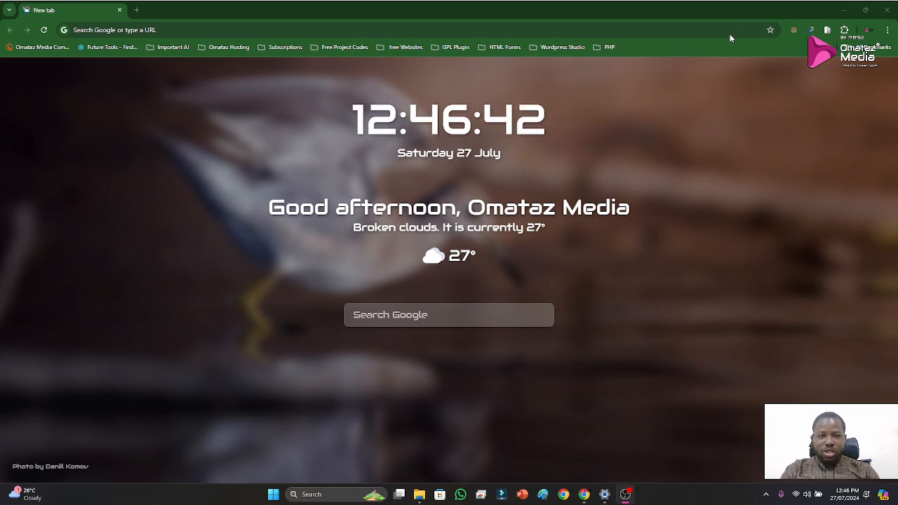
Find and launch the XAMPP Control Panel through the system's app search
left_click(750, 32)
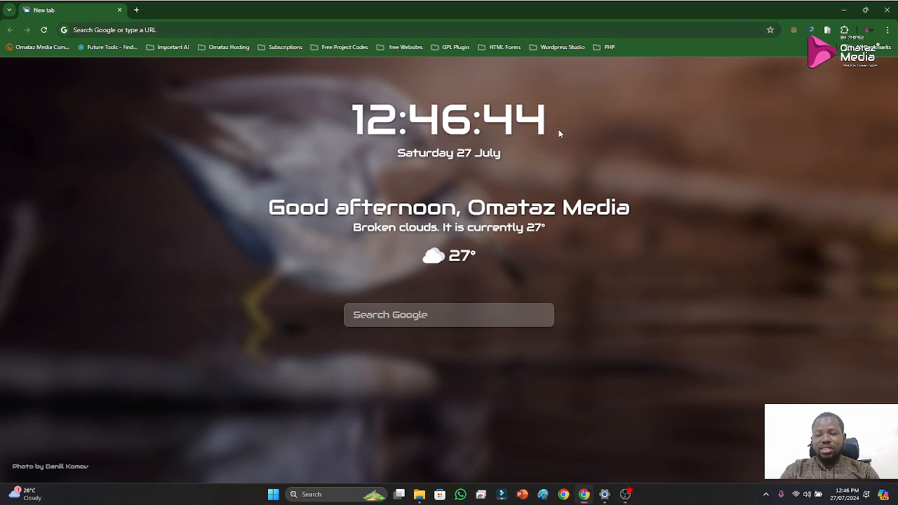
key("super")
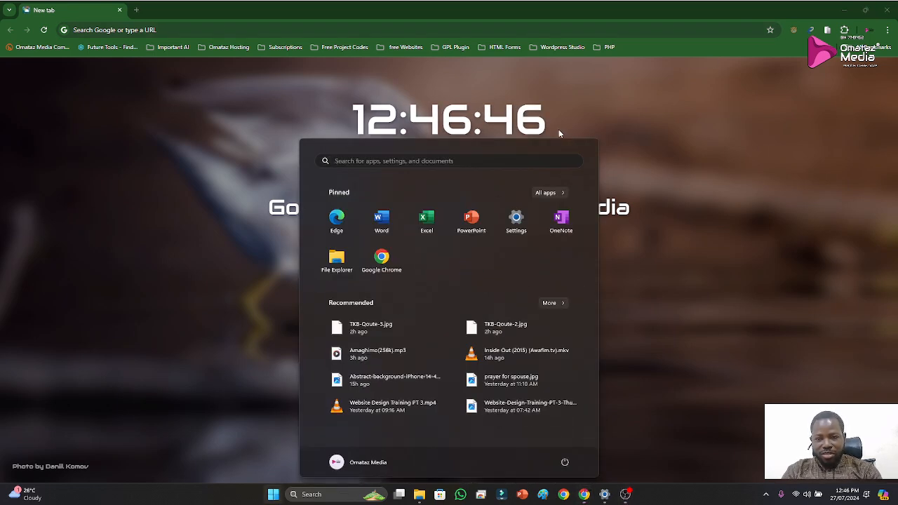
type("axman")
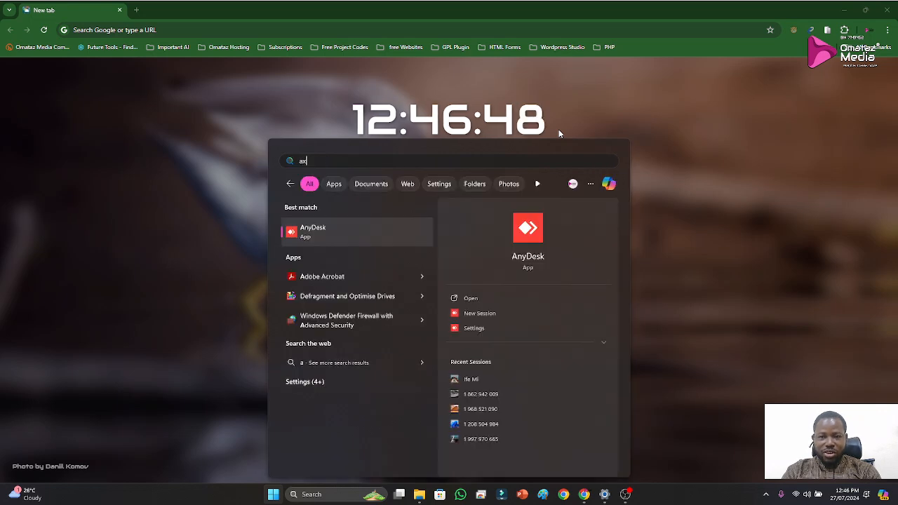
key("BackSpace")
key("BackSpace")
key("BackSpace")
key("BackSpace")
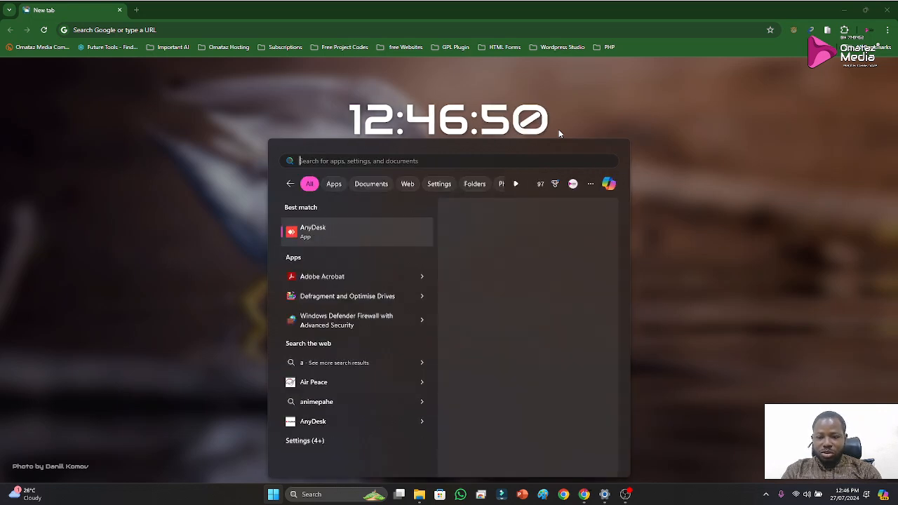
type("xam")
key("Return")
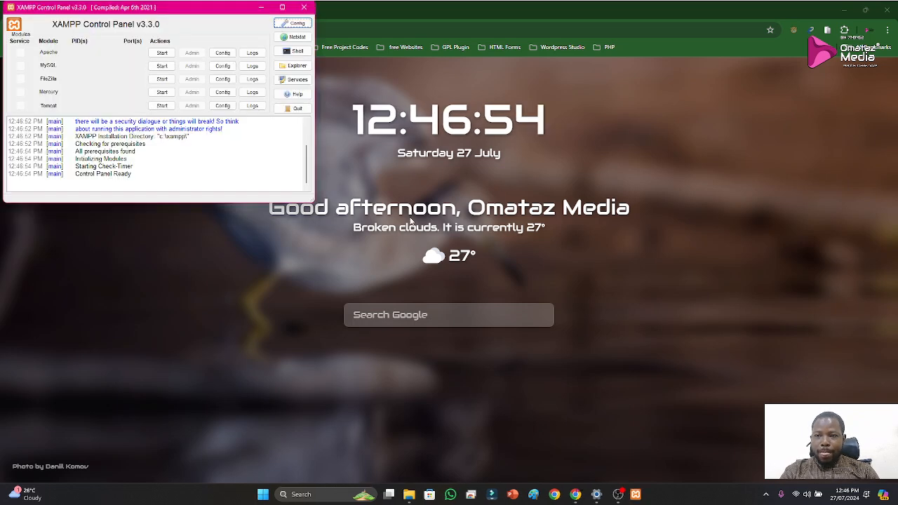
Start the Apache and MySQL modules in XAMPP and minimise its window
left_click(161, 53)
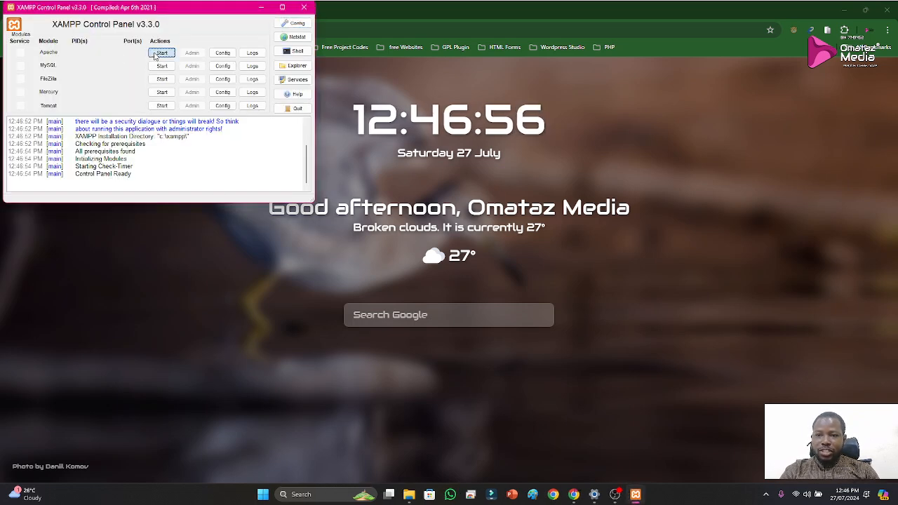
left_click(163, 65)
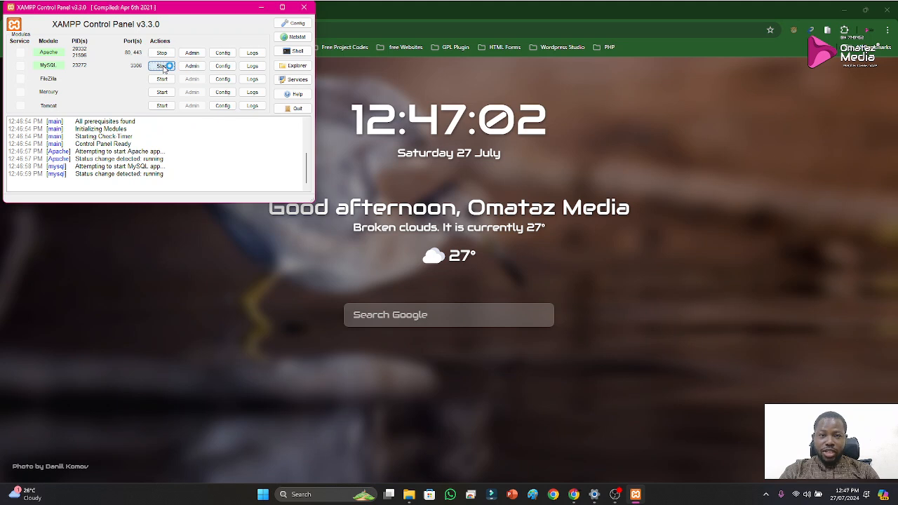
left_click_drag(229, 12, 257, 80)
left_click(255, 13)
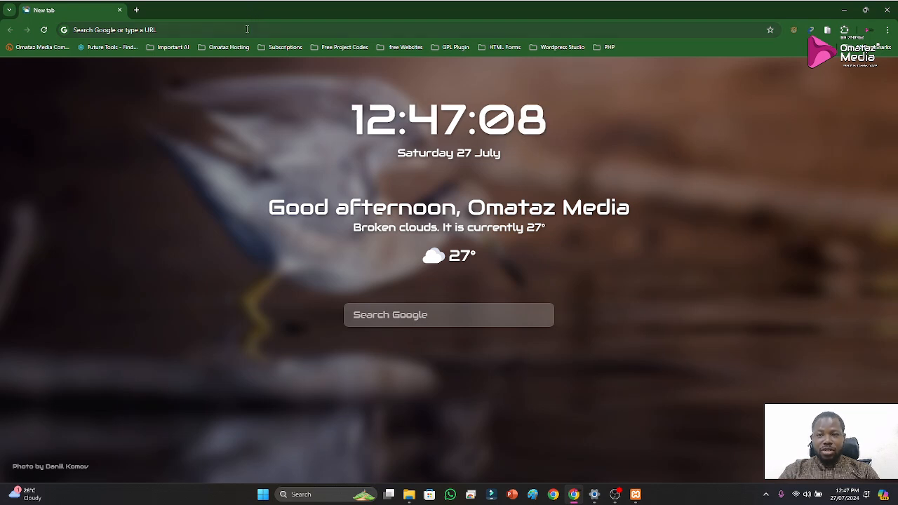
Open the local WordPress site at localhost/netflix in the browser
left_click(247, 31)
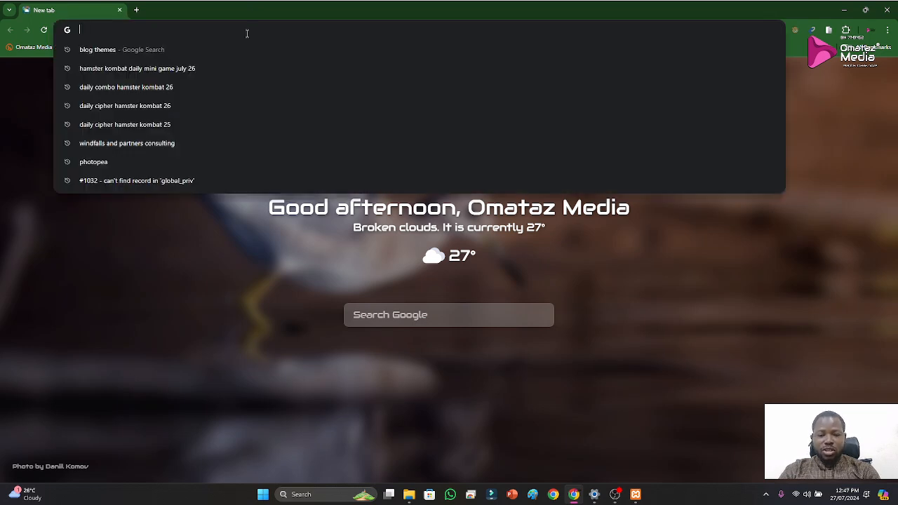
type("localhost/")
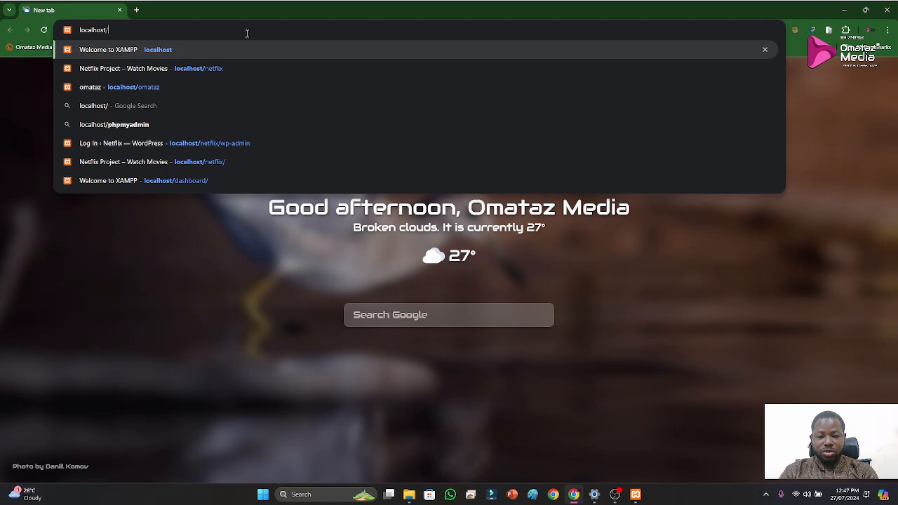
type("netflix")
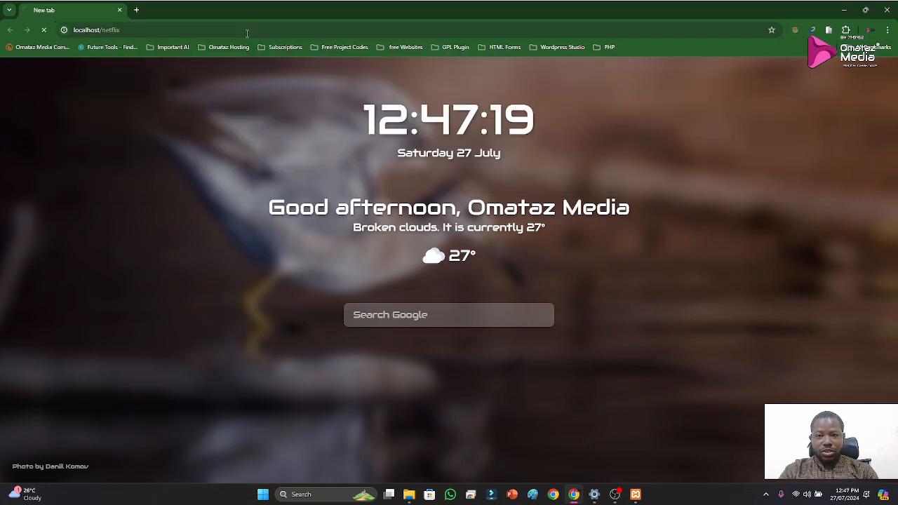
key("Return")
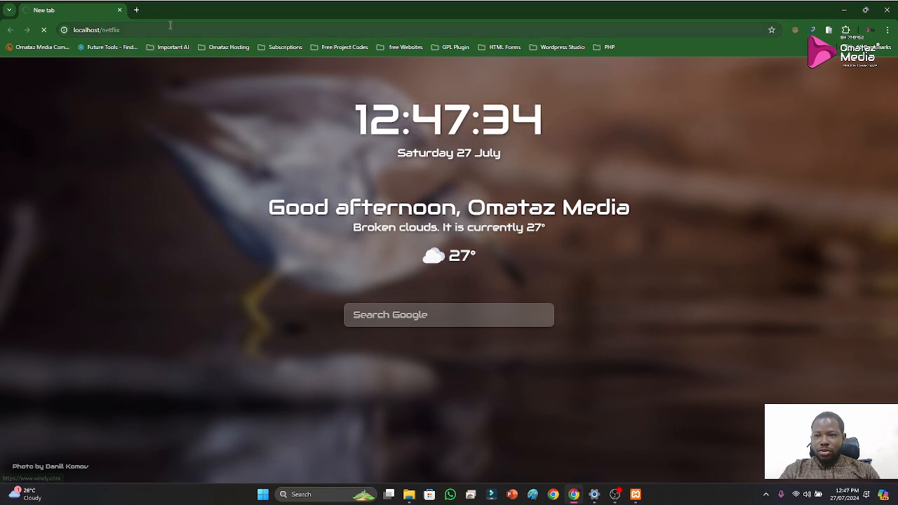
Open the official Netflix website in a new browser tab
left_click(136, 10)
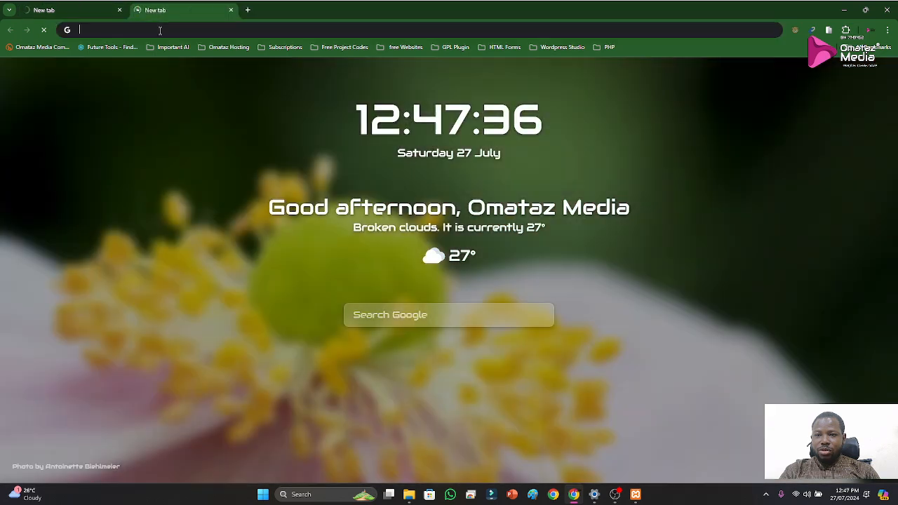
left_click(160, 30)
type("netflix")
key("Return")
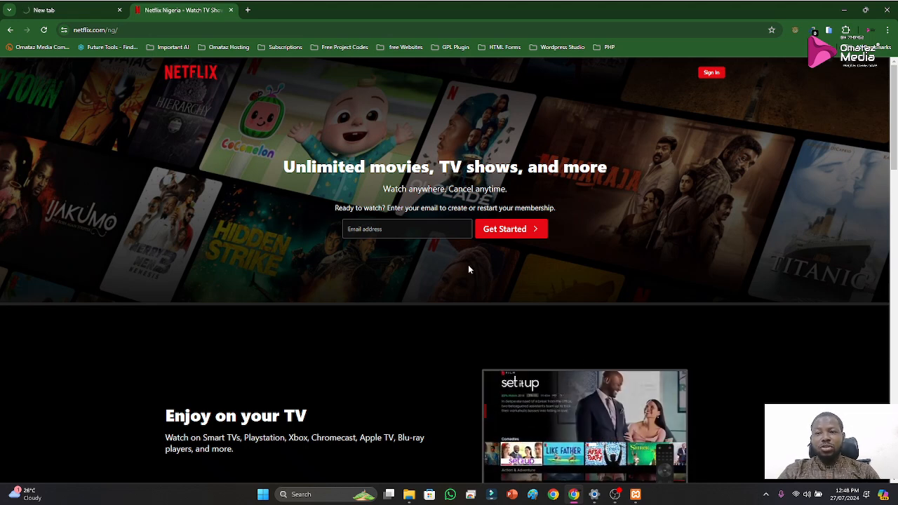
Return to the localhost/netflix page and check the status of the modules in the XAMPP Control Panel
left_click(61, 10)
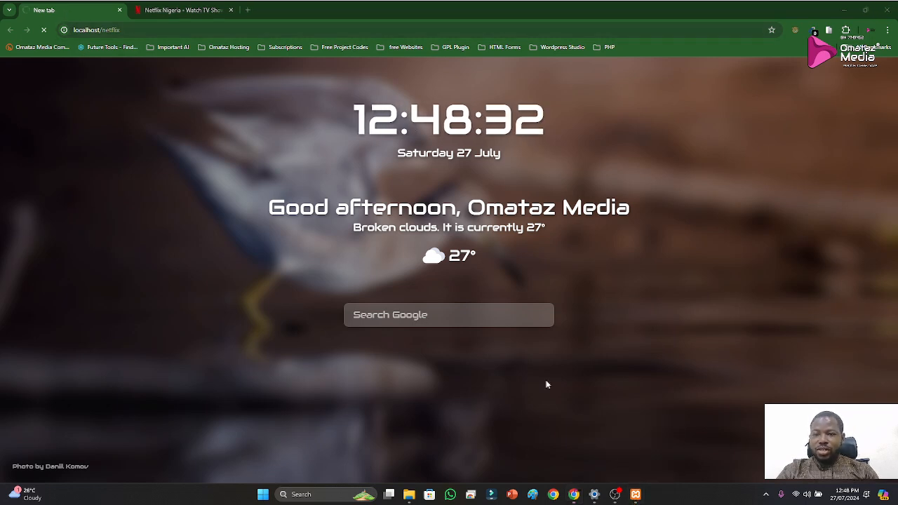
left_click(635, 494)
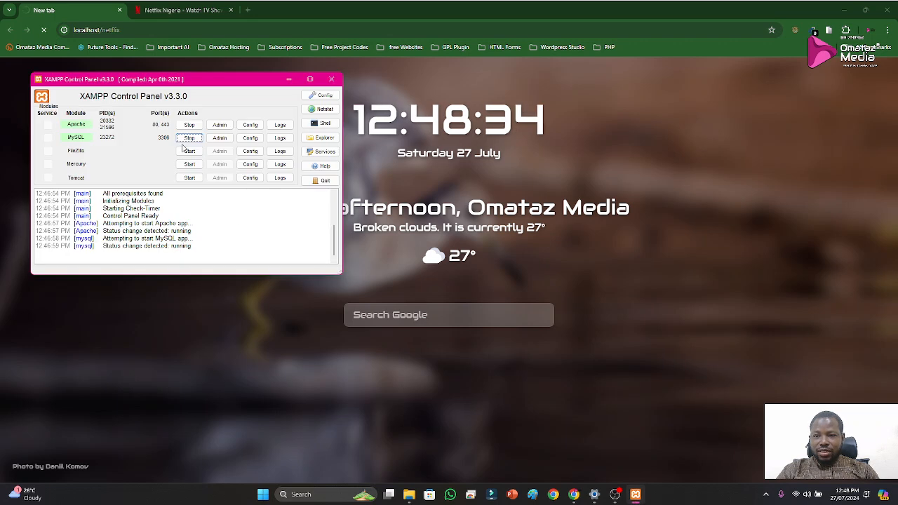
left_click_drag(200, 80, 260, 115)
left_click(225, 80)
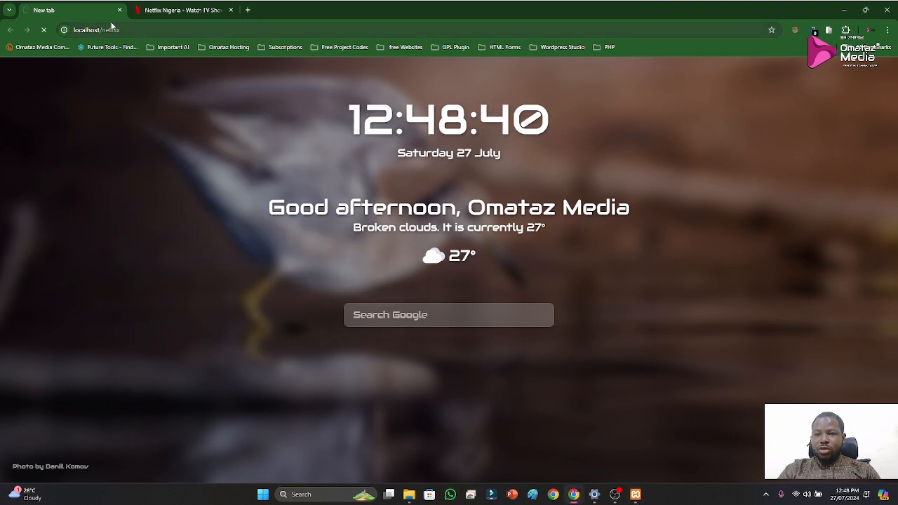
Open the WordPress admin page at localhost/netflix/wp-admin in a new tab
left_click(247, 10)
left_click(247, 31)
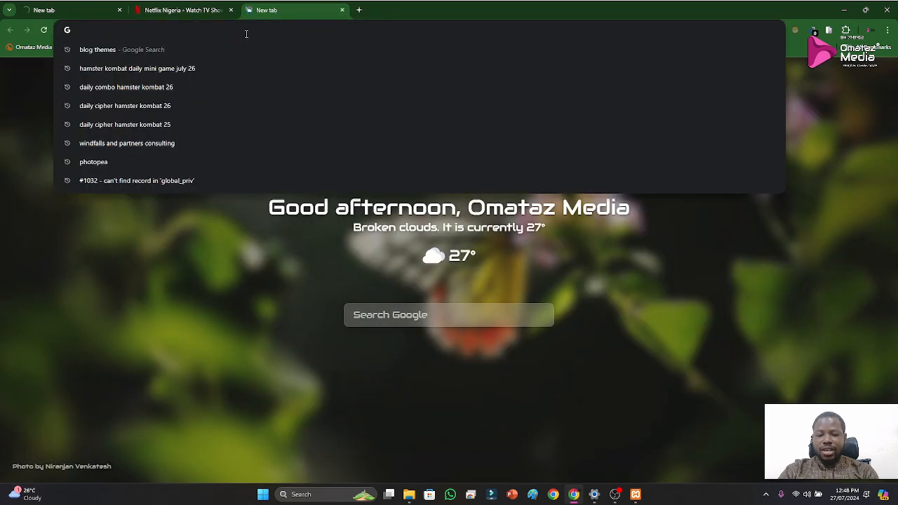
type("localhost")
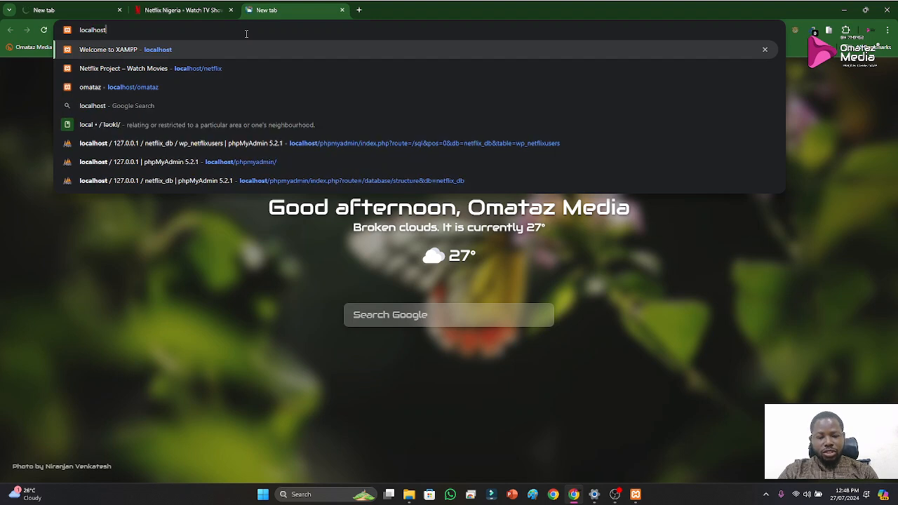
type("/")
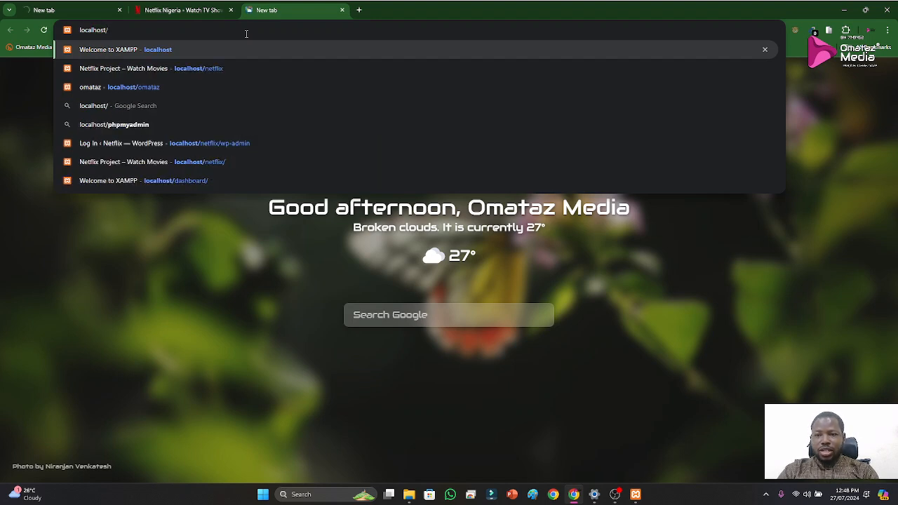
left_click(228, 144)
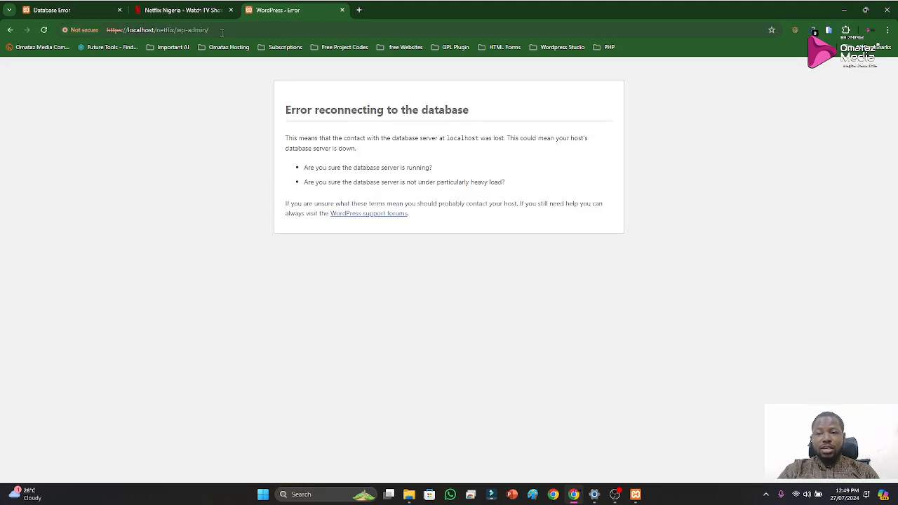
Check what the local site, Netflix and WordPress admin tabs show
left_click(223, 32)
left_click(223, 32)
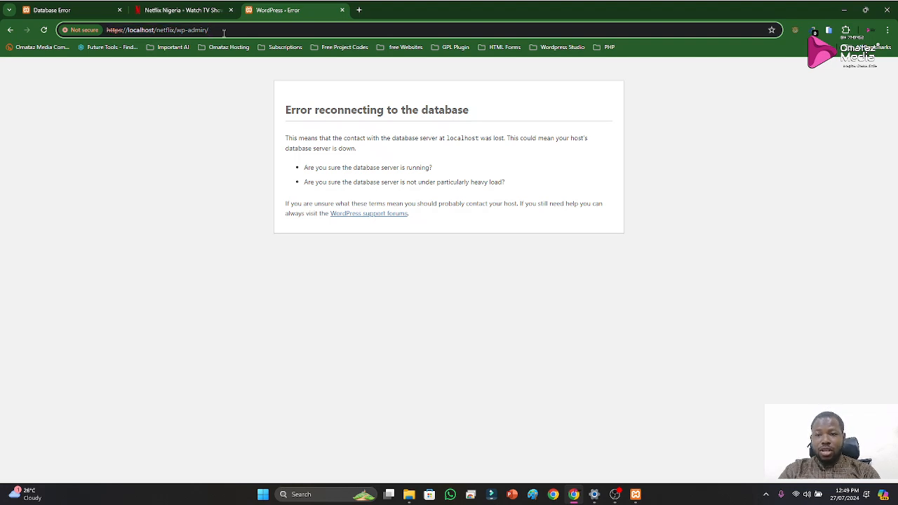
left_click(60, 8)
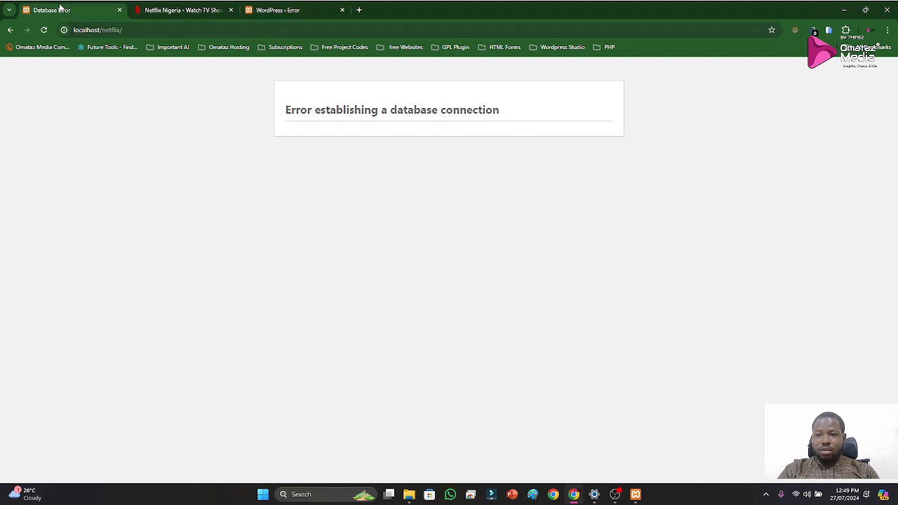
left_click(302, 10)
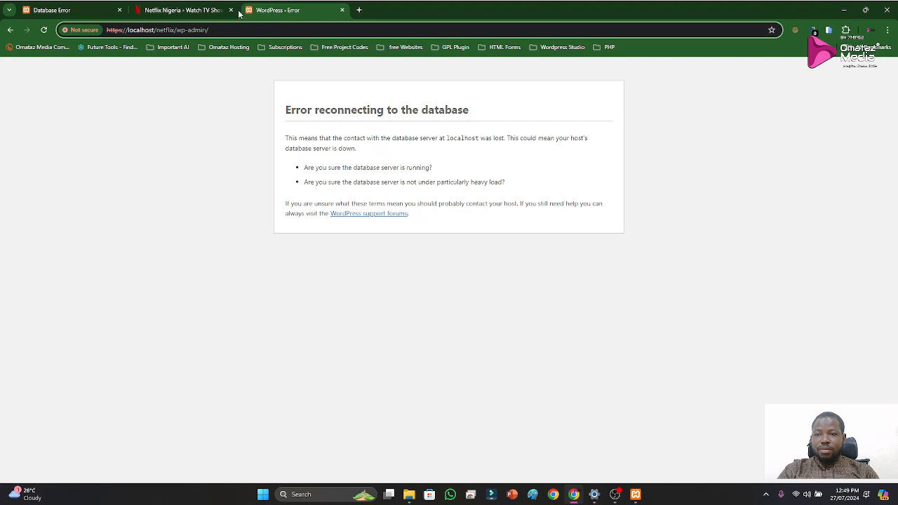
left_click(211, 11)
left_click(291, 11)
Start MySQL again in the XAMPP Control Panel and reload the WordPress admin and localhost/netflix pages
left_click(637, 494)
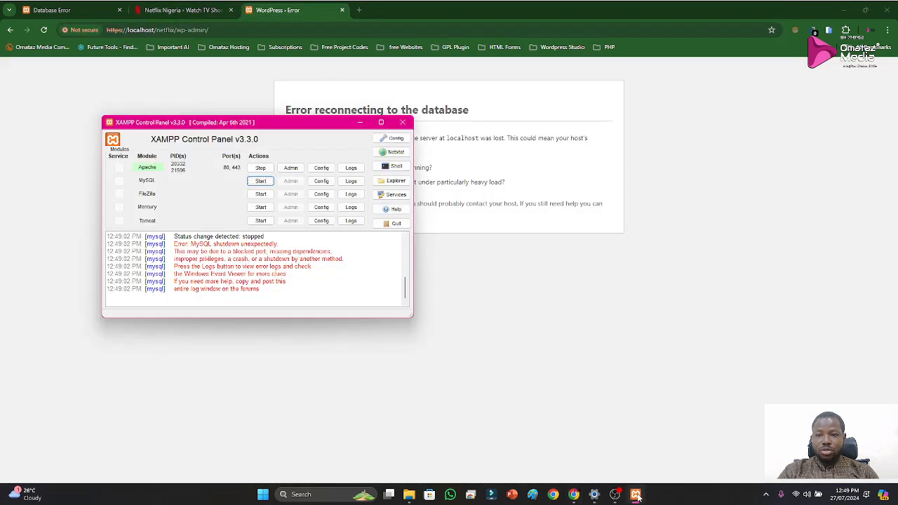
left_click(269, 184)
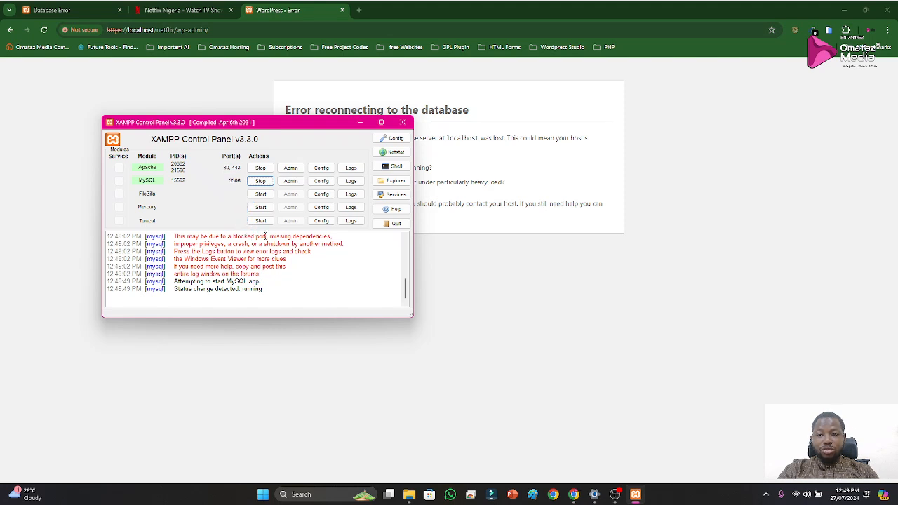
left_click(471, 272)
left_click(44, 30)
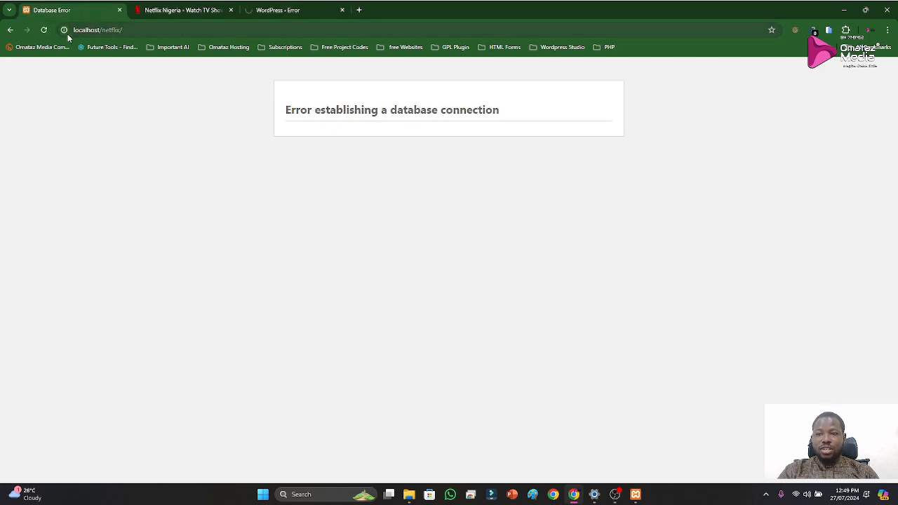
left_click(44, 30)
left_click(297, 13)
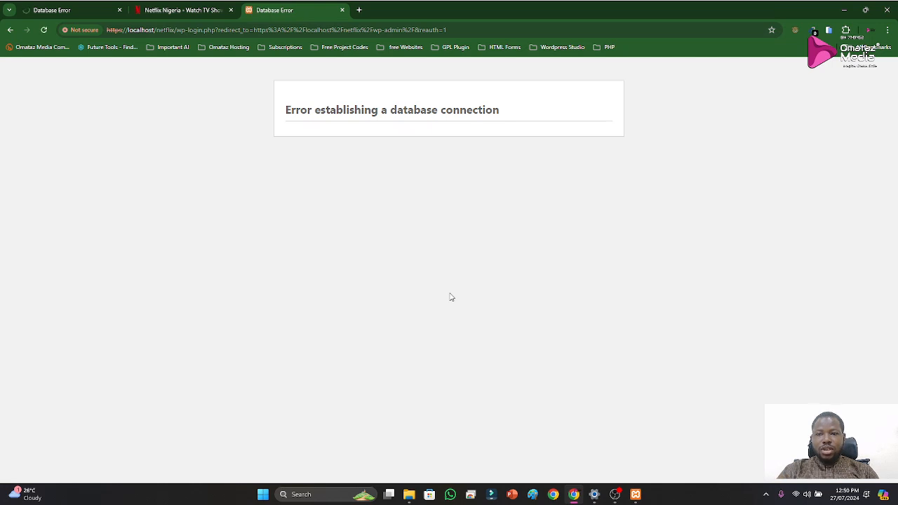
Start the MySQL module once more in XAMPP and view the localhost/netflix site in the browser
mouse_move(636, 497)
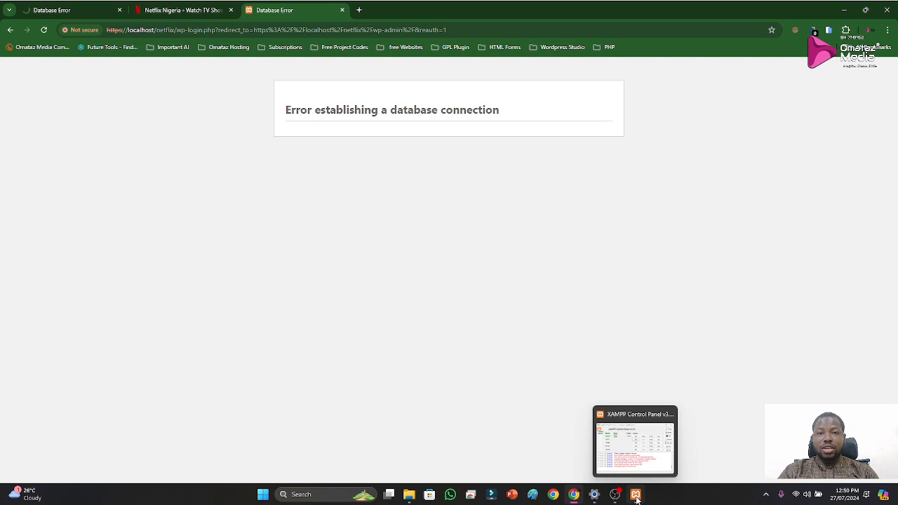
left_click(637, 497)
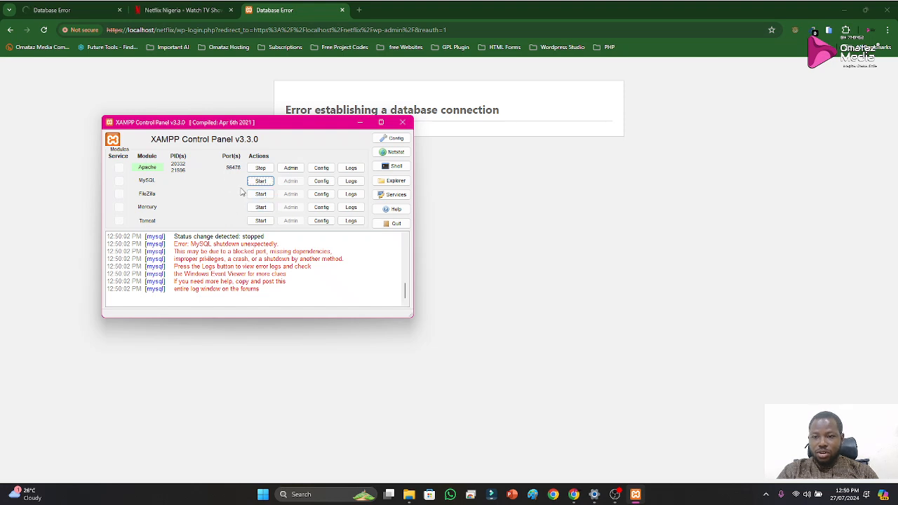
left_click(261, 182)
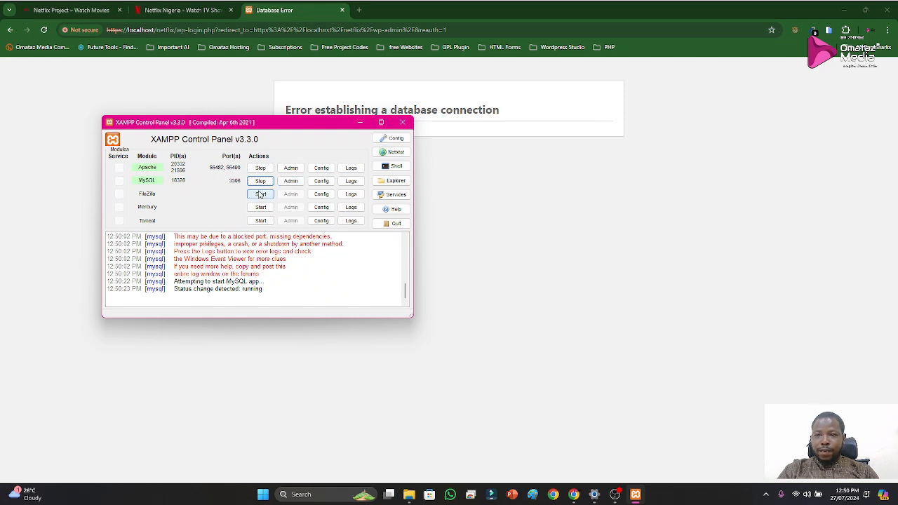
left_click(79, 9)
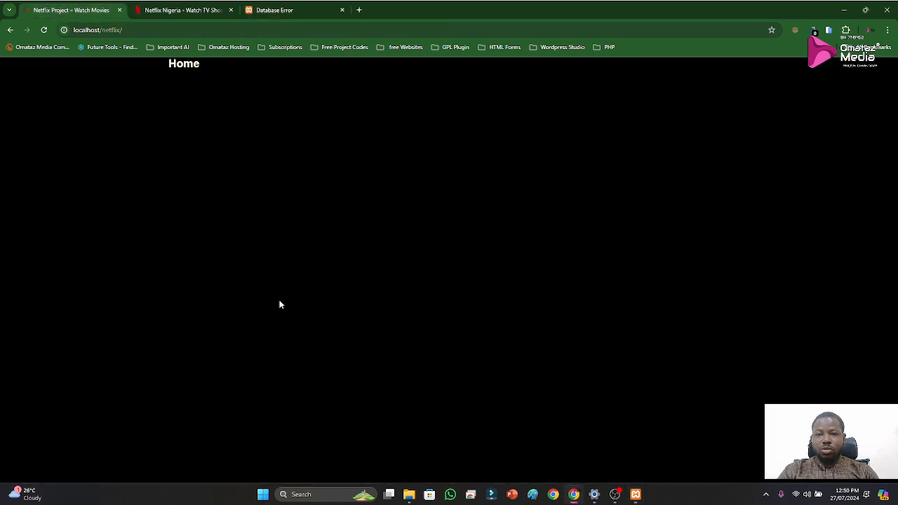
Look over the hero banner, TV and download sections of the official Netflix homepage
left_click(161, 10)
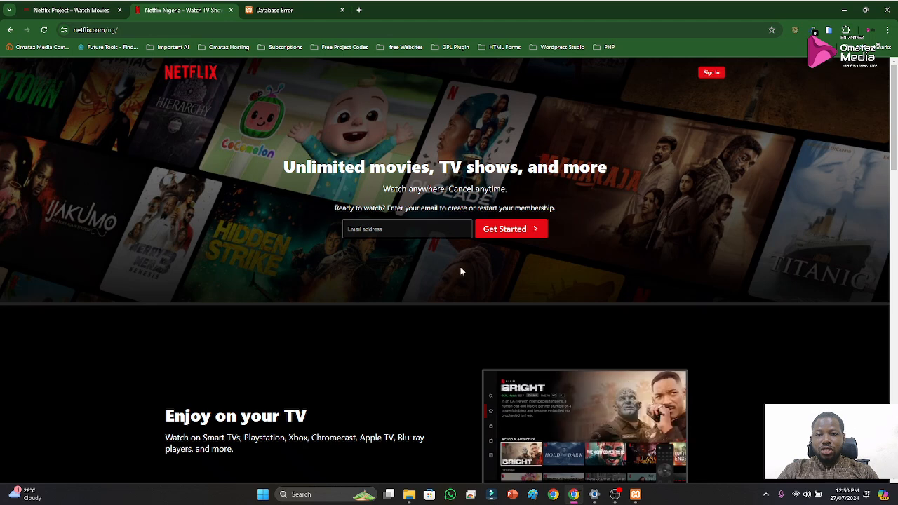
scroll(445, 300, "down", 3)
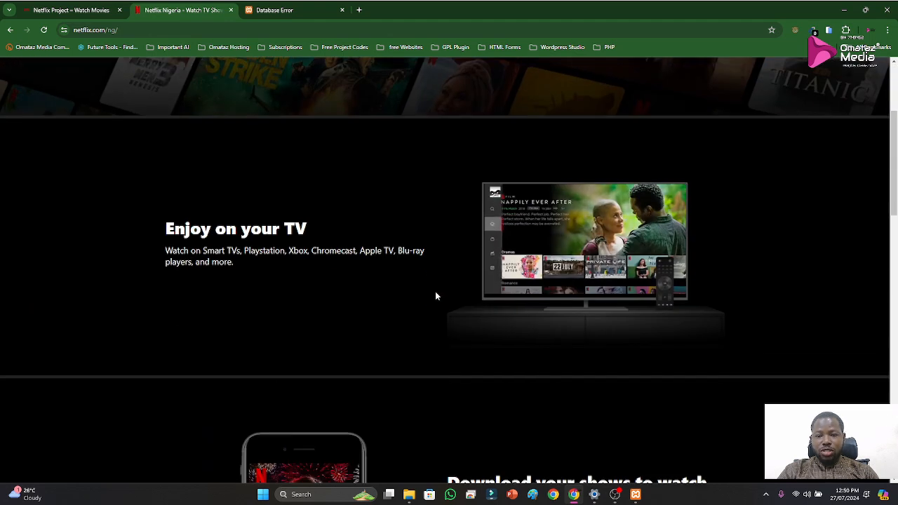
scroll(474, 349, "down", 2)
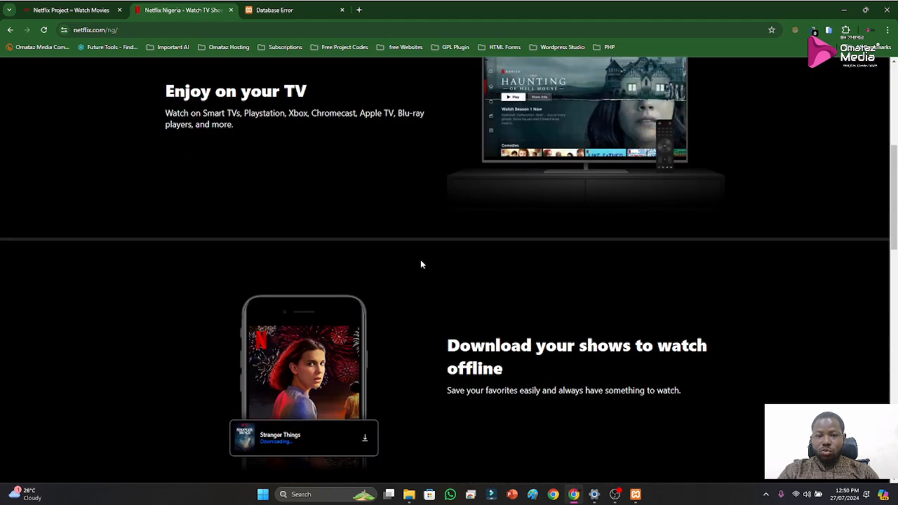
scroll(421, 263, "up", 5)
Switch to the local WordPress admin page and reload it
left_click(271, 11)
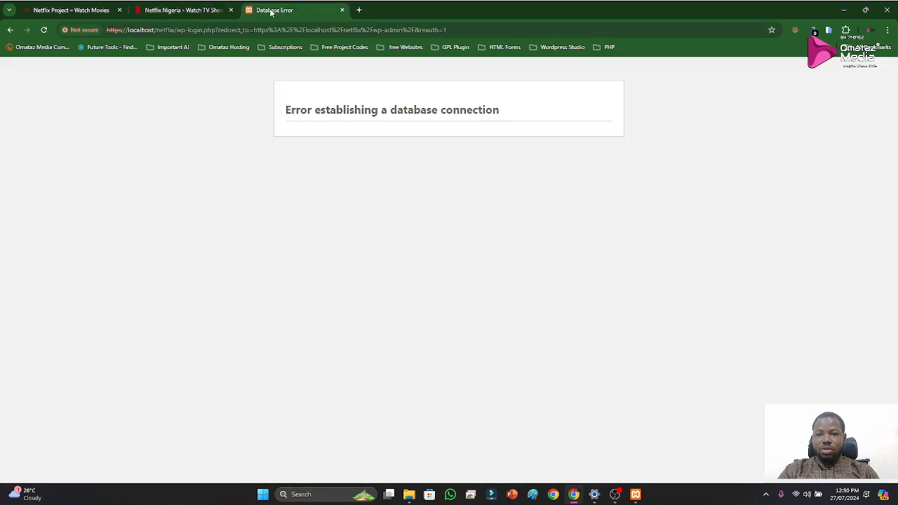
right_click(271, 12)
left_click(305, 80)
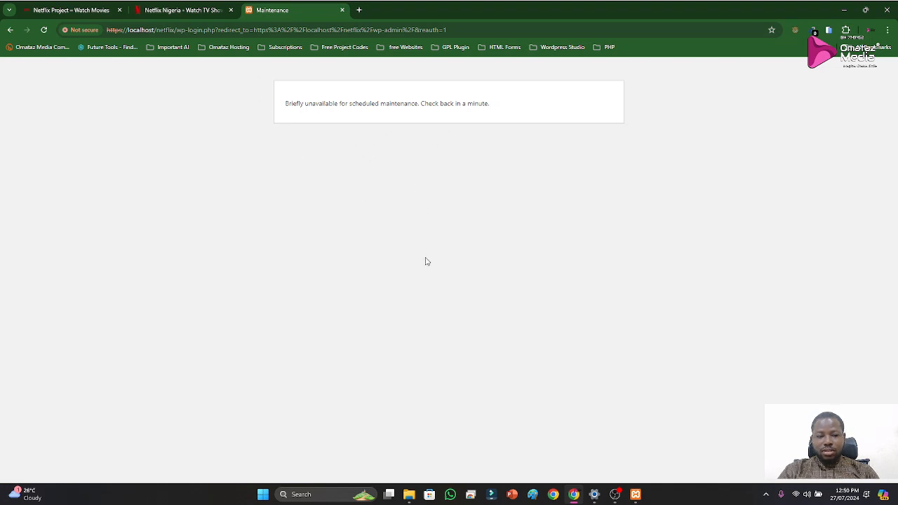
Turn off the computer's Wi-Fi connection and reload the WordPress admin page again
left_click(801, 496)
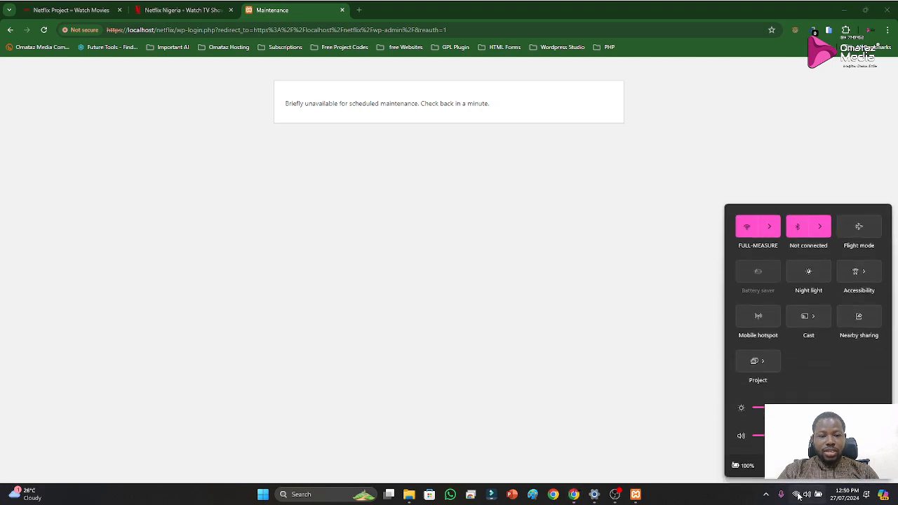
left_click(748, 230)
left_click(696, 258)
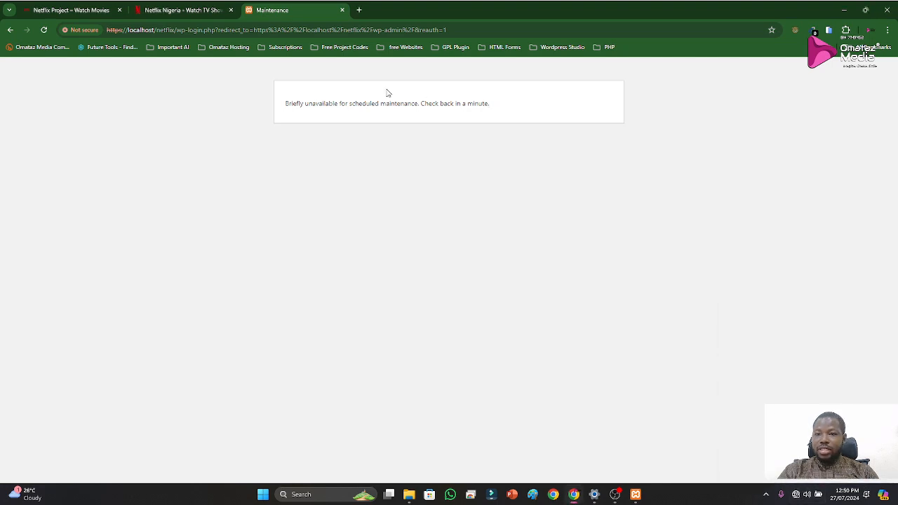
right_click(279, 12)
left_click(45, 30)
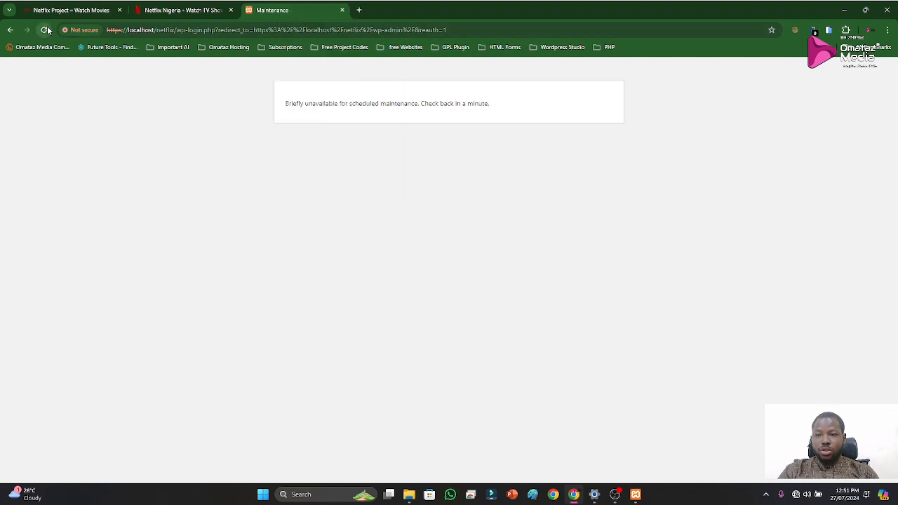
Leave the maintenance page and load localhost/netflix/wp-admin in the same tab
left_click(11, 31)
left_click(249, 31)
type("l")
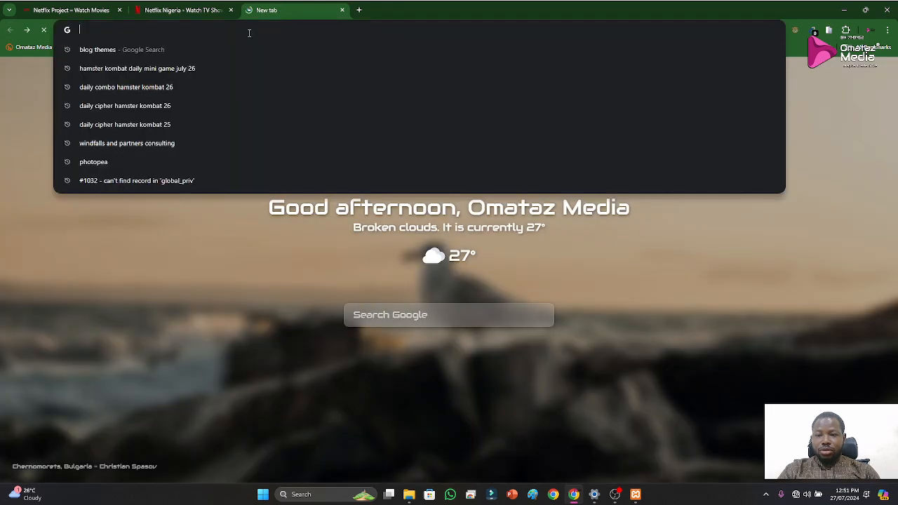
type("ocalhost/")
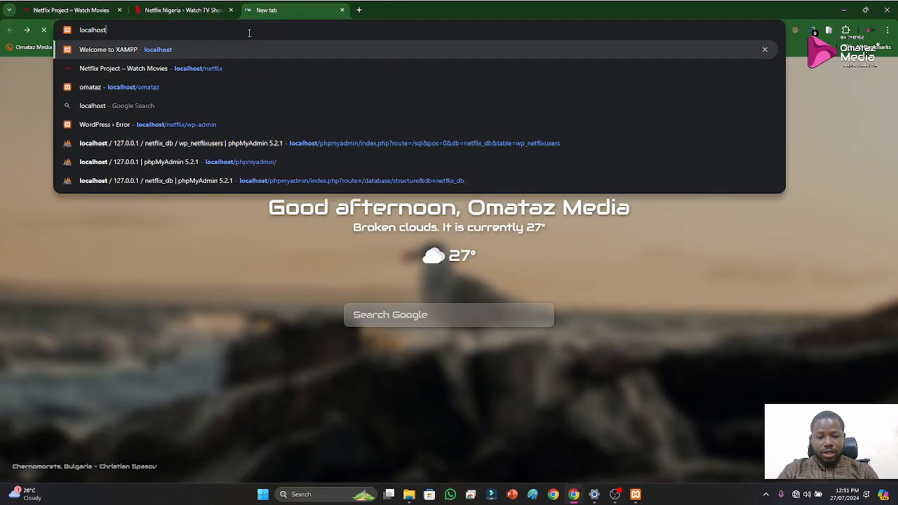
type("netflix")
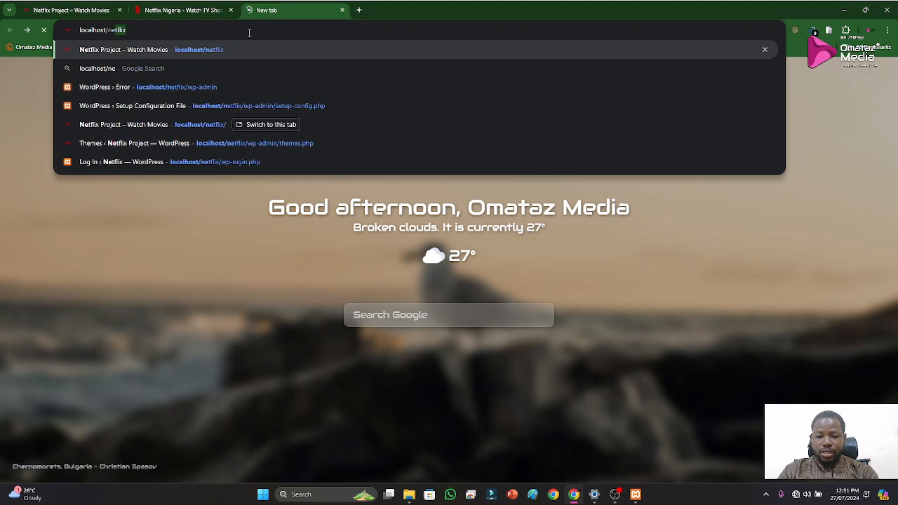
type("/")
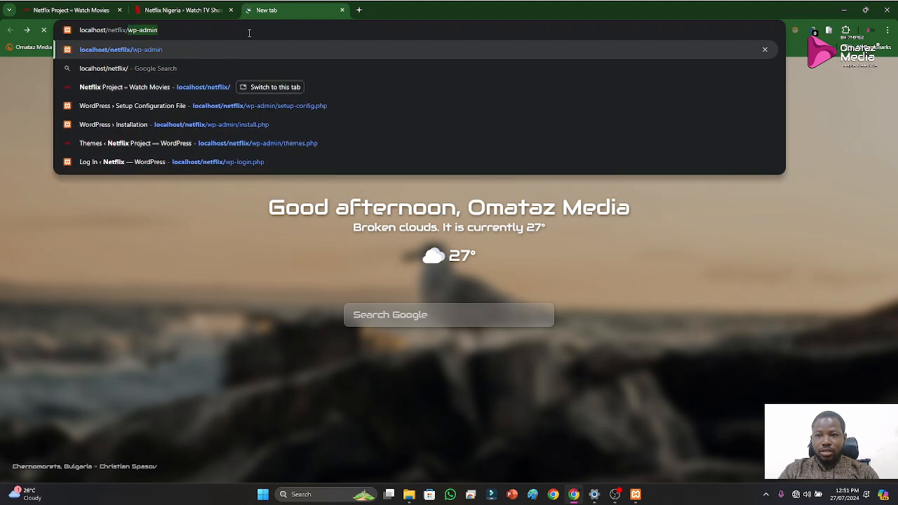
key("Return")
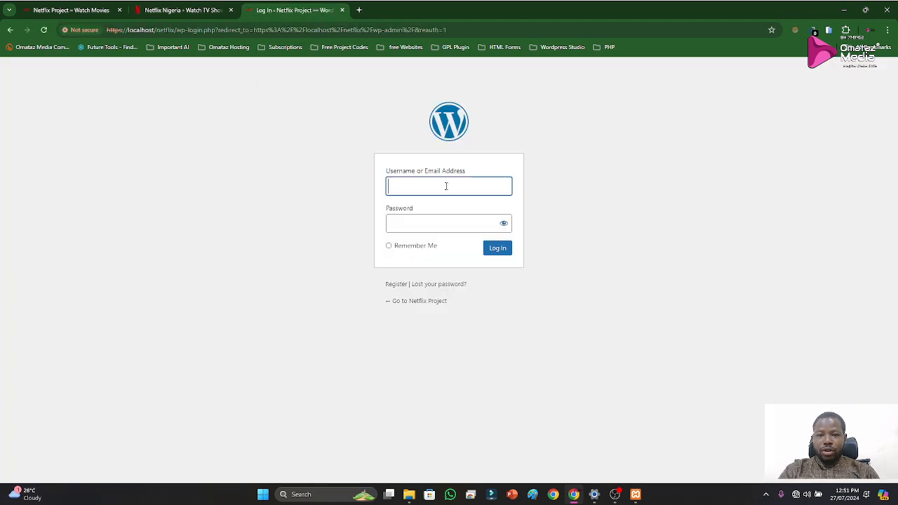
Log in to the WordPress dashboard with the username netflix and the account password
left_click(446, 185)
type("netflix")
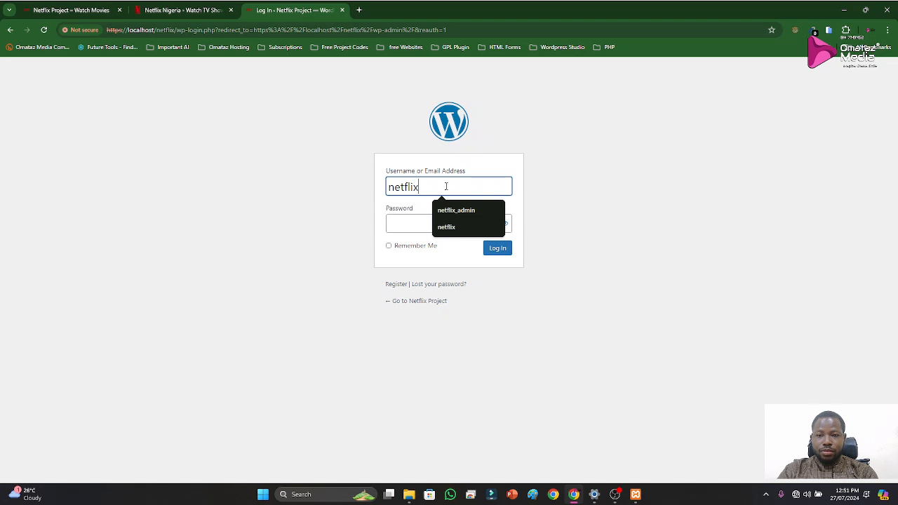
key("Tab")
type("**************")
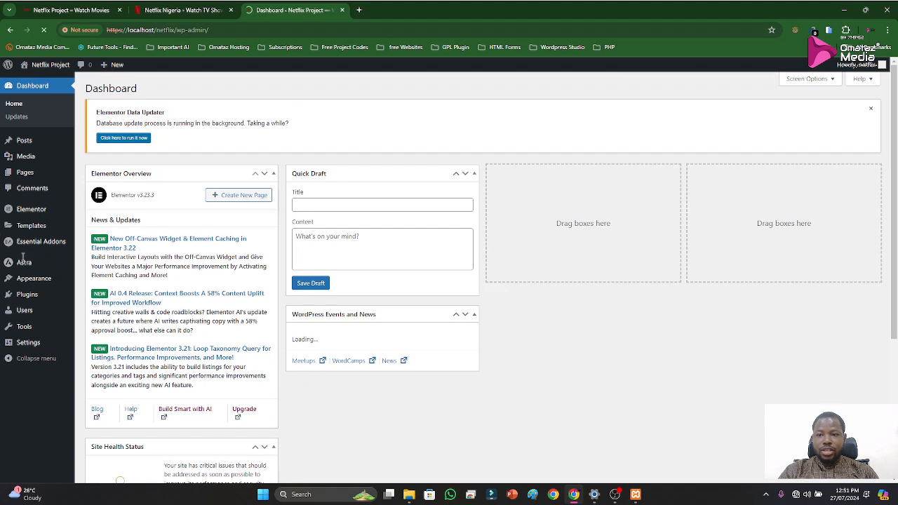
View the site's Pages list in the WordPress admin and try to open Elementor's main admin page
mouse_move(24, 175)
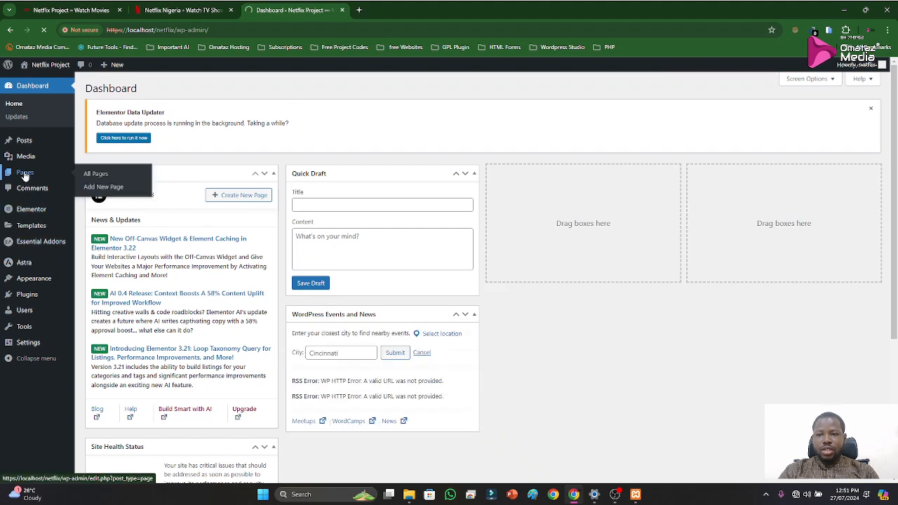
left_click(24, 174)
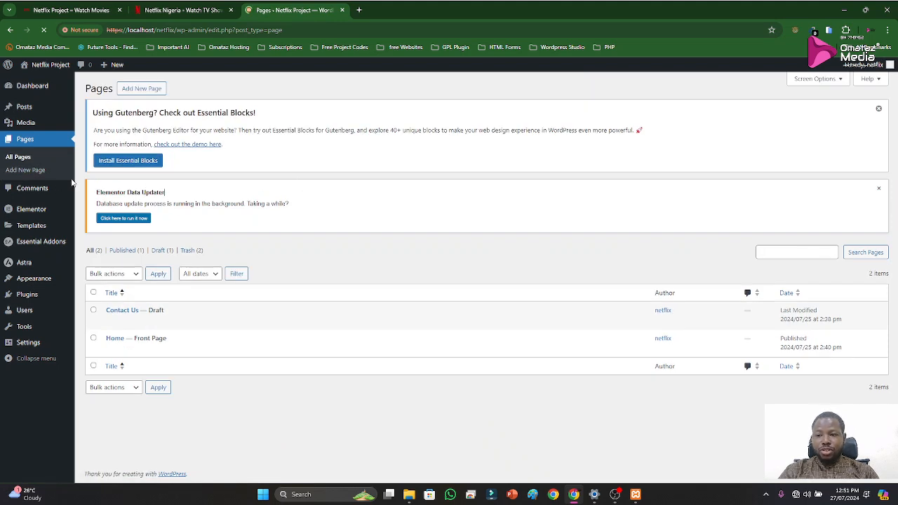
mouse_move(33, 212)
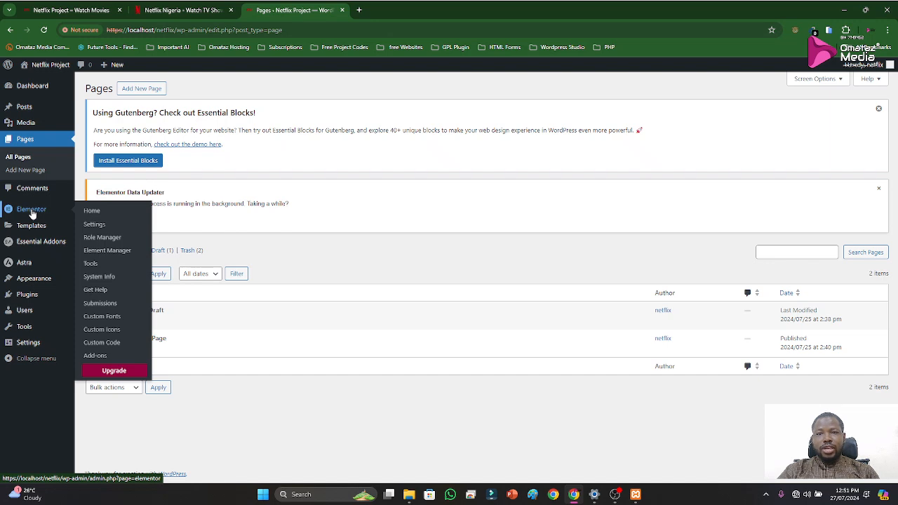
left_click(32, 210)
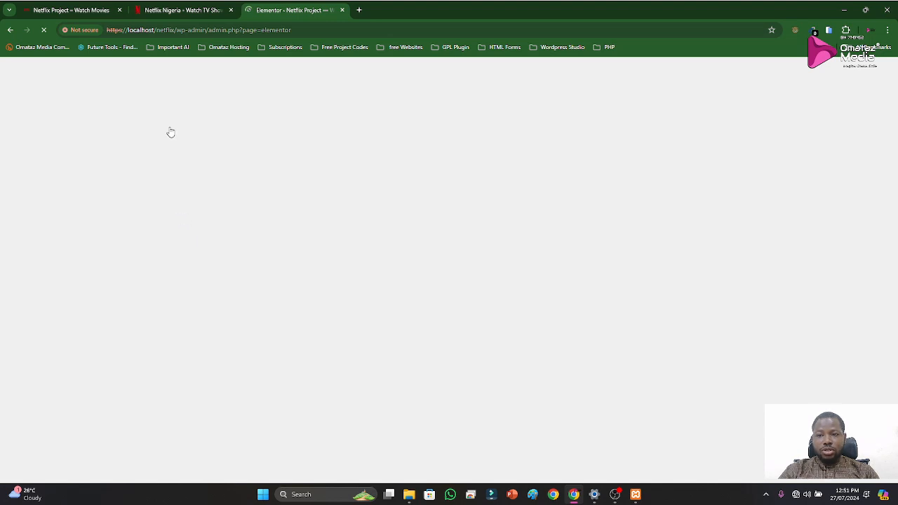
Move the local Netflix site's tab behind the other two tabs and return to the Elementor admin page
left_click(59, 11)
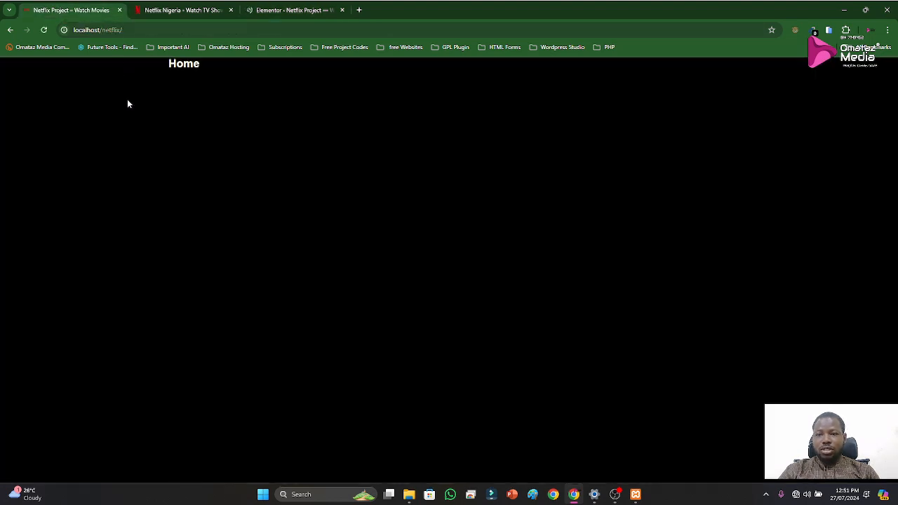
left_click_drag(63, 14, 324, 20)
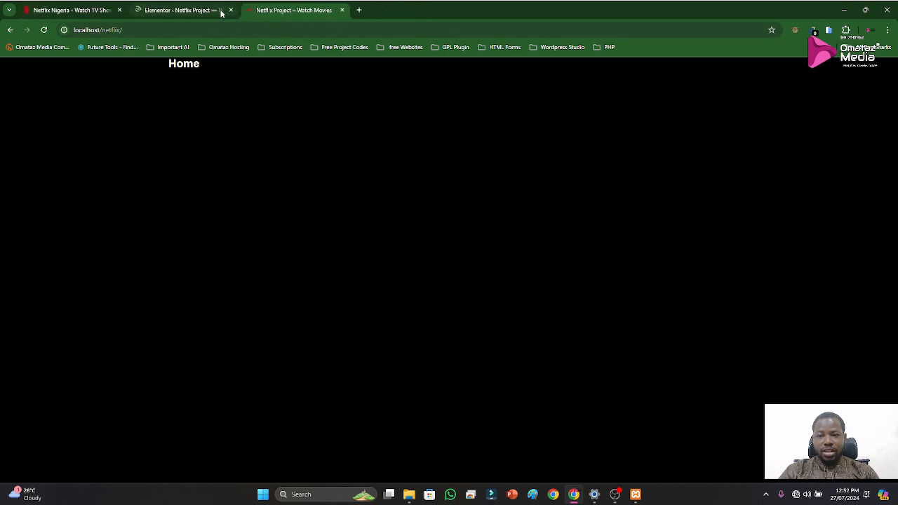
left_click(194, 16)
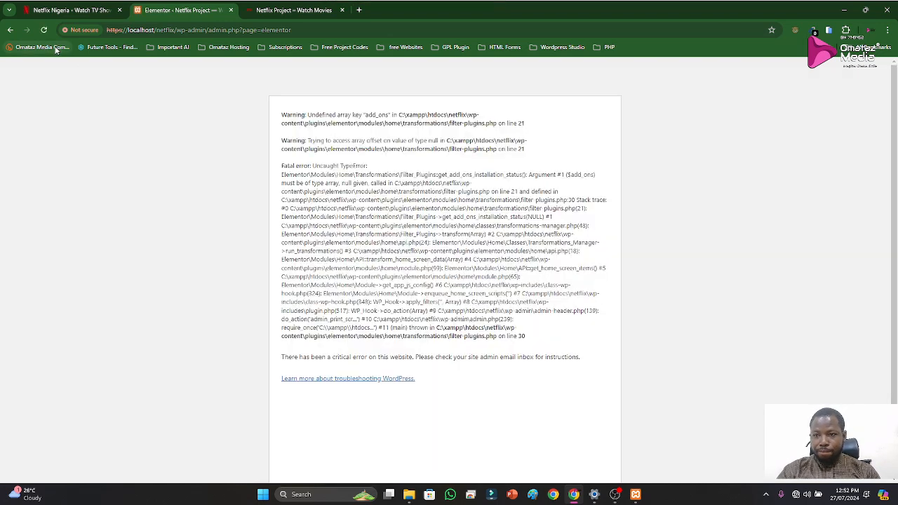
Go back to the Pages list and open the Features section of Elementor's settings
left_click(9, 30)
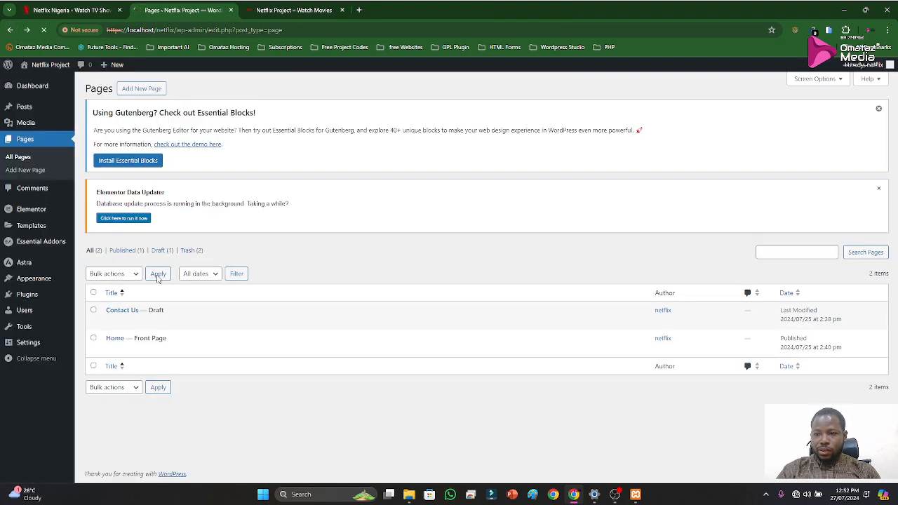
mouse_move(28, 209)
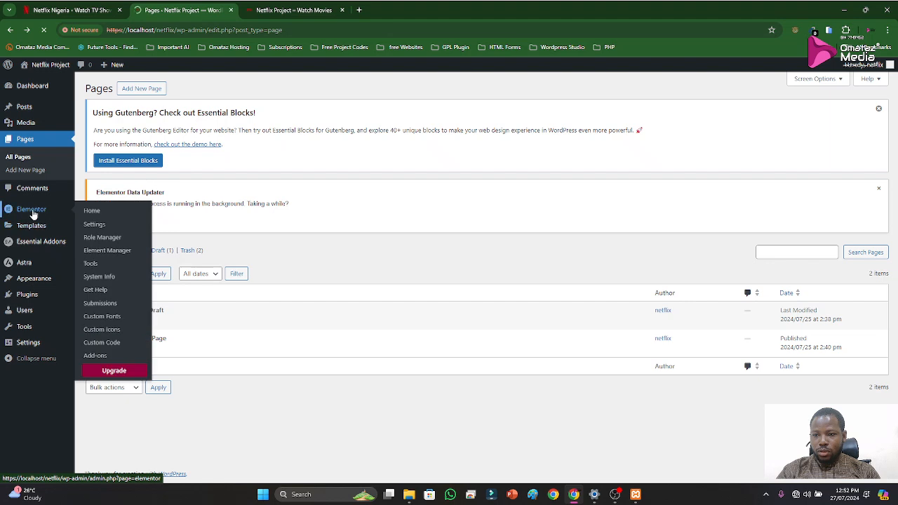
left_click(97, 229)
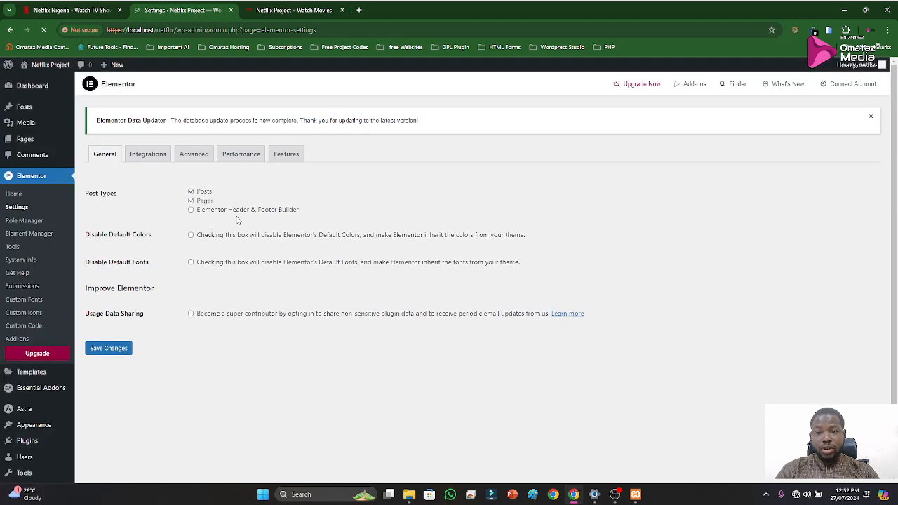
left_click(278, 157)
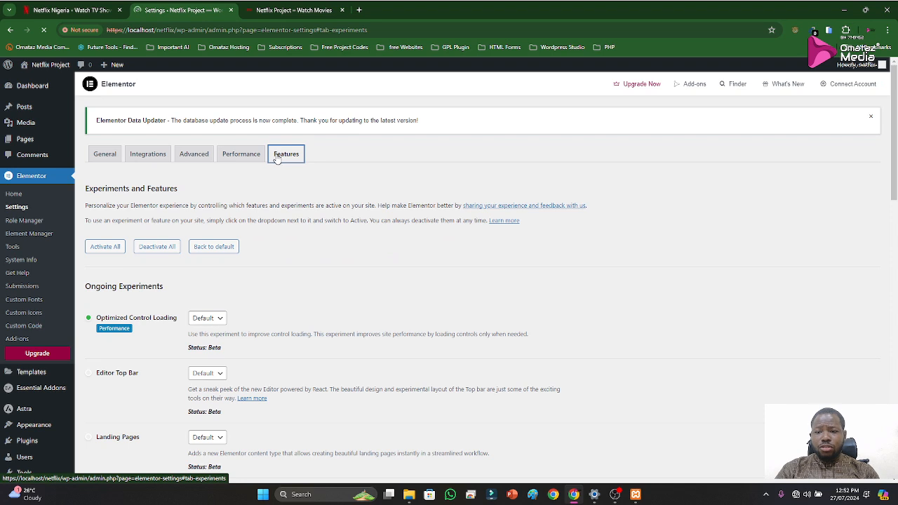
Look through the Elementor experiments and set Optimized Control Loading to Active
scroll(293, 294, "down", 3)
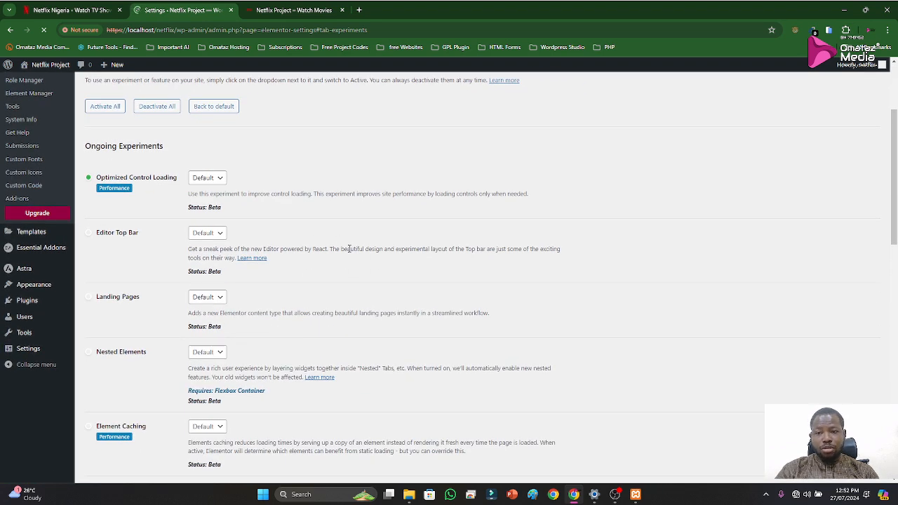
scroll(349, 250, "down", 2)
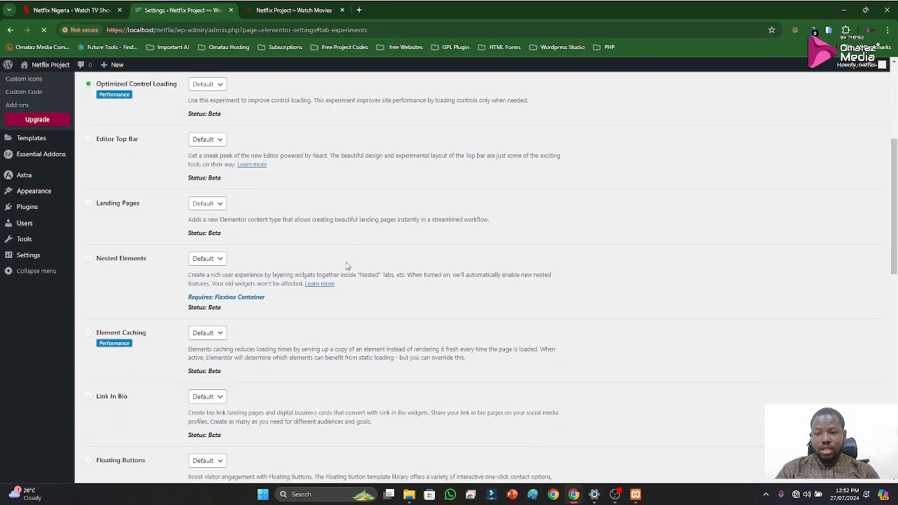
scroll(346, 265, "down", 2)
scroll(322, 264, "down", 3)
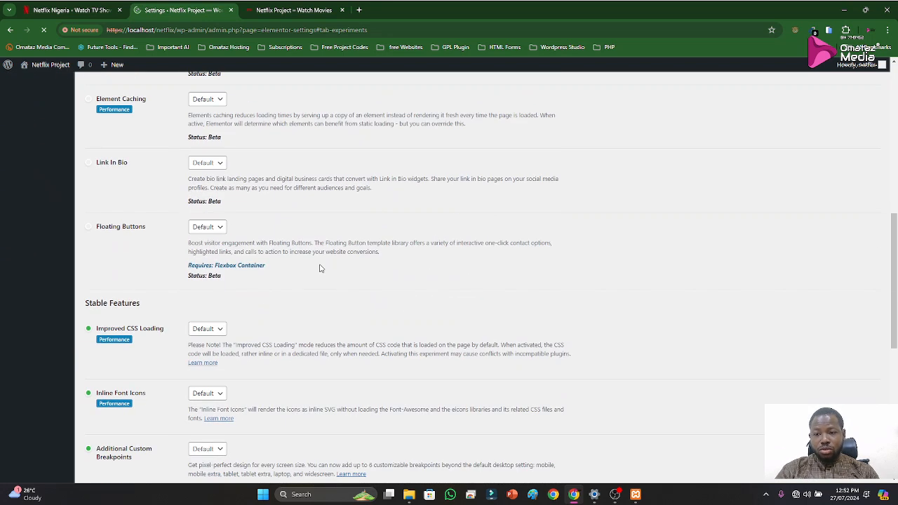
scroll(321, 269, "up", 8)
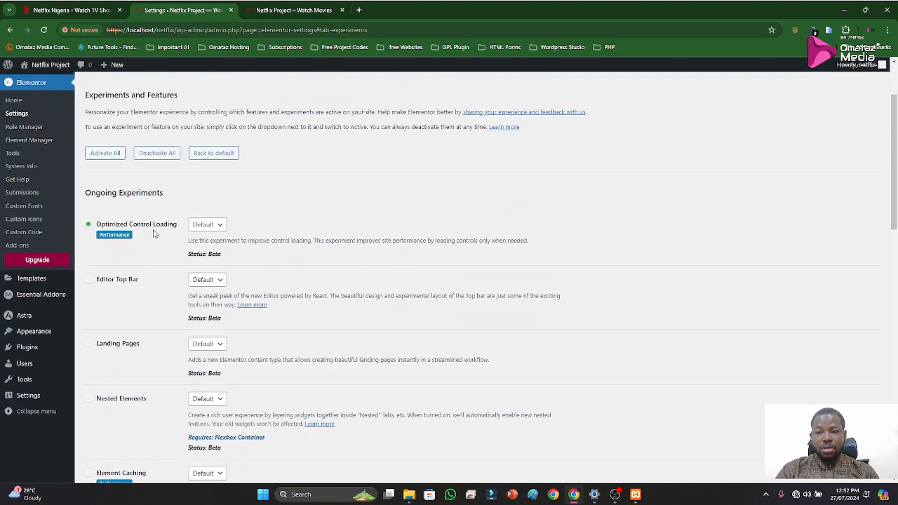
left_click(207, 226)
left_click(203, 247)
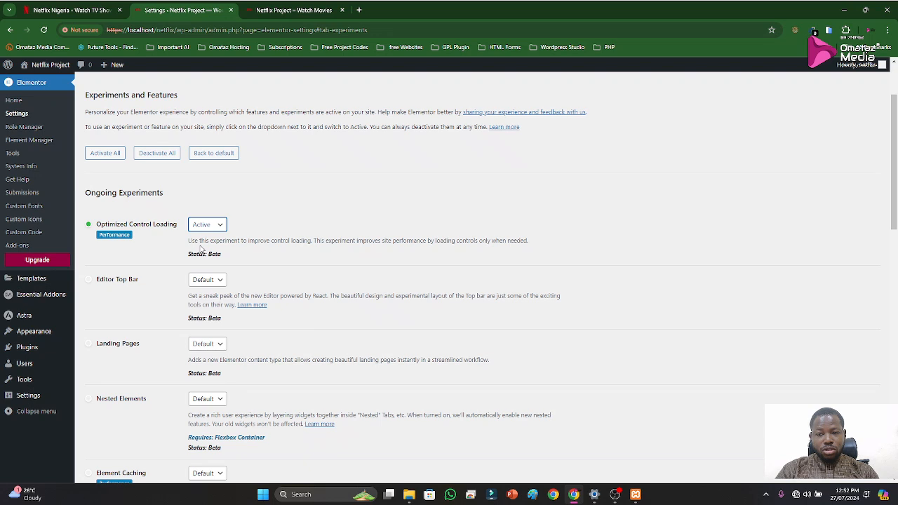
Set the Floating Buttons experiment to Active in Elementor's ongoing experiments
scroll(288, 272, "down", 1)
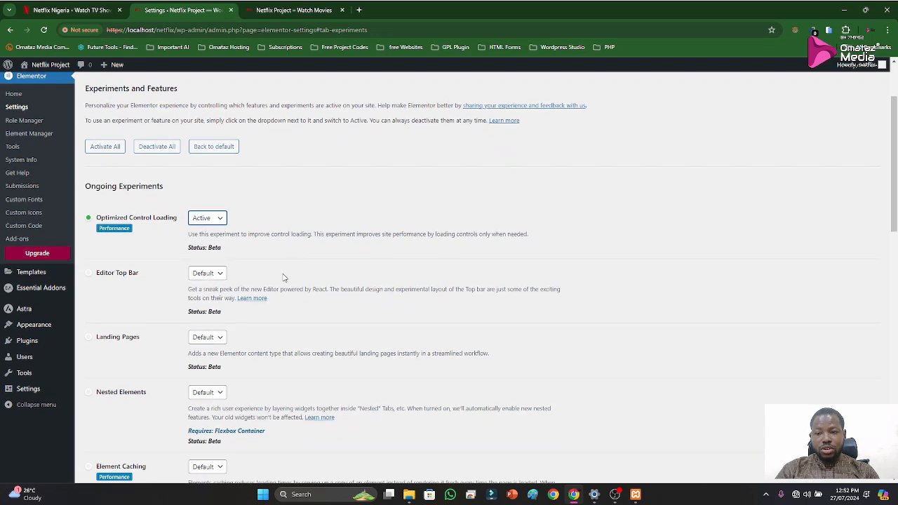
scroll(283, 278, "down", 2)
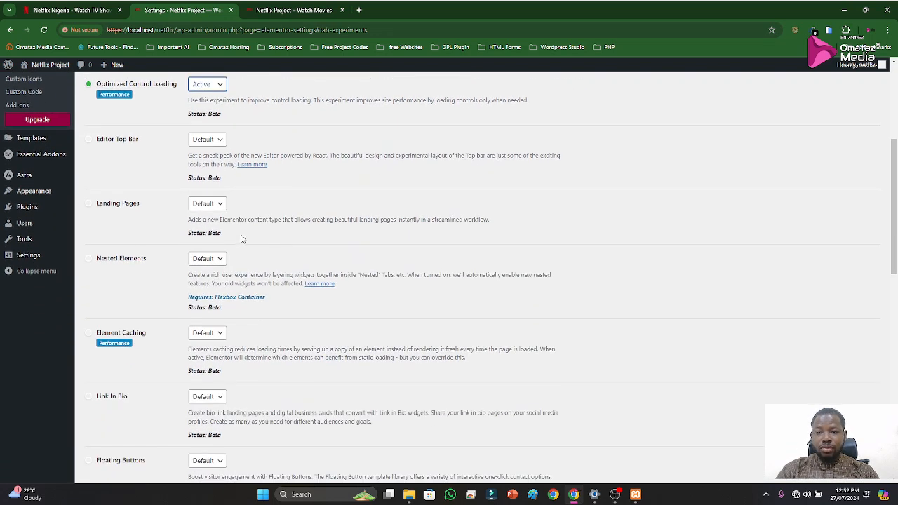
scroll(296, 274, "down", 3)
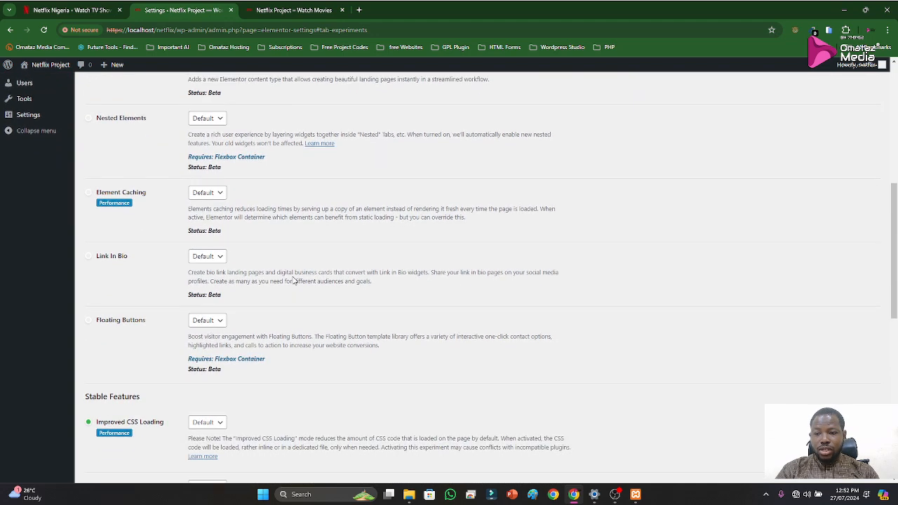
scroll(293, 279, "down", 1)
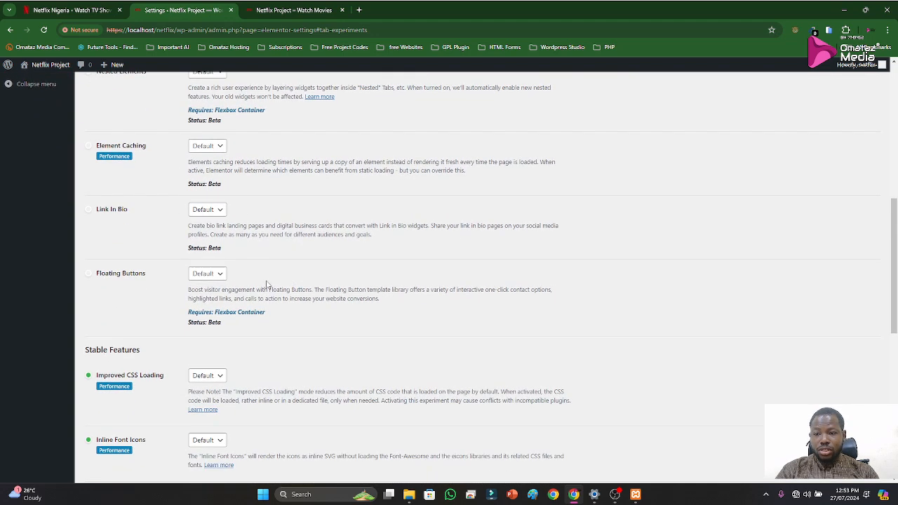
left_click(221, 279)
left_click(217, 296)
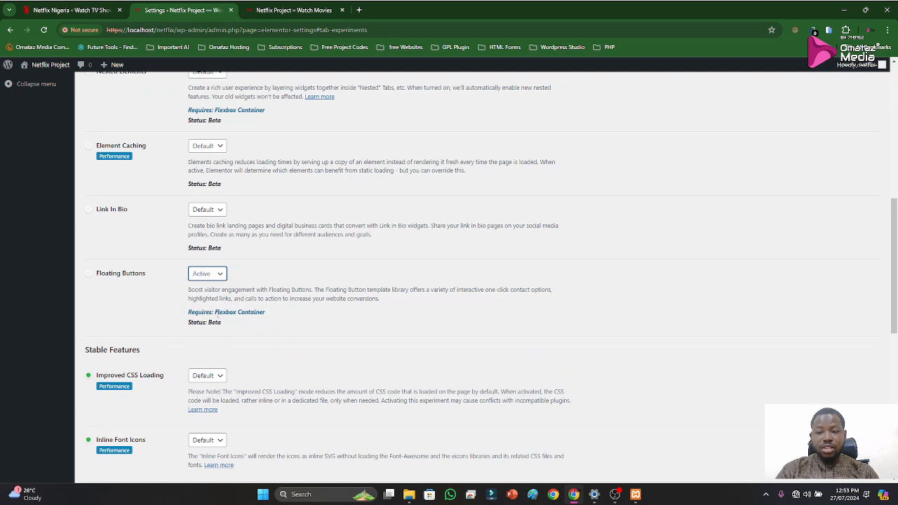
View the stable features, the official Netflix homepage and the local Netflix Project site, and return to Elementor's feature settings
scroll(257, 323, "down", 2)
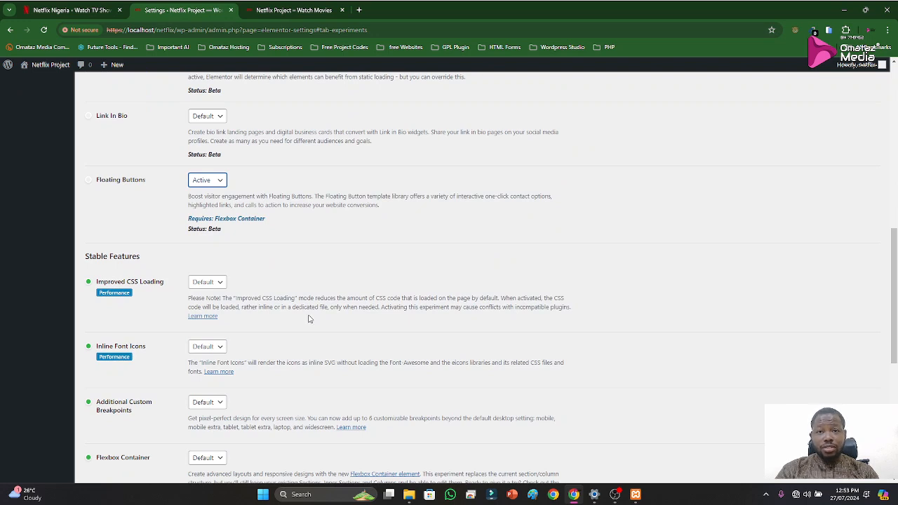
scroll(308, 320, "down", 3)
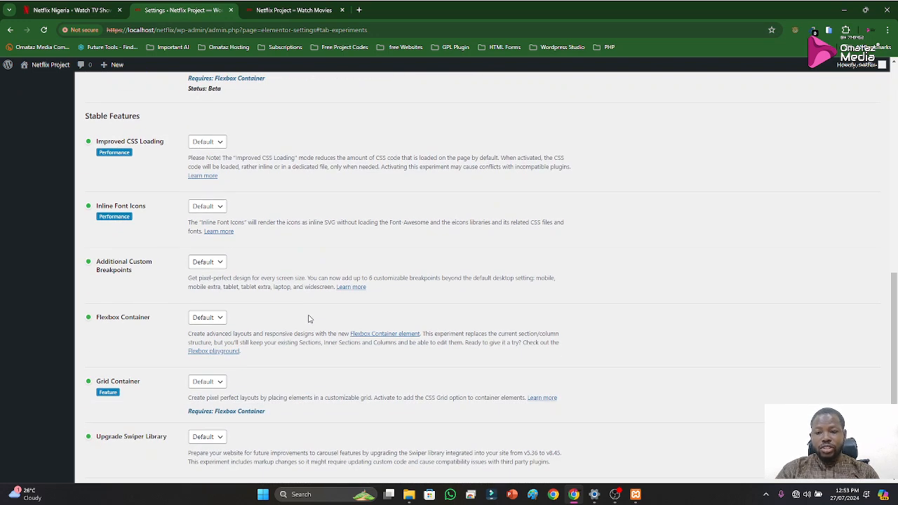
left_click(63, 11)
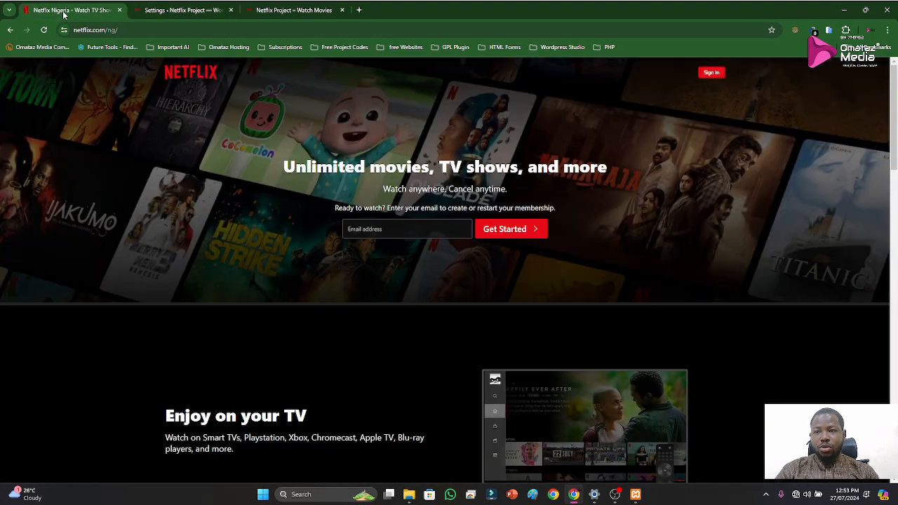
left_click(269, 11)
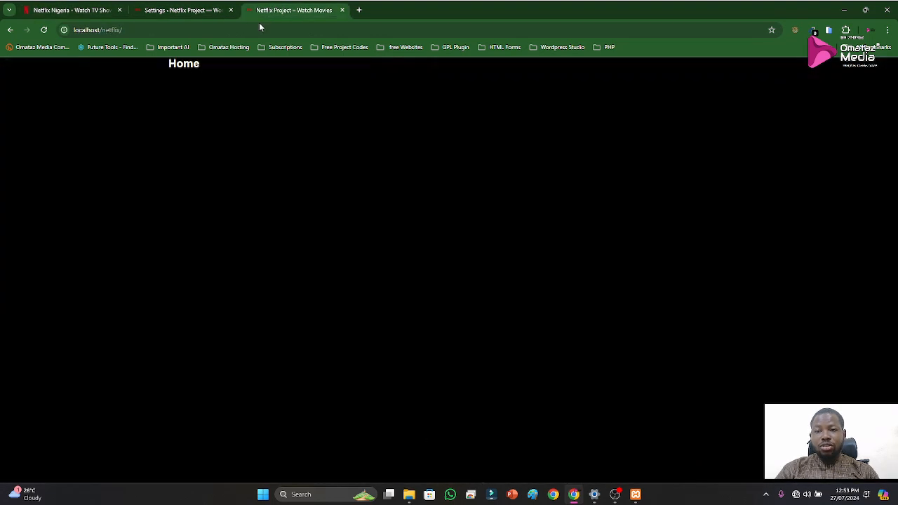
left_click(195, 11)
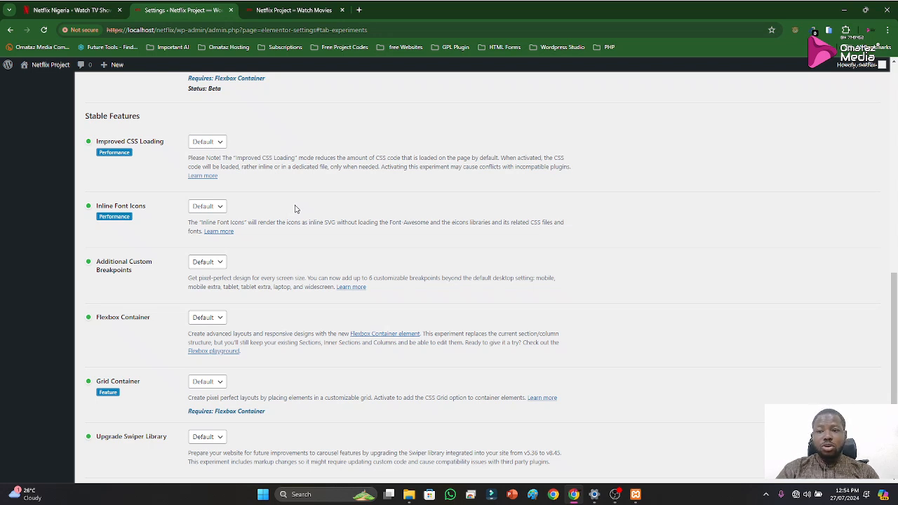
Set Lazy Load Background Images to Active in Elementor's stable features
scroll(323, 254, "down", 2)
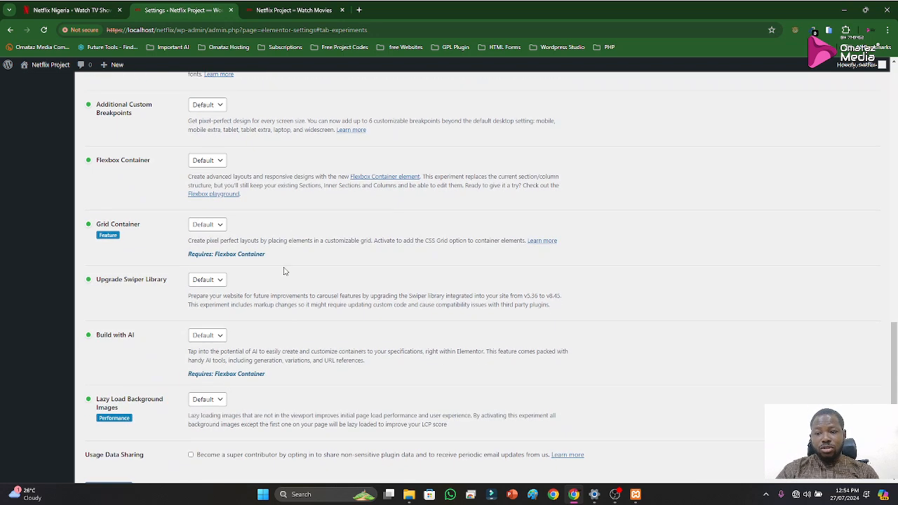
scroll(284, 271, "down", 1)
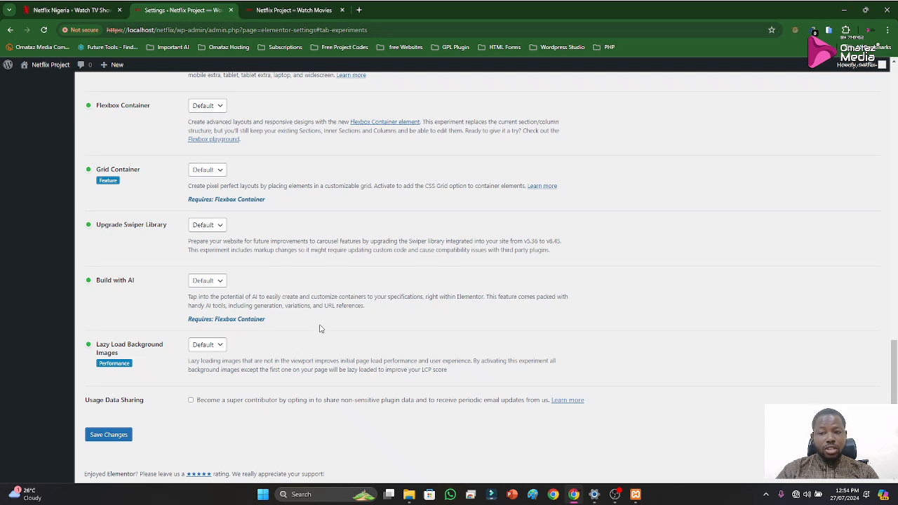
left_click(206, 346)
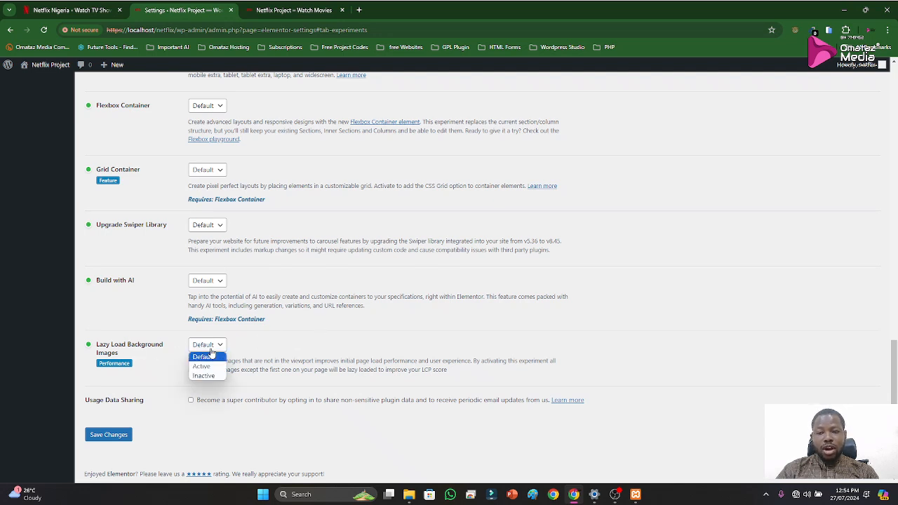
left_click(202, 366)
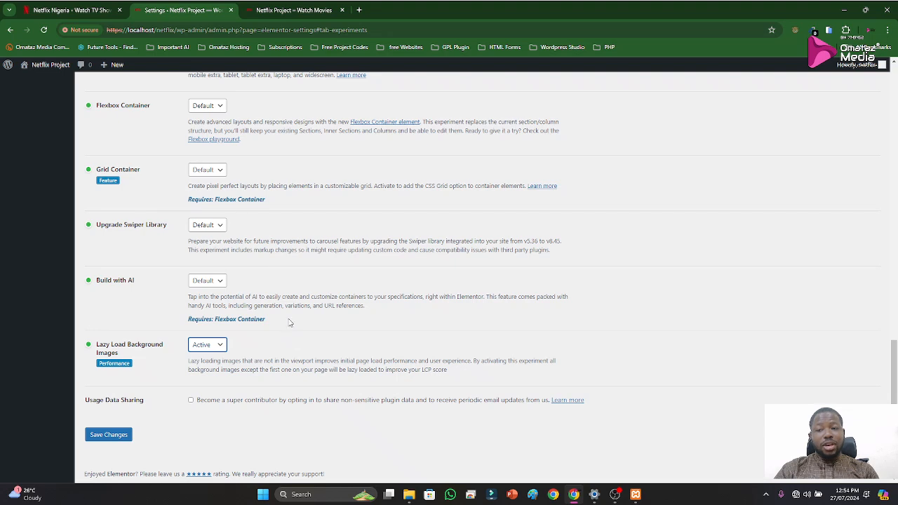
Review the feature list, set Flexbox Container to Inactive and confirm its deactivation
scroll(284, 315, "up", 4)
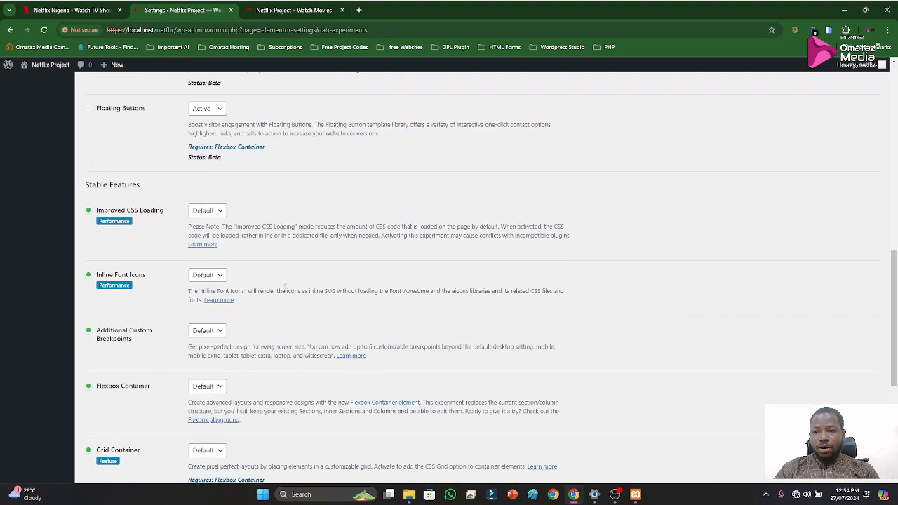
scroll(283, 287, "up", 3)
scroll(279, 281, "up", 5)
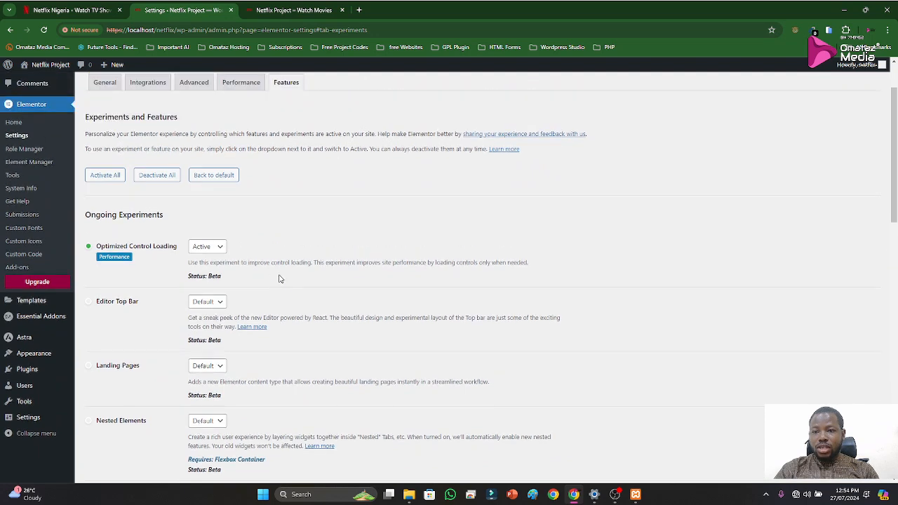
scroll(256, 300, "down", 2)
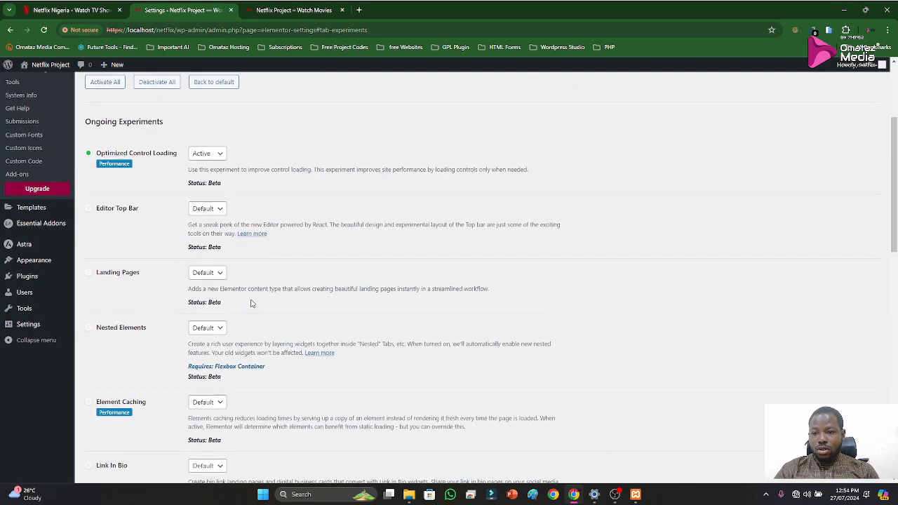
scroll(254, 302, "up", 3)
scroll(258, 307, "down", 4)
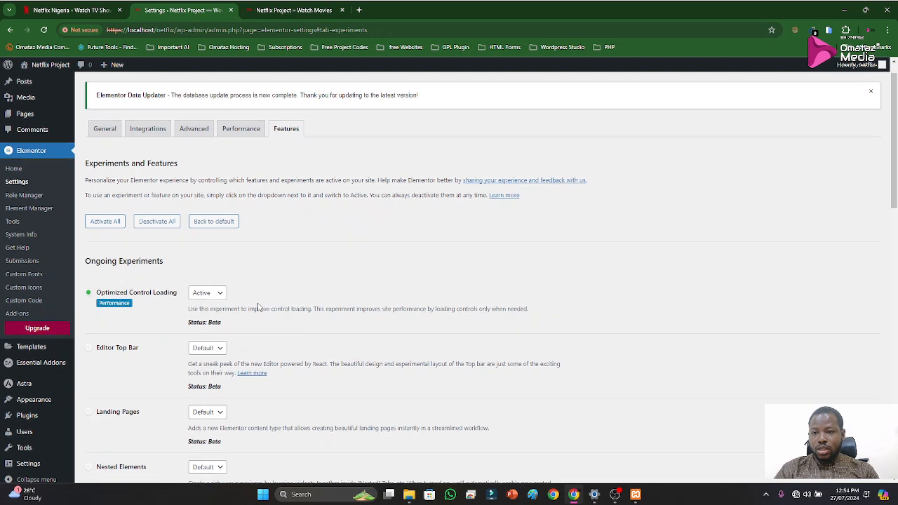
scroll(255, 311, "down", 3)
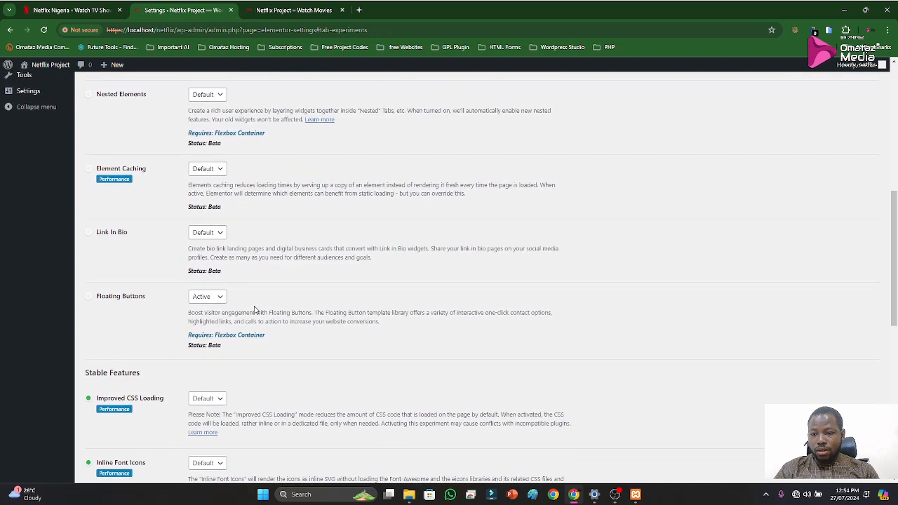
scroll(252, 310, "down", 1)
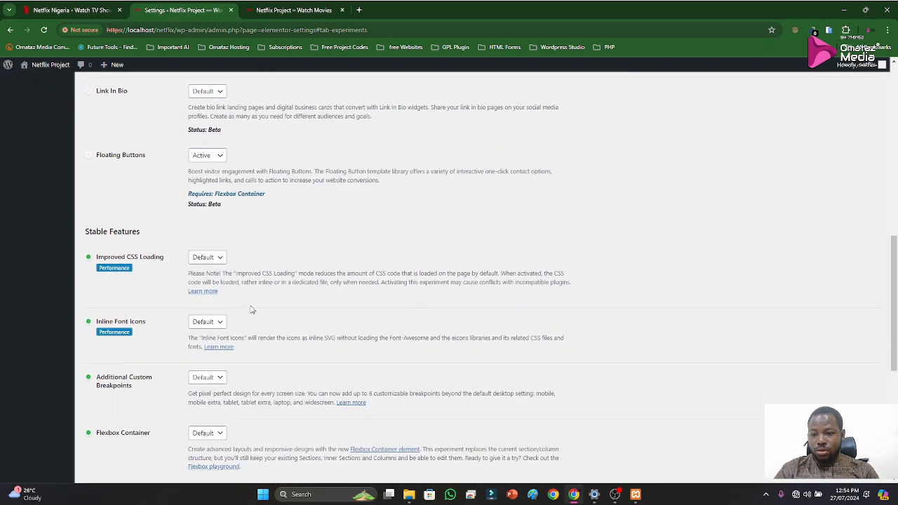
scroll(251, 309, "down", 2)
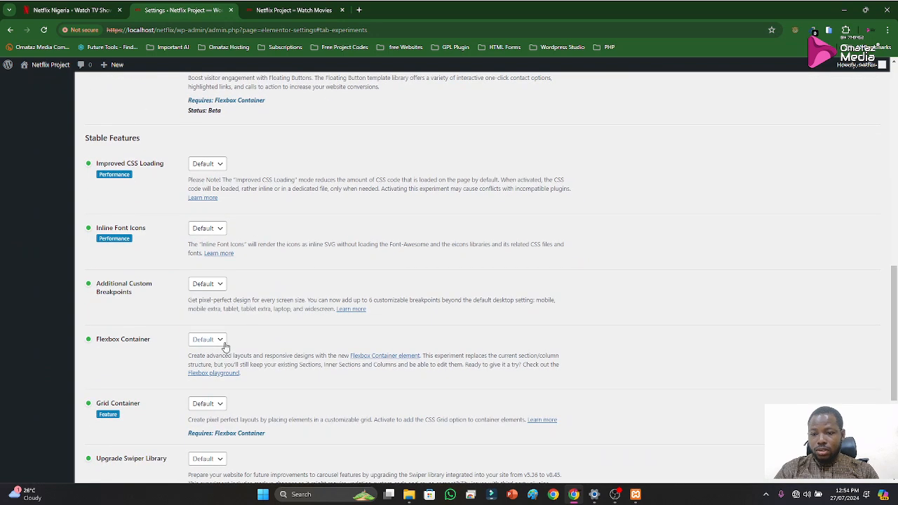
left_click(202, 342)
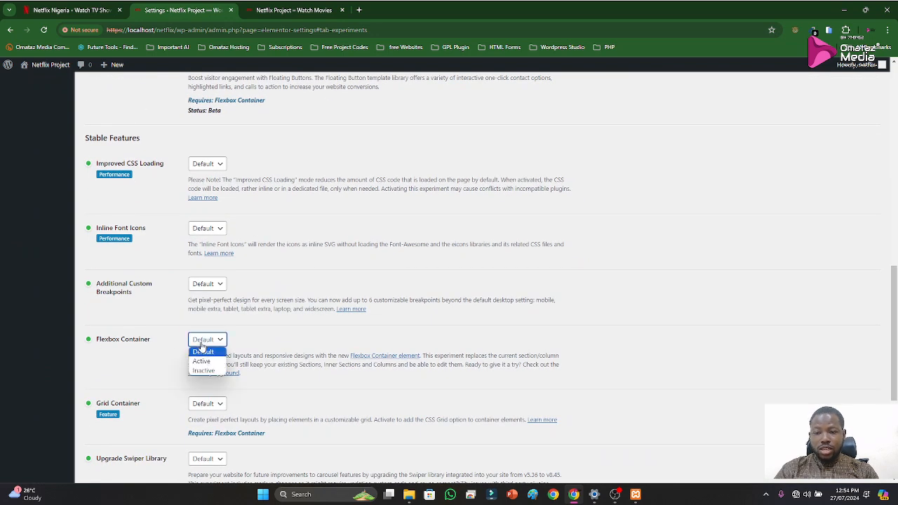
left_click(201, 370)
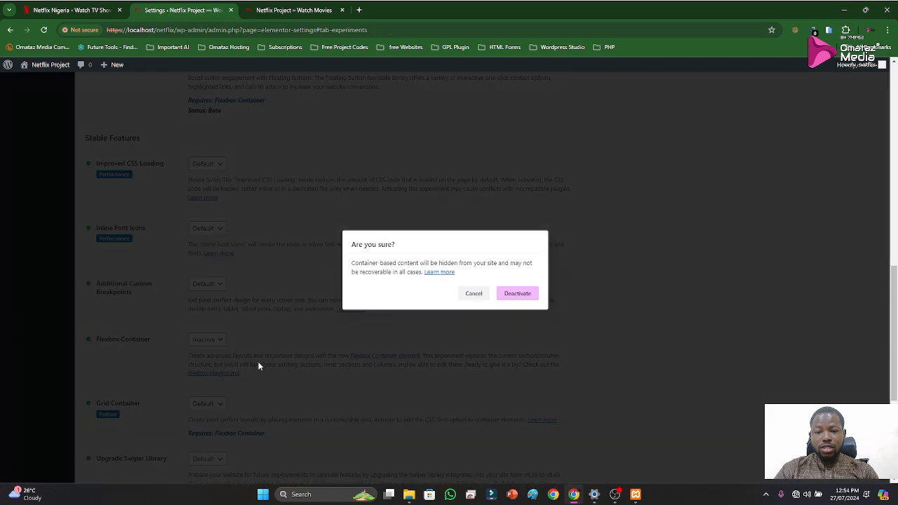
left_click(518, 294)
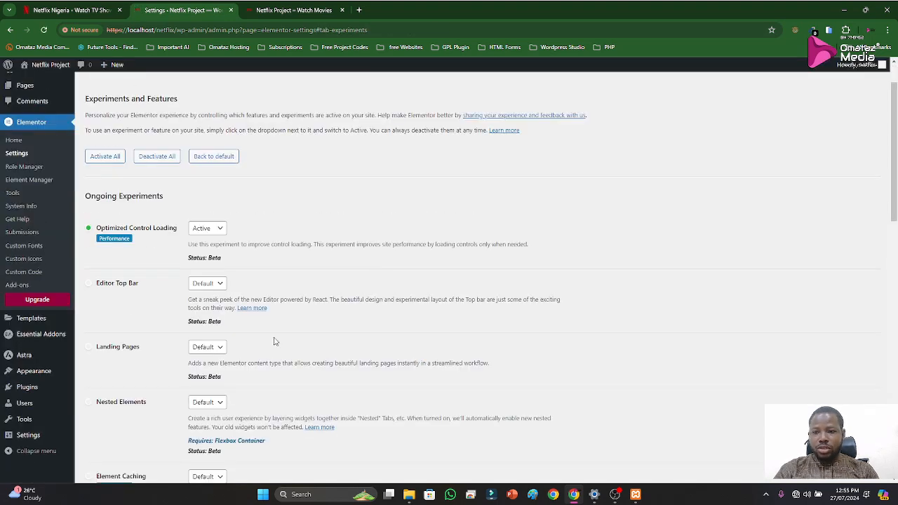
Save the changes to Elementor's experiments and features and check the feature list before and after saving
scroll(323, 307, "down", 10)
scroll(324, 316, "down", 5)
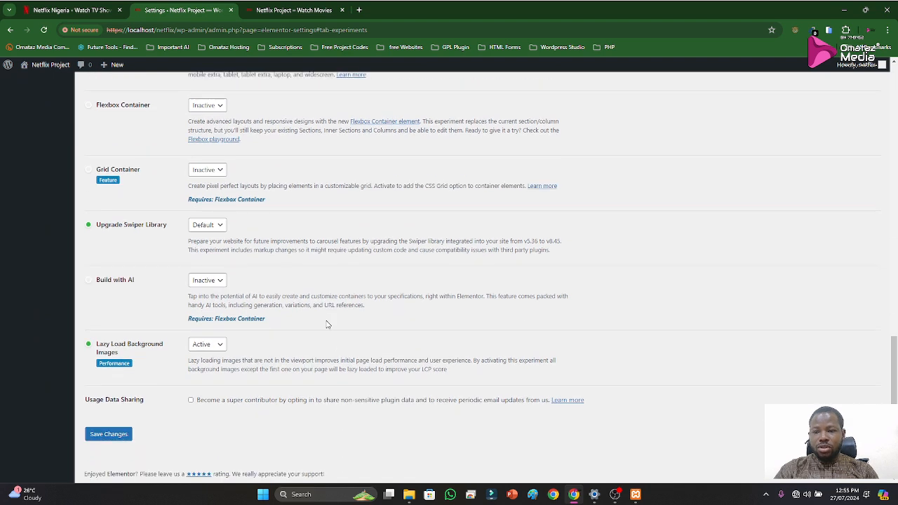
scroll(325, 324, "up", 4)
scroll(315, 323, "down", 1)
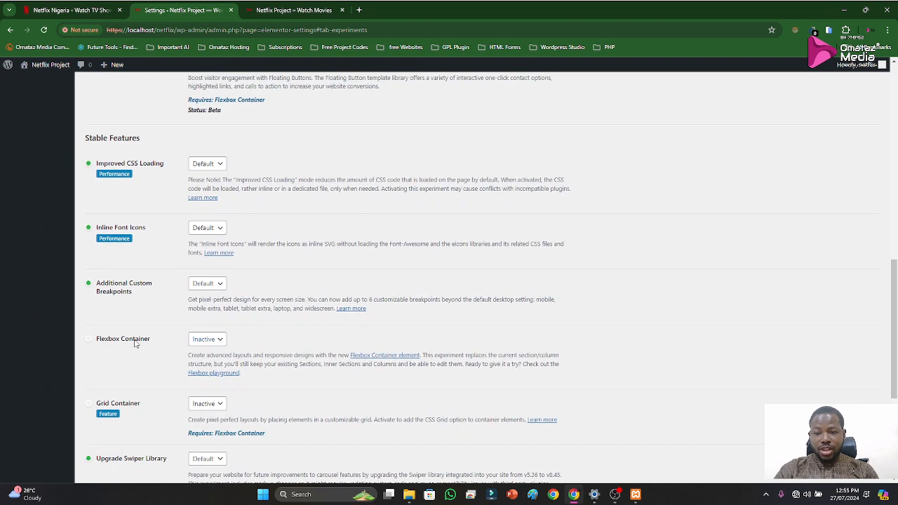
scroll(330, 362, "down", 5)
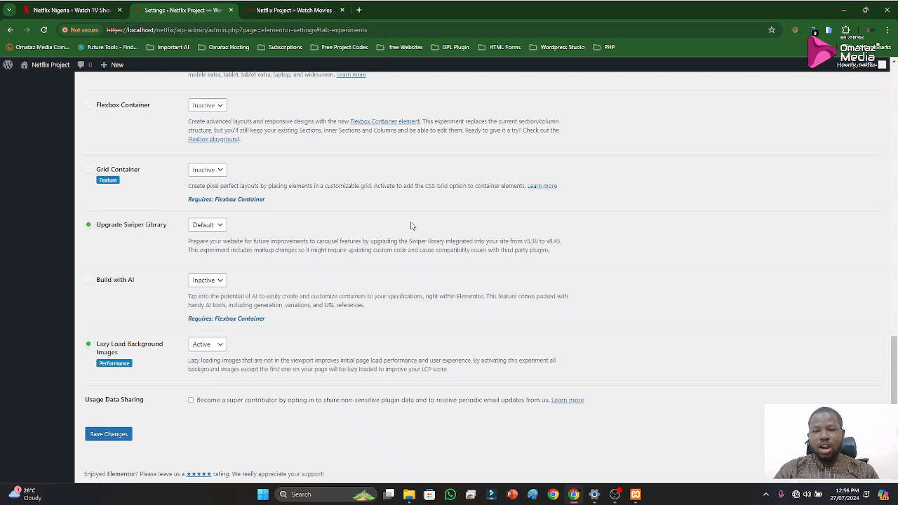
left_click(117, 435)
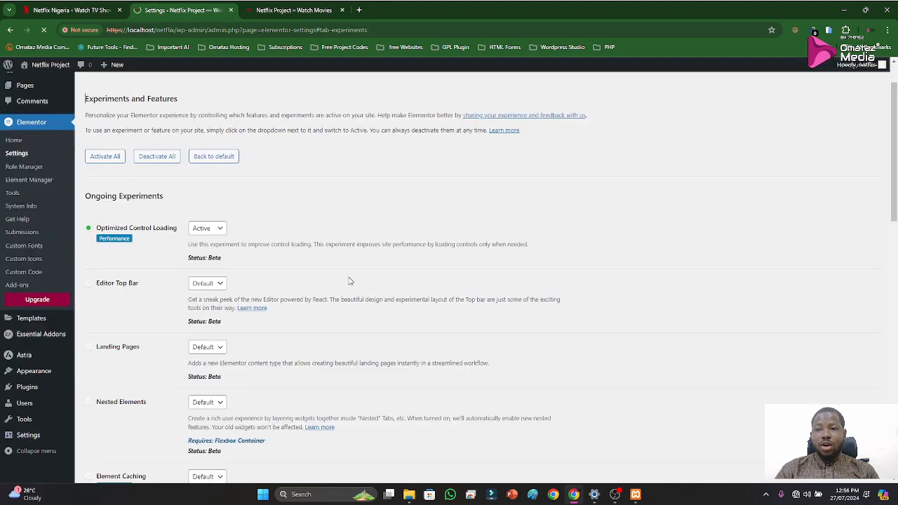
scroll(302, 276, "down", 2)
scroll(302, 275, "down", 5)
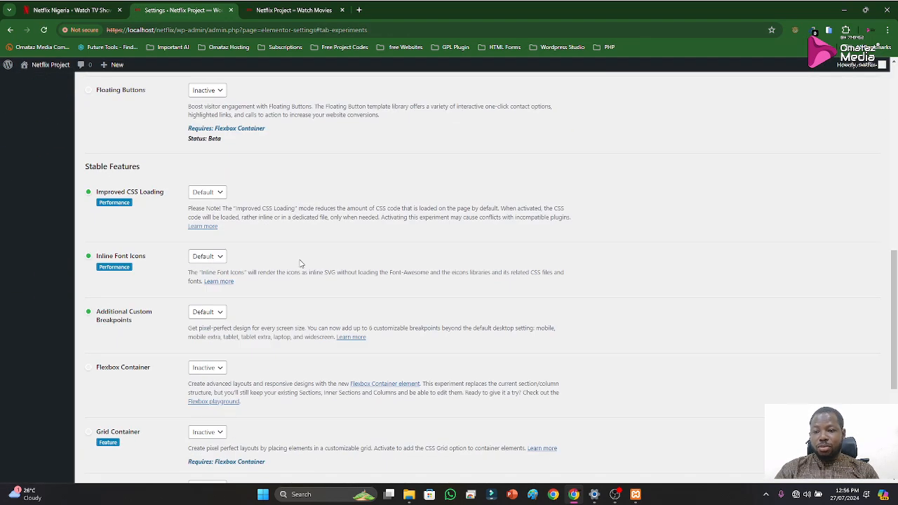
scroll(311, 251, "up", 8)
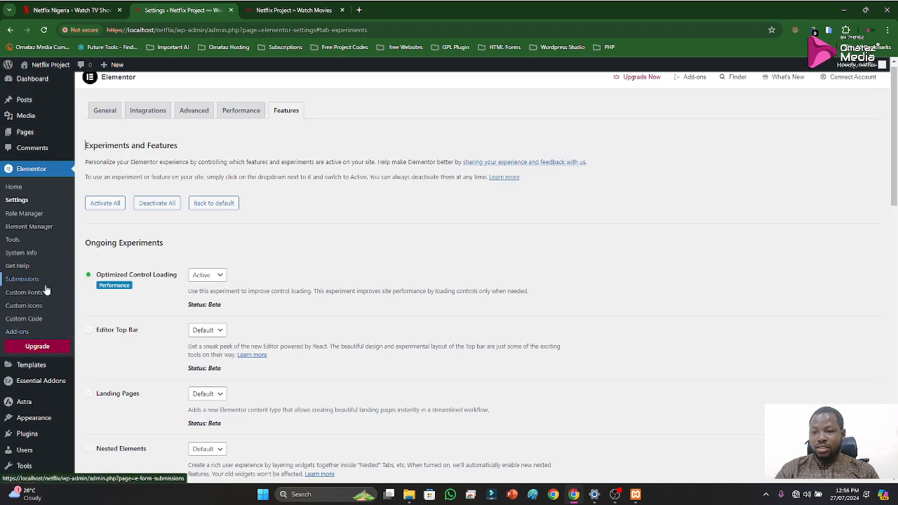
scroll(225, 330, "up", 1)
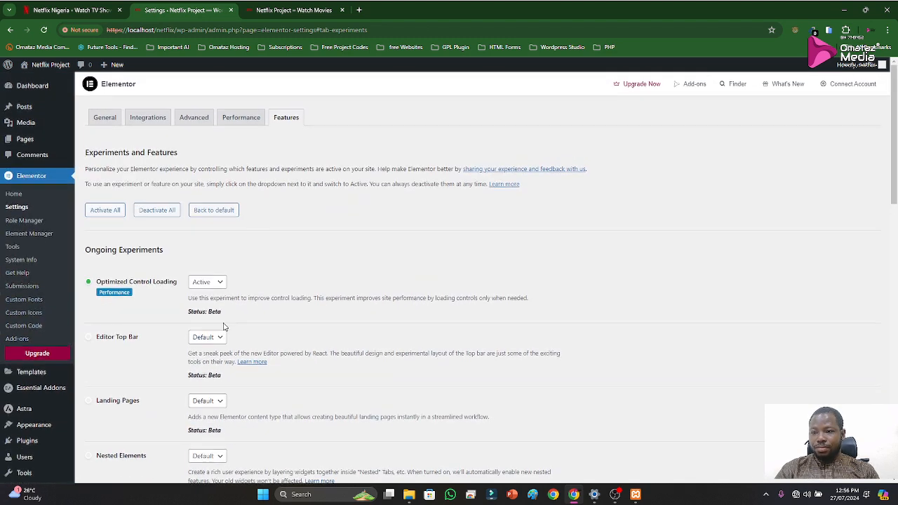
mouse_move(31, 143)
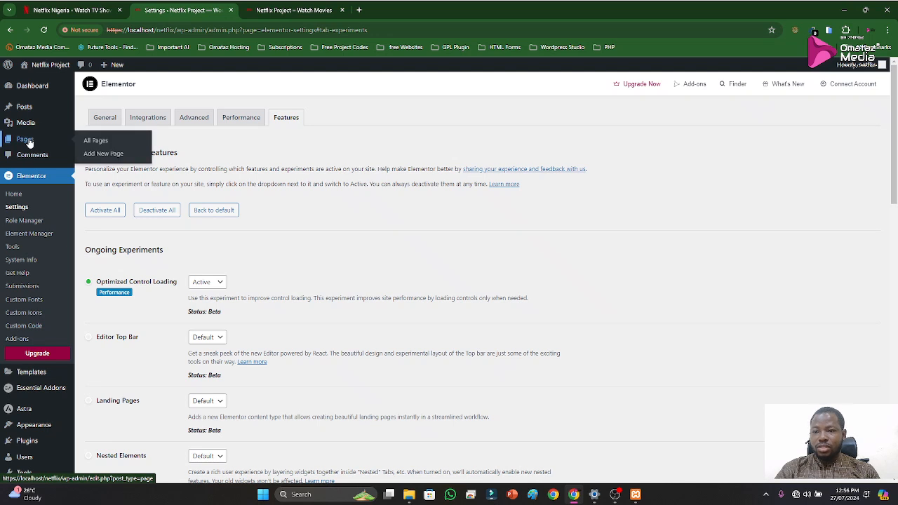
scroll(30, 391, "down", 1)
scroll(35, 372, "down", 1)
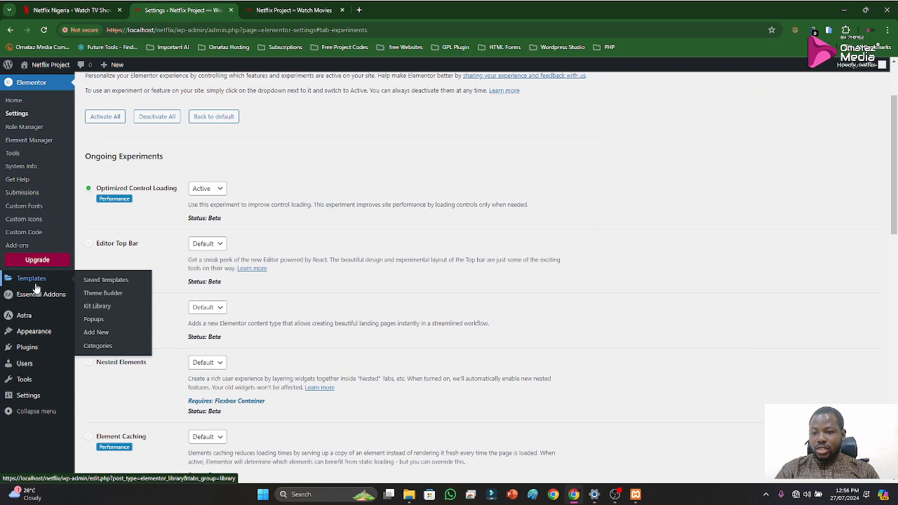
mouse_move(38, 280)
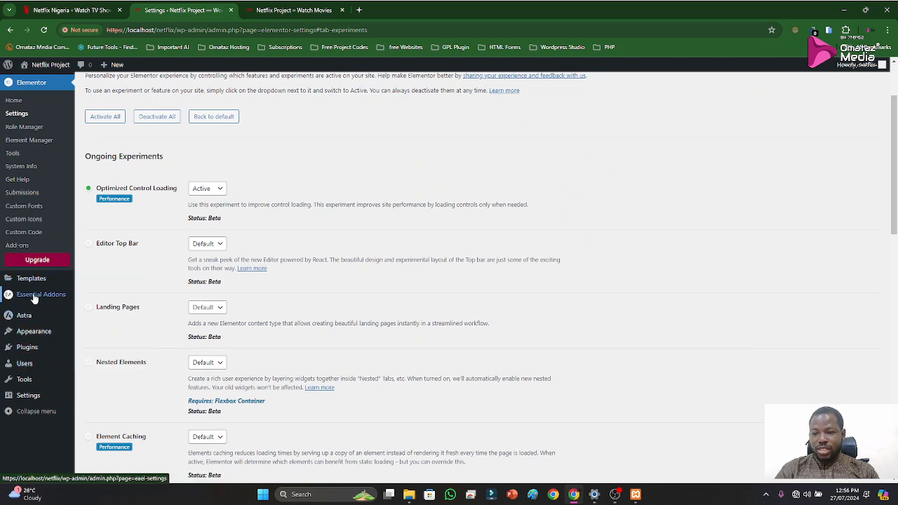
scroll(20, 260, "up", 2)
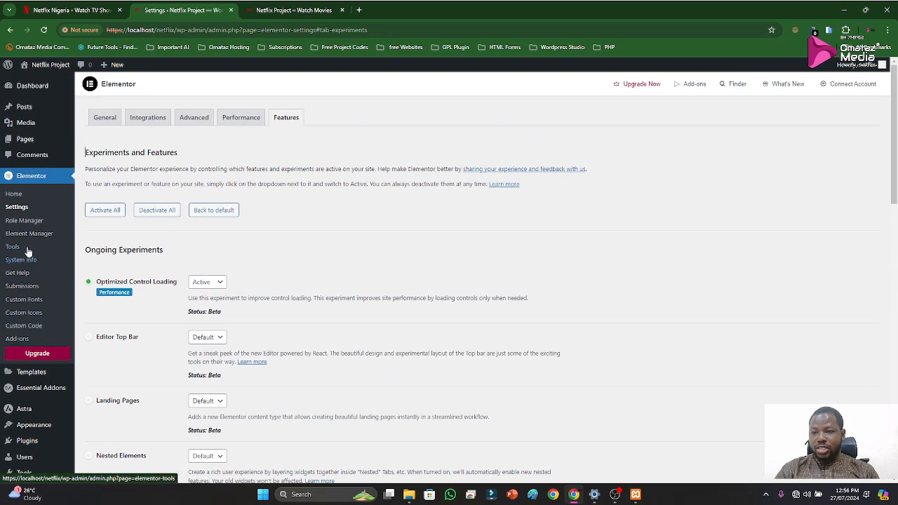
Open the settings of the Elementor Header & Footer Builder plugin from the installed plugins list
mouse_move(35, 411)
scroll(35, 411, "down", 1)
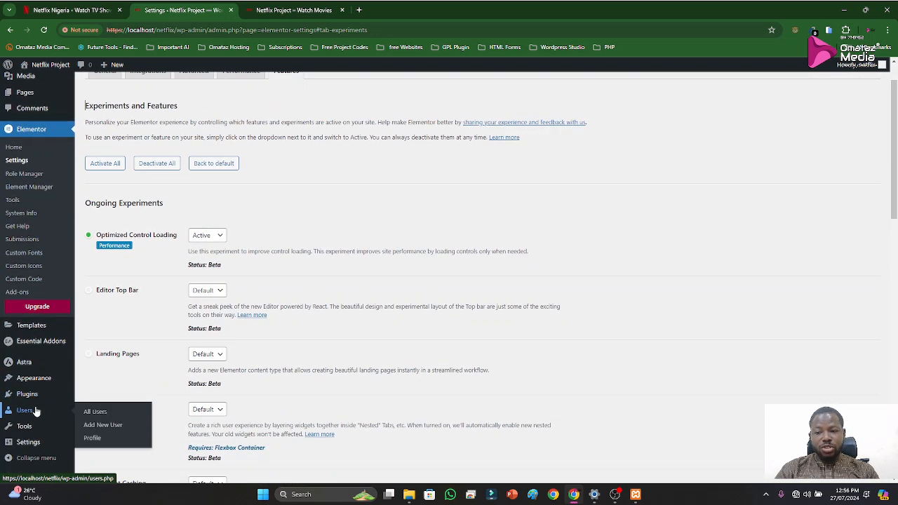
left_click(27, 396)
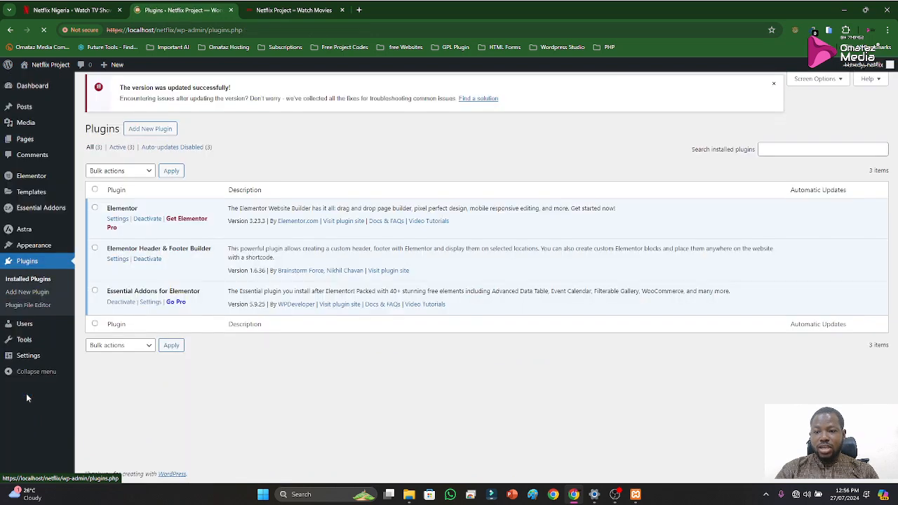
left_click(117, 268)
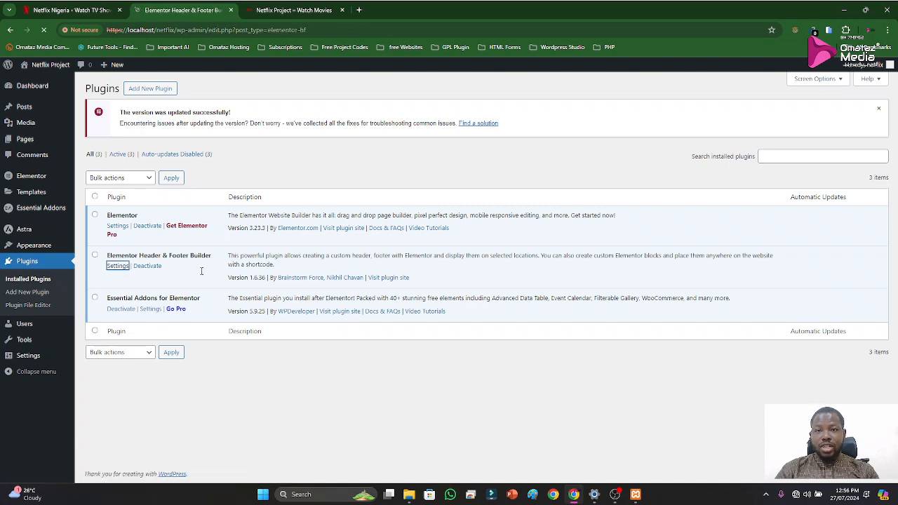
Examine the local Netflix Project site and the official Netflix homepage from header to footer, and return to the Header & Footer Builder
left_click(319, 9)
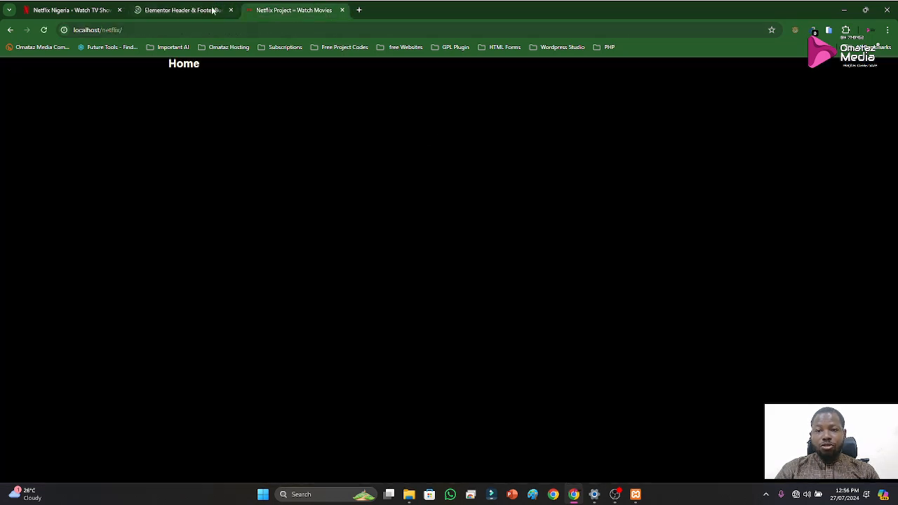
left_click(61, 12)
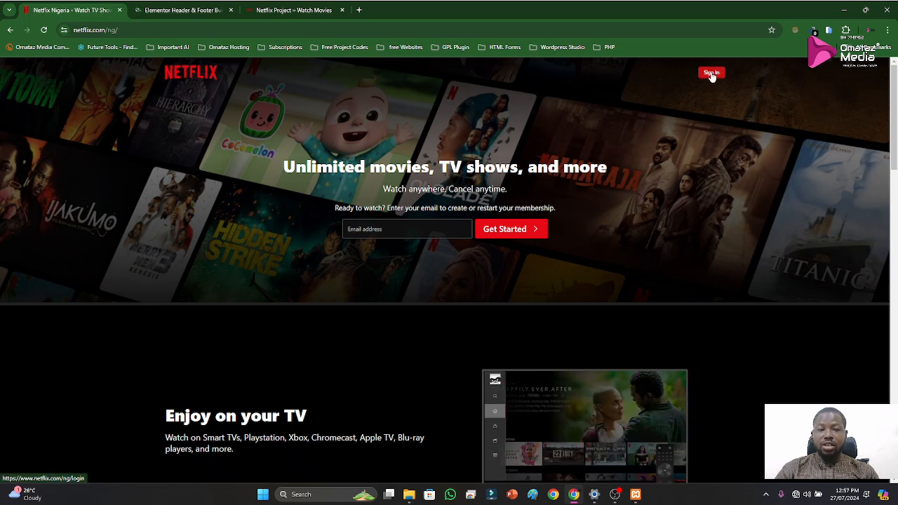
scroll(449, 260, "down", 10)
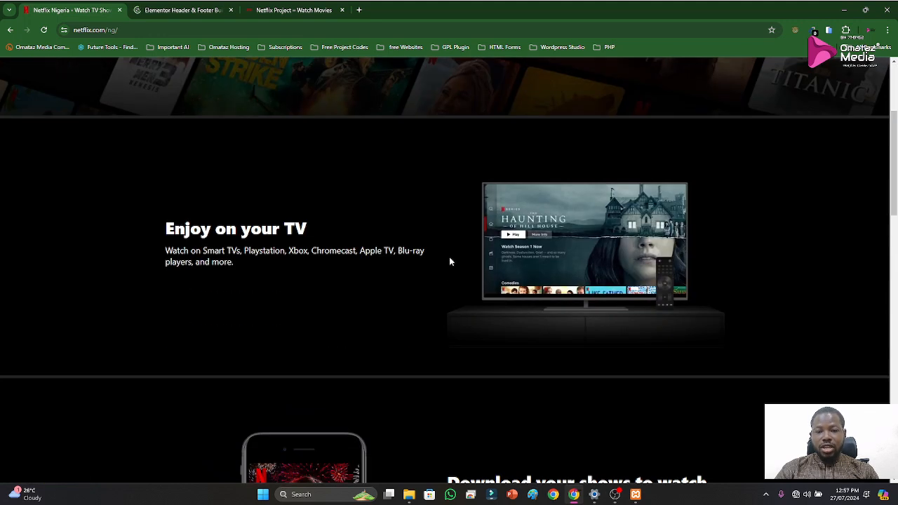
scroll(481, 310, "down", 10)
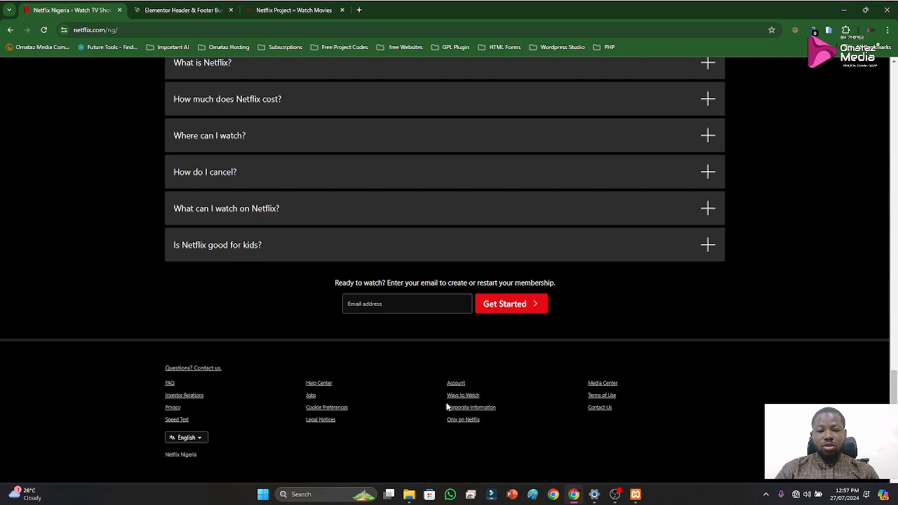
scroll(440, 270, "up", 4)
scroll(440, 270, "up", 9)
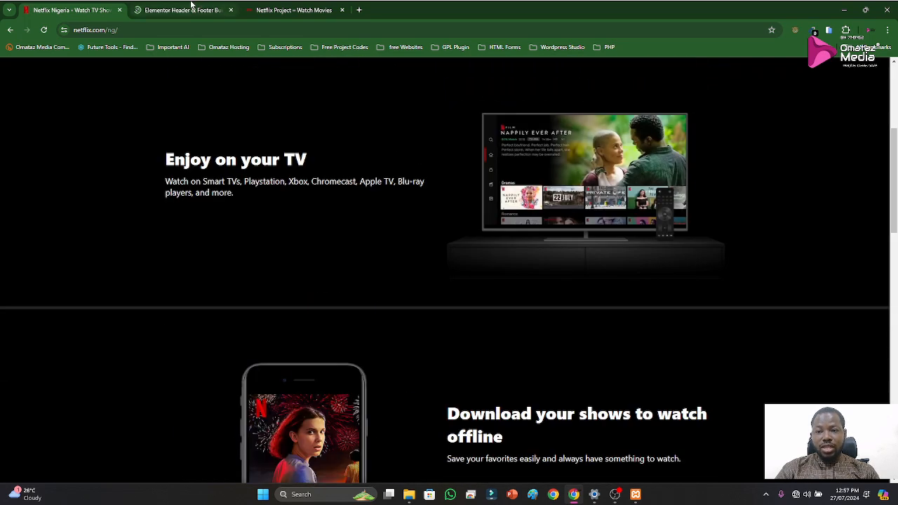
left_click(150, 12)
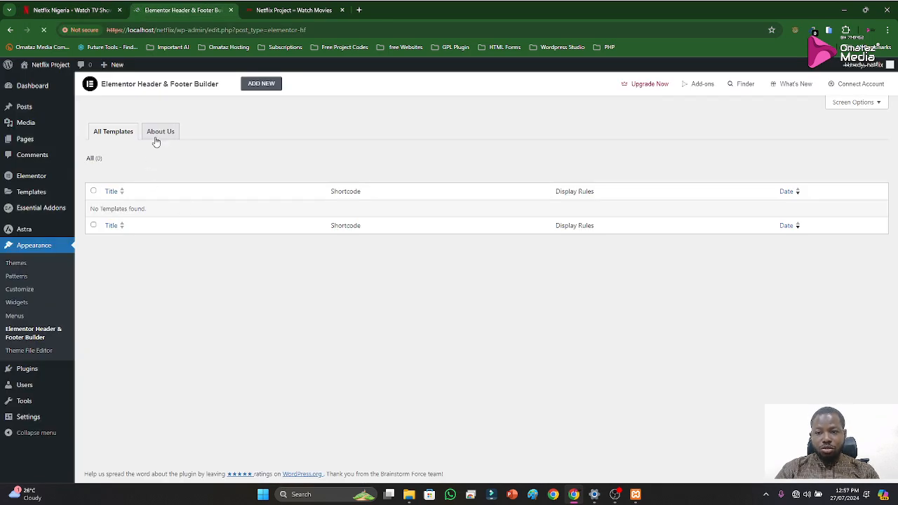
Start a new Elementor Header & Footer Builder template without answering the introductory survey
left_click(259, 84)
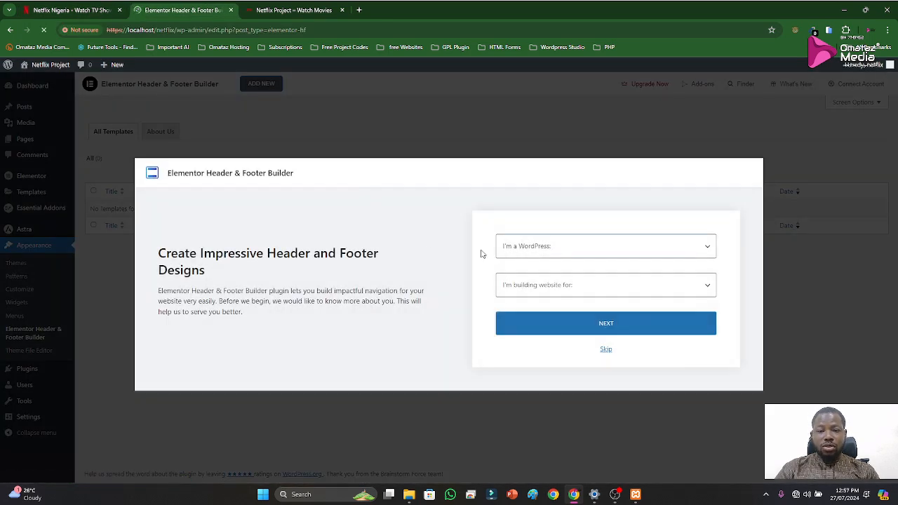
left_click(562, 252)
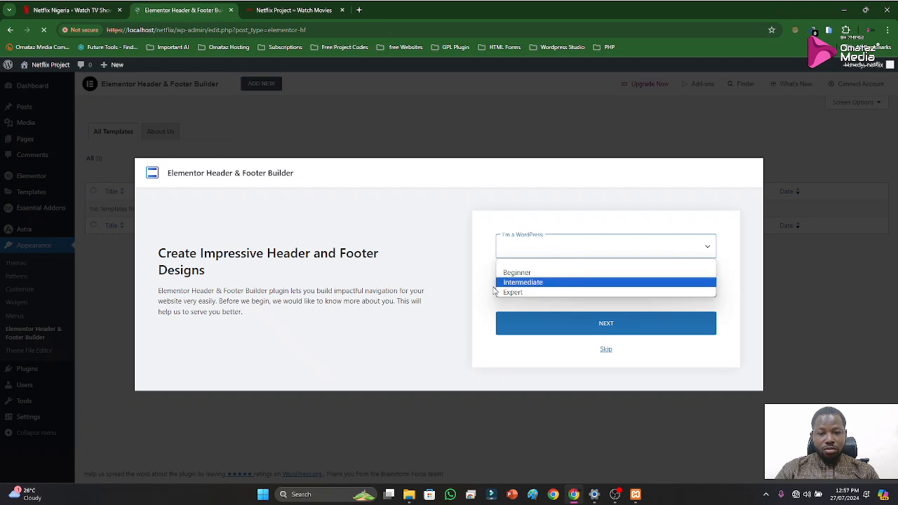
left_click(470, 250)
left_click(605, 350)
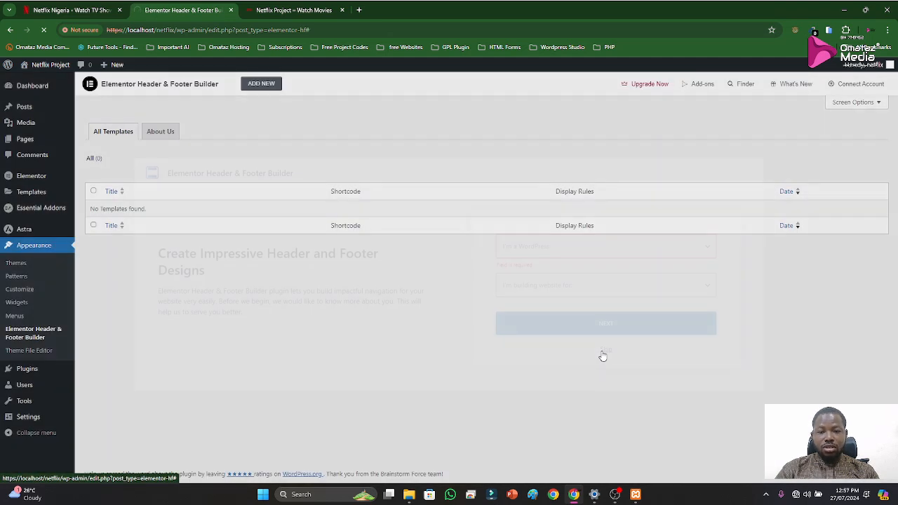
left_click(254, 87)
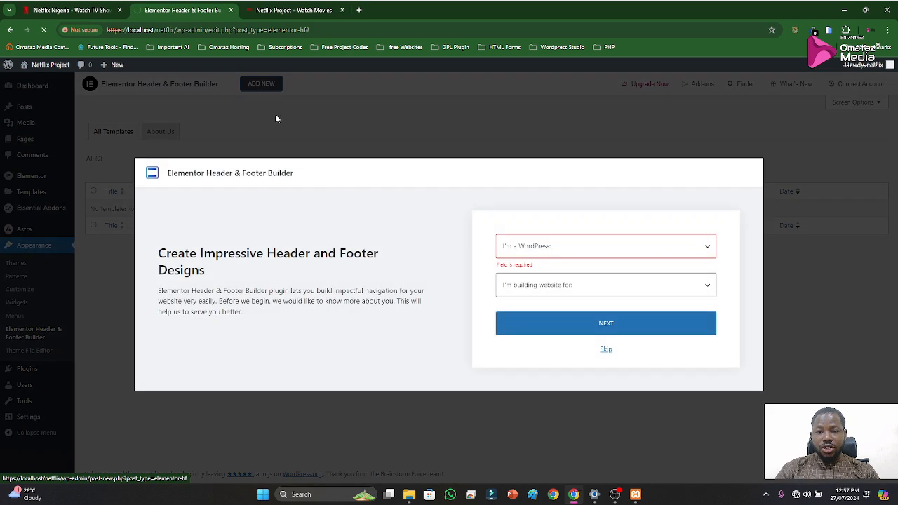
left_click(594, 324)
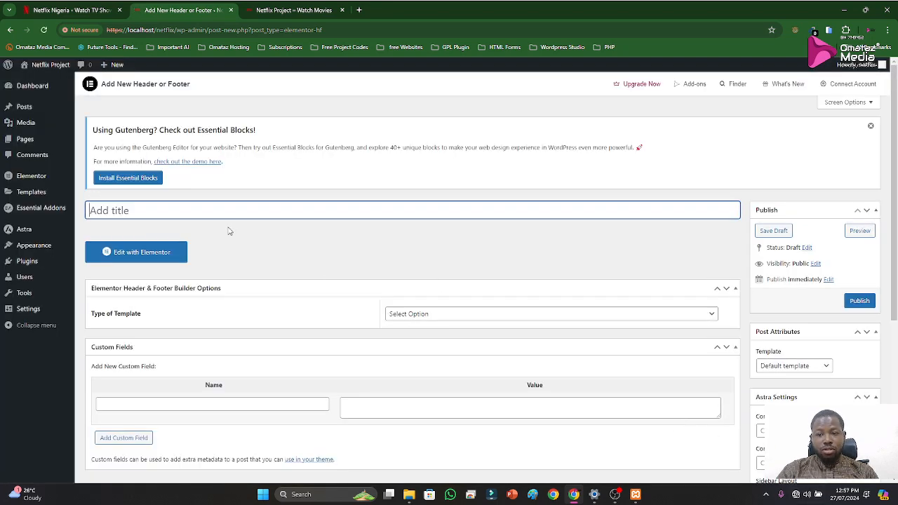
Title the new template "Netflix Header"
type("Header")
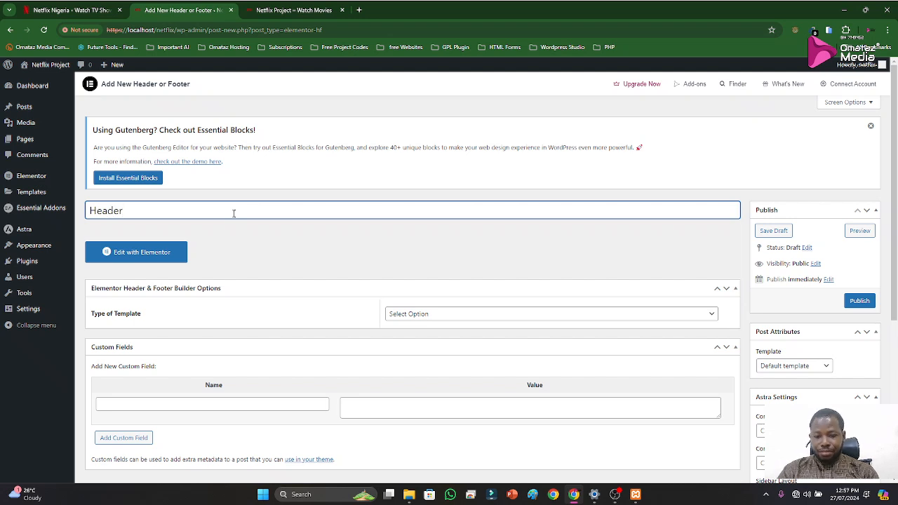
type("netflix")
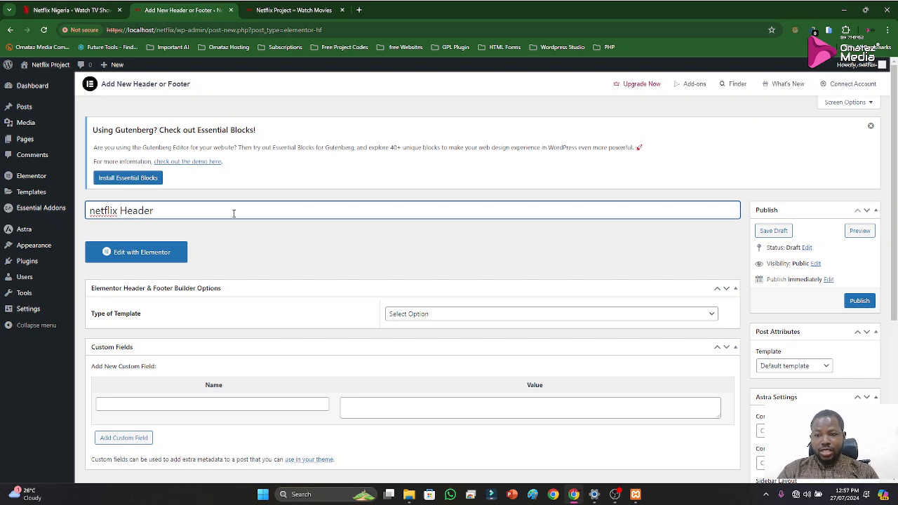
left_click(91, 212)
key("BackSpace")
type("N")
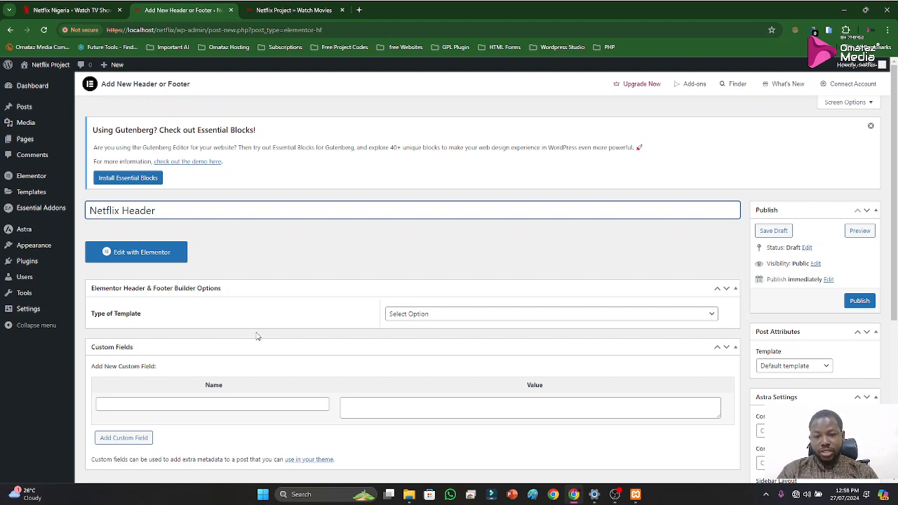
Set the template type to Header, display it on the Entire Website, and review the other display locations
scroll(260, 338, "down", 2)
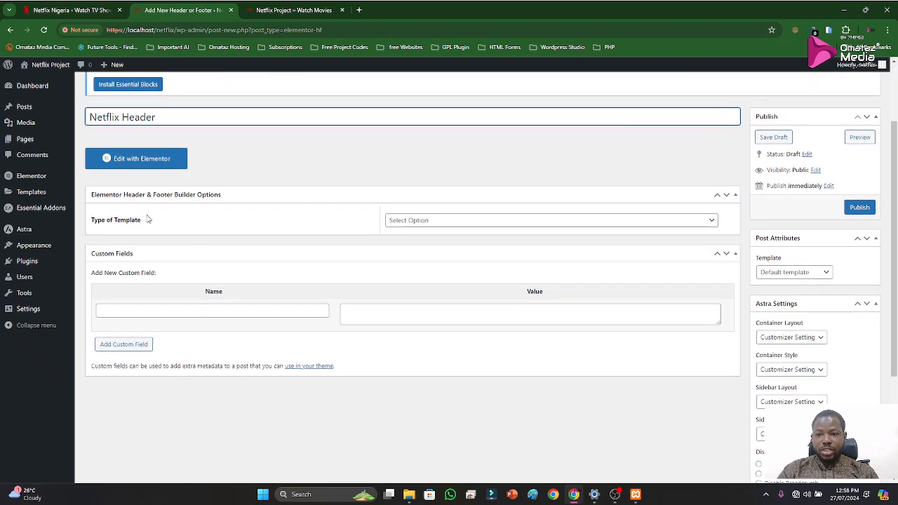
left_click(507, 222)
left_click(433, 242)
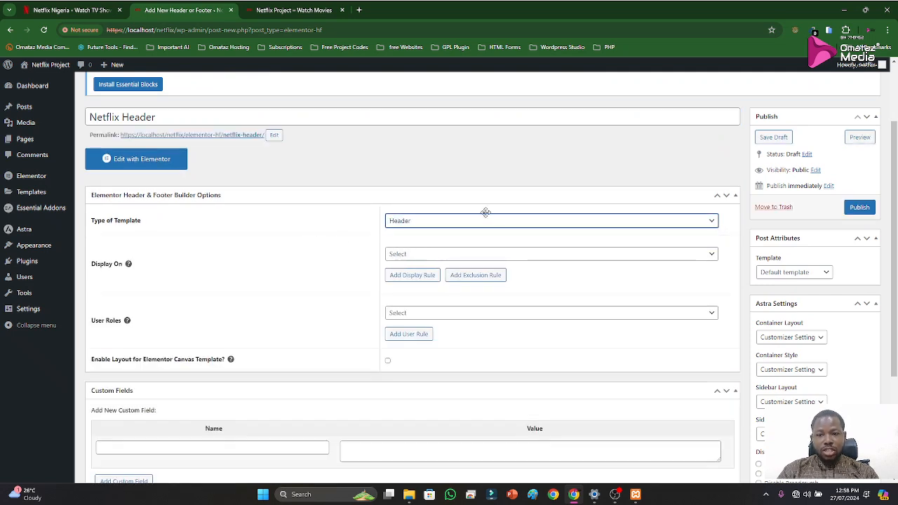
left_click(521, 255)
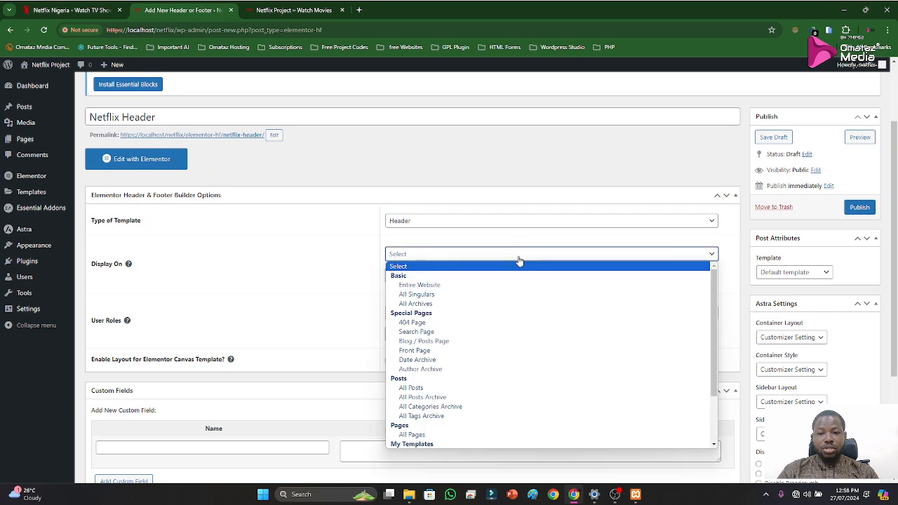
left_click(440, 285)
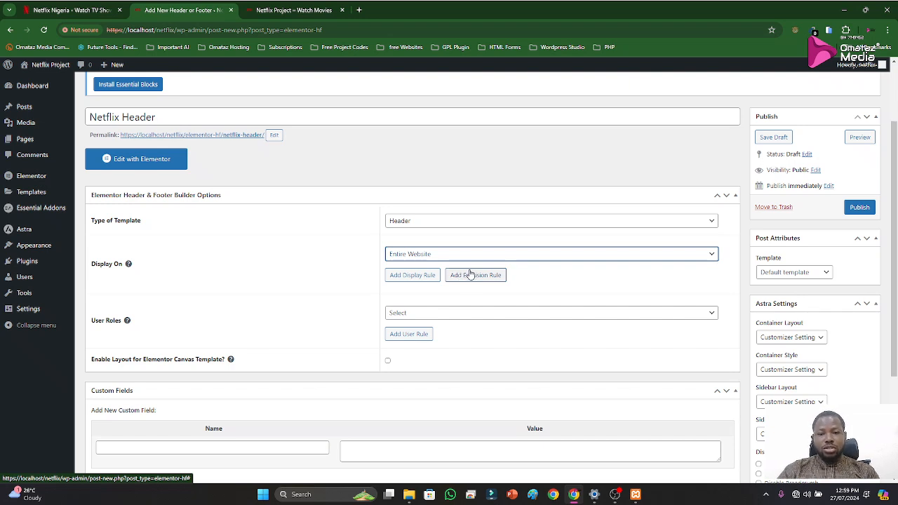
left_click(442, 258)
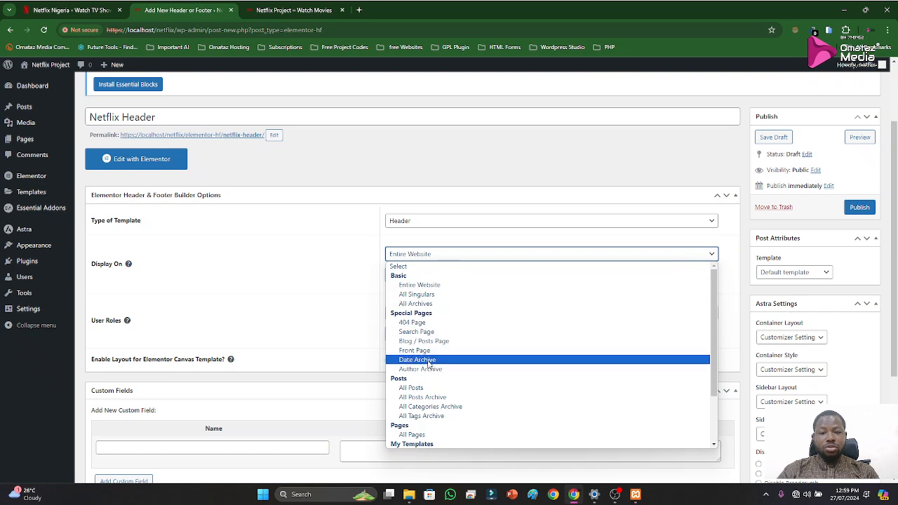
scroll(433, 389, "down", 2)
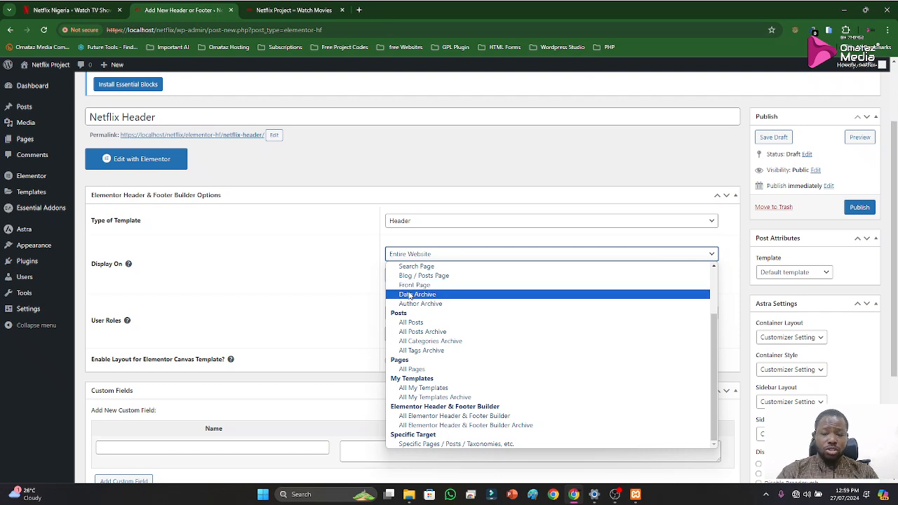
left_click(361, 288)
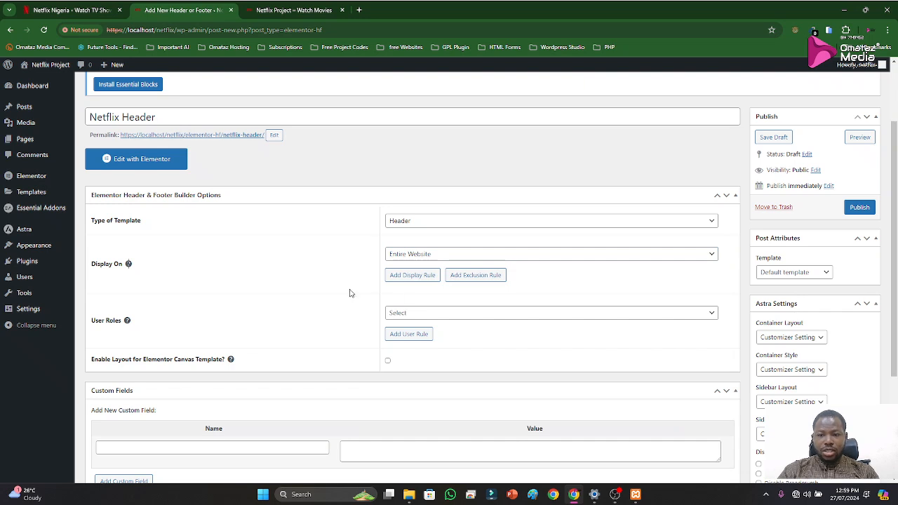
Set the post template to Elementor Full Width and the Astra Transparent Header option to Enabled
scroll(393, 318, "down", 3)
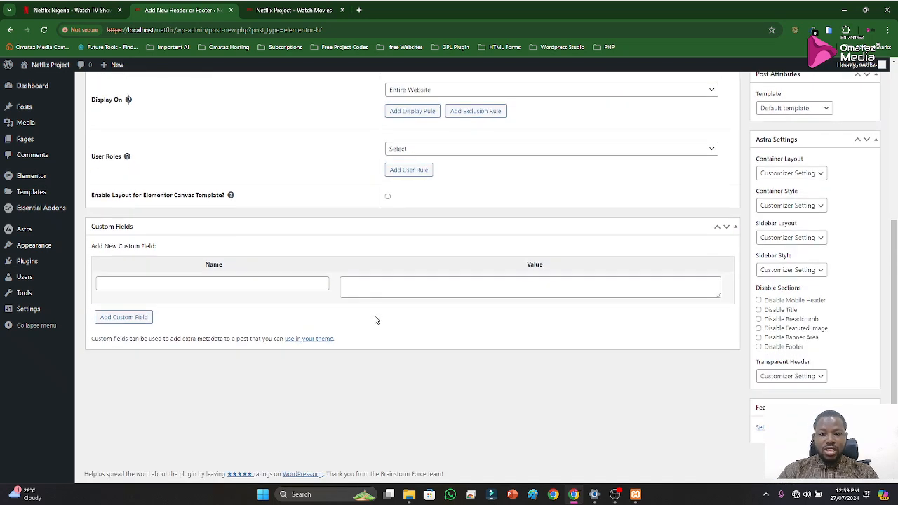
scroll(372, 313, "up", 4)
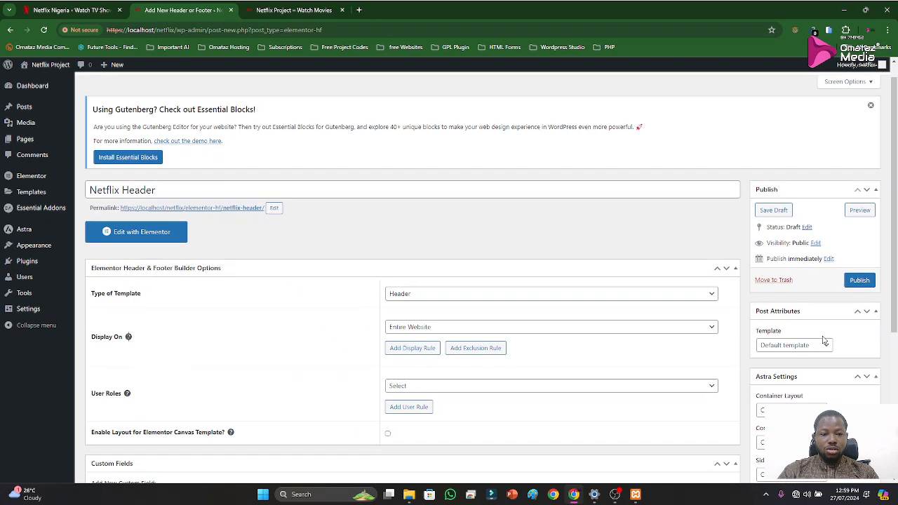
scroll(825, 341, "down", 3)
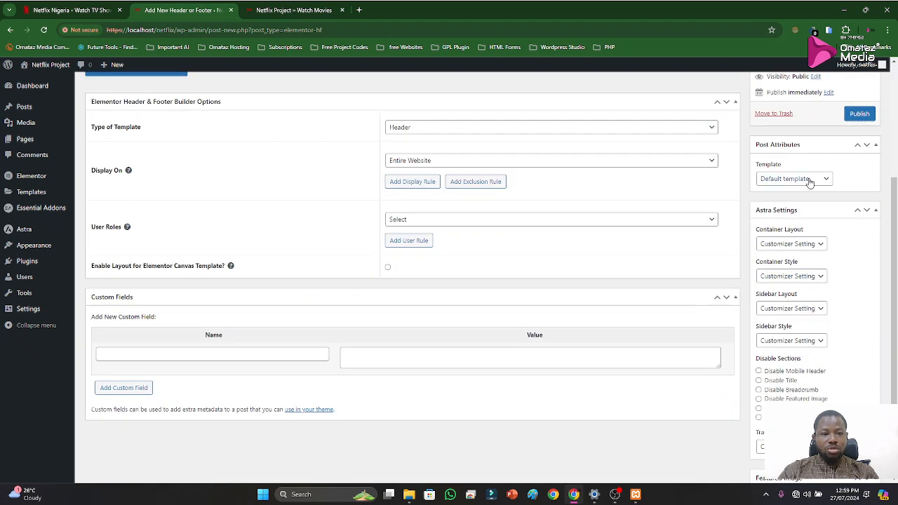
left_click(810, 180)
left_click(799, 209)
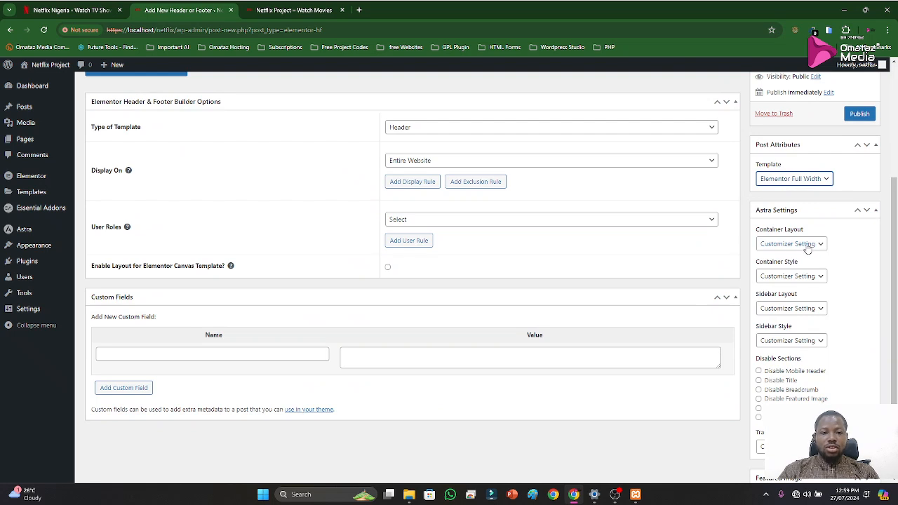
scroll(814, 250, "down", 1)
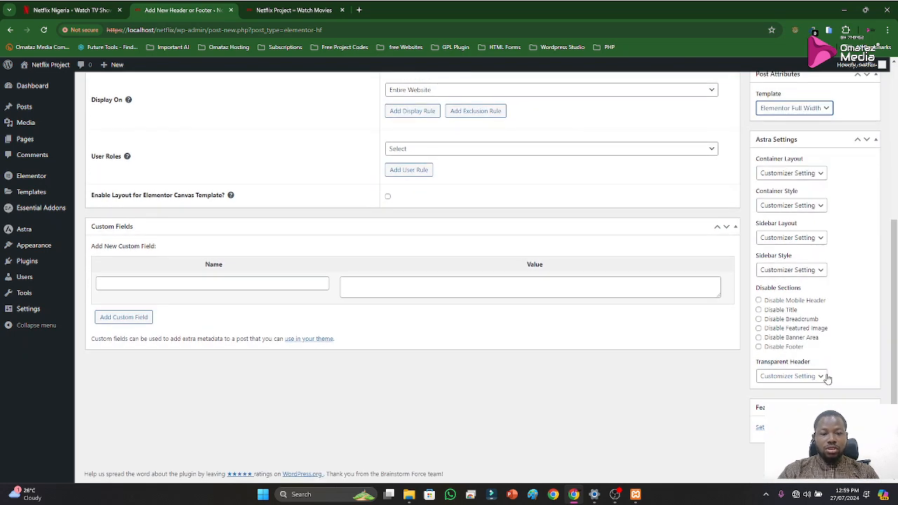
left_click(825, 377)
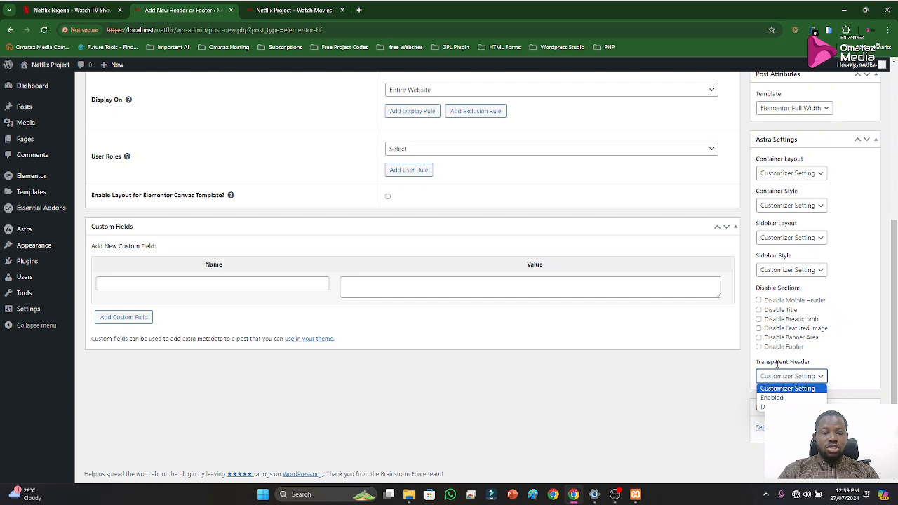
left_click(774, 397)
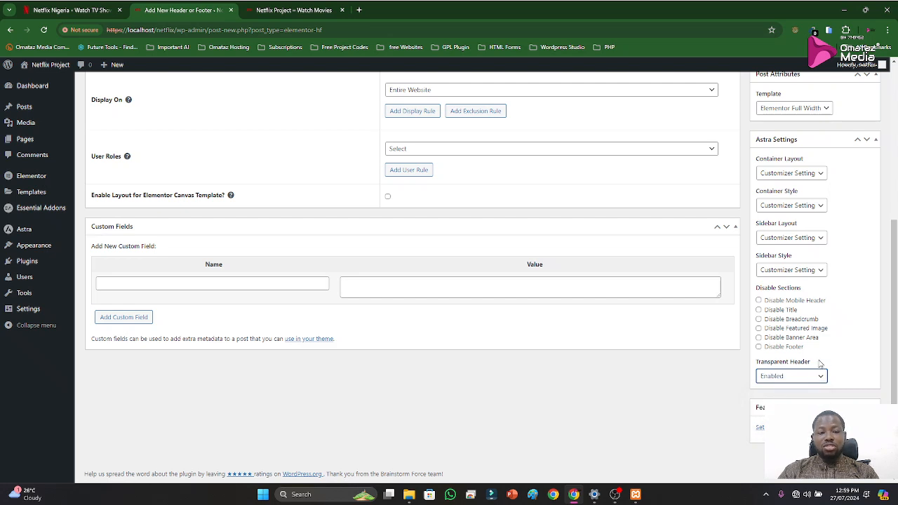
Compare the header area of the official Netflix homepage with the local Netflix Project site, and return to the Netflix Header template
scroll(811, 333, "up", 4)
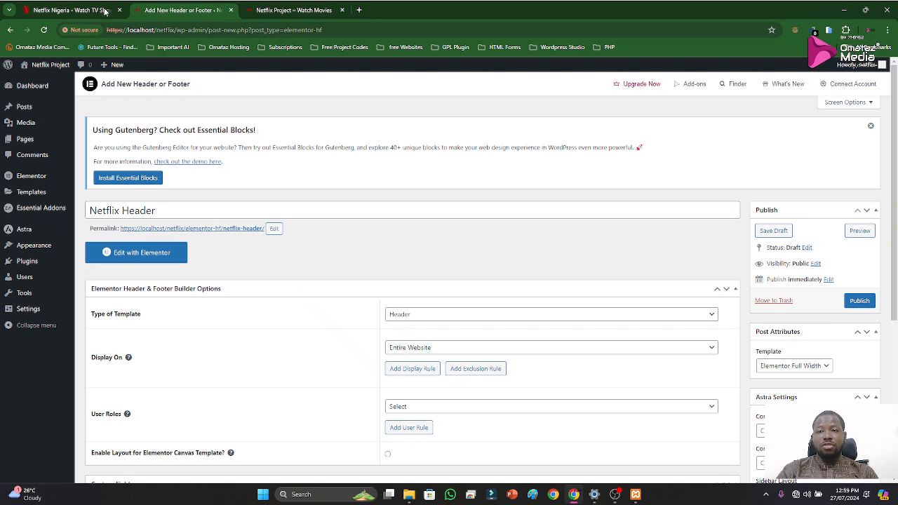
left_click(60, 11)
scroll(338, 197, "up", 4)
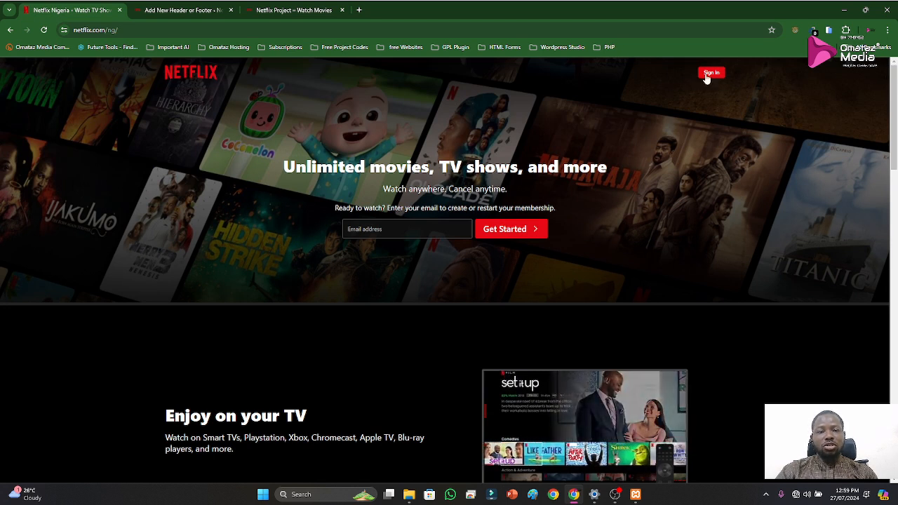
left_click(279, 10)
left_click(181, 9)
left_click(276, 10)
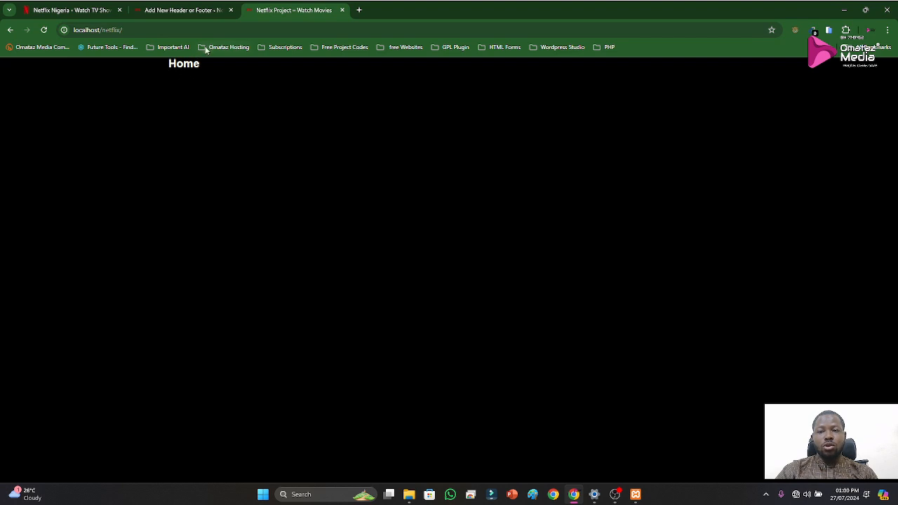
left_click(167, 11)
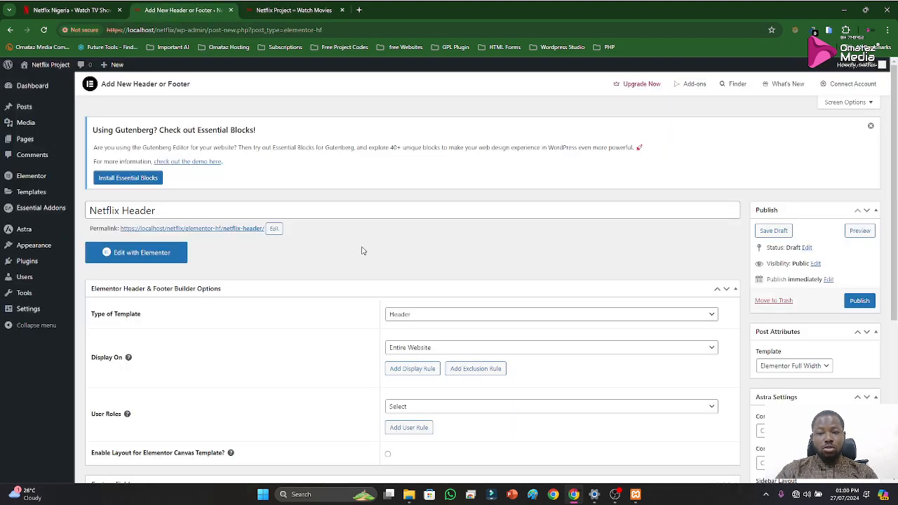
Publish the Netflix Header template
scroll(365, 256, "down", 5)
scroll(398, 226, "up", 5)
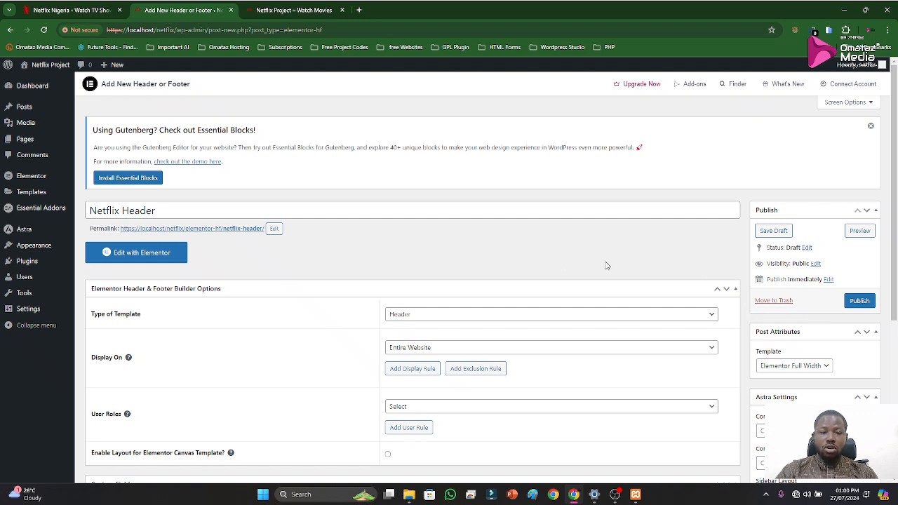
left_click(848, 302)
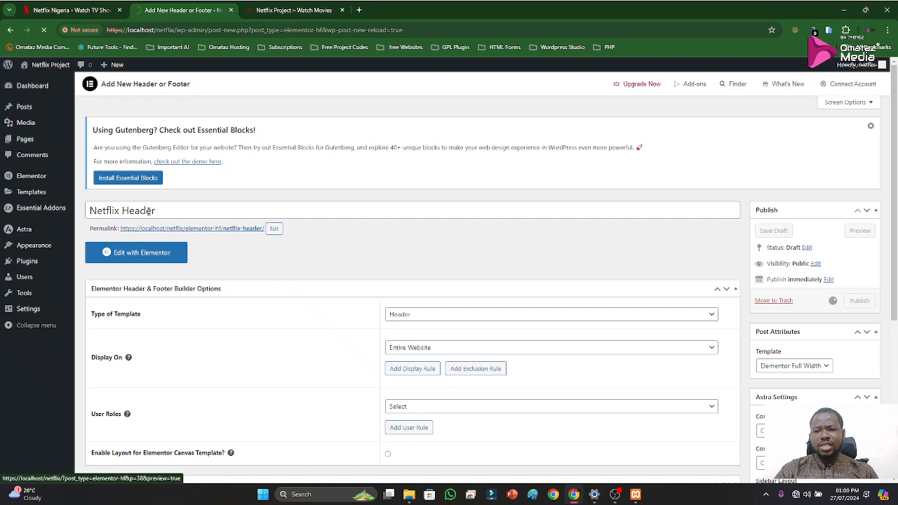
left_click(140, 268)
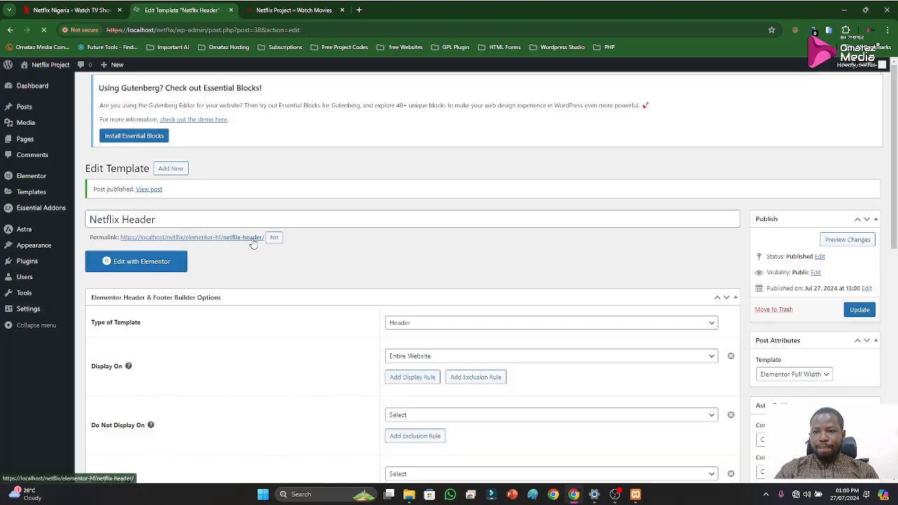
Add another header/footer template and title it "Netflix Footer"
left_click(184, 88)
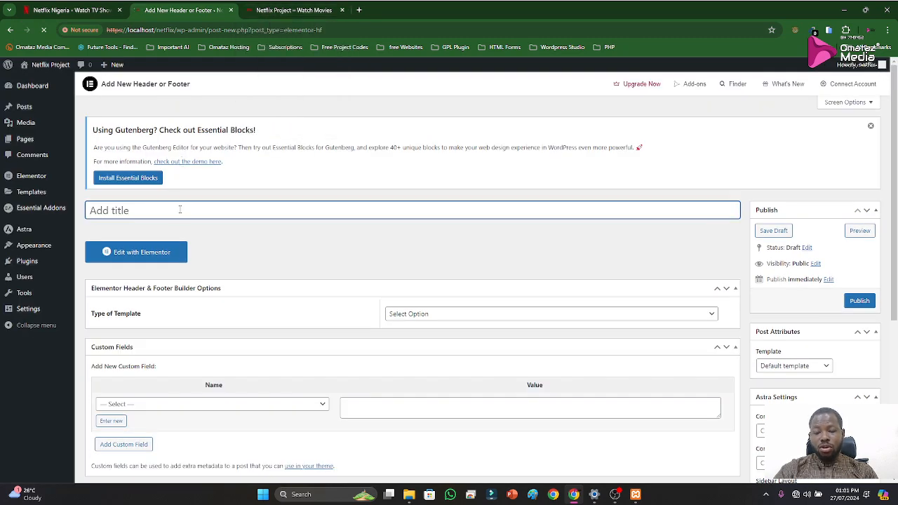
type("N")
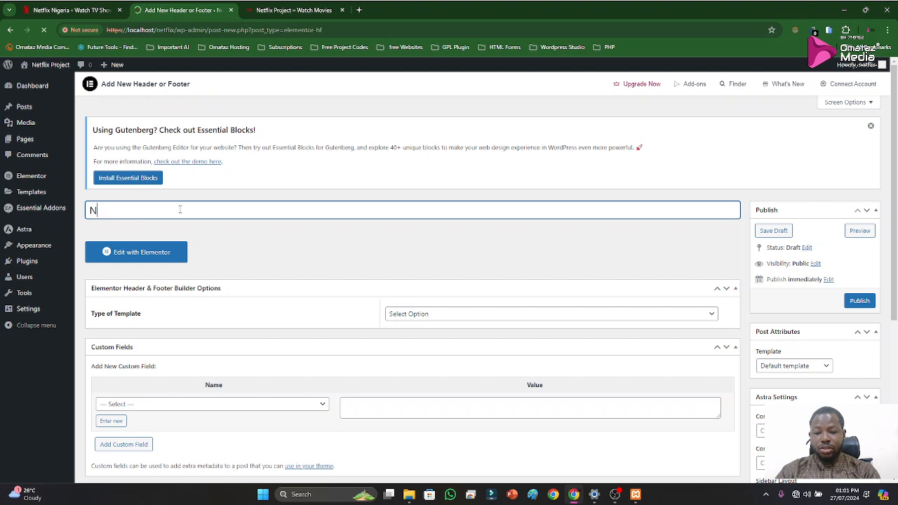
type("etflix Footer")
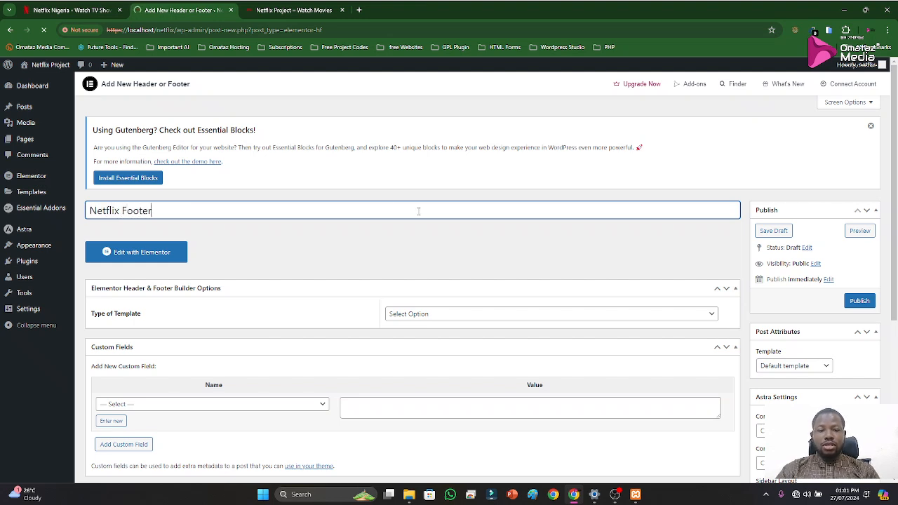
Set the Netflix Footer template's type to Footer and display it on the Entire Website
scroll(418, 211, "down", 2)
left_click(454, 176)
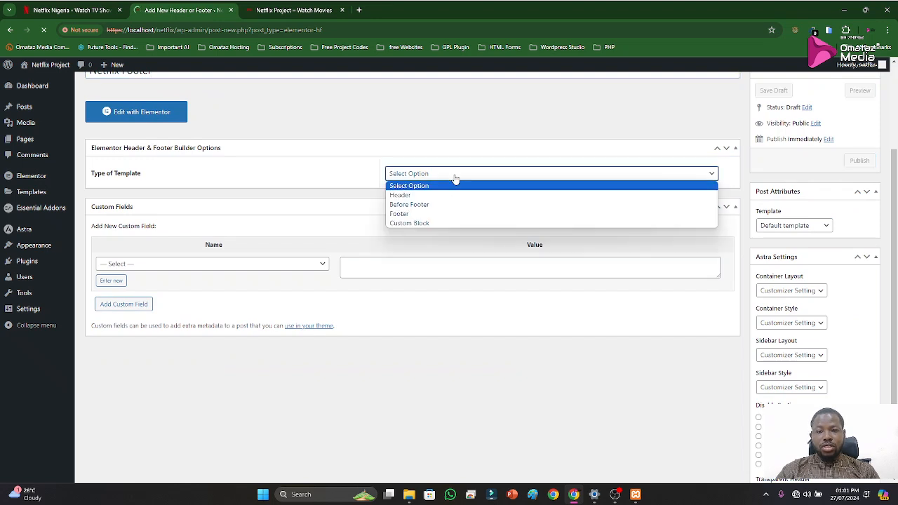
left_click(428, 213)
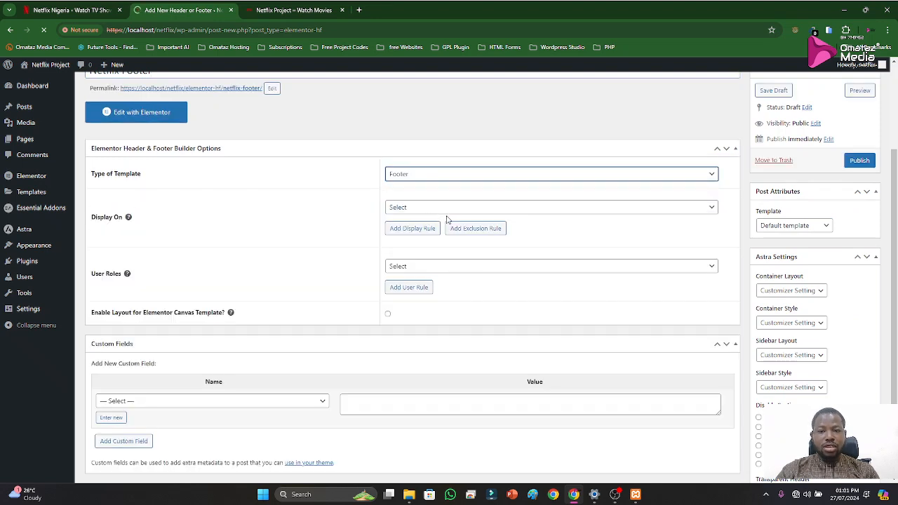
left_click(450, 209)
left_click(436, 238)
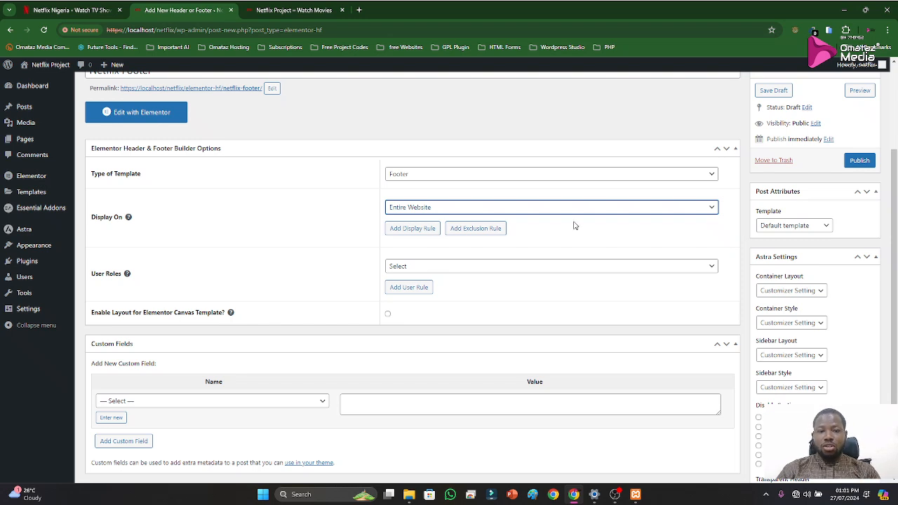
Set the Netflix Footer's post template to Elementor Full Width and publish it
left_click(818, 226)
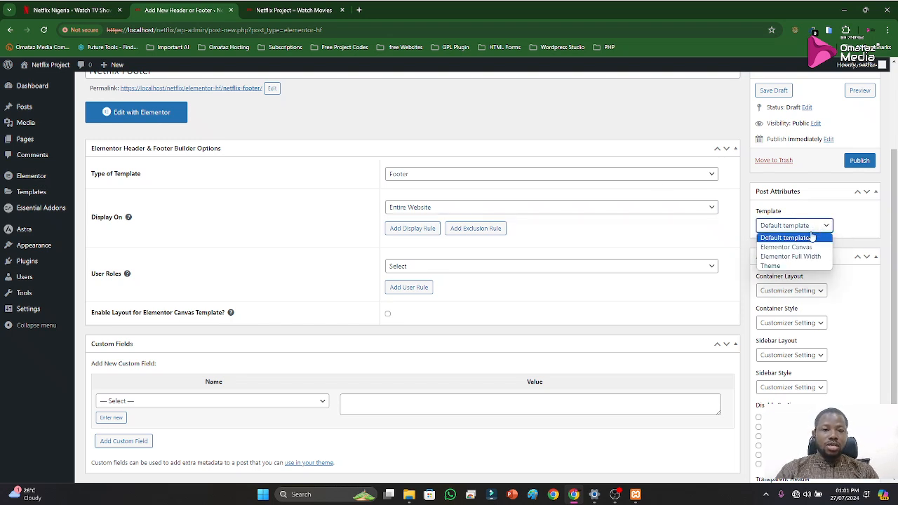
left_click(799, 256)
left_click(857, 165)
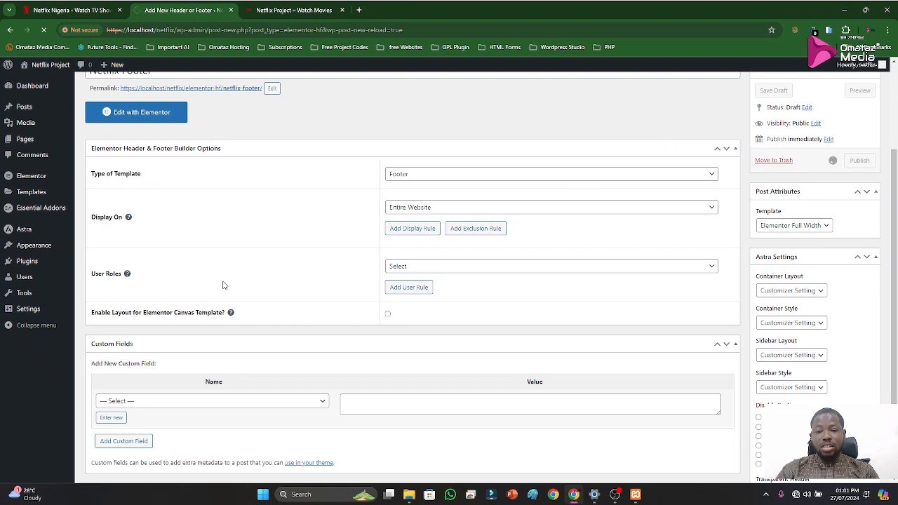
scroll(253, 309, "down", 3)
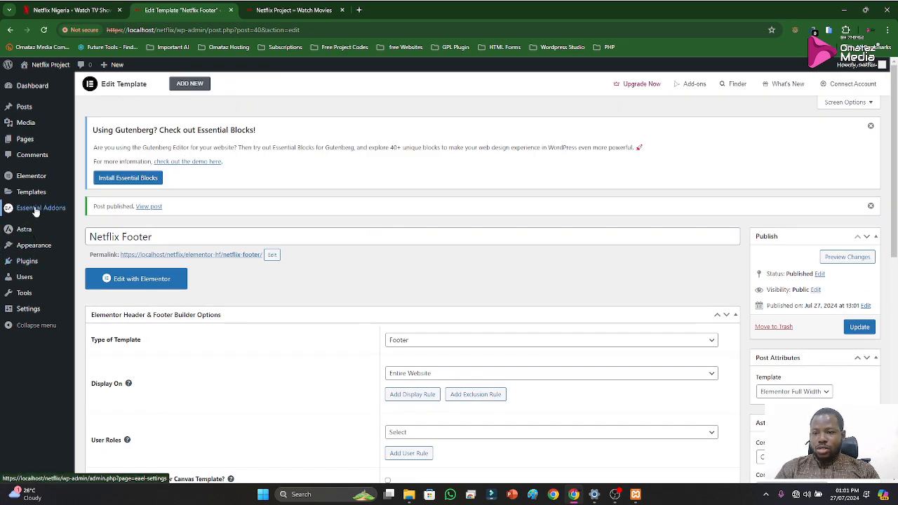
Return to the edit page of the Netflix Header template
mouse_move(26, 195)
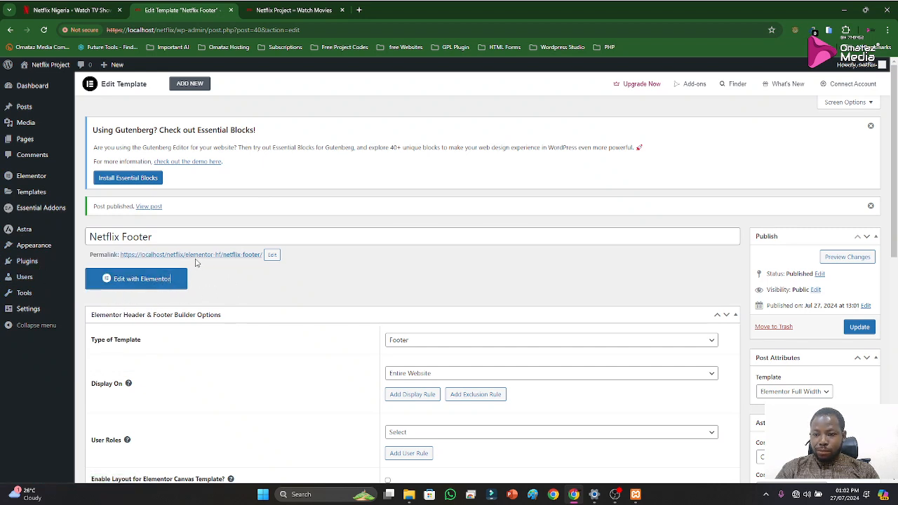
scroll(151, 260, "down", 2)
scroll(246, 267, "up", 2)
left_click(10, 29)
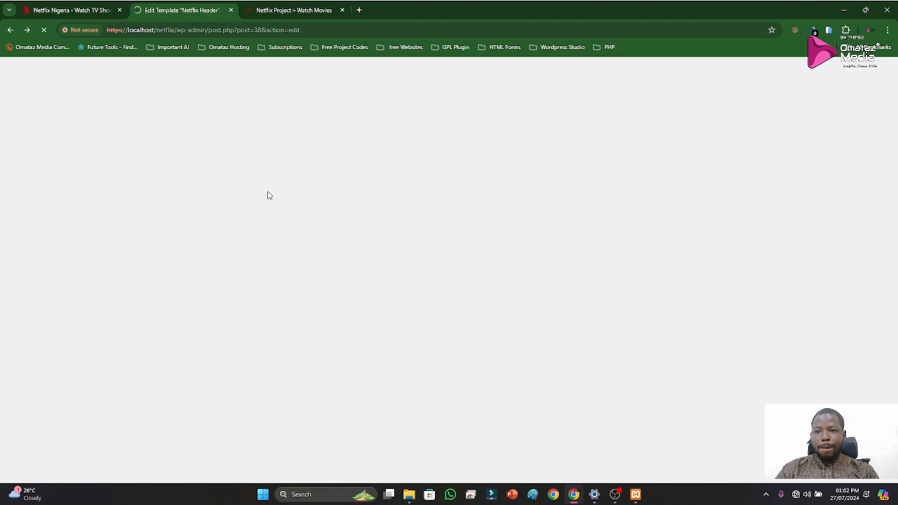
Check the local Netflix Project site, switch to the official Netflix homepage, and inspect that homepage with the browser's developer tools
left_click(284, 11)
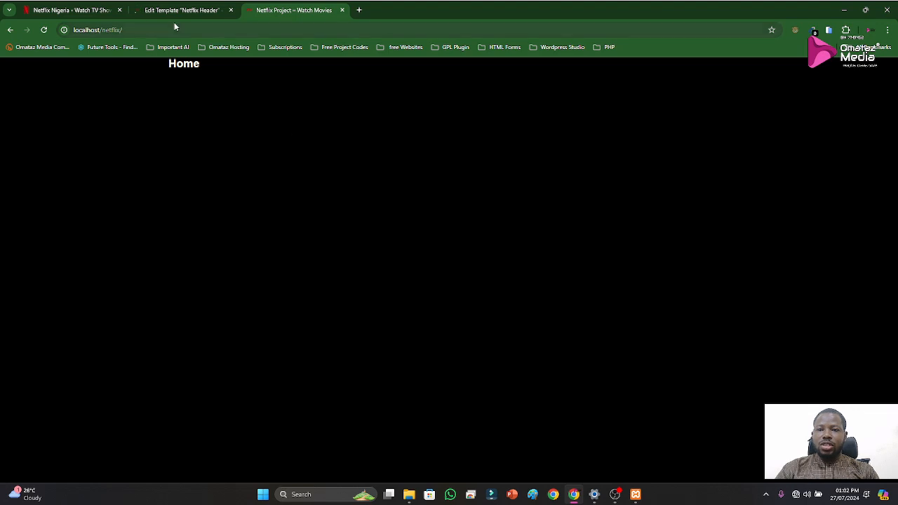
left_click(84, 11)
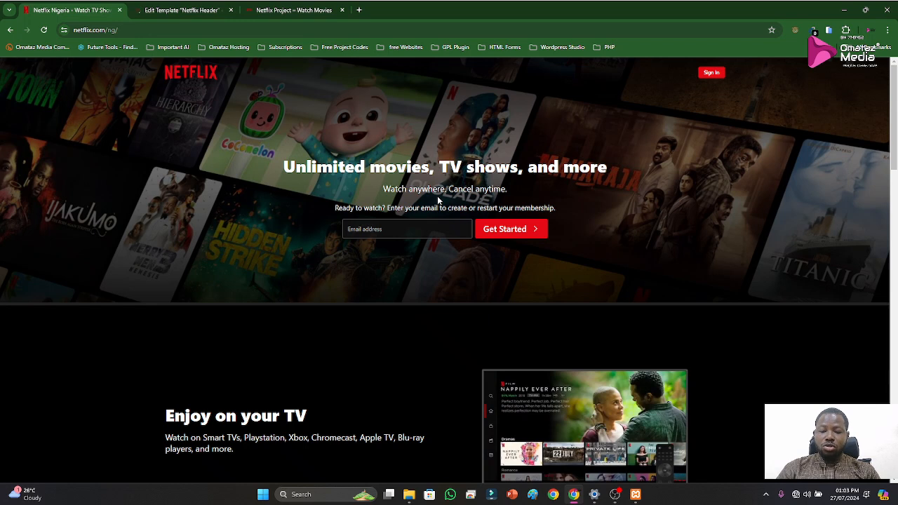
key("F12")
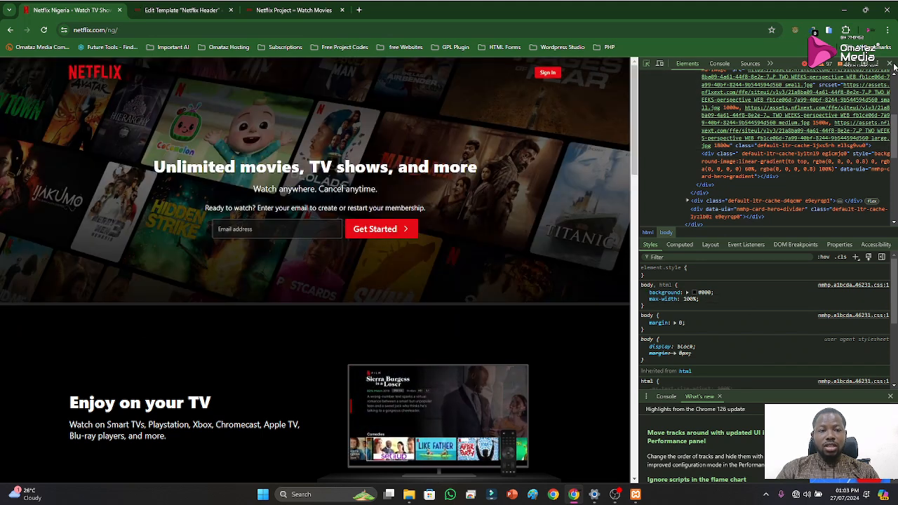
left_click(890, 64)
right_click(671, 129)
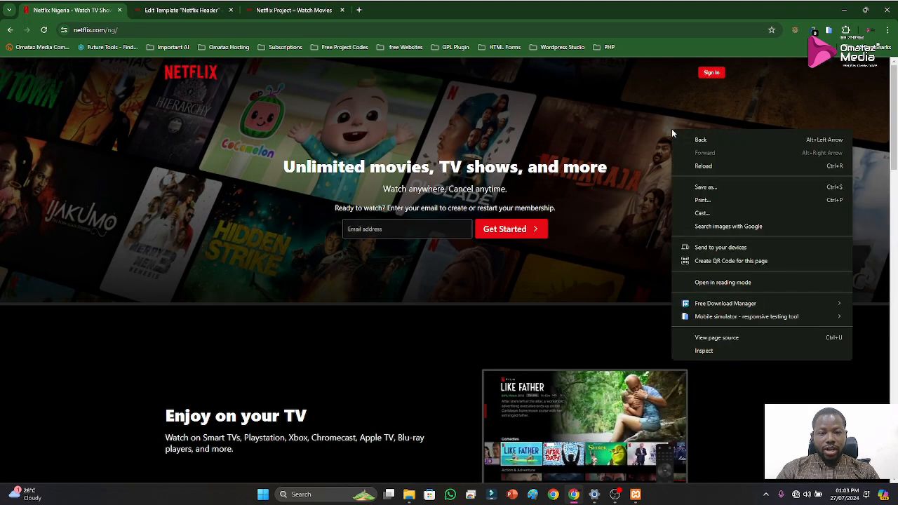
left_click(704, 351)
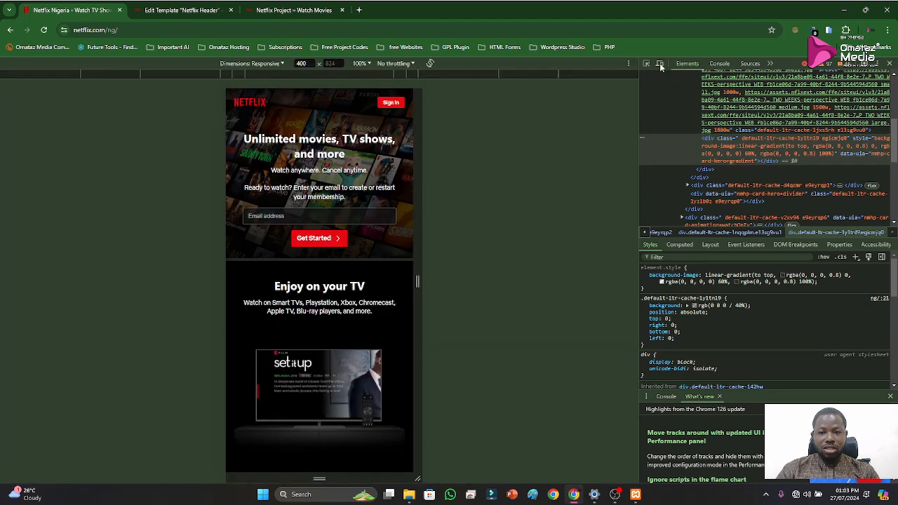
Review the Netflix homepage in the mobile layout, return to desktop view, and inspect the font of the "Unlimited movies, TV shows, and more" heading
scroll(320, 281, "down", 5)
scroll(319, 280, "up", 5)
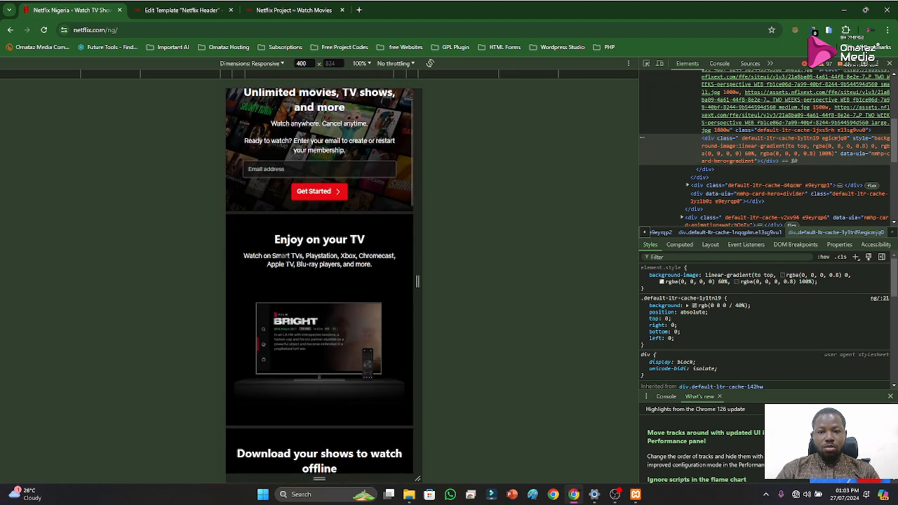
scroll(320, 281, "down", 10)
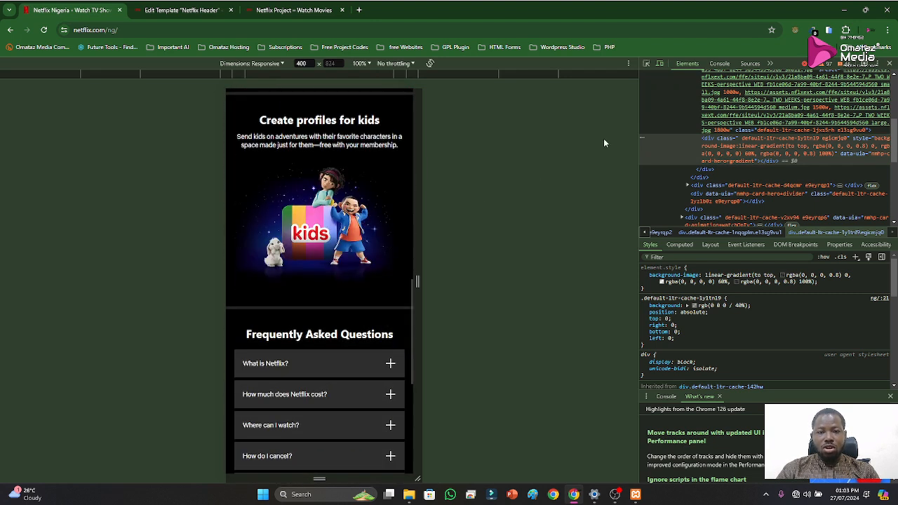
left_click(659, 64)
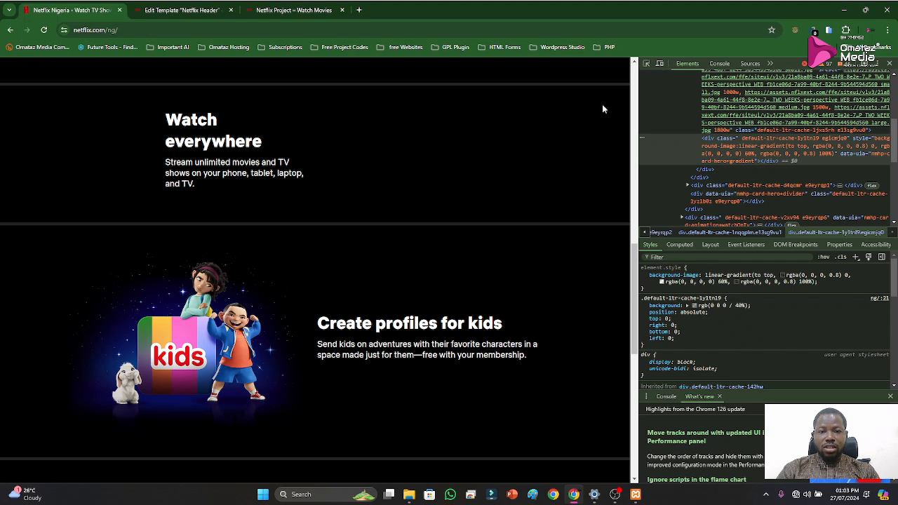
scroll(442, 199, "up", 10)
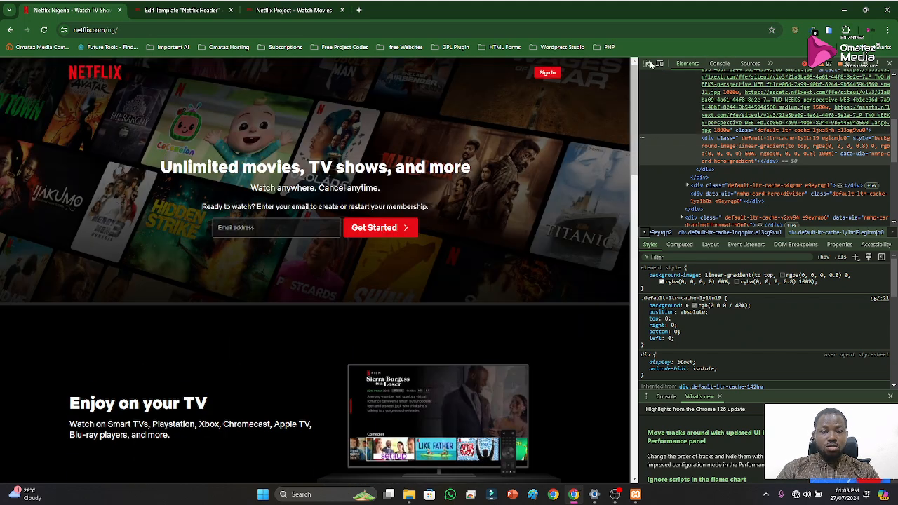
left_click(646, 64)
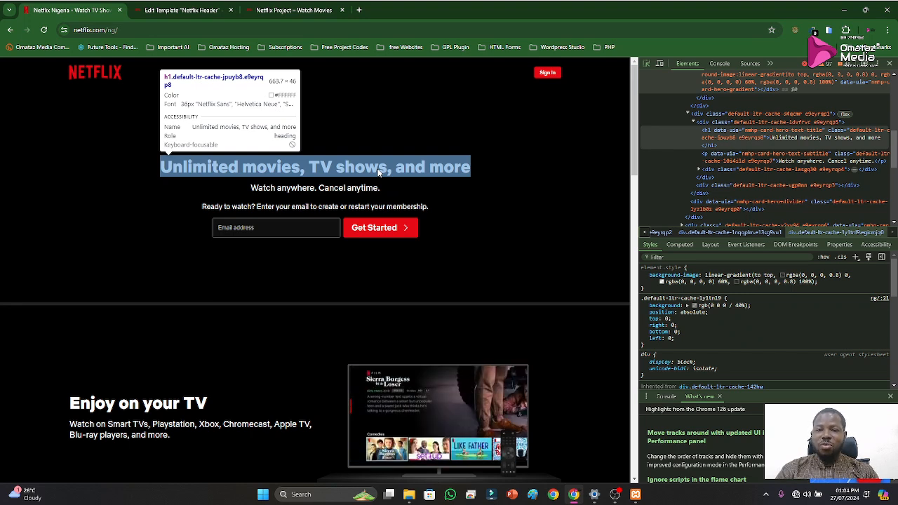
Enter "google font" as a web search query in a new browser tab
left_click(359, 10)
left_click(366, 29)
type("google ")
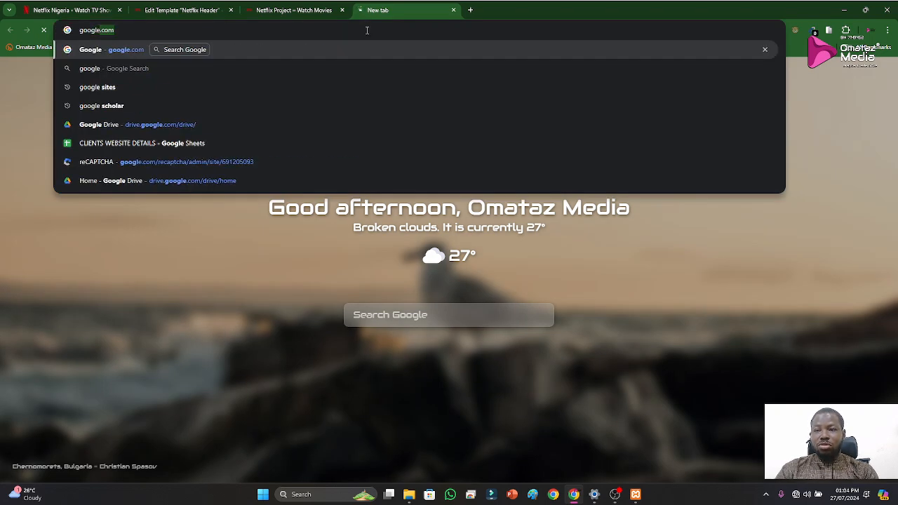
type("fo")
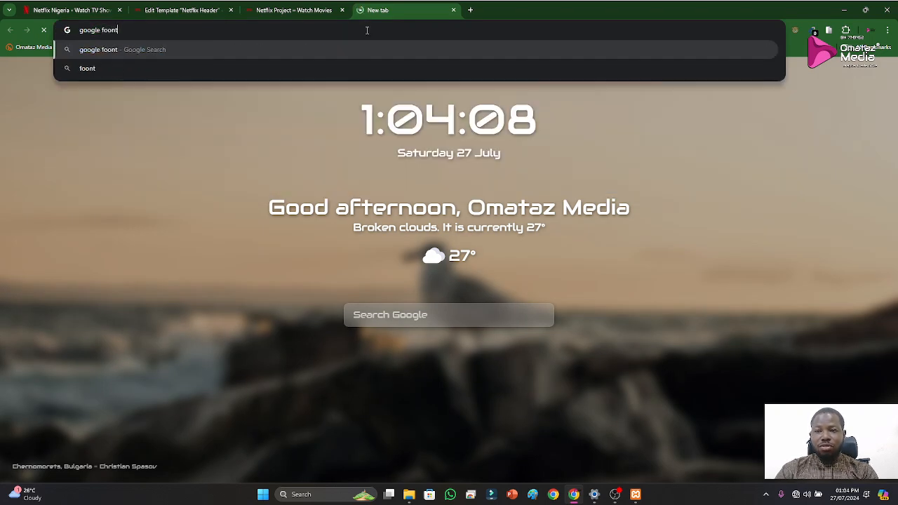
type("nt")
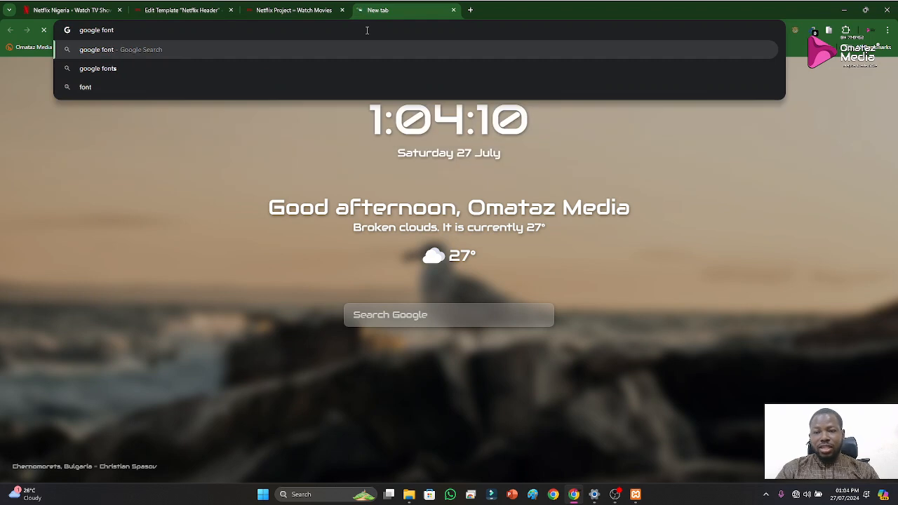
Turn on Wi-Fi and connect the computer to the FULL-MEASURE network
left_click(800, 494)
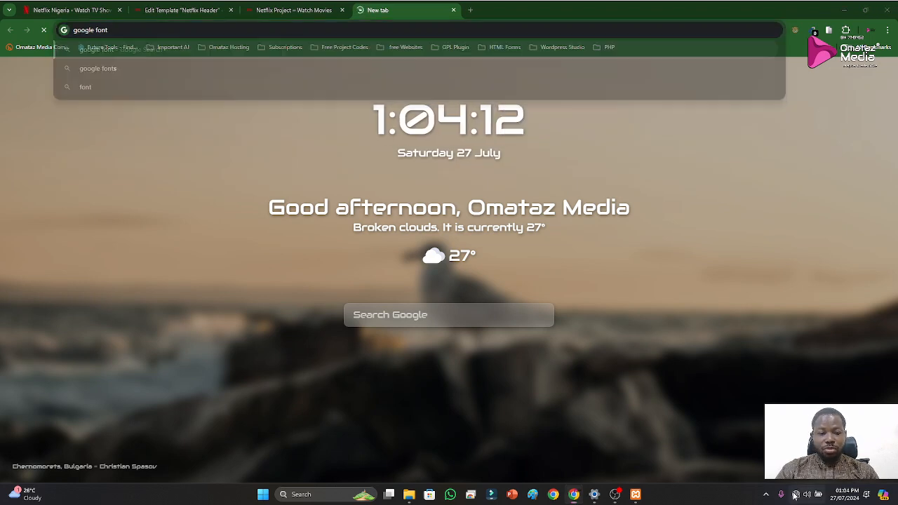
left_click(773, 232)
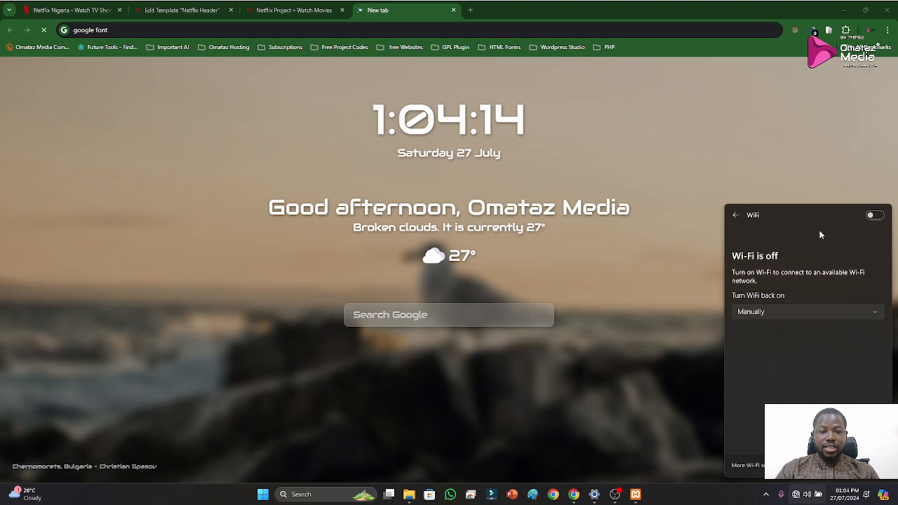
left_click(871, 219)
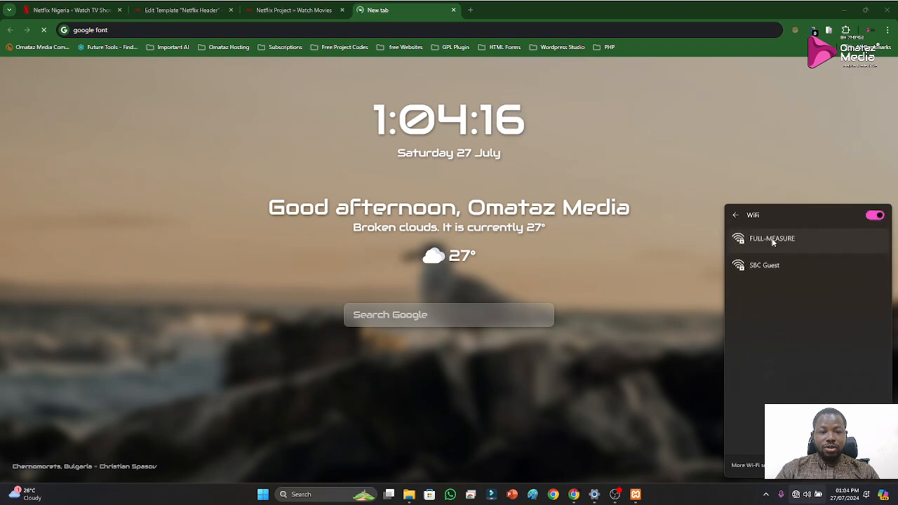
left_click(762, 239)
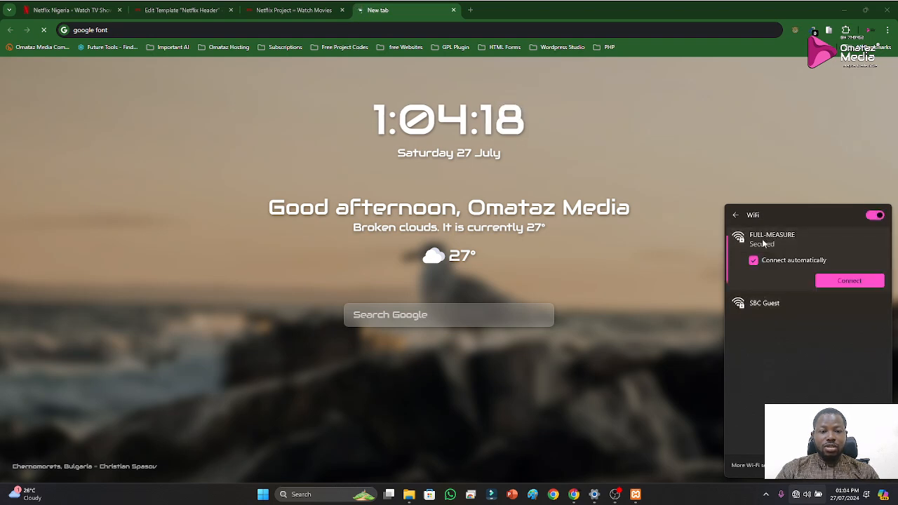
left_click(838, 279)
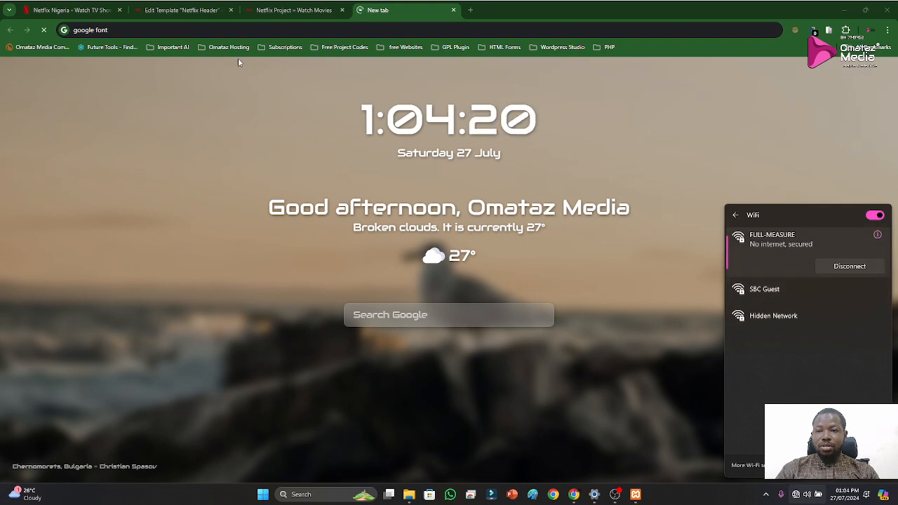
Run the "google font" web search, open the Google Fonts site, and search it for "Netflix san"
left_click(251, 26)
key("Return")
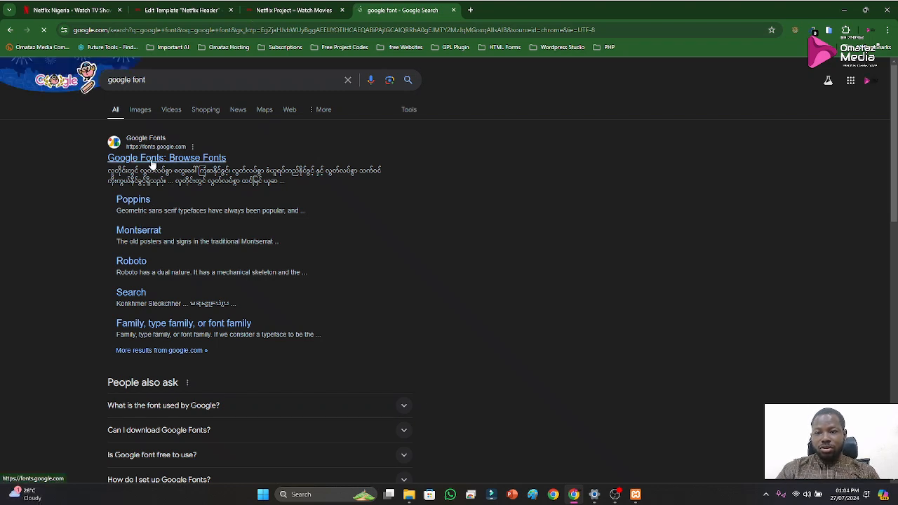
left_click(151, 160)
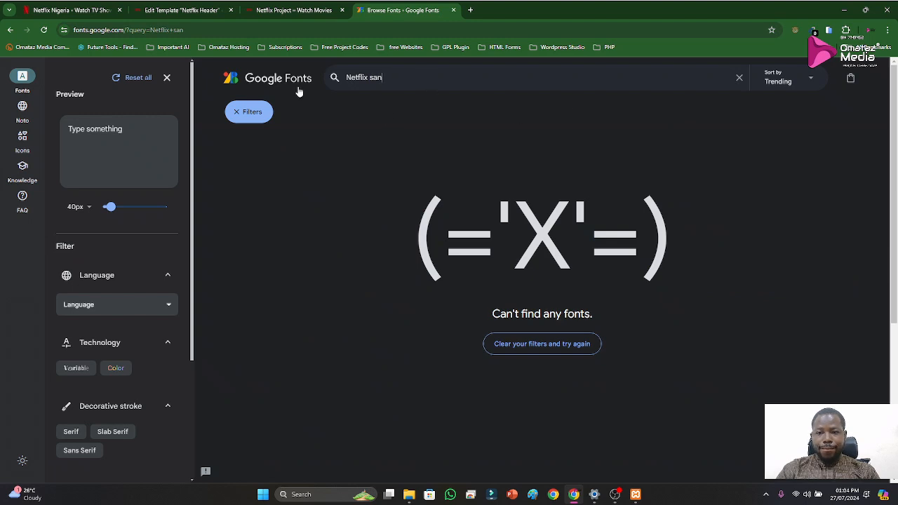
scroll(107, 303, "down", 3)
scroll(107, 303, "up", 3)
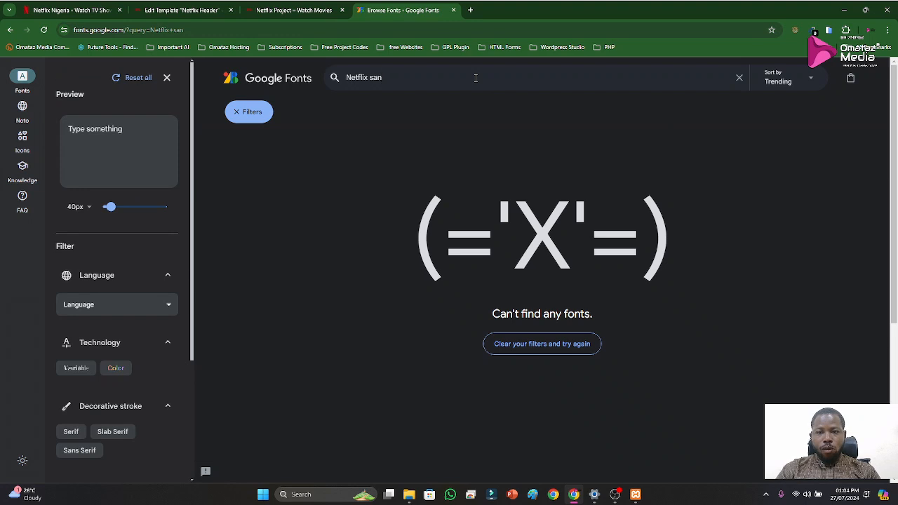
Sort the Google Fonts results by most popular, and run a web search for "netflix san font download" in a new browser tab
left_click(814, 82)
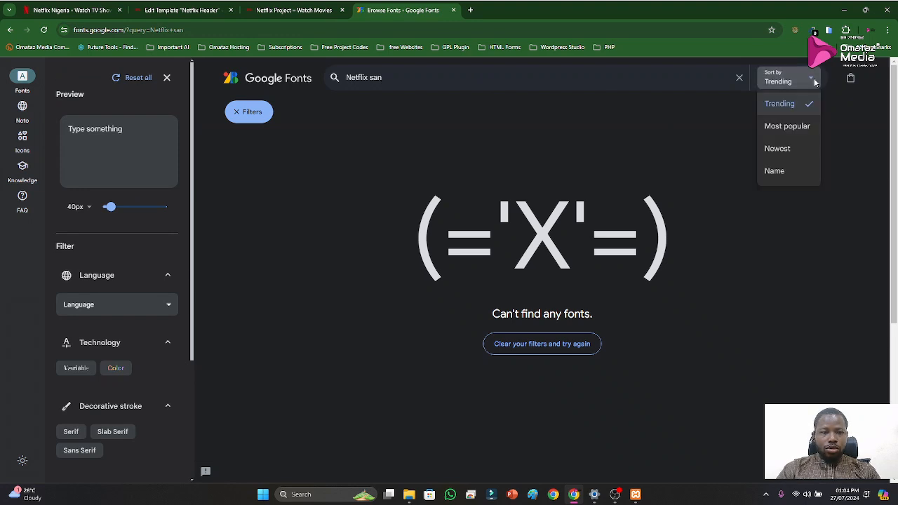
left_click(790, 127)
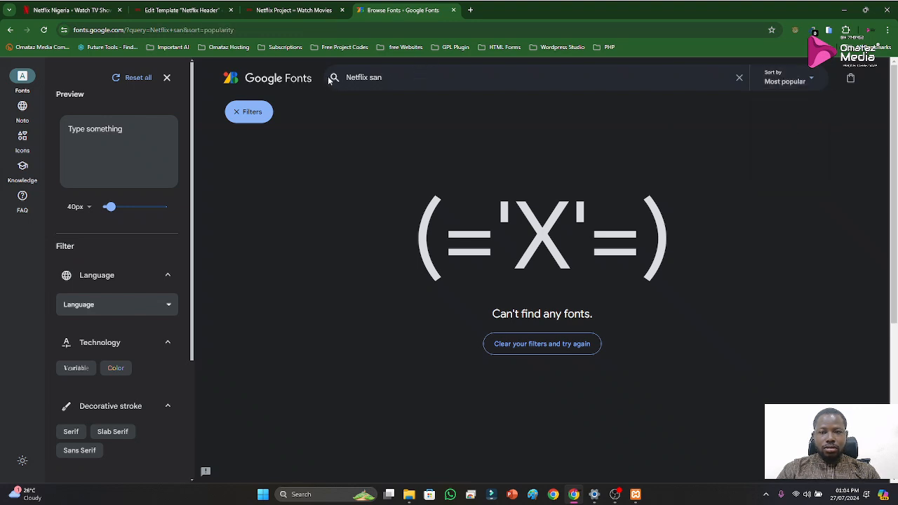
left_click(470, 12)
left_click(456, 30)
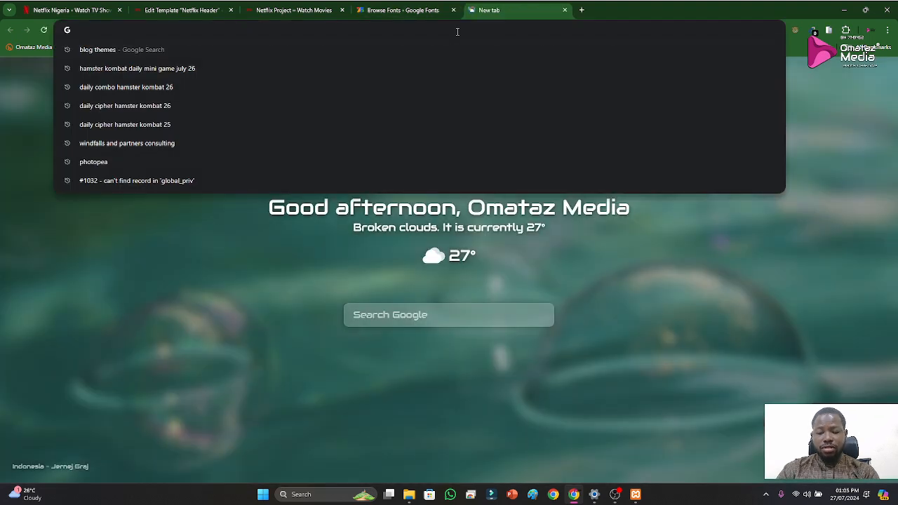
type("netflix")
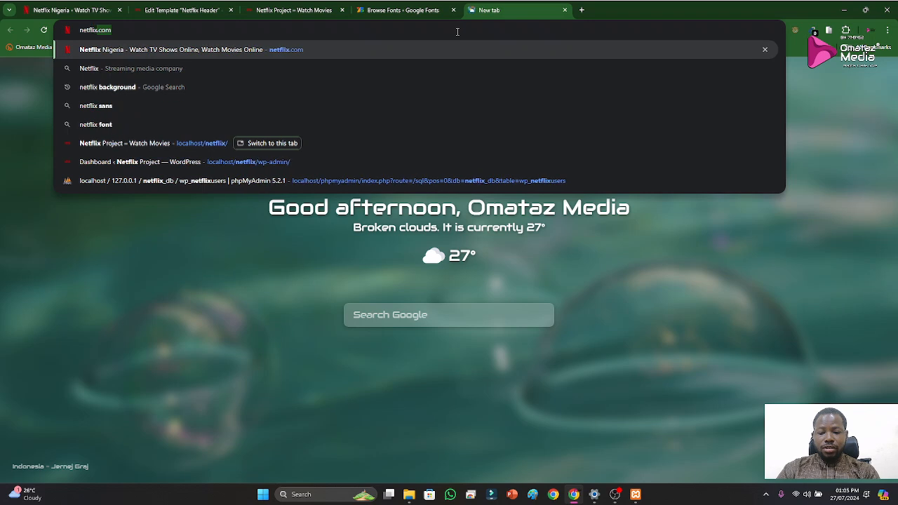
type(" san fo")
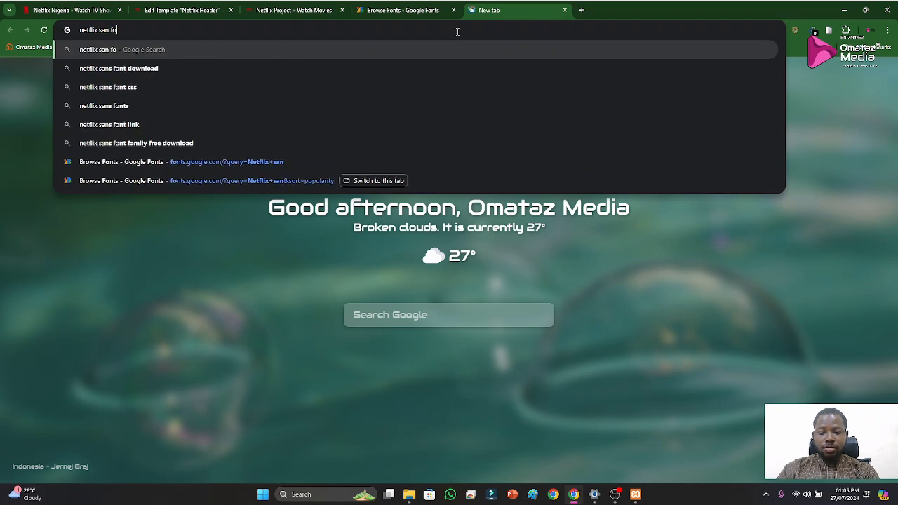
type("nt download")
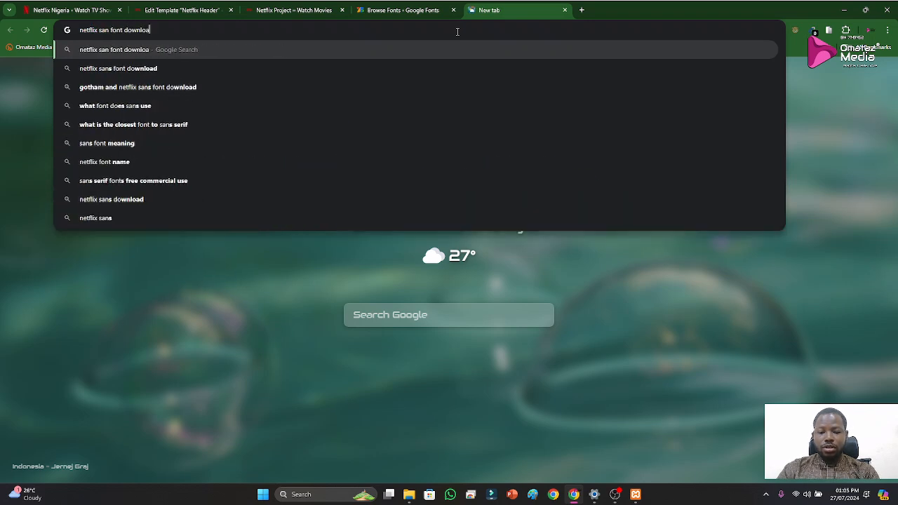
key("Return")
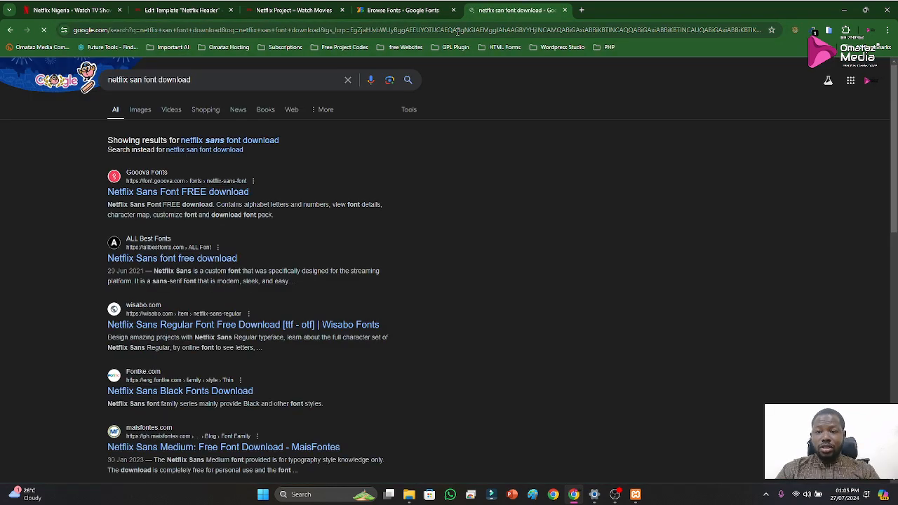
Open the Netflix Sans page on Gooova Fonts, review the character map, and locate the downloadable font files under File Contents
left_click(147, 193)
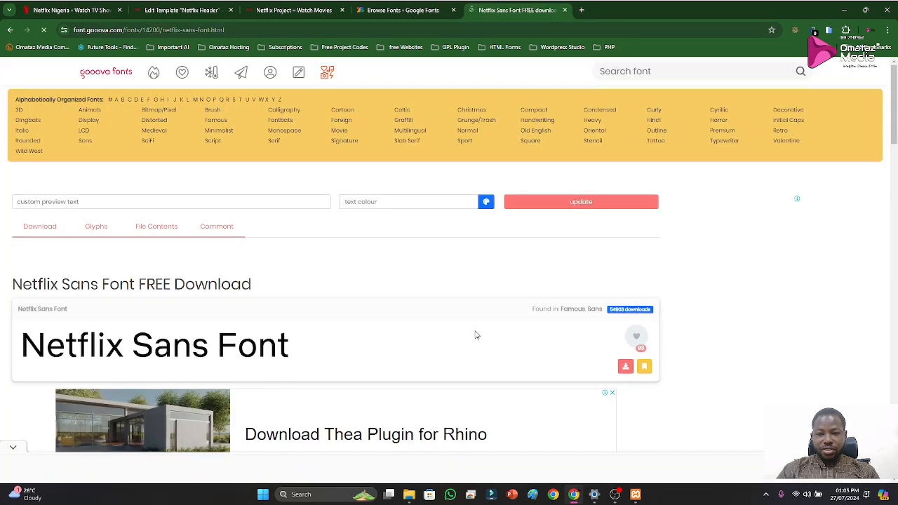
scroll(460, 343, "down", 1)
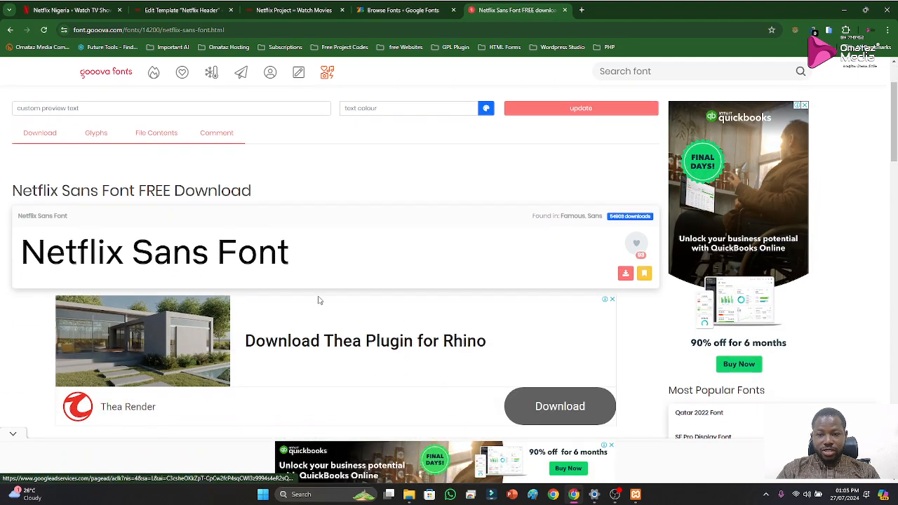
scroll(319, 301, "down", 2)
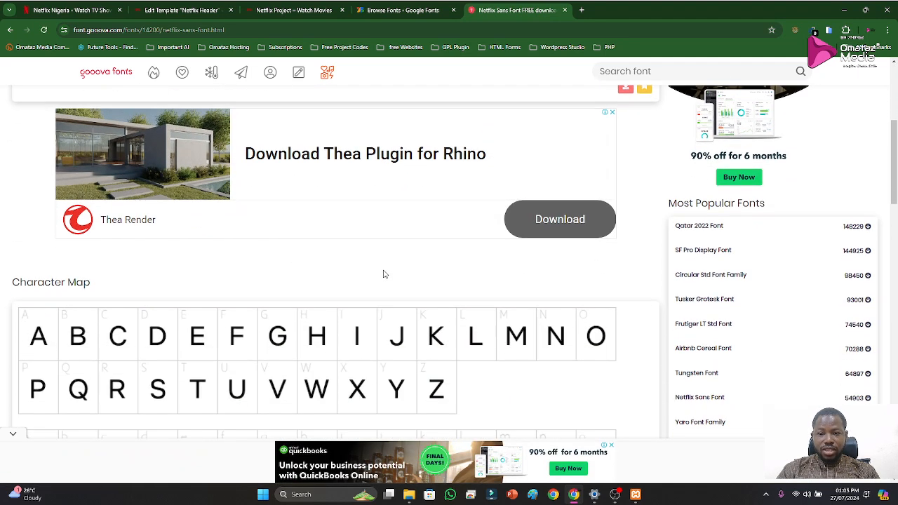
scroll(383, 275, "down", 9)
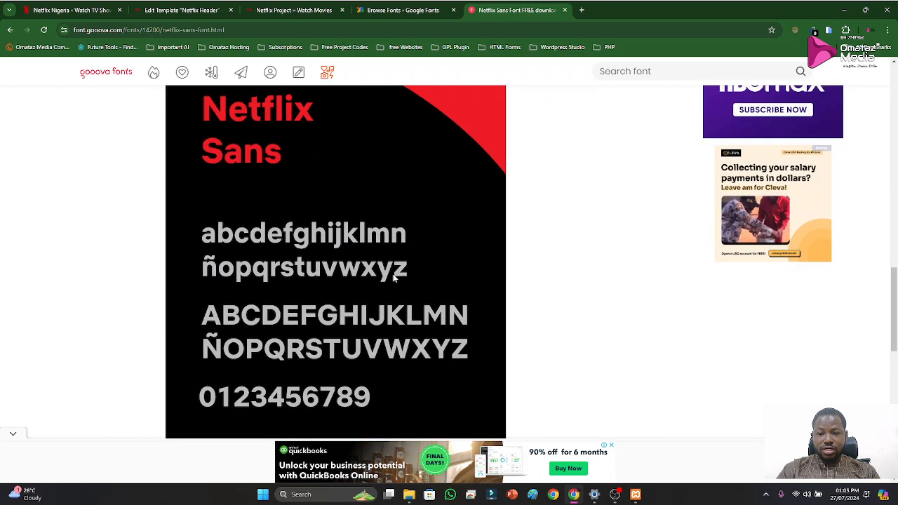
scroll(393, 278, "down", 4)
scroll(405, 287, "down", 1)
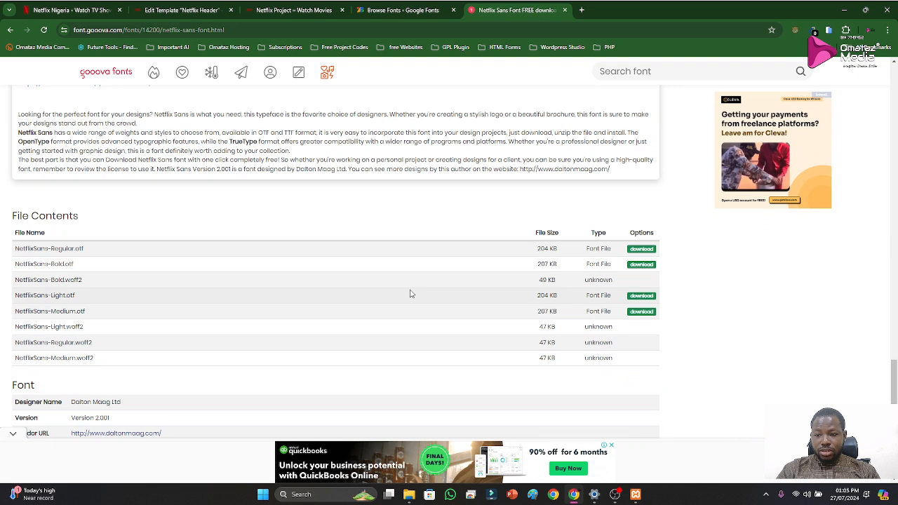
scroll(411, 294, "down", 1)
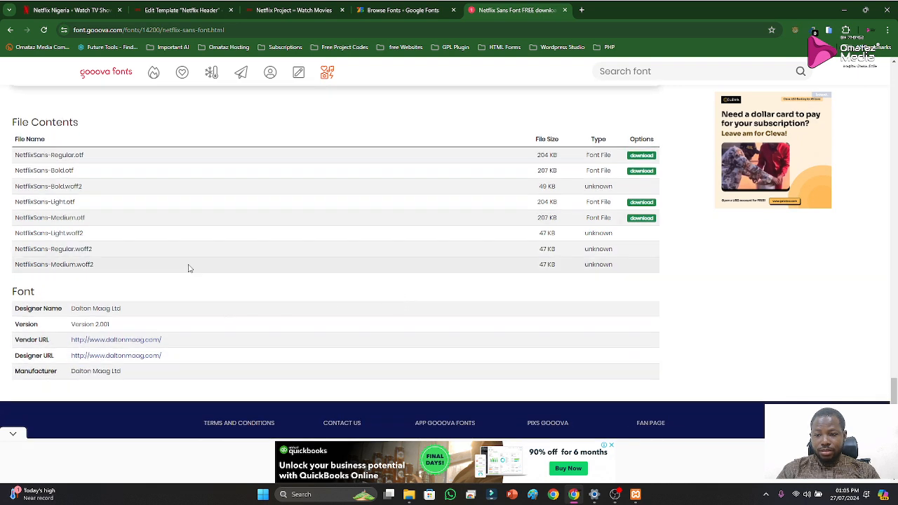
scroll(393, 311, "up", 2)
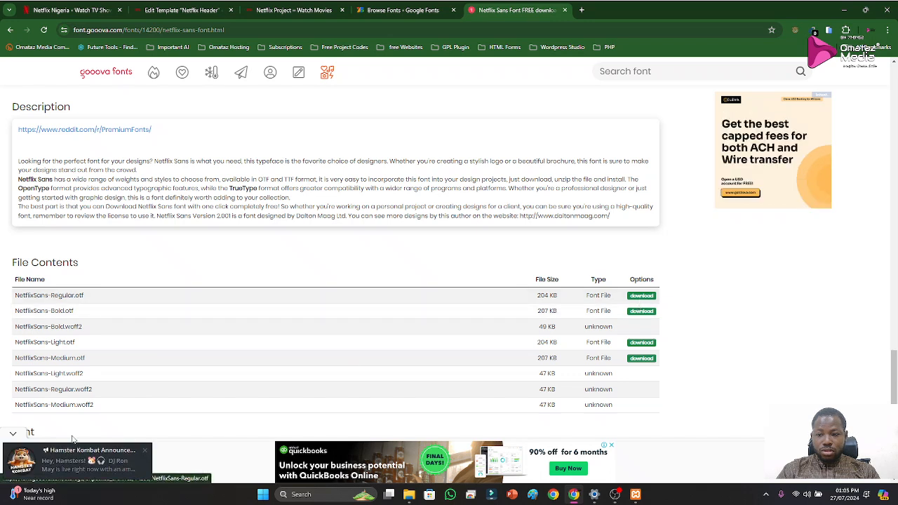
left_click(145, 451)
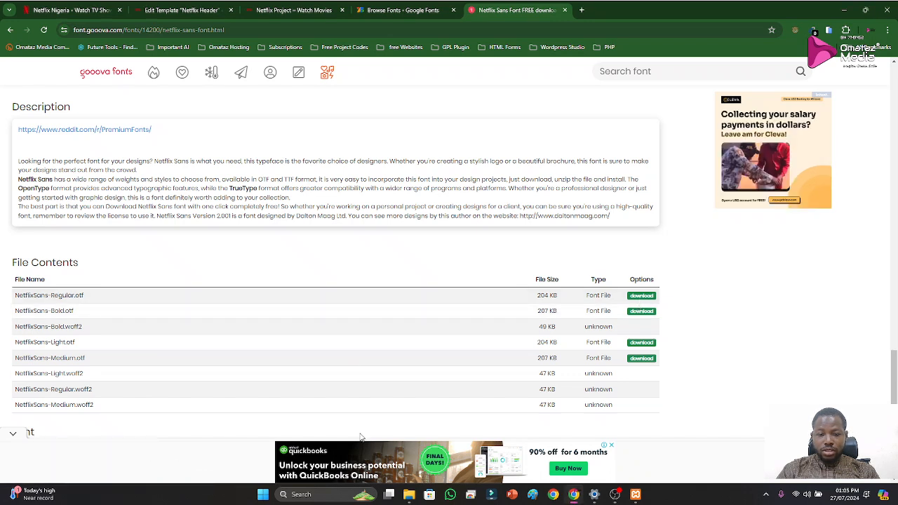
left_click(648, 301)
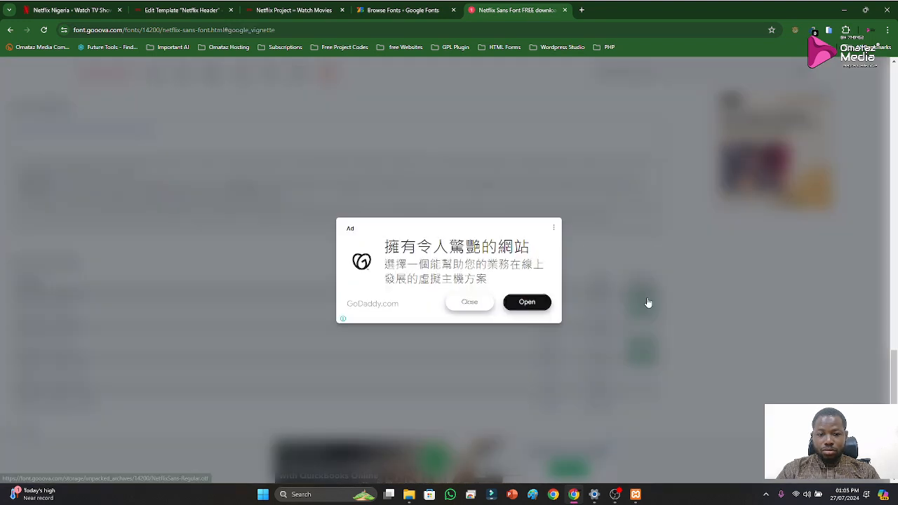
left_click(469, 306)
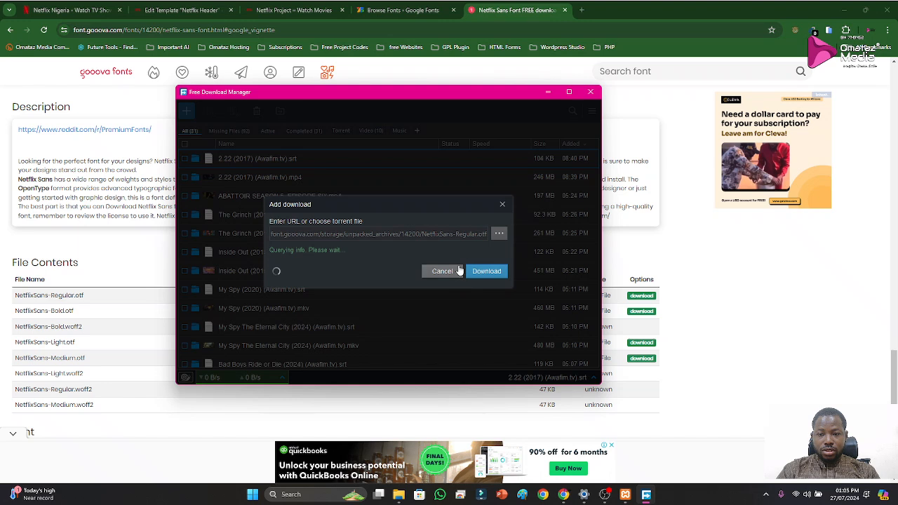
left_click(480, 219)
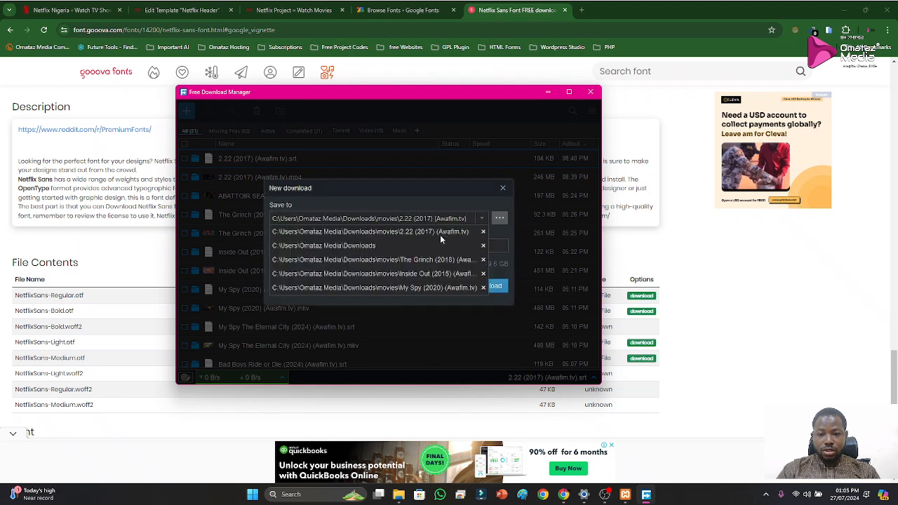
left_click(493, 298)
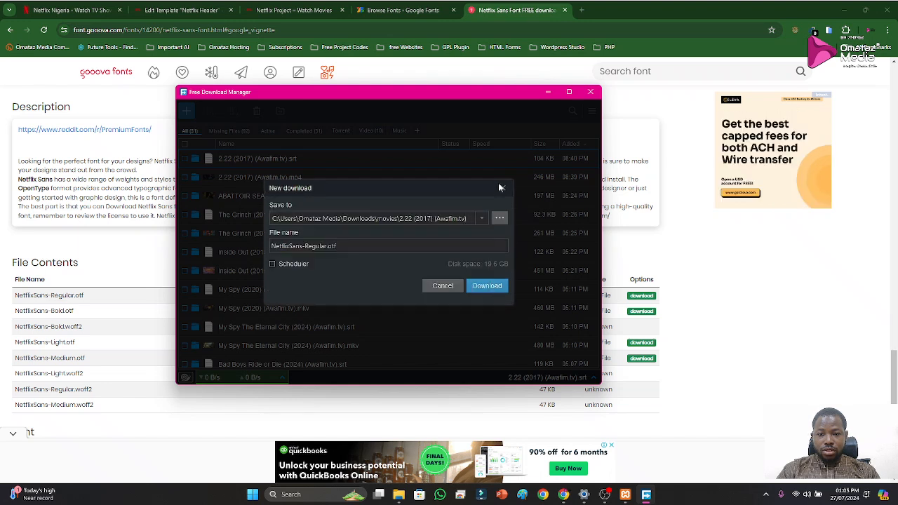
left_click(502, 187)
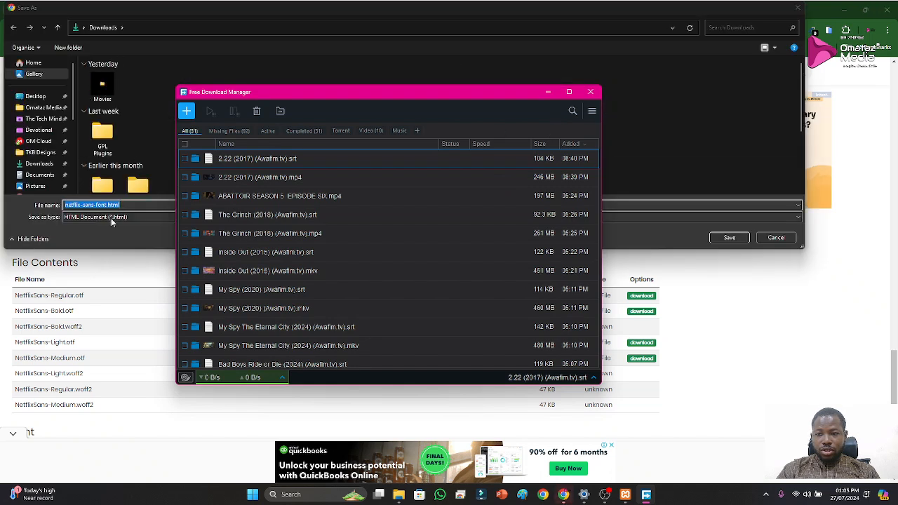
left_click(121, 239)
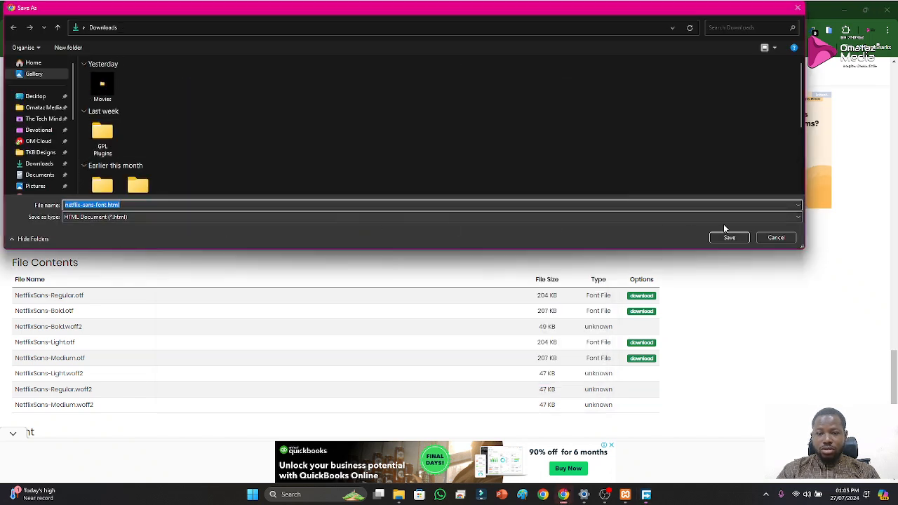
left_click(764, 240)
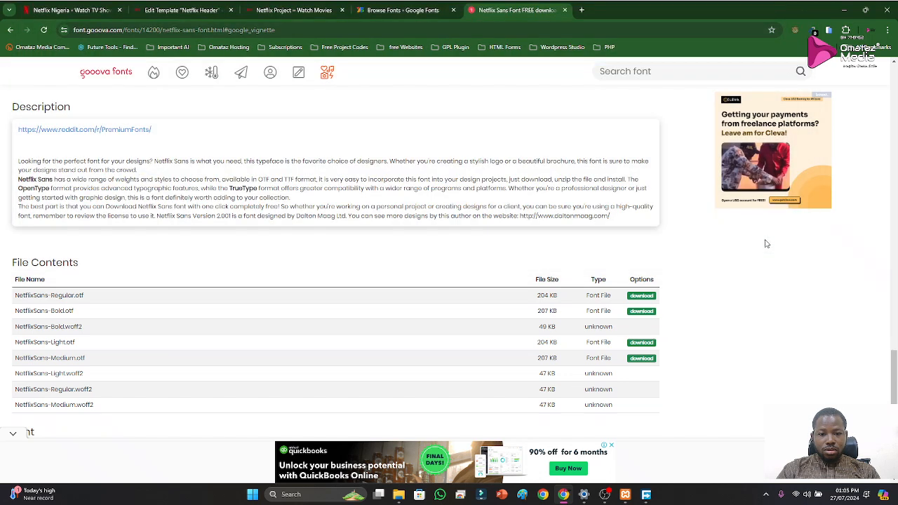
Download NetflixSans-Bold.otf with Free Download Manager, saving it to the Downloads folder
left_click(645, 312)
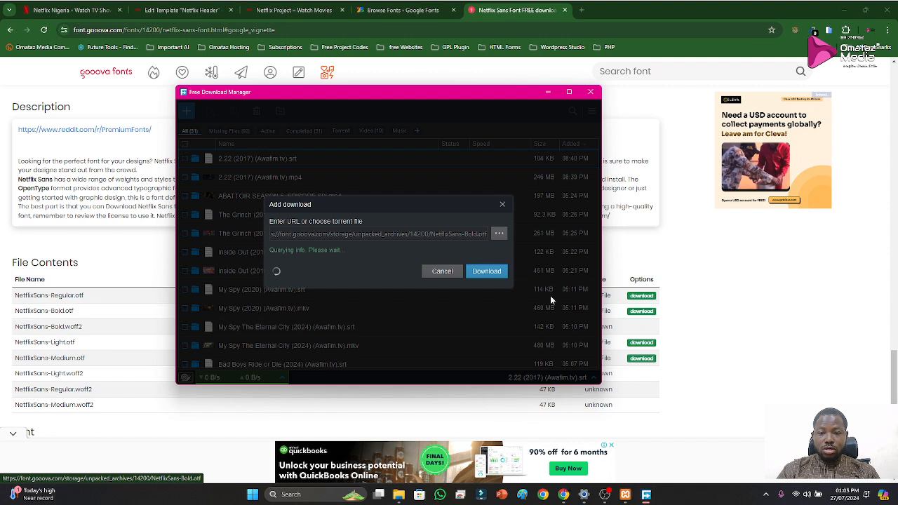
left_click(481, 218)
left_click(377, 239)
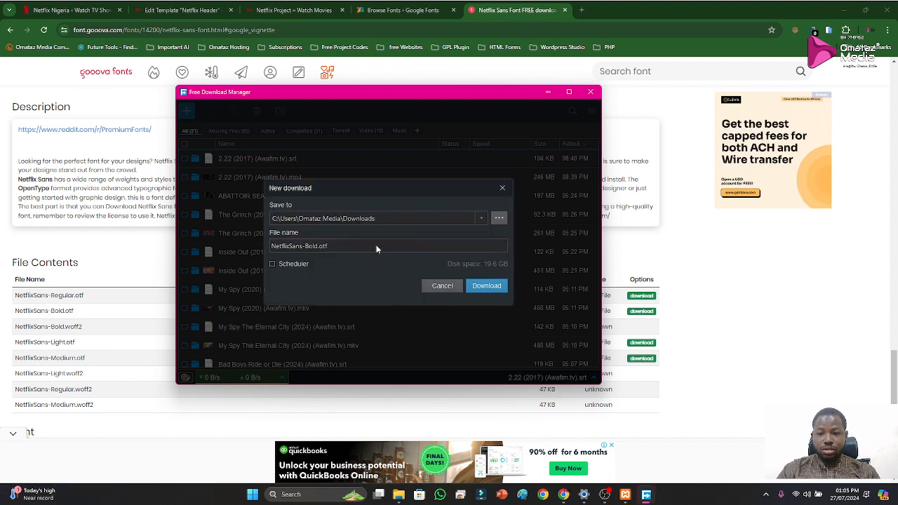
left_click(477, 287)
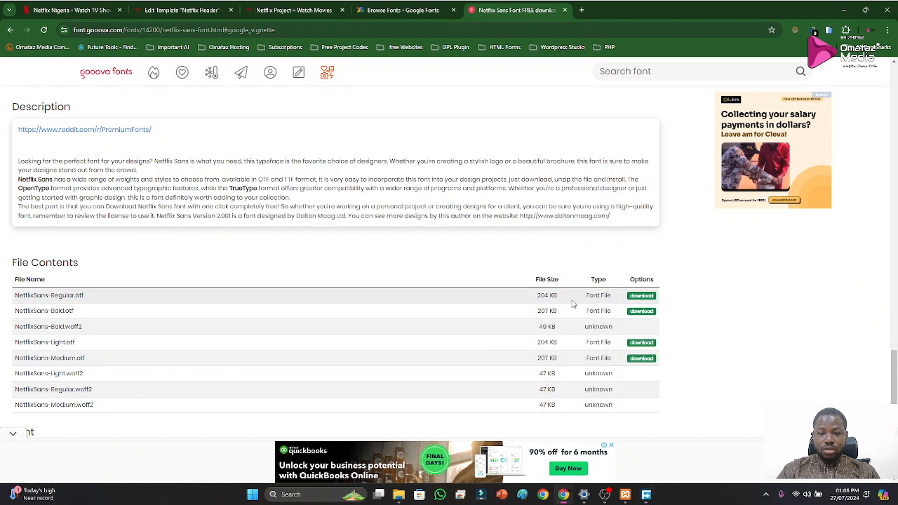
Download NetflixSans-Regular.otf and NetflixSans-Light.otf to the Downloads folder and return to the font page
left_click(647, 300)
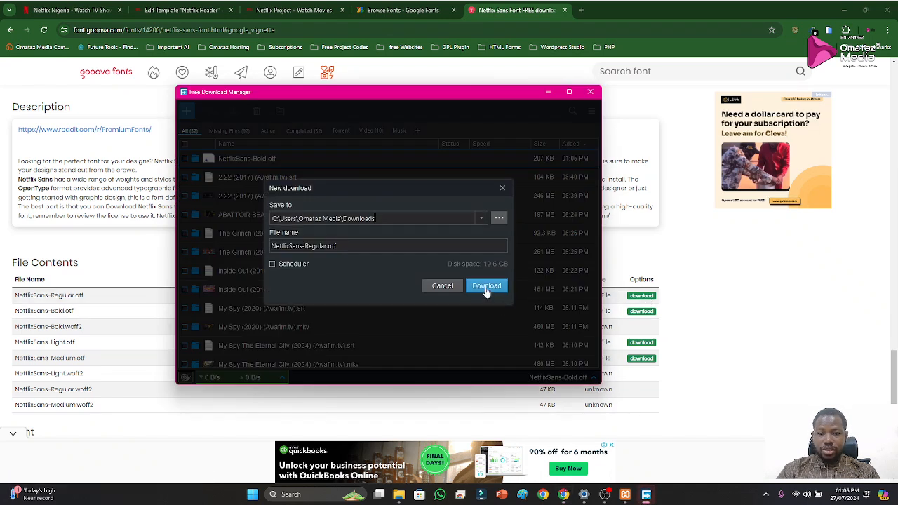
left_click(487, 288)
left_click(788, 337)
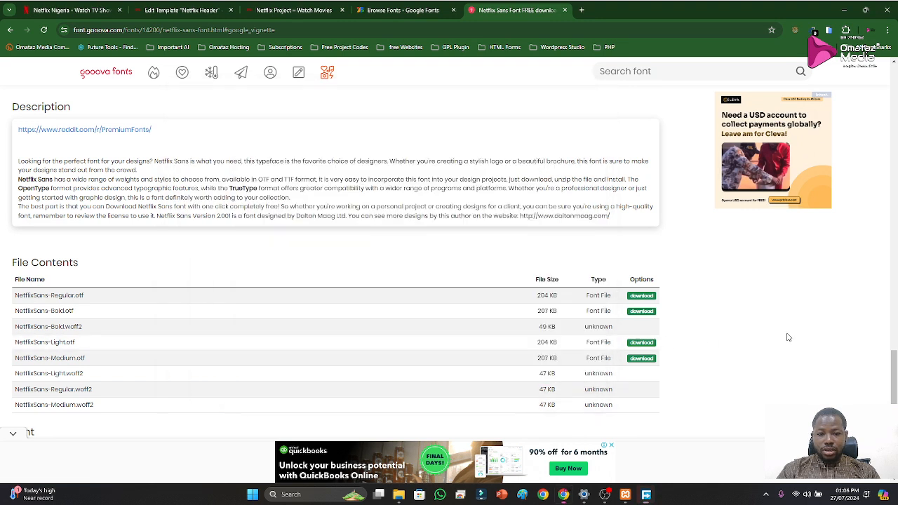
left_click(643, 342)
left_click(491, 287)
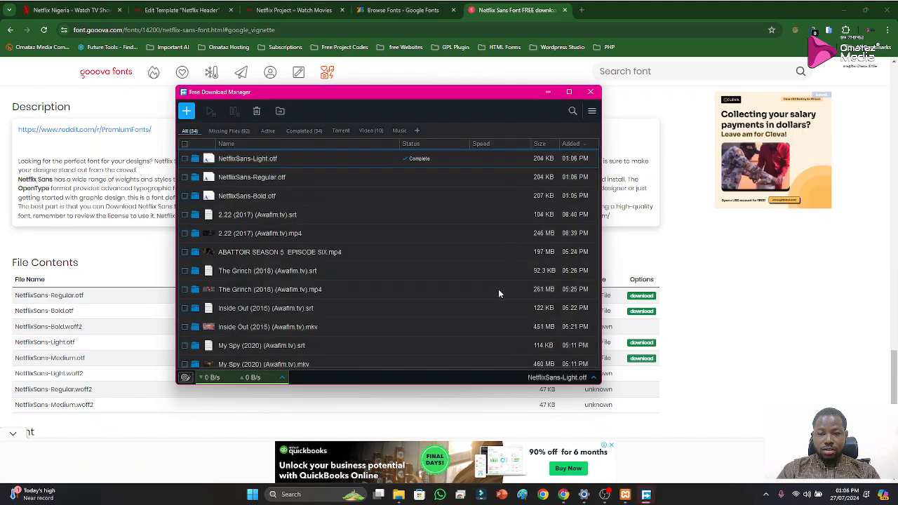
left_click(756, 330)
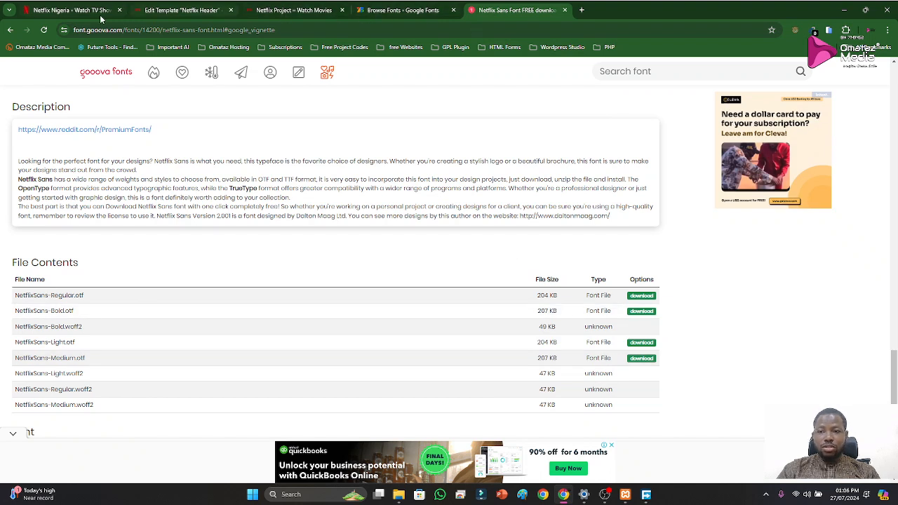
Open the Netflix Header template in the Elementor editor, dismissing the notification popup and closing the Navigator
left_click(71, 10)
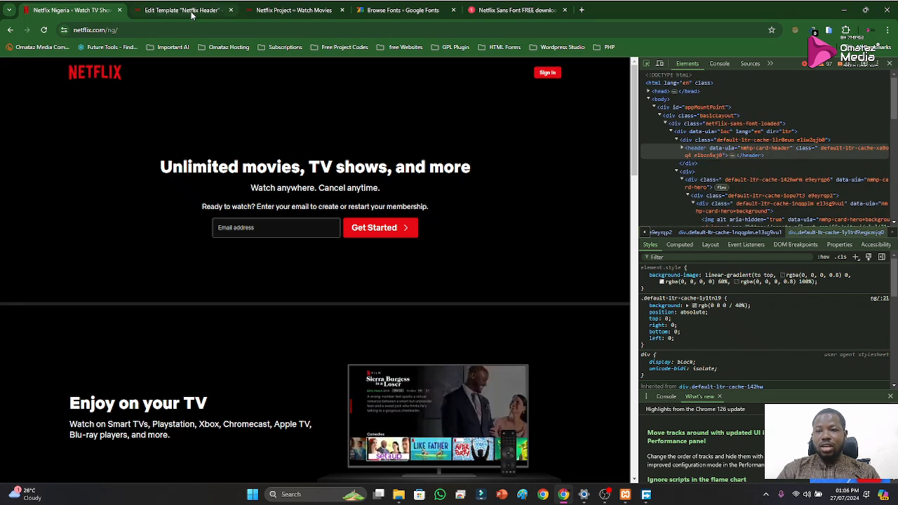
left_click(287, 12)
left_click(208, 15)
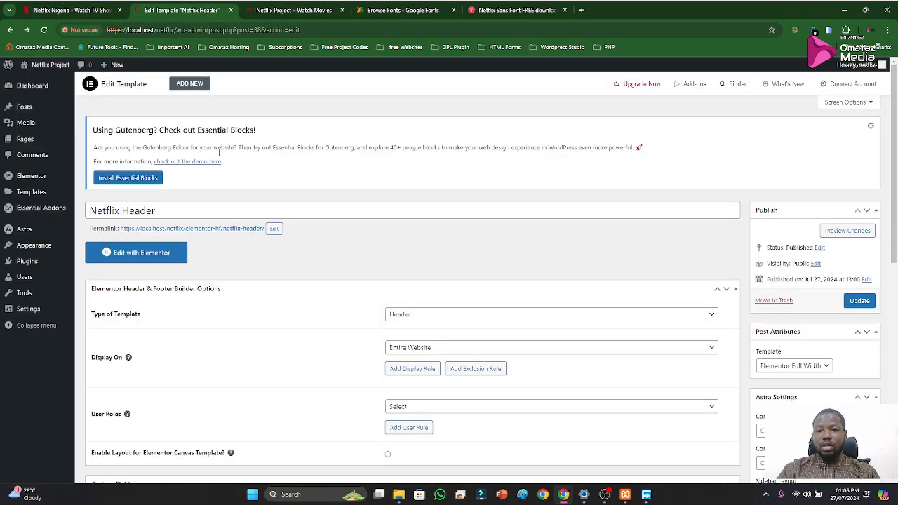
scroll(344, 376, "down", 1)
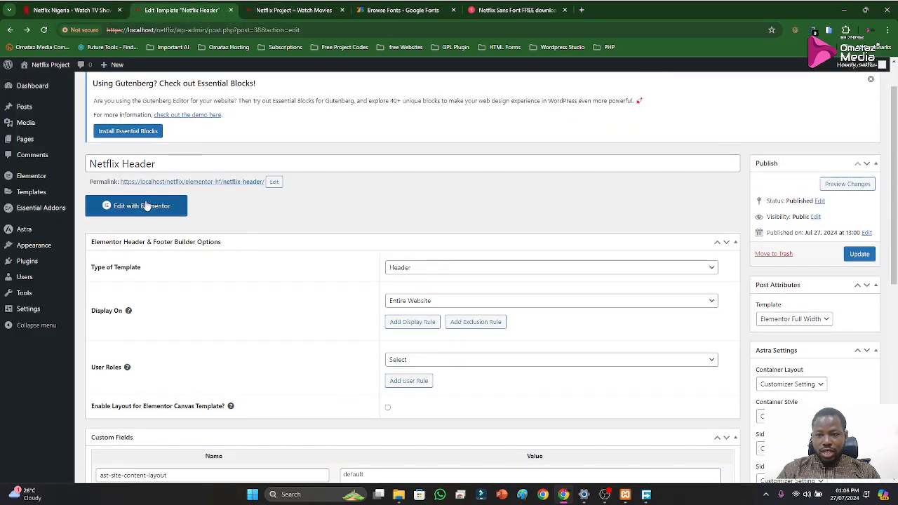
left_click(132, 210)
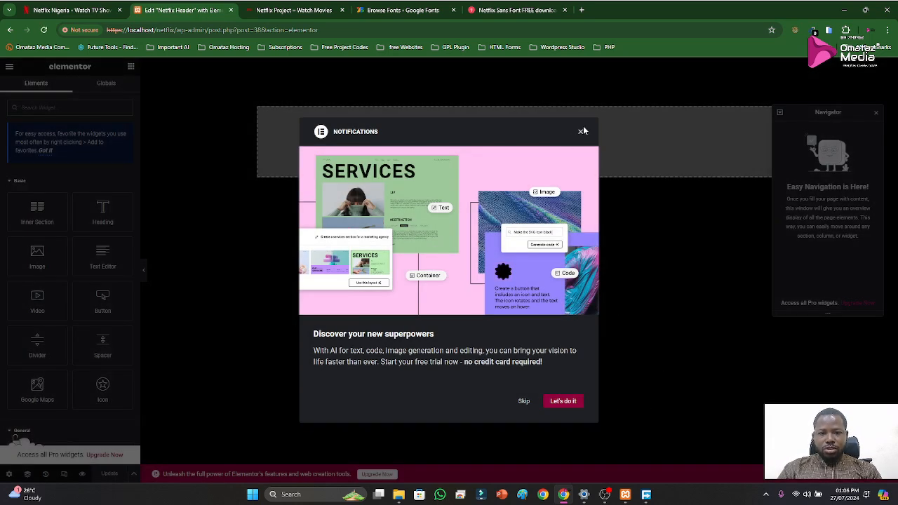
left_click(581, 133)
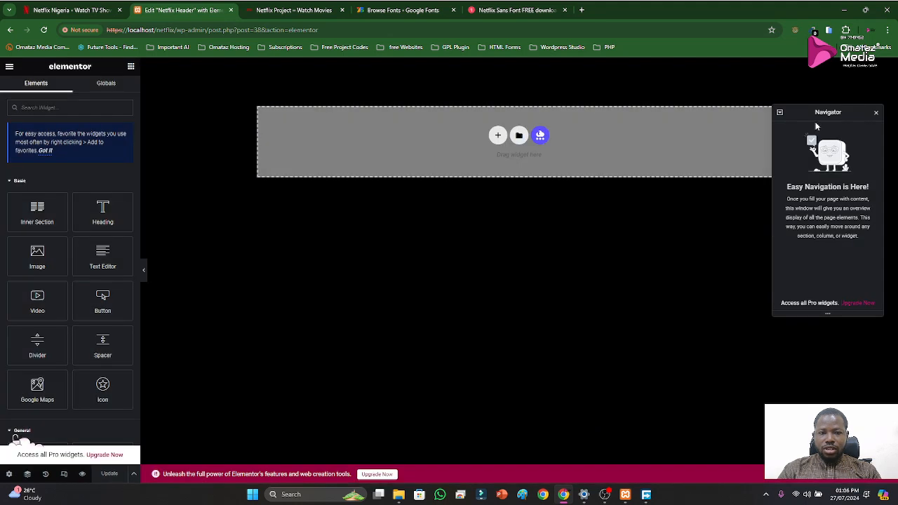
left_click(876, 113)
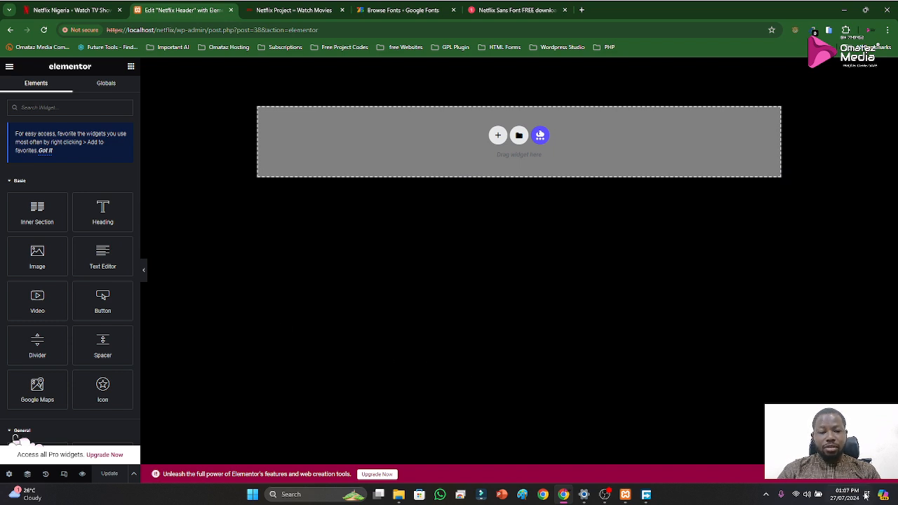
Check the Netflix homepage layout without the developer tools, and add a three-column section with a wide middle column to the header template
left_click(884, 480)
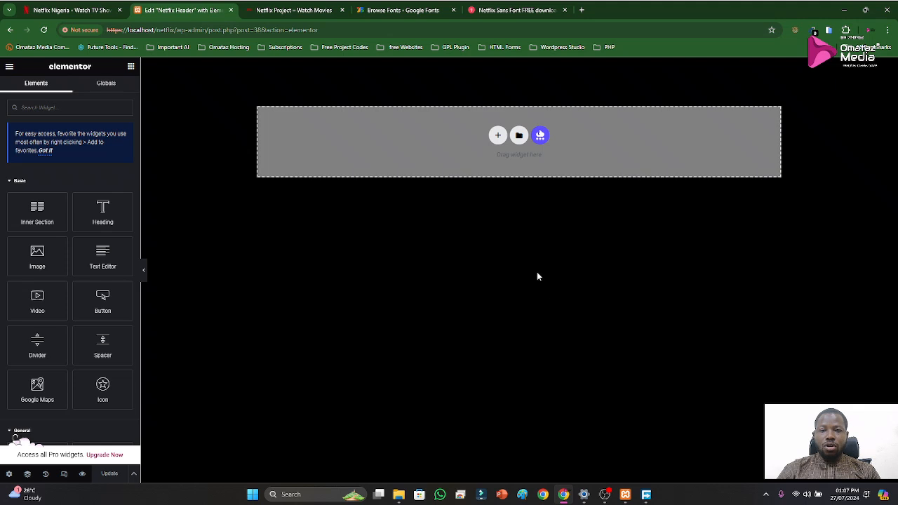
left_click(498, 136)
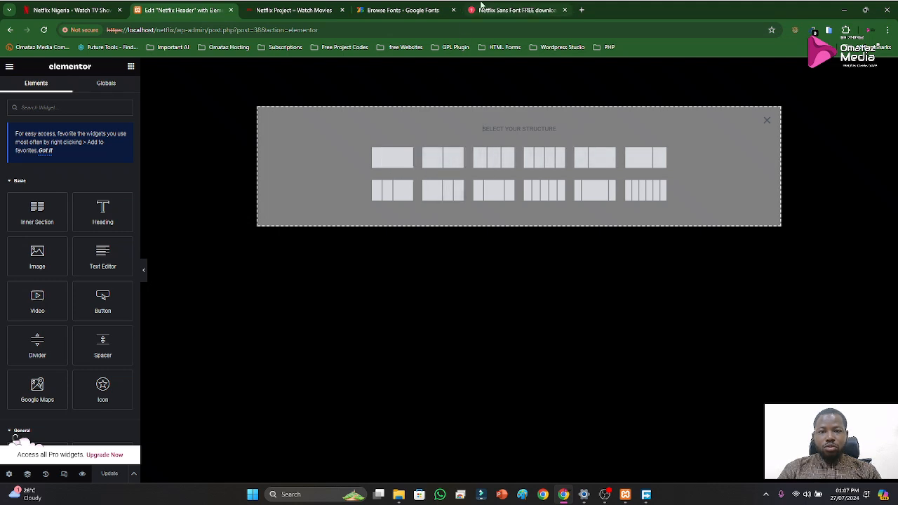
left_click(333, 14)
left_click(70, 11)
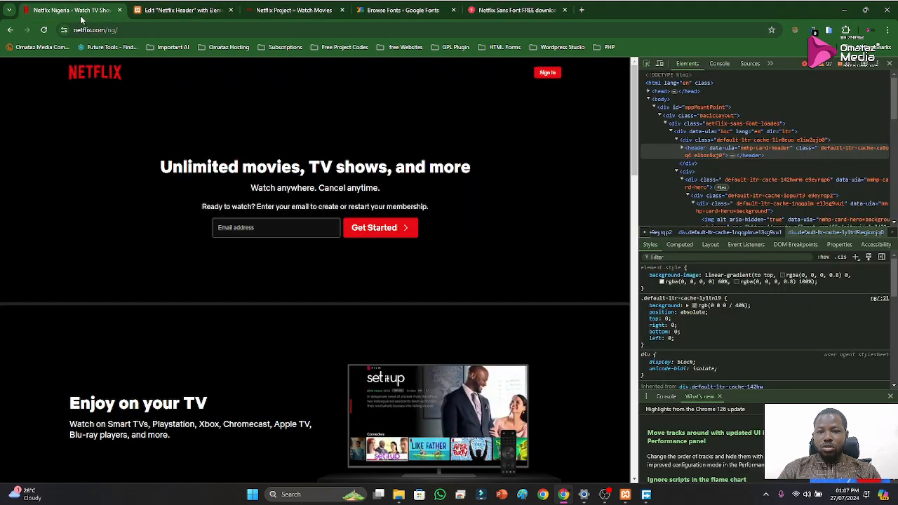
key("F12")
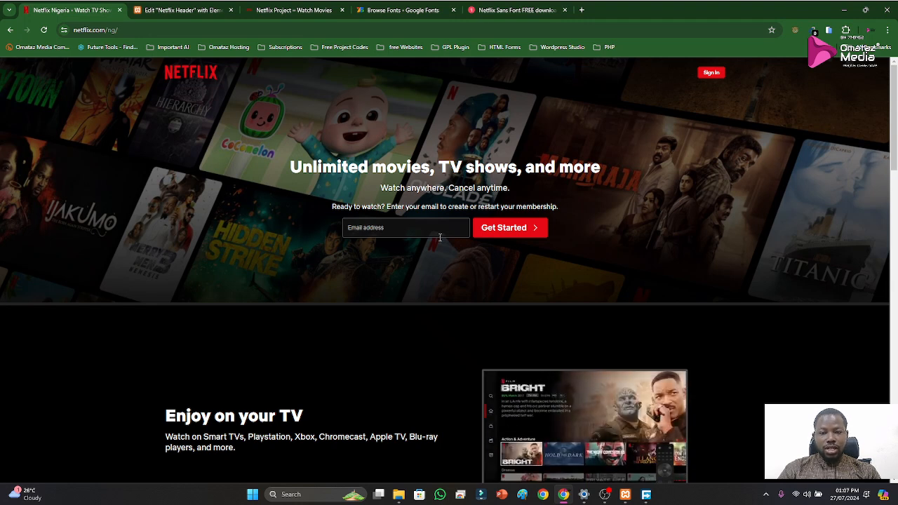
left_click(303, 8)
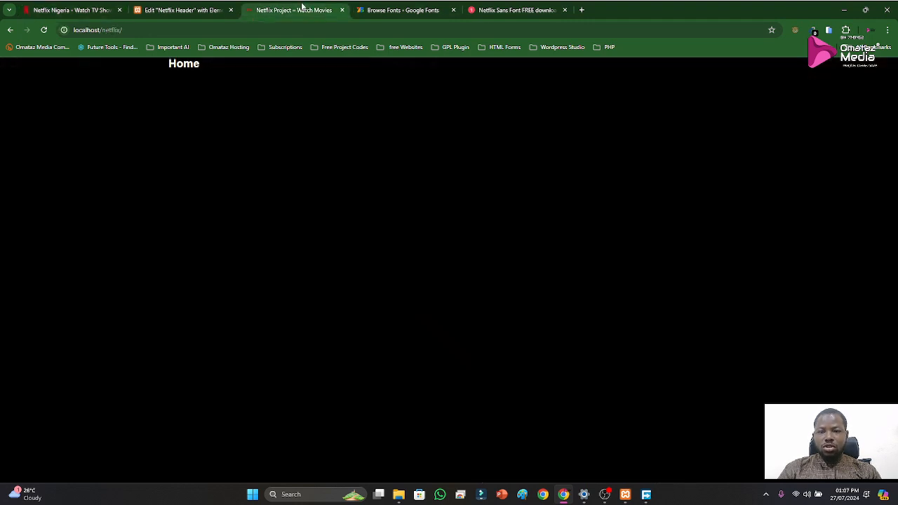
left_click(176, 9)
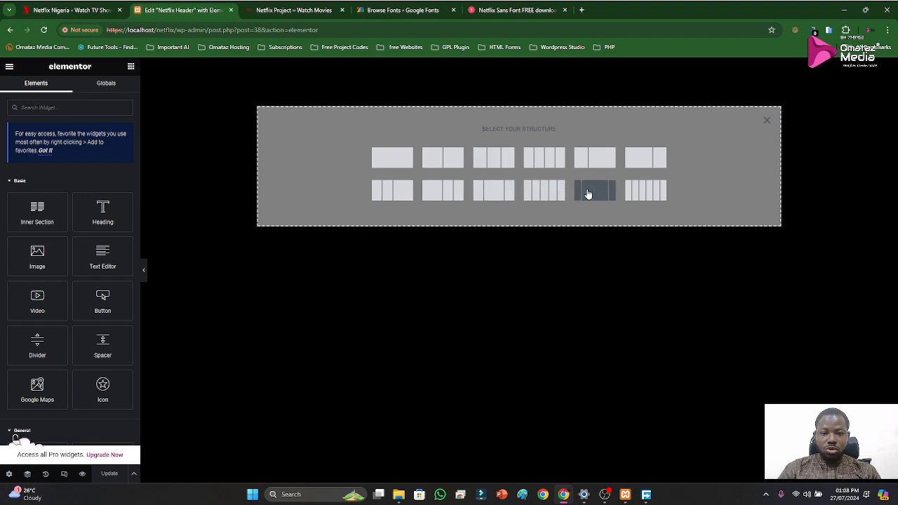
left_click(493, 195)
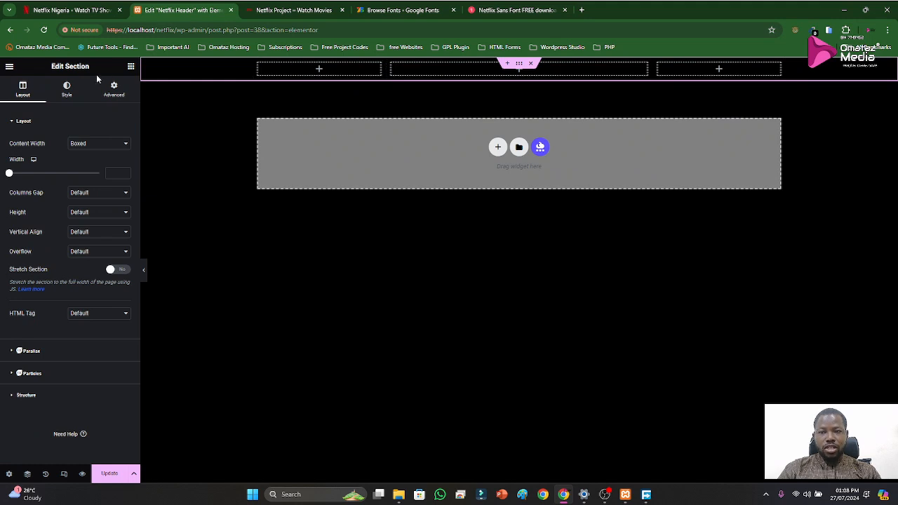
Browse the Elementor widget list, including the General and Essential Addons groups, for widgets suited to the header
left_click(131, 68)
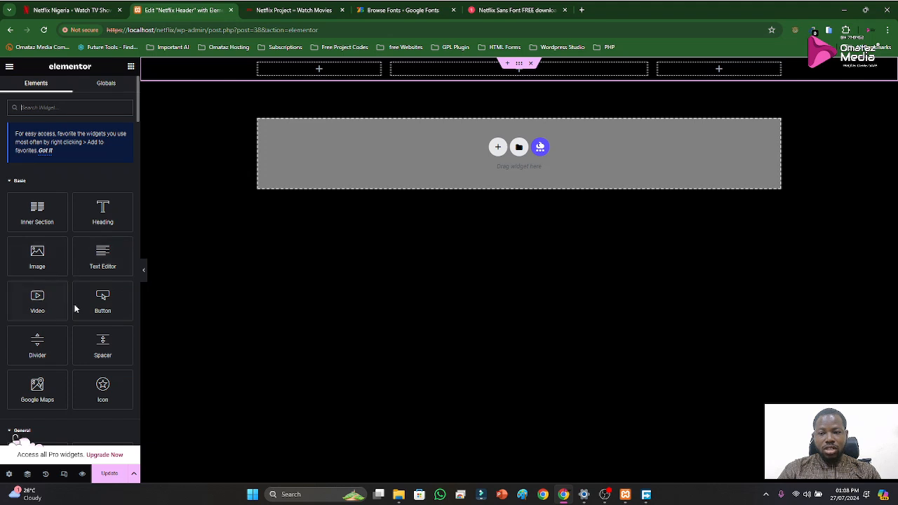
scroll(74, 307, "down", 3)
scroll(77, 311, "down", 7)
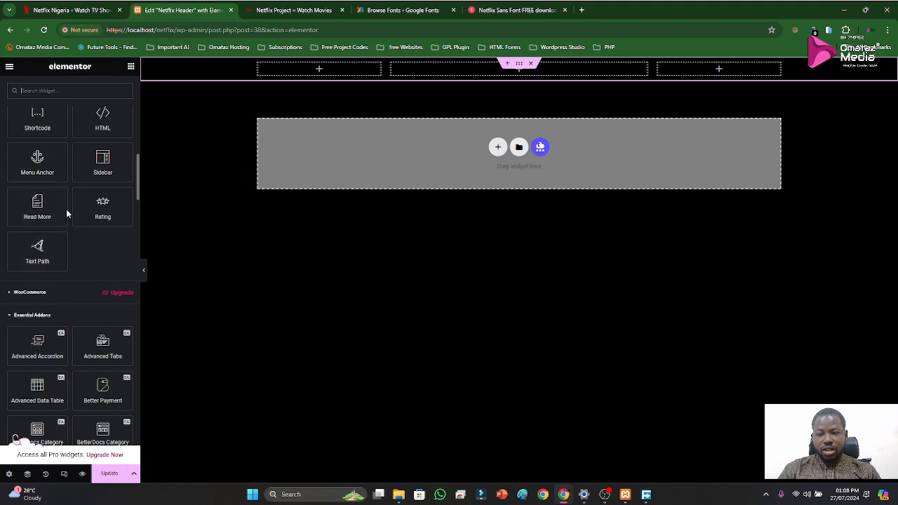
scroll(67, 242, "up", 2)
scroll(65, 249, "down", 5)
scroll(65, 249, "down", 12)
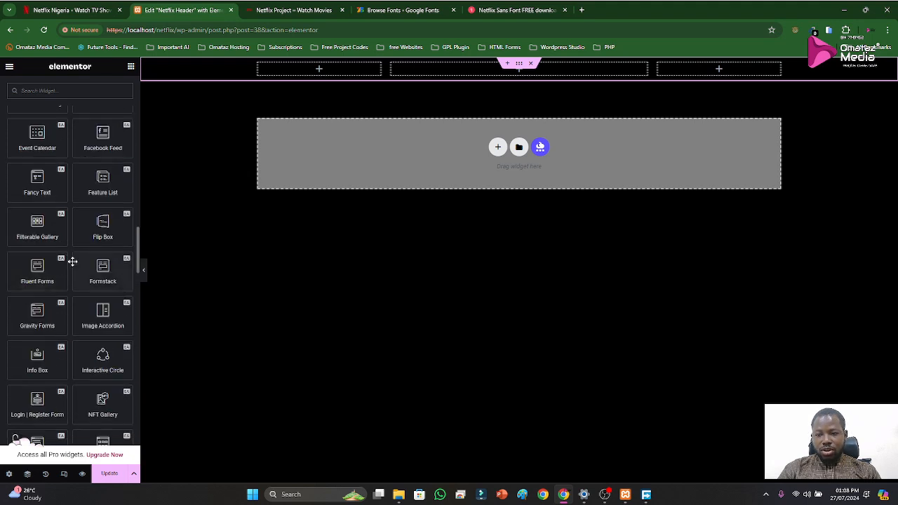
scroll(77, 288, "down", 3)
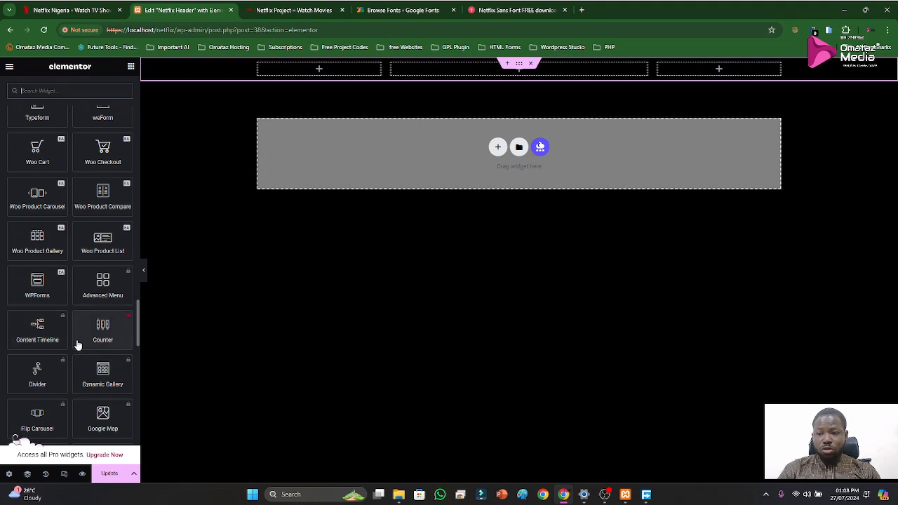
scroll(76, 344, "up", 5)
scroll(82, 340, "up", 3)
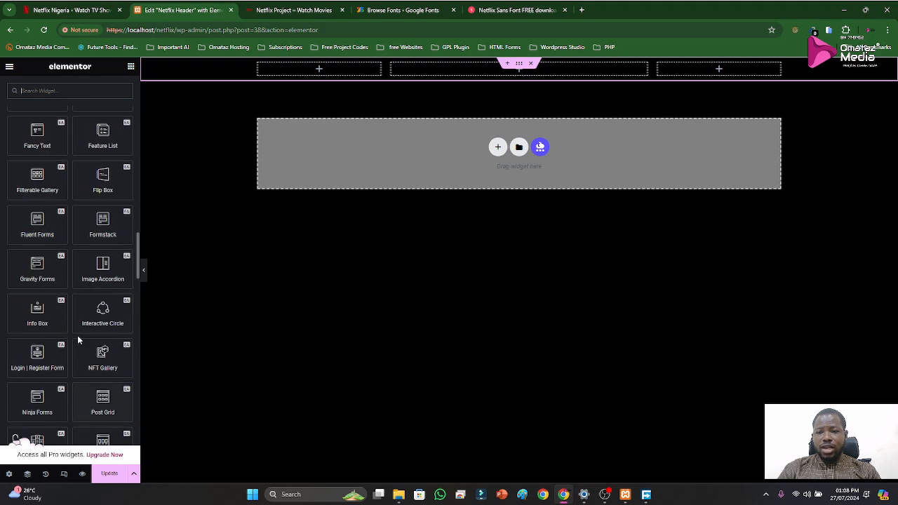
scroll(75, 330, "up", 10)
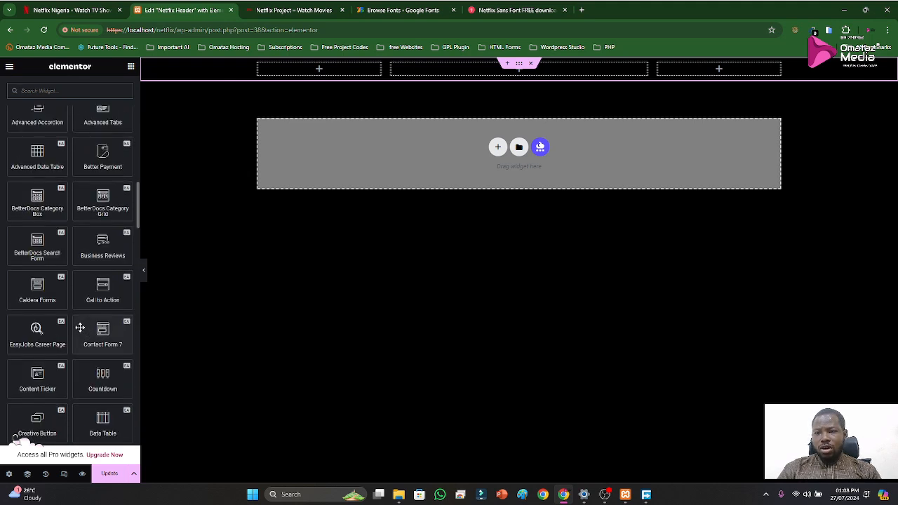
scroll(73, 309, "up", 10)
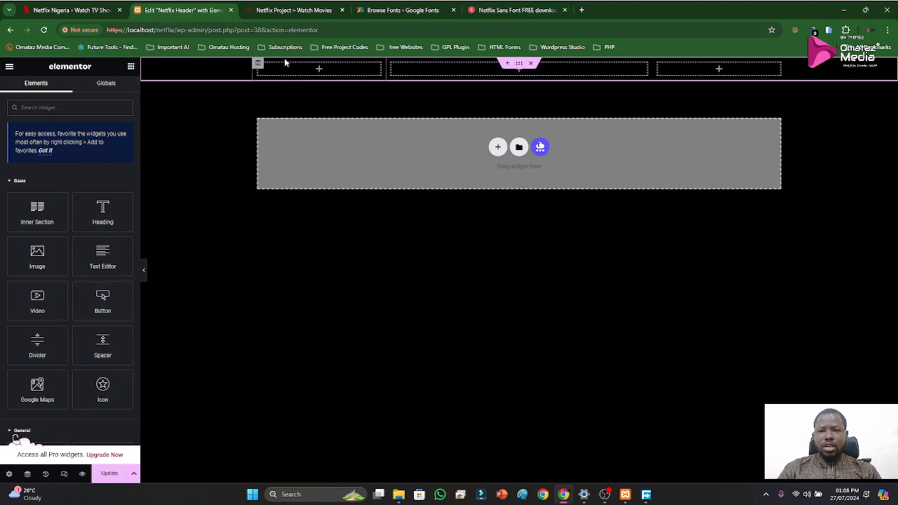
Compare the official Netflix header with the local Netflix project page, glance at the font files page, and return to the header template
left_click(70, 10)
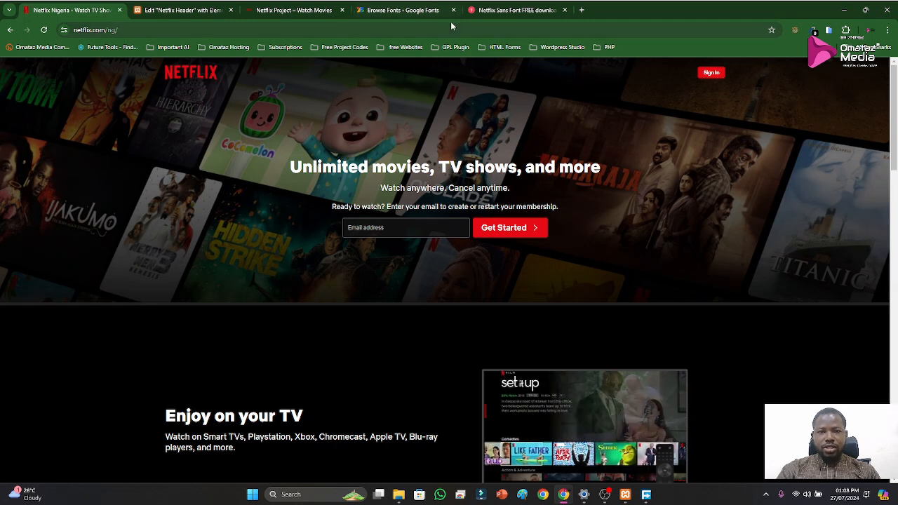
left_click(499, 12)
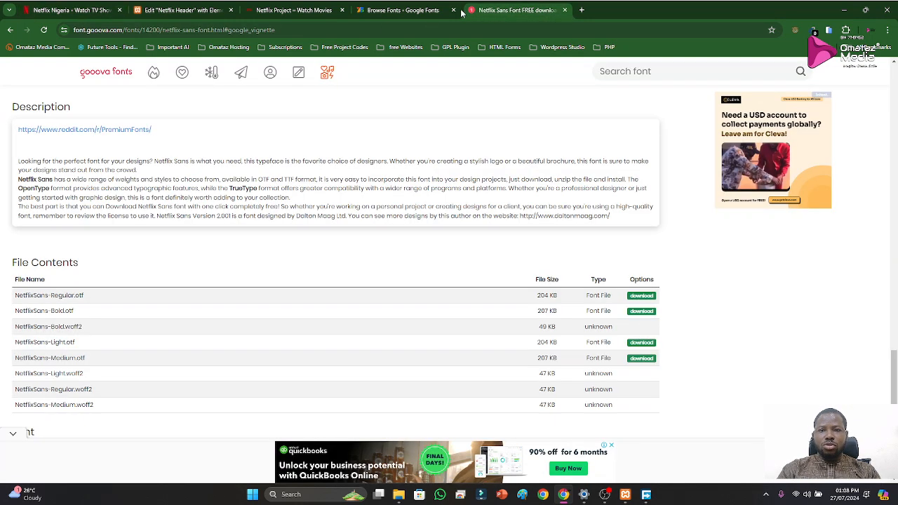
left_click(289, 11)
left_click(154, 12)
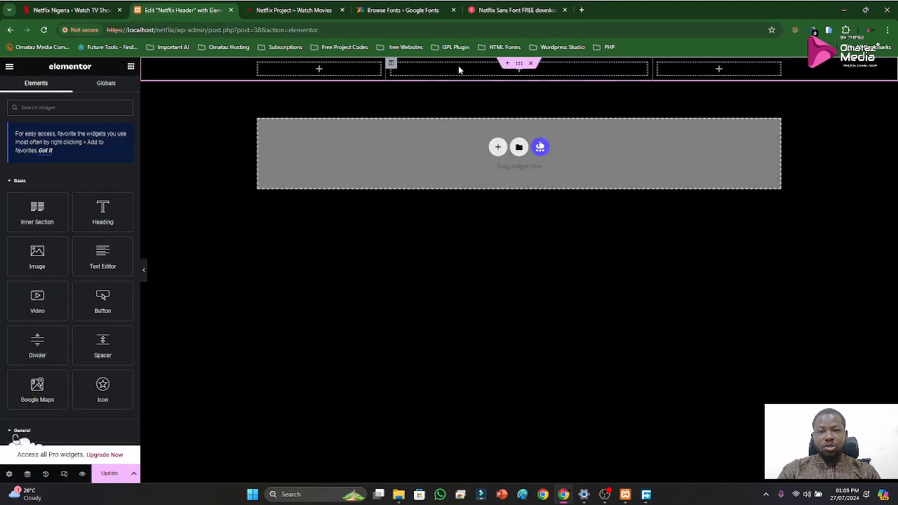
left_click(302, 20)
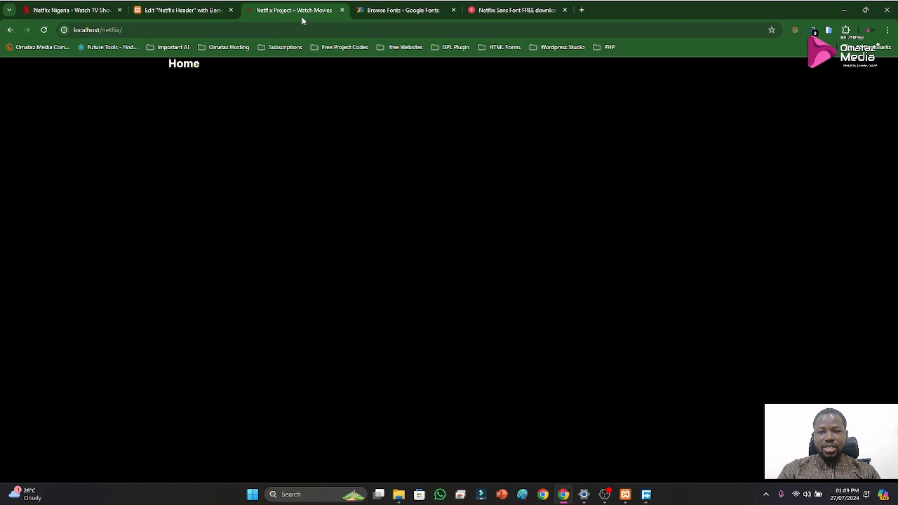
left_click(40, 13)
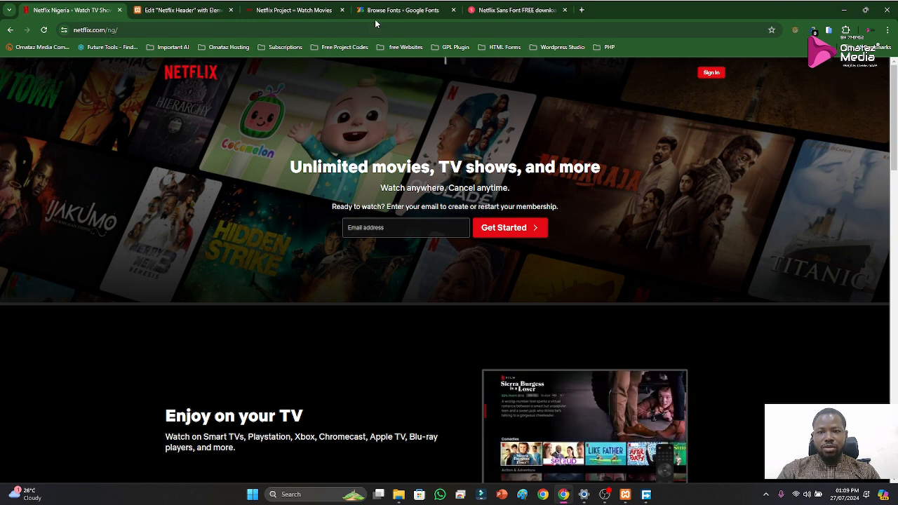
left_click(302, 11)
left_click(183, 14)
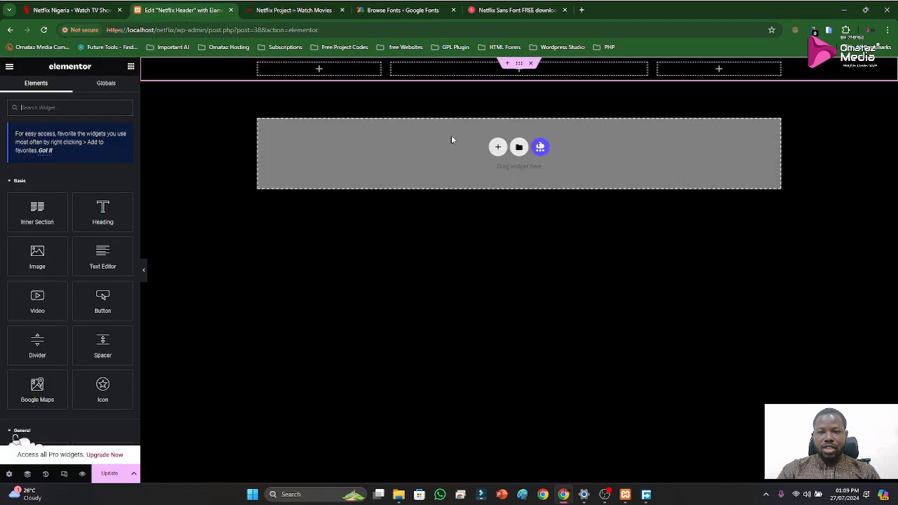
Delete the three-column section and add a section with six equal columns in its place
left_click(531, 64)
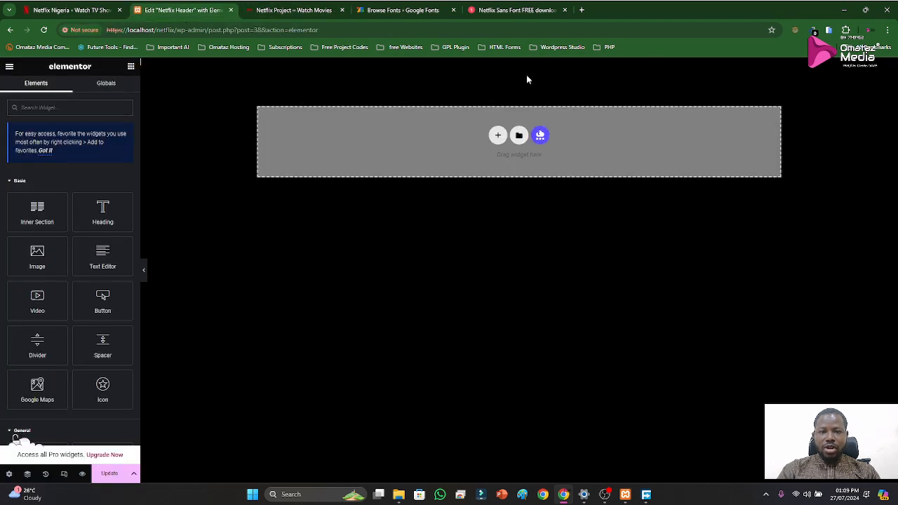
left_click(498, 137)
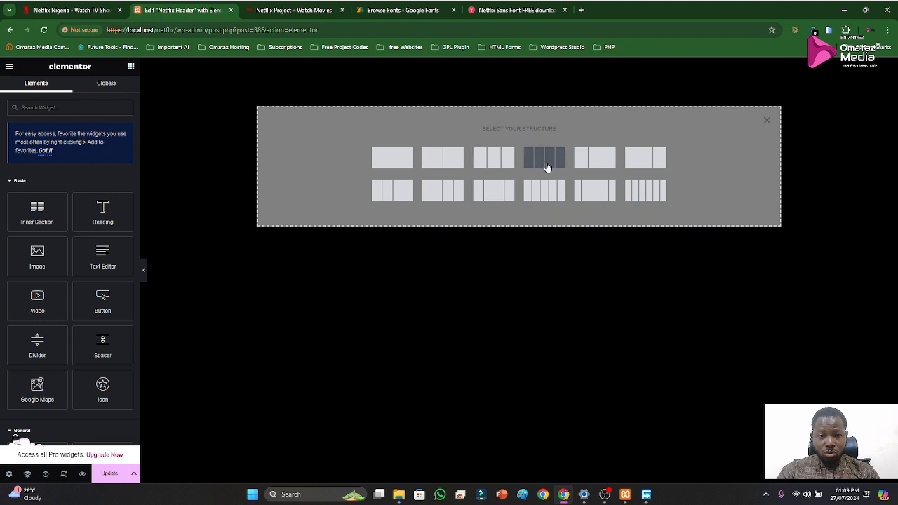
left_click(646, 191)
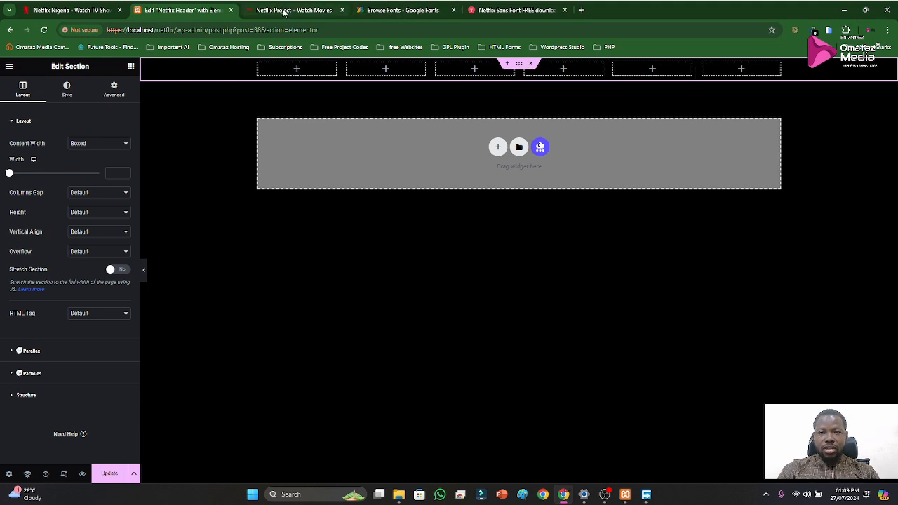
Check the logo placement on the Netflix homepage and place a Site Logo widget in the header section's first column
left_click(68, 11)
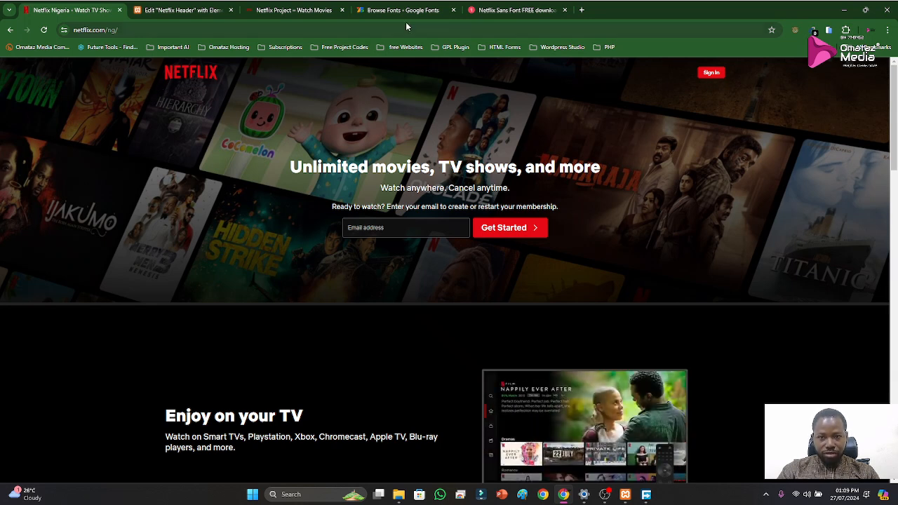
left_click(184, 10)
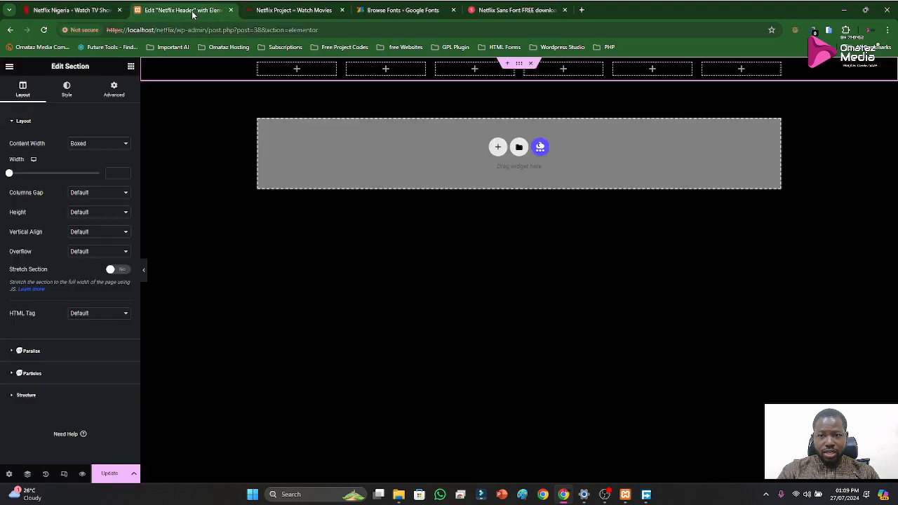
left_click(292, 72)
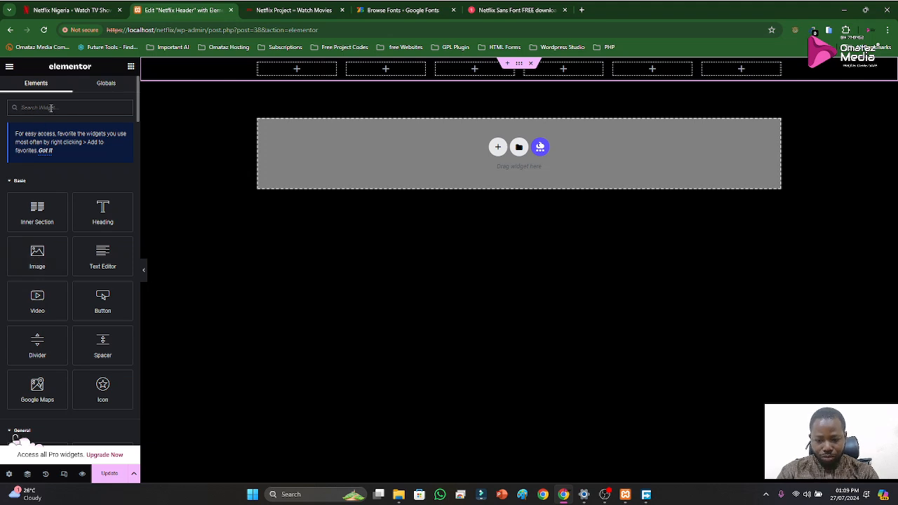
type("logo")
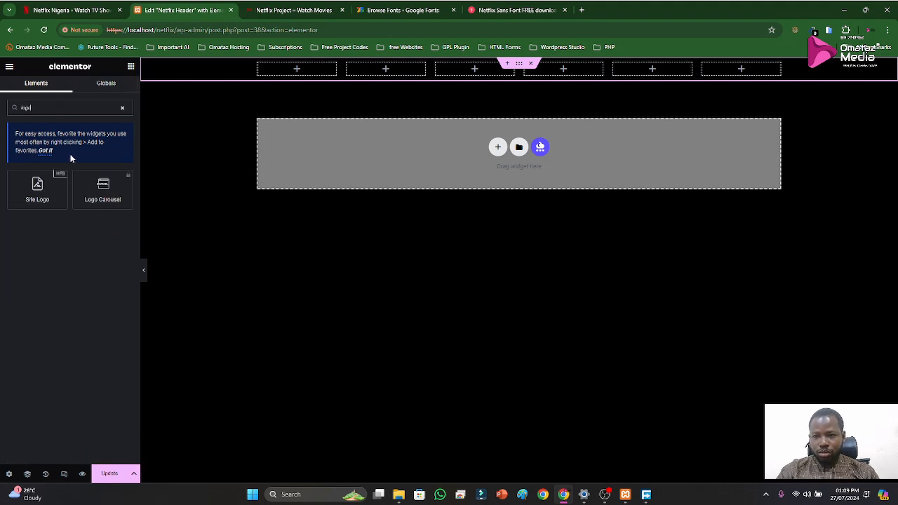
left_click_drag(35, 188, 300, 68)
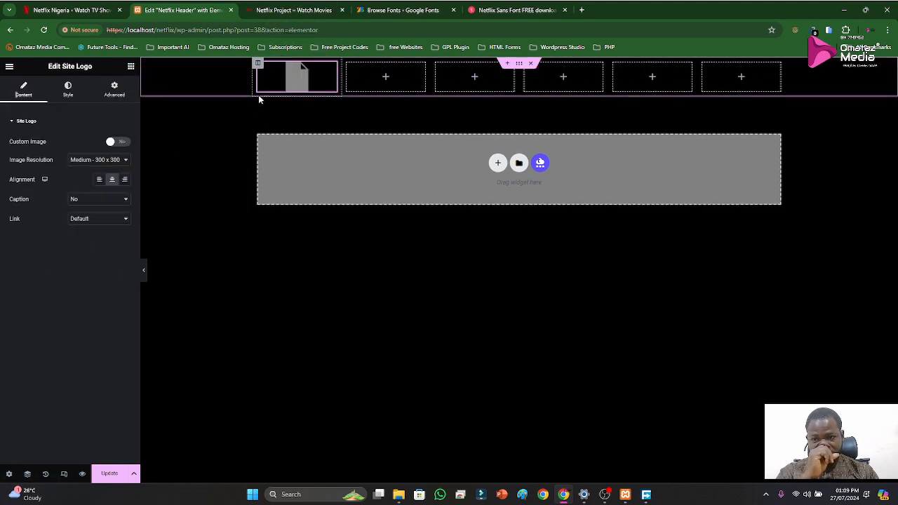
Enable a custom image for the site logo, insert Nwtflix-Logo.png from the media library, and collapse the Site Logo settings
left_click(115, 146)
left_click(92, 191)
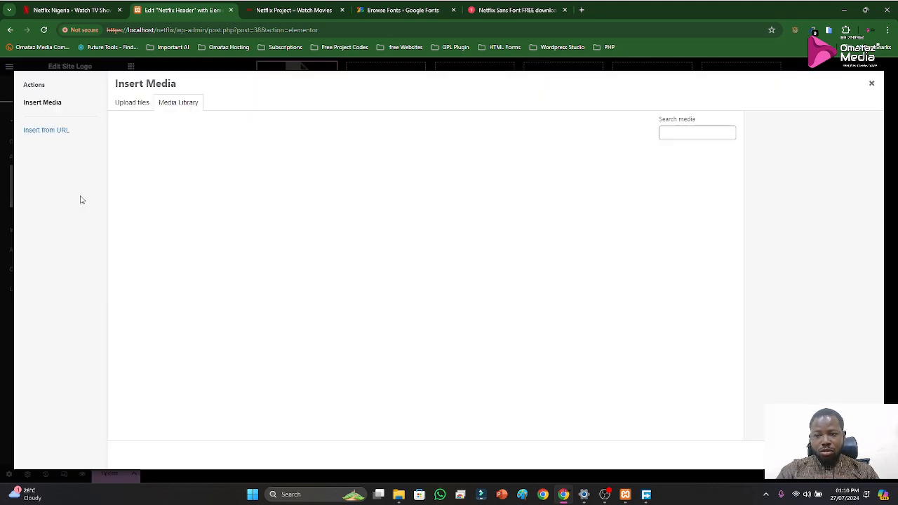
left_click(226, 184)
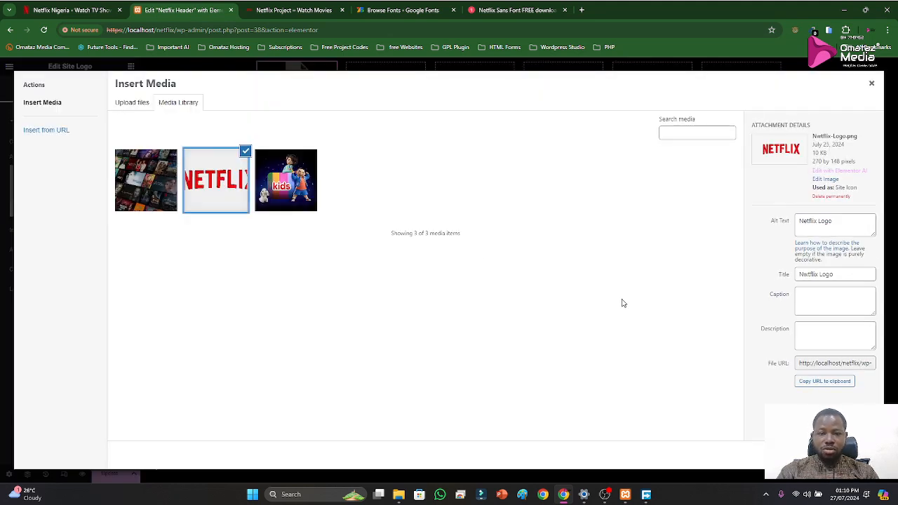
left_click(852, 456)
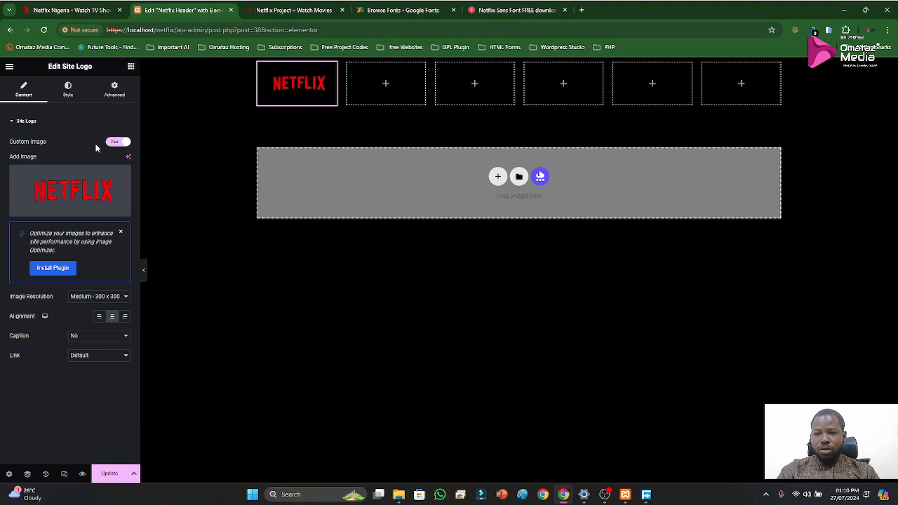
left_click(31, 122)
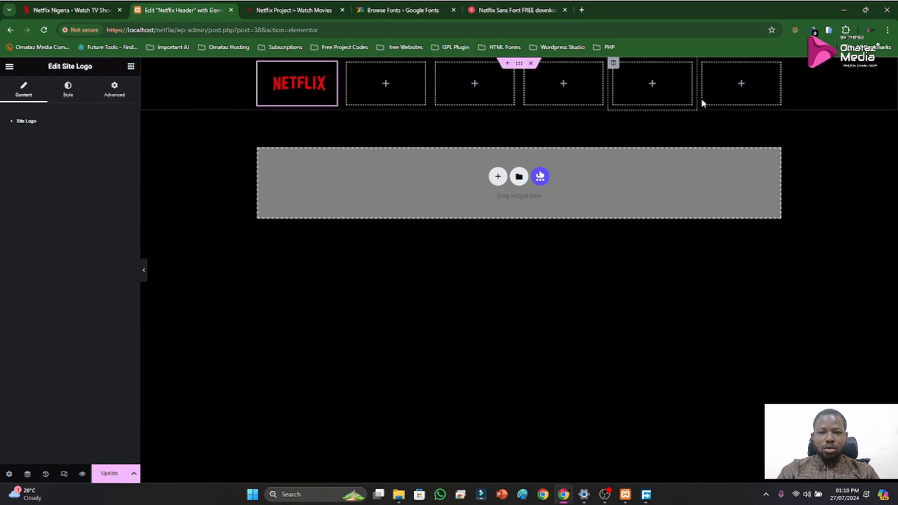
Find the Button widget and place it in the sixth column of the header section
left_click(740, 84)
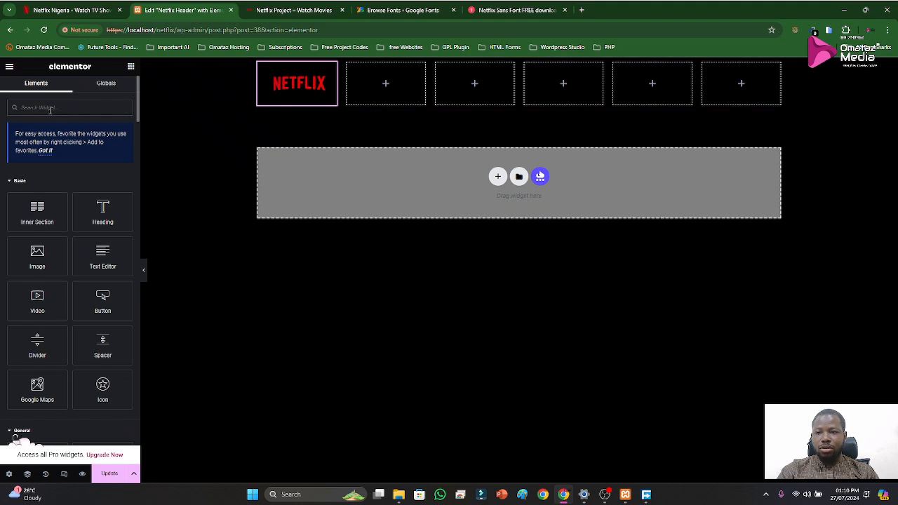
type("button")
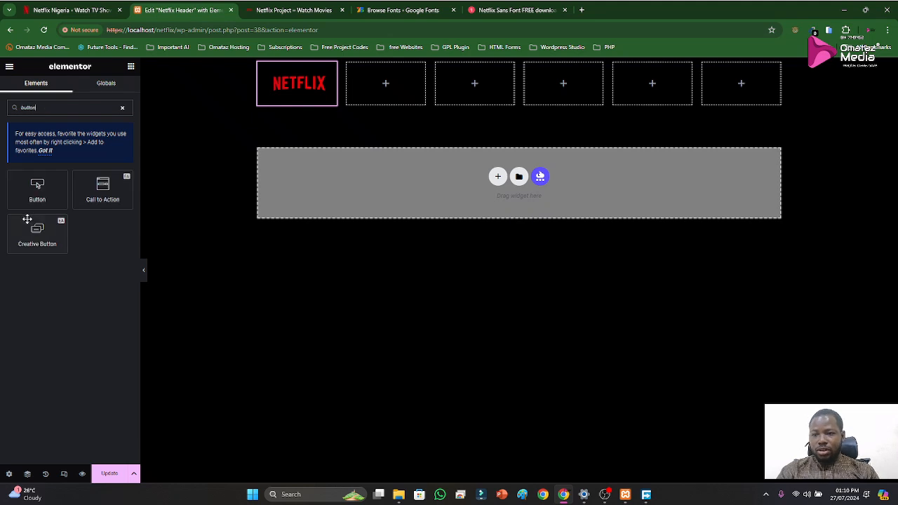
left_click_drag(35, 193, 730, 101)
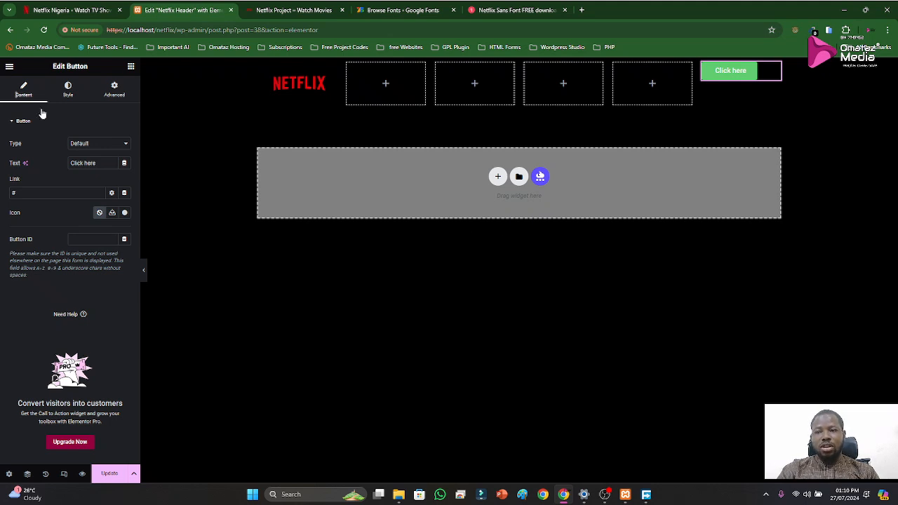
Hide the header template's title and set the editor's exit destination to WP Dashboard in the user preferences
left_click(9, 475)
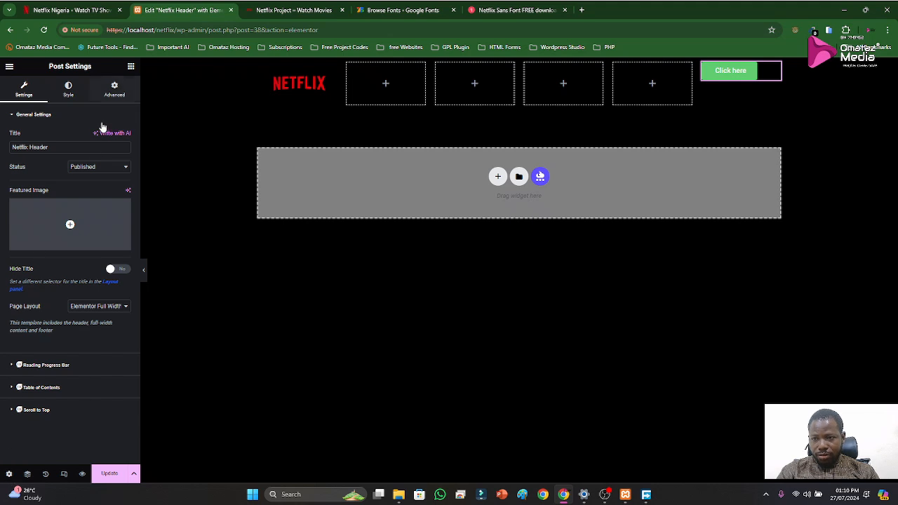
left_click(115, 270)
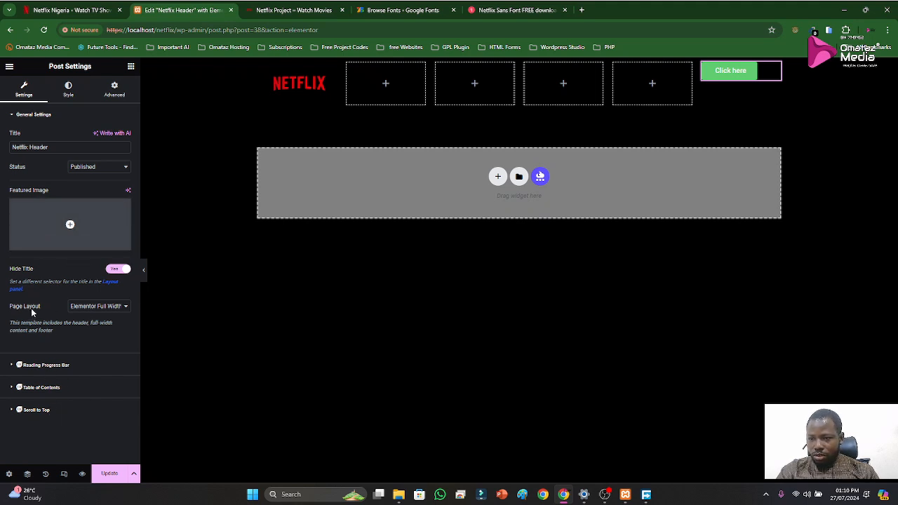
left_click(10, 67)
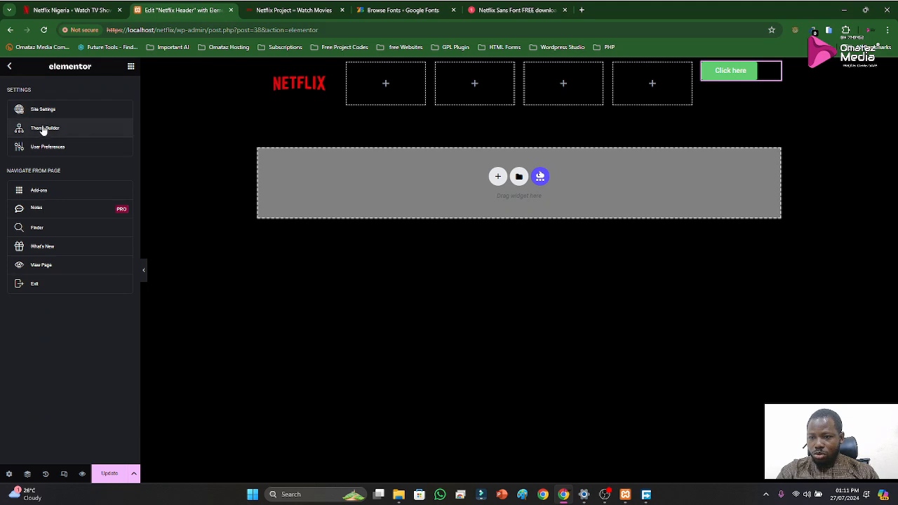
left_click(41, 148)
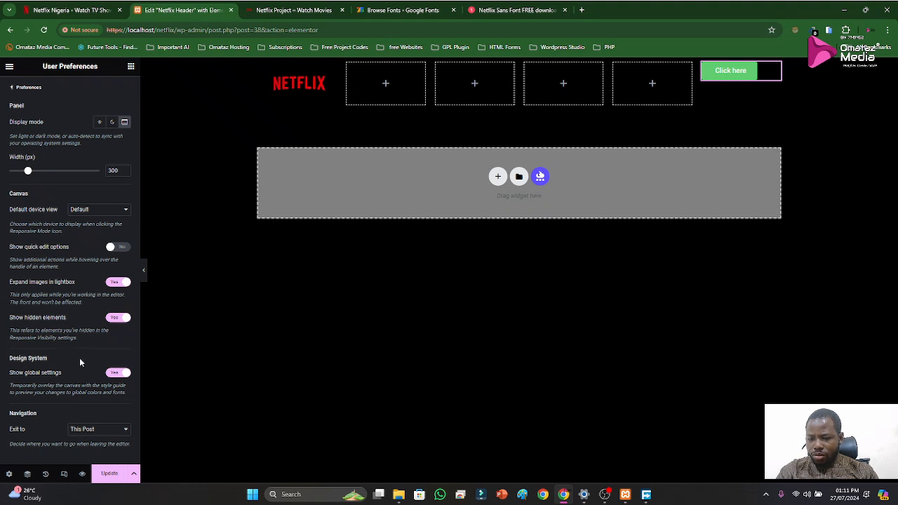
left_click(92, 430)
left_click(89, 454)
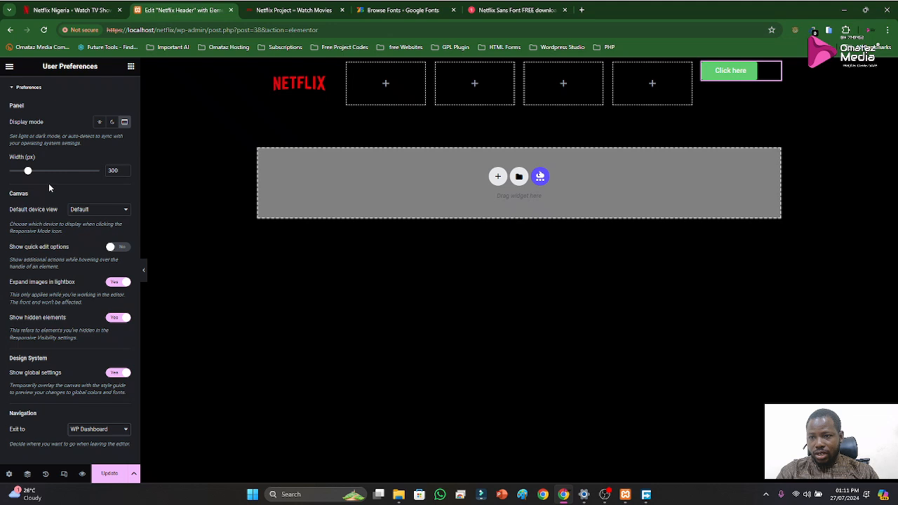
Open the site-wide button style settings and compare with the Sign In button on the Netflix homepage
left_click(9, 66)
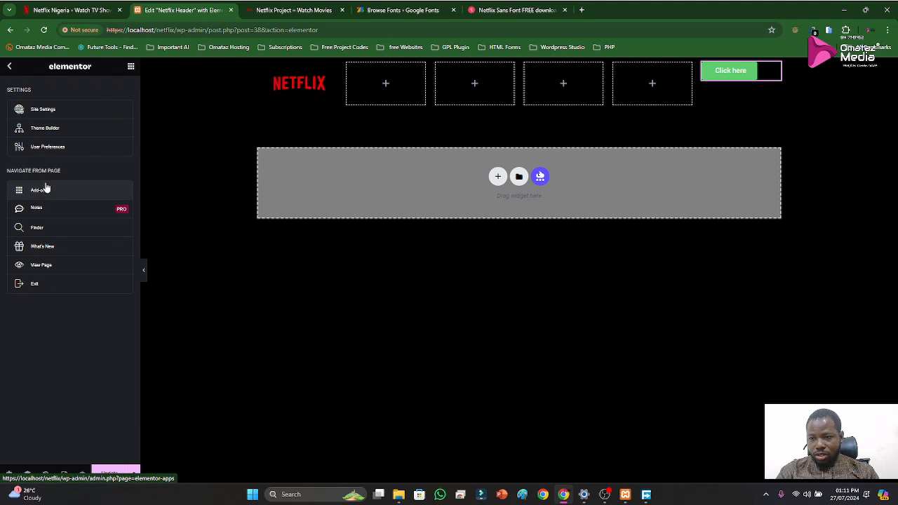
left_click(43, 112)
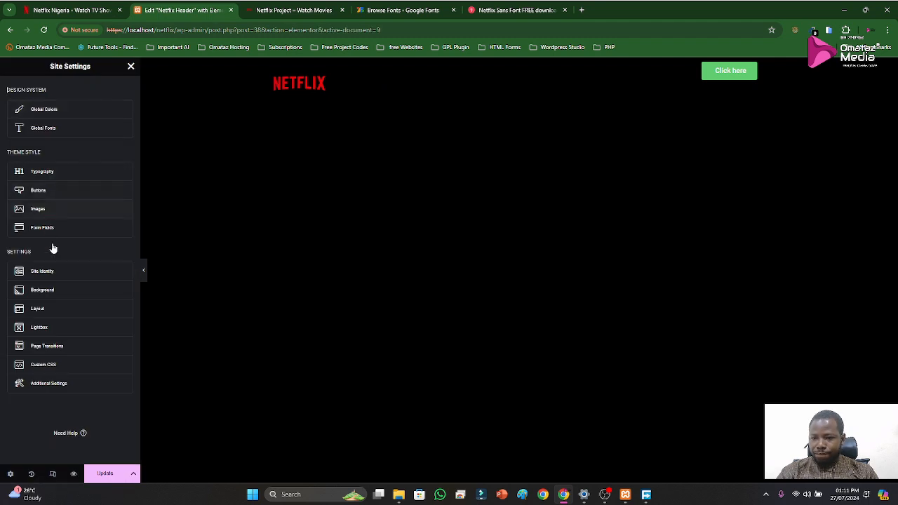
left_click(44, 191)
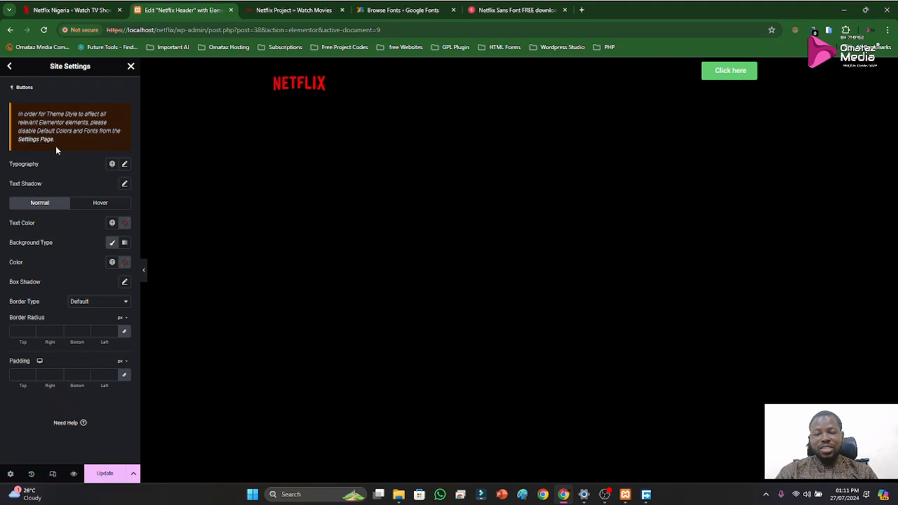
left_click(295, 10)
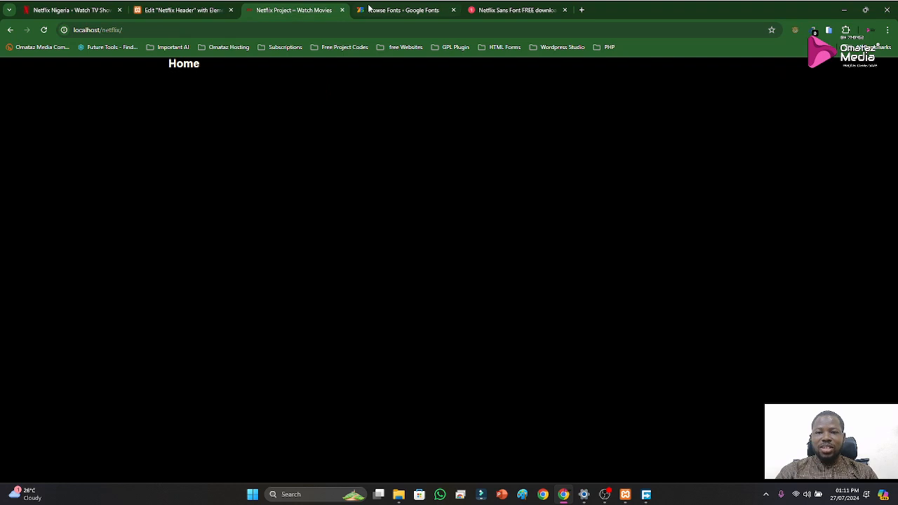
left_click(182, 10)
left_click(83, 9)
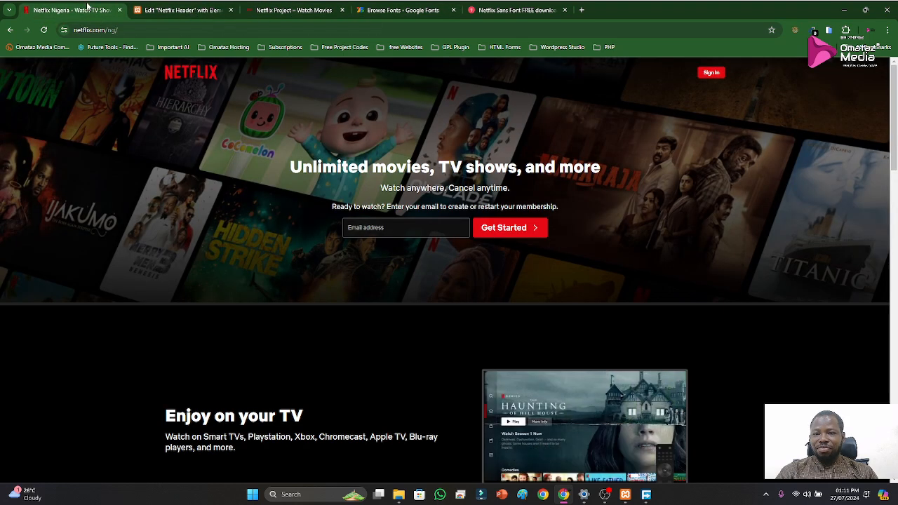
left_click(175, 8)
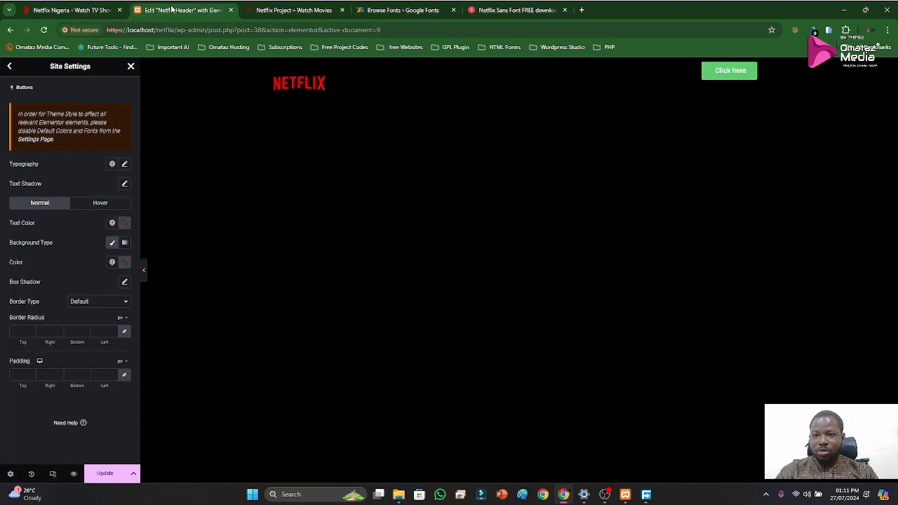
Duplicate the browser tab holding the Netflix Header editor and switch to the copy
right_click(172, 8)
left_click(193, 87)
left_click(184, 9)
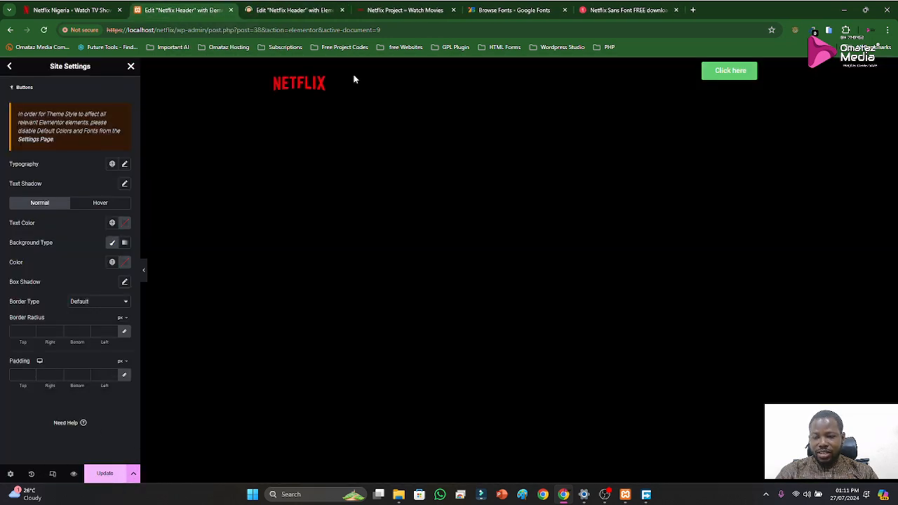
left_click(294, 9)
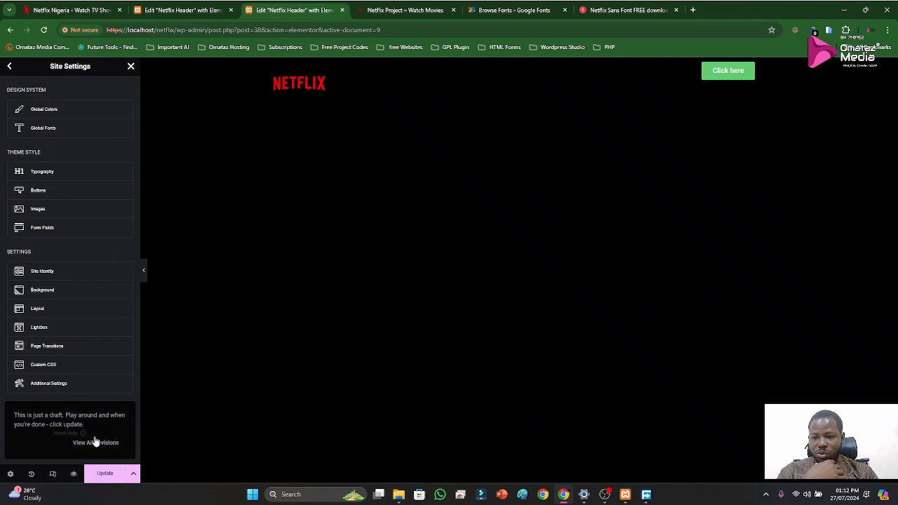
Leave the site settings in the duplicated editor and exit to the WordPress dashboard
left_click(12, 476)
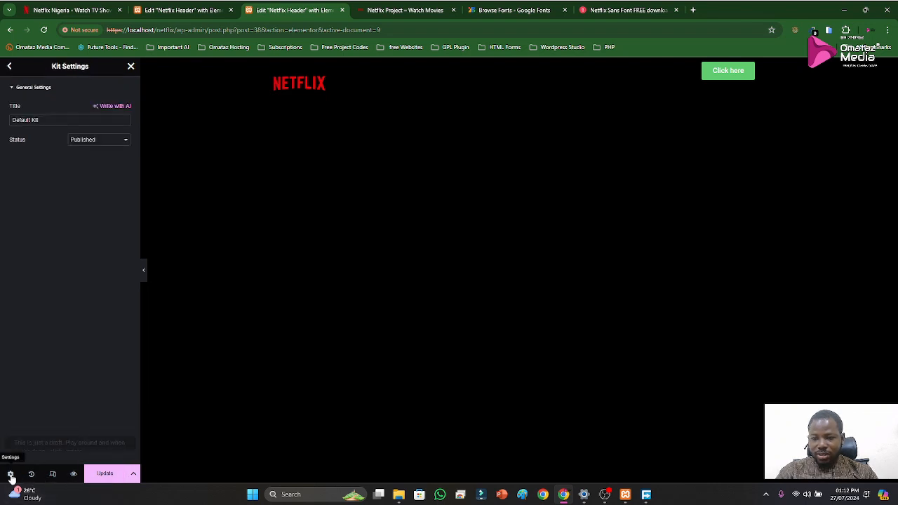
left_click(134, 475)
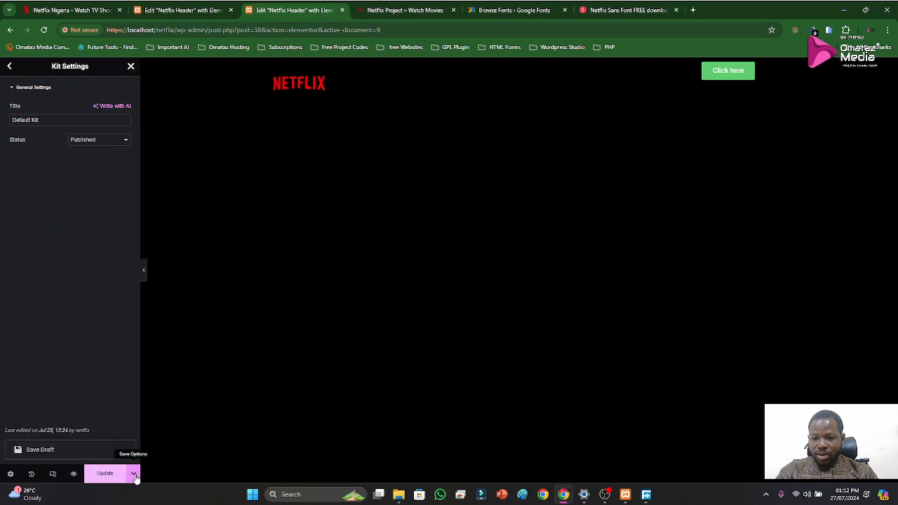
left_click(10, 66)
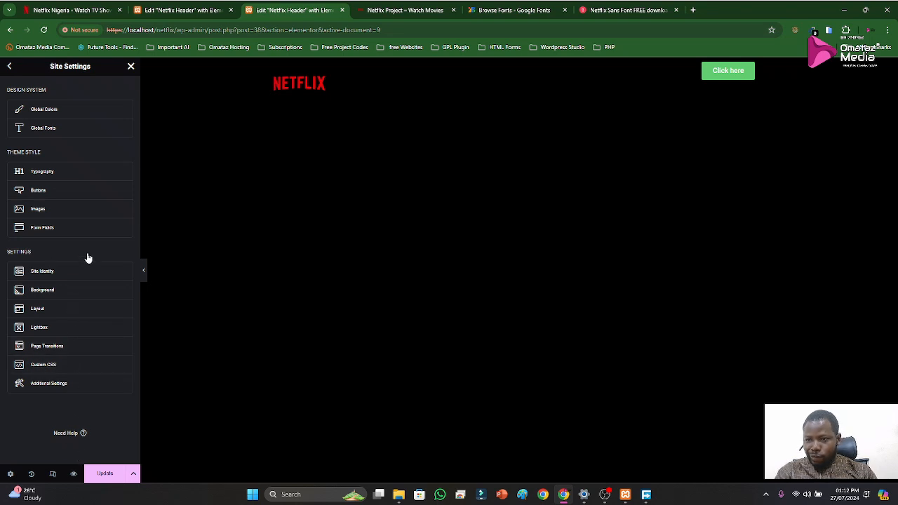
left_click(9, 66)
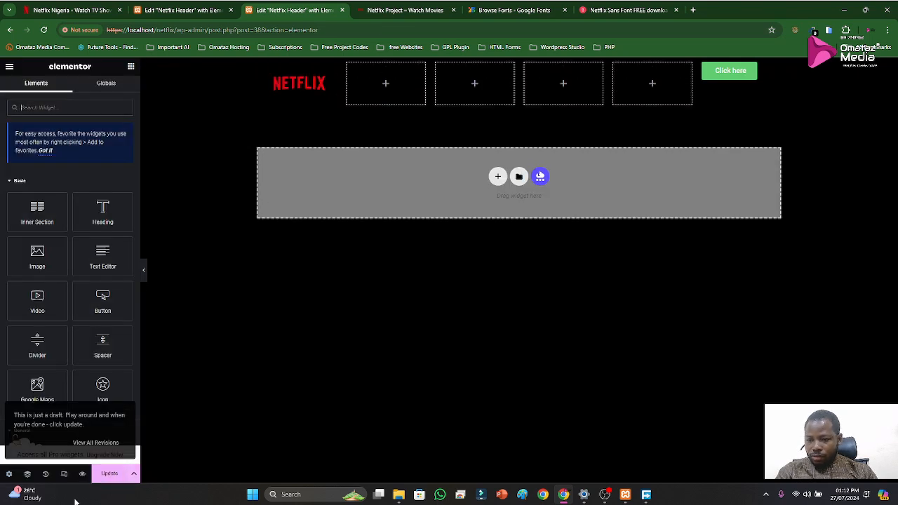
left_click(8, 475)
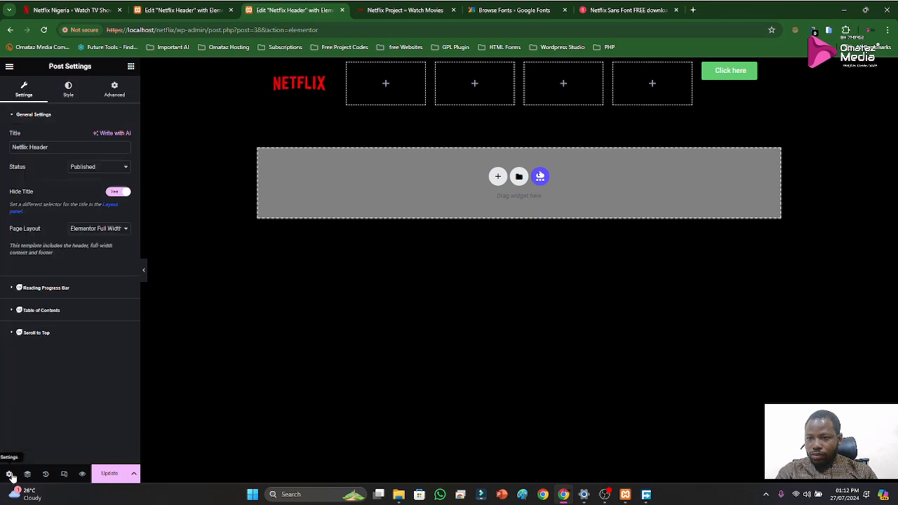
left_click(133, 474)
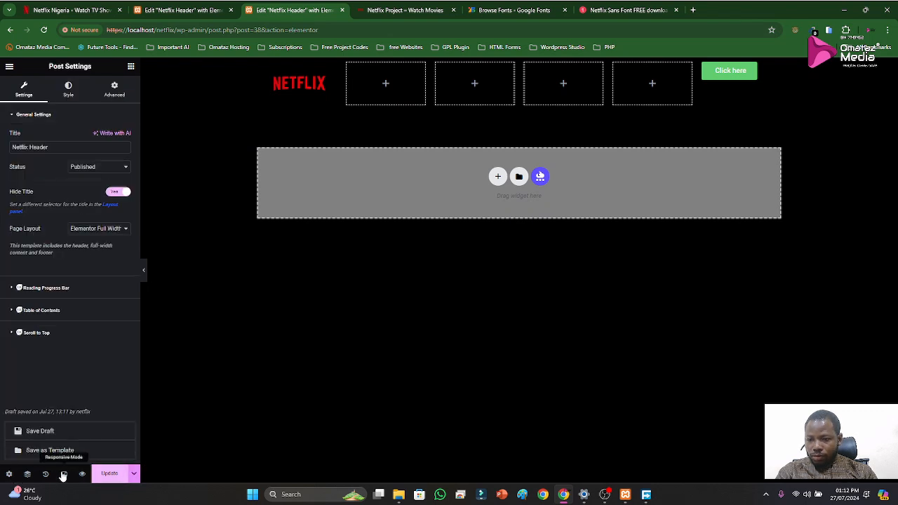
left_click(77, 390)
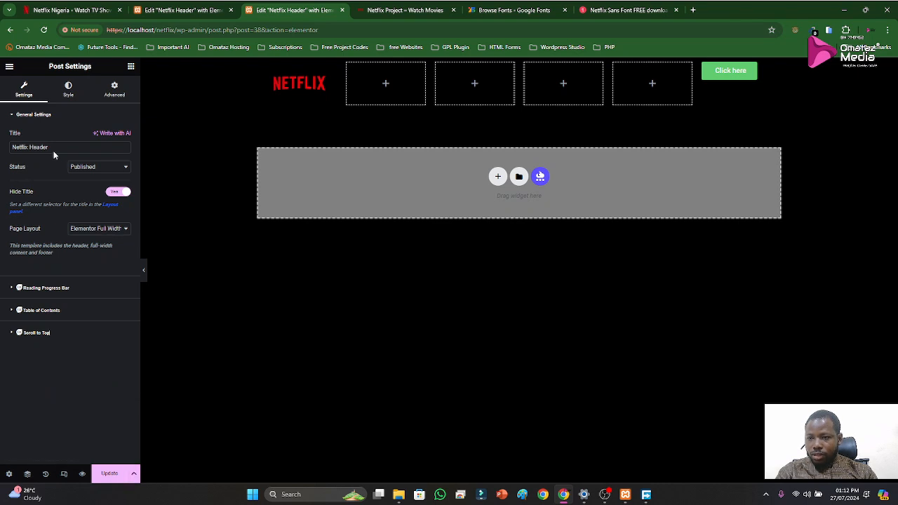
left_click(9, 66)
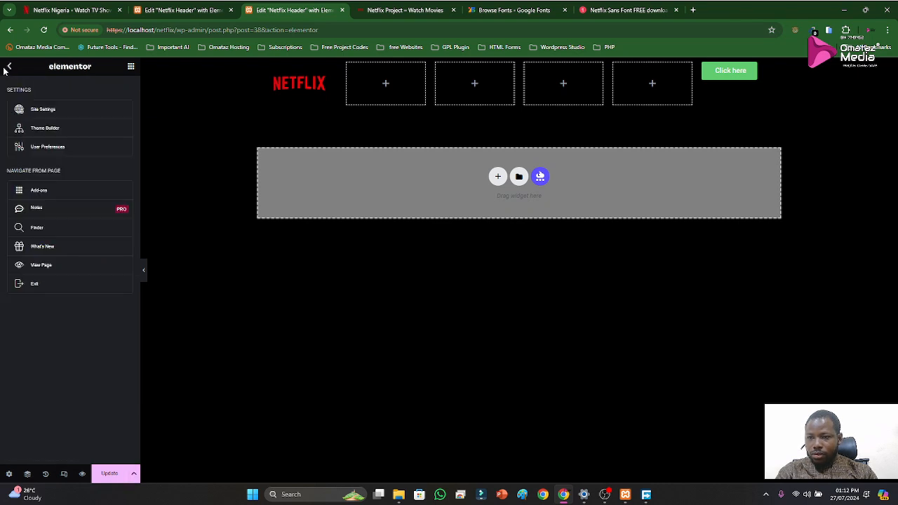
left_click(39, 287)
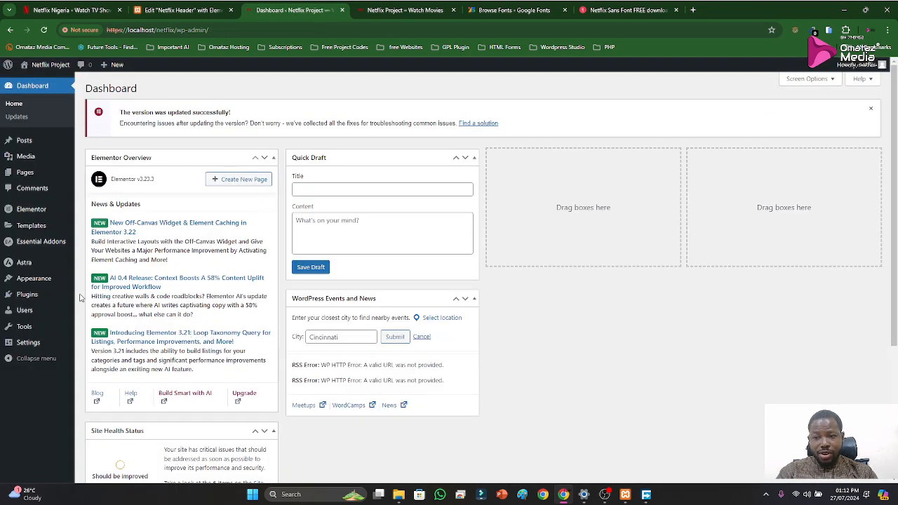
Open Elementor's general settings and disable Posts as a post type
mouse_move(28, 209)
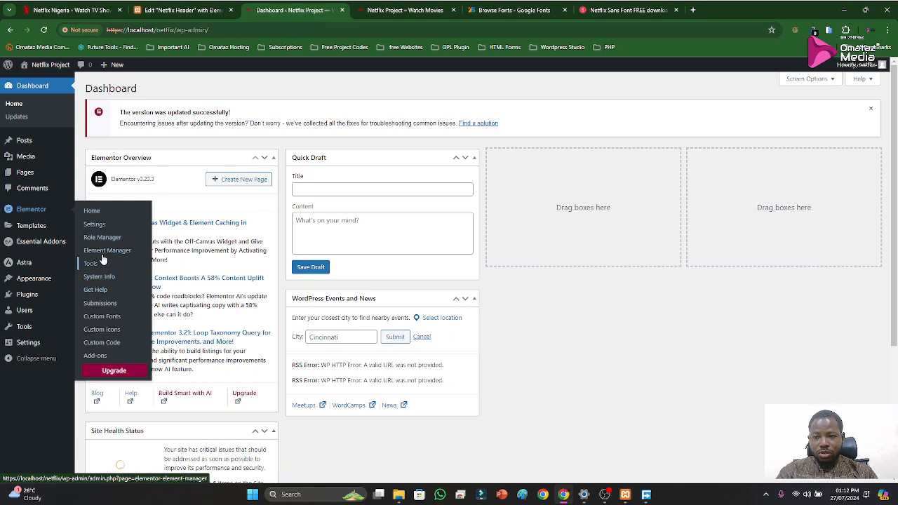
left_click(97, 224)
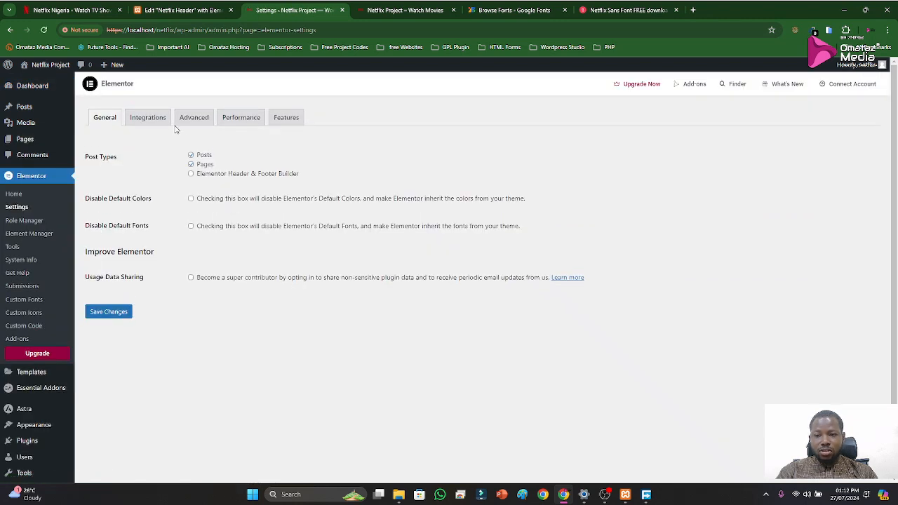
left_click(150, 119)
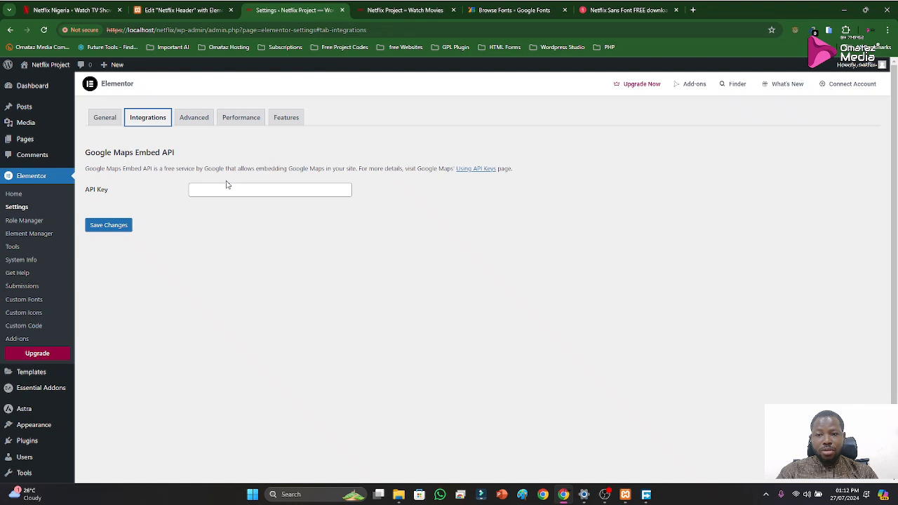
left_click(110, 120)
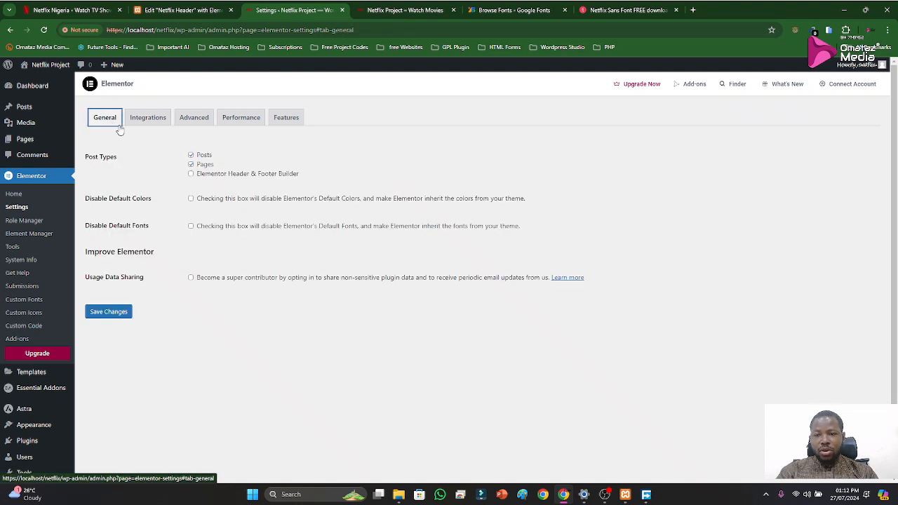
left_click(192, 157)
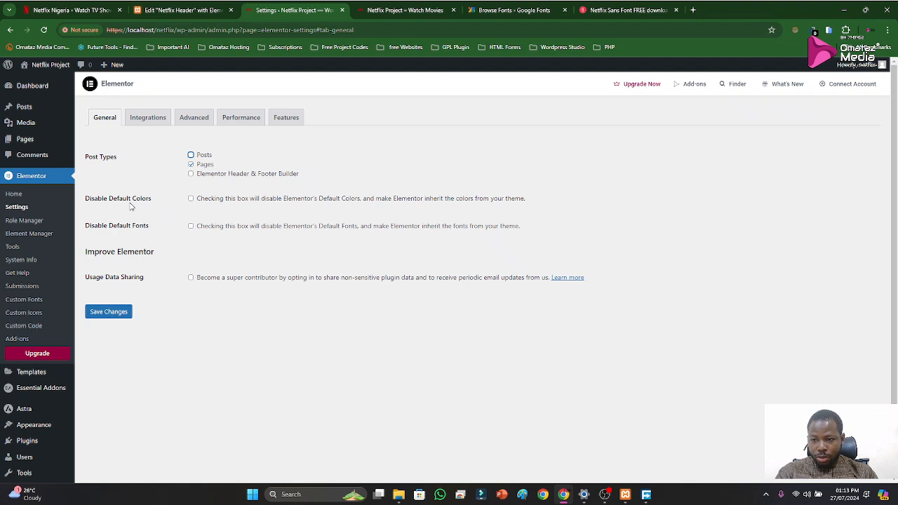
Disable Elementor's default colors and default fonts, and save the changes
left_click_drag(109, 199, 151, 207)
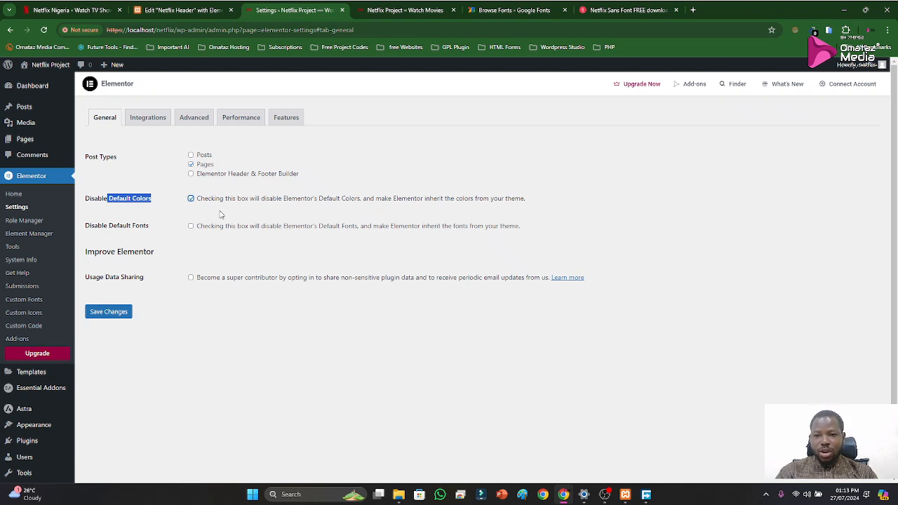
left_click(191, 227)
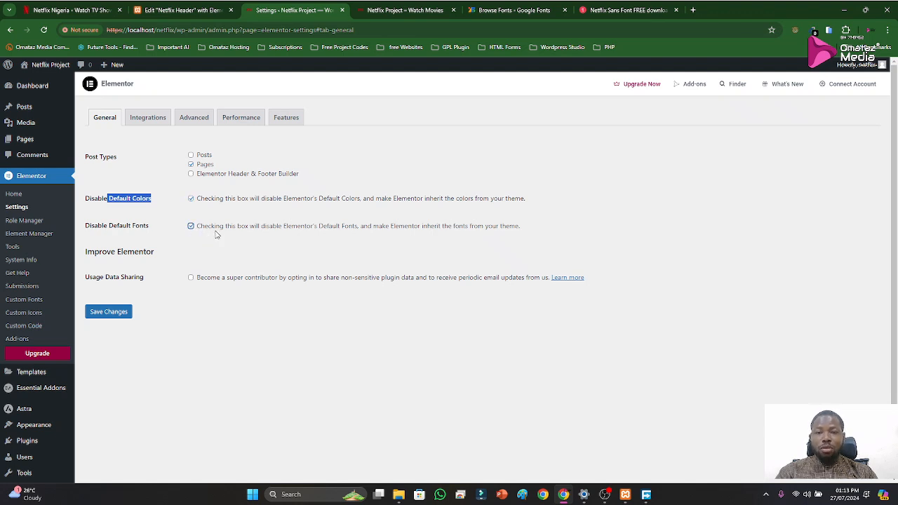
left_click(116, 315)
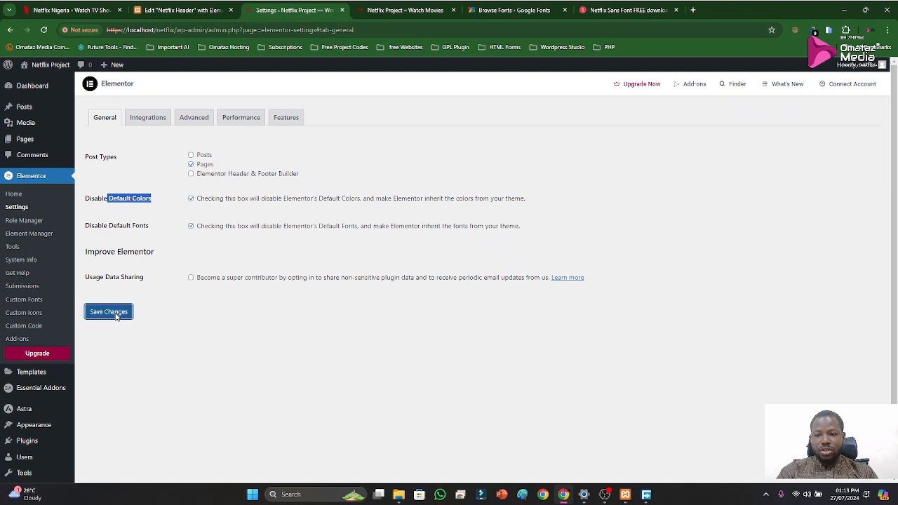
Update the site settings in the Netflix Header editor and reload the page
left_click(184, 13)
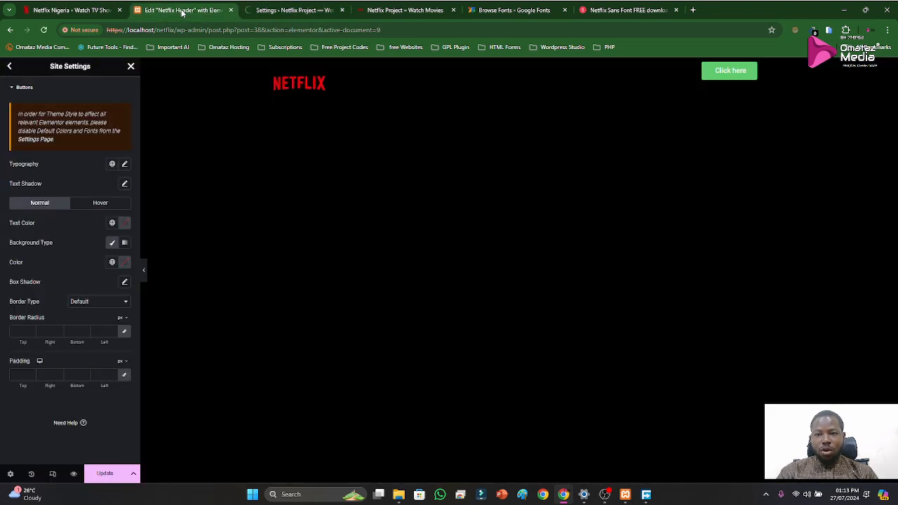
left_click(104, 475)
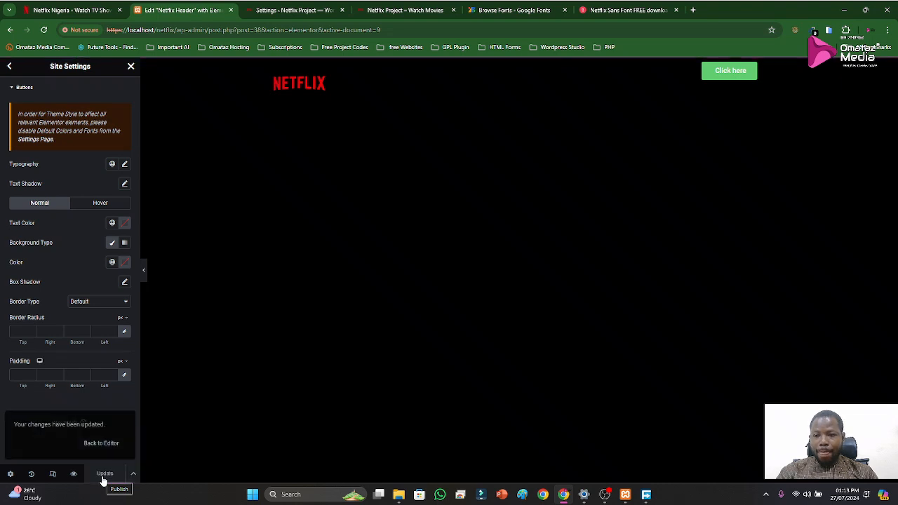
left_click(43, 30)
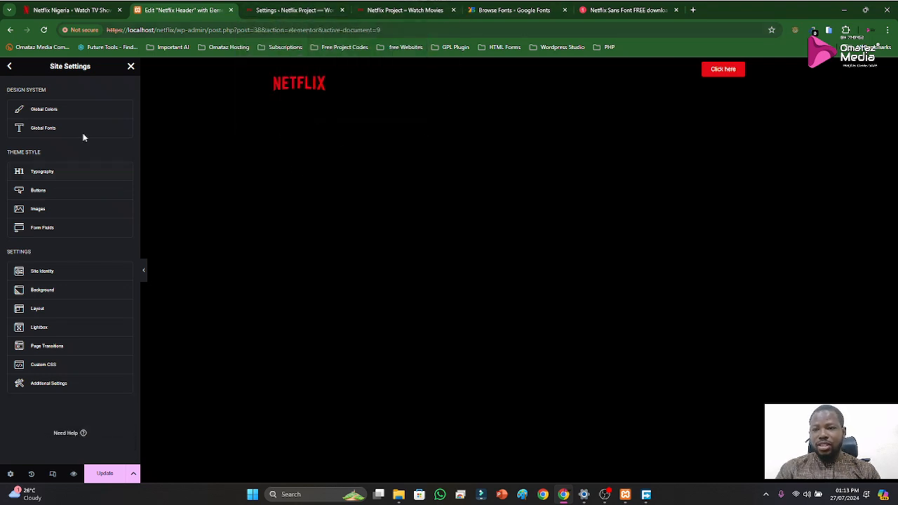
Leave the site settings for the Elementor elements list and look through the available widgets
left_click(9, 66)
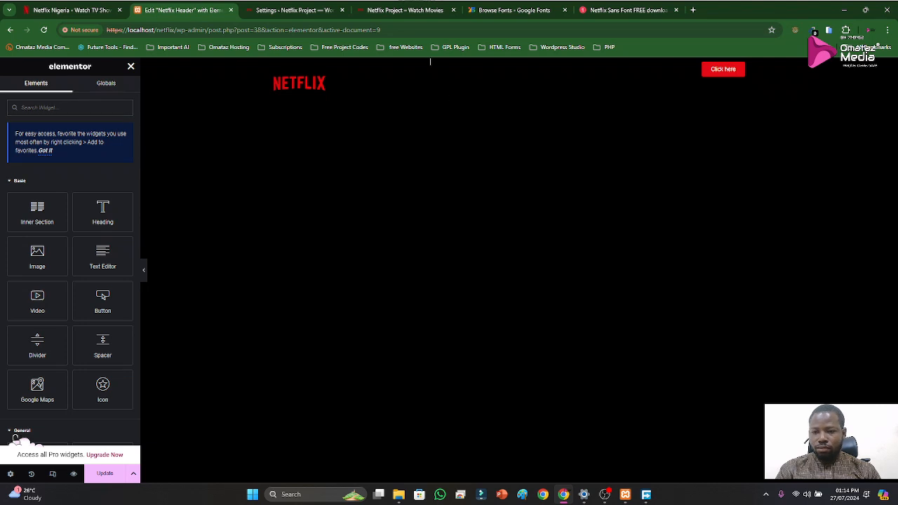
scroll(62, 247, "down", 3)
scroll(62, 247, "up", 3)
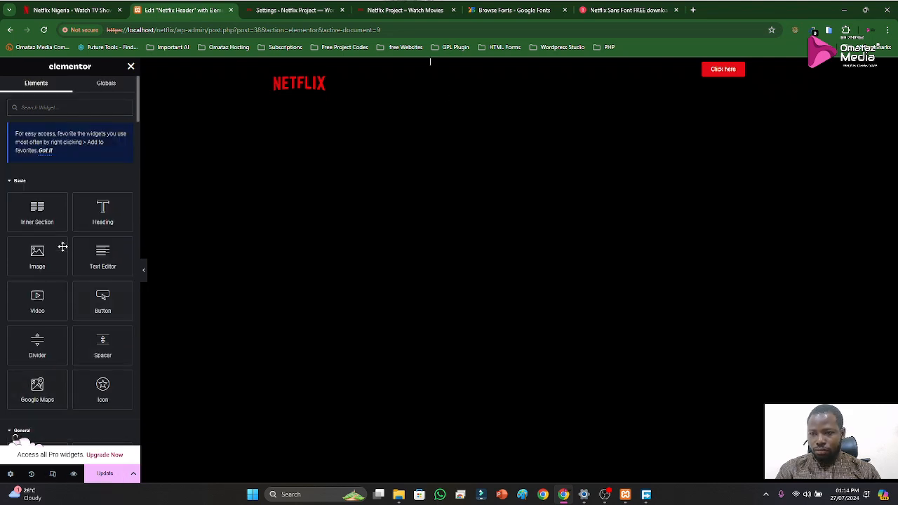
Change the header button's text from the placeholder to "Sing in" and compare it with the button on the official Netflix homepage
left_click(131, 66)
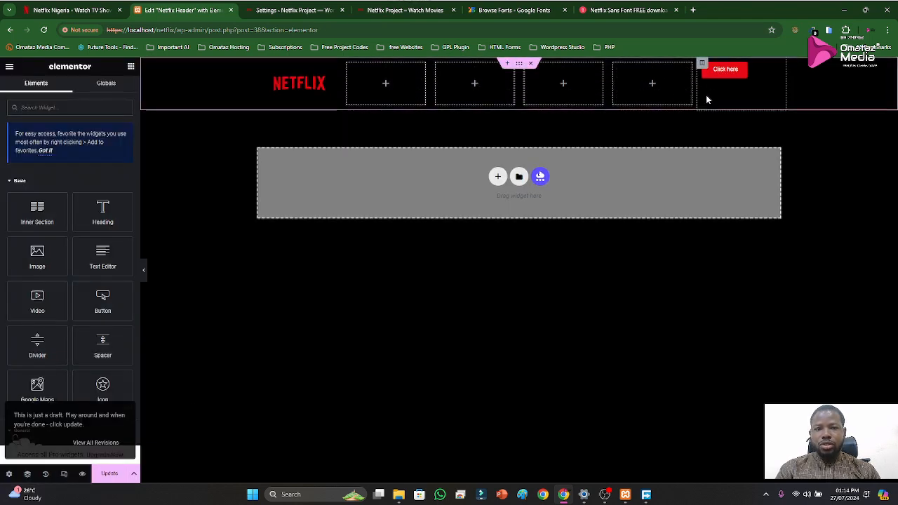
left_click(775, 71)
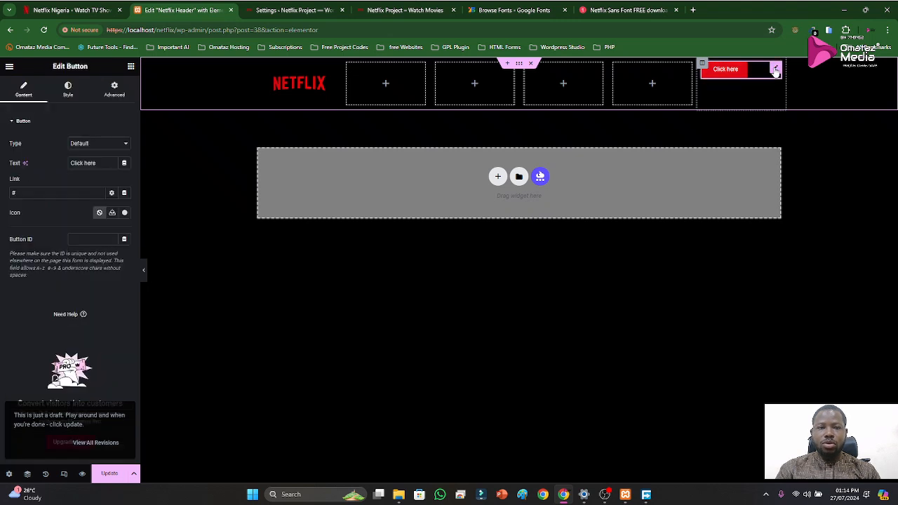
double_click(34, 196)
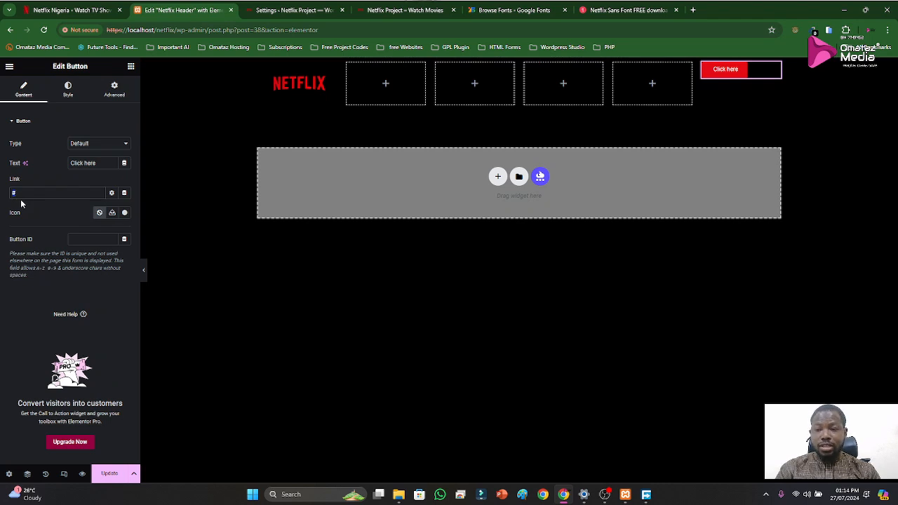
left_click(74, 240)
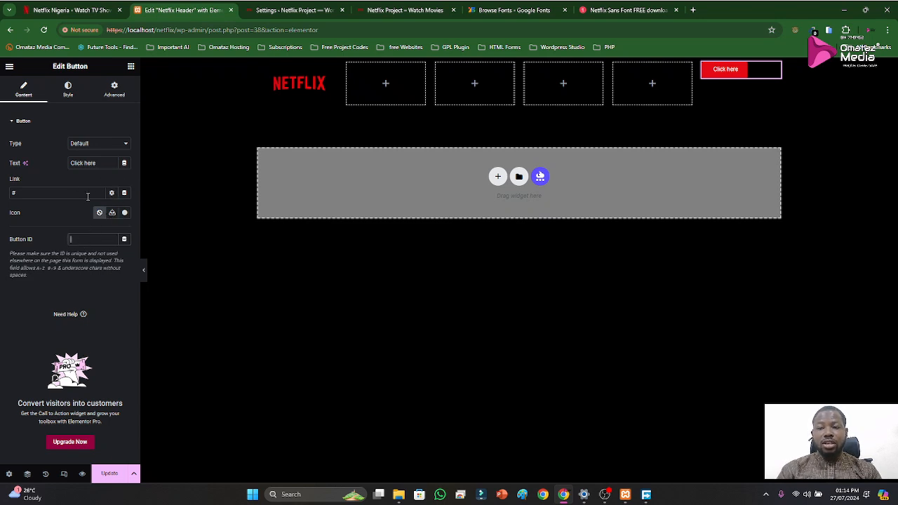
triple_click(107, 166)
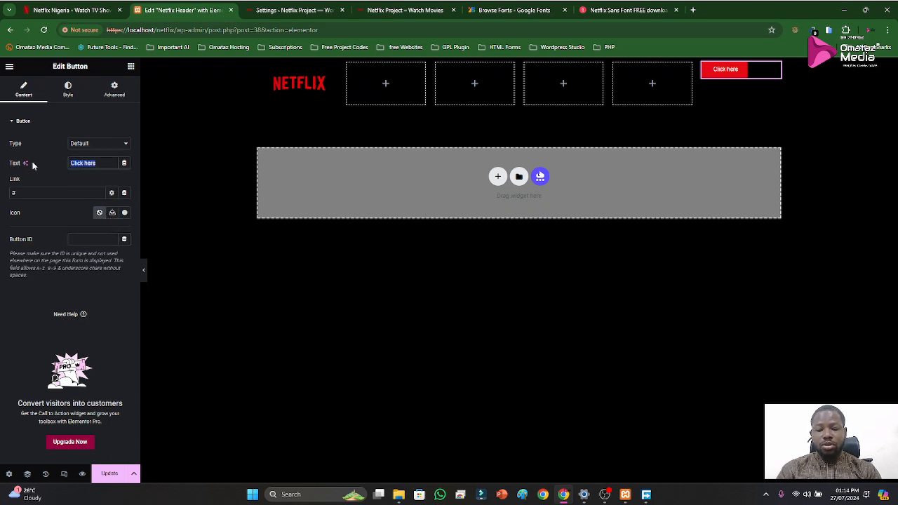
type("Singin")
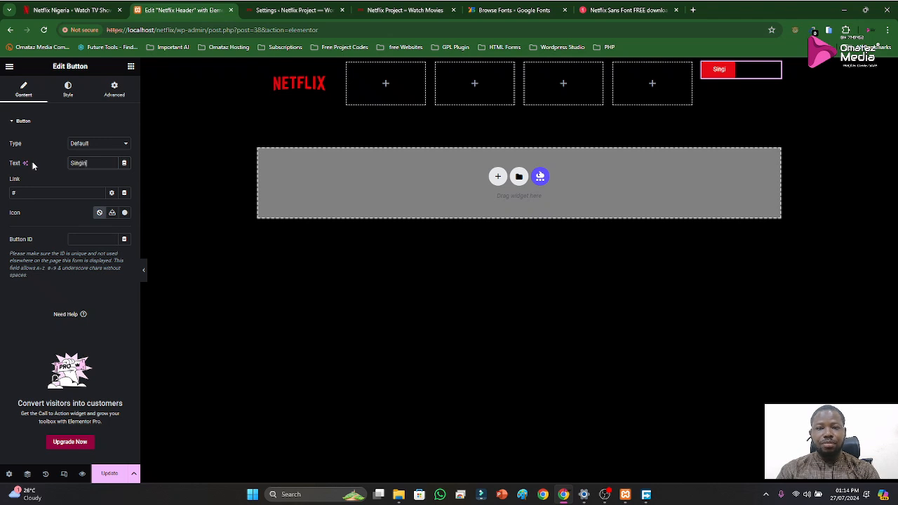
left_click(68, 8)
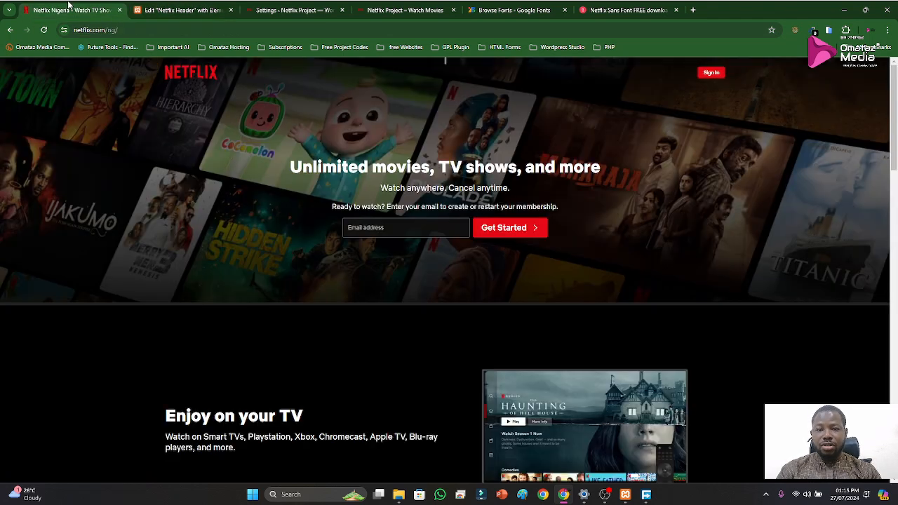
left_click(298, 11)
left_click(172, 11)
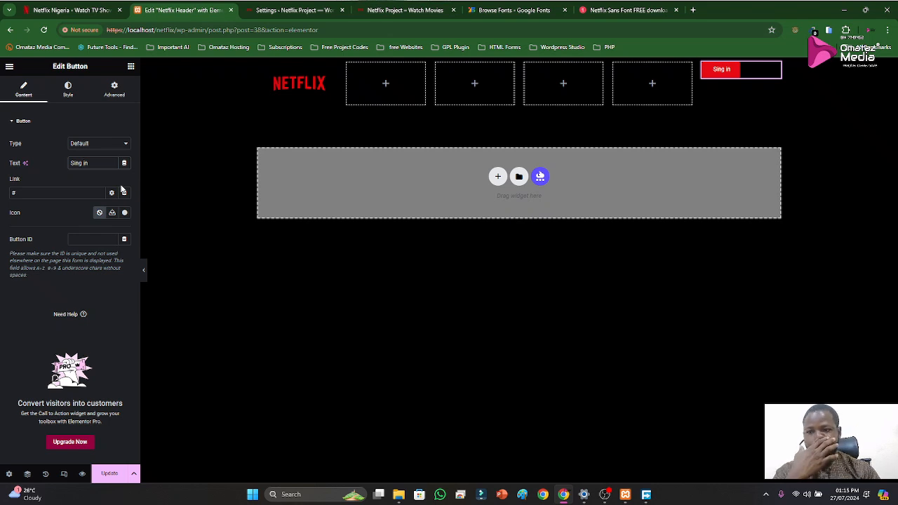
Try the stretched position for the header button, and set its position to centered within the column
left_click(66, 94)
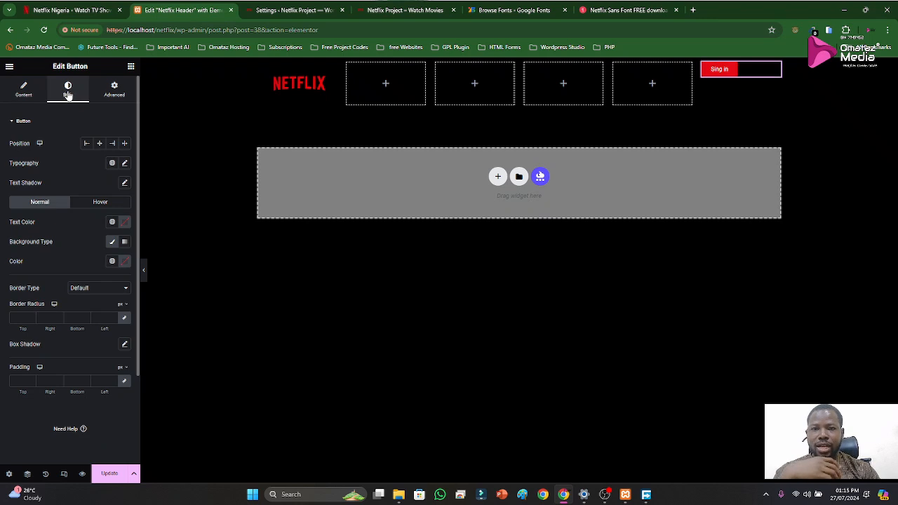
left_click(100, 144)
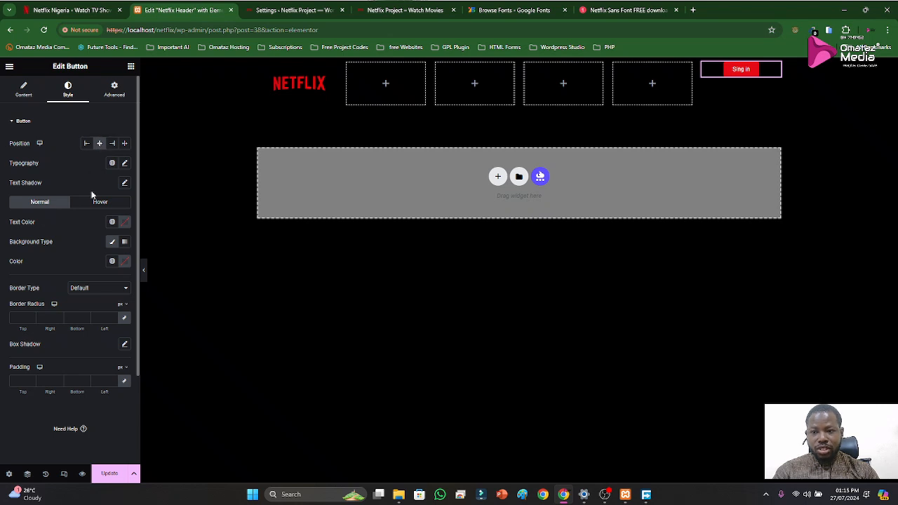
left_click(124, 144)
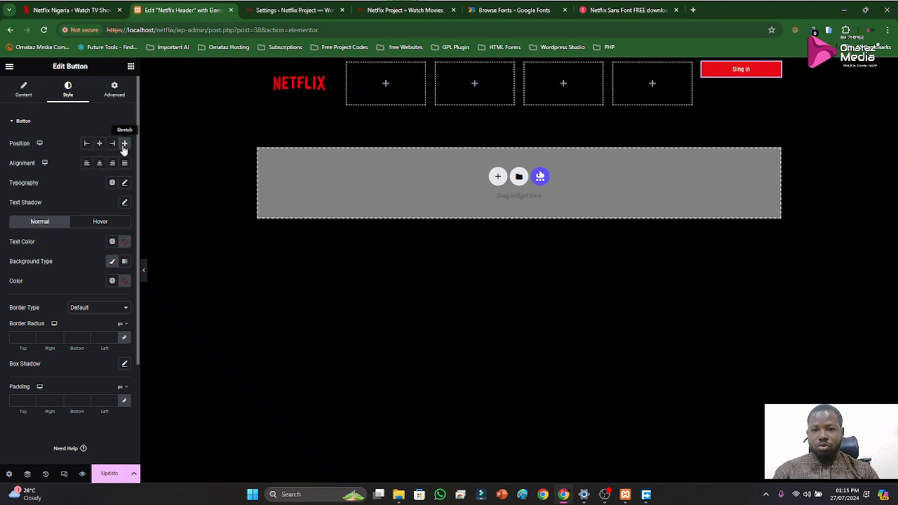
left_click(125, 144)
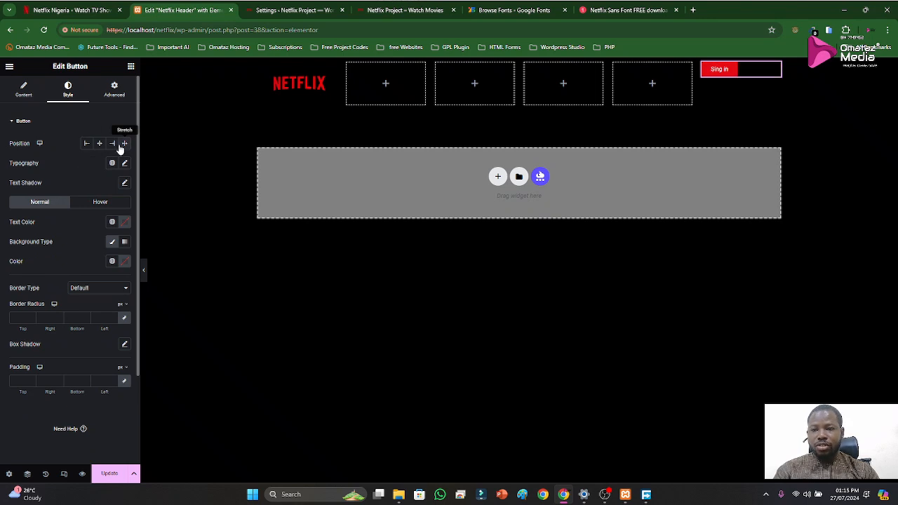
left_click(99, 143)
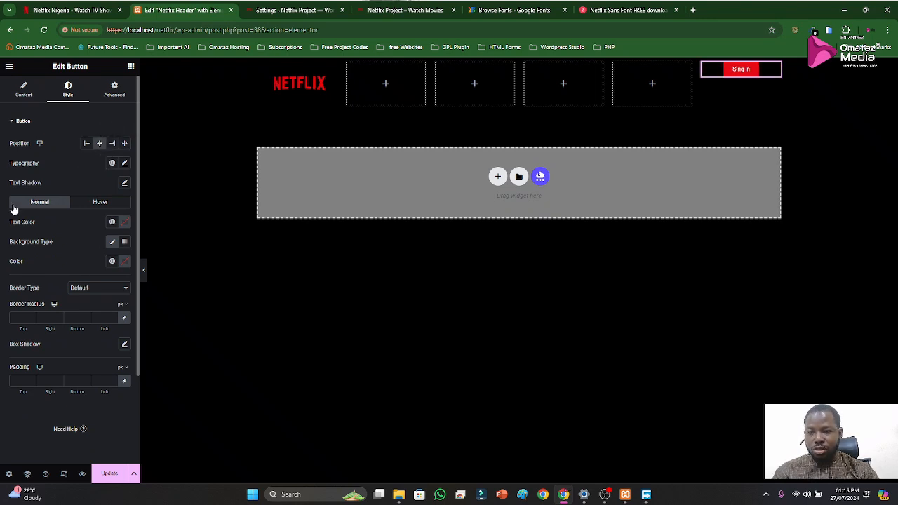
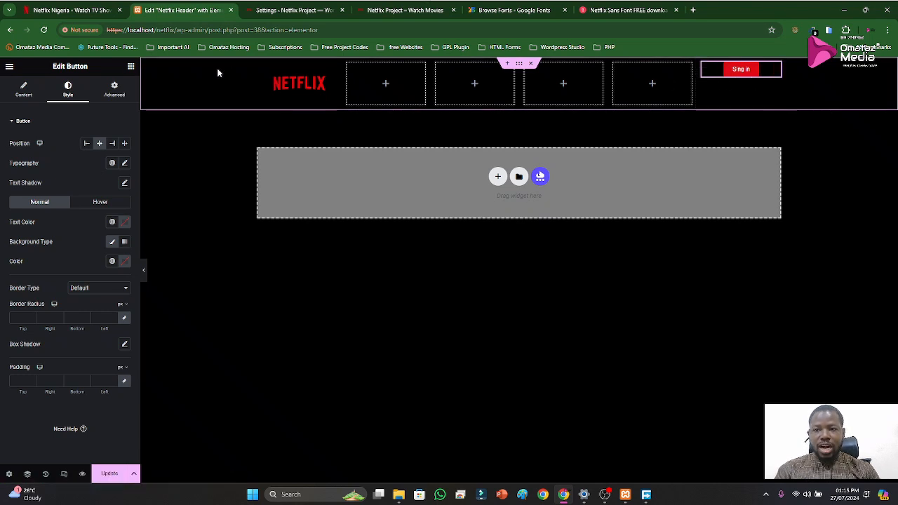
Look through the sign-in button's advanced layout and typography options, and dismiss the Global Fonts tip
left_click(115, 93)
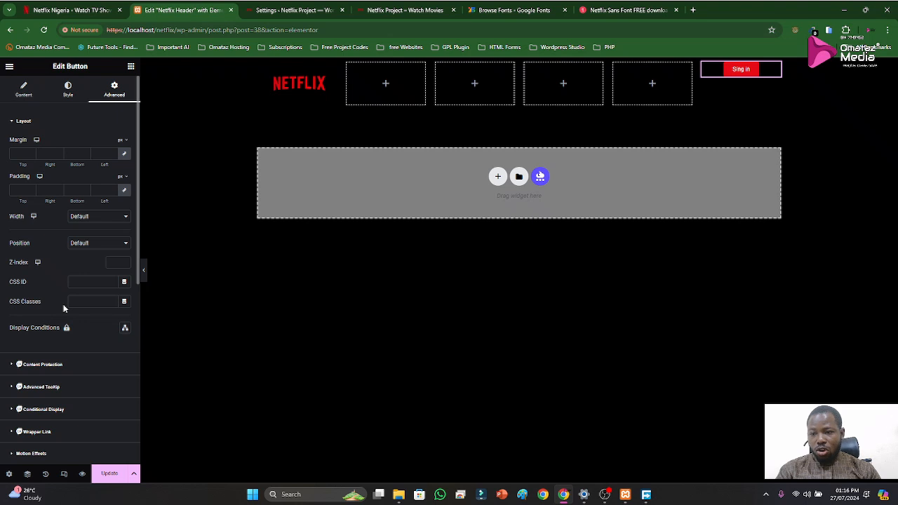
left_click(86, 244)
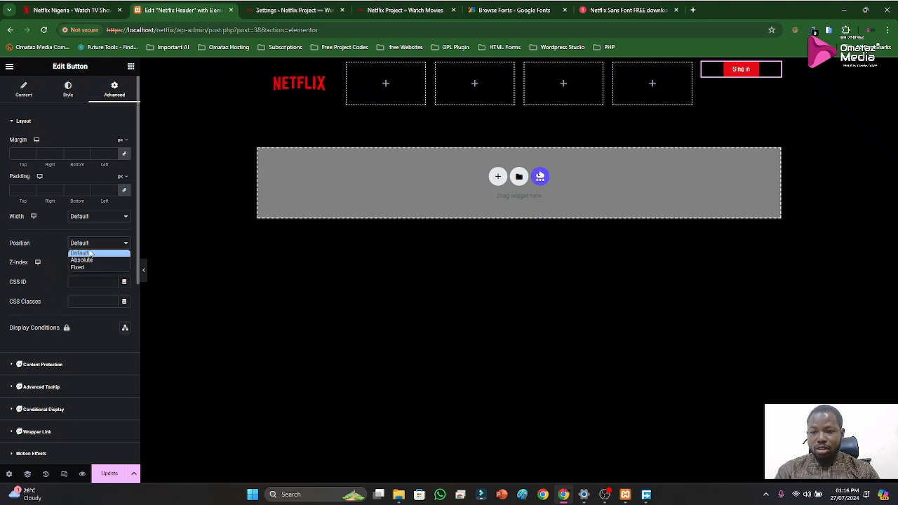
left_click(90, 248)
left_click(91, 248)
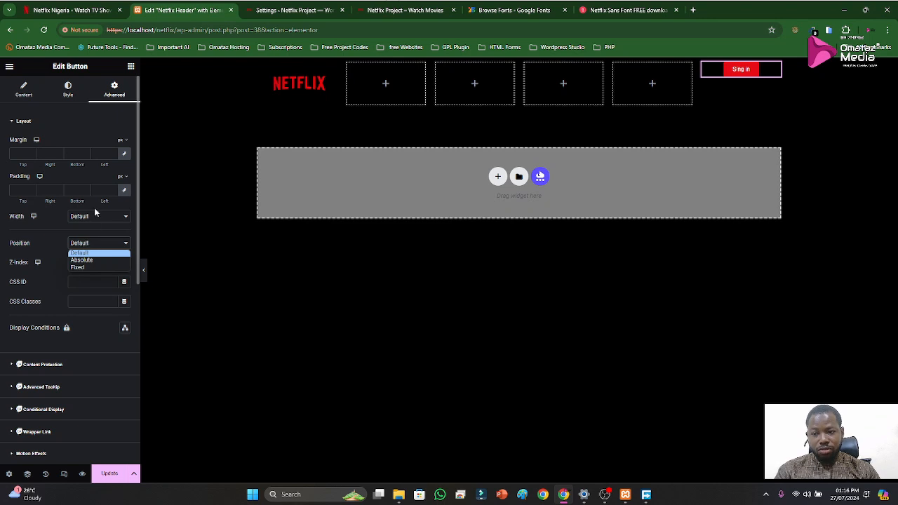
scroll(56, 382, "down", 2)
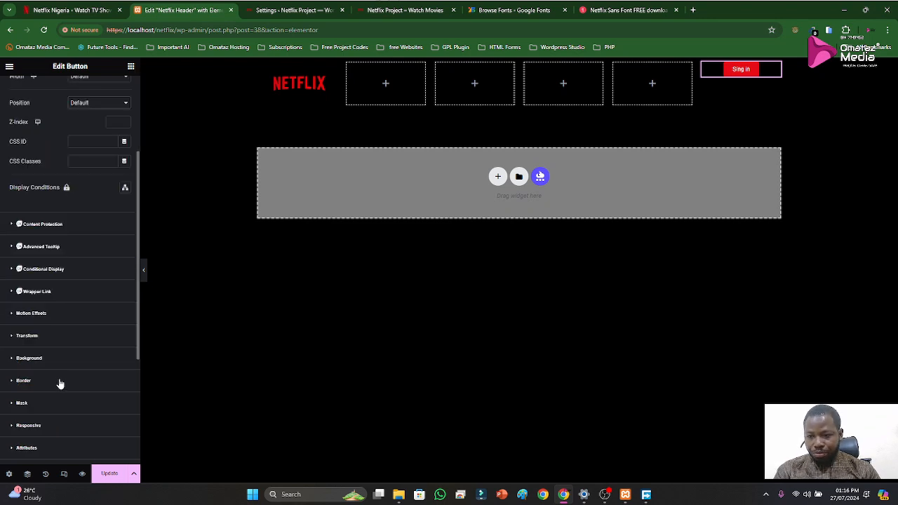
scroll(59, 384, "down", 1)
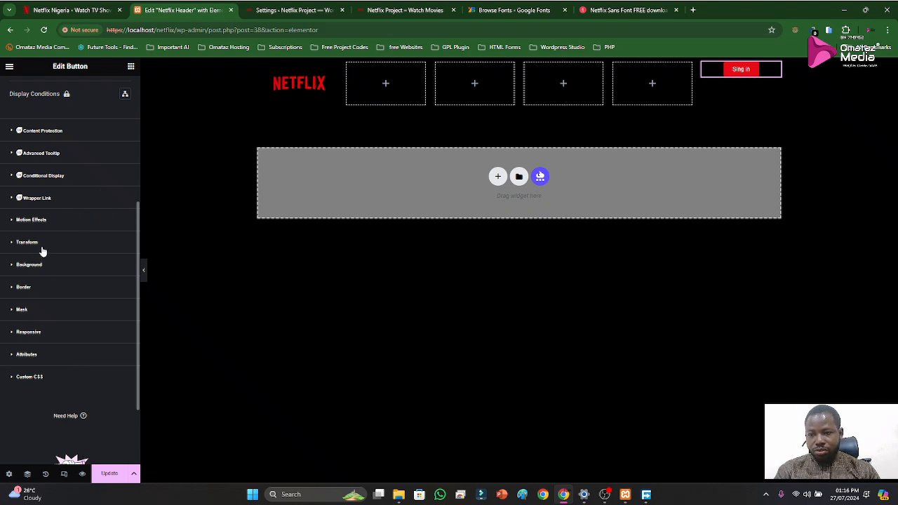
scroll(37, 247, "up", 3)
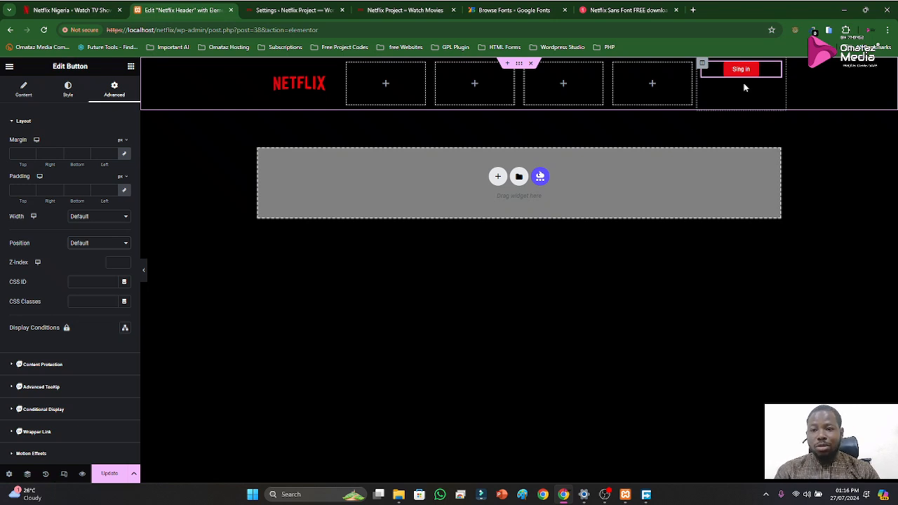
left_click(68, 98)
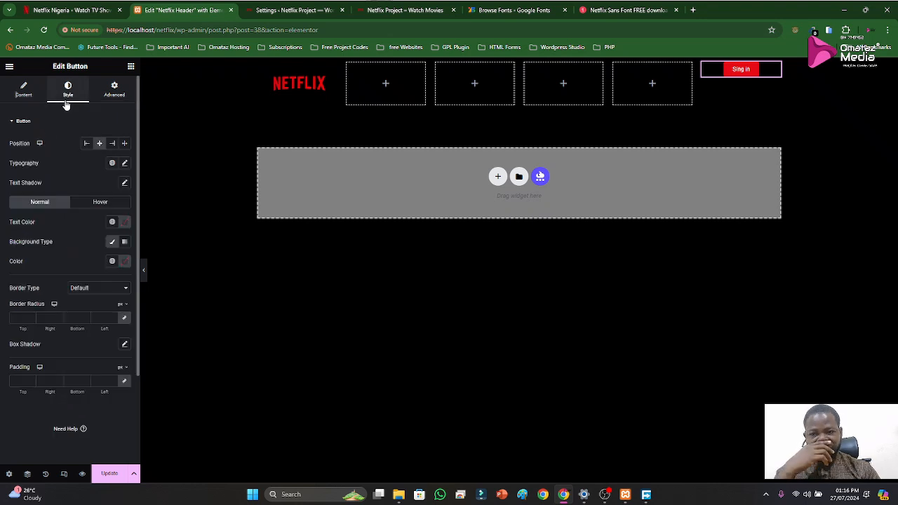
left_click(125, 165)
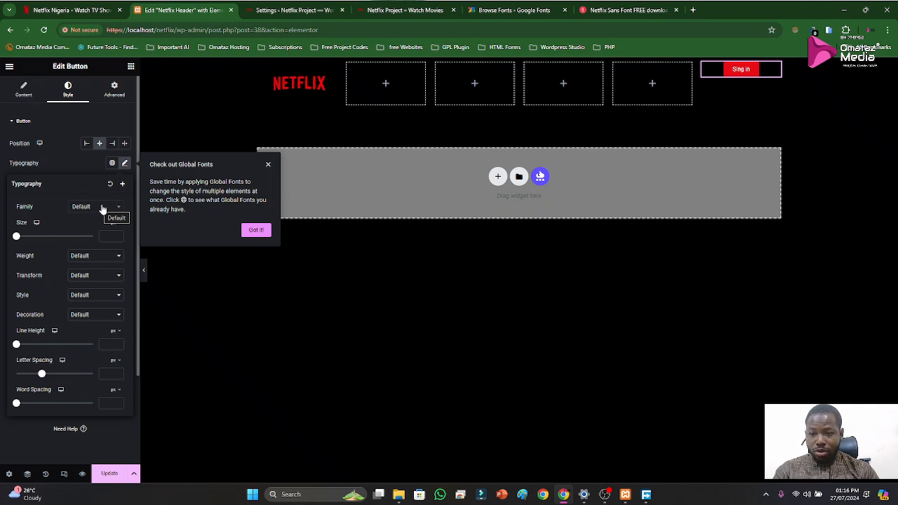
left_click(257, 231)
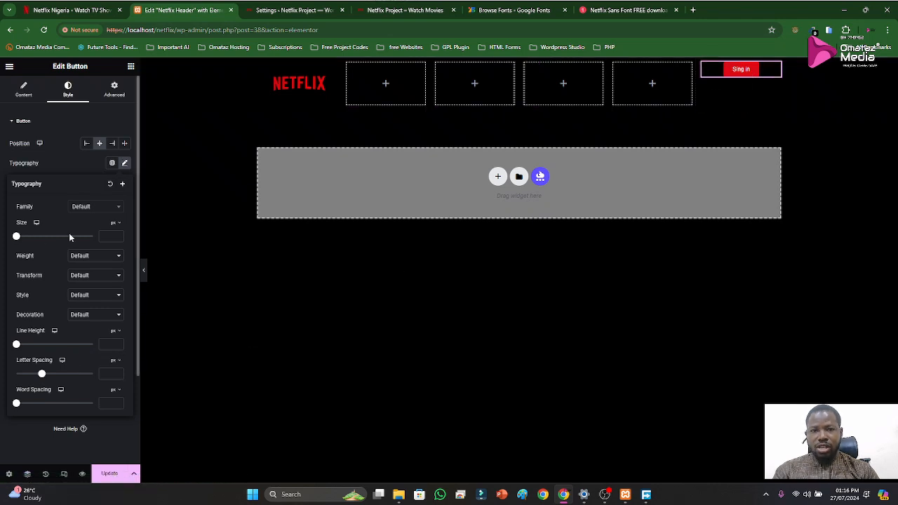
Set the vertical alignment of the column holding the sign-in button to Middle
left_click(704, 66)
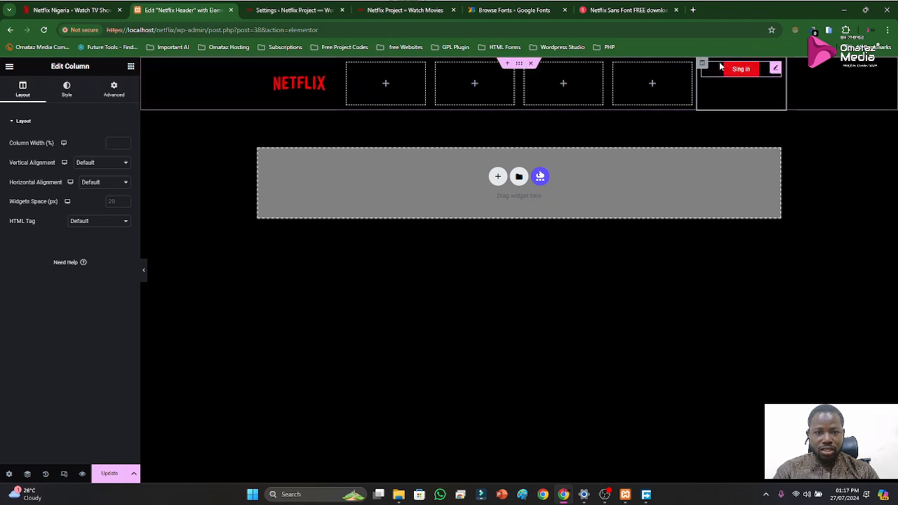
left_click(122, 165)
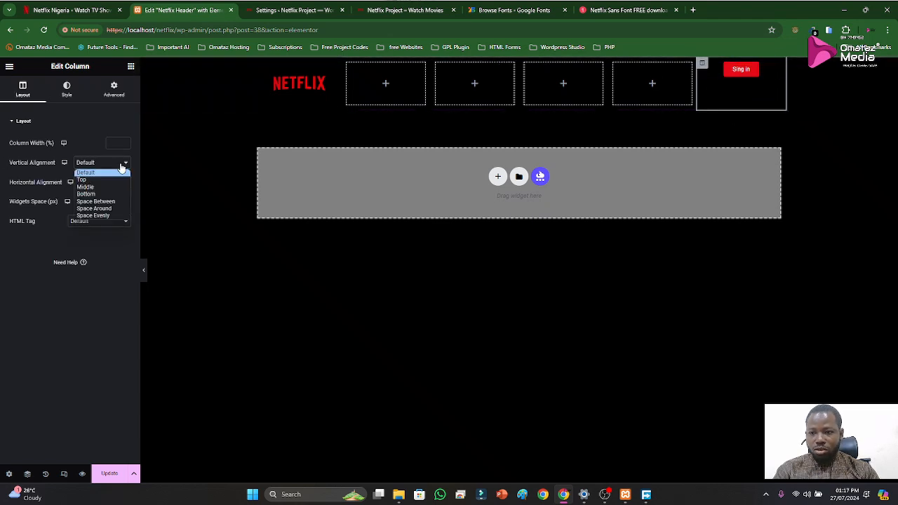
left_click(21, 173)
left_click(110, 166)
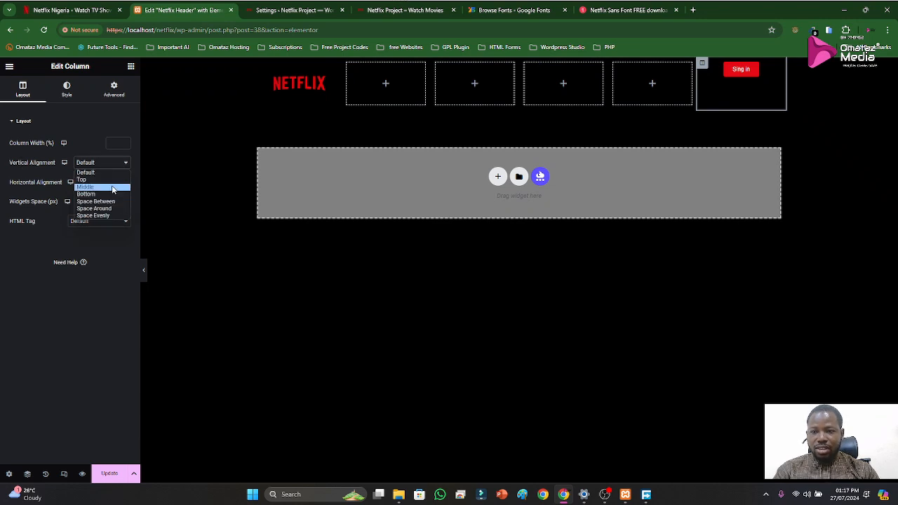
left_click(111, 187)
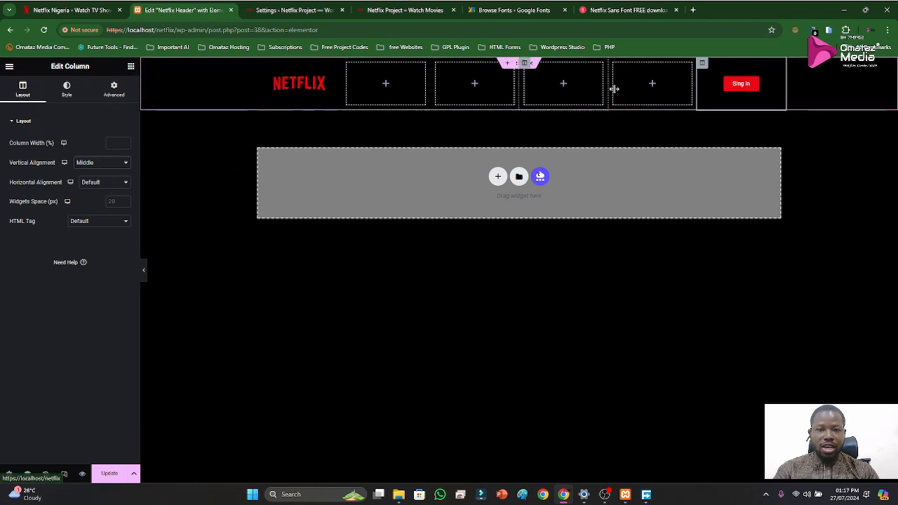
Set the Netflix logo column's vertical alignment to Middle and update the header template
left_click(257, 63)
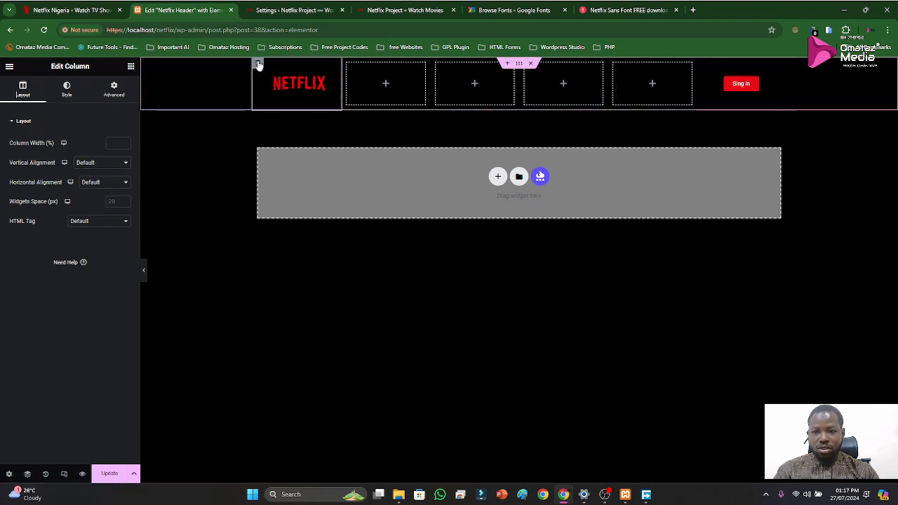
left_click(84, 162)
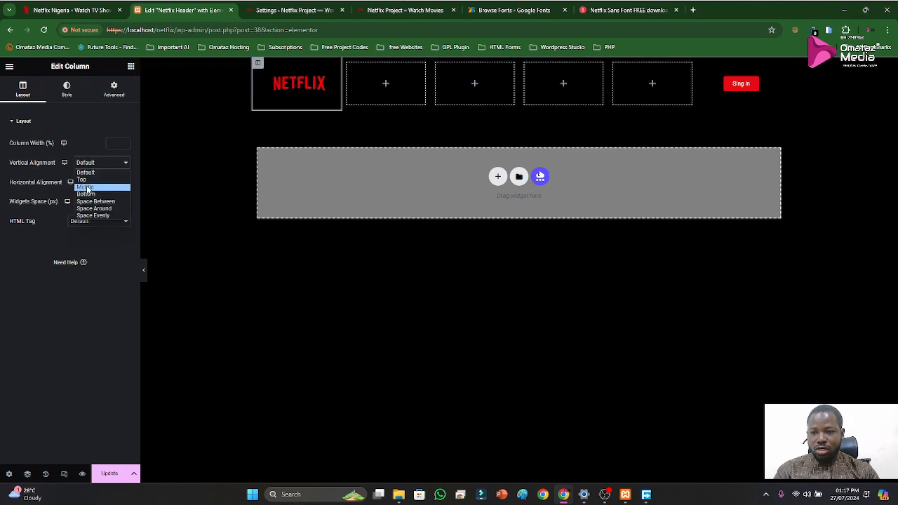
left_click(87, 189)
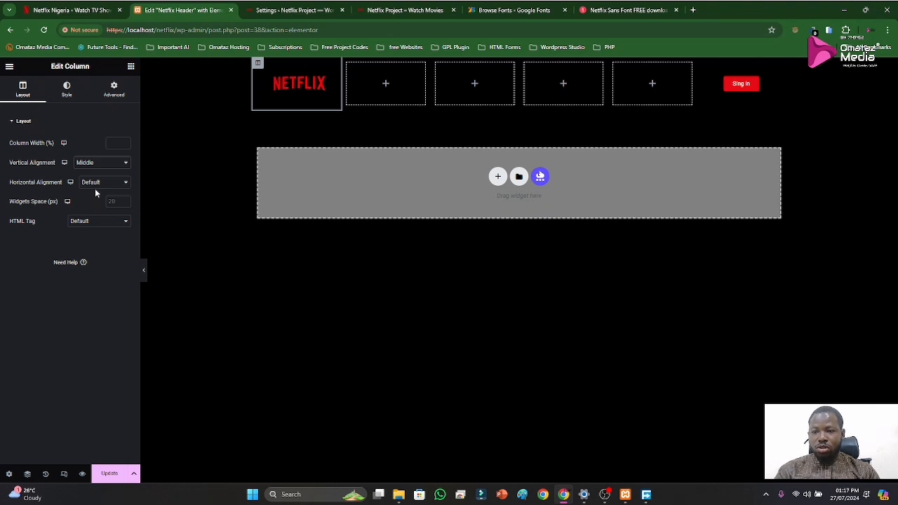
left_click(110, 474)
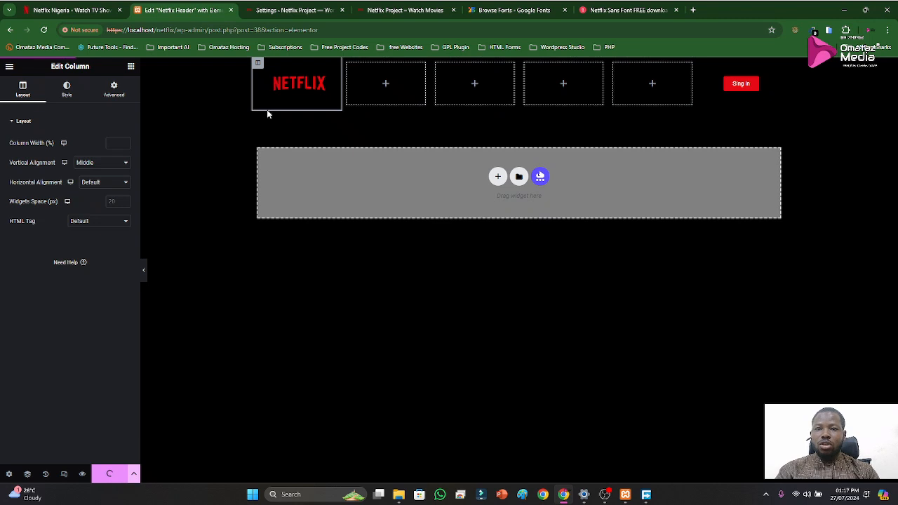
Reload the local Netflix Project homepage to check the updated header
left_click(412, 8)
right_click(411, 7)
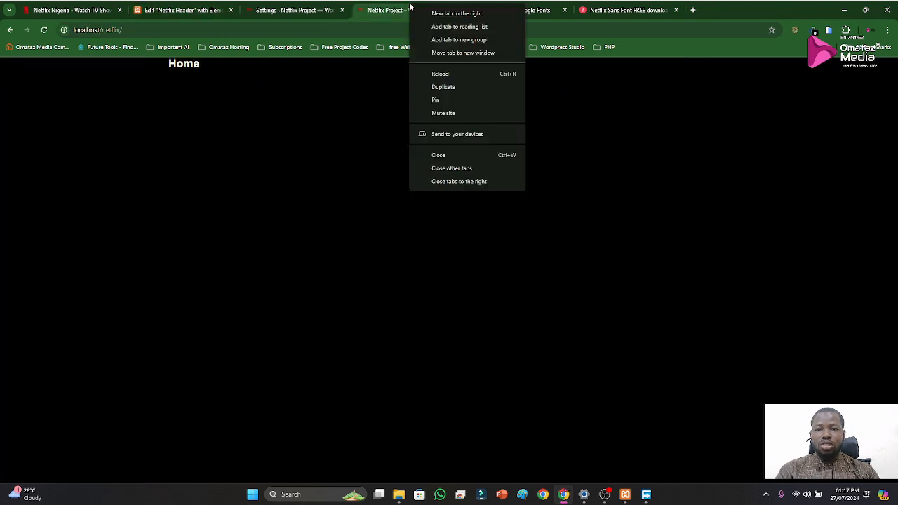
left_click(451, 75)
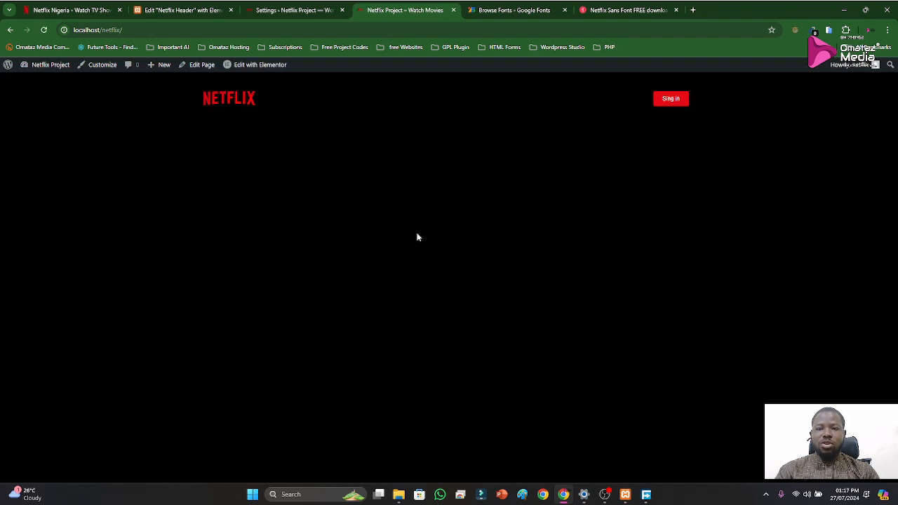
Return to the Netflix Header editor and exit it to the WordPress dashboard
left_click(275, 7)
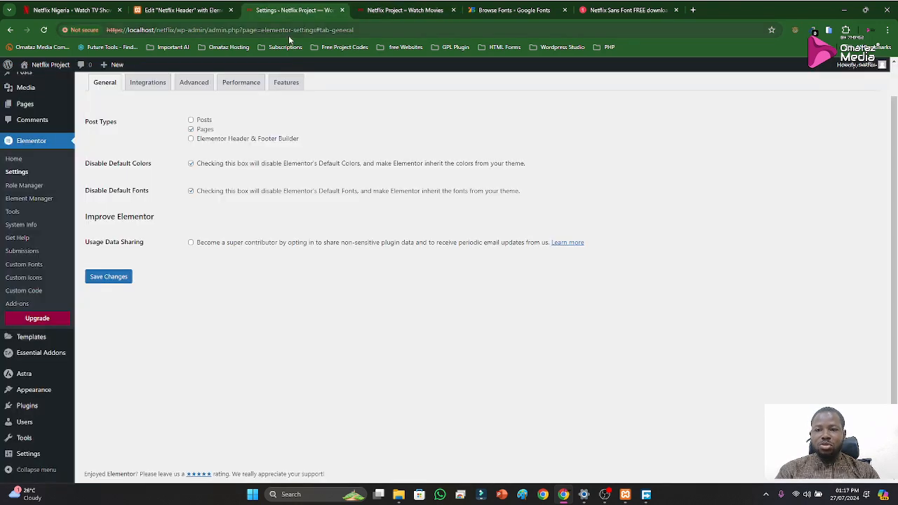
left_click(184, 10)
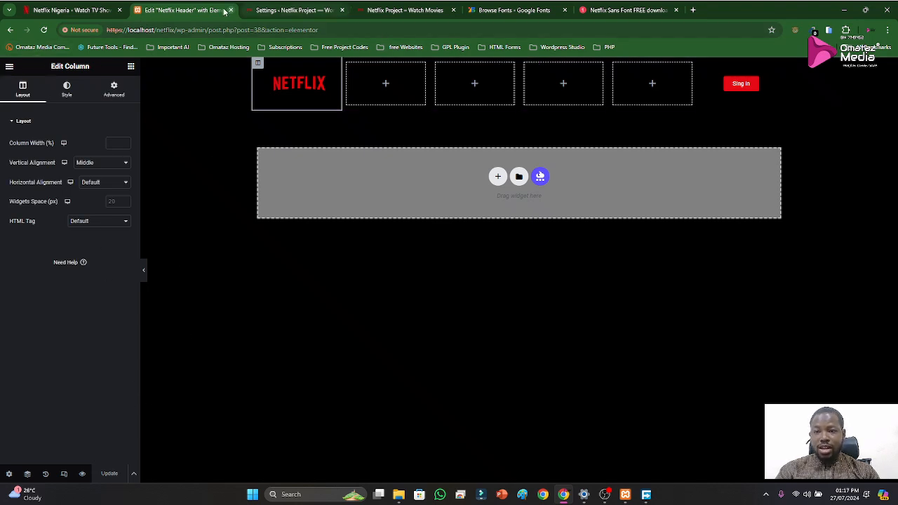
left_click(10, 67)
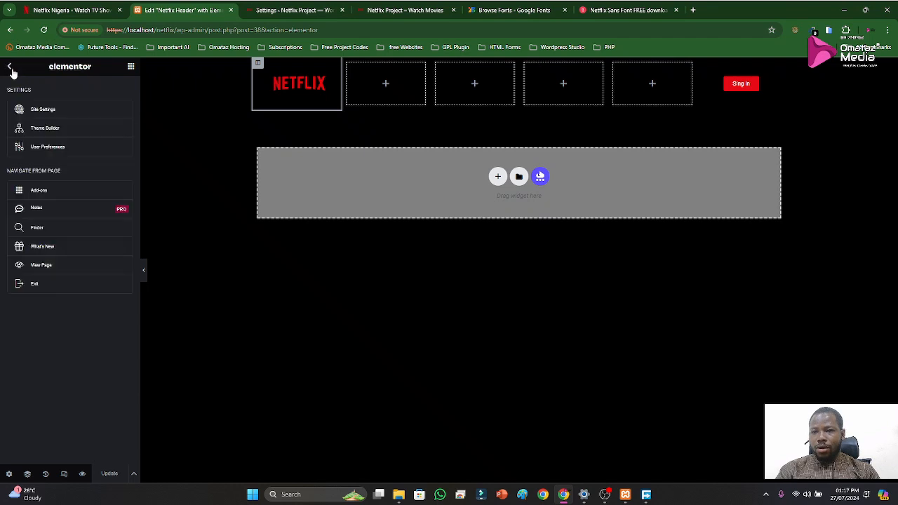
left_click(32, 285)
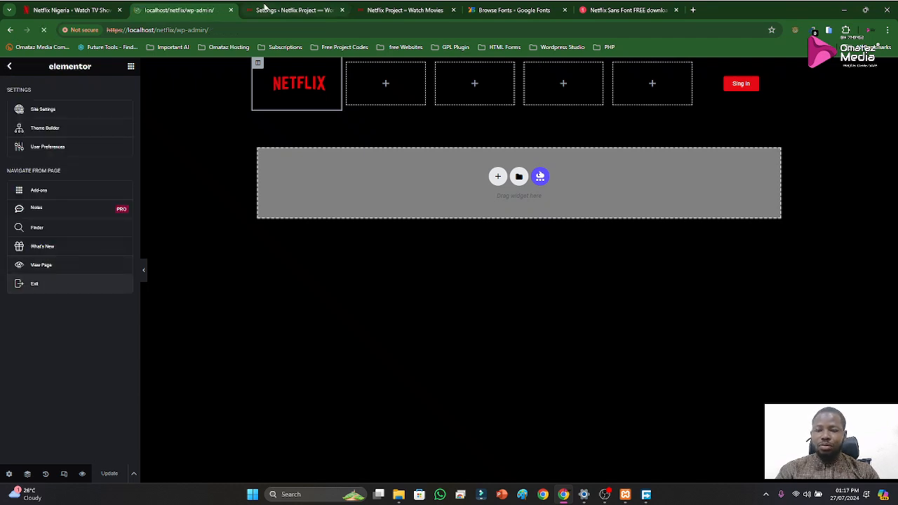
Go to the Elementor Header & Footer Builder templates and open the Netflix Footer template in the Elementor editor
mouse_move(34, 230)
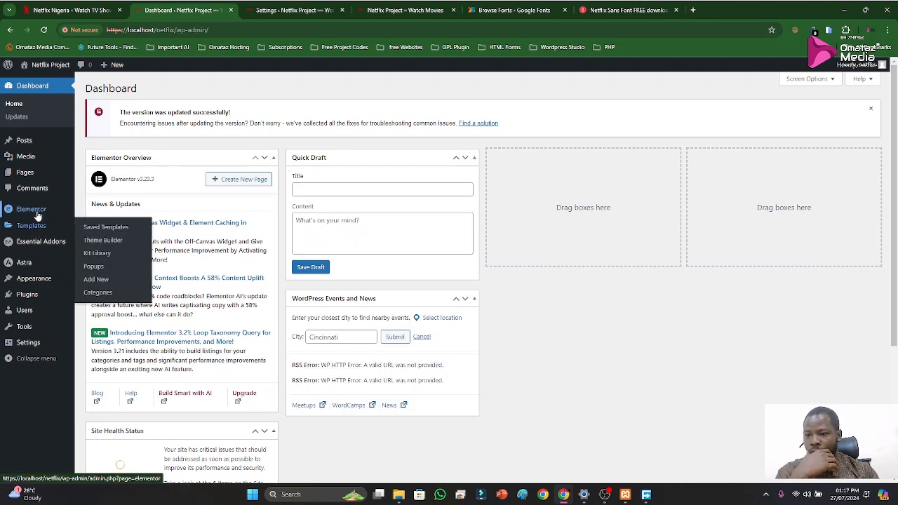
mouse_move(39, 214)
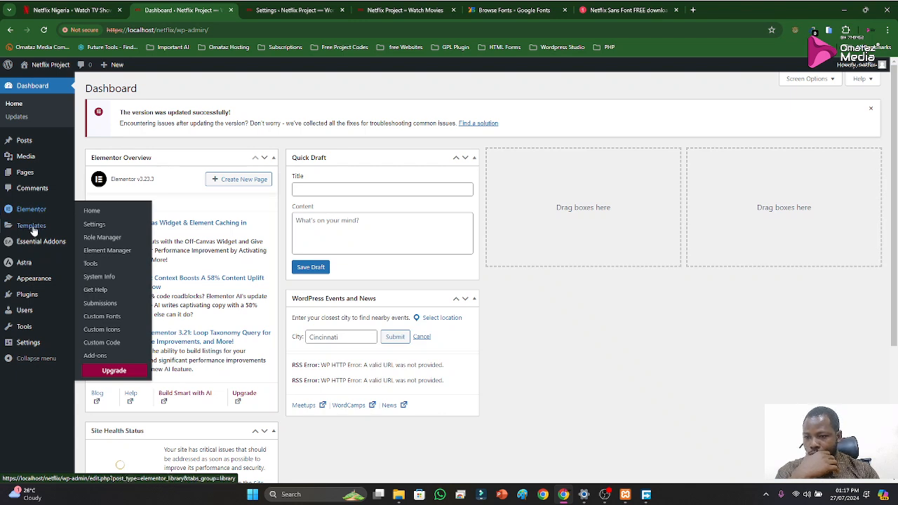
mouse_move(34, 285)
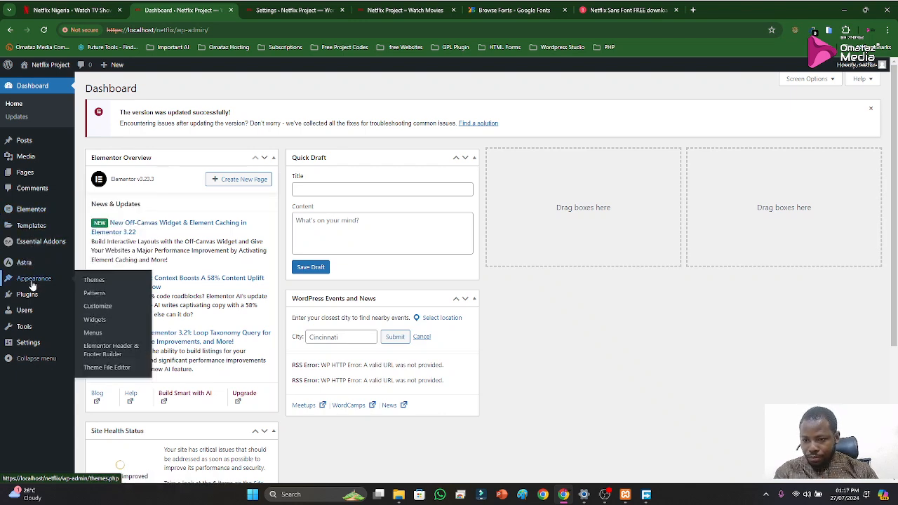
left_click(104, 354)
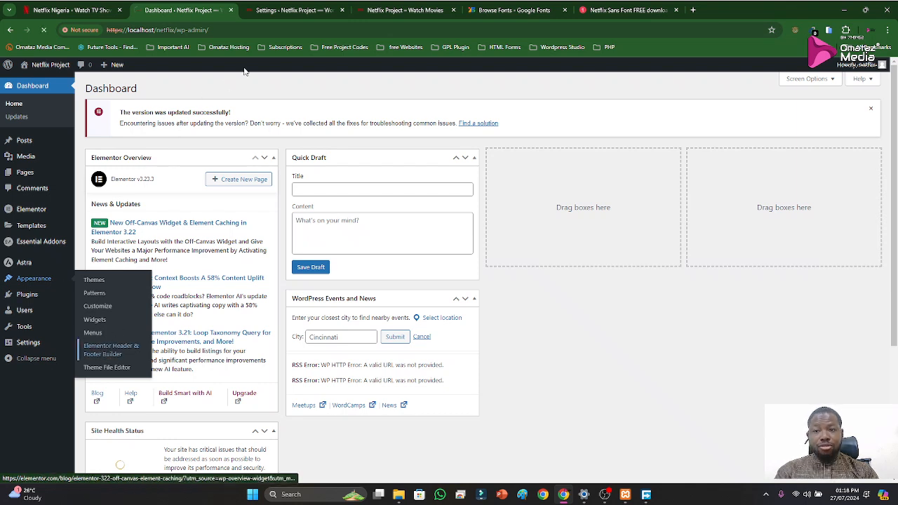
left_click(293, 8)
left_click(184, 9)
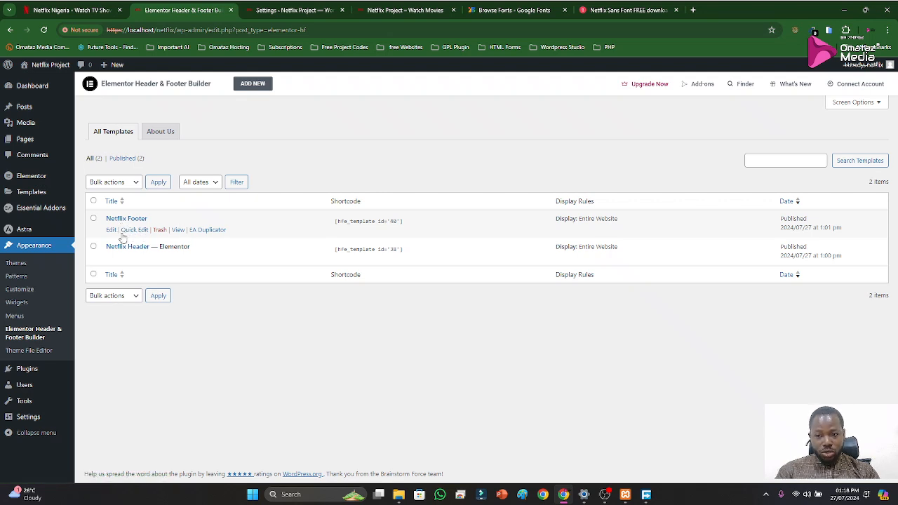
left_click(111, 231)
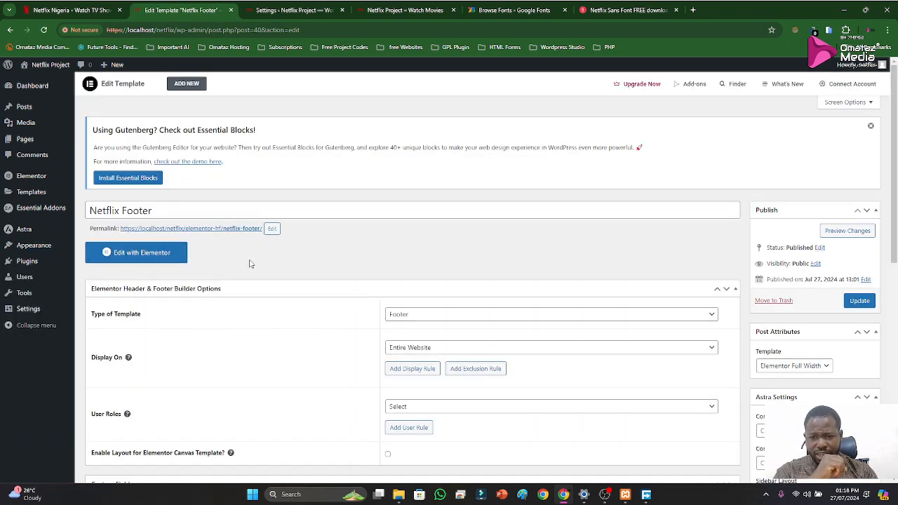
left_click(138, 255)
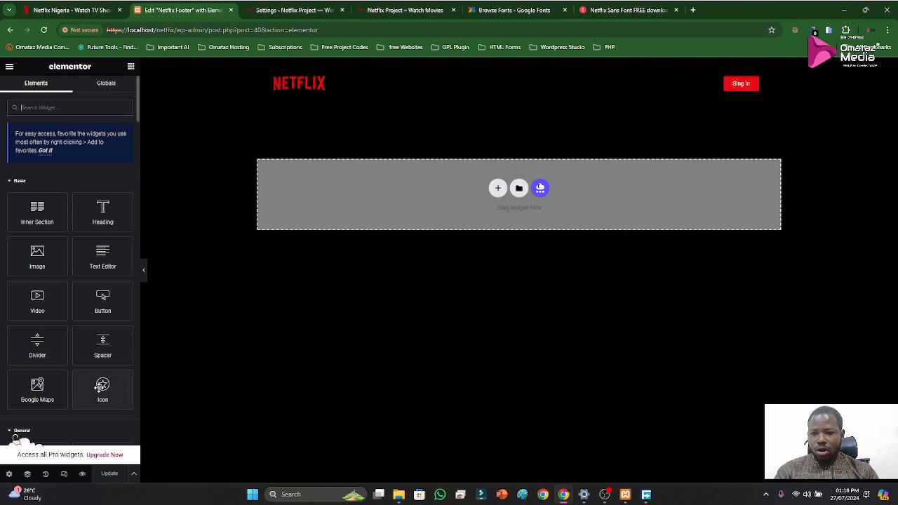
Examine the footer layout on the official Netflix homepage
left_click(79, 12)
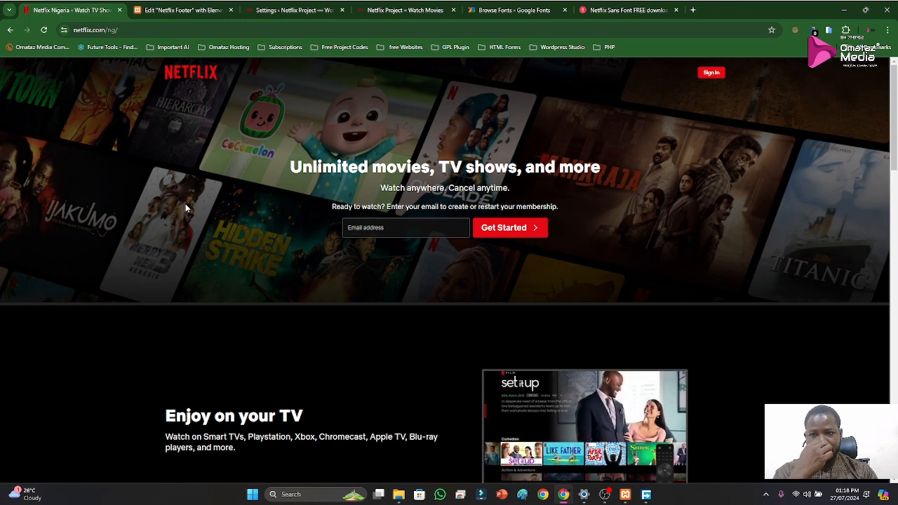
scroll(322, 269, "down", 3)
scroll(359, 286, "down", 12)
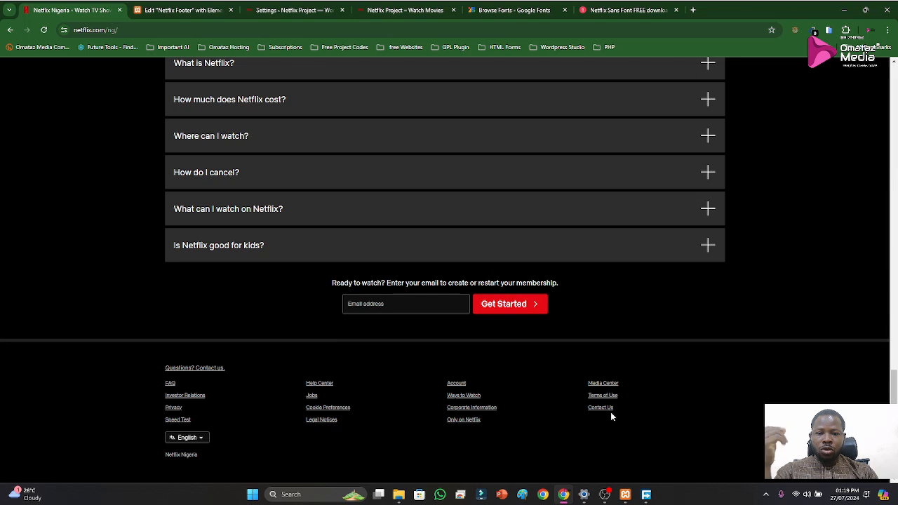
Return to the Netflix Footer editor and look through the template library's Blocks, Pages and My Templates, then close it
left_click(182, 10)
left_click(495, 189)
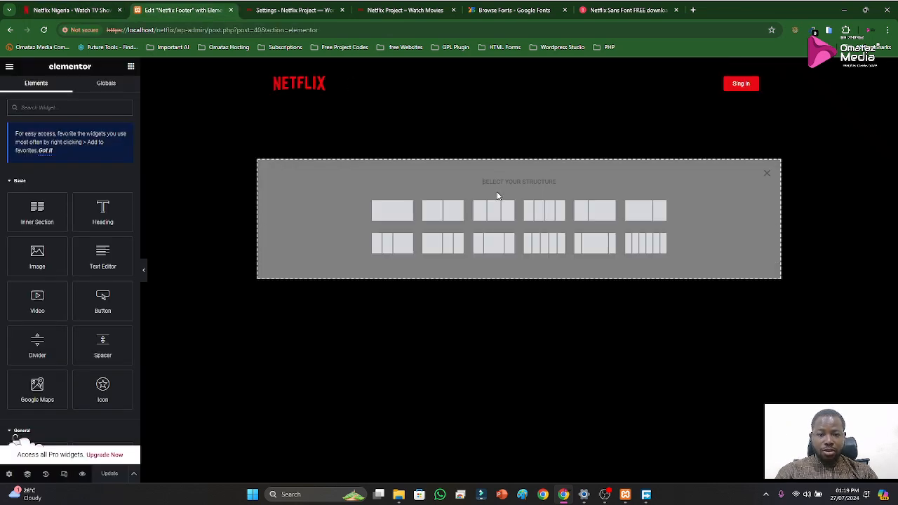
left_click(768, 174)
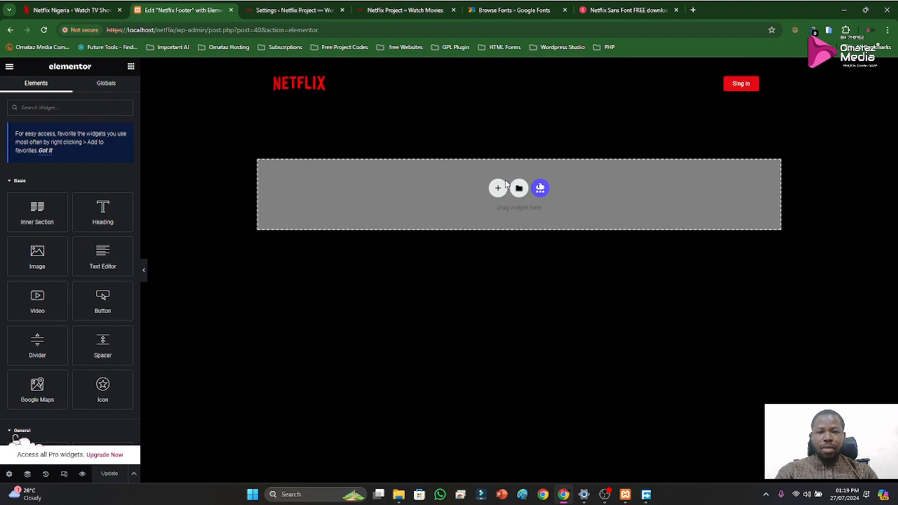
left_click(519, 189)
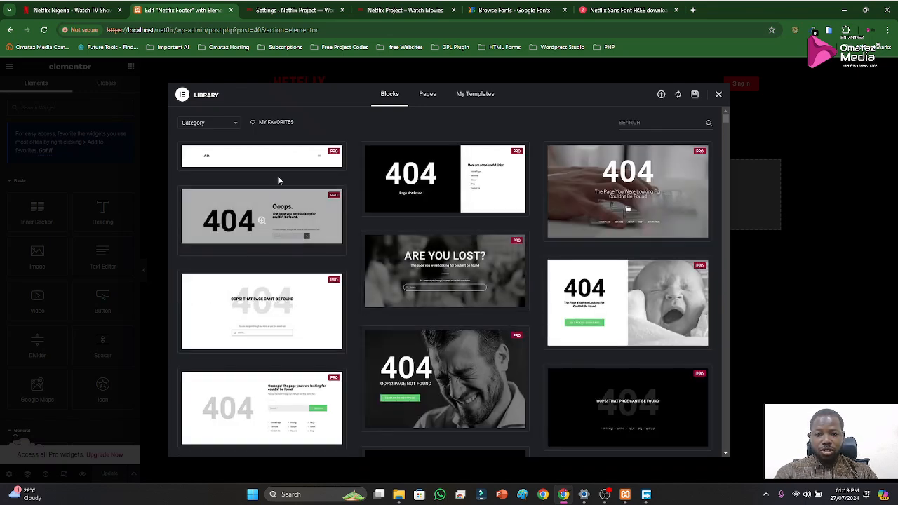
scroll(370, 311, "down", 2)
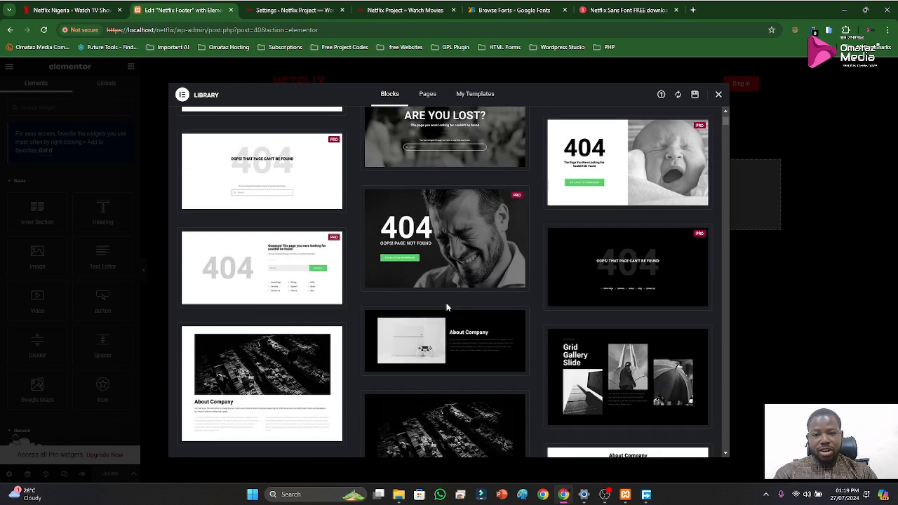
left_click(421, 95)
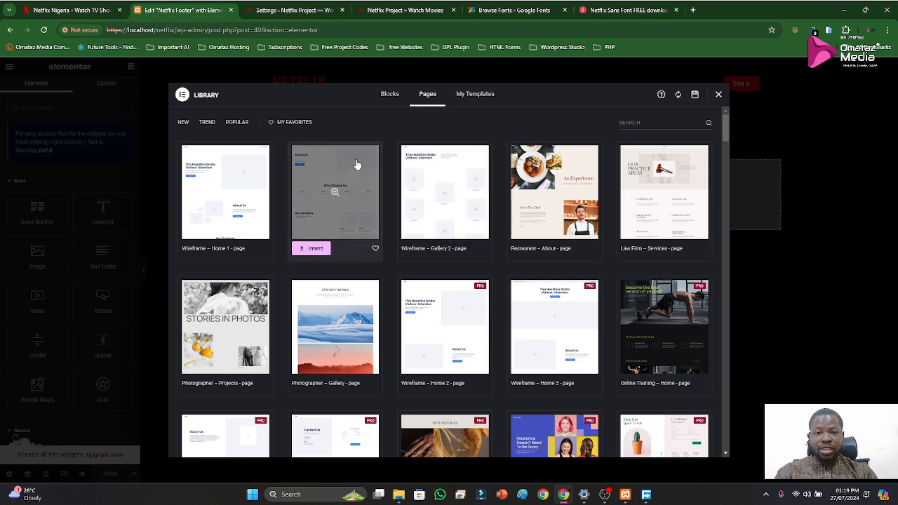
left_click(477, 100)
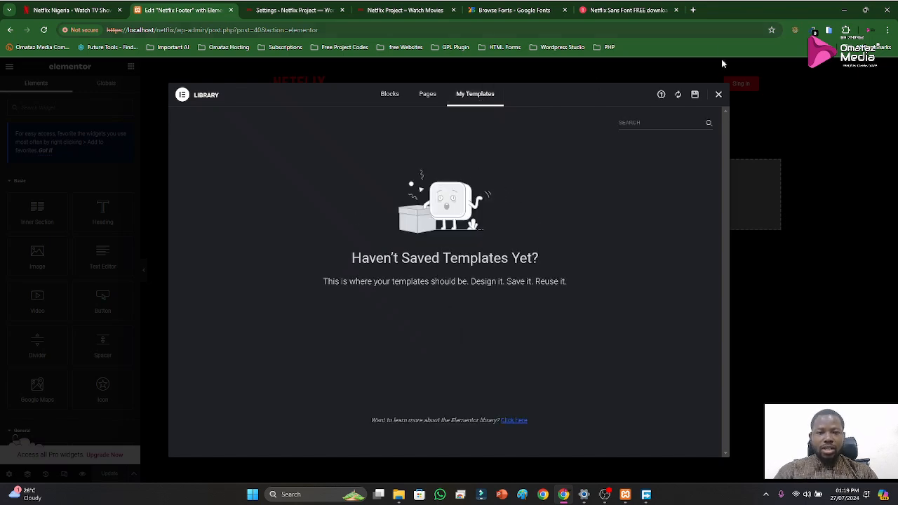
left_click(719, 94)
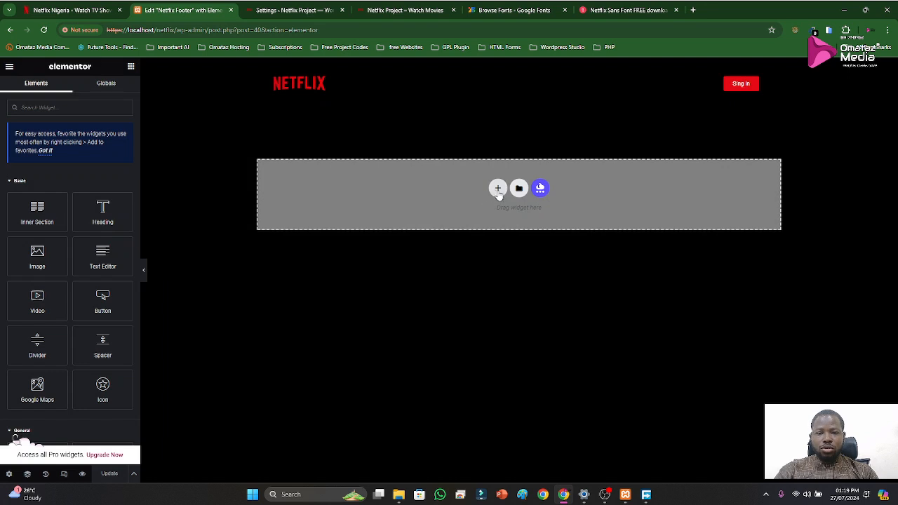
Add a section with six equal columns to the footer, checking the column layout against the official Netflix footer
left_click(498, 189)
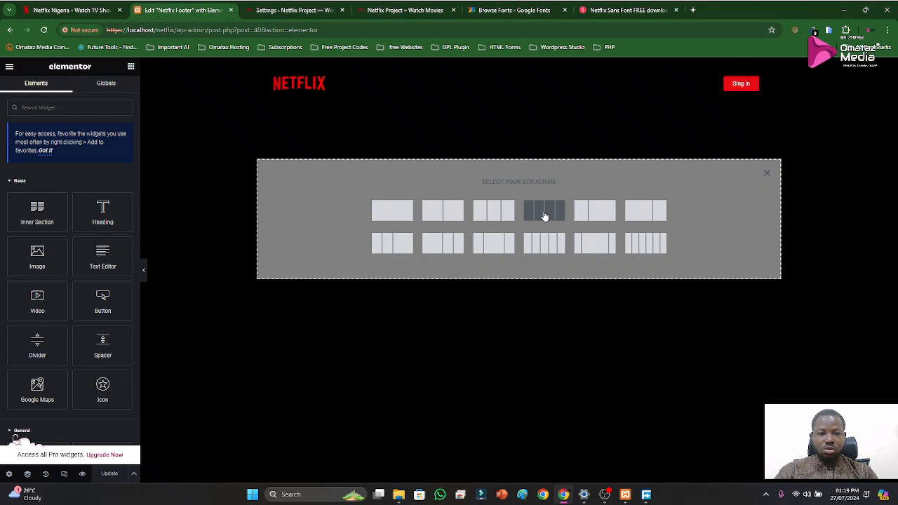
left_click(298, 11)
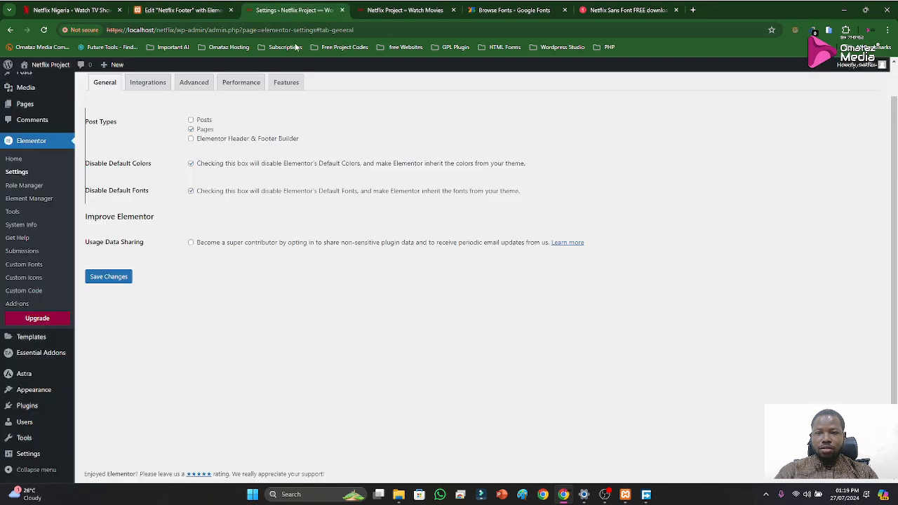
left_click(186, 10)
left_click(77, 16)
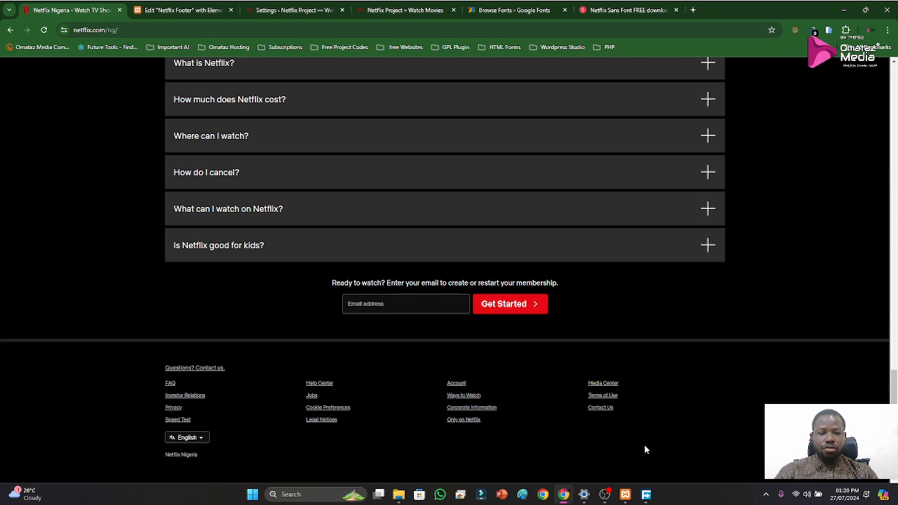
left_click(209, 10)
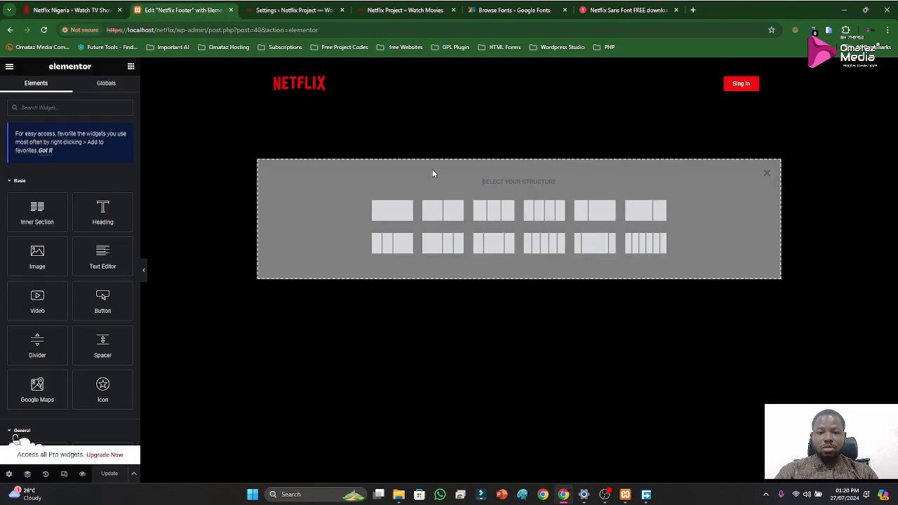
left_click(643, 244)
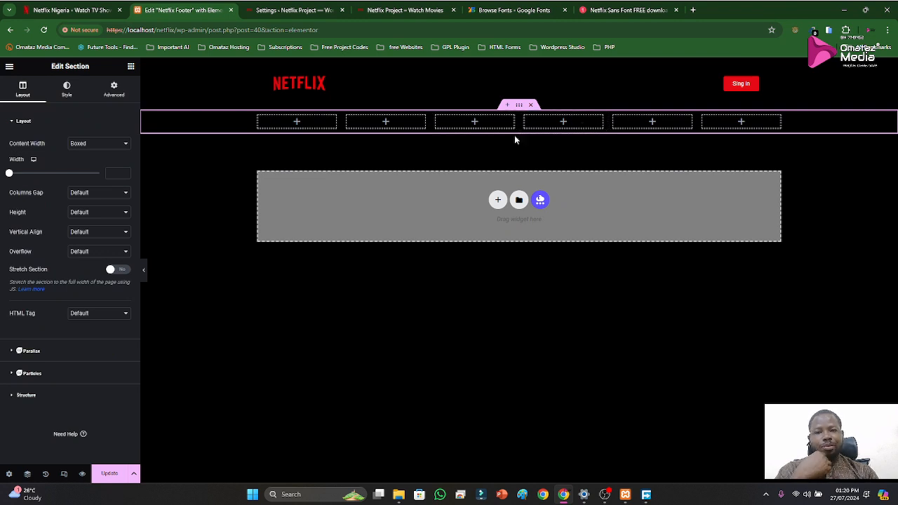
Find the Icon List widget by searching for "list" and place it in the first column of the footer section
left_click(298, 125)
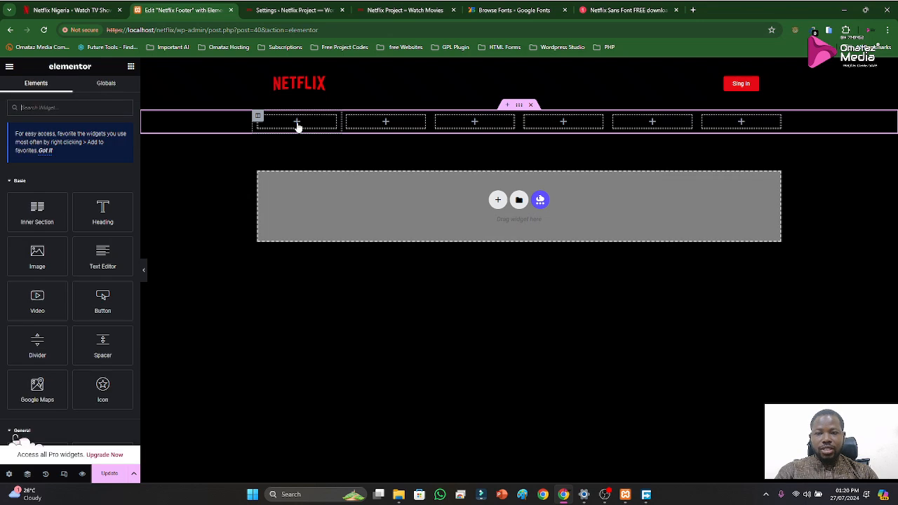
left_click(98, 11)
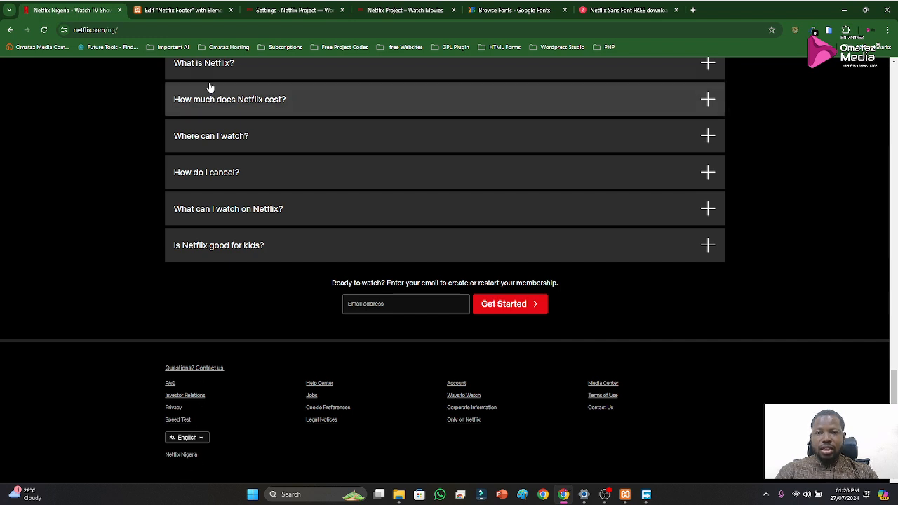
left_click(165, 10)
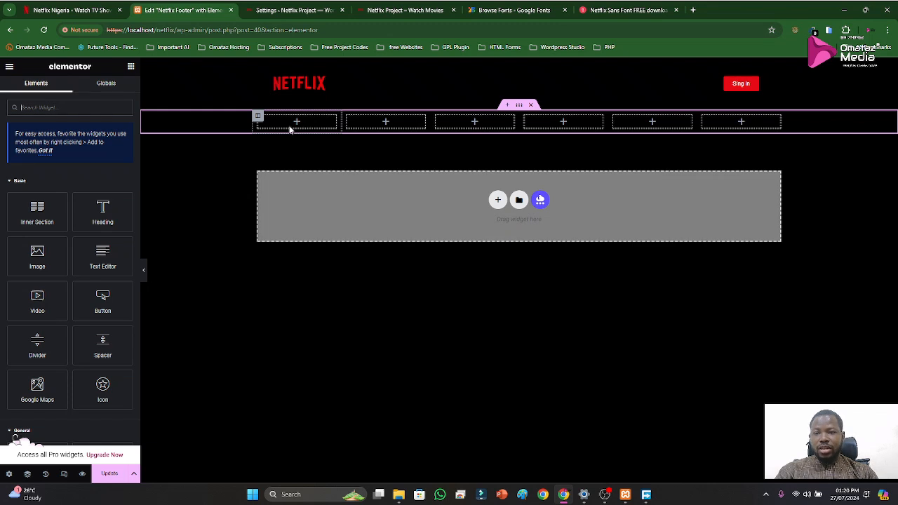
left_click(65, 109)
type("outl")
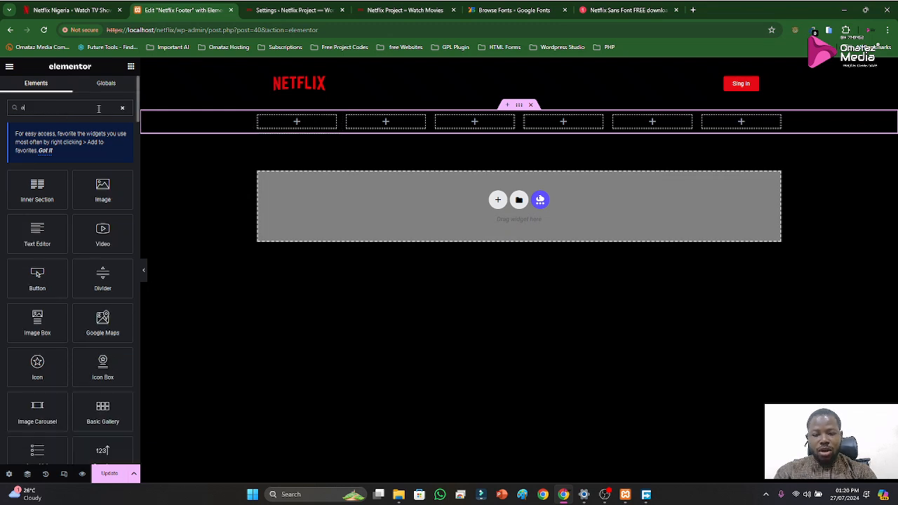
key("BackSpace")
key("BackSpace")
key("BackSpace")
key("BackSpace")
type("list")
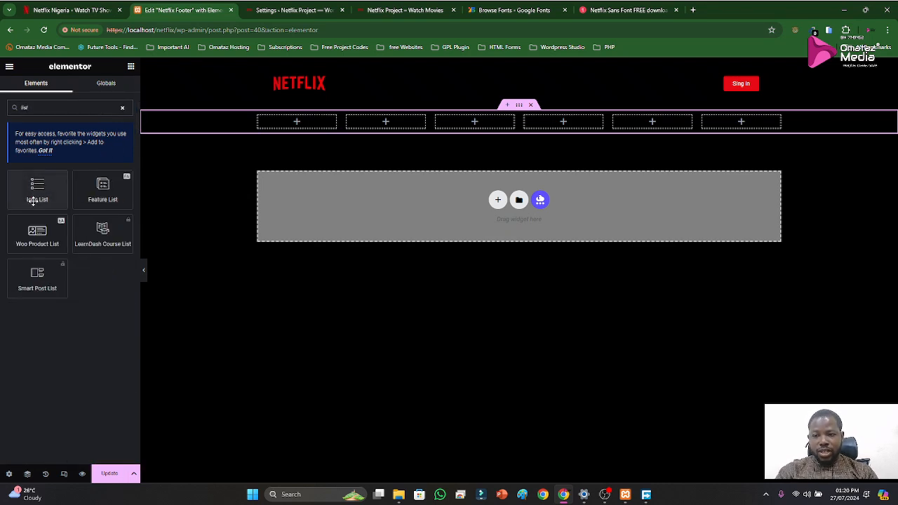
left_click_drag(35, 194, 295, 147)
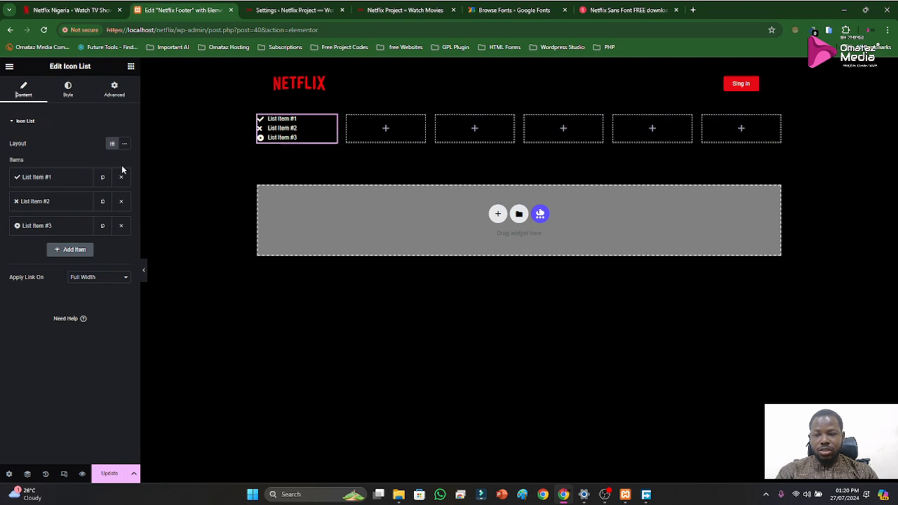
Remove the icons from all three items of the icon list in the first footer column
left_click(66, 177)
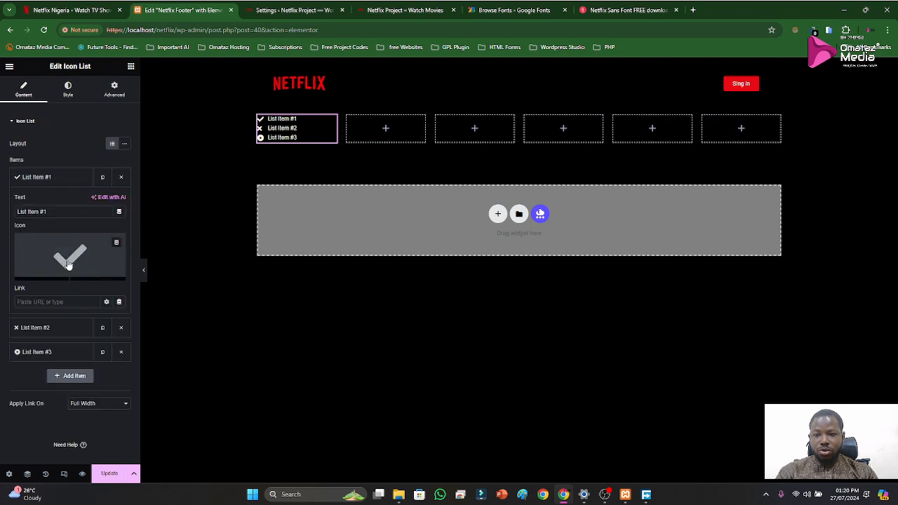
left_click(116, 242)
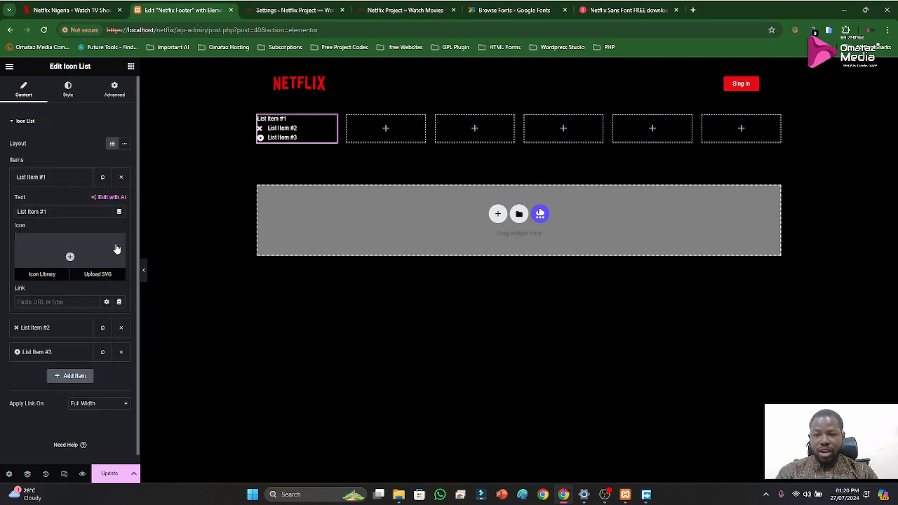
left_click(28, 177)
left_click(63, 202)
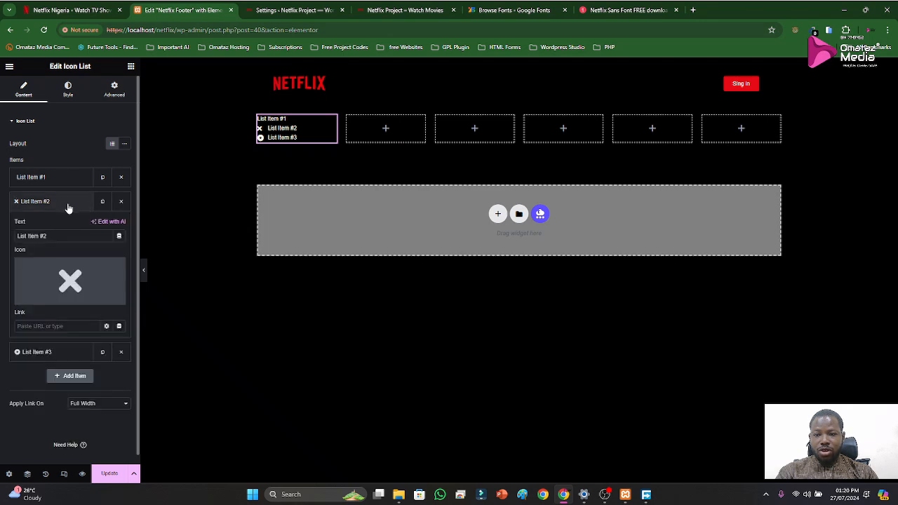
left_click(119, 238)
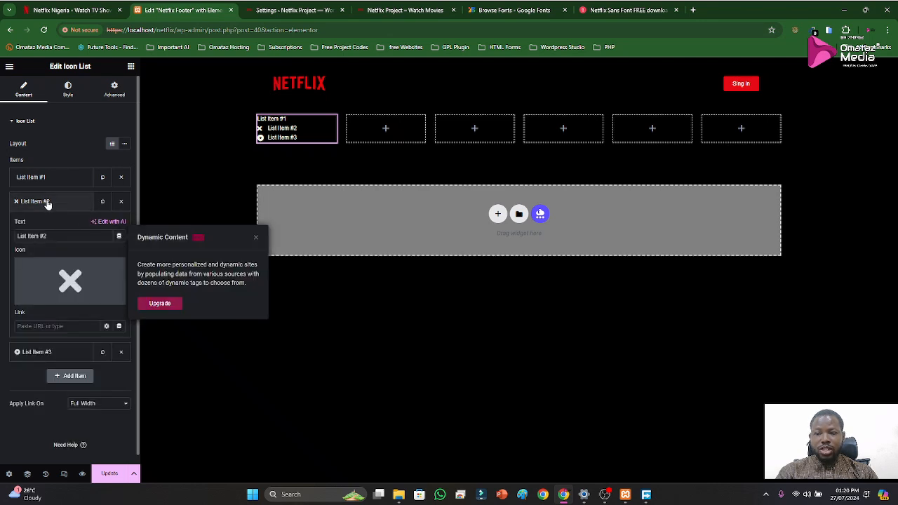
left_click(48, 203)
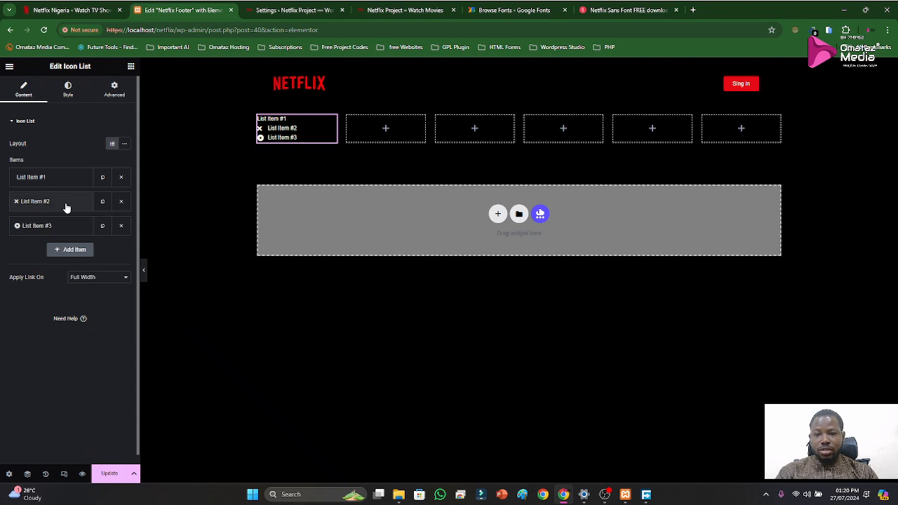
left_click(65, 203)
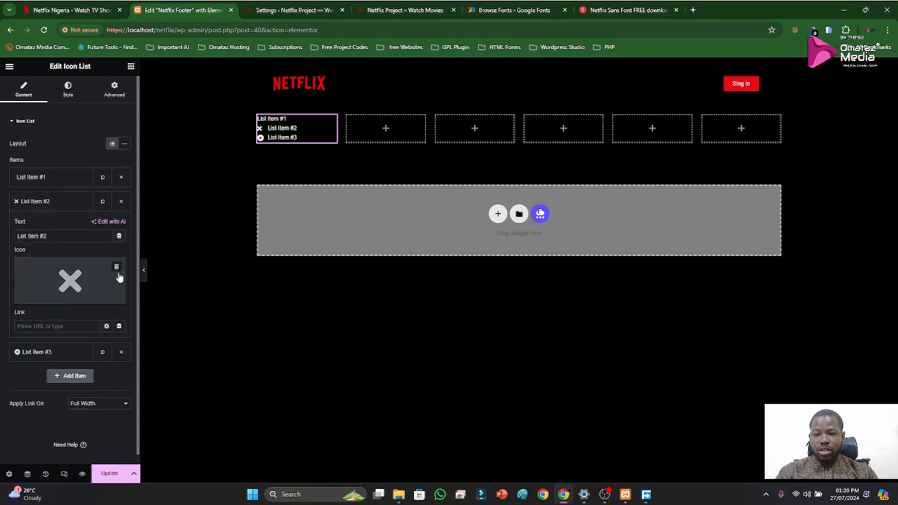
left_click(118, 271)
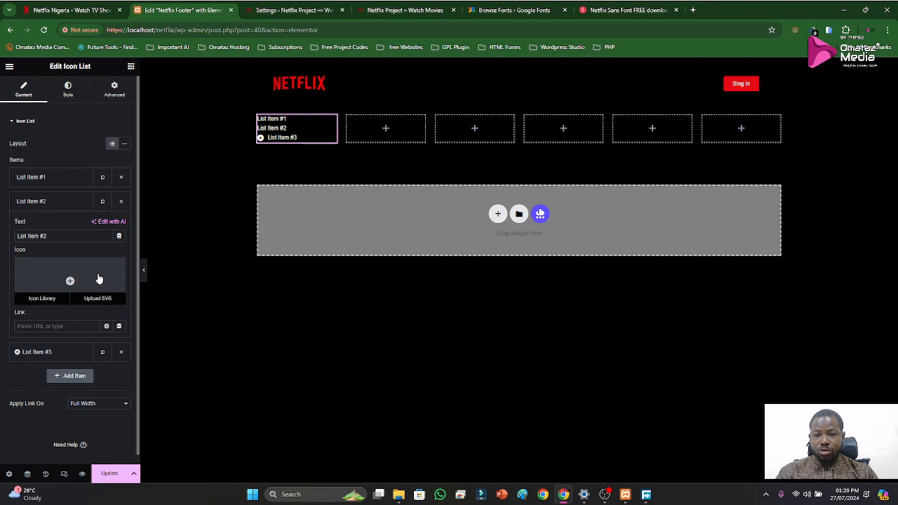
left_click(38, 203)
left_click(54, 221)
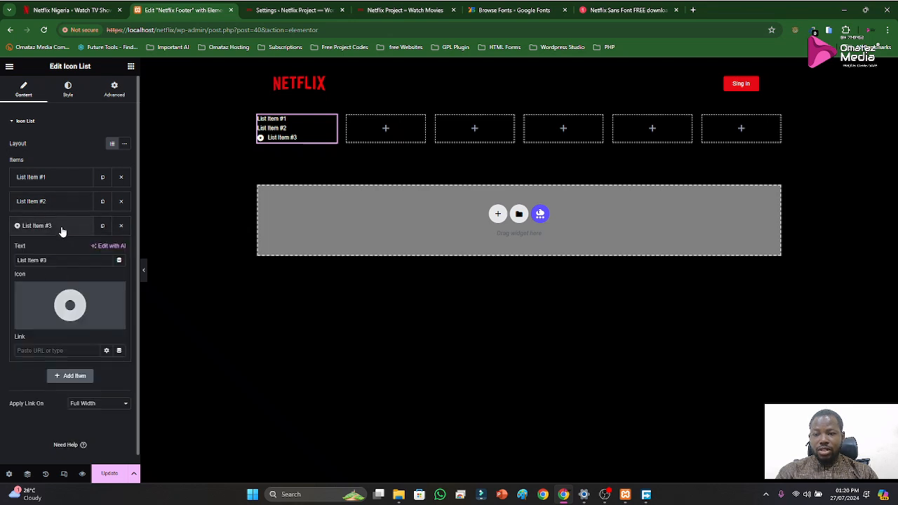
left_click(117, 294)
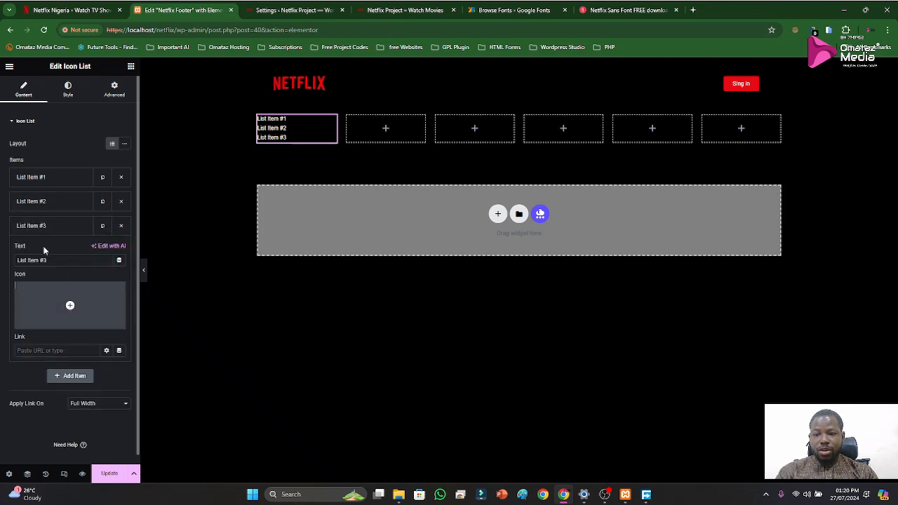
left_click(35, 226)
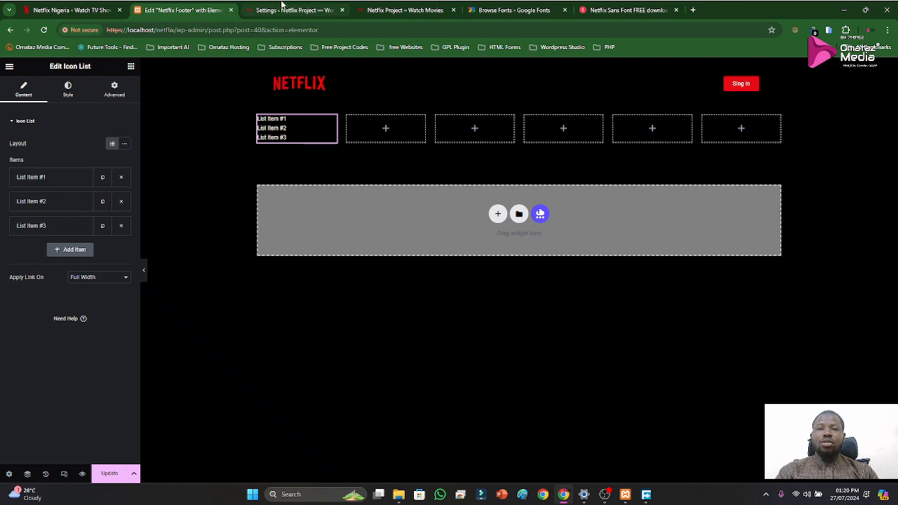
Set the first list item's text to "Questions? Contact us.", copied from the official Netflix footer, and its link to "#"
mouse_move(281, 5)
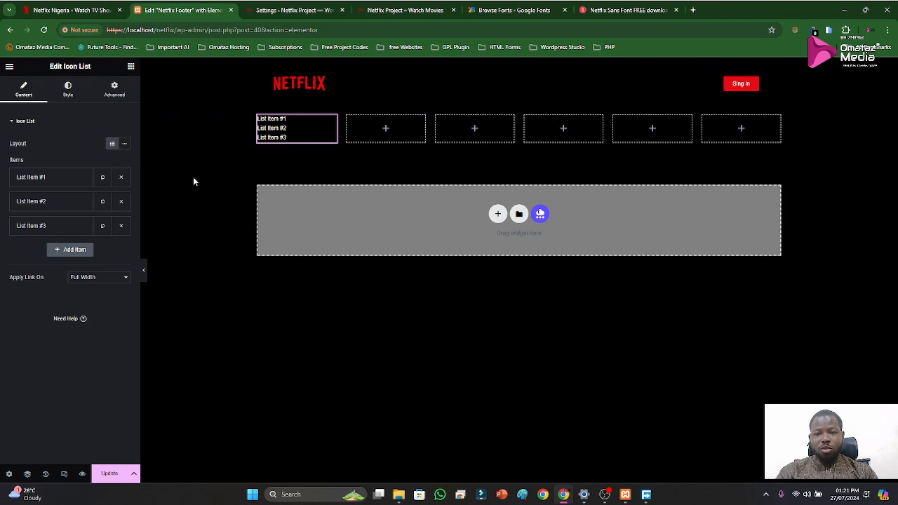
left_click(42, 184)
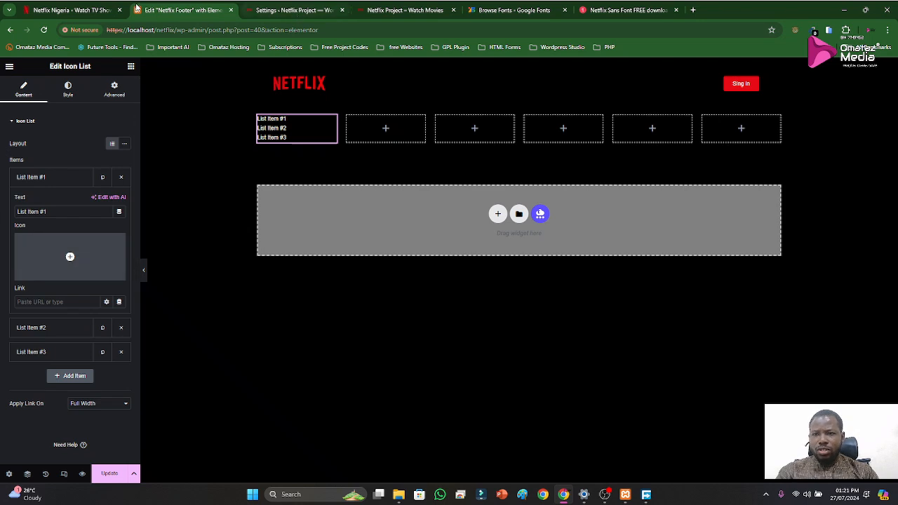
left_click(105, 10)
left_click_drag(226, 371, 166, 370)
key("ctrl+c")
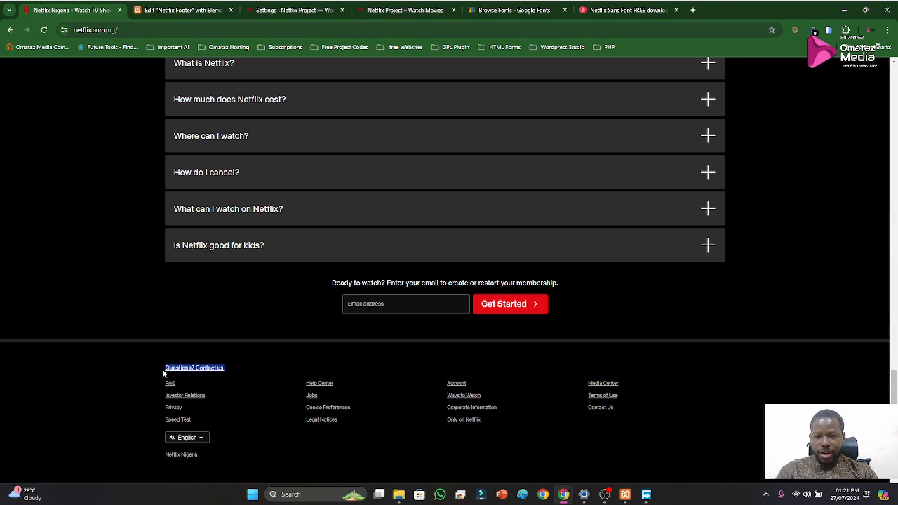
left_click(192, 13)
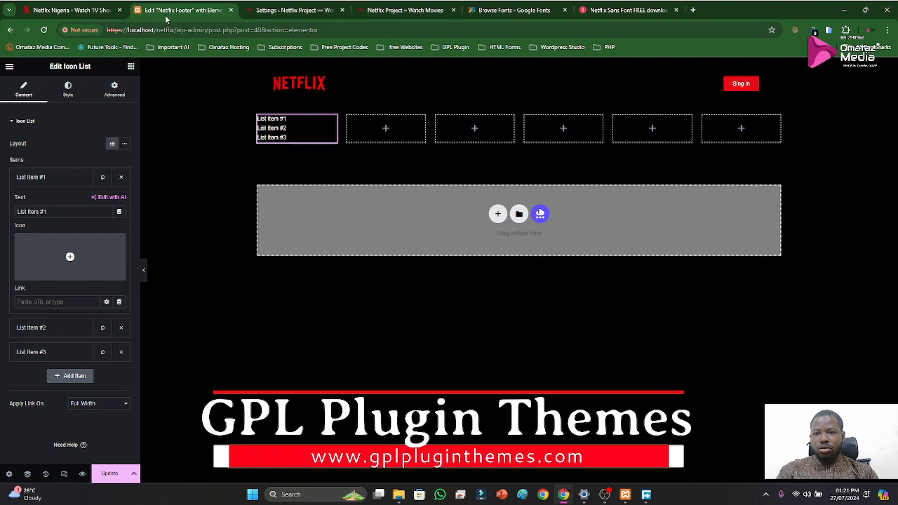
left_click(78, 10)
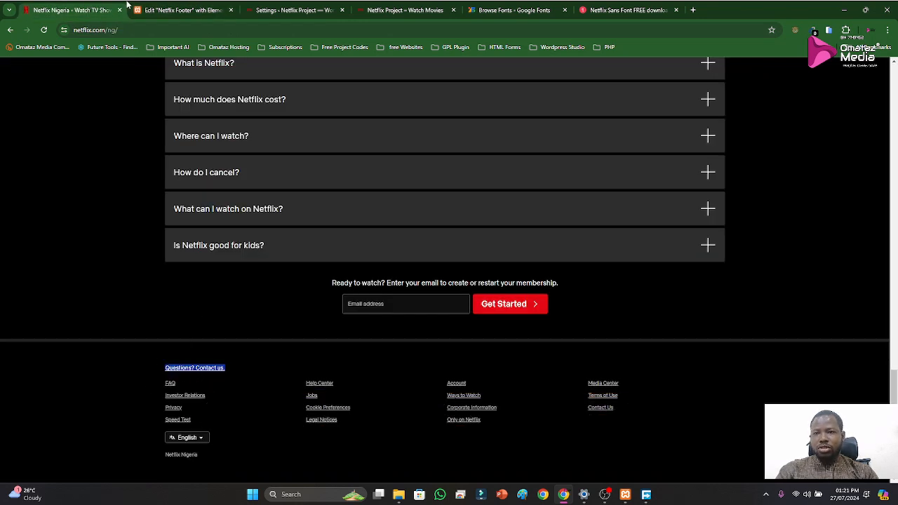
left_click(159, 9)
key("ctrl+a")
key("ctrl+v")
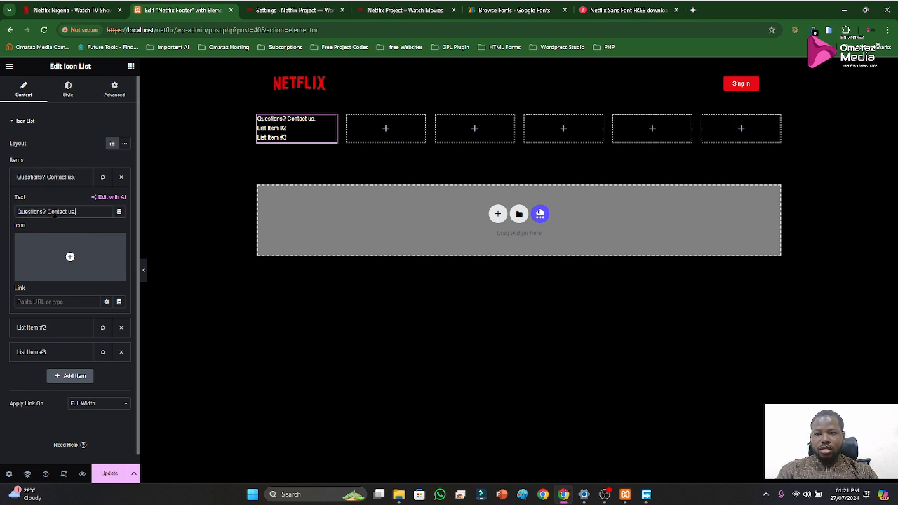
left_click(39, 300)
type("#")
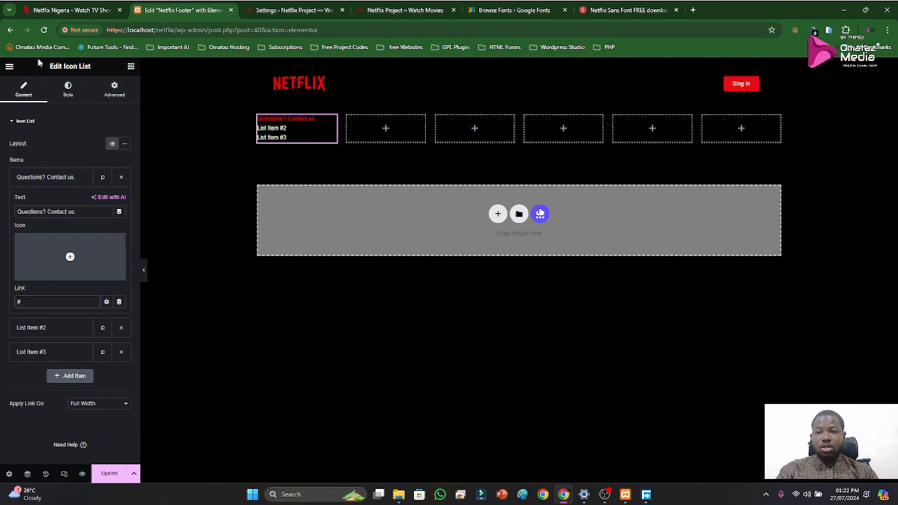
Set the normal text color of the icon list in the first footer column to white (#FFFFFF)
left_click(67, 89)
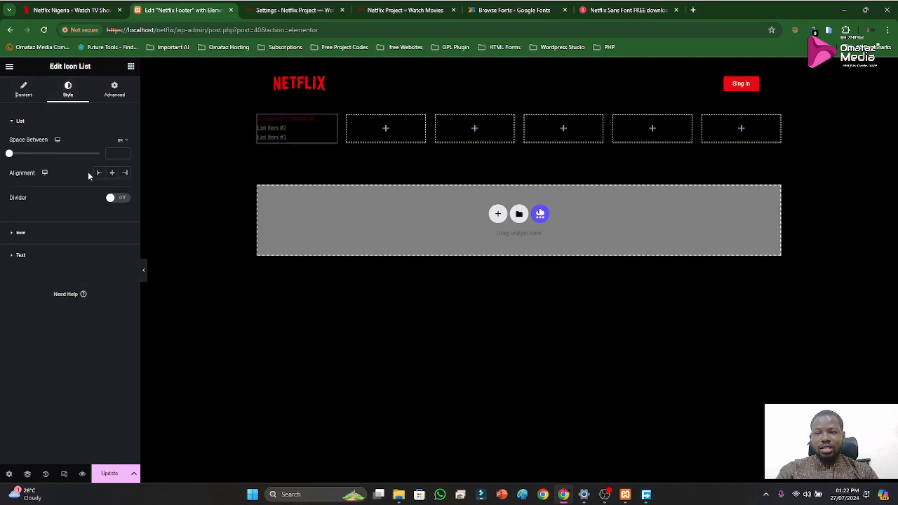
left_click(20, 256)
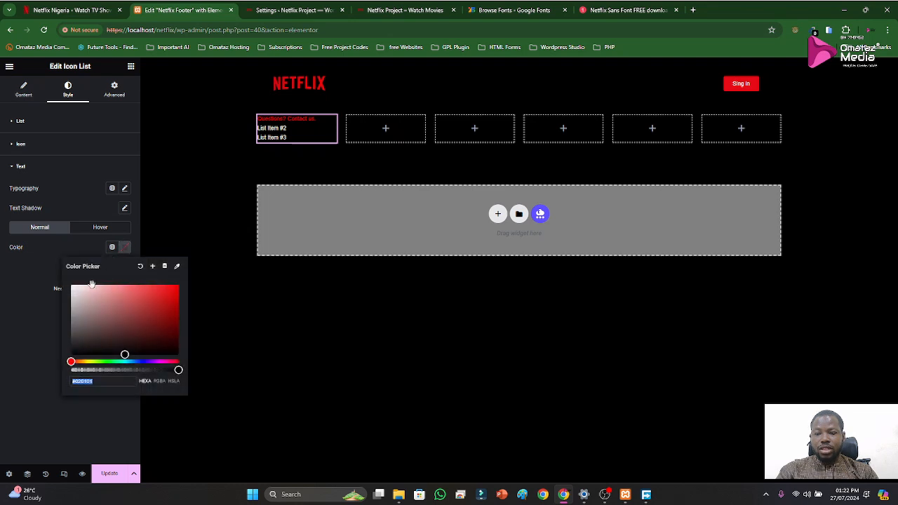
left_click_drag(77, 290, 61, 285)
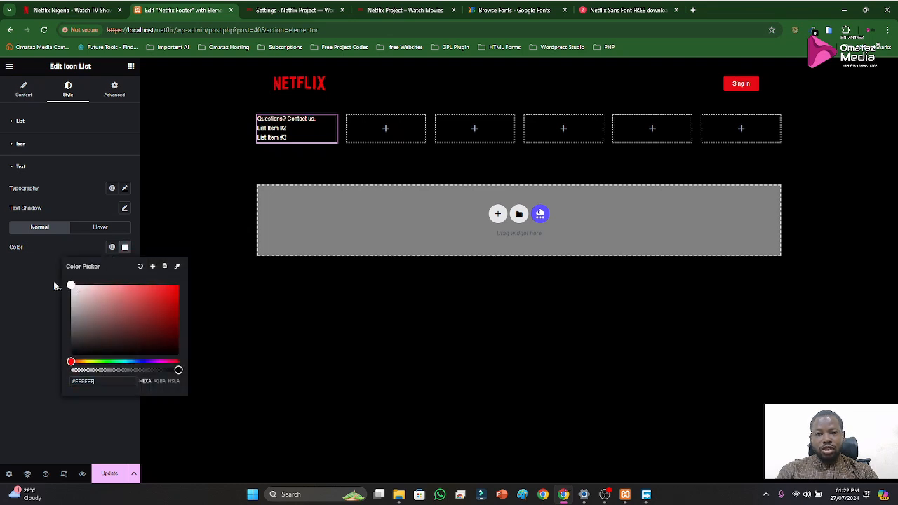
left_click(42, 257)
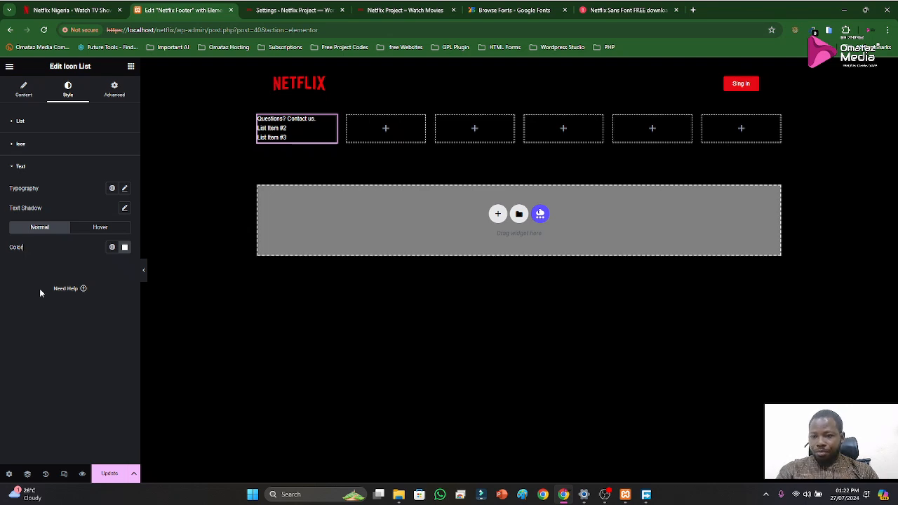
Replace the second list item's text with "FAQ", copied from the official Netflix footer
left_click(23, 94)
left_click(43, 203)
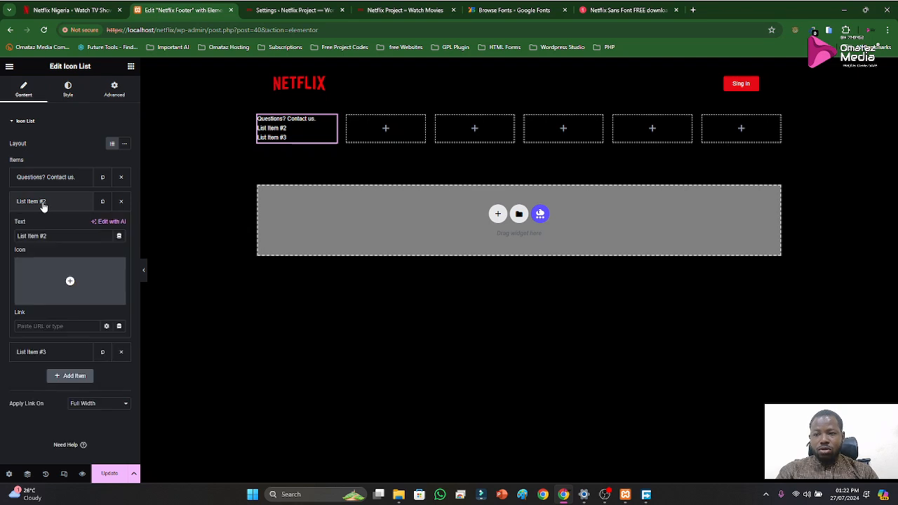
left_click(77, 12)
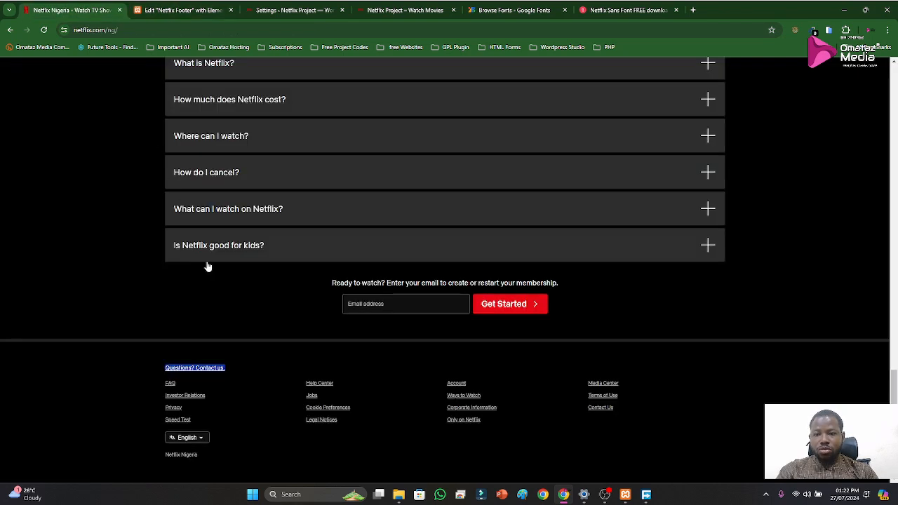
left_click(161, 390)
left_click_drag(163, 385, 174, 386)
key("ctrl+c")
left_click(162, 7)
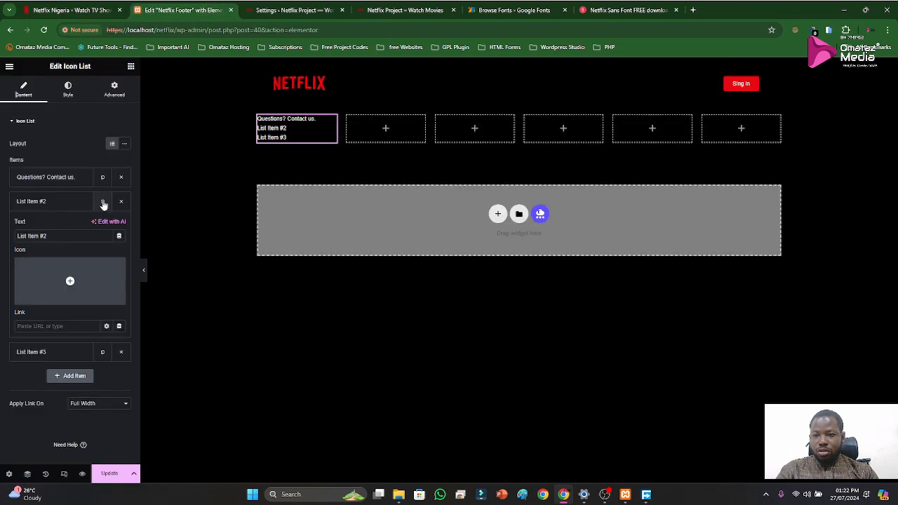
left_click(53, 236)
key("ctrl+a")
key("ctrl+v")
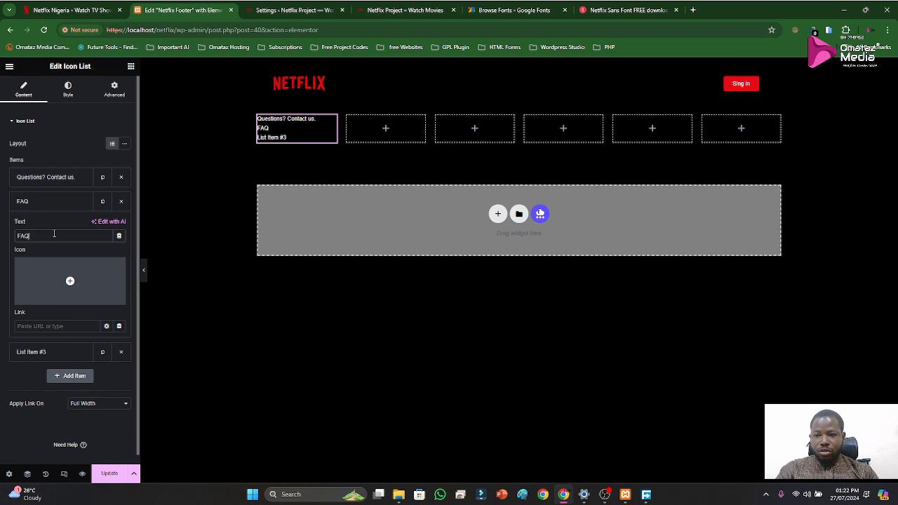
Replace the third list item's text with "Investor Relations", copied from the official Netflix footer
left_click(88, 10)
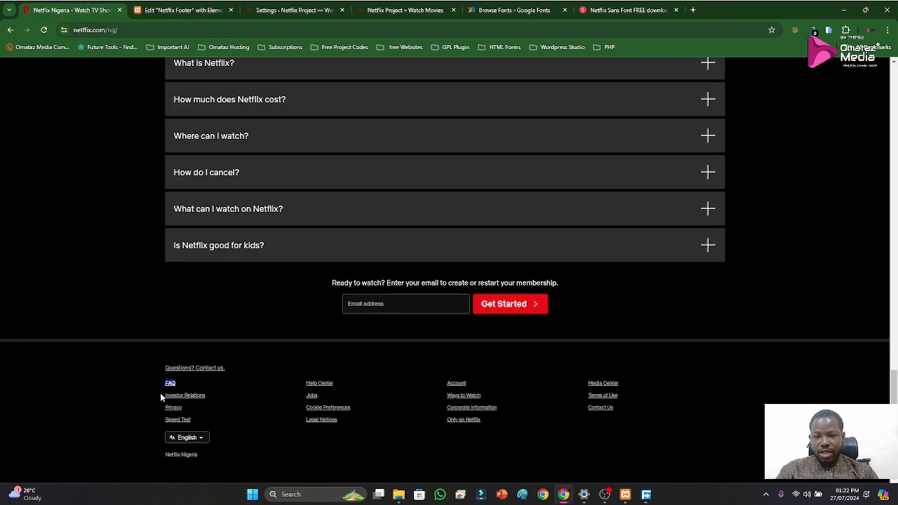
left_click_drag(161, 394, 211, 399)
key("ctrl+c")
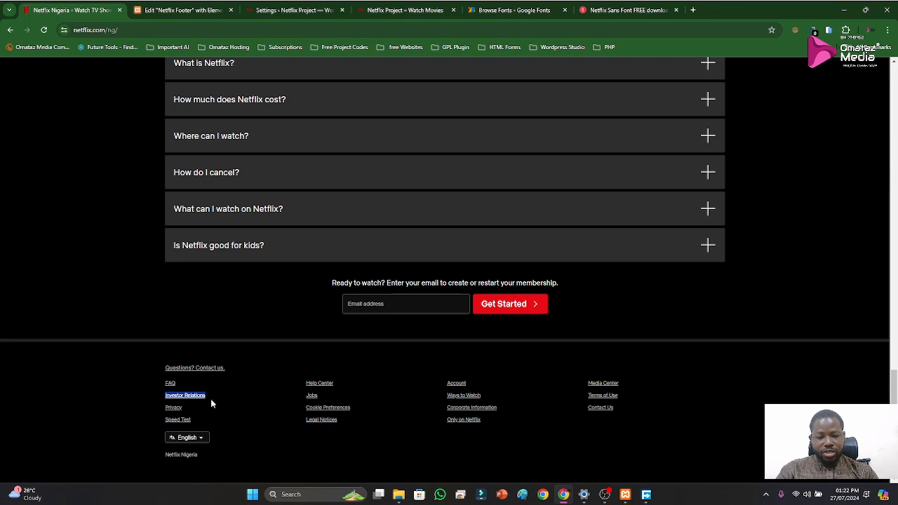
left_click(150, 10)
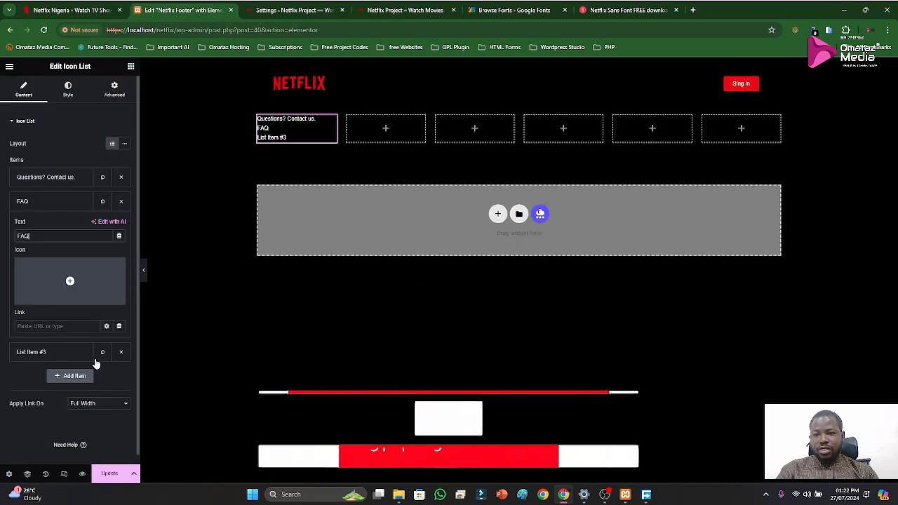
left_click(31, 203)
left_click(31, 225)
triple_click(57, 260)
key("ctrl+v")
left_click(34, 228)
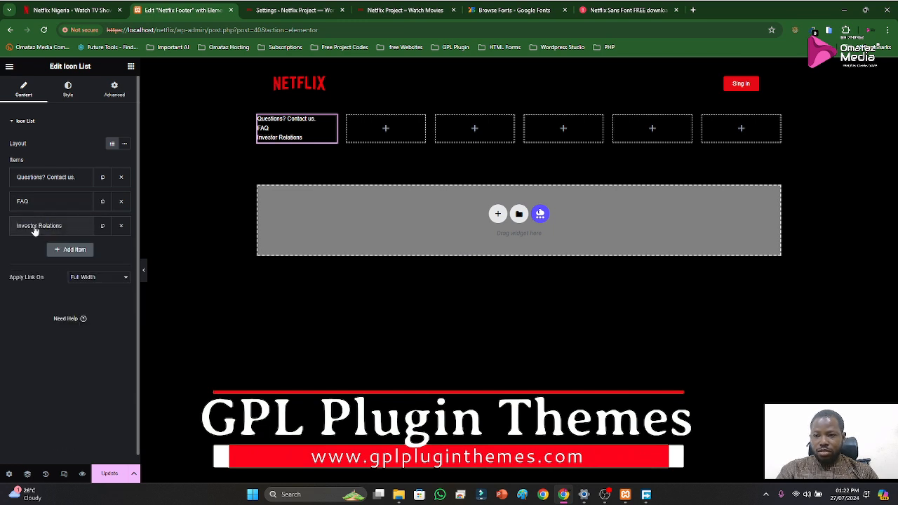
Duplicate the "Investor Relations" item and change the copy's text to "Privacy", taken from the official Netflix footer
left_click(98, 10)
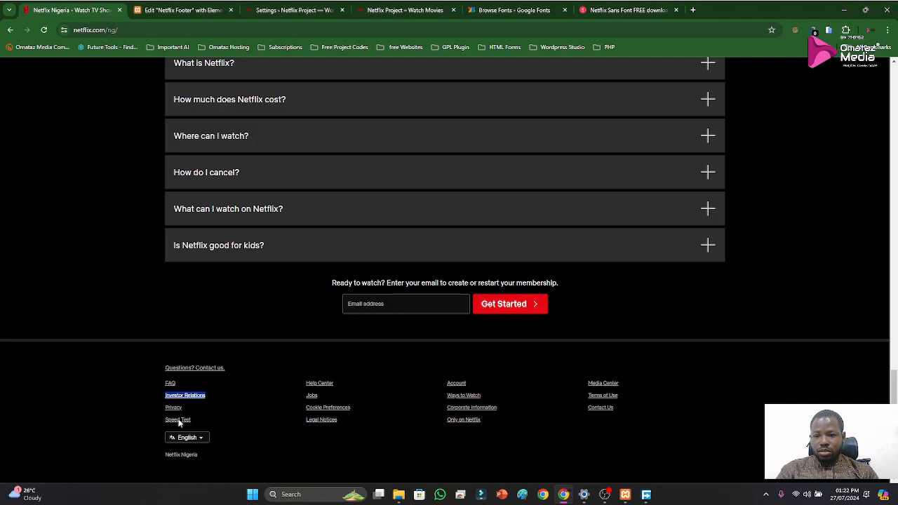
left_click_drag(165, 408, 180, 409)
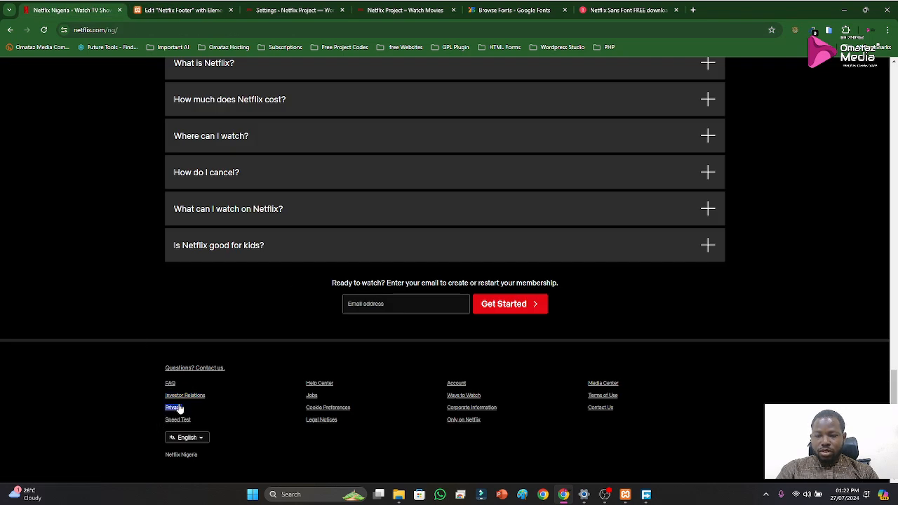
left_click(183, 9)
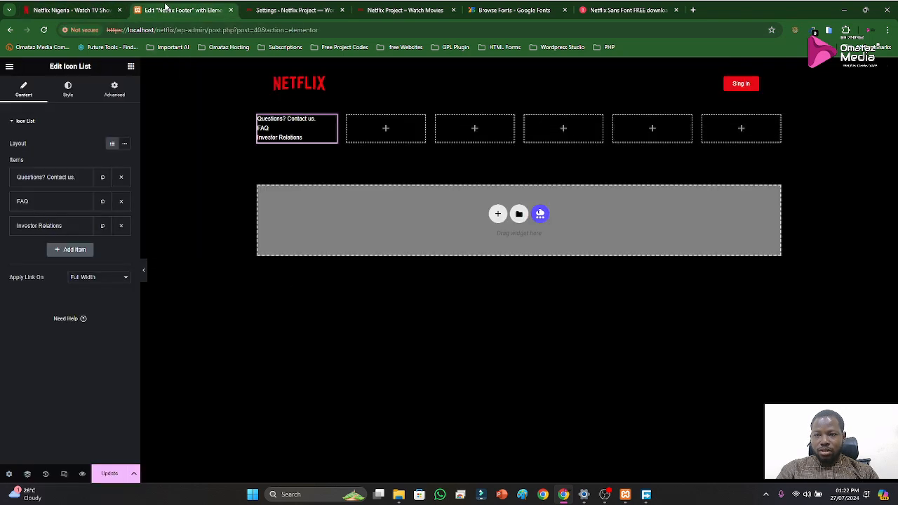
left_click(38, 227)
left_click(103, 225)
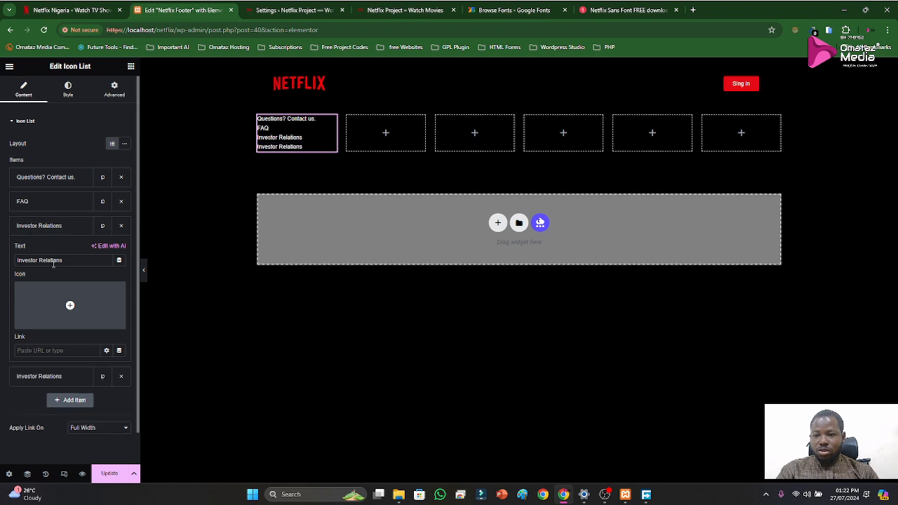
left_click(44, 226)
left_click(40, 250)
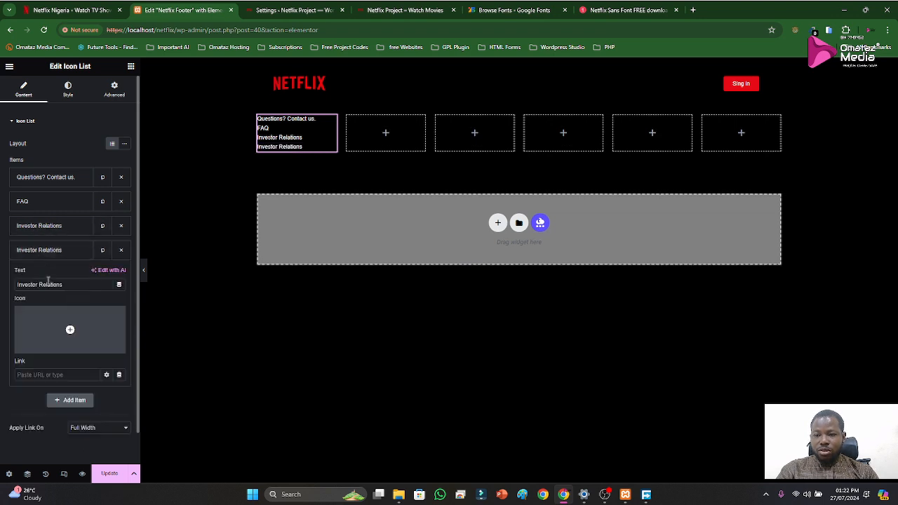
triple_click(49, 284)
type("Privacy")
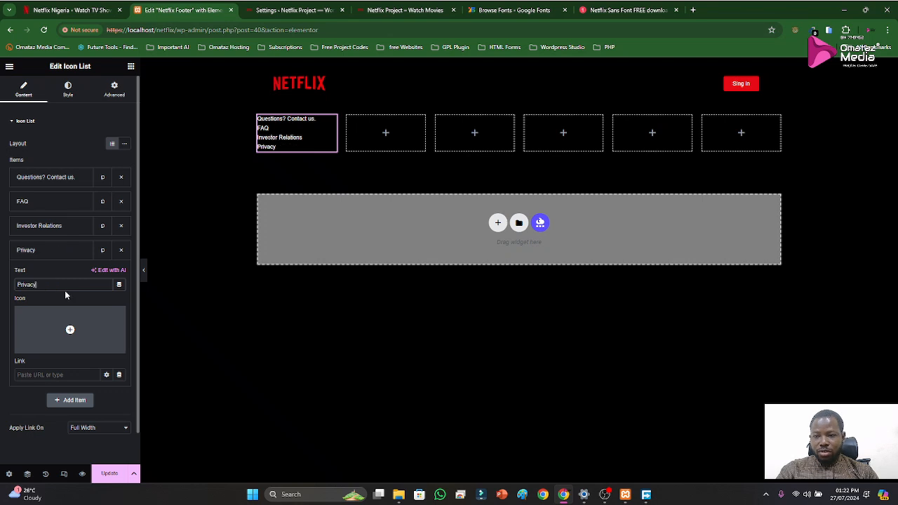
left_click(42, 250)
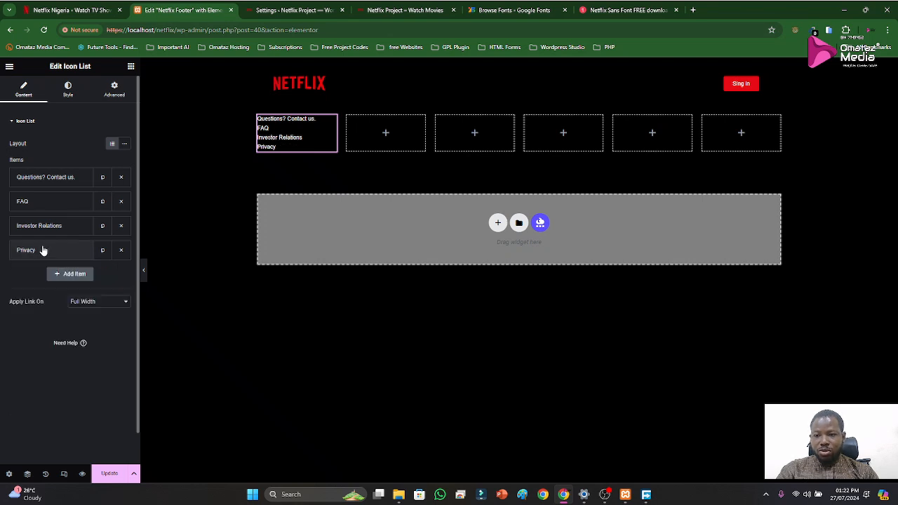
Add a fifth item to the icon list with the text "Speed Test", copied from the official Netflix footer
left_click(70, 11)
left_click_drag(162, 423, 193, 421)
left_click(195, 7)
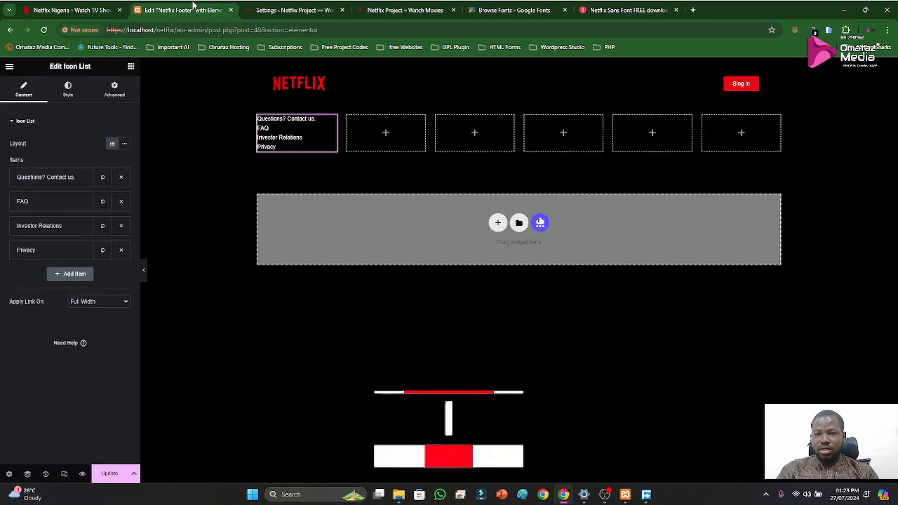
left_click(74, 273)
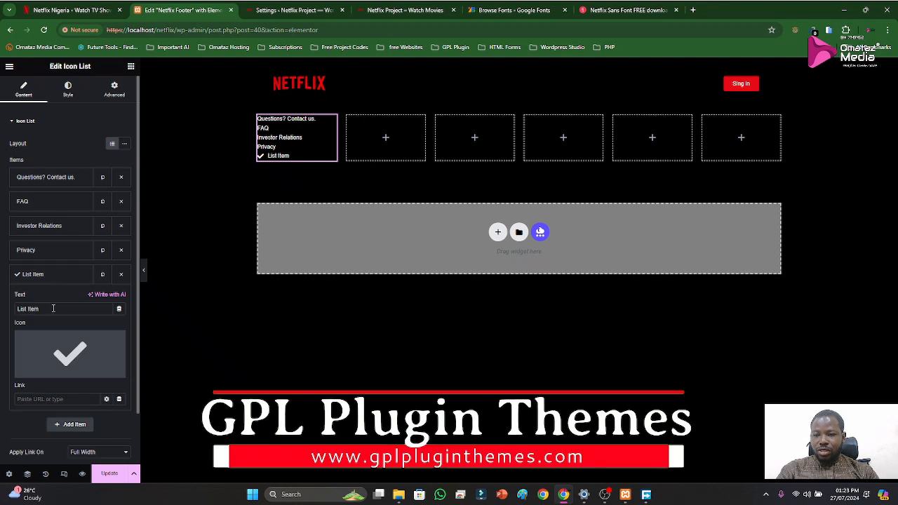
triple_click(54, 310)
type("Speed Test")
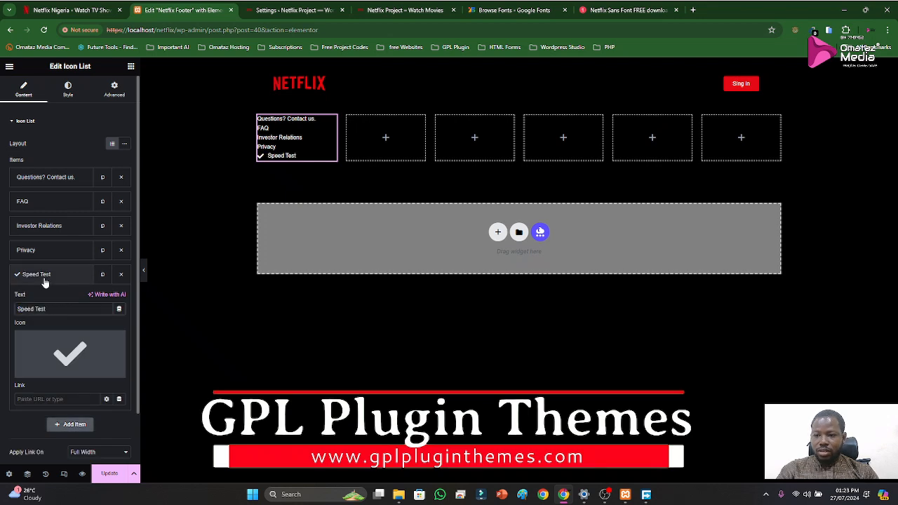
left_click(46, 280)
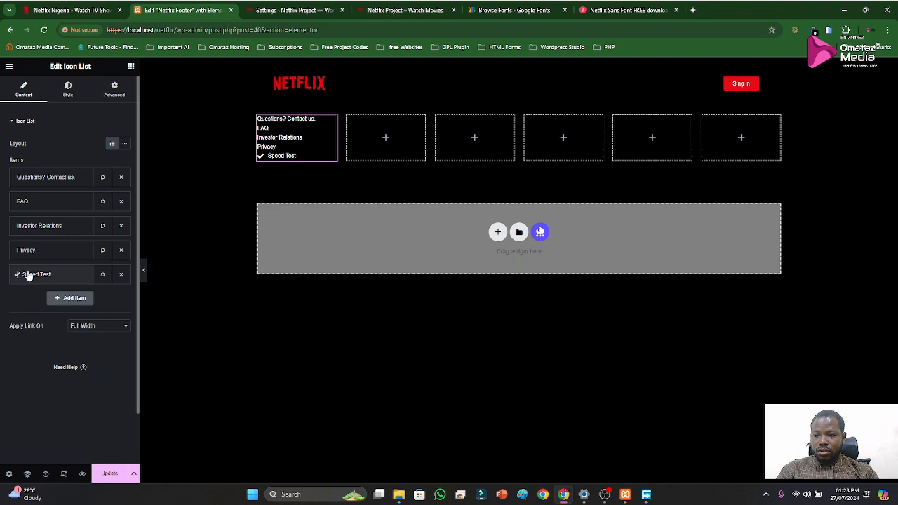
left_click(31, 276)
triple_click(51, 308)
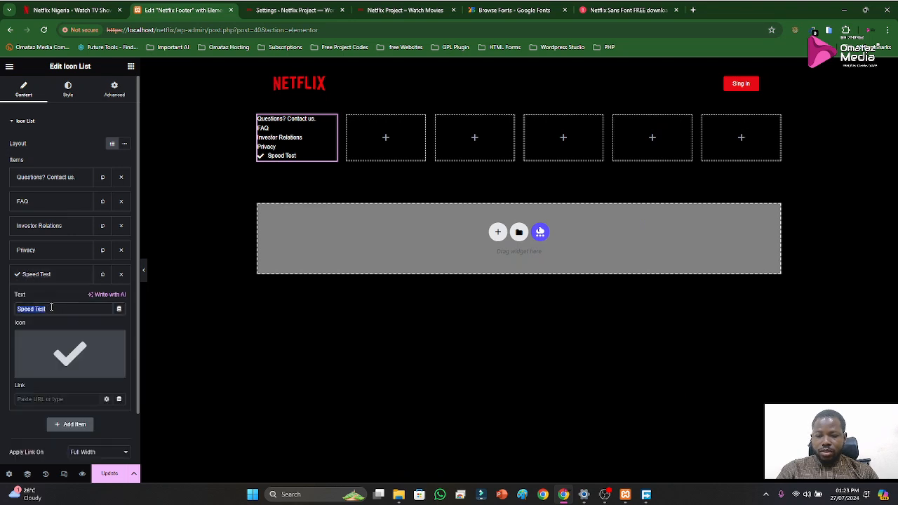
left_click(43, 278)
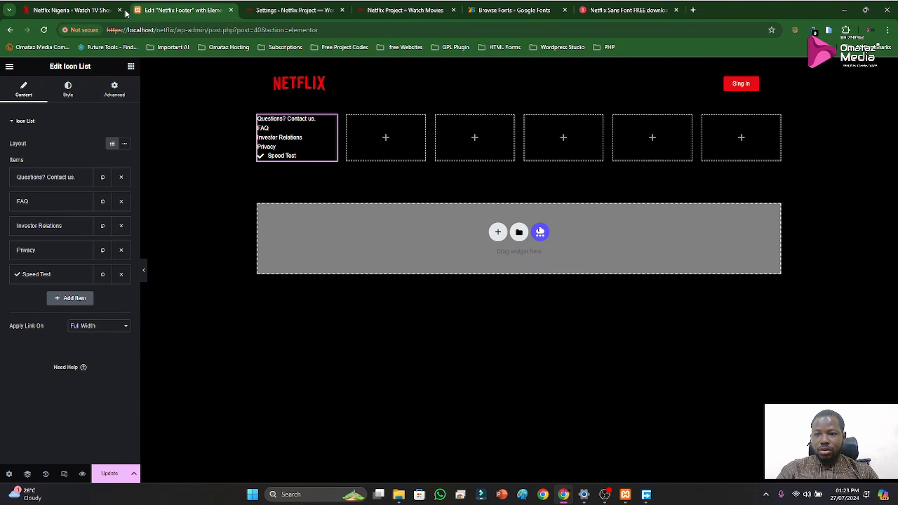
Examine the options of the language selector below the links in the official Netflix footer
left_click(76, 11)
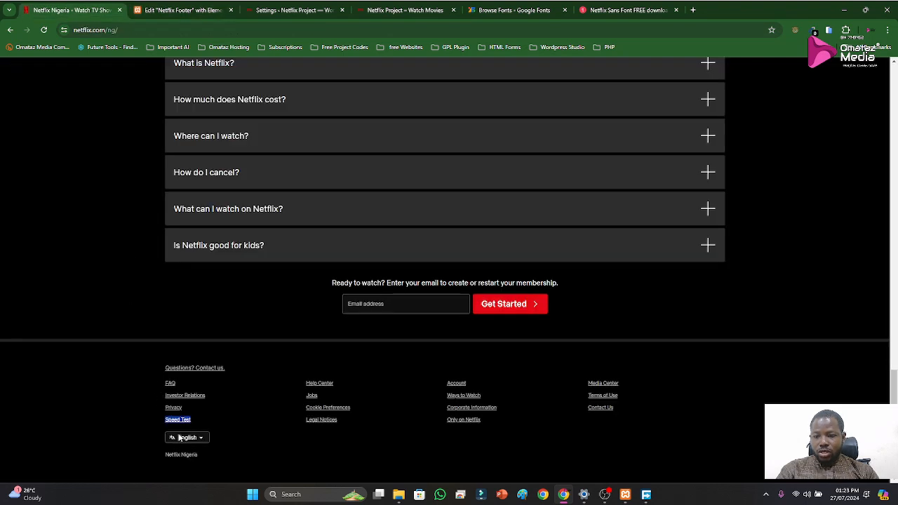
left_click(202, 438)
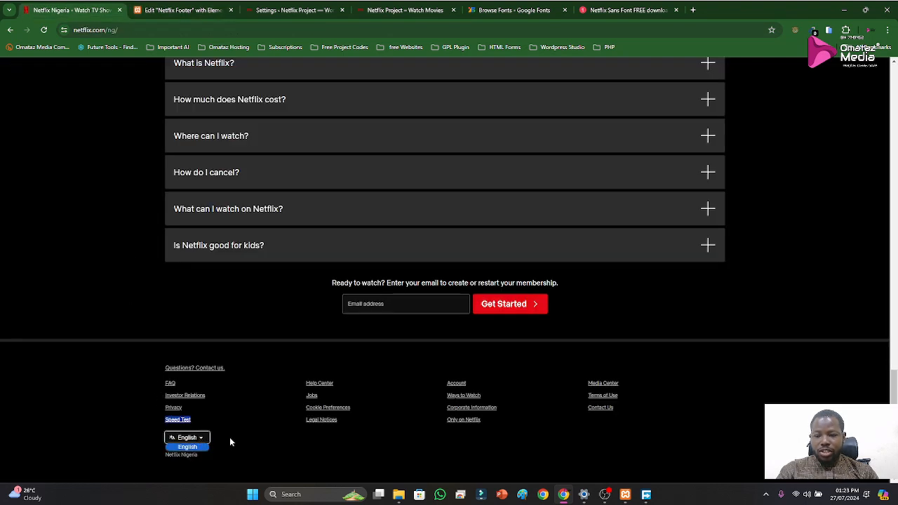
left_click(230, 442)
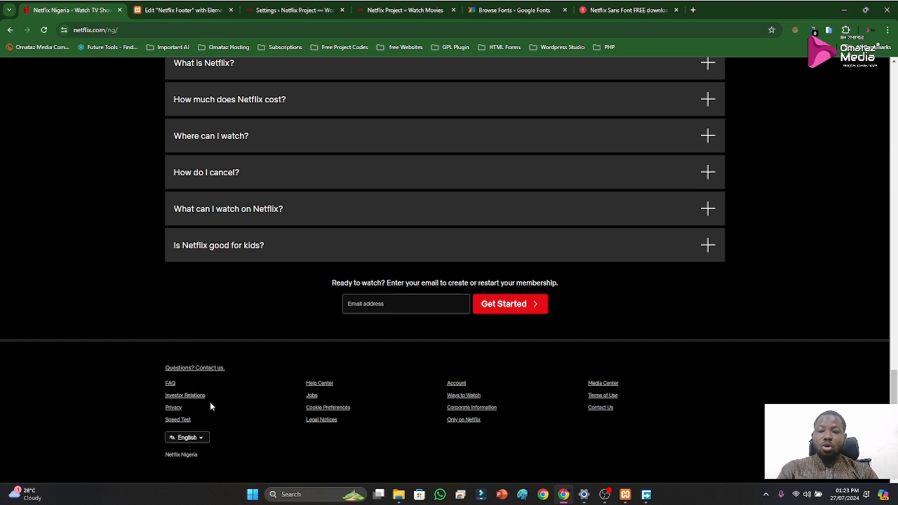
Remove the check mark icon from the "Speed Test" list item in the Netflix Footer template
left_click(158, 11)
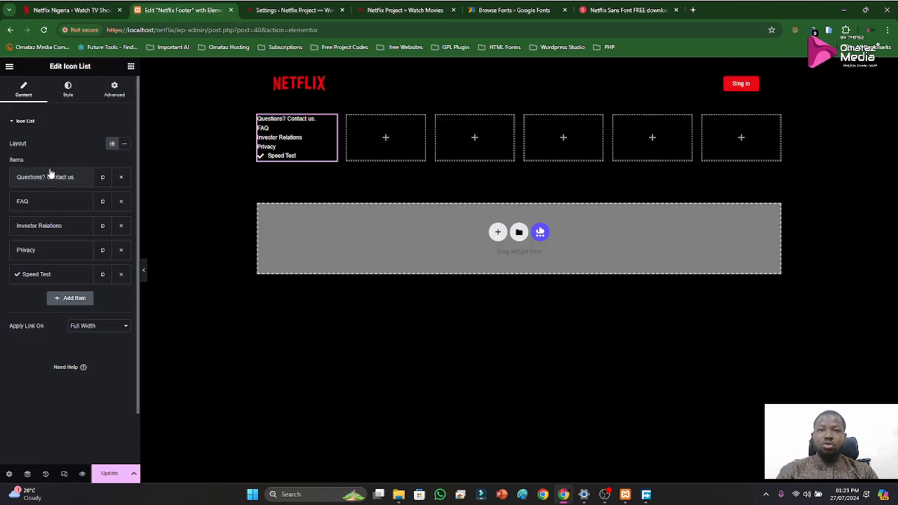
left_click(56, 274)
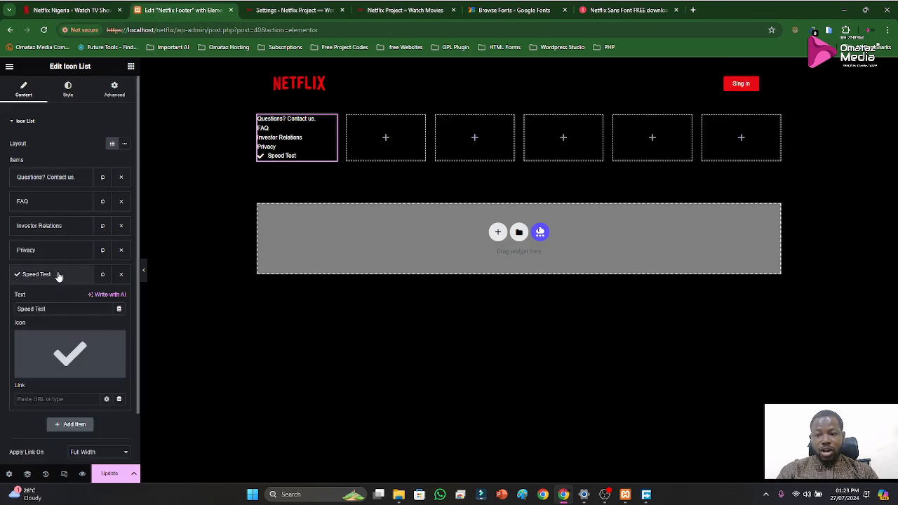
left_click(116, 340)
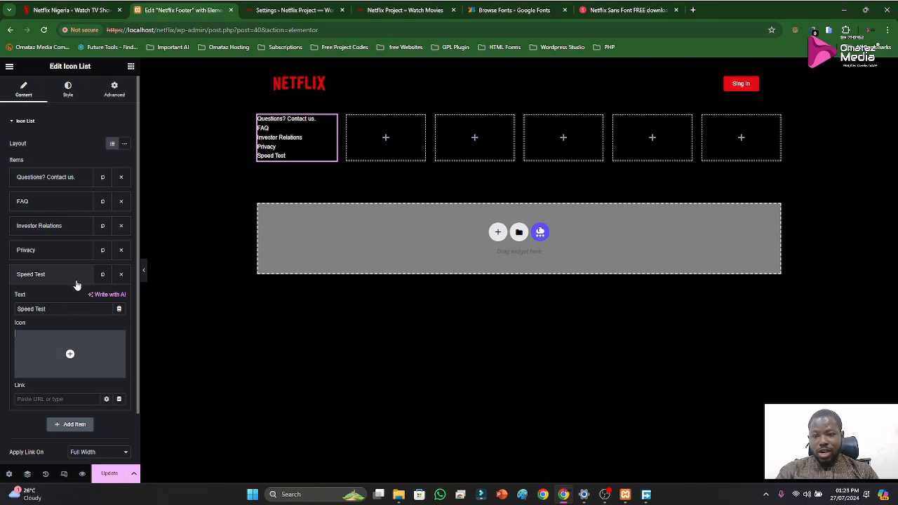
Search the Elementor widgets for "lag" and "drop" to find a language selector or dropdown widget
left_click(11, 122)
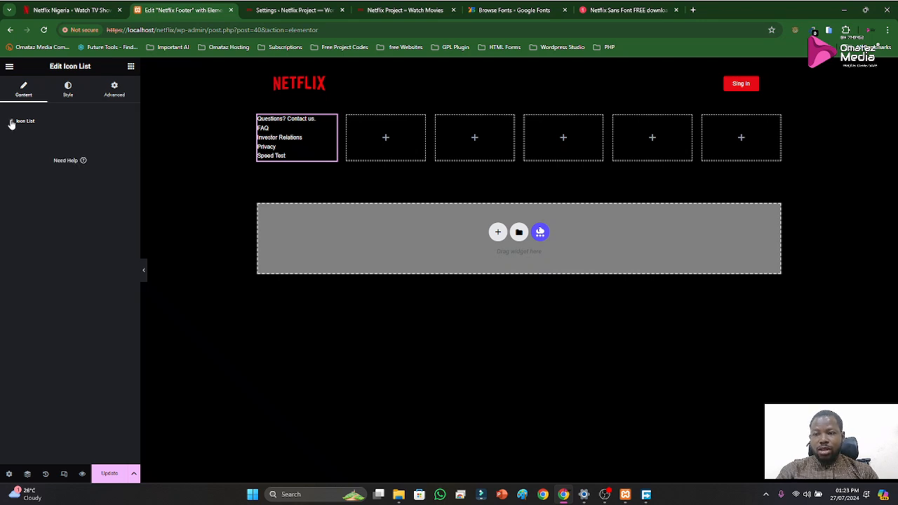
double_click(15, 104)
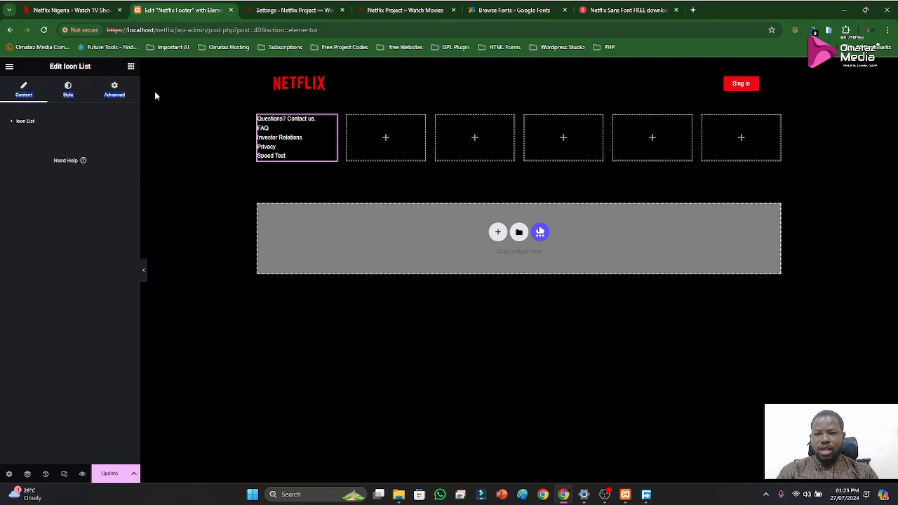
left_click(131, 66)
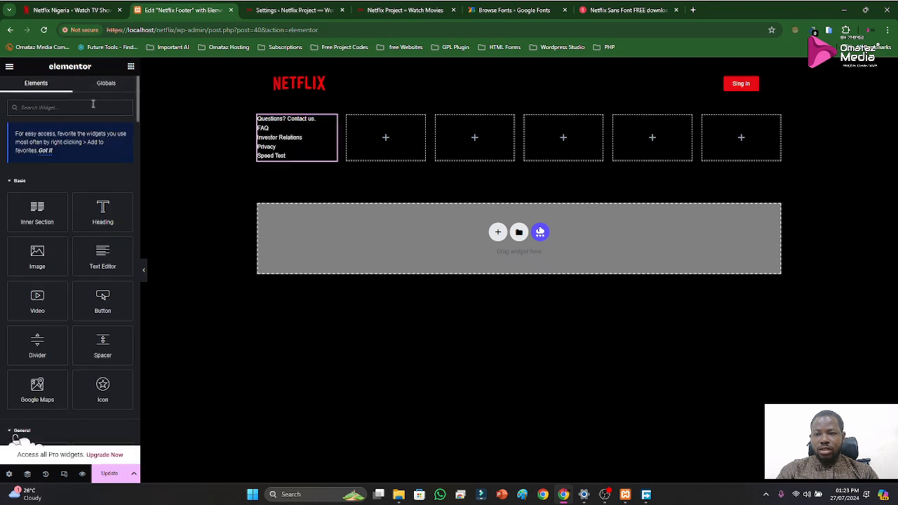
type("ag")
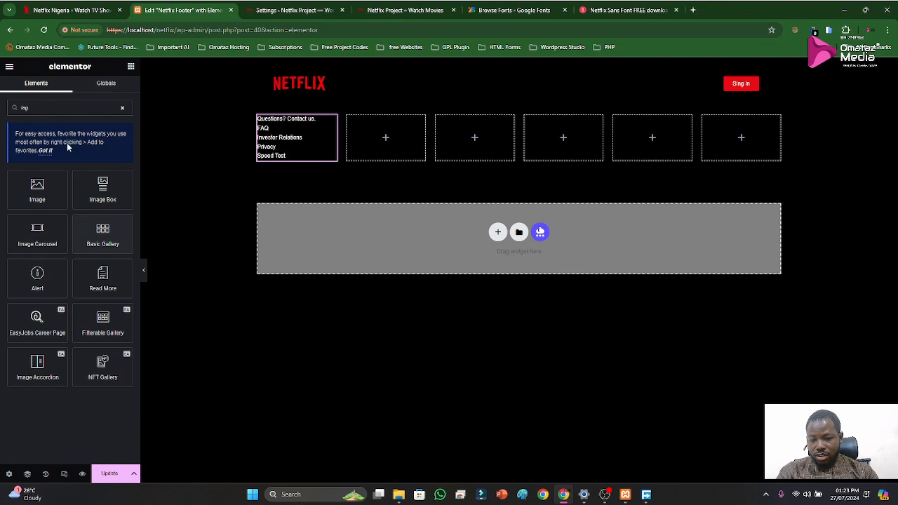
key("BackSpace")
key("BackSpace")
key("BackSpace")
type("drop")
key("BackSpace")
key("BackSpace")
key("BackSpace")
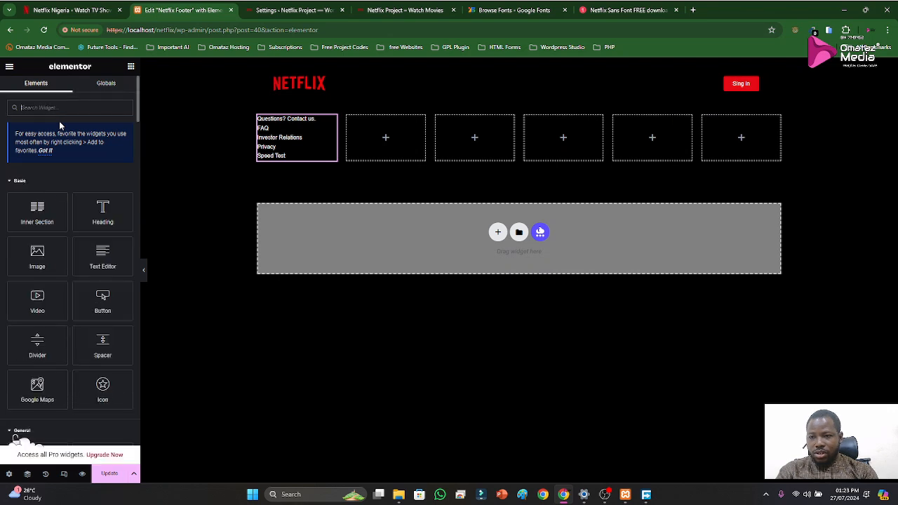
Duplicate the "Speed Test" item, change the copy's text to "Netflix Nigeria" from the official Netflix footer and set its link to #
left_click(67, 9)
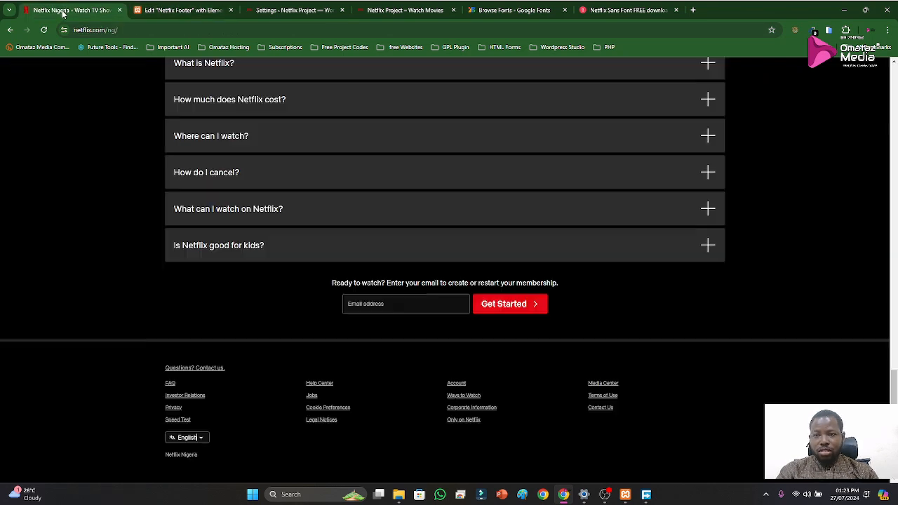
mouse_move(161, 456)
left_mouse_down()
mouse_move(198, 461)
mouse_move(167, 456)
left_mouse_up()
key("ctrl+c")
left_click(205, 460)
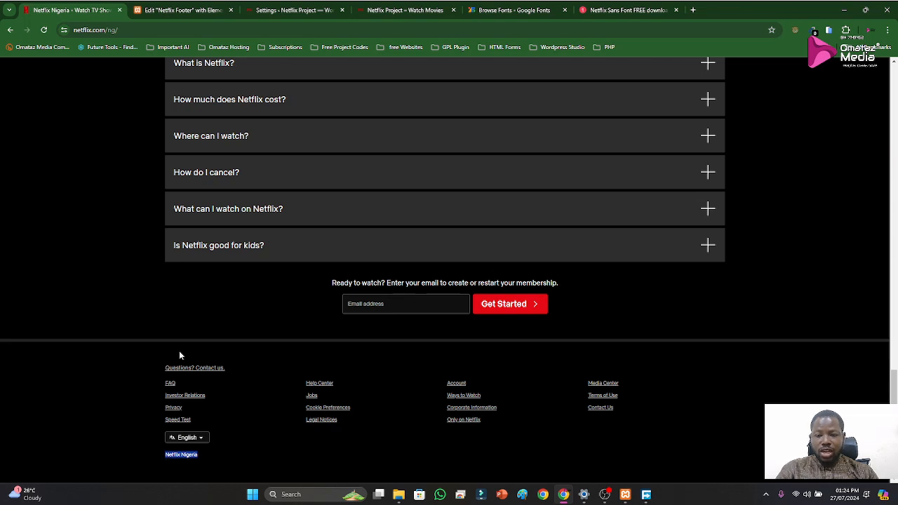
left_click(184, 10)
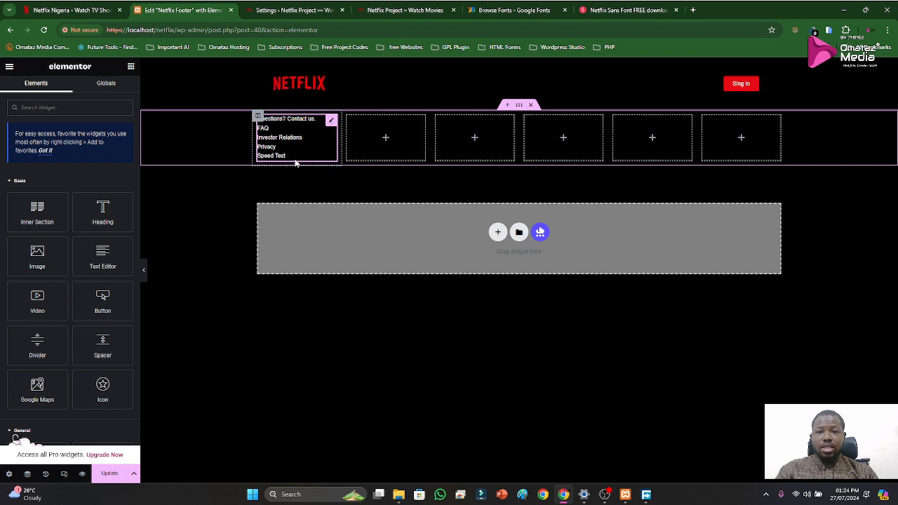
left_click(330, 122)
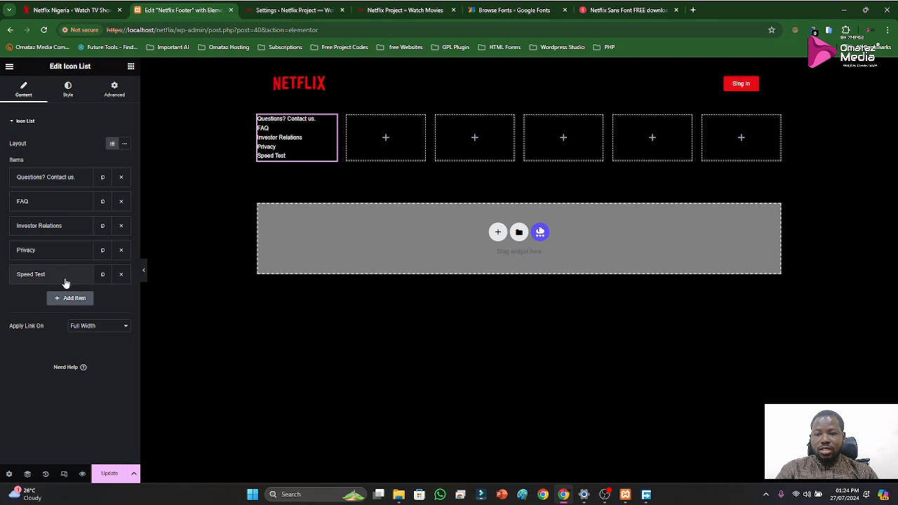
left_click(102, 273)
left_click(58, 301)
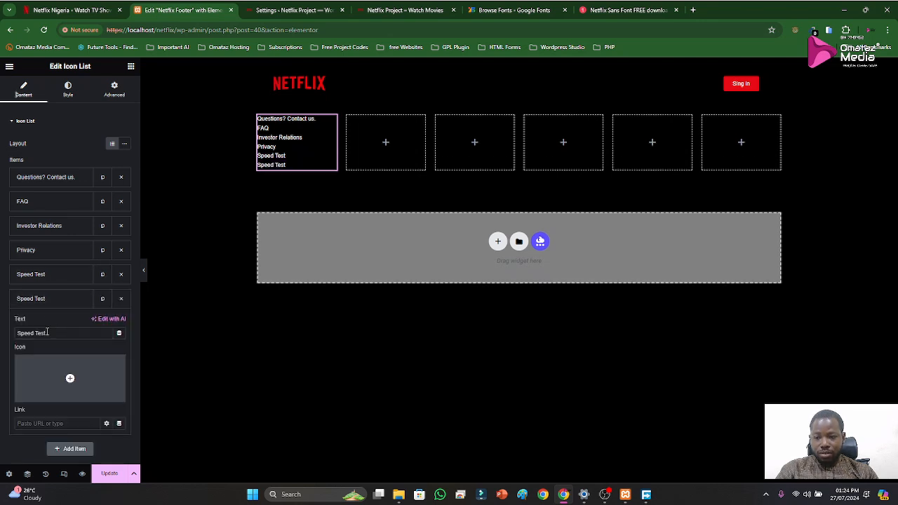
triple_click(52, 334)
key("ctrl+v")
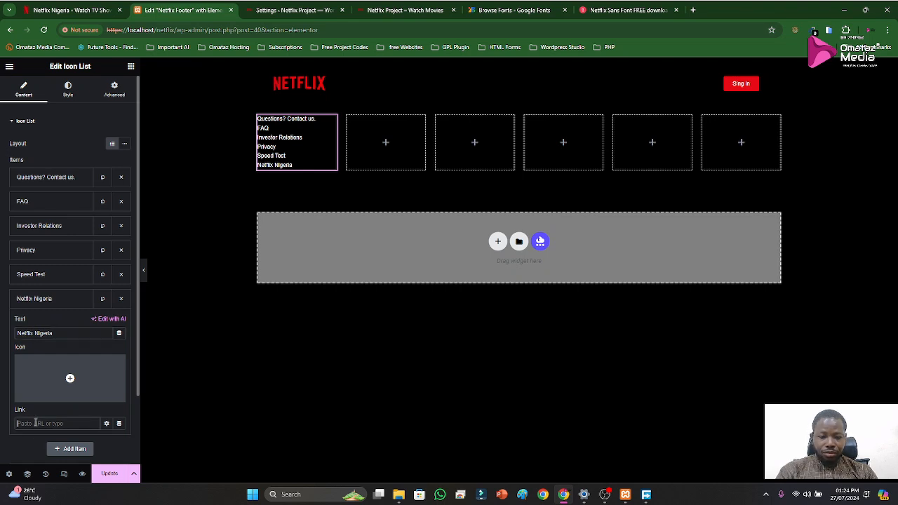
type("#")
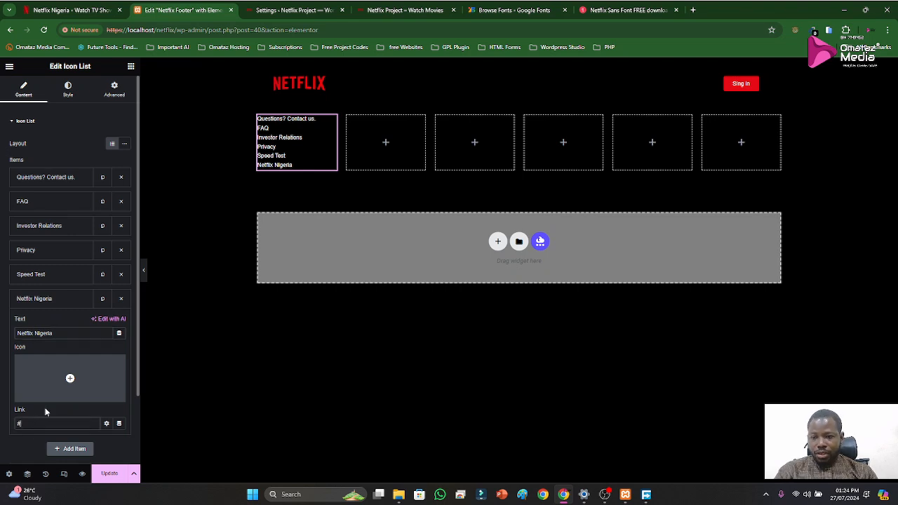
left_click(40, 301)
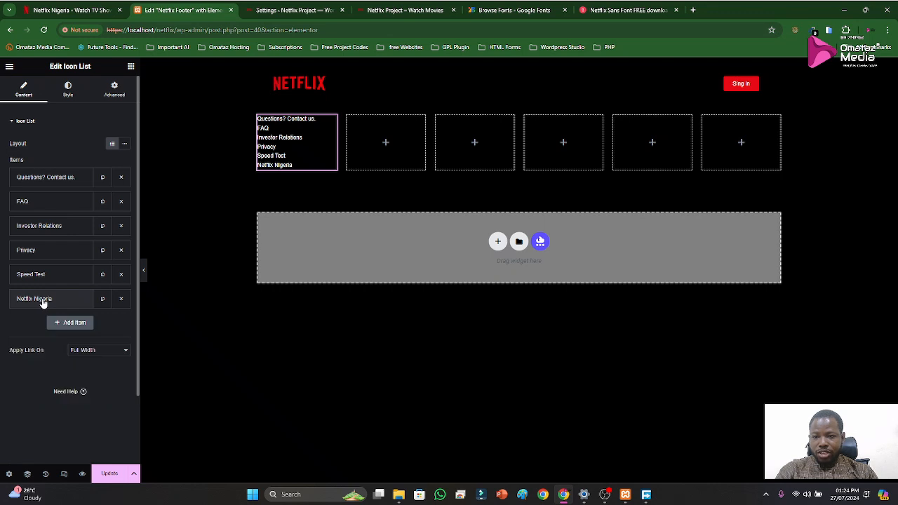
Set the links of the "Speed Test", "Privacy", "Investor Relations" and "FAQ" list items to #
left_click(35, 275)
left_click(44, 399)
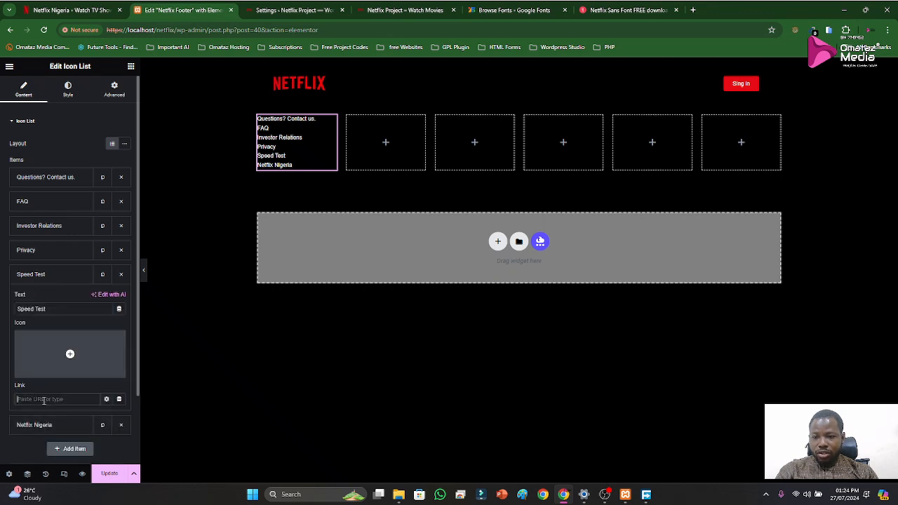
left_click(34, 268)
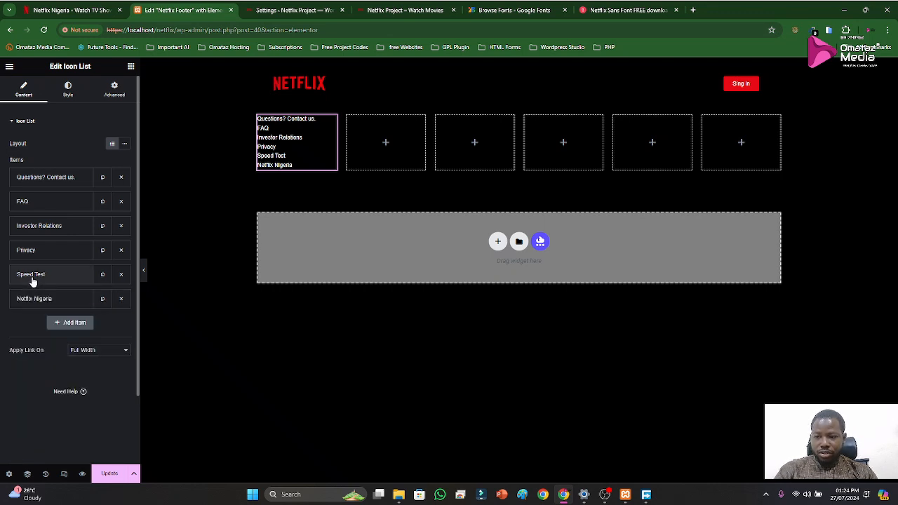
left_click(33, 259)
left_click(33, 376)
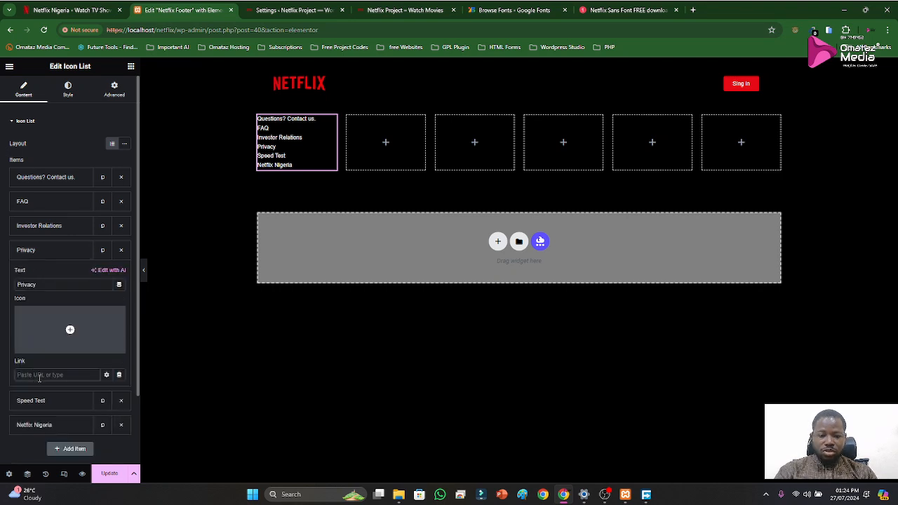
left_click(35, 252)
left_click(39, 232)
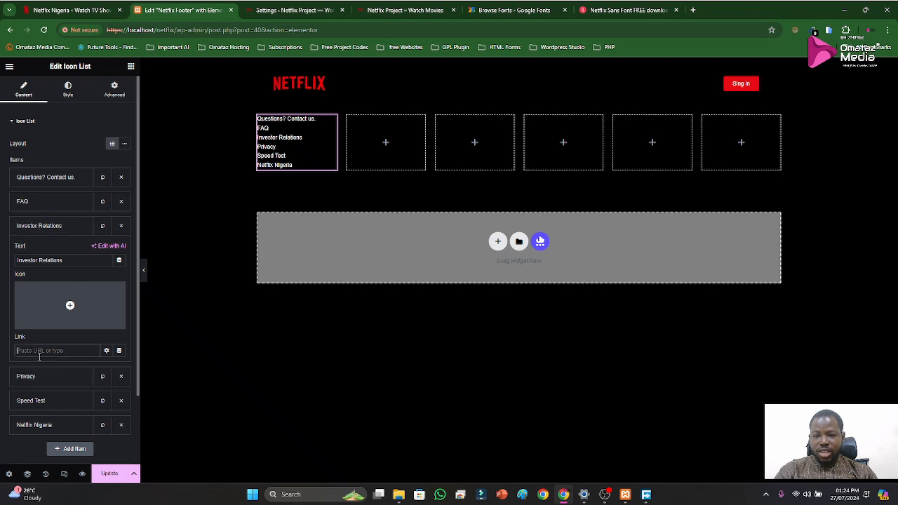
left_click(29, 225)
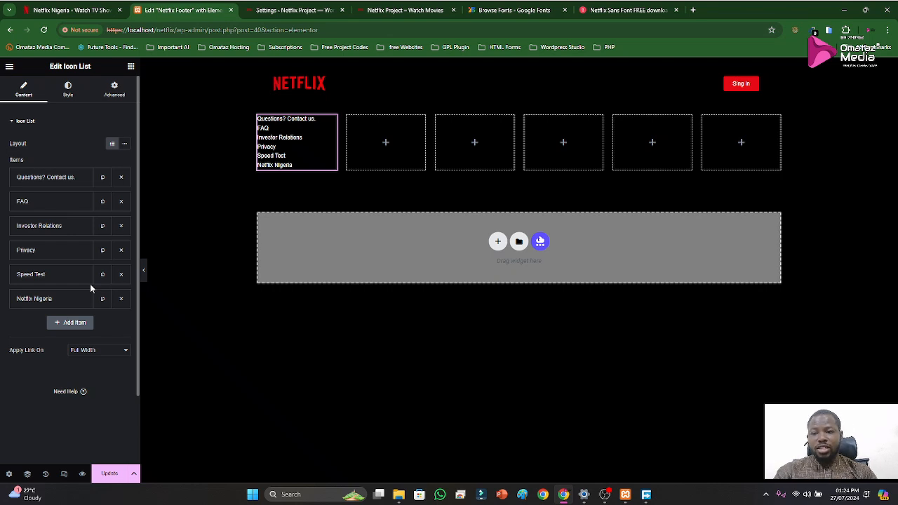
left_click(52, 203)
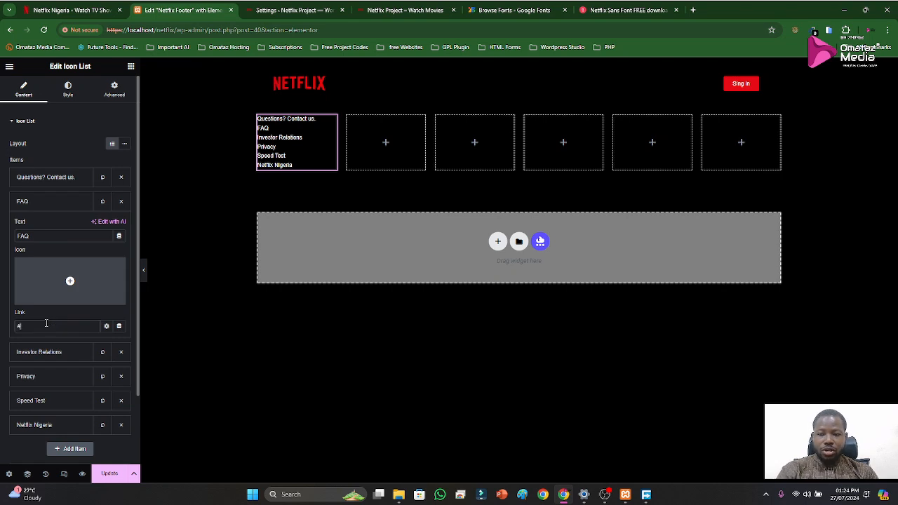
left_click(28, 201)
left_click(33, 180)
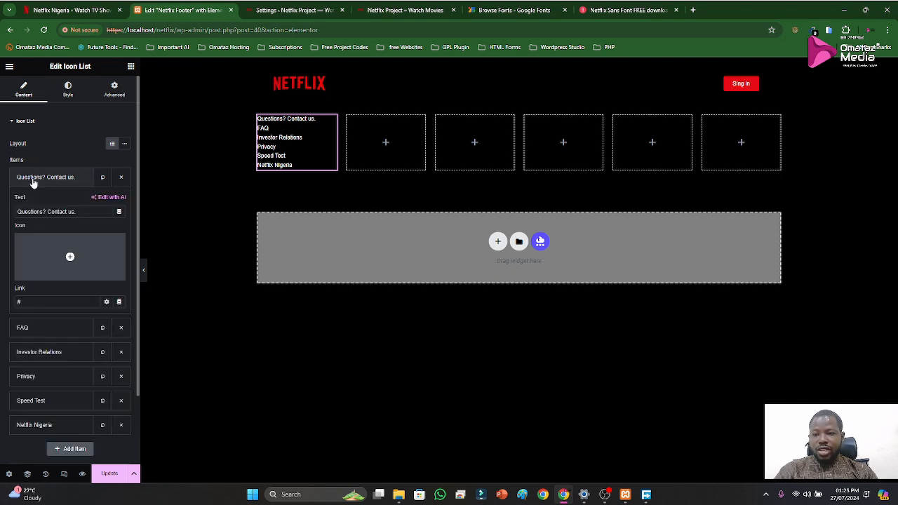
left_click(33, 180)
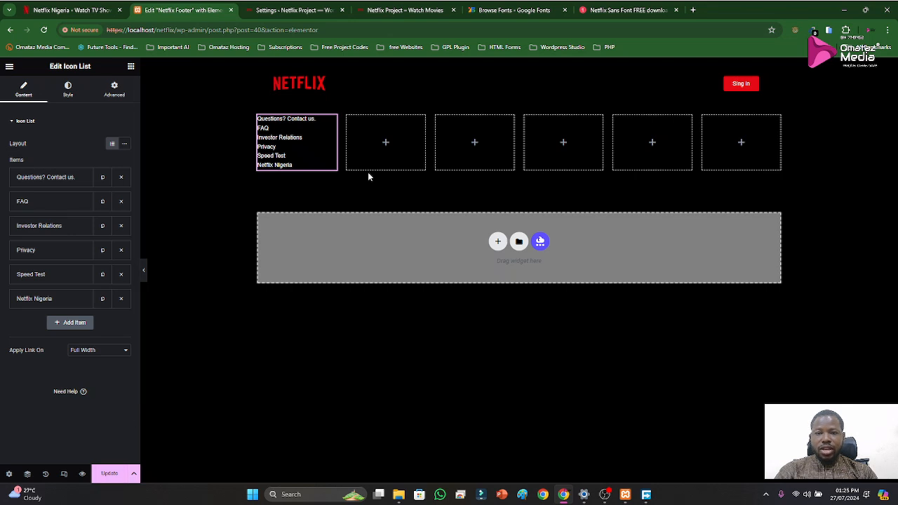
Copy "Help Center" from the official Netflix footer, then duplicate the footer template's icon list and place the copy in the second column
left_click(70, 10)
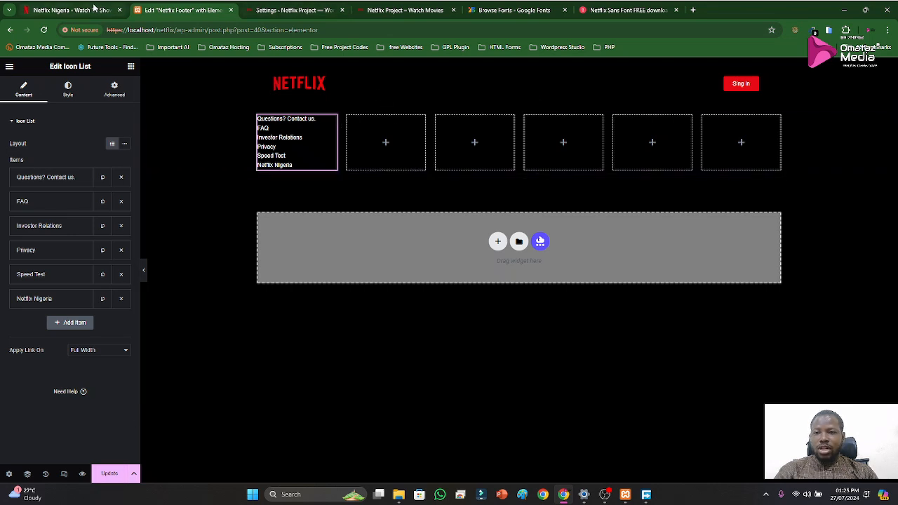
left_click_drag(337, 388, 311, 386)
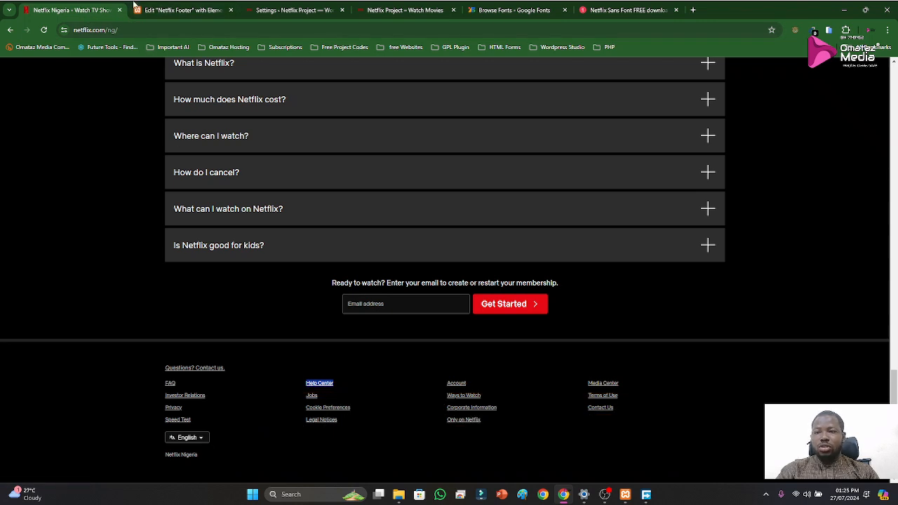
left_click(162, 9)
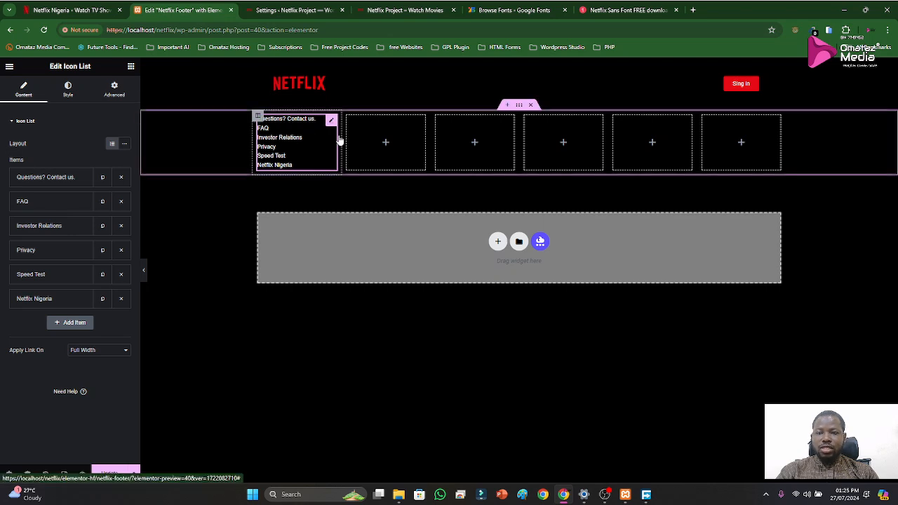
left_click(384, 144)
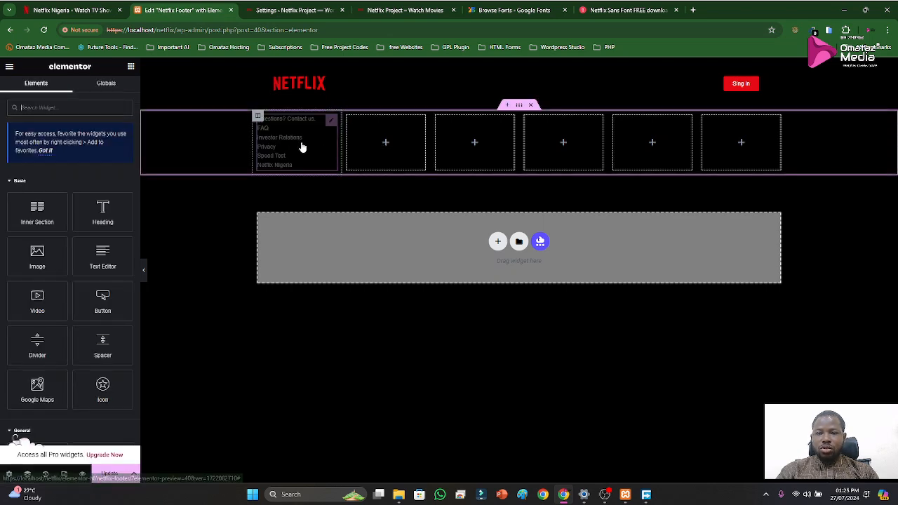
left_click(329, 122)
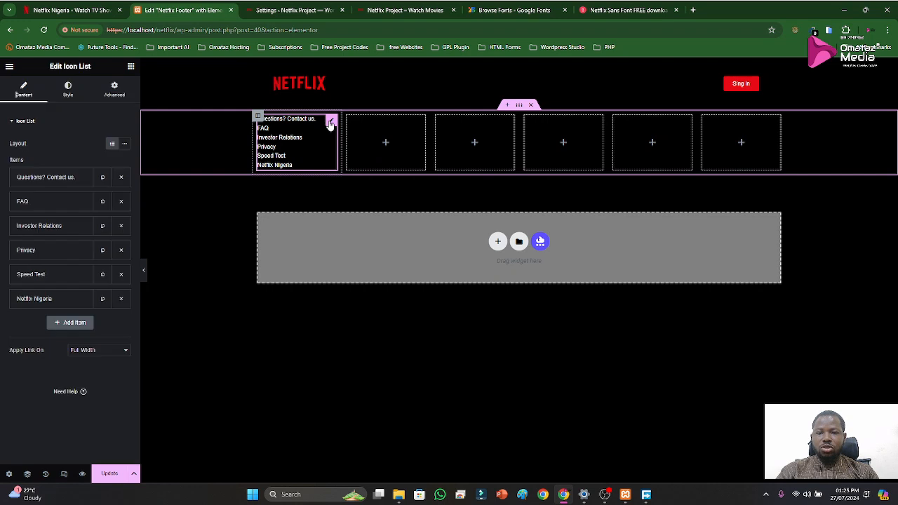
right_click(330, 120)
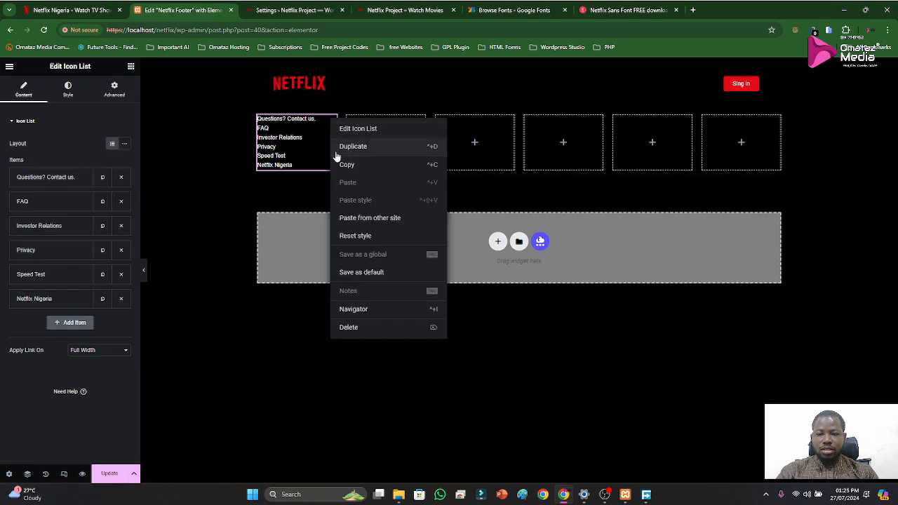
left_click(344, 146)
left_click_drag(332, 188, 379, 156)
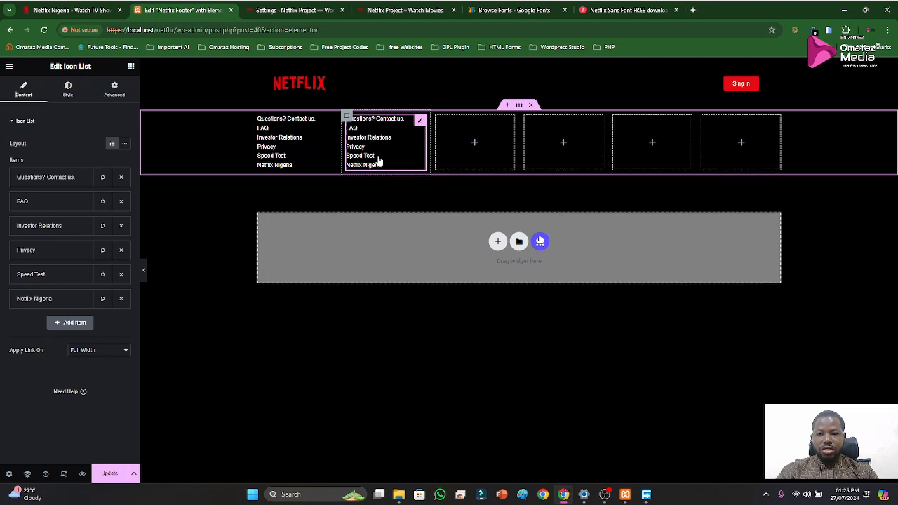
Delete every item except "Netflix Nigeria" from the icon list in the second column
left_click(121, 178)
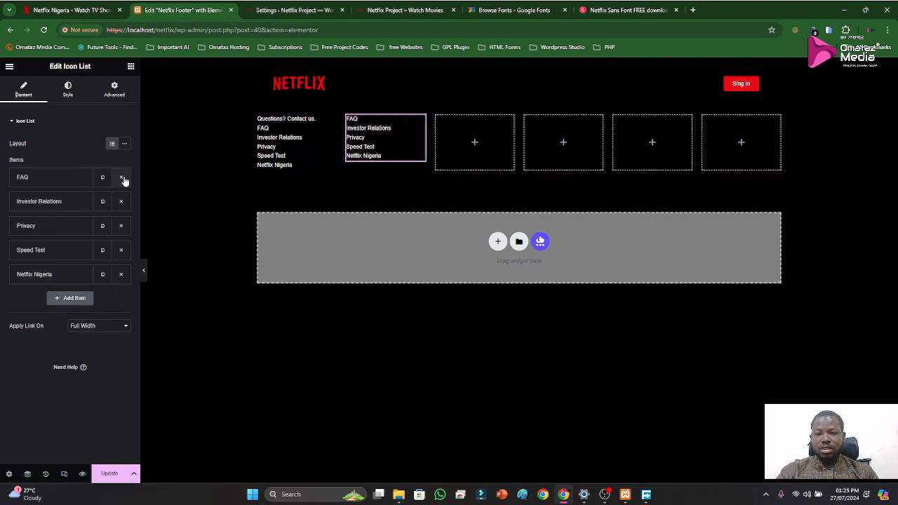
left_click(121, 177)
left_click(121, 177)
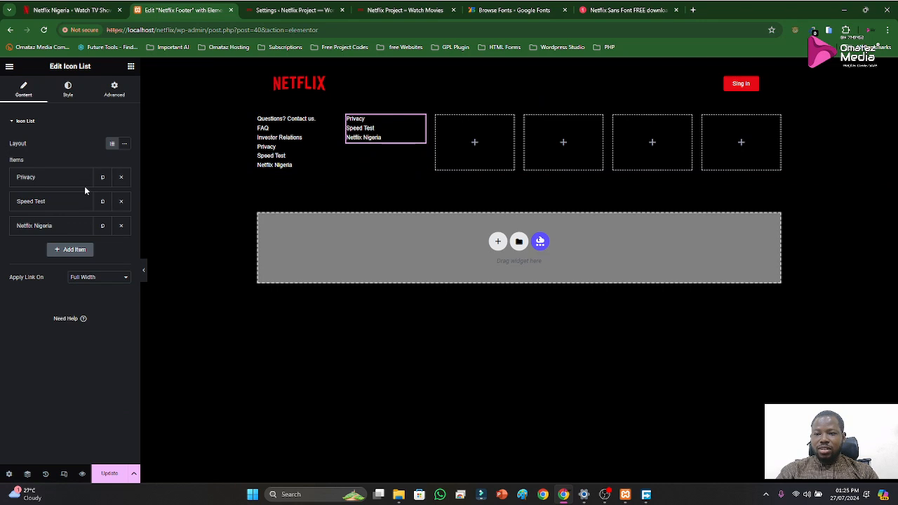
left_click(121, 177)
left_click(122, 177)
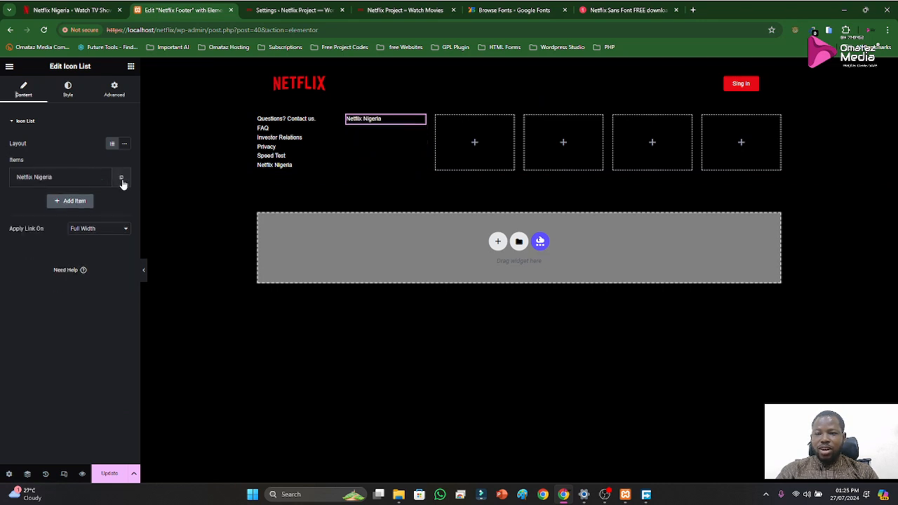
Change the text of the second column's remaining list item to "Help Center"
left_click(70, 181)
triple_click(62, 216)
type("Help Center")
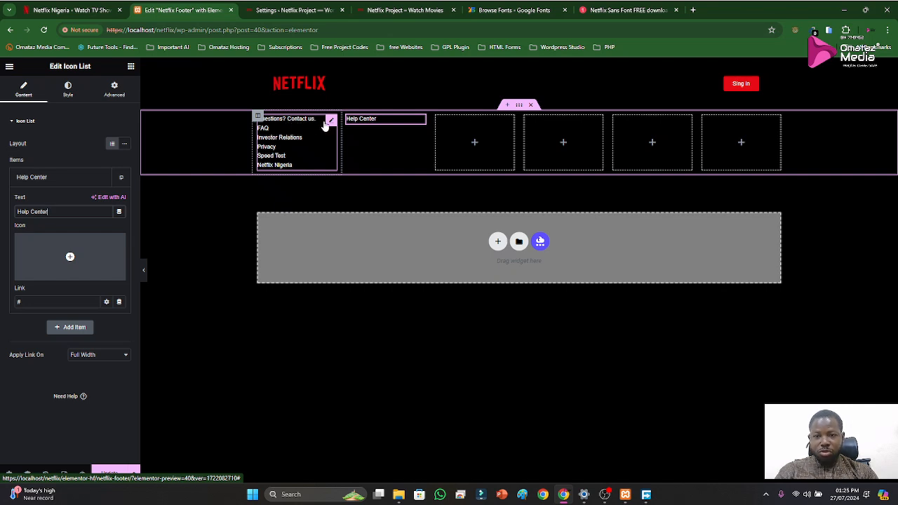
Copy "Jobs" from the official Netflix footer, then duplicate the second column's "Help Center" item and change the copy's text to "Jobs"
left_click(86, 12)
double_click(310, 395)
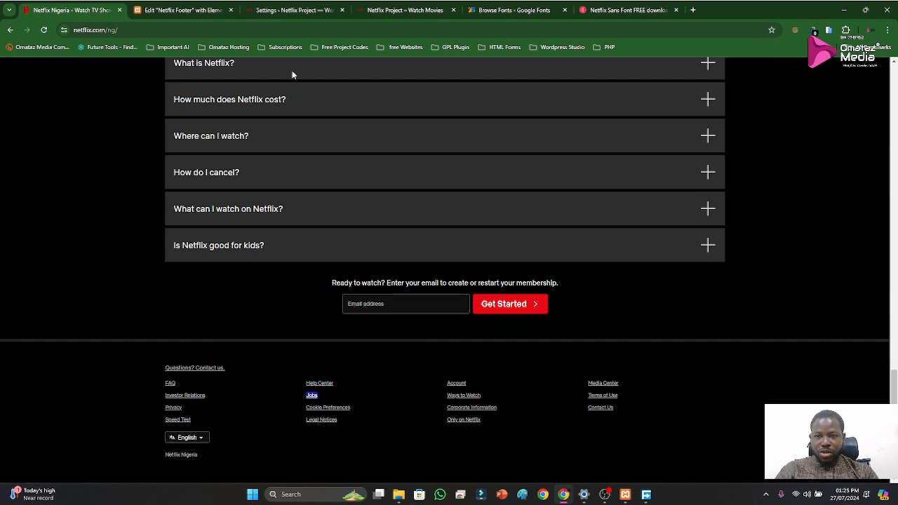
left_click(189, 9)
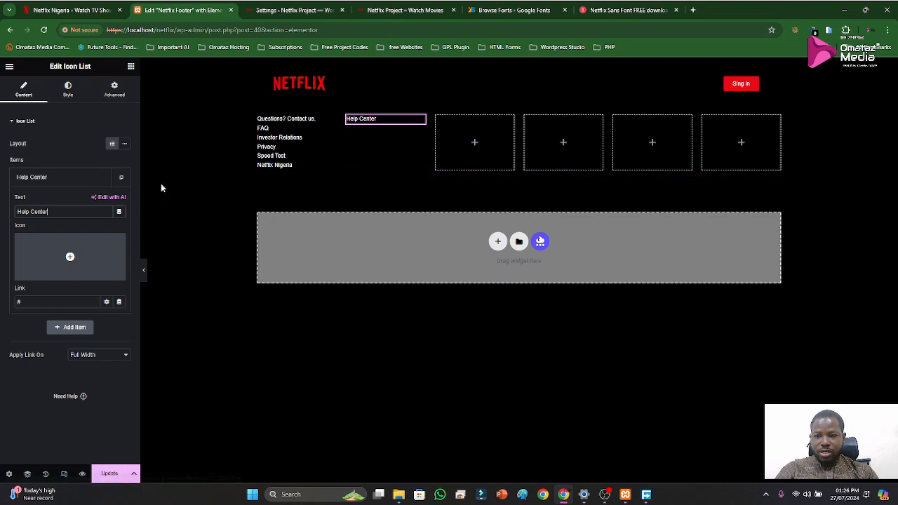
left_click(65, 185)
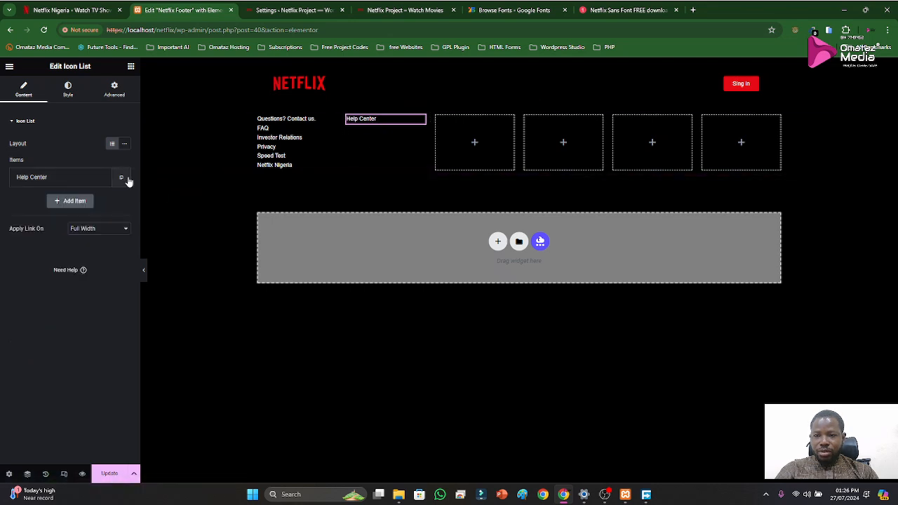
left_click(122, 178)
left_click(56, 201)
key("ctrl+a")
type("Jobs")
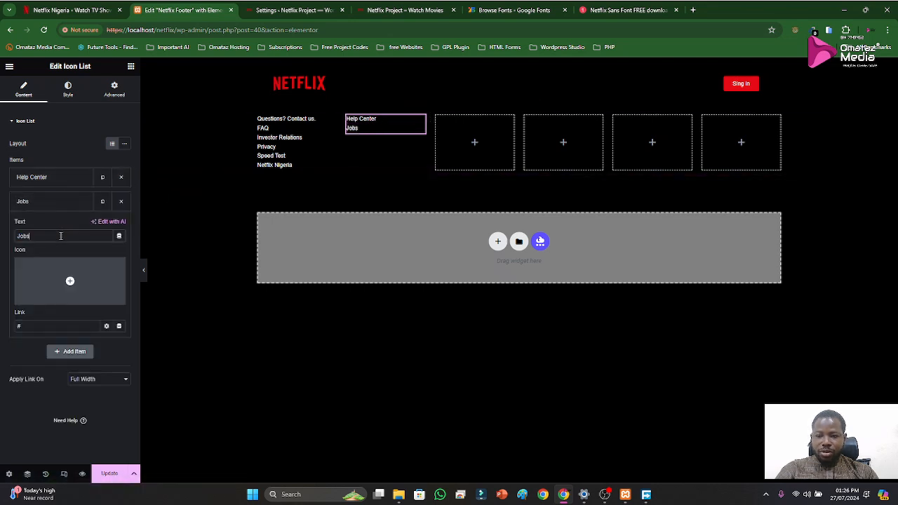
left_click(68, 202)
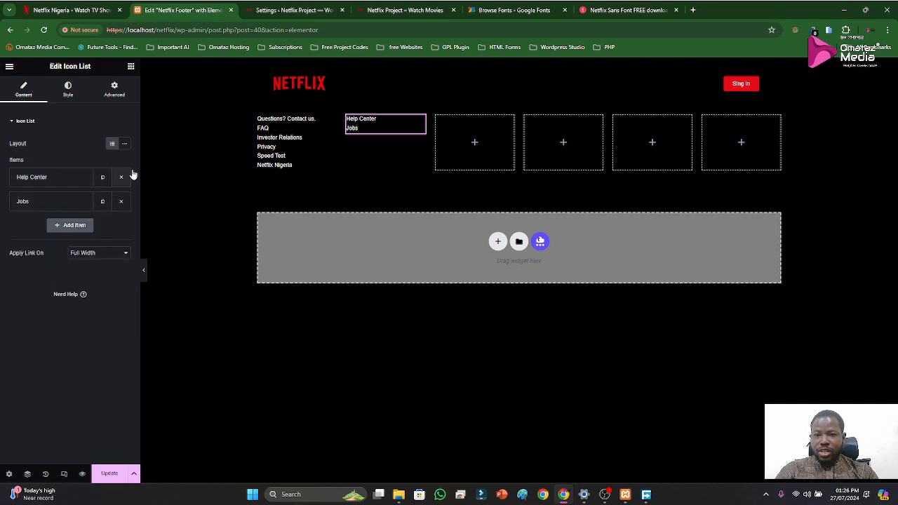
Copy "Cookie Preferences" from the official footer, then duplicate the "Jobs" item and change the copy's text to "Cookie Preferences"
left_click(73, 12)
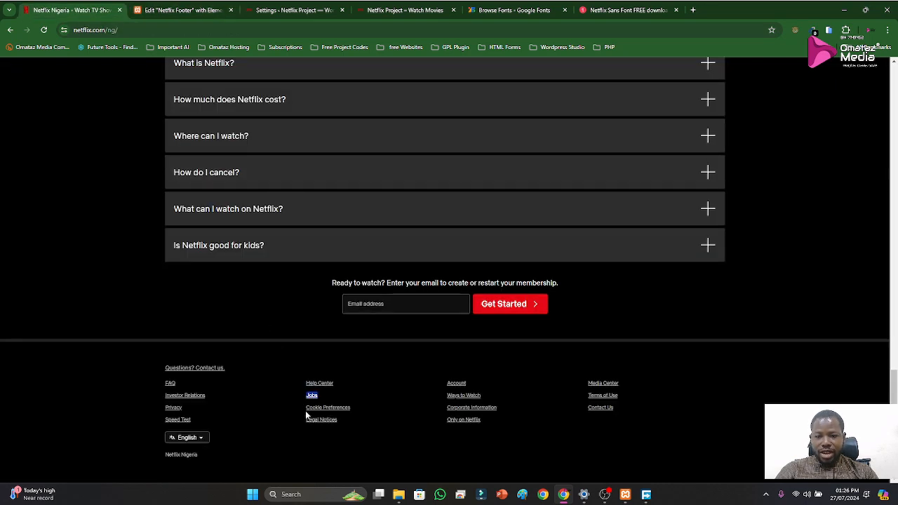
left_click_drag(305, 408, 353, 410)
key("ctrl+c")
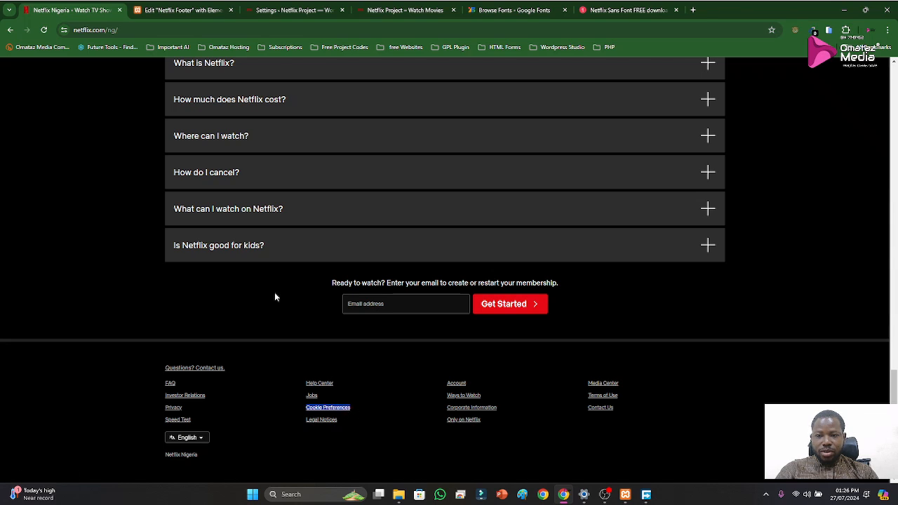
left_click(177, 10)
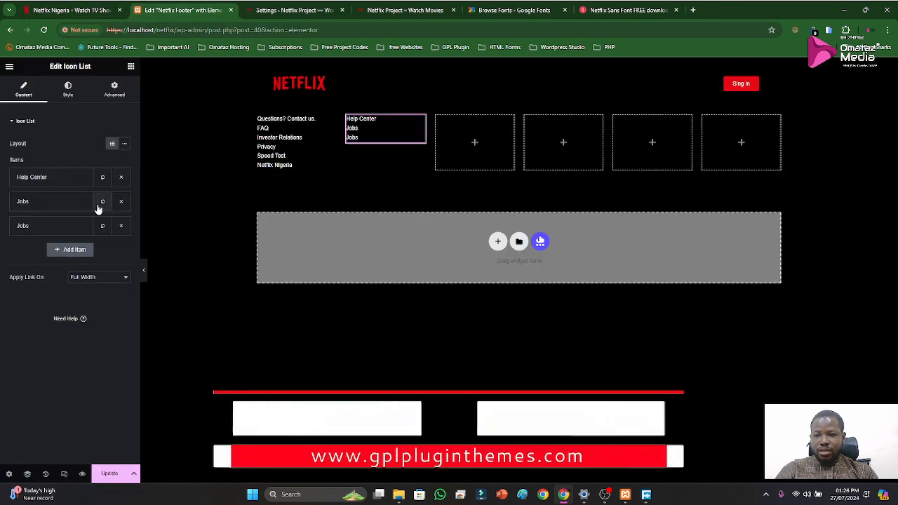
left_click(38, 233)
double_click(24, 260)
key("ctrl+v")
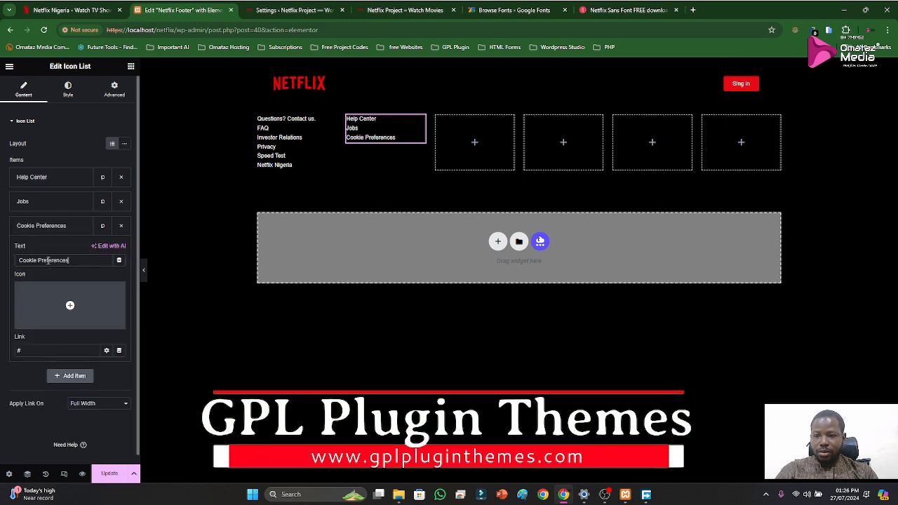
left_click(77, 229)
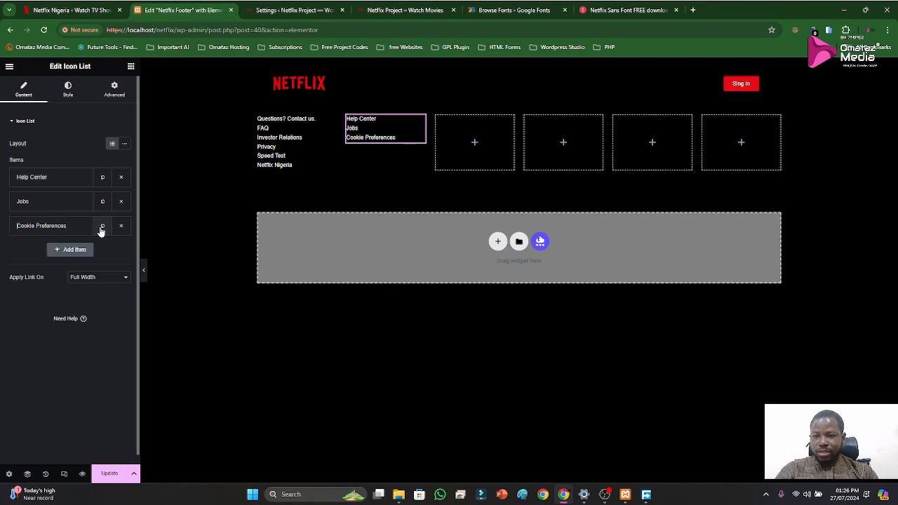
Duplicate the "Cookie Preferences" item and change the copy's text to "Legal Notices", copied from the official footer
left_click(103, 229)
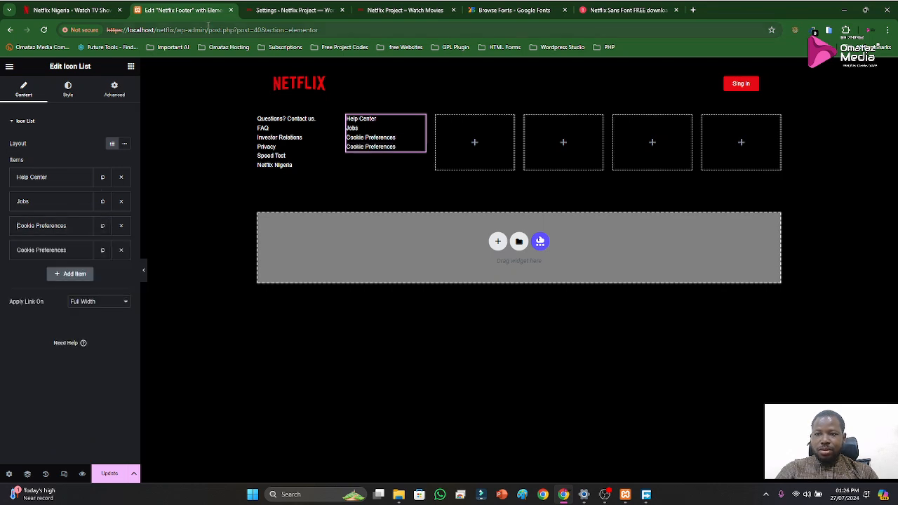
left_click(73, 10)
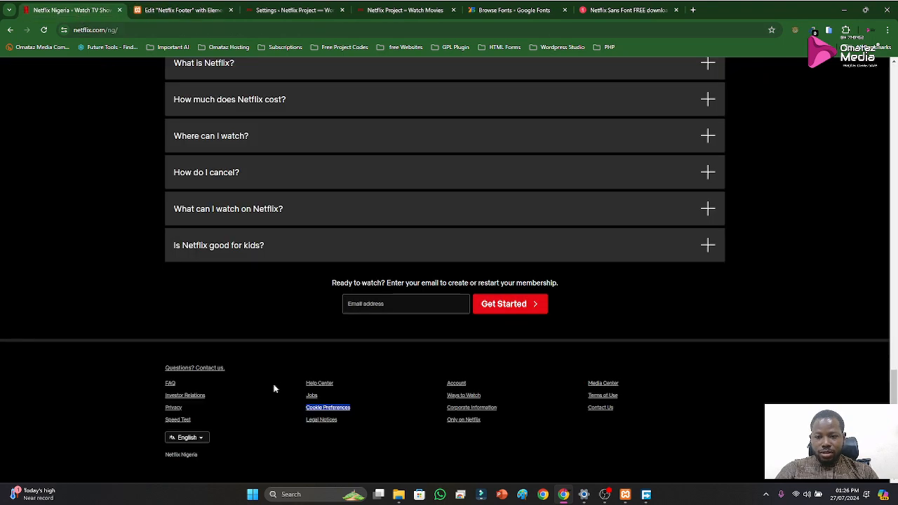
mouse_move(308, 421)
left_mouse_down()
mouse_move(338, 424)
mouse_move(306, 421)
left_mouse_up()
key("ctrl+c")
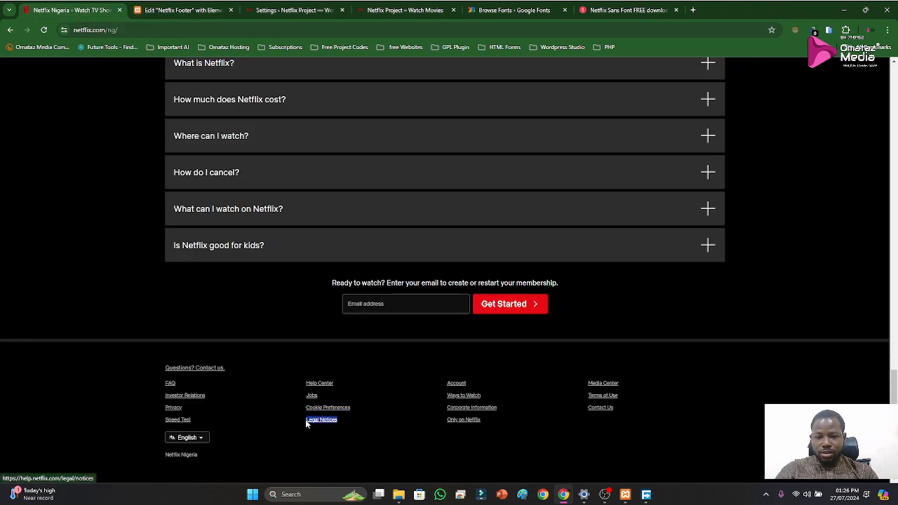
left_click(183, 10)
left_click(44, 250)
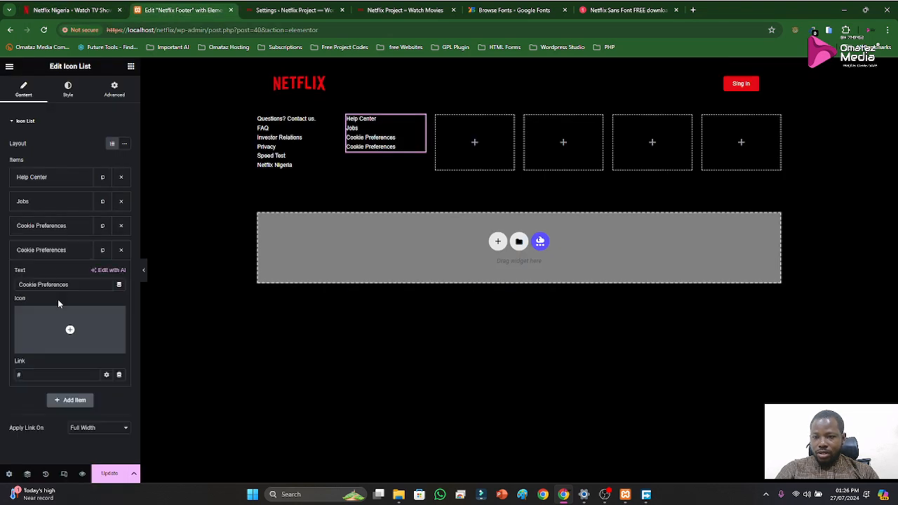
triple_click(76, 282)
key("ctrl+v")
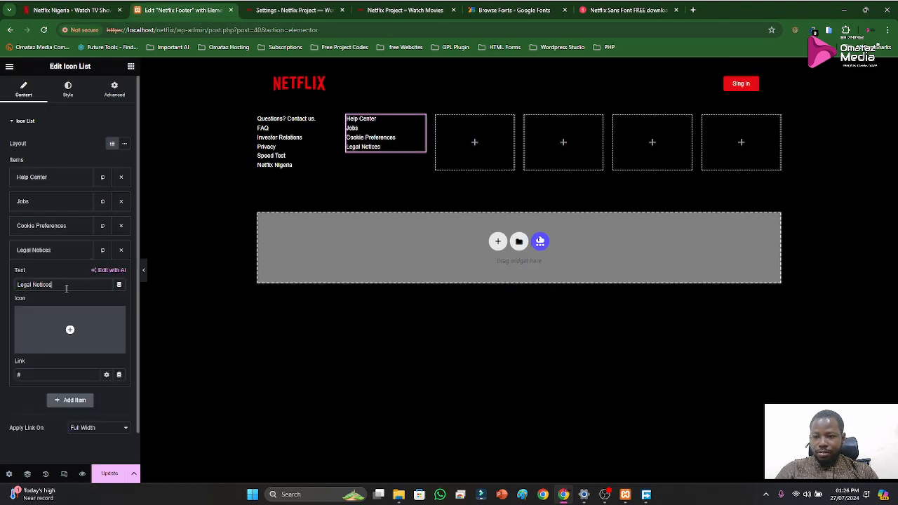
left_click(34, 251)
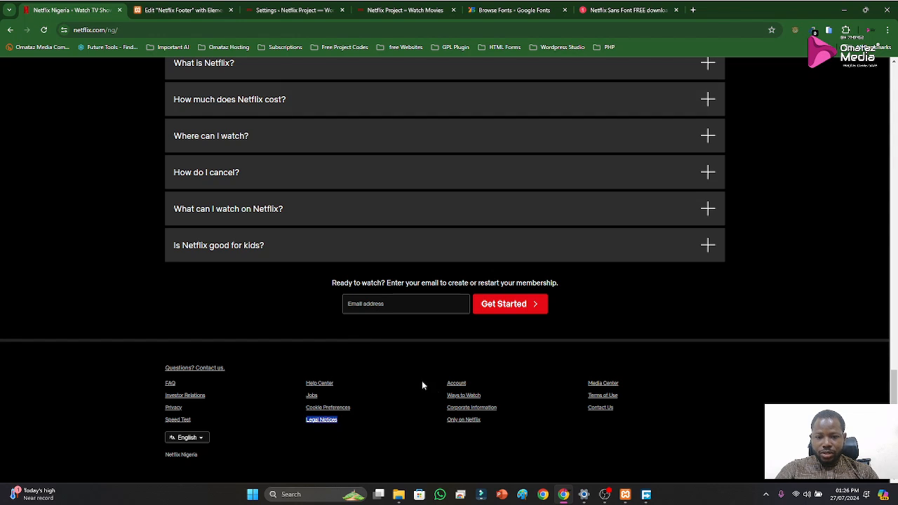
Copy "Account" from the official Netflix footer, then duplicate the second column's icon list and place the copy in the third column
left_click_drag(443, 384, 469, 387)
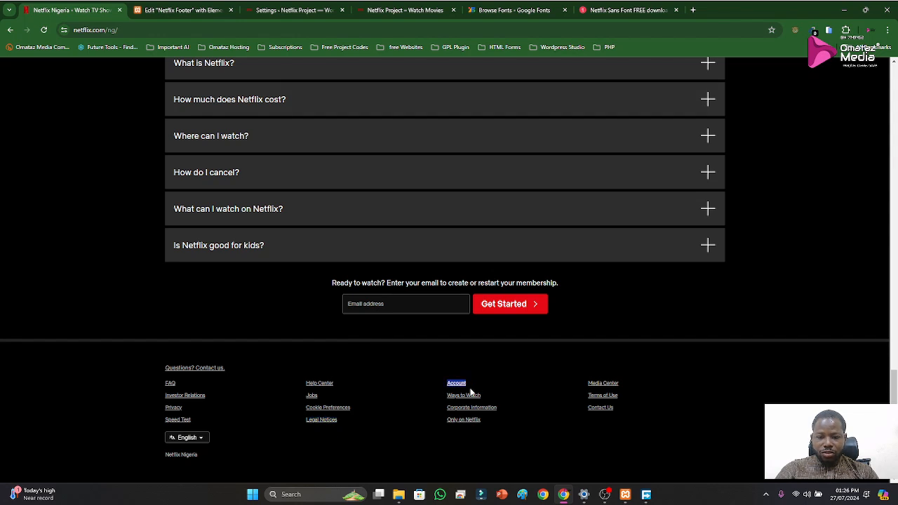
left_click(200, 12)
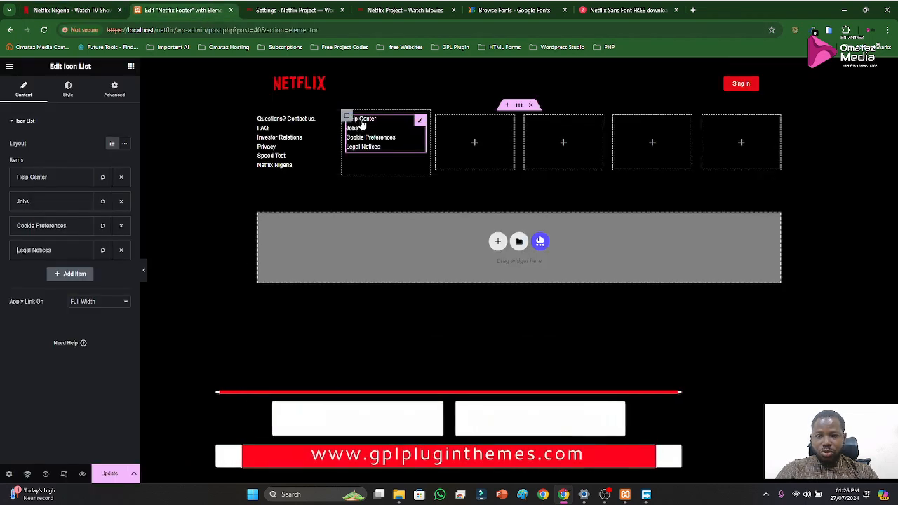
right_click(420, 124)
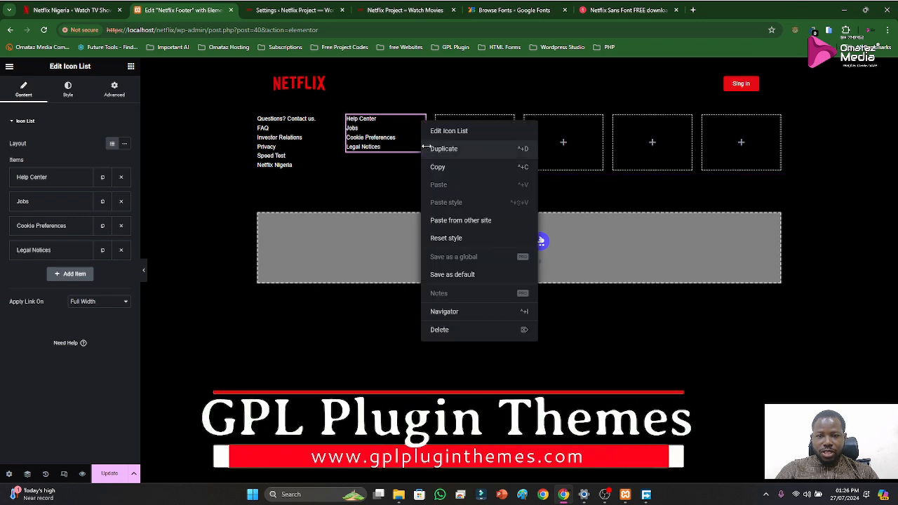
left_click(425, 149)
left_click_drag(419, 173, 457, 156)
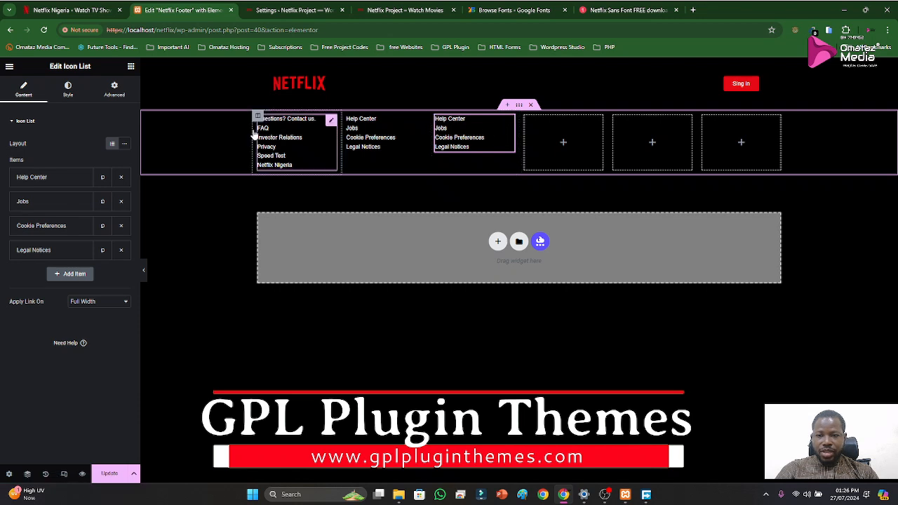
Change the text of the third column's "Help Center" item to "Account"
left_click(77, 180)
triple_click(73, 210)
type("Account")
left_click(56, 177)
Copy "Ways to Watch" from the official footer and use it to replace the text of the third column's "Jobs" item
left_click(98, 11)
left_click_drag(446, 396, 483, 396)
key("ctrl+c")
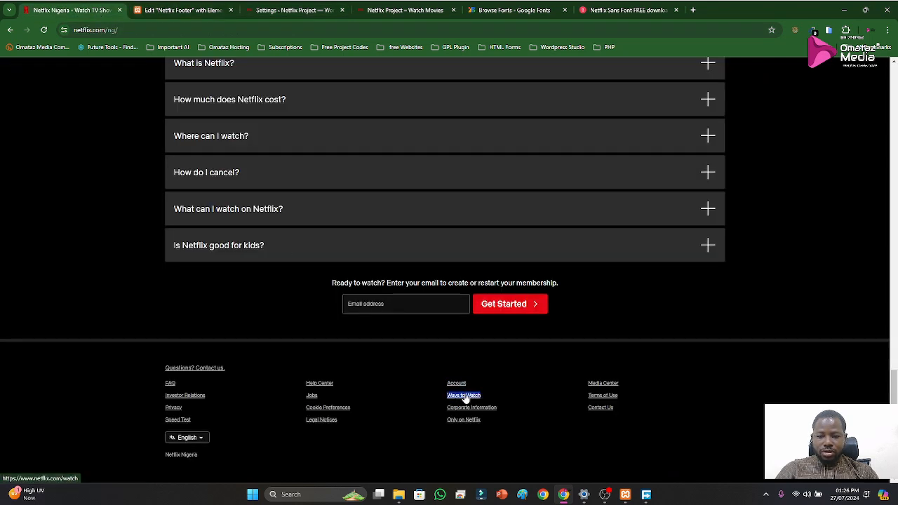
left_click(153, 13)
left_click(50, 203)
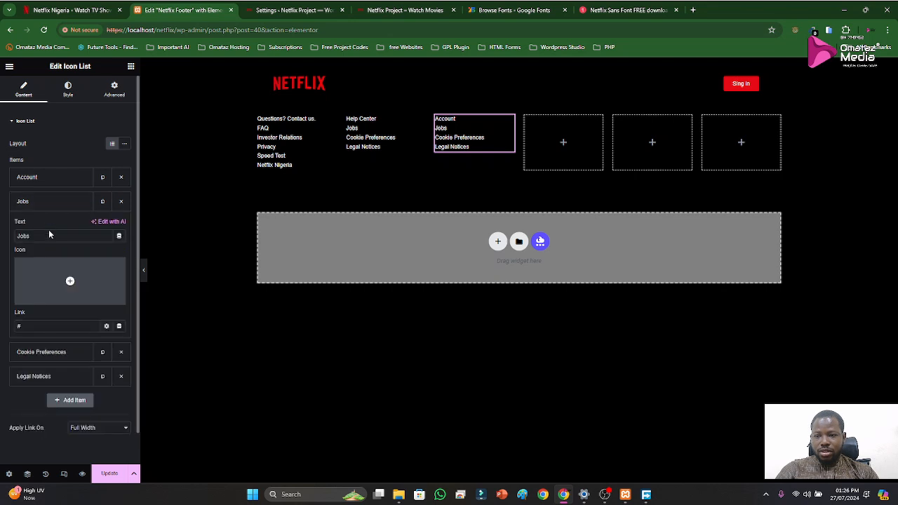
key("ctrl+v")
left_click(26, 201)
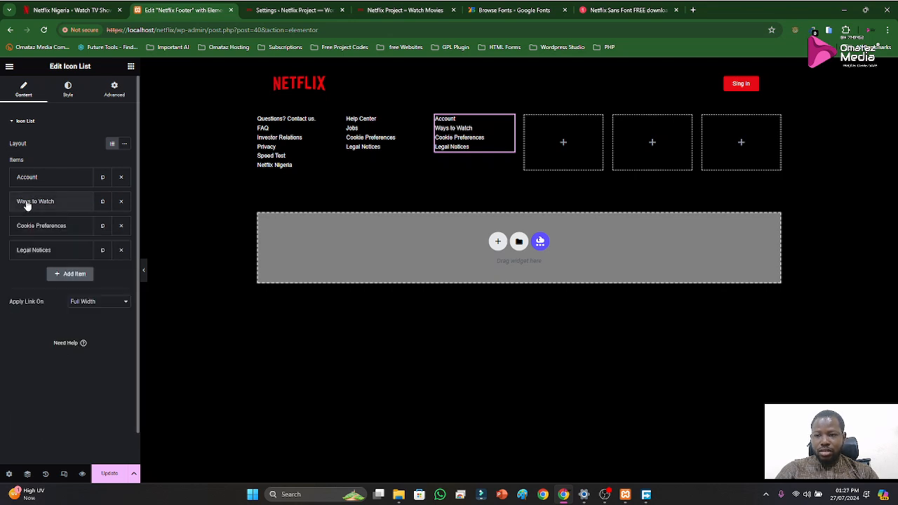
Copy "Corporate Information" from the official footer and use it to replace the text of the third column's "Cookie Preferences" item
left_click(69, 10)
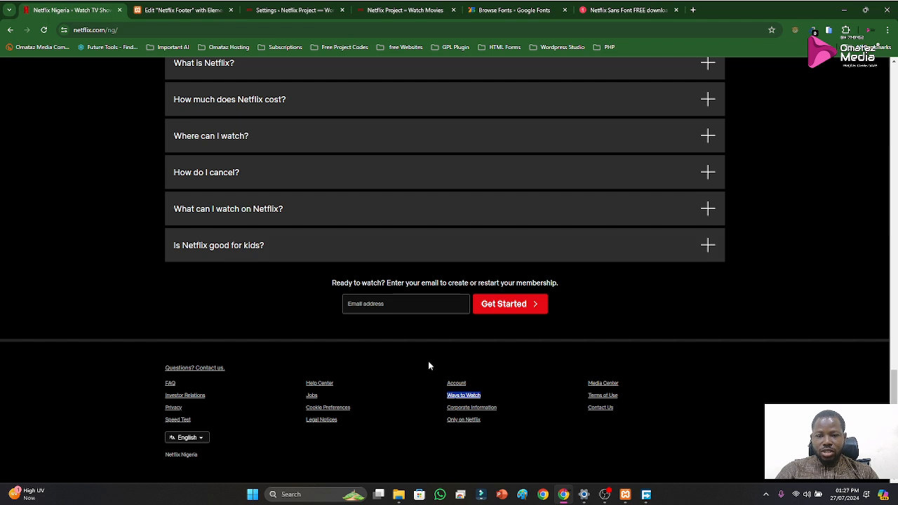
left_click_drag(449, 405, 482, 405)
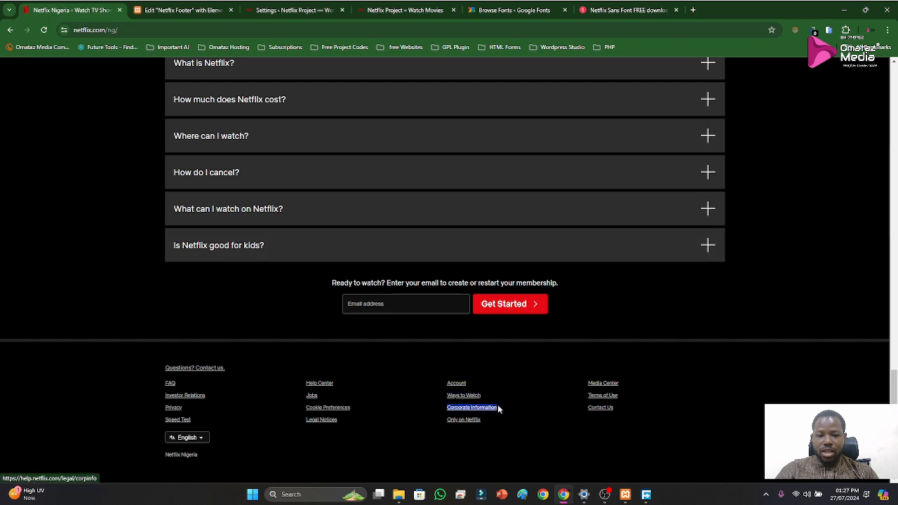
left_click(173, 13)
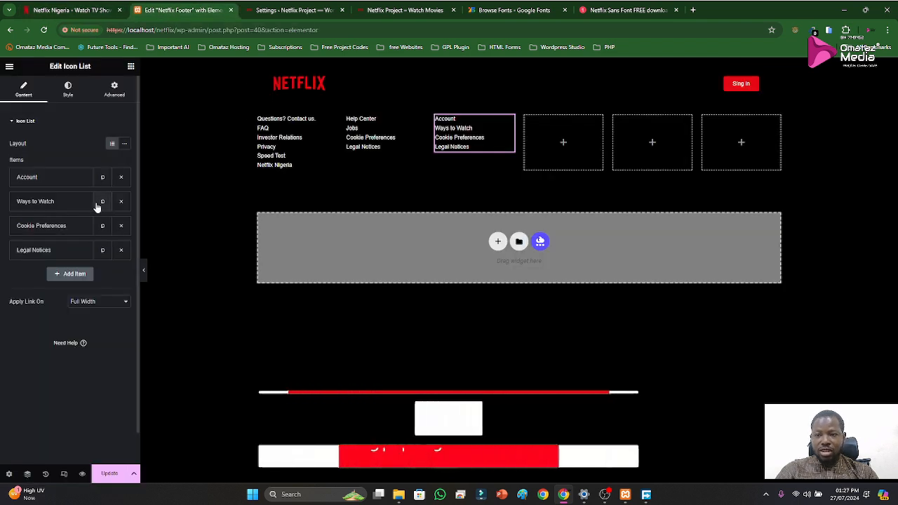
left_click(50, 225)
triple_click(49, 261)
type("Corporate Information")
left_click(68, 231)
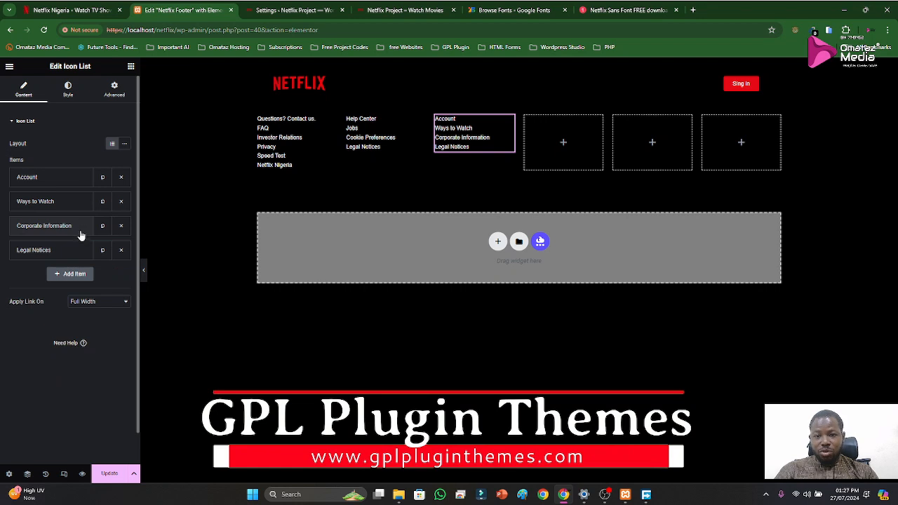
Copy "Only on Netflix" from the official footer and use it to replace the text of the third column's "Legal Notices" item
left_click(63, 10)
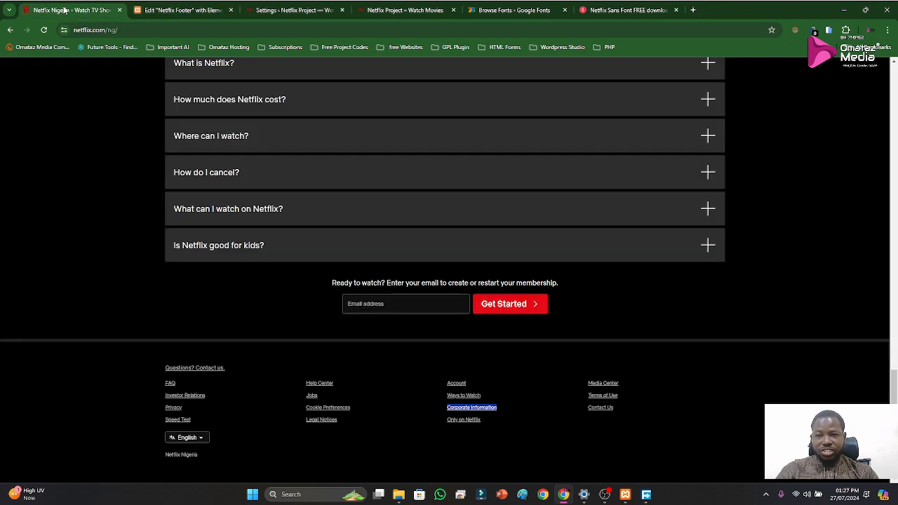
left_click_drag(445, 422, 484, 426)
key("ctrl+c")
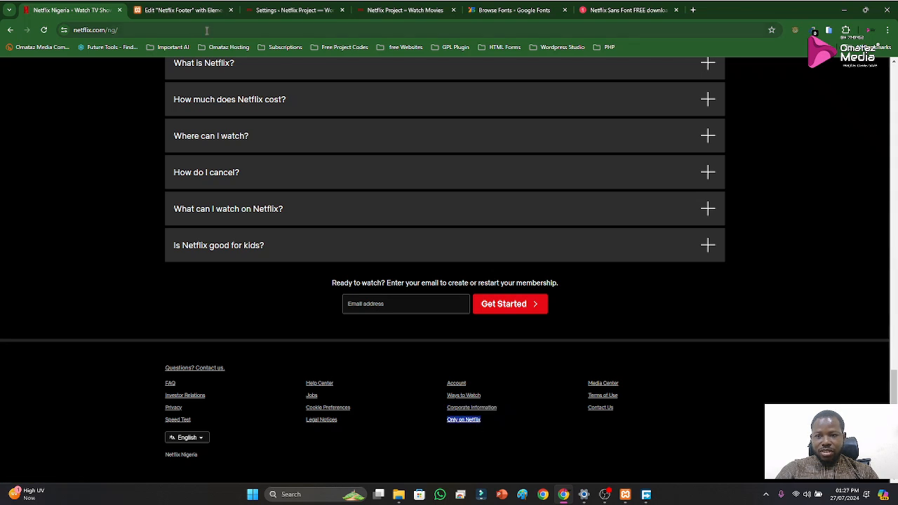
left_click(184, 10)
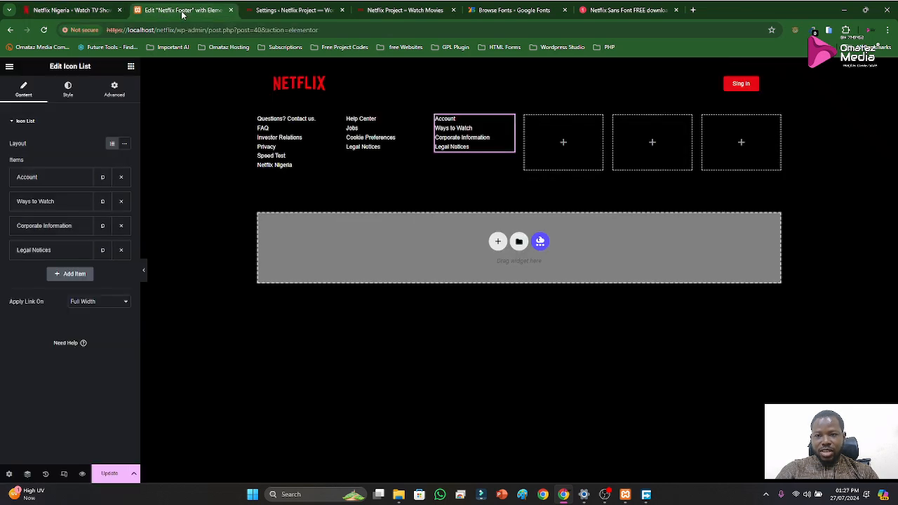
left_click(54, 251)
triple_click(61, 287)
key("ctrl+v")
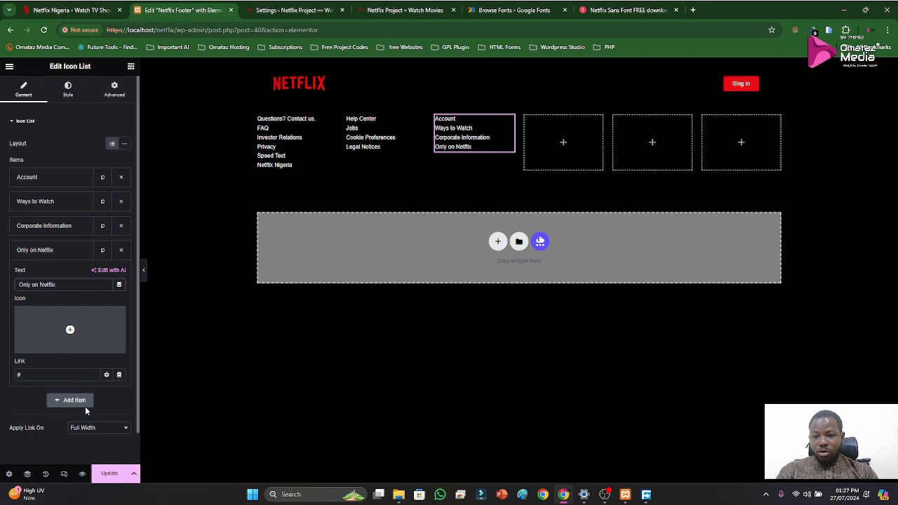
Copy "Media Center" from the fourth link column of the official Netflix footer
left_click(67, 10)
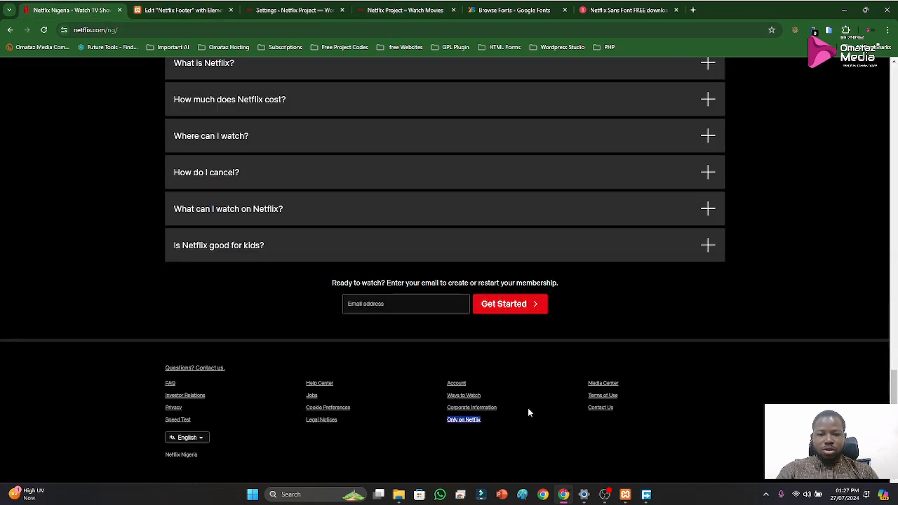
left_click(182, 10)
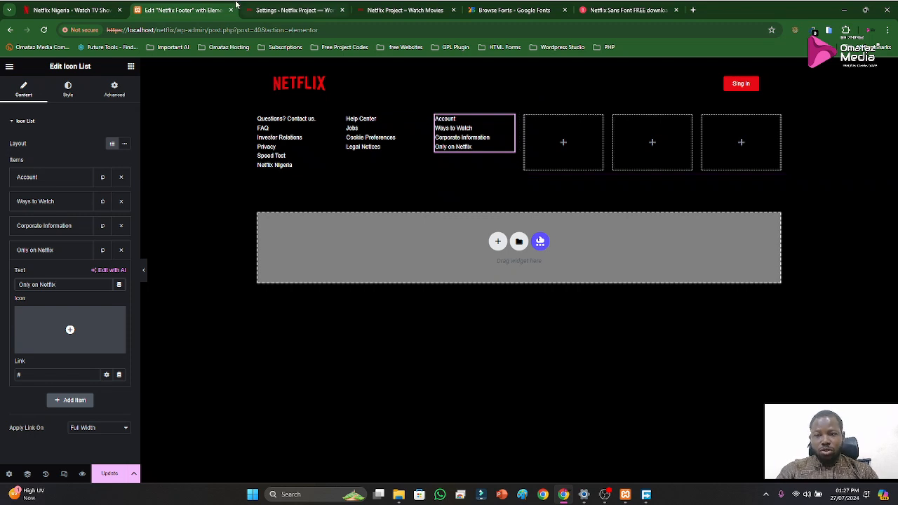
left_click(77, 7)
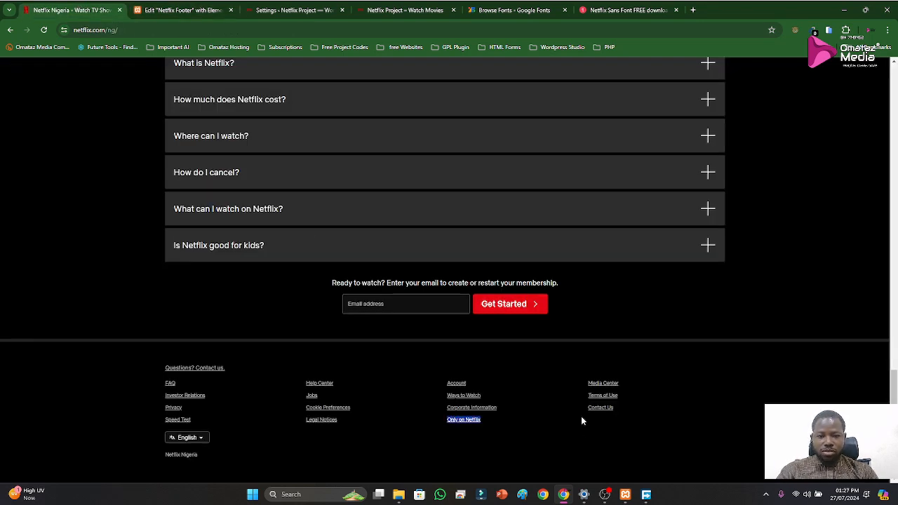
left_click_drag(585, 385, 616, 386)
key("ctrl+c")
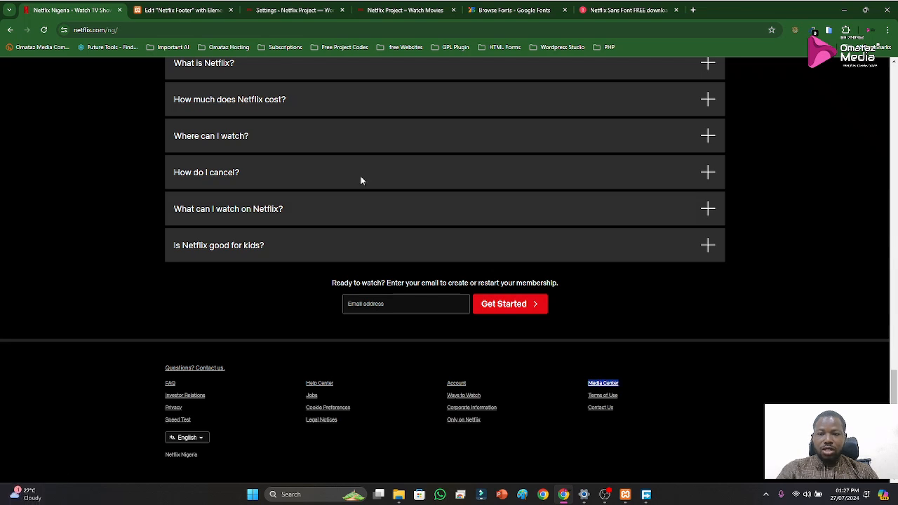
Duplicate the third column's link list into the fourth column, and move the empty fifth column to the front of the row
left_click(178, 8)
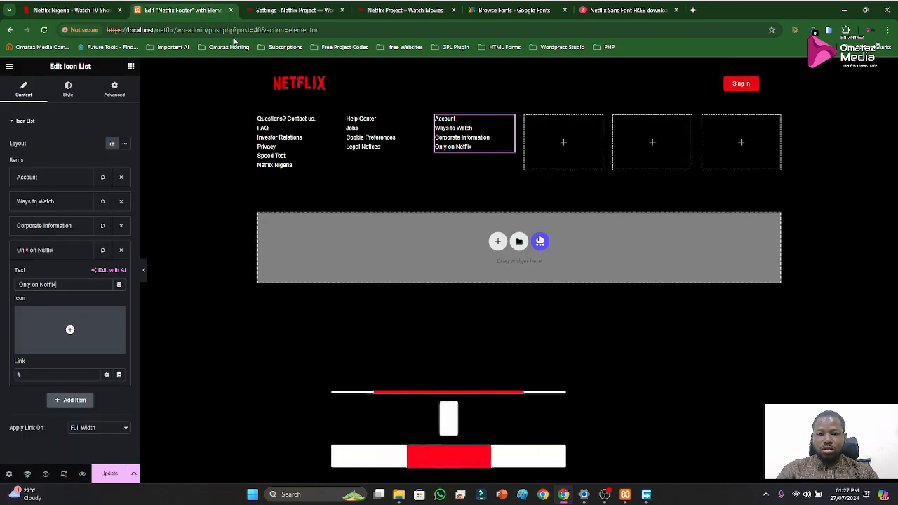
right_click(504, 124)
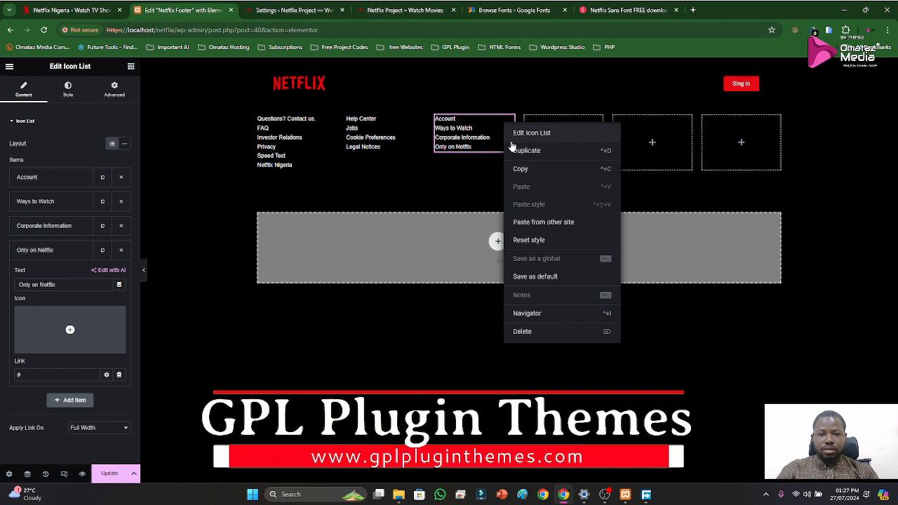
left_click(513, 150)
left_click_drag(508, 169, 553, 149)
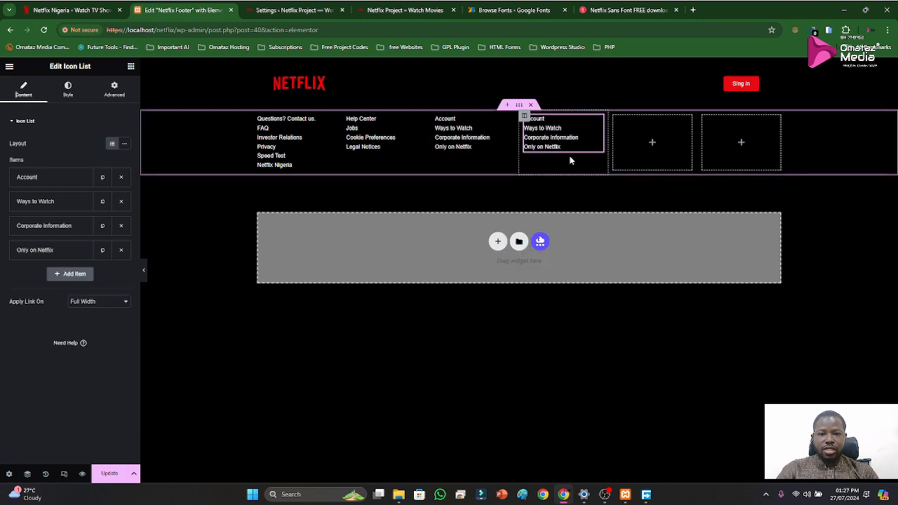
left_click_drag(614, 121, 247, 126)
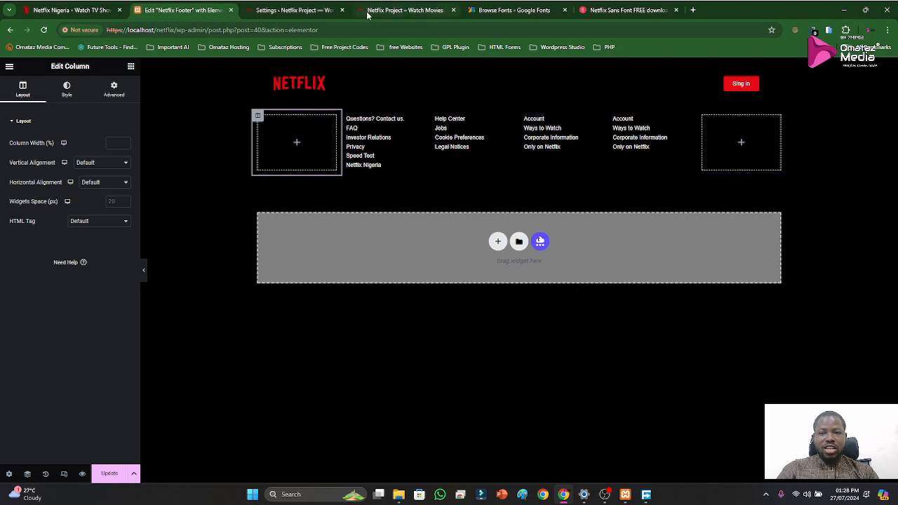
Check the layout of the official Netflix page and set the link columns section's content width to Full Width
left_click(65, 11)
scroll(523, 425, "up", 3)
scroll(526, 407, "down", 3)
scroll(517, 395, "up", 5)
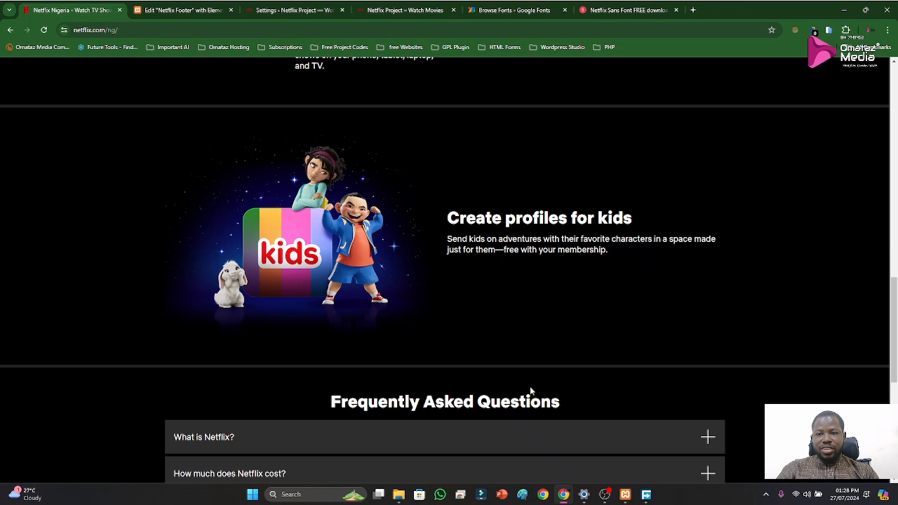
scroll(530, 386, "up", 12)
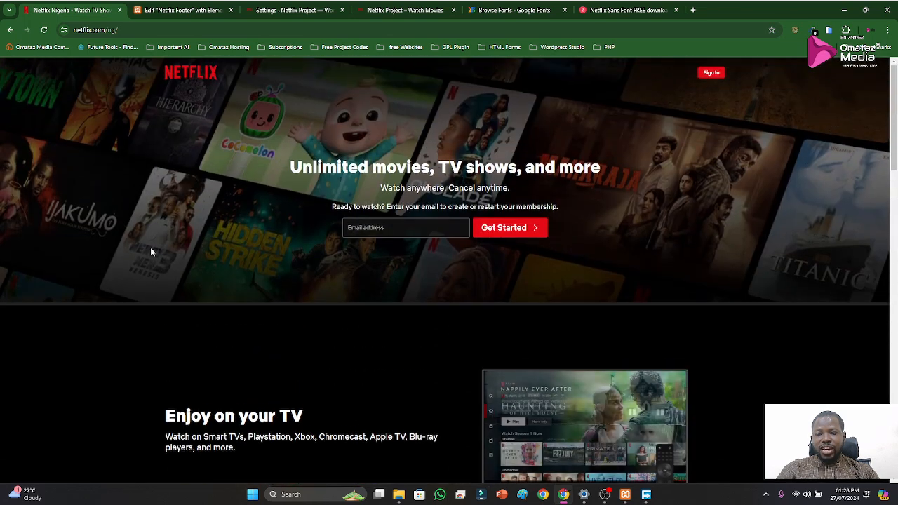
scroll(324, 392, "down", 15)
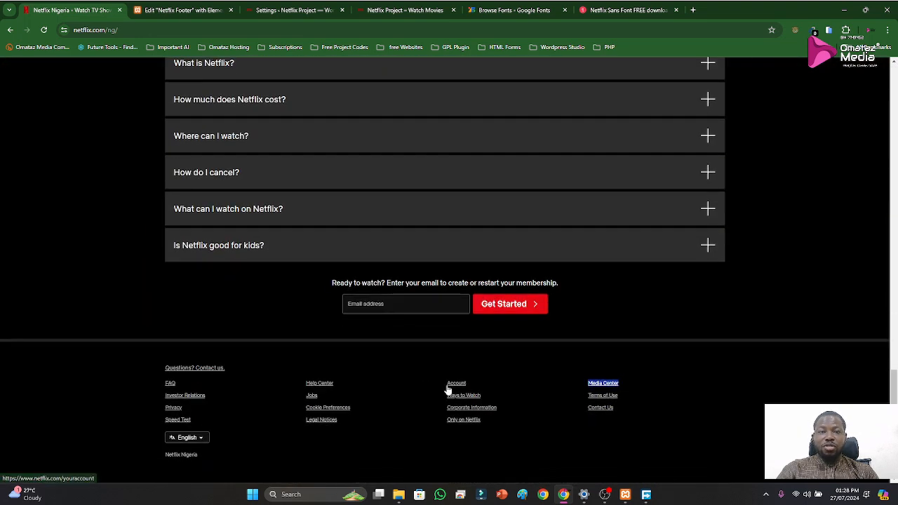
left_click(181, 10)
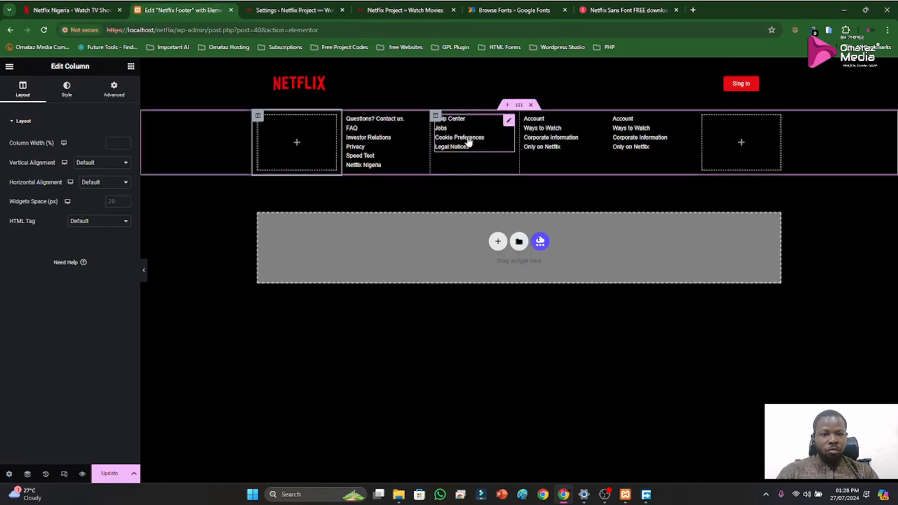
left_click(519, 105)
left_click(109, 145)
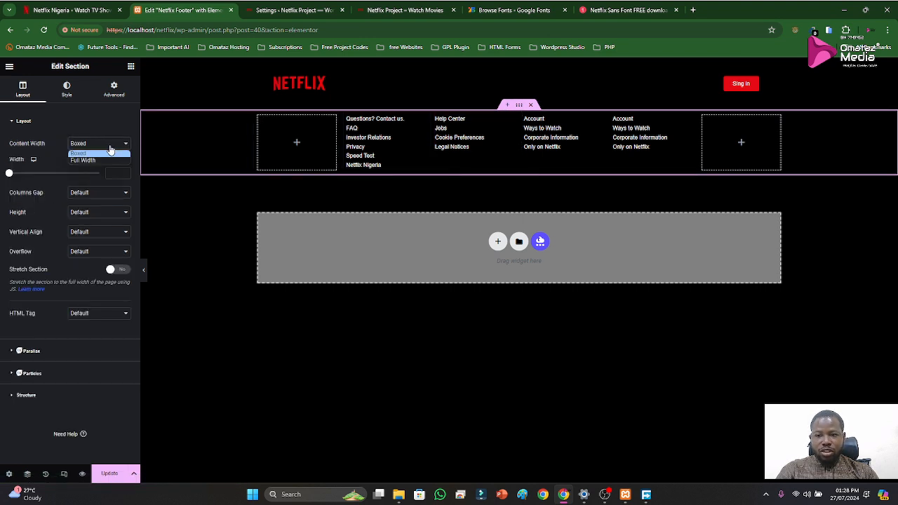
left_click(102, 160)
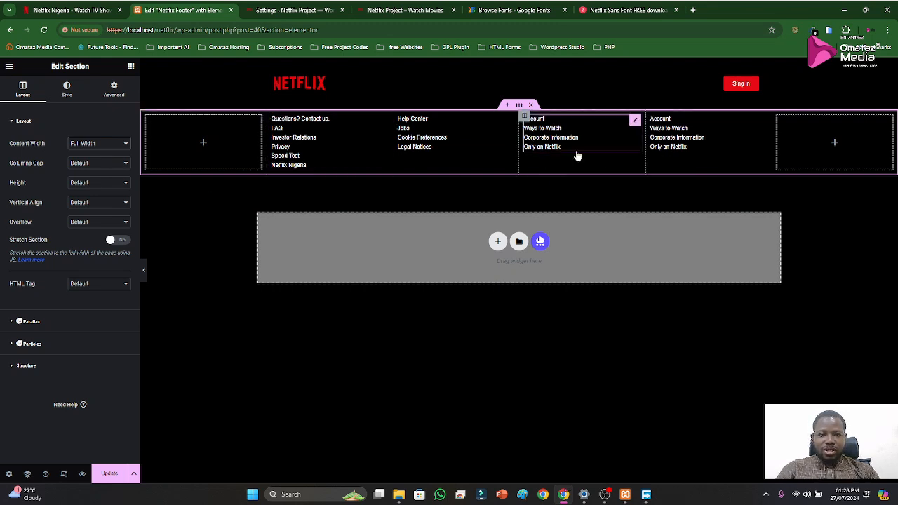
Replace the text of the last link list's "Account" item with the copied "Media Center"
left_click(762, 122)
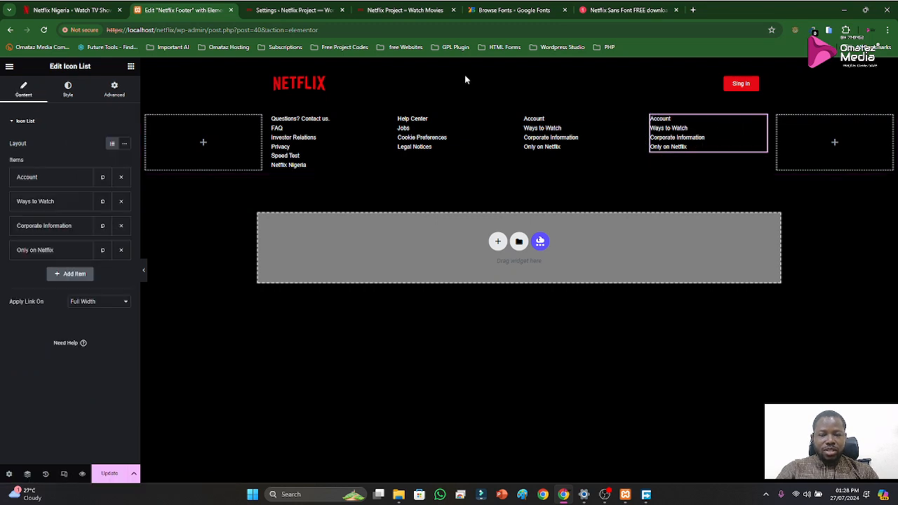
left_click(70, 10)
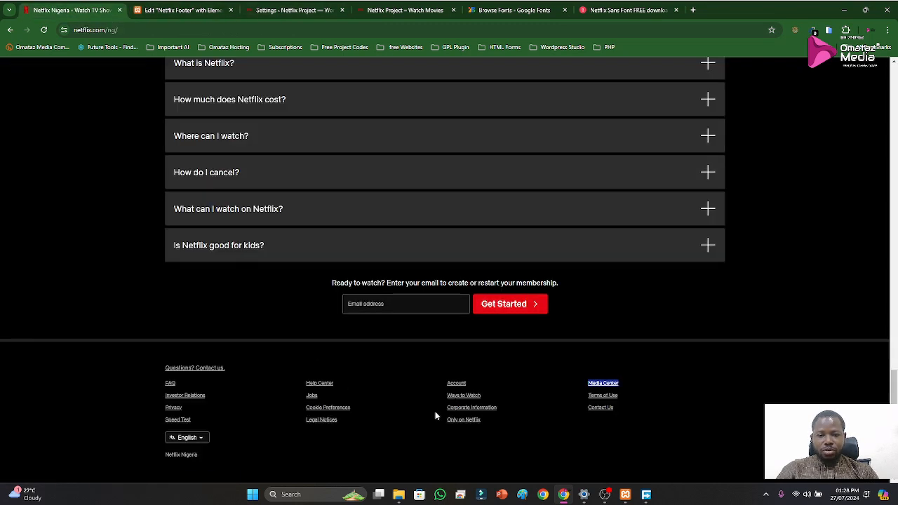
left_click(184, 11)
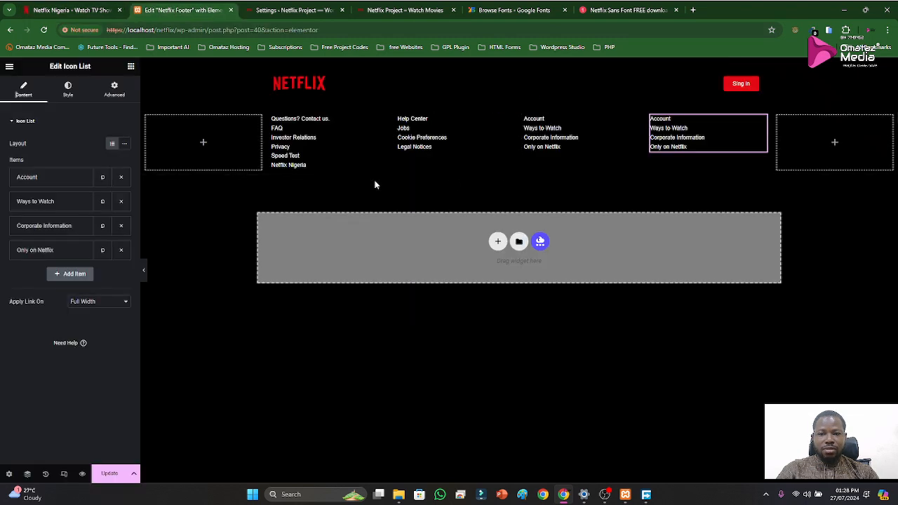
left_click(47, 178)
left_click(48, 213)
key("ctrl+v")
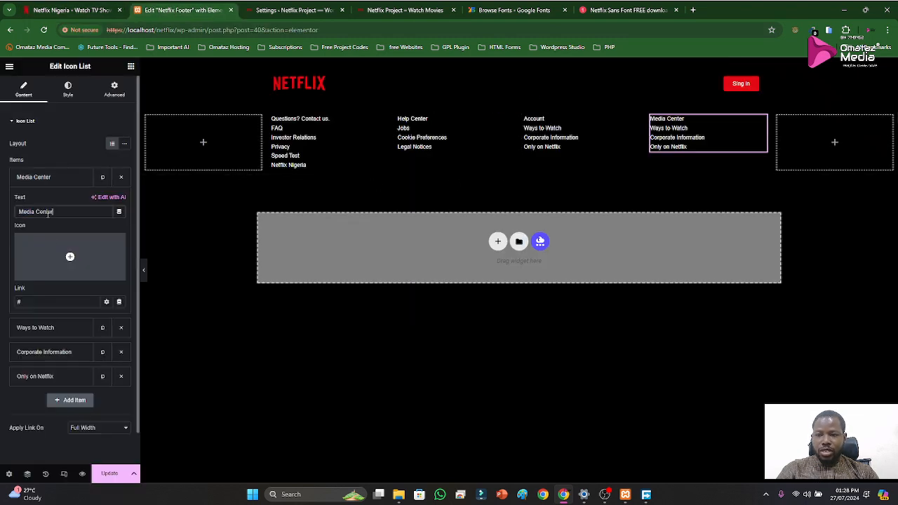
left_click(41, 177)
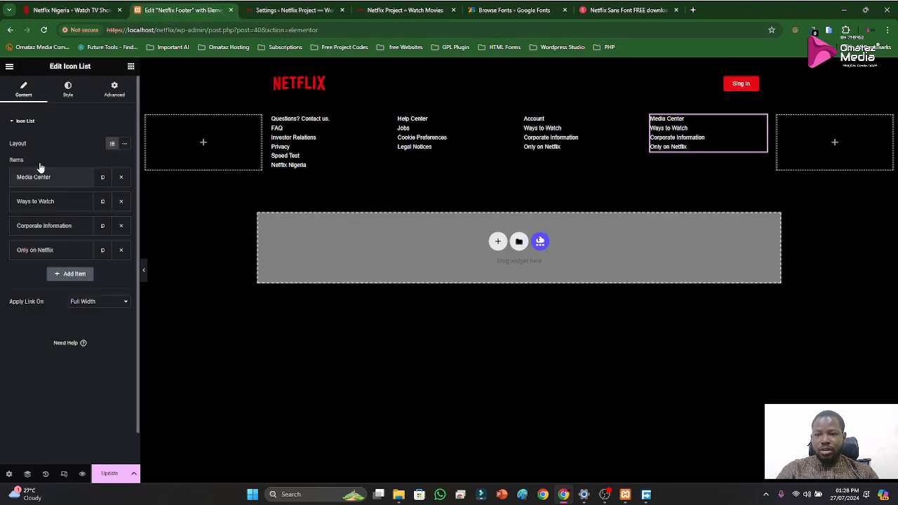
Copy "Terms of Use" from the official footer and use it to replace the text of the last link list's "Ways to Watch" item
left_click(70, 10)
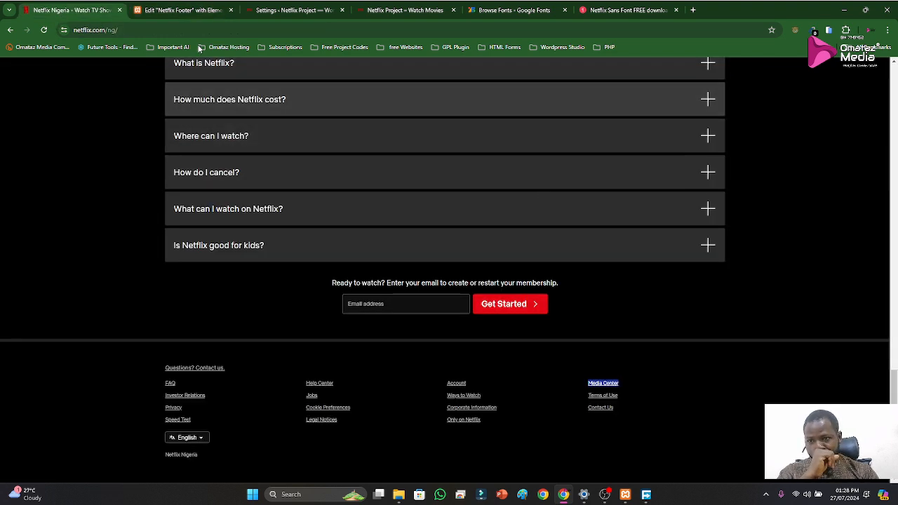
left_click(180, 11)
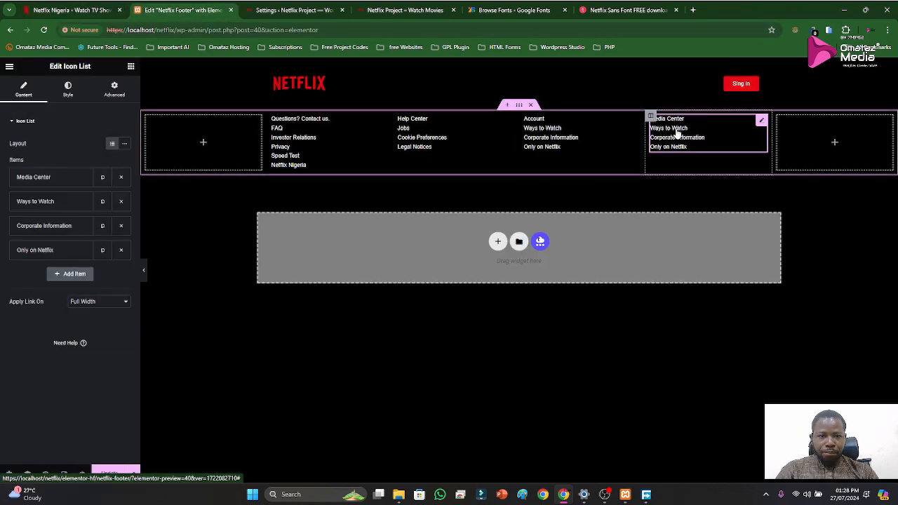
left_click(52, 8)
left_click_drag(626, 400, 582, 397)
key("ctrl+c")
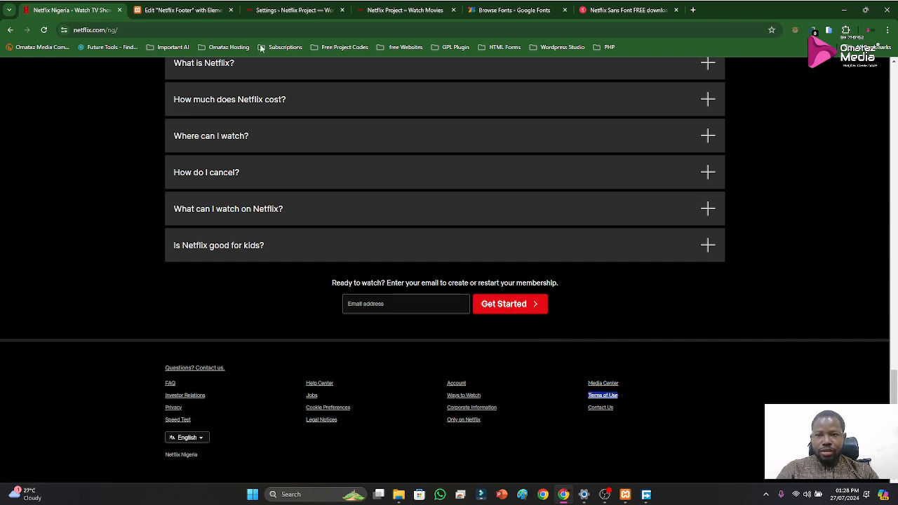
left_click(180, 10)
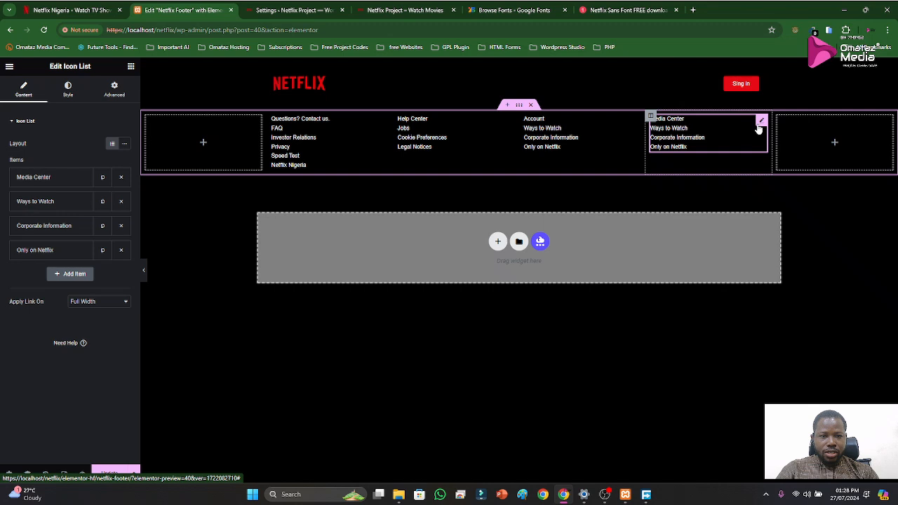
left_click(49, 202)
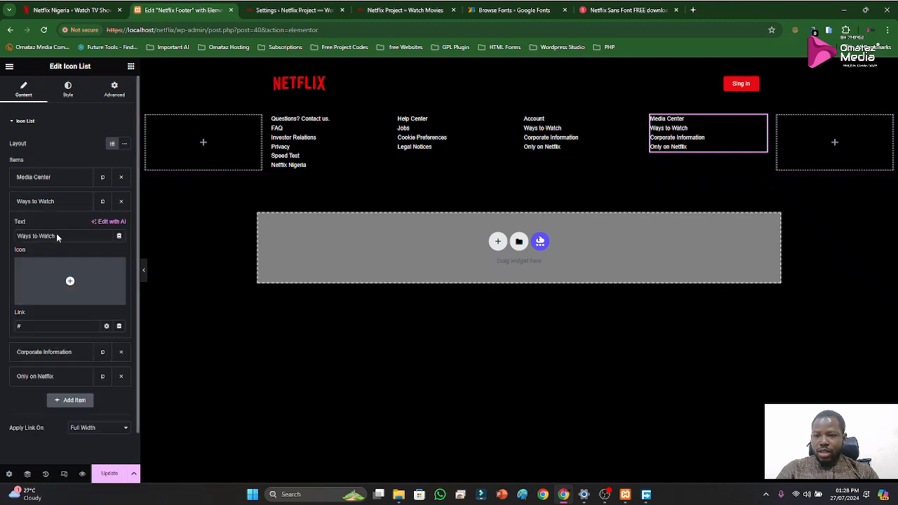
triple_click(57, 235)
key("ctrl+v")
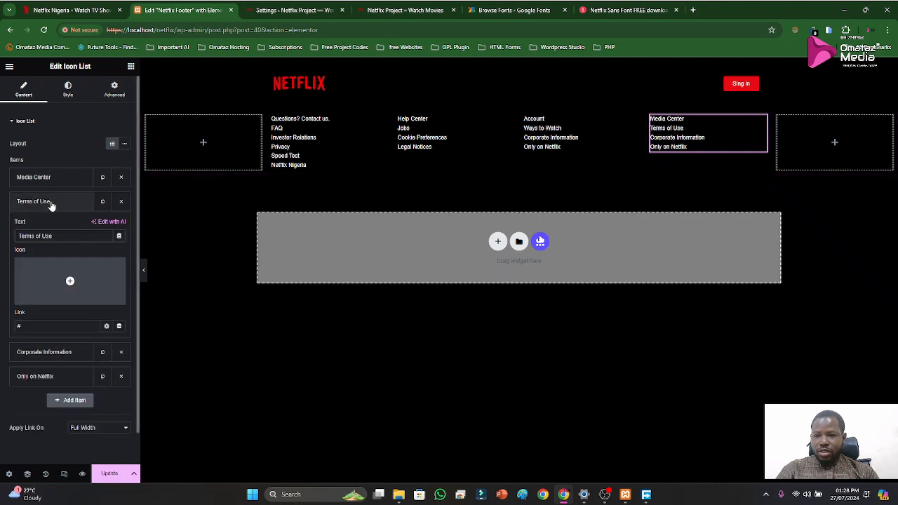
left_click(49, 202)
Replace the last link list's "Corporate Information" text with "Contact Us" copied from the official footer, and delete its "Only on Netflix" item
left_click(63, 11)
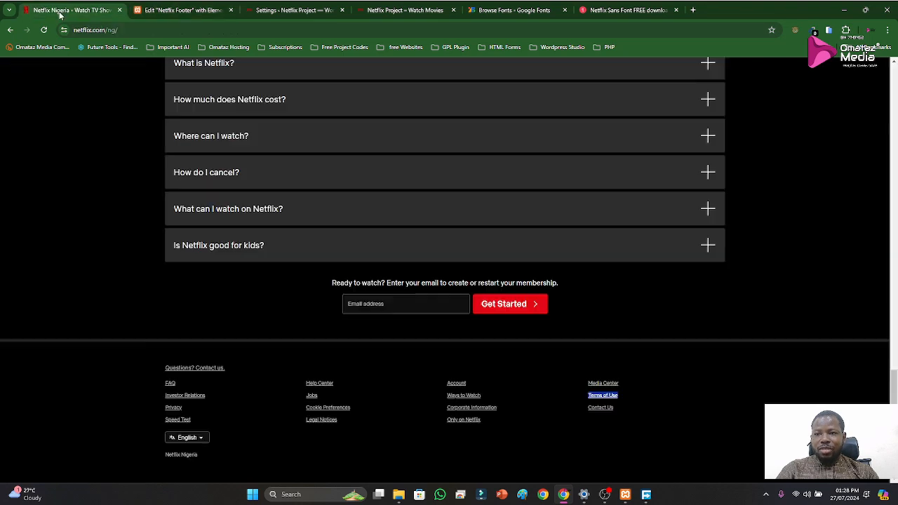
left_click_drag(611, 407, 578, 410)
key("ctrl+c")
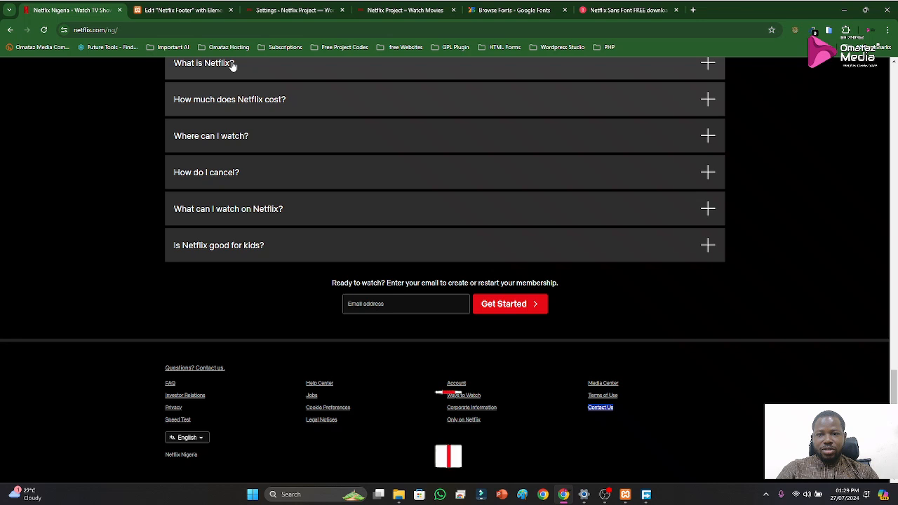
left_click(182, 11)
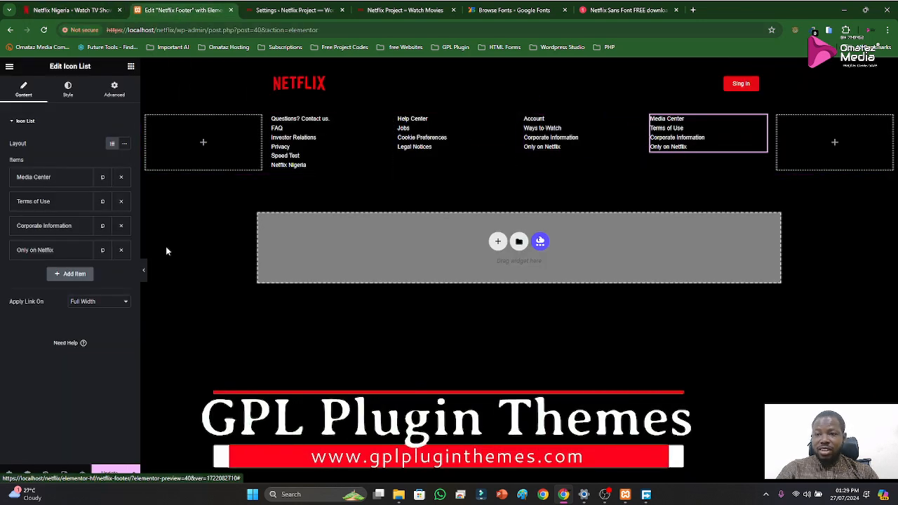
left_click(49, 226)
triple_click(72, 261)
key("ctrl+v")
left_click(77, 226)
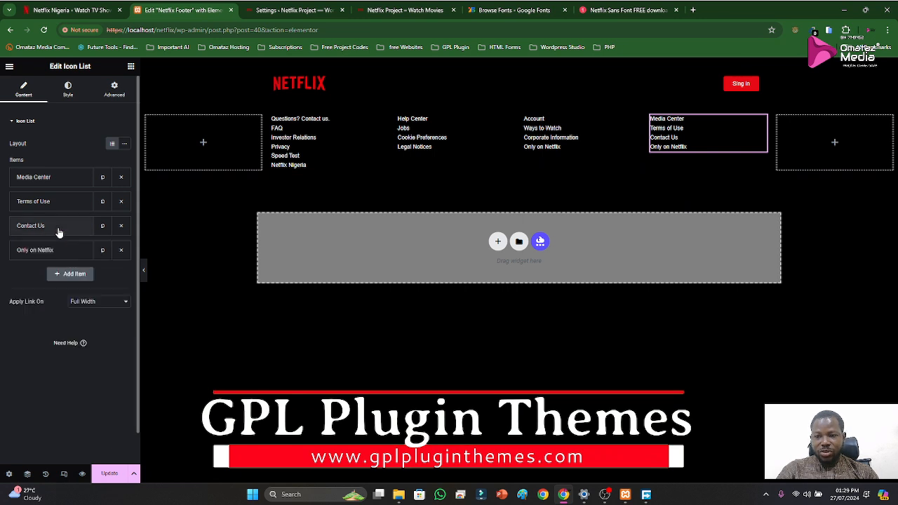
left_click(116, 253)
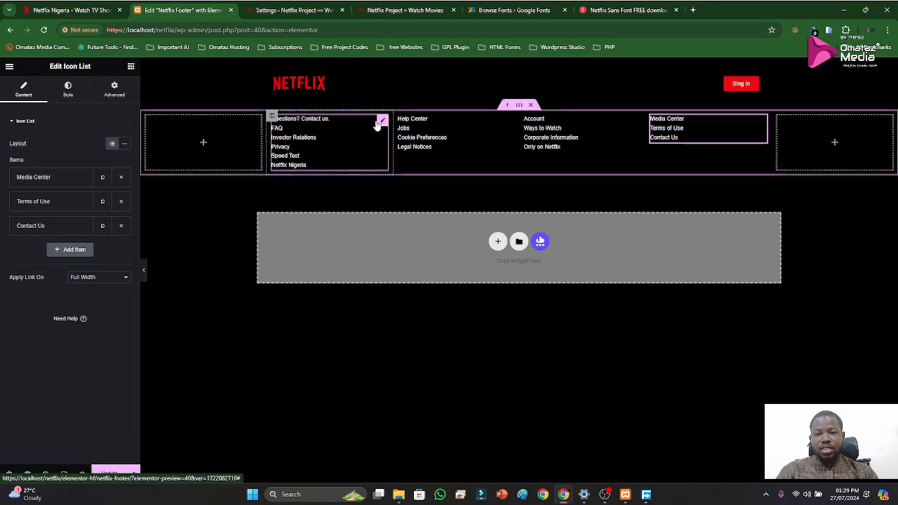
Clear and delete the "Questions? Contact us." item from the first link list
left_click(381, 120)
left_click(28, 177)
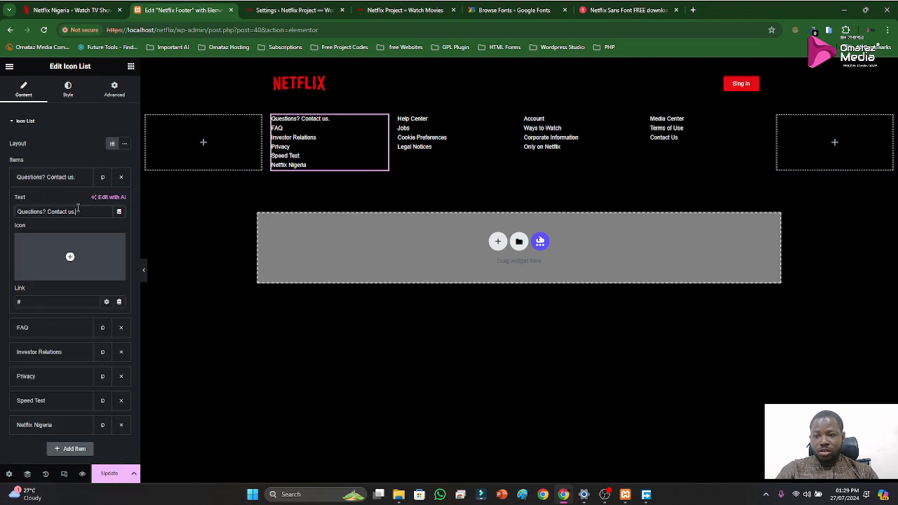
key("ctrl+a")
key("BackSpace")
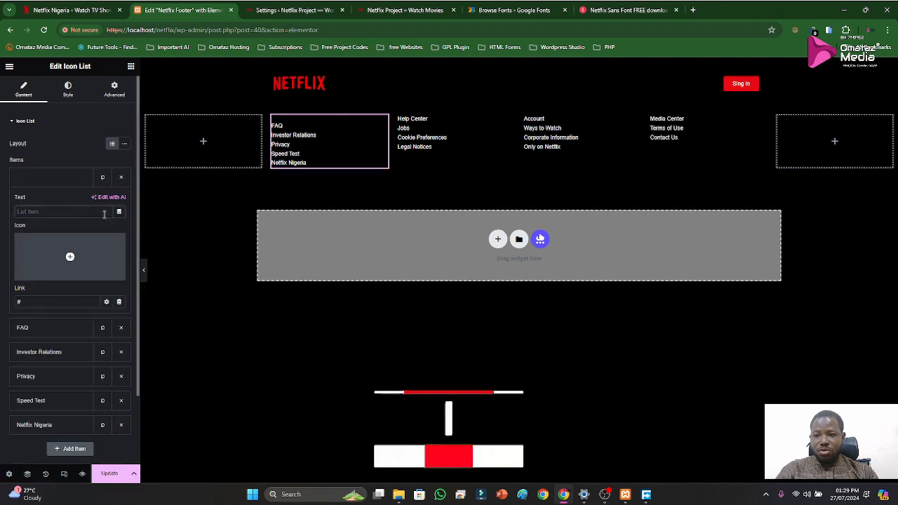
left_click(121, 178)
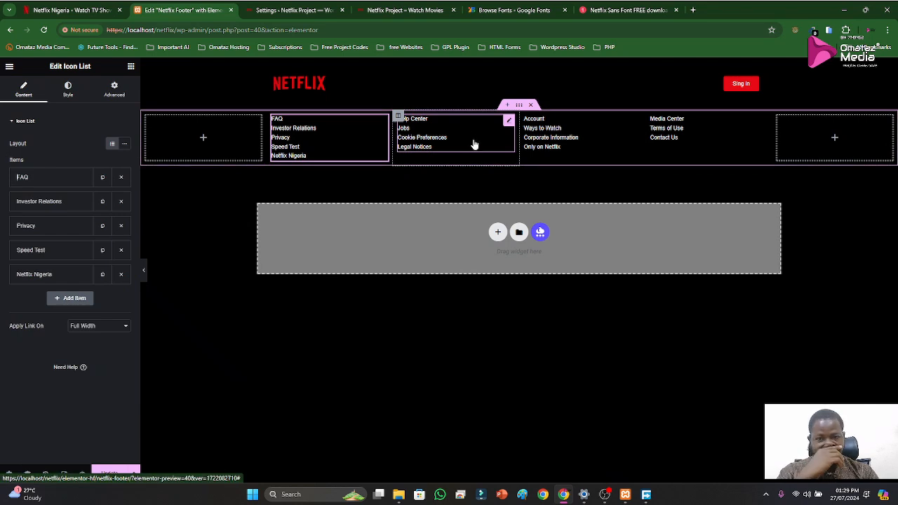
Add a single-column section above the footer link columns and place an Inner Section widget inside it
left_click(506, 106)
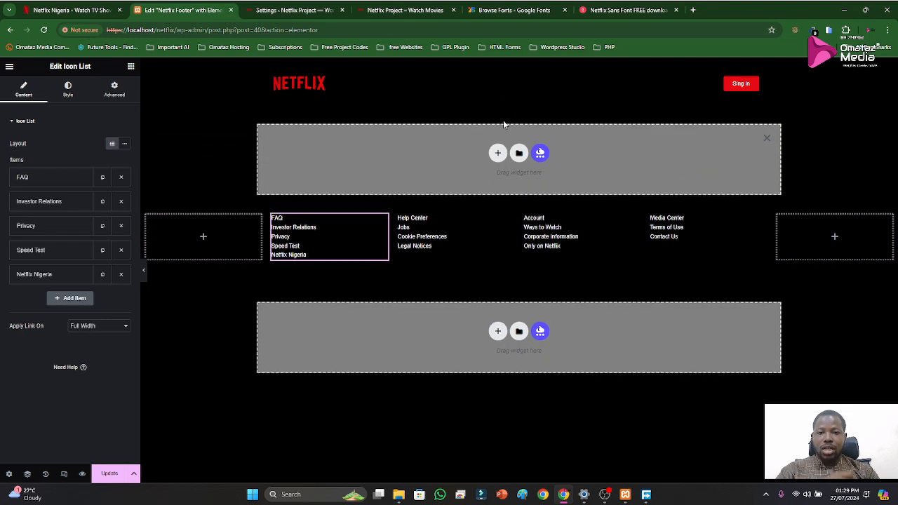
left_click(498, 152)
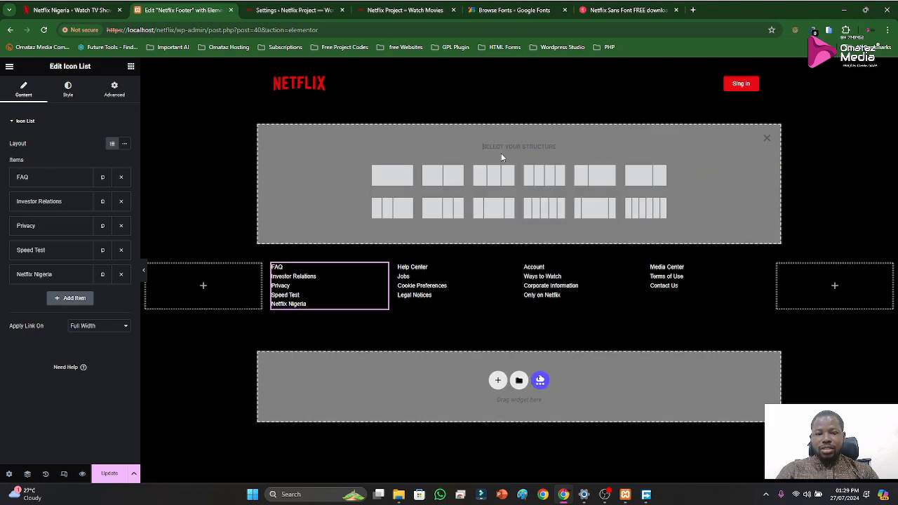
left_click(395, 179)
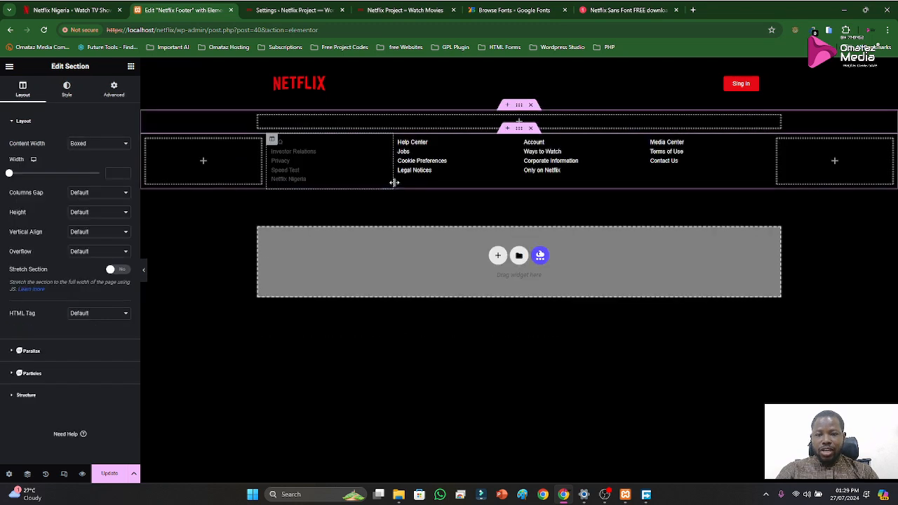
left_click(130, 68)
left_click_drag(50, 220, 485, 125)
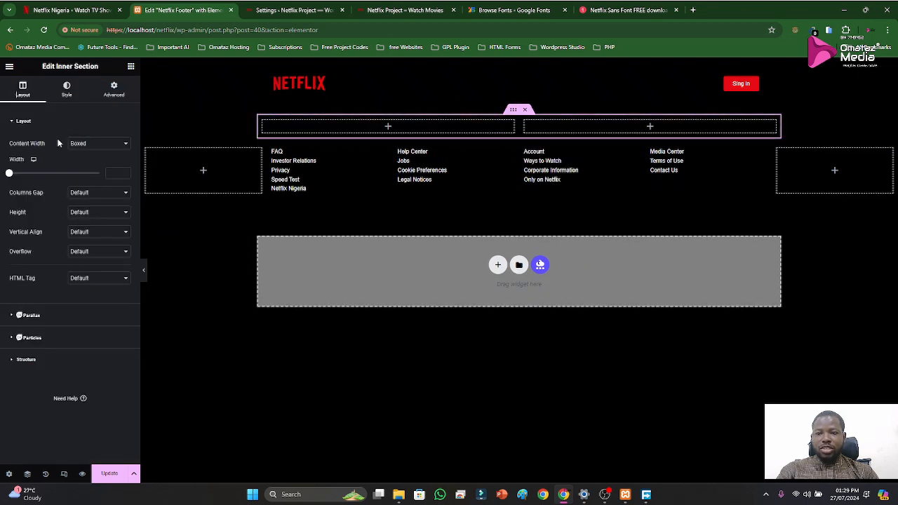
Duplicate the inner section and duplicate the lower copy's first column twice to give it four columns
right_click(513, 116)
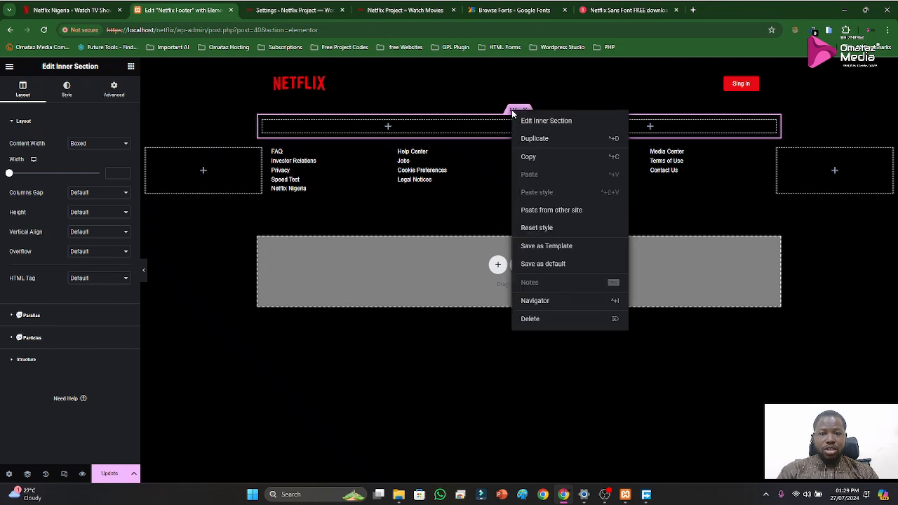
left_click(535, 139)
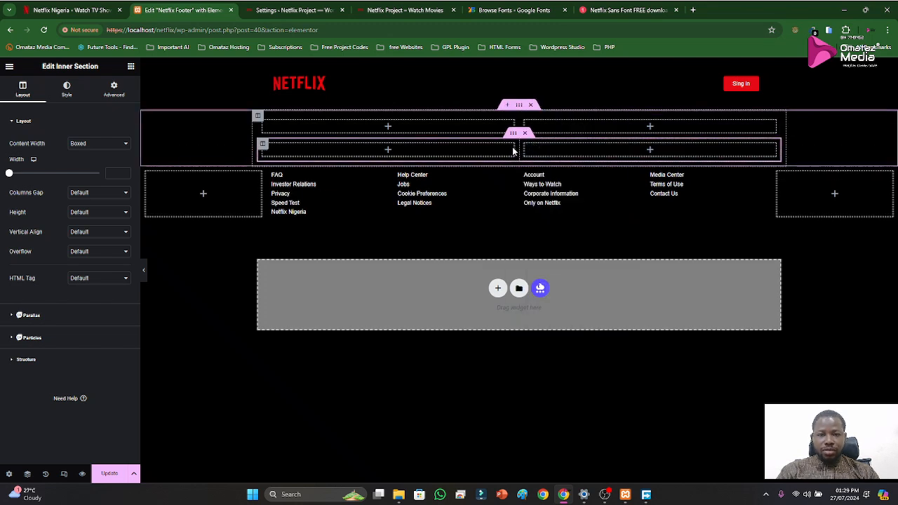
left_click(263, 145)
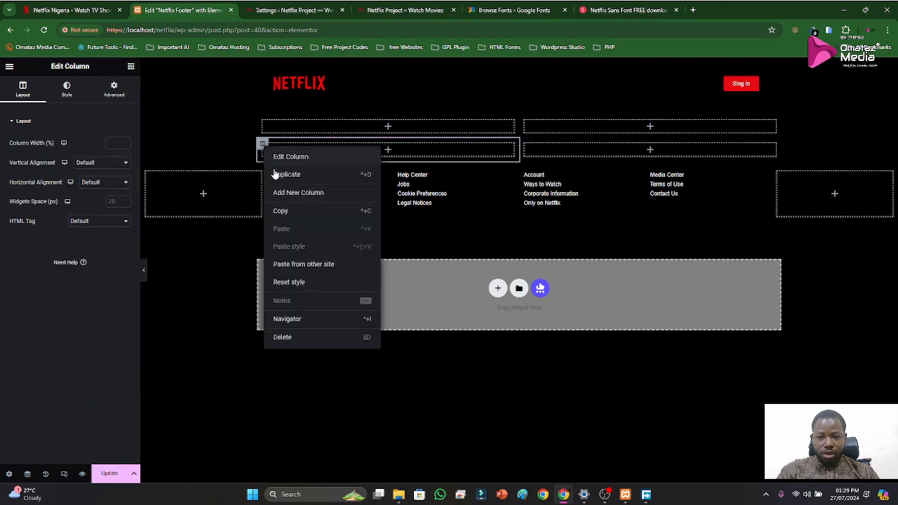
left_click(285, 175)
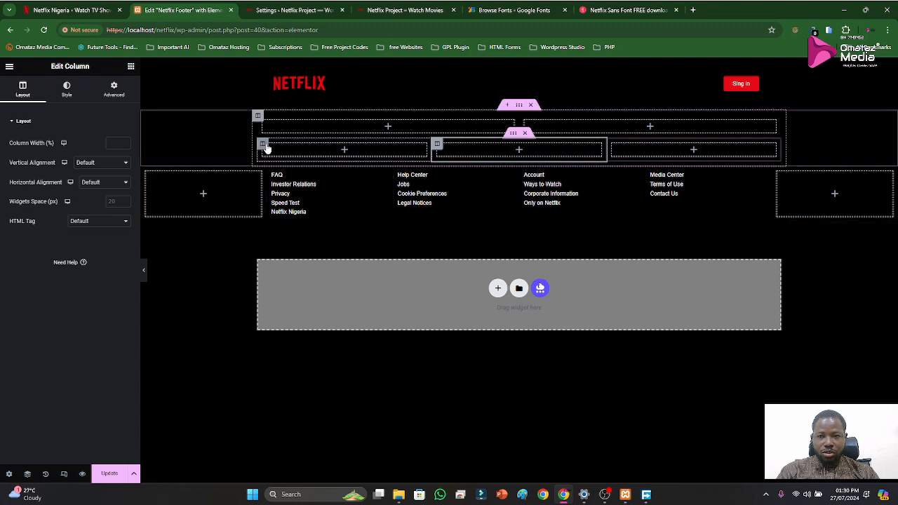
right_click(265, 148)
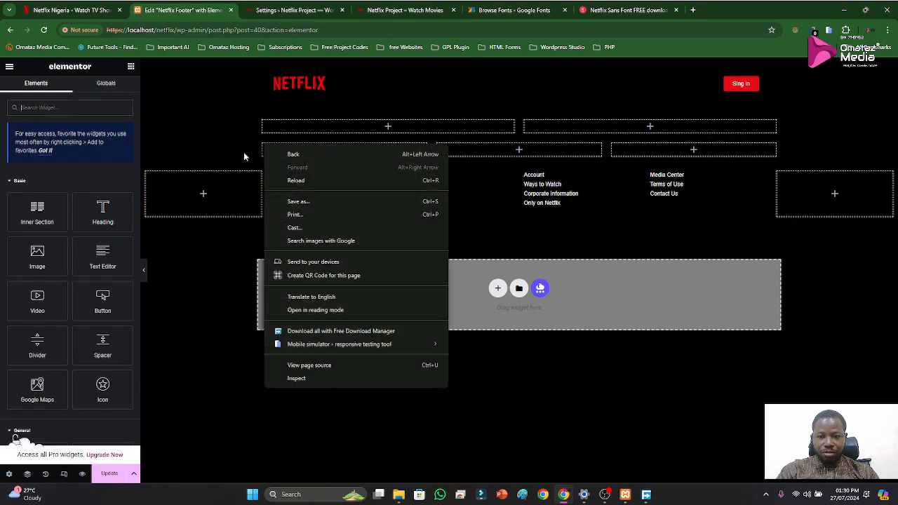
left_click(243, 151)
right_click(266, 148)
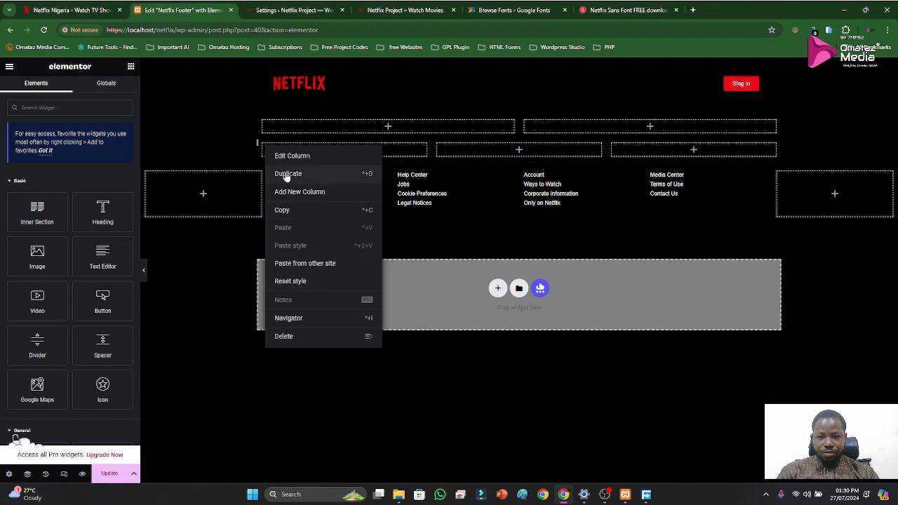
left_click(287, 175)
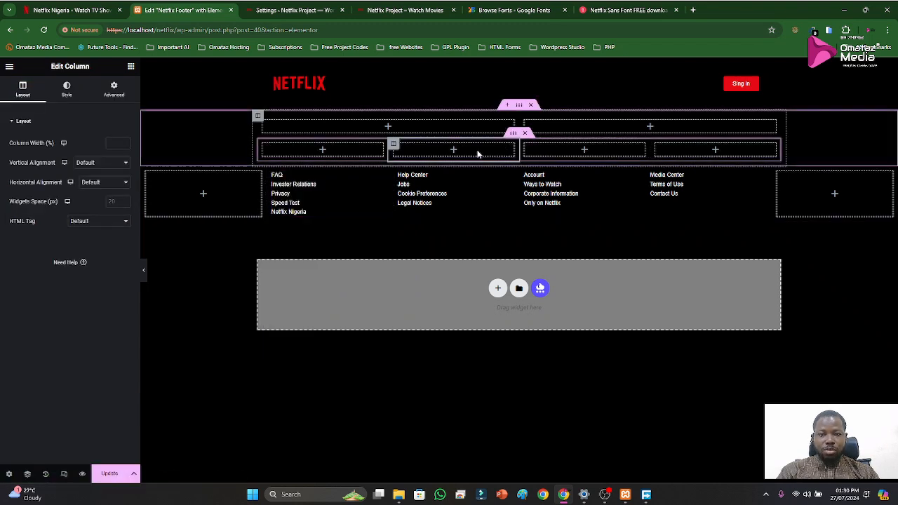
Set the new outer section's content width to Full Width
left_click(518, 108)
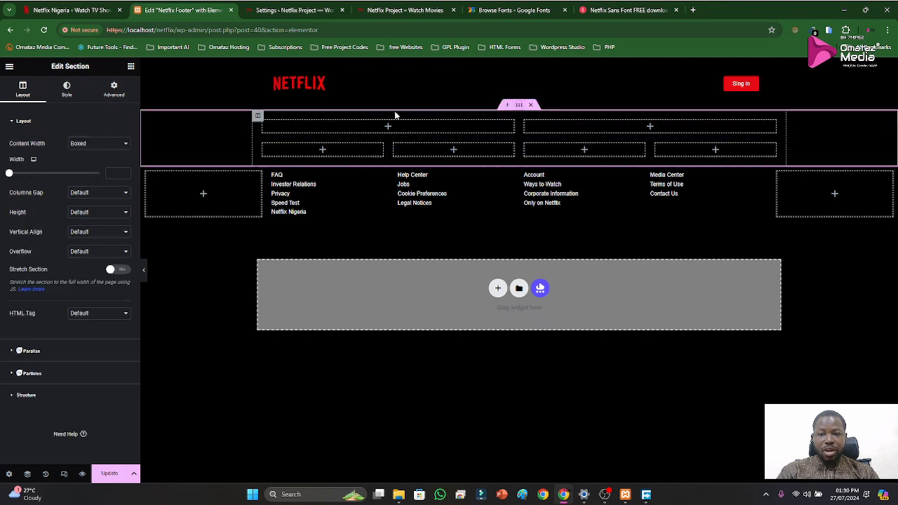
left_click(124, 144)
left_click(98, 161)
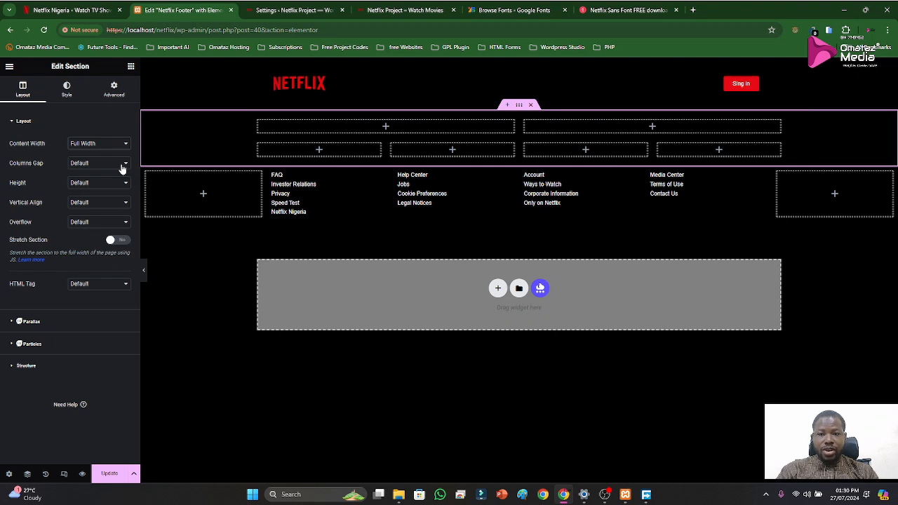
Move the four link lists into the lower inner section's four columns in order, and delete the emptied six-column section
left_click_drag(381, 176, 336, 149)
left_click_drag(511, 211, 452, 165)
left_click_drag(634, 209, 586, 165)
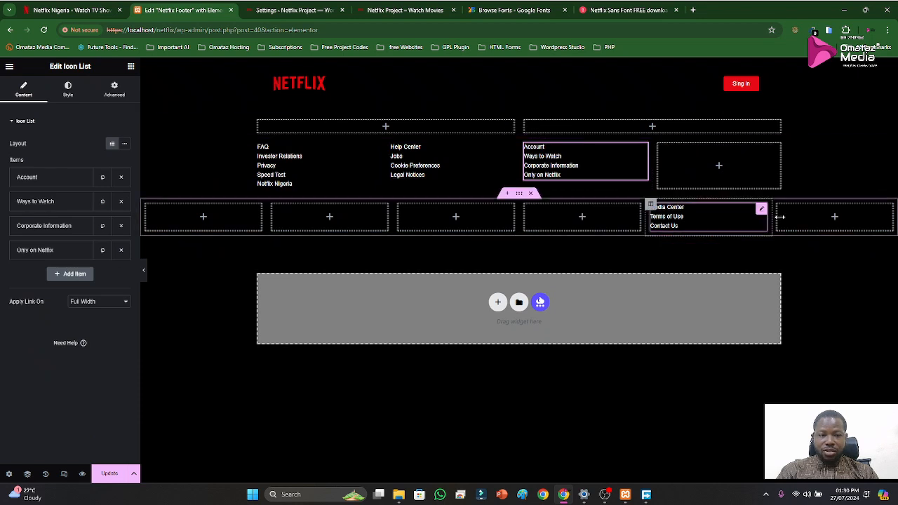
left_click_drag(762, 210, 726, 182)
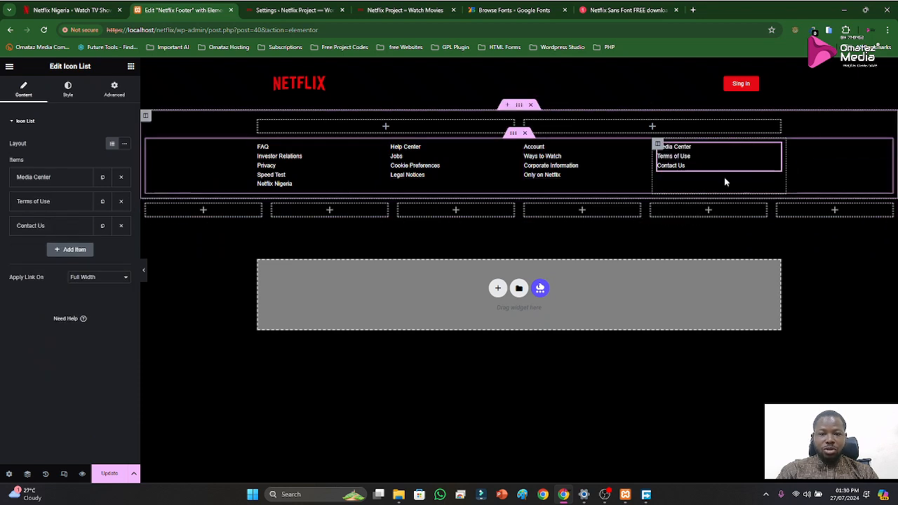
left_click(532, 197)
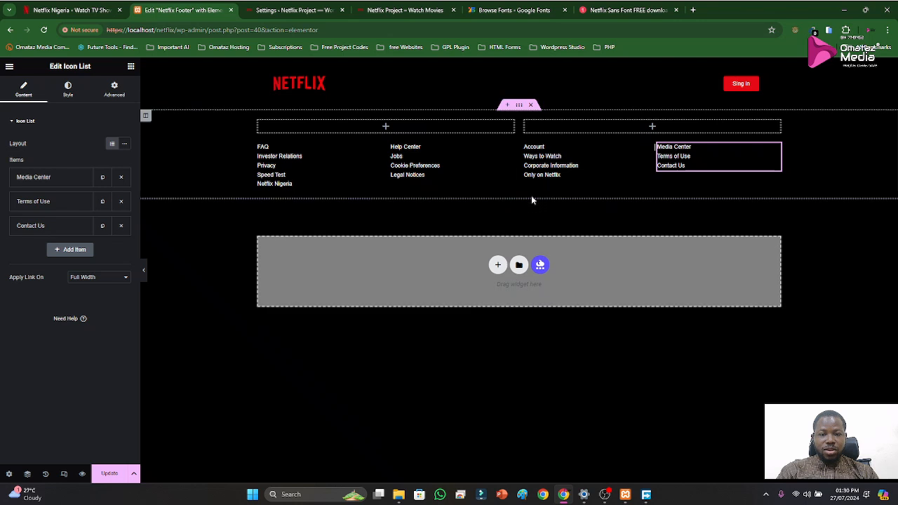
left_click(385, 127)
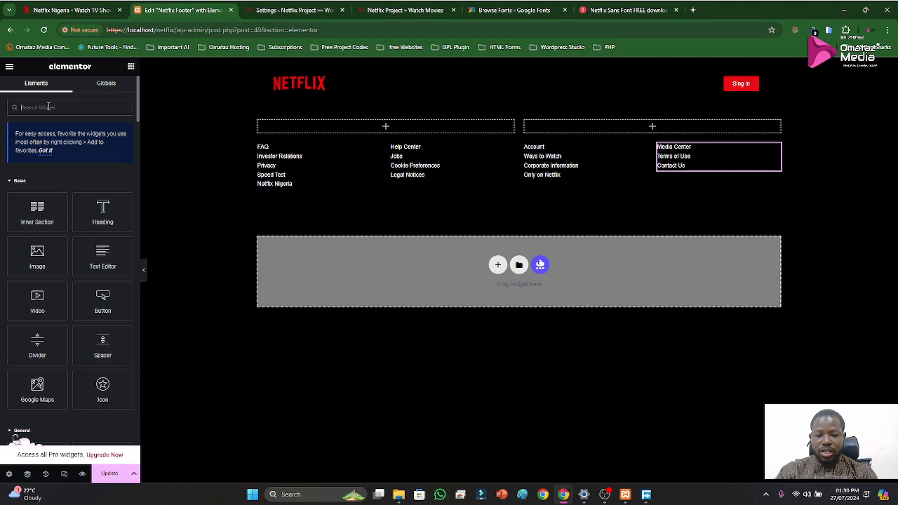
type("dut")
key("BackSpace")
key("BackSpace")
key("BackSpace")
type("lis")
left_click_drag(37, 189, 381, 132)
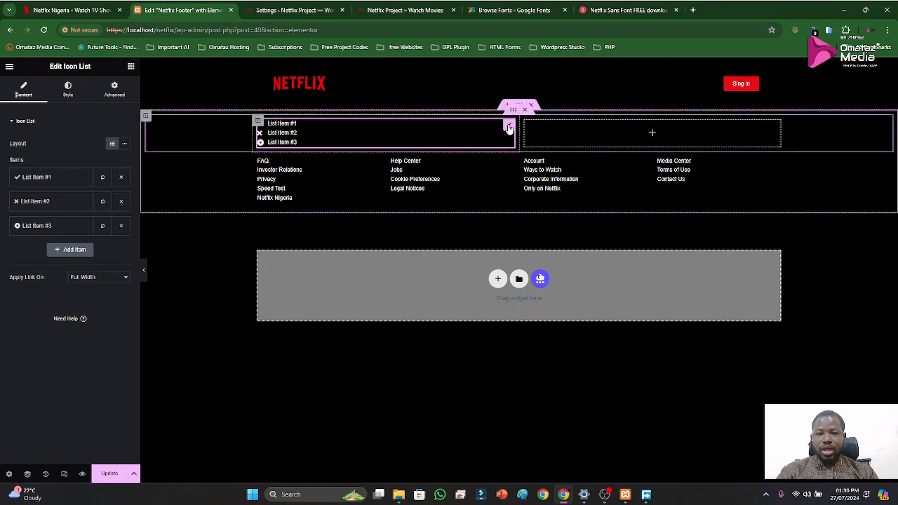
right_click(510, 127)
left_click(523, 336)
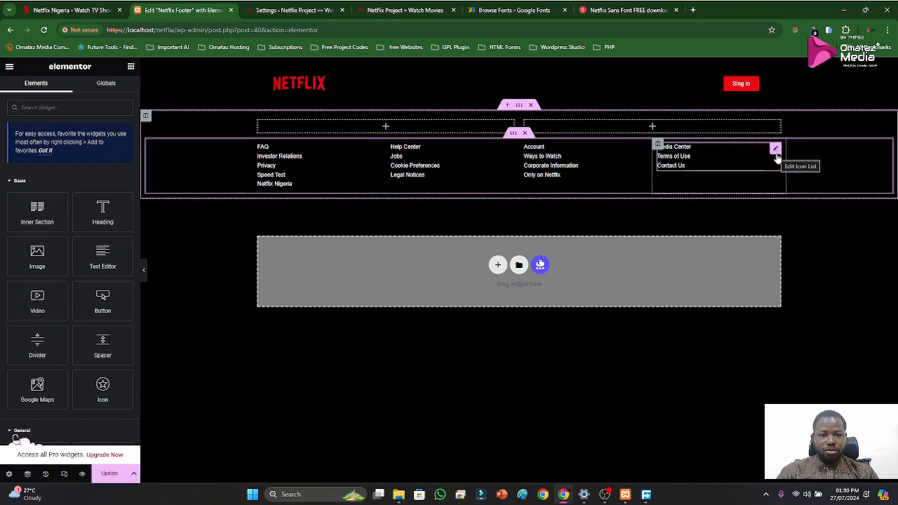
Duplicate the "Media Center" link list and move the copy into the upper inner section's first column
right_click(777, 155)
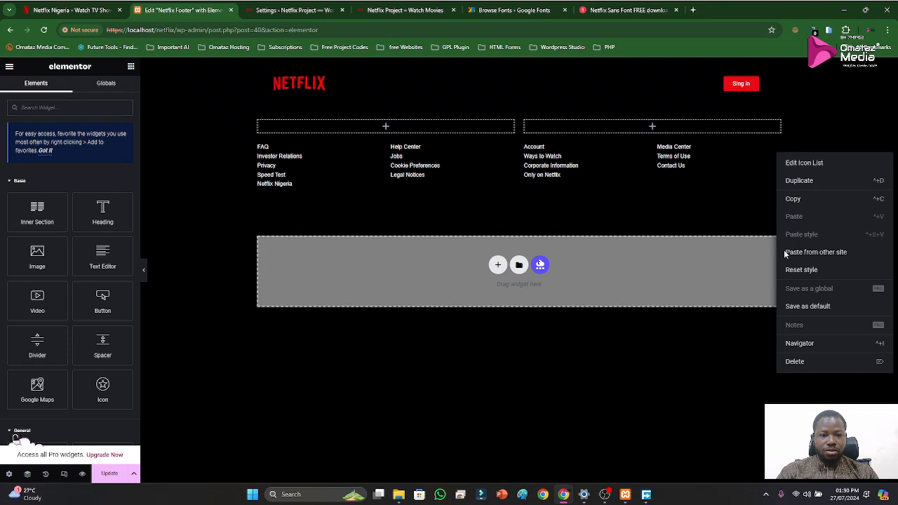
left_click(803, 184)
left_click_drag(776, 188, 357, 133)
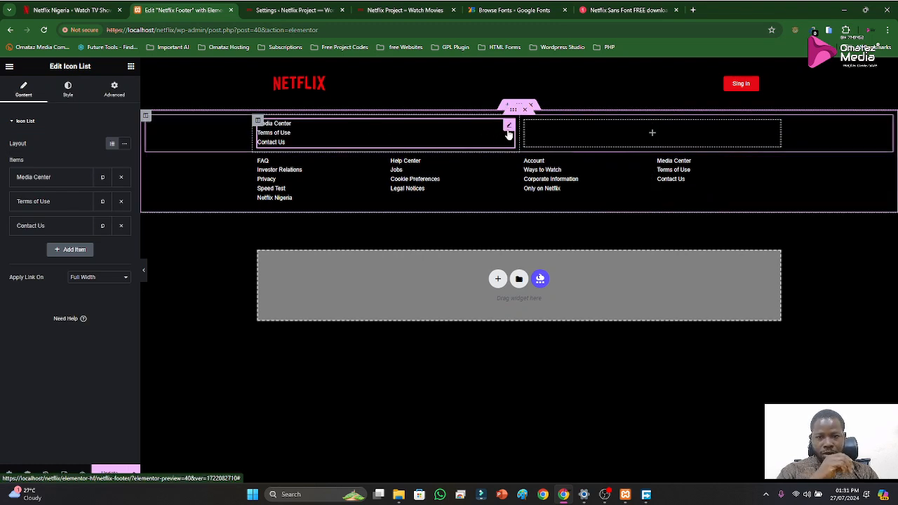
Delete the copied list's "Terms of Use" and "Contact Us" items and replace the remaining item's text with "Questions? Contact us."
left_click(121, 202)
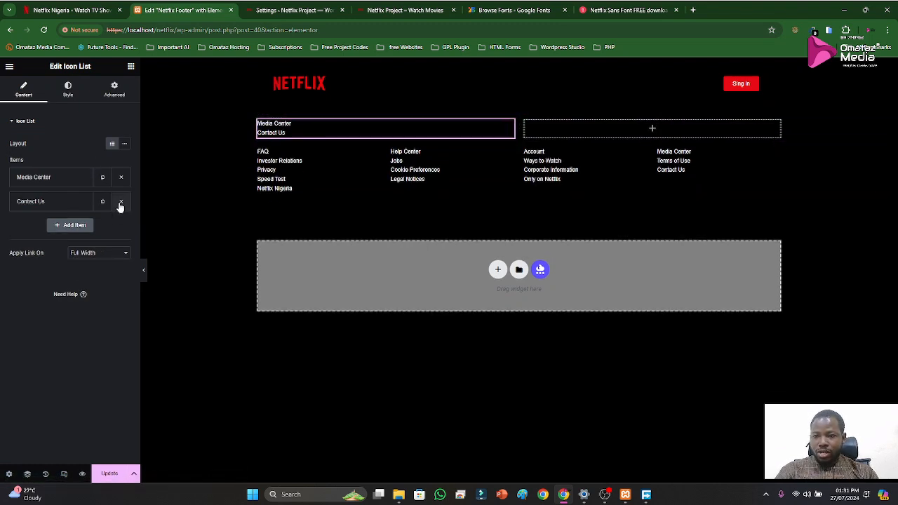
left_click(121, 203)
left_click(64, 180)
key("ctrl+a")
type("Questions? Contact us.")
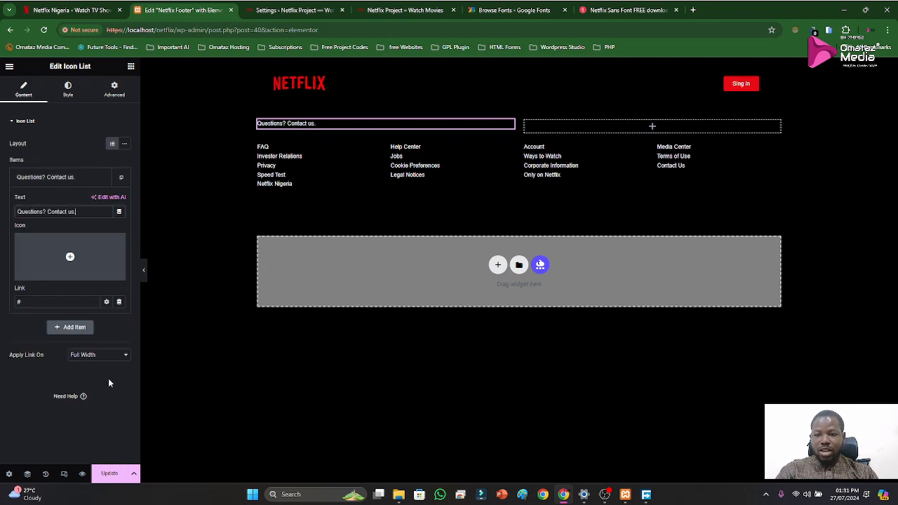
left_click(470, 208)
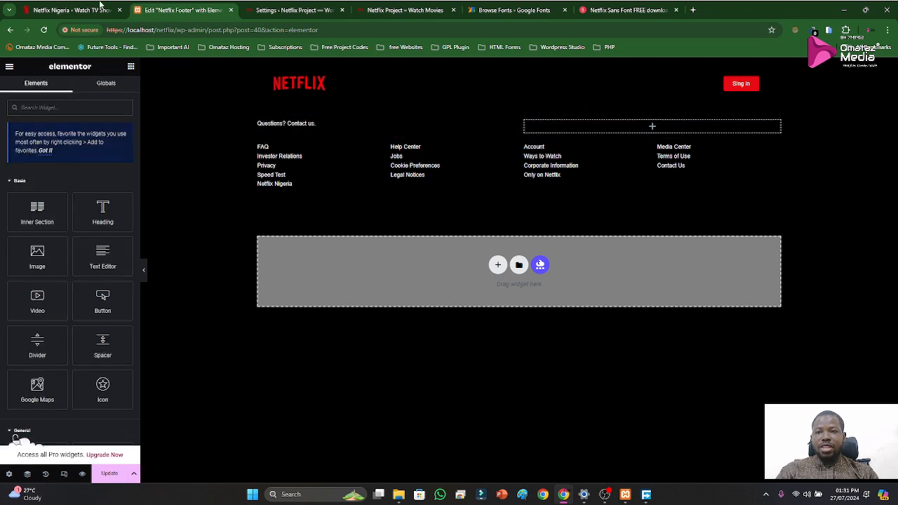
Compare the layout with the official Netflix footer and set the outer footer section's border type to Solid
left_click(88, 8)
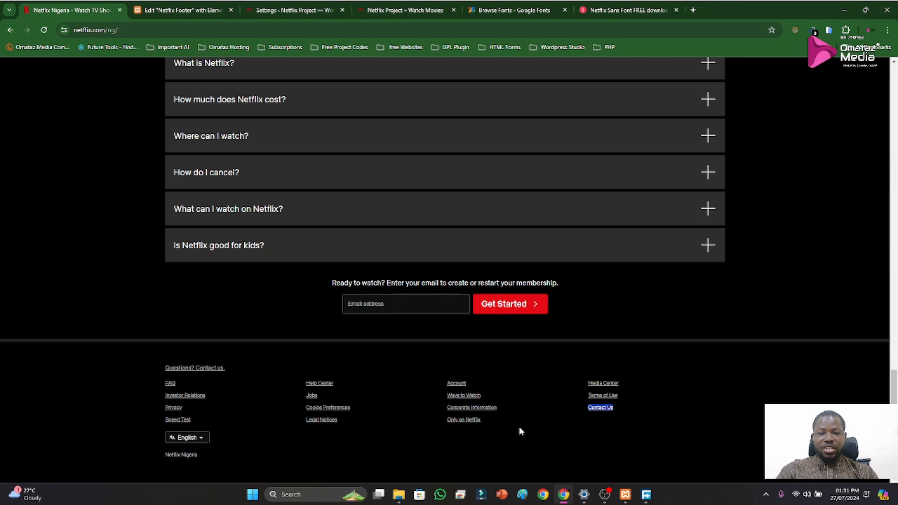
left_click(186, 10)
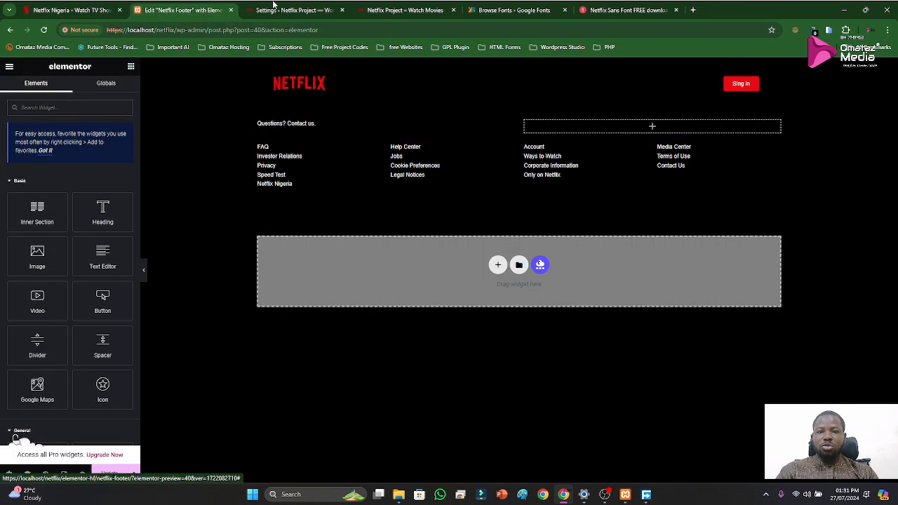
left_click(34, 11)
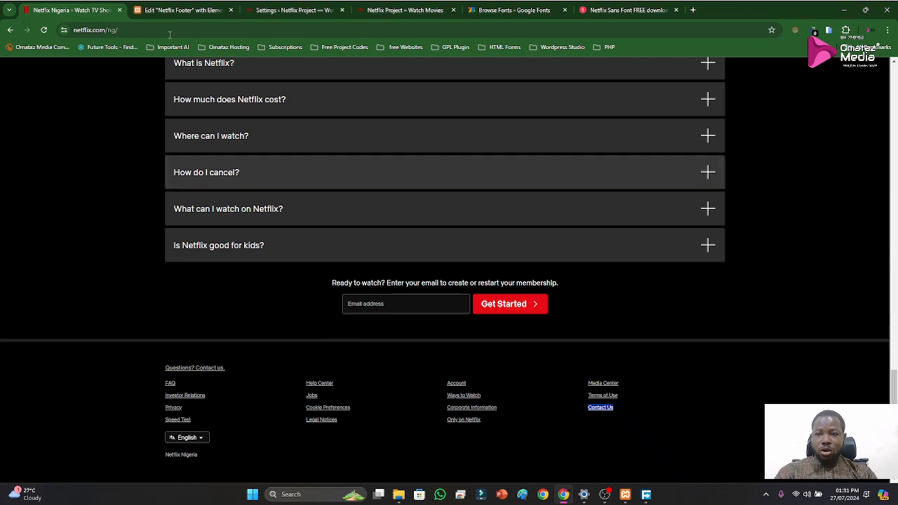
left_click(168, 10)
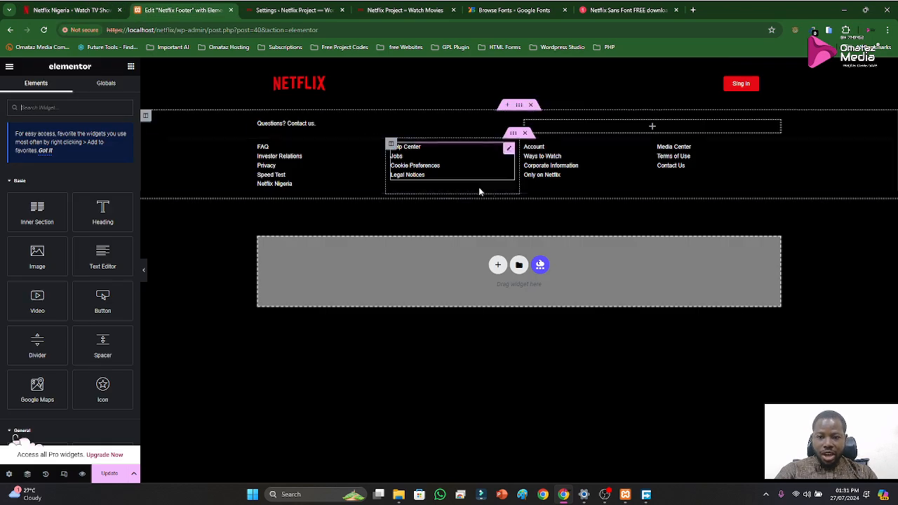
left_click(520, 105)
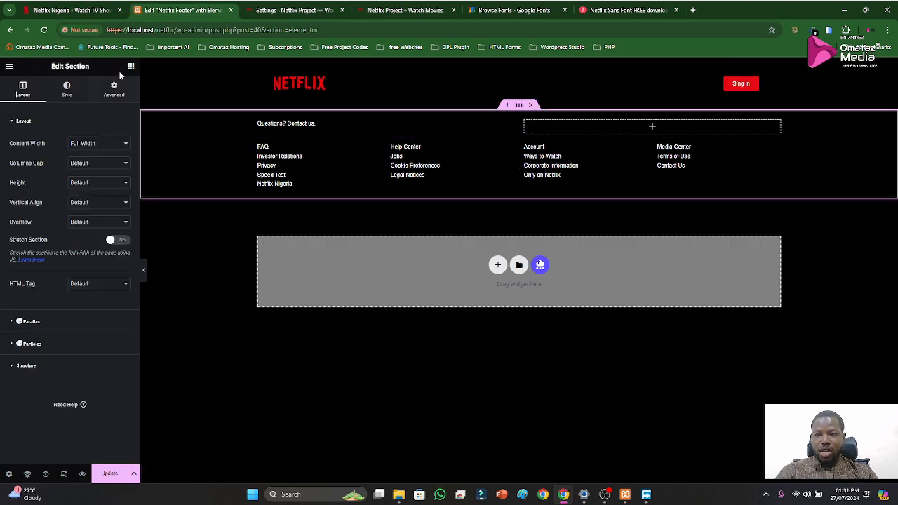
left_click(67, 90)
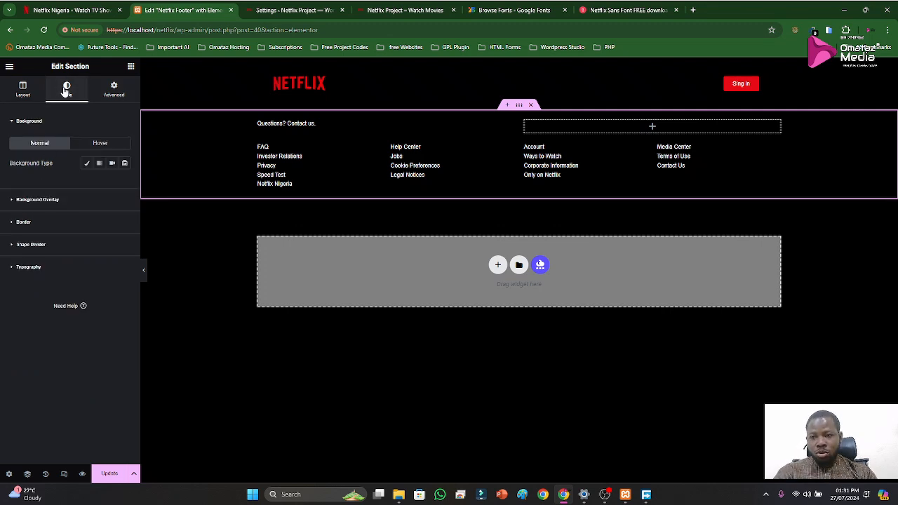
left_click(12, 223)
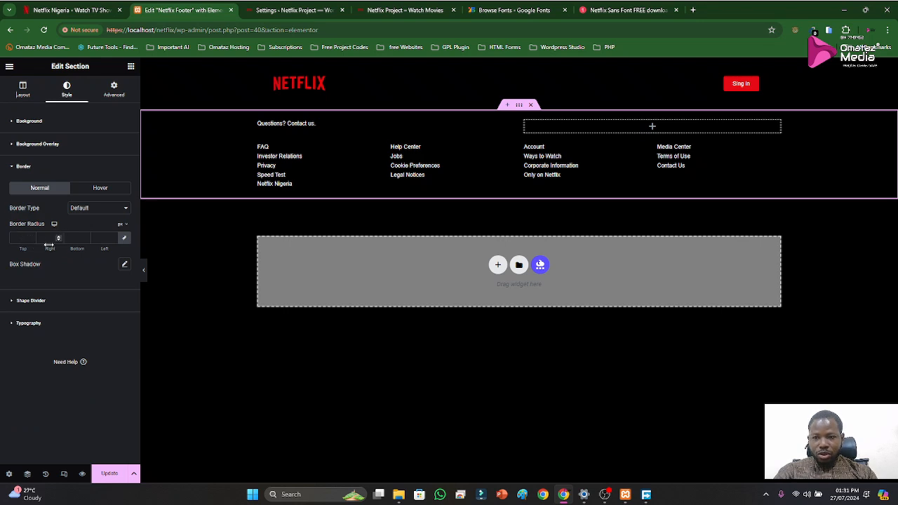
left_click(107, 213)
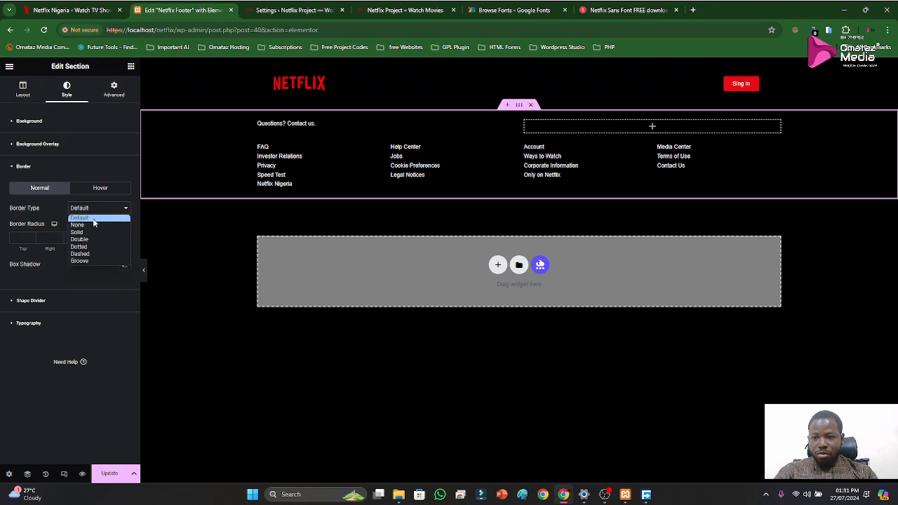
left_click(86, 233)
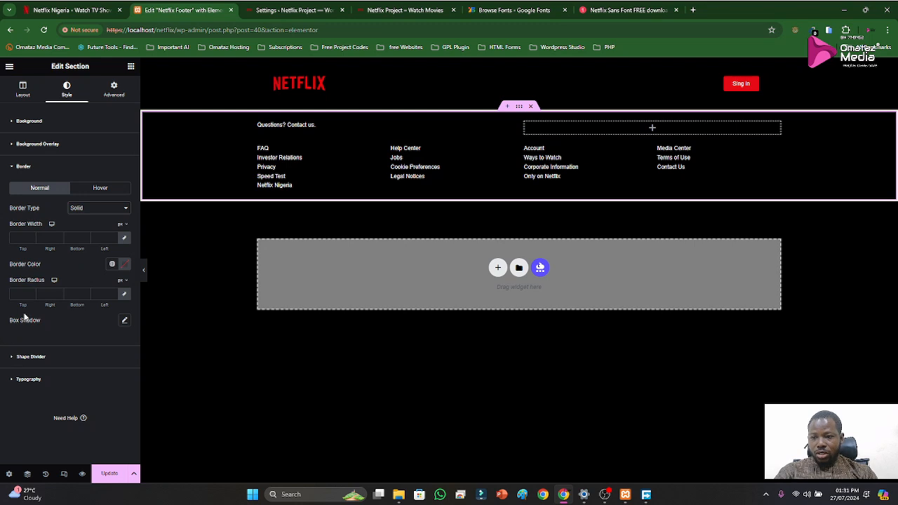
Set the footer section's border width to 50 px at the top and 0 on the other three sides
left_click(19, 239)
type("2")
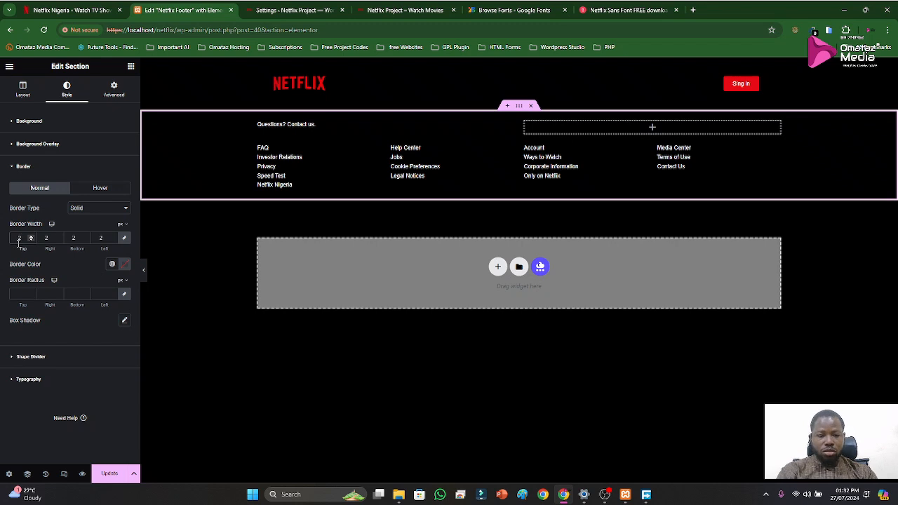
key("BackSpace")
type("0")
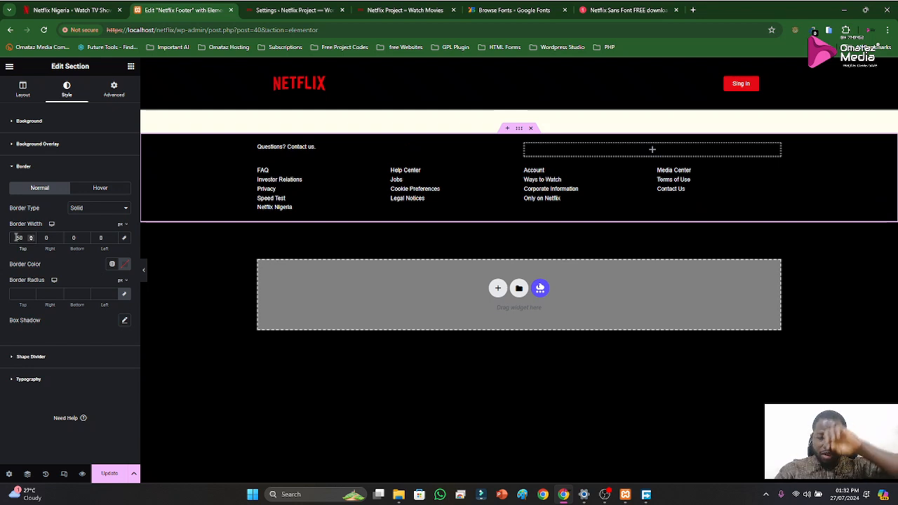
Try top border widths of 10 px and 8 px on the footer section
key("BackSpace")
key("BackSpace")
type("10")
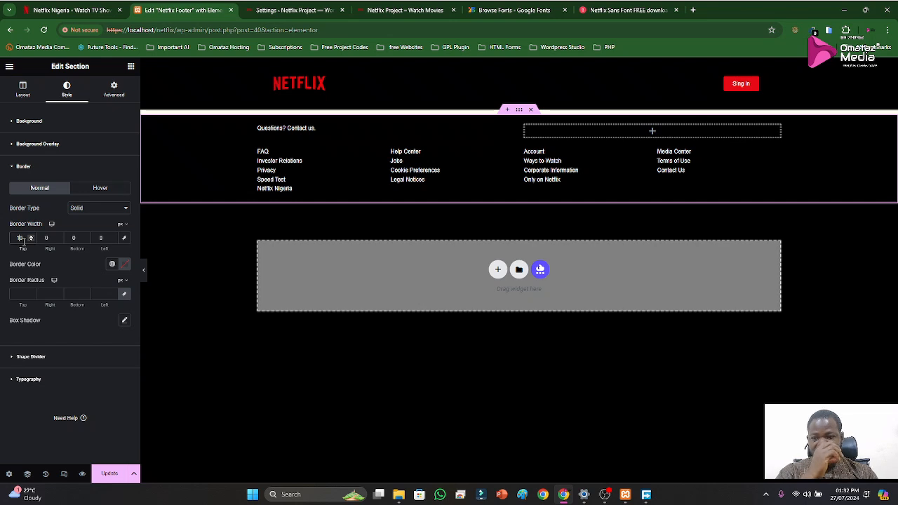
key("BackSpace")
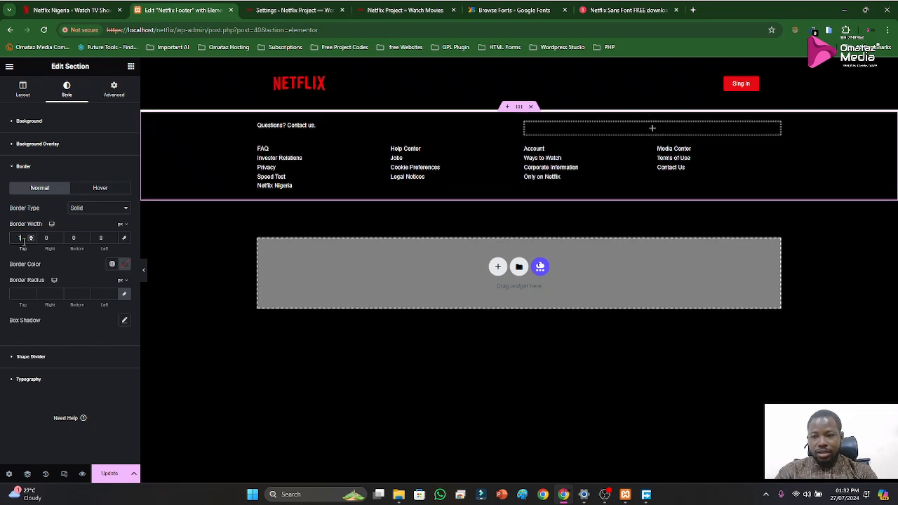
type("8")
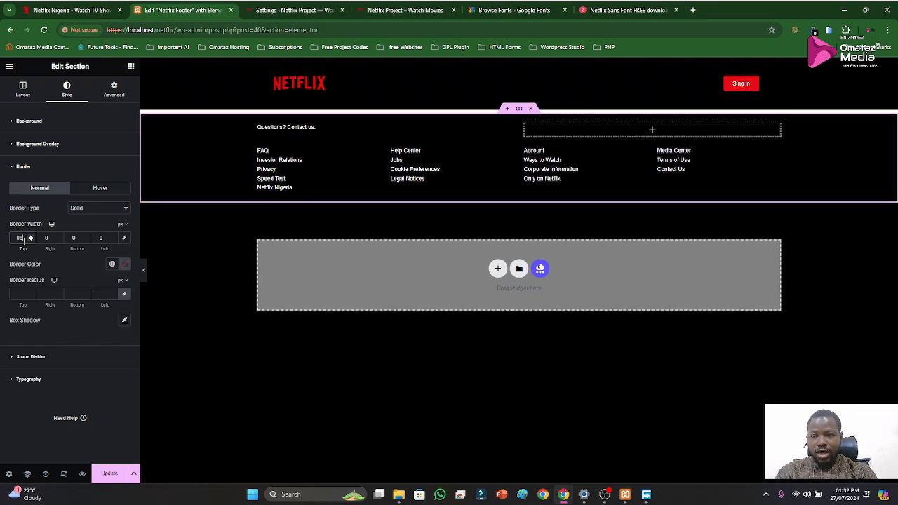
Inspect the page elements around the divider above the official Netflix footer with the browser's developer tools
left_click(69, 12)
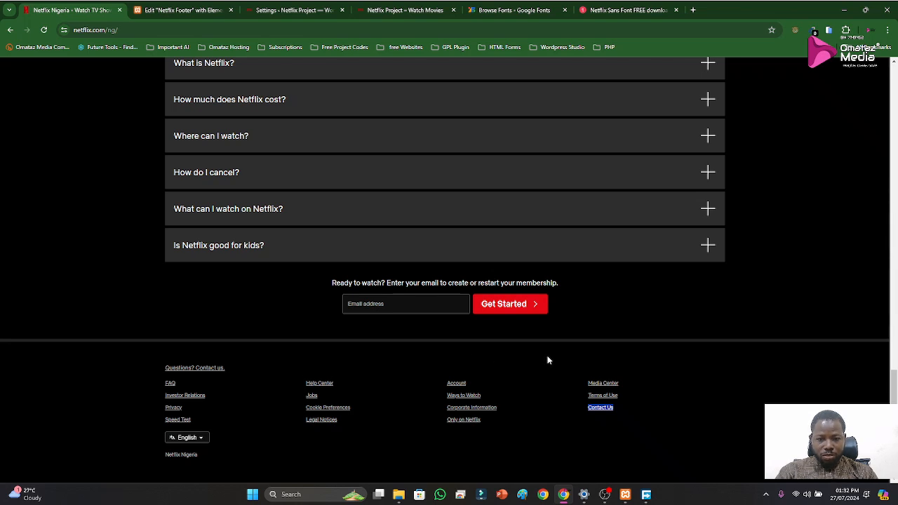
right_click(628, 300)
left_click(680, 292)
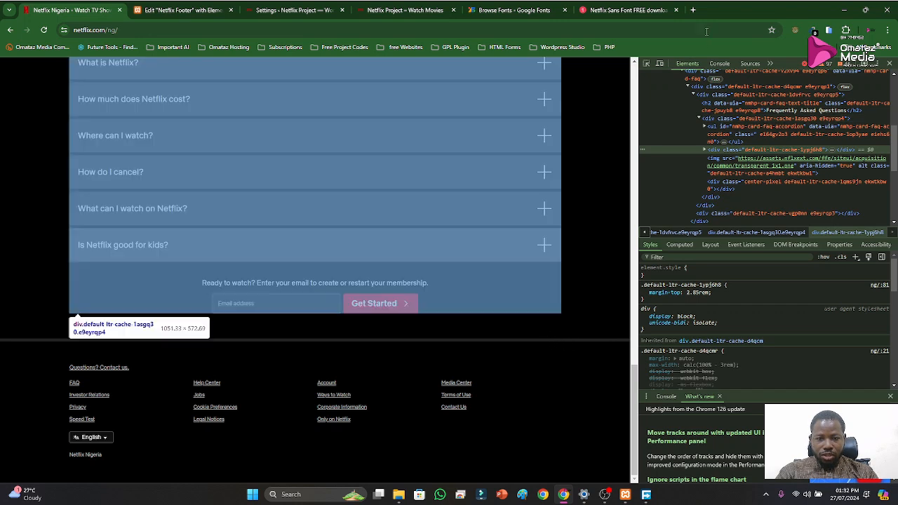
left_click(646, 64)
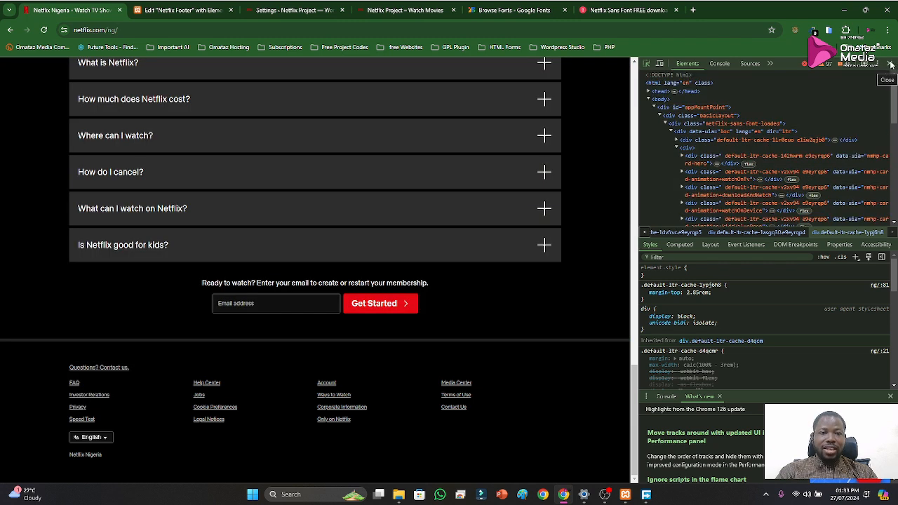
left_click(891, 65)
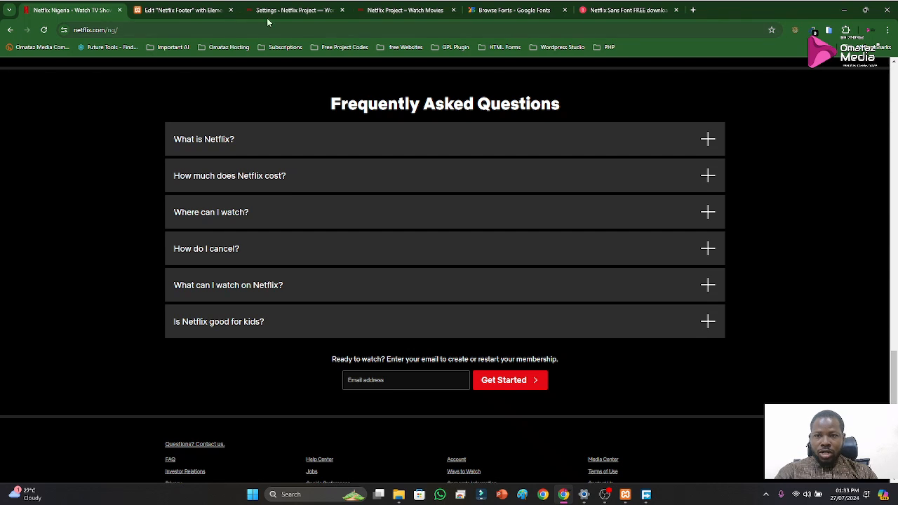
Set the Netflix Footer section's top border width to 6 px
left_click(166, 14)
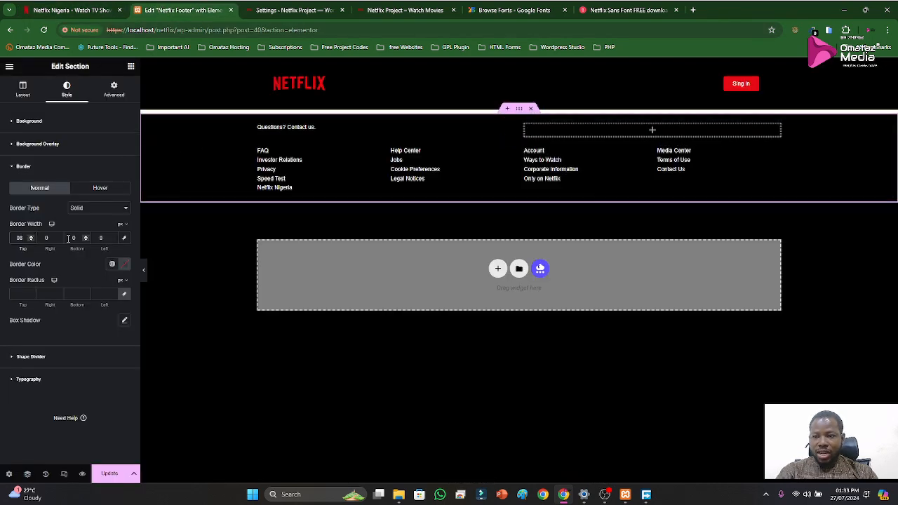
key("BackSpace")
type("6")
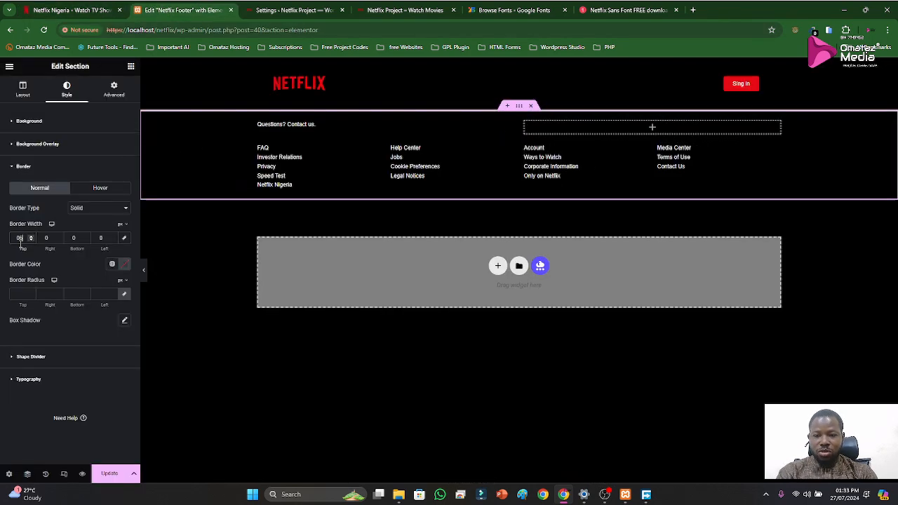
left_click(125, 264)
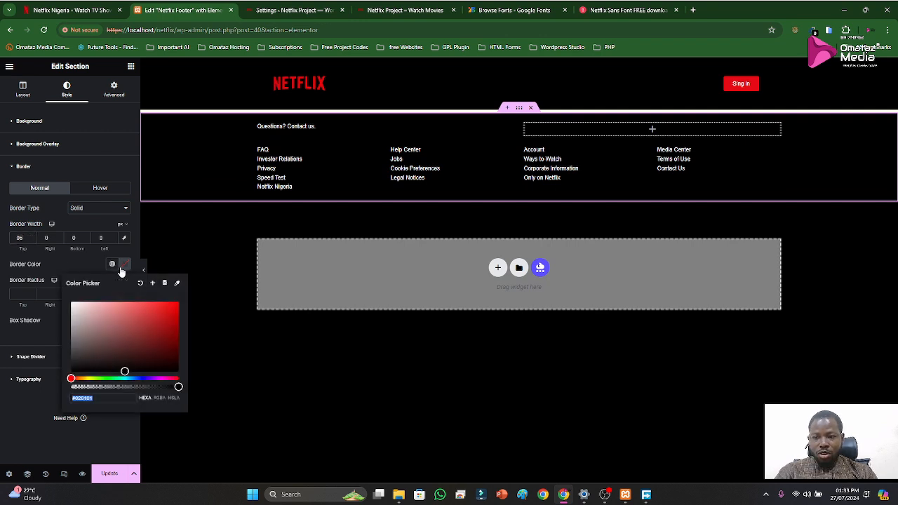
left_click(278, 14)
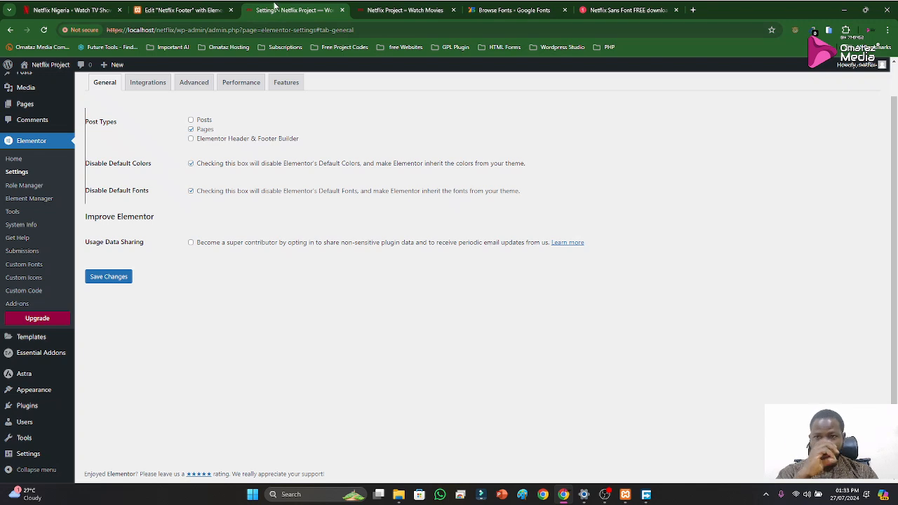
left_click(200, 9)
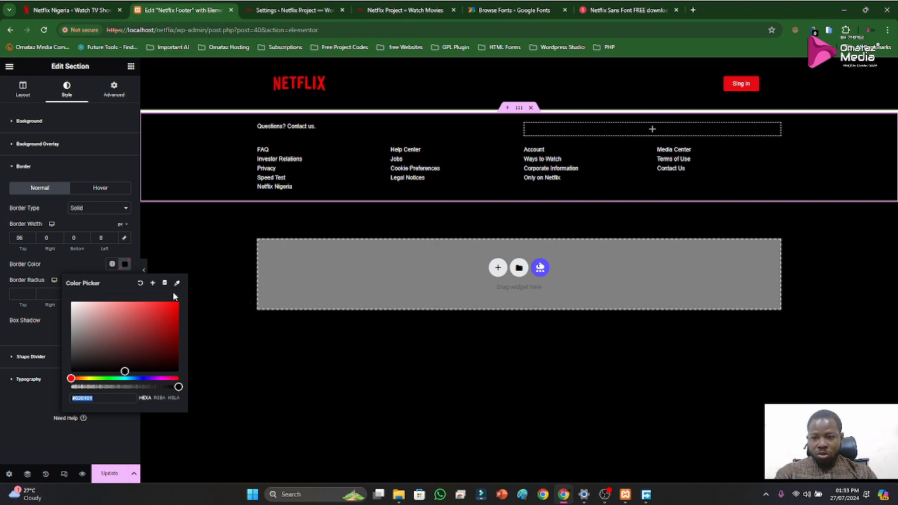
left_click(73, 261)
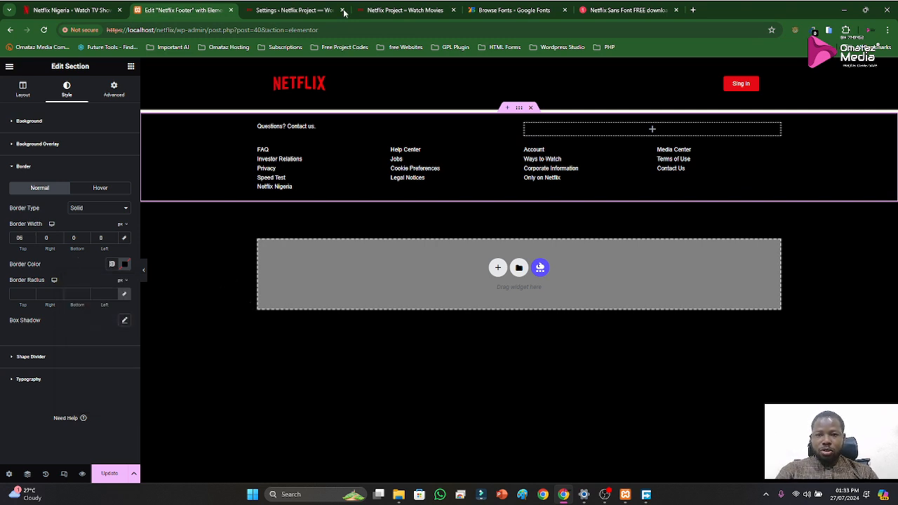
Sample the divider line above the official Netflix footer with the system Color Picker and copy its hex code 232323
left_click(92, 10)
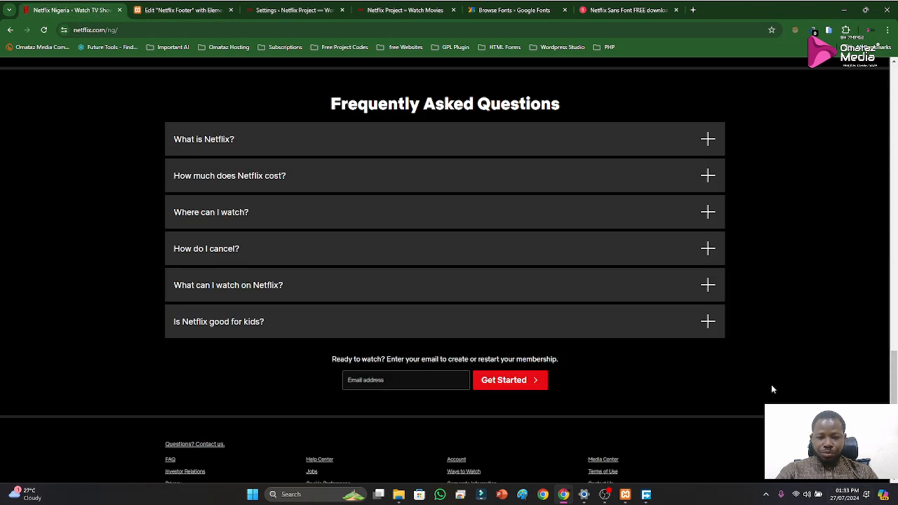
key("F12")
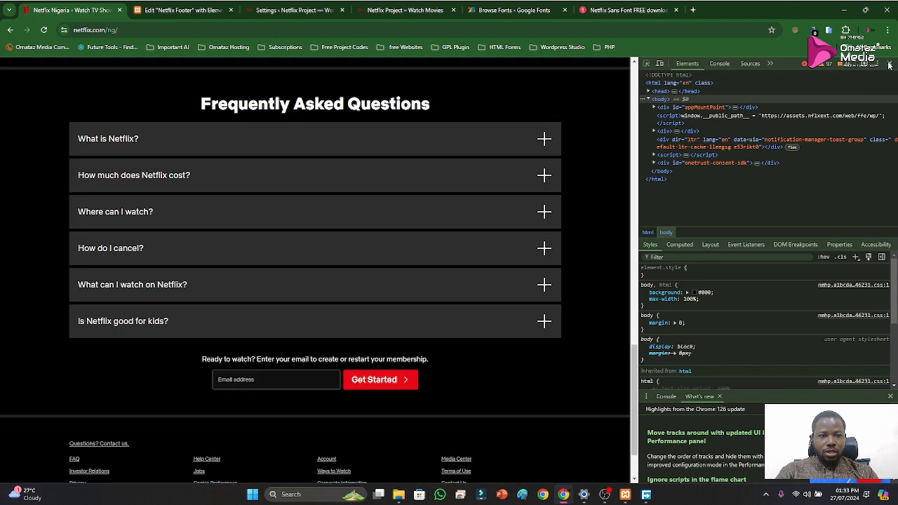
left_click(891, 64)
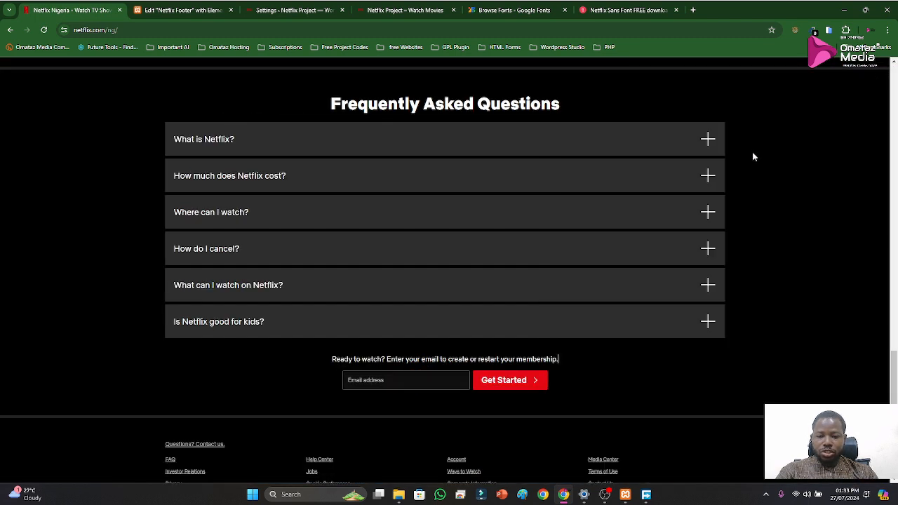
key("super+shift+c")
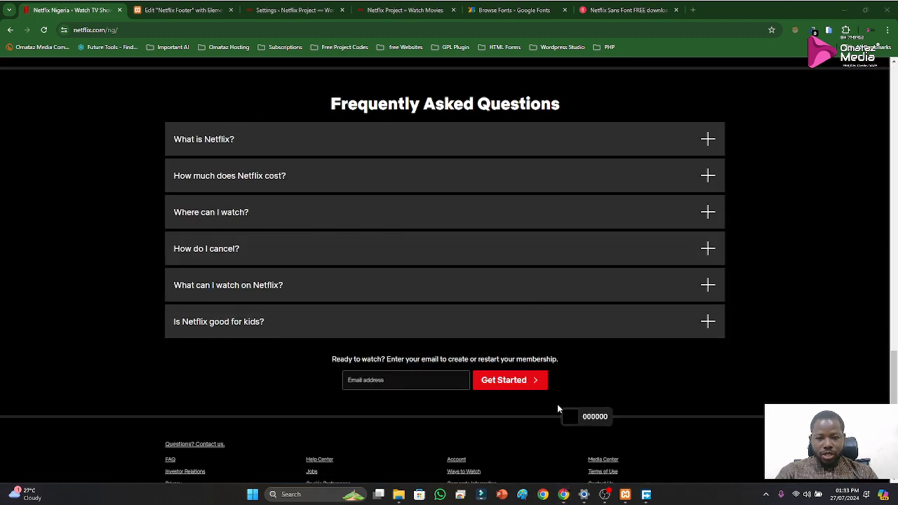
left_click(555, 417)
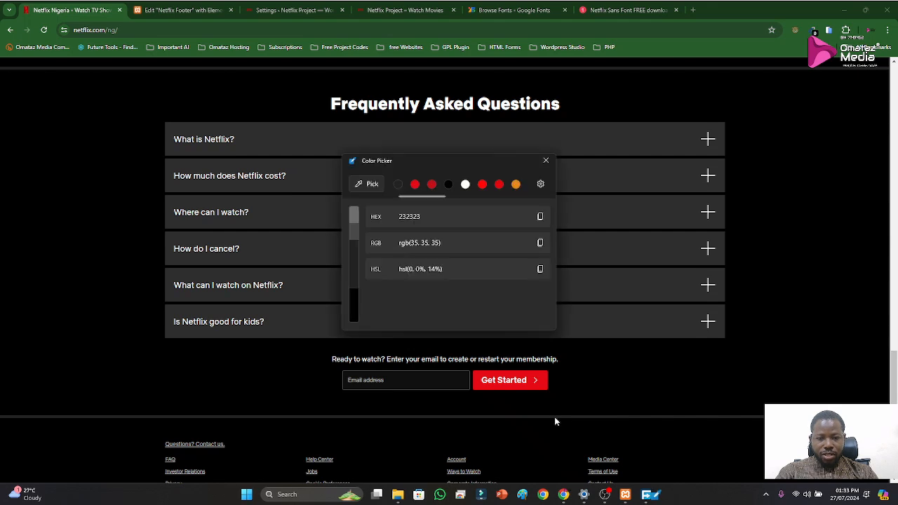
left_click(540, 218)
Set the footer section's border color to the copied hex value 232323
left_click(184, 10)
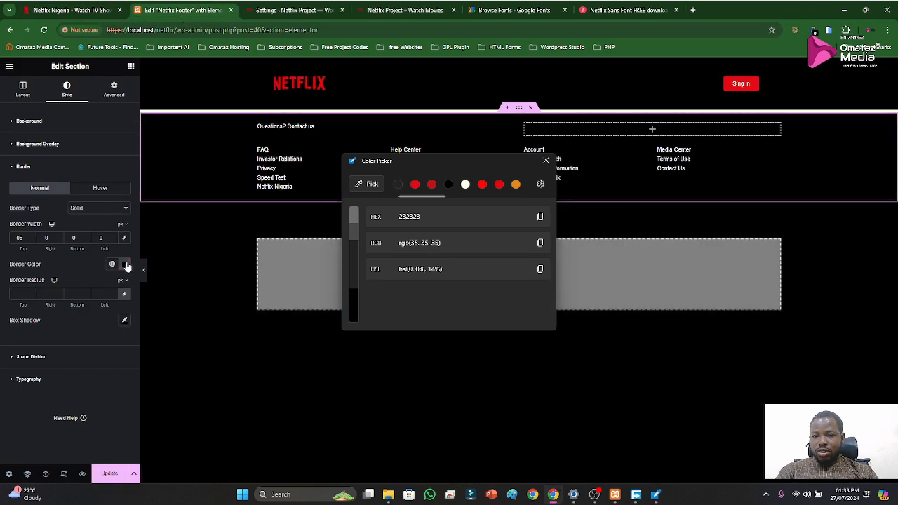
left_click(125, 265)
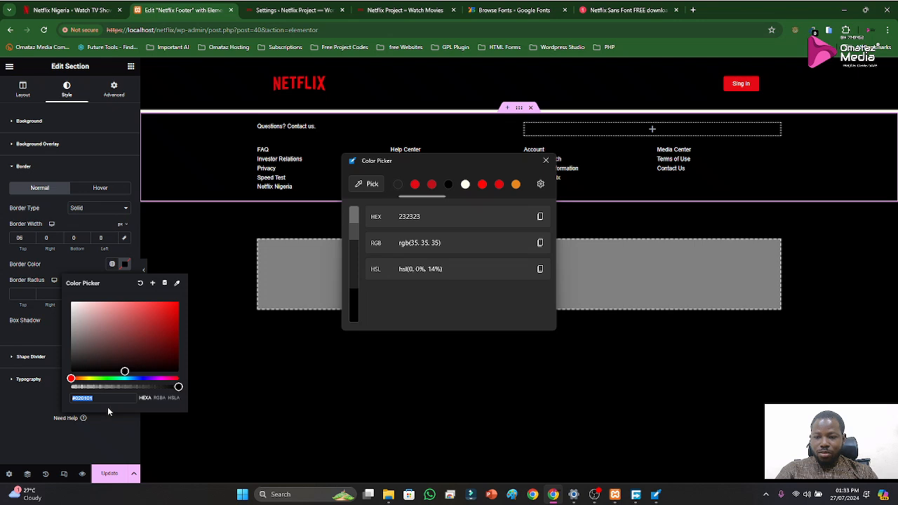
key("ctrl+v")
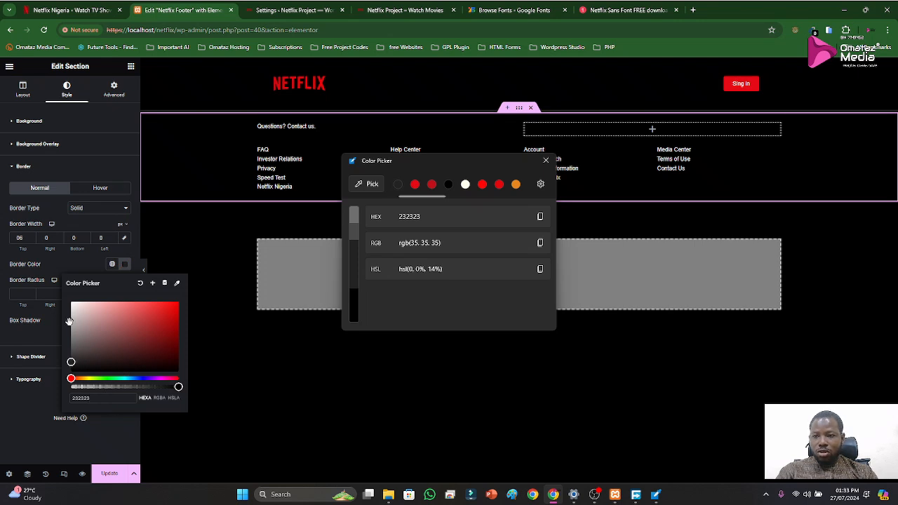
left_click(38, 412)
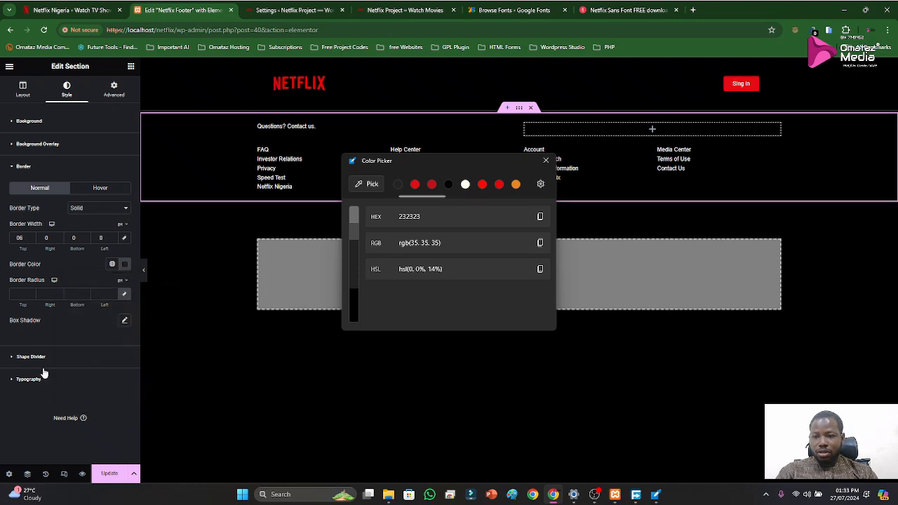
Update the Netflix Footer template and view the footer on the local site's homepage
left_click(109, 476)
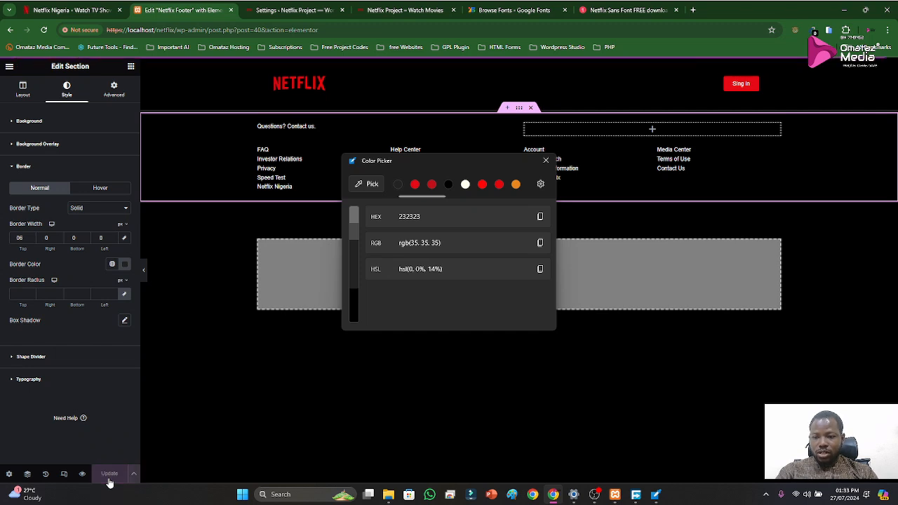
left_click(285, 8)
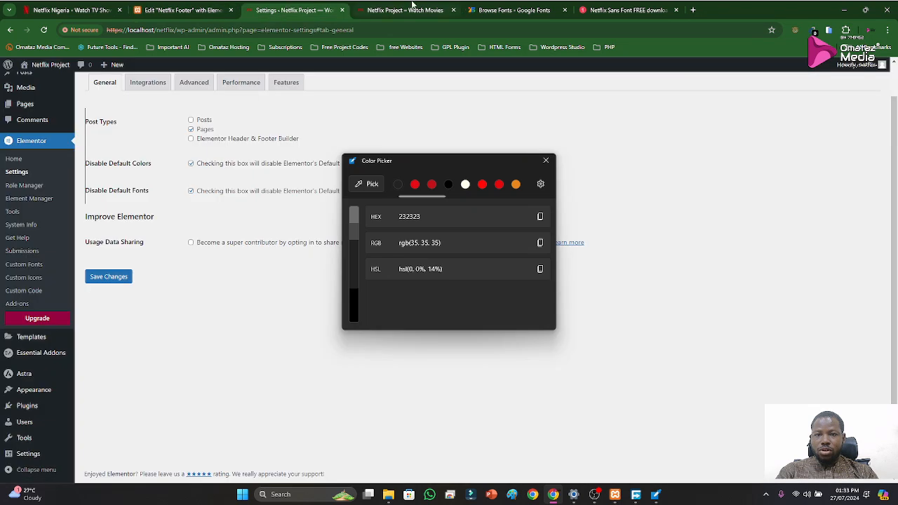
left_click(414, 8)
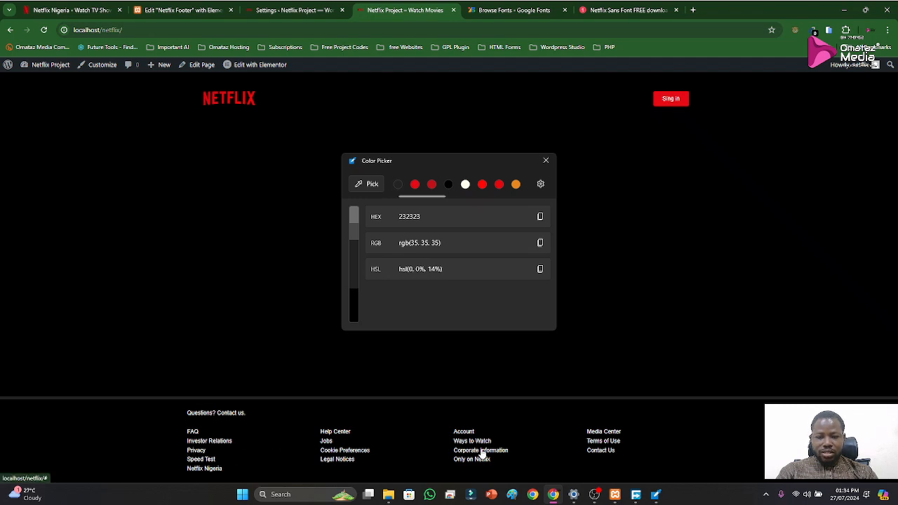
Close the Color Picker and look over the official Netflix homepage from the hero banner to the "Enjoy on your TV" section
left_click(110, 7)
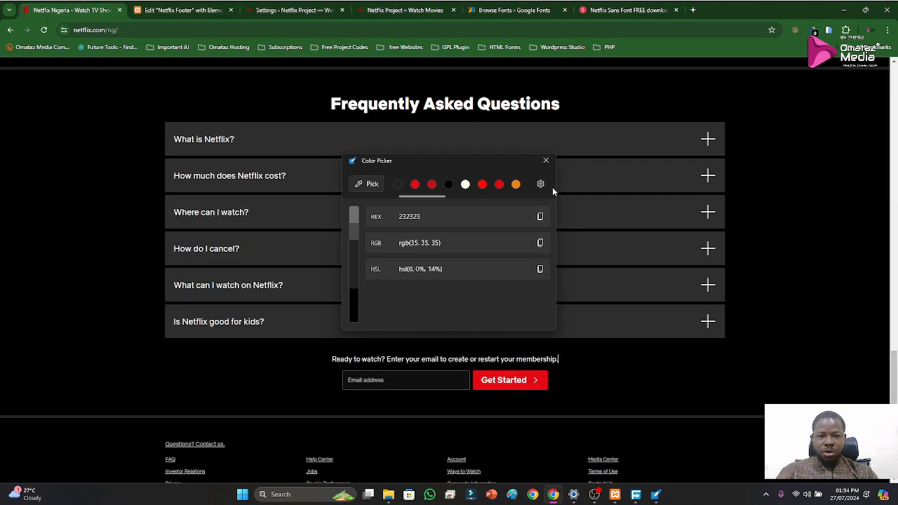
left_click(546, 167)
scroll(528, 216, "up", 20)
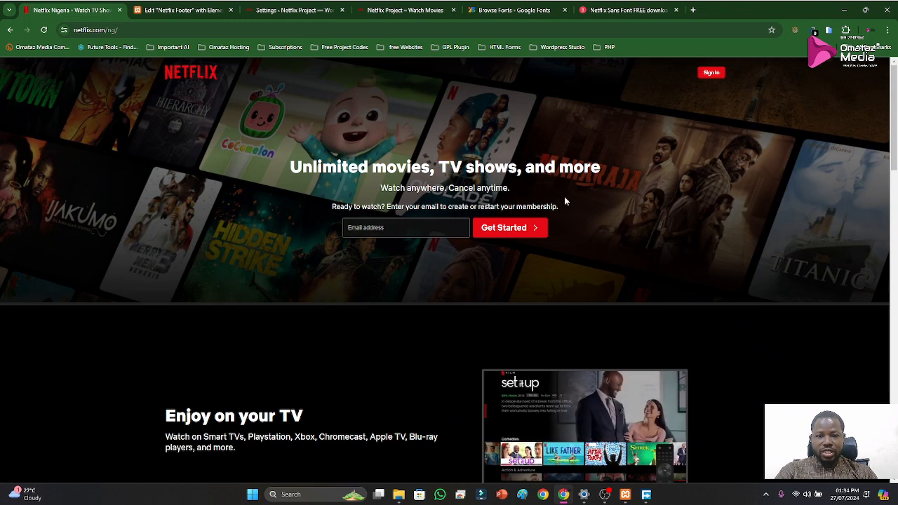
scroll(534, 235, "down", 3)
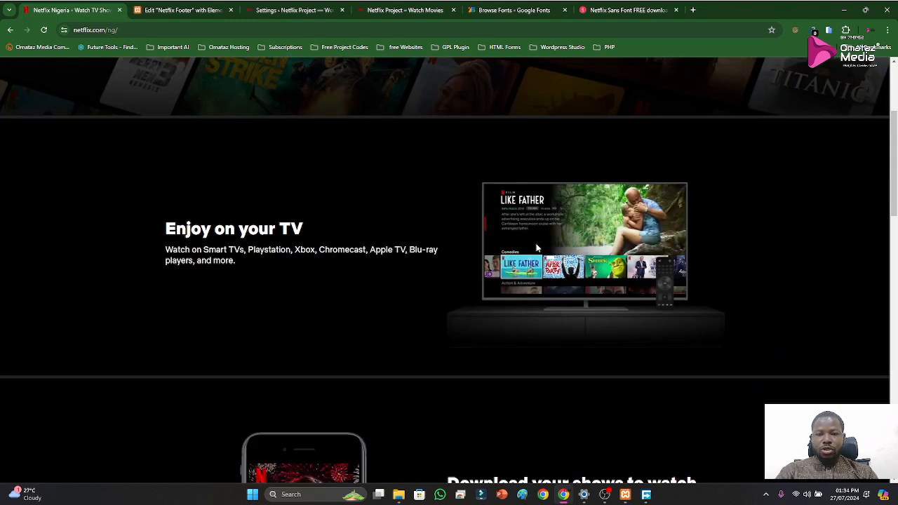
Open the WordPress Pages list and edit the Home front page with Elementor
left_click(178, 9)
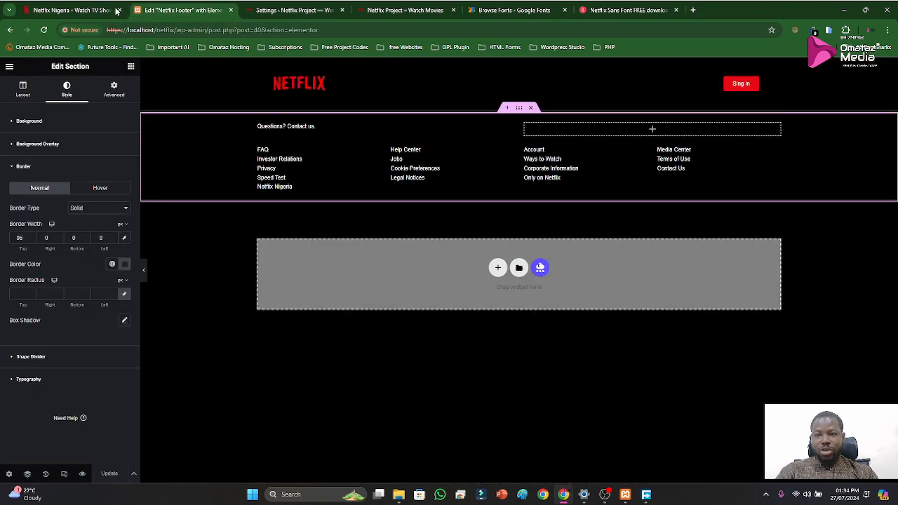
left_click(259, 8)
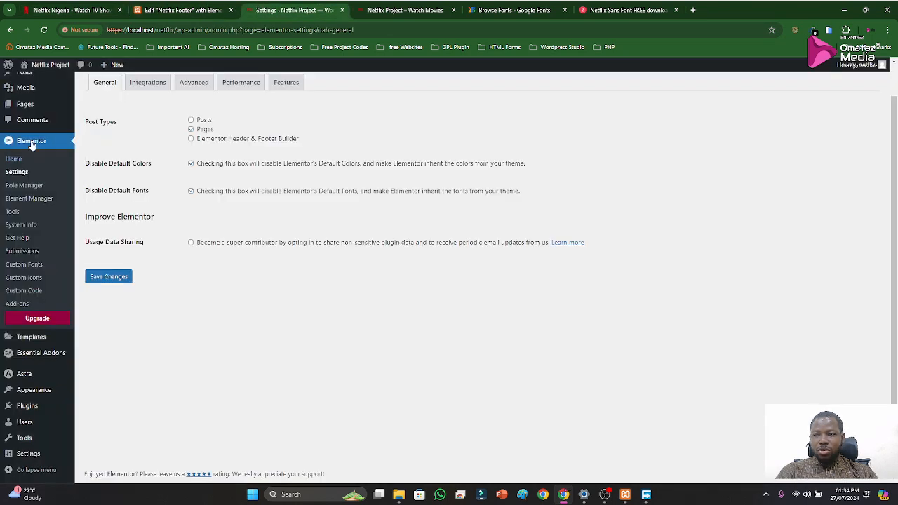
left_click(25, 107)
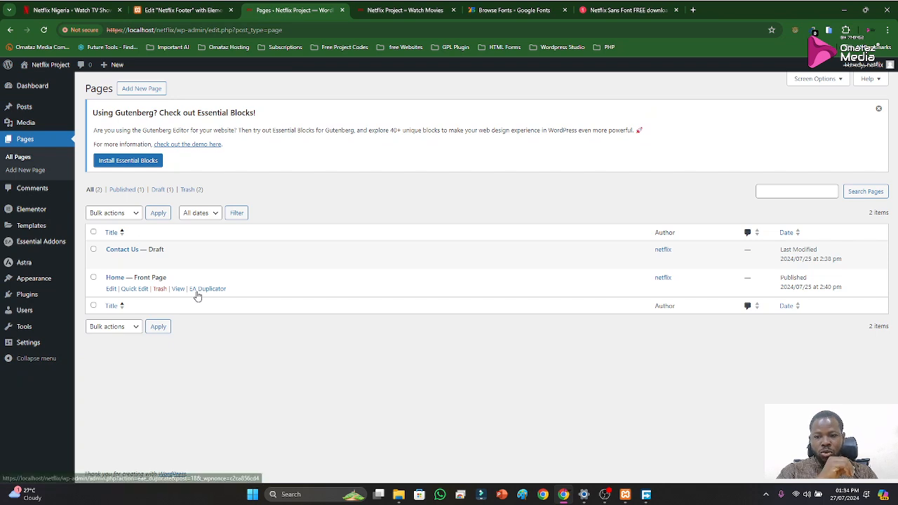
left_click(111, 293)
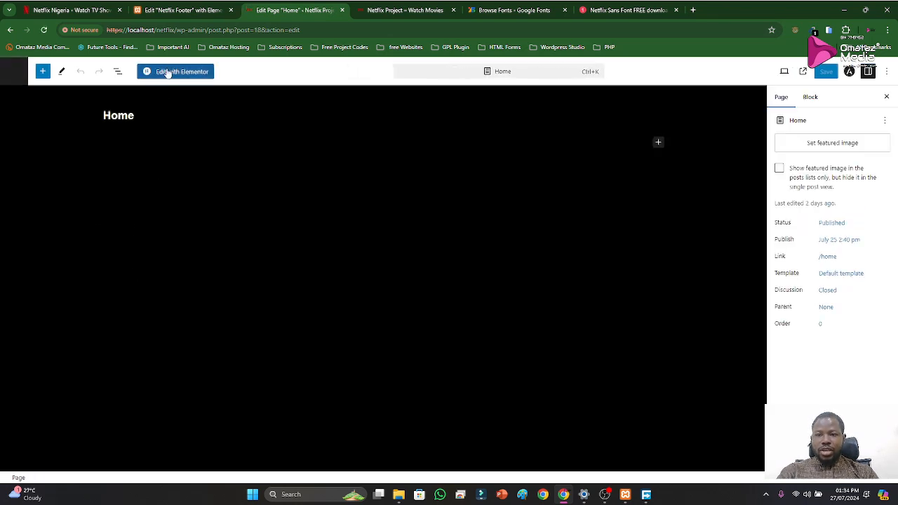
left_click(167, 71)
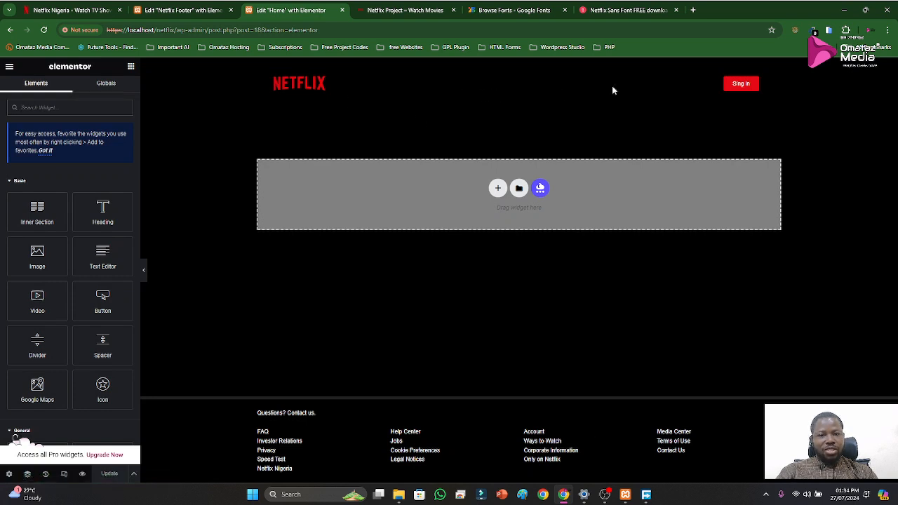
Examine the hero banner of the official Netflix homepage as the reference for the Home page
left_click(70, 10)
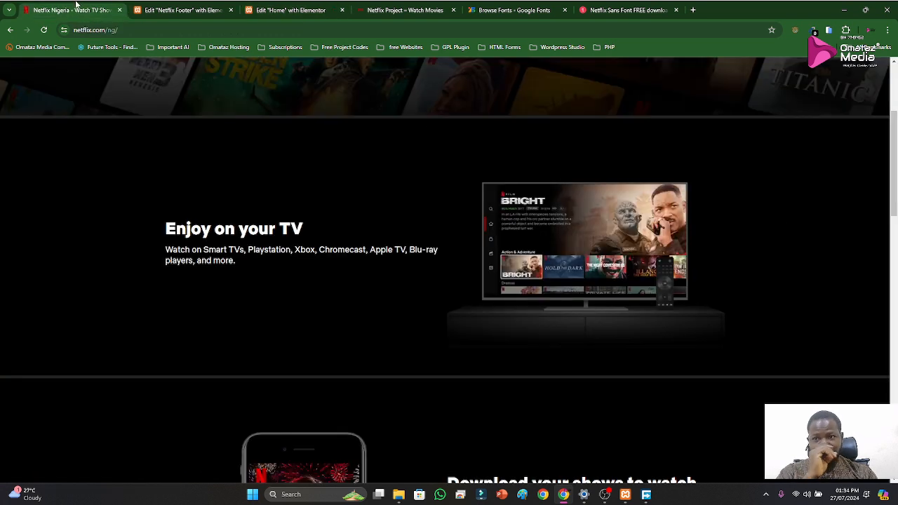
scroll(463, 168, "up", 3)
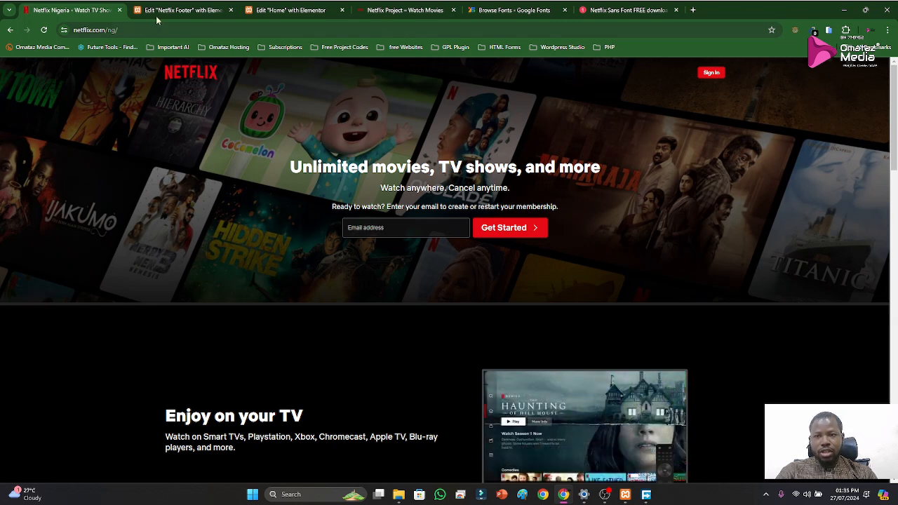
Close the Netflix Footer template's editor and look at the local homepage and the official Netflix homepage's hero banner
left_click(182, 10)
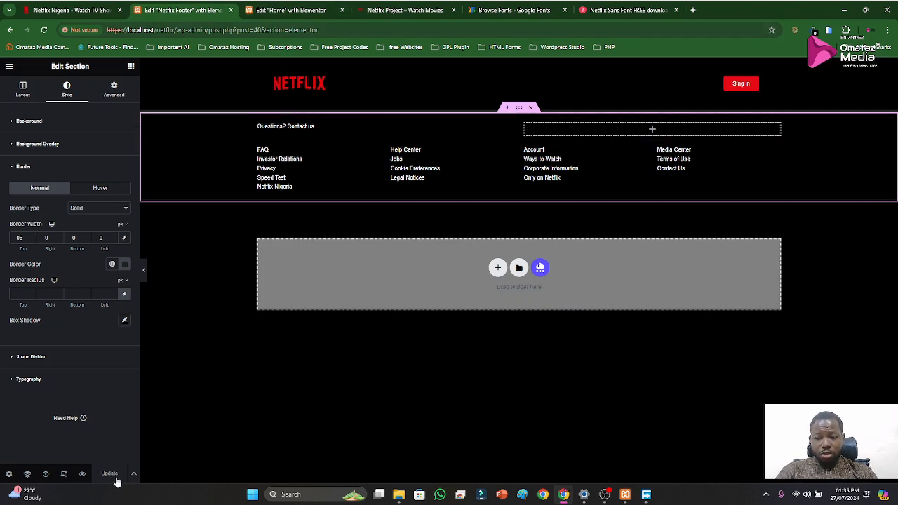
left_click(232, 10)
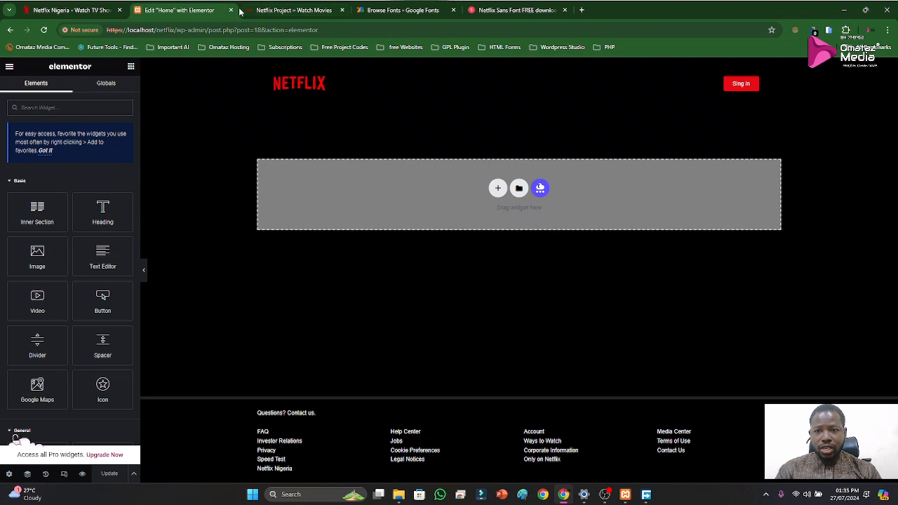
left_click(269, 11)
left_click(70, 10)
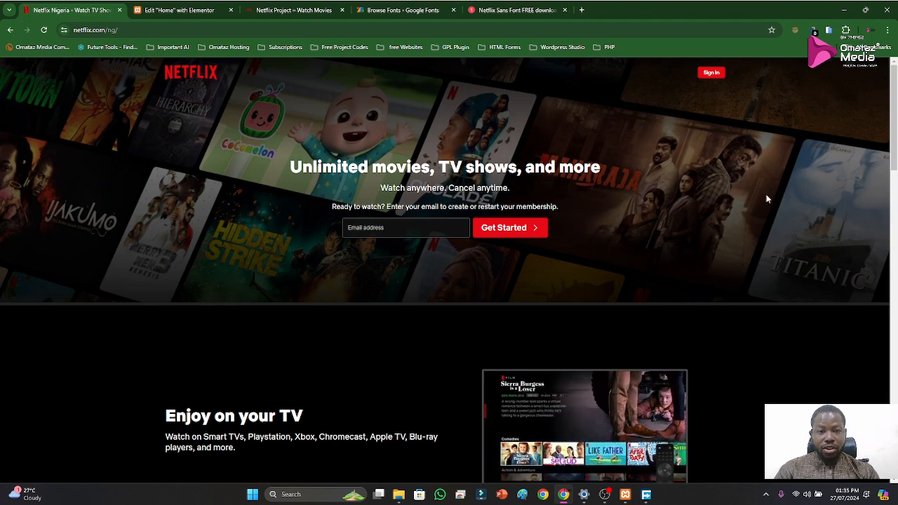
Add a three-column section with a wide middle column to the Home page in Elementor
left_click(166, 14)
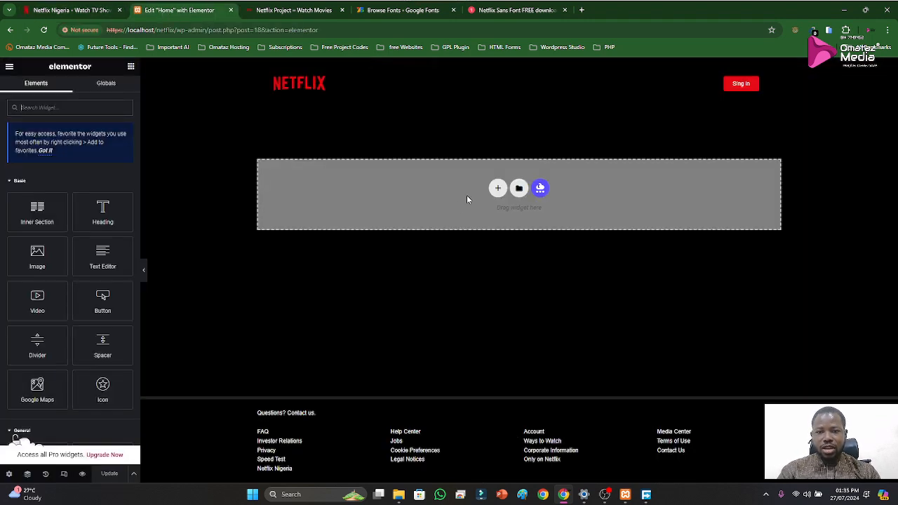
left_click(497, 189)
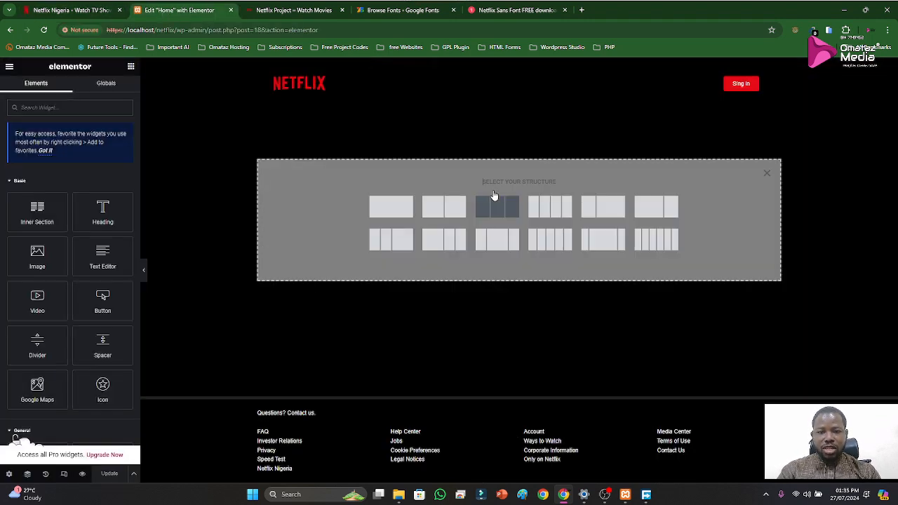
left_click(493, 245)
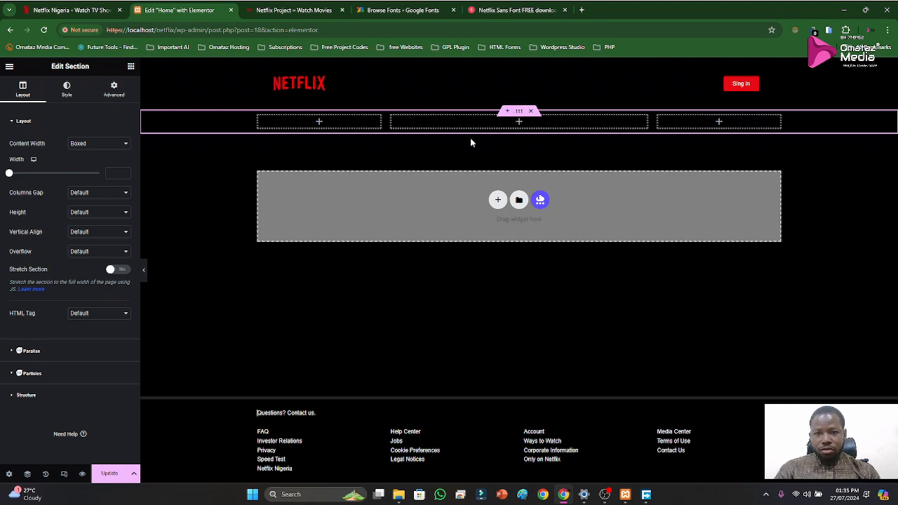
Change the Page Layout option in the Home page's settings
left_click(11, 475)
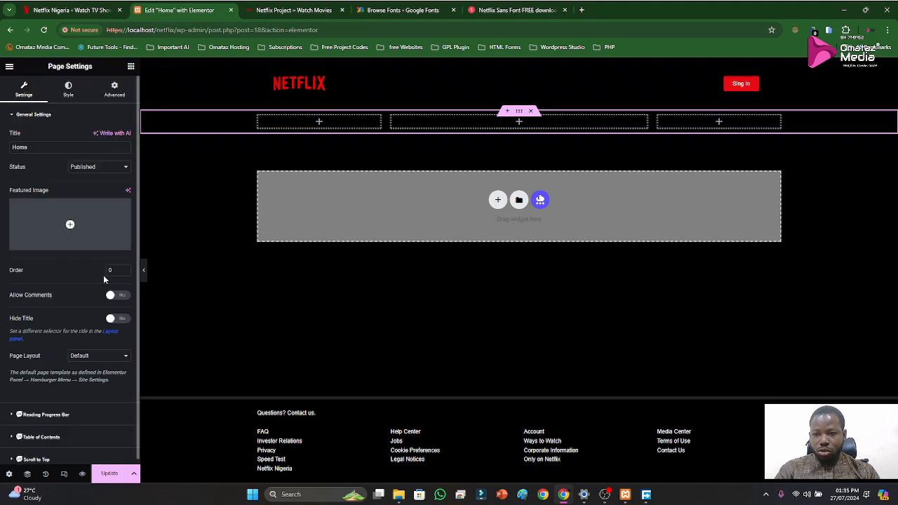
scroll(86, 355, "down", 1)
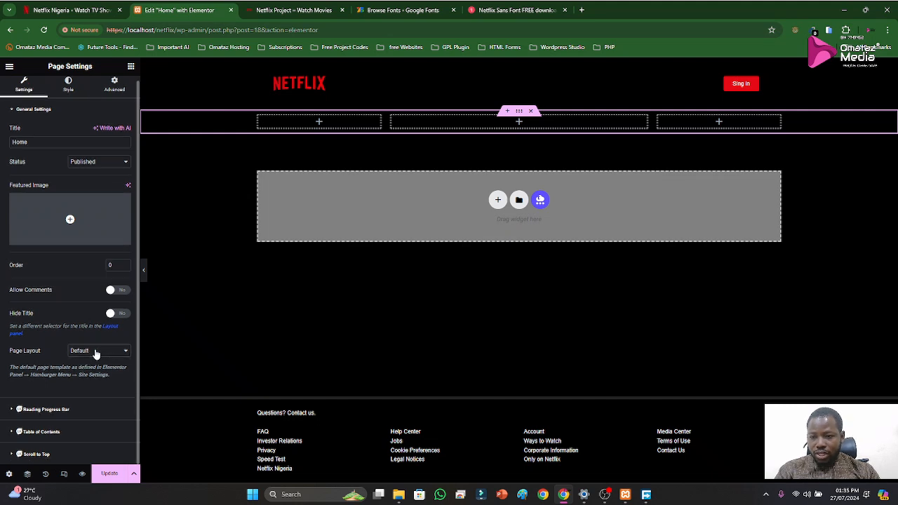
left_click(98, 351)
left_click(103, 371)
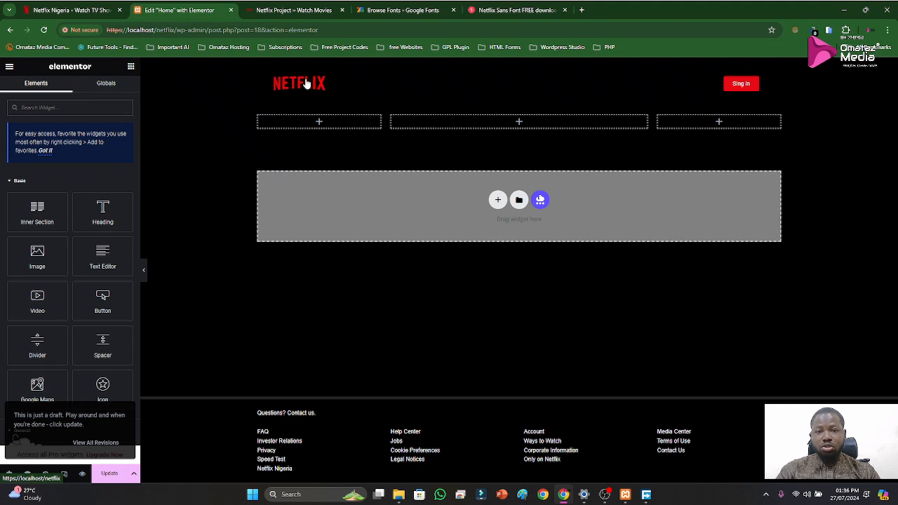
Set the three-column section's content width to Full Width and its HTML tag to section
left_click(518, 106)
left_click(114, 147)
left_click(103, 160)
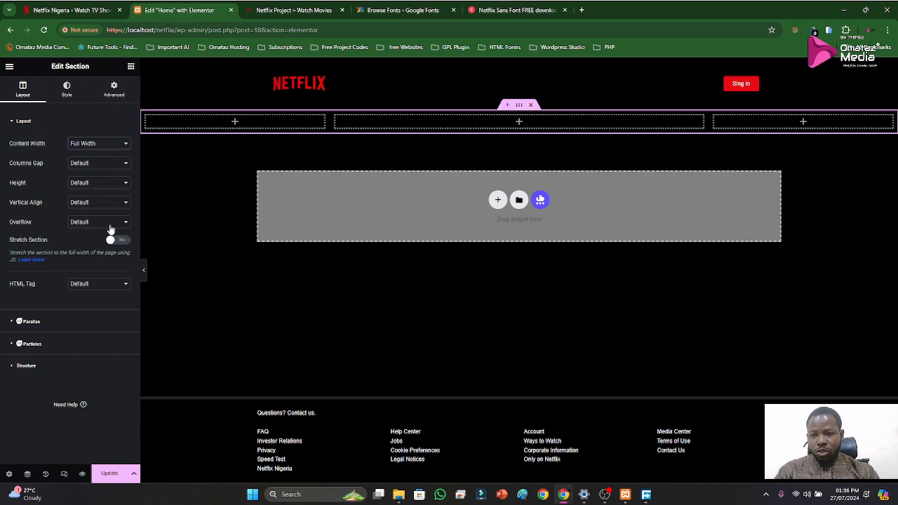
left_click(114, 283)
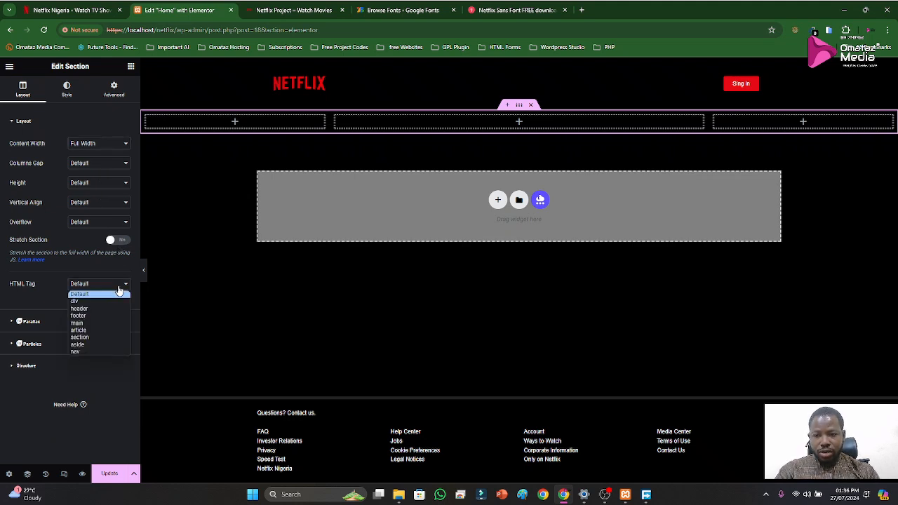
left_click(80, 336)
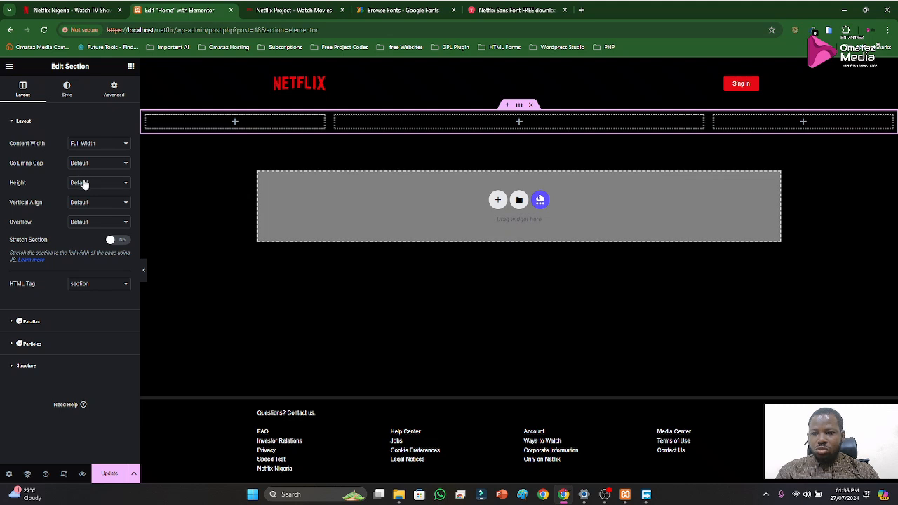
Inspect the dimensions of the official Netflix homepage's hero banner with the browser's developer tools, and close them
left_click(295, 10)
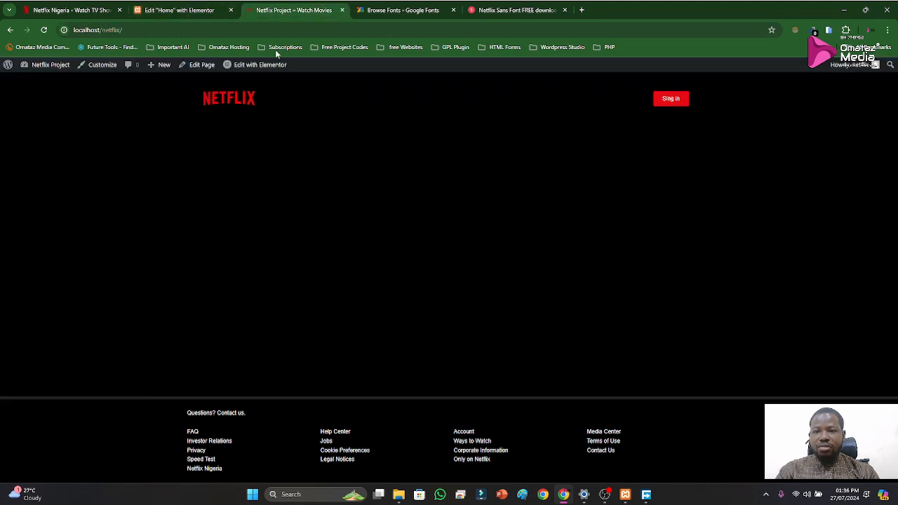
left_click(112, 9)
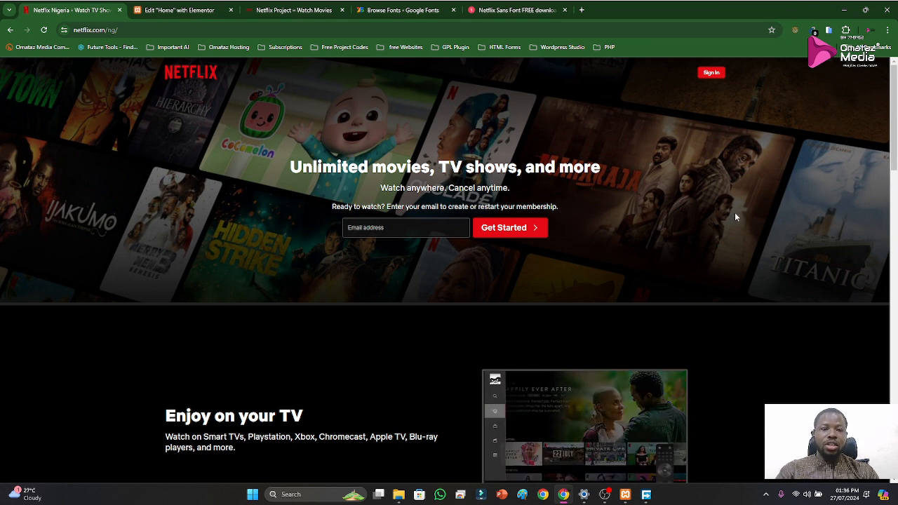
right_click(726, 179)
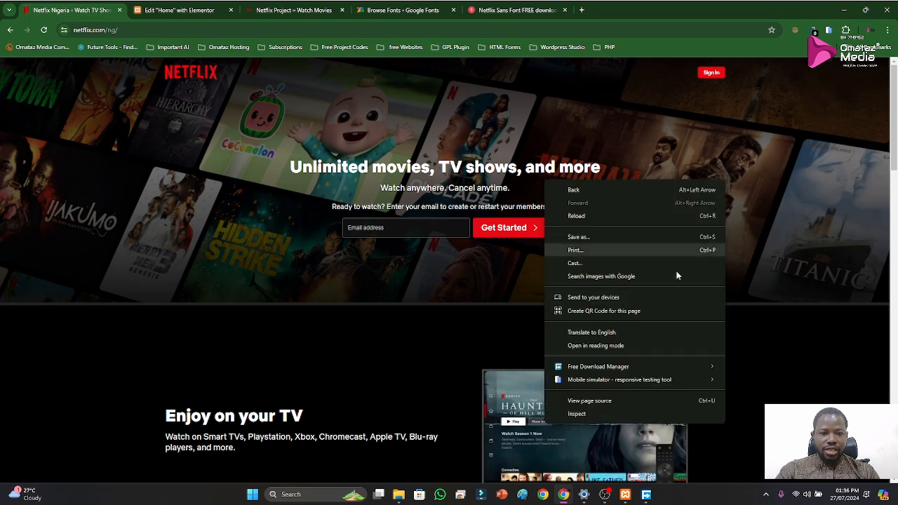
left_click(600, 413)
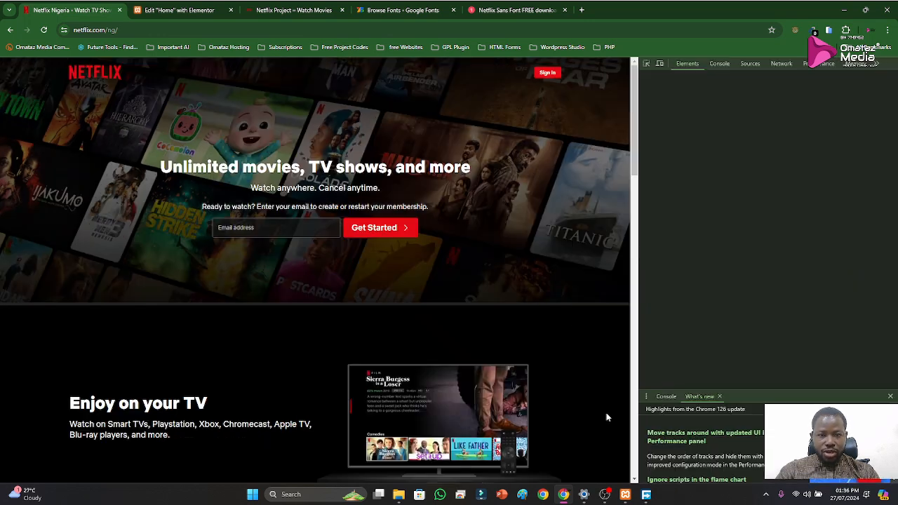
left_click(647, 65)
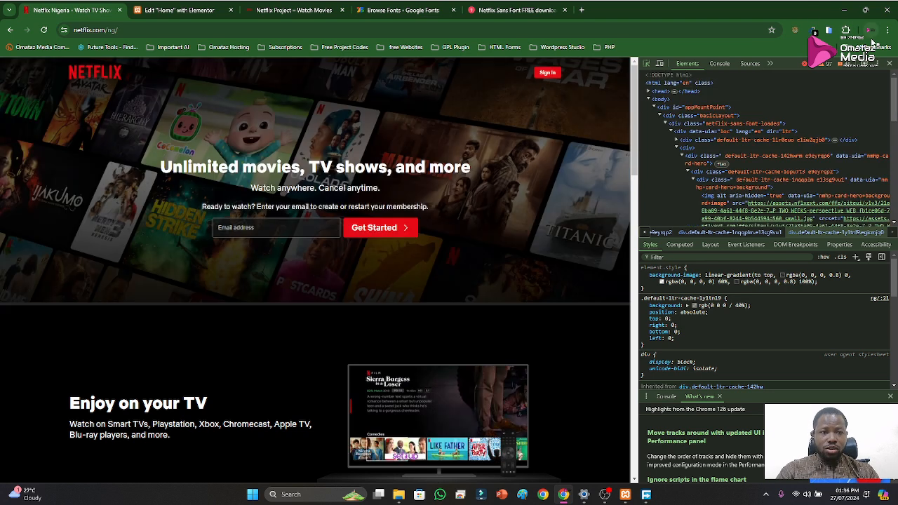
left_click(889, 64)
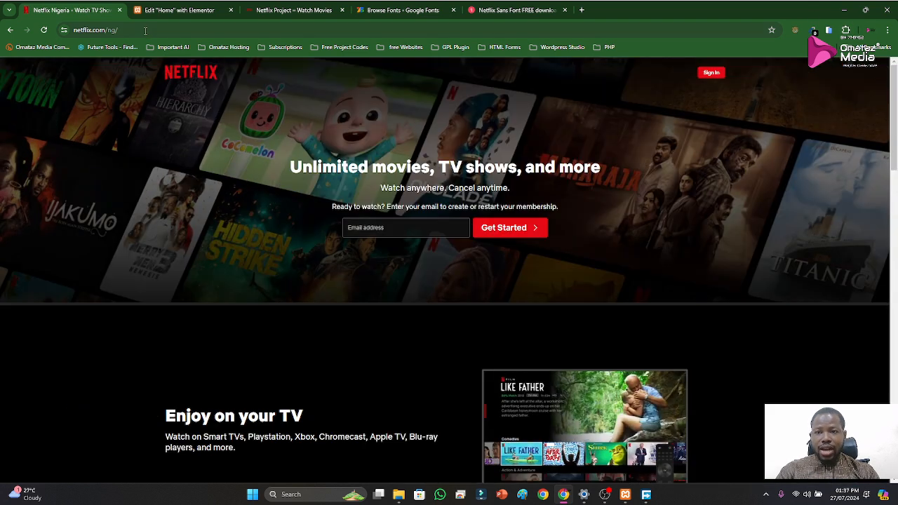
Set the Home page section's height to Min Height with a minimum of 525 px
left_click(177, 20)
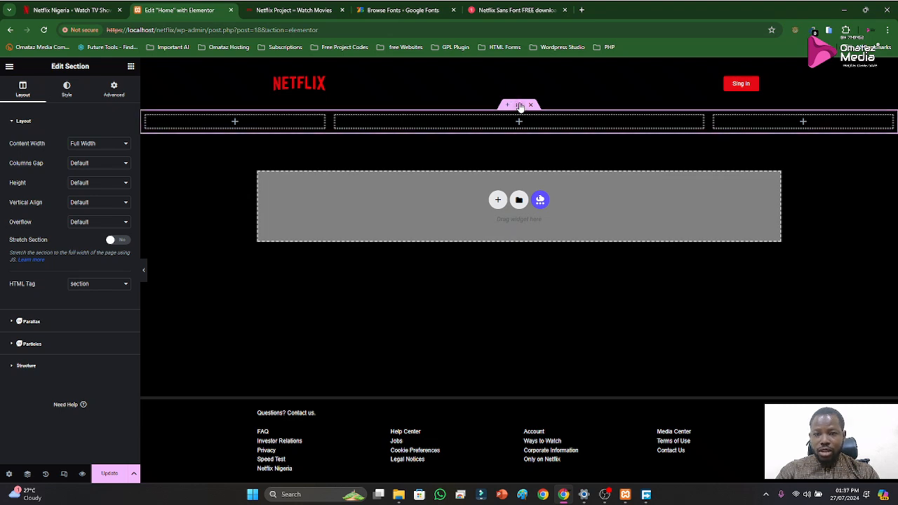
left_click(92, 183)
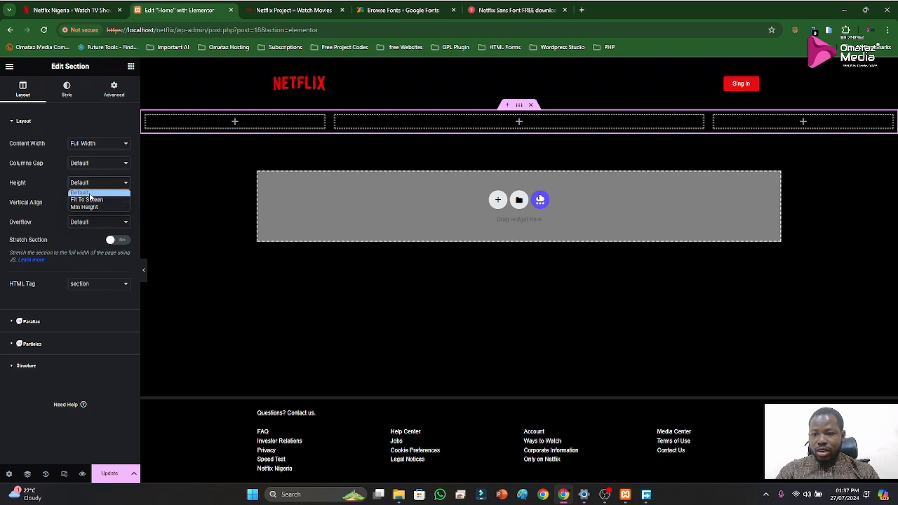
left_click(87, 207)
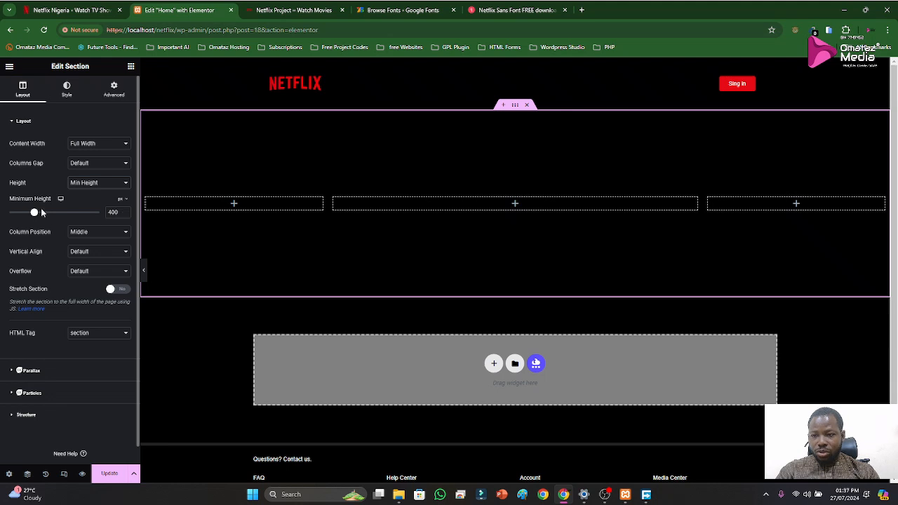
double_click(116, 212)
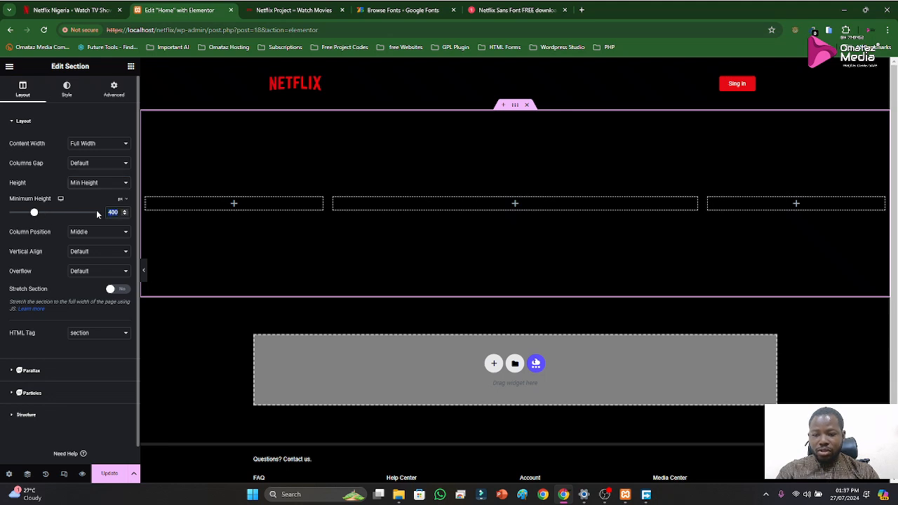
type("525")
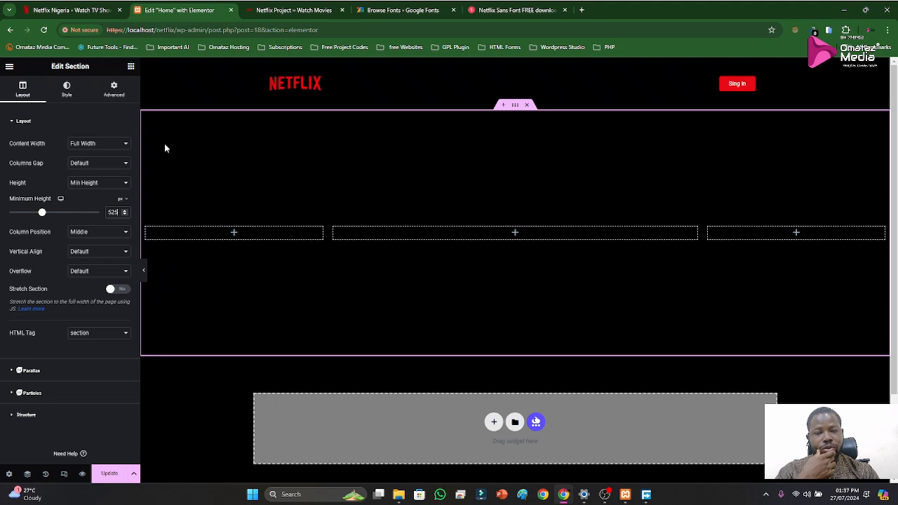
Add a Heading widget to the middle column with Netflix's hero title "Unlimited movies, TV shows, and more"
left_click(73, 11)
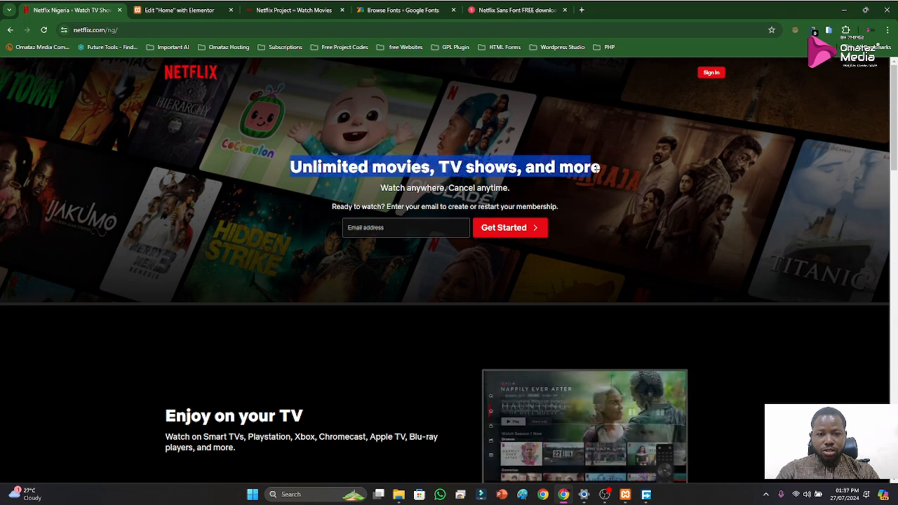
triple_click(601, 169)
key("ctrl+c")
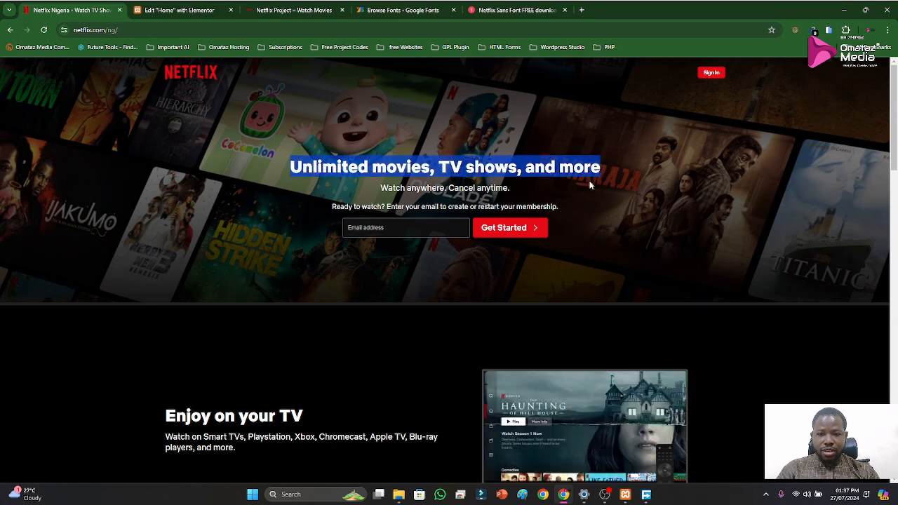
left_click(162, 10)
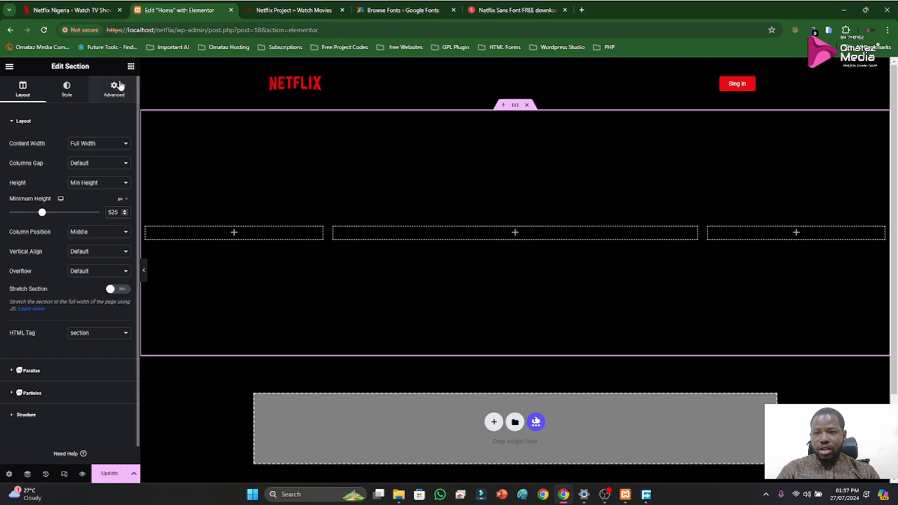
left_click(131, 66)
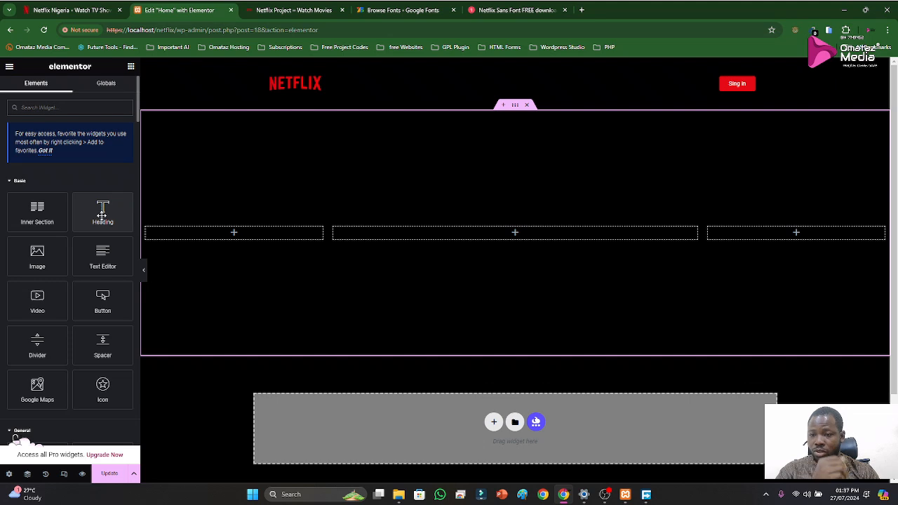
left_click_drag(98, 218, 514, 235)
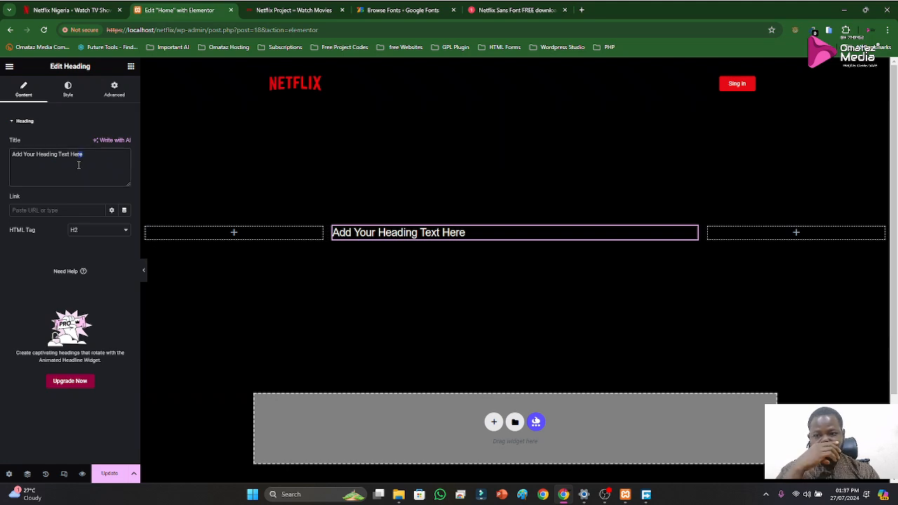
triple_click(74, 175)
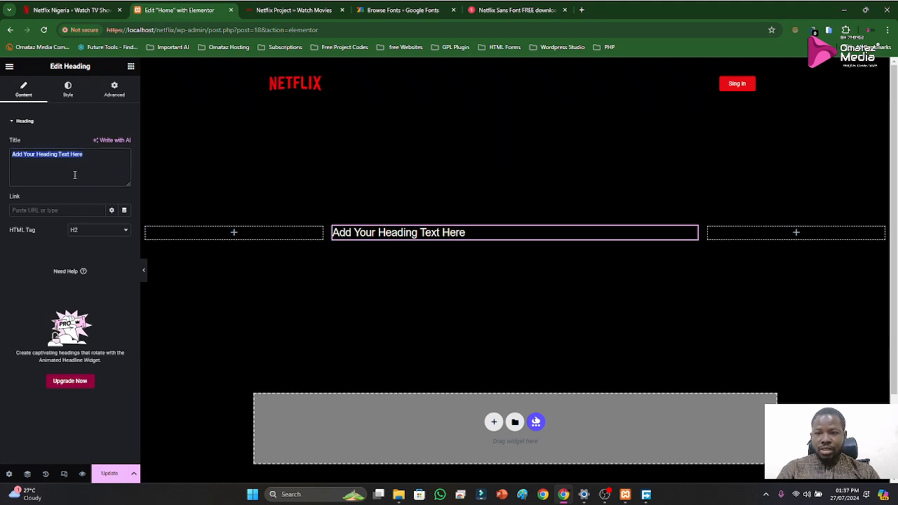
key("ctrl+v")
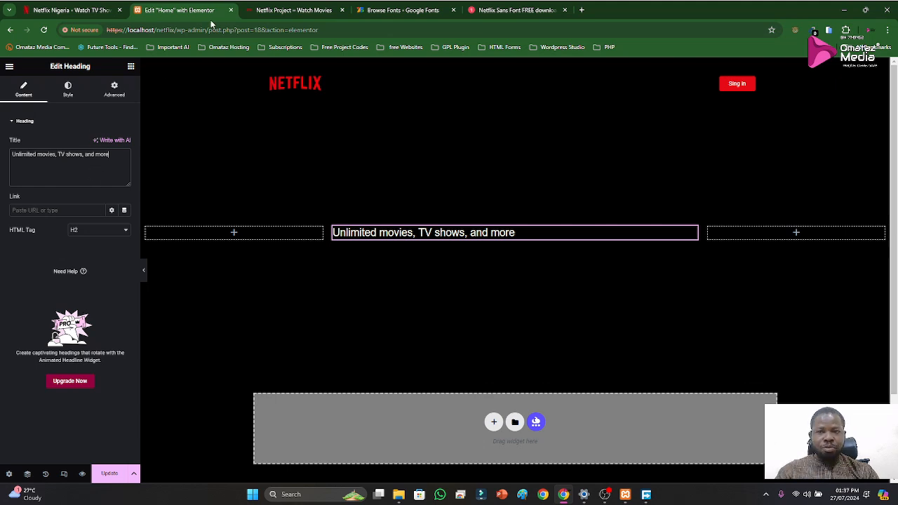
Open the developer tools on the official Netflix homepage and start element selection to inspect the hero banner's title
left_click(39, 9)
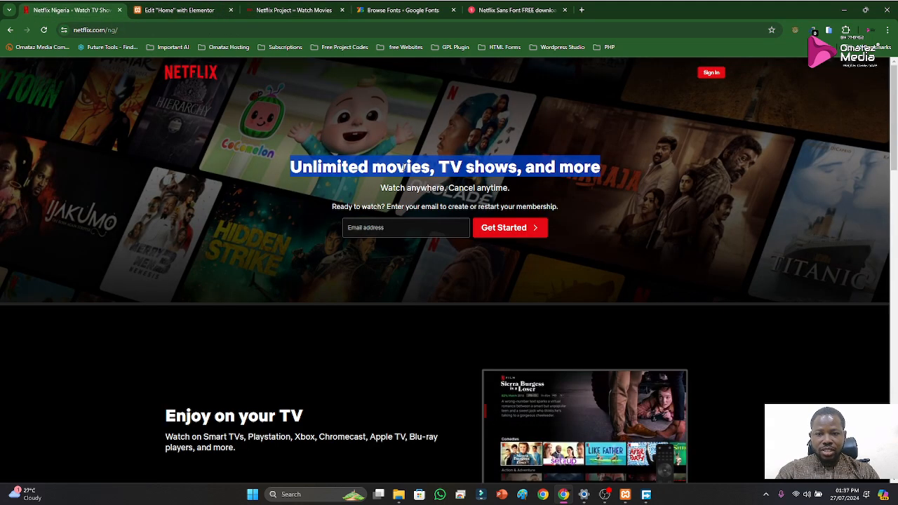
right_click(675, 149)
left_click(707, 385)
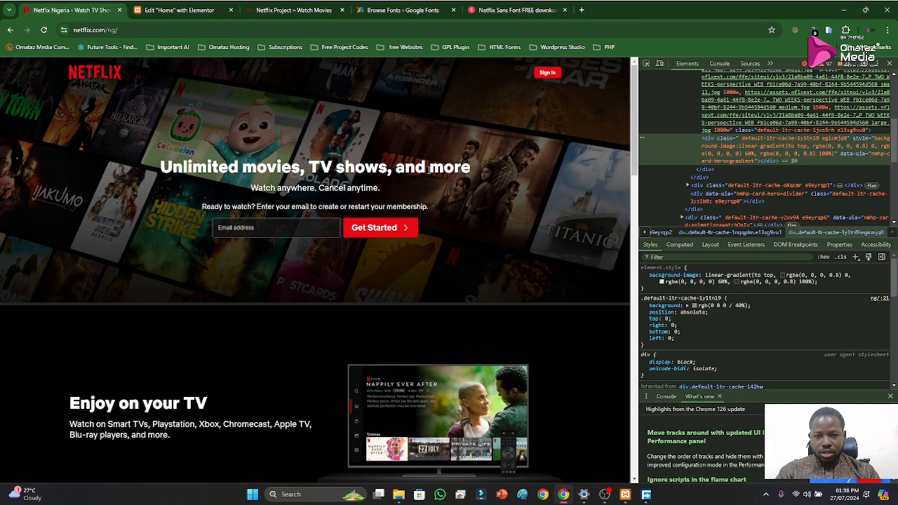
left_click(647, 65)
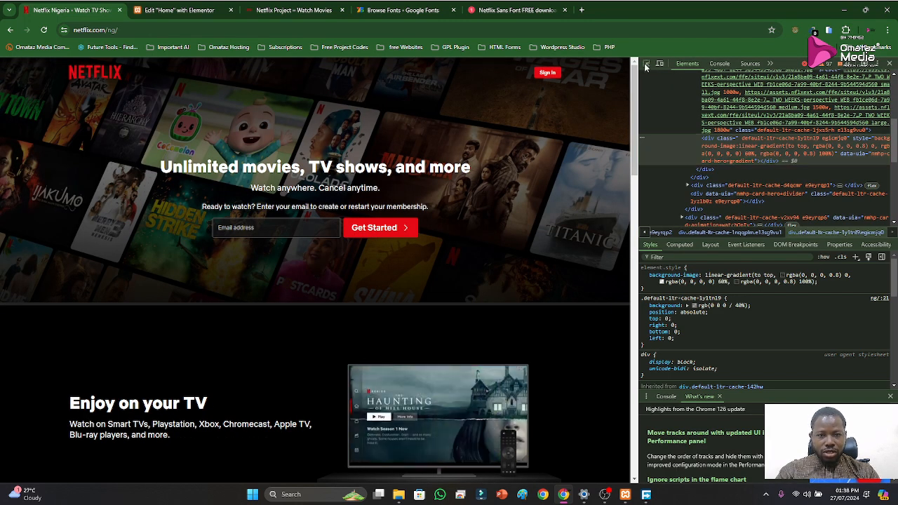
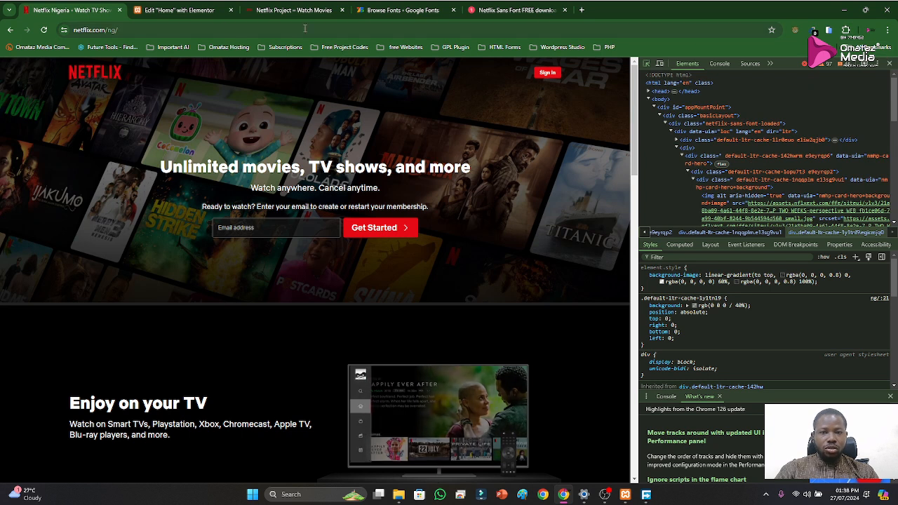
Set the hero heading's HTML tag to H1 and center its alignment
left_click(181, 10)
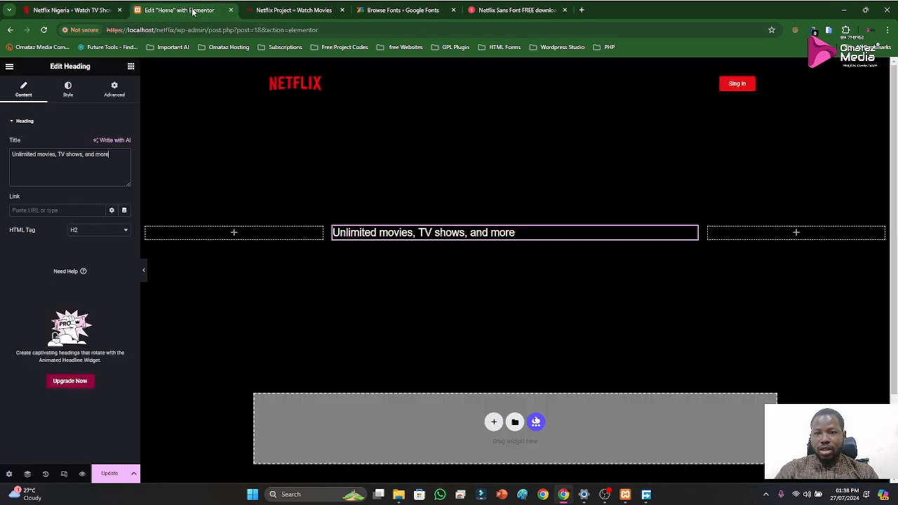
left_click(93, 233)
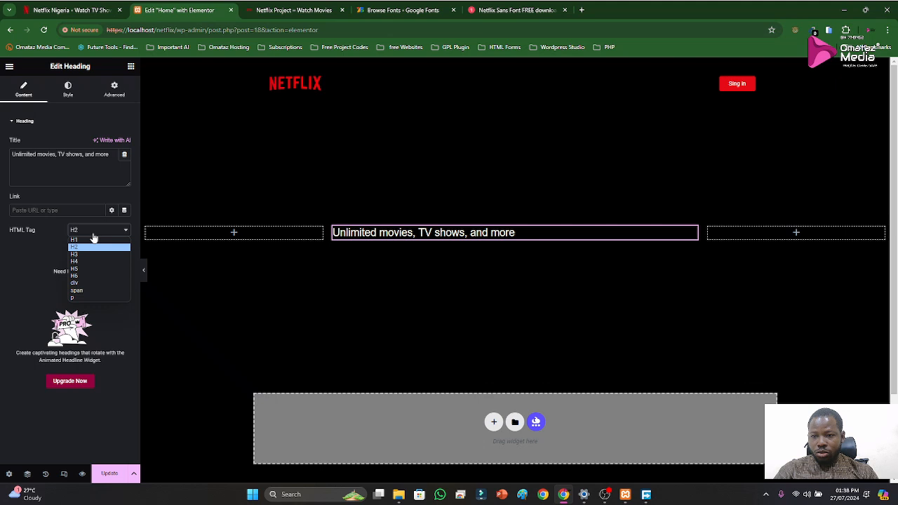
left_click(82, 244)
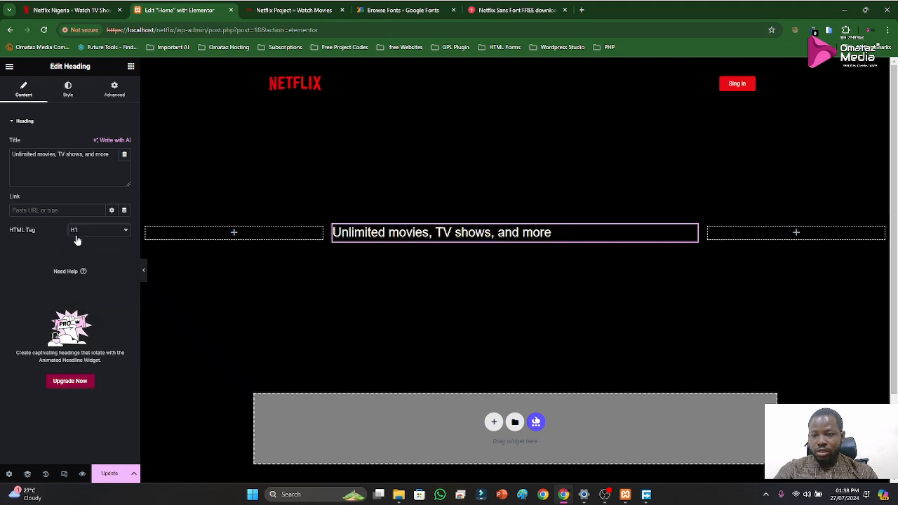
left_click(68, 91)
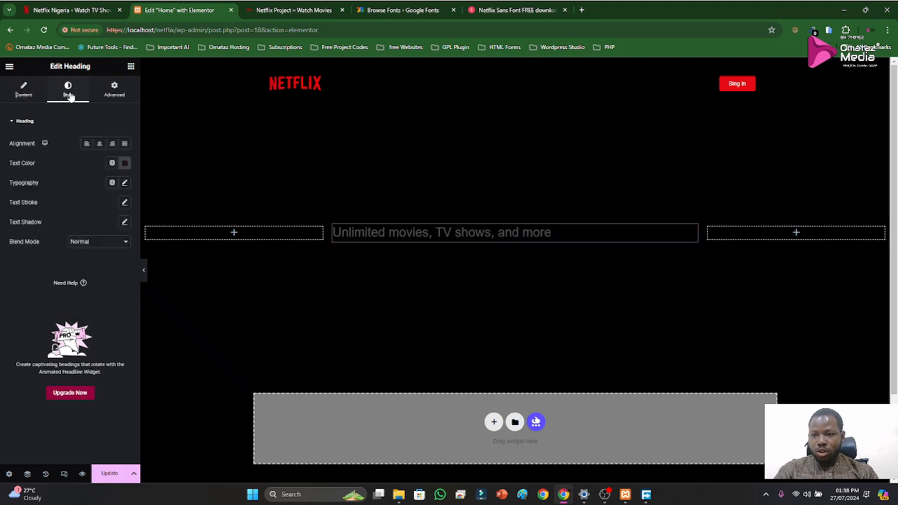
left_click(98, 145)
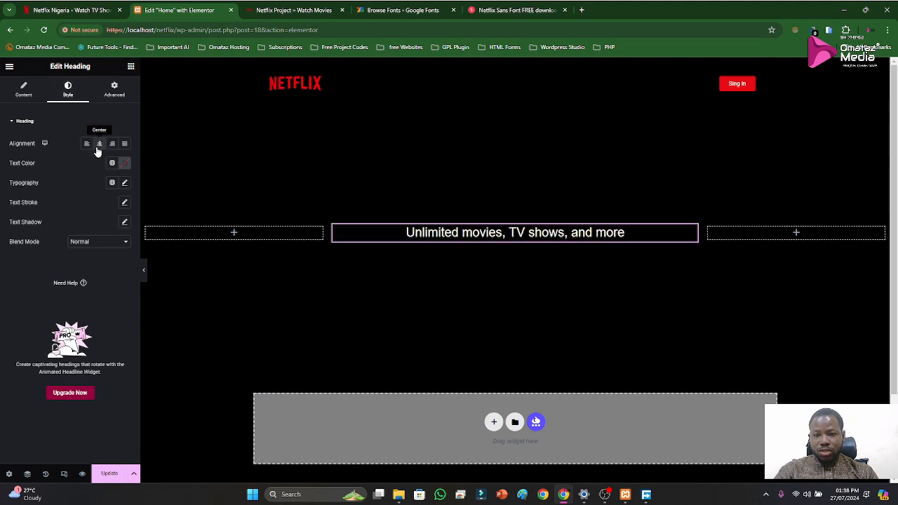
Search the heading's typography font families for a Netflix font, and clear the search
left_click(125, 183)
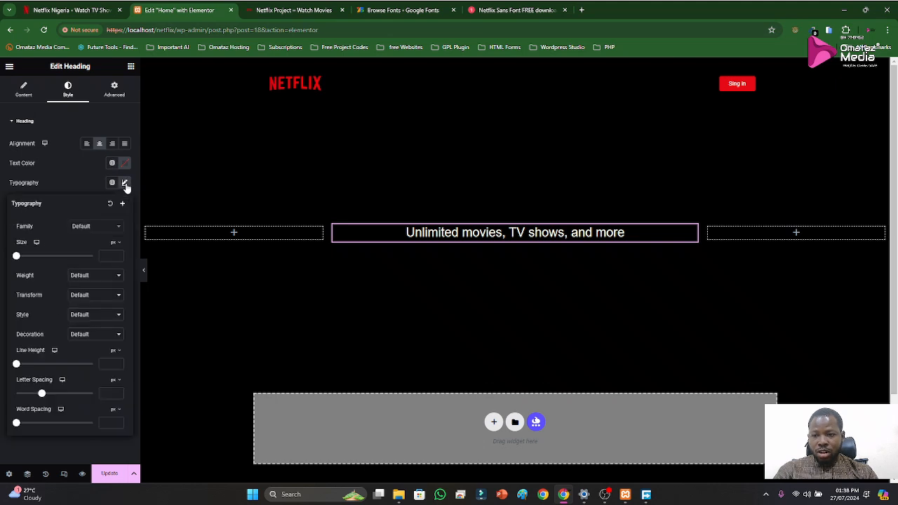
left_click(103, 232)
type("netf")
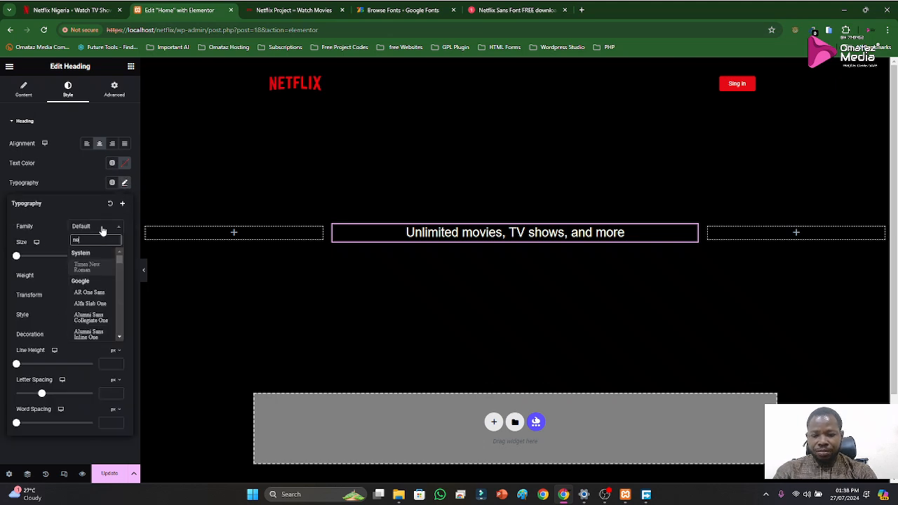
key("BackSpace")
key("BackSpace")
key("BackSpace")
key("BackSpace")
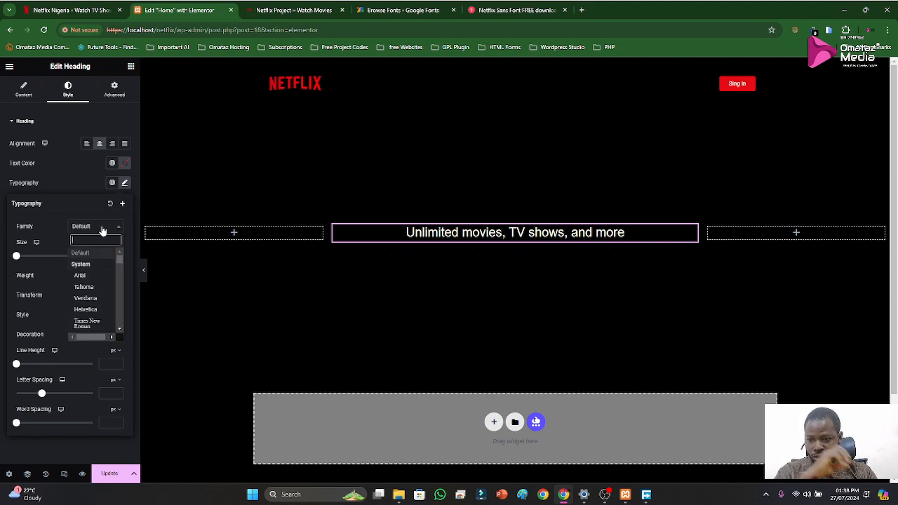
Try to open the project's WordPress dashboard from the local site, and return to localhost/netflix/
left_click(267, 6)
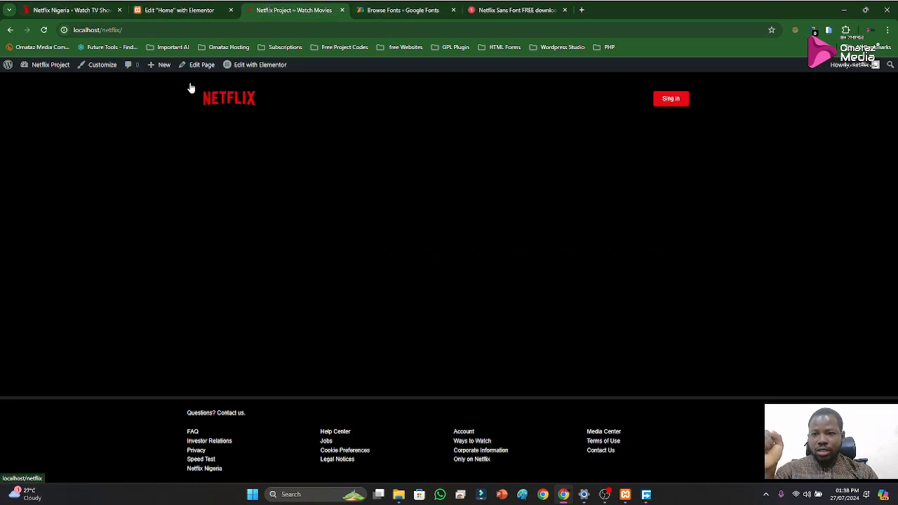
mouse_move(44, 67)
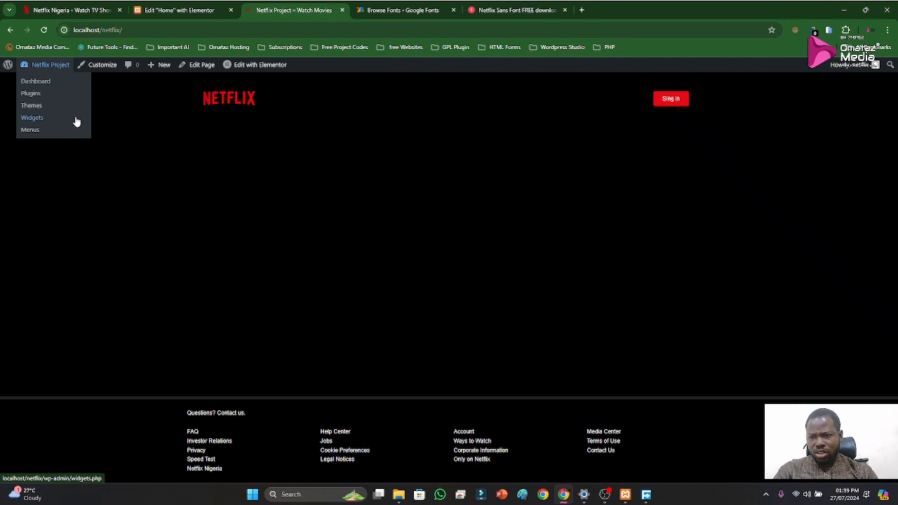
left_click(31, 81)
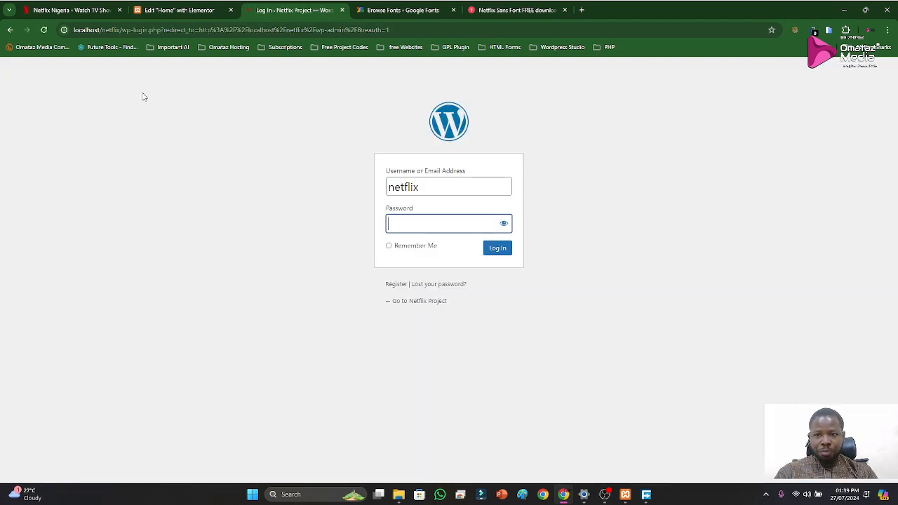
left_click(136, 50)
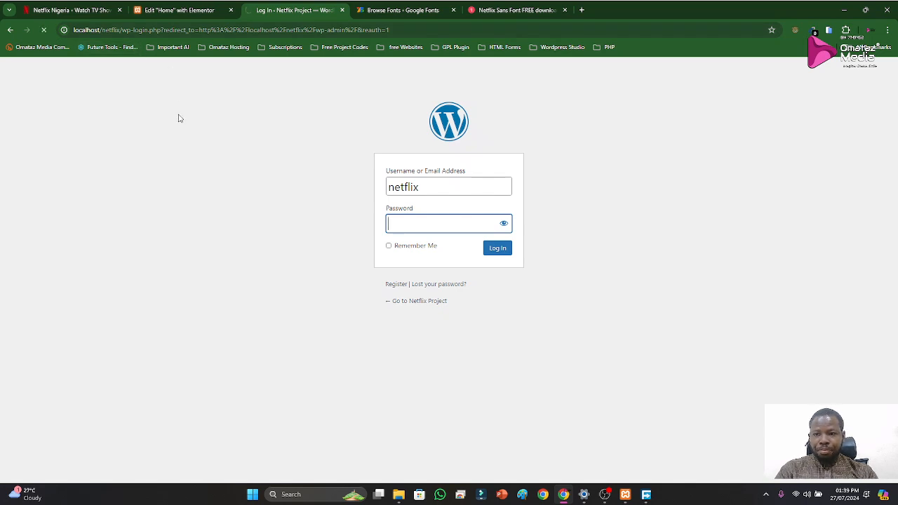
left_click(299, 27)
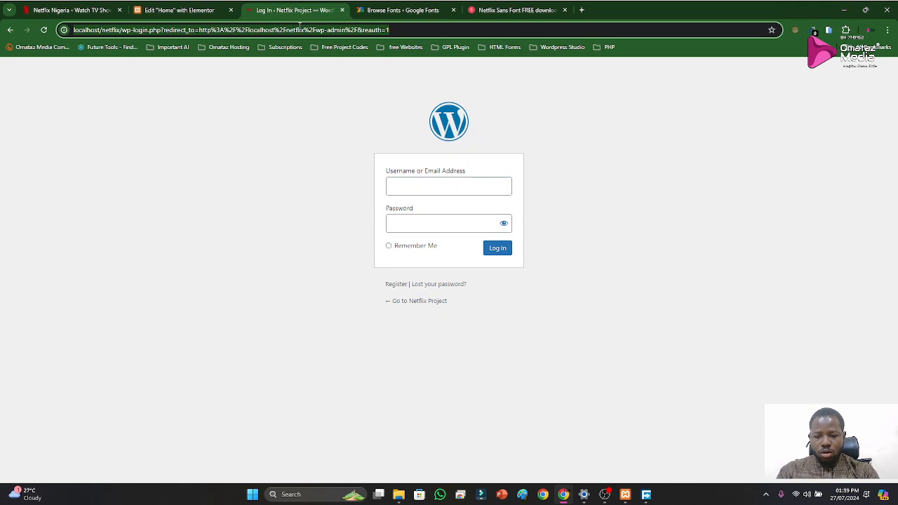
left_click(122, 31)
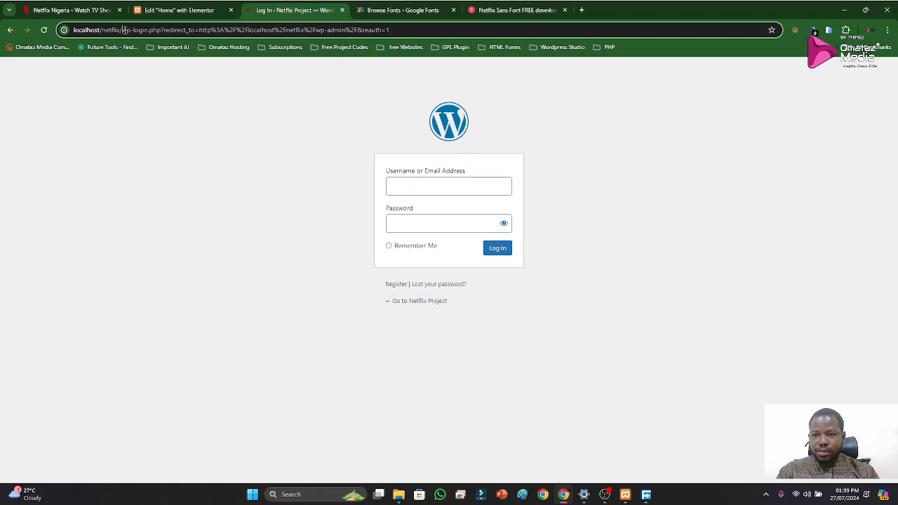
left_click_drag(123, 30, 443, 33)
key("BackSpace")
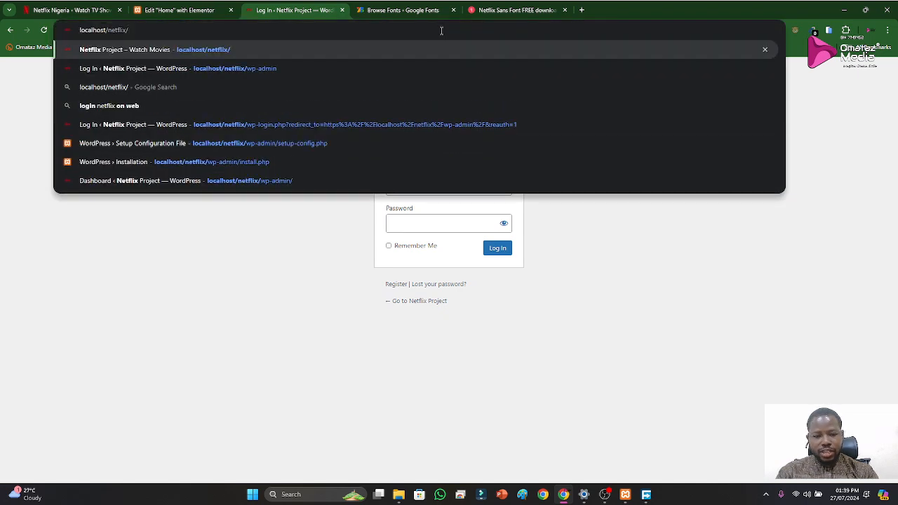
key("Return")
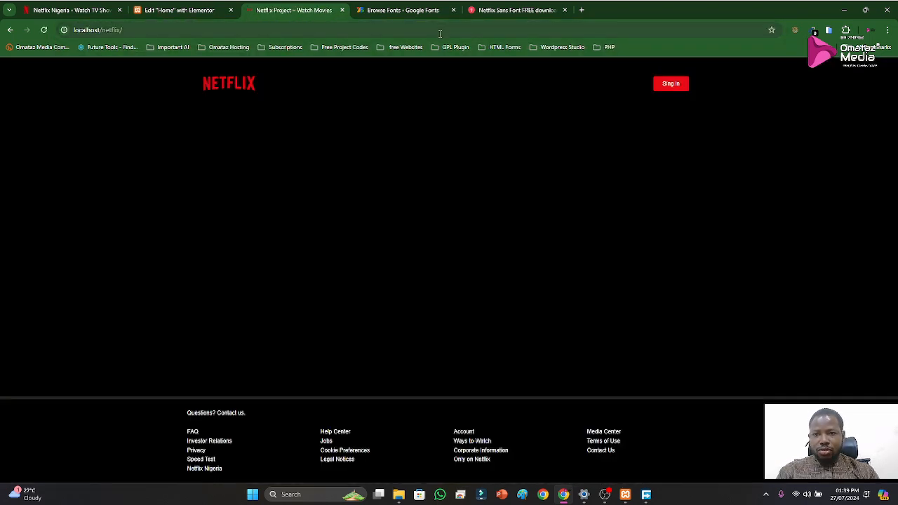
Log back in to the expired Home page editing session with the account username and password
left_click(179, 10)
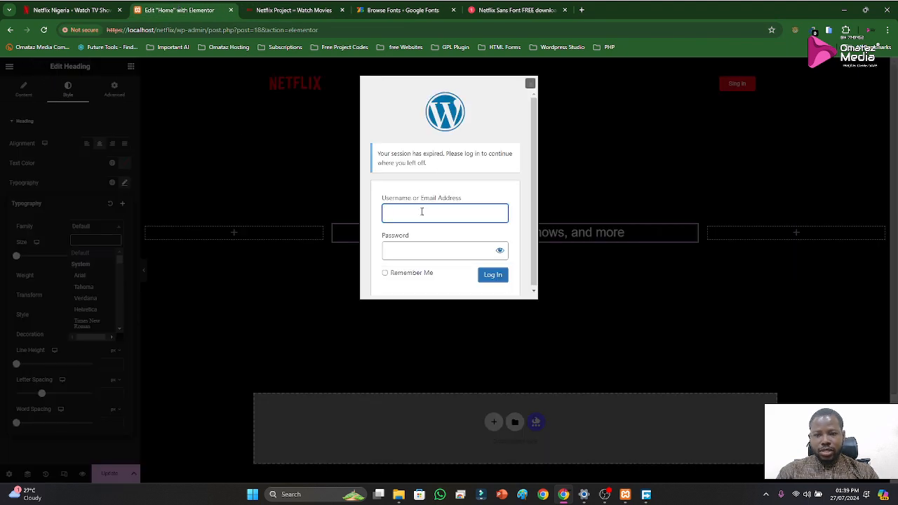
left_click(421, 210)
type("netflix")
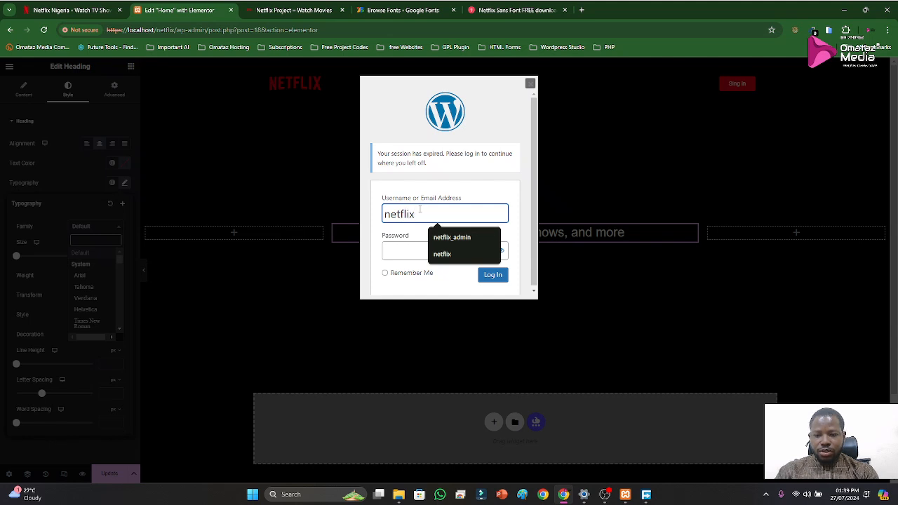
key("Tab")
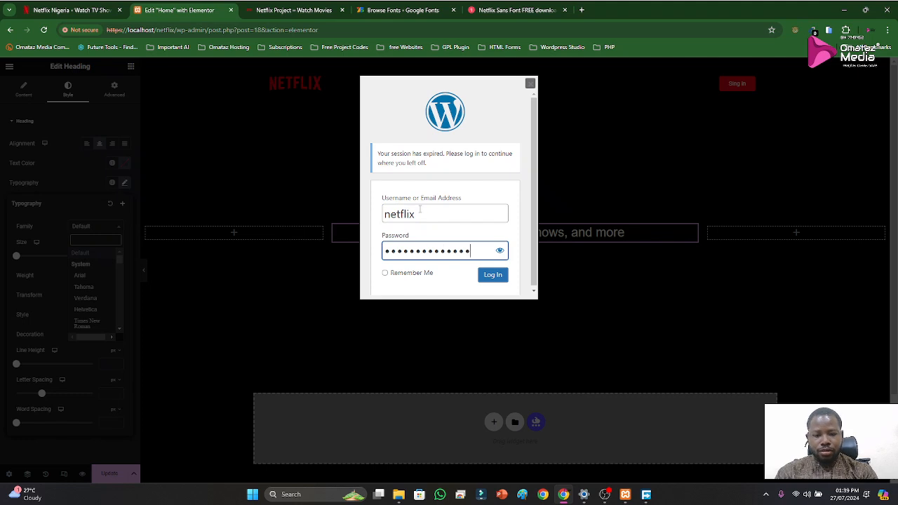
key("Return")
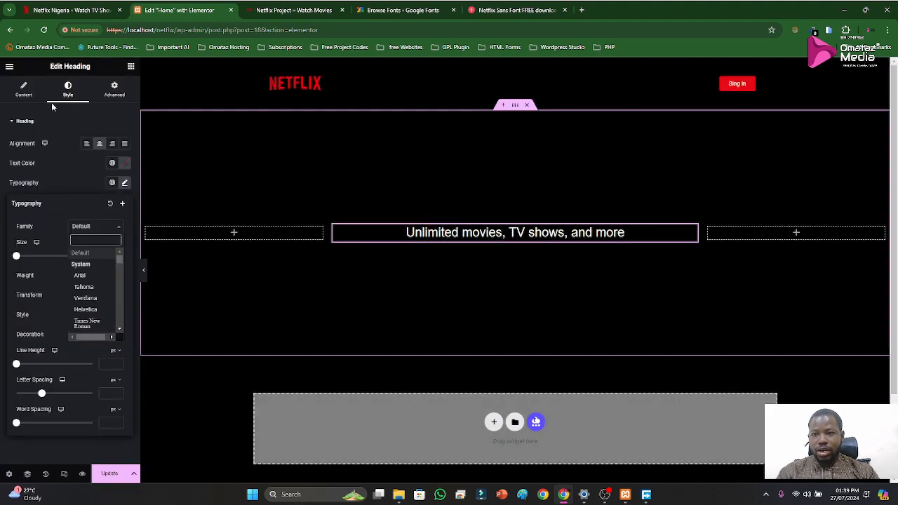
Duplicate the browser tab showing the local Netflix Project site
left_click(280, 9)
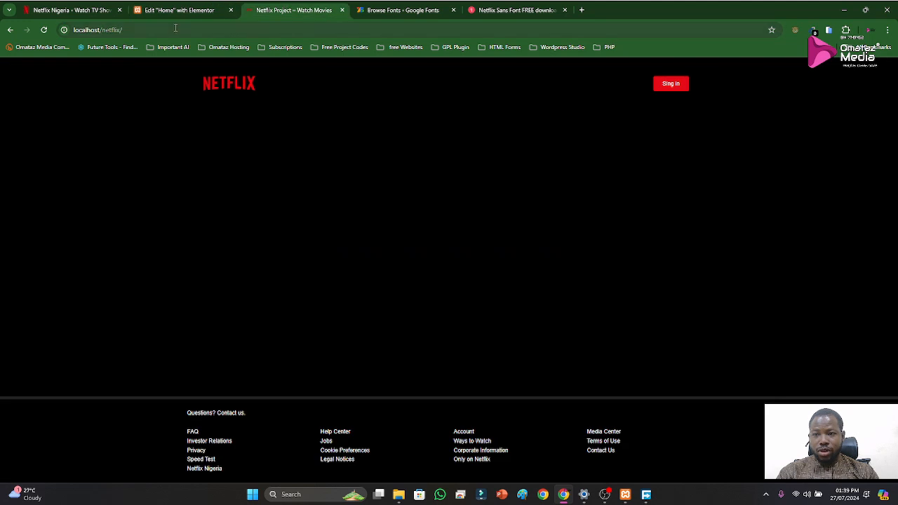
right_click(280, 11)
left_click(311, 87)
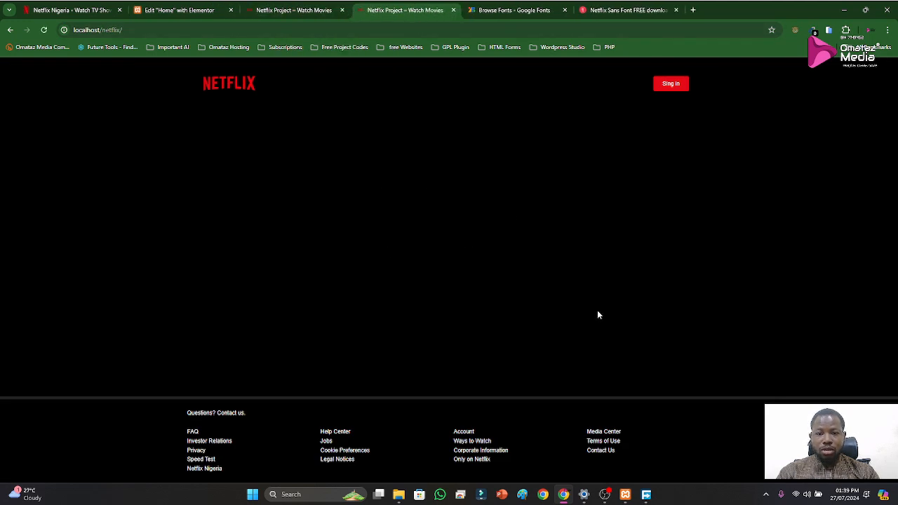
Open localhost/netflix/wp-admin in the original local site tab and log in with the account password
left_click(311, 11)
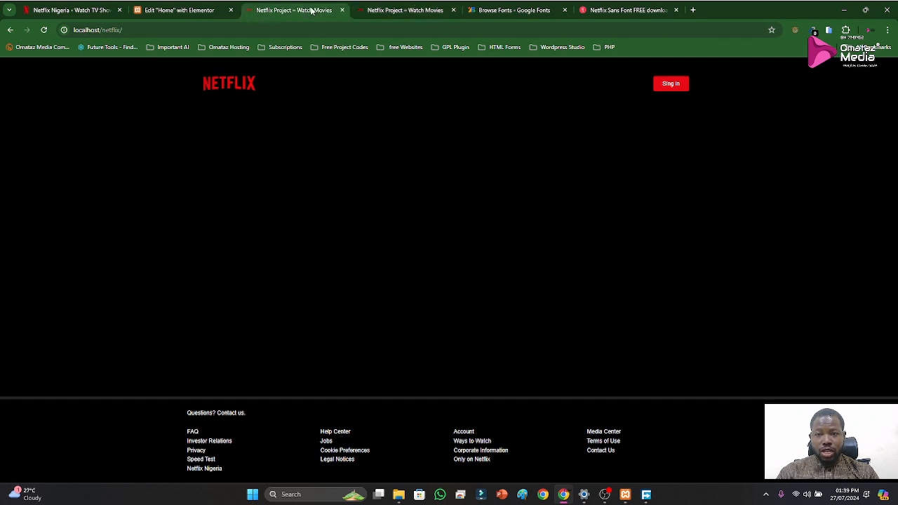
left_click(235, 30)
left_click(234, 30)
type("wp-admin")
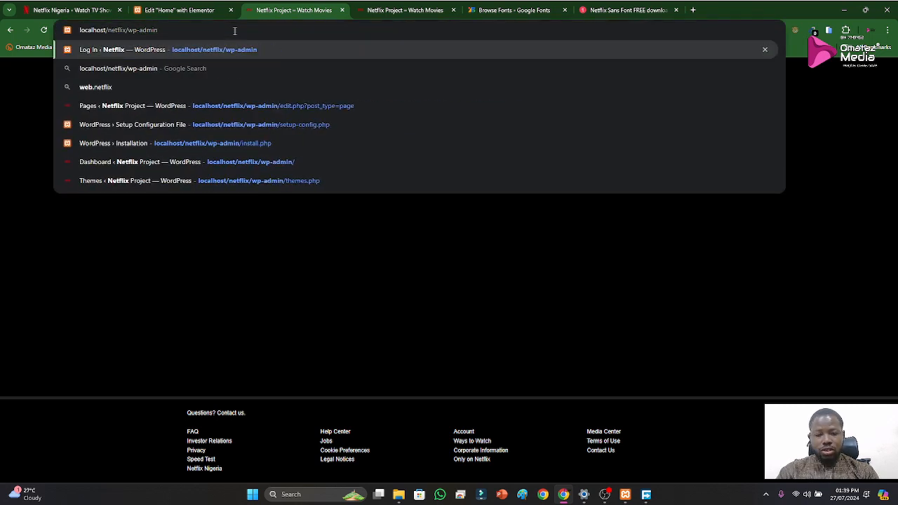
key("Return")
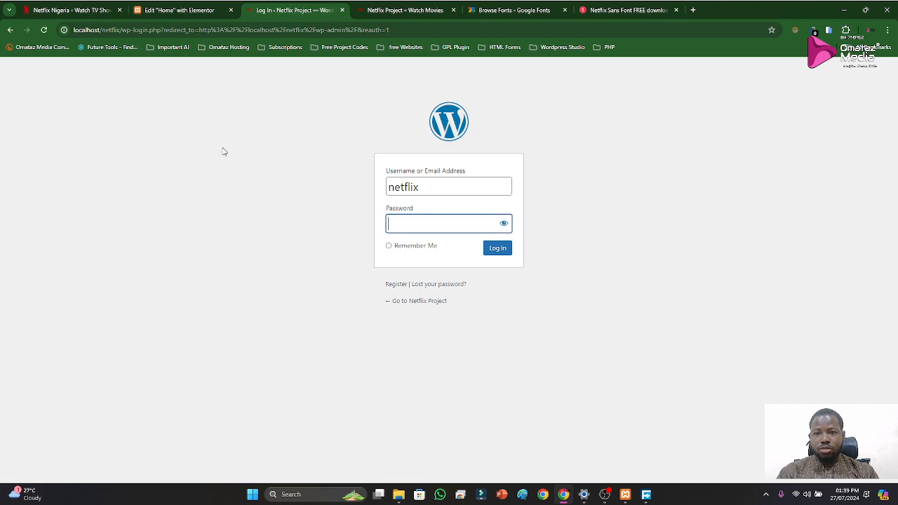
type("********")
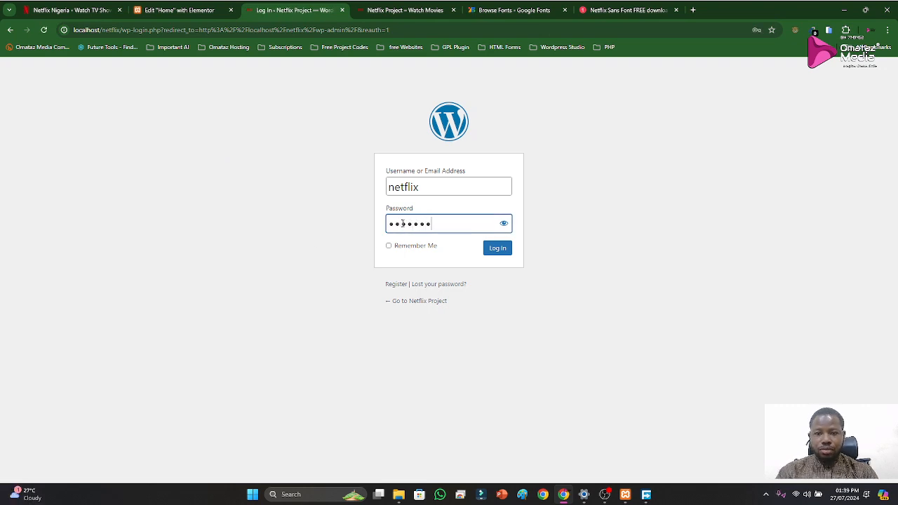
type("******")
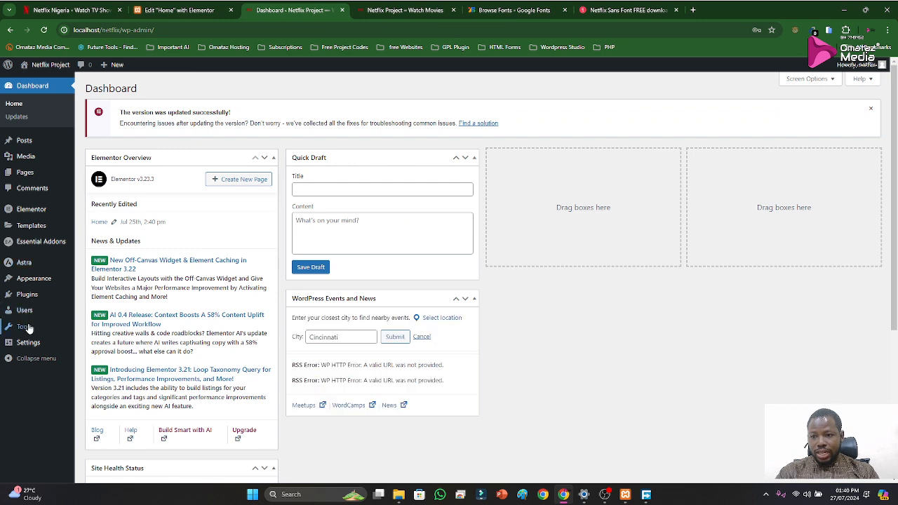
Open Elementor's Custom Fonts page in the WordPress dashboard to check the font upload option
mouse_move(26, 214)
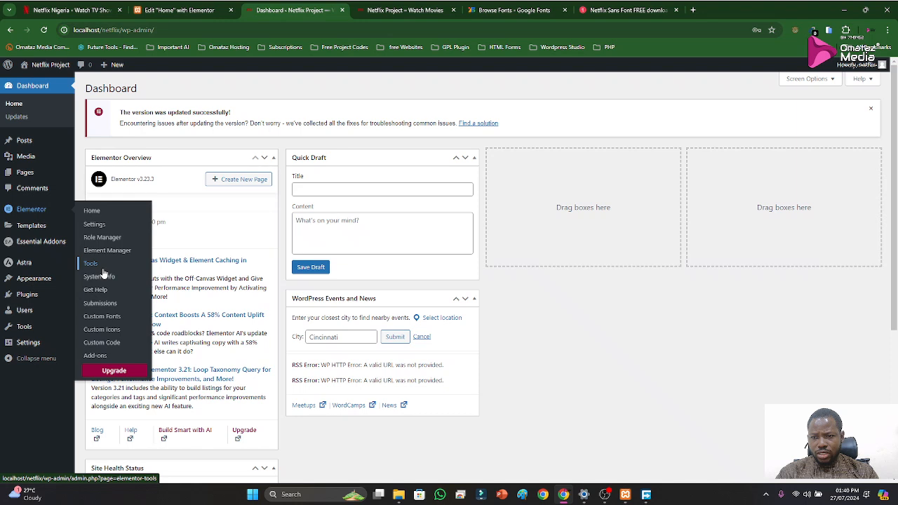
left_click_drag(105, 317, 98, 328)
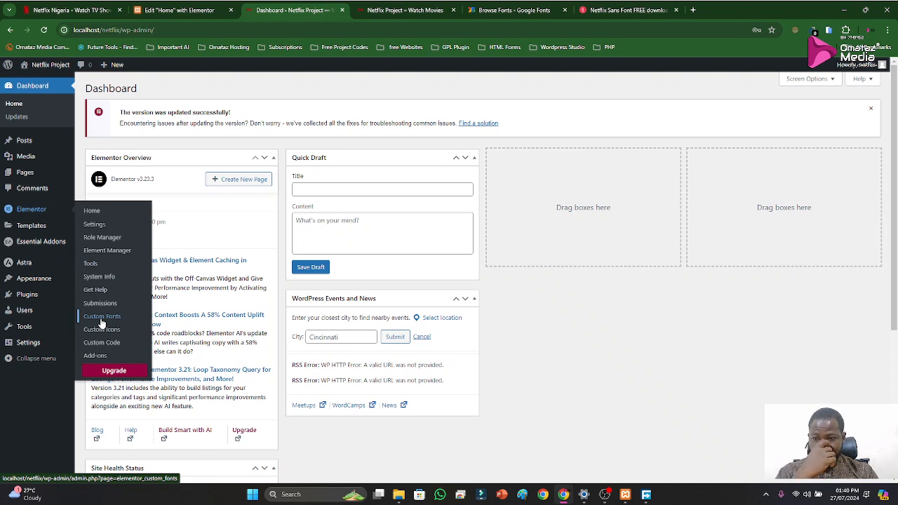
left_click(102, 323)
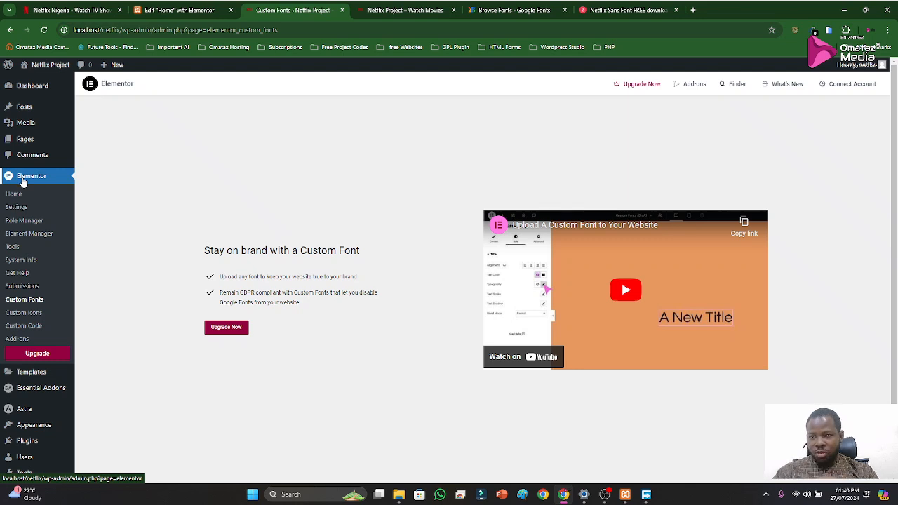
Check the official Netflix hero title's font stack, and set the Home page heading's font family to Helvetica
left_click(616, 11)
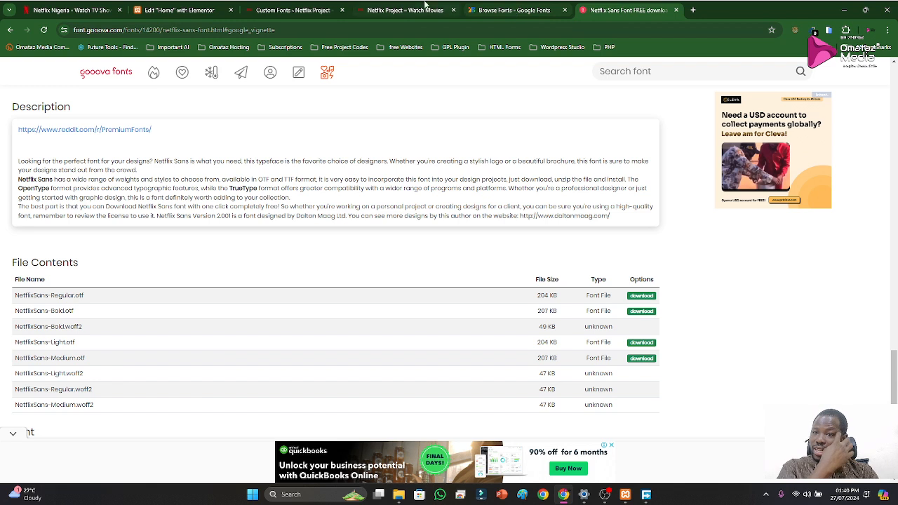
left_click(71, 10)
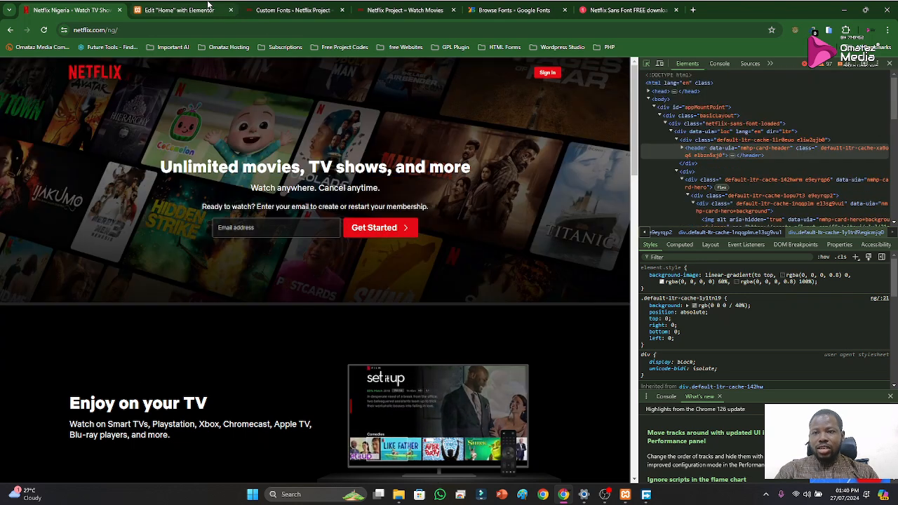
left_click(208, 5)
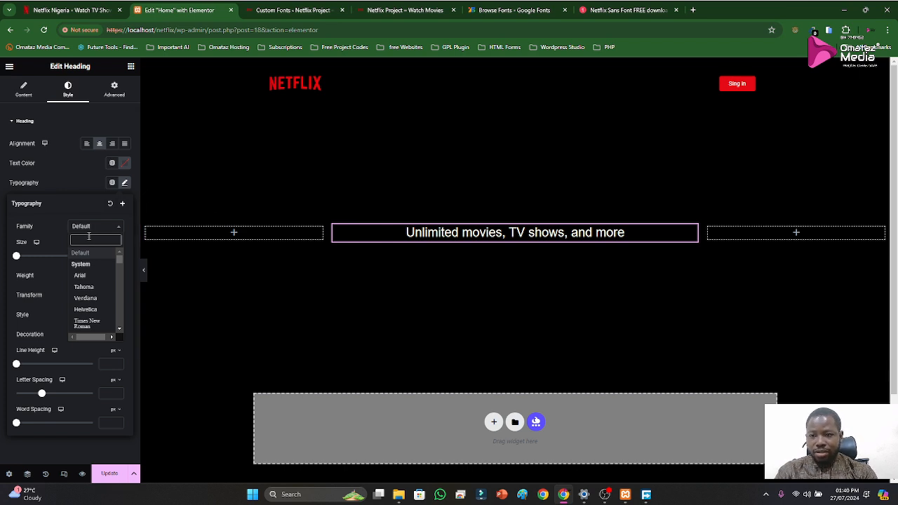
type("hel")
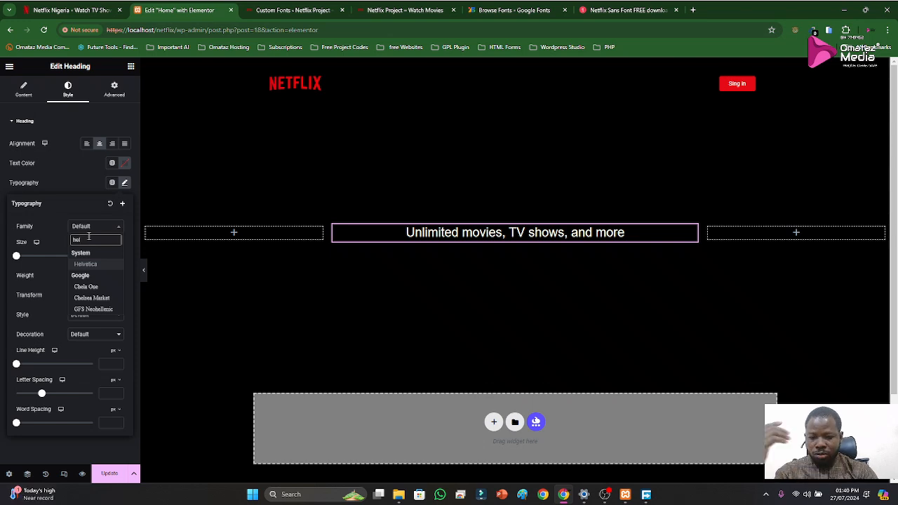
type("v")
left_click(85, 264)
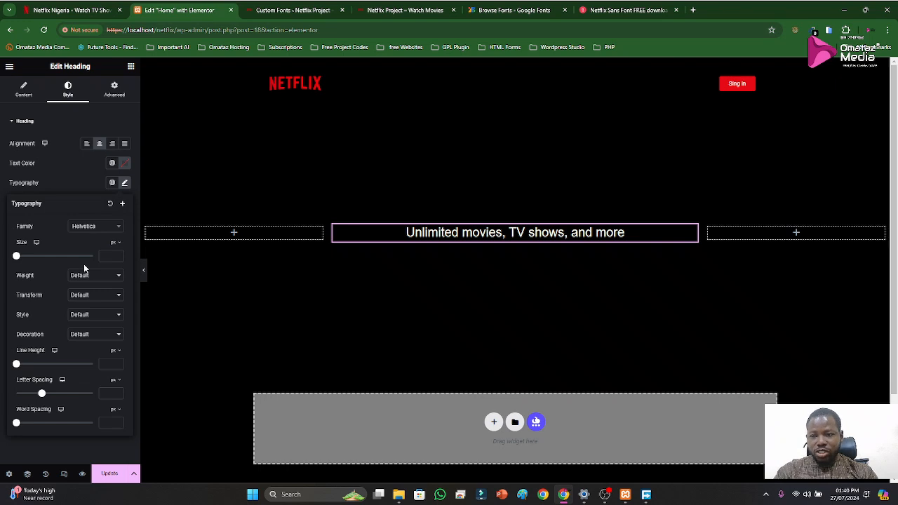
Set the hero heading's font size to 36 px and its weight to 700 (Bold)
left_click(109, 256)
type("38")
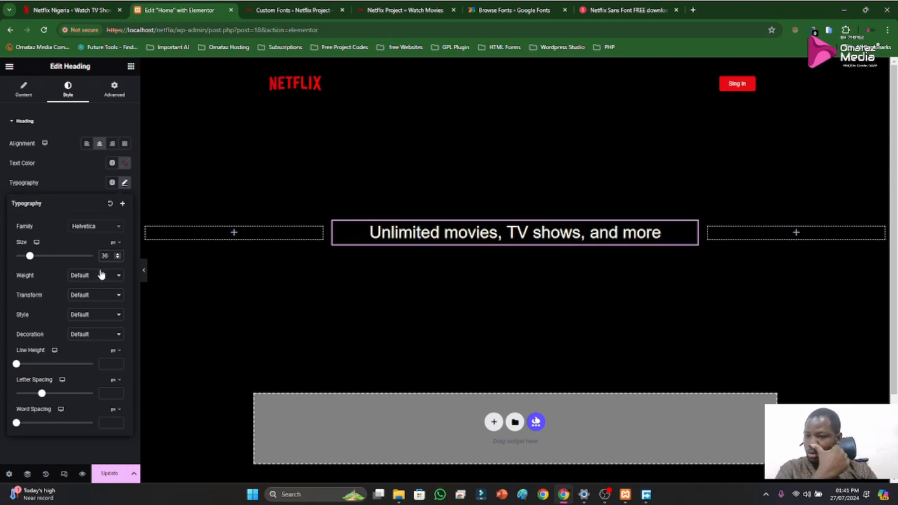
left_click(90, 276)
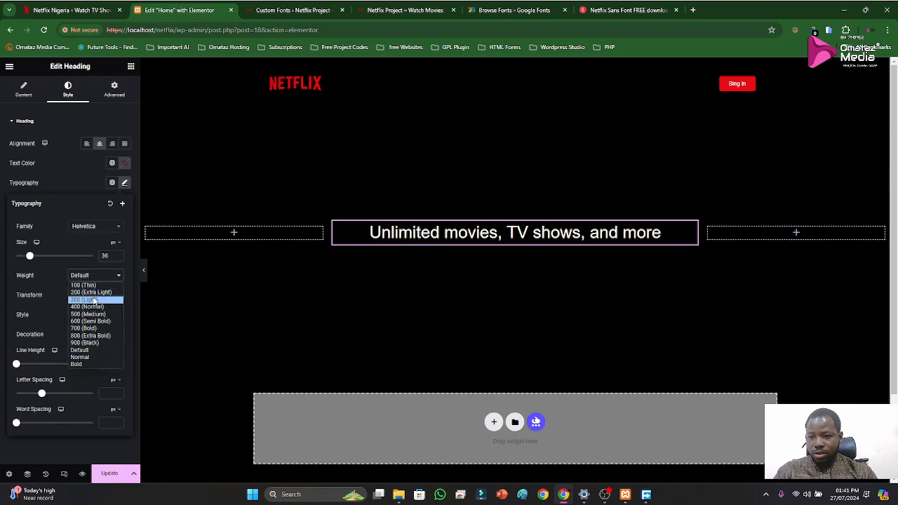
left_click(103, 329)
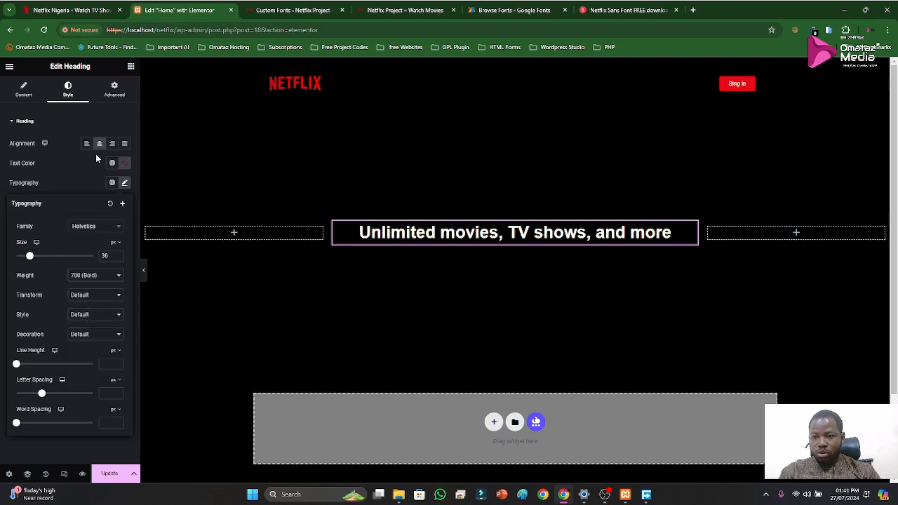
left_click(71, 181)
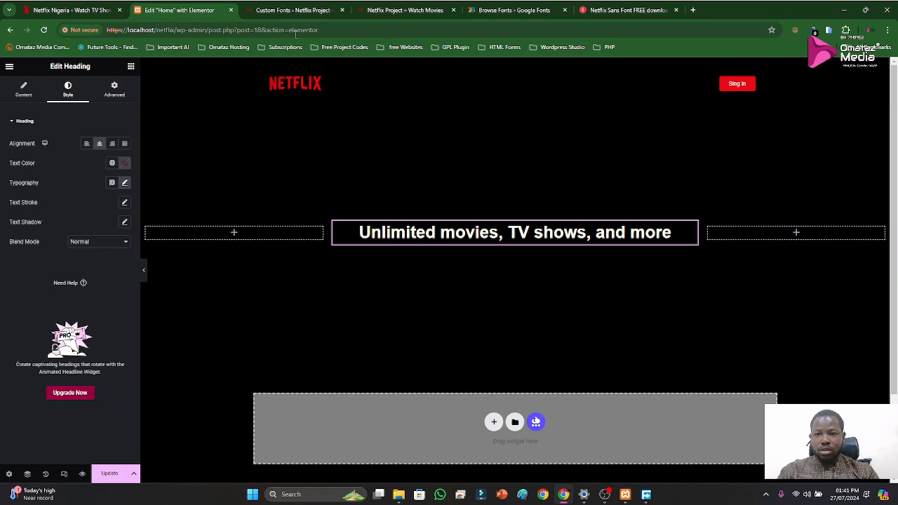
Inspect the font styling of the "Watch anywhere. Cancel anytime." subtitle on the official Netflix page
left_click(63, 10)
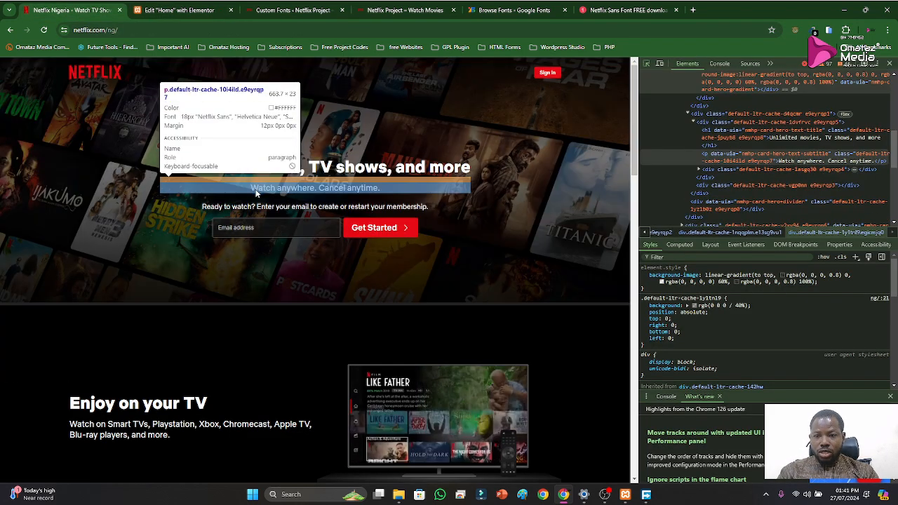
left_click(259, 187)
key("Escape")
key("Escape")
left_click(887, 64)
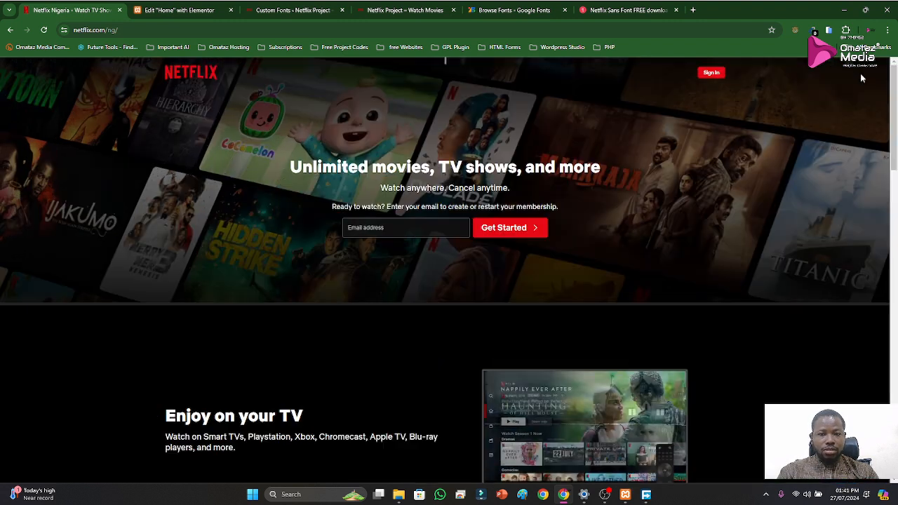
left_click_drag(379, 185, 513, 189)
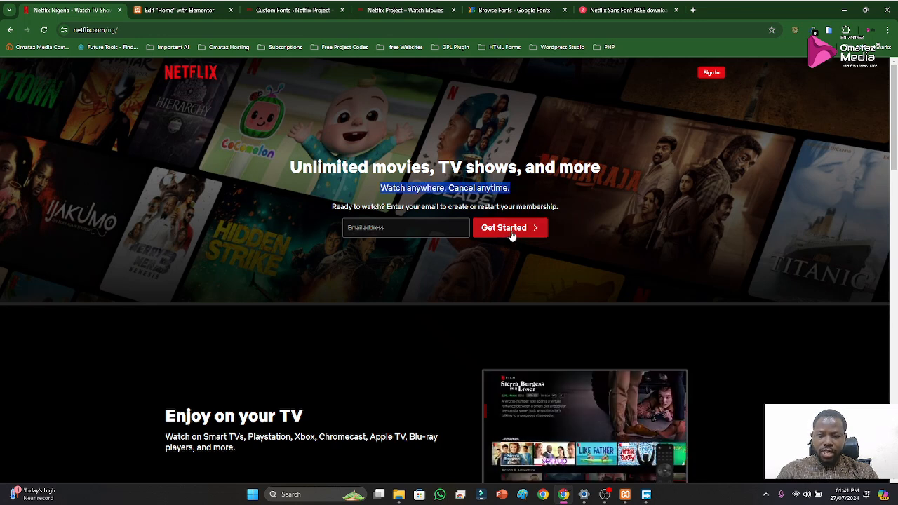
right_click(641, 219)
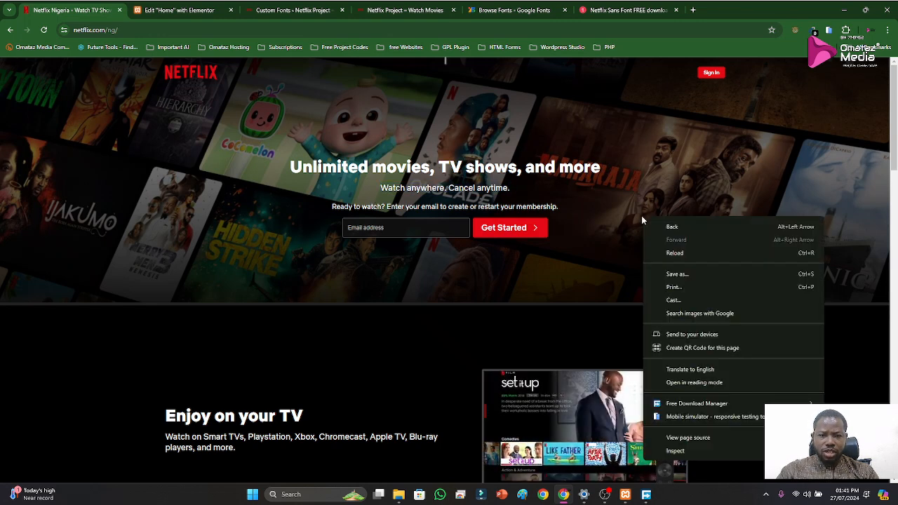
left_click(686, 451)
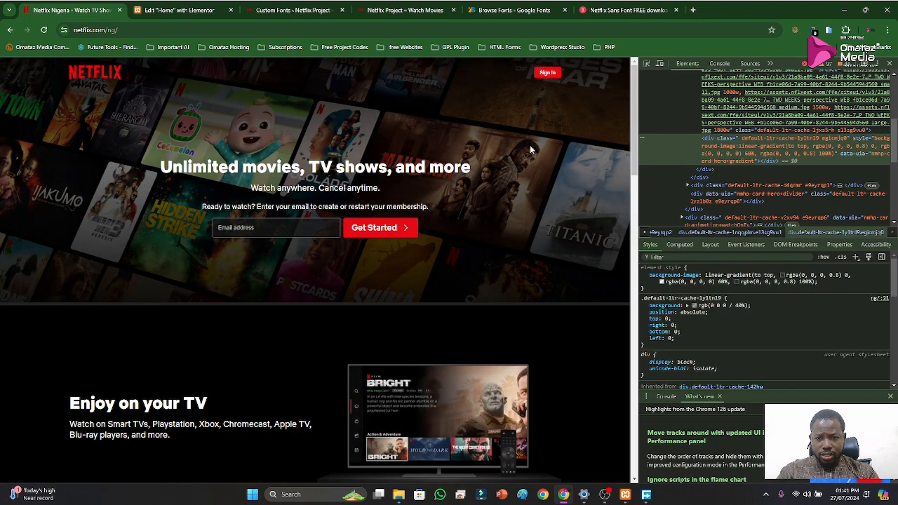
left_click(646, 64)
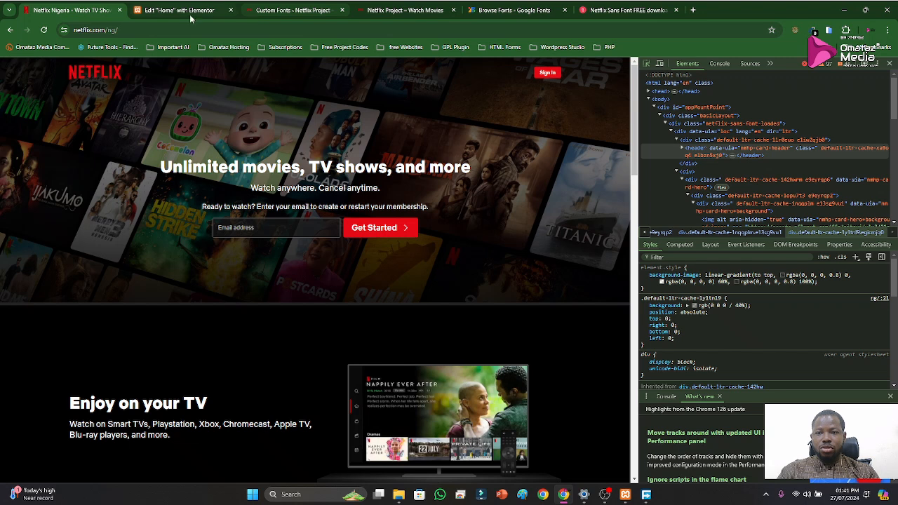
left_click(156, 12)
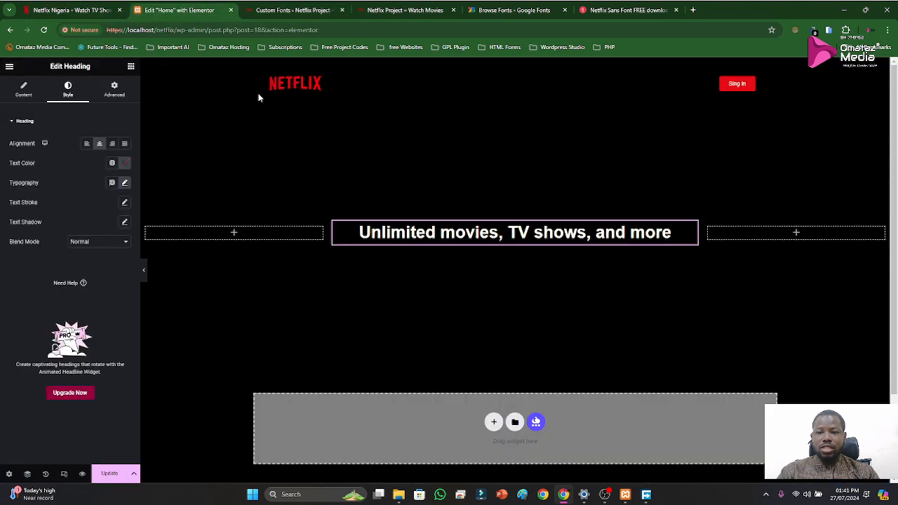
left_click(71, 10)
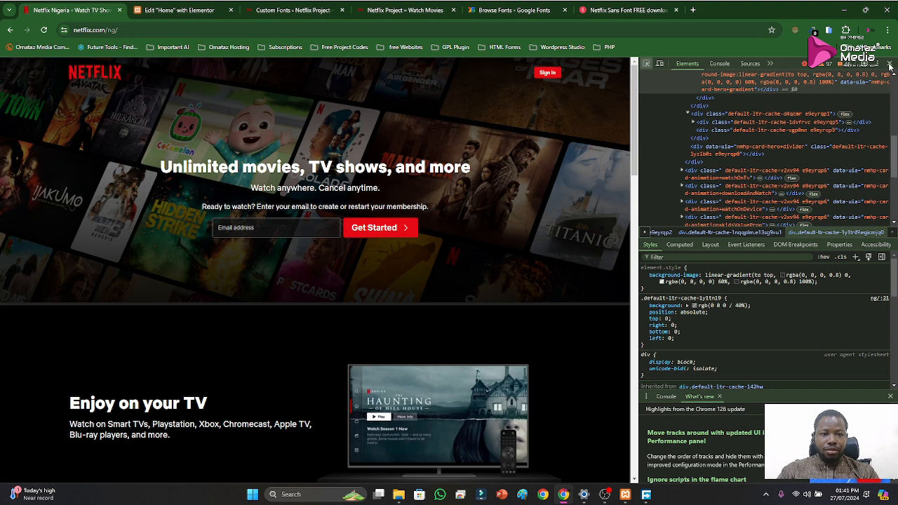
left_click(889, 64)
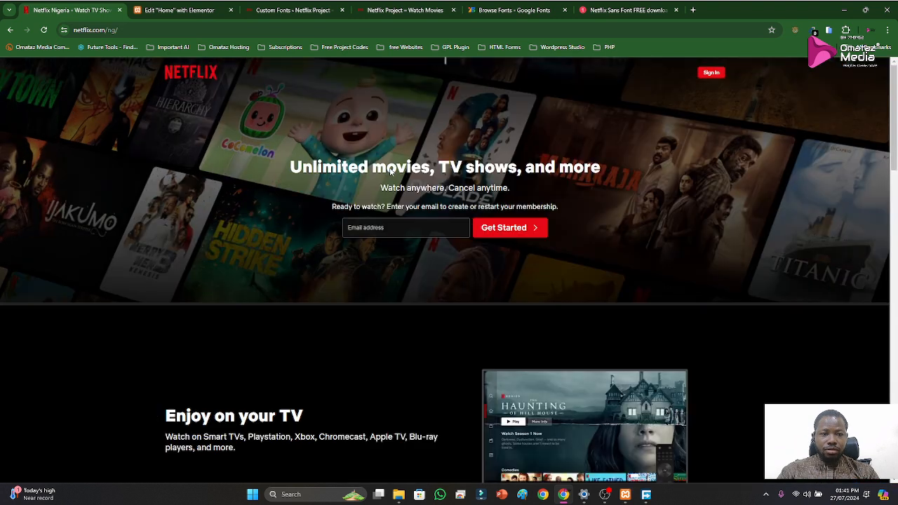
Copy the official Netflix subtitle into a new Text Editor widget below the Home page heading, reading "Watch anywhere. Cancel anytime."
left_click_drag(380, 188, 517, 199)
key("ctrl+c")
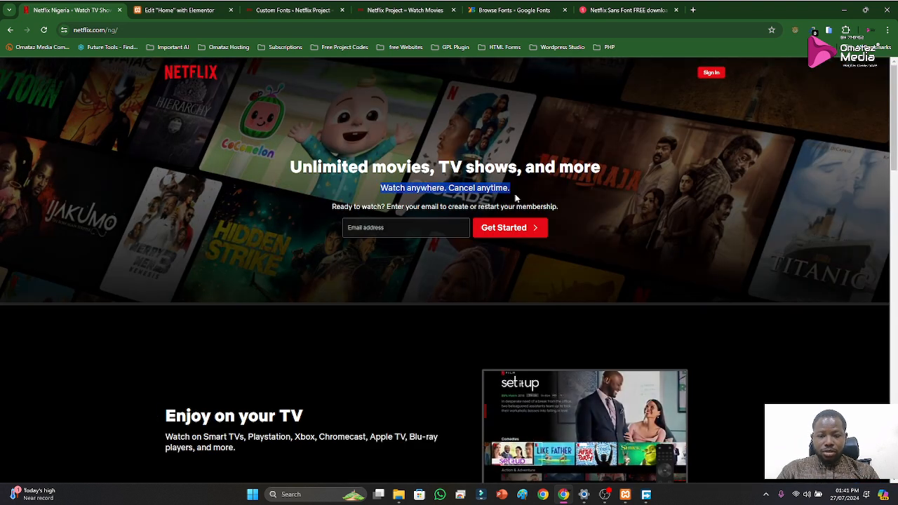
left_click(169, 10)
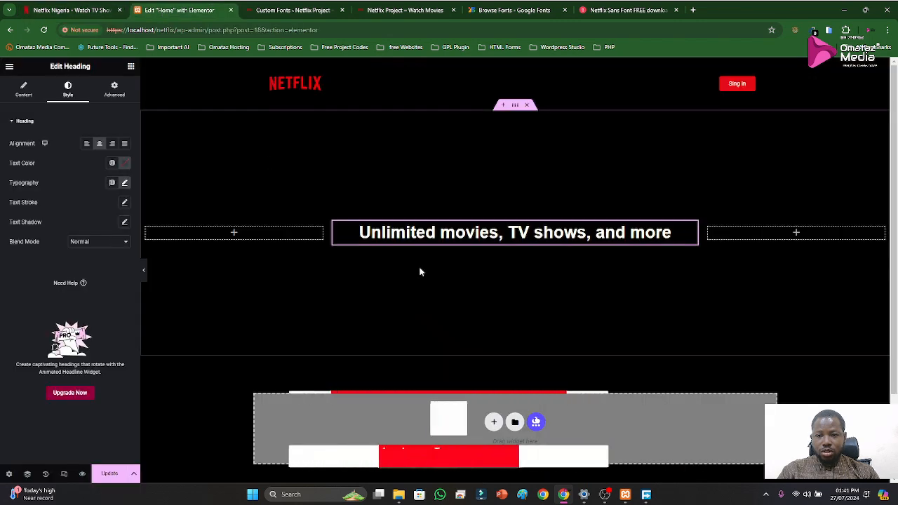
left_click(131, 66)
left_click_drag(103, 254, 484, 247)
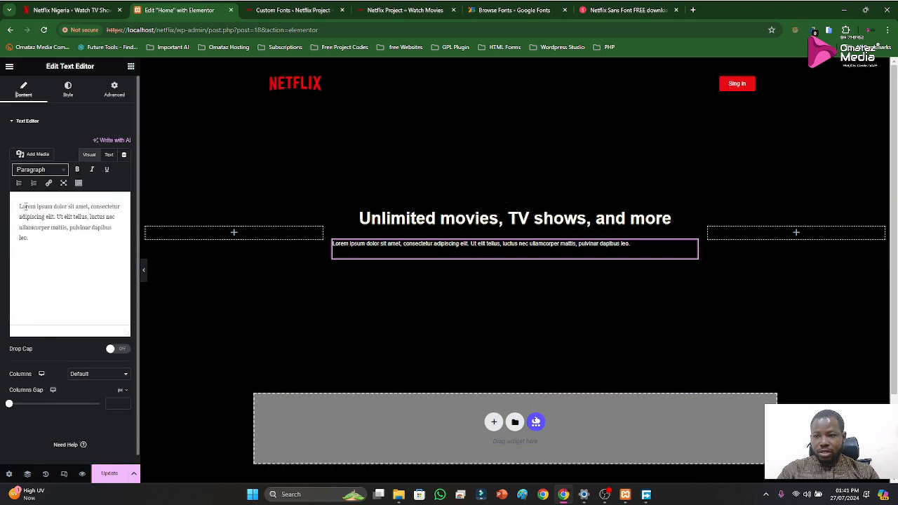
left_click(60, 228)
key("ctrl+a")
key("ctrl+v")
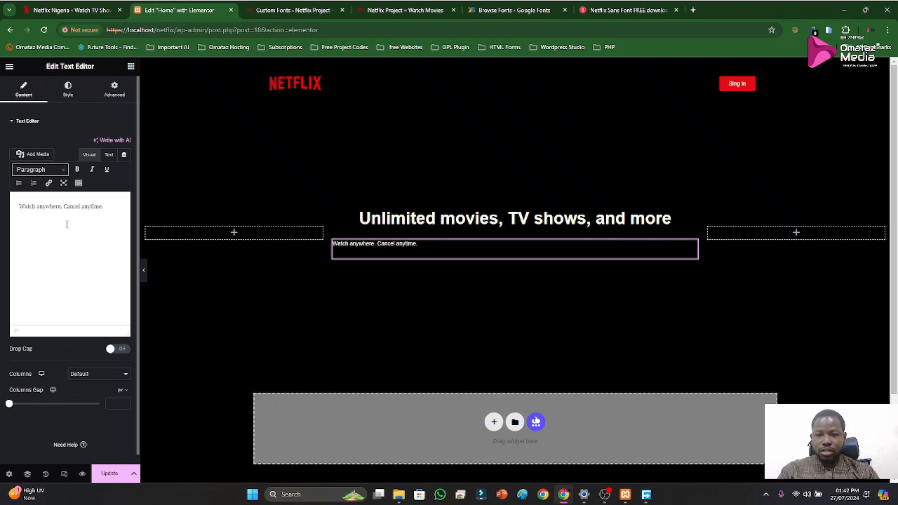
Center the subtitle text and set its typography to Helvetica at 18 px
left_click(67, 91)
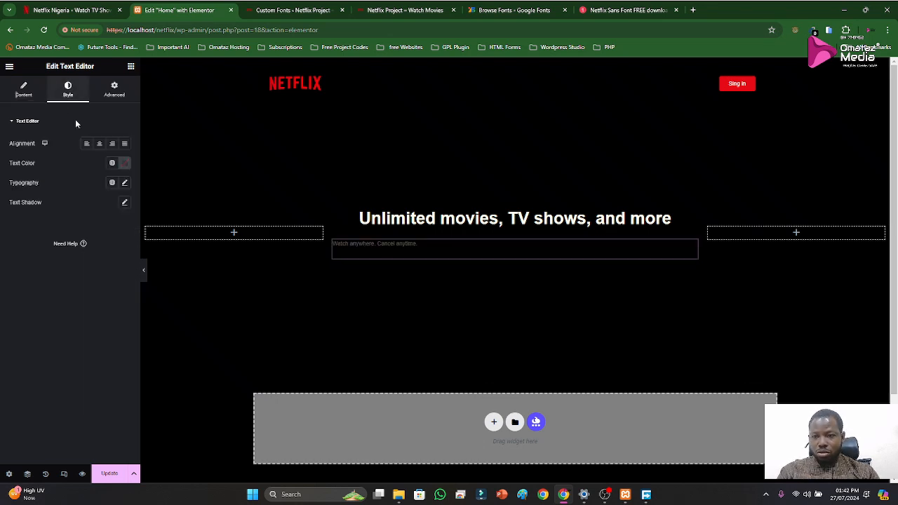
left_click(99, 144)
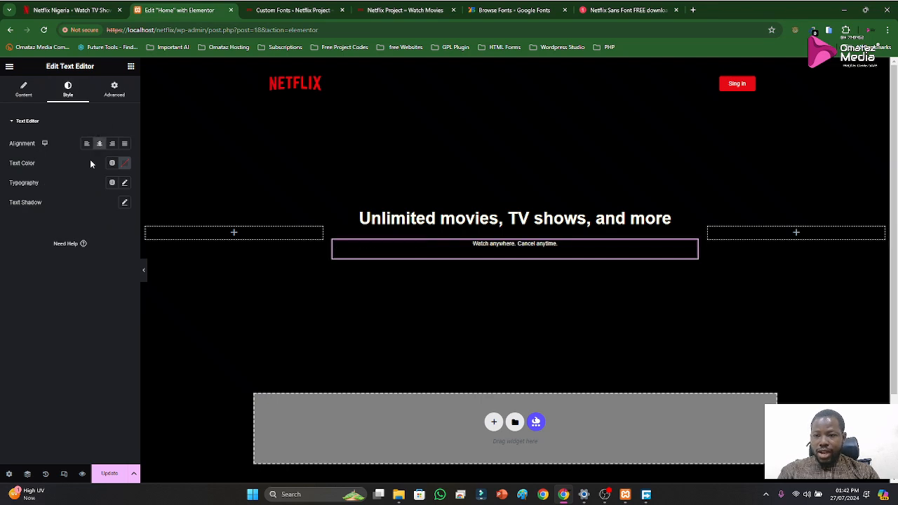
left_click(124, 182)
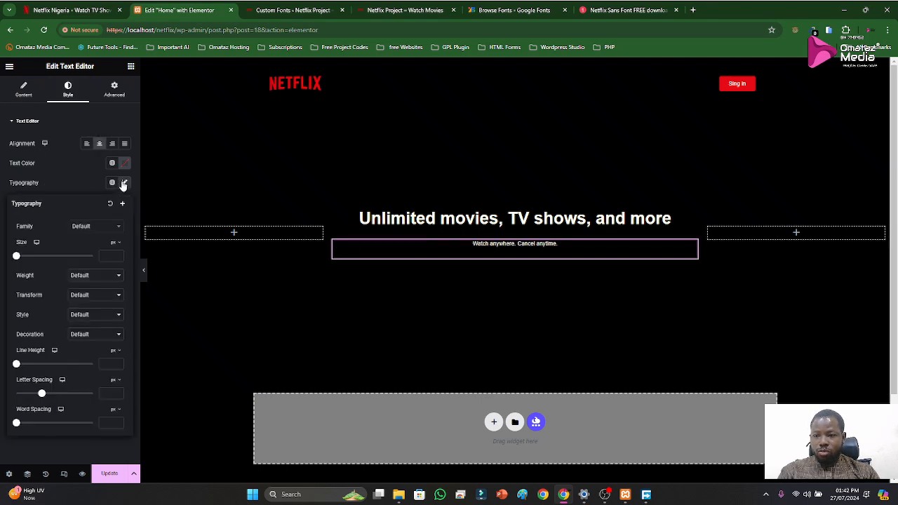
left_click(102, 233)
type("helv")
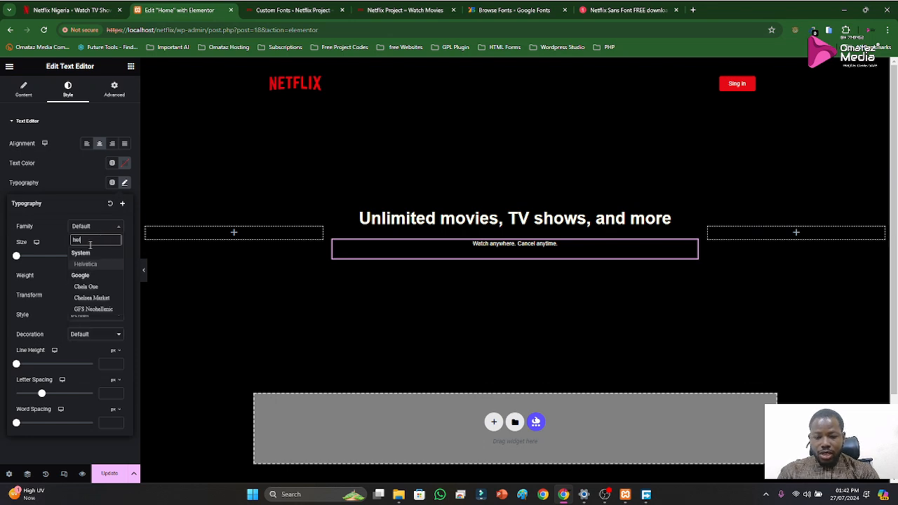
left_click(90, 265)
left_click(107, 256)
type("18")
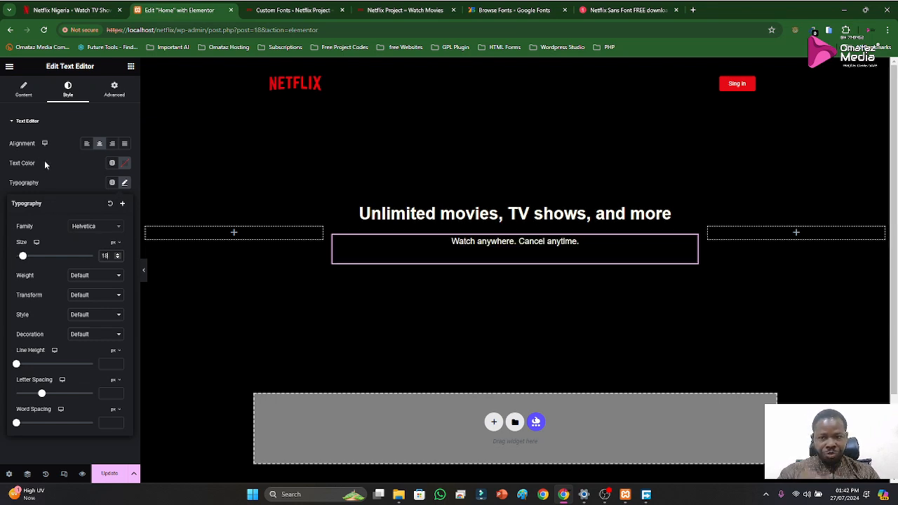
left_click(56, 126)
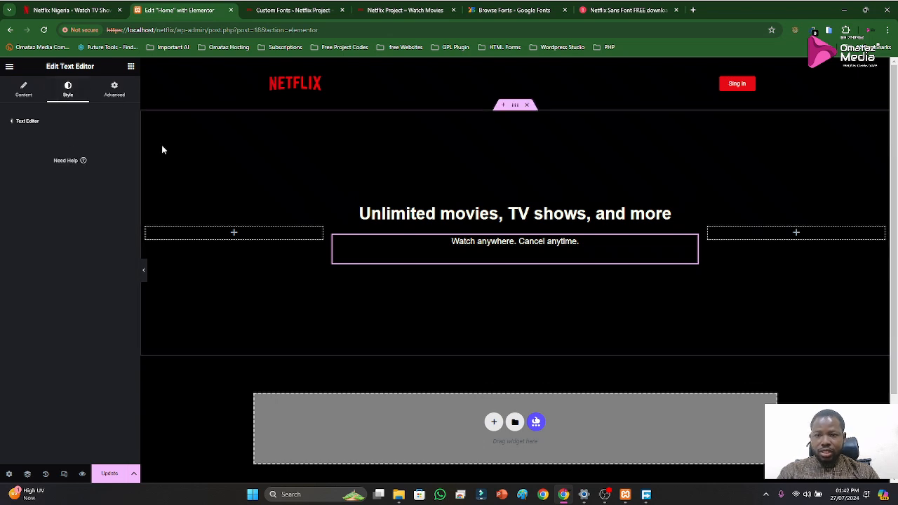
Duplicate the subtitle widget and replace the copy's text with Netflix's "Ready to watch? Enter your email to create or restart your membership."
left_click(130, 66)
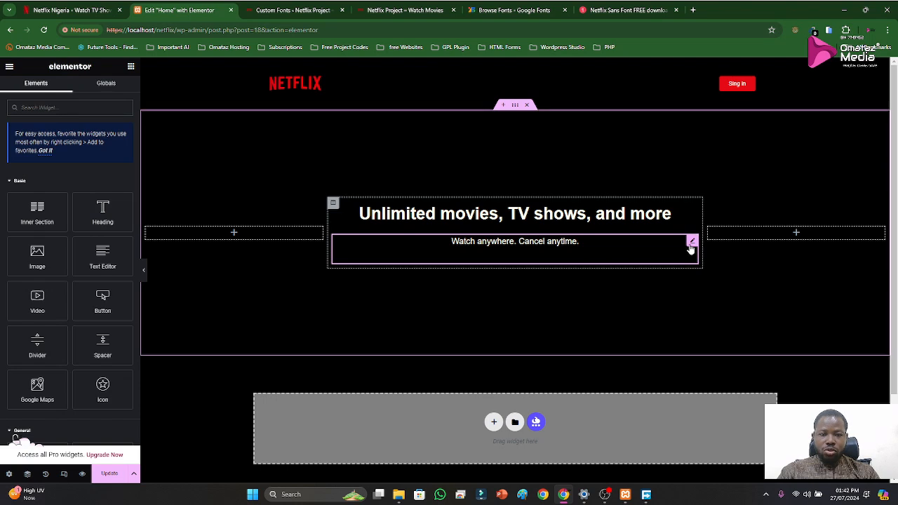
right_click(691, 246)
left_click(702, 274)
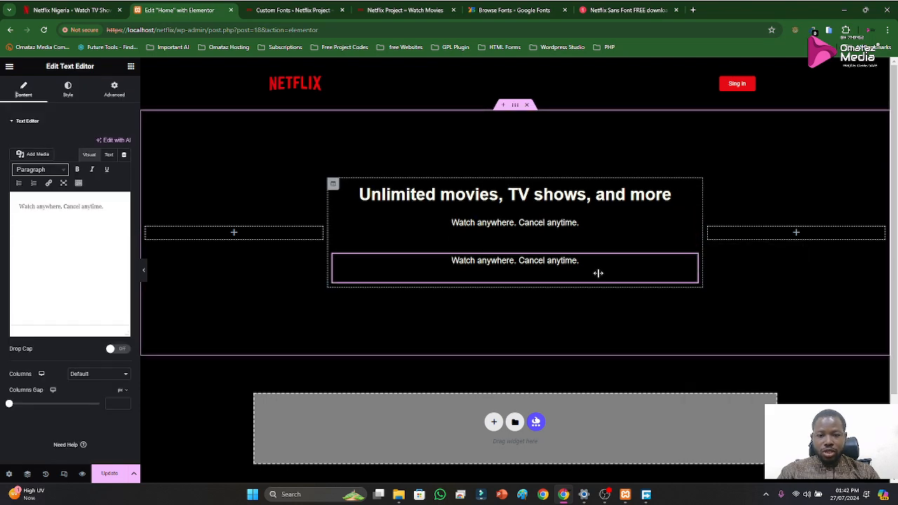
left_click(82, 10)
left_click_drag(331, 206, 558, 206)
key("ctrl+c")
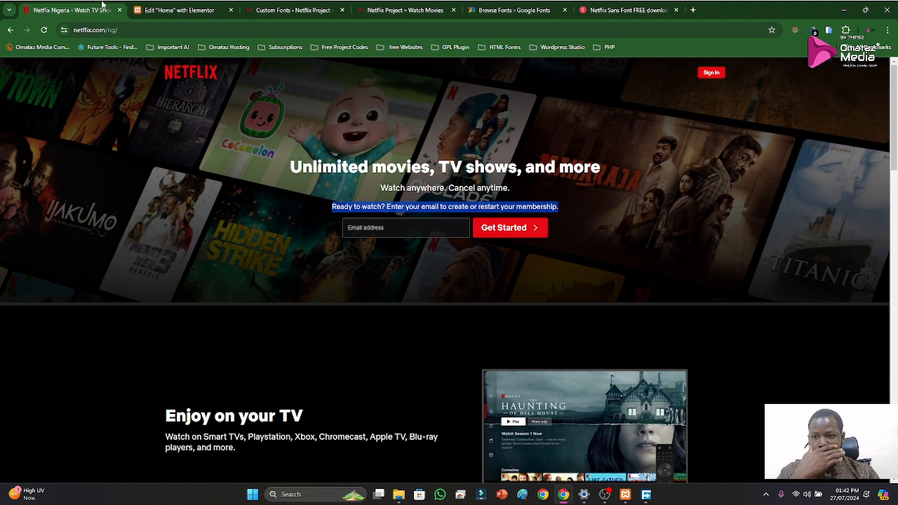
left_click(172, 10)
key("ctrl+a")
key("ctrl+v")
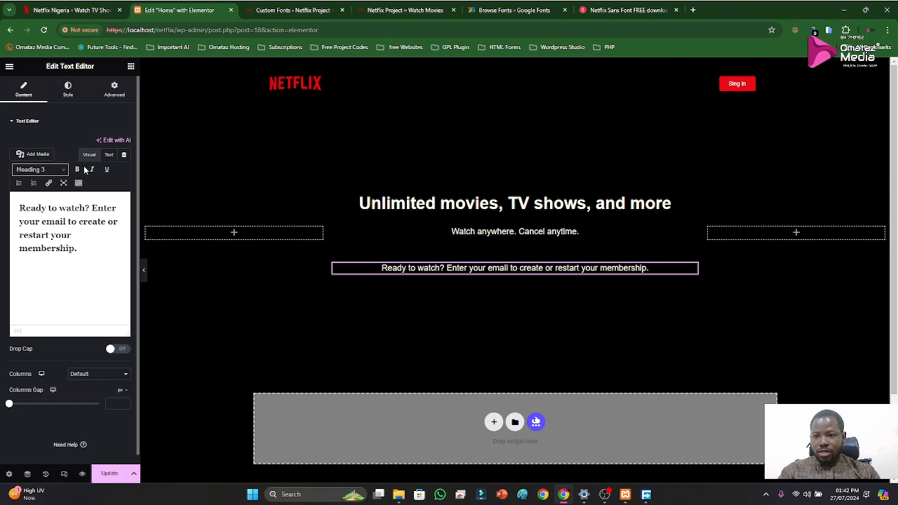
Set the font size of the "Ready to watch?" text widget to 15 px
left_click(73, 94)
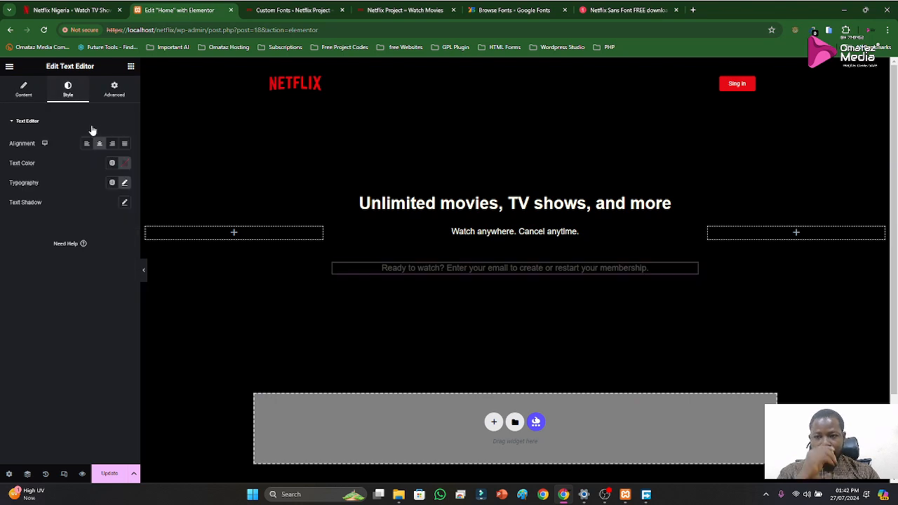
left_click(124, 184)
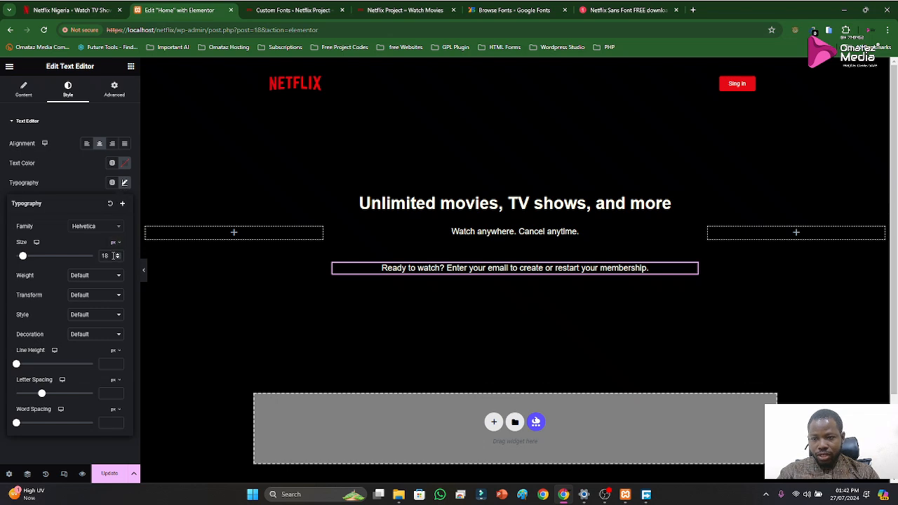
type("15")
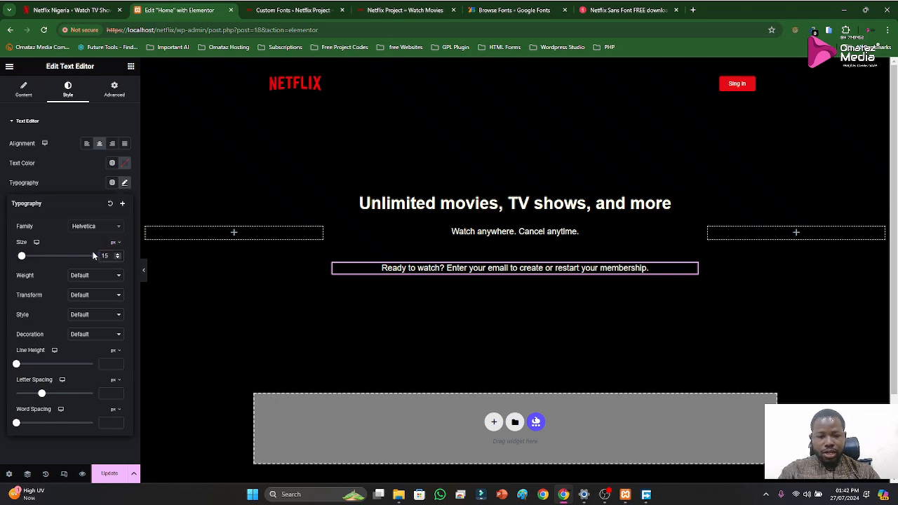
left_click(63, 189)
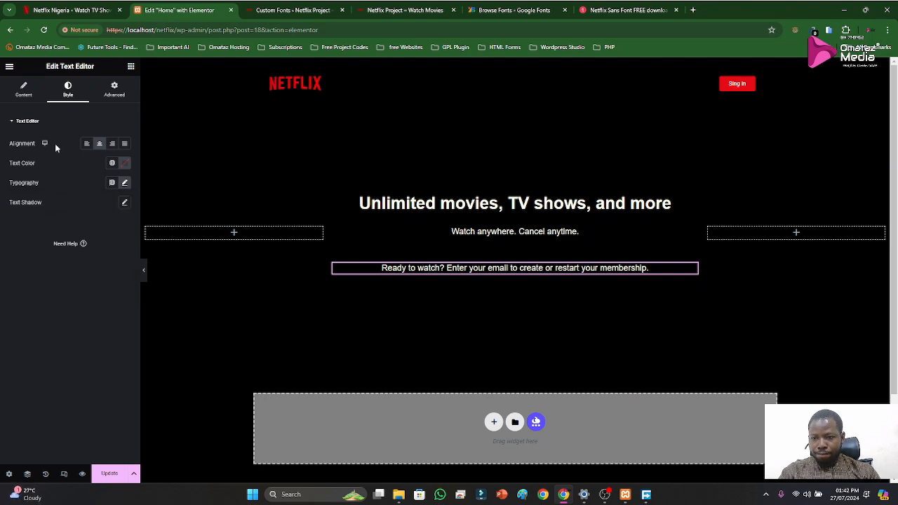
Replace the "Ready to watch?" widget's text with the same sentence pasted in Paragraph format
left_click(15, 87)
triple_click(70, 222)
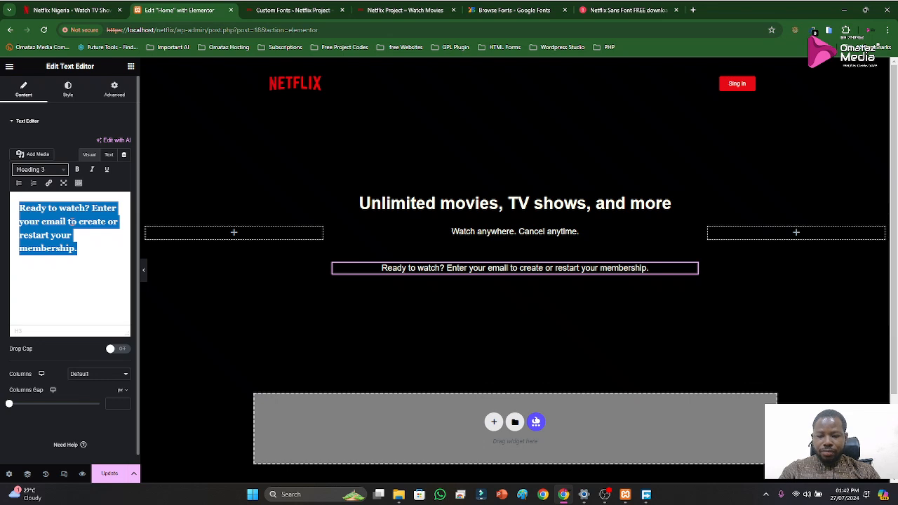
key("ctrl+v")
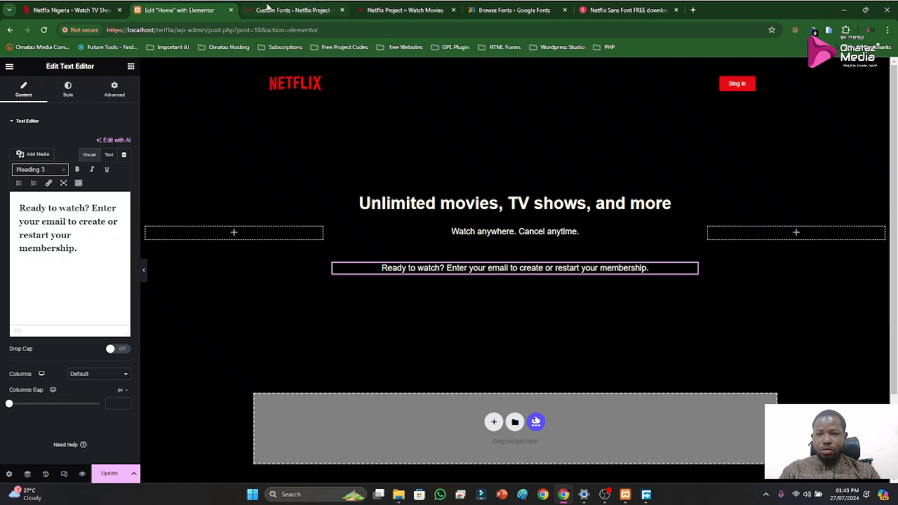
left_click(70, 10)
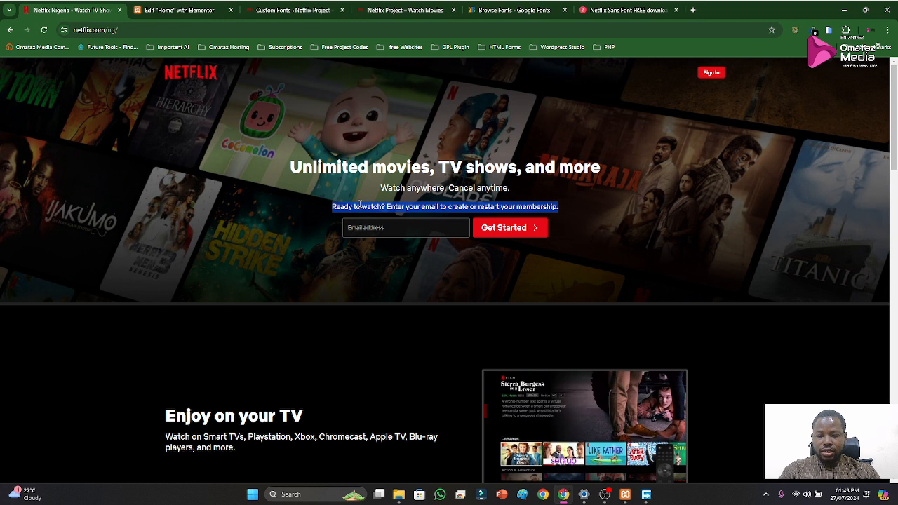
key("ctrl+Tab")
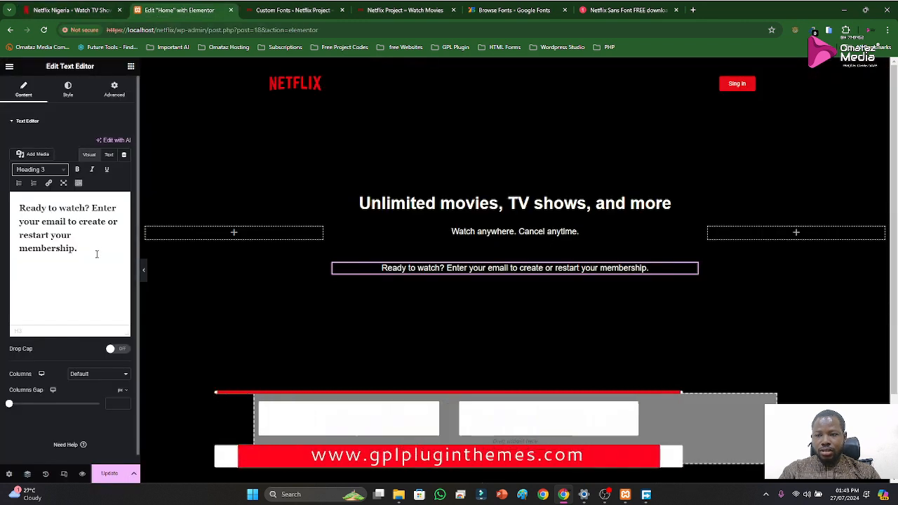
key("ctrl+a")
key("ctrl+c")
key("BackSpace")
key("ctrl+v")
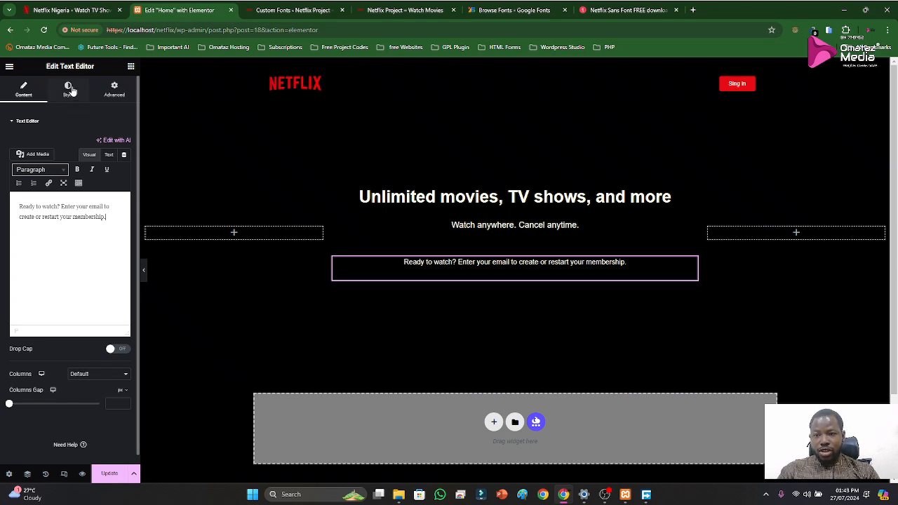
Compare the hero text spacing with the official Netflix page and set the "Watch anywhere. Cancel anytime." subtitle's line height to 1 px
left_click(68, 89)
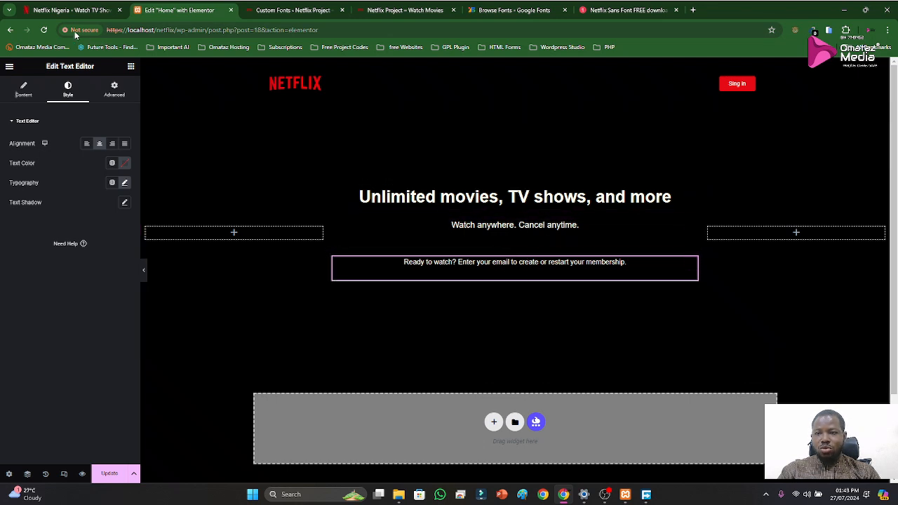
left_click(60, 11)
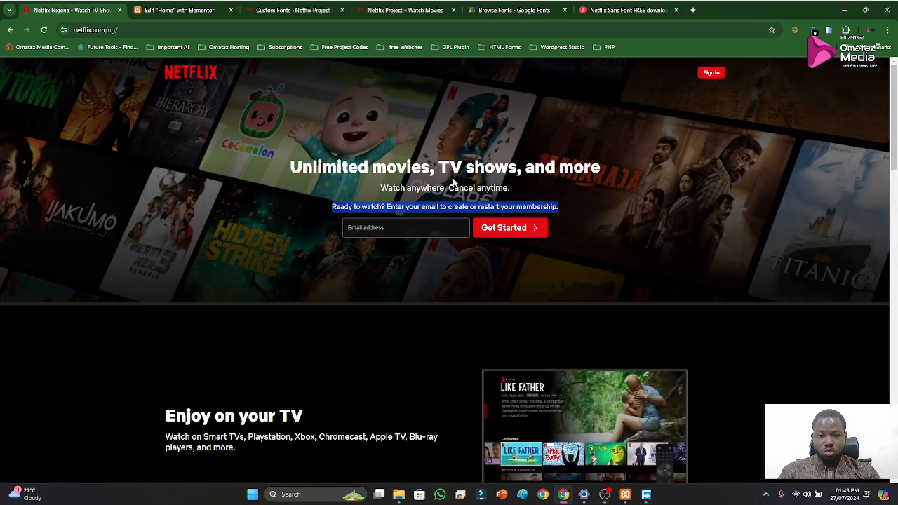
left_click(156, 16)
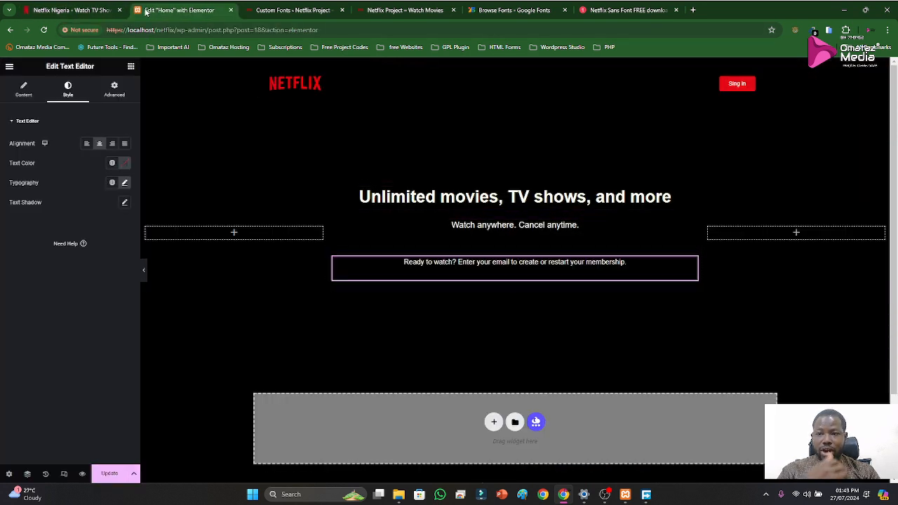
left_click(91, 7)
left_click(145, 9)
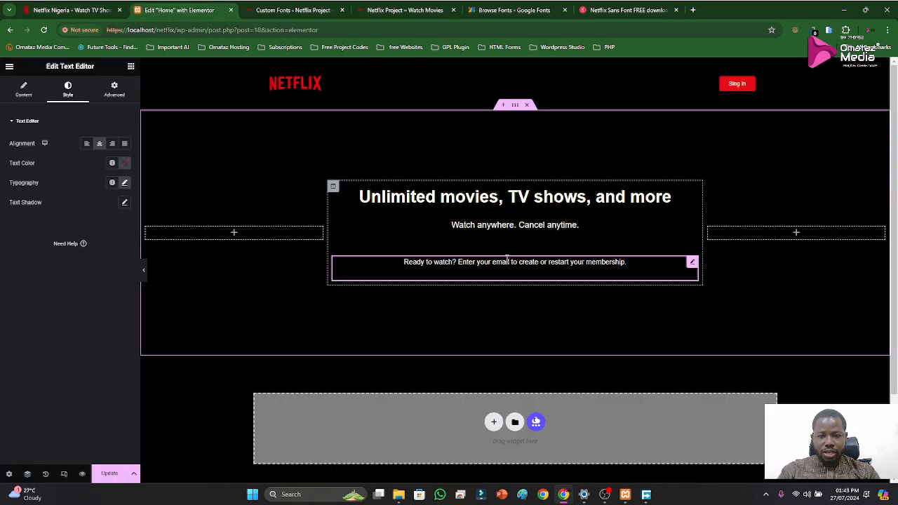
left_click(692, 227)
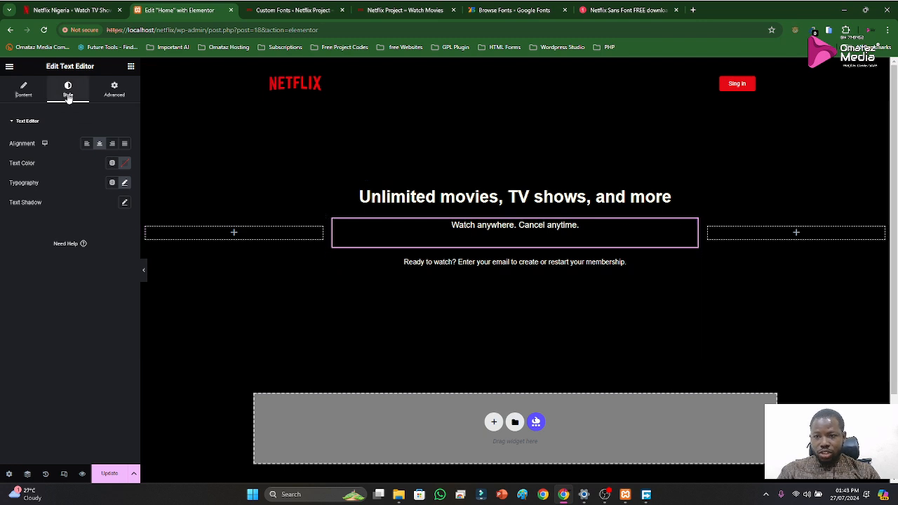
left_click(33, 94)
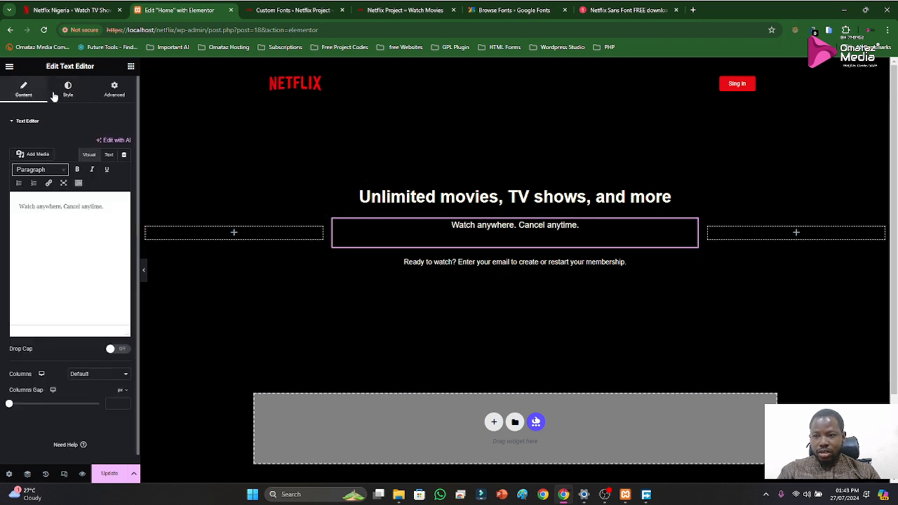
left_click(56, 94)
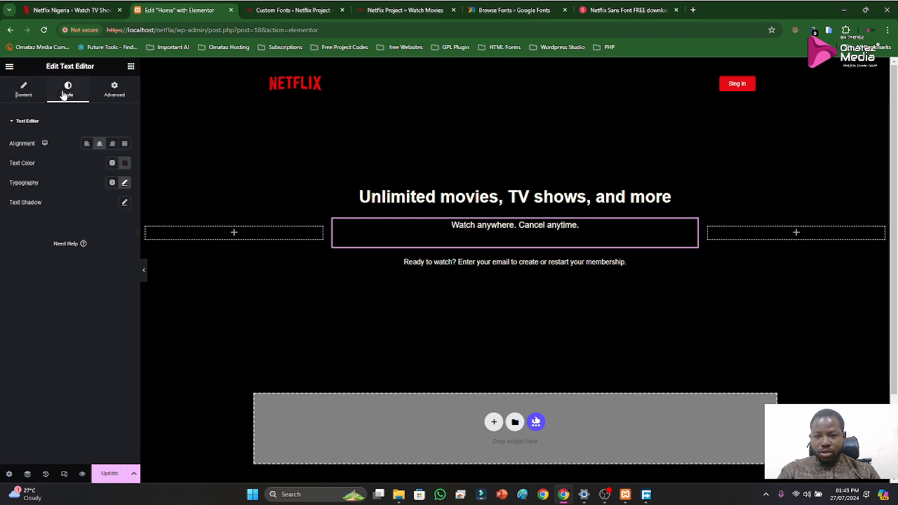
left_click(124, 183)
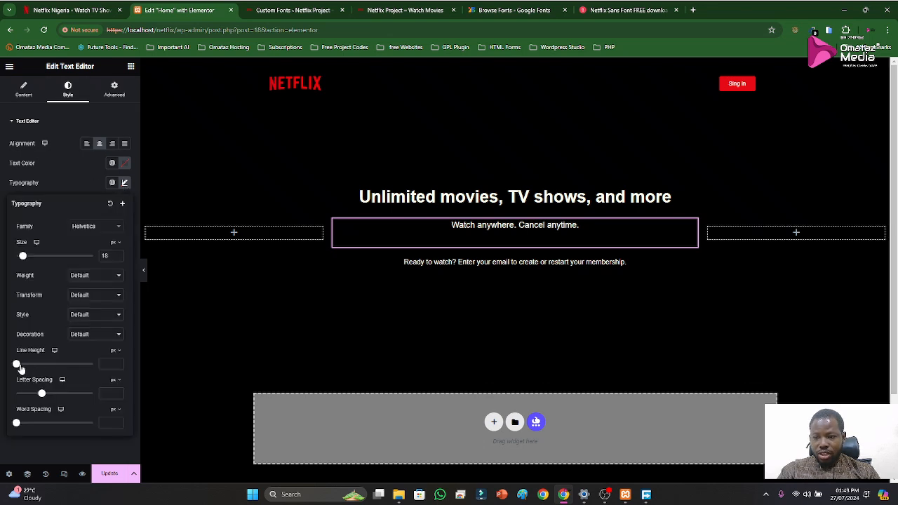
left_click_drag(17, 367, 21, 366)
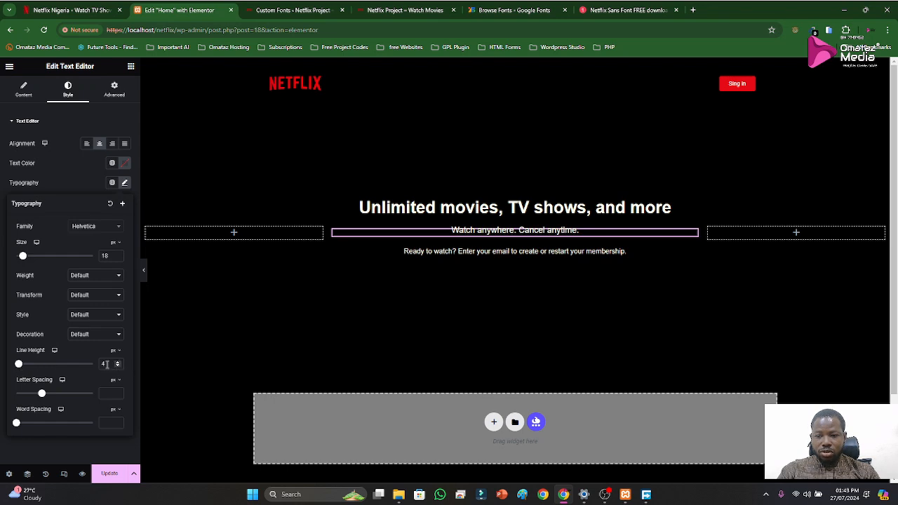
type("1")
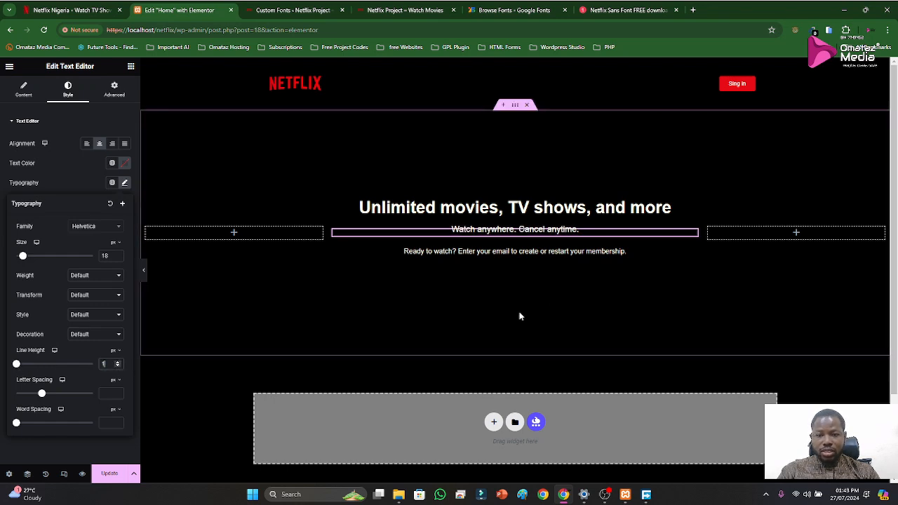
Set the line height of the "Ready to watch?" text widget to 1 px
left_click(692, 253)
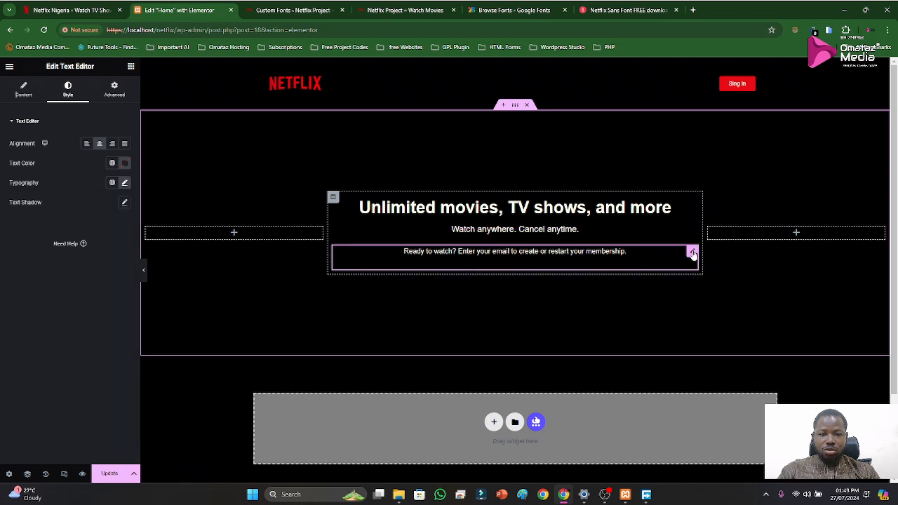
left_click(124, 183)
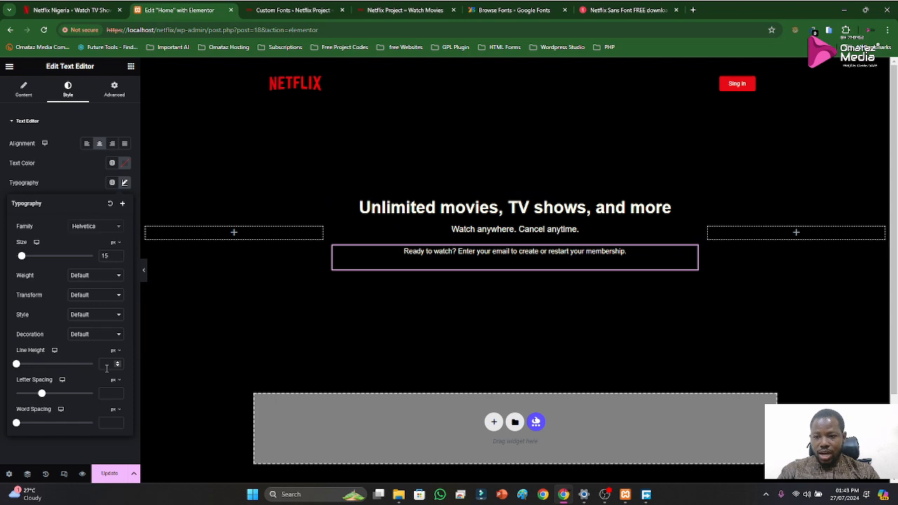
type("1")
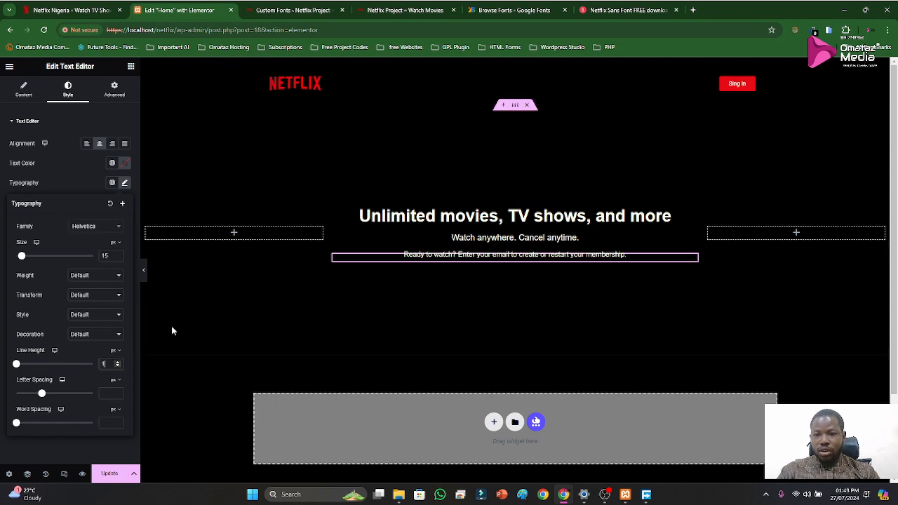
Check the official Netflix hero heading and set the "Unlimited movies, TV shows, and more" heading's text color to white, #FFFFFF
left_click(692, 212)
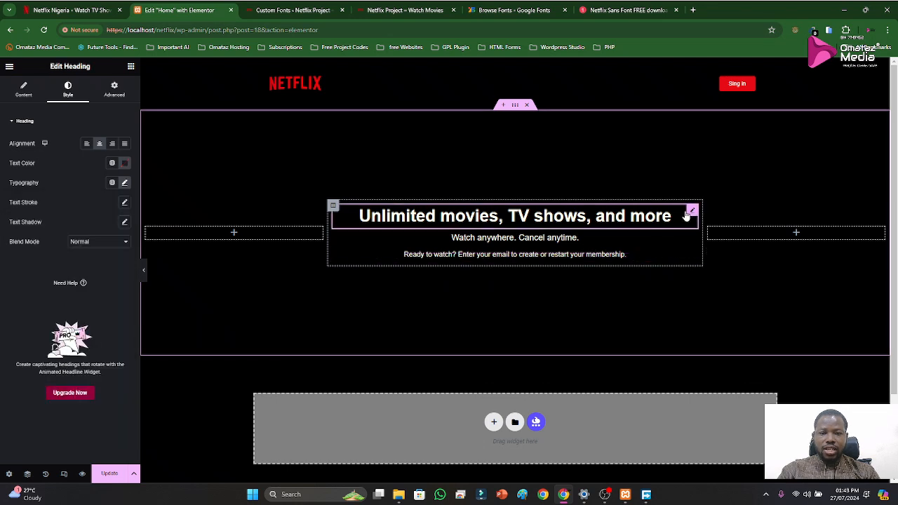
left_click(71, 10)
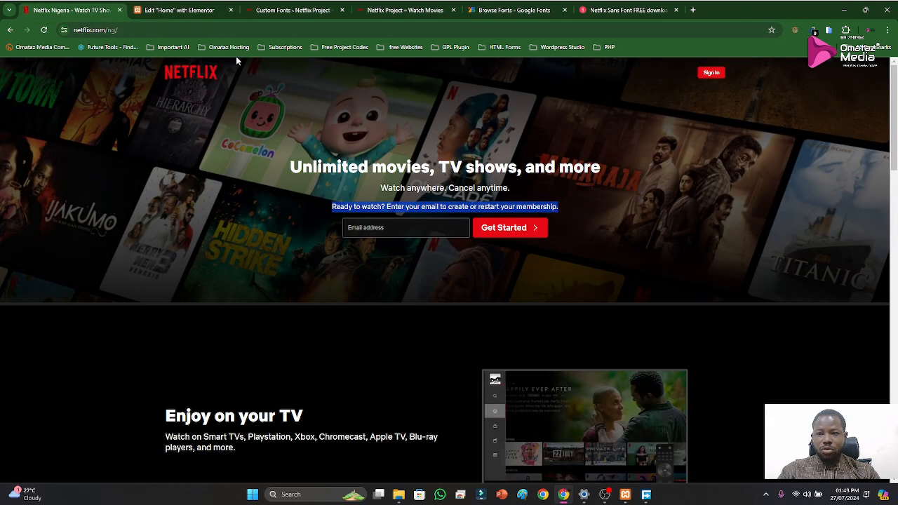
left_click(193, 14)
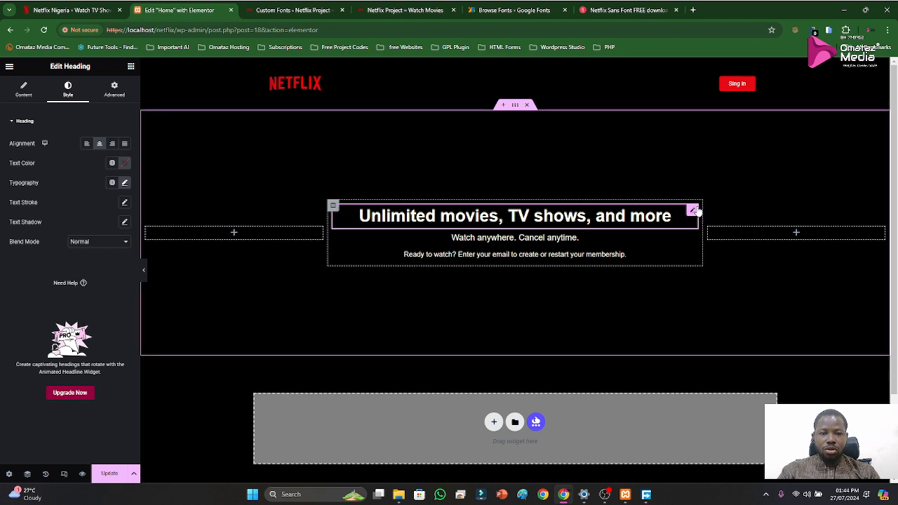
left_click(125, 163)
left_click_drag(98, 210, 61, 193)
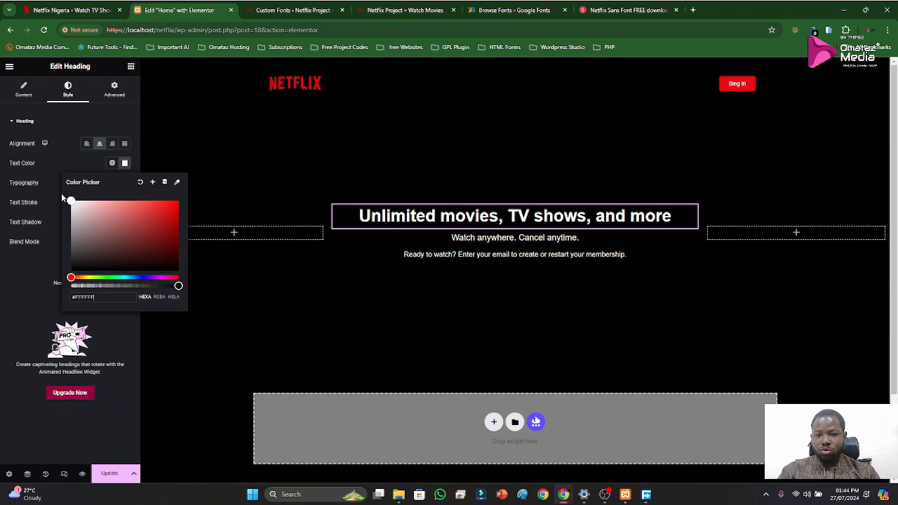
left_click(55, 172)
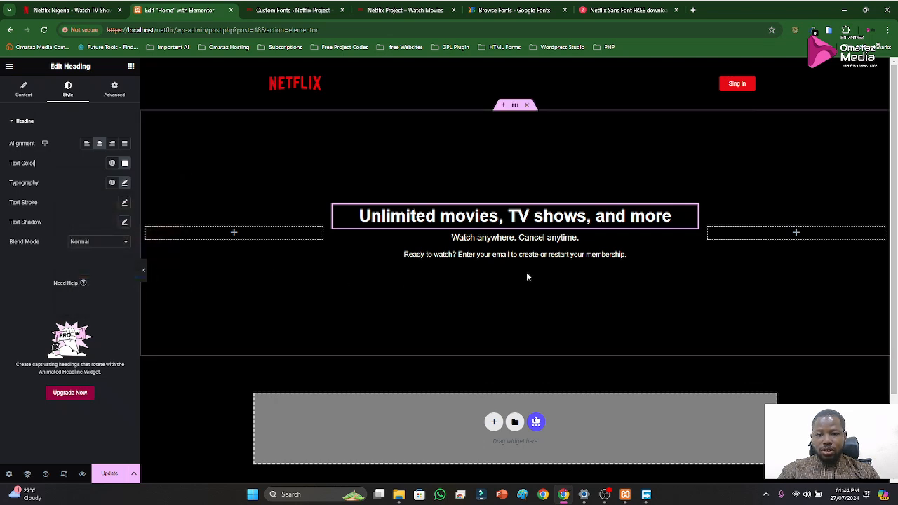
Try to copy the hero heading's style onto the "Watch anywhere. Cancel anytime." subtitle
right_click(690, 211)
left_click(706, 254)
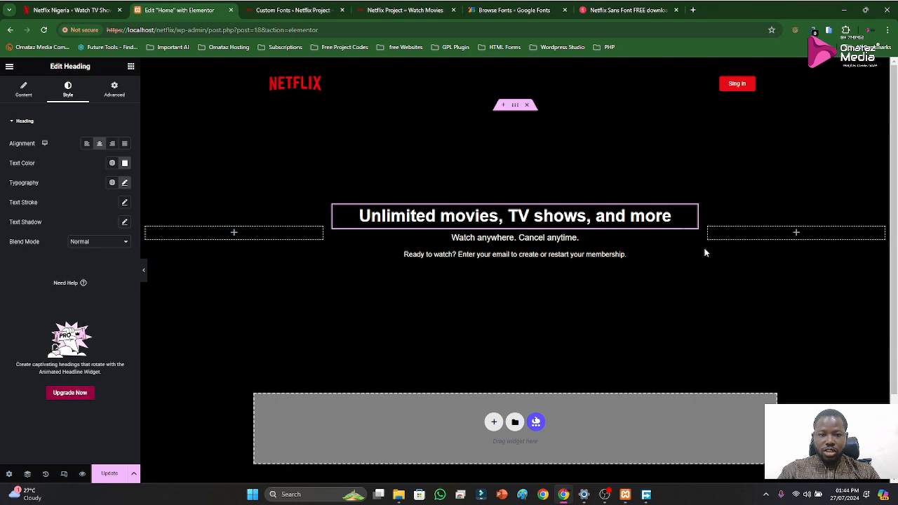
left_click(691, 244)
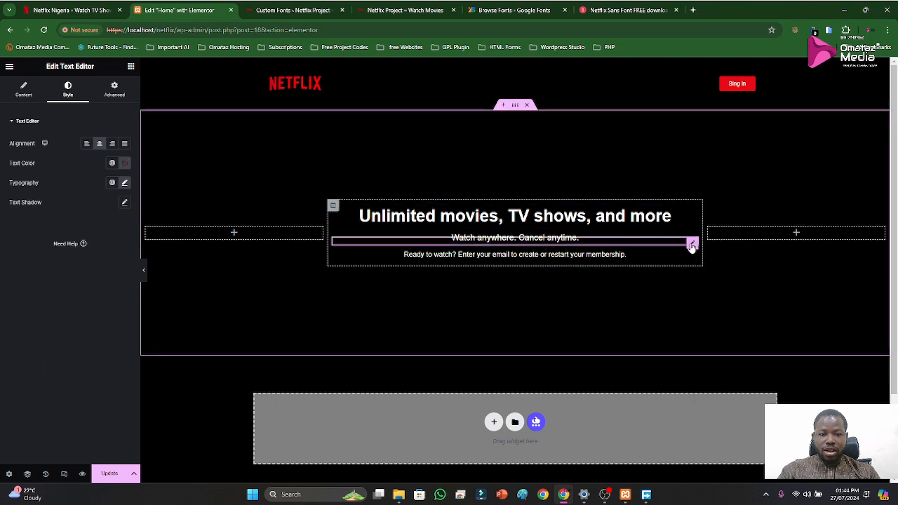
right_click(690, 243)
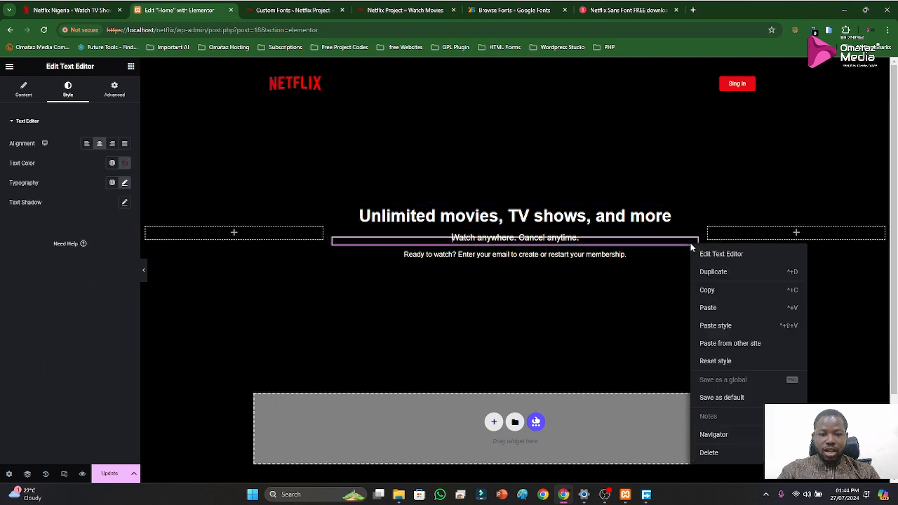
left_click(715, 326)
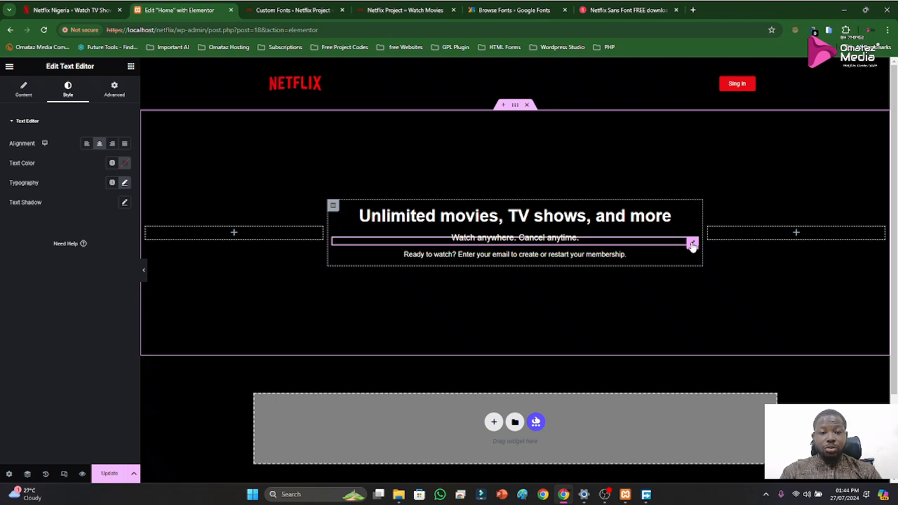
Set the text color of the "Watch anywhere. Cancel anytime." subtitle to white, #FFFFFF
left_click(125, 164)
left_click_drag(73, 207, 59, 197)
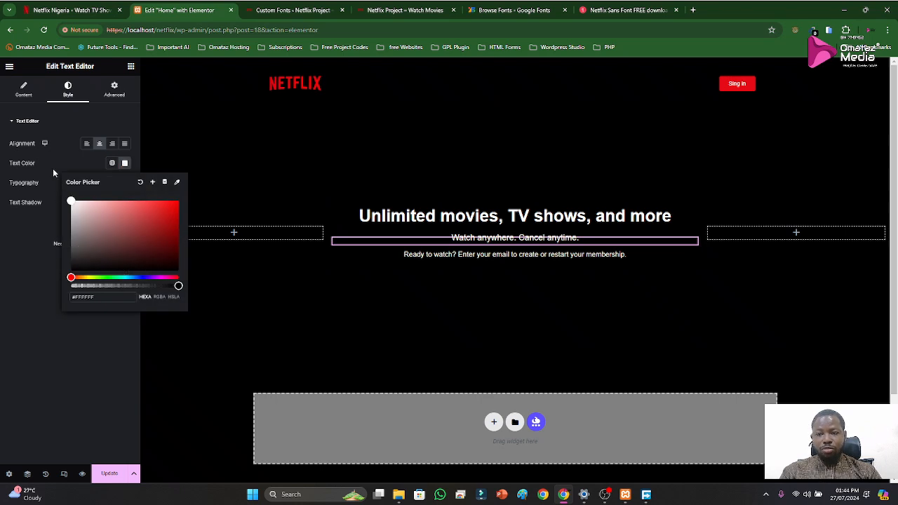
left_click(44, 161)
Set the text color of the "Ready to watch?" text widget to white
left_click(692, 259)
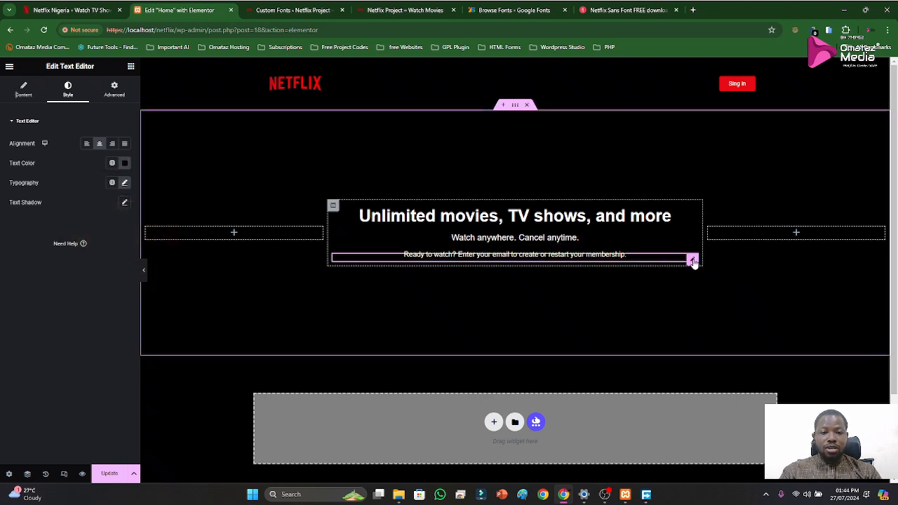
left_click(124, 163)
left_click_drag(81, 202, 56, 188)
left_click(56, 189)
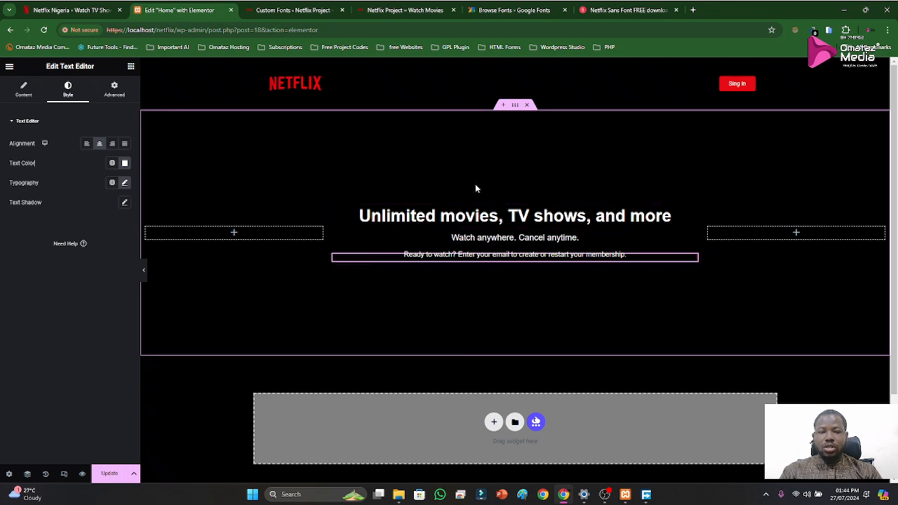
left_click(86, 9)
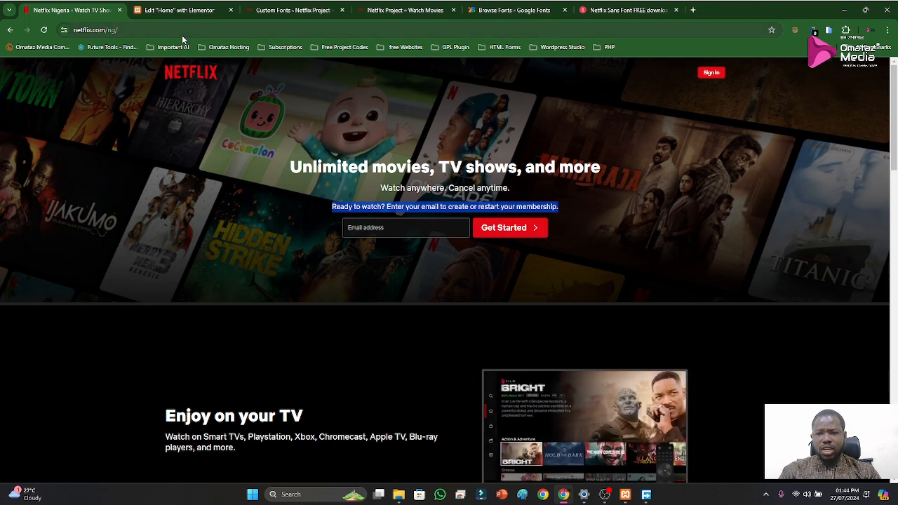
left_click(182, 10)
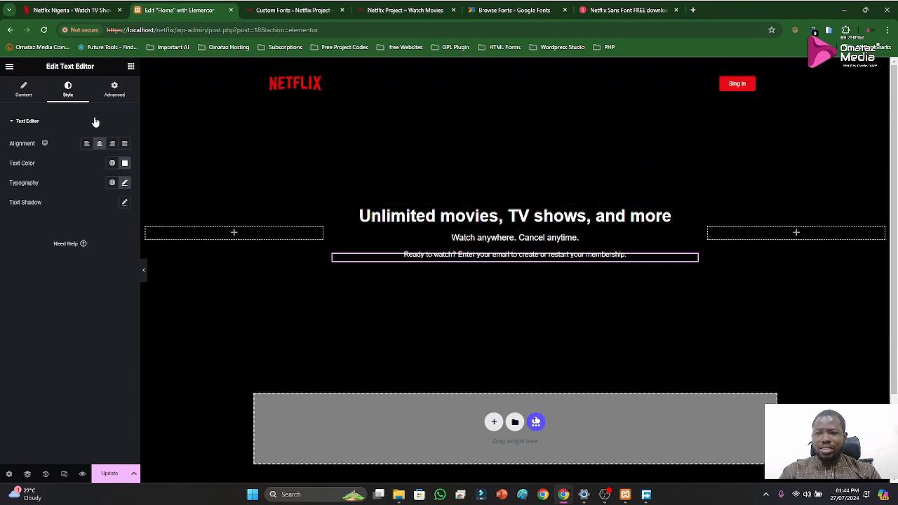
left_click(131, 66)
type("form")
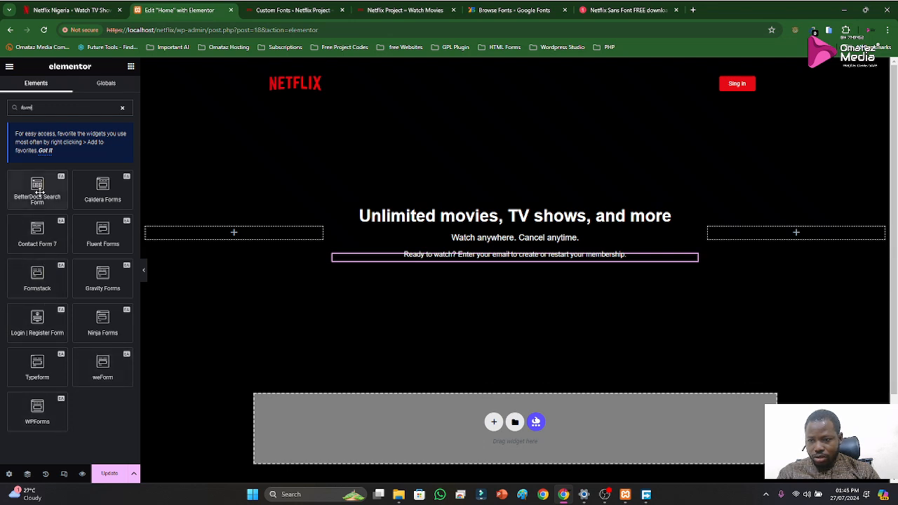
left_click_drag(49, 403, 532, 262)
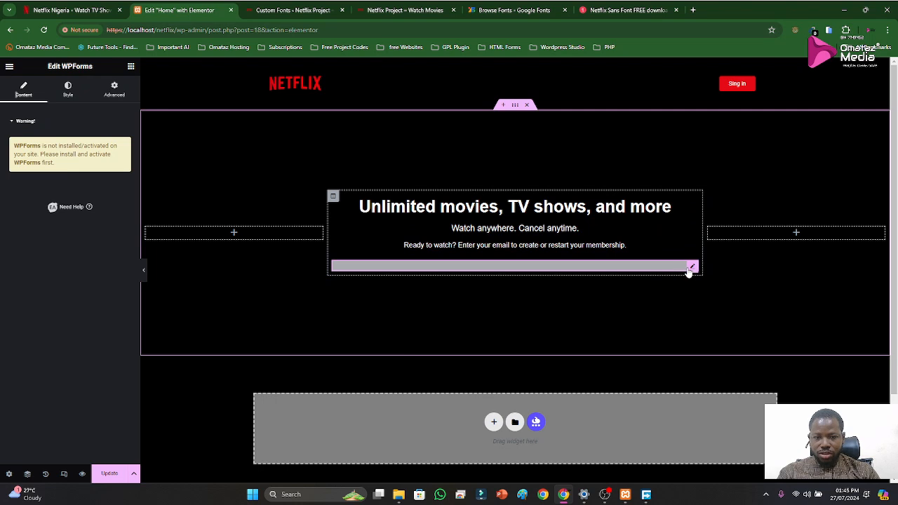
key("Delete")
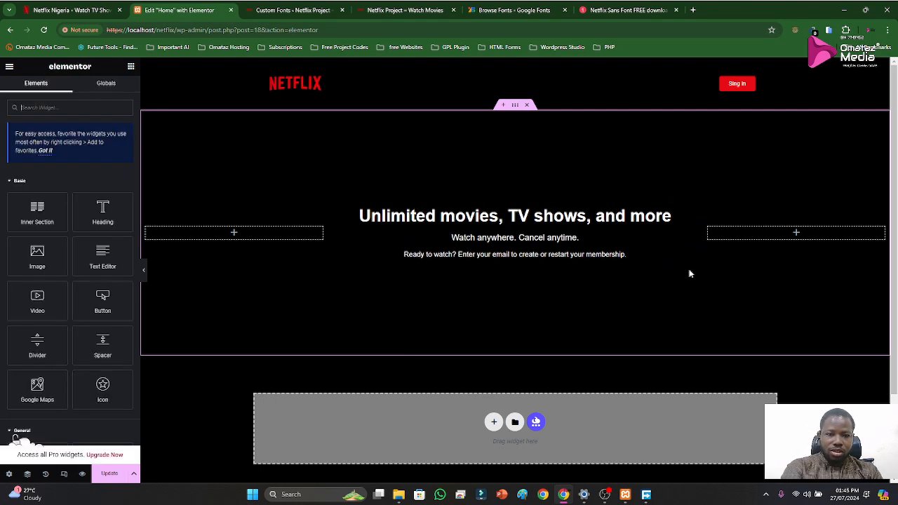
Look through the Elementor widget library for a widget suited to the email field, also searching for "word"
scroll(77, 308, "down", 5)
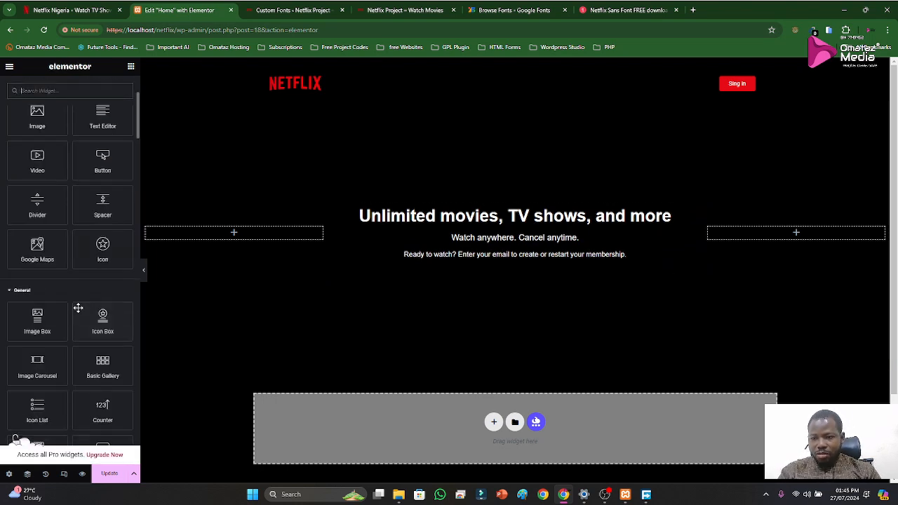
scroll(96, 375, "down", 2)
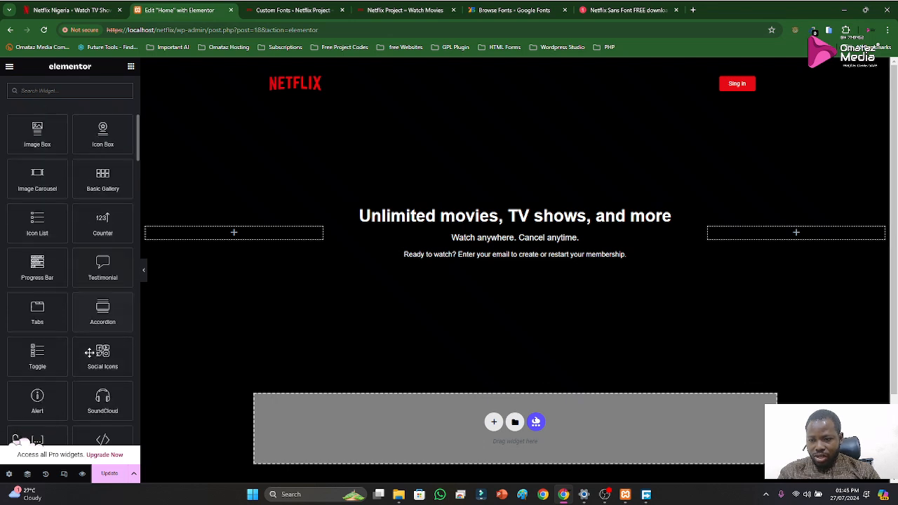
scroll(89, 347, "down", 3)
scroll(91, 342, "down", 5)
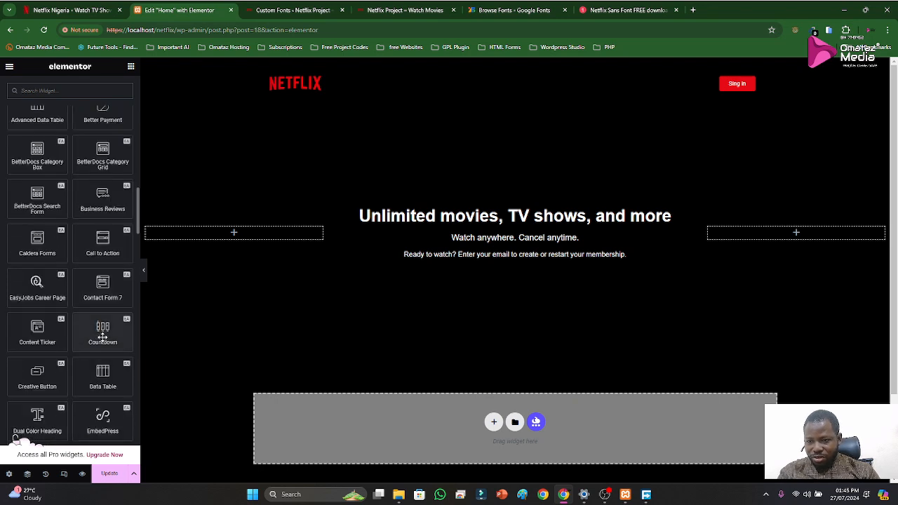
scroll(80, 300, "up", 1)
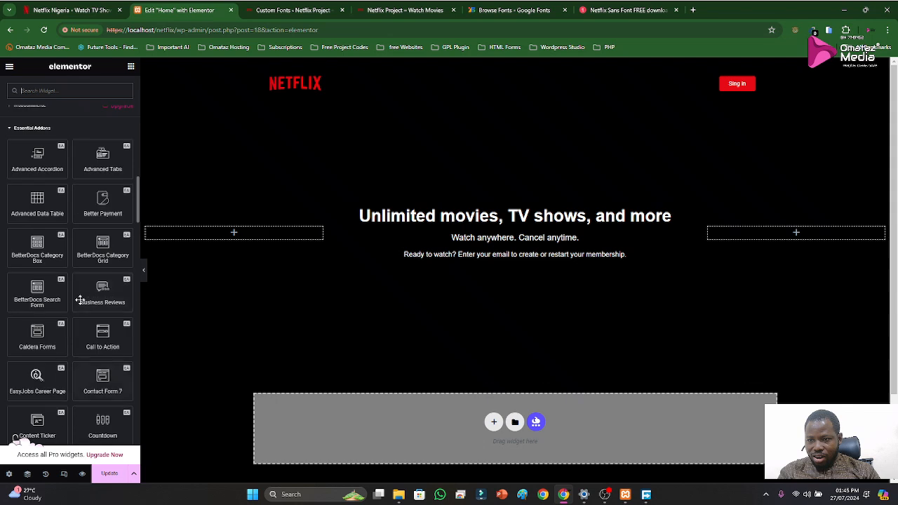
left_click(58, 90)
type("word")
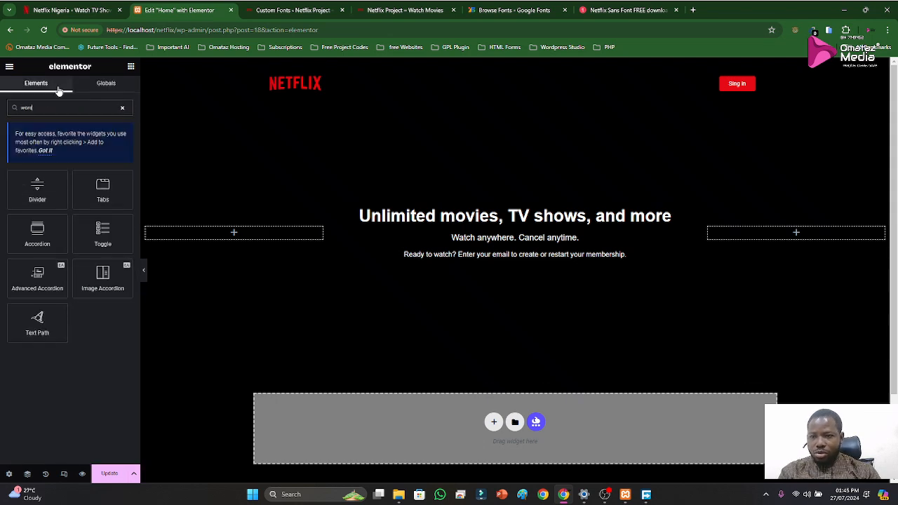
key("BackSpace")
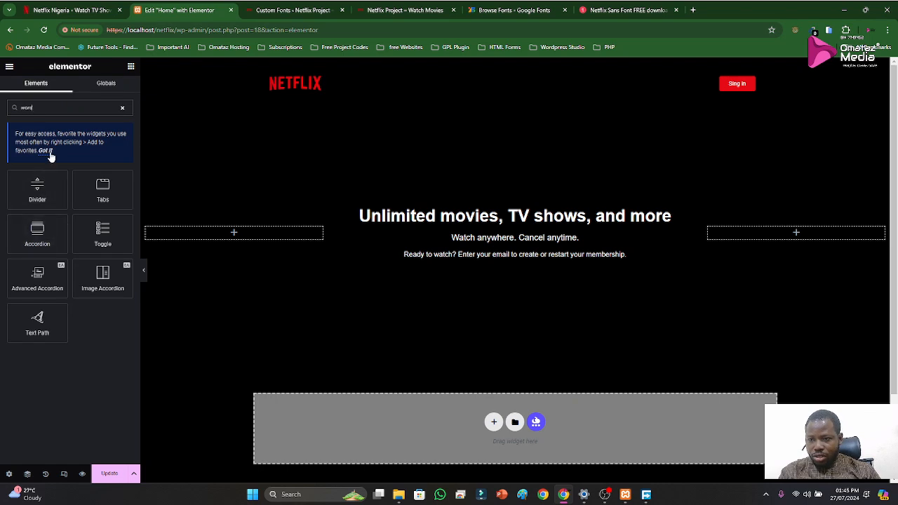
key("BackSpace")
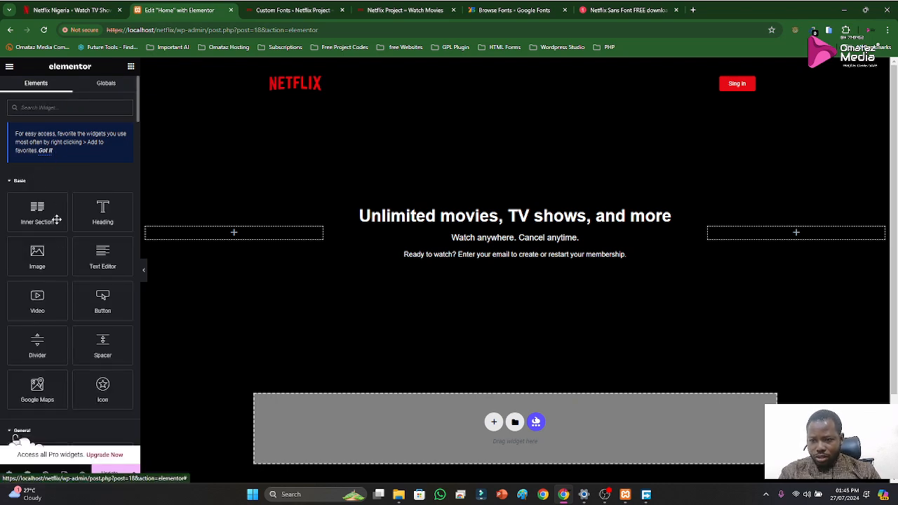
Add the WordPress Search widget below the "Ready to watch?" text in the hero's middle column
scroll(60, 245, "down", 5)
scroll(70, 264, "down", 15)
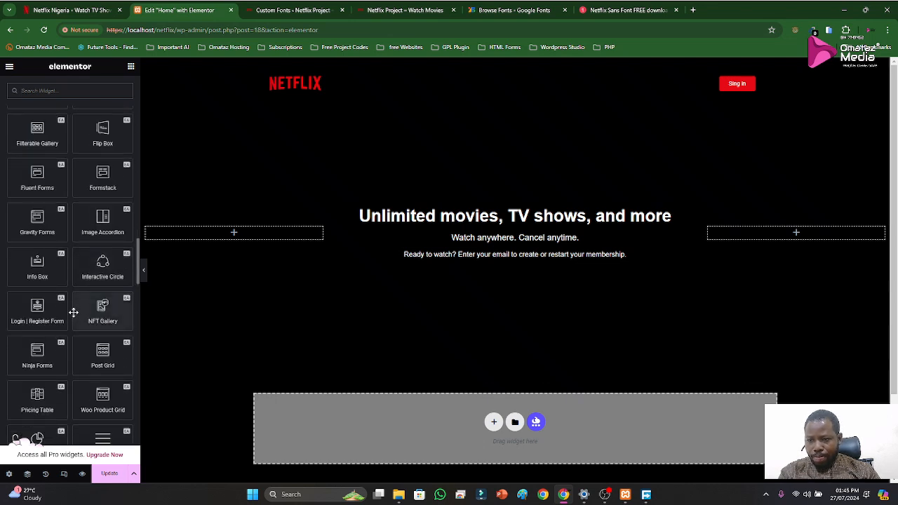
scroll(73, 312, "down", 8)
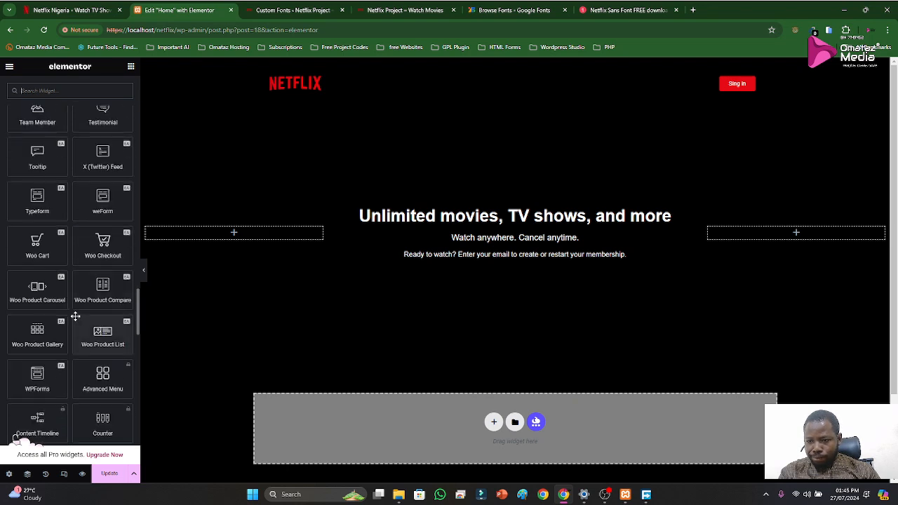
scroll(83, 320, "down", 3)
scroll(84, 322, "down", 10)
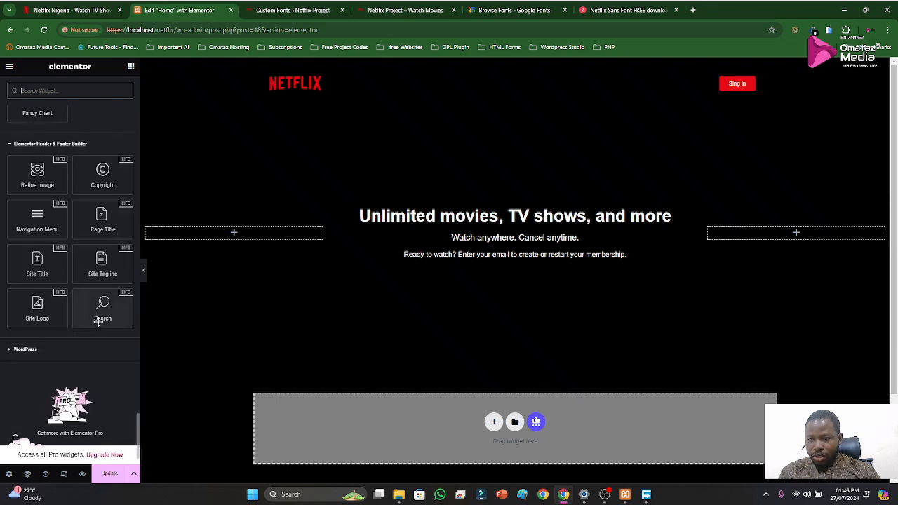
left_click(26, 350)
scroll(71, 337, "down", 3)
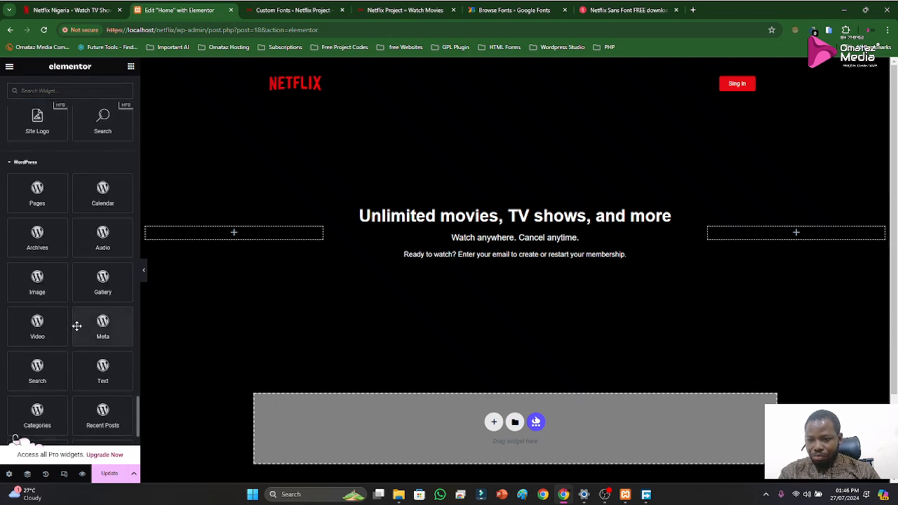
scroll(76, 337, "down", 3)
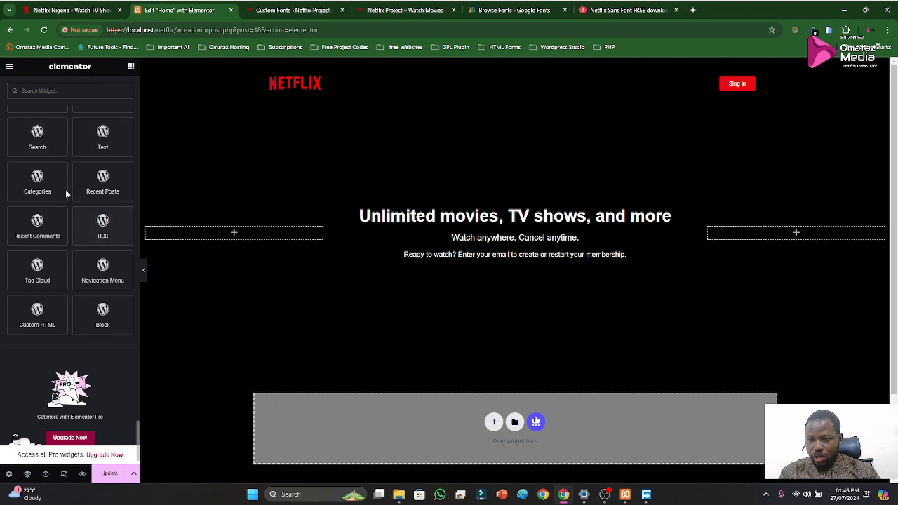
left_click_drag(37, 135, 529, 269)
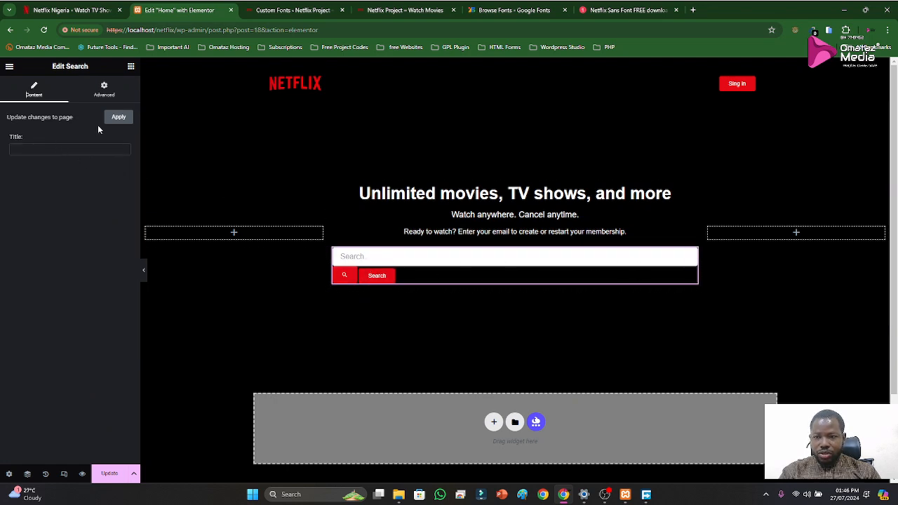
Check the Search widget's settings against the email field on the official Netflix page, and delete the widget
left_click(104, 90)
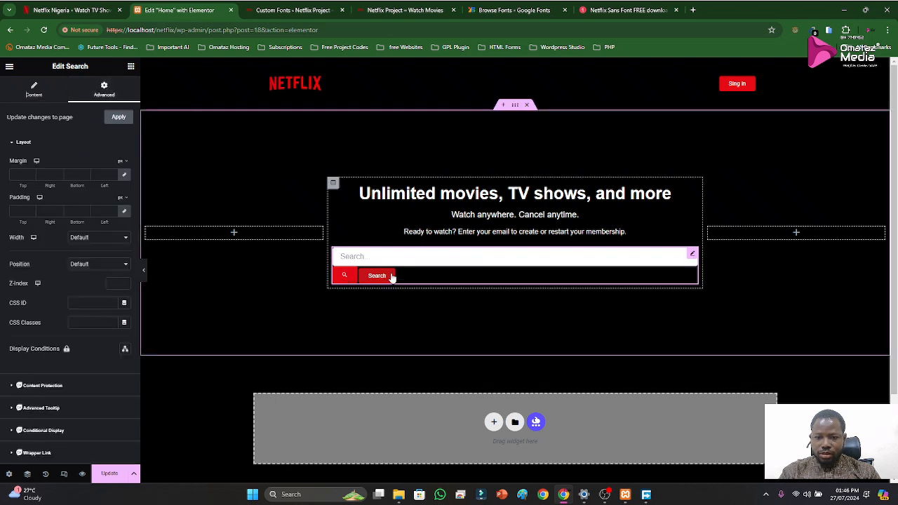
left_click(691, 255)
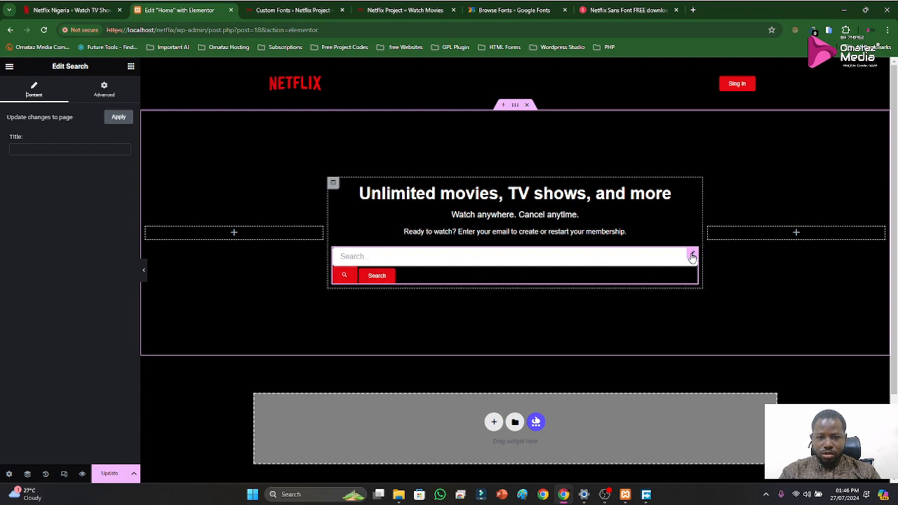
left_click(70, 10)
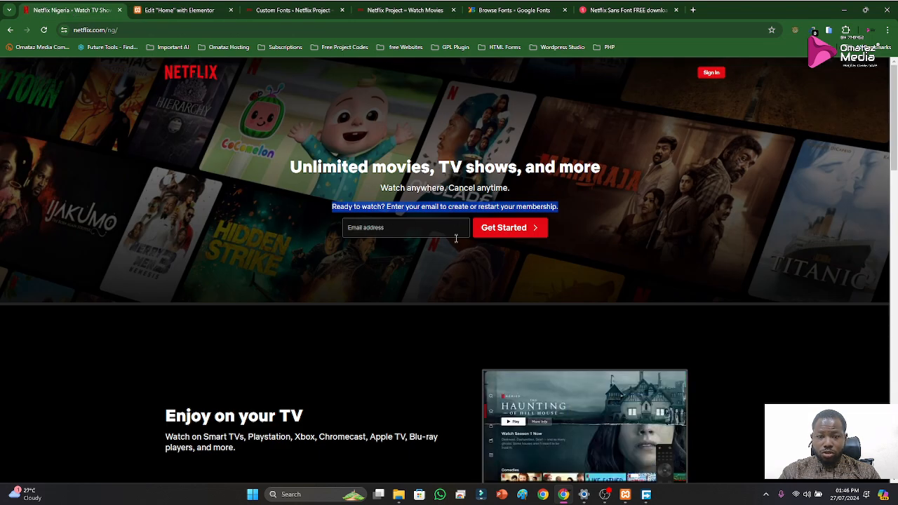
left_click(179, 10)
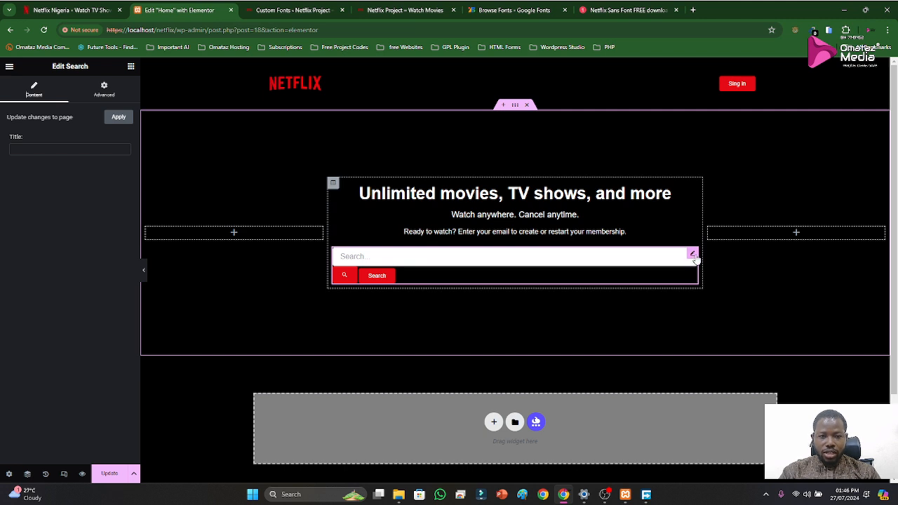
right_click(695, 257)
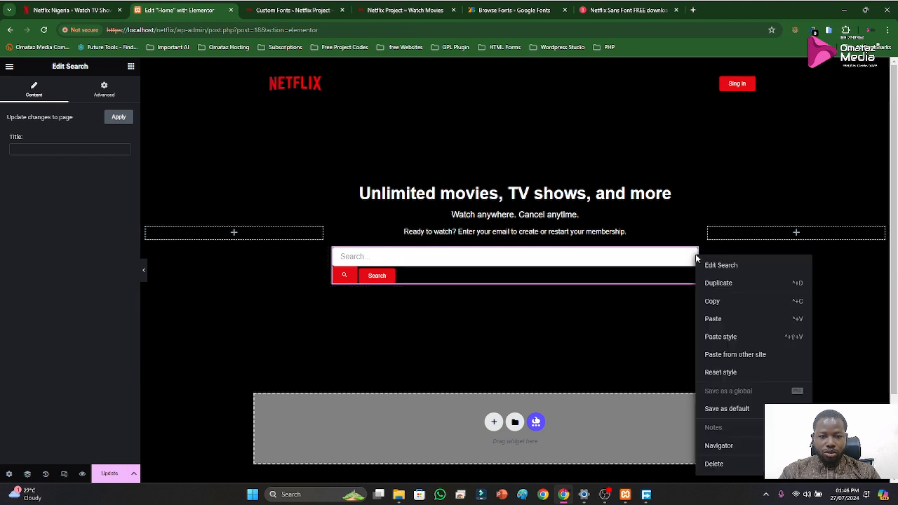
left_click(713, 463)
Look through the General, Essential Addons, Header & Footer Builder and WordPress widgets for an email form alternative
scroll(92, 258, "down", 2)
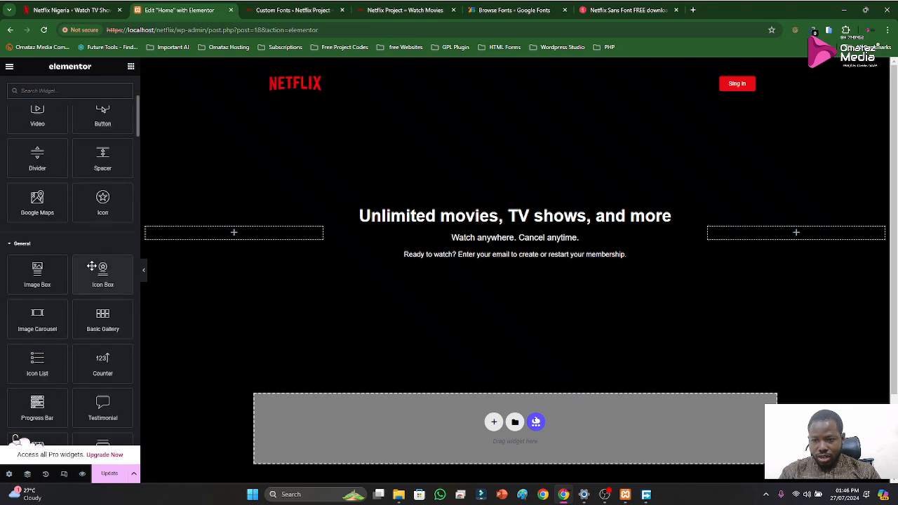
scroll(96, 265, "down", 2)
scroll(88, 298, "down", 1)
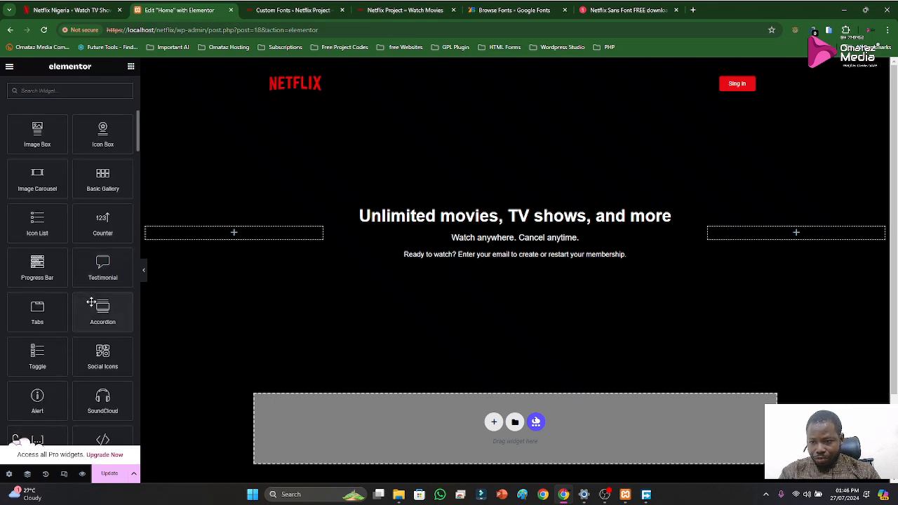
scroll(92, 306, "down", 4)
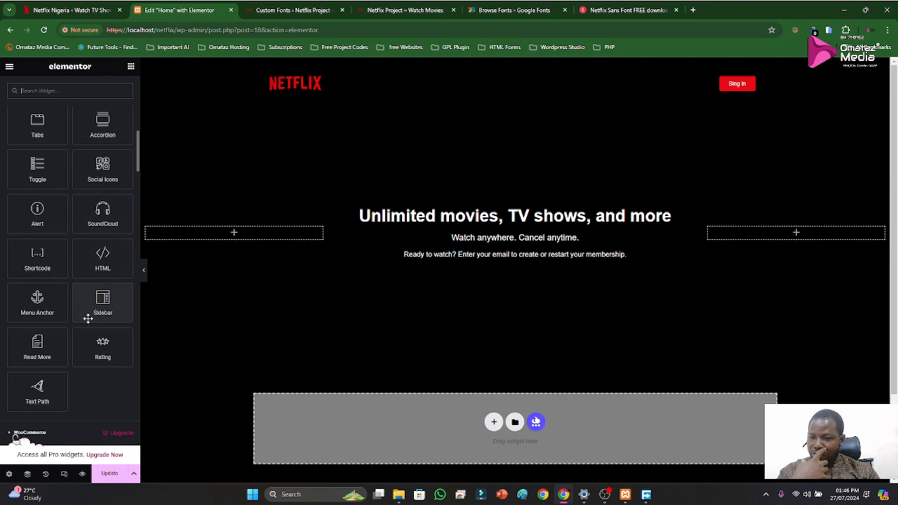
scroll(88, 318, "down", 2)
scroll(79, 330, "down", 1)
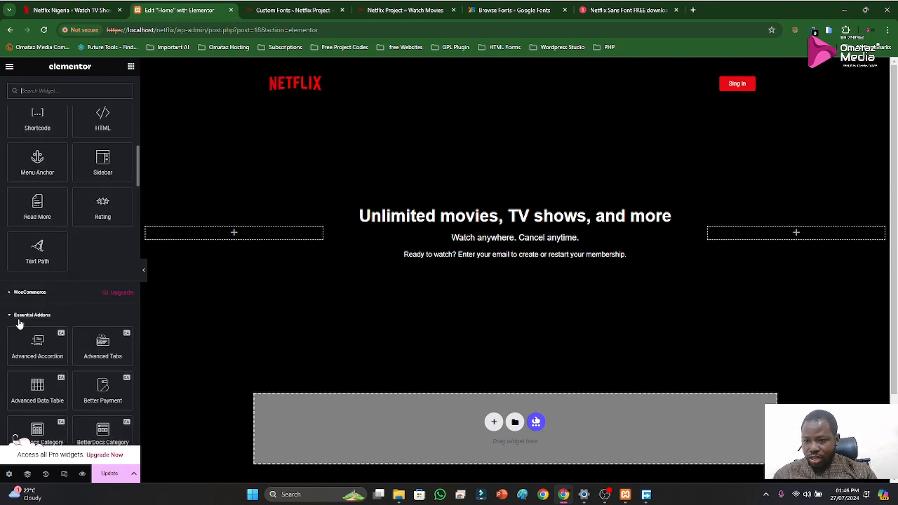
scroll(35, 319, "down", 2)
scroll(38, 259, "down", 3)
scroll(42, 267, "down", 10)
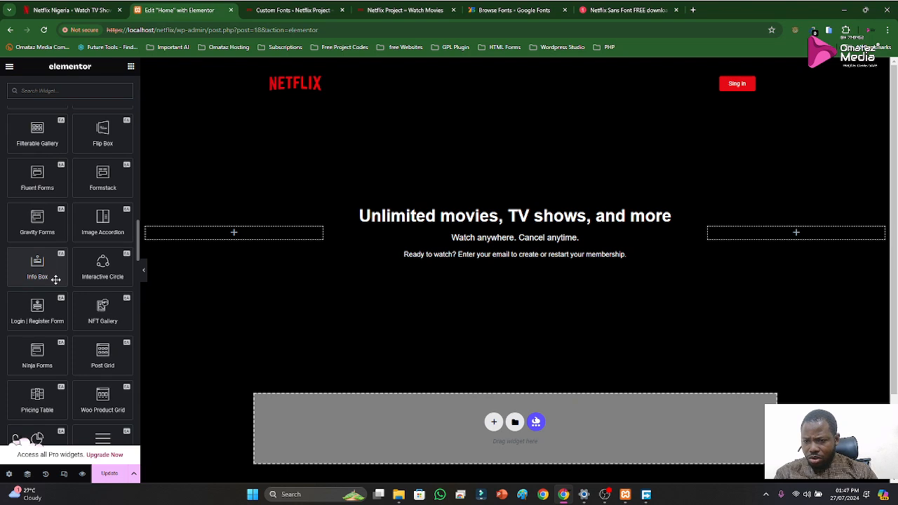
scroll(55, 280, "down", 6)
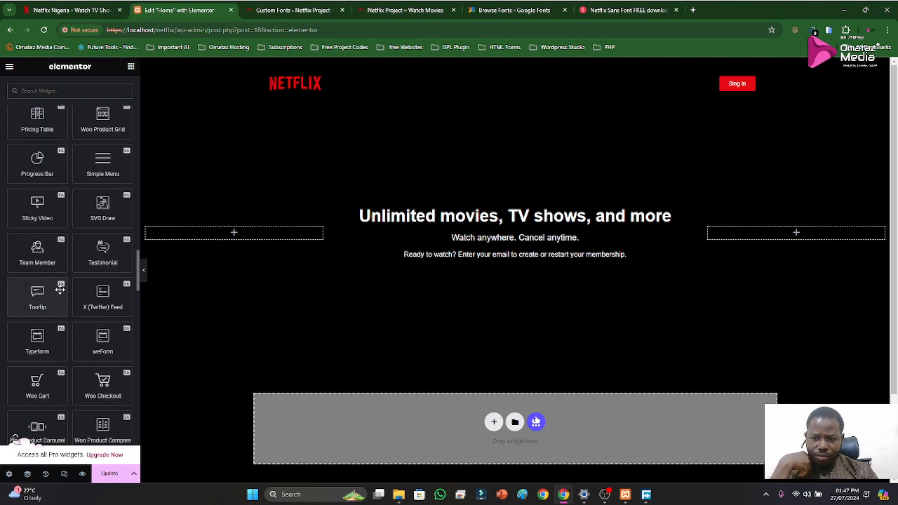
scroll(60, 292, "down", 5)
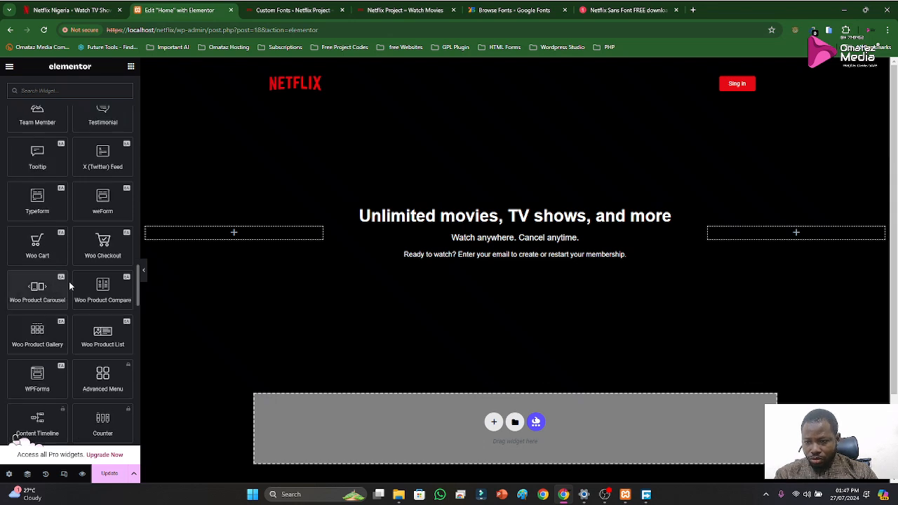
scroll(73, 291, "down", 2)
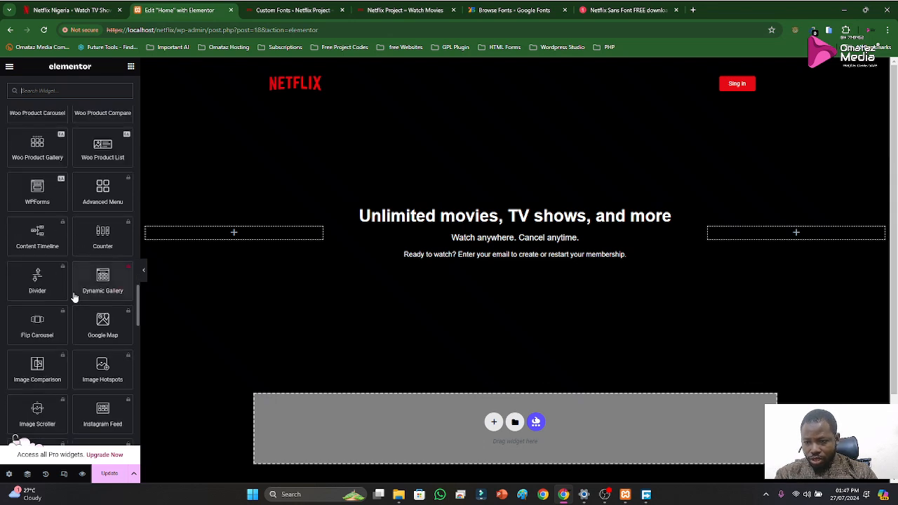
scroll(74, 301, "down", 3)
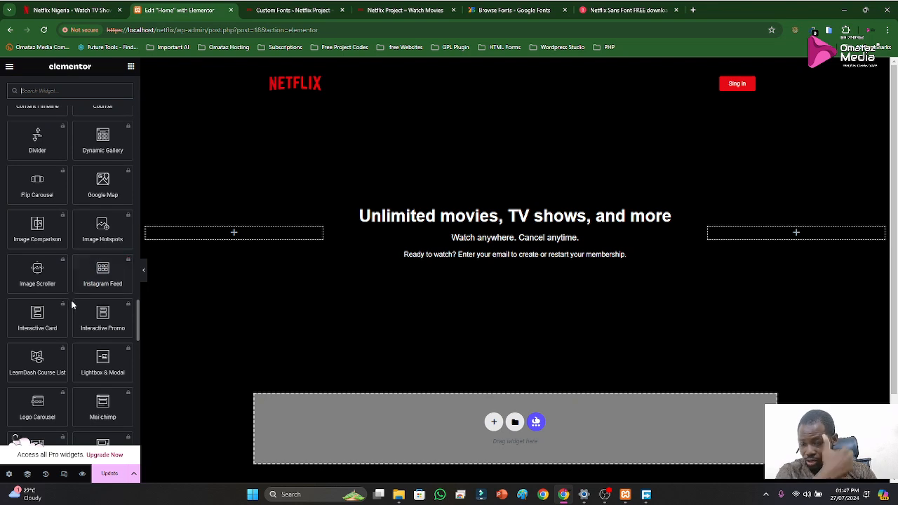
scroll(73, 295, "down", 3)
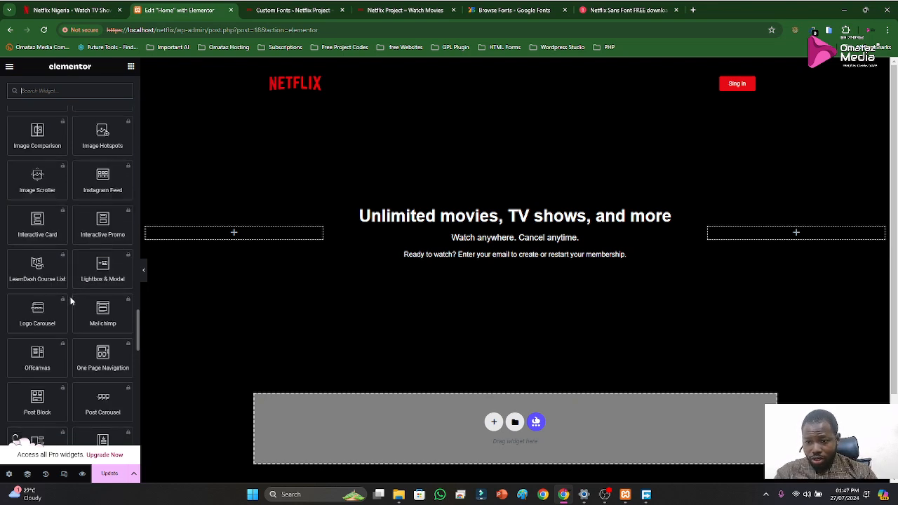
scroll(70, 297, "down", 2)
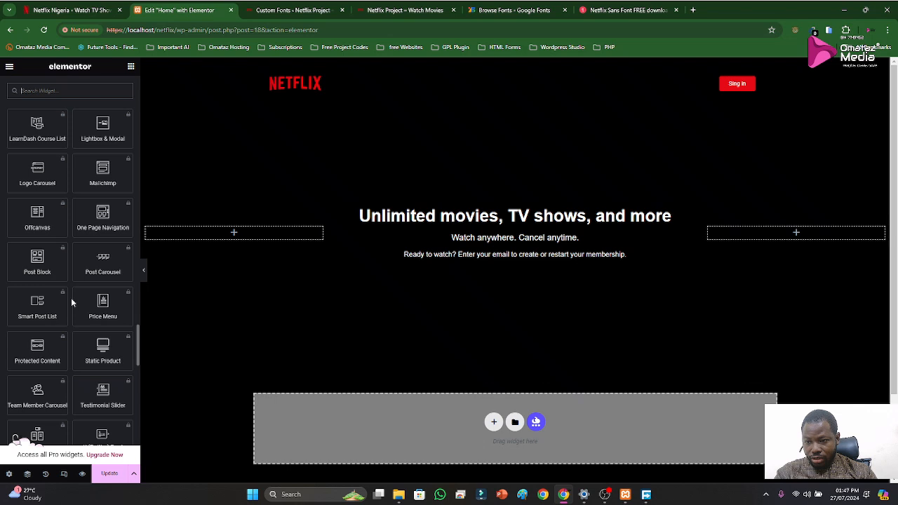
scroll(71, 298, "down", 2)
scroll(73, 303, "down", 3)
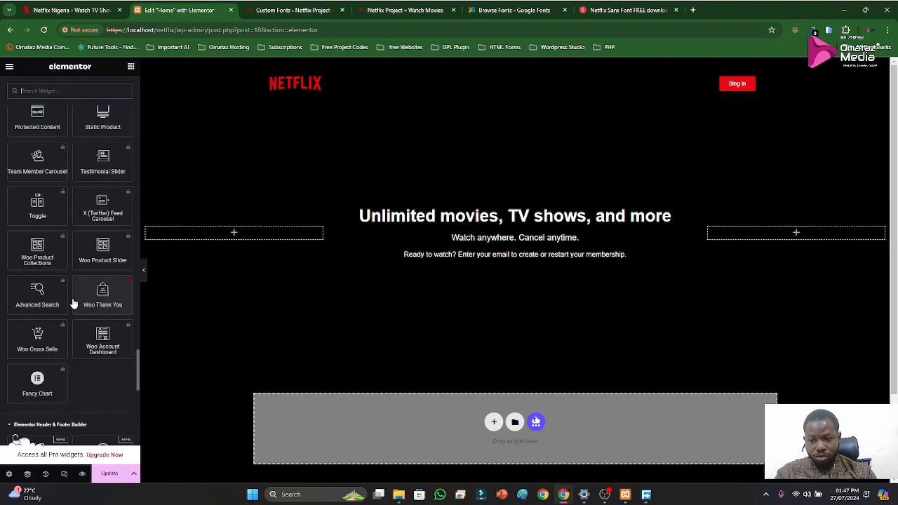
scroll(72, 301, "down", 2)
scroll(73, 299, "down", 4)
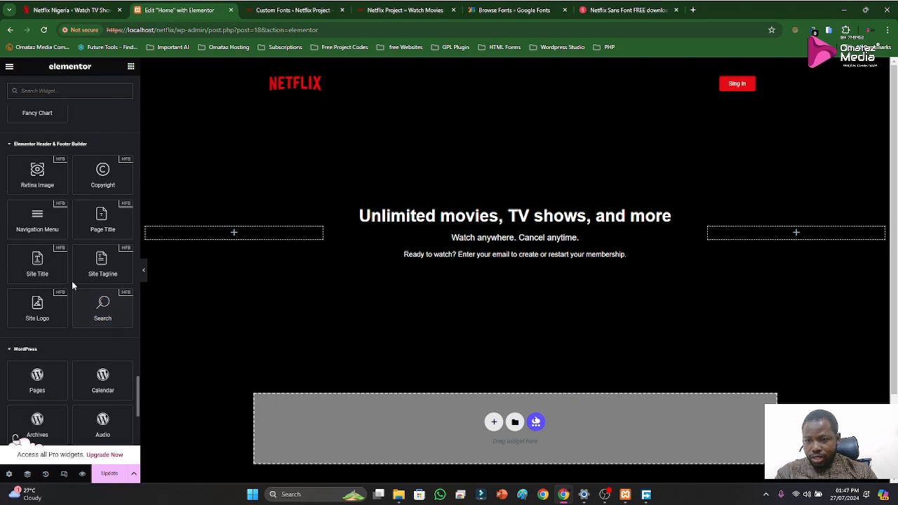
scroll(66, 273, "up", 5)
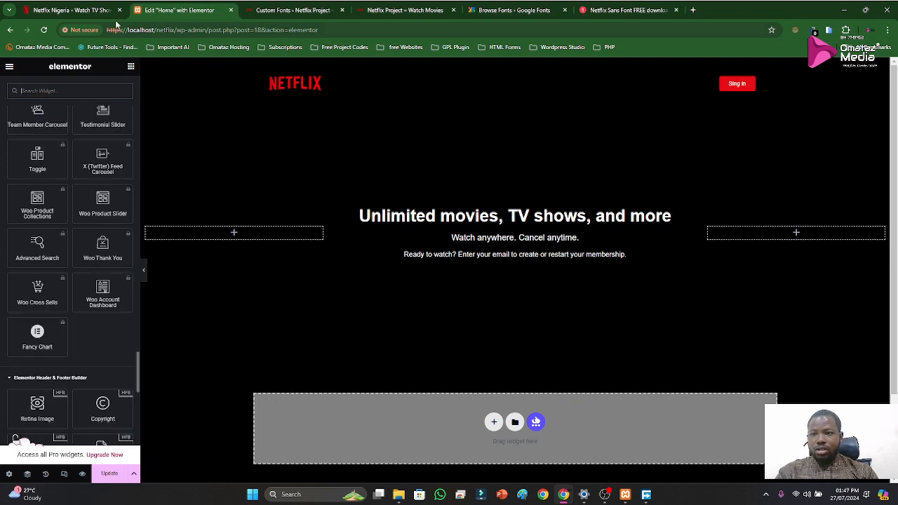
Open the page for adding new plugins in the Netflix Project's WordPress dashboard
left_click(284, 9)
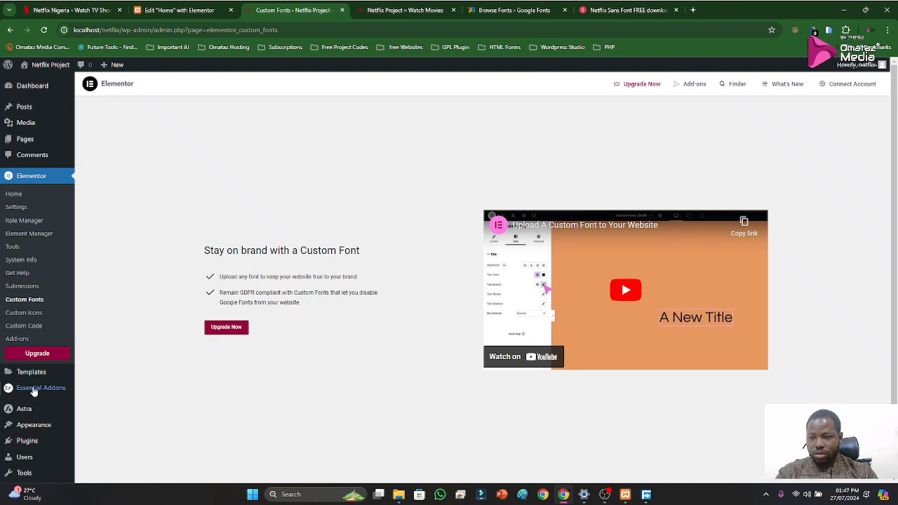
left_click(32, 447)
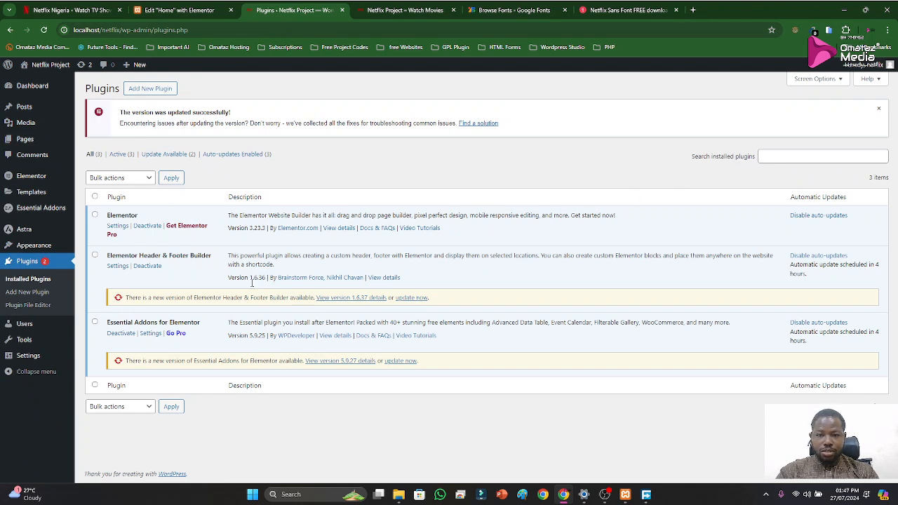
left_click(147, 225)
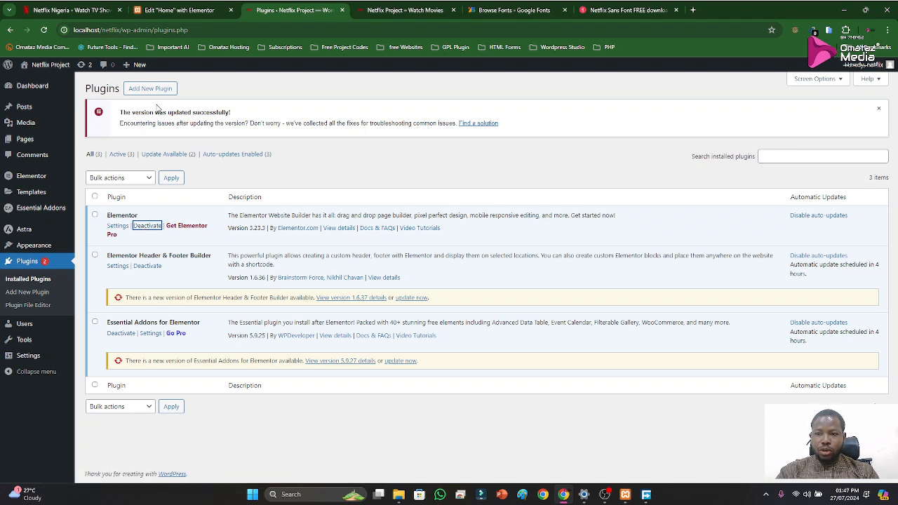
left_click(150, 89)
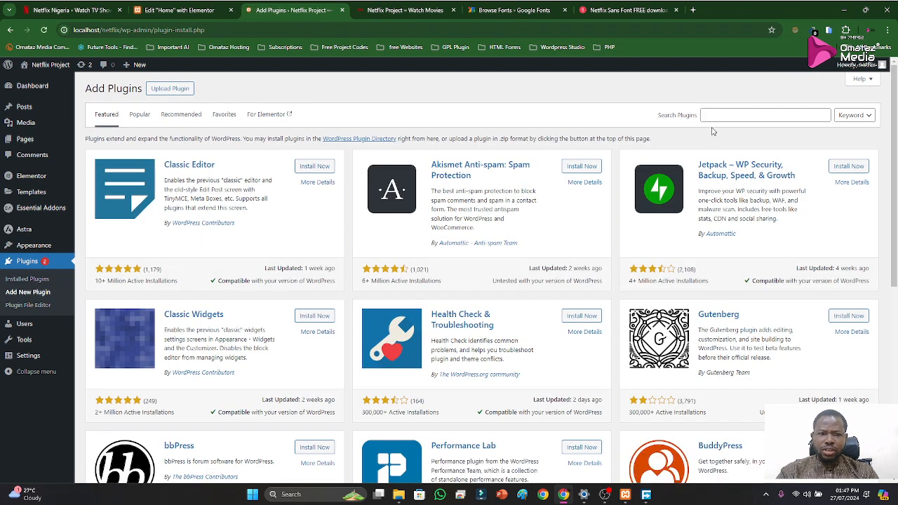
Search the plugin directory for "form" and look through the form builder plugins
left_click(716, 115)
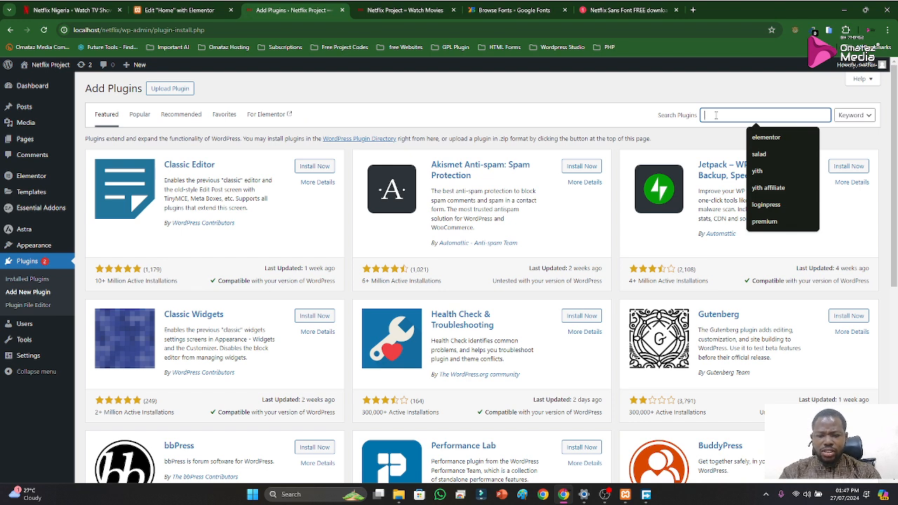
type("form")
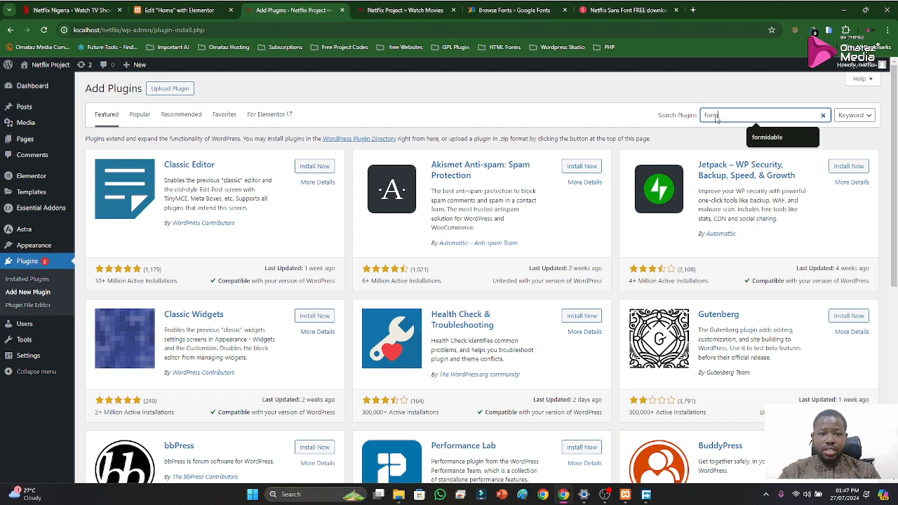
key("Return")
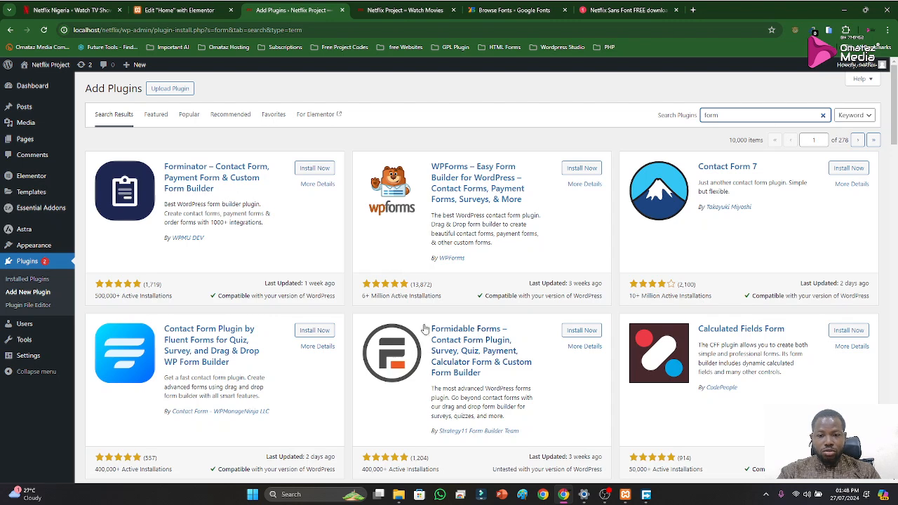
scroll(503, 339, "down", 1)
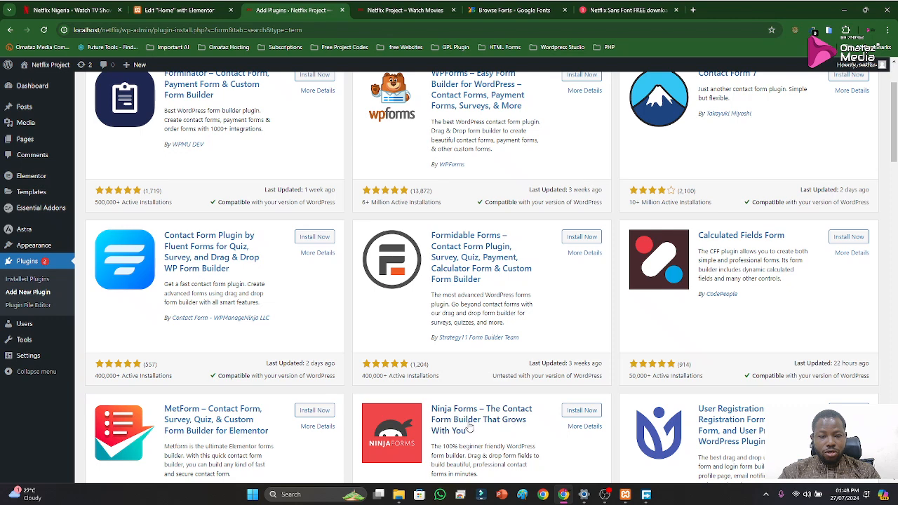
scroll(516, 300, "up", 1)
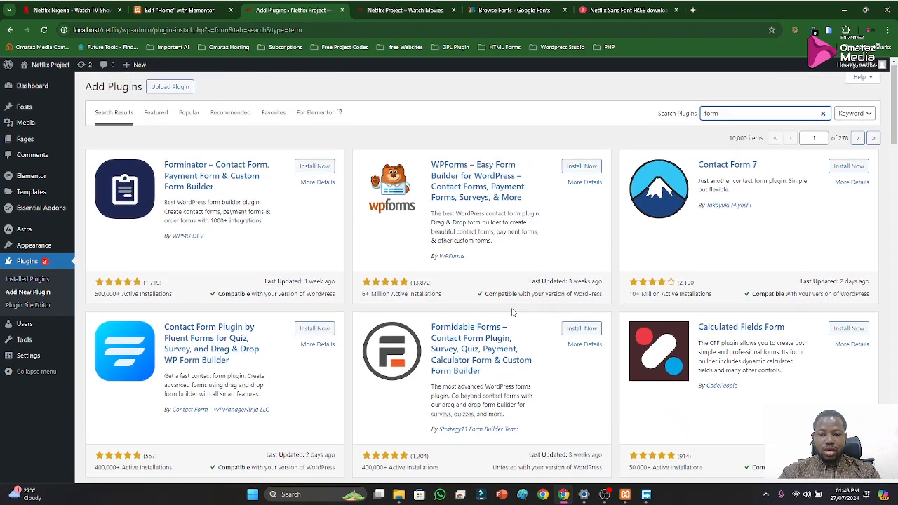
scroll(505, 302, "down", 3)
scroll(483, 293, "up", 1)
scroll(483, 293, "up", 3)
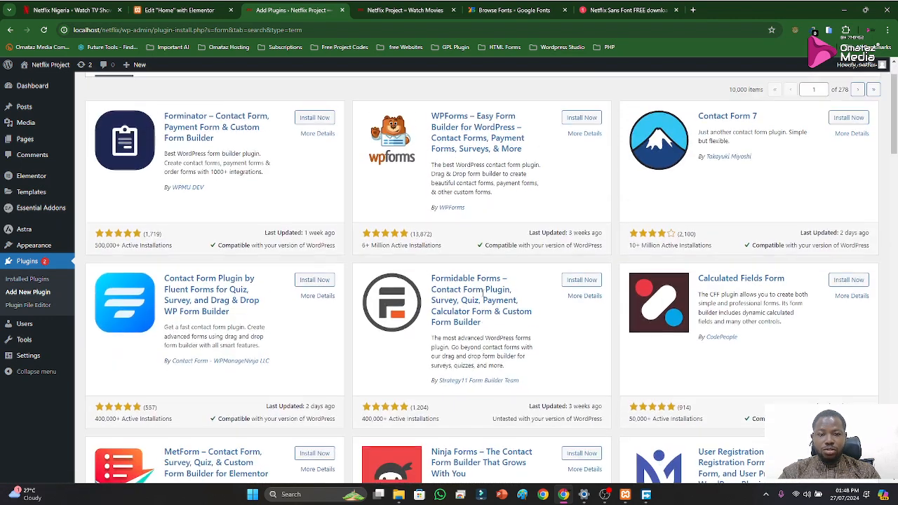
Search the plugin directory for "gravity" and look through the results for a Gravity Forms plugin
key("BackSpace")
key("BackSpace")
key("BackSpace")
key("BackSpace")
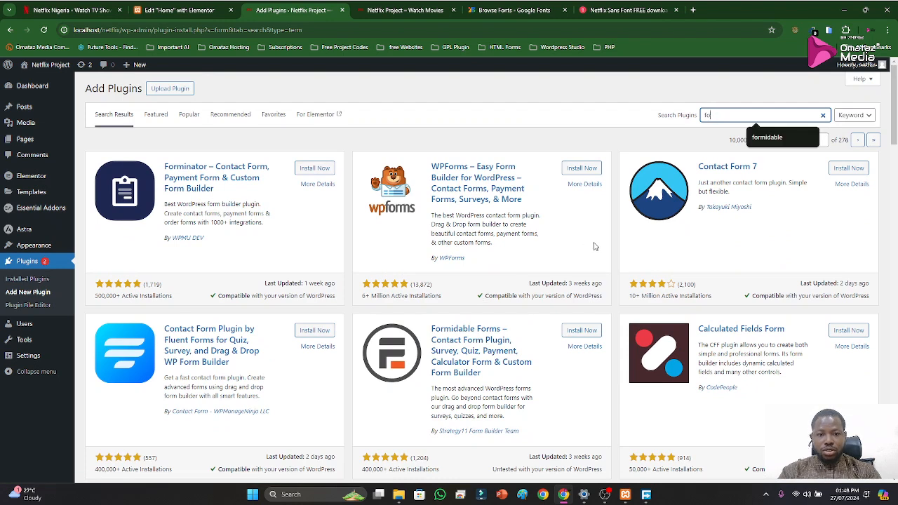
type("gravi")
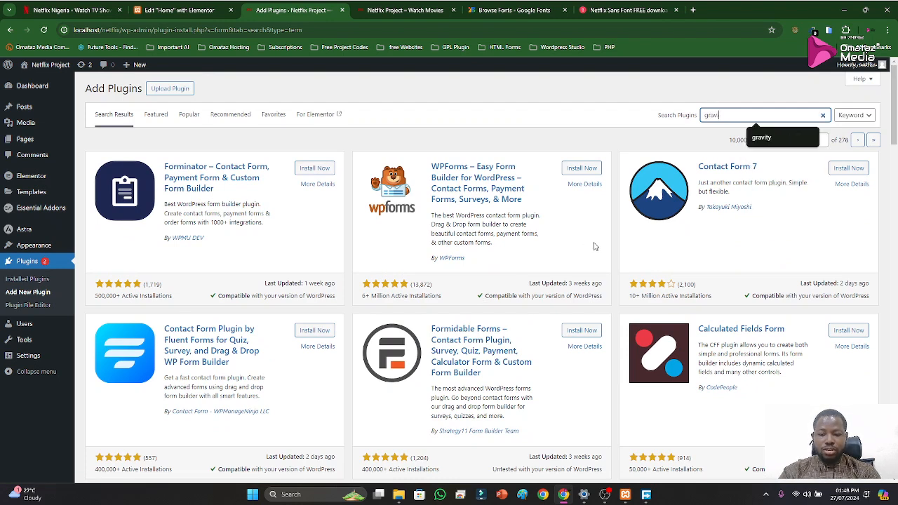
type("ty")
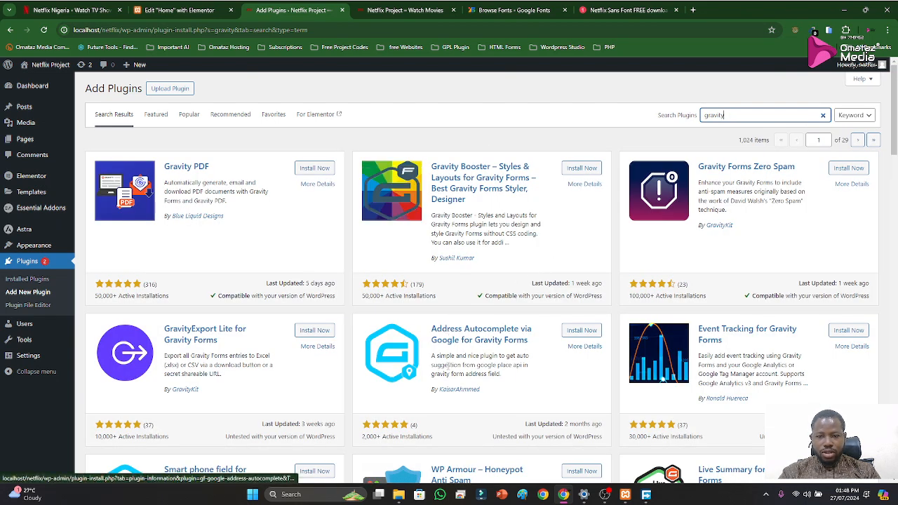
scroll(449, 347, "down", 2)
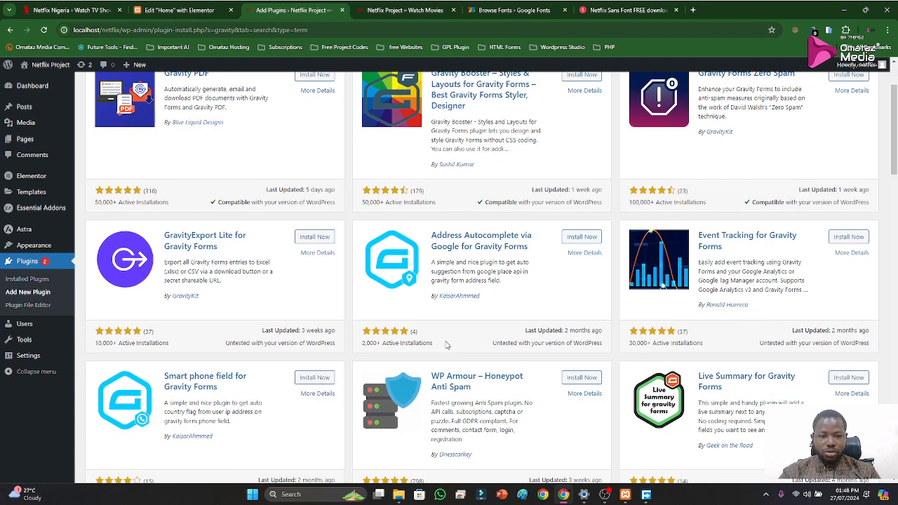
scroll(448, 342, "down", 5)
scroll(439, 340, "down", 3)
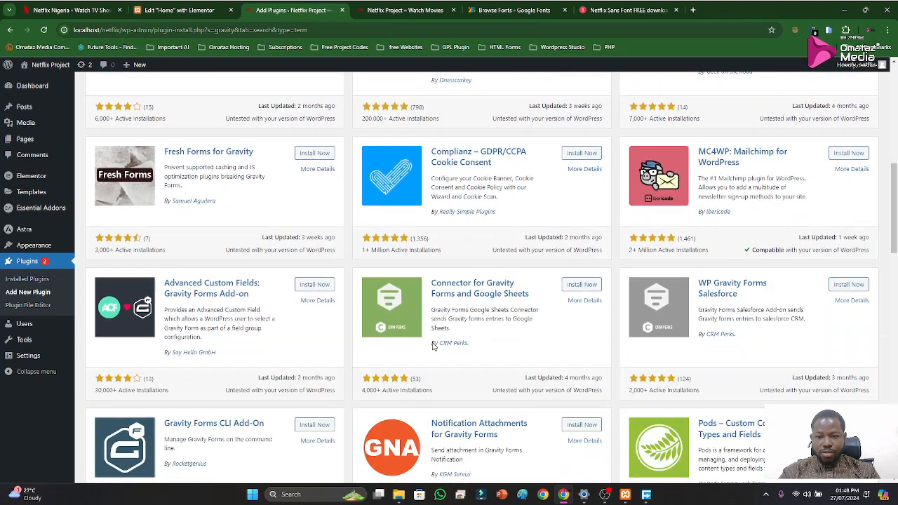
scroll(451, 317, "up", 14)
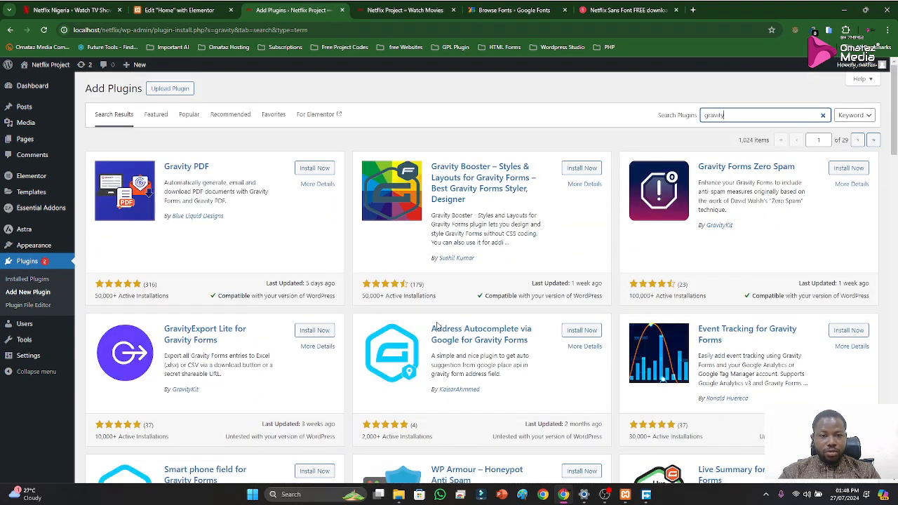
Search the plugin directory for "formidable" and start installing the Formidable Forms plugin
key("BackSpace")
key("BackSpace")
key("BackSpace")
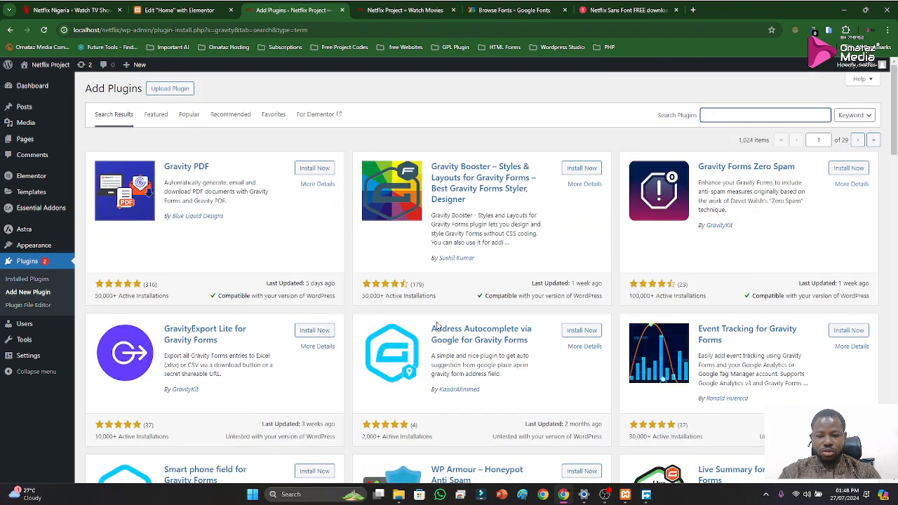
type("formi")
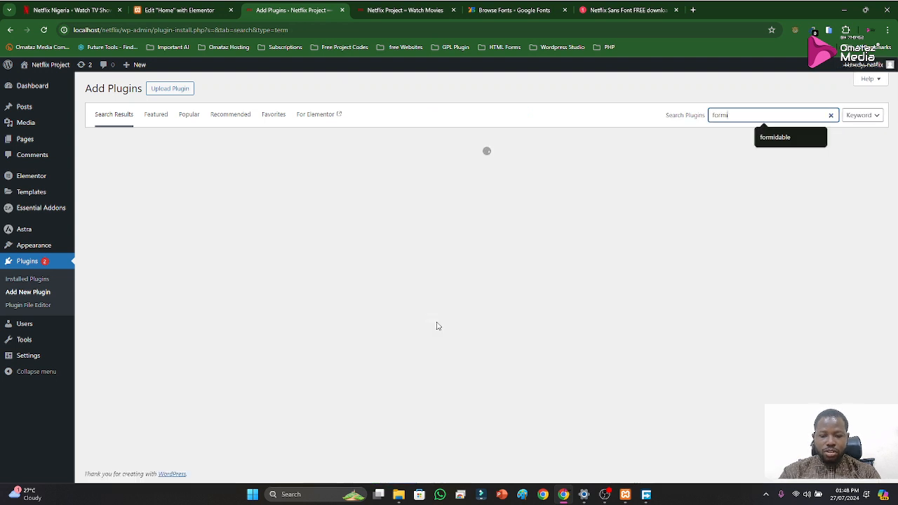
type("dable")
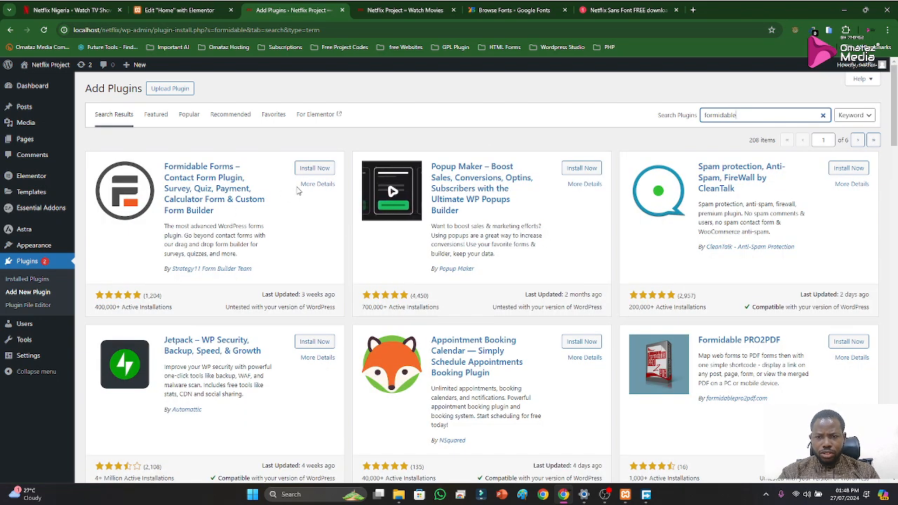
left_click(315, 169)
Return to the Home page in the Elementor editor and look through the Essential Addons widgets for supported form plugins
left_click(190, 11)
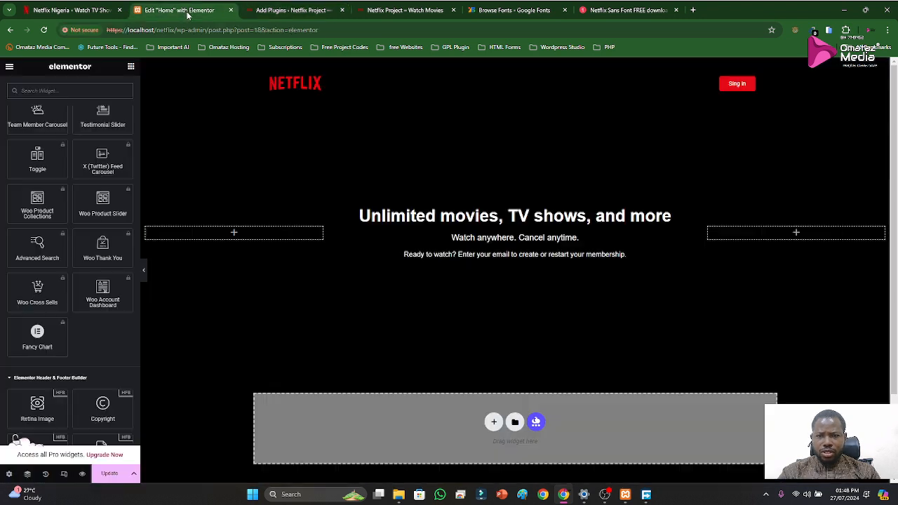
scroll(93, 295, "up", 5)
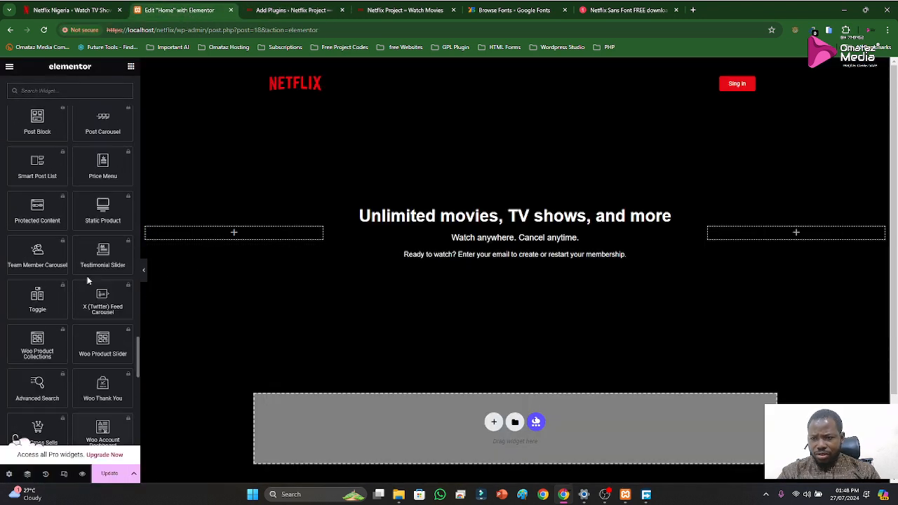
scroll(95, 277, "up", 2)
scroll(81, 261, "up", 5)
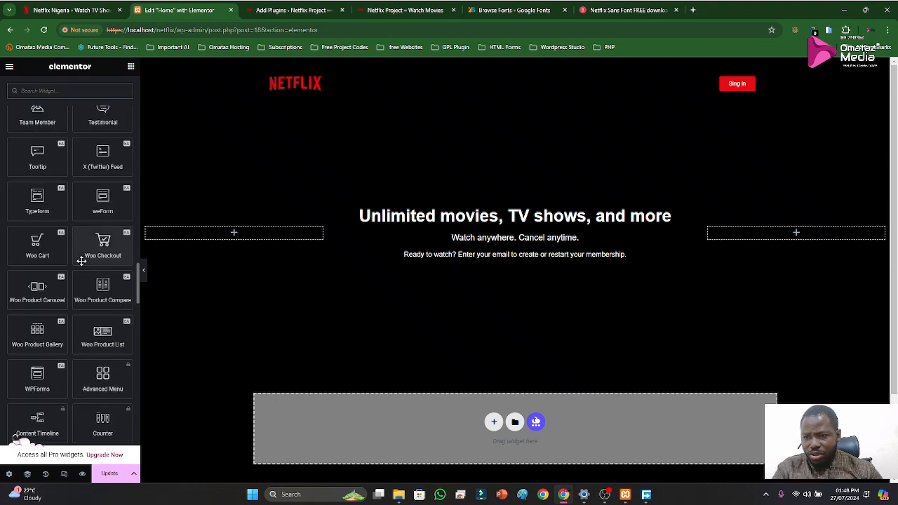
scroll(62, 237, "up", 3)
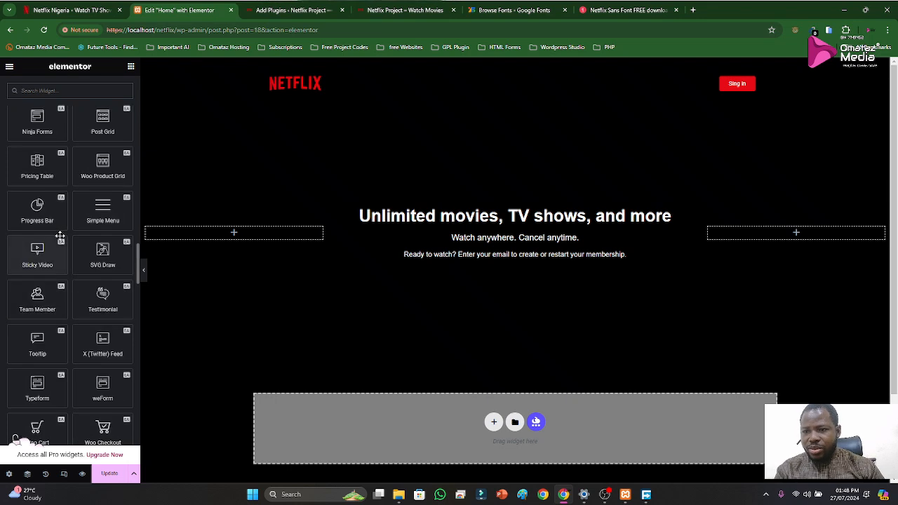
scroll(57, 240, "up", 1)
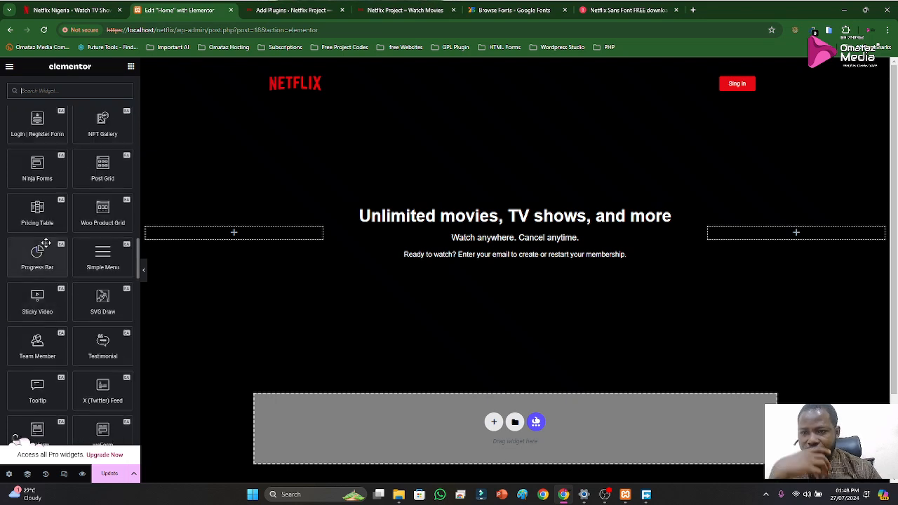
scroll(59, 241, "up", 3)
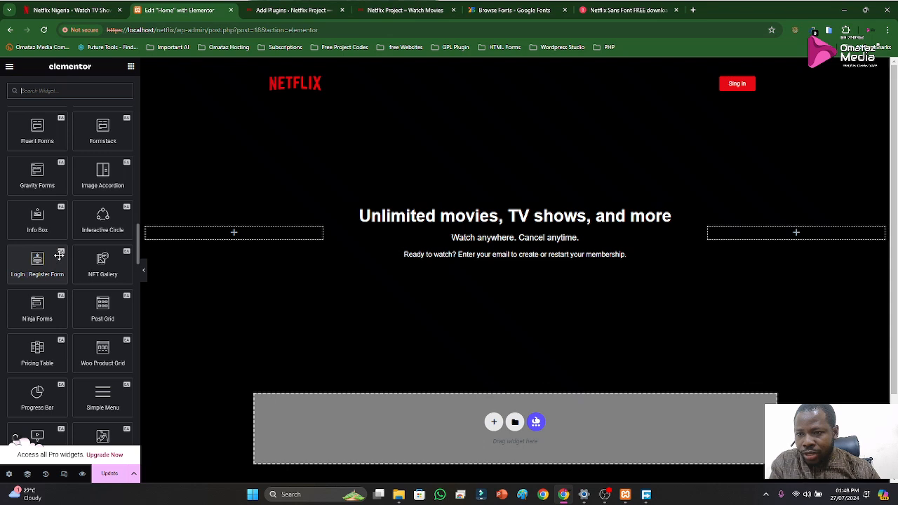
scroll(59, 254, "up", 2)
scroll(70, 245, "up", 5)
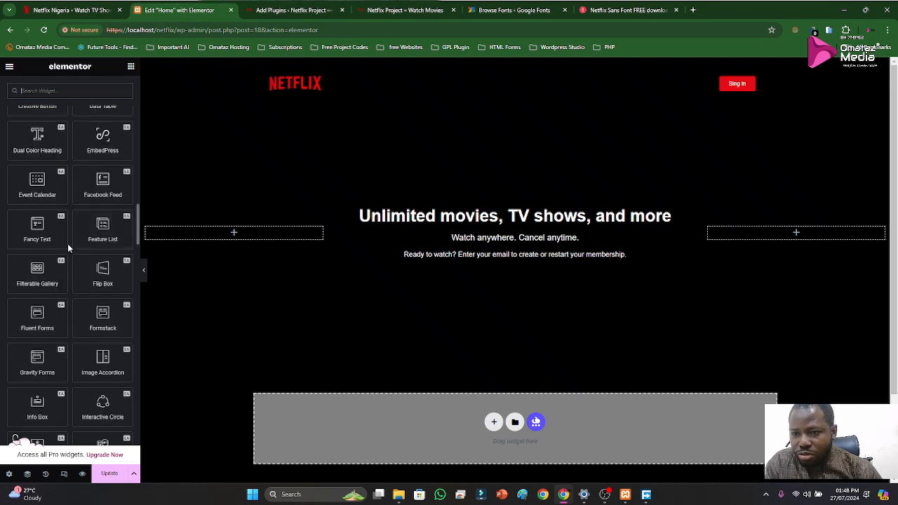
scroll(68, 261, "up", 2)
scroll(68, 259, "up", 4)
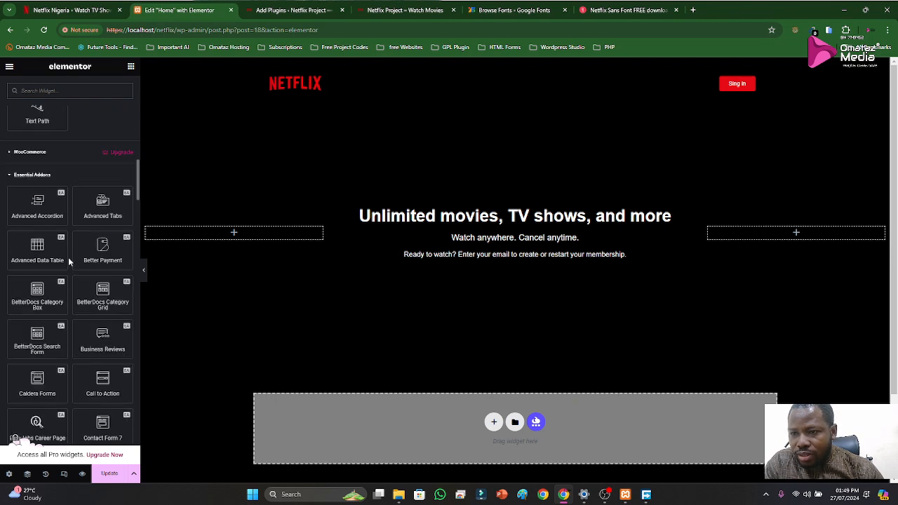
Collapse the Essential Addons and Elementor Header & Footer Builder widget groups and look through the Basic and General widgets
left_click(36, 183)
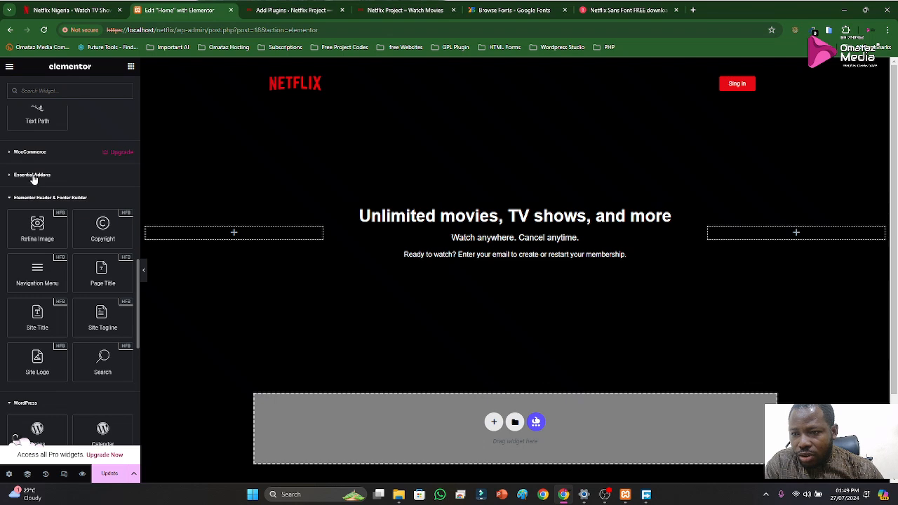
left_click(28, 199)
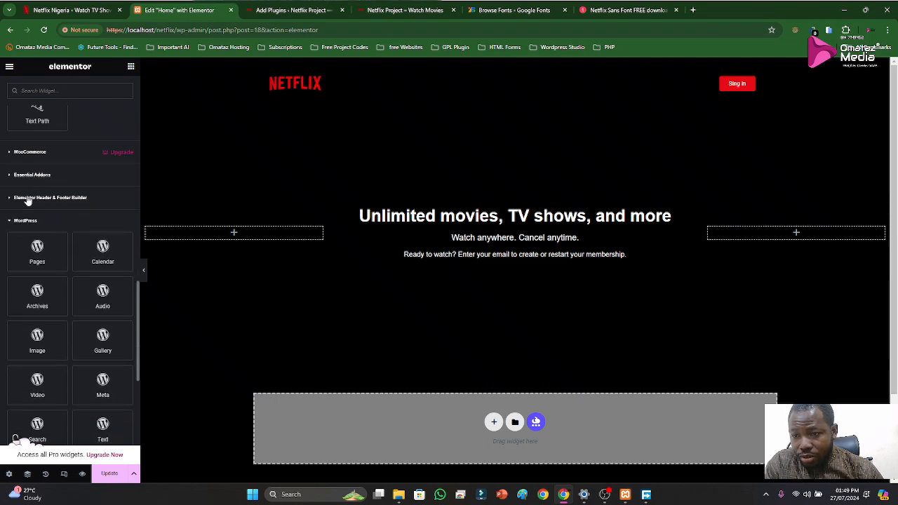
scroll(32, 201, "up", 10)
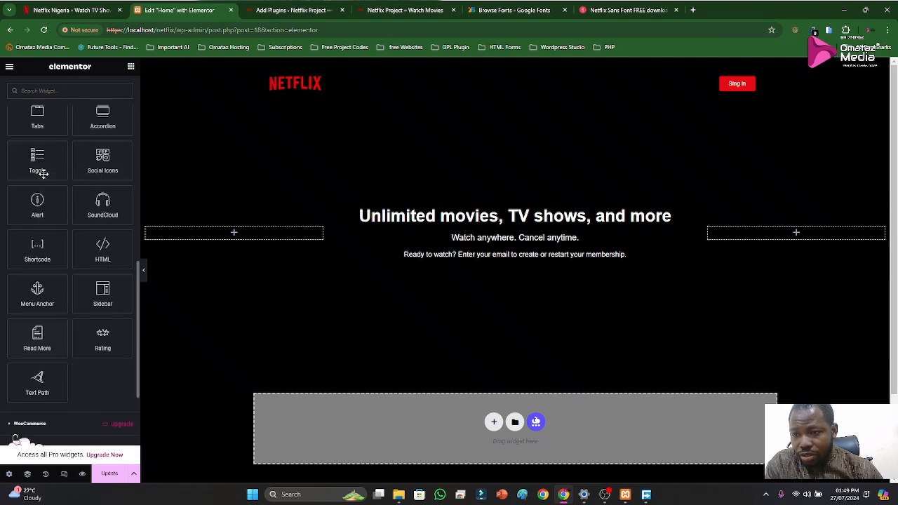
scroll(55, 200, "up", 3)
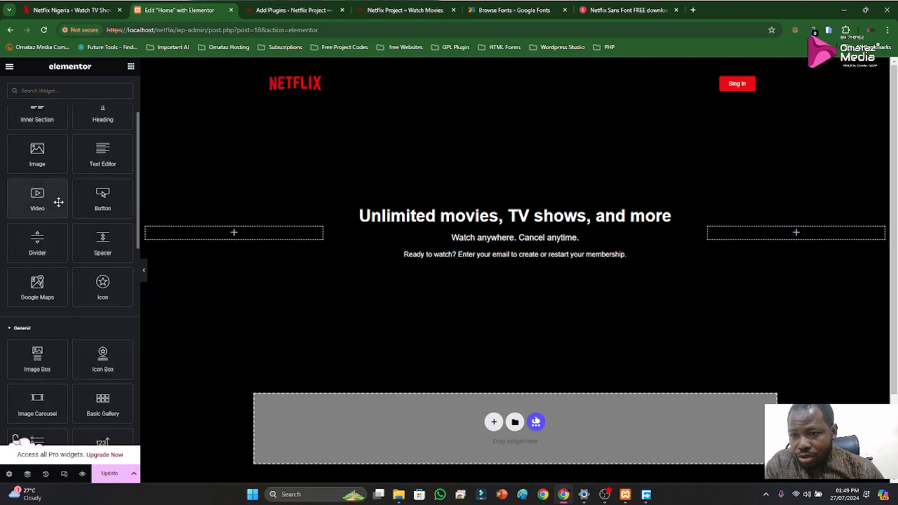
scroll(63, 211, "down", 1)
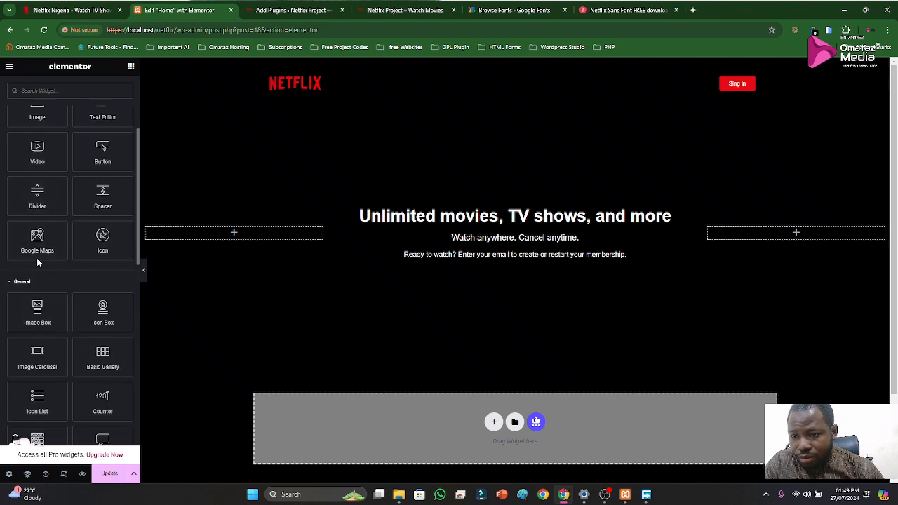
scroll(60, 216, "up", 3)
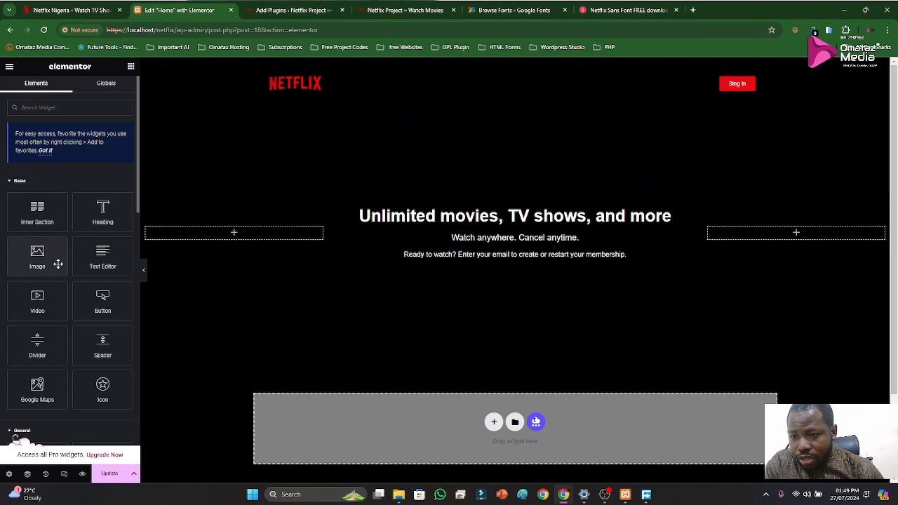
scroll(66, 265, "down", 3)
scroll(70, 269, "down", 2)
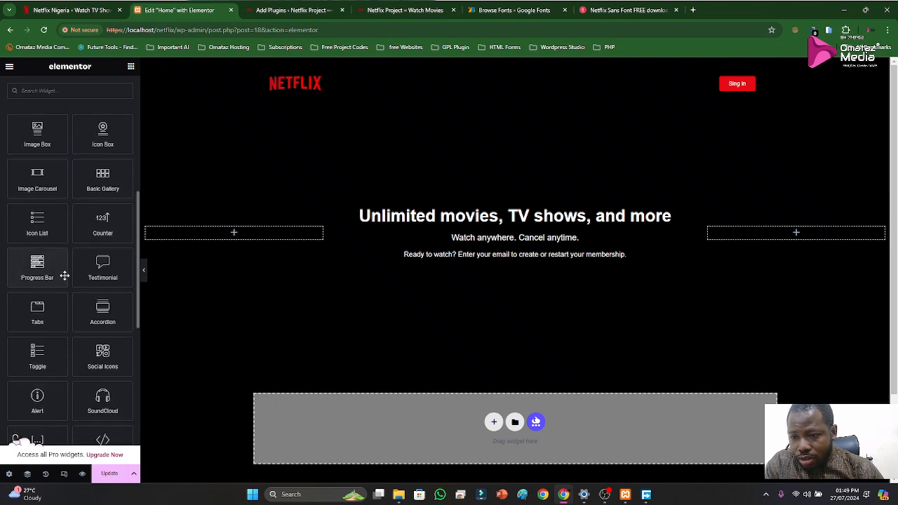
scroll(63, 277, "down", 1)
scroll(63, 284, "down", 2)
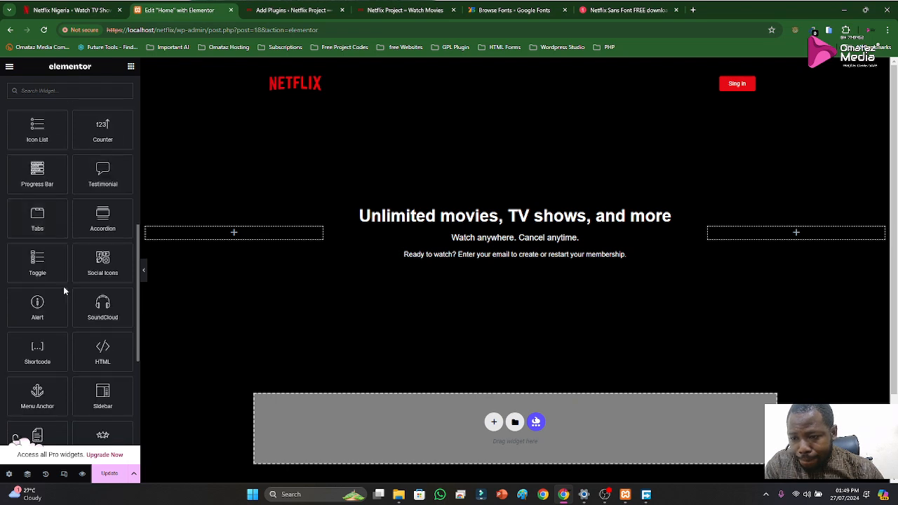
Look through the remaining General widgets and the WooCommerce, Elementor Header & Footer Builder and WordPress widget groups for a form widget
scroll(64, 289, "down", 1)
scroll(62, 294, "down", 1)
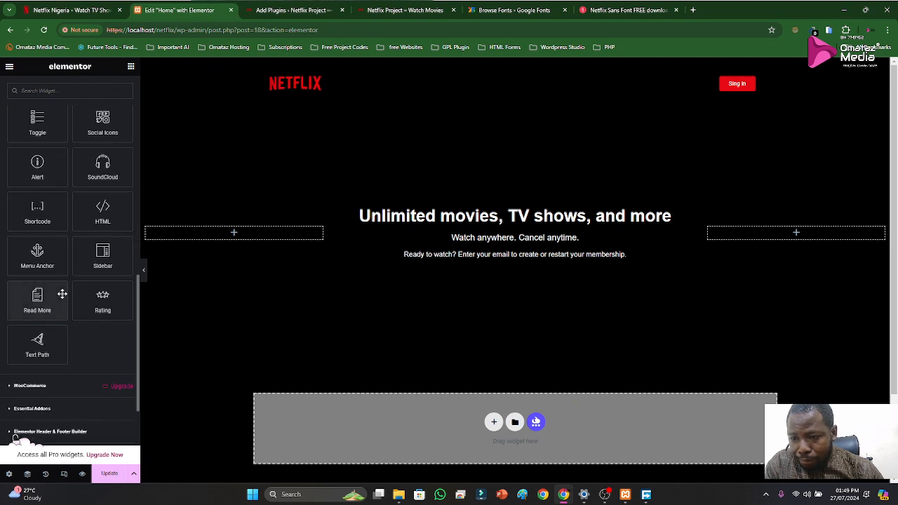
scroll(62, 294, "down", 2)
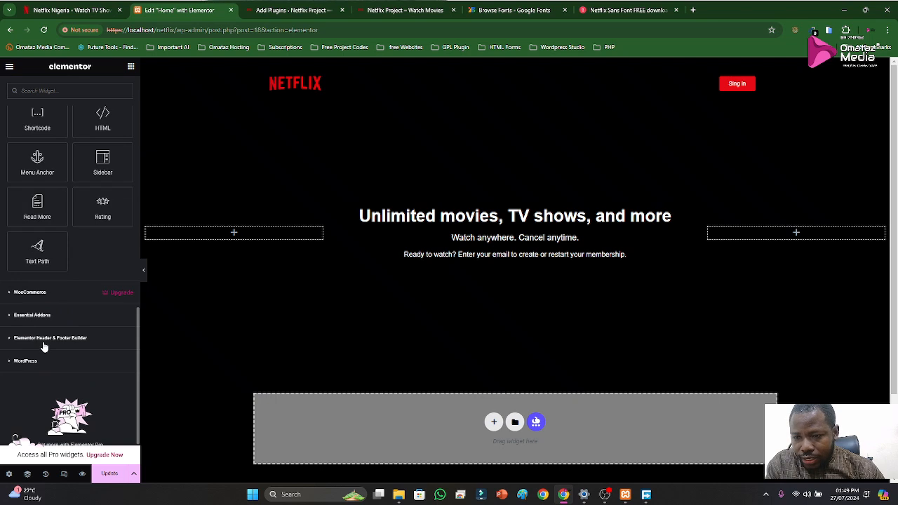
scroll(84, 269, "up", 3)
scroll(87, 280, "down", 3)
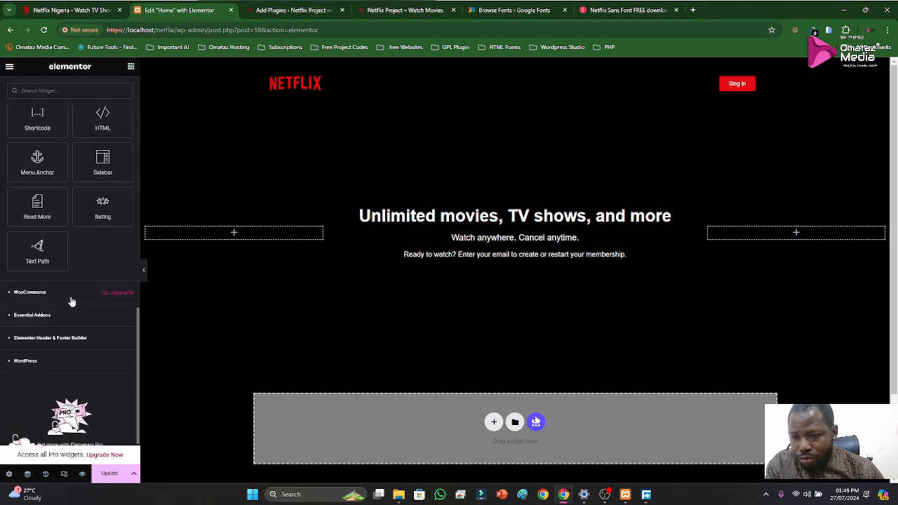
left_click(12, 294)
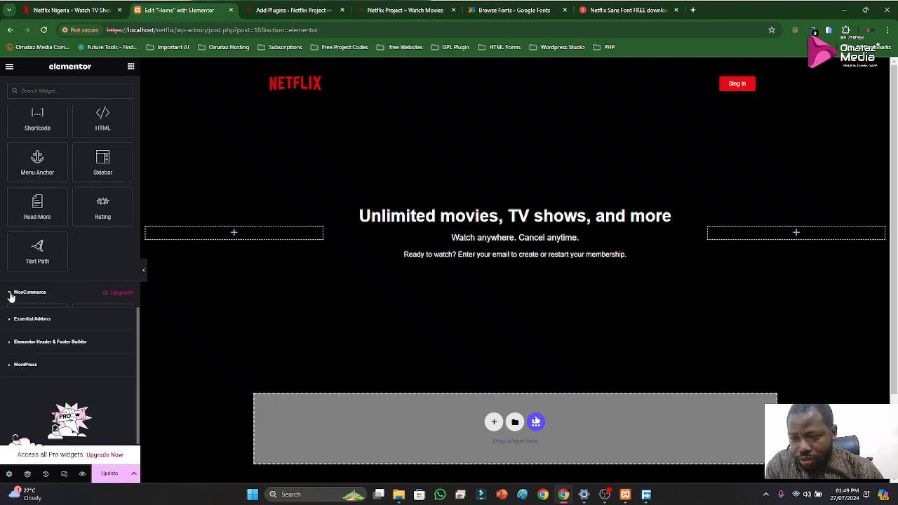
scroll(14, 298, "down", 3)
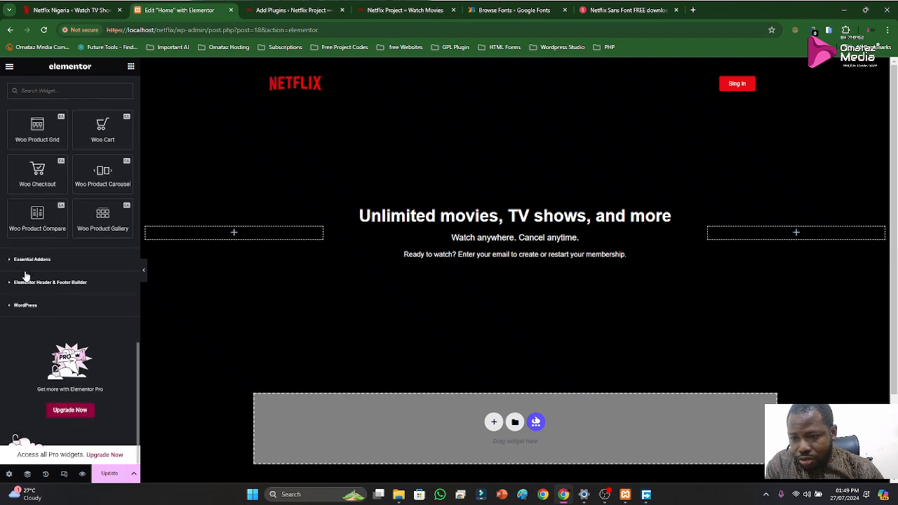
left_click(22, 286)
scroll(35, 302, "down", 3)
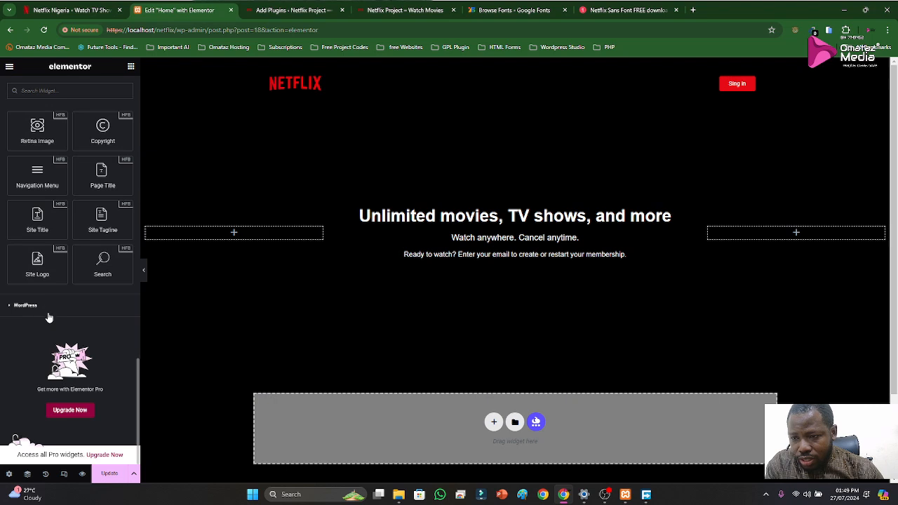
left_click(21, 309)
scroll(28, 308, "down", 4)
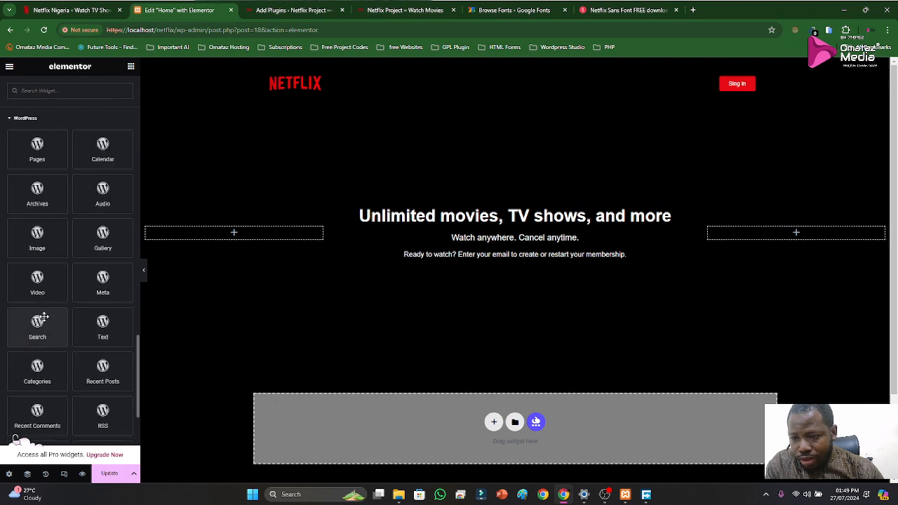
scroll(56, 330, "down", 1)
scroll(66, 321, "up", 10)
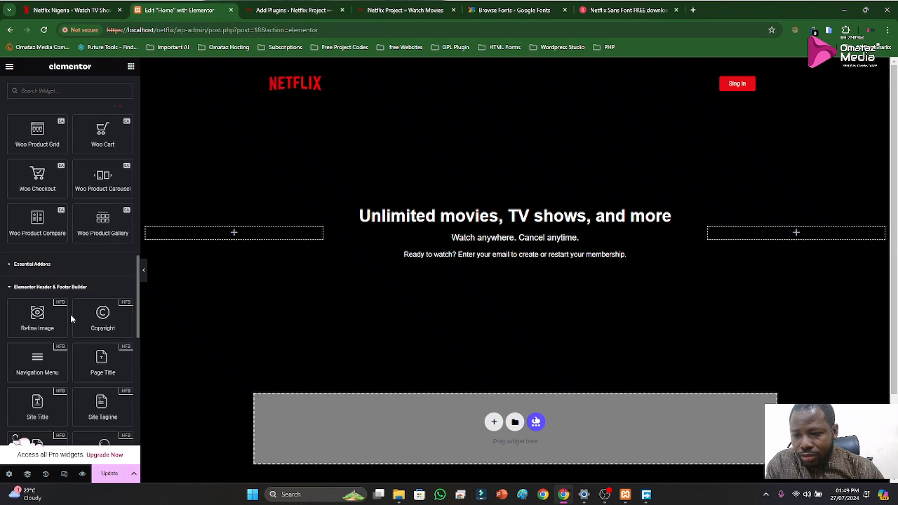
Switch to the WordPress plugins page, try to open the Elementor plugin's settings, and return to the installed plugins list
left_click(291, 9)
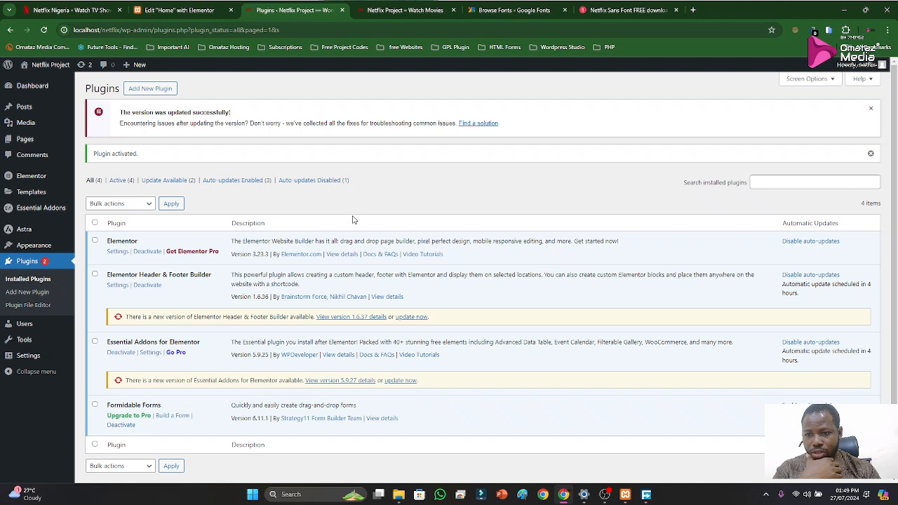
left_click(118, 253)
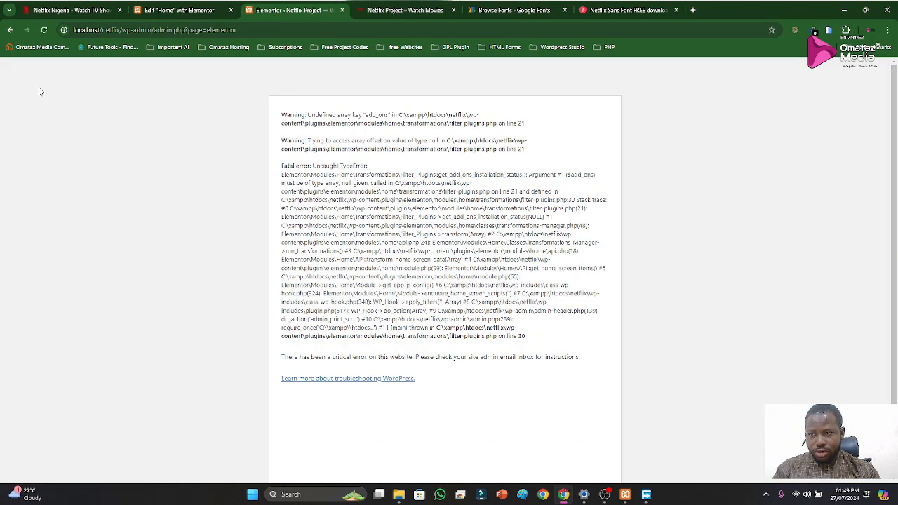
left_click(11, 30)
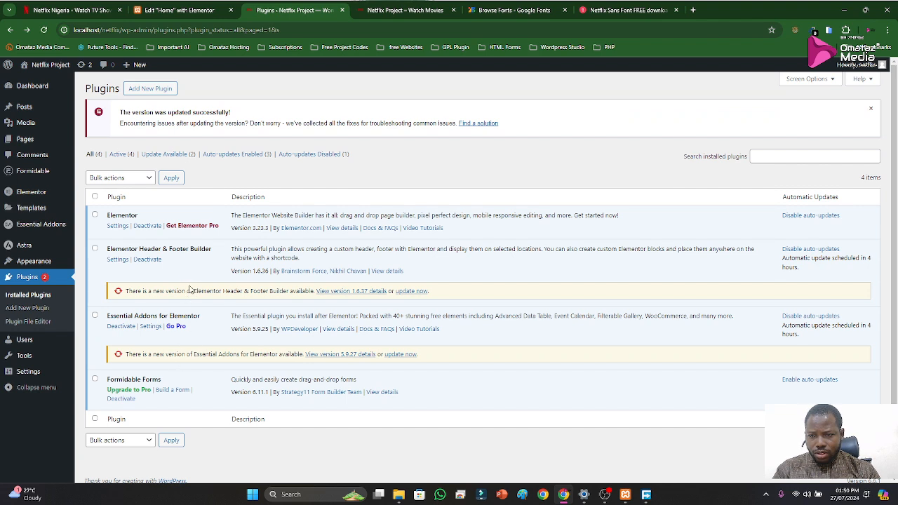
Start uploading a new plugin from a ZIP file and open the file chooser
left_click(150, 89)
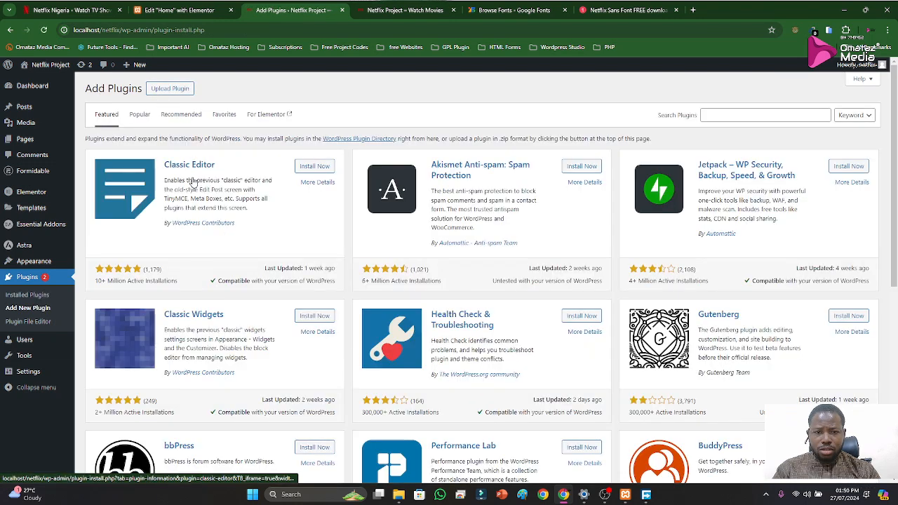
left_click(171, 90)
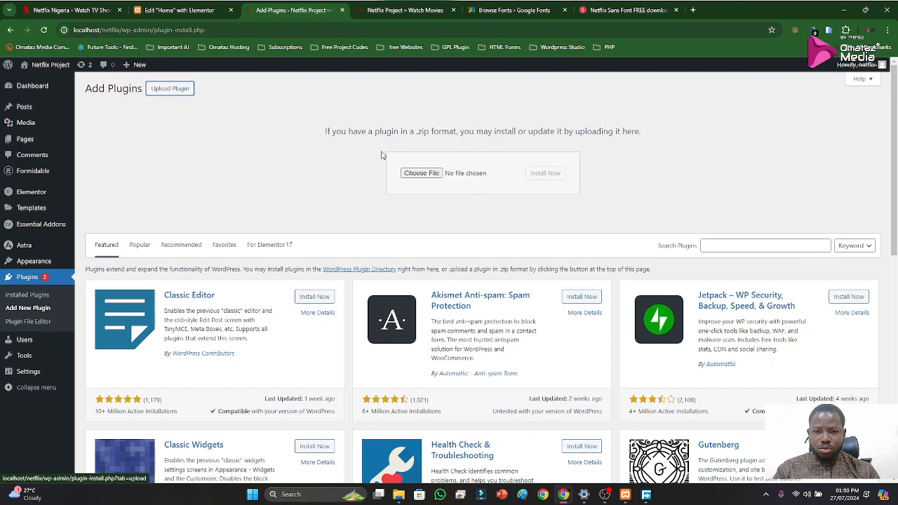
left_click(417, 173)
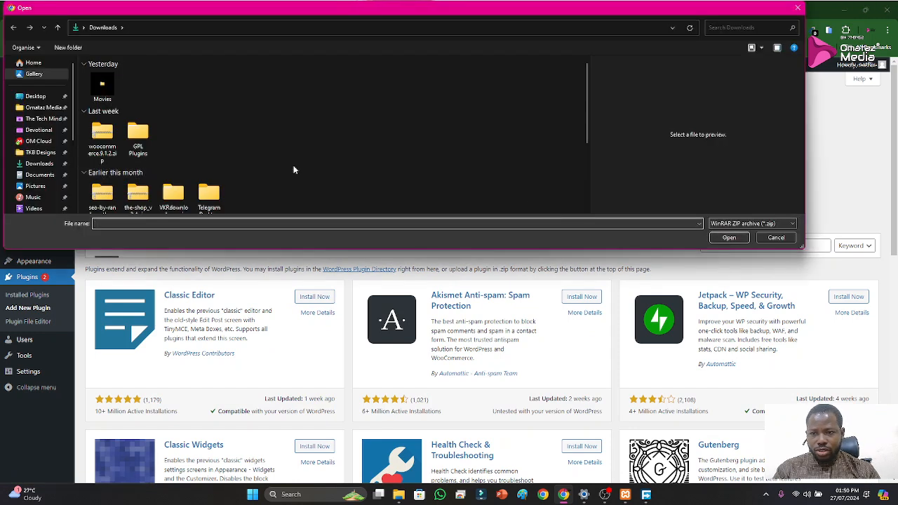
Look through the OM Cloud Websites folder and Downloads for a plugin ZIP and close the file chooser without selecting one
scroll(33, 160, "down", 2)
scroll(33, 160, "down", 2)
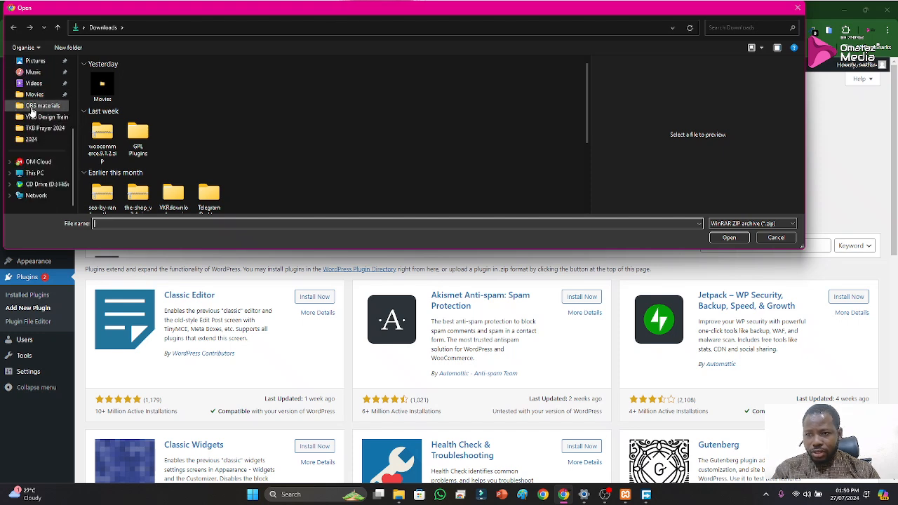
scroll(30, 133, "up", 4)
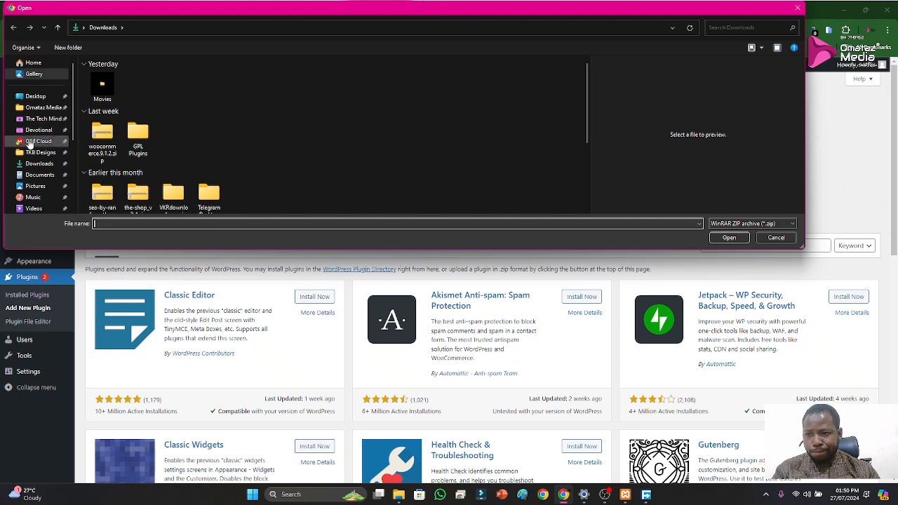
left_click(29, 144)
double_click(120, 184)
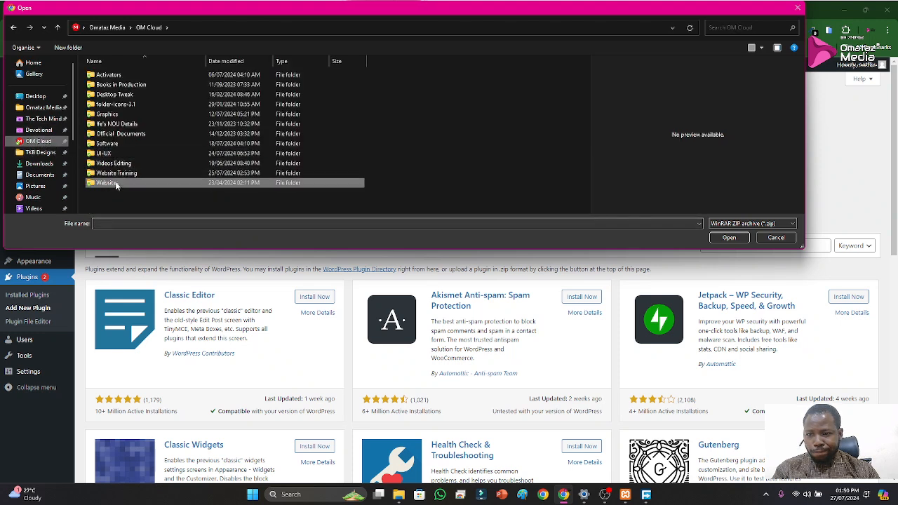
left_click(41, 166)
scroll(191, 166, "down", 3)
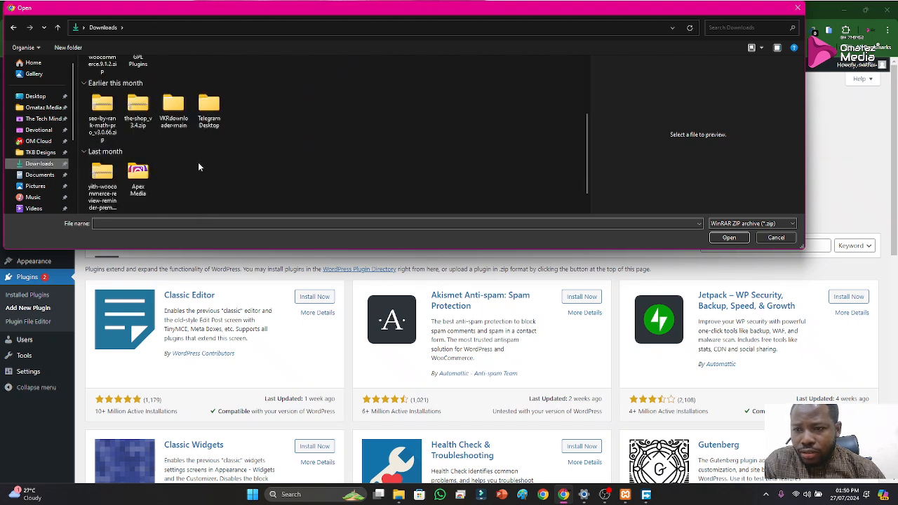
scroll(202, 133, "down", 1)
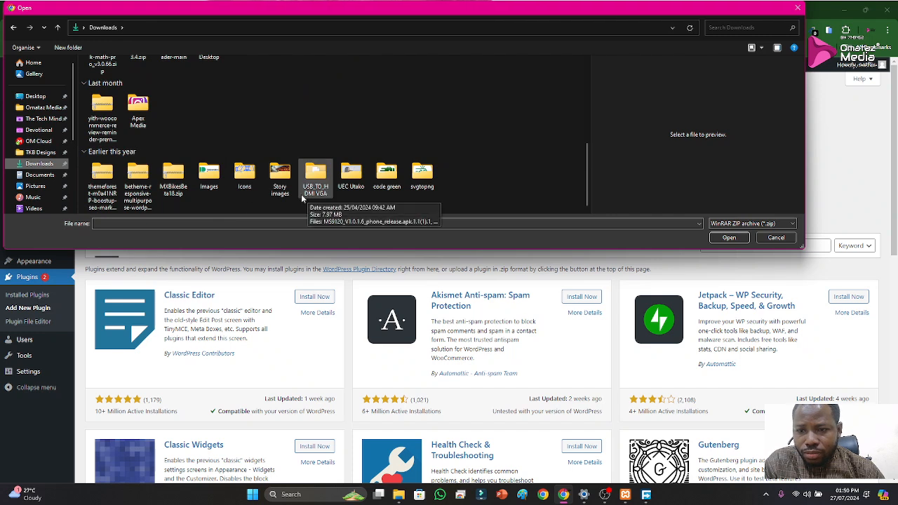
scroll(215, 178, "up", 3)
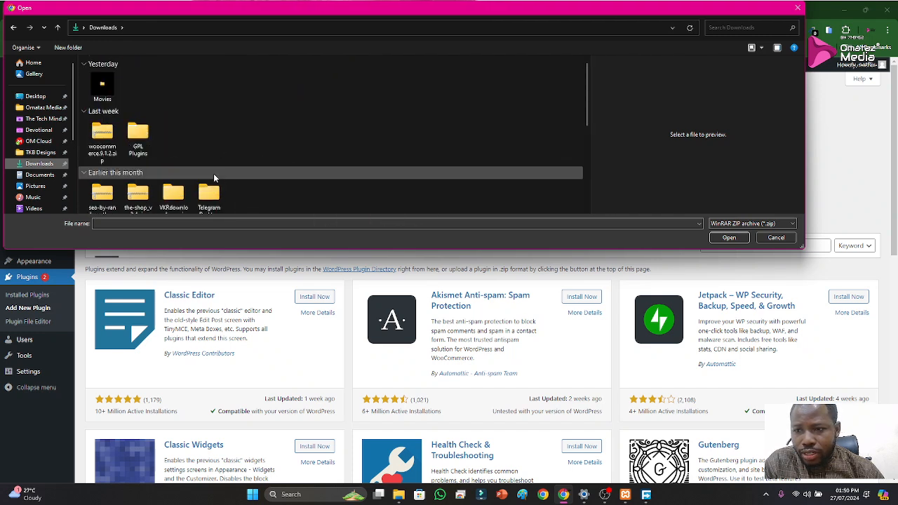
scroll(214, 175, "down", 1)
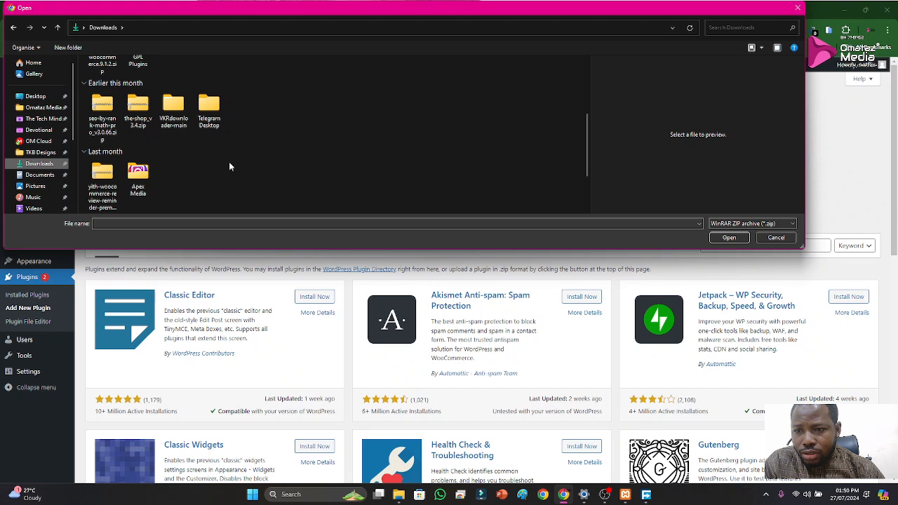
scroll(214, 155, "up", 2)
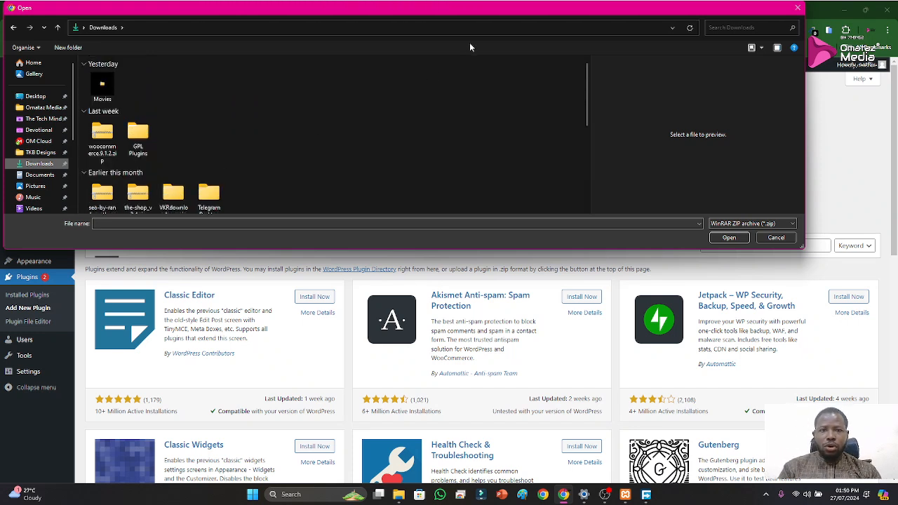
left_click(773, 237)
Load gplpluginthemes.com in the browser tab that holds the Netflix Sans font page
left_click(619, 10)
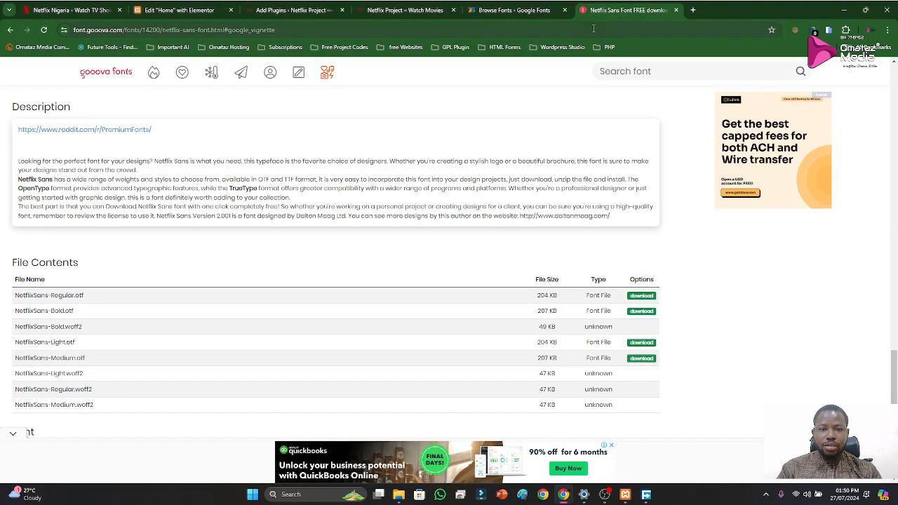
left_click(594, 29)
type("gplpluginthemes.com")
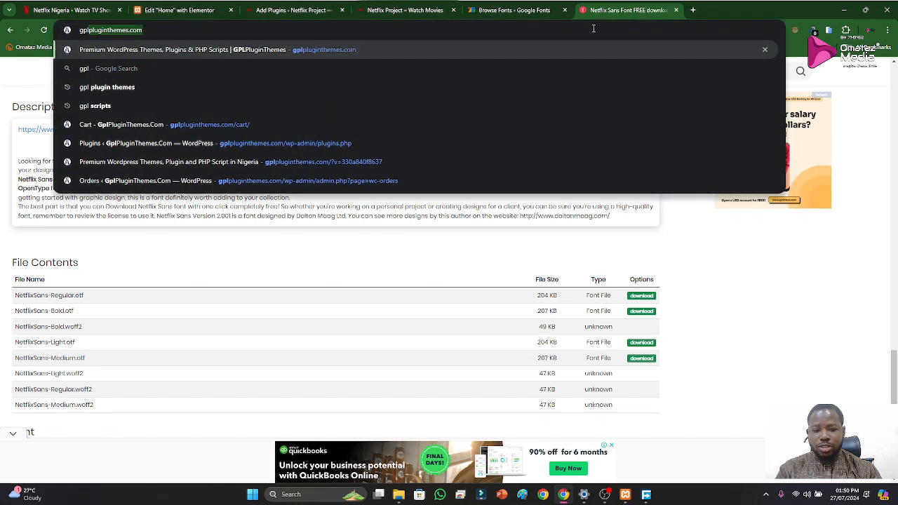
key("Return")
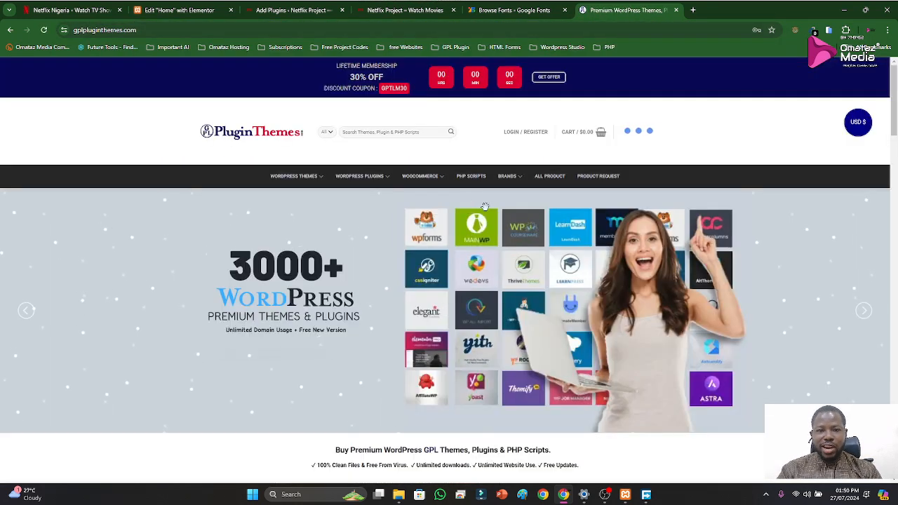
Log in to the site with the saved account credentials, entering the Windows PIN to autofill the password
left_click(533, 131)
left_click(337, 240)
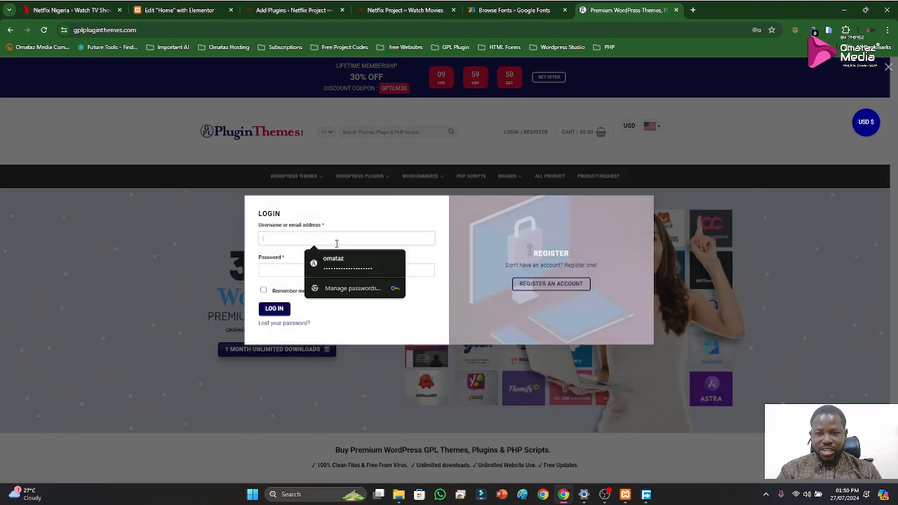
left_click(337, 262)
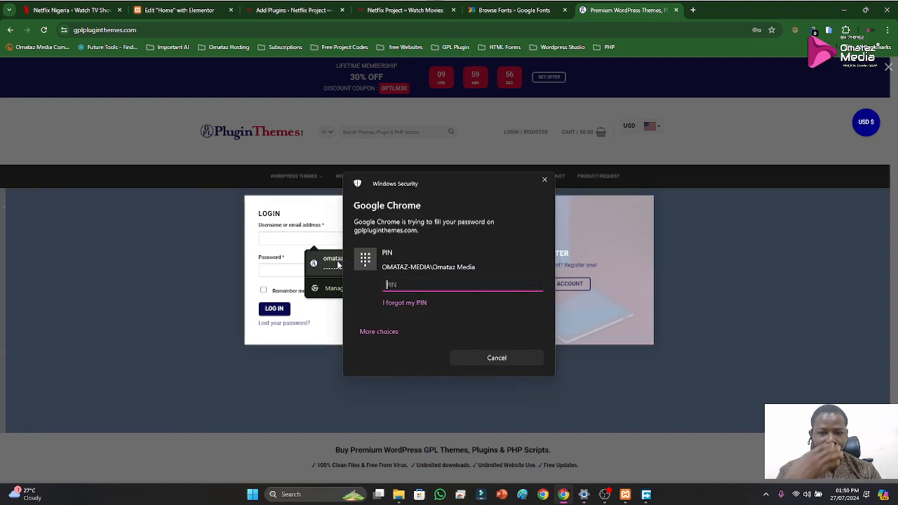
type("****")
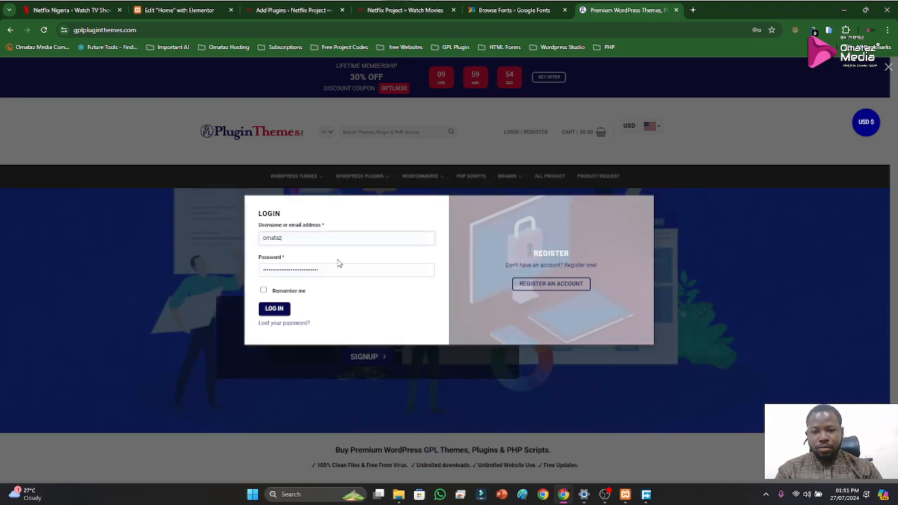
left_click(274, 313)
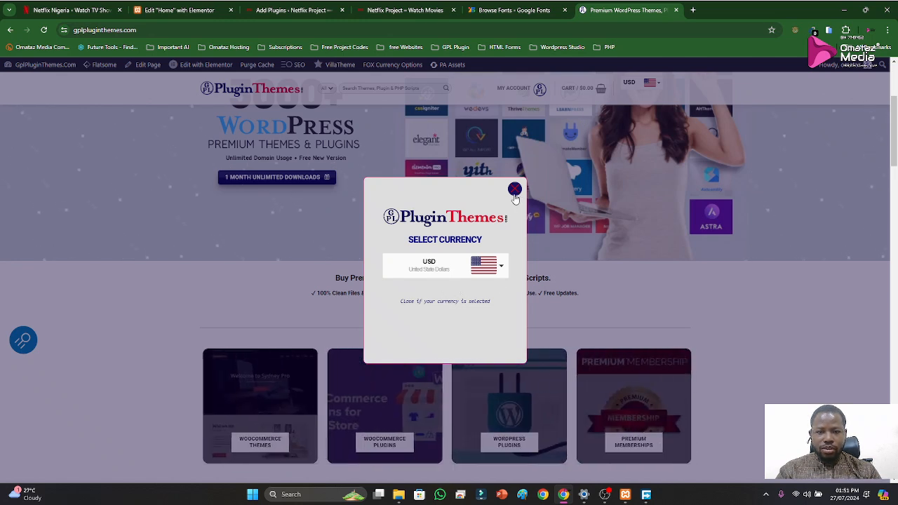
Open the My Account page and search the site's products for "elementor pro"
left_click(516, 103)
left_click(510, 90)
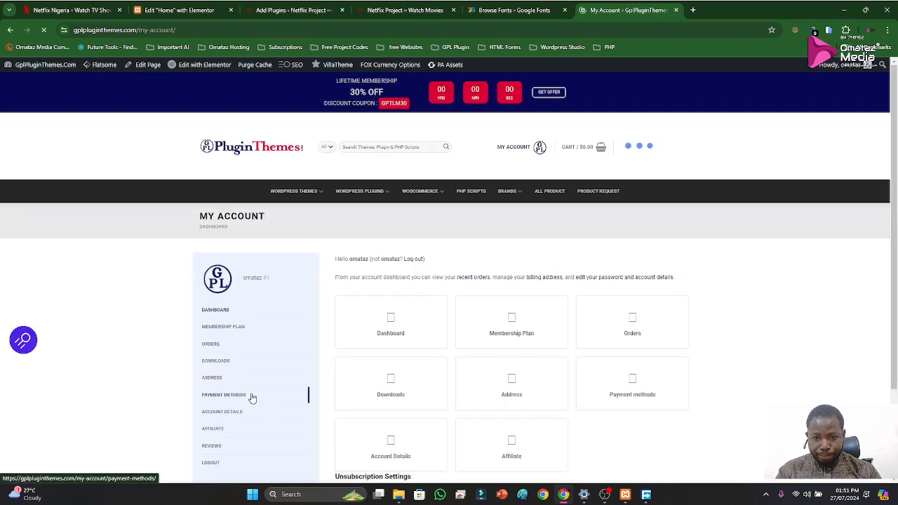
left_click(362, 150)
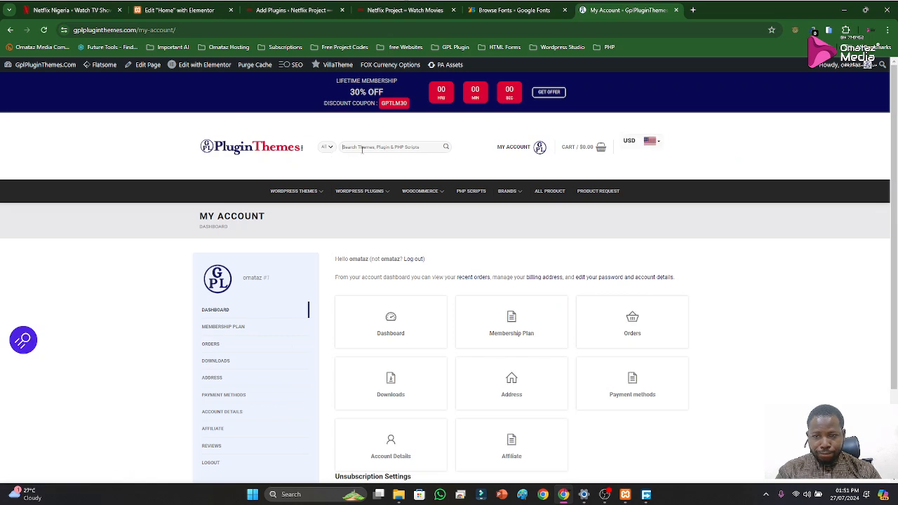
type("elementor")
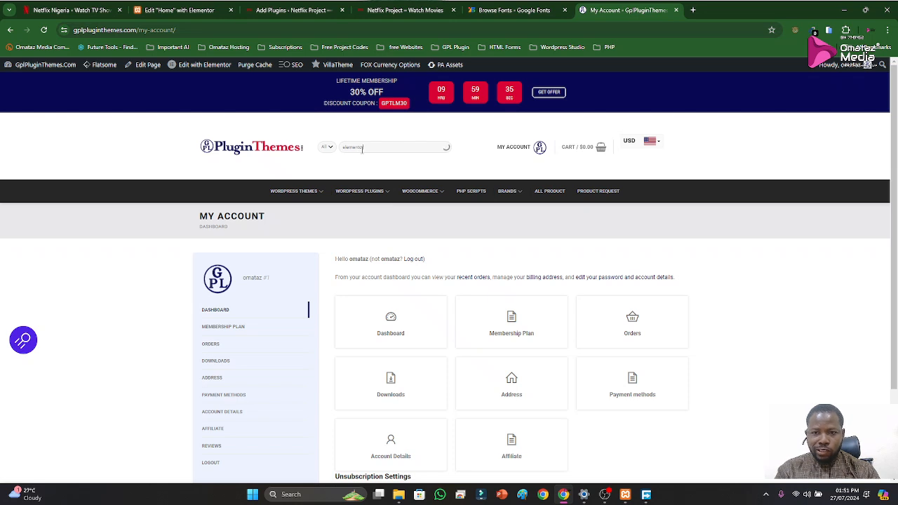
type(" pro")
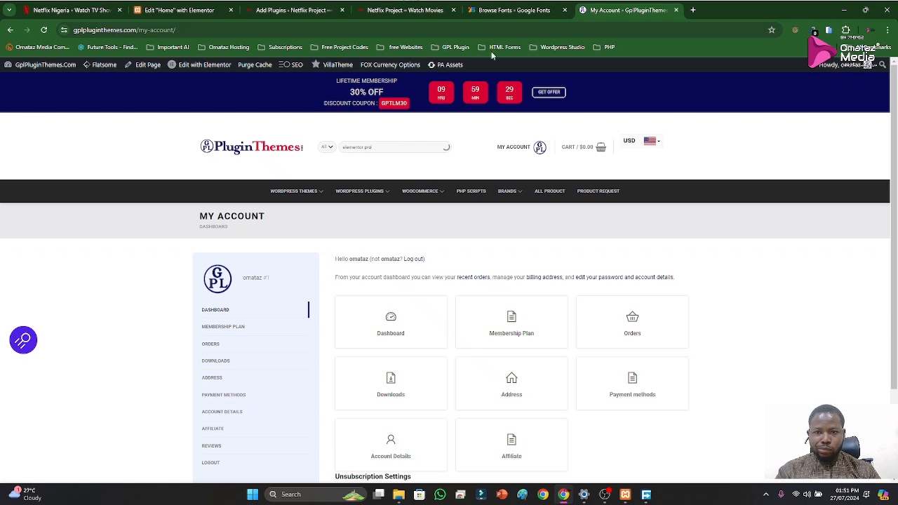
Close the My Account tab and reopen gplpluginthemes.com in a new browser tab, restarting the load once in another fresh tab
left_click(676, 10)
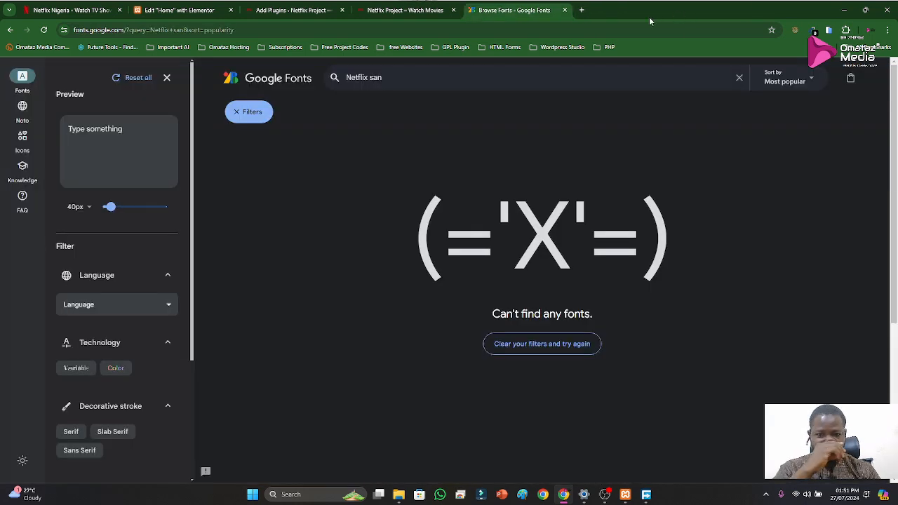
left_click(582, 9)
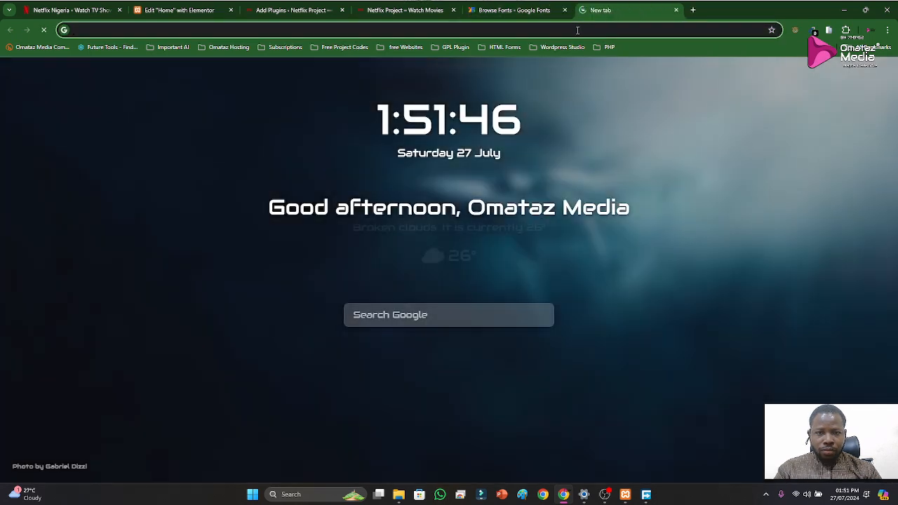
left_click(658, 29)
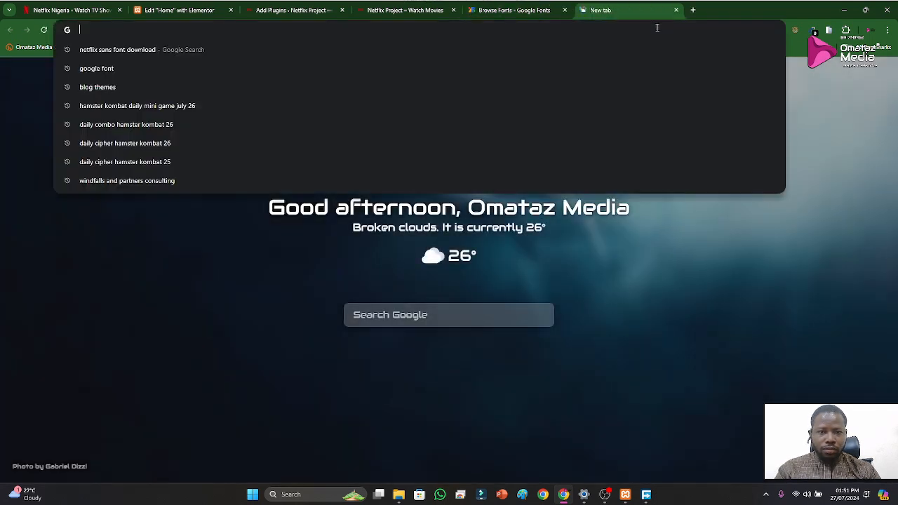
type("gplpluginthemes.com")
key("Return")
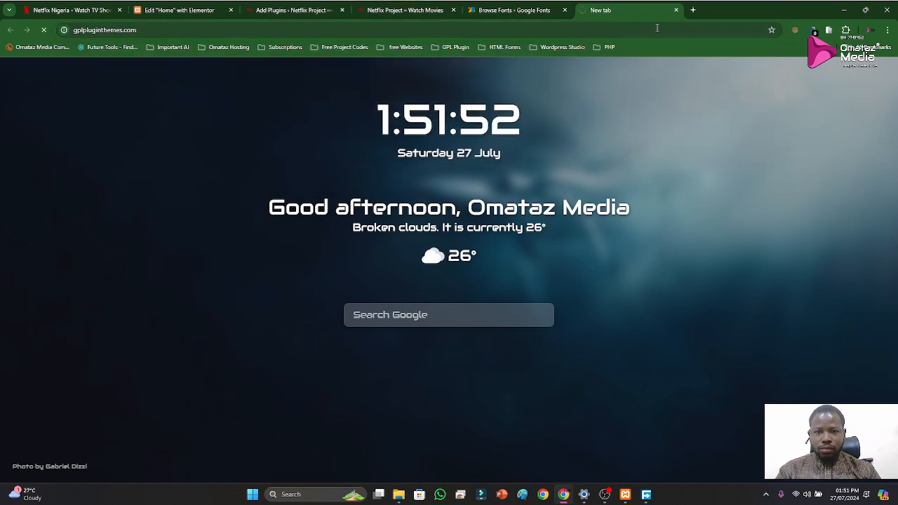
left_click(677, 10)
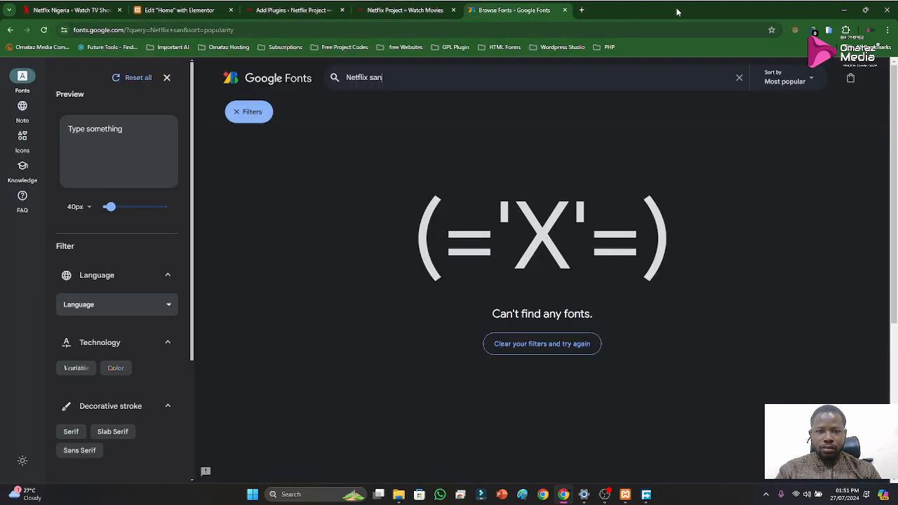
left_click(582, 10)
left_click(618, 29)
type("gpl")
key("Return")
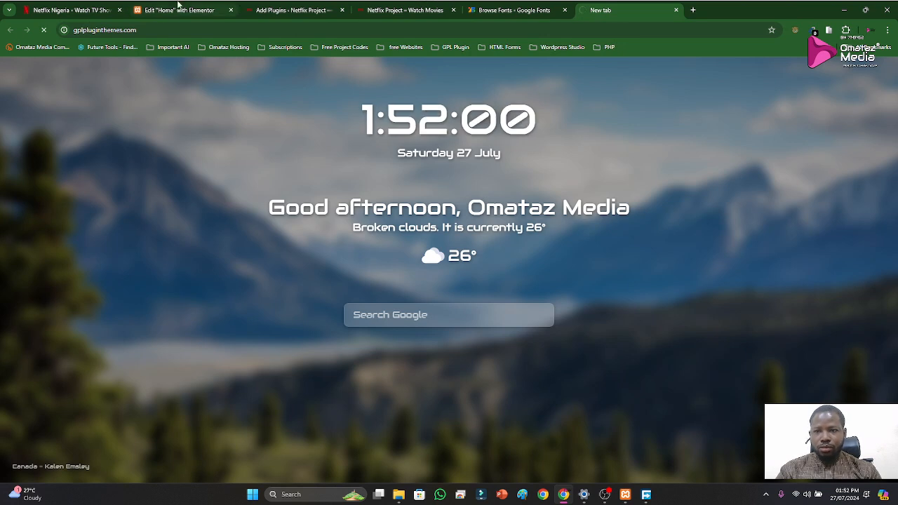
Check the official Netflix hero, and give the hero section in the Home page editor a Classic background with the Netflix-Hero.jpg media library image
left_click(178, 7)
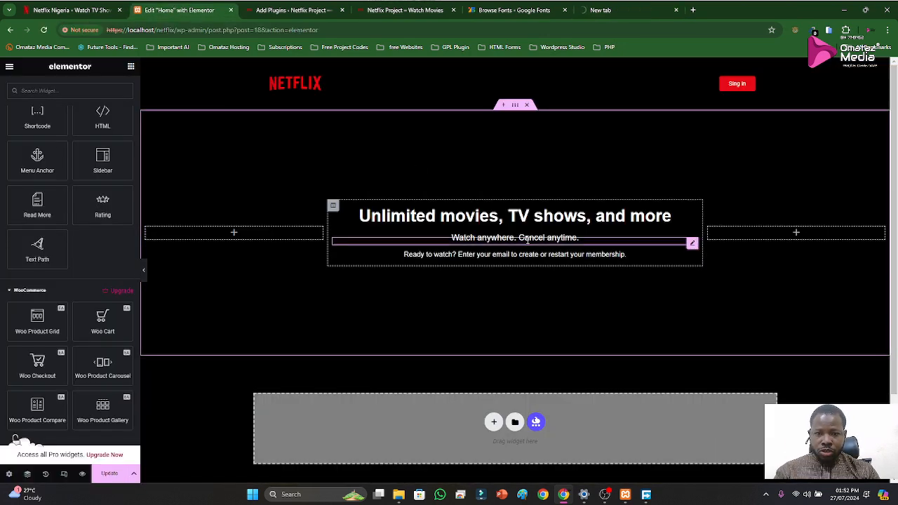
left_click(126, 10)
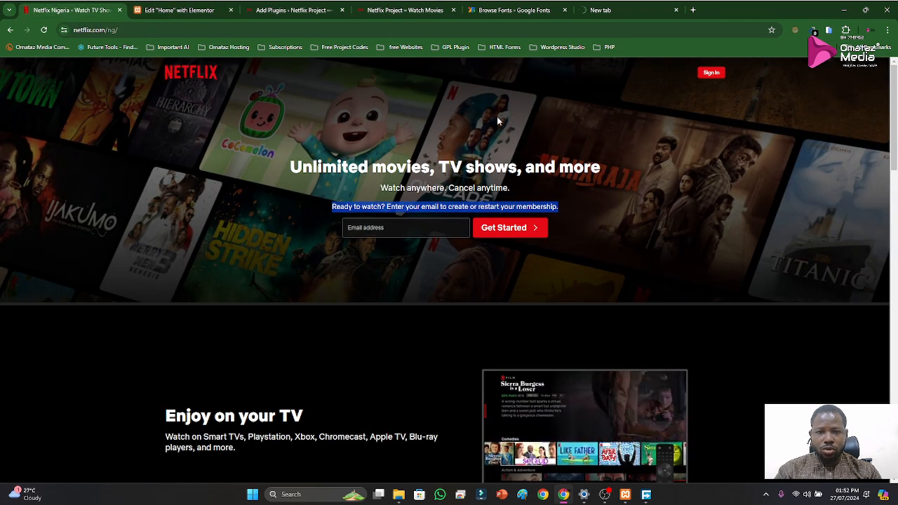
left_click(172, 7)
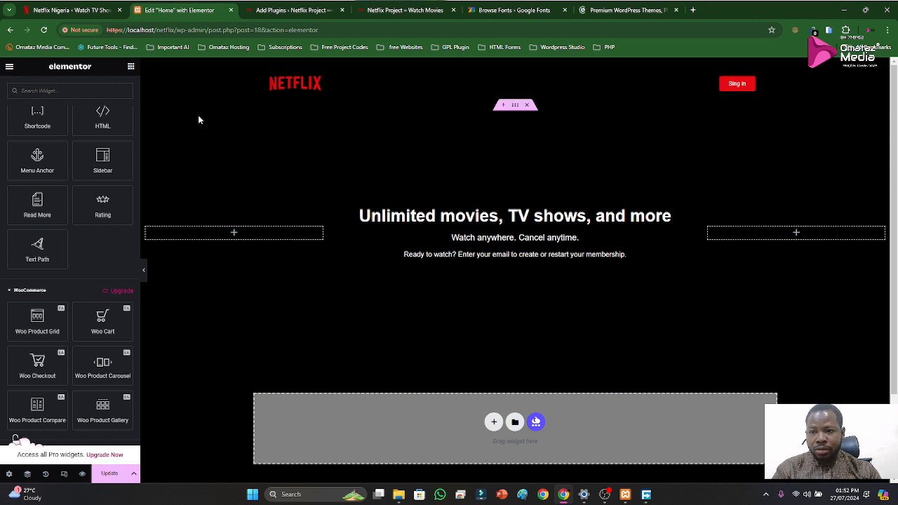
left_click(515, 106)
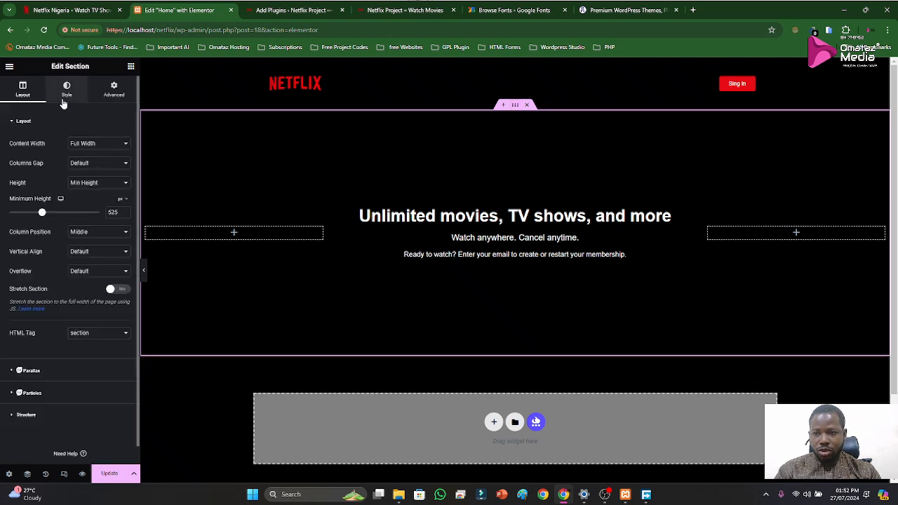
left_click(64, 101)
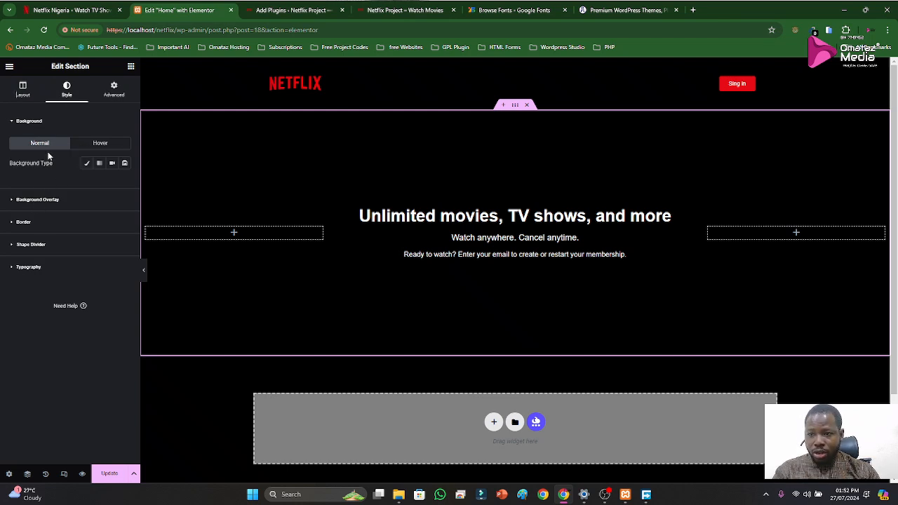
left_click(88, 164)
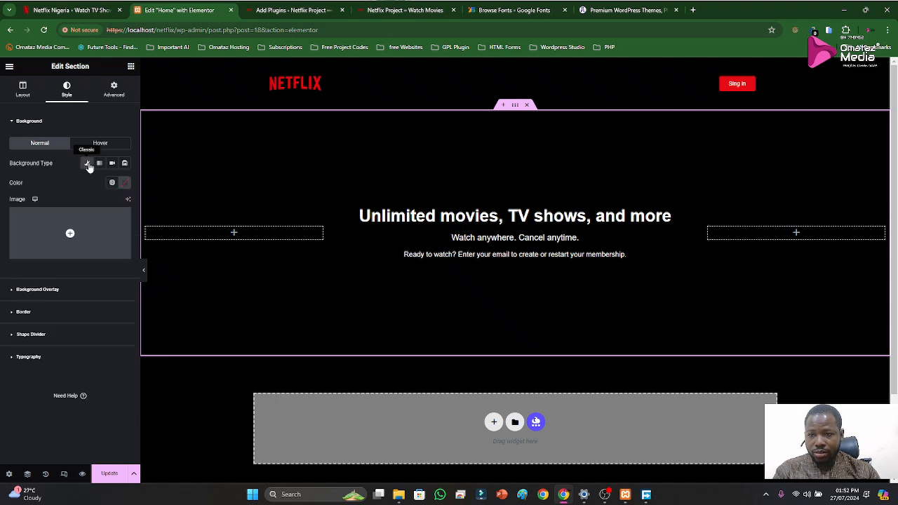
left_click(70, 223)
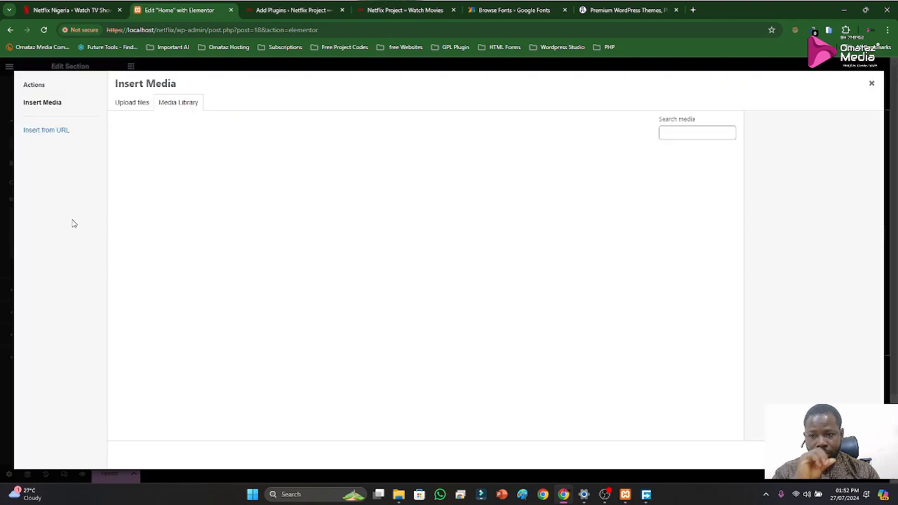
left_click(121, 188)
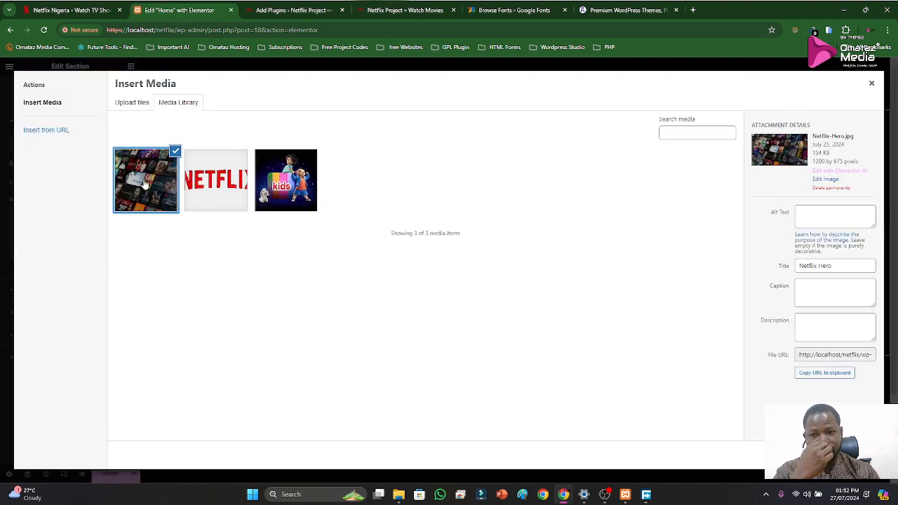
left_click(857, 455)
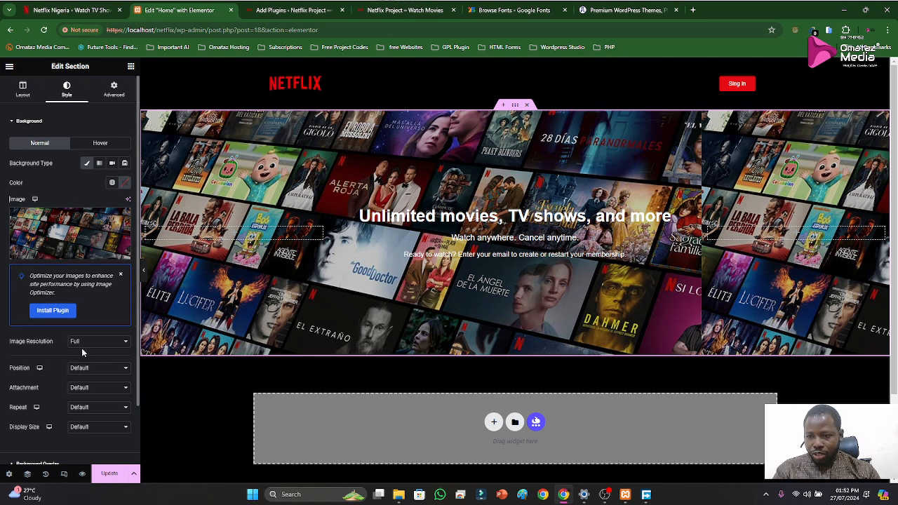
Set the hero background image's position to Center Center, repeat to No-repeat and display size to Cover
left_click(80, 370)
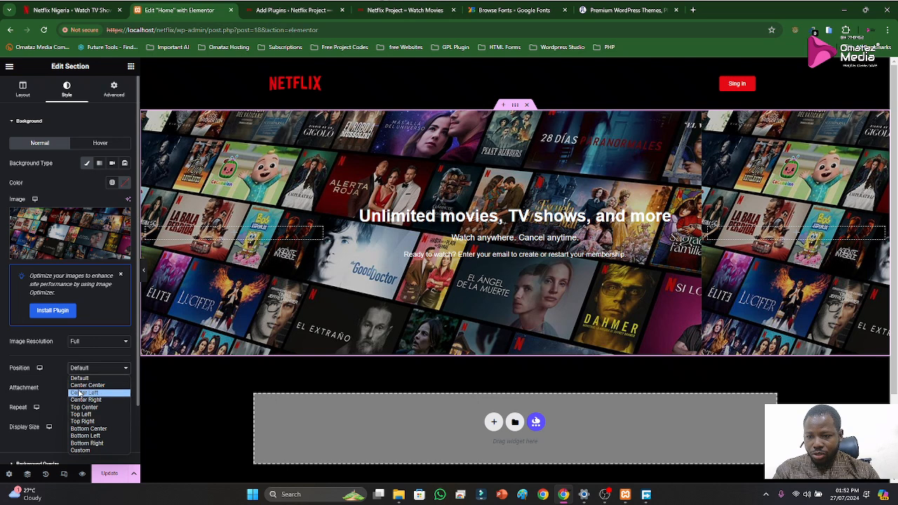
left_click(83, 386)
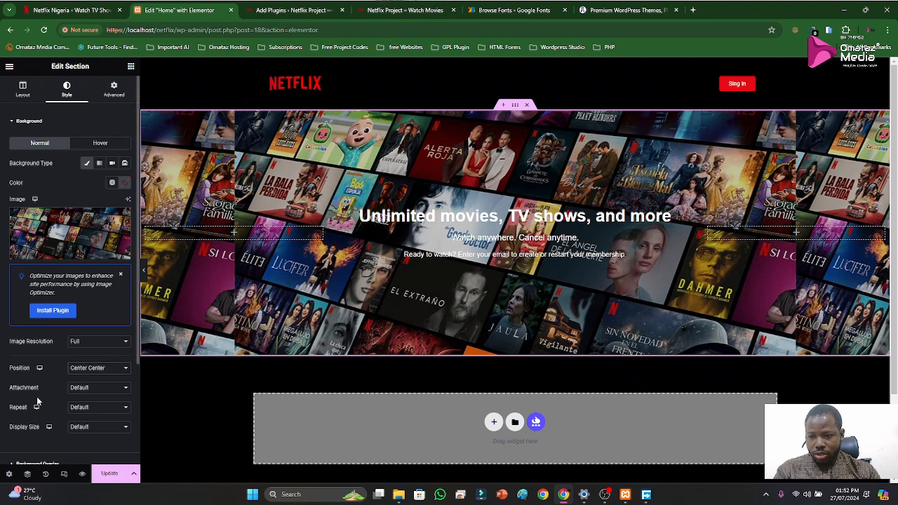
left_click(84, 408)
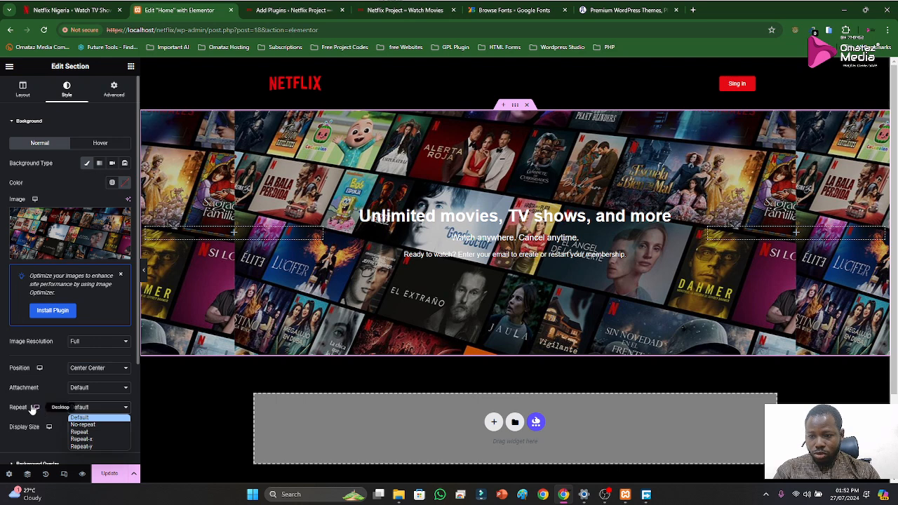
scroll(28, 404, "down", 1)
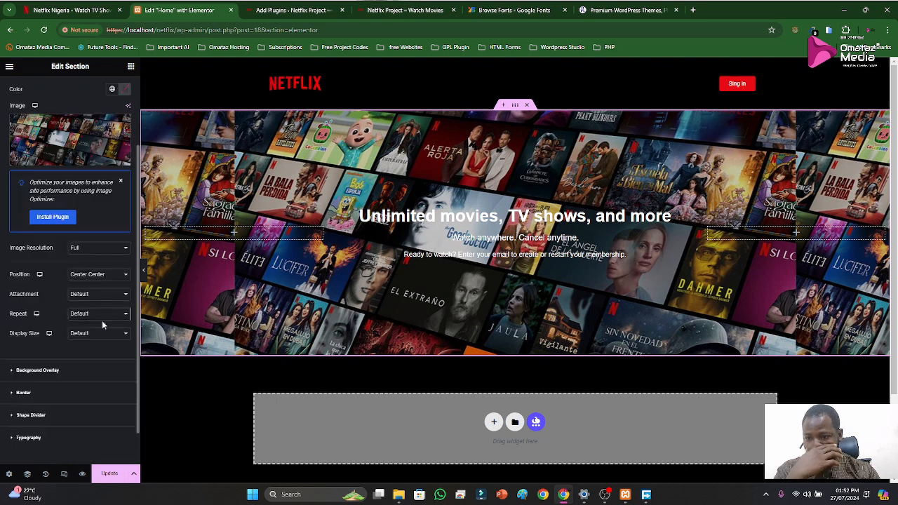
left_click(108, 313)
left_click(84, 331)
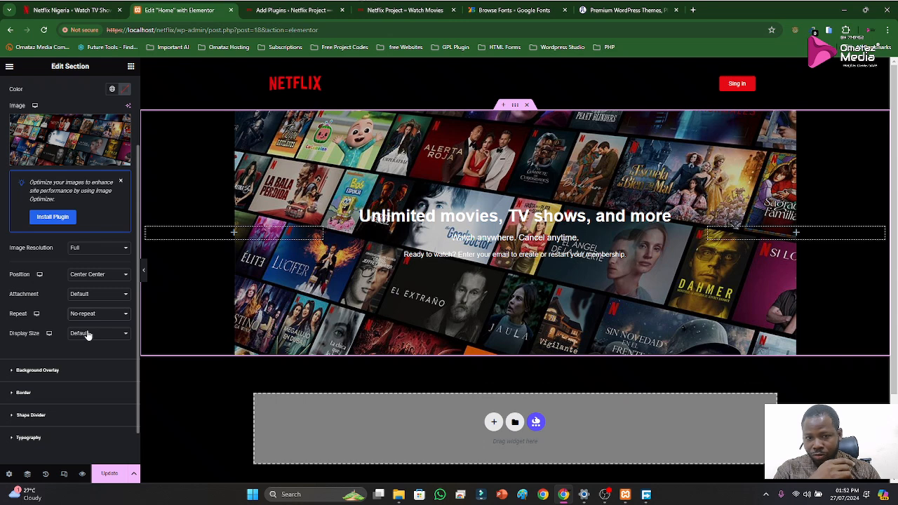
left_click(88, 336)
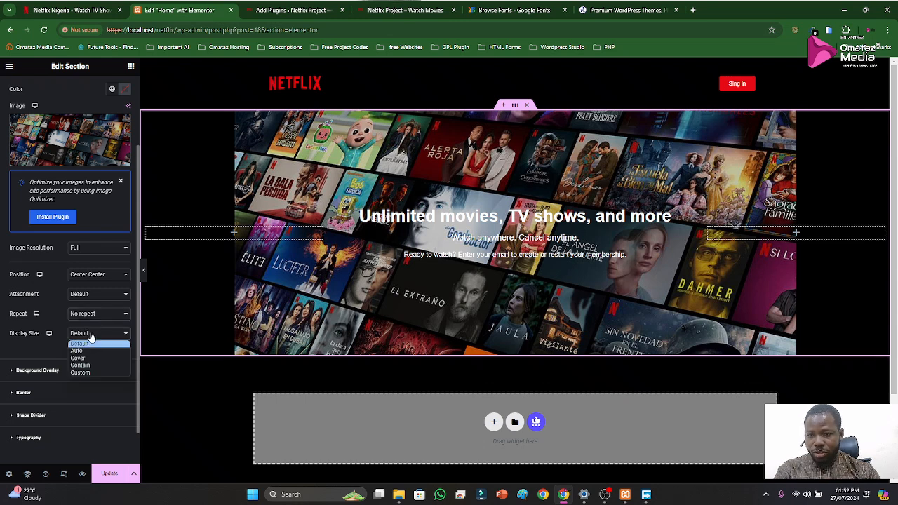
left_click(85, 359)
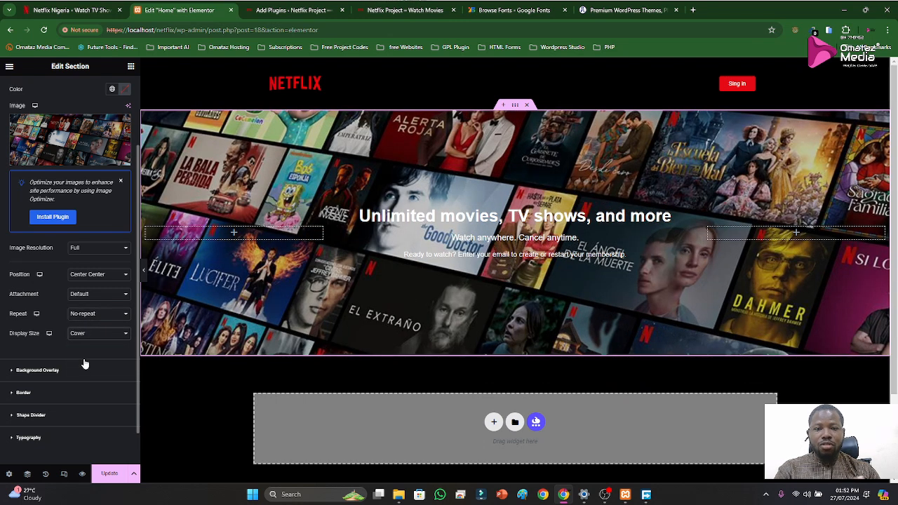
Try the Auto and Contain display sizes on the hero background image and return it to Cover
left_click(94, 338)
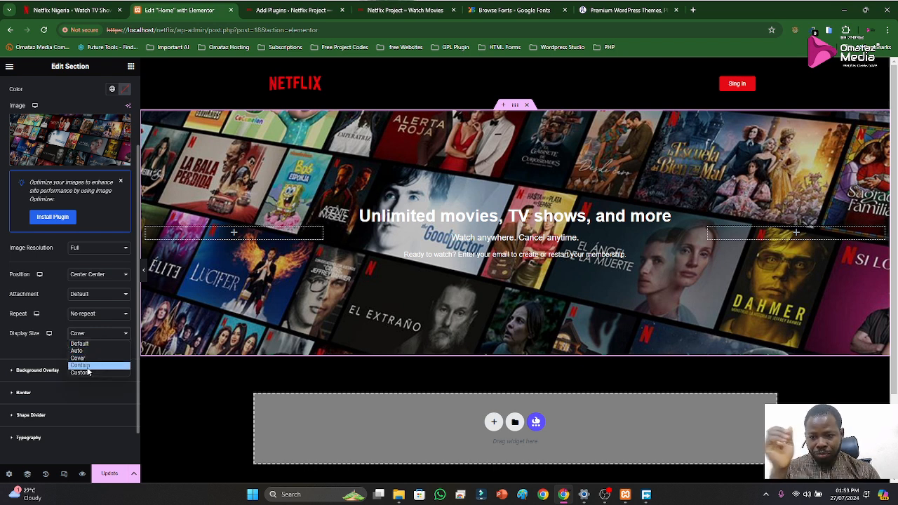
left_click(90, 350)
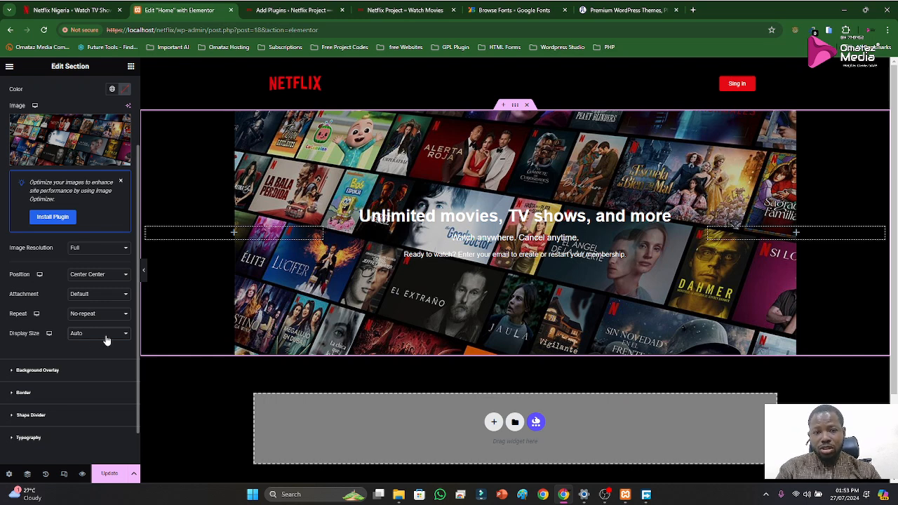
left_click(106, 341)
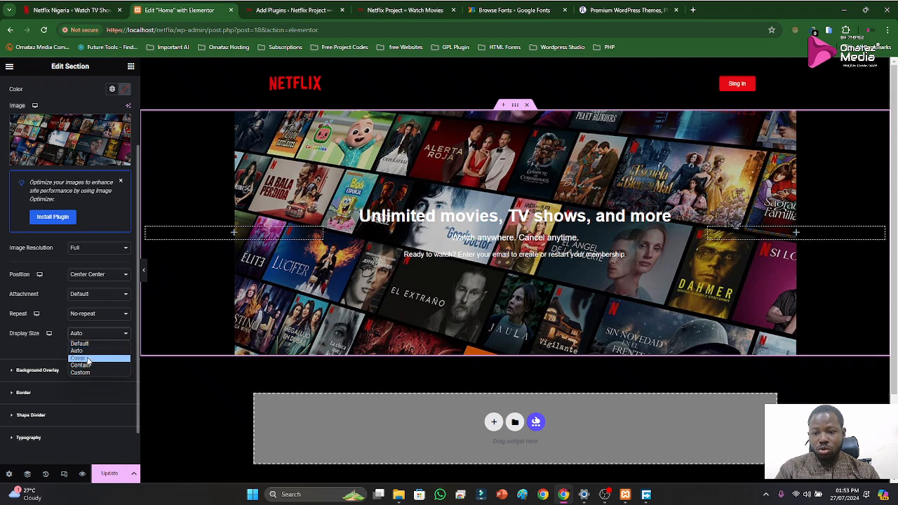
left_click(84, 366)
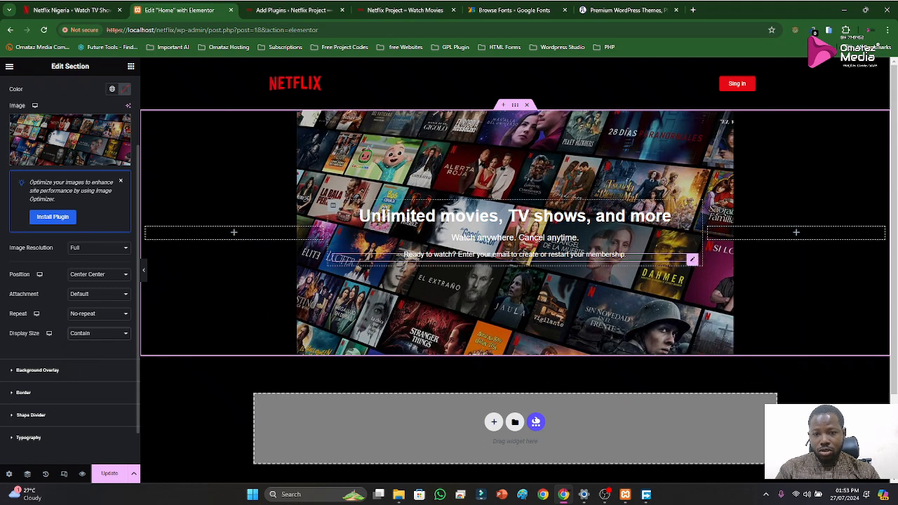
left_click(89, 332)
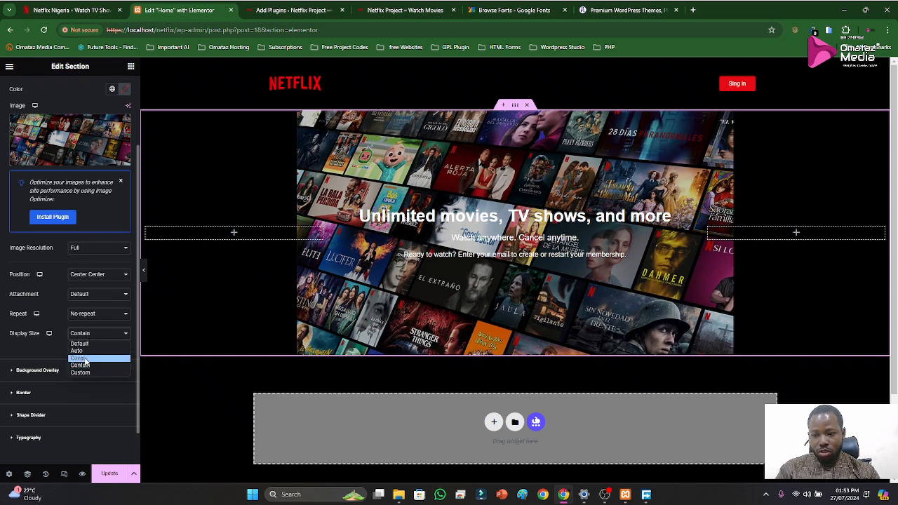
left_click(84, 358)
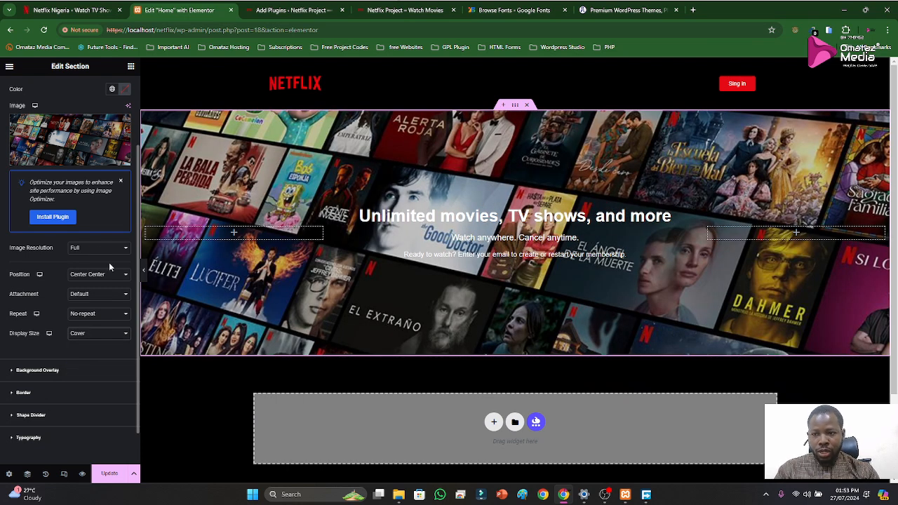
Add a Classic background overlay in black (#000000) with 0.64 opacity to the hero section and compare it with the official Netflix homepage
scroll(51, 177, "up", 2)
left_click(28, 125)
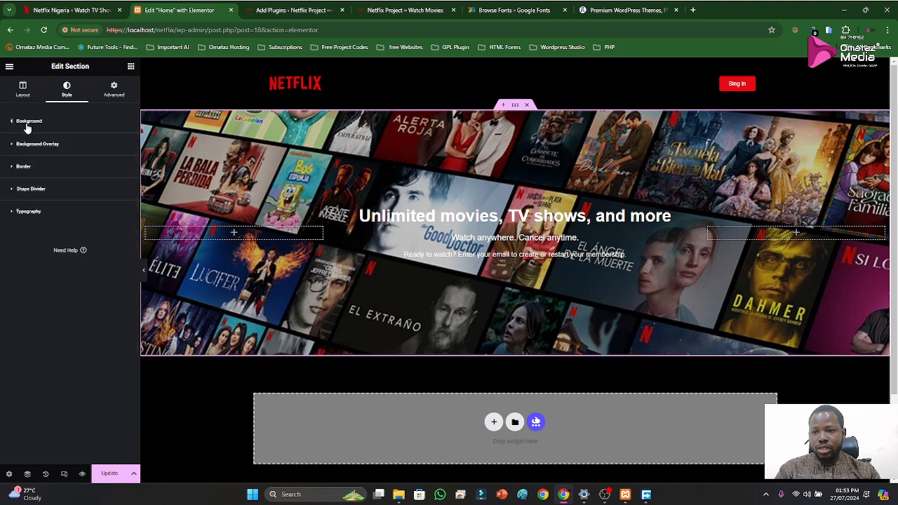
left_click(23, 146)
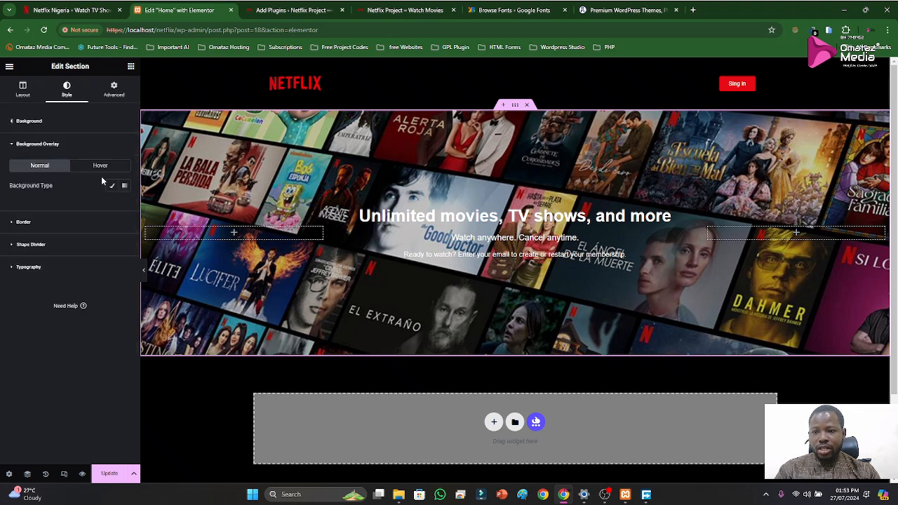
left_click(113, 186)
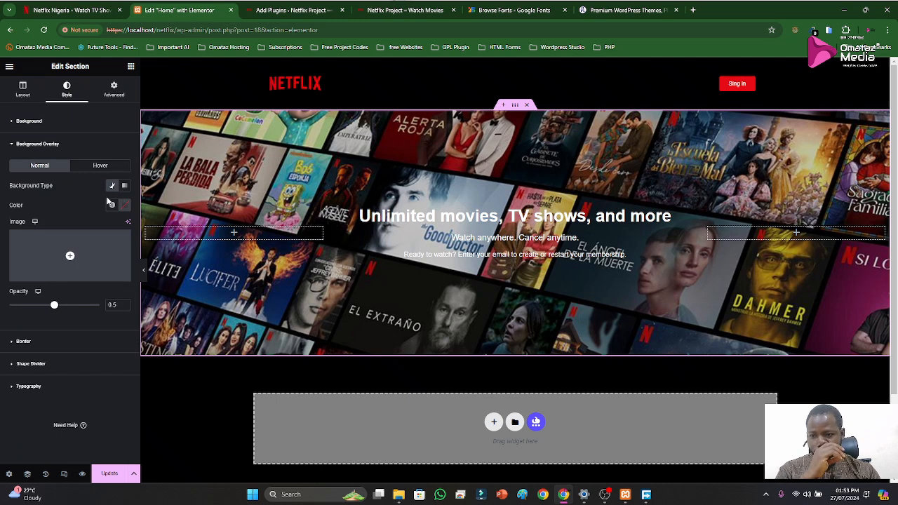
left_click(124, 209)
left_click_drag(172, 306, 186, 316)
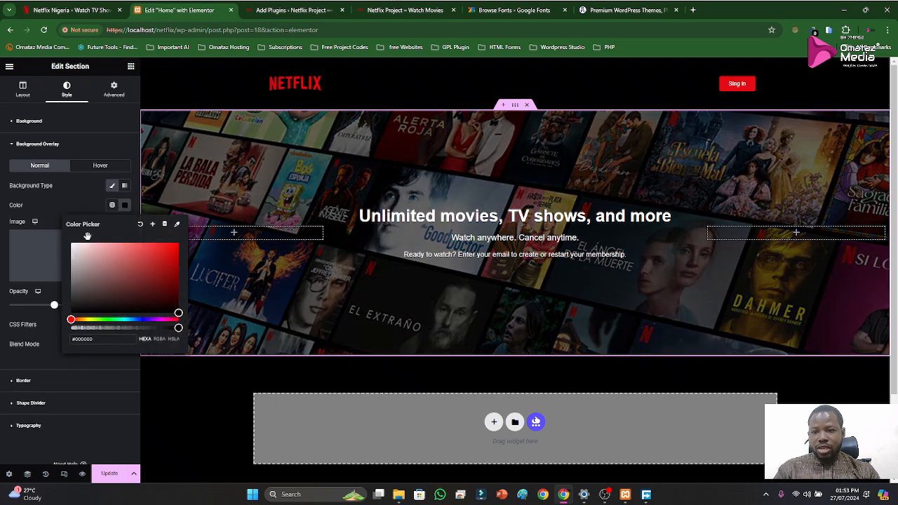
left_click(66, 197)
left_click_drag(54, 306, 66, 306)
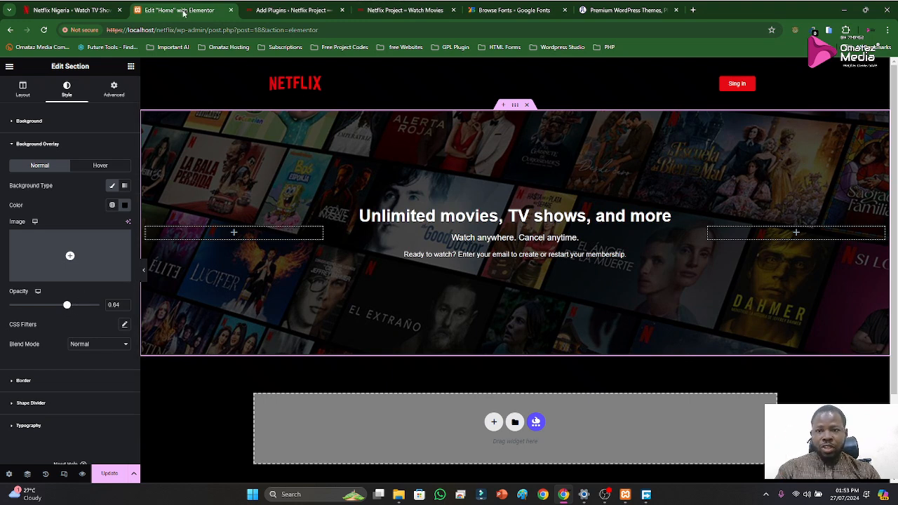
left_click(74, 10)
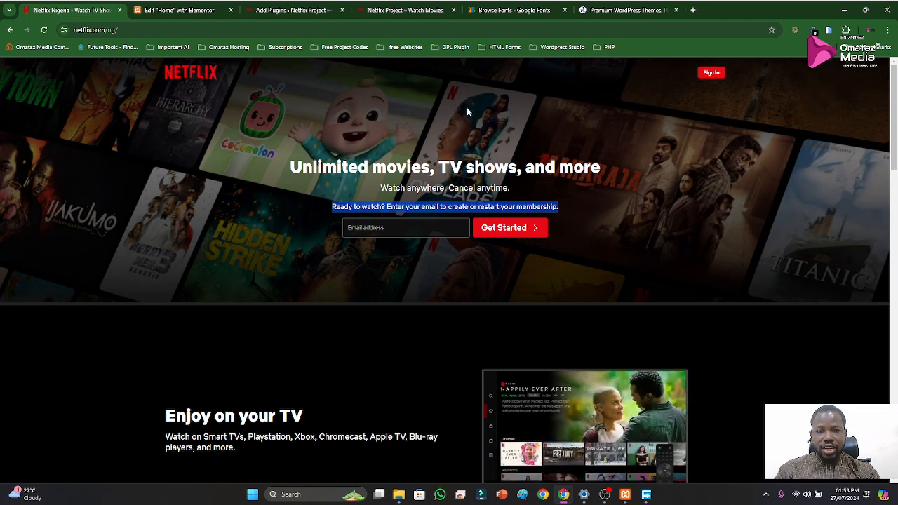
left_click(179, 10)
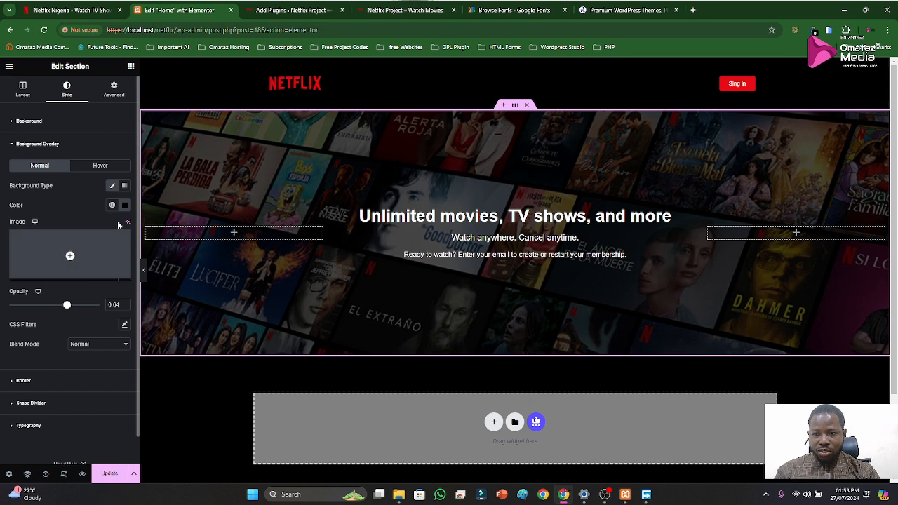
Change the hero section's background overlay from Classic to Gradient and set its second color to black (#000000)
left_click(127, 208)
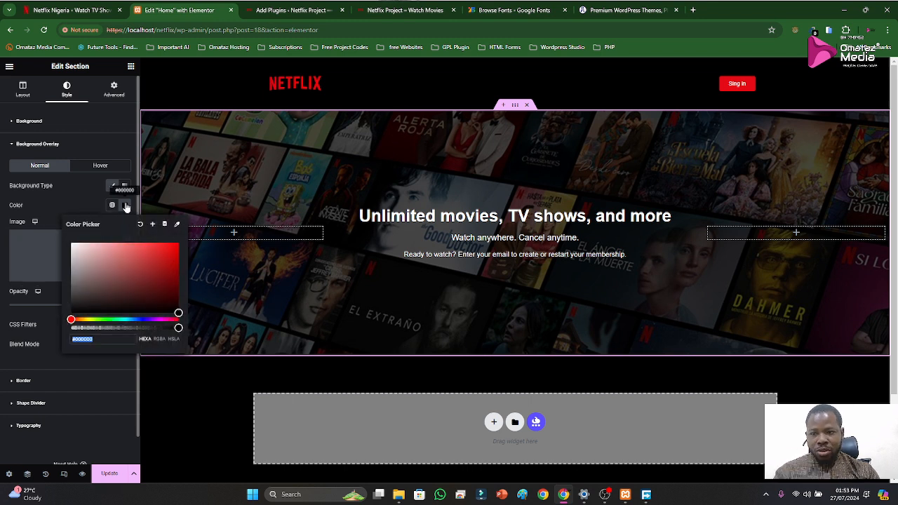
left_click(126, 205)
left_click(111, 185)
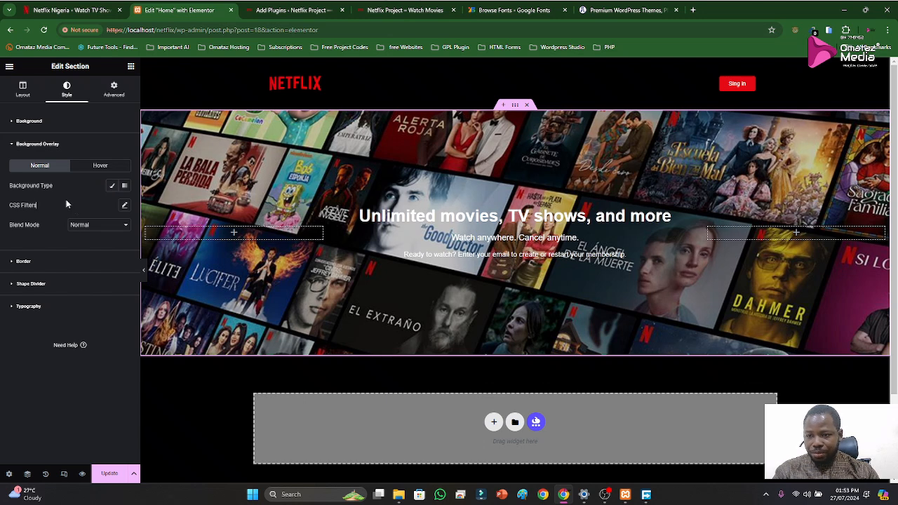
left_click(112, 185)
left_click(125, 186)
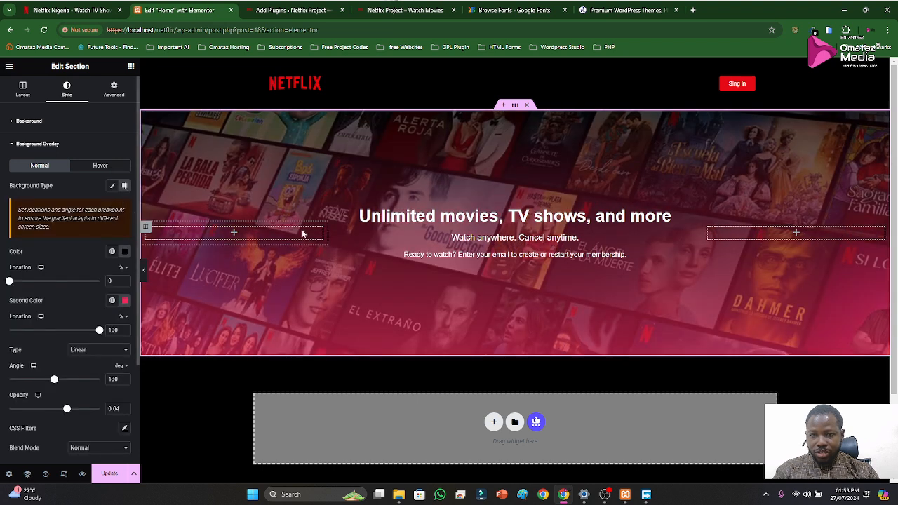
left_click(124, 253)
left_click(124, 254)
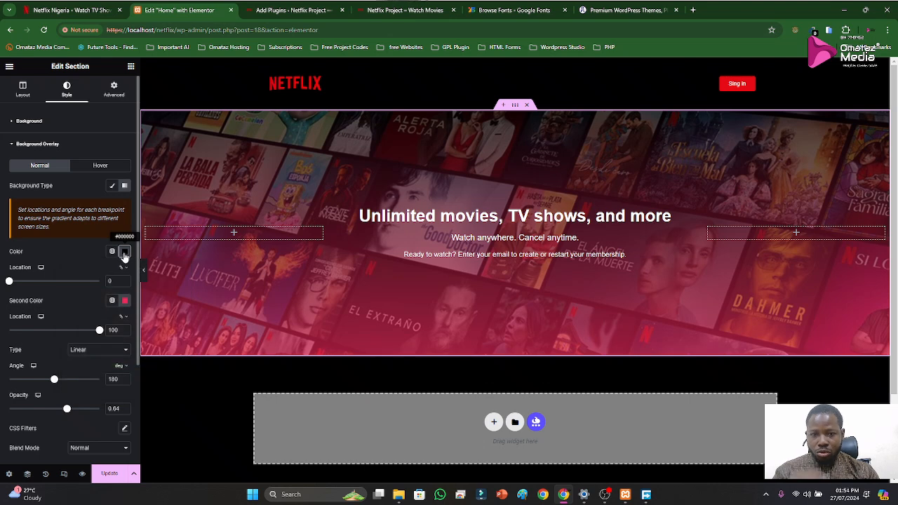
left_click(127, 302)
mouse_move(172, 396)
left_mouse_down()
mouse_move(191, 418)
mouse_move(158, 391)
mouse_move(176, 409)
left_mouse_up()
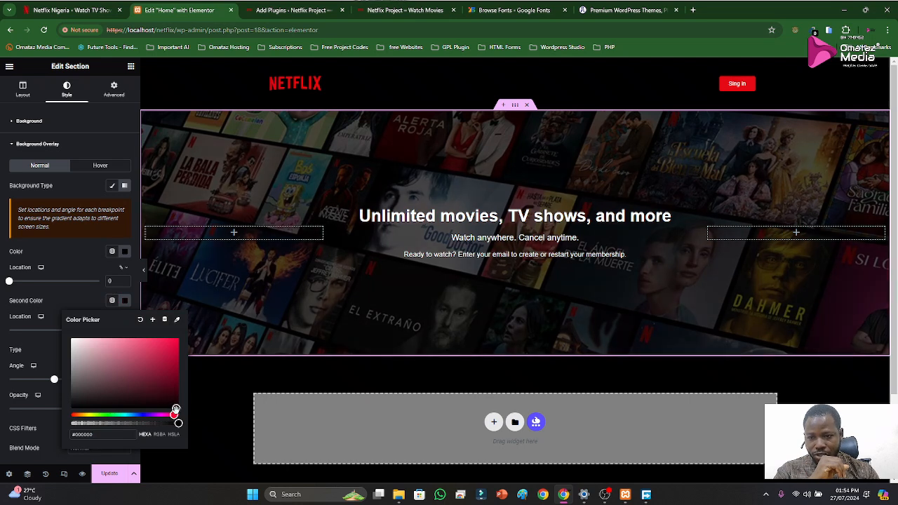
Set the first color of the hero's gradient overlay to dark gray (#202020)
left_click(125, 251)
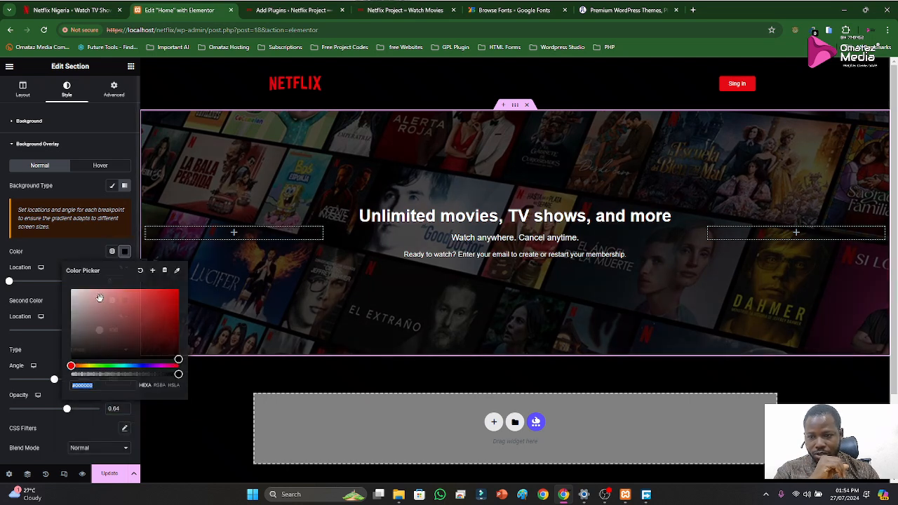
left_click_drag(87, 337, 71, 350)
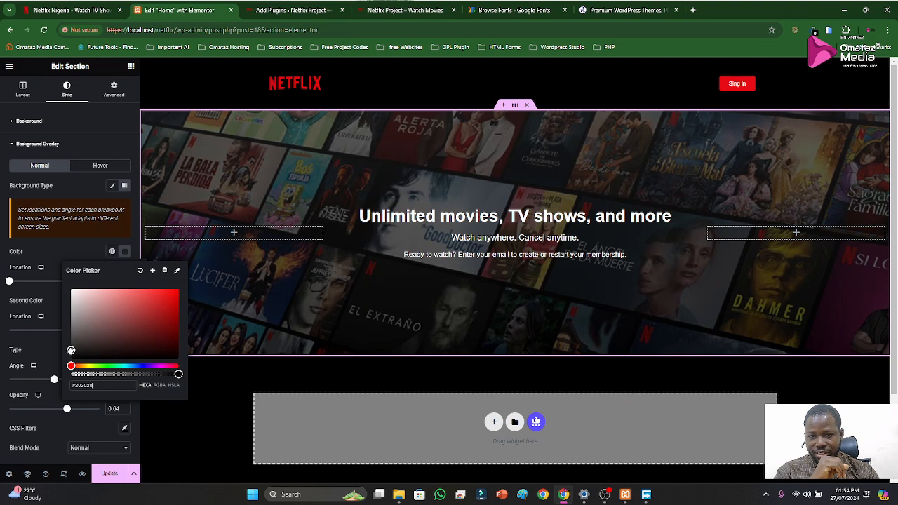
left_click(48, 244)
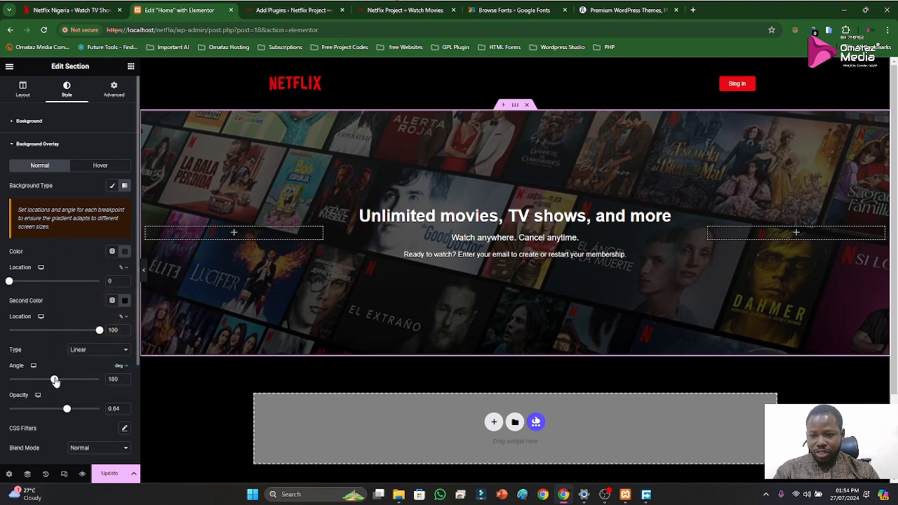
Set the gradient overlay's opacity to 0.72, its angle to 176 deg and the first color's location to 33%
left_click_drag(67, 410, 73, 412)
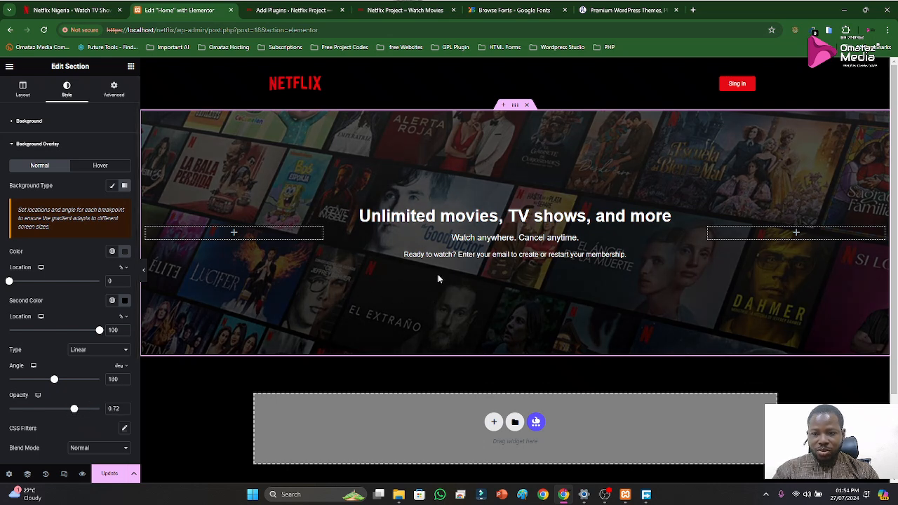
mouse_move(54, 379)
left_mouse_down()
mouse_move(78, 385)
mouse_move(53, 385)
left_mouse_up()
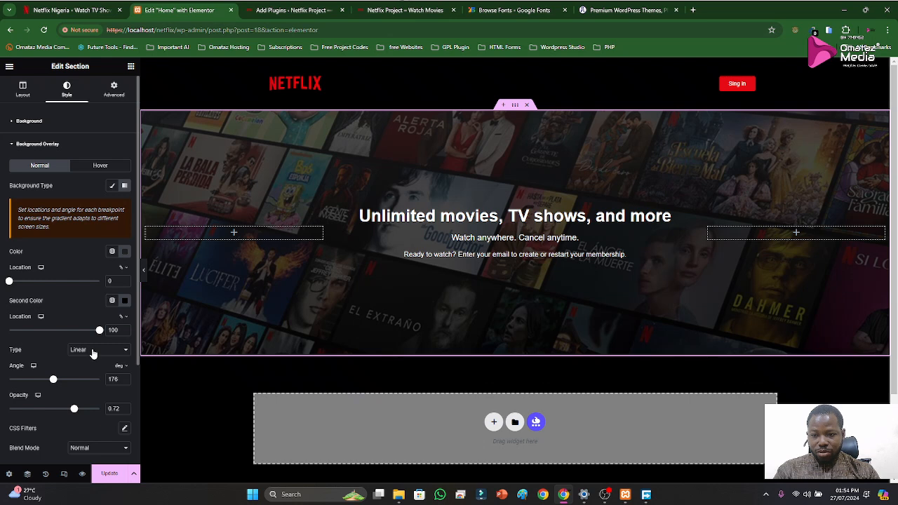
left_click_drag(10, 281, 38, 282)
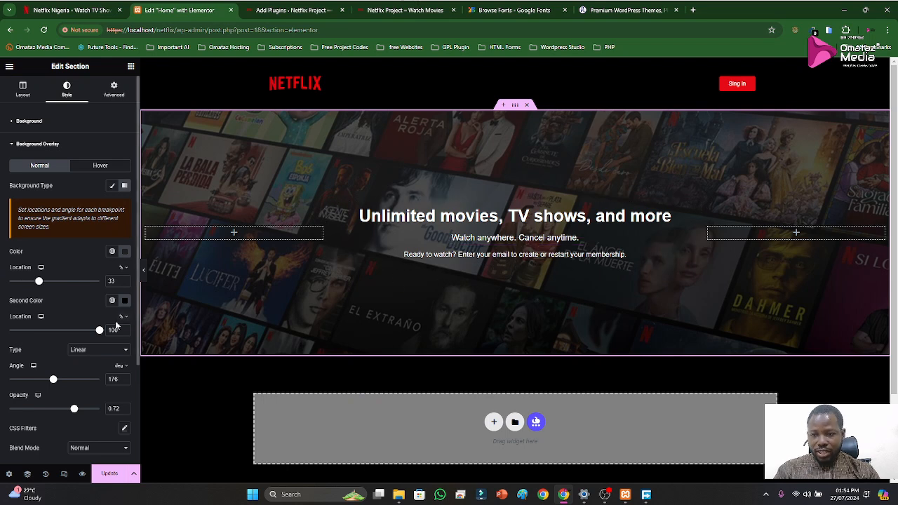
scroll(59, 341, "down", 2)
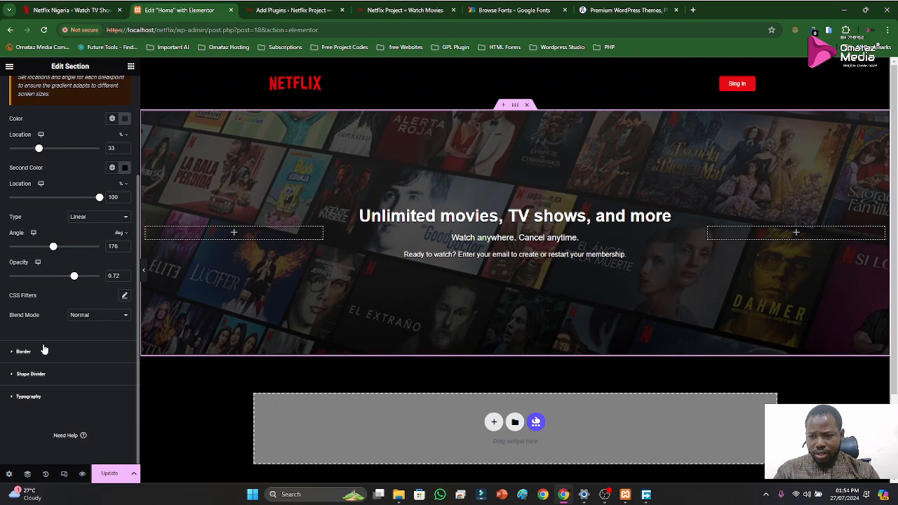
scroll(61, 274, "up", 2)
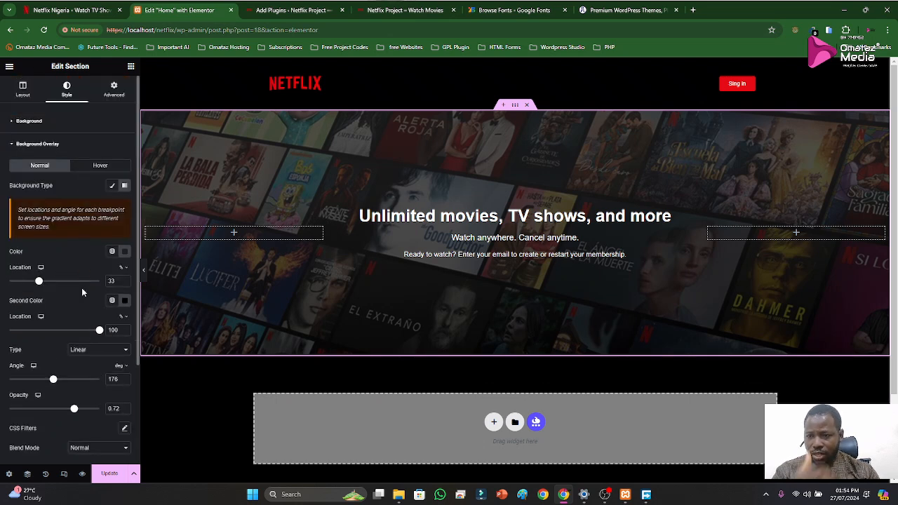
Shift the second overlay color's hue to red while keeping it at #000000, and set the first color to #111111 with the Linear type
left_click(126, 303)
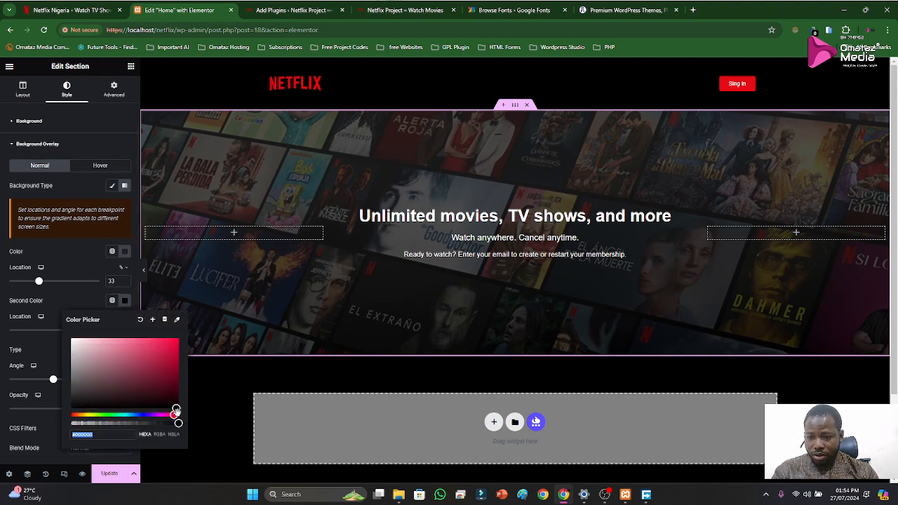
mouse_move(178, 424)
left_mouse_down()
mouse_move(76, 424)
mouse_move(178, 423)
mouse_move(159, 369)
mouse_move(127, 351)
mouse_move(184, 435)
left_mouse_up()
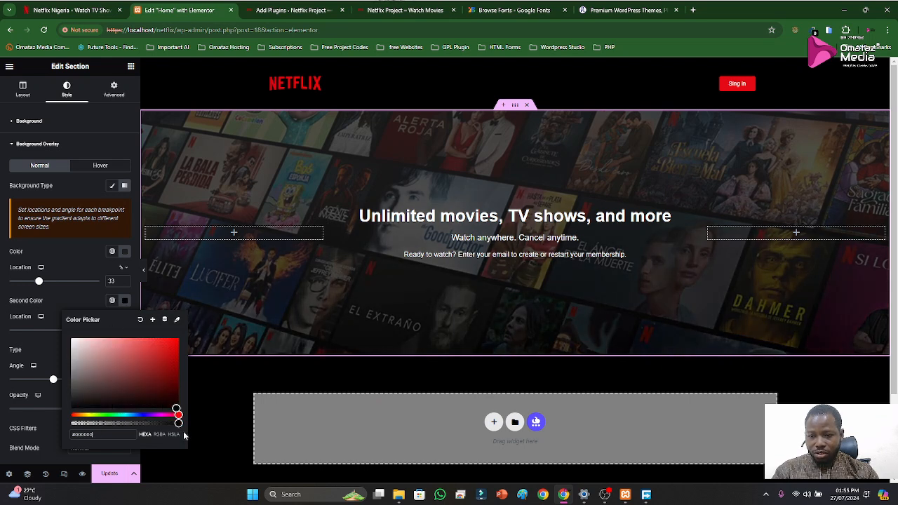
left_click(87, 295)
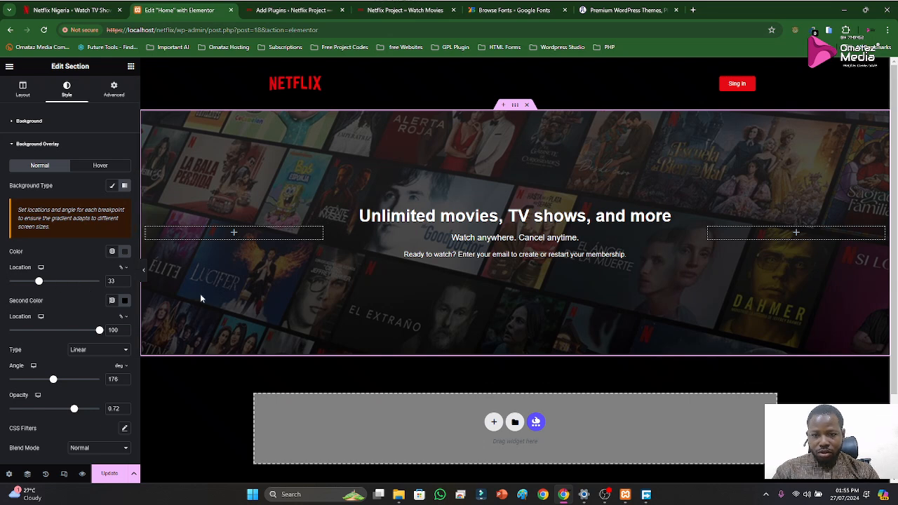
left_click(124, 251)
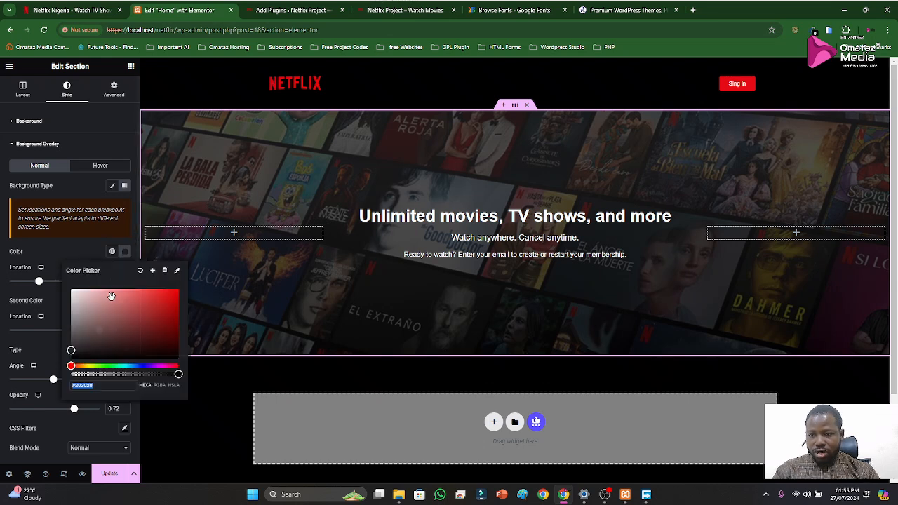
left_click_drag(82, 352, 71, 355)
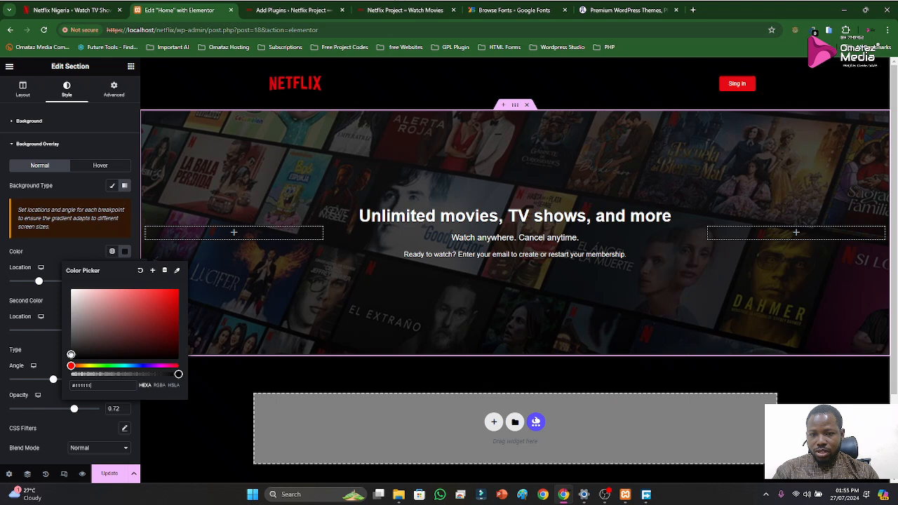
left_click(68, 248)
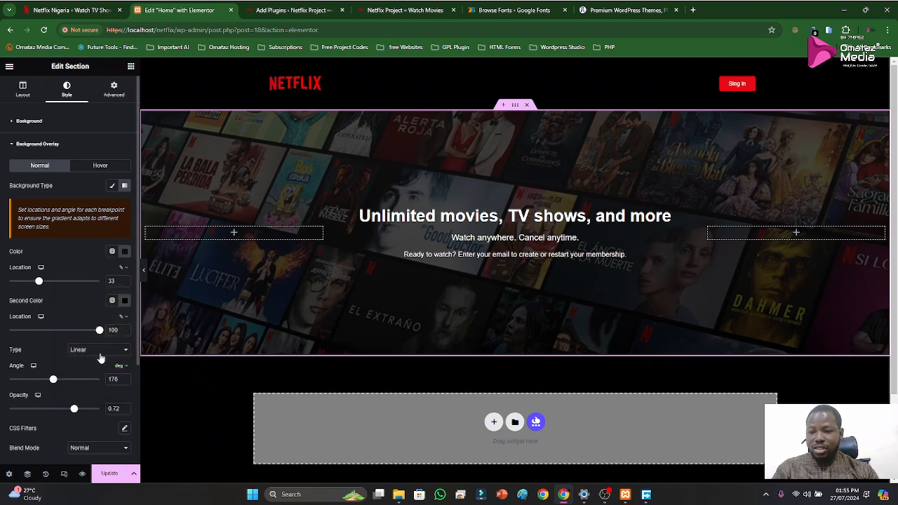
left_click(76, 350)
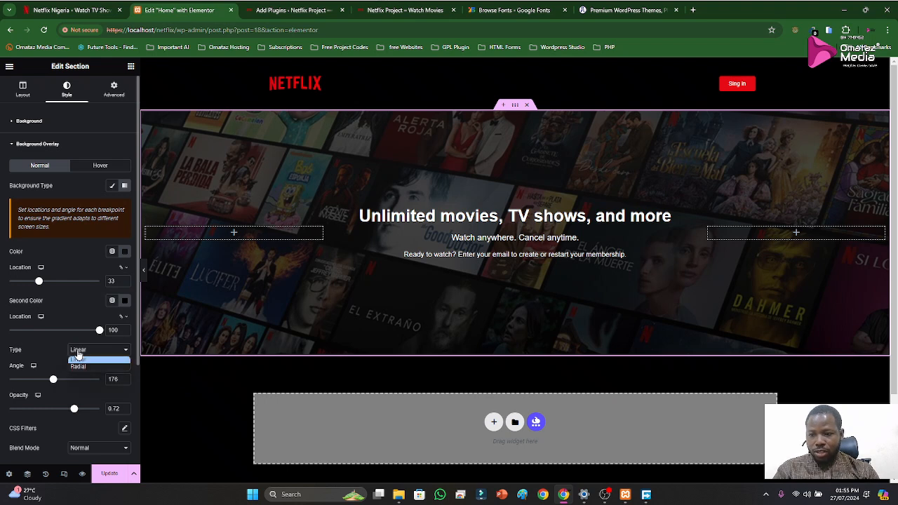
left_click(68, 336)
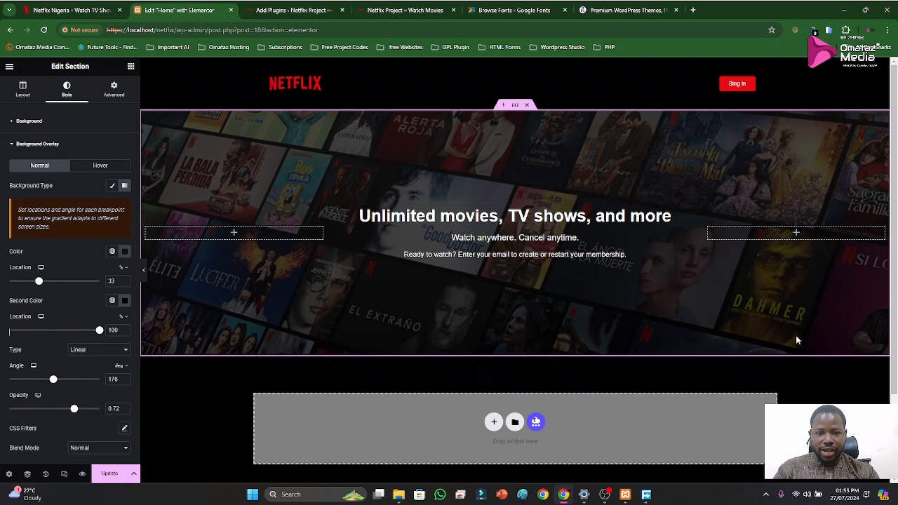
Update the Home page and view the hero section on the local Netflix Project site
left_click(110, 482)
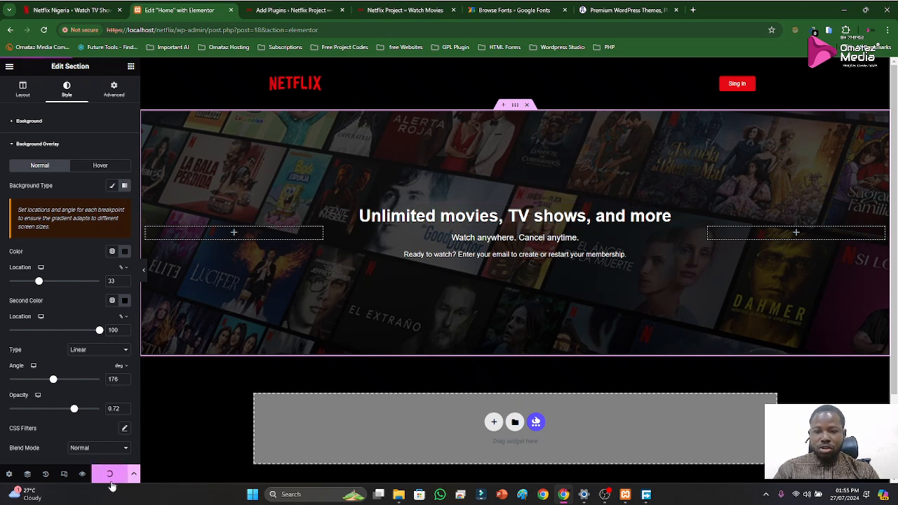
left_click(318, 8)
left_click(406, 11)
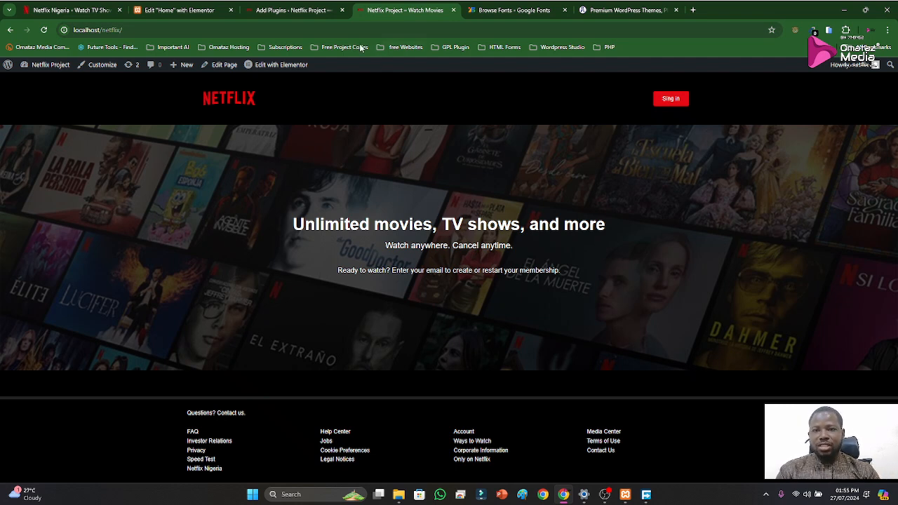
Return to the Home page editor and review the hero section, the area below it and its overlay settings
left_click(179, 10)
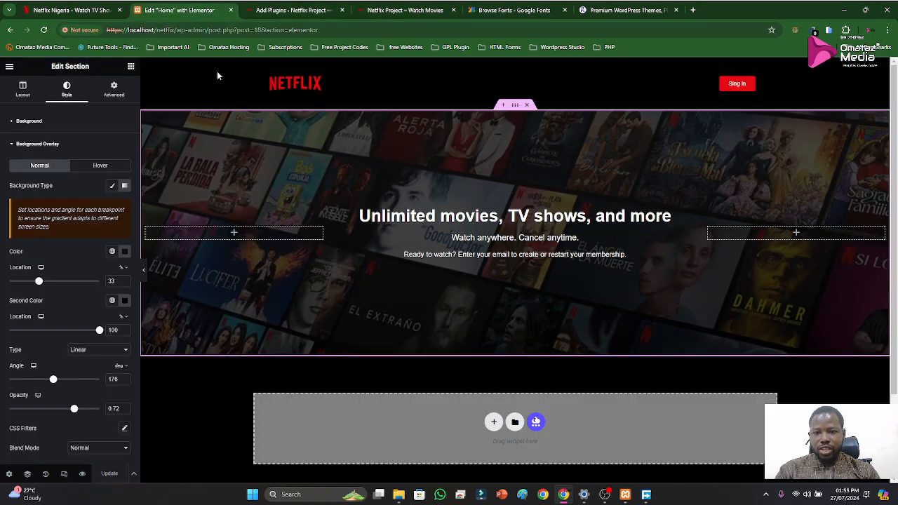
scroll(502, 240, "down", 3)
scroll(502, 216, "up", 3)
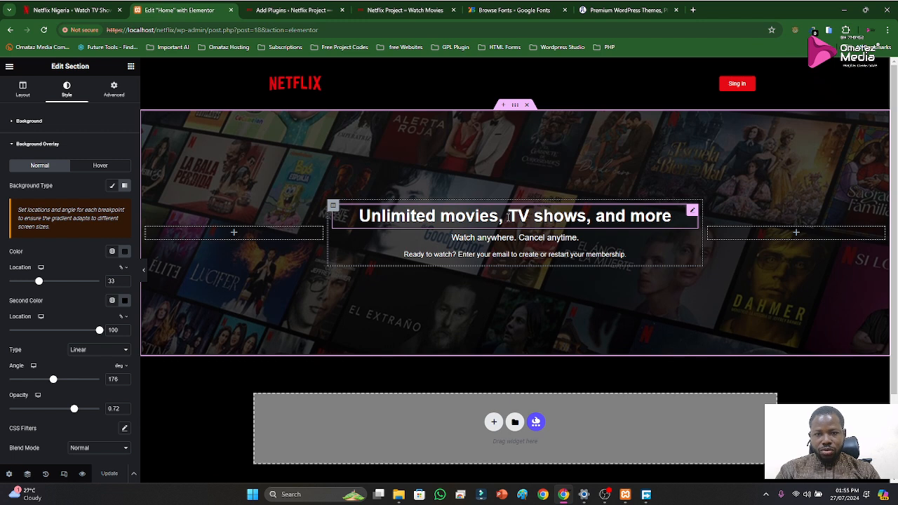
scroll(508, 217, "down", 3)
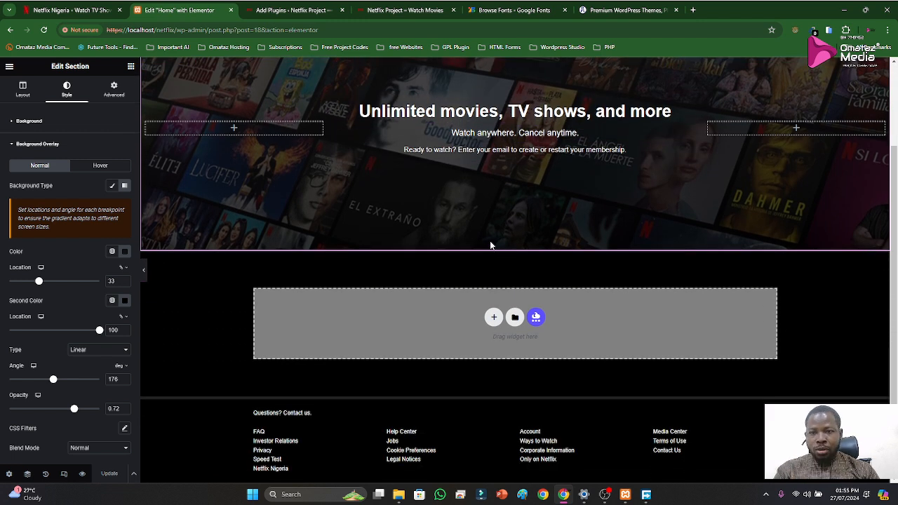
scroll(489, 234, "up", 3)
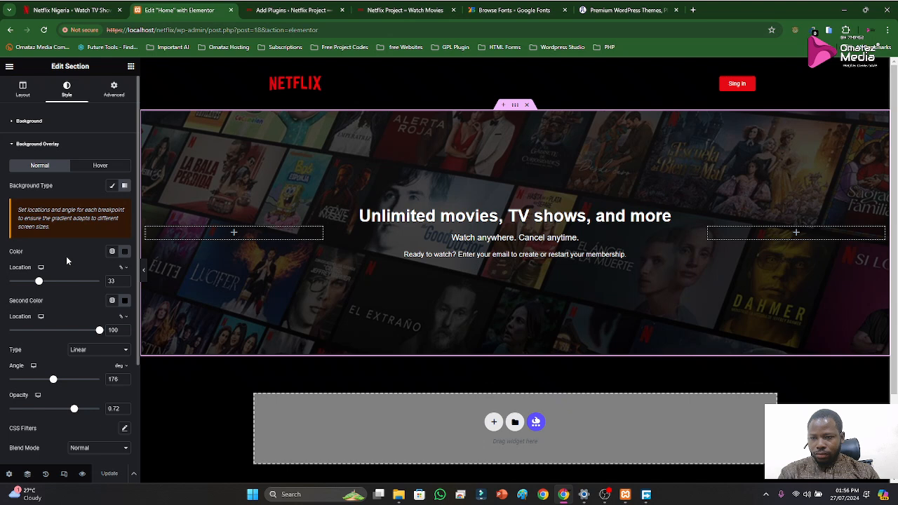
scroll(77, 260, "down", 2)
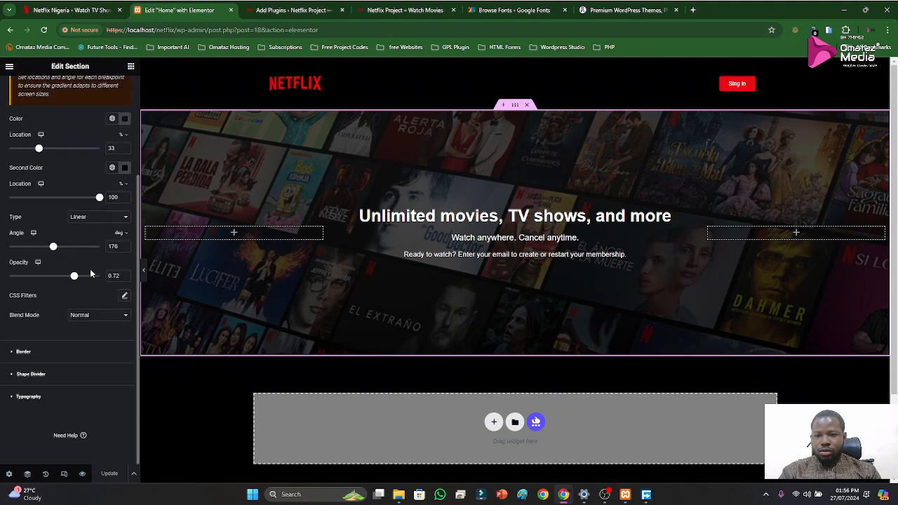
scroll(573, 260, "down", 1)
scroll(573, 260, "down", 2)
Examine the official Netflix homepage's hero and the layout of the "Enjoy on your TV" section below it
left_click(80, 7)
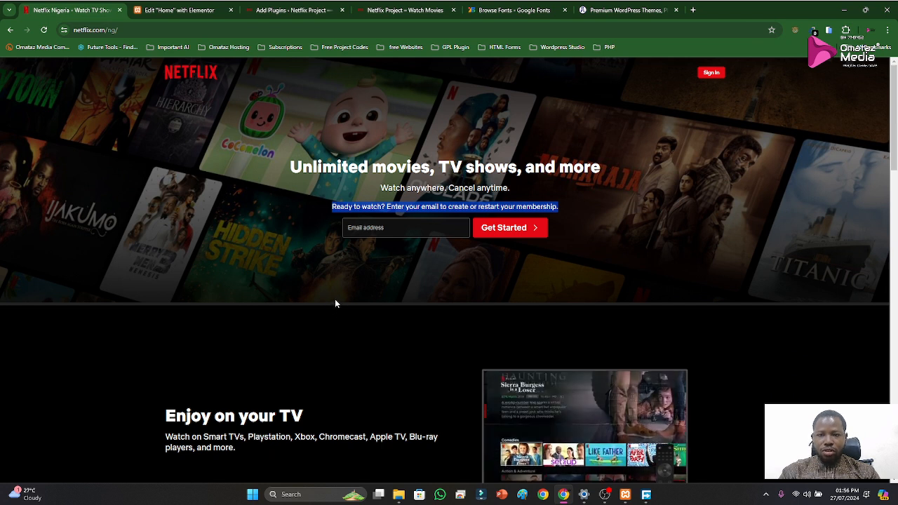
scroll(328, 332, "down", 2)
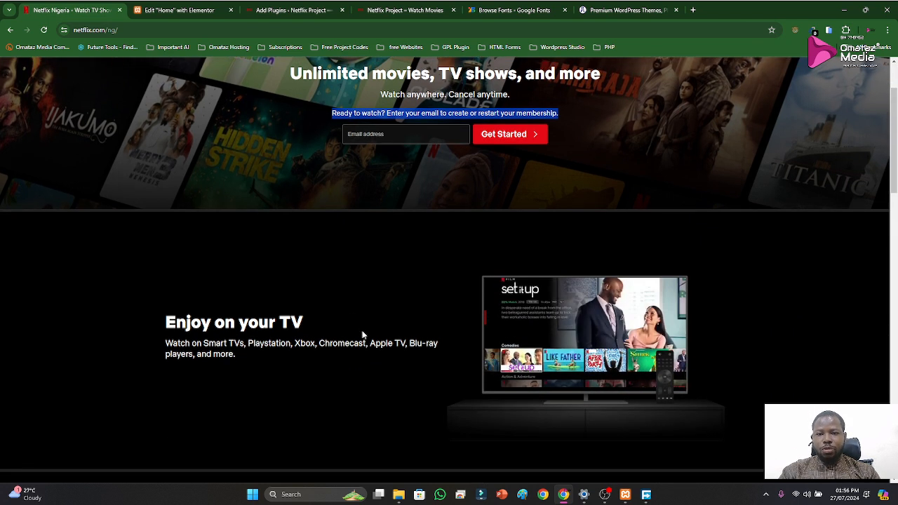
scroll(363, 337, "up", 2)
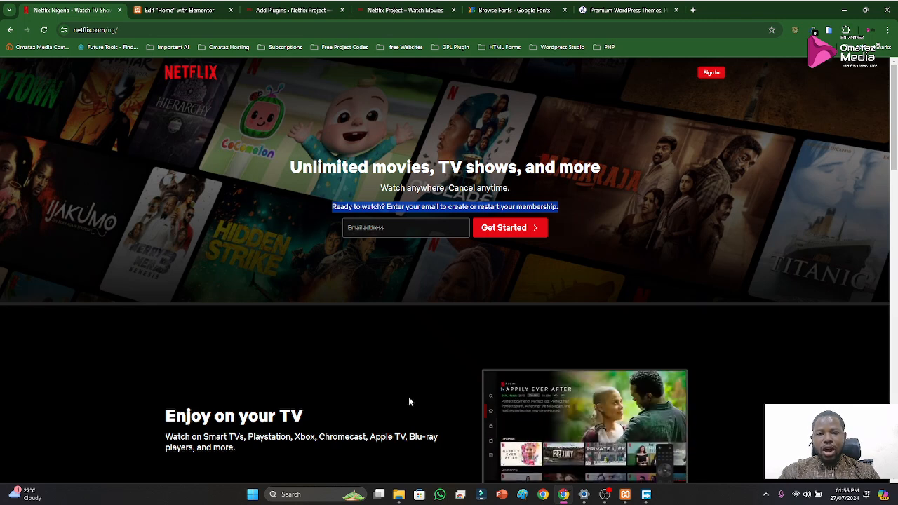
scroll(414, 325, "down", 2)
scroll(373, 319, "down", 2)
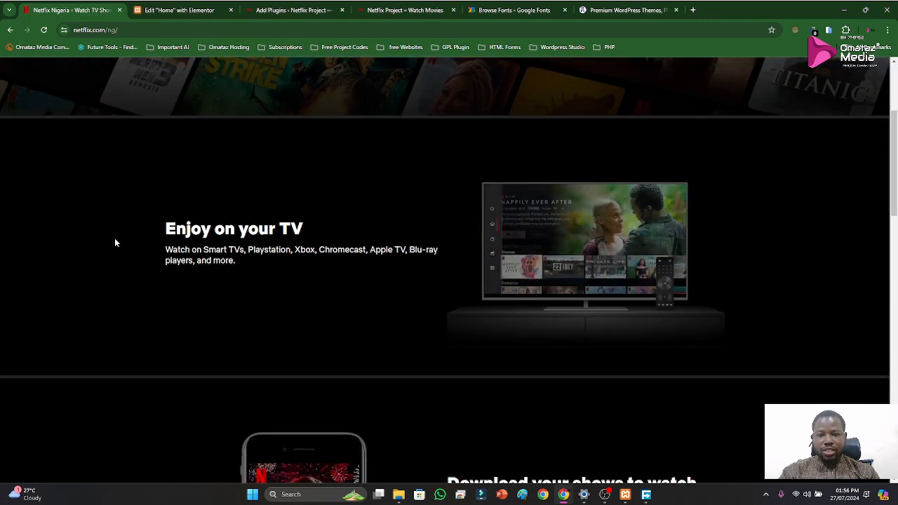
scroll(617, 261, "up", 3)
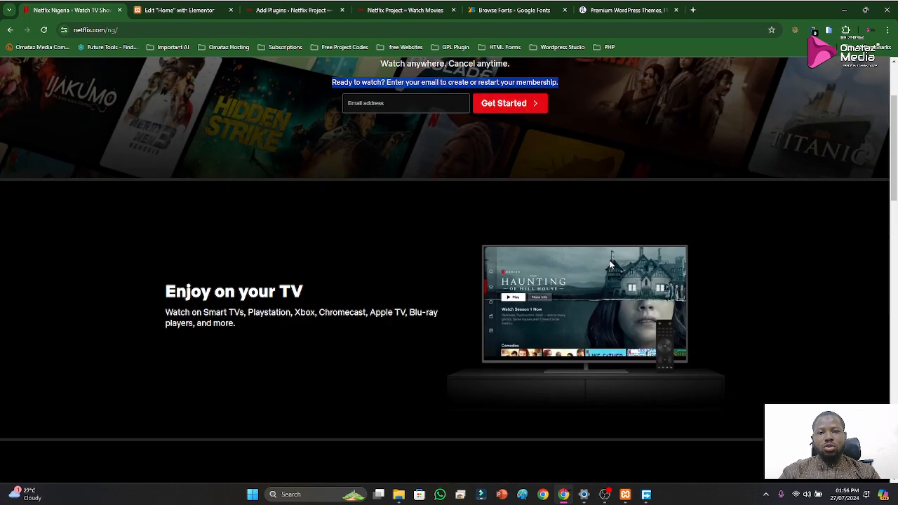
scroll(510, 386, "down", 3)
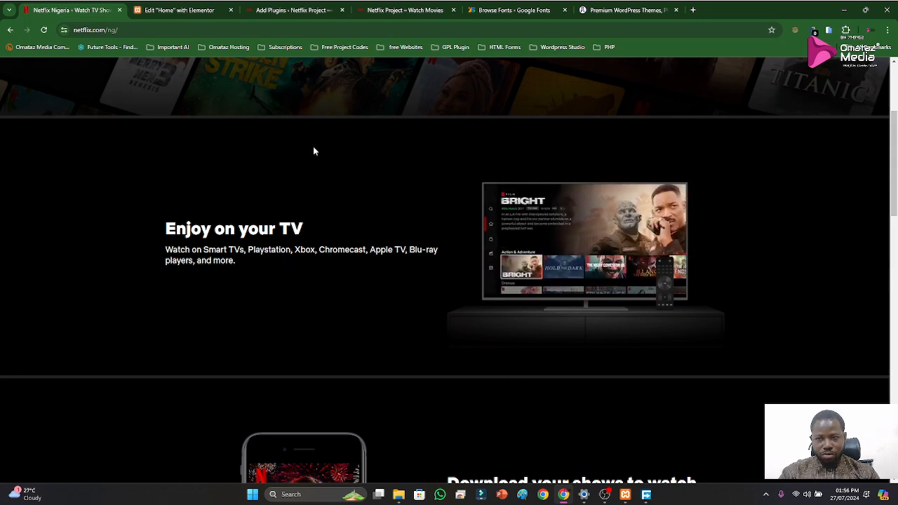
Back in the Home page editor, add a new four-column section below the hero, checking the official Netflix layout before choosing the structure
left_click(169, 10)
scroll(565, 337, "down", 1)
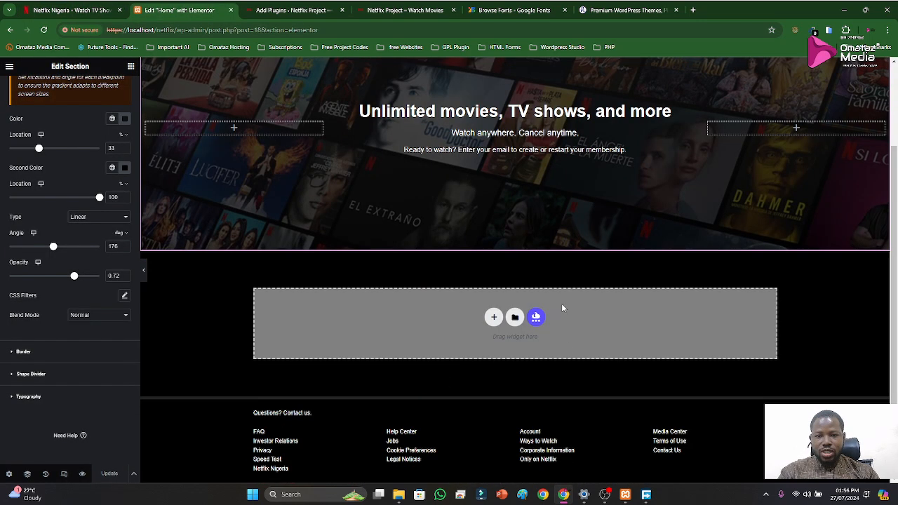
left_click(494, 318)
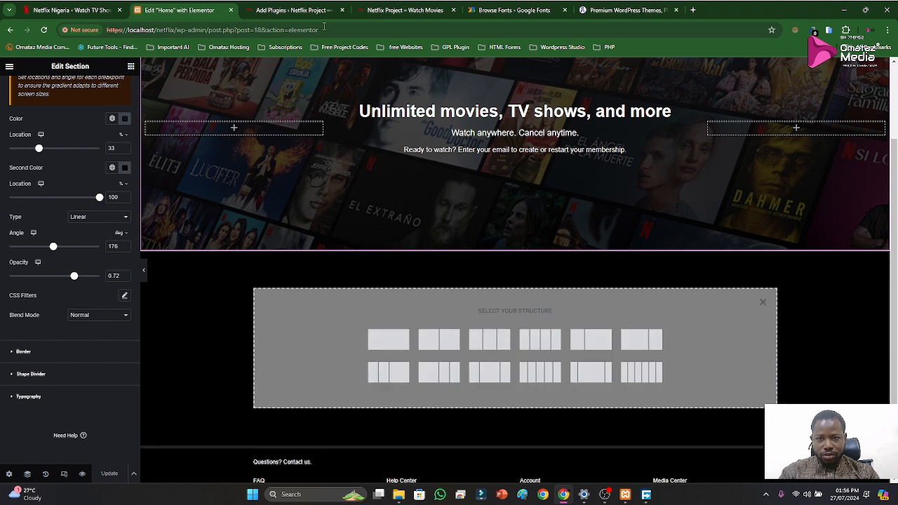
left_click(52, 9)
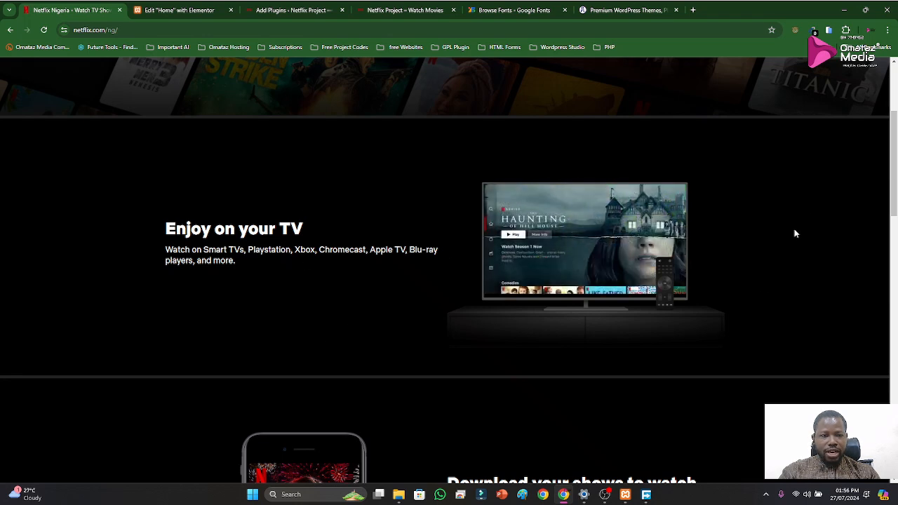
left_click(172, 10)
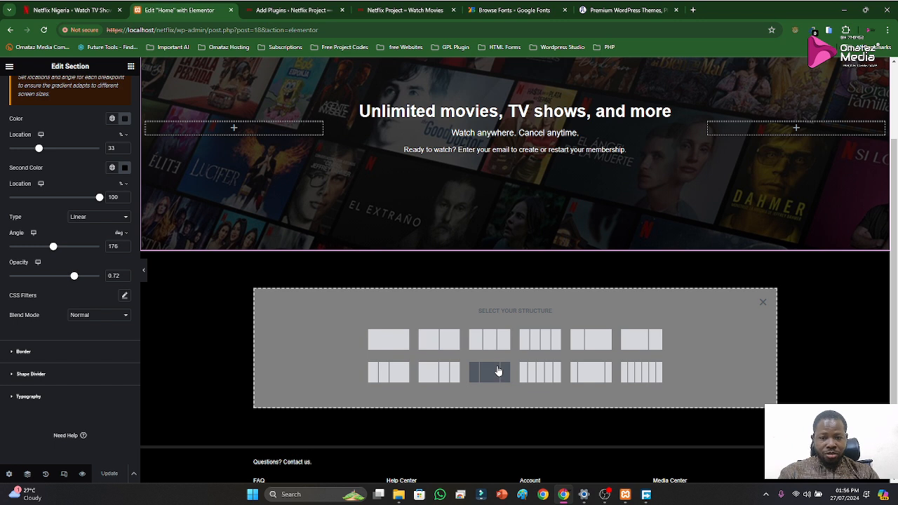
left_click(541, 341)
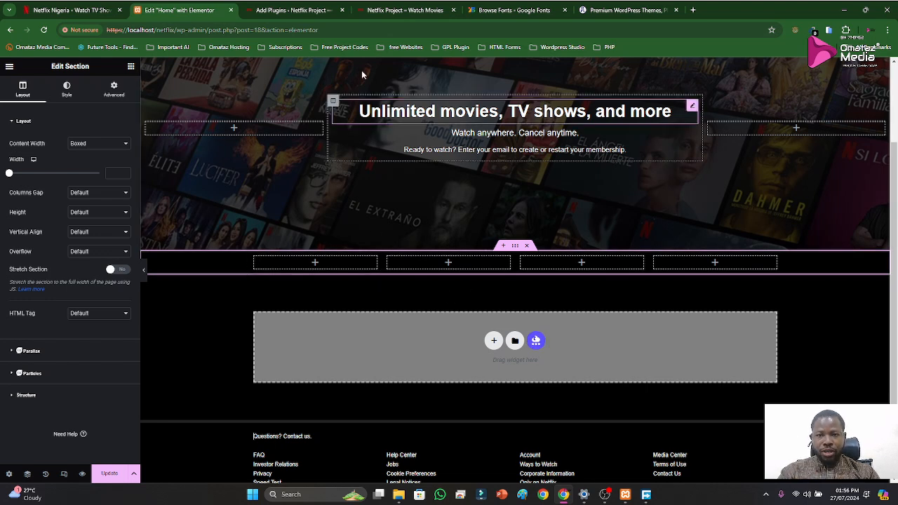
Set the new four-column section's content width to Full Width
left_click(274, 12)
left_click(183, 13)
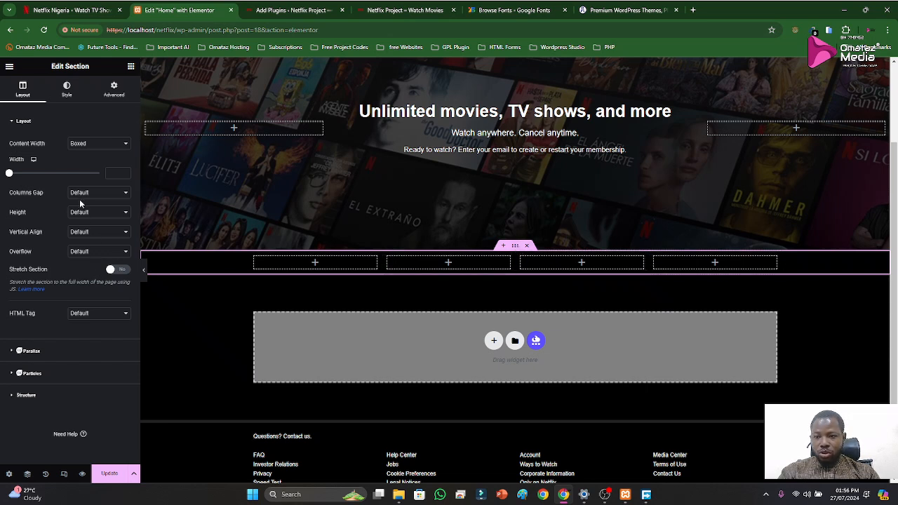
left_click(95, 145)
left_click(94, 160)
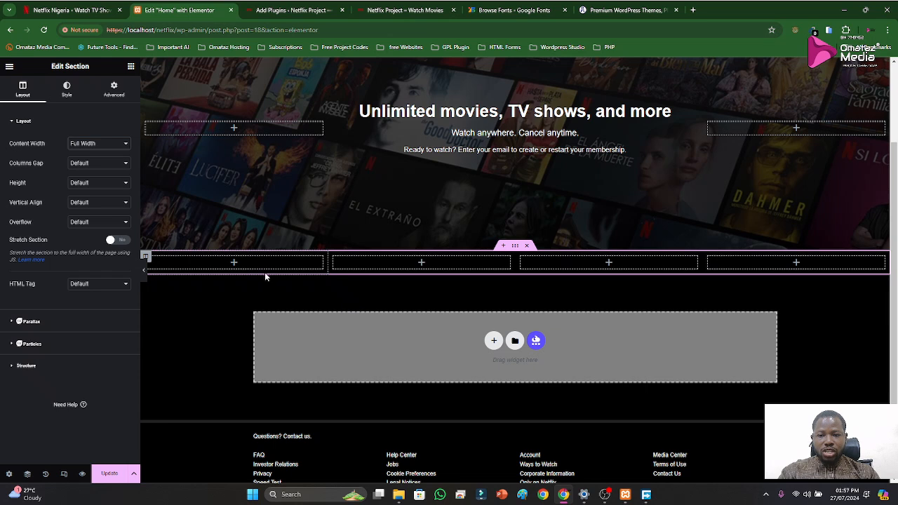
Set the column width of the first and last columns in the new section to 20%
left_click(148, 257)
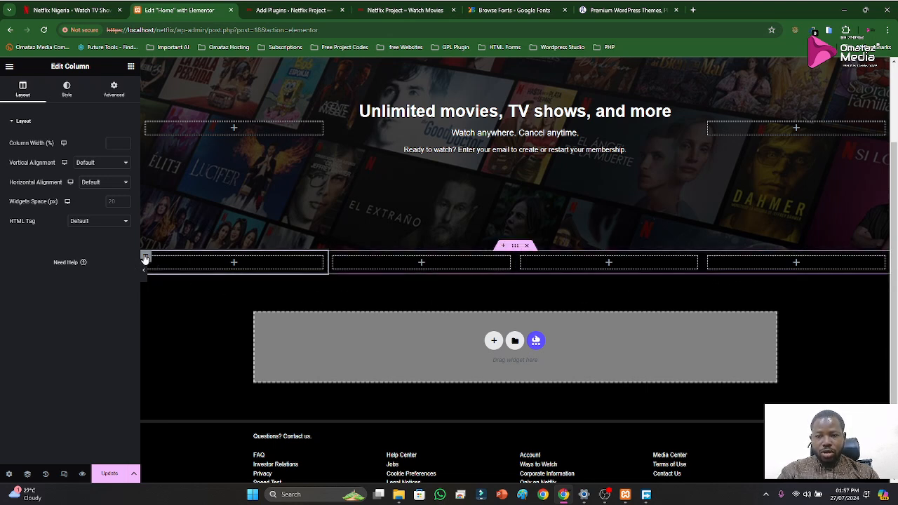
left_click(114, 144)
type("20")
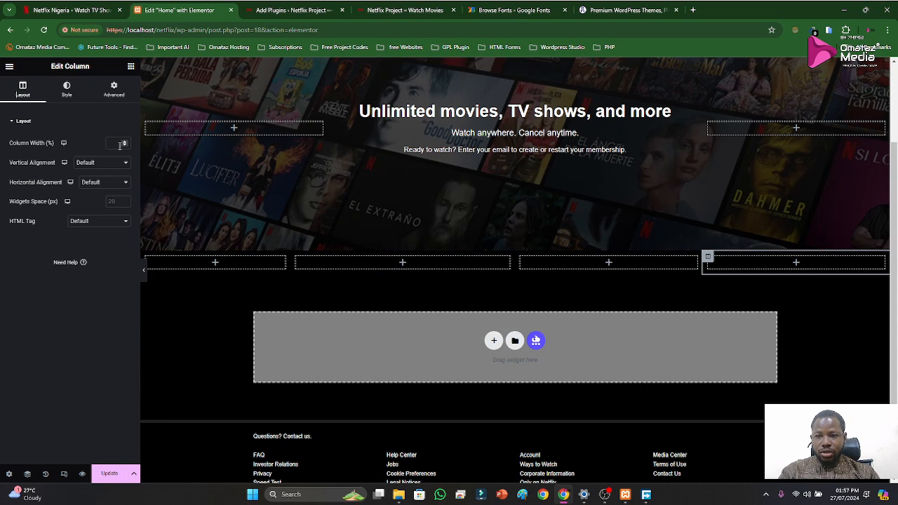
type("20")
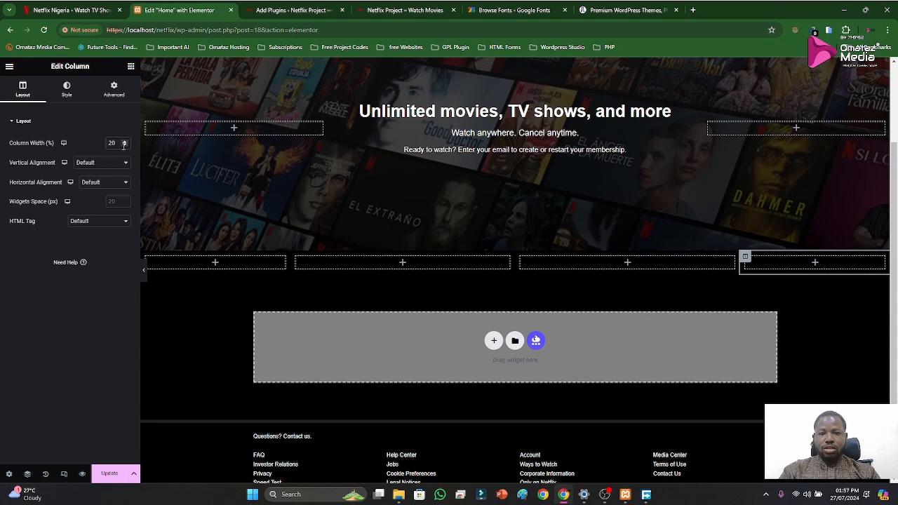
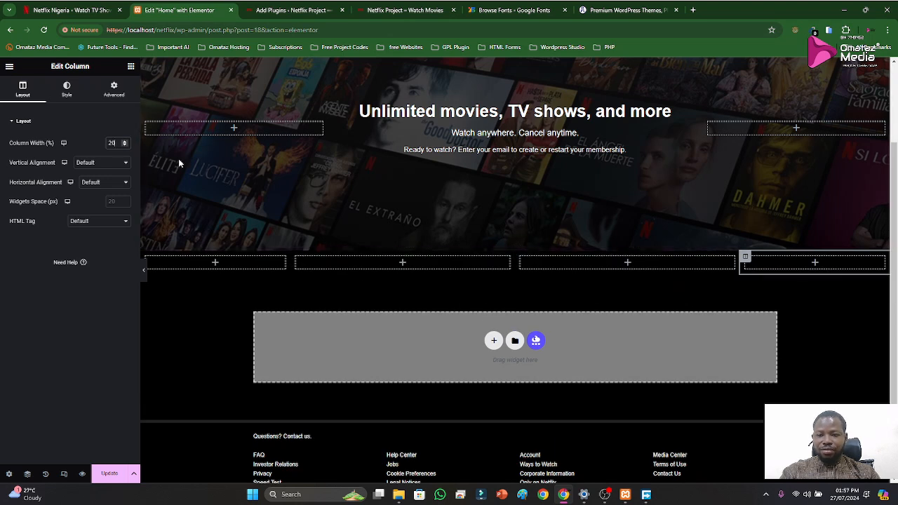
Copy the "Enjoy on your TV" heading text from the Netflix reference page
left_click(283, 8)
left_click(101, 9)
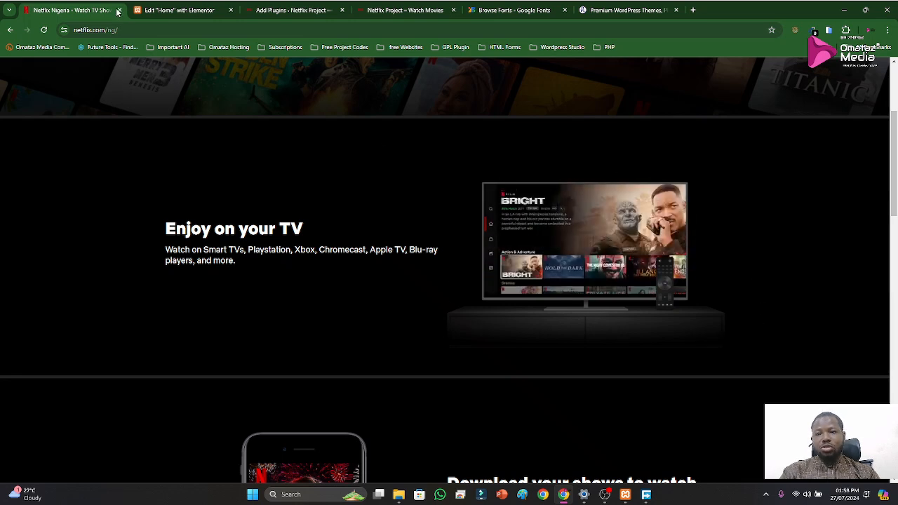
left_click(158, 10)
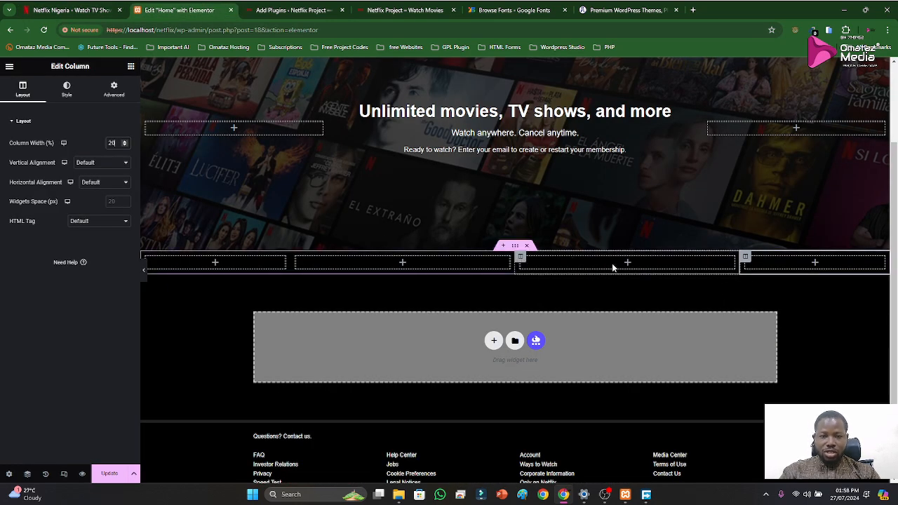
left_click(70, 10)
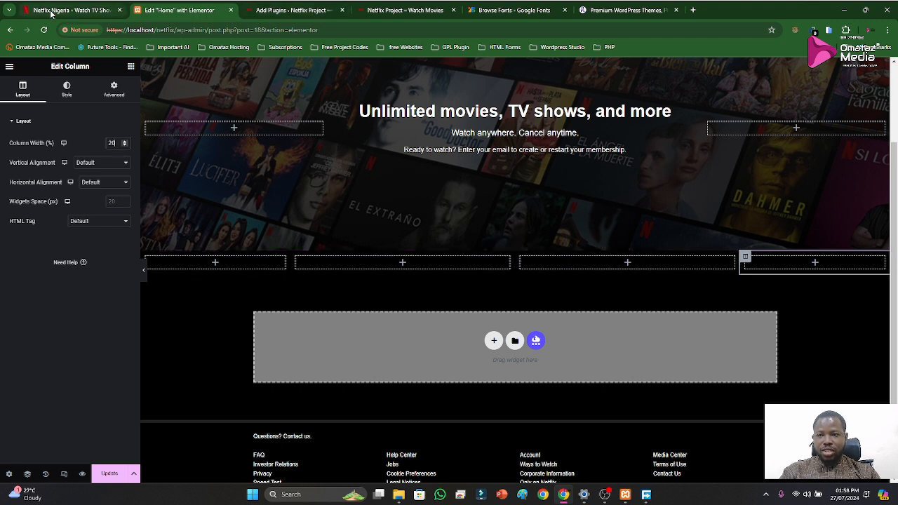
left_click_drag(166, 230, 305, 234)
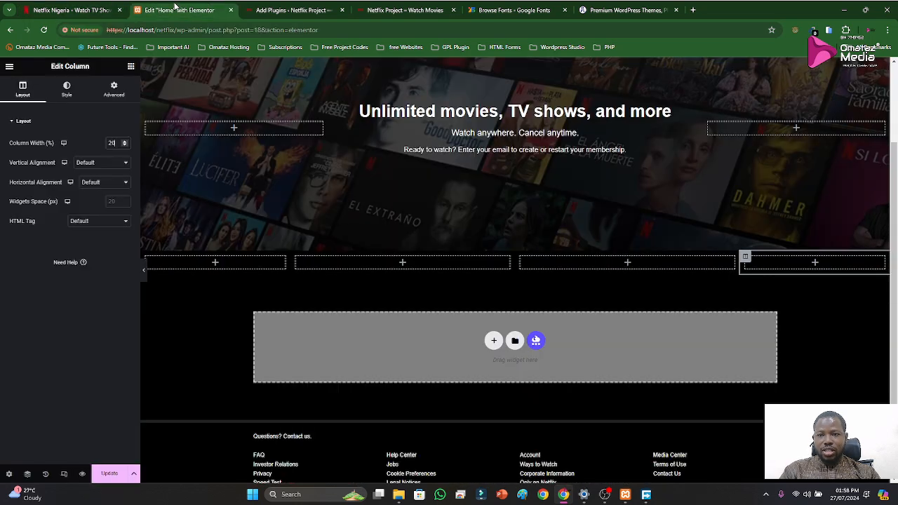
Back in the Elementor editor, add a Heading widget titled "Enjoy on your TV" to the second column of the new section
left_click(178, 9)
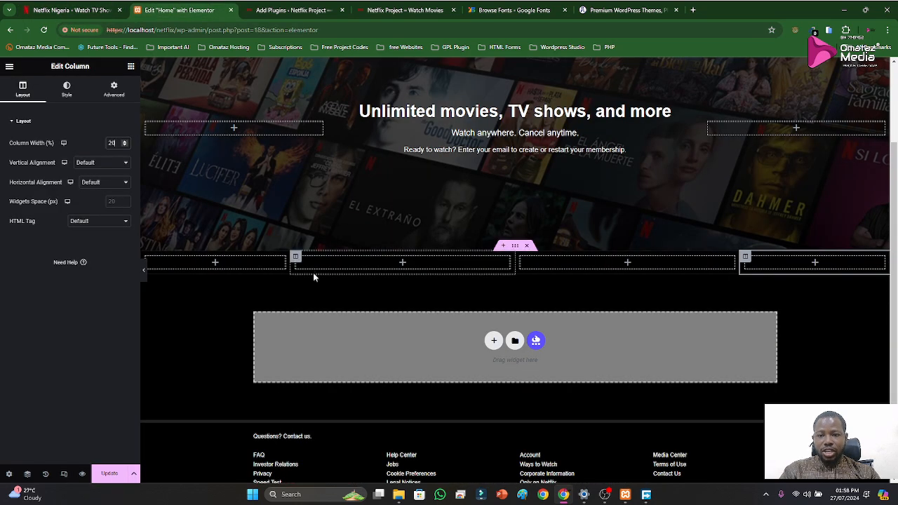
left_click(130, 66)
left_click_drag(104, 209, 356, 268)
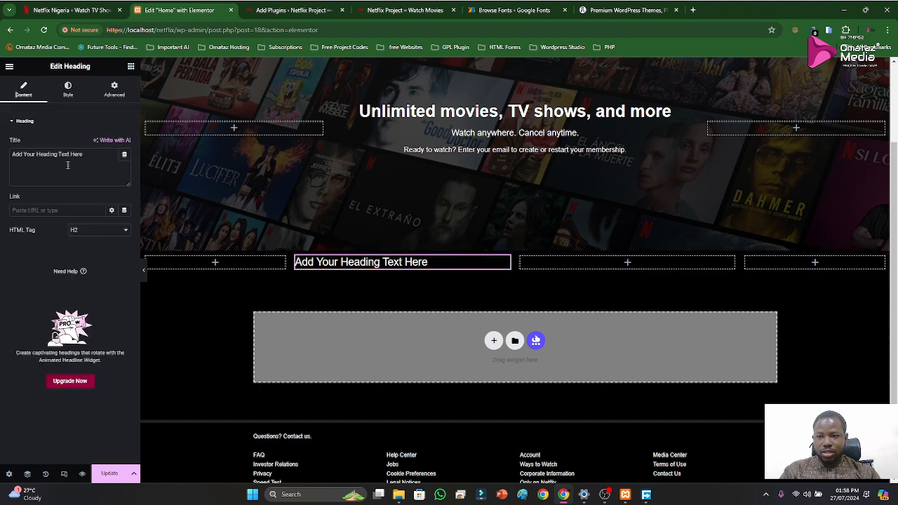
key("ctrl+a")
type("Enjoy on your TV")
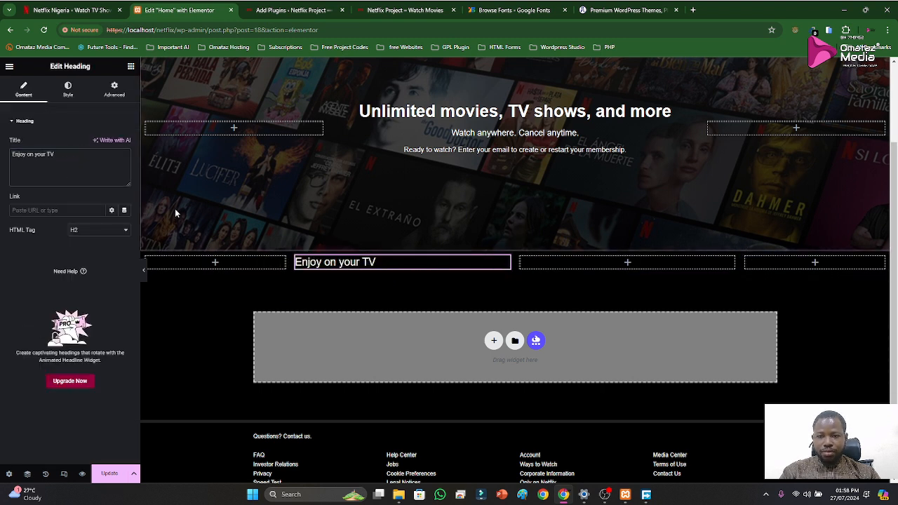
Copy the description under "Enjoy on your TV" from the Netflix reference page
left_click(283, 11)
left_click(383, 17)
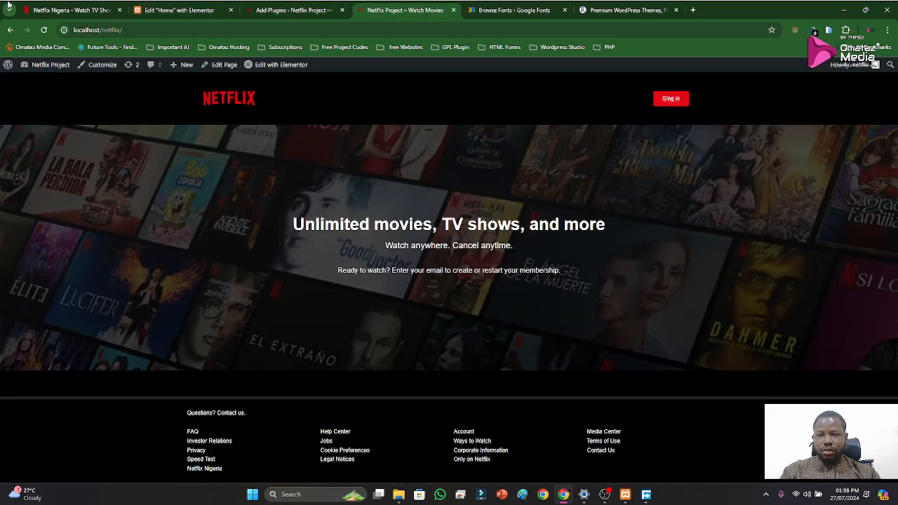
left_click(99, 11)
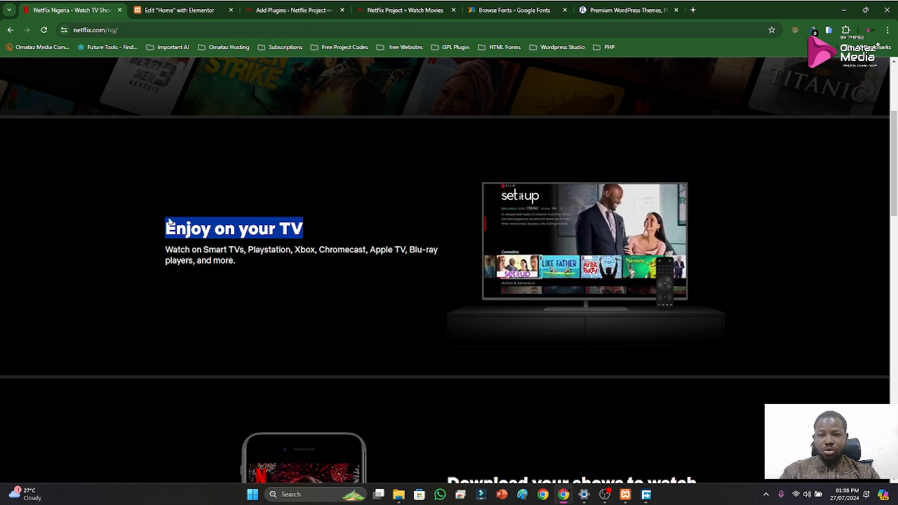
left_click_drag(164, 250, 234, 266)
key("ctrl+c")
Back in the Elementor editor, add a Text Editor widget under the heading and replace its placeholder with "Watch on Smart TVs, Playstation, Xbox, Chromecast, Apple TV, Blu-ray players, and more."
left_click(180, 10)
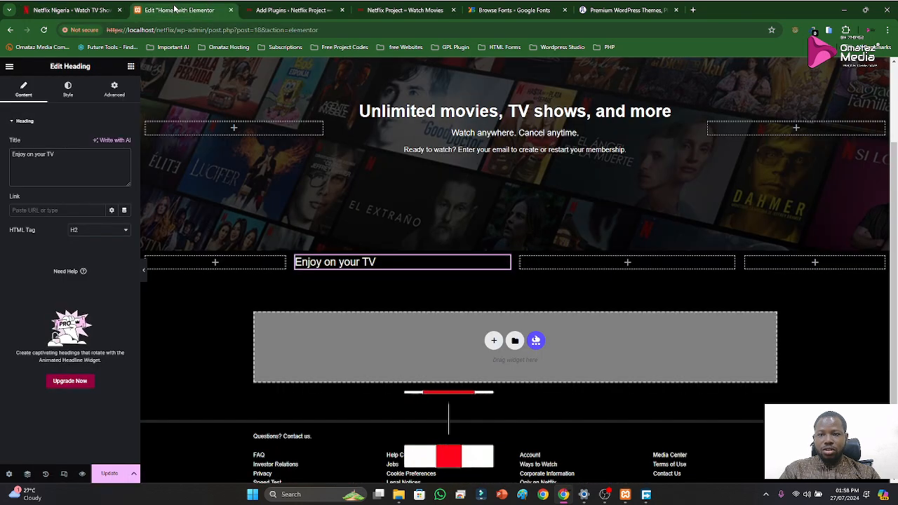
left_click(131, 67)
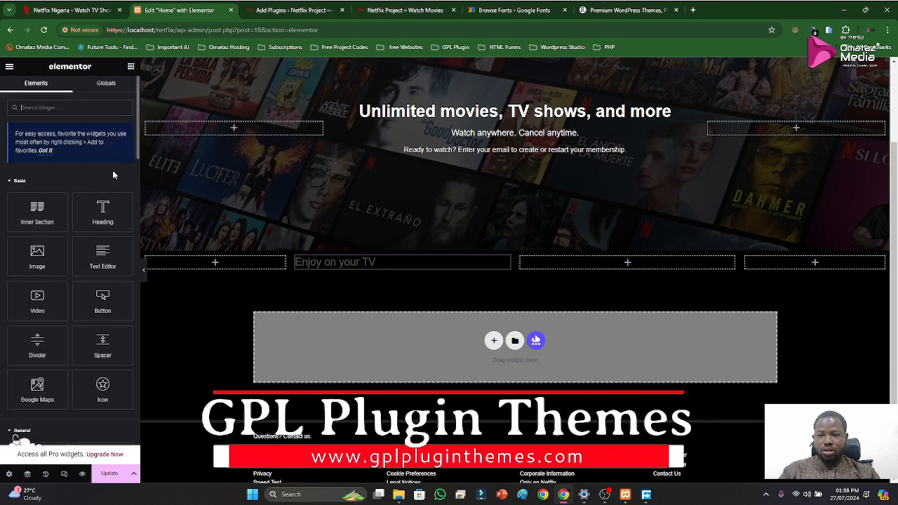
left_click_drag(102, 257, 323, 265)
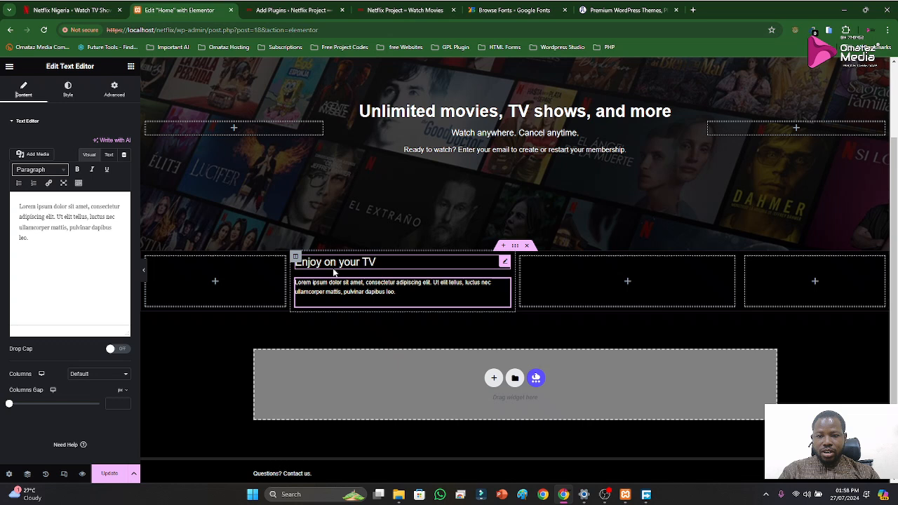
triple_click(60, 224)
key("ctrl+v")
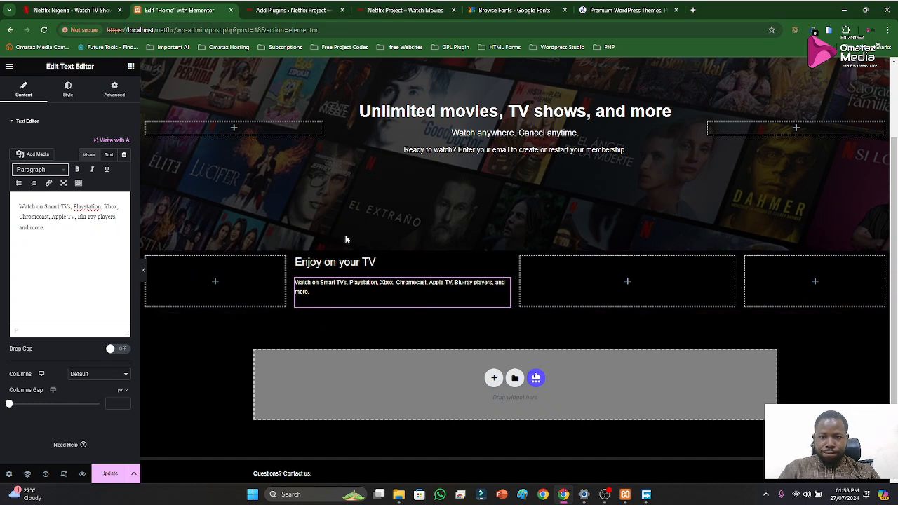
Preview the "Enjoy on your TV" section without the editing panel and compare it with the Netflix reference page
left_click(144, 274)
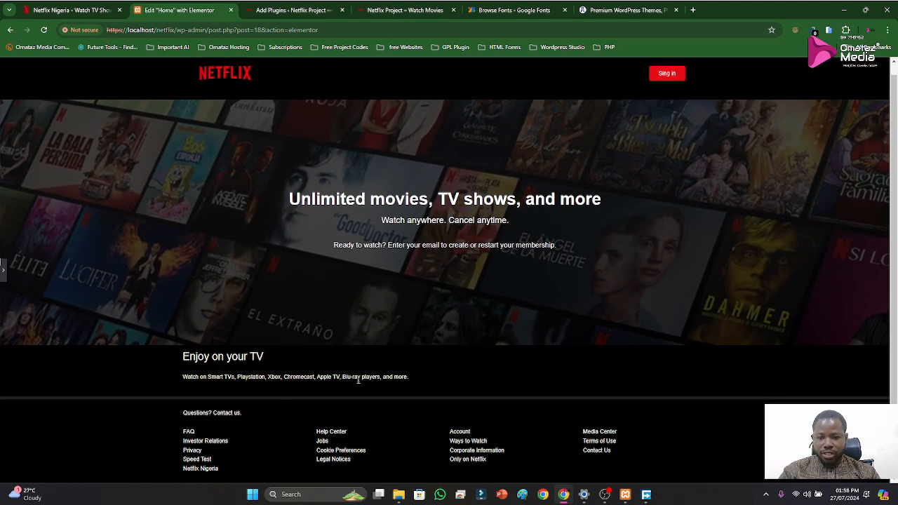
left_click(77, 10)
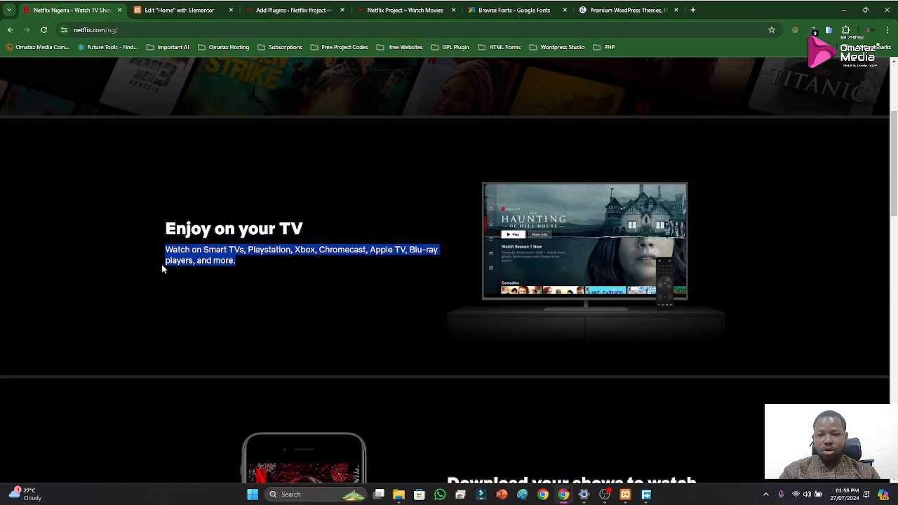
left_click(158, 11)
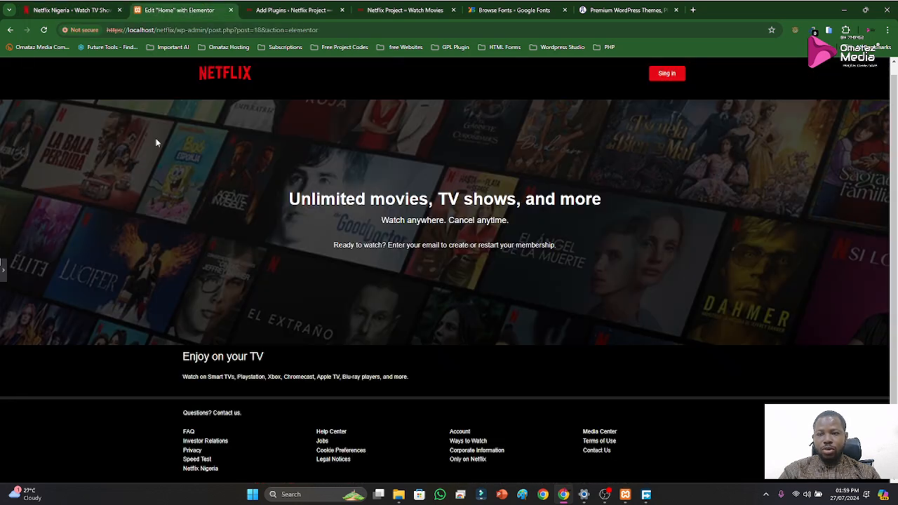
left_click(5, 273)
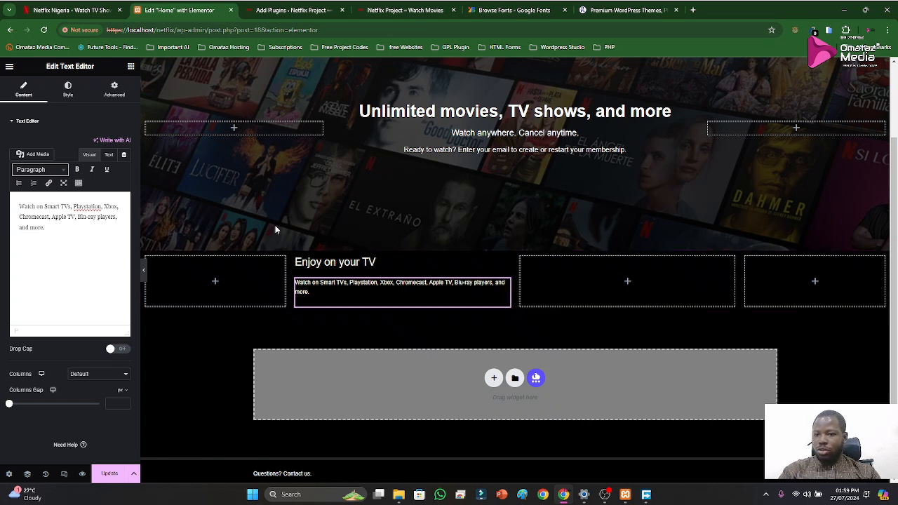
Add a Video widget to the third column with a Self Hosted source, using Netflix-Video-1.mp4 from the media library
left_click(629, 281)
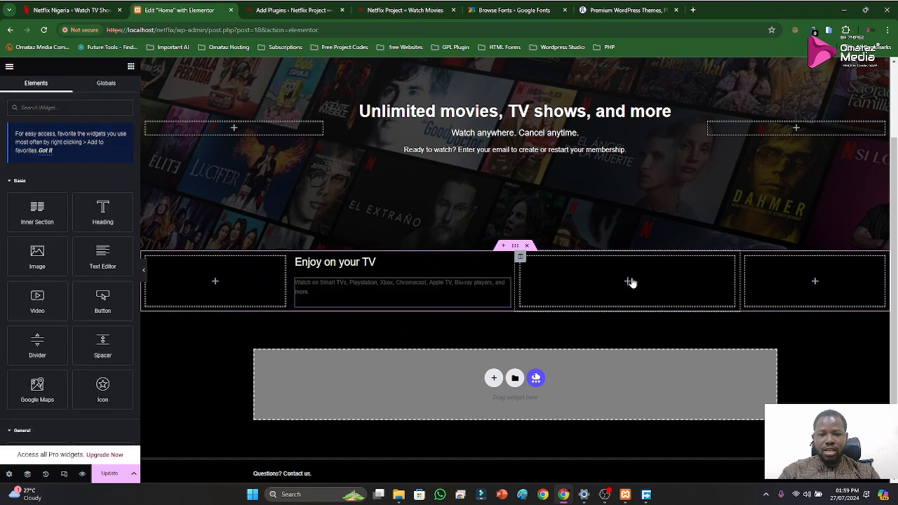
left_click_drag(39, 307, 621, 300)
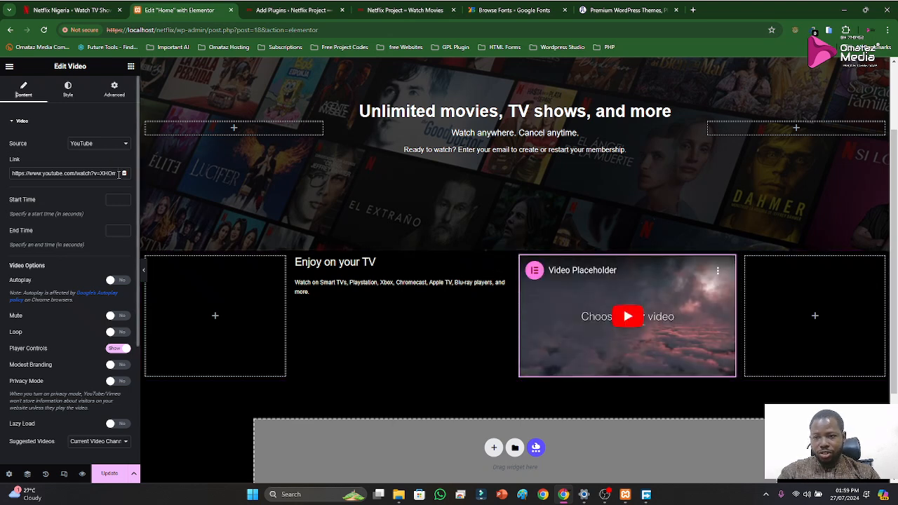
left_click(118, 145)
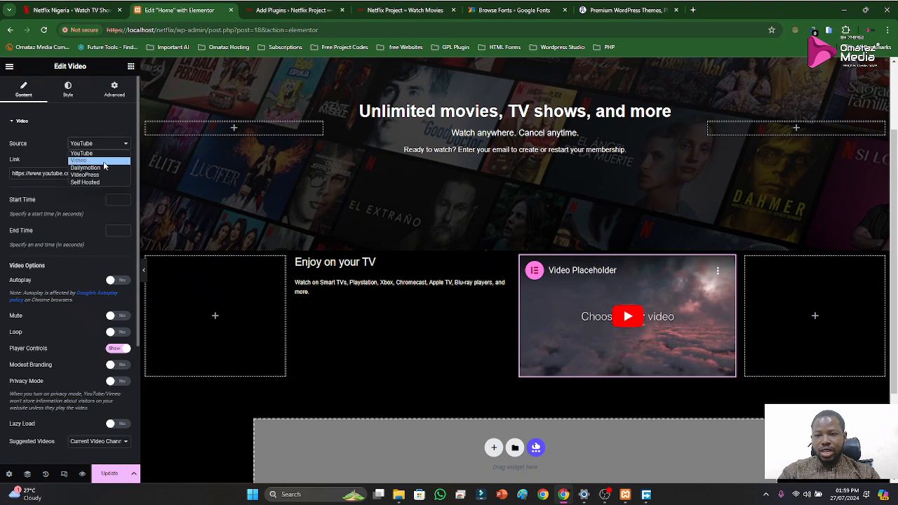
left_click(92, 182)
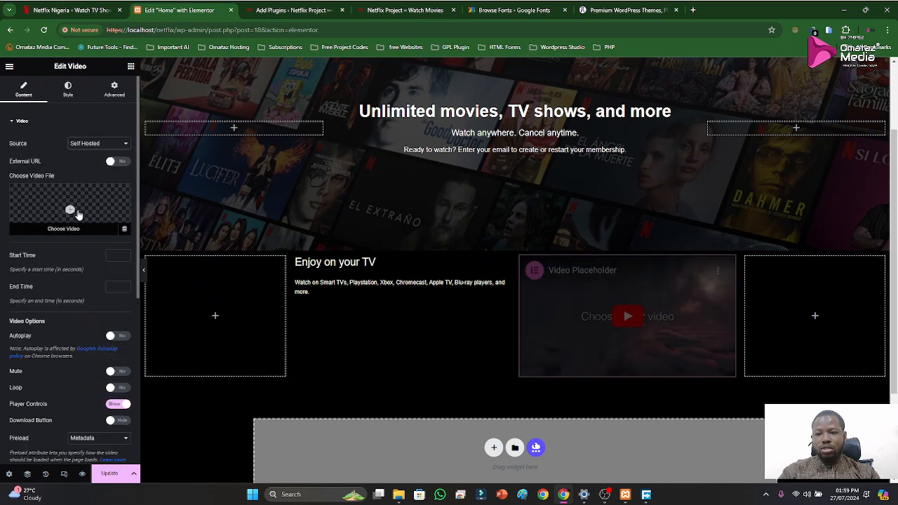
left_click(63, 230)
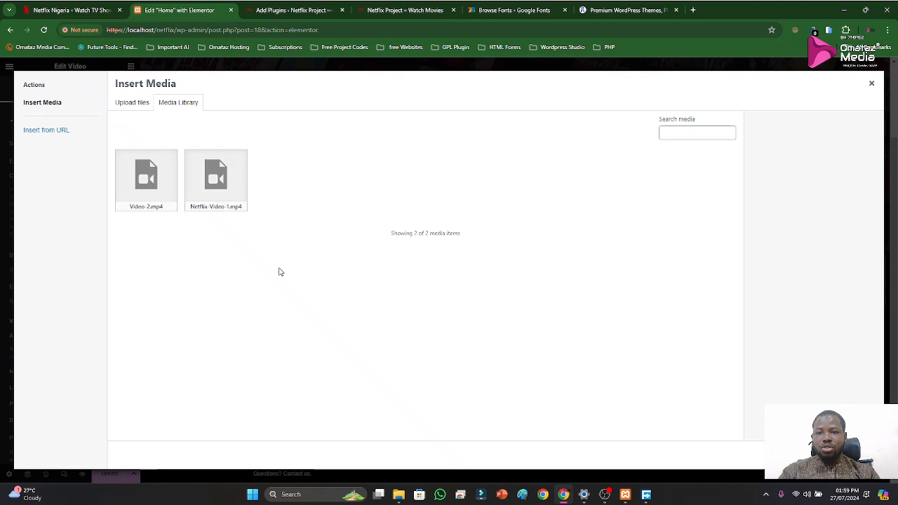
left_click(213, 200)
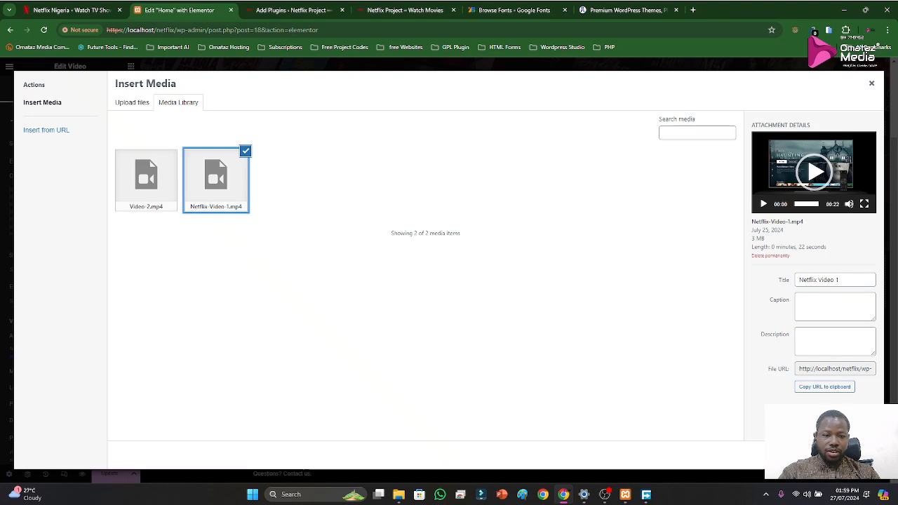
left_click(853, 456)
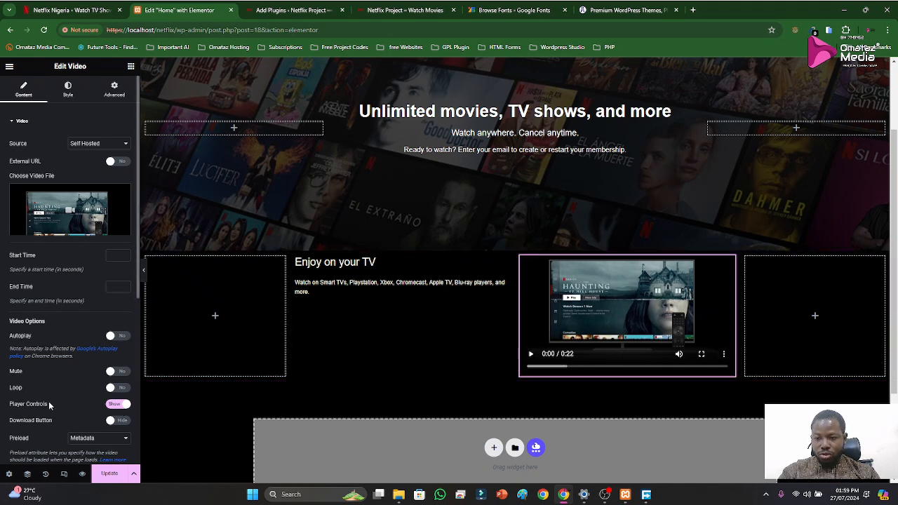
Hide the video's player controls and enable Autoplay, Loop and Play On Mobile
left_click(121, 409)
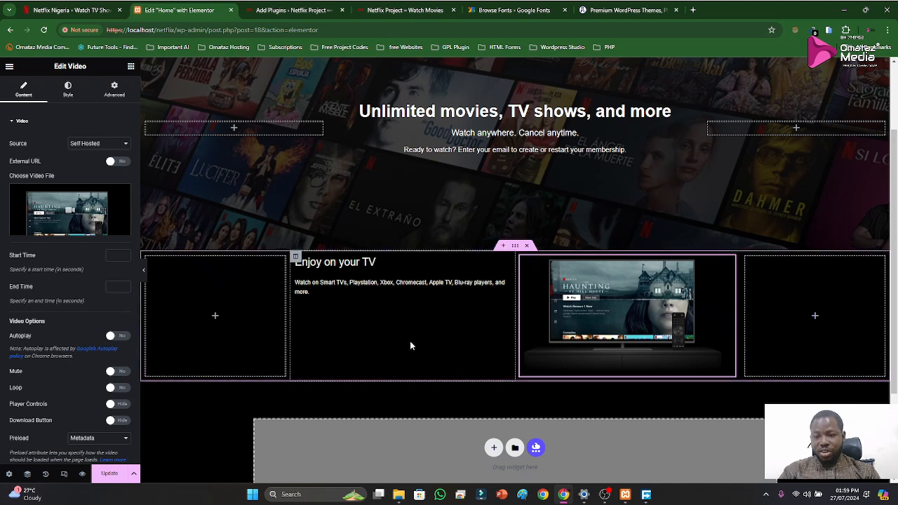
scroll(77, 358, "down", 3)
scroll(50, 319, "up", 2)
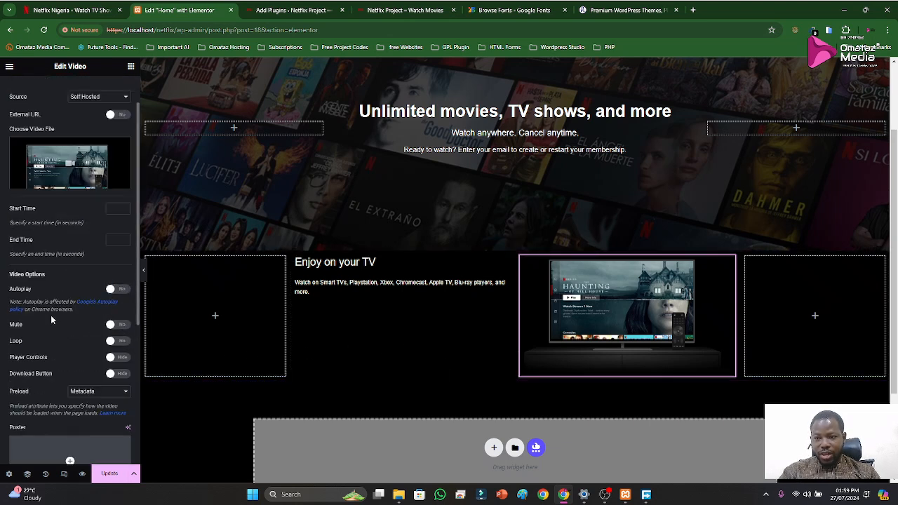
left_click(117, 290)
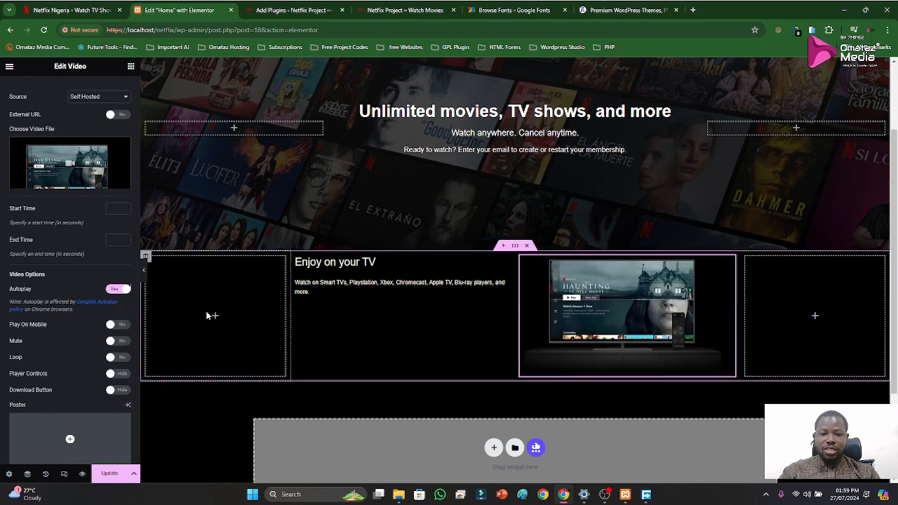
scroll(56, 365, "down", 2)
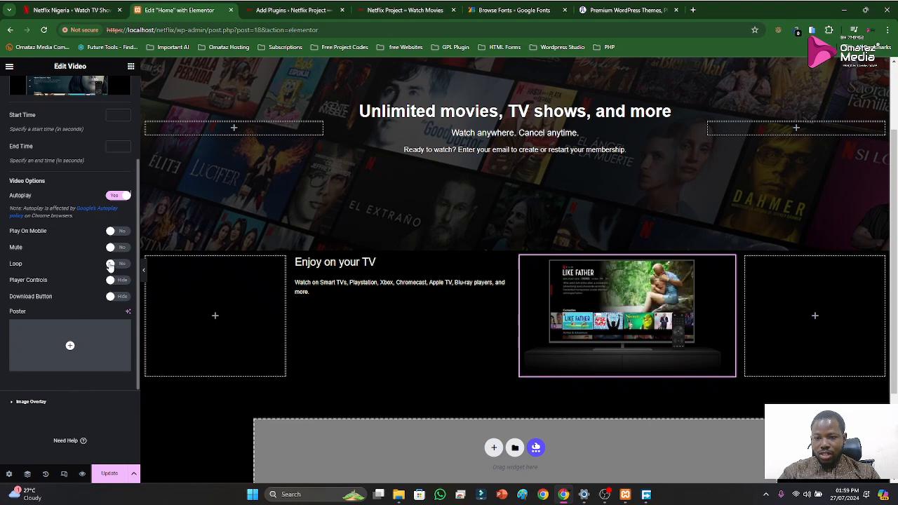
left_click(113, 266)
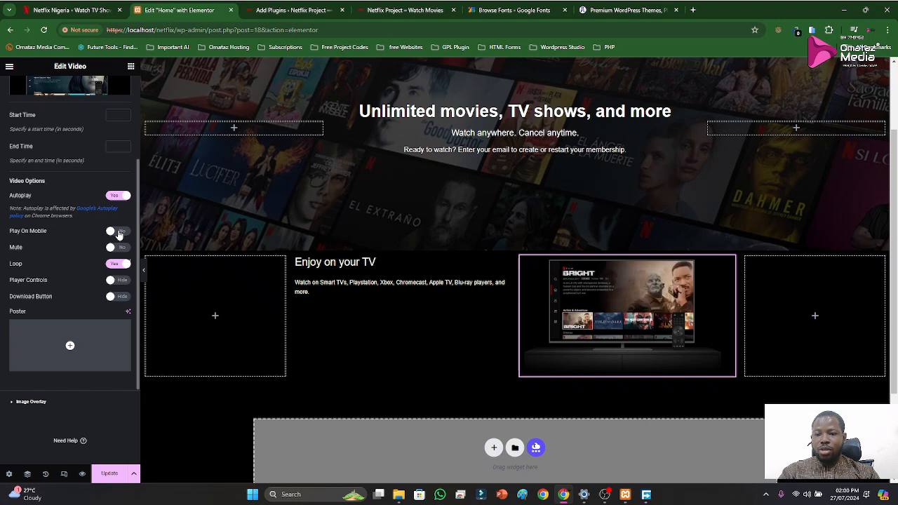
left_click(119, 233)
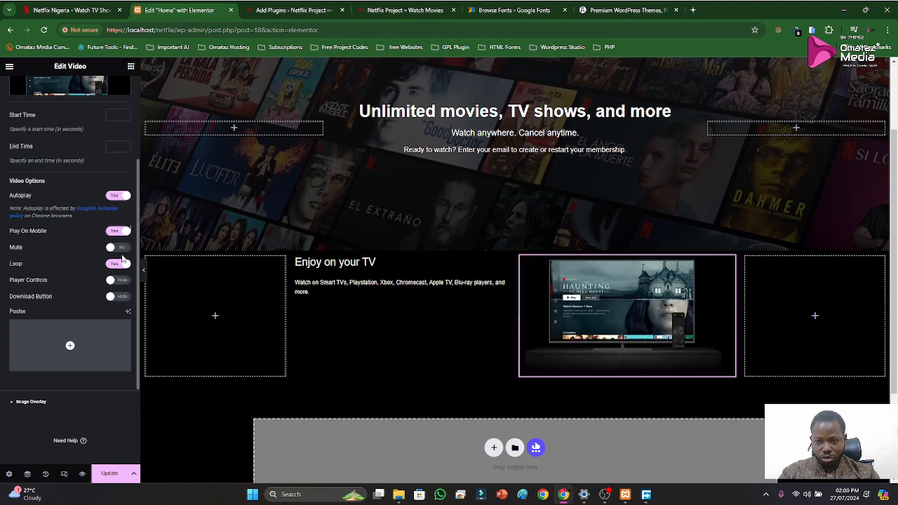
mouse_move(90, 327)
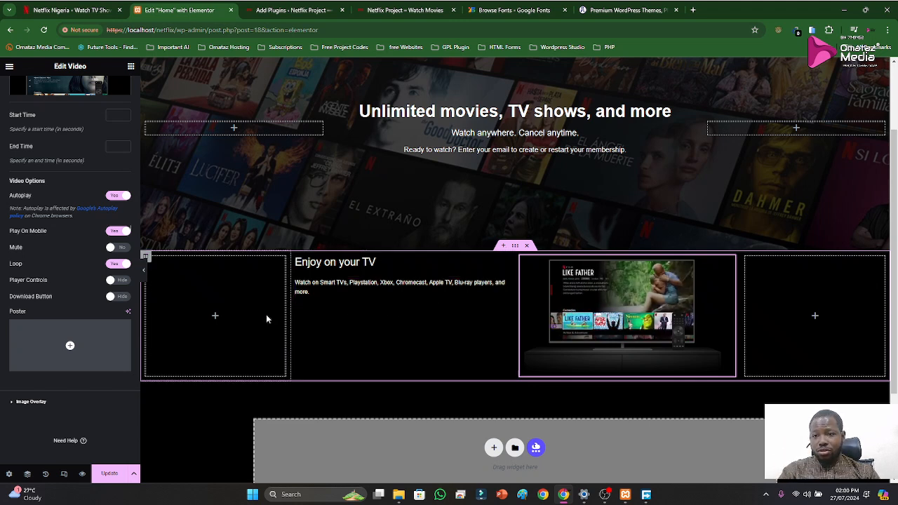
Select the "Enjoy on your TV" section, check its divider lines on the Netflix reference page, and give the section a Solid border
scroll(94, 260, "up", 4)
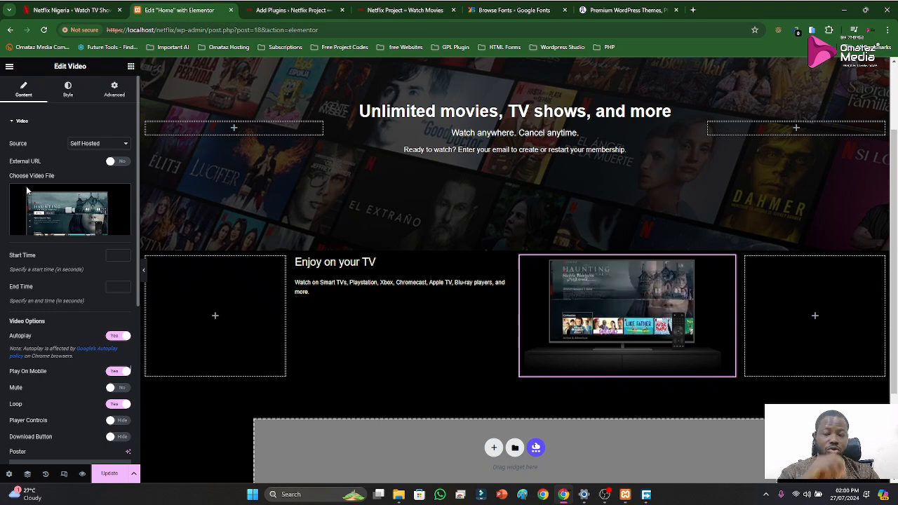
mouse_move(80, 195)
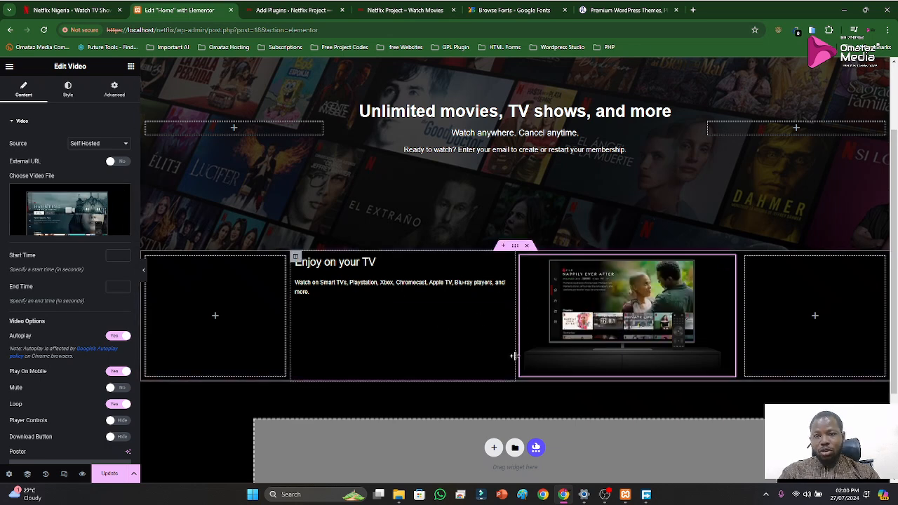
left_click(515, 246)
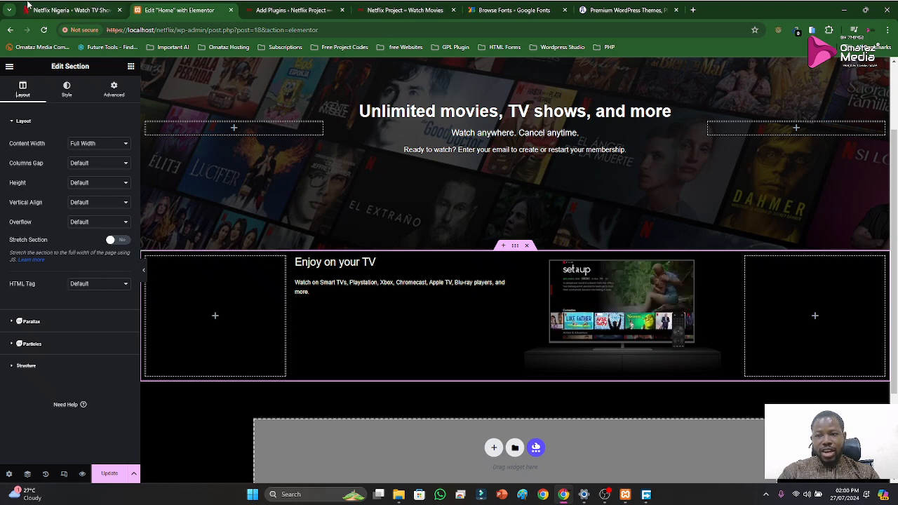
left_click(70, 10)
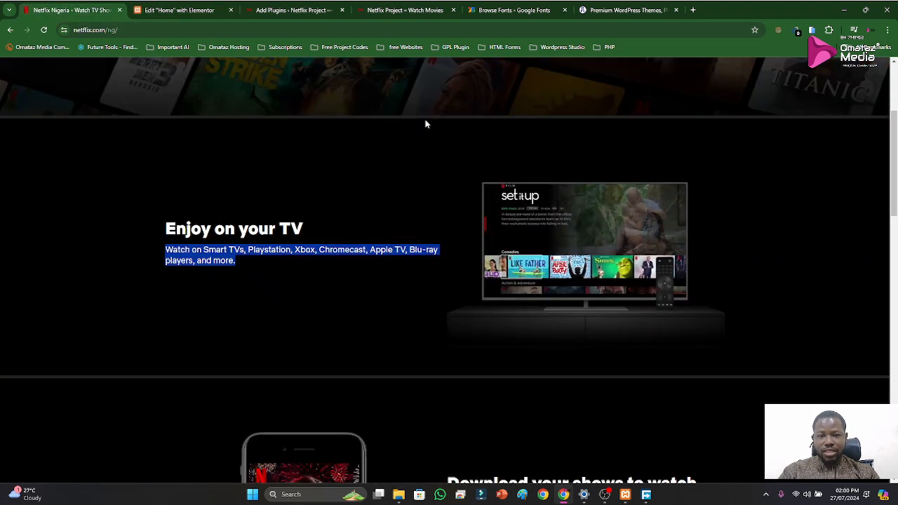
left_click(177, 10)
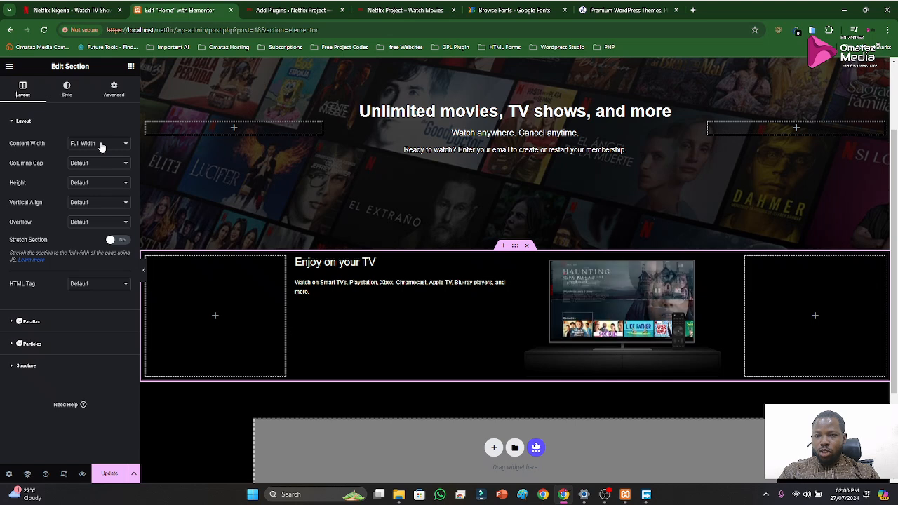
left_click(67, 92)
left_click(14, 223)
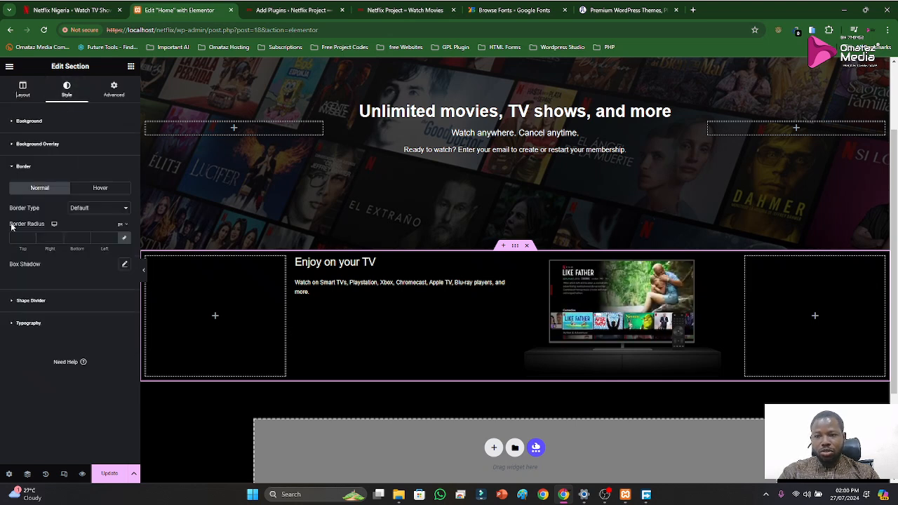
left_click(98, 208)
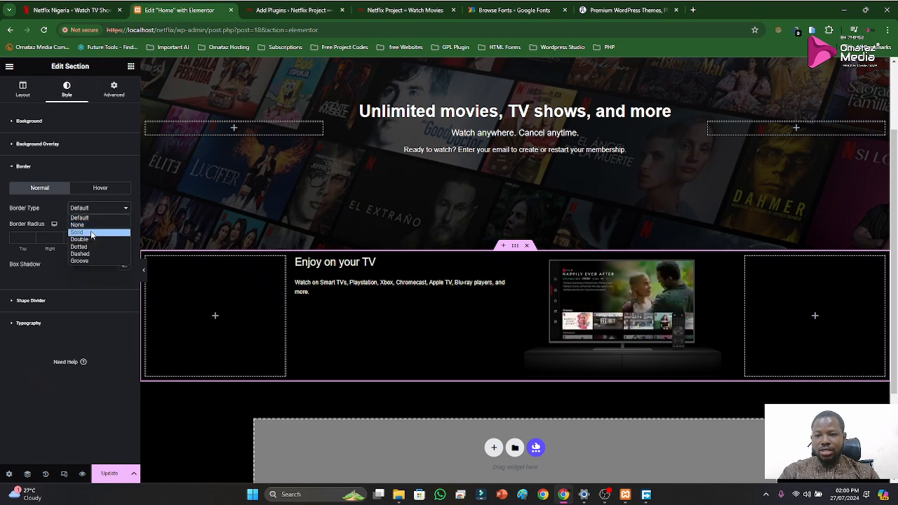
left_click(91, 233)
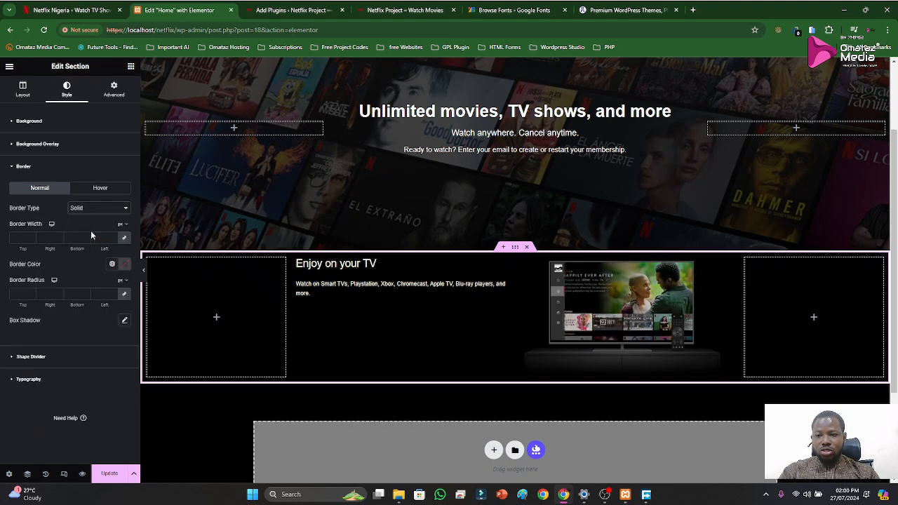
Set the section's border color to 232323, reusing the hex code from the clipboard history
left_click(124, 266)
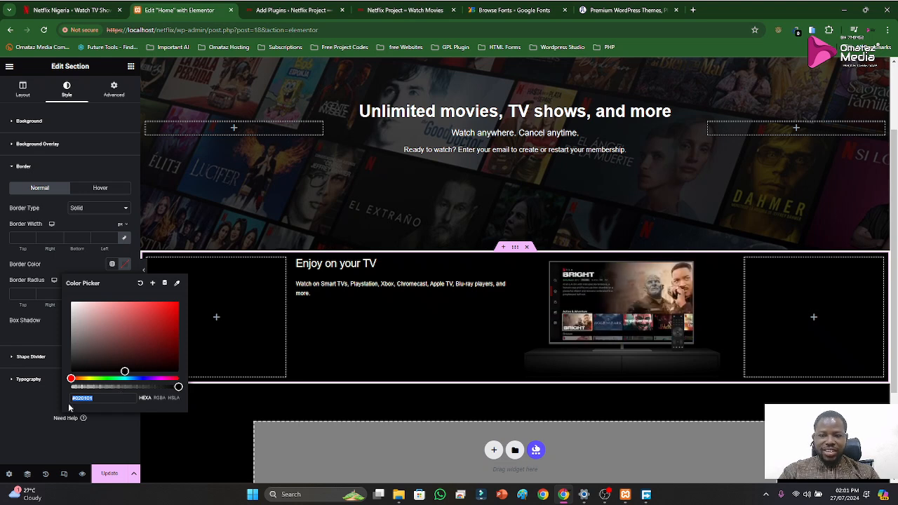
left_click(36, 417)
left_click(36, 417)
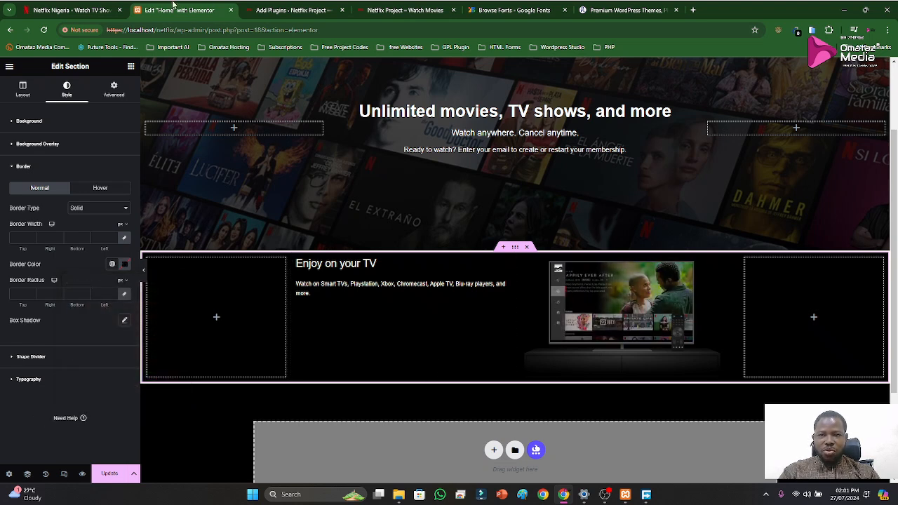
left_click(91, 9)
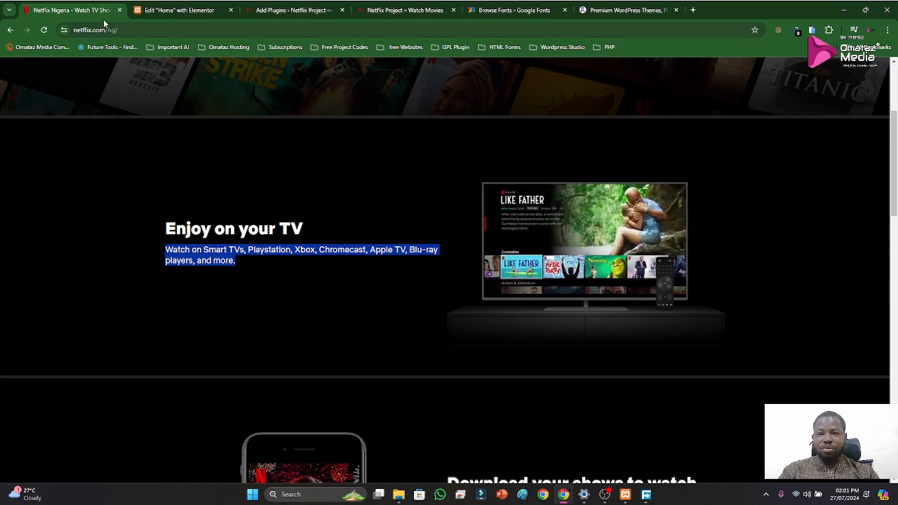
left_click(183, 10)
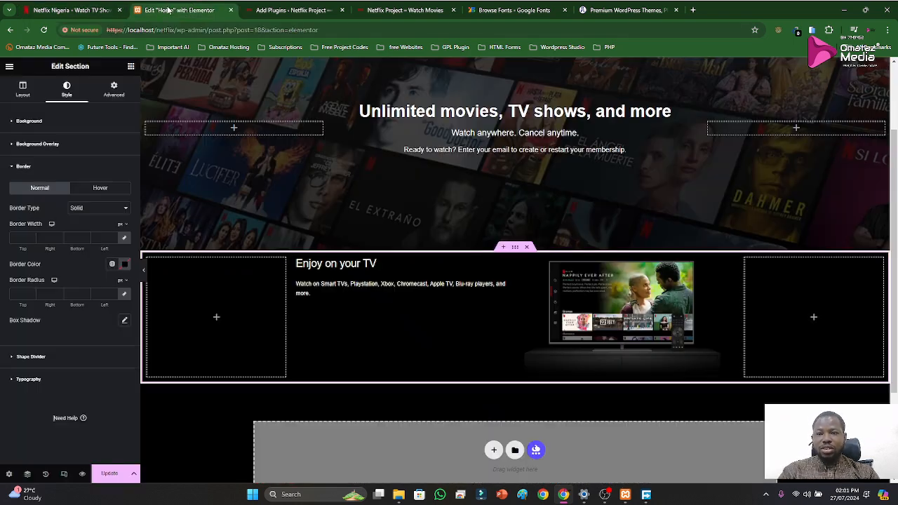
left_click(125, 266)
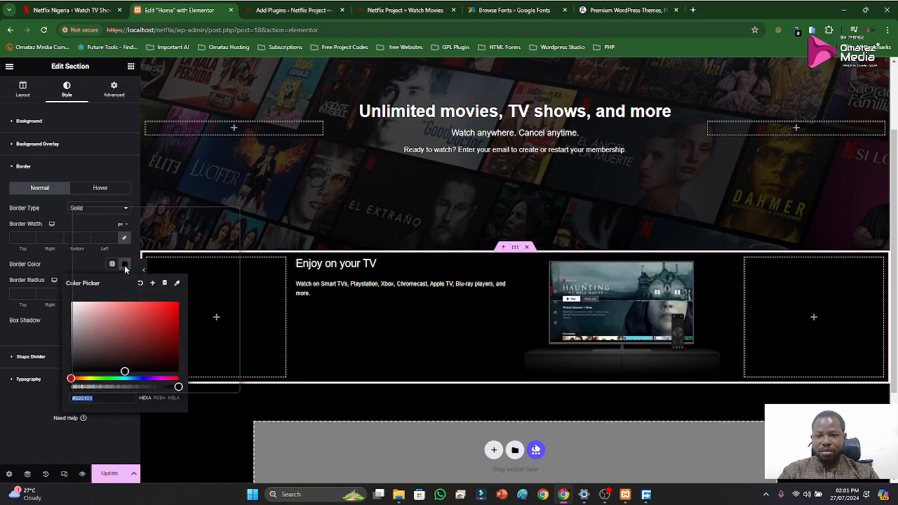
key("super+v")
scroll(144, 331, "down", 3)
scroll(143, 331, "down", 5)
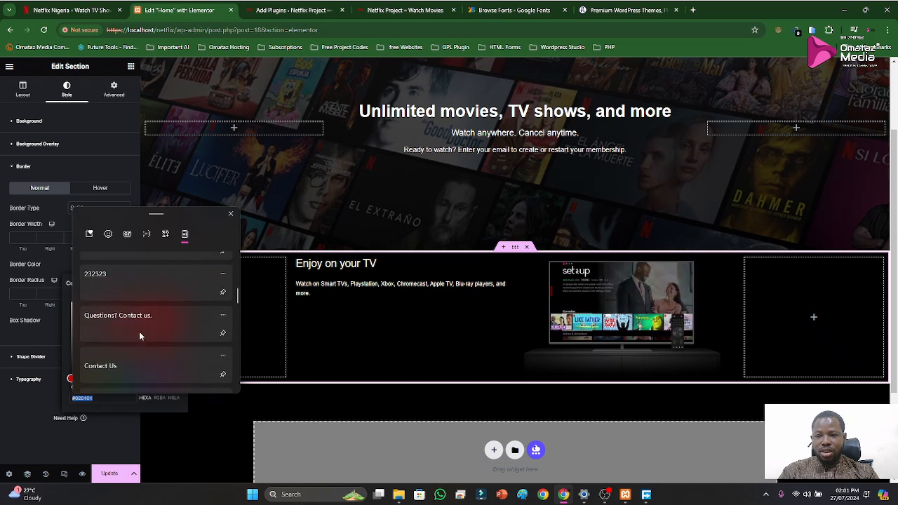
scroll(138, 331, "up", 1)
left_click(125, 300)
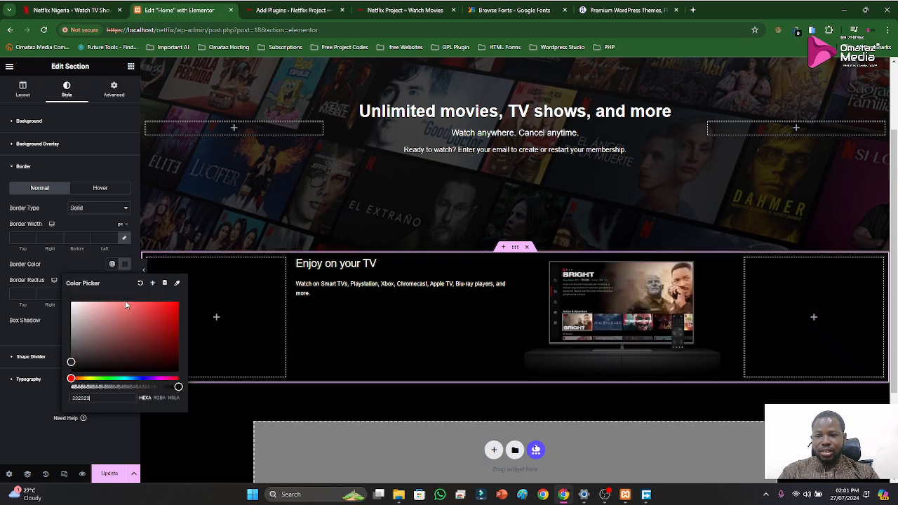
left_click(46, 328)
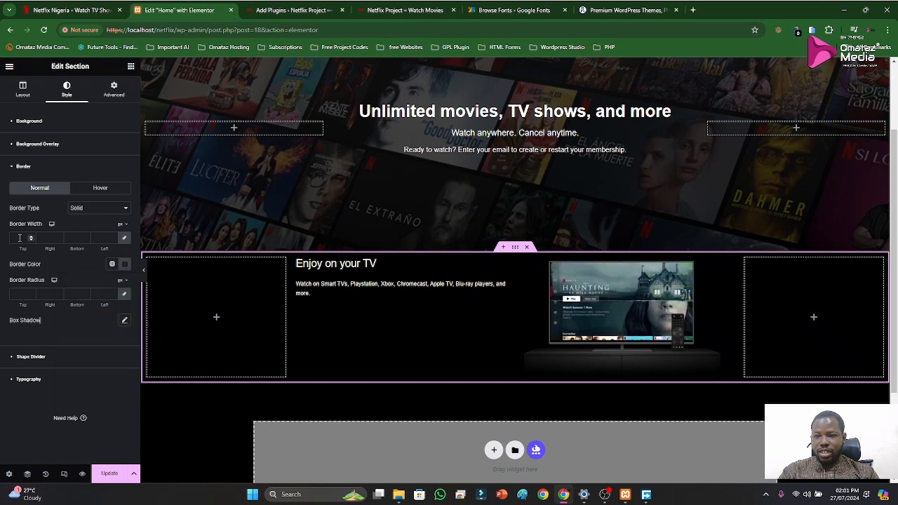
Unlink the section's border widths, set only the top and bottom to 5 px, and update the page
left_click(125, 239)
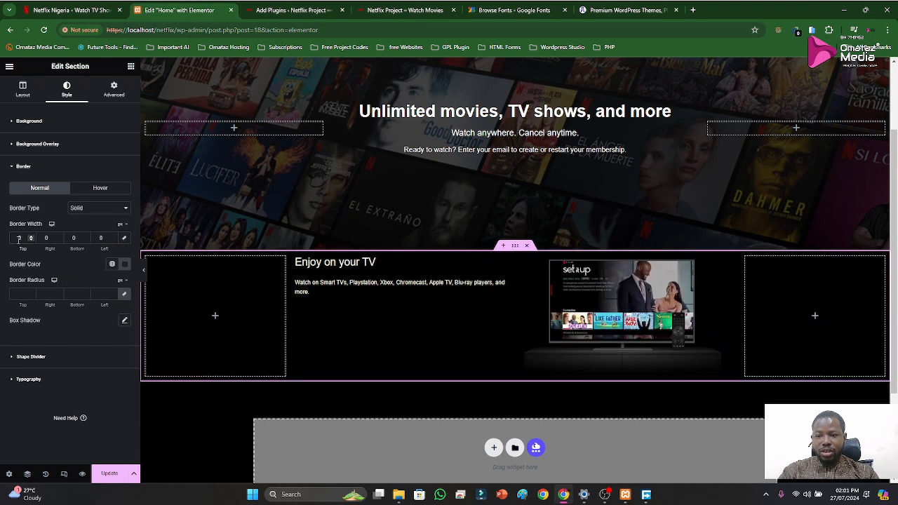
type("5")
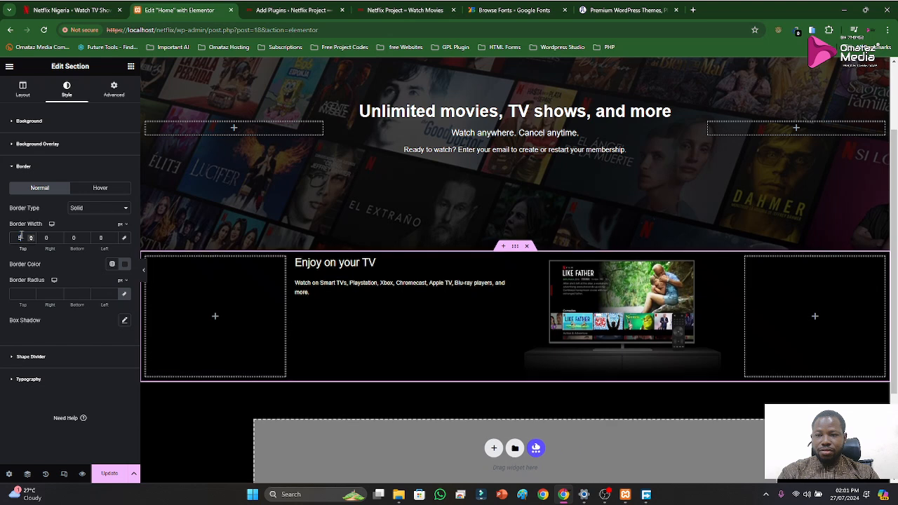
left_click(74, 237)
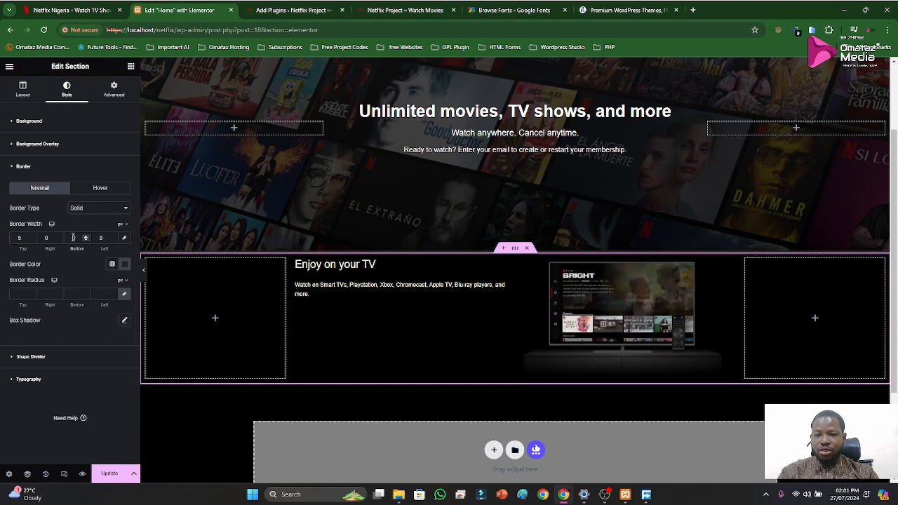
type("5")
key("BackSpace")
key("BackSpace")
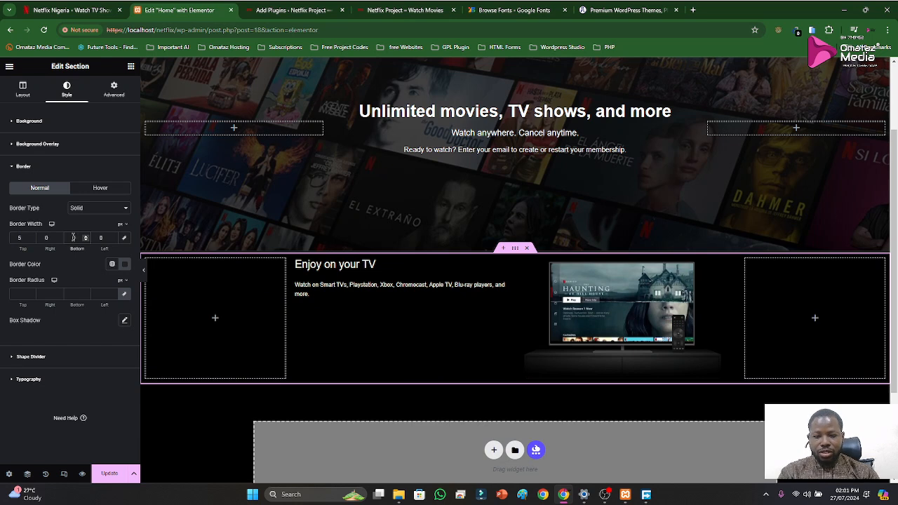
type("5")
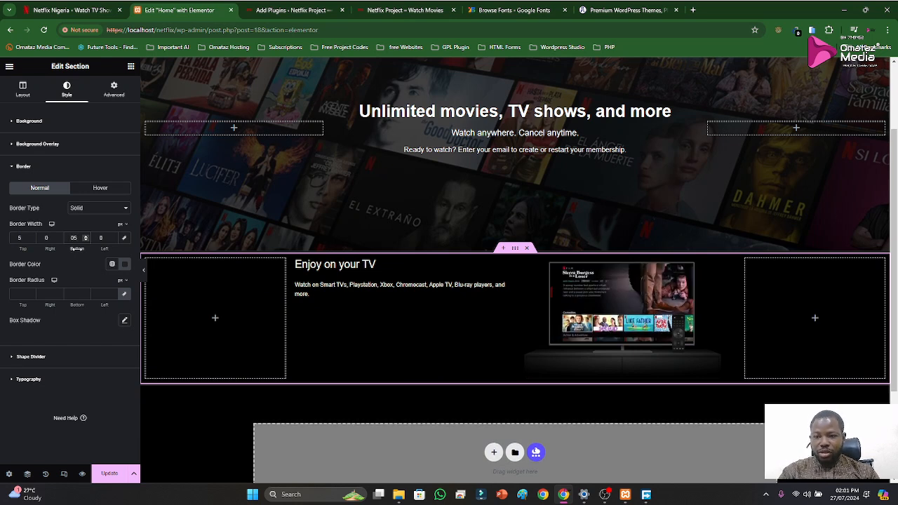
mouse_move(124, 231)
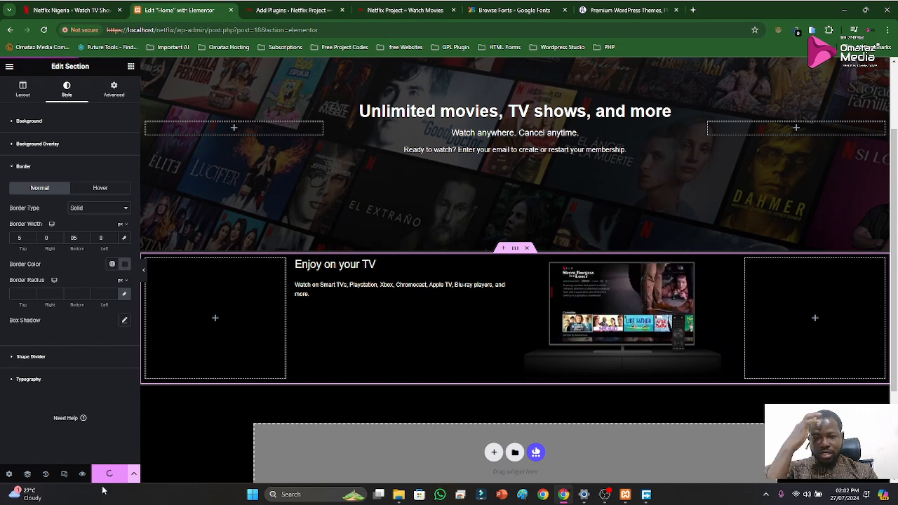
Reload the live Netflix Project page and inspect the borders around the "Enjoy on your TV" section
left_click(430, 7)
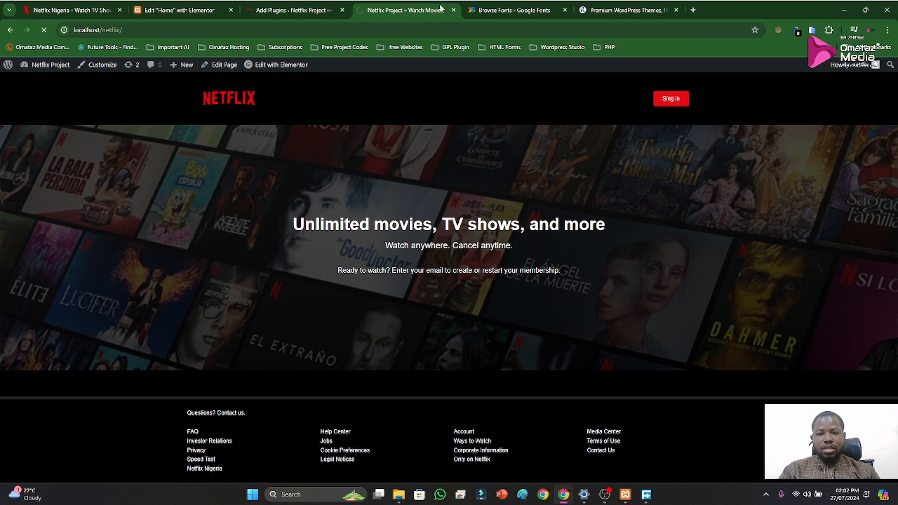
scroll(535, 299, "down", 2)
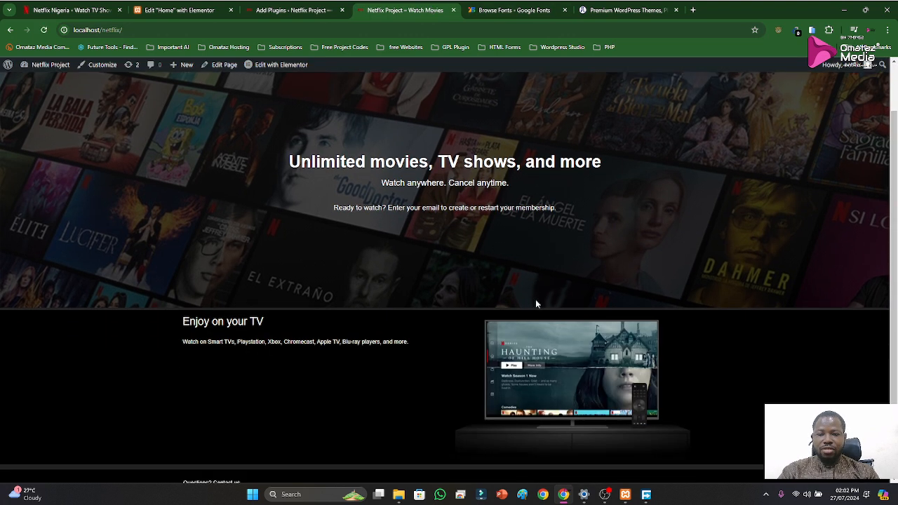
scroll(464, 351, "down", 1)
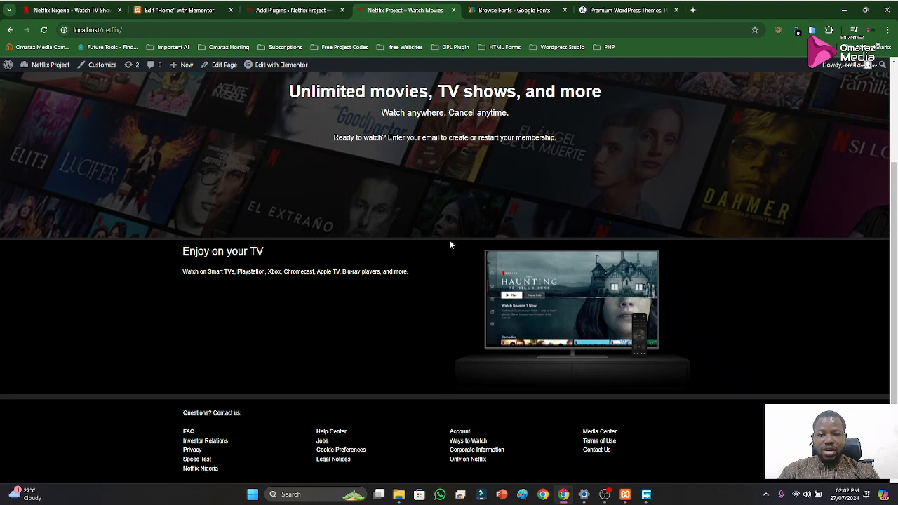
Back in the Elementor editor, clean up the bottom border width entry to a plain 5 px and update the page
left_click(179, 9)
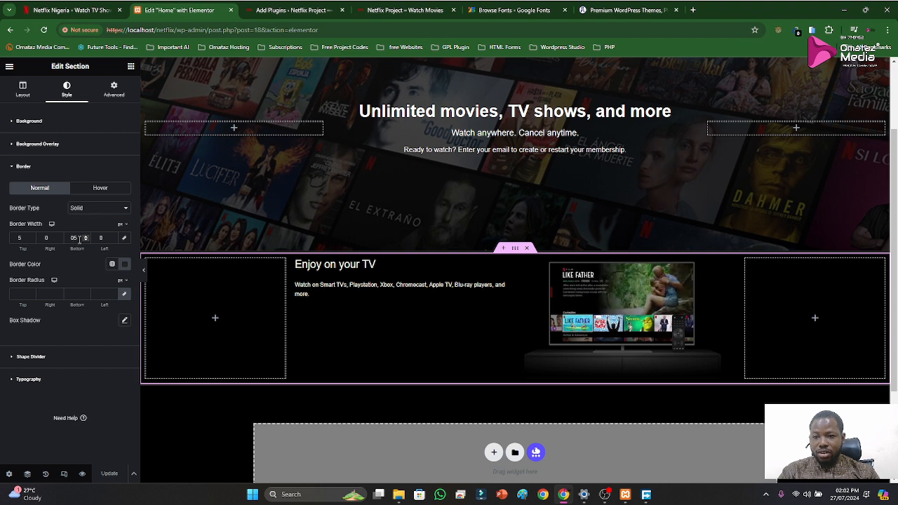
key("BackSpace")
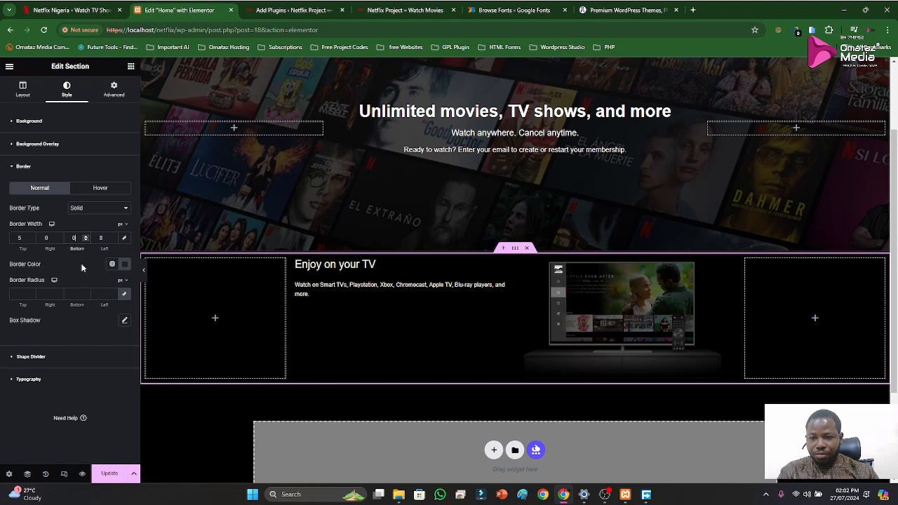
type("5")
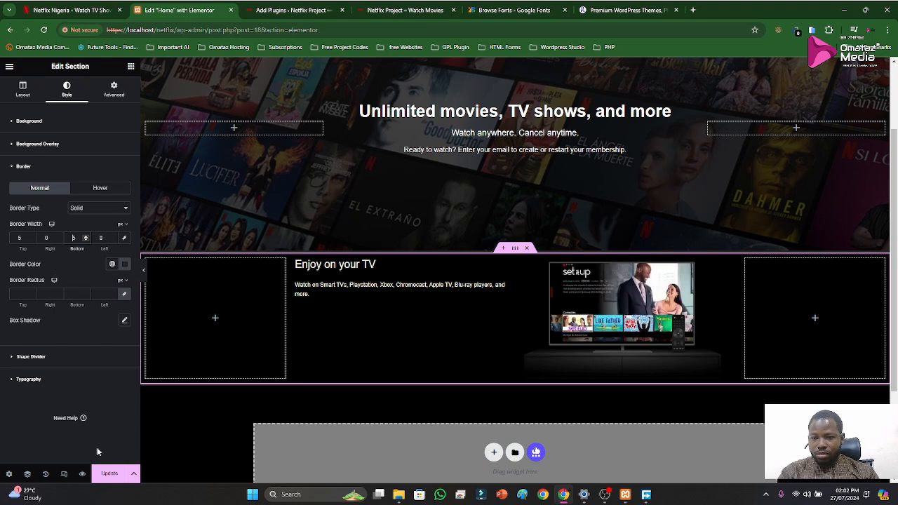
left_click(109, 474)
Compare the "Enjoy on your TV" section on the live site with the Netflix reference page, then return to the Elementor editor
left_click(384, 8)
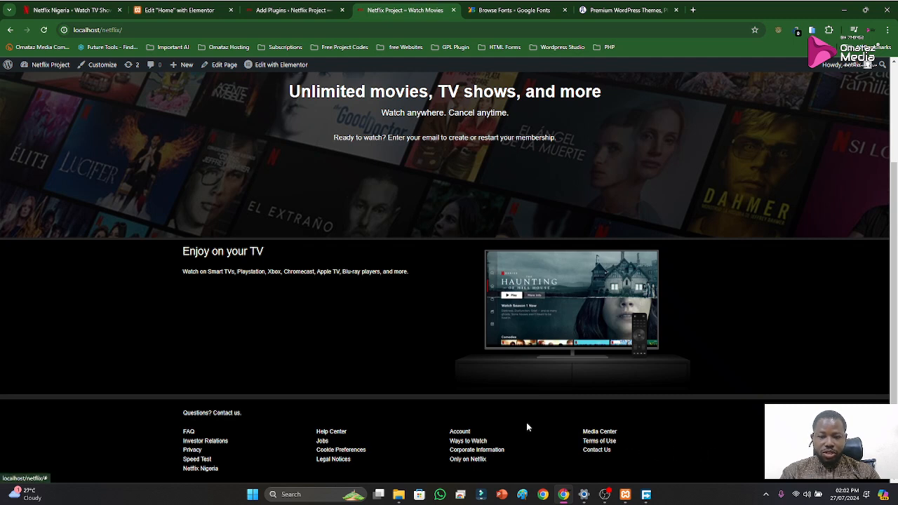
left_click(179, 10)
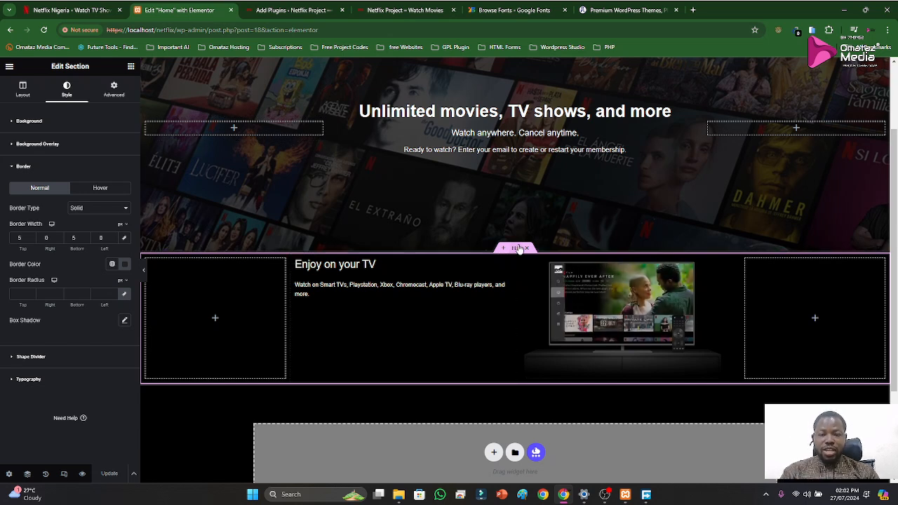
left_click(289, 10)
key("ctrl+1")
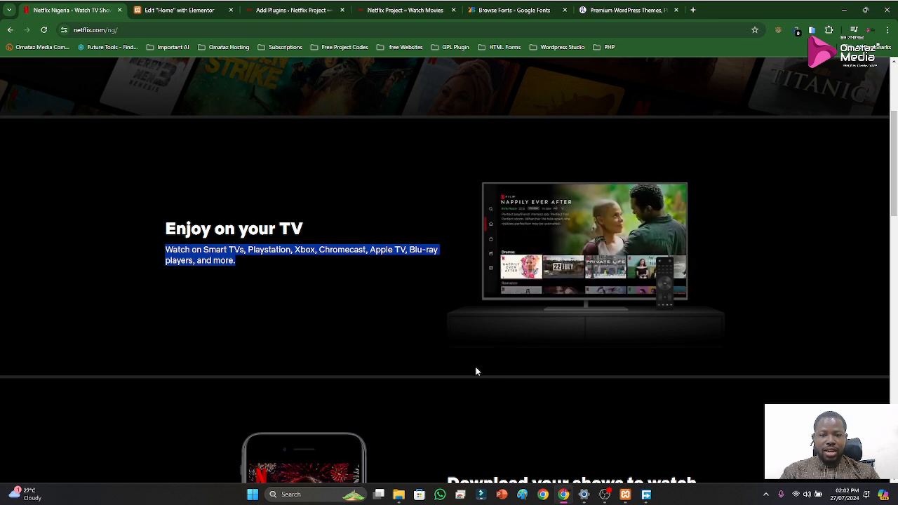
left_click(168, 10)
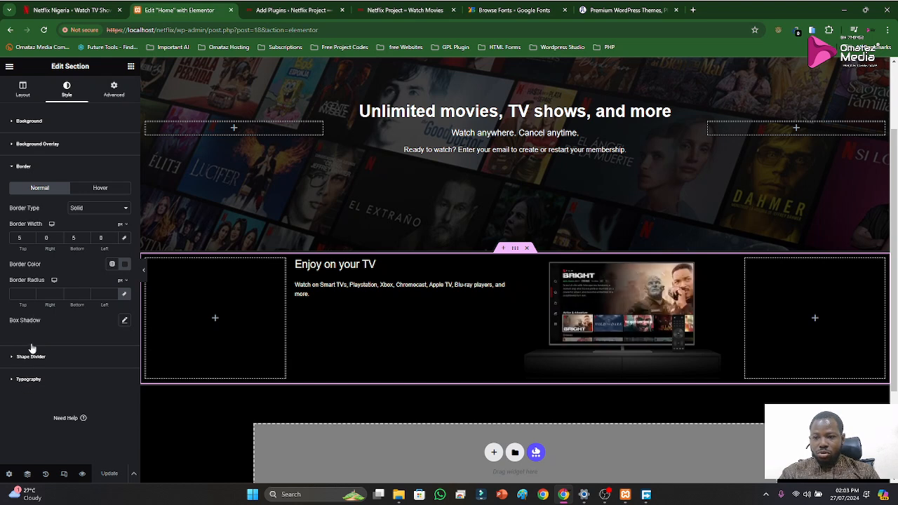
Unlink the "Enjoy on your TV" section's padding and set its top and bottom values to 50 px
left_click(31, 168)
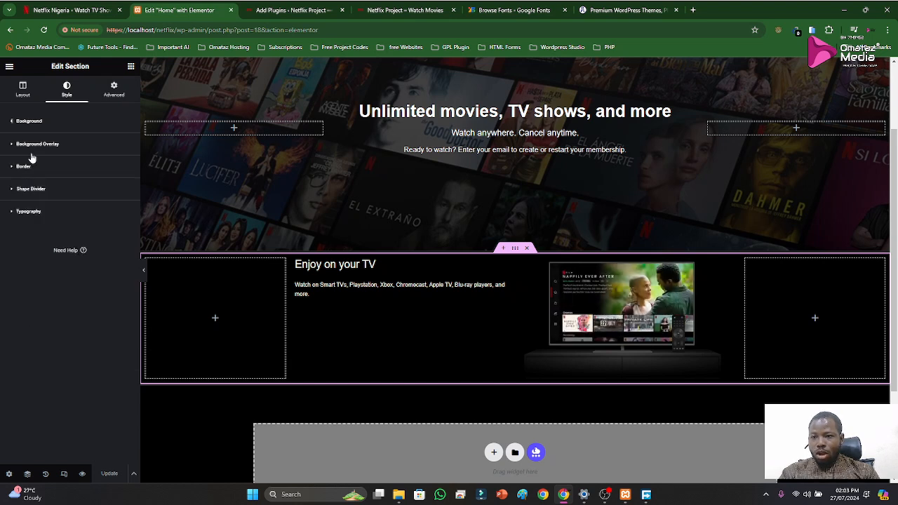
left_click(114, 91)
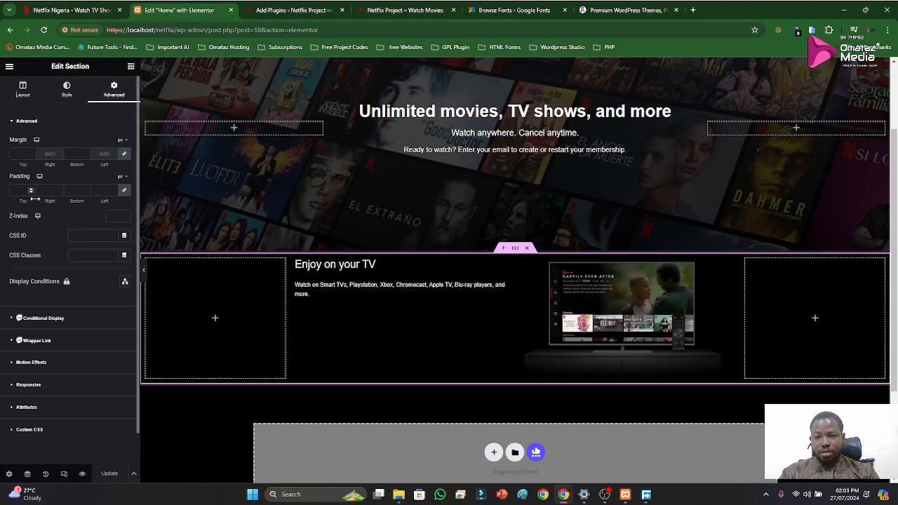
left_click(125, 191)
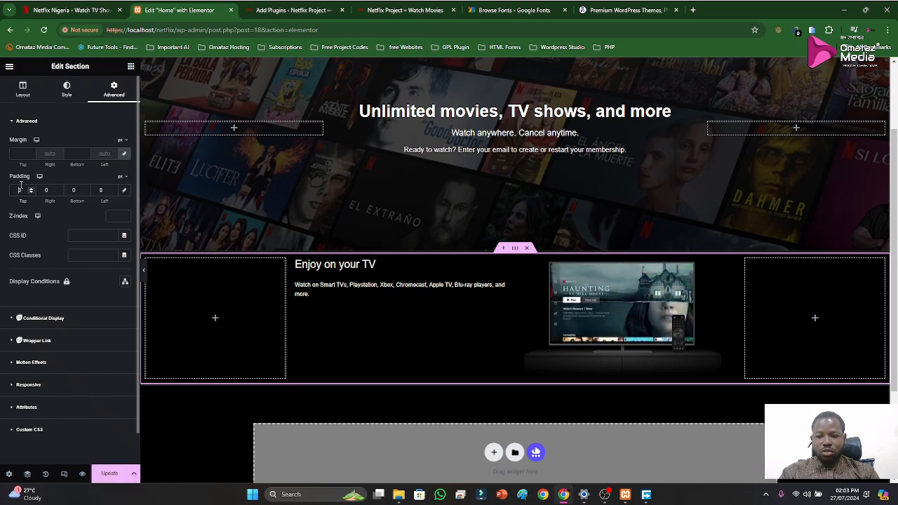
type("50")
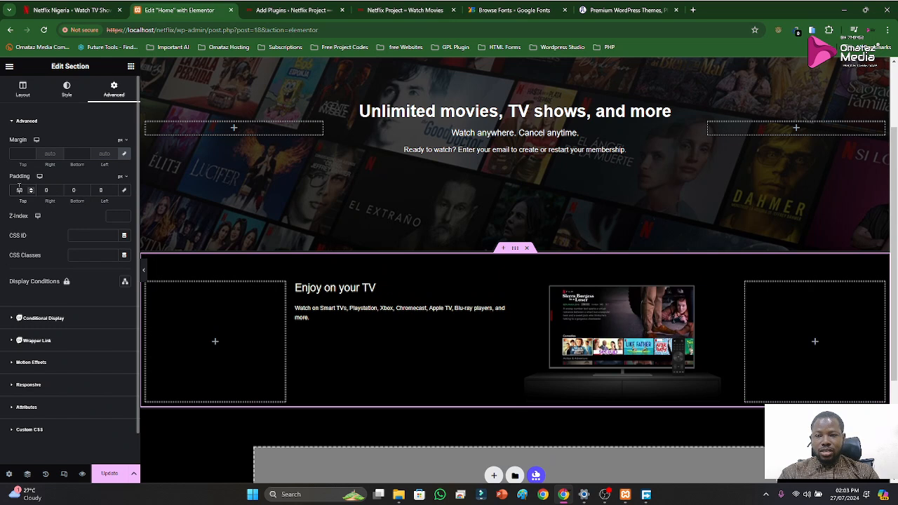
left_click(73, 190)
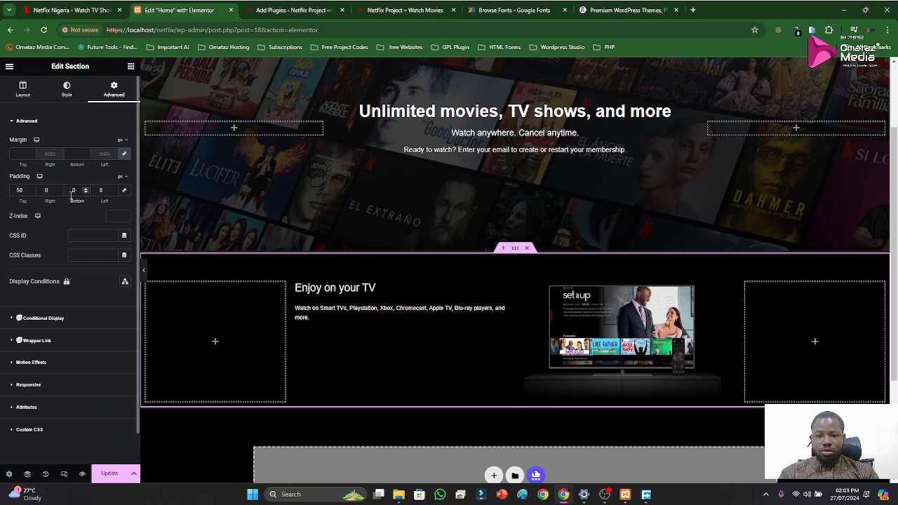
type("50")
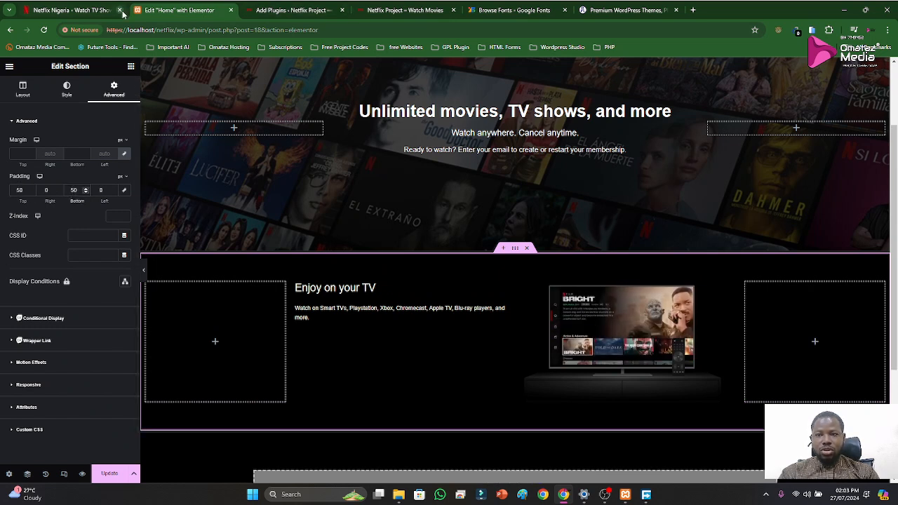
Inspect the padding of the "Enjoy on your TV" section on the Netflix reference page and return to the Elementor editor
left_click(94, 13)
right_click(717, 277)
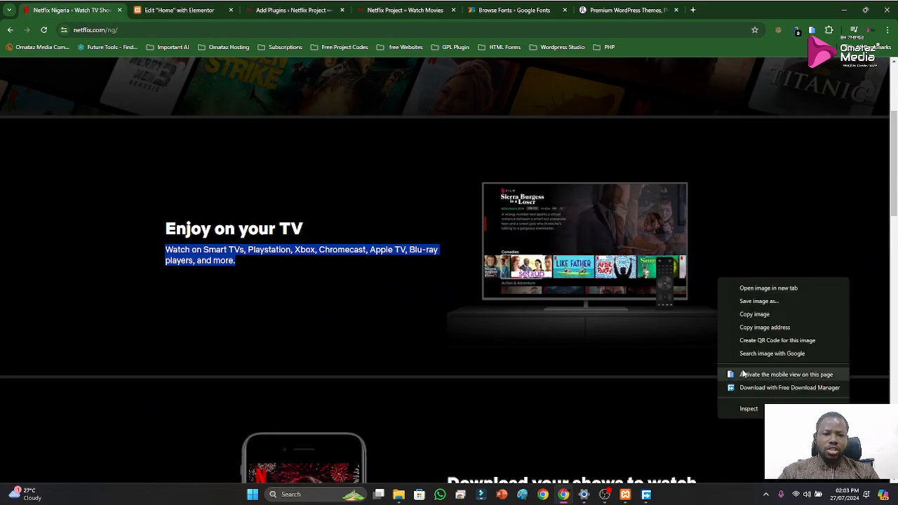
left_click(749, 409)
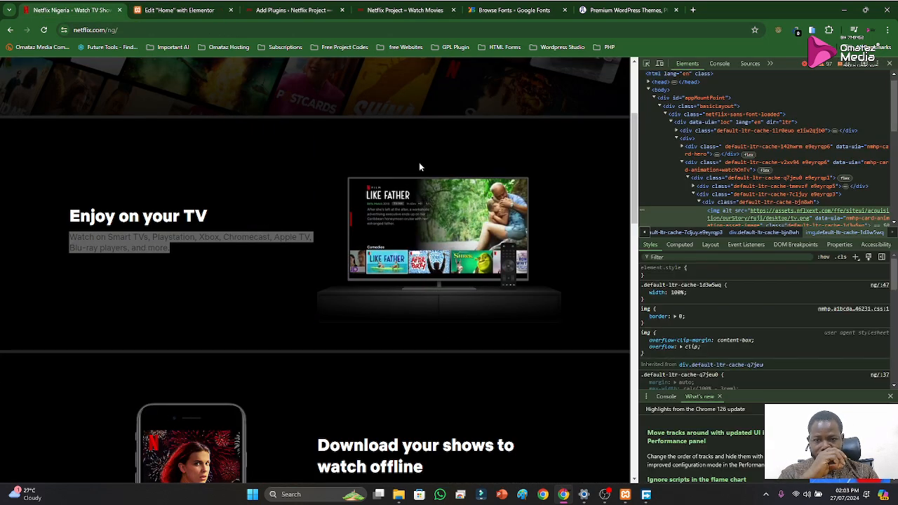
left_click(647, 64)
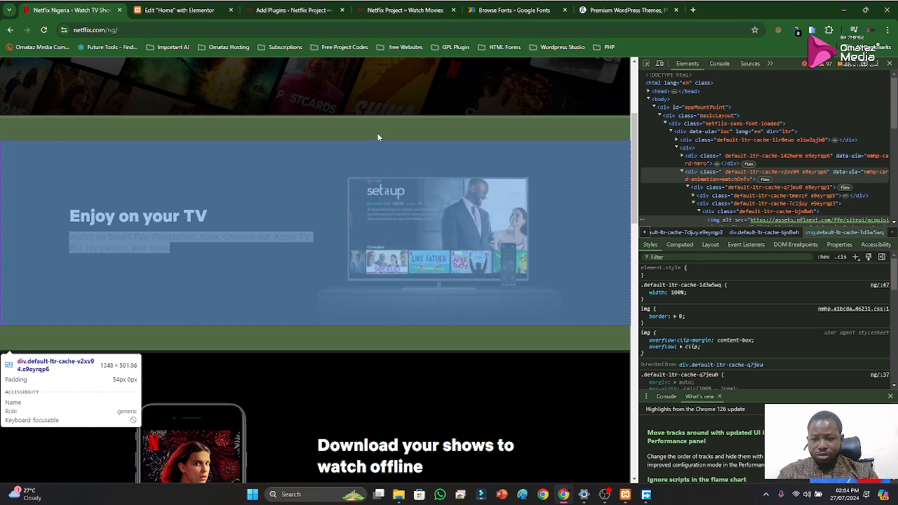
key("F12")
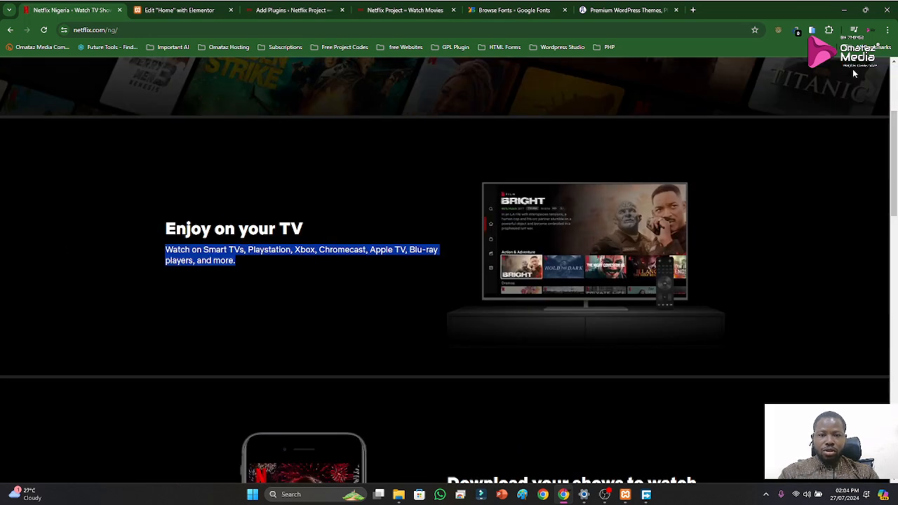
left_click(179, 10)
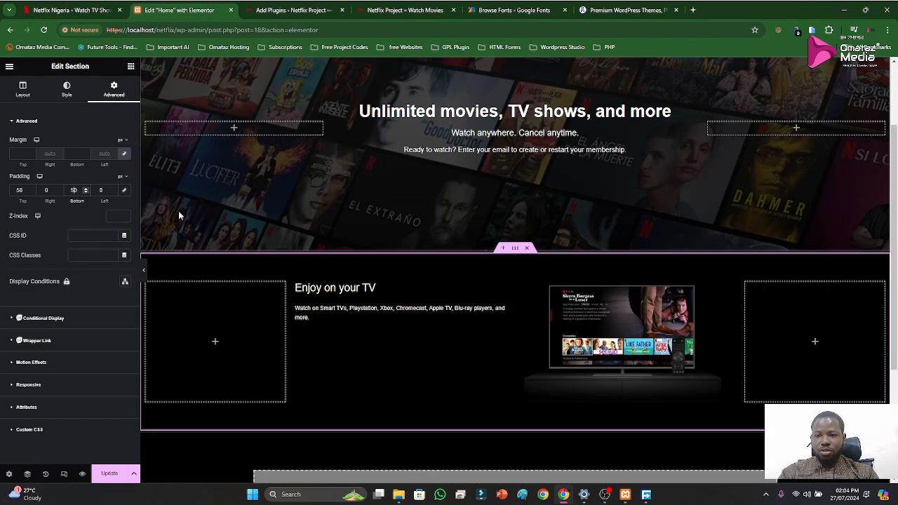
Change the section's top and bottom padding to 54 px and update the page
left_click(25, 190)
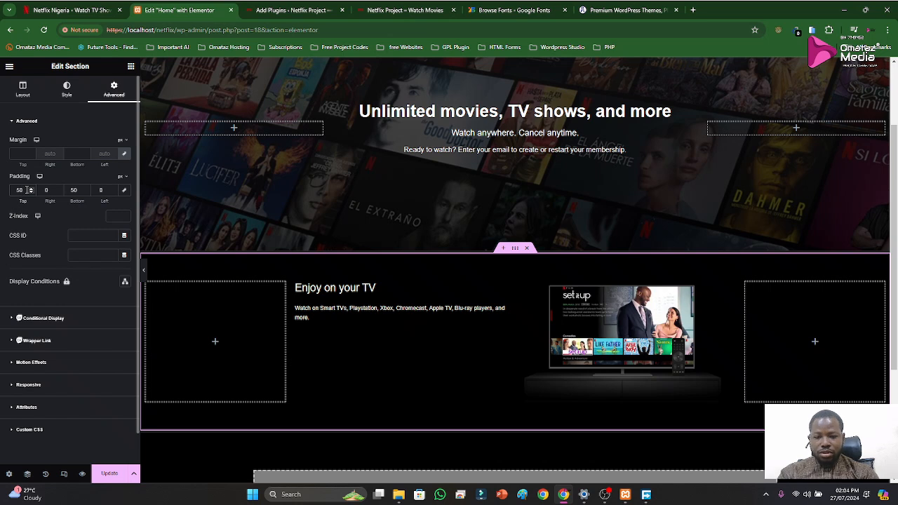
key("BackSpace")
type("4")
left_click(76, 190)
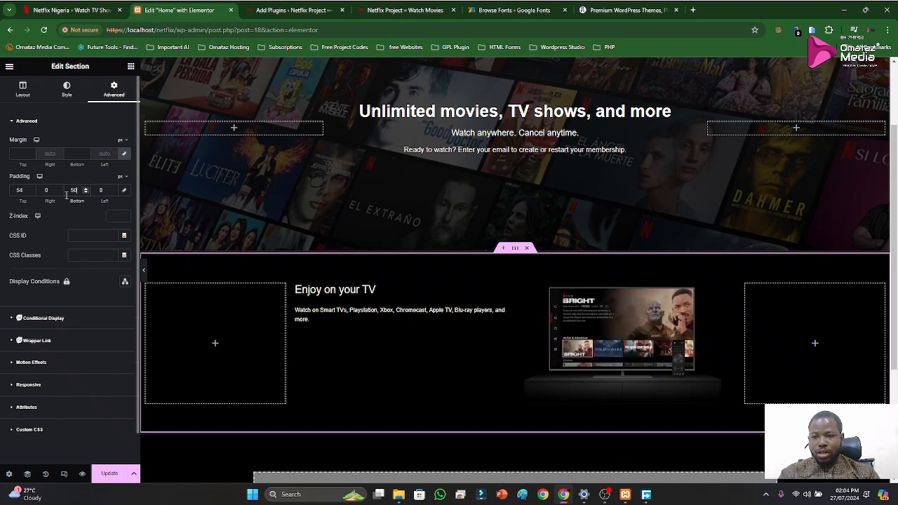
key("BackSpace")
type("4")
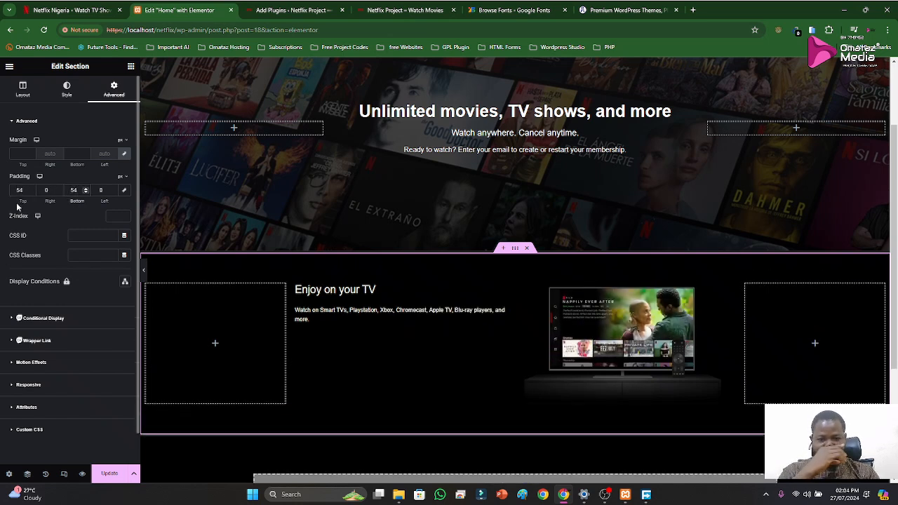
left_click(112, 478)
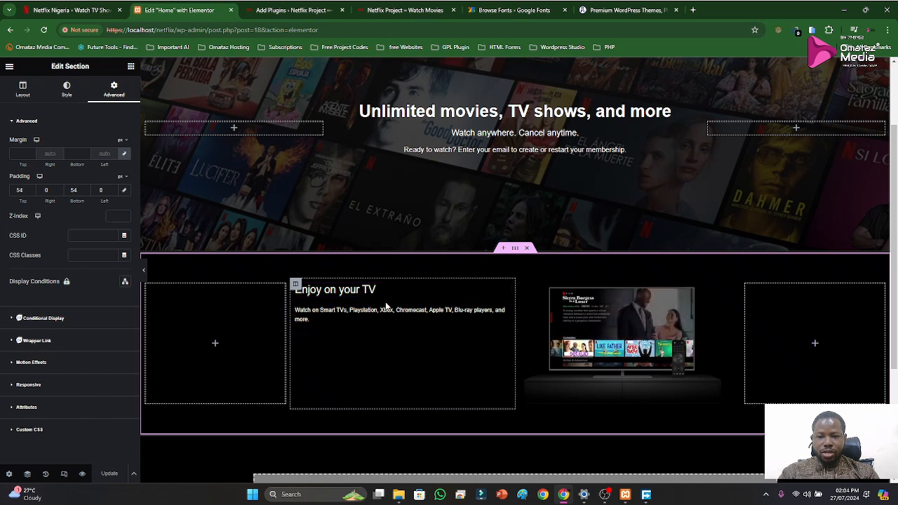
Set the vertical alignment of the column holding the "Enjoy on your TV" text to Middle
left_click(296, 284)
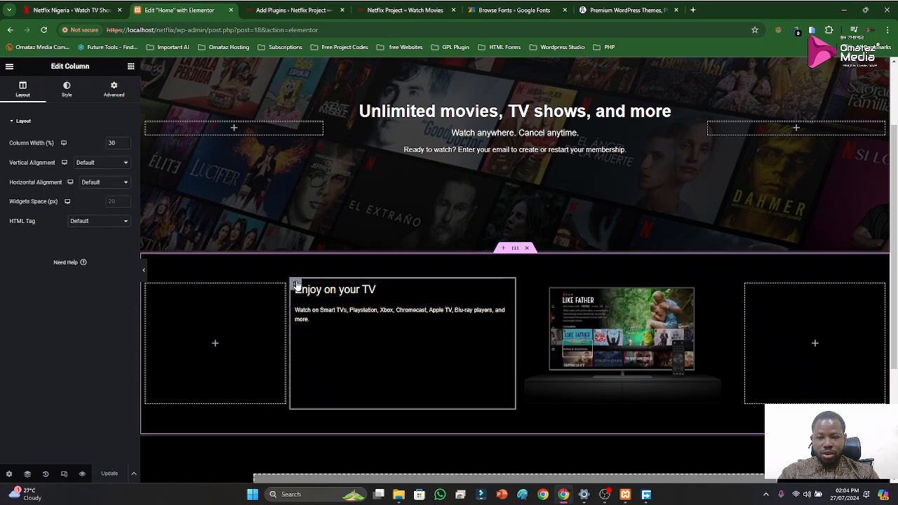
left_click(67, 93)
left_click(24, 92)
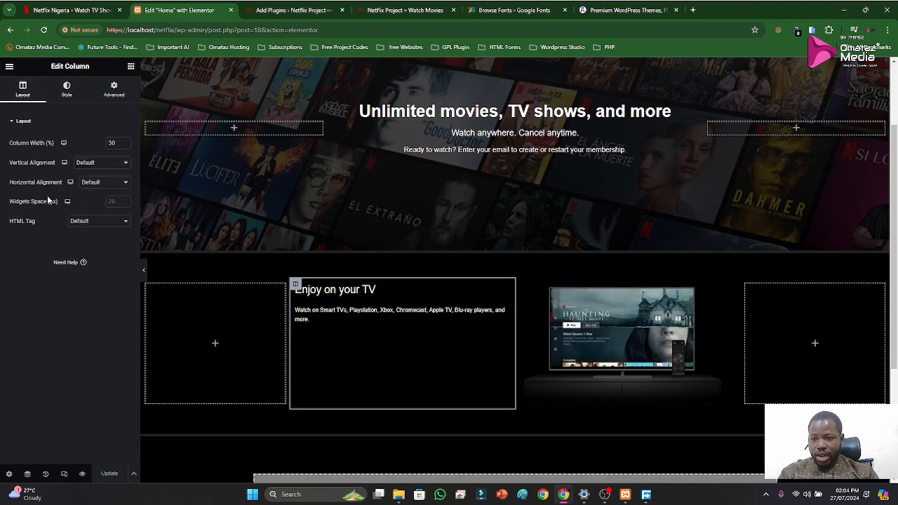
left_click(98, 164)
left_click(93, 187)
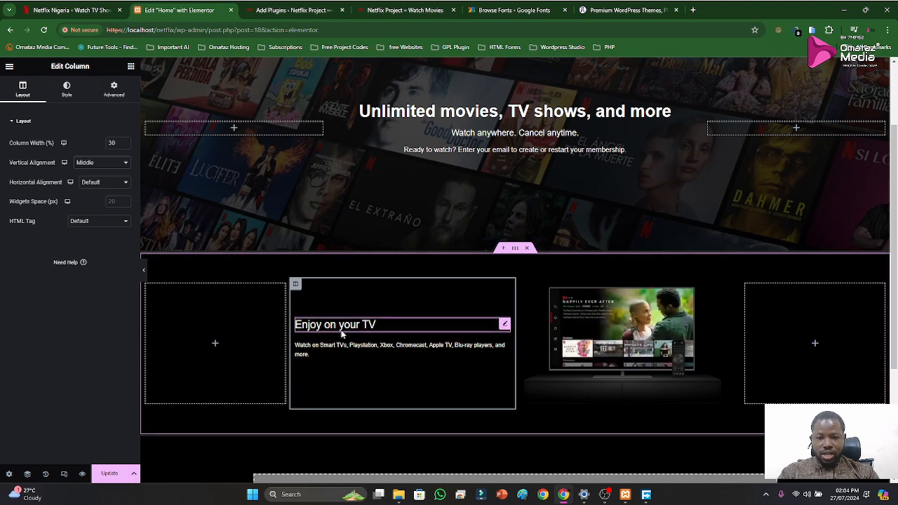
Look through the style and advanced settings of the text column and of its description text widget for spacing options
left_click(66, 96)
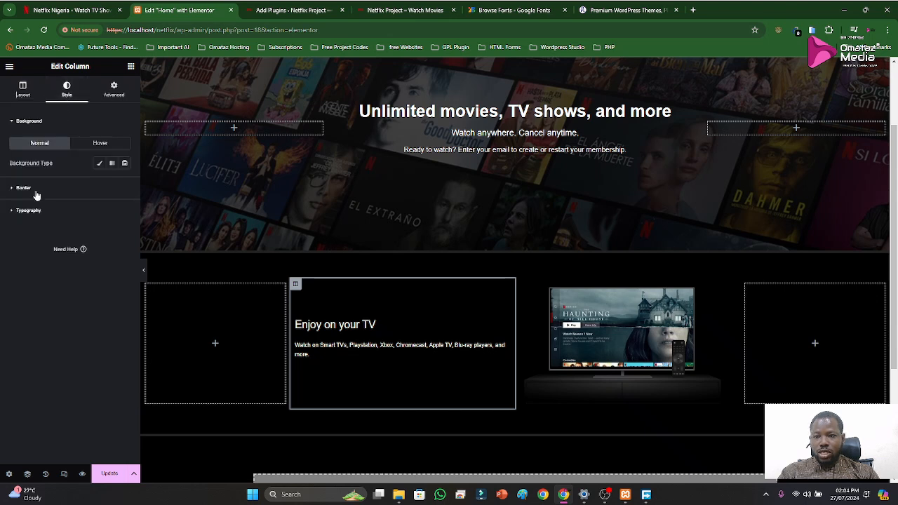
left_click(113, 90)
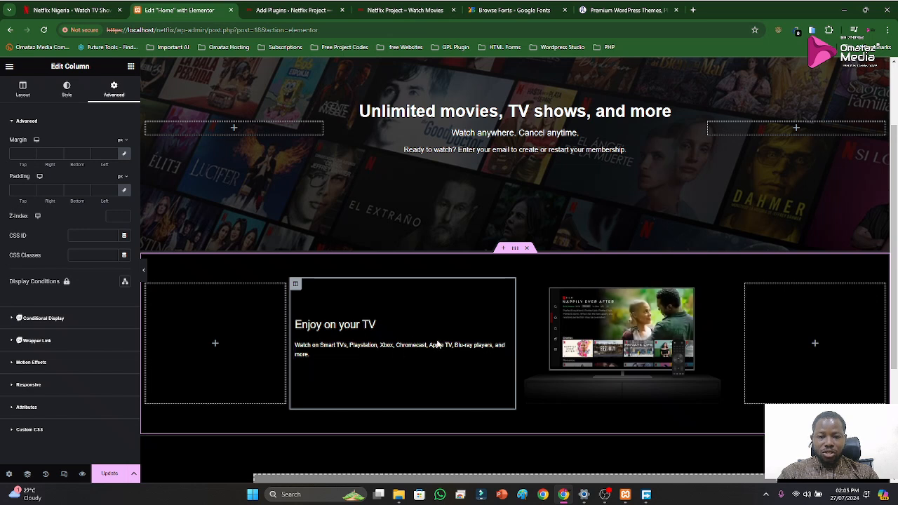
left_click(504, 354)
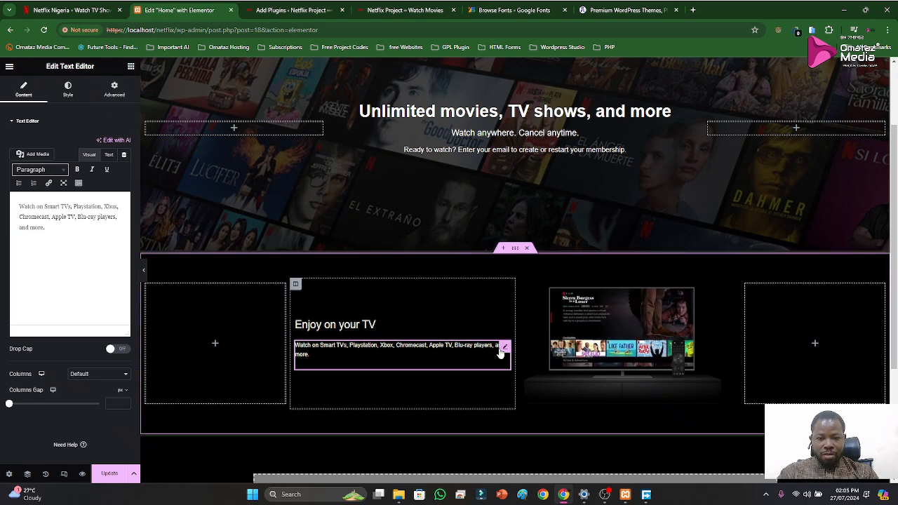
left_click(114, 89)
scroll(59, 317, "down", 3)
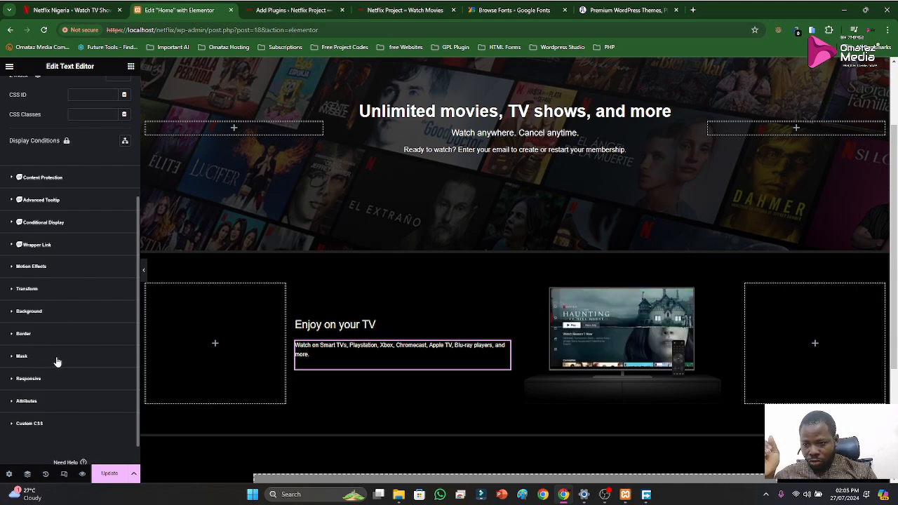
scroll(63, 344, "up", 3)
left_click(65, 97)
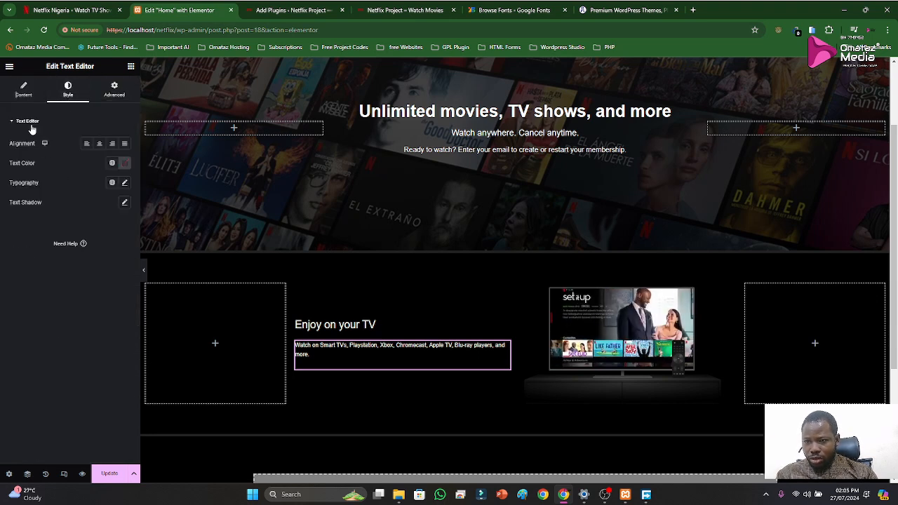
left_click(23, 92)
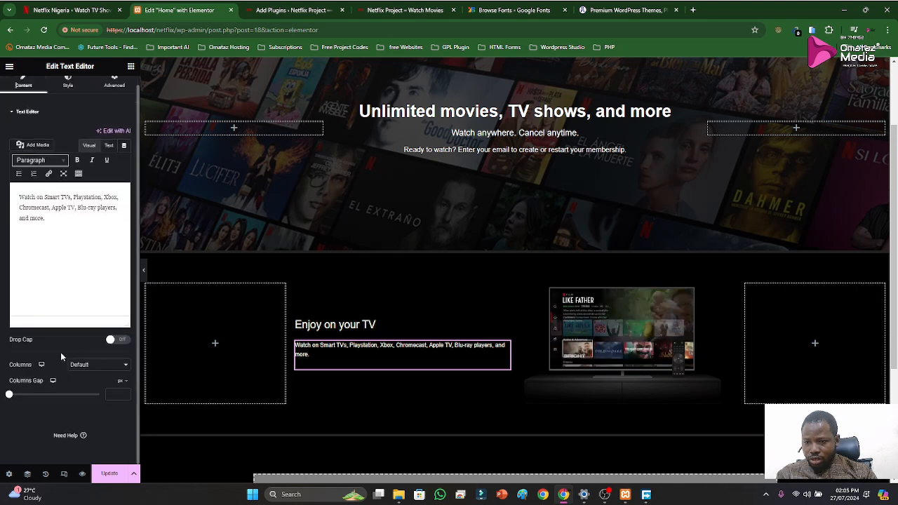
left_click(112, 91)
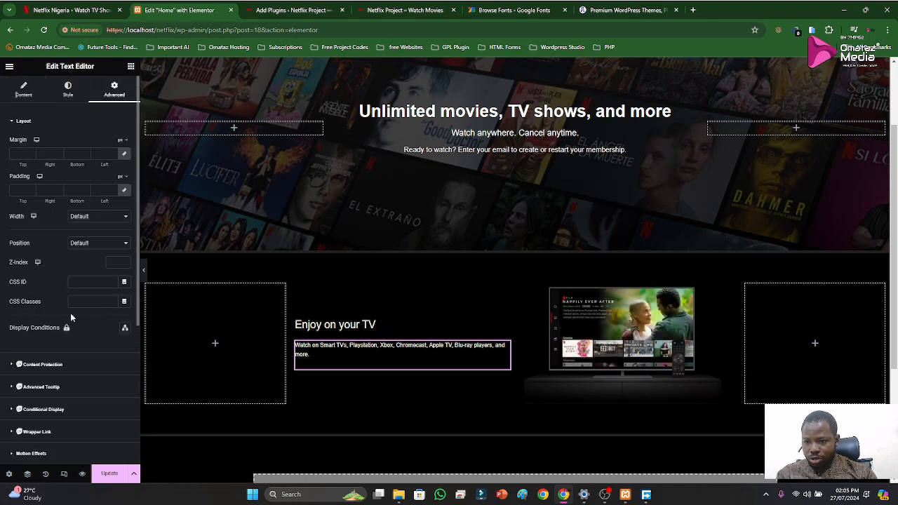
scroll(71, 351, "down", 3)
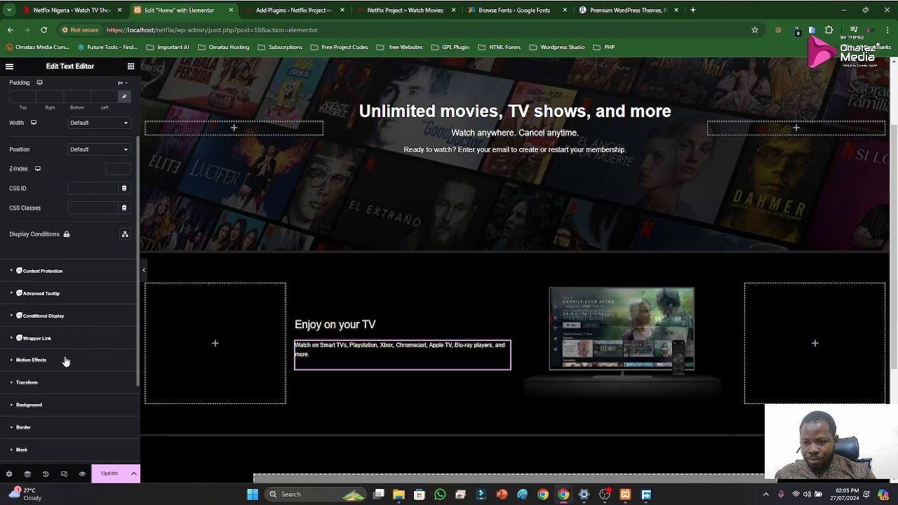
scroll(47, 381, "down", 1)
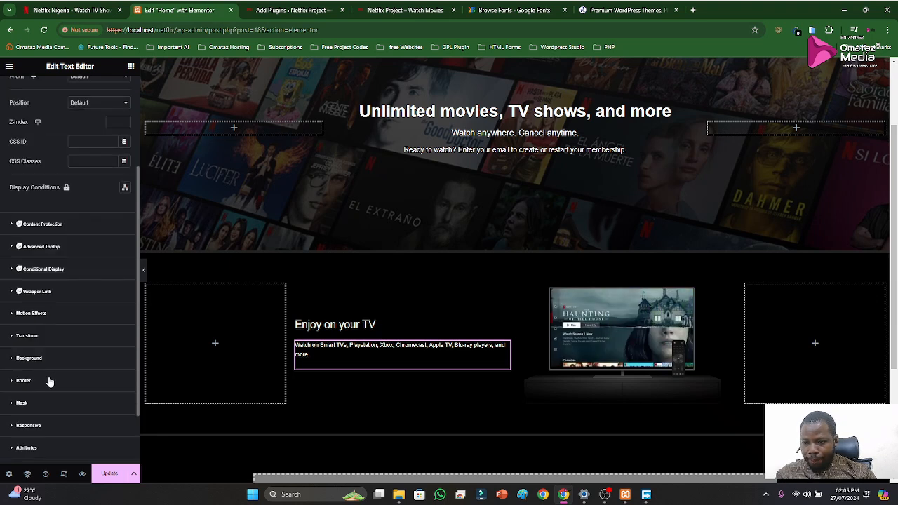
scroll(47, 386, "down", 2)
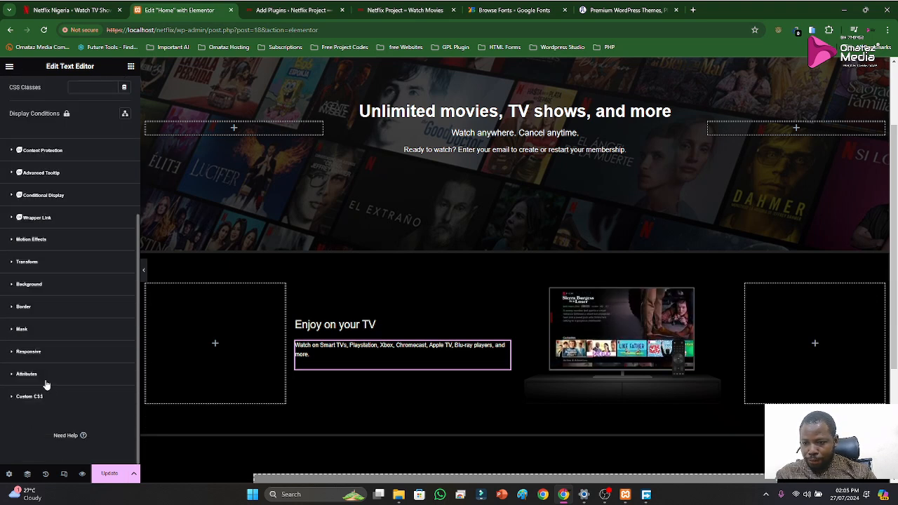
scroll(40, 370, "up", 3)
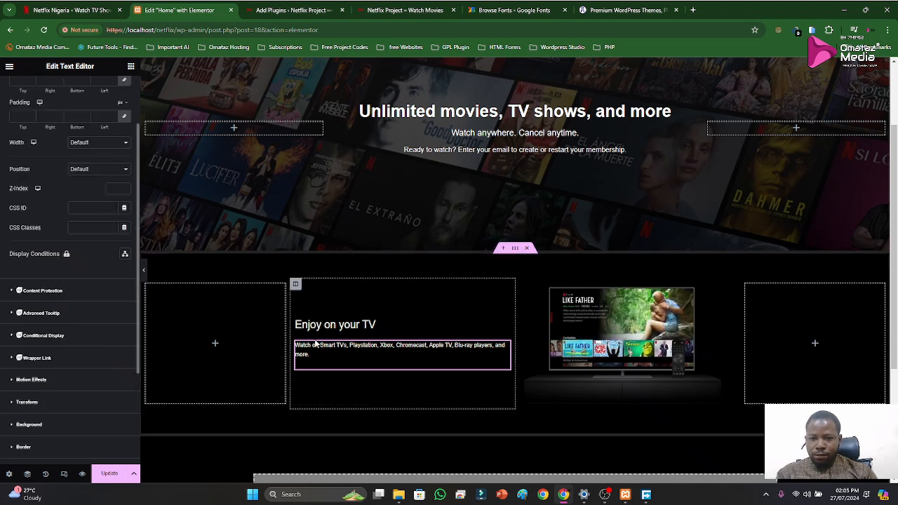
Unlink the text column's padding, try 20 px on the left side, and return that value to 0
left_click(296, 286)
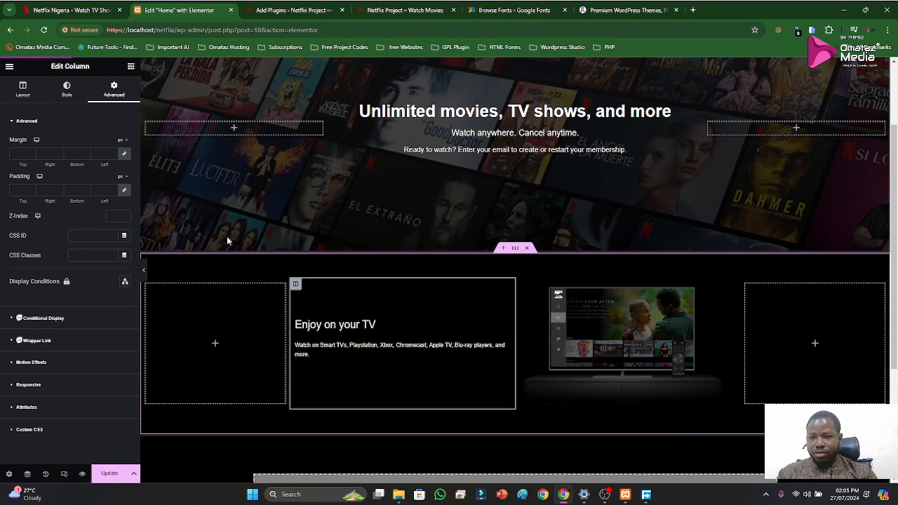
left_click(125, 192)
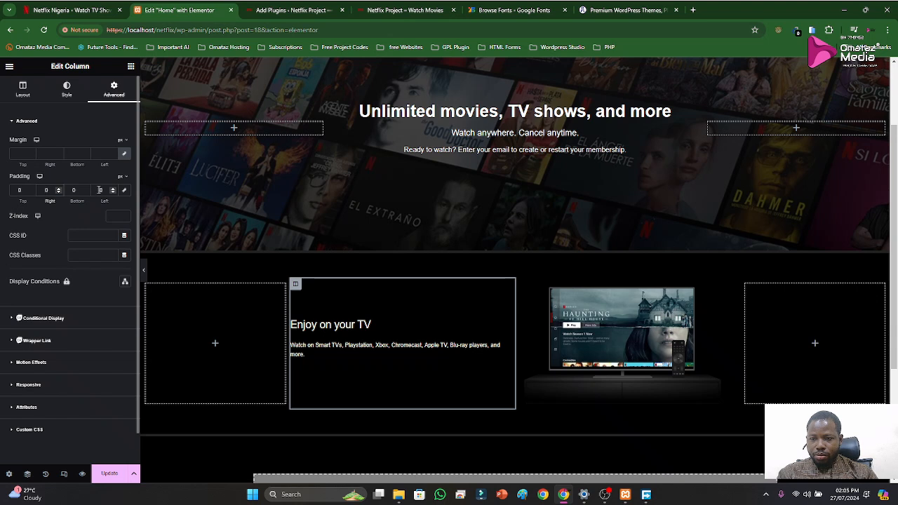
type("20")
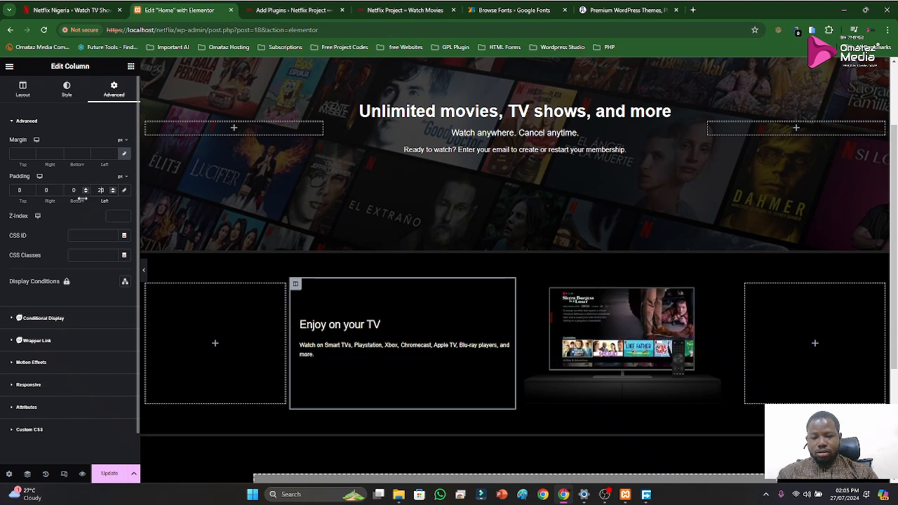
key("BackSpace")
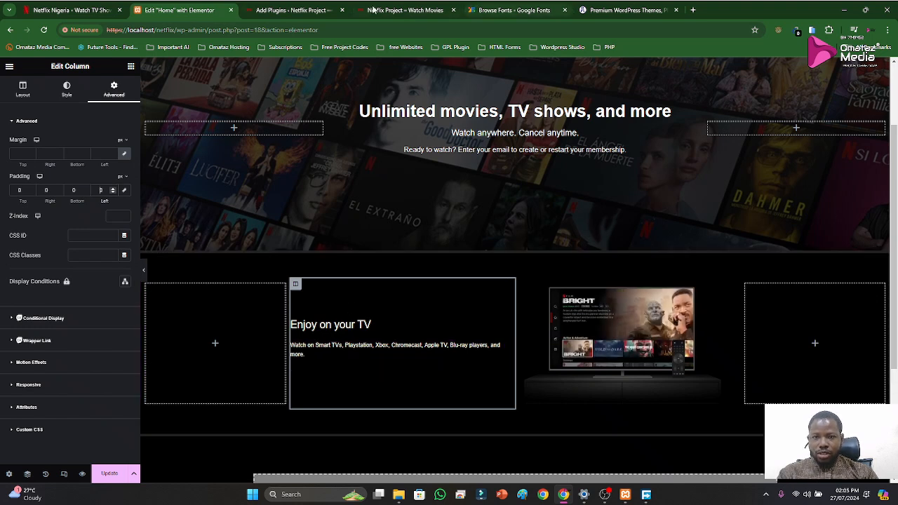
Switch to the Netflix reference page and inspect the layout of its "Enjoy on your TV" section with the developer tools
left_click(72, 10)
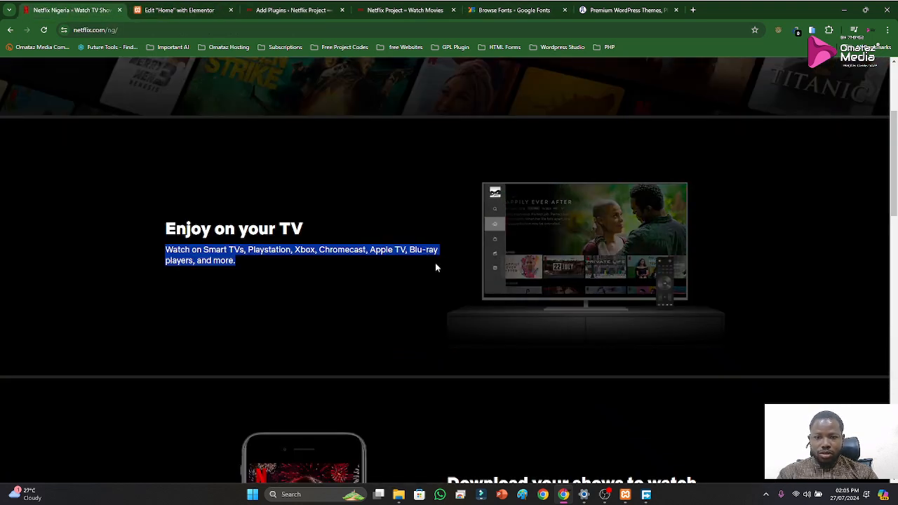
right_click(397, 332)
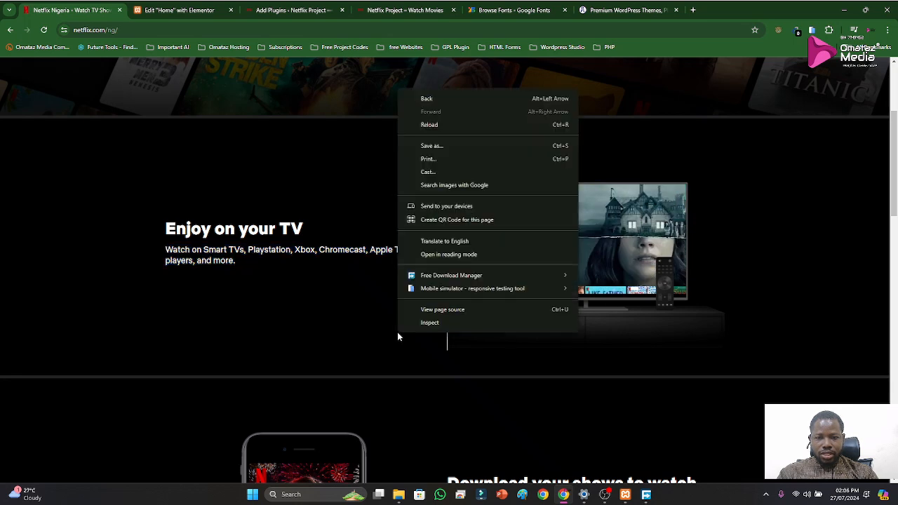
left_click(430, 322)
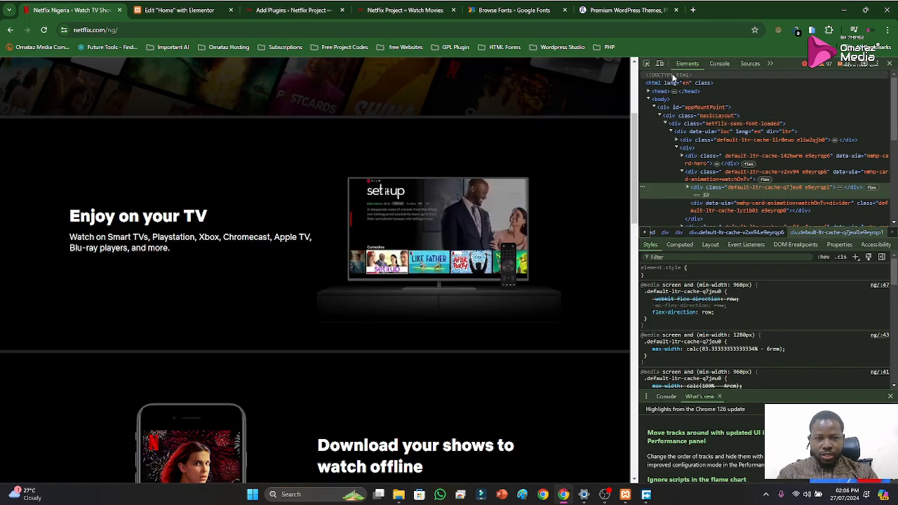
left_click(646, 63)
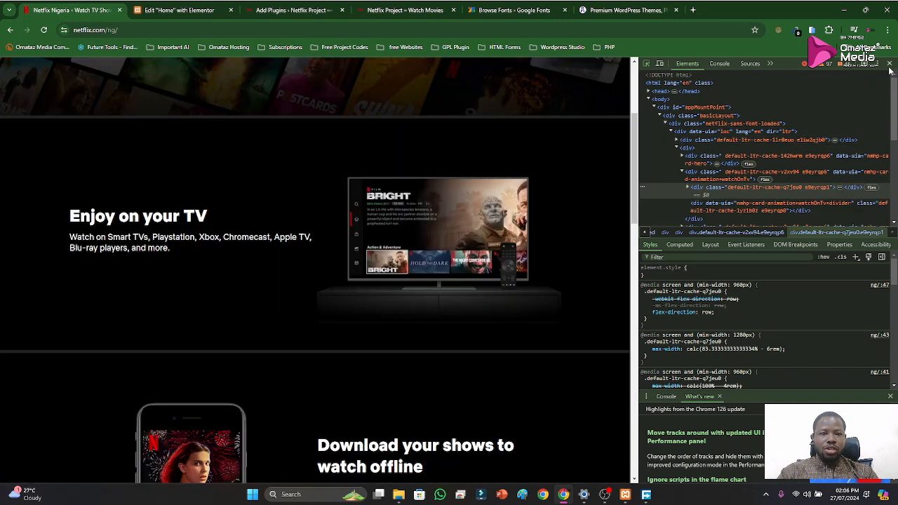
left_click(890, 64)
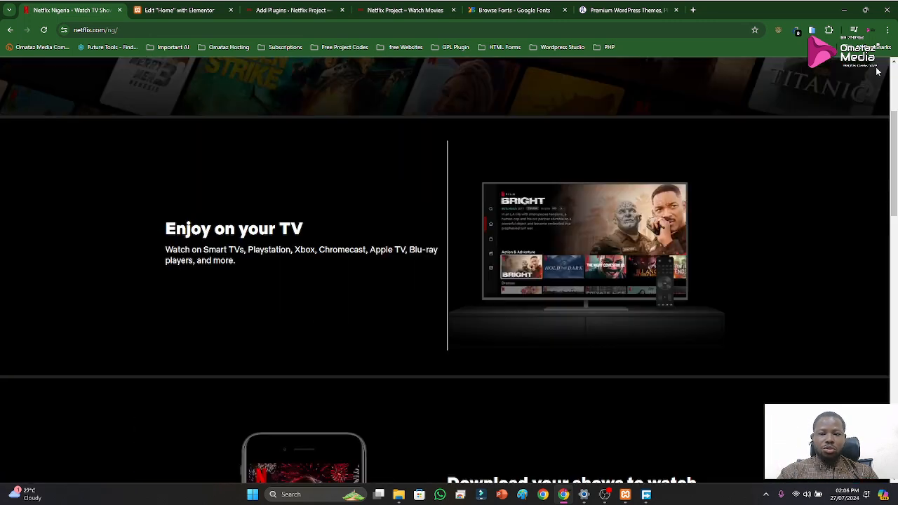
left_click(179, 10)
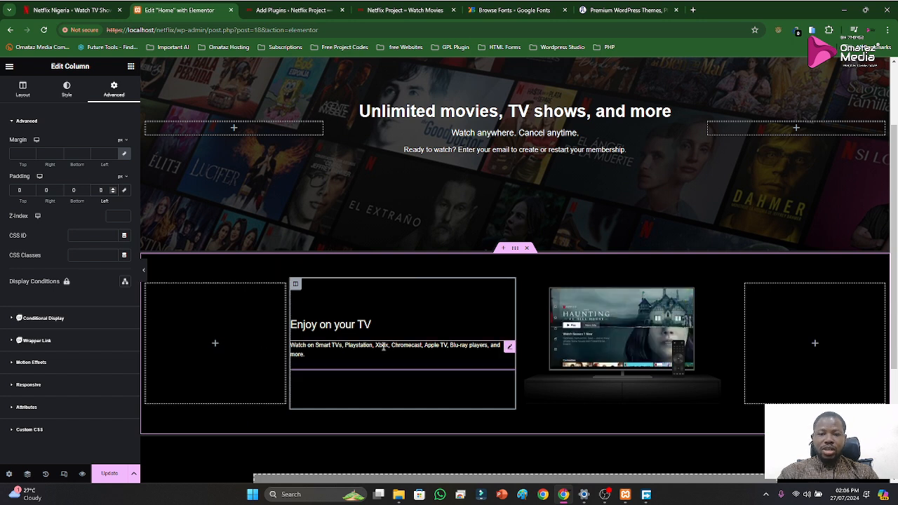
left_click(77, 10)
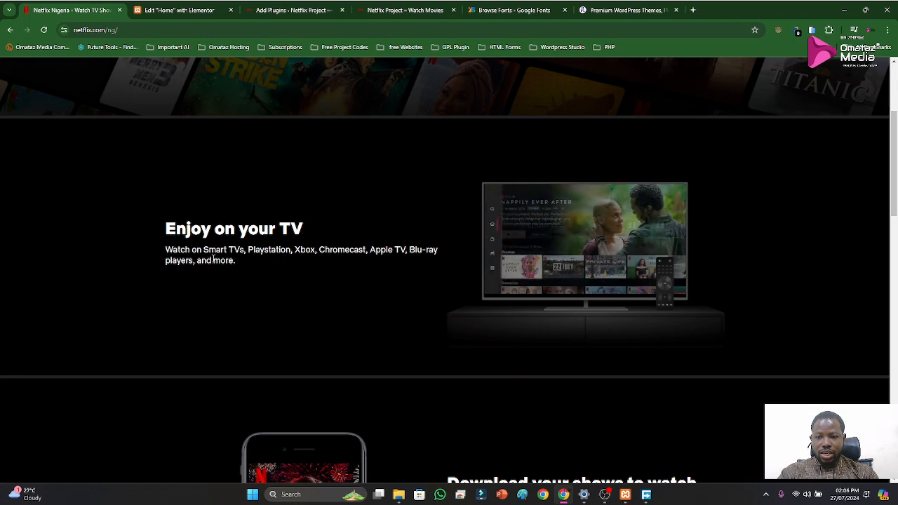
right_click(286, 298)
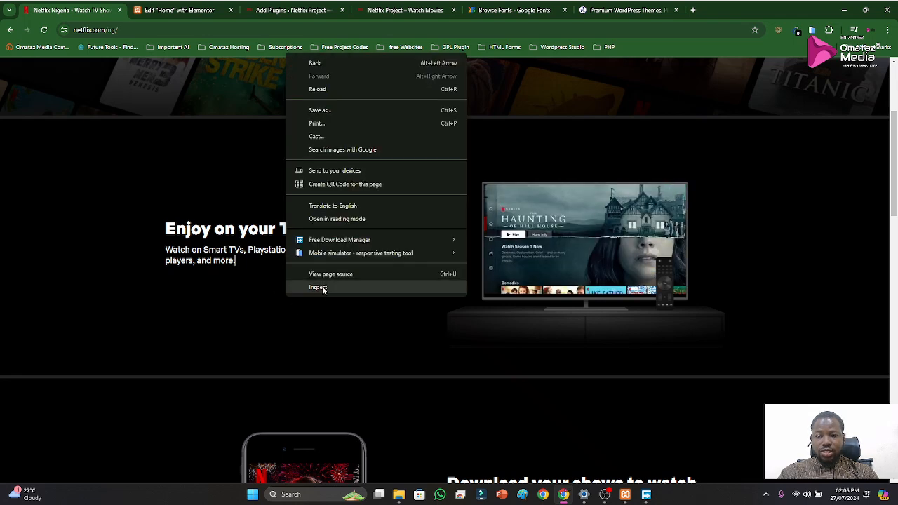
left_click(322, 287)
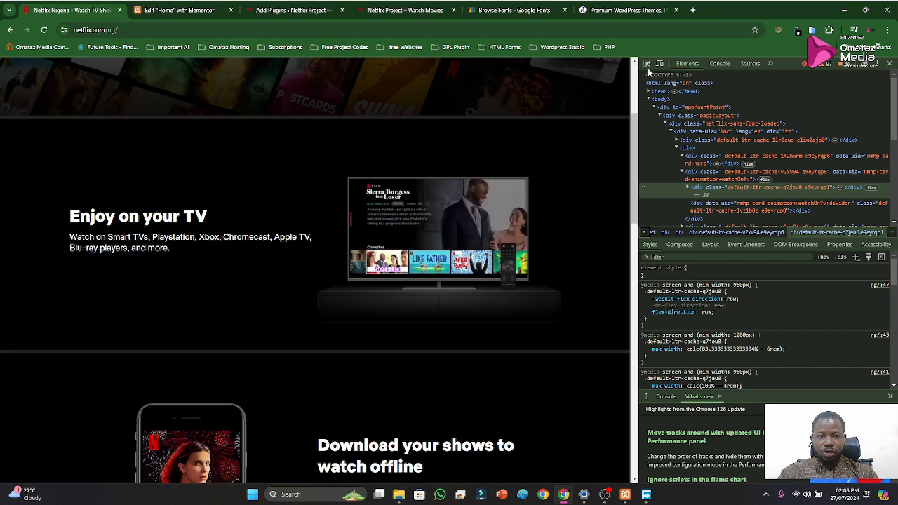
left_click(647, 64)
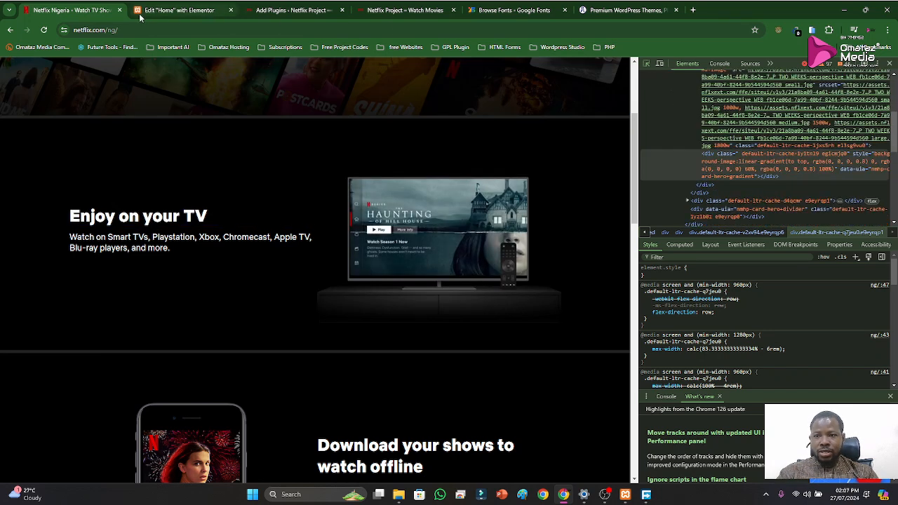
Return to the Elementor editor and set the HTML tag of the "Enjoy on your TV" heading to H1
left_click(164, 15)
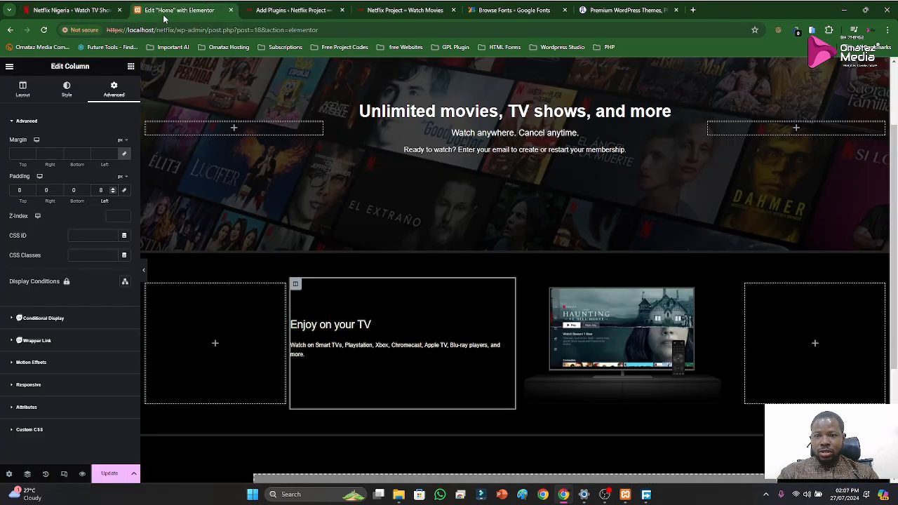
left_click(368, 323)
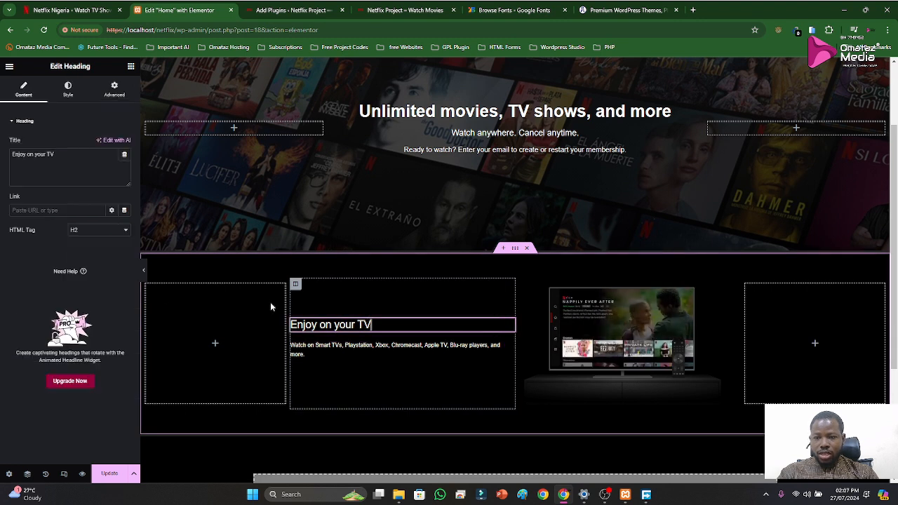
left_click(83, 230)
left_click(81, 240)
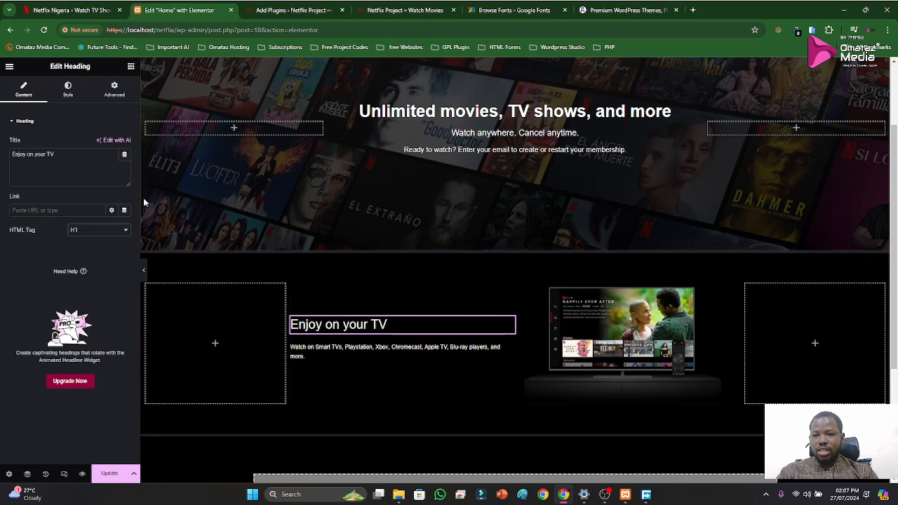
Set the font size of the "Enjoy on your TV" heading to 36 px
left_click(68, 89)
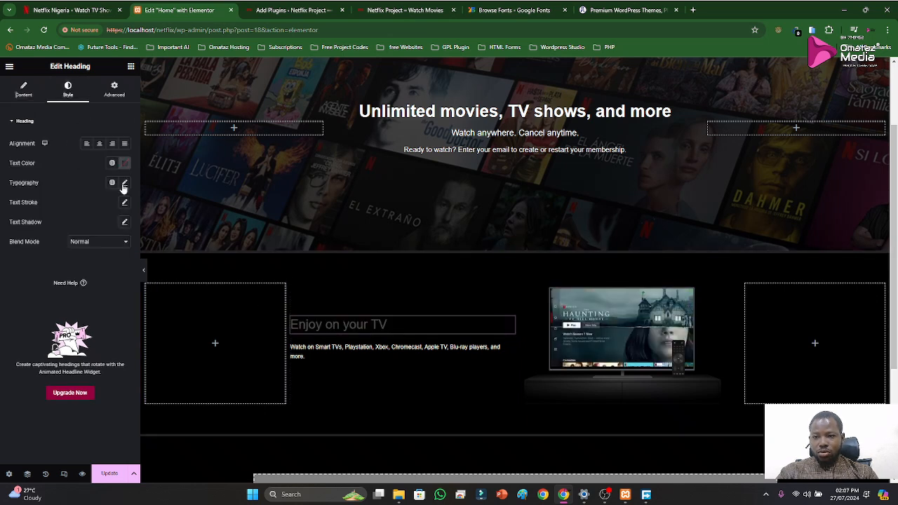
left_click(125, 183)
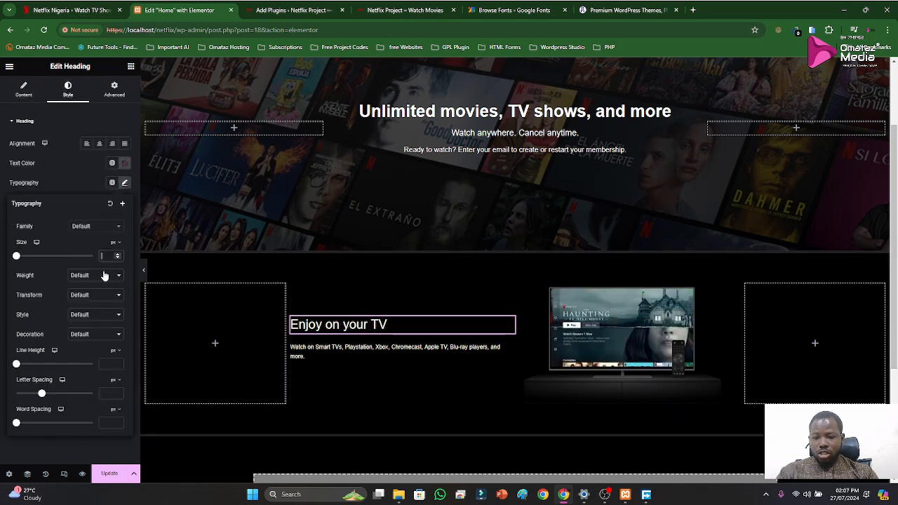
type("36")
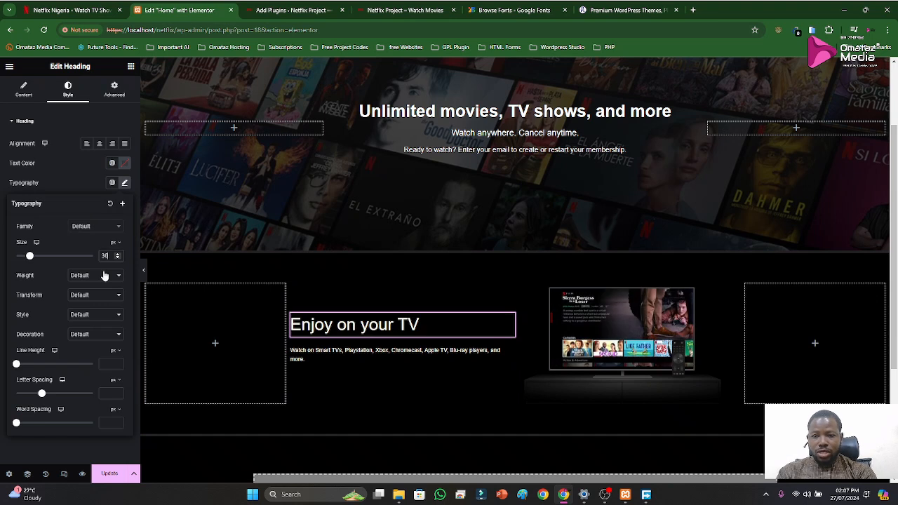
Set the heading's font family to Helvetica and its weight to 700 (Bold)
left_click(95, 227)
type("h")
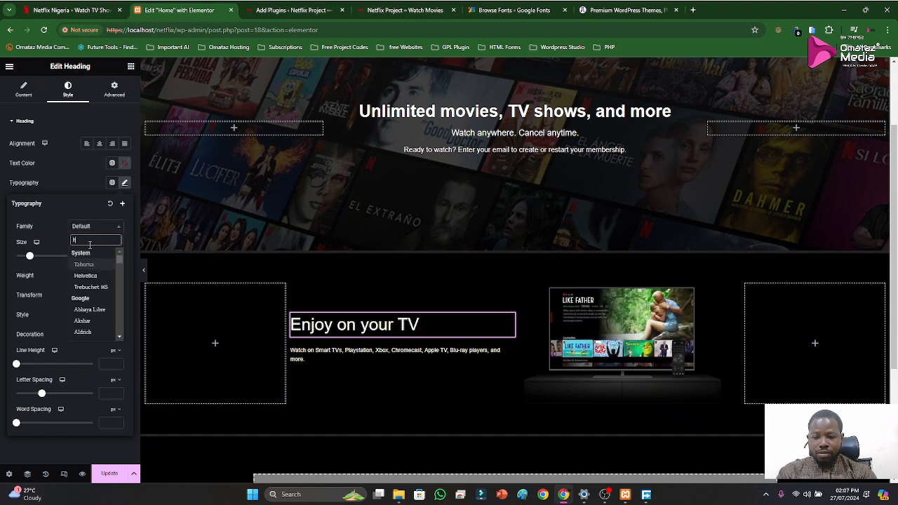
type("en")
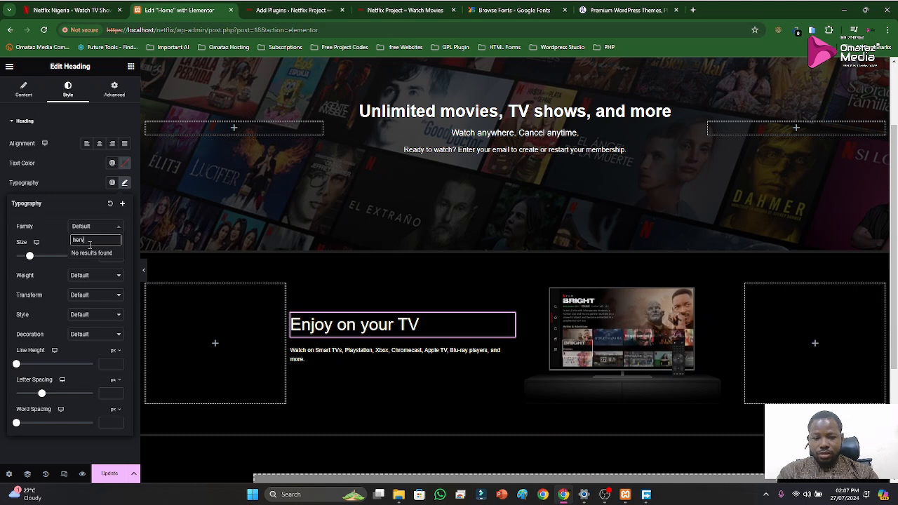
key("BackSpace")
key("BackSpace")
type("eav")
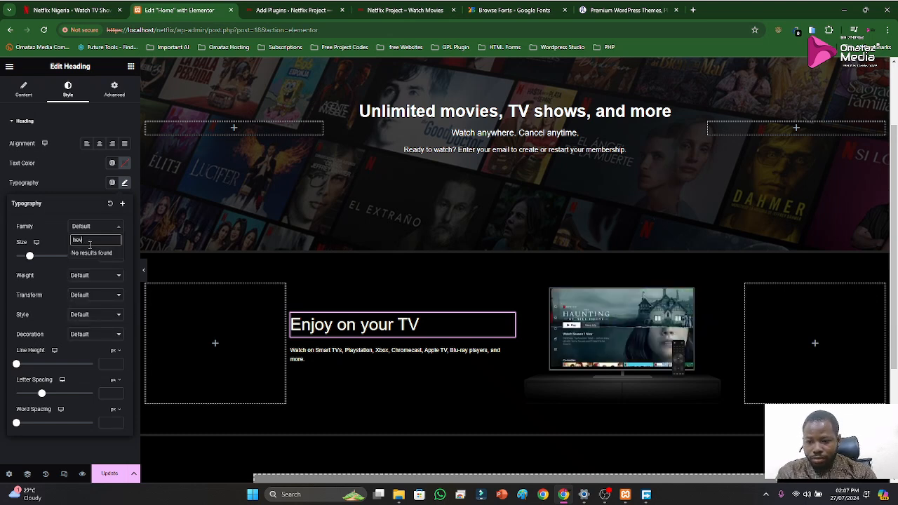
type("v")
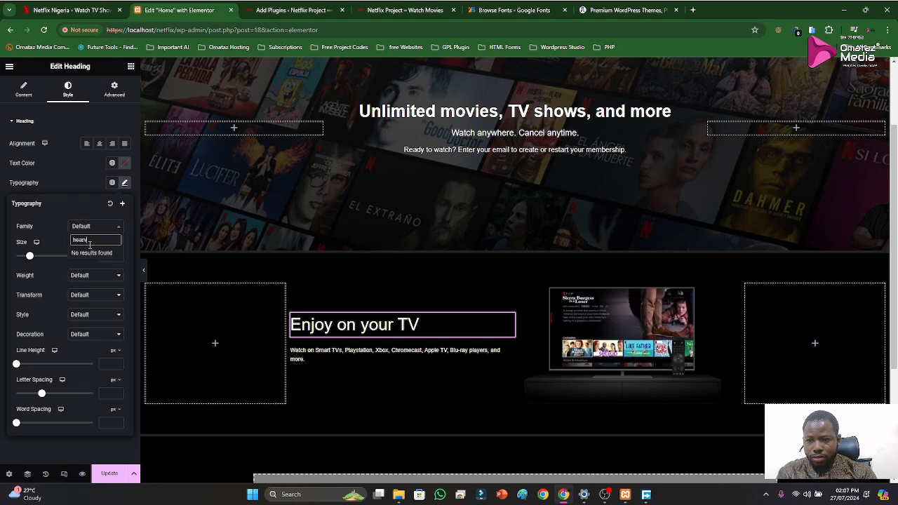
key("BackSpace")
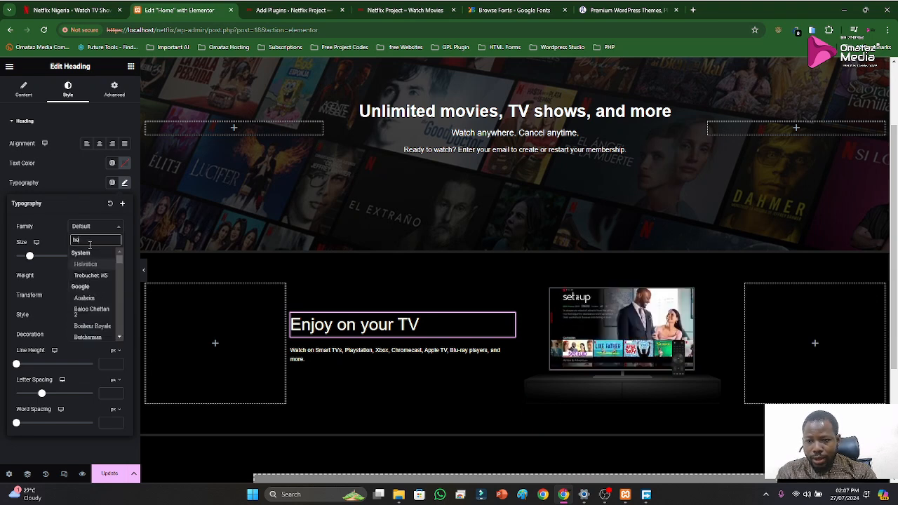
left_click(85, 264)
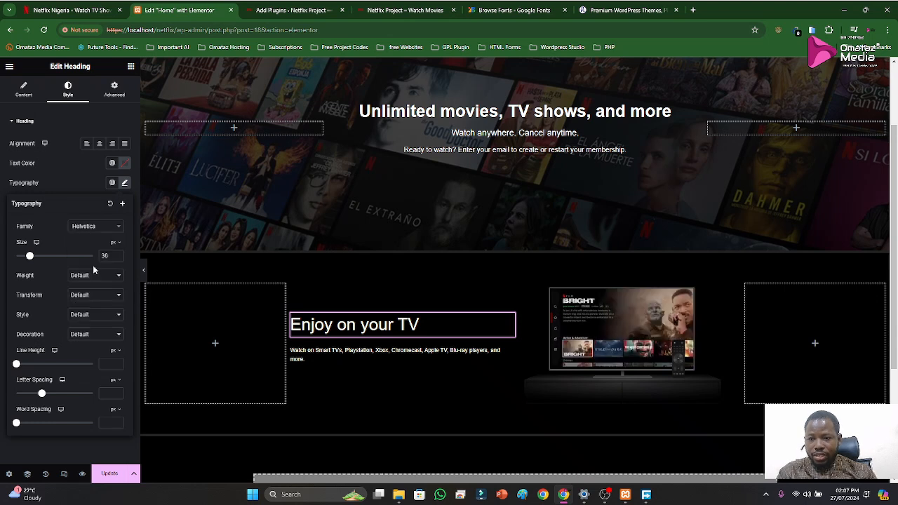
left_click(91, 276)
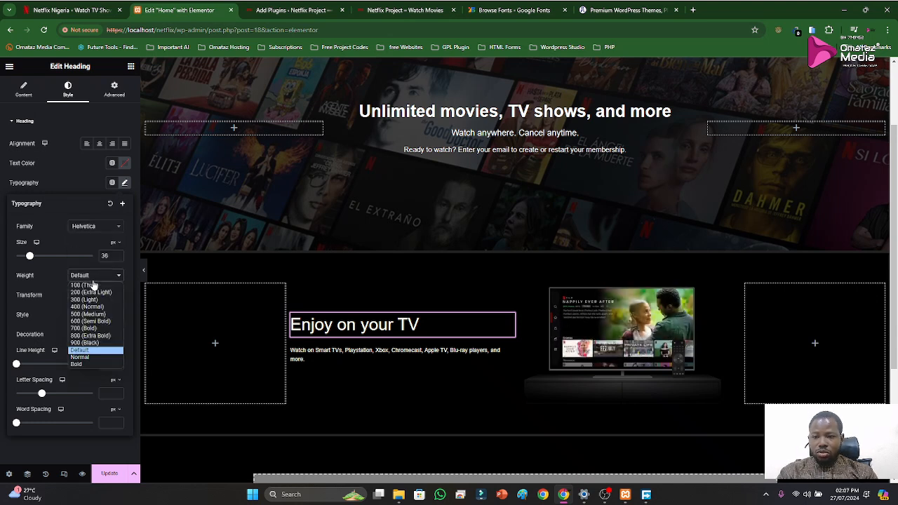
left_click(91, 328)
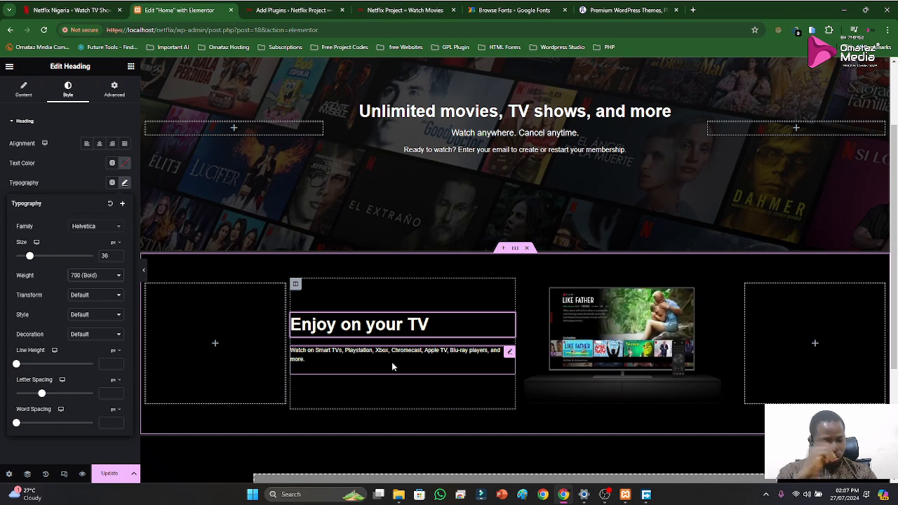
Check the text color of the description below the "Enjoy on your TV" heading and set its font size to 12 px
left_click(509, 353)
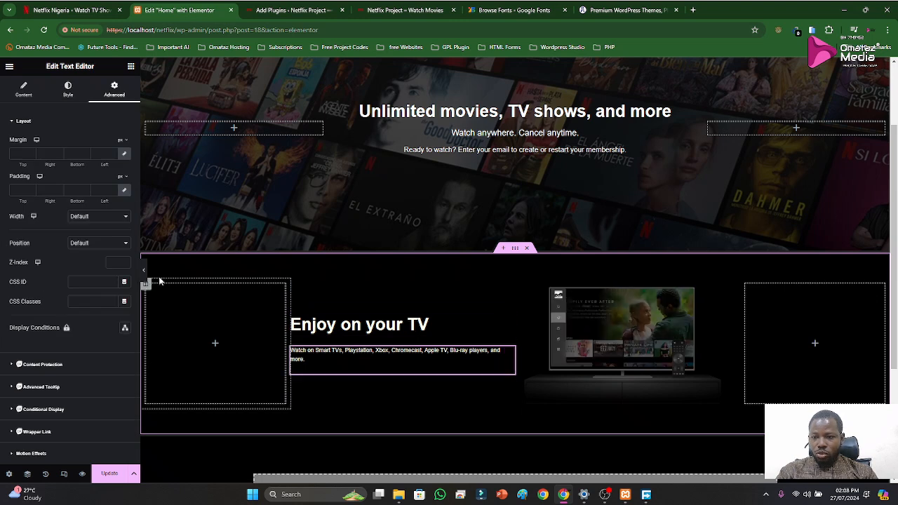
left_click(68, 90)
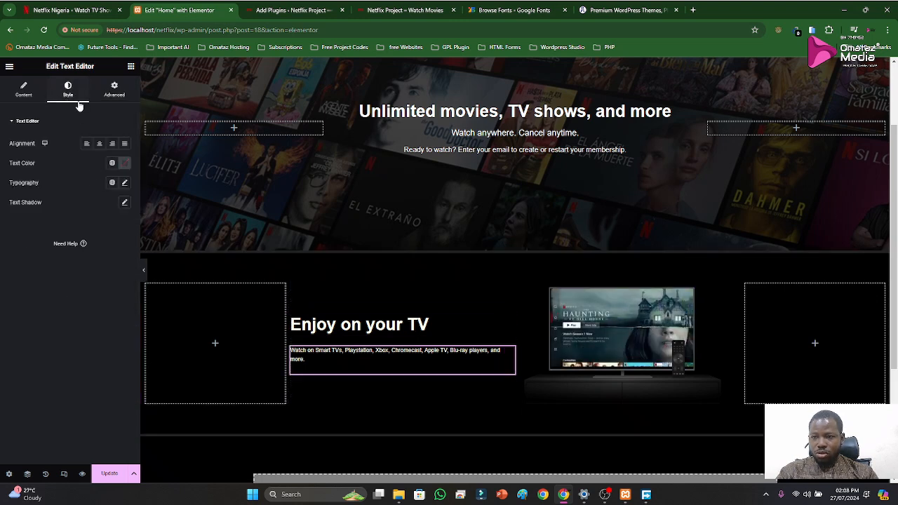
left_click(123, 166)
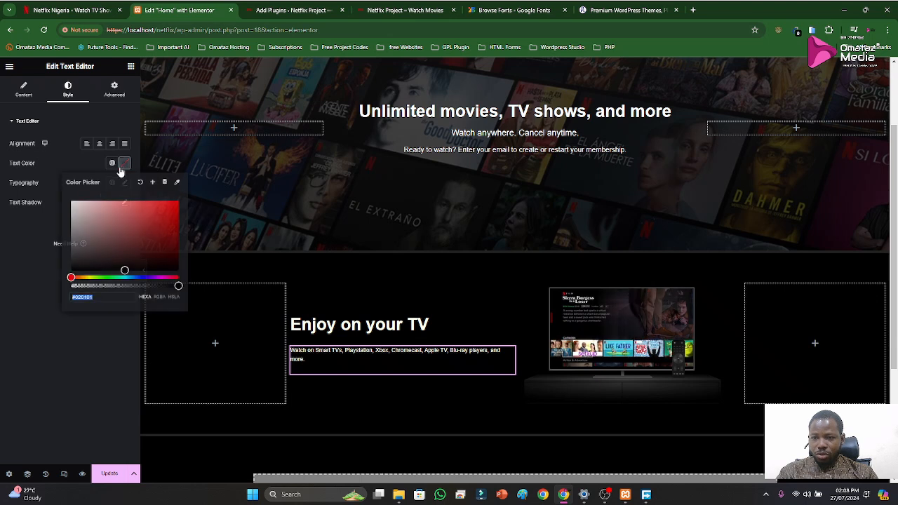
left_click(57, 167)
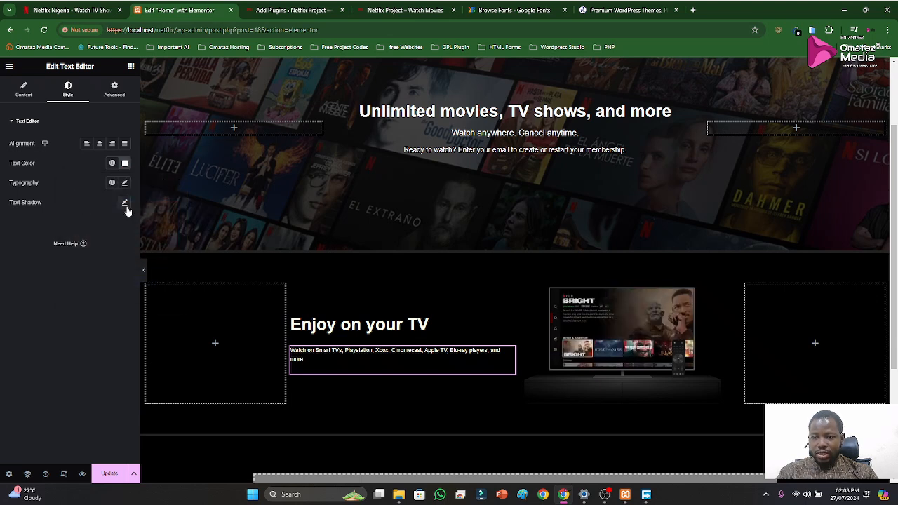
left_click(124, 183)
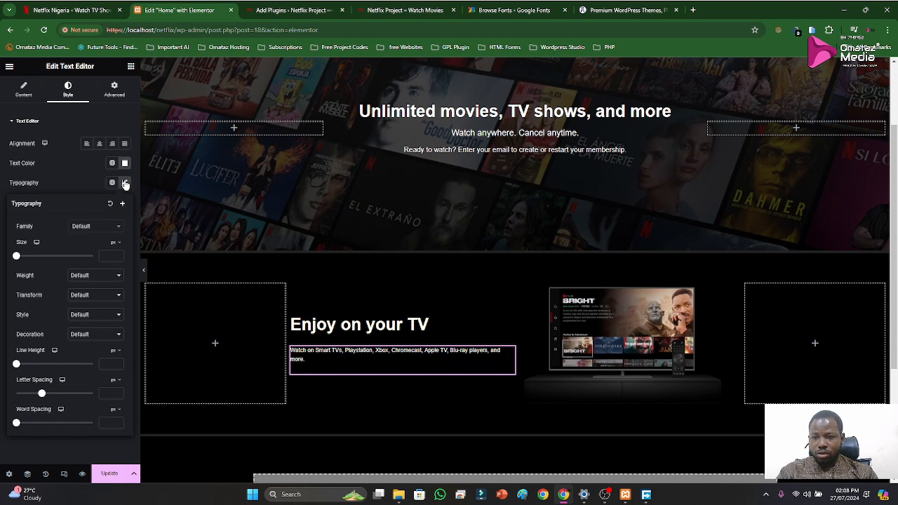
left_click(111, 256)
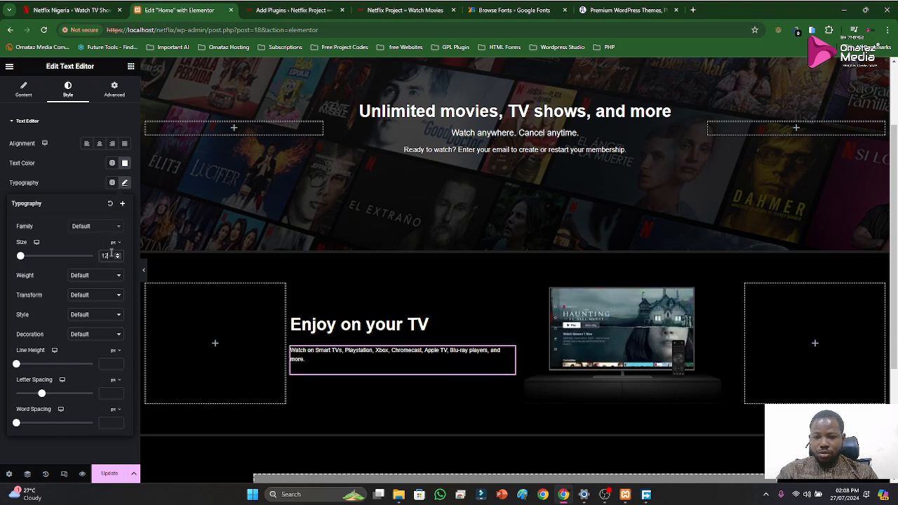
Set the description text's font family to Helvetica and its weight to 700 (Bold)
left_click(91, 226)
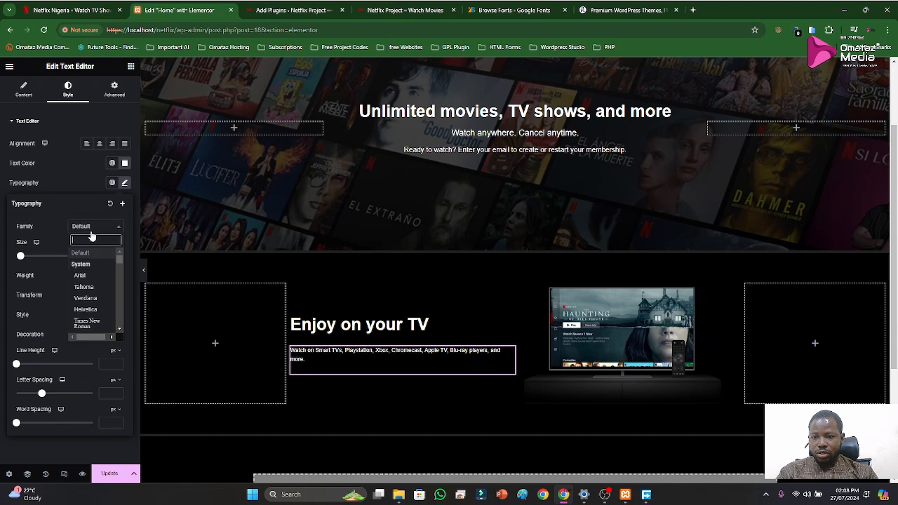
type("H")
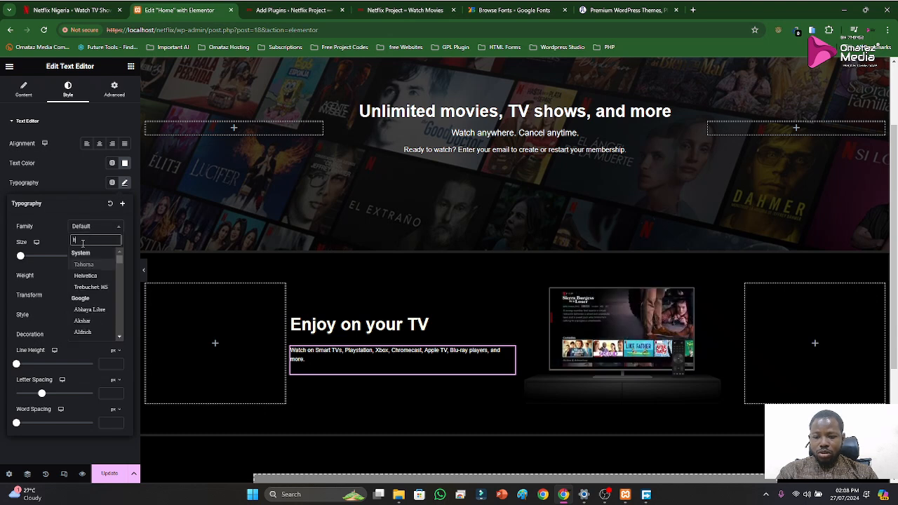
type("el")
left_click(90, 265)
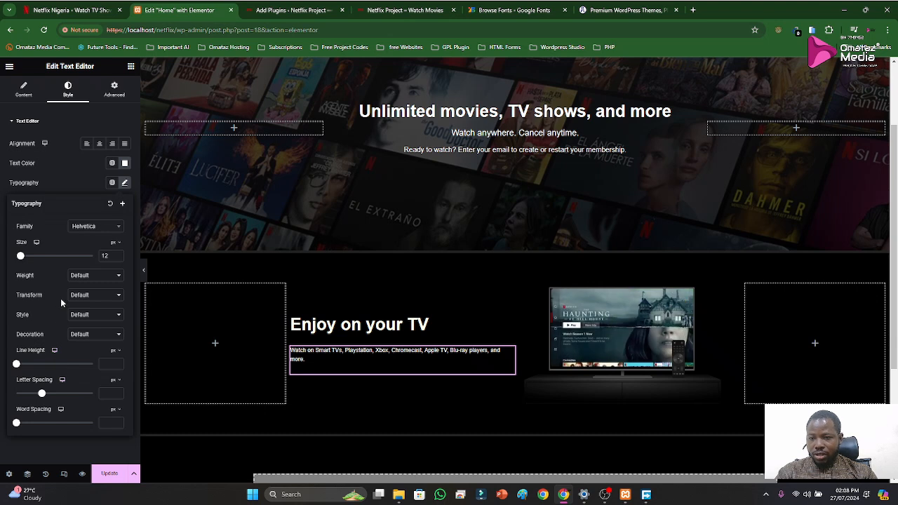
left_click(82, 278)
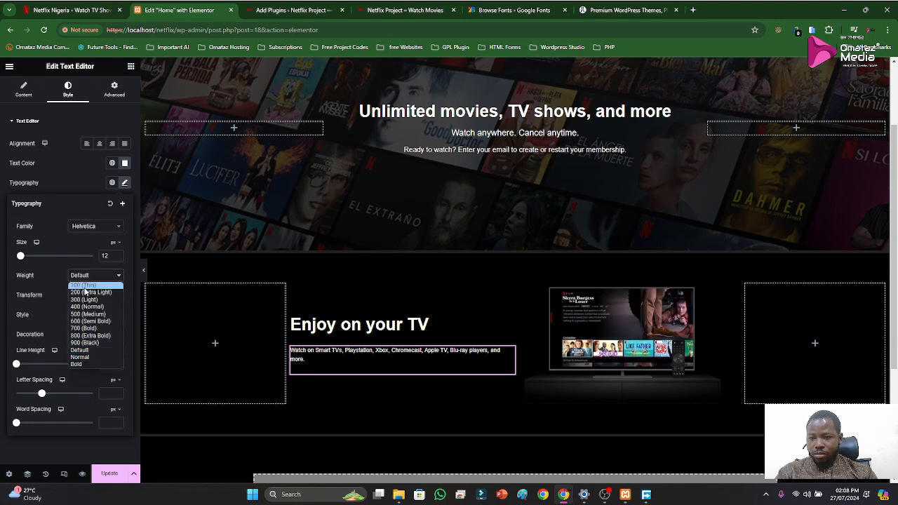
left_click(83, 329)
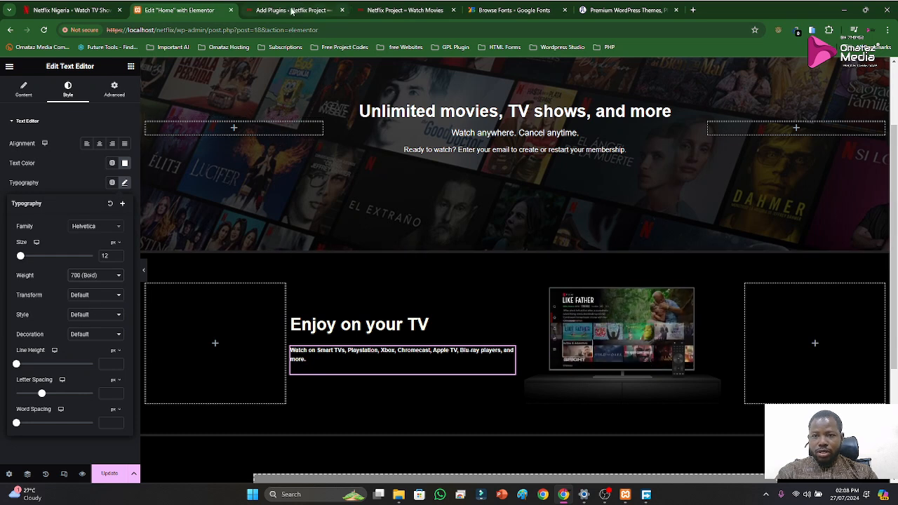
Compare the description below "Enjoy on your TV" with the Netflix reference page and set its font size to 18 px
left_click(77, 10)
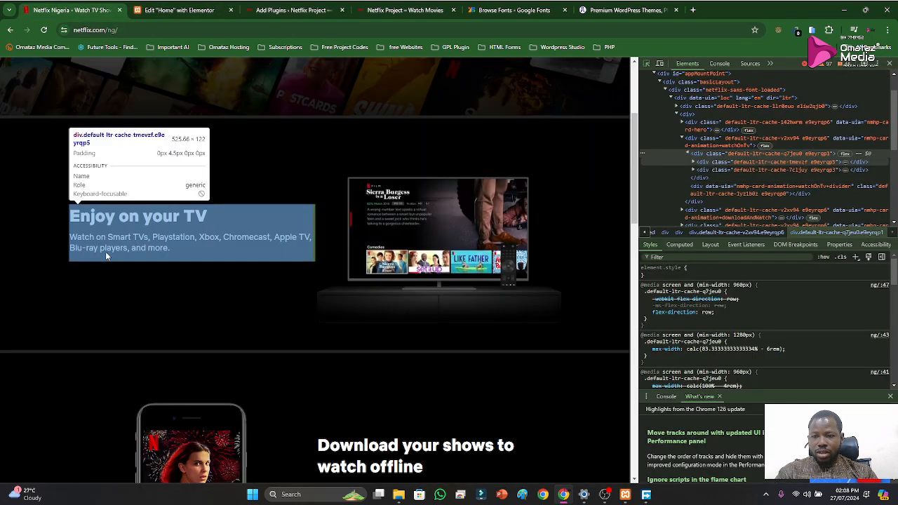
mouse_move(107, 251)
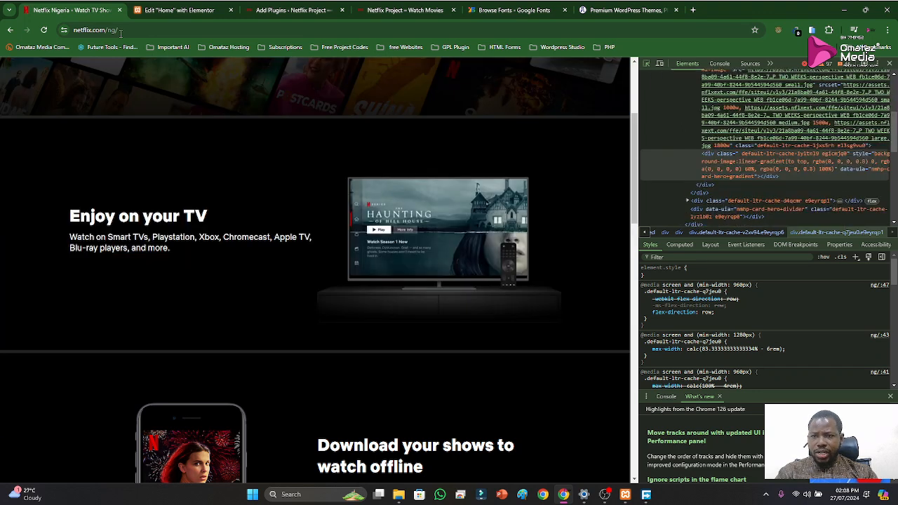
left_click(179, 10)
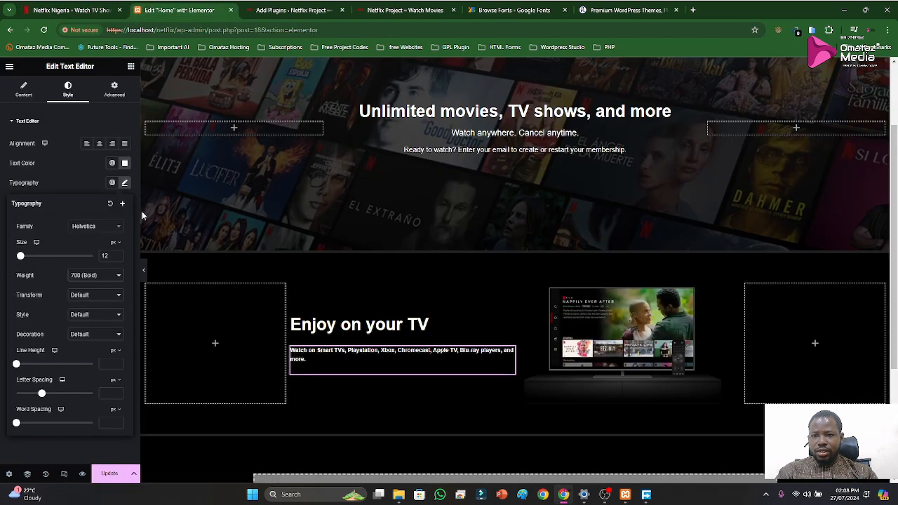
left_click(109, 256)
key("BackSpace")
type("8")
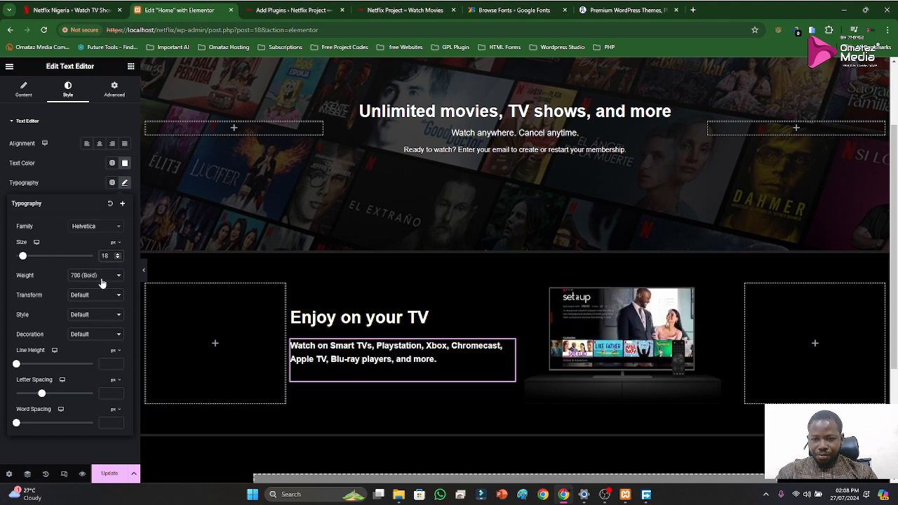
Preview the page without the editing panel and compare its layout with the Netflix reference homepage, closing the reference page's developer tools
left_click(144, 270)
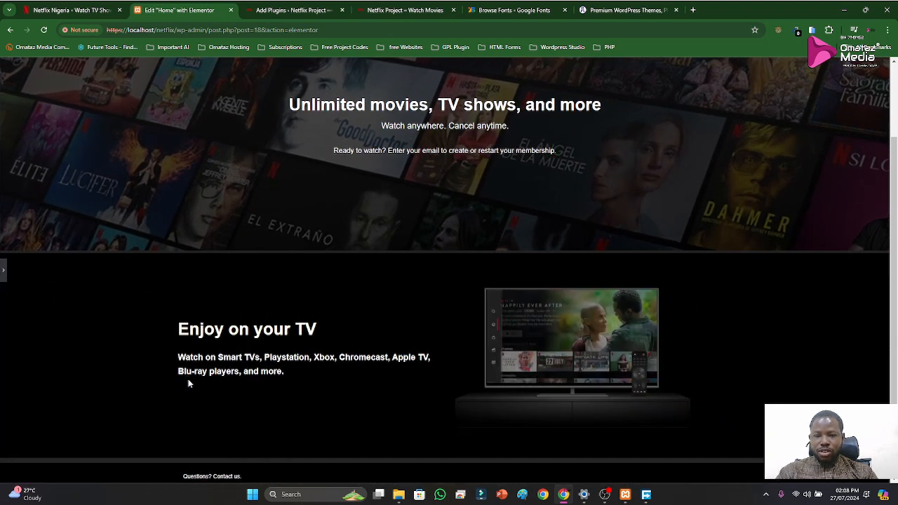
left_click(2, 275)
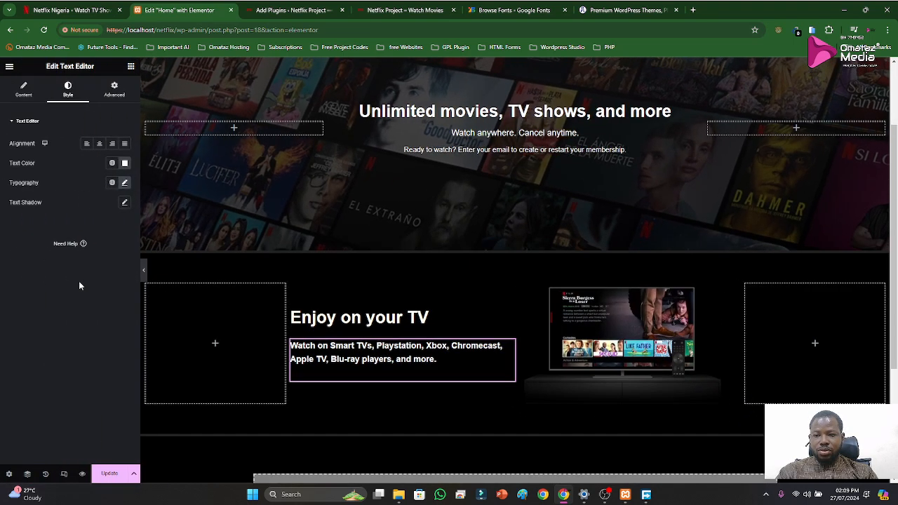
left_click(145, 271)
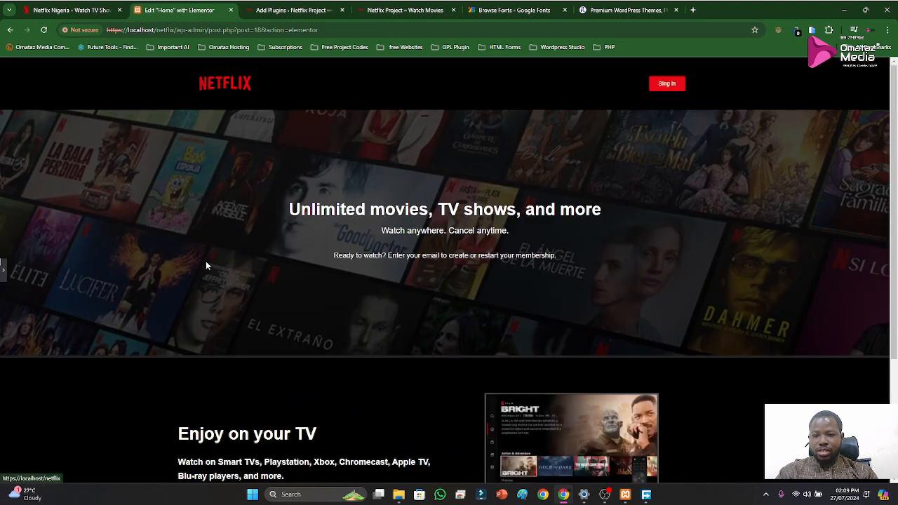
left_click(70, 10)
scroll(309, 262, "up", 4)
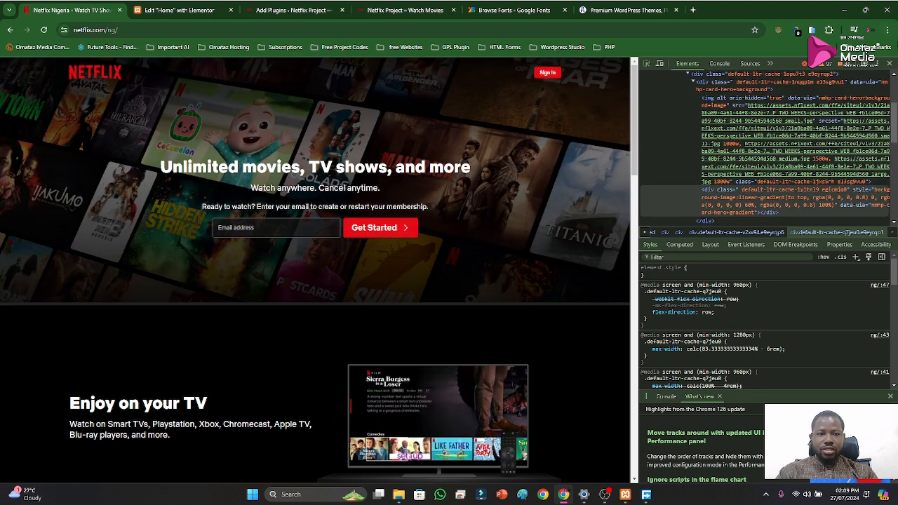
left_click(890, 63)
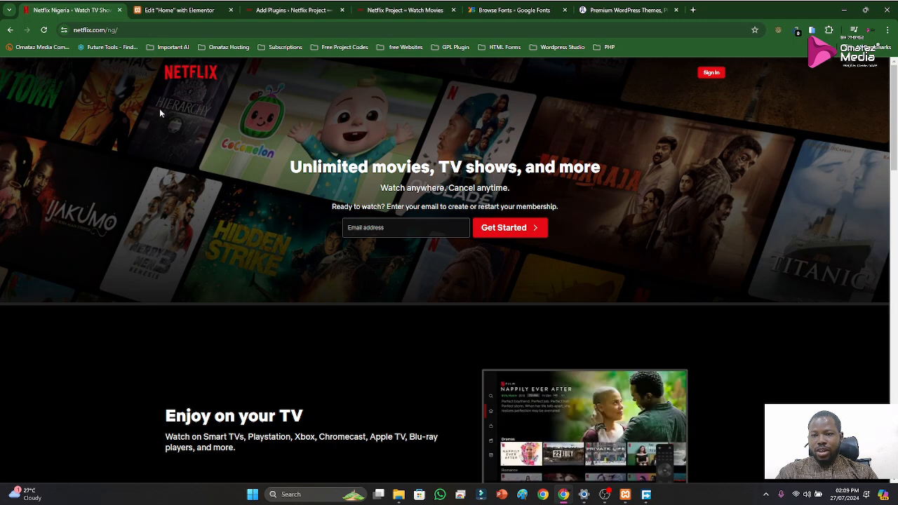
left_click(173, 12)
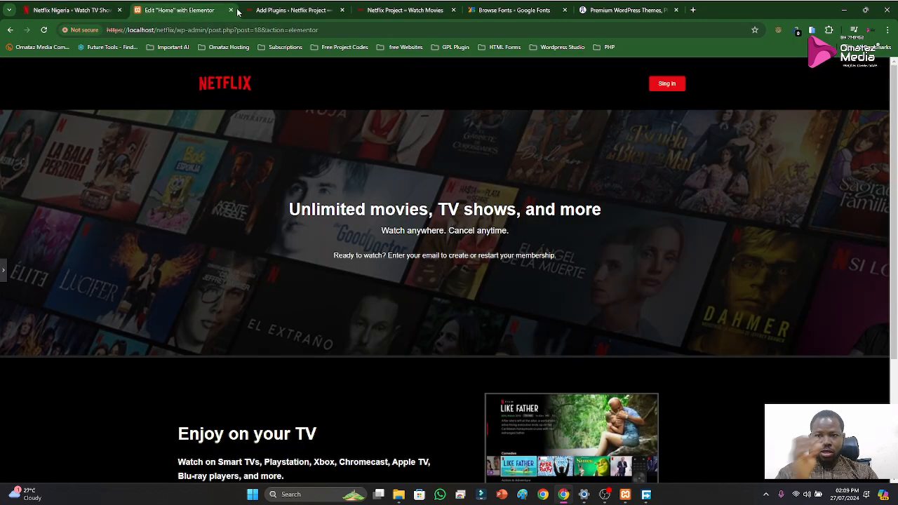
Widen the text column of the "Enjoy on your TV" section and set its column width to 32%
left_click(5, 273)
scroll(456, 361, "down", 3)
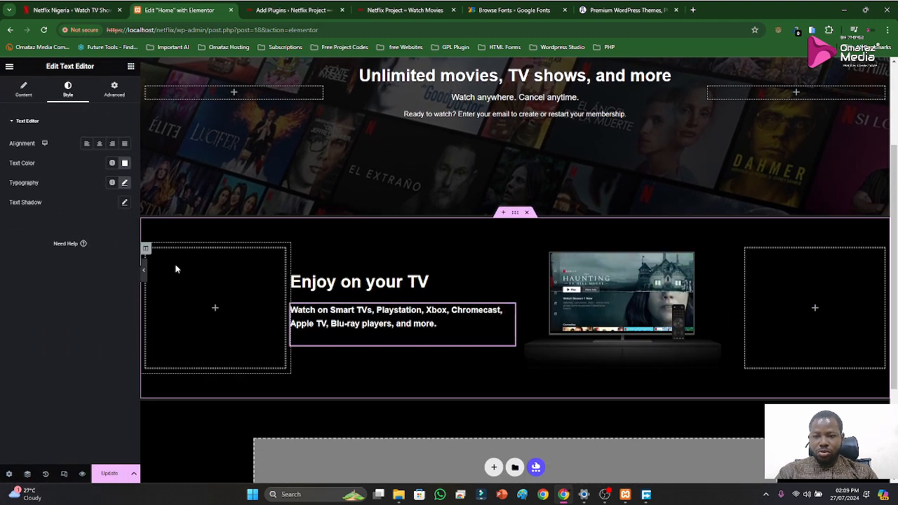
left_click(146, 250)
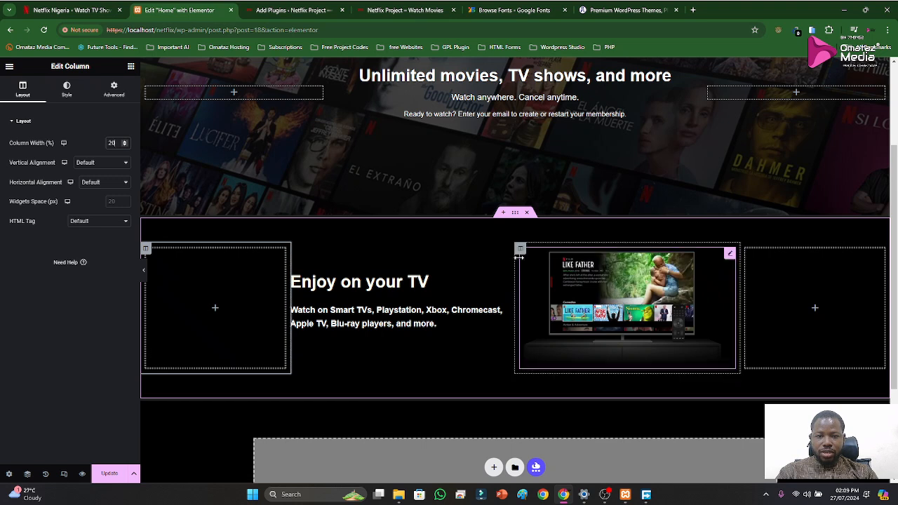
mouse_move(519, 258)
left_mouse_down()
mouse_move(538, 265)
mouse_move(526, 271)
left_mouse_up()
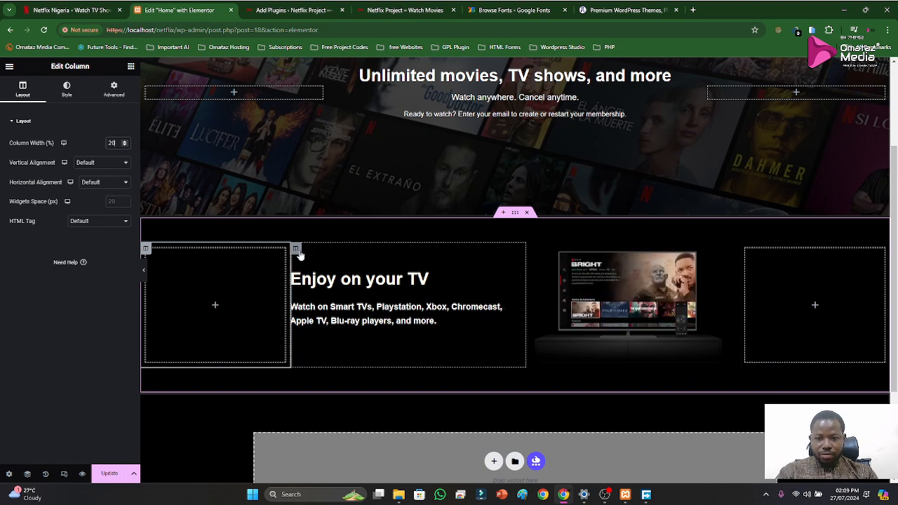
left_click(297, 250)
left_click(23, 90)
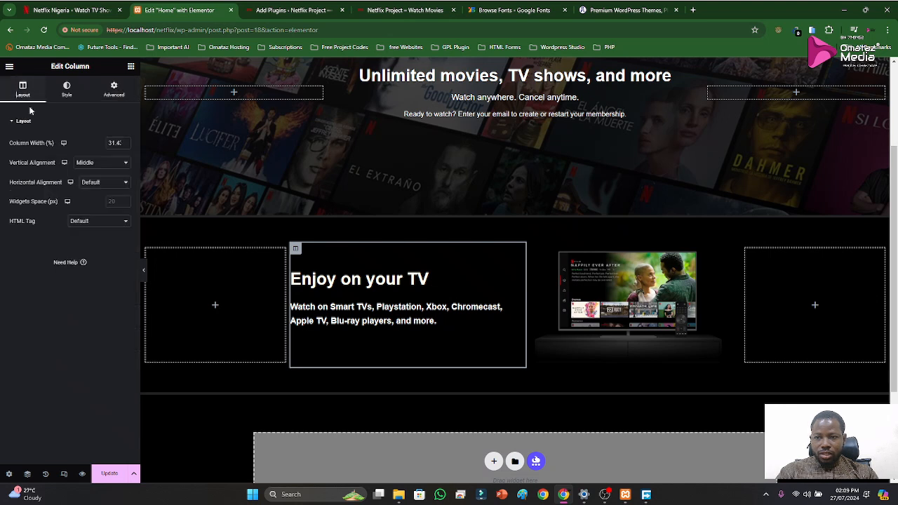
double_click(113, 143)
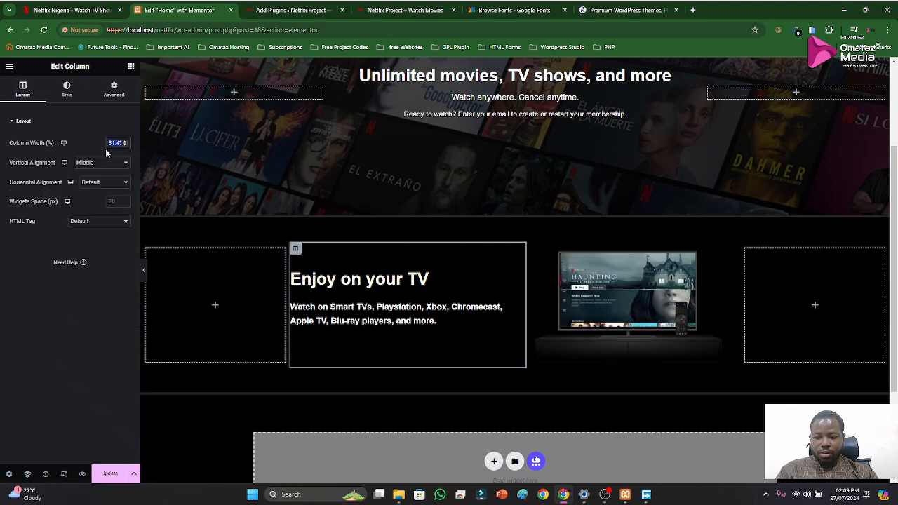
type("32")
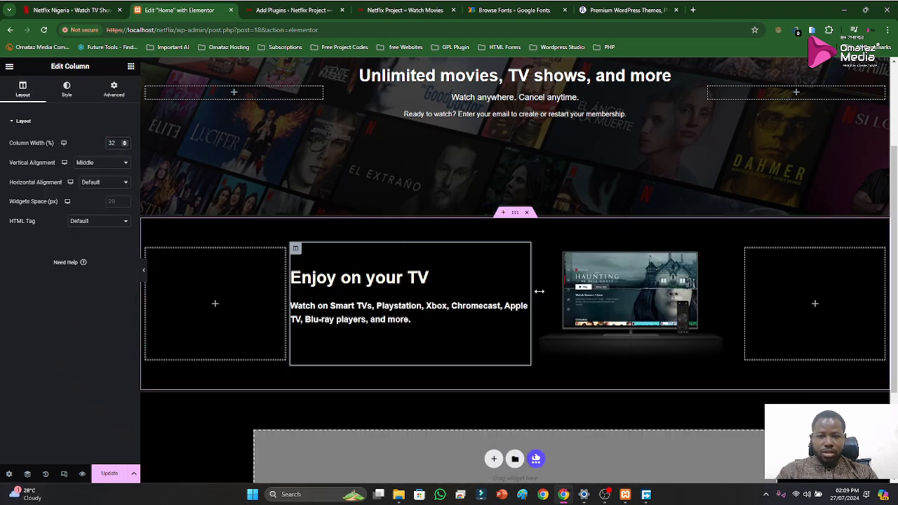
Check the widths of the video column and the two empty outer columns, and update the page
left_click(536, 250)
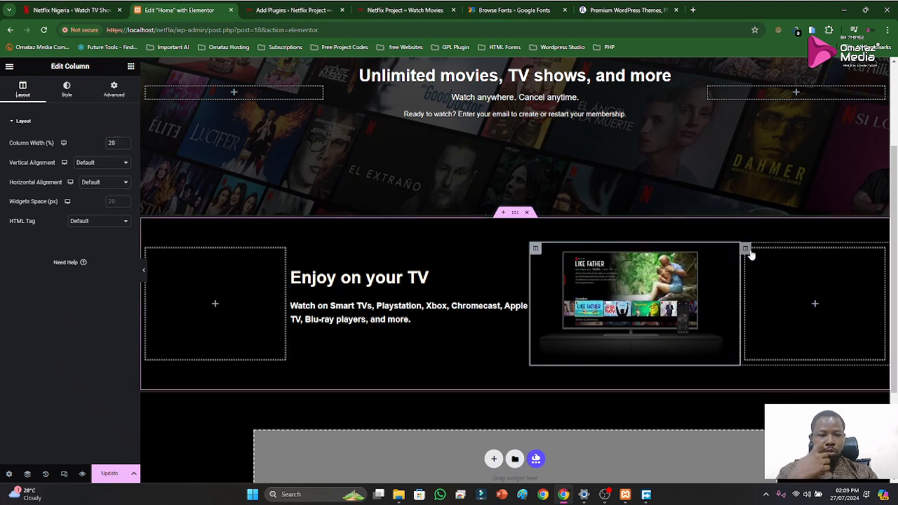
left_click(749, 253)
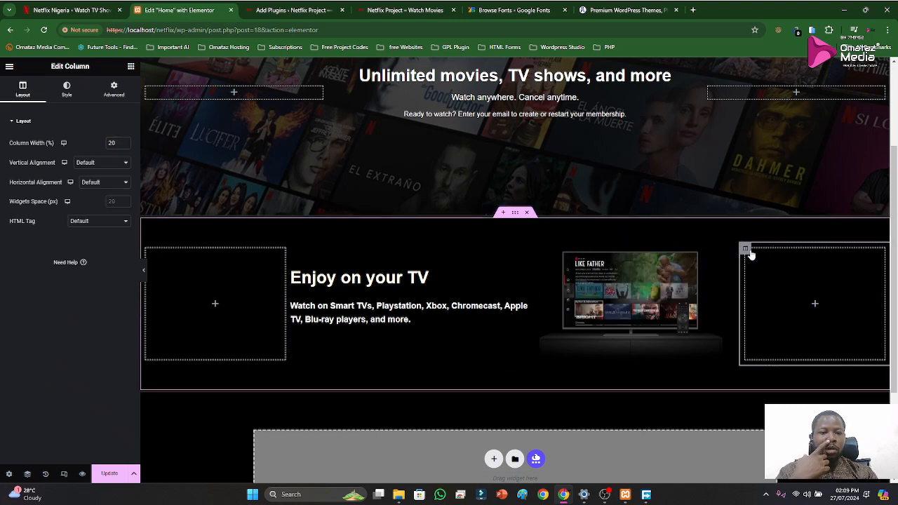
left_click(146, 250)
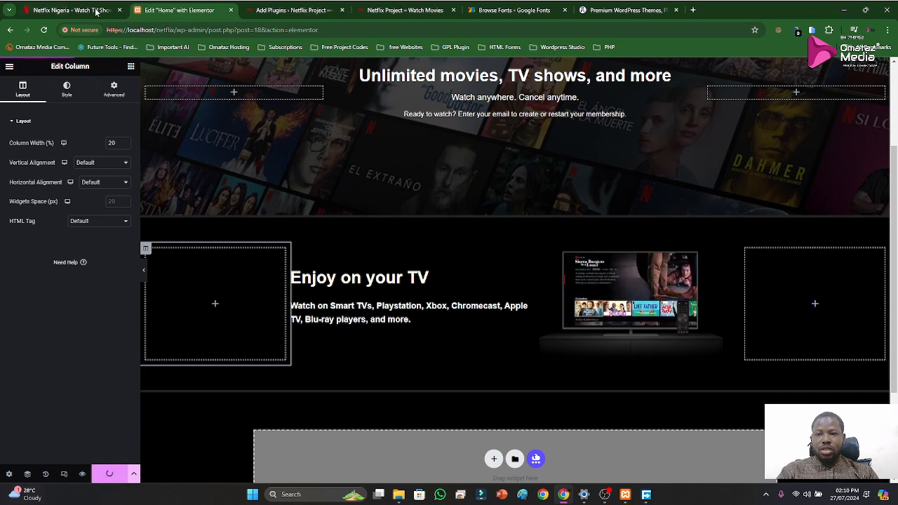
Look at the "Download your shows to watch offline" section on the Netflix reference page and duplicate the "Enjoy on your TV" section
left_click(70, 9)
scroll(523, 298, "down", 1)
scroll(523, 297, "down", 6)
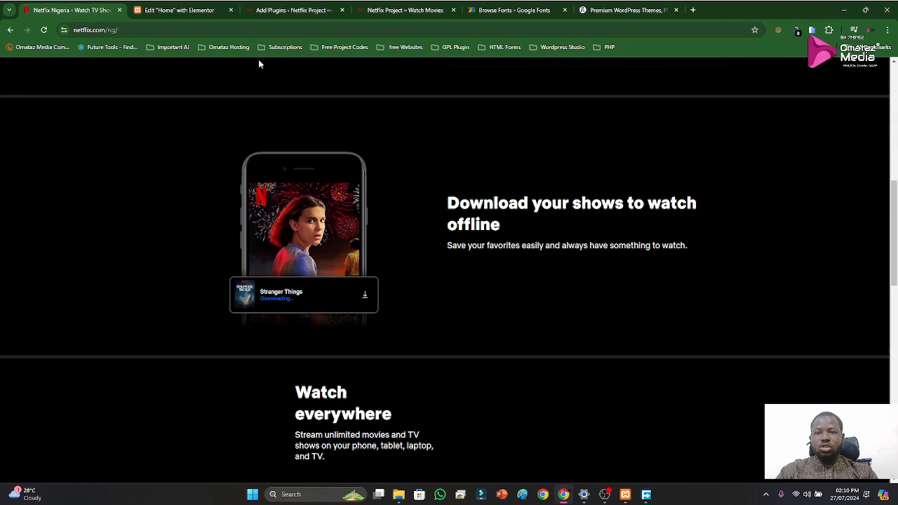
left_click(179, 11)
scroll(459, 321, "down", 1)
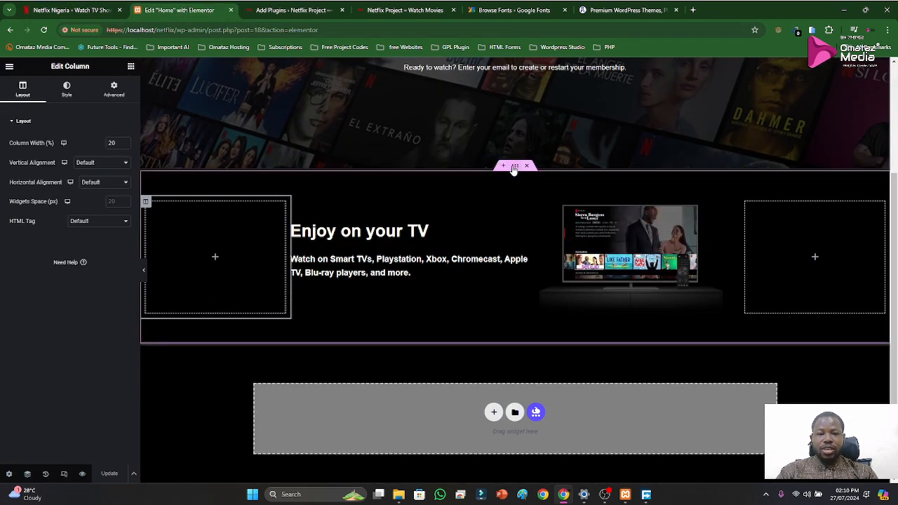
right_click(514, 169)
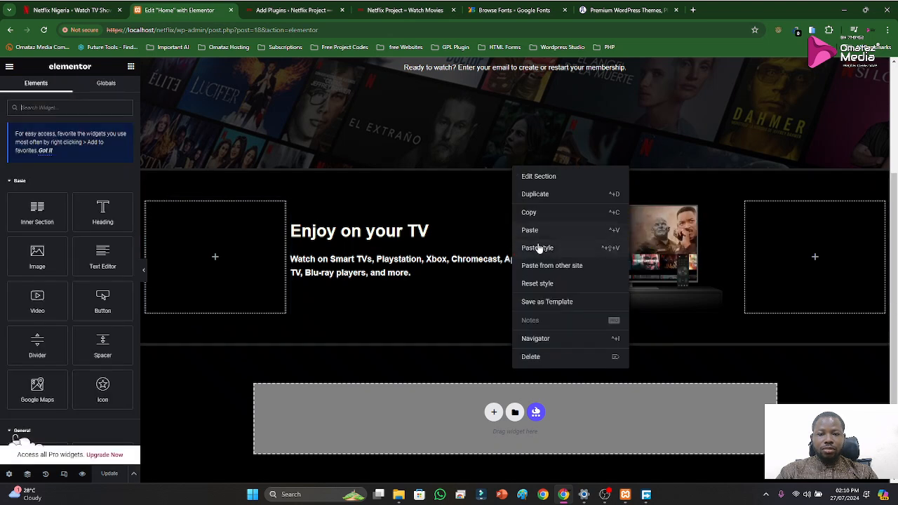
left_click(537, 195)
Move the video column in front of the text column in the duplicated section
scroll(535, 279, "down", 4)
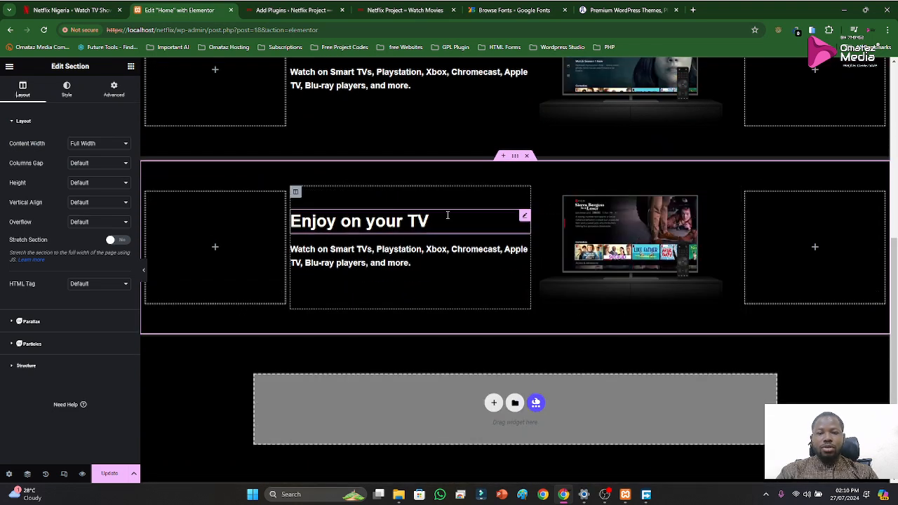
left_click_drag(536, 193, 377, 238)
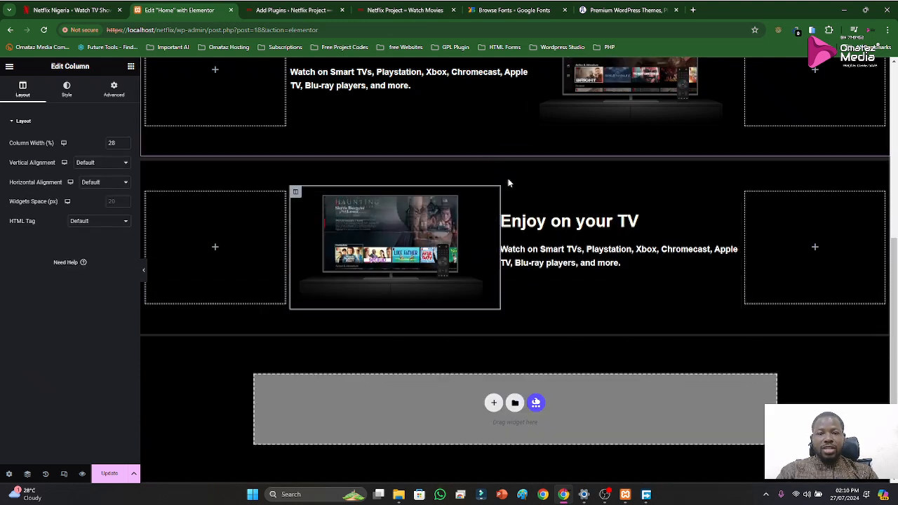
scroll(554, 285, "up", 3)
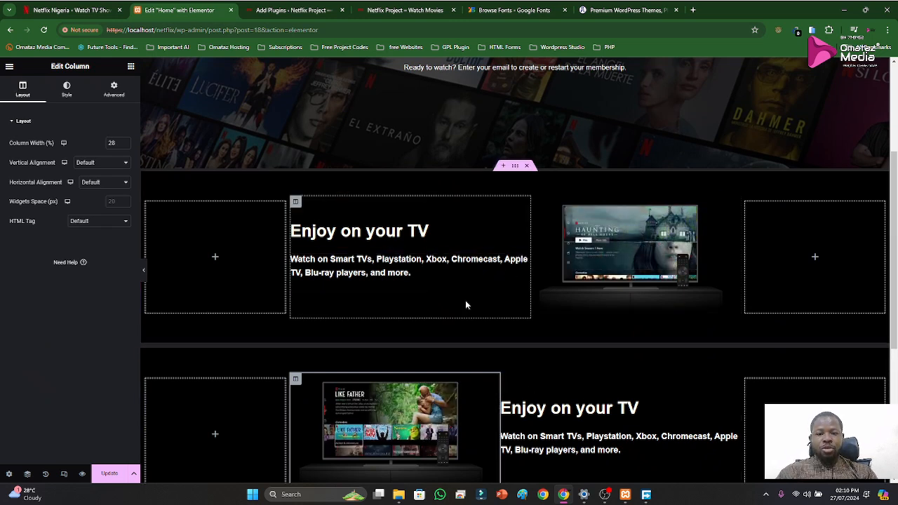
Set the top border width of the duplicated section to 0 px and update the page
scroll(509, 351, "down", 2)
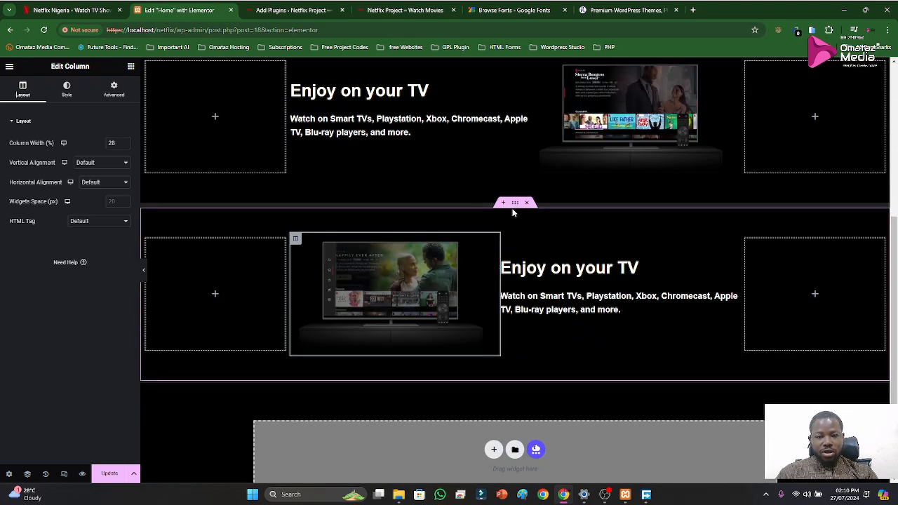
left_click(515, 204)
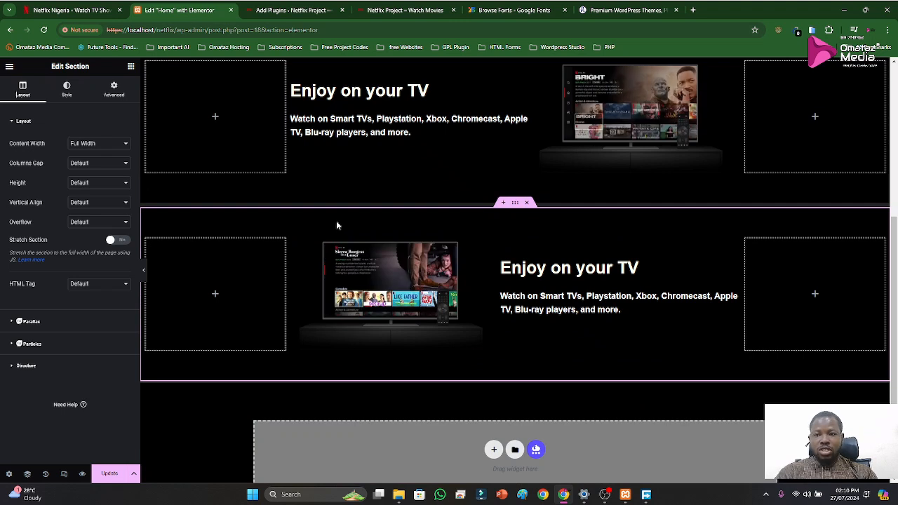
left_click(113, 91)
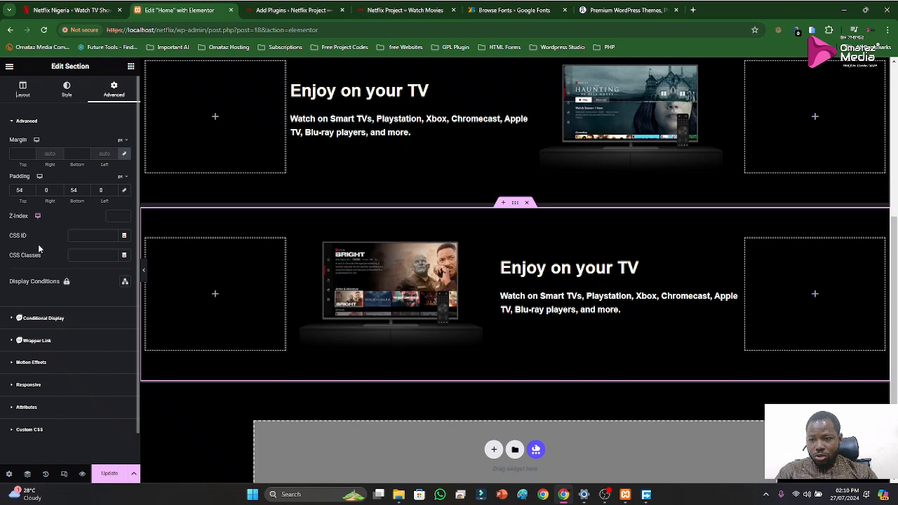
left_click(65, 91)
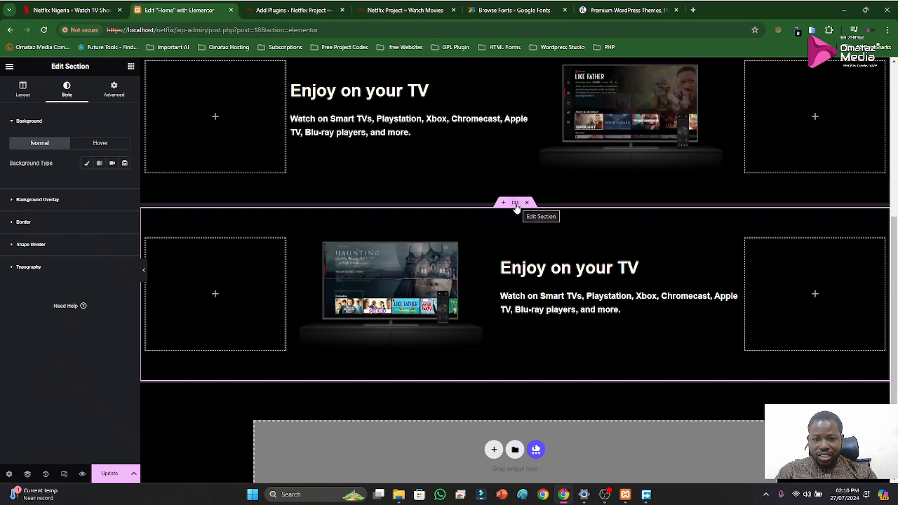
left_click(24, 222)
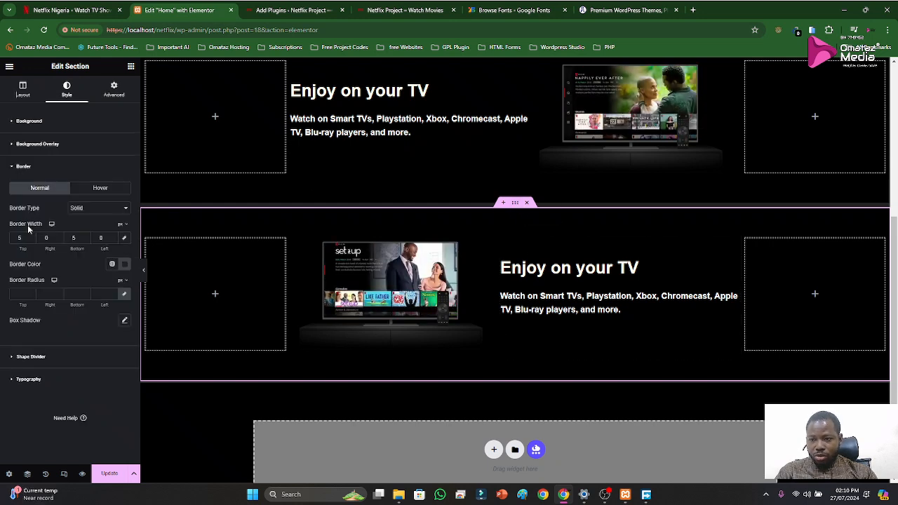
left_click_drag(24, 240, 12, 240)
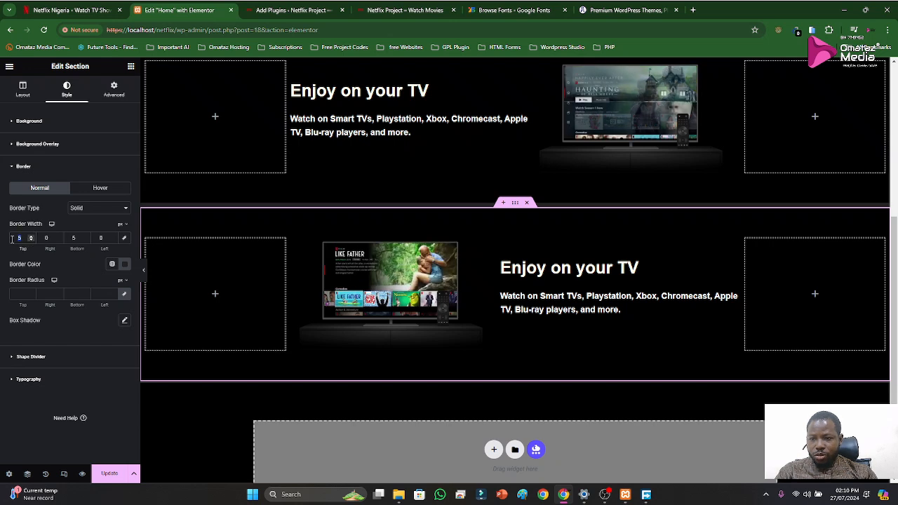
type("0")
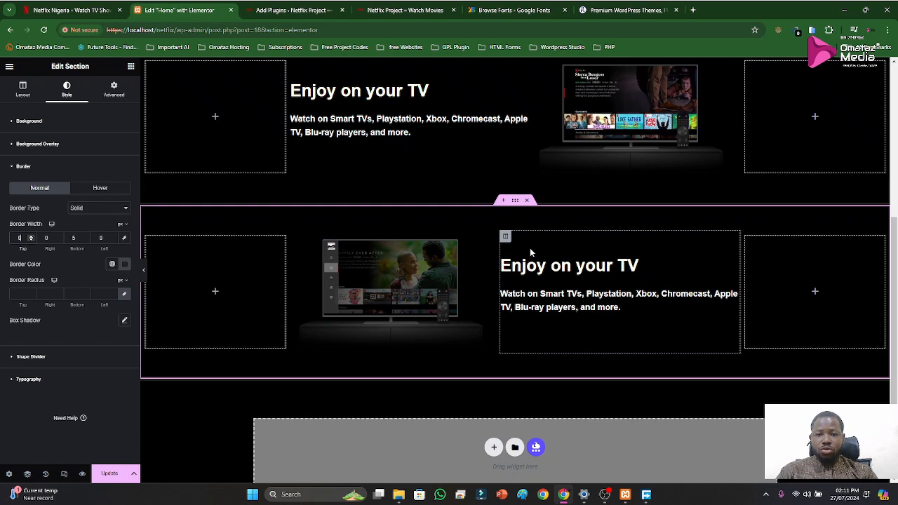
scroll(531, 254, "up", 1)
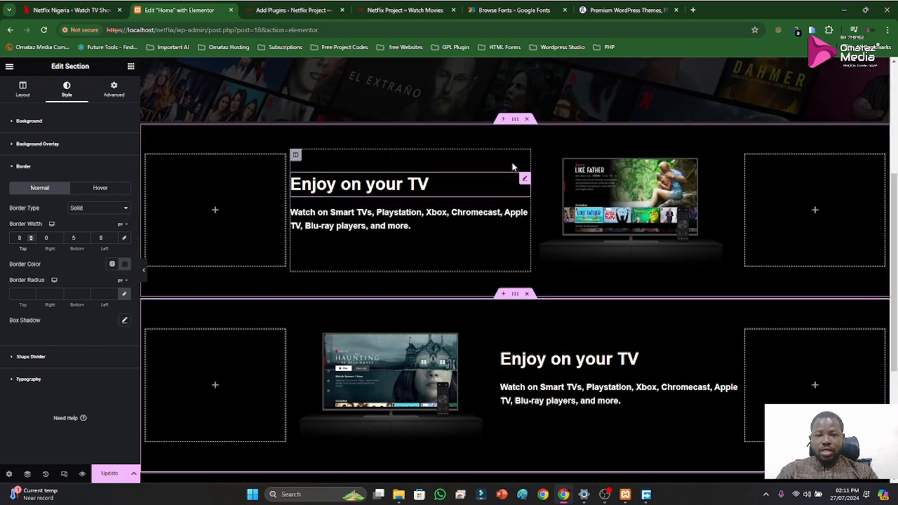
left_click(110, 474)
Replace the video in the duplicated section with Video-2.mp4 from the media library
left_click(386, 371)
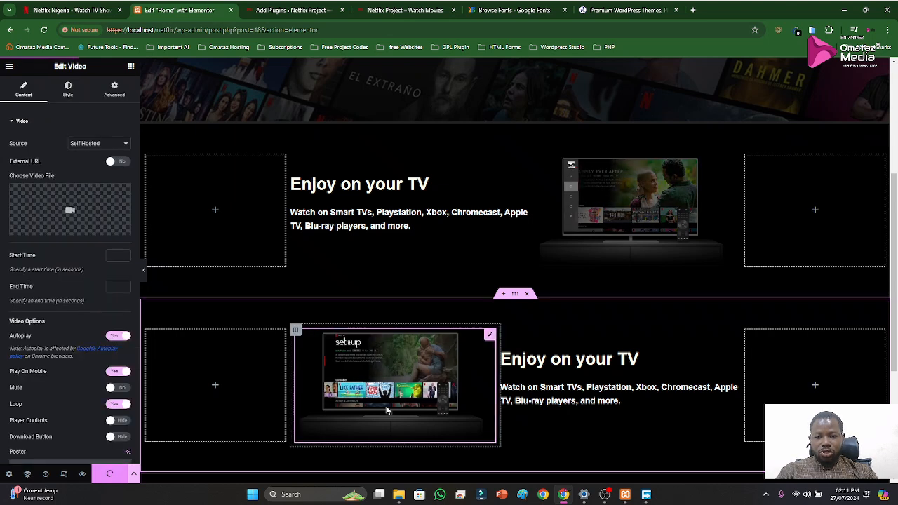
left_click(73, 222)
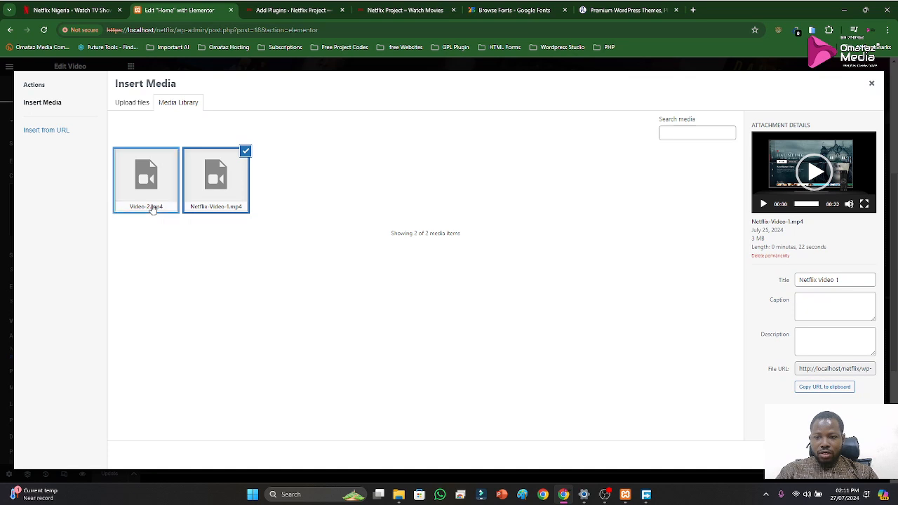
left_click(153, 209)
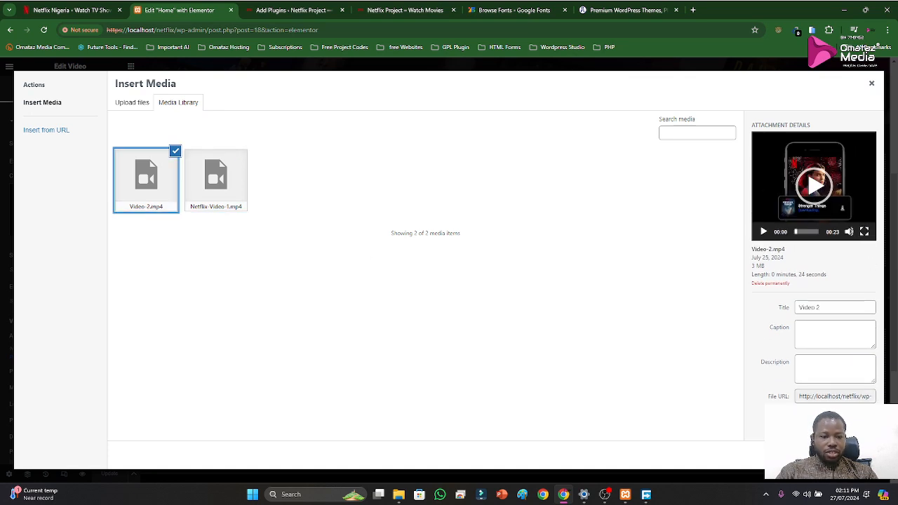
left_click(849, 454)
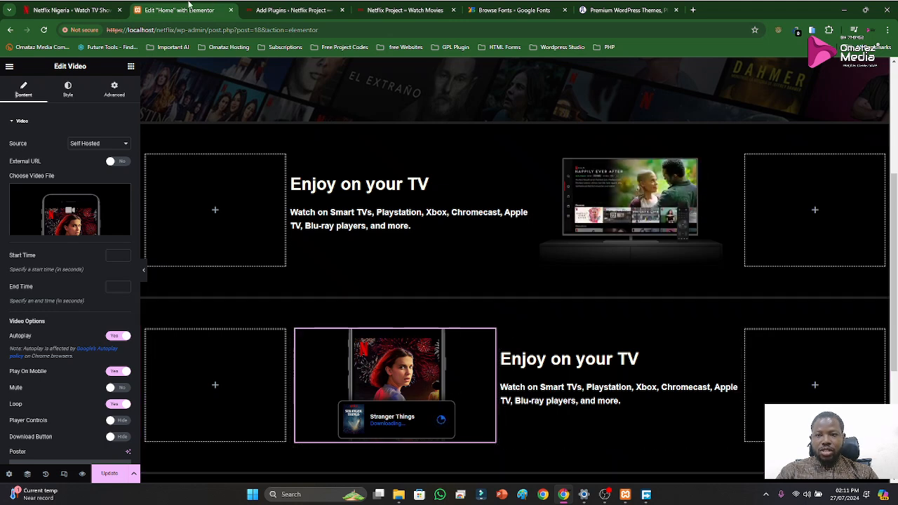
Replace the duplicated section's heading with "Download your shows to watch offline", copied from the Netflix reference page
left_click(70, 10)
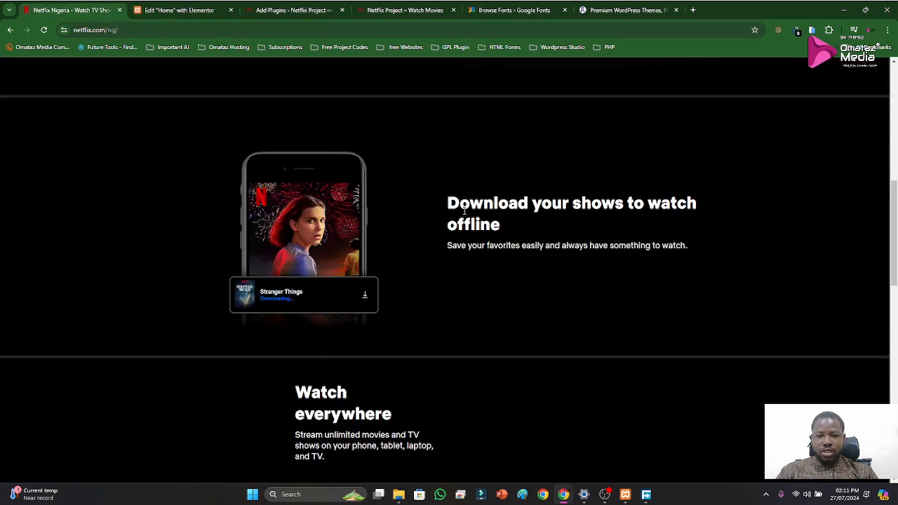
left_click_drag(466, 204, 652, 223)
key("ctrl+c")
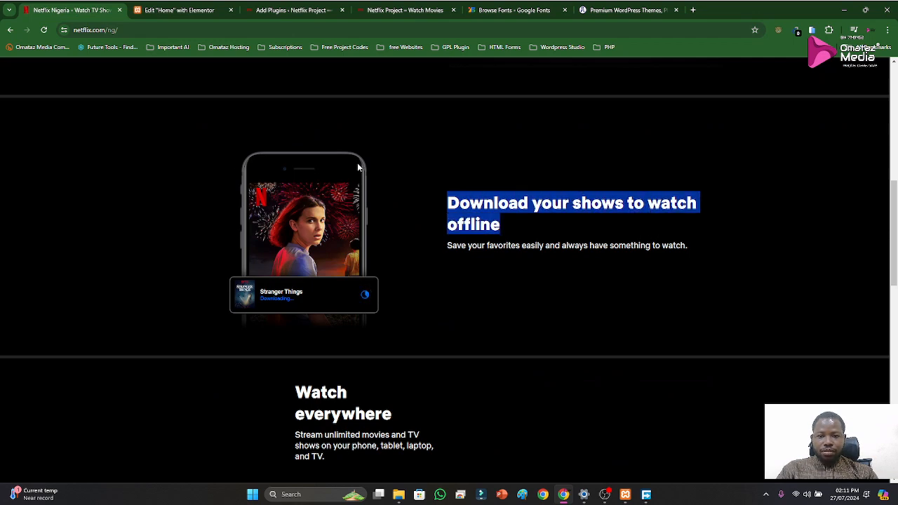
left_click(181, 9)
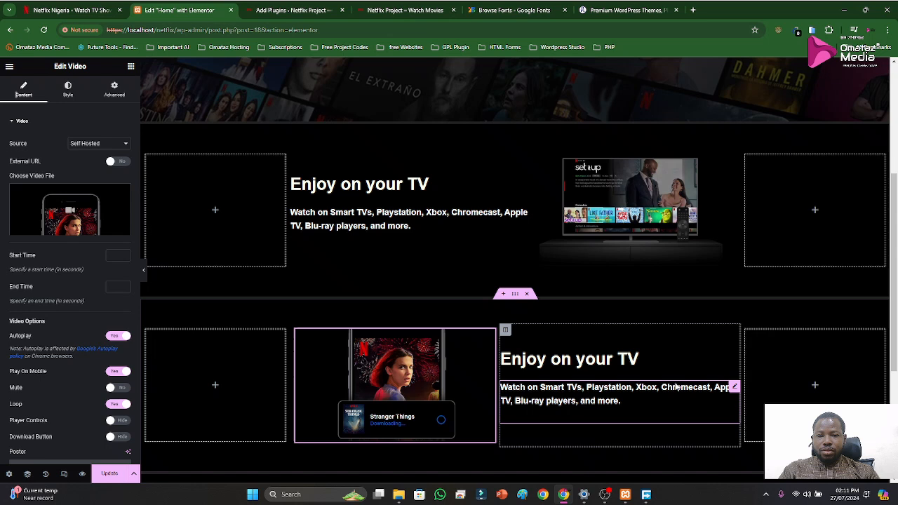
left_click(607, 360)
triple_click(608, 359)
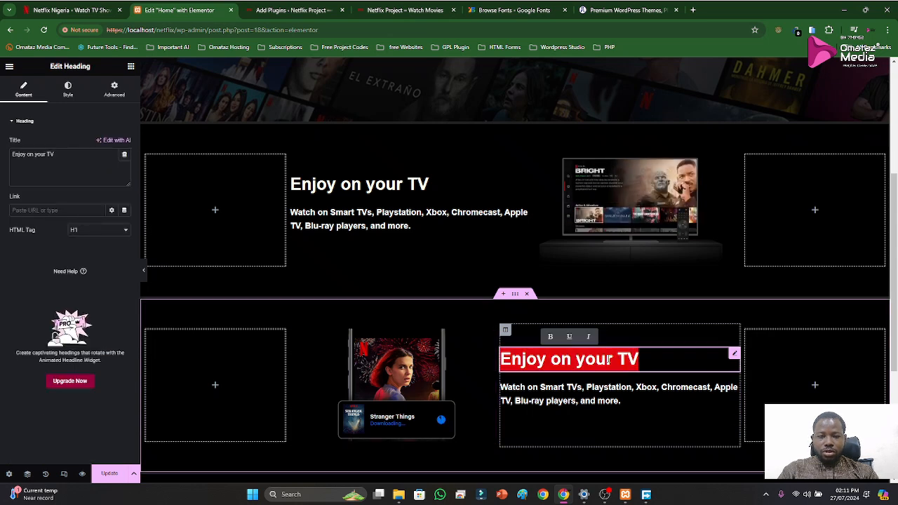
key("ctrl+v")
key("BackSpace")
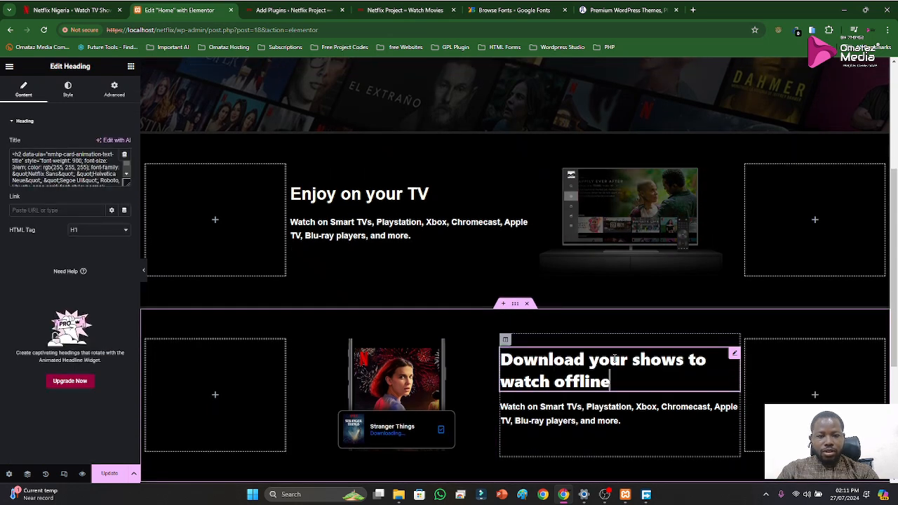
Replace the paragraph under the new heading with the reference page's "Save your favorites easily and always have something to watch."
left_click(46, 11)
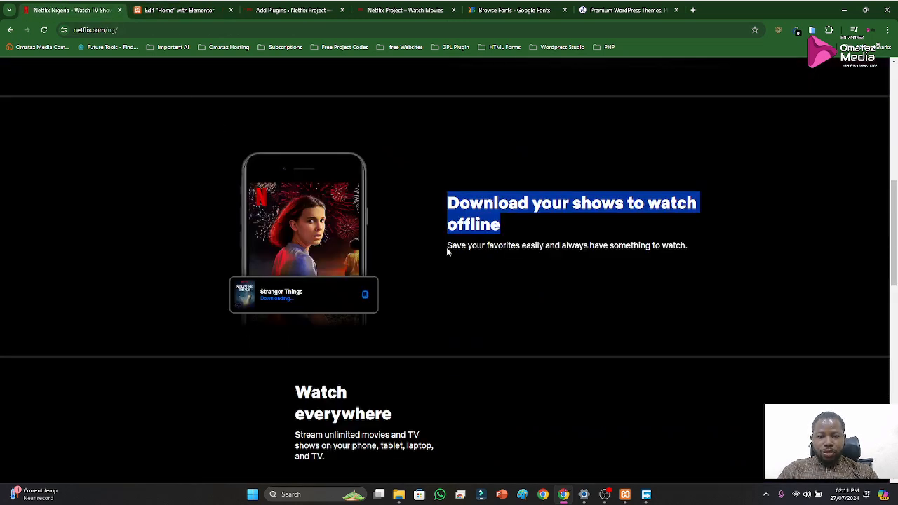
left_click_drag(447, 246, 649, 246)
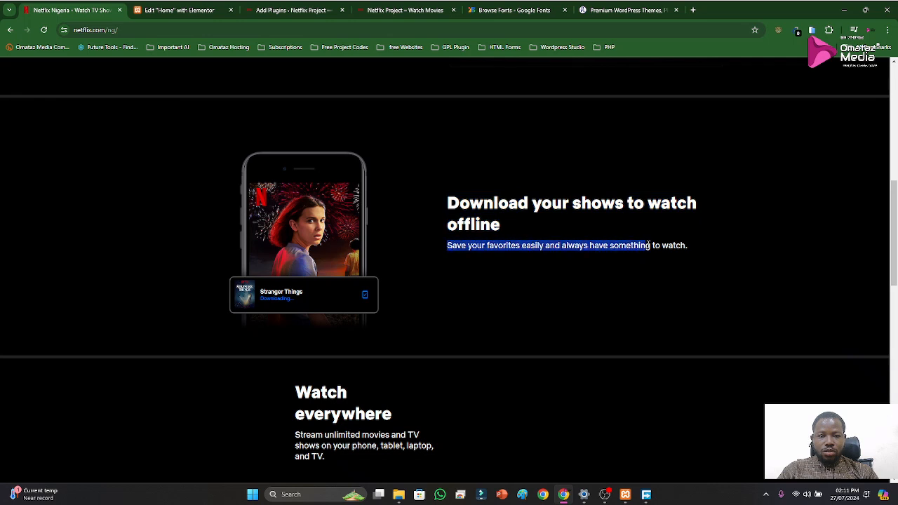
left_click(199, 6)
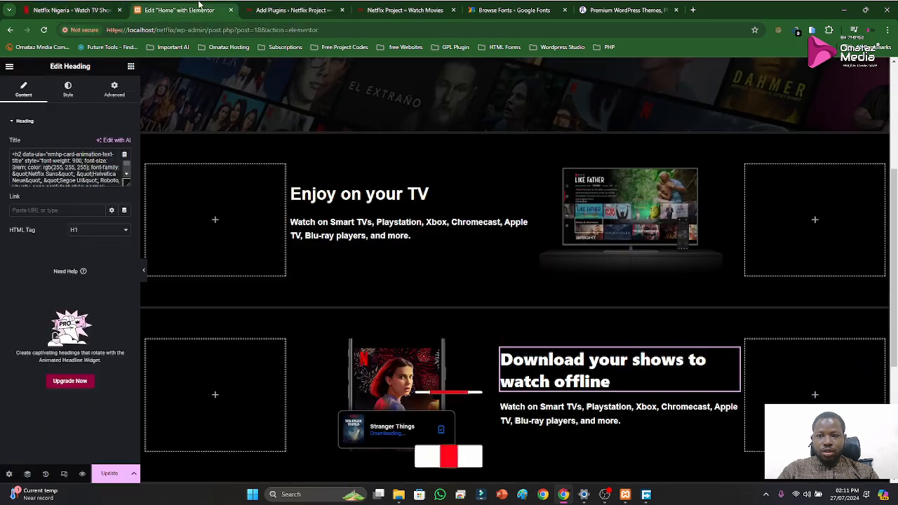
left_click(562, 414)
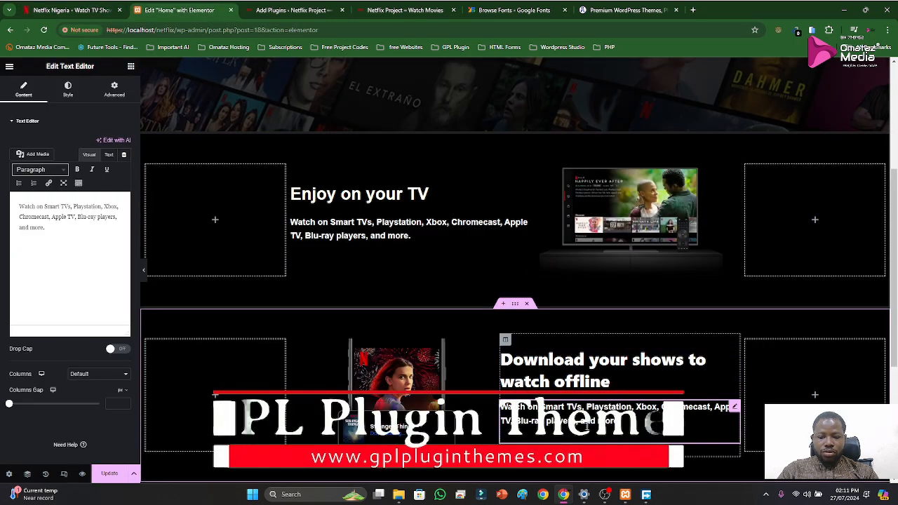
key("ctrl+a")
type("Save your favorites easily and always have something to watch.")
scroll(593, 434, "down", 2)
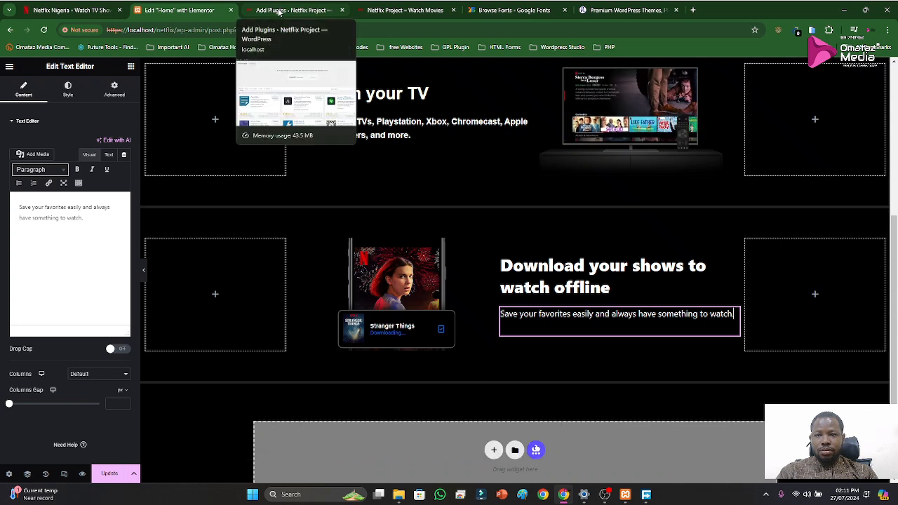
Compare the "Download your shows" section with the Netflix reference page and look at the "Watch everywhere" and kids profiles sections there
left_click(50, 19)
scroll(337, 239, "up", 3)
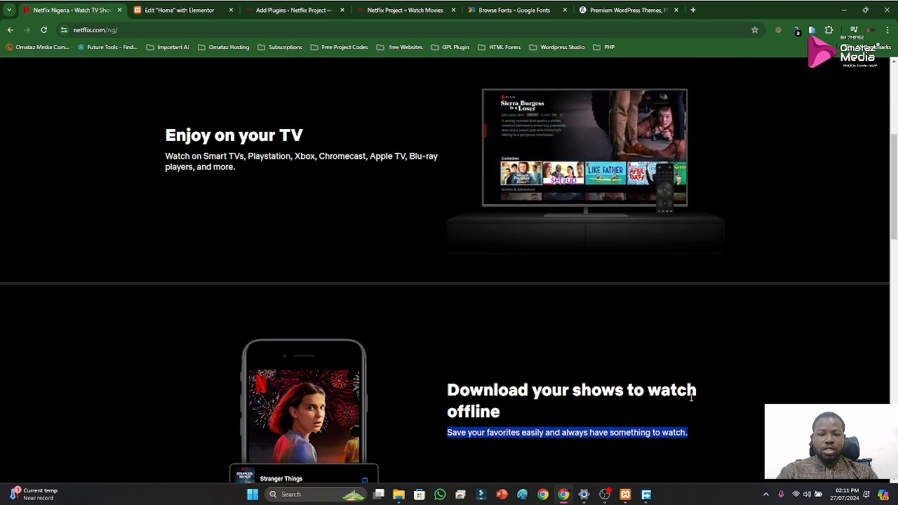
left_click(151, 12)
scroll(408, 226, "down", 2)
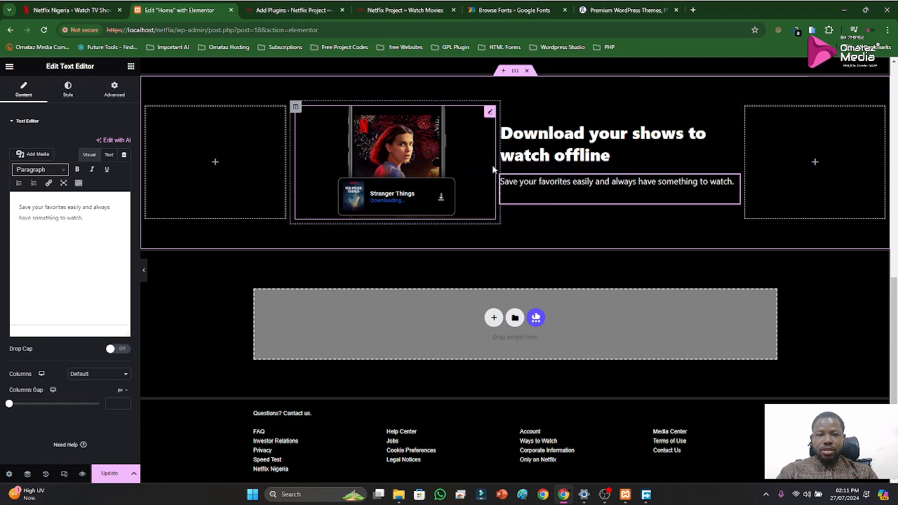
scroll(565, 201, "up", 1)
scroll(565, 202, "up", 1)
scroll(395, 184, "down", 2)
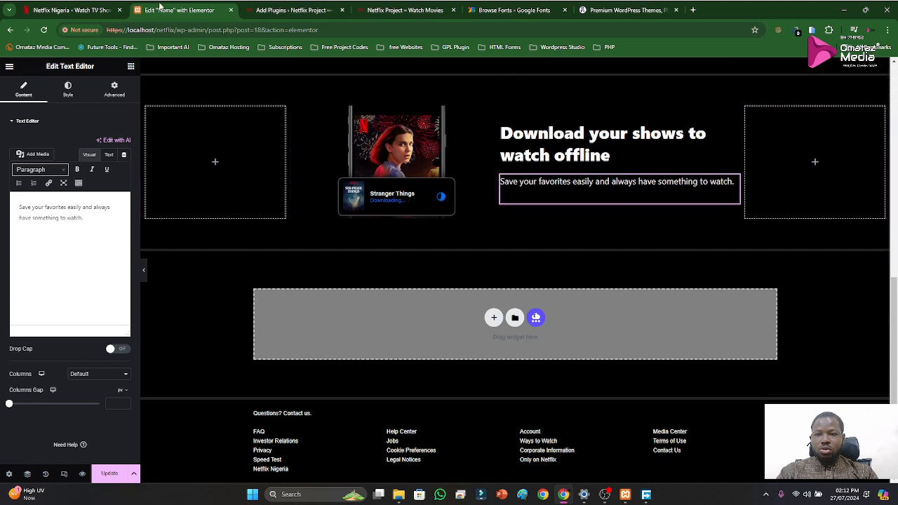
left_click(70, 10)
scroll(484, 318, "down", 1)
scroll(484, 318, "down", 4)
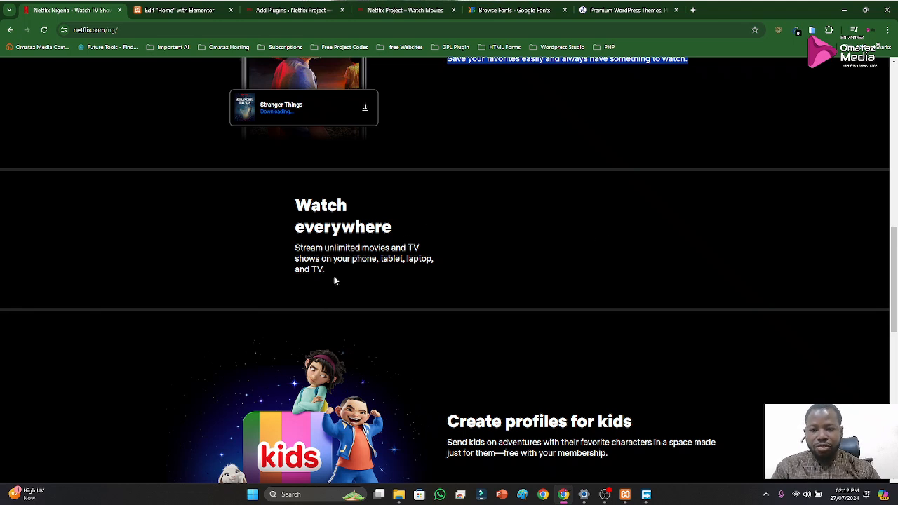
left_click(398, 501)
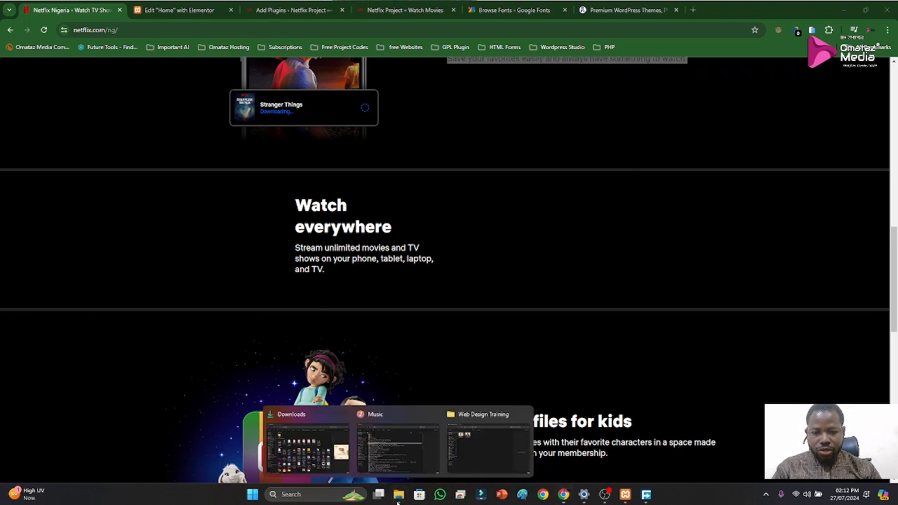
left_click(298, 460)
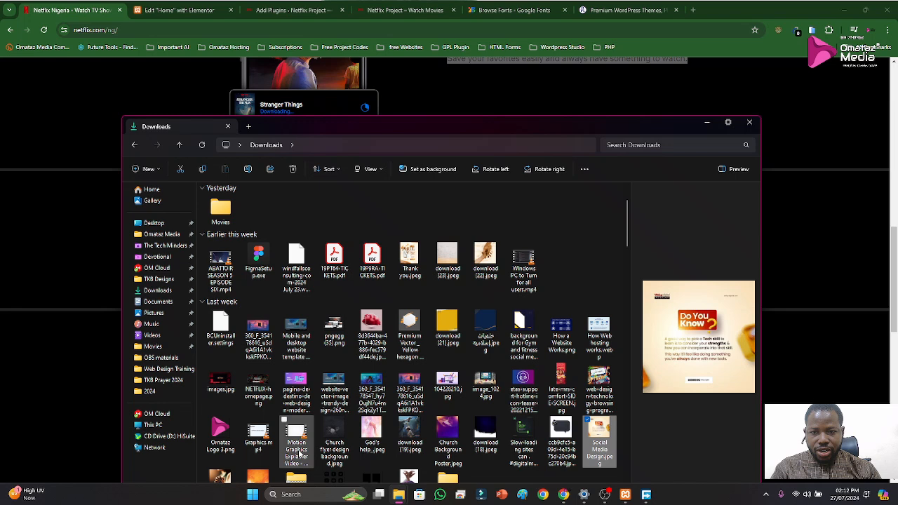
left_click(18, 256)
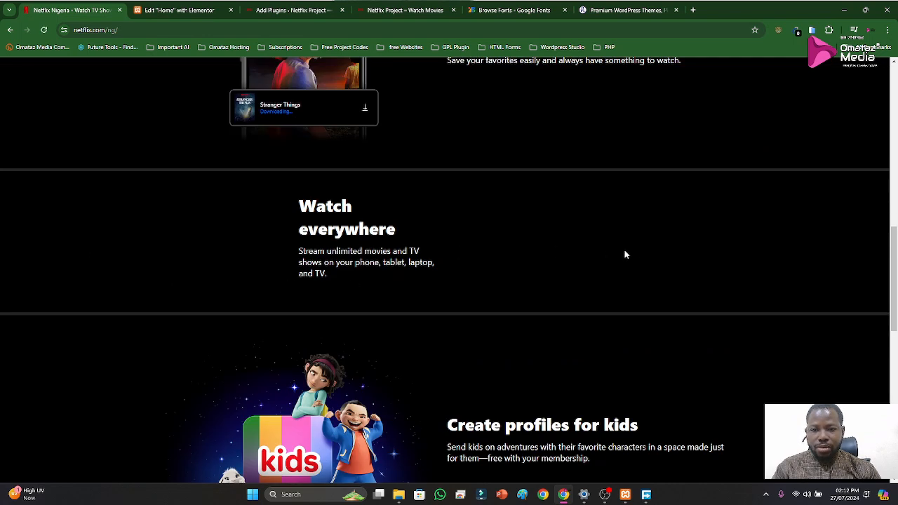
scroll(624, 254, "down", 2)
scroll(608, 188, "up", 2)
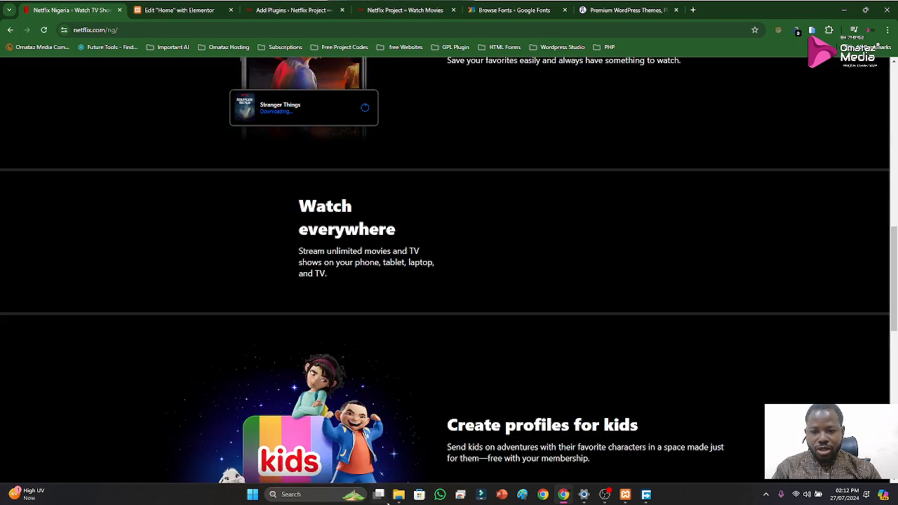
Switch to File Explorer and browse to the Netflix Material folder inside Web Training > Training Materials
left_click(309, 459)
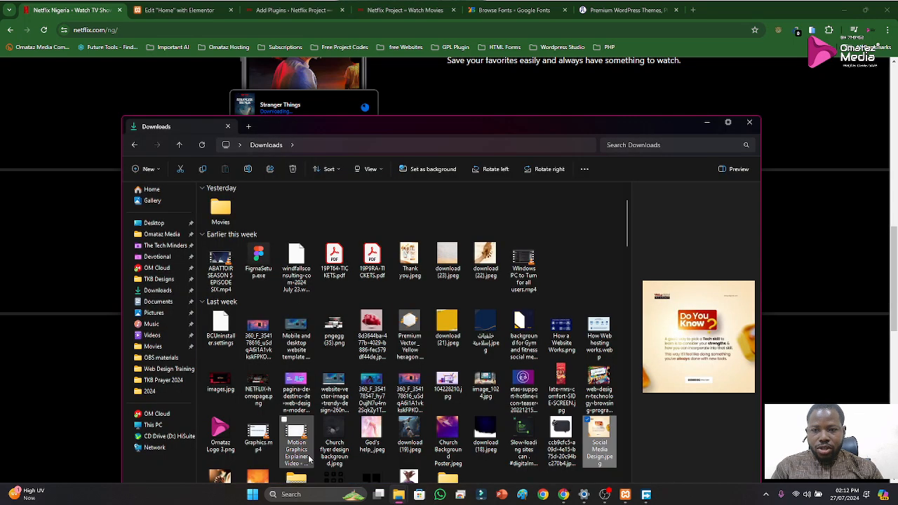
left_click(169, 370)
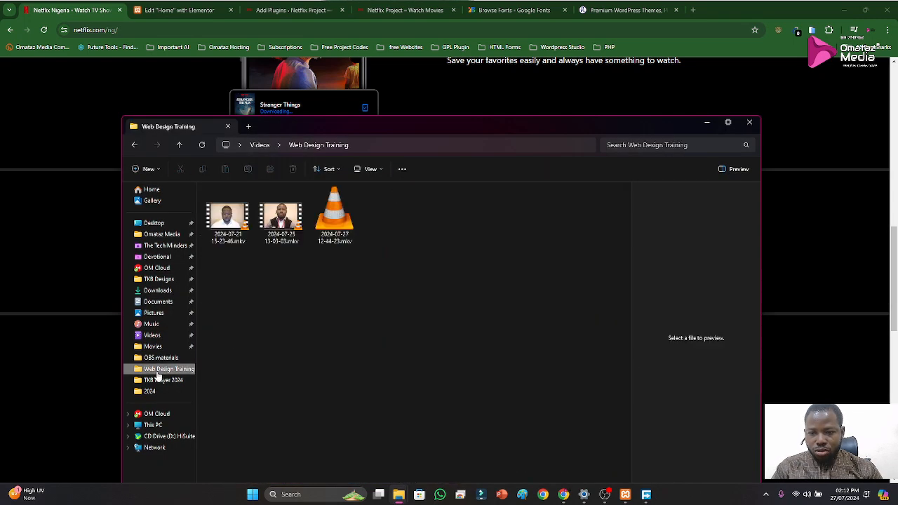
left_click(260, 144)
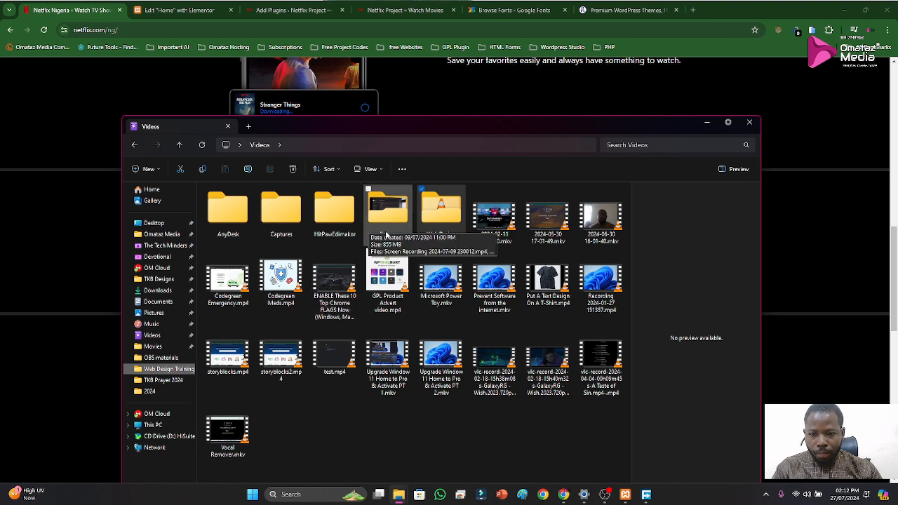
left_click(167, 359)
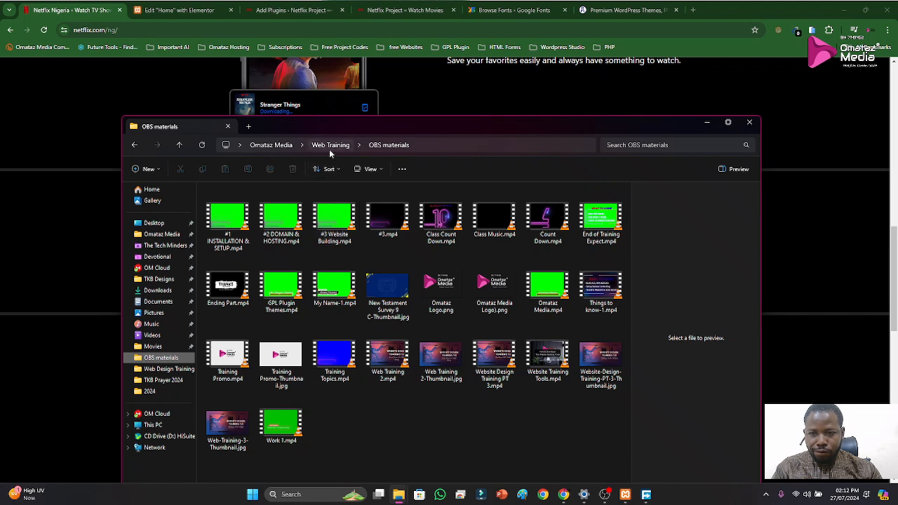
left_click(329, 146)
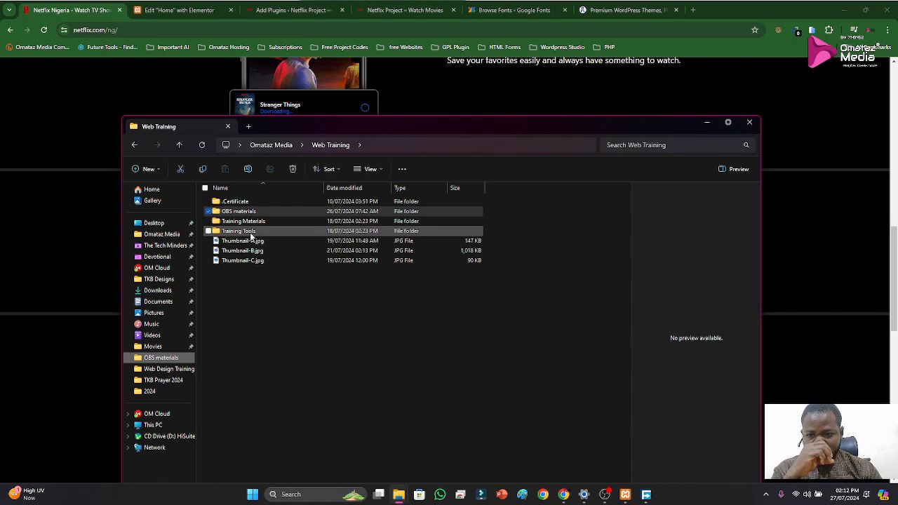
double_click(255, 223)
double_click(254, 211)
Preview the images and videos in the Netflix Material folder, including the logo, the hero image and Video 2.mp4
left_click(247, 252)
left_click(251, 222)
left_click(244, 232)
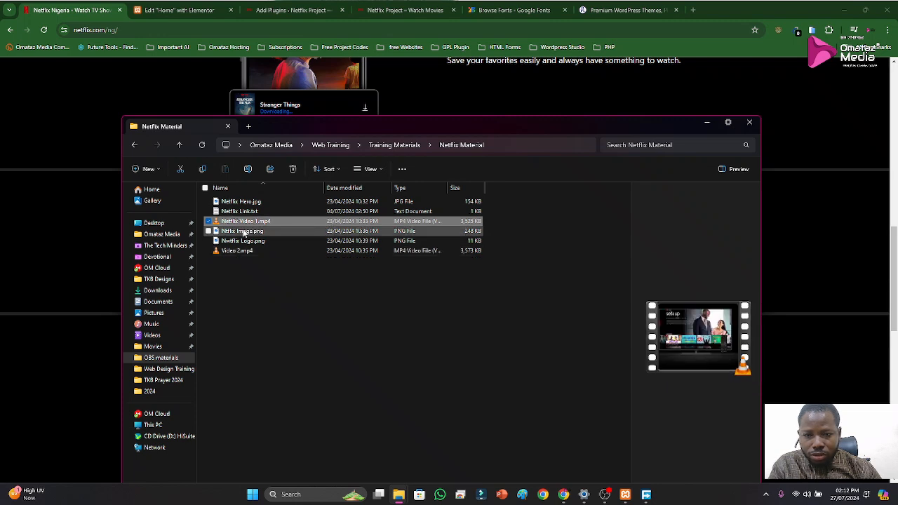
left_click(243, 242)
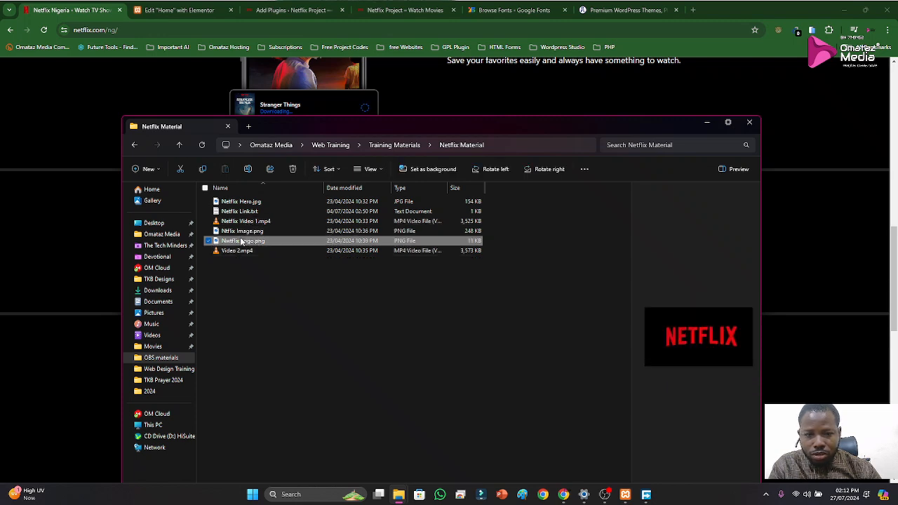
left_click(242, 222)
left_click(247, 202)
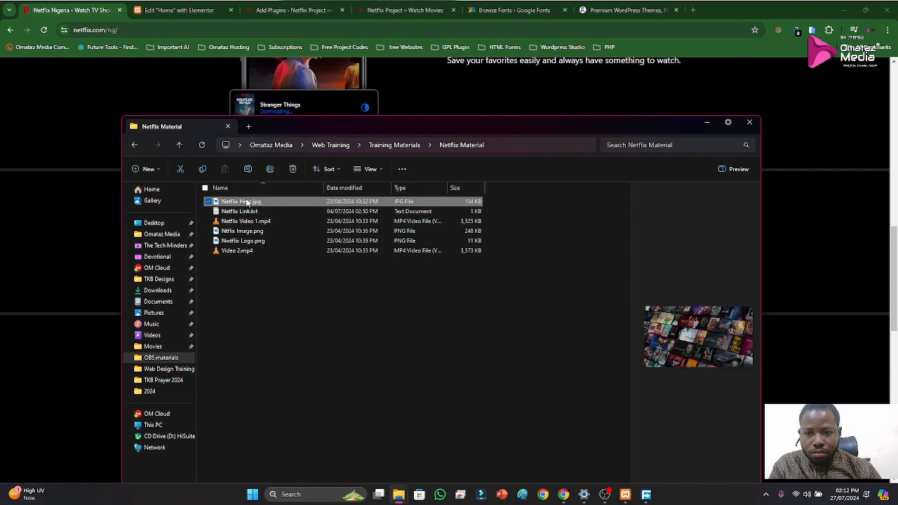
left_click(248, 252)
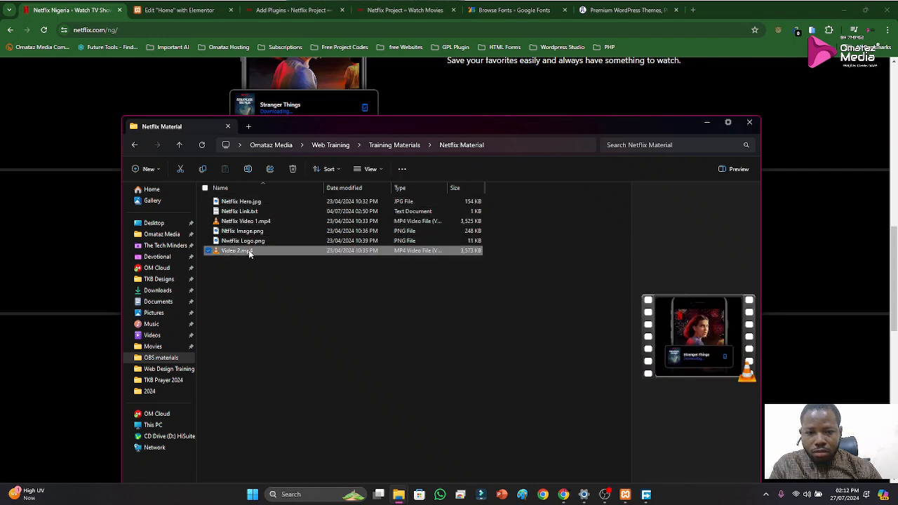
Return to the Elementor editor in the browser and duplicate the "Download your shows to watch offline" section
left_click(189, 14)
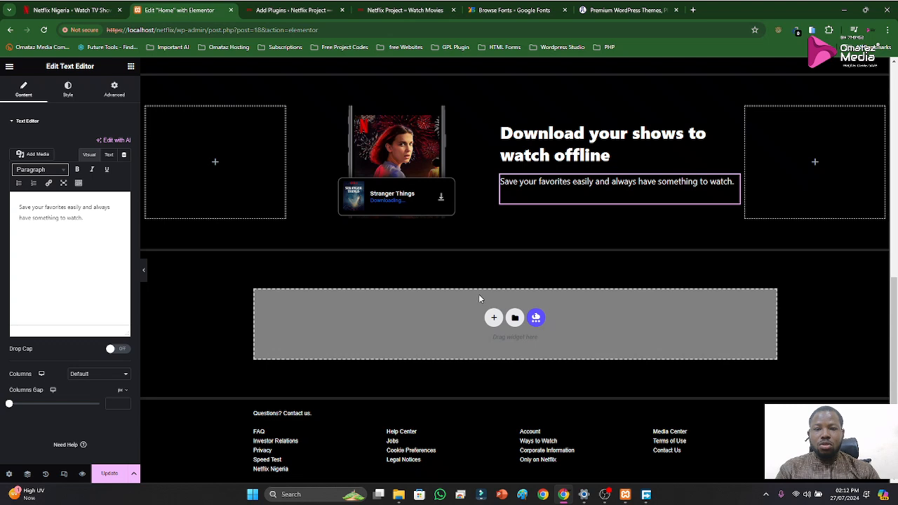
scroll(491, 281, "up", 2)
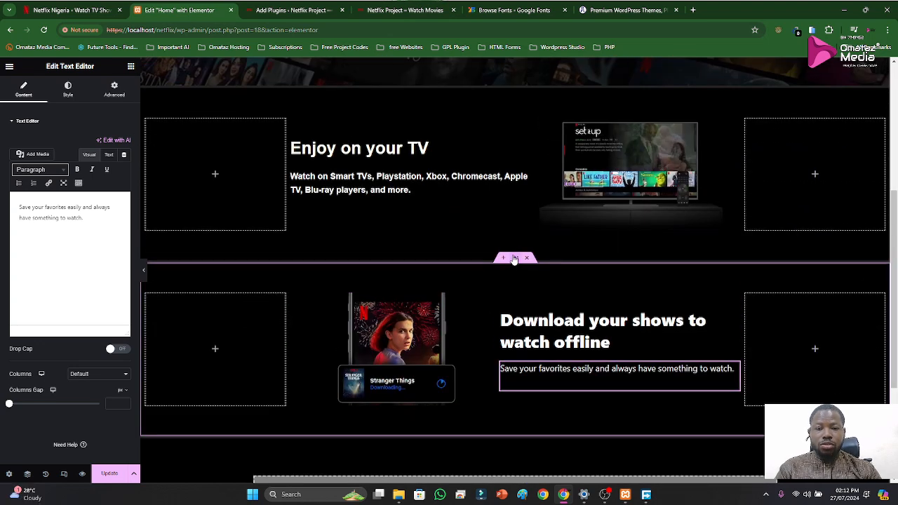
right_click(515, 259)
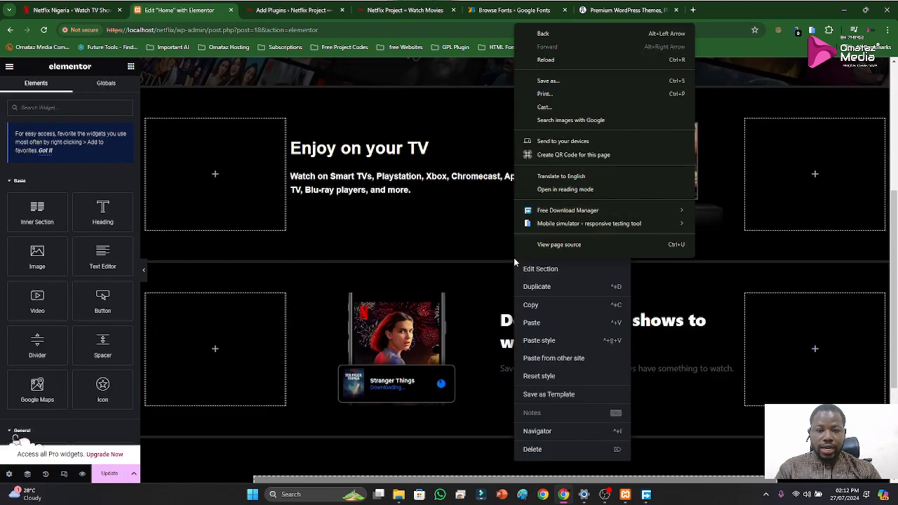
left_click(522, 287)
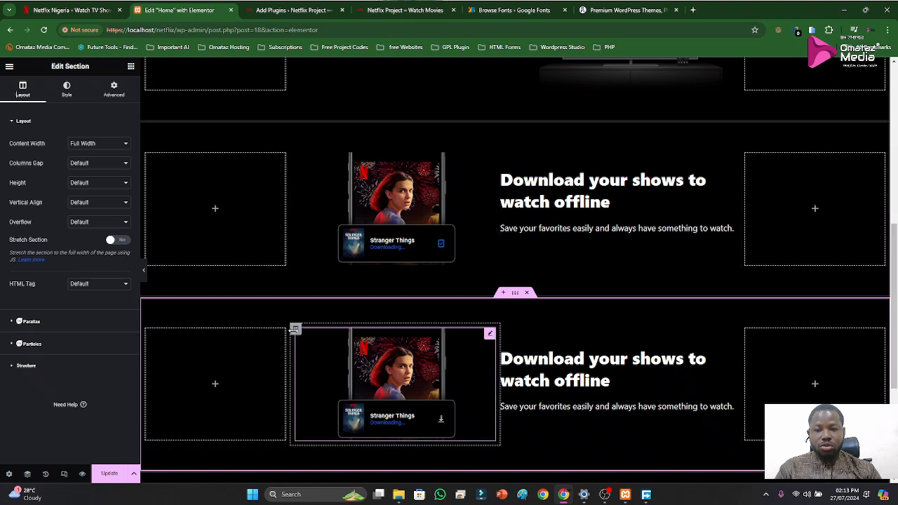
In the duplicated section, move the video column after the text column and replace the heading with "Watch everywhere" copied from the Netflix reference page
left_click_drag(295, 335, 645, 363)
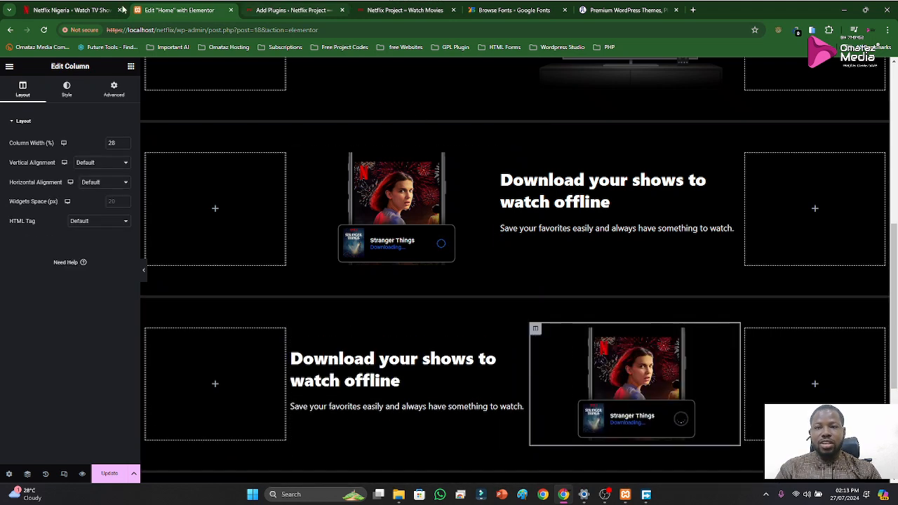
left_click(100, 9)
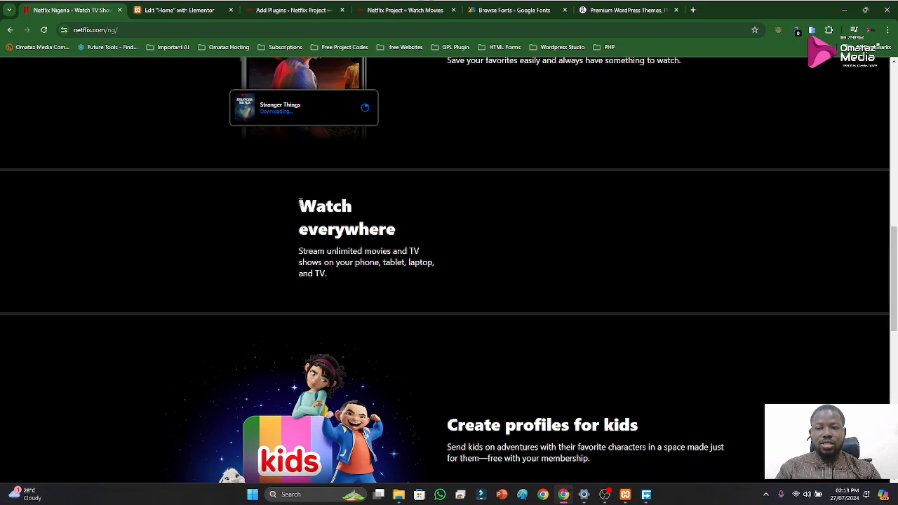
left_click_drag(299, 204, 397, 221)
key("ctrl+c")
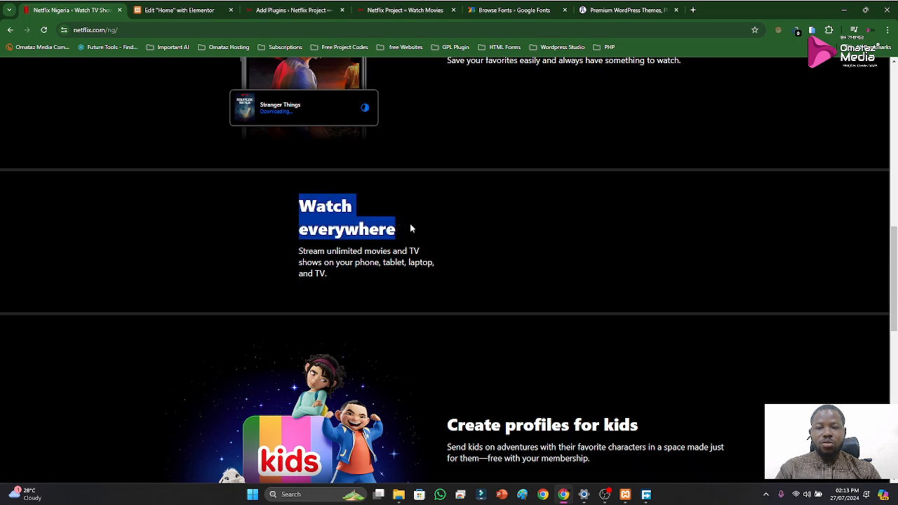
left_click(170, 10)
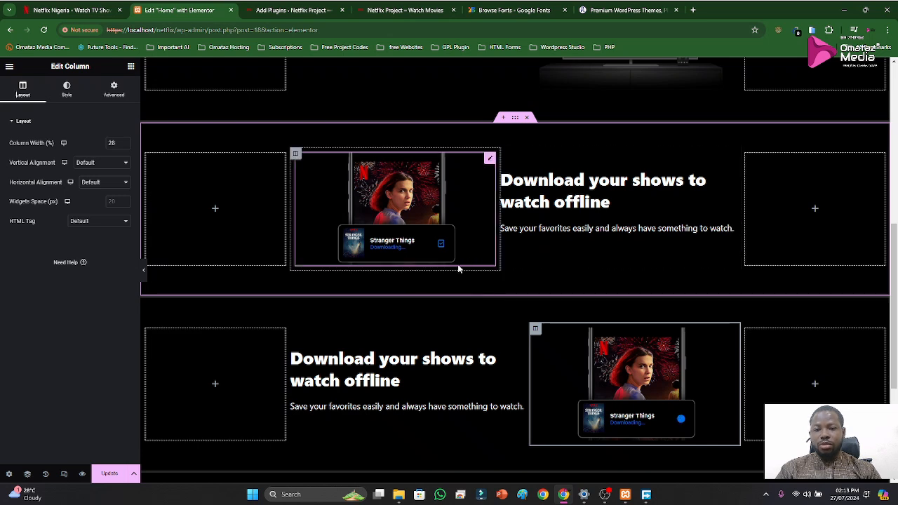
left_click(395, 361)
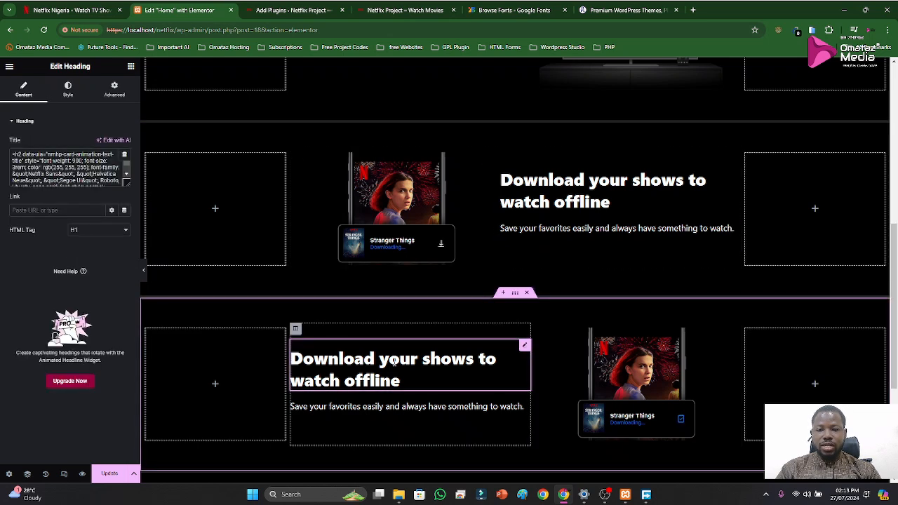
key("ctrl+a")
left_click(396, 359)
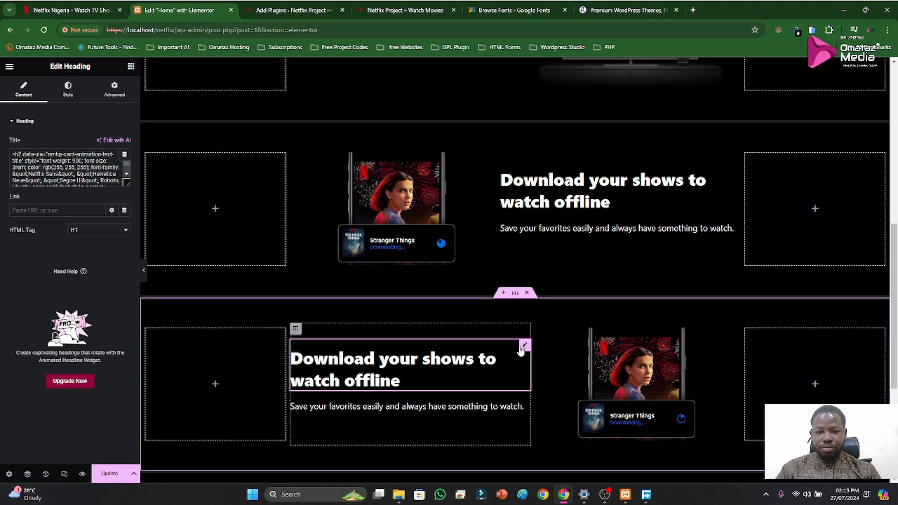
left_click(92, 180)
key("ctrl+a")
key("BackSpace")
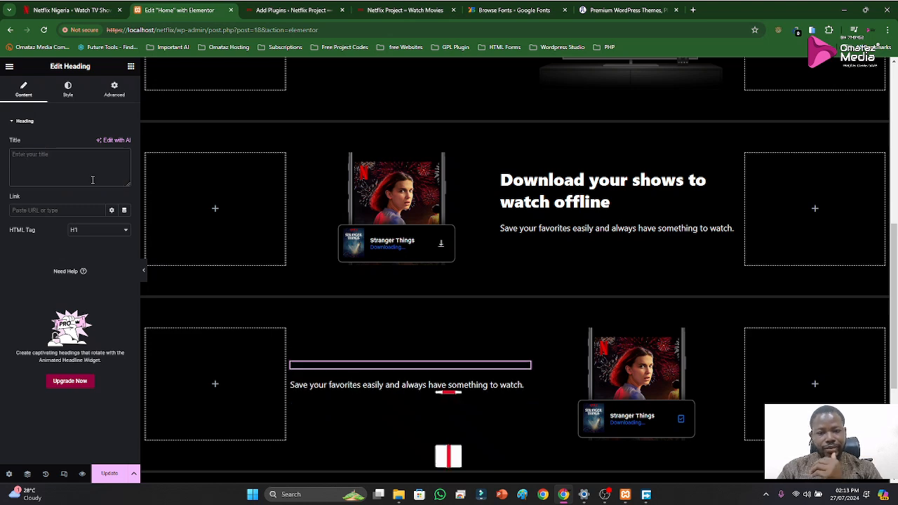
key("ctrl+v")
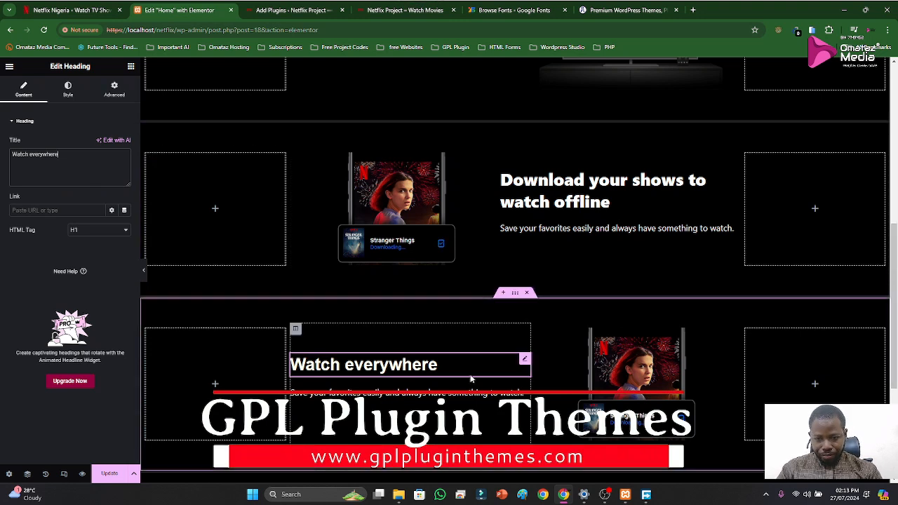
Try to copy the style of the "Download your shows to watch offline" heading onto the "Watch everywhere" heading
scroll(481, 381, "down", 1)
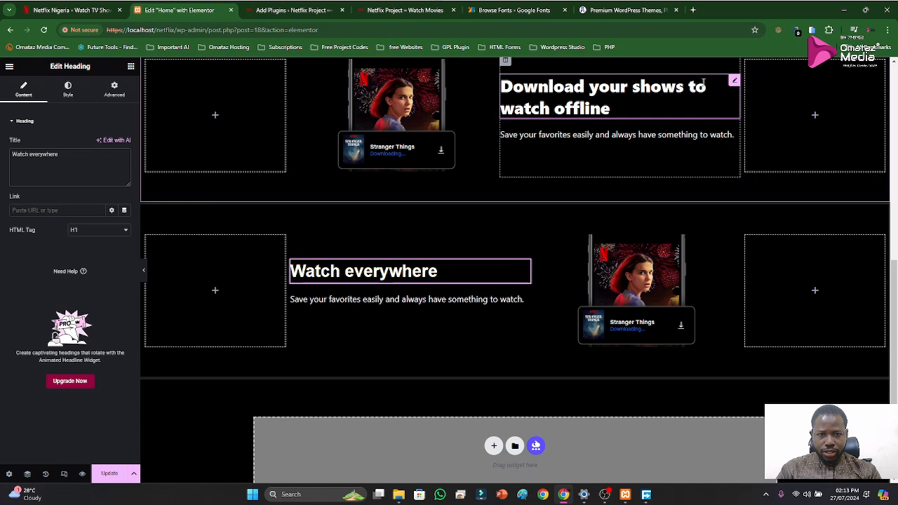
right_click(734, 82)
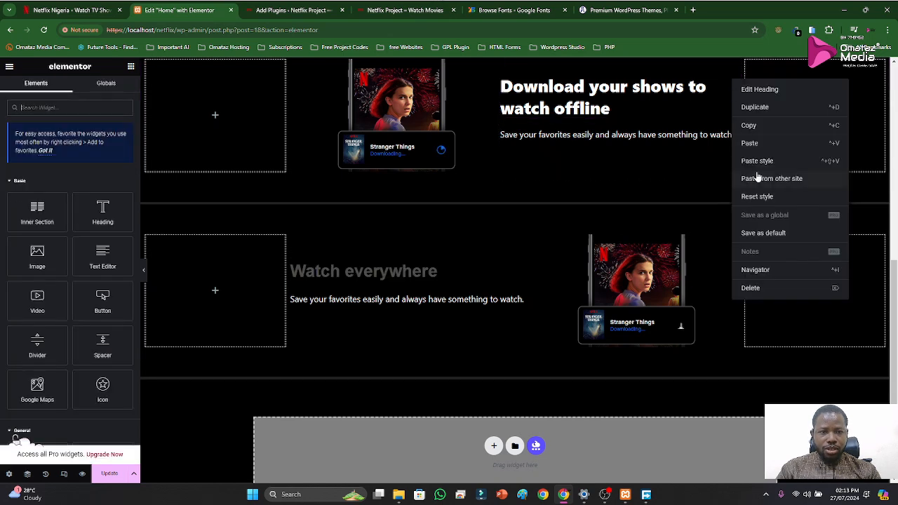
left_click(752, 126)
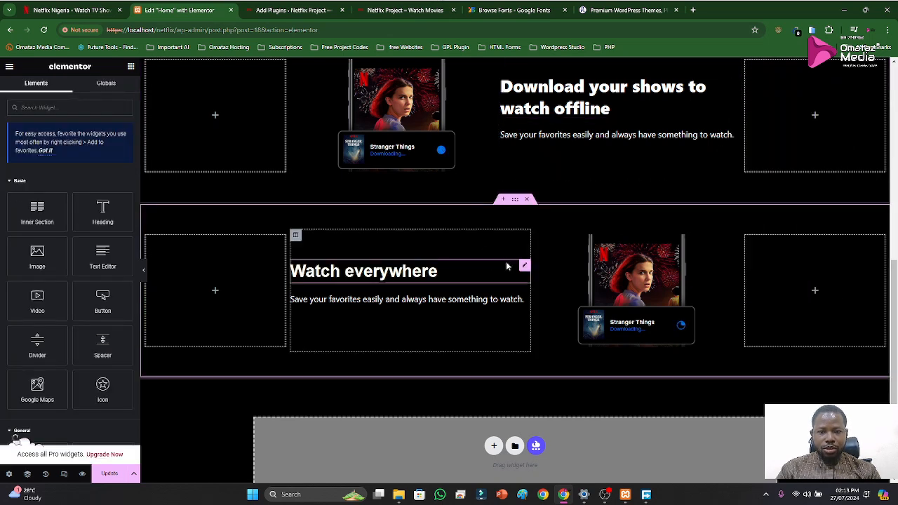
right_click(525, 266)
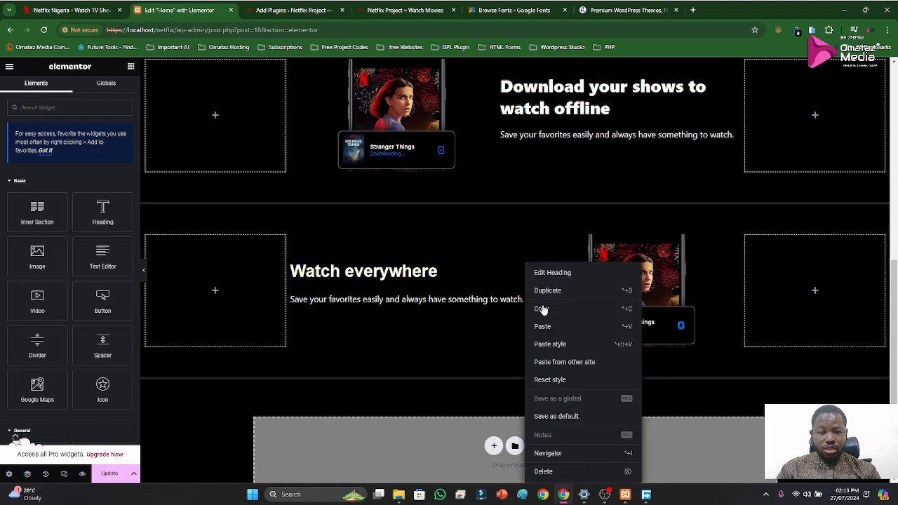
left_click(548, 344)
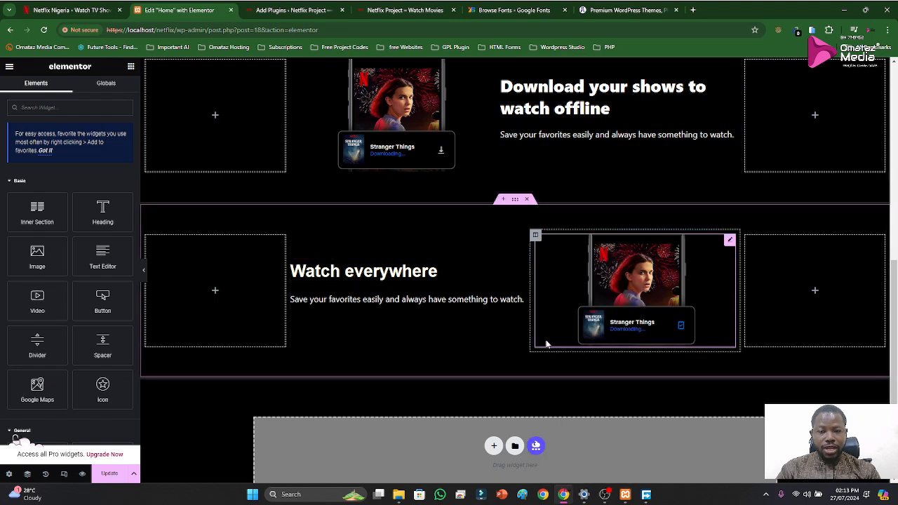
scroll(380, 259, "down", 2)
scroll(380, 259, "up", 2)
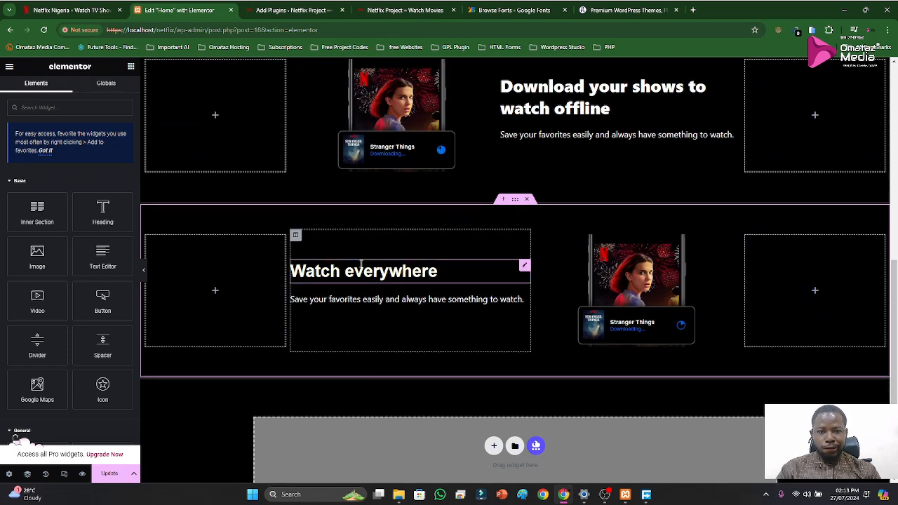
left_click(525, 267)
right_click(524, 267)
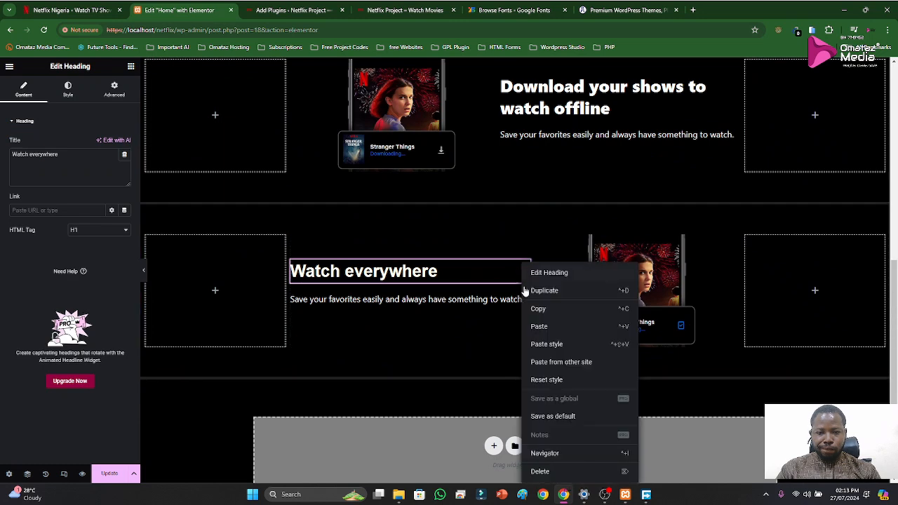
left_click(542, 345)
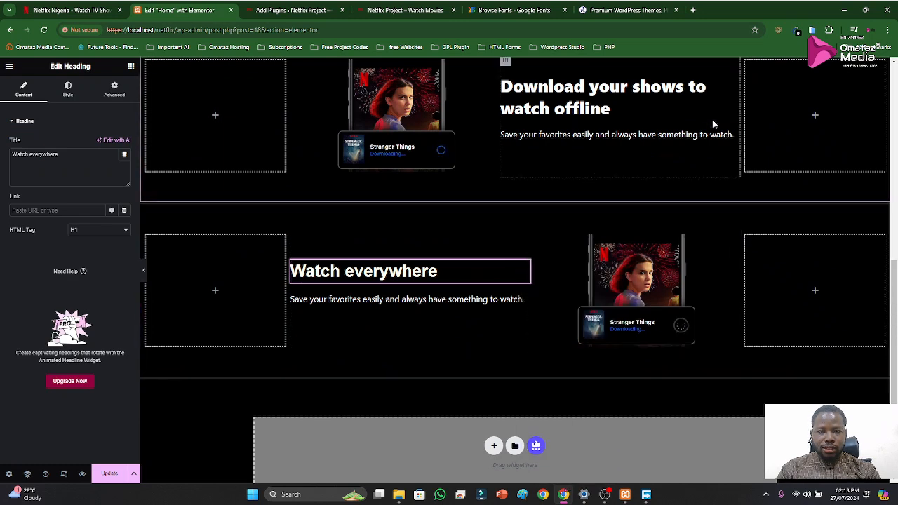
right_click(732, 79)
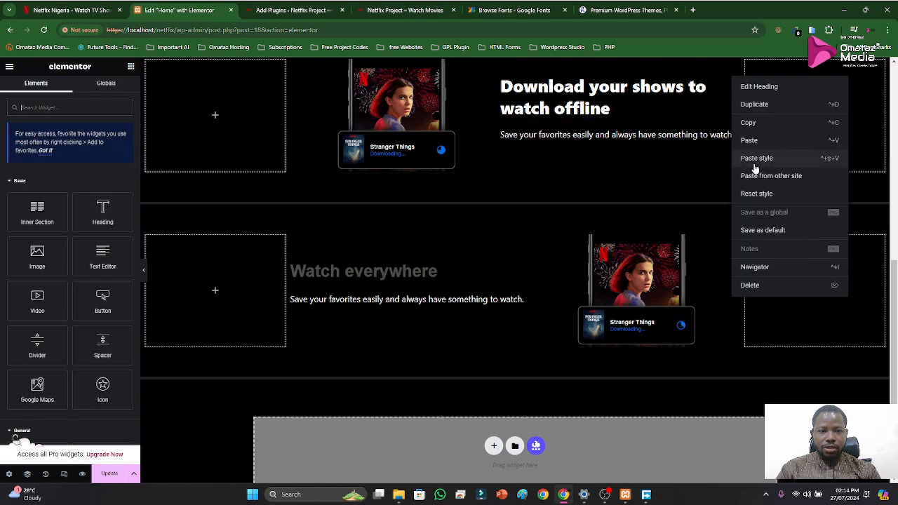
left_click(752, 124)
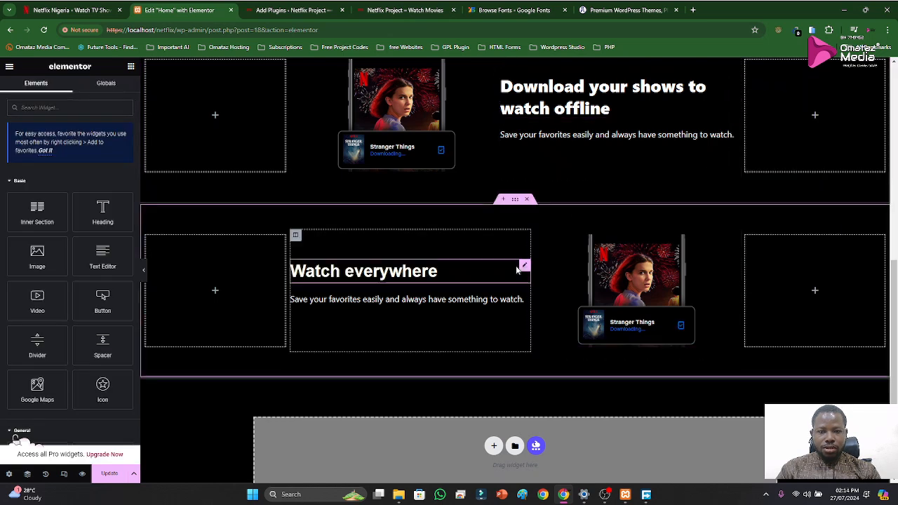
right_click(525, 265)
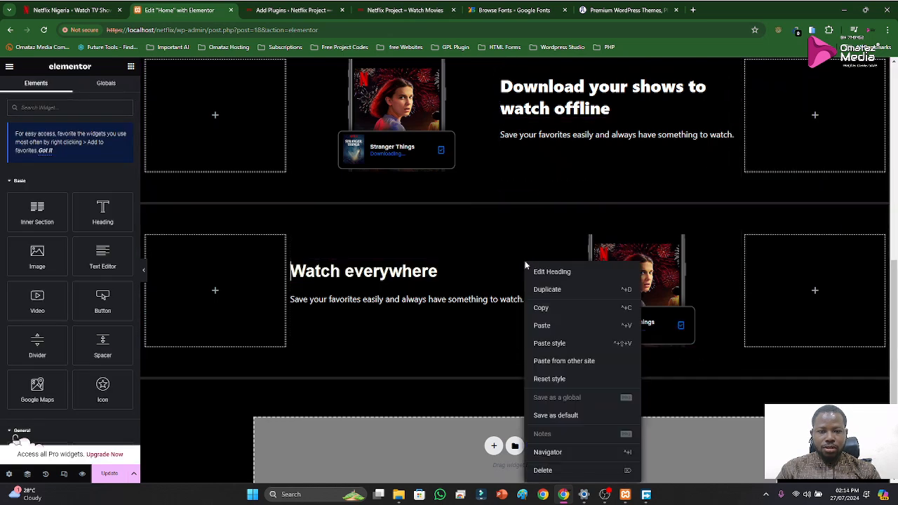
left_click(544, 344)
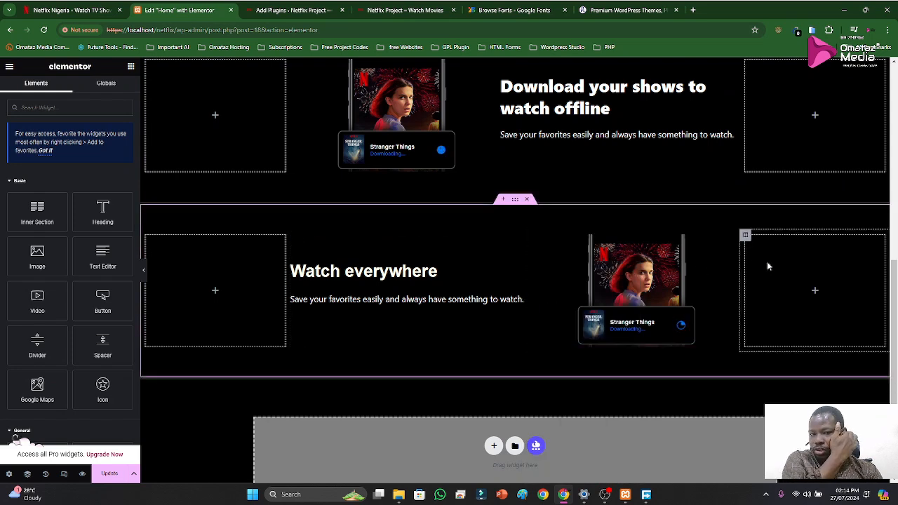
Remove the video file from the "Watch everywhere" section's video widget and check that section on the Netflix reference page
left_click(724, 246)
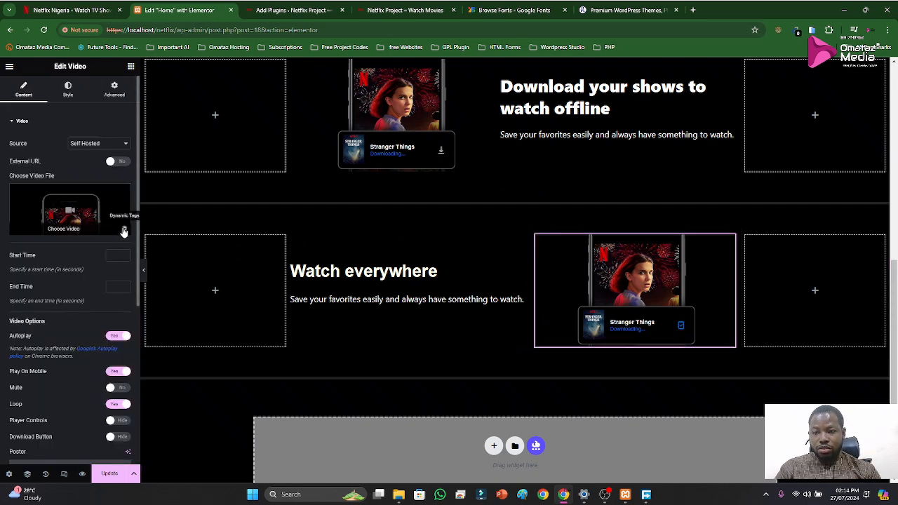
left_click(120, 197)
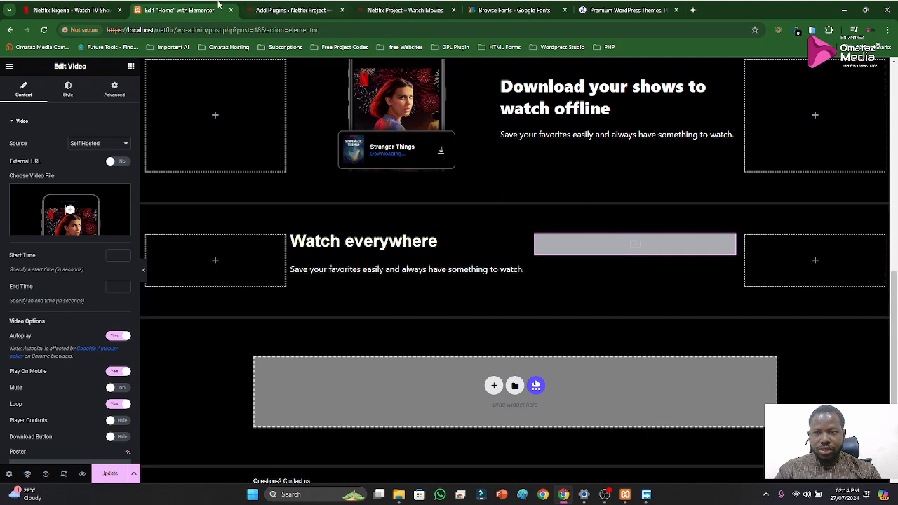
left_click(70, 10)
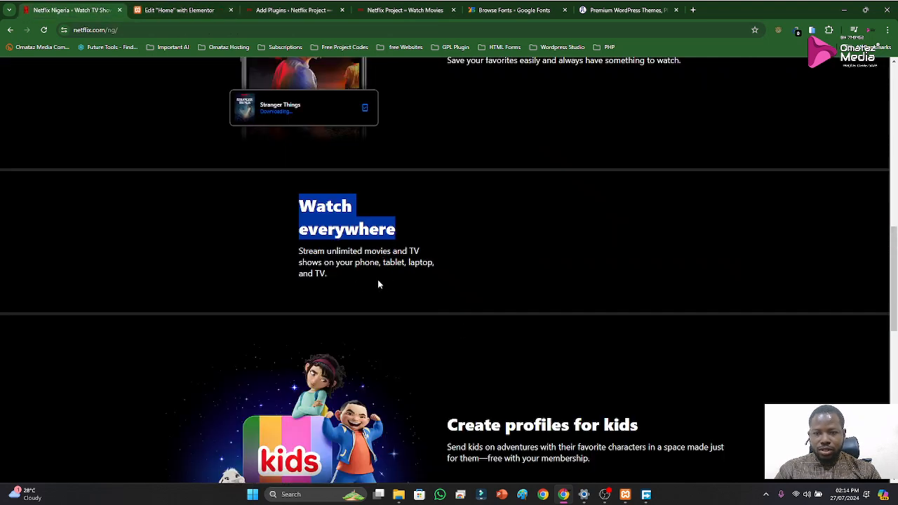
left_click(210, 10)
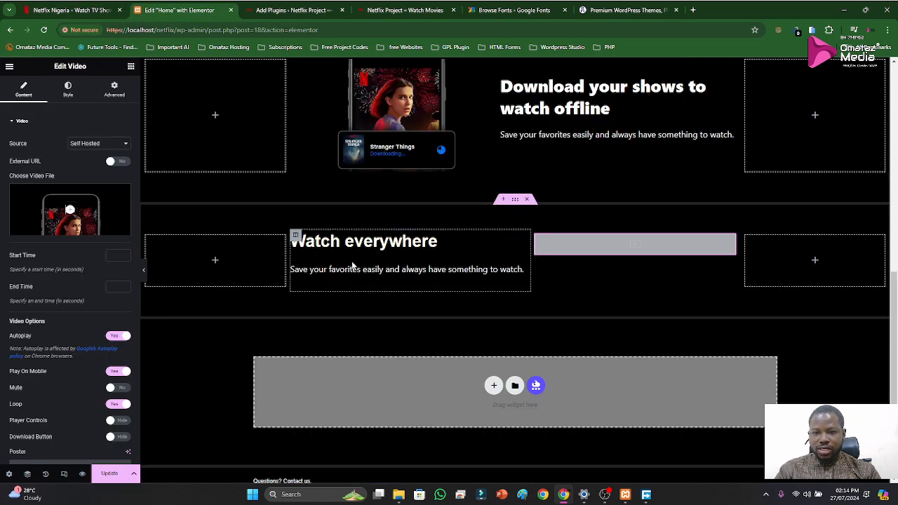
Replace the paragraph under "Watch everywhere" with "Stream unlimited movies and TV shows on your phone, tablet, laptop, and TV." from the Netflix page
left_click(74, 10)
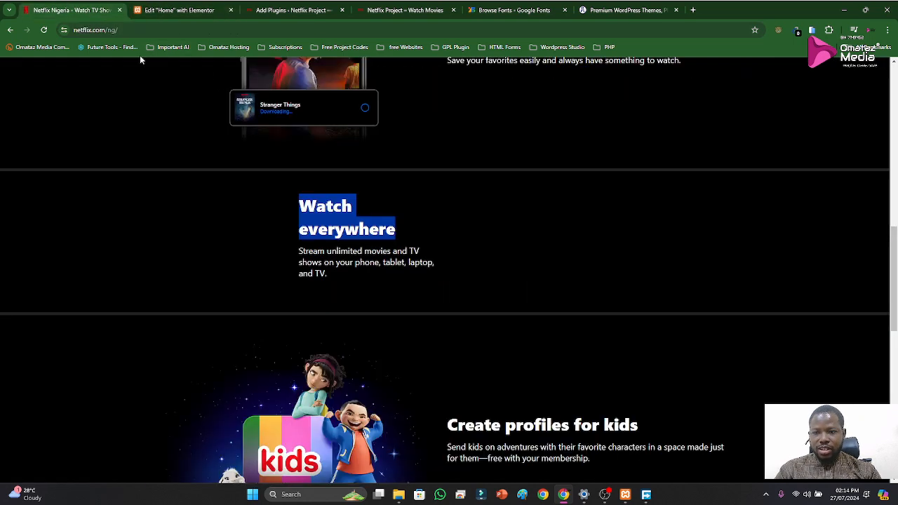
left_click_drag(300, 252, 331, 274)
left_click(155, 11)
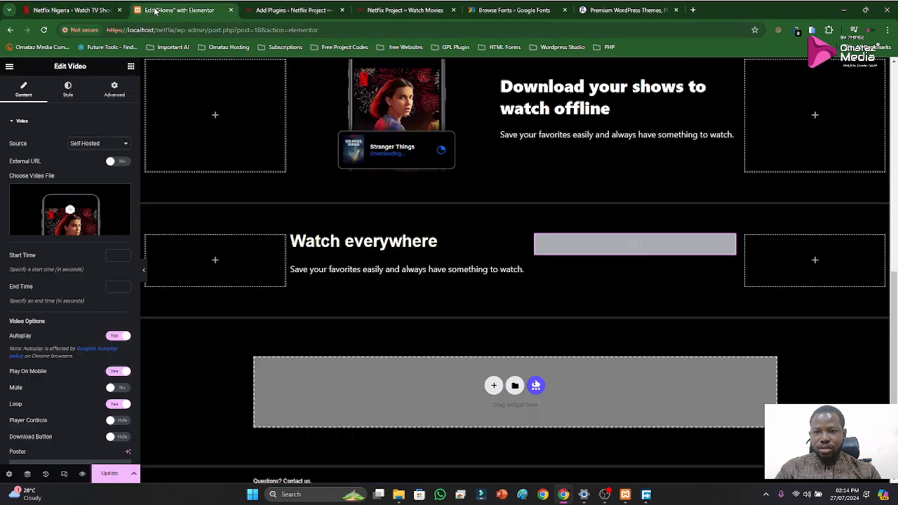
left_click(340, 269)
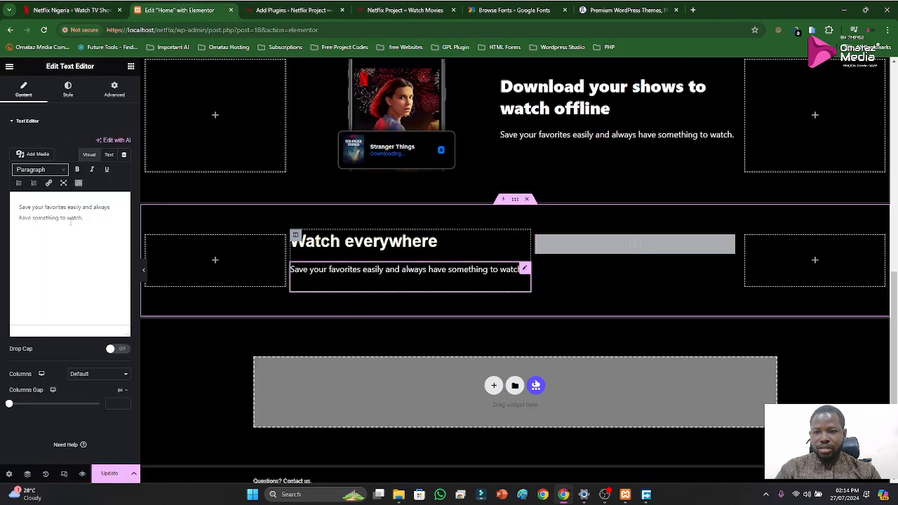
key("ctrl+a")
key("ctrl+v")
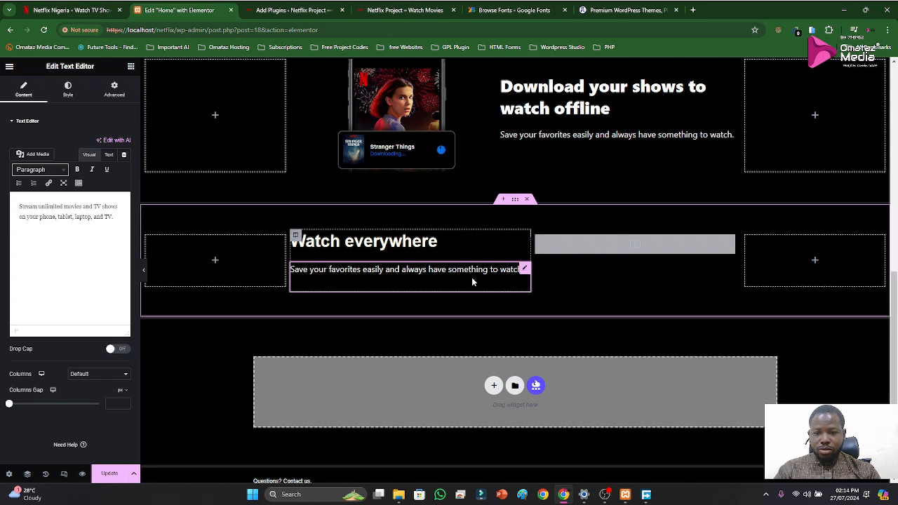
left_click(355, 268)
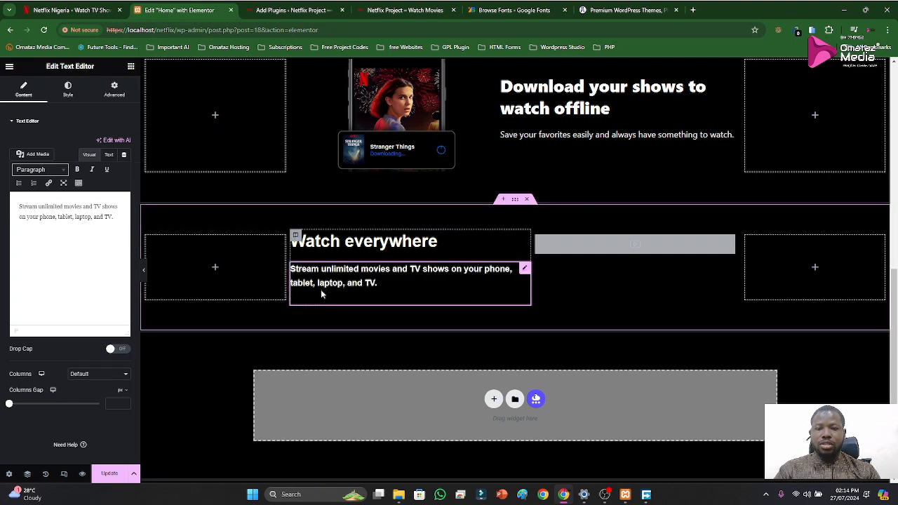
Compare the "Watch everywhere" paragraph with the Netflix reference page, set its font weight to 100 (Thin), and update the page
left_click(279, 9)
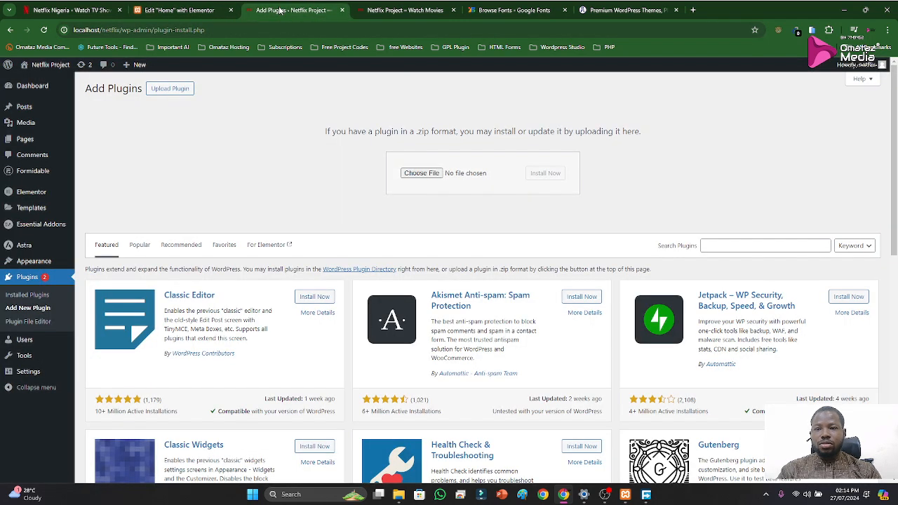
left_click(68, 8)
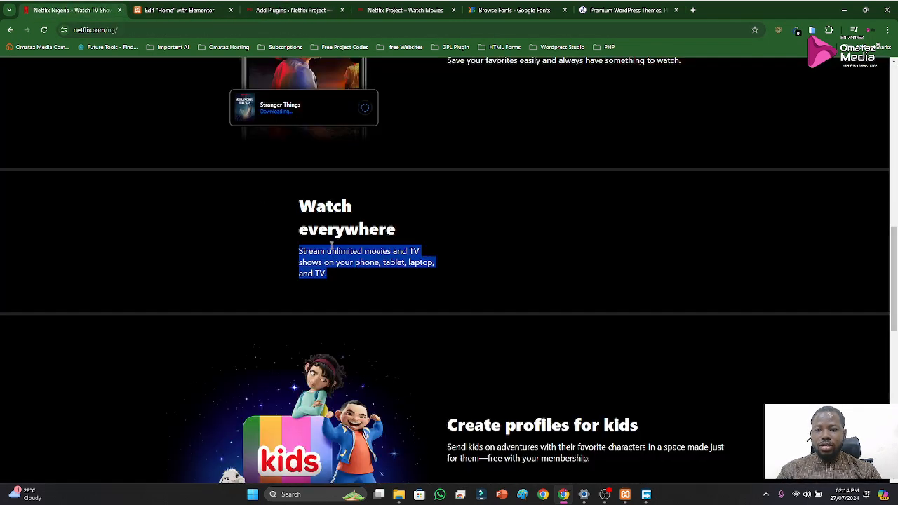
left_click(162, 10)
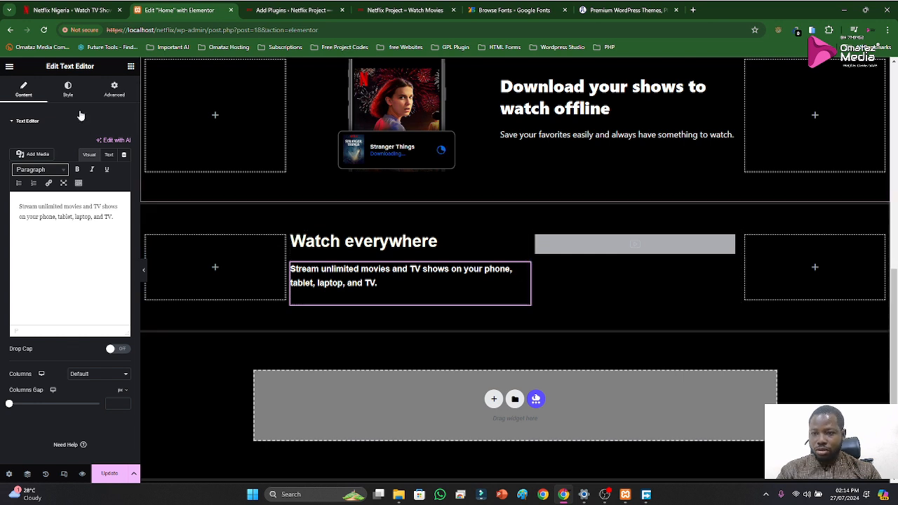
left_click(67, 89)
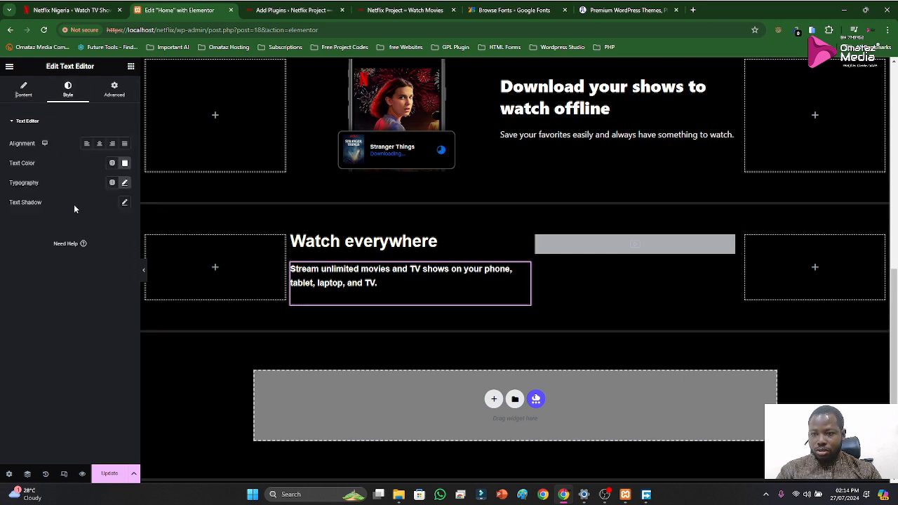
left_click(125, 183)
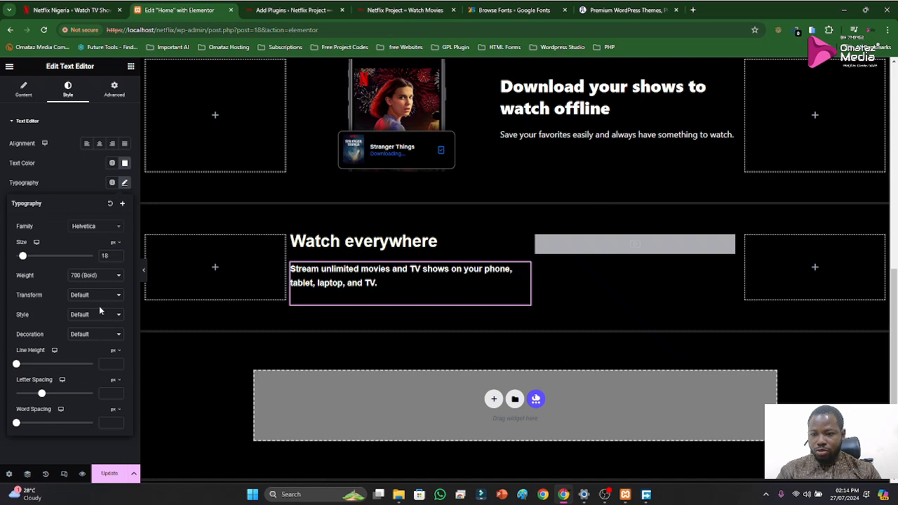
left_click(94, 276)
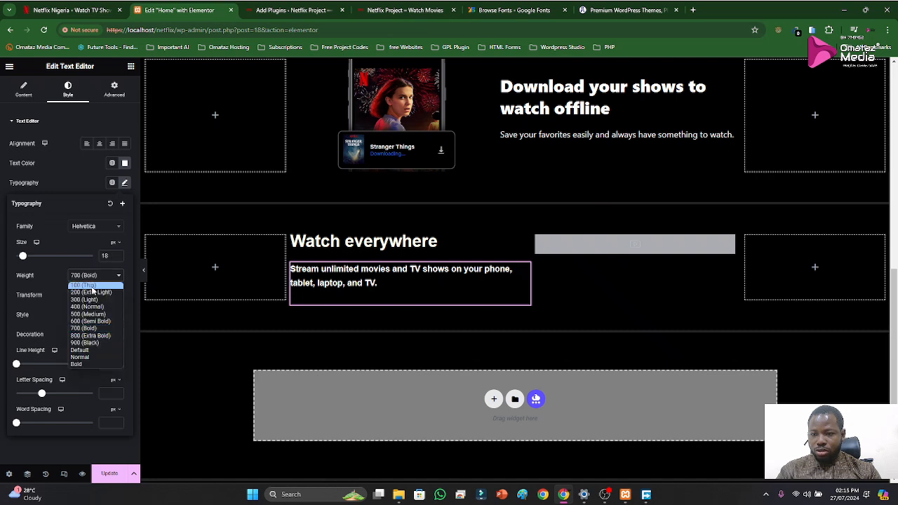
left_click(92, 286)
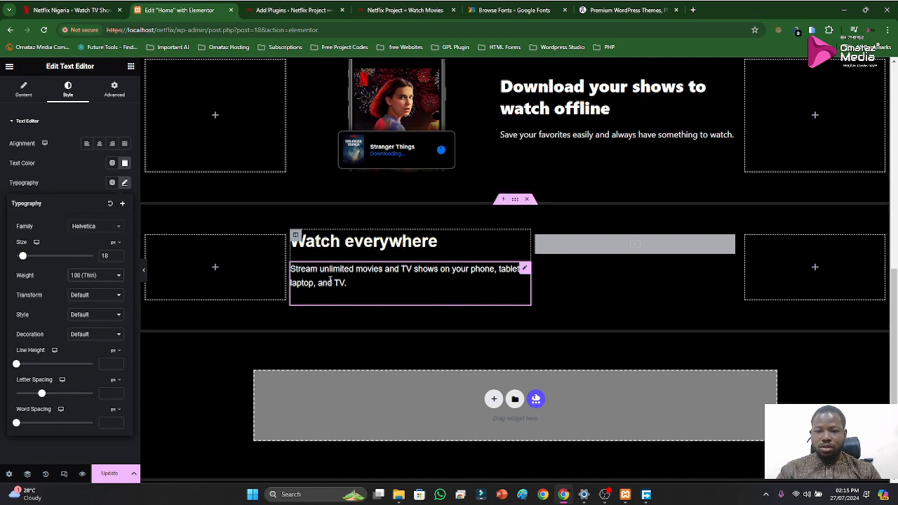
left_click(109, 474)
Duplicate the "Download your shows to watch offline" section and move the copy below the "Watch everywhere" section
scroll(363, 364, "down", 1)
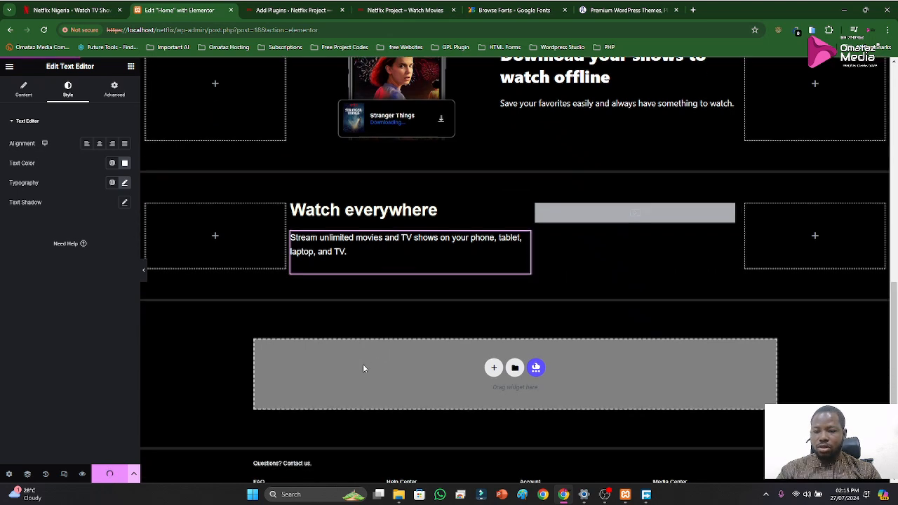
left_click(70, 10)
scroll(525, 374, "down", 1)
scroll(525, 374, "down", 2)
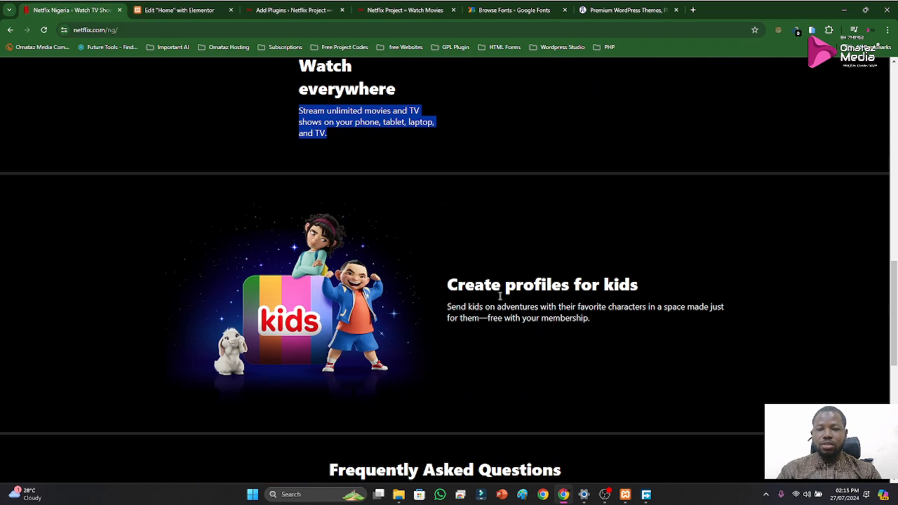
left_click(179, 10)
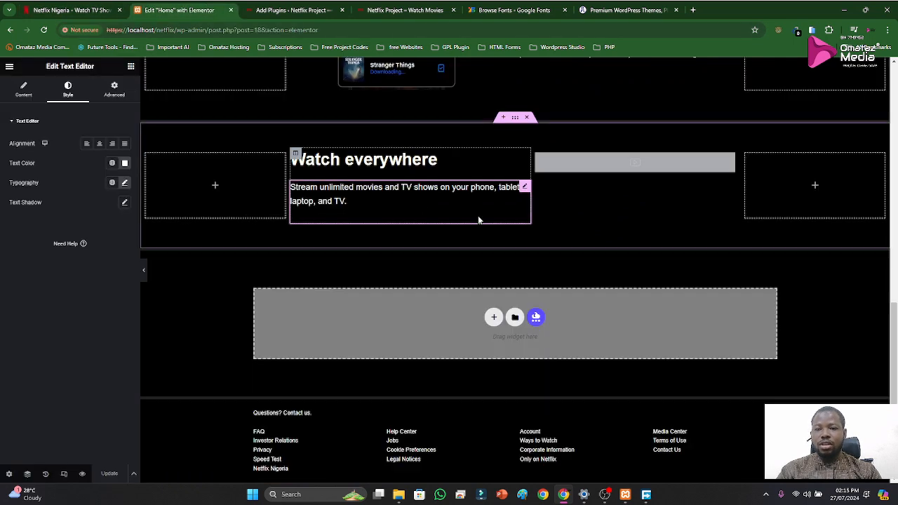
scroll(297, 150, "up", 3)
scroll(505, 154, "up", 3)
scroll(524, 236, "down", 3)
right_click(514, 179)
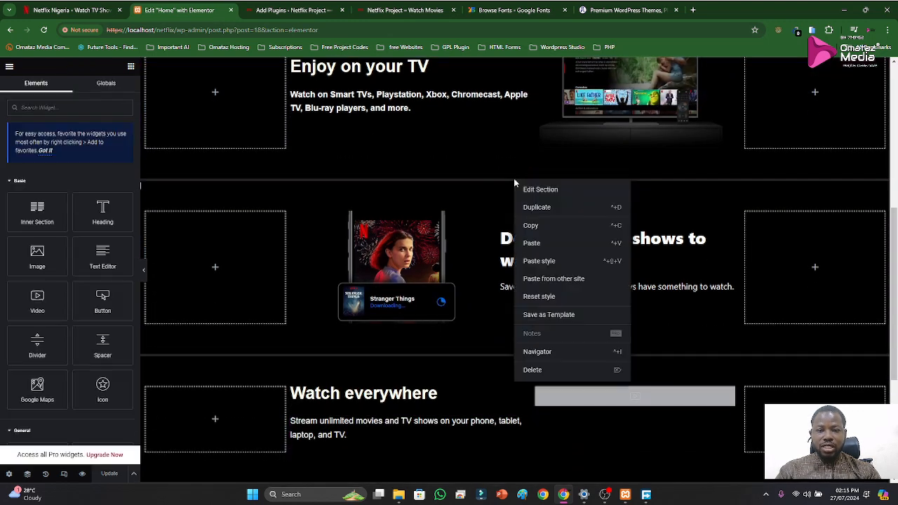
left_click(537, 207)
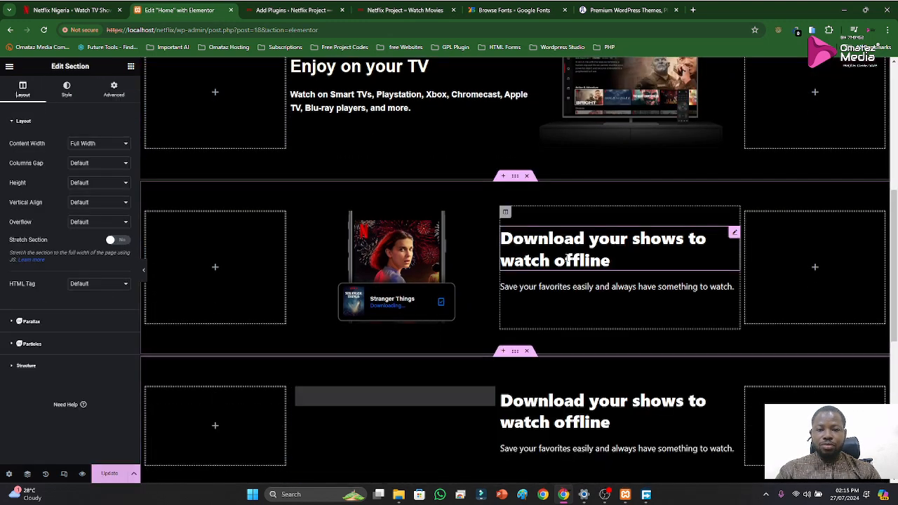
left_click_drag(520, 171, 499, 395)
left_click_drag(500, 319, 475, 327)
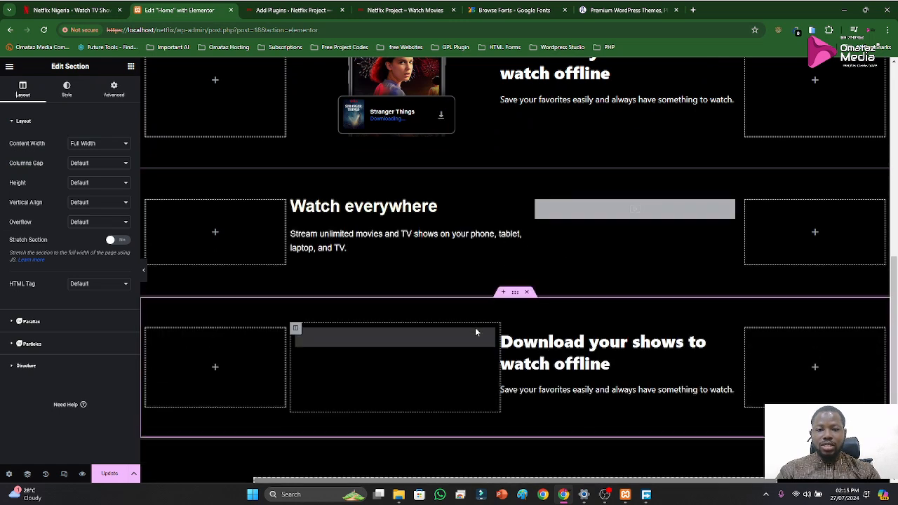
Delete the Stranger Things video widget from the duplicated section below "Watch everywhere"
scroll(492, 363, "down", 1)
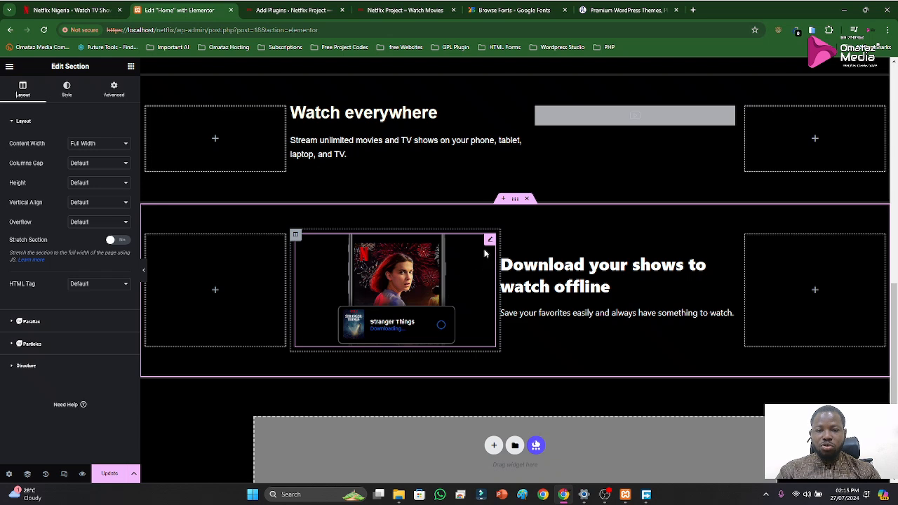
left_click(488, 245)
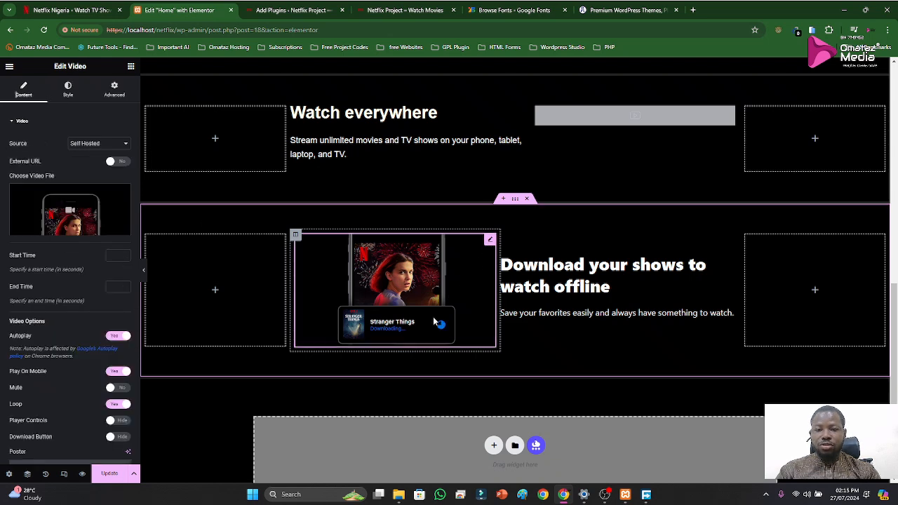
right_click(490, 247)
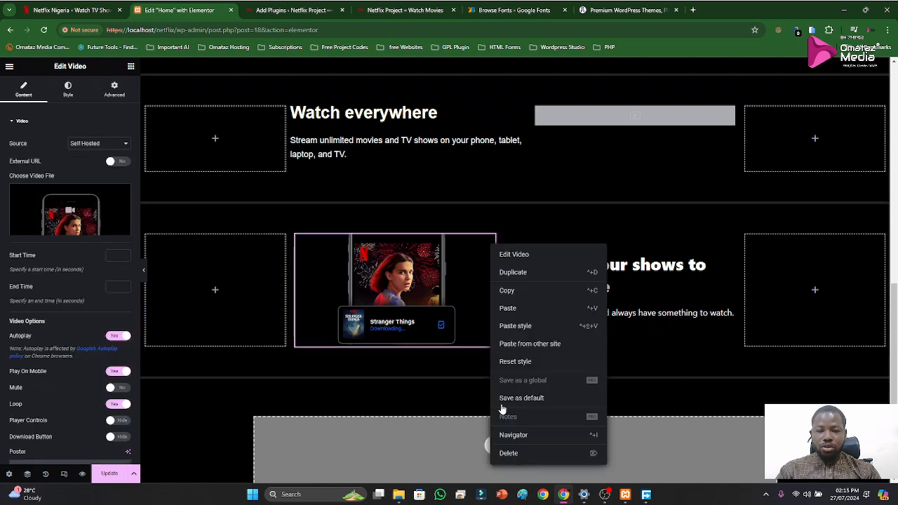
left_click(504, 453)
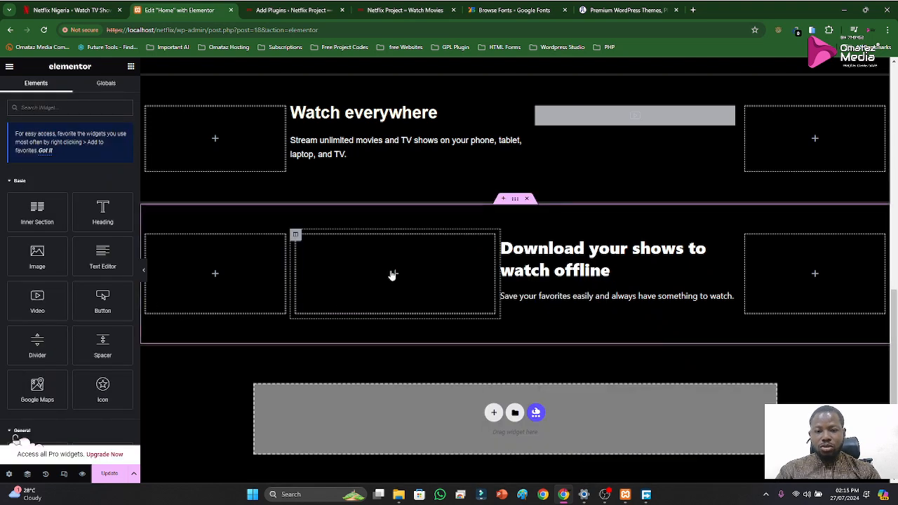
Add an Image widget to the emptied column and insert the kids picture Ntflix-Image.png from the media library
left_click_drag(37, 264, 372, 286)
left_click(73, 186)
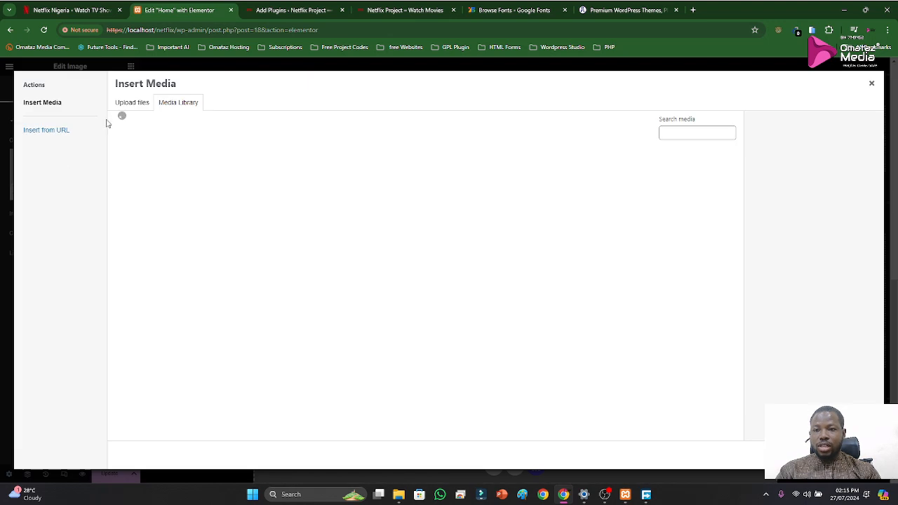
left_click(286, 179)
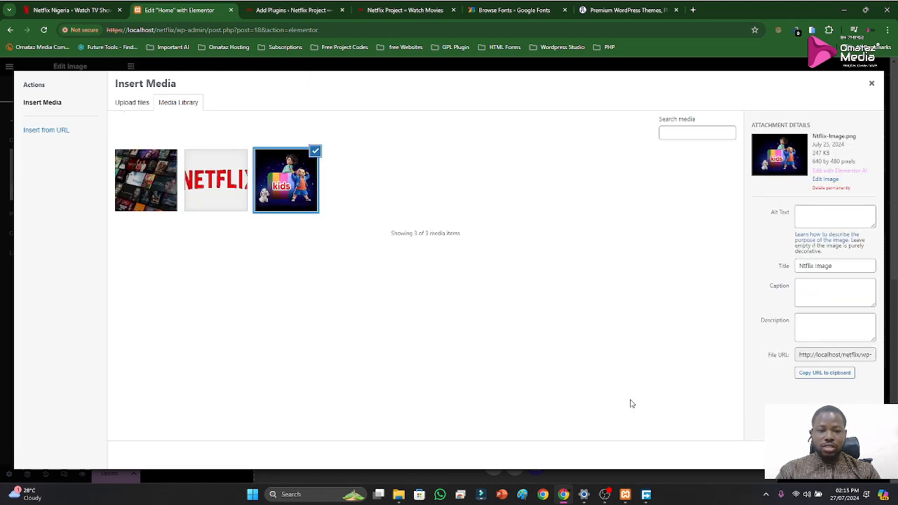
left_click(861, 455)
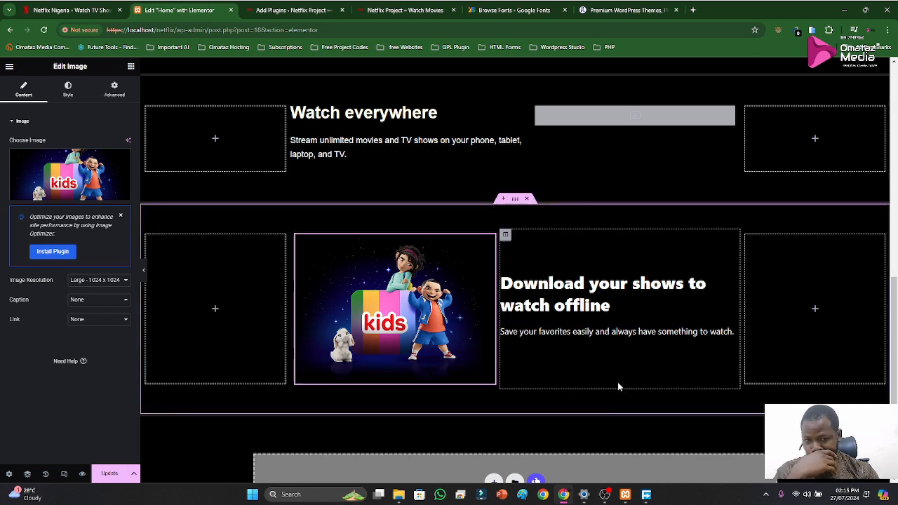
Replace the heading beside the kids image with "Create profiles for kids" copied from the Netflix reference page
left_click(265, 9)
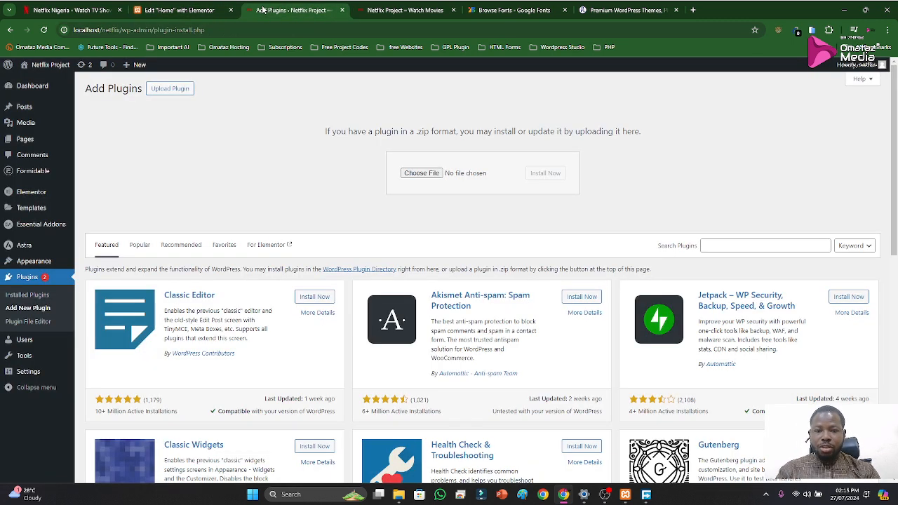
left_click(78, 11)
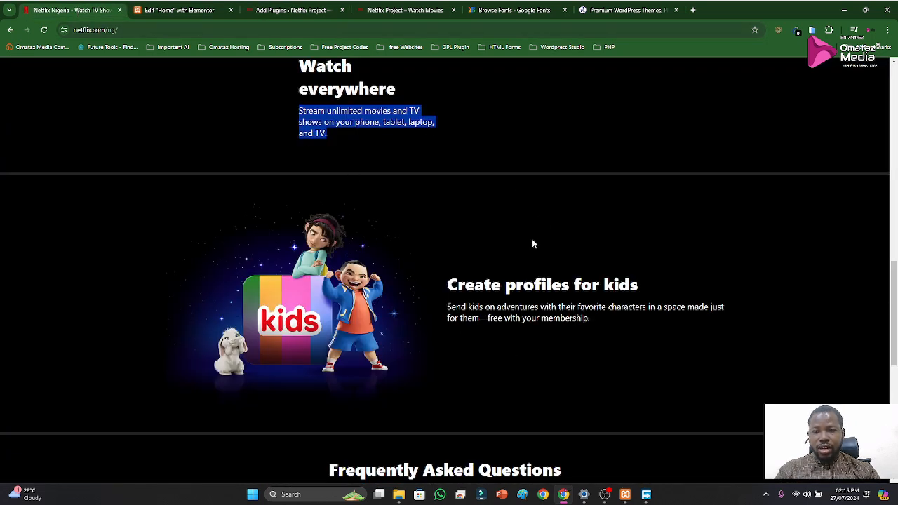
left_click_drag(447, 284, 686, 288)
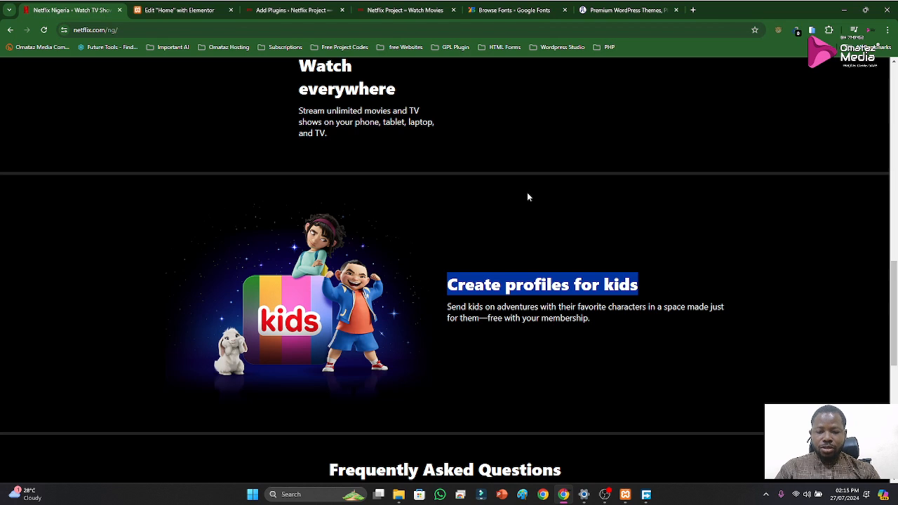
left_click(204, 11)
left_click(556, 295)
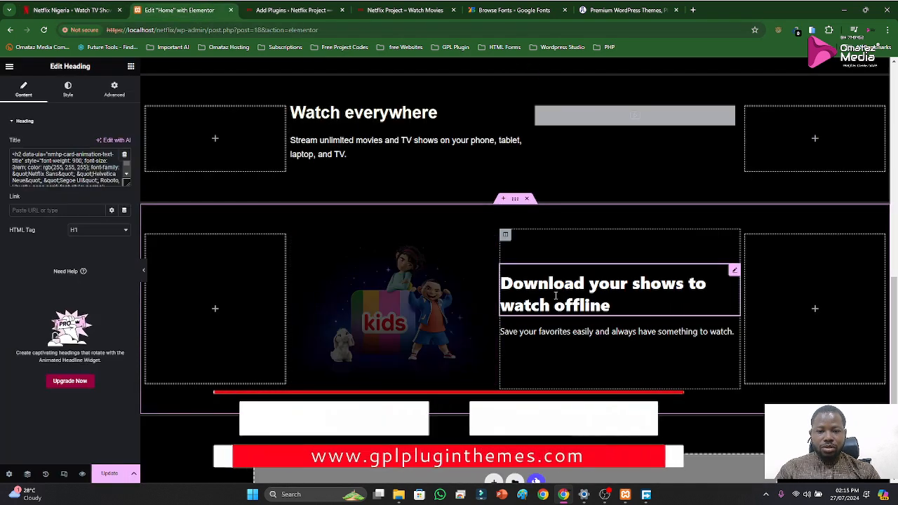
mouse_move(556, 295)
left_mouse_down()
mouse_move(573, 309)
mouse_move(571, 293)
left_mouse_up()
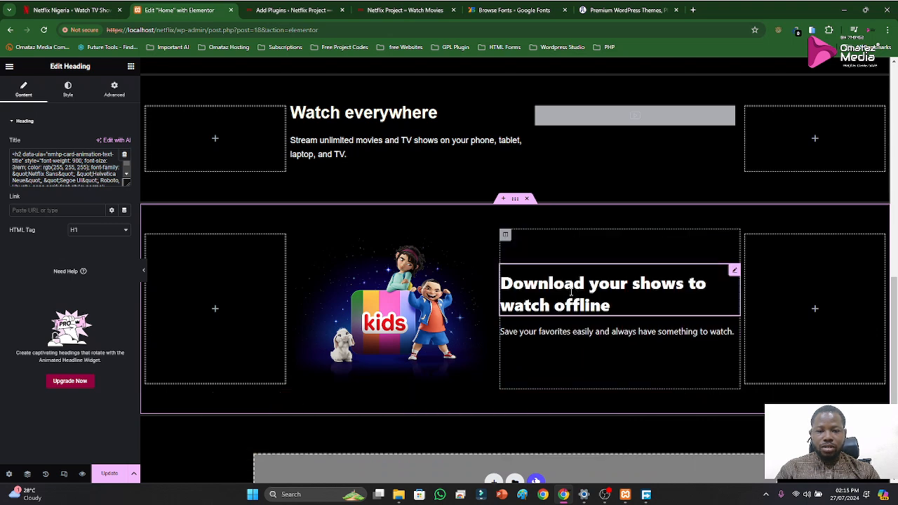
key("ctrl+a")
left_click(588, 307)
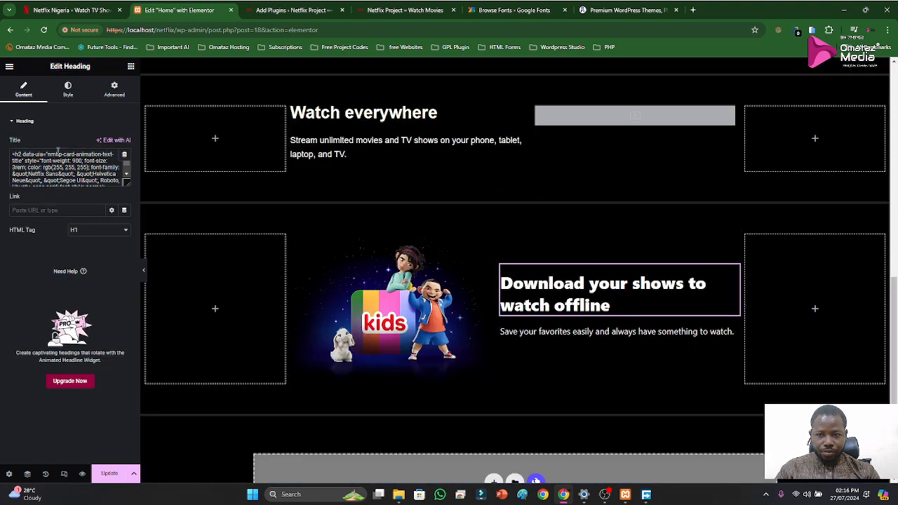
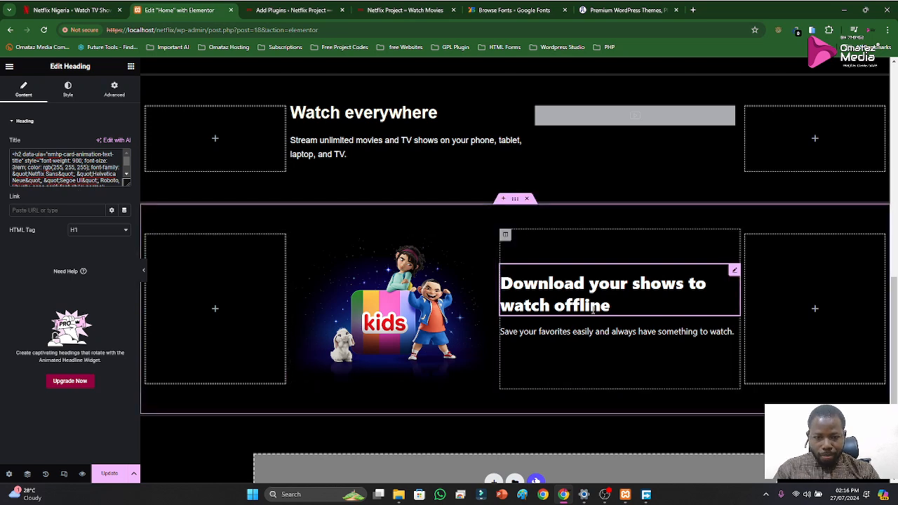
Paste "Create profiles for kids" over the old "Download your shows to watch offline" heading beside the kids image
left_click(606, 334)
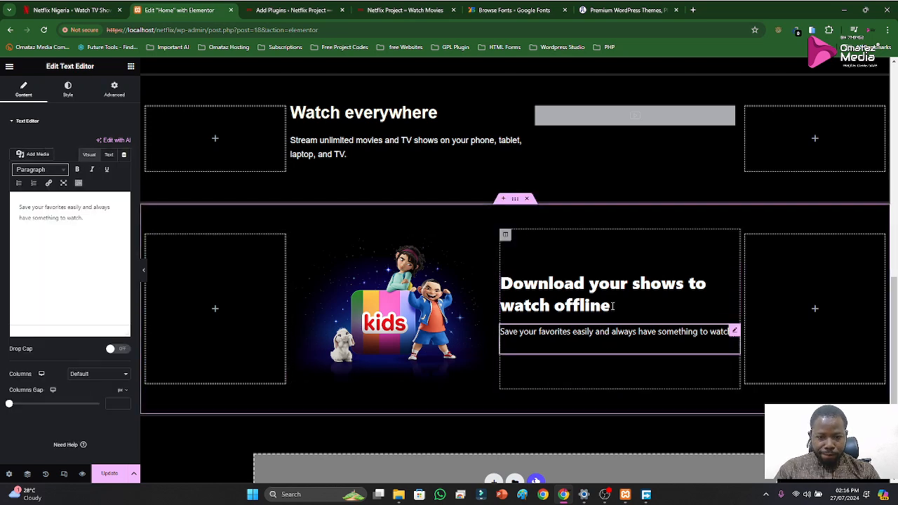
left_click(613, 308)
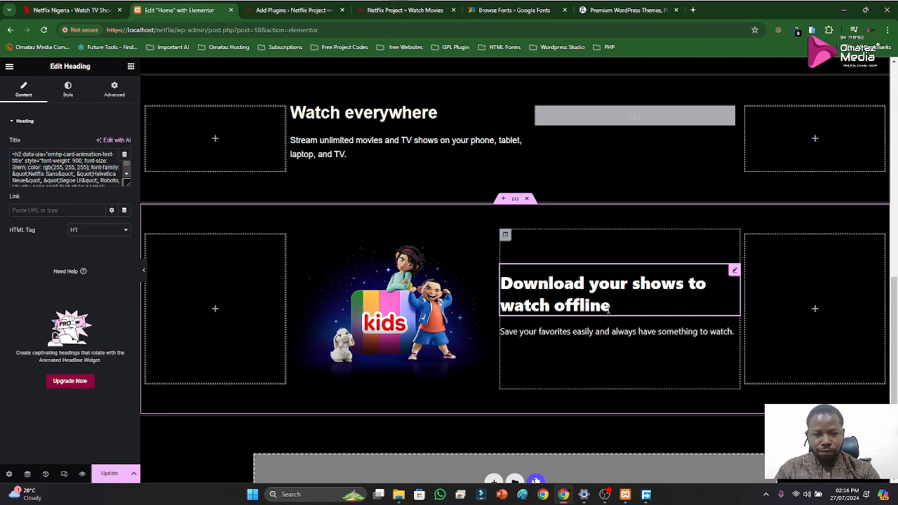
left_click(93, 174)
key("ctrl+a")
type("Create profiles for kids")
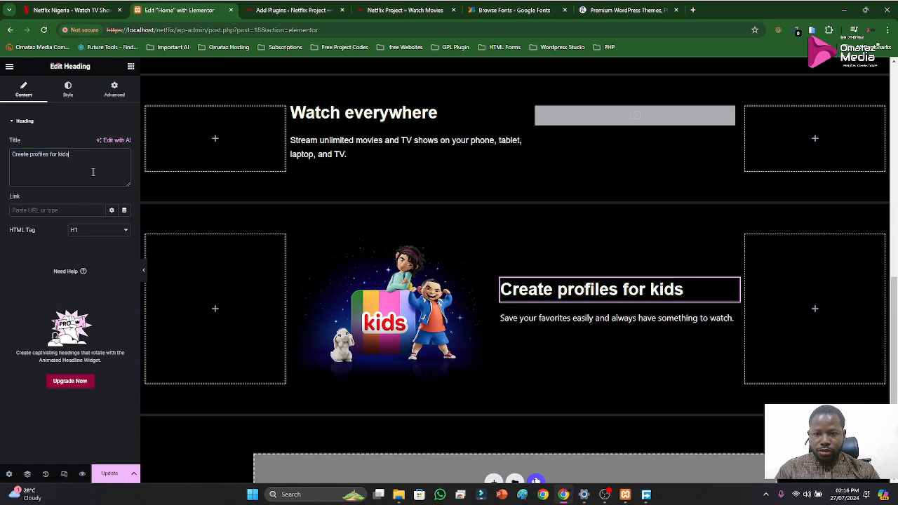
Replace the text under the kids heading with the "Send kids on adventures with their favorite characters…" paragraph copied from the Netflix reference page
left_click(55, 11)
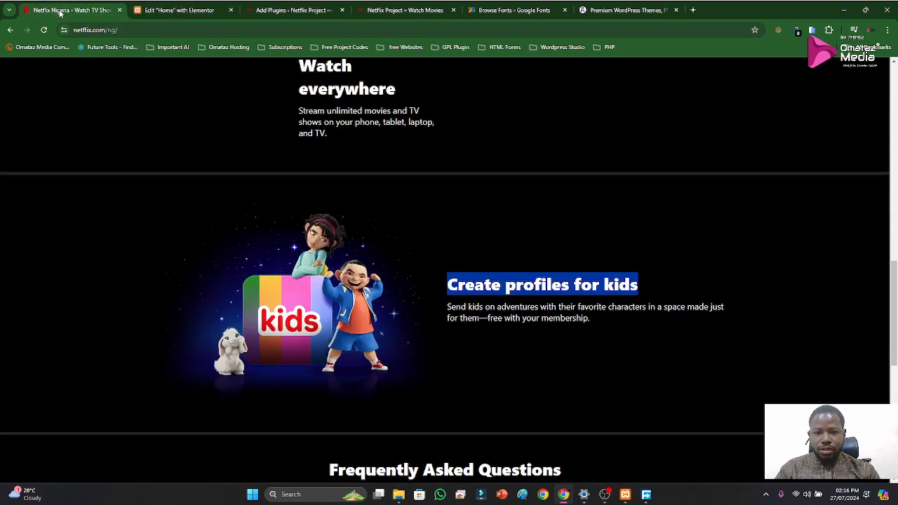
left_click_drag(447, 308, 606, 327)
key("ctrl+c")
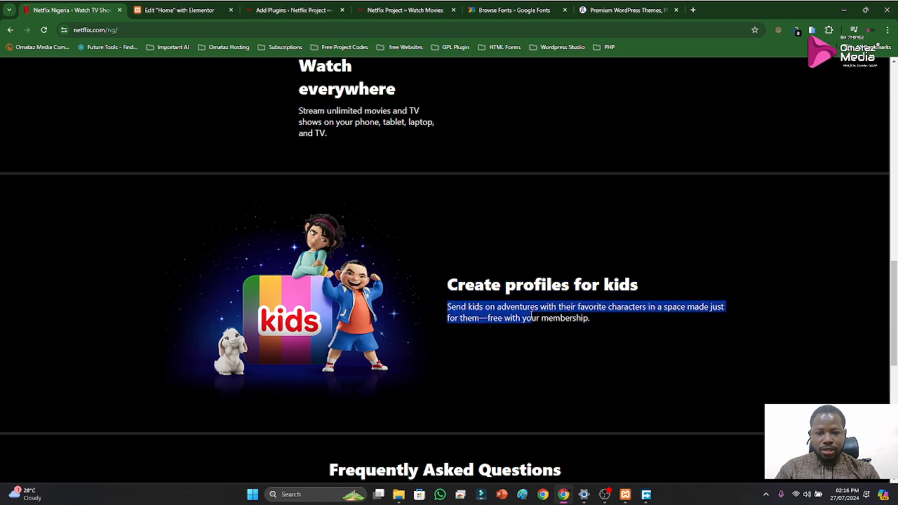
left_click(179, 10)
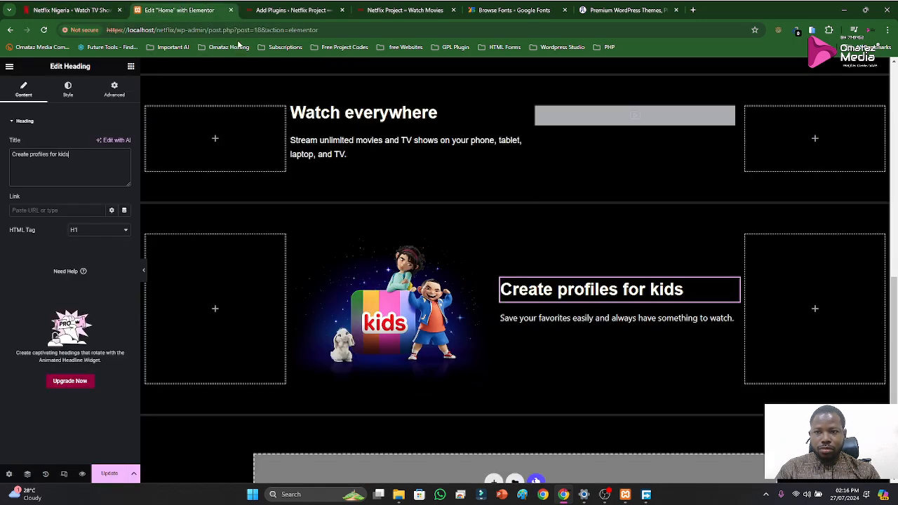
left_click(546, 316)
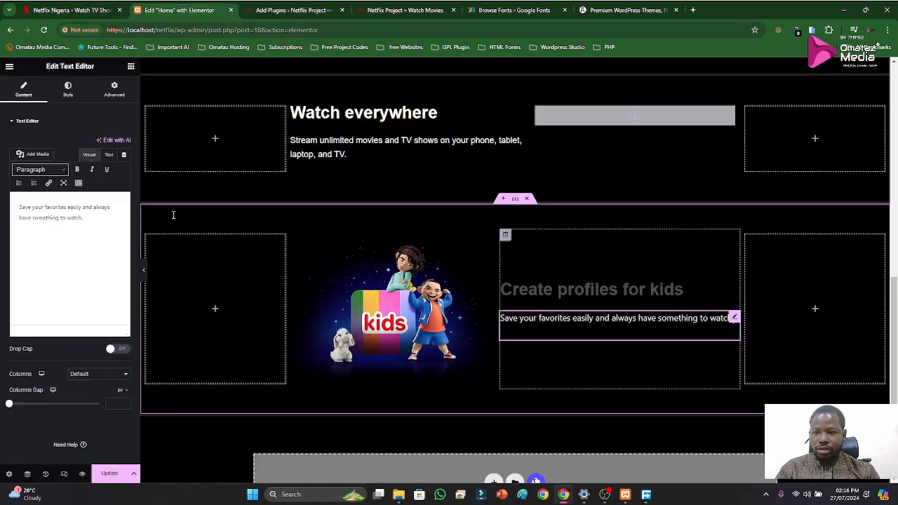
left_click(68, 232)
key("ctrl+a")
key("ctrl+v")
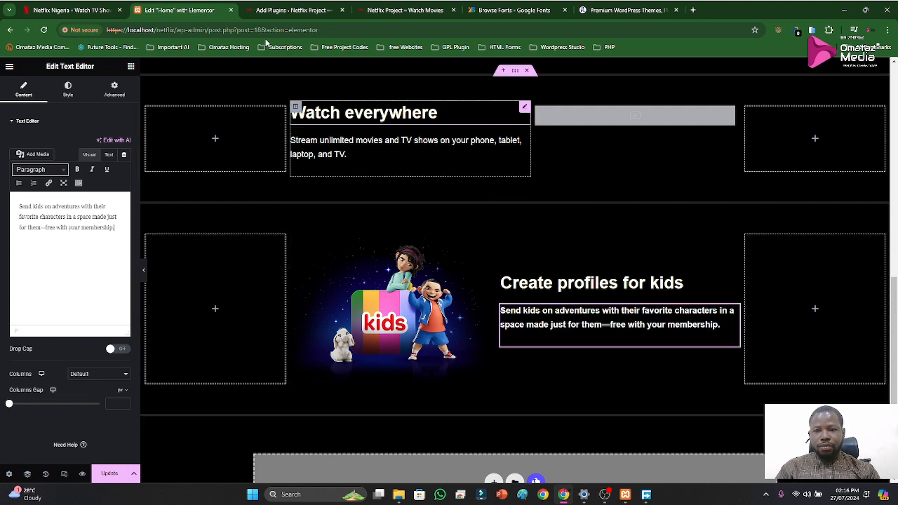
Compare the kids section with the Netflix reference, and set the kids image's width and max width to 100%
left_click(99, 10)
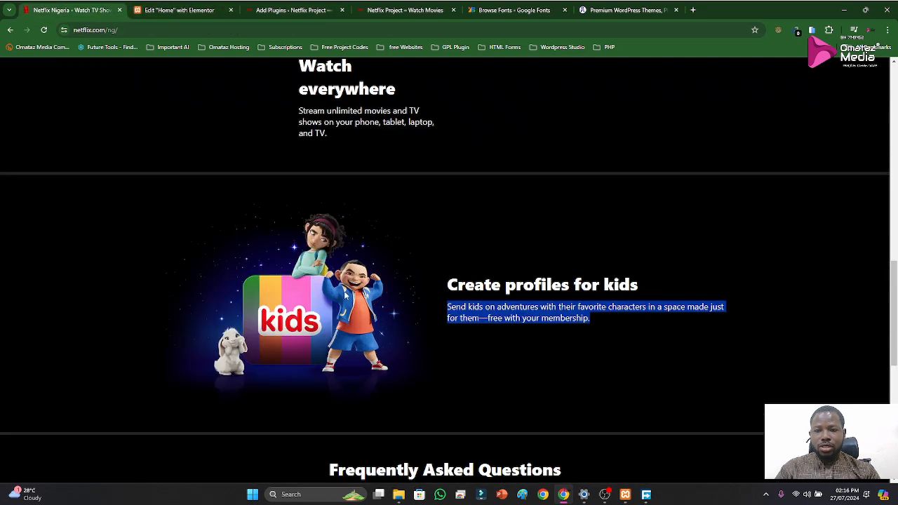
left_click(179, 11)
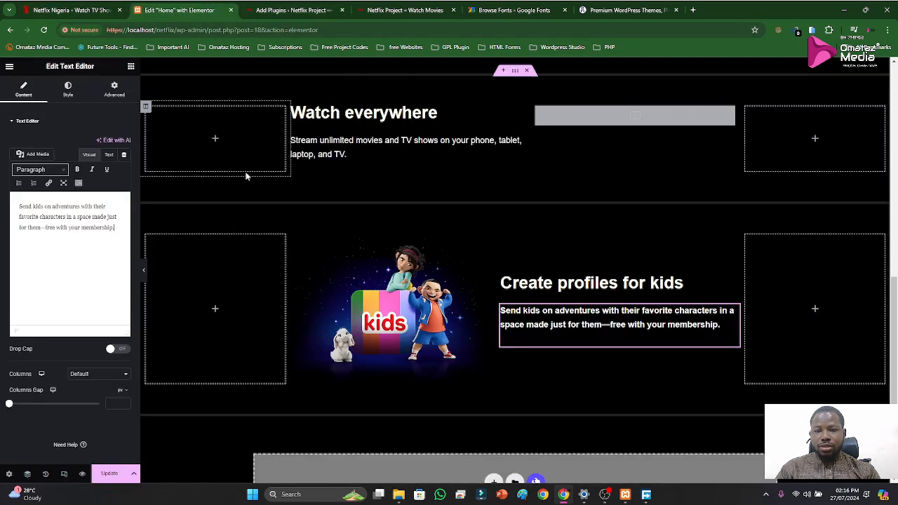
left_click(349, 336)
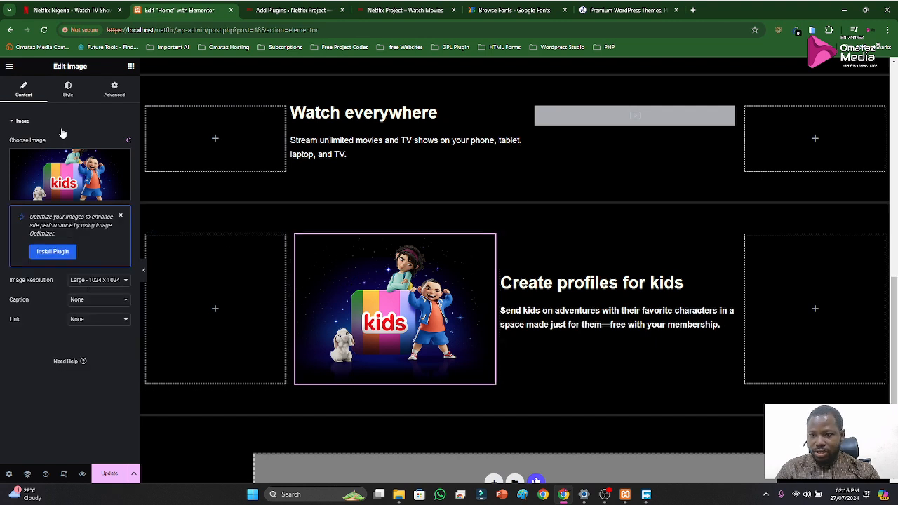
left_click(68, 90)
left_click_drag(9, 174, 100, 174)
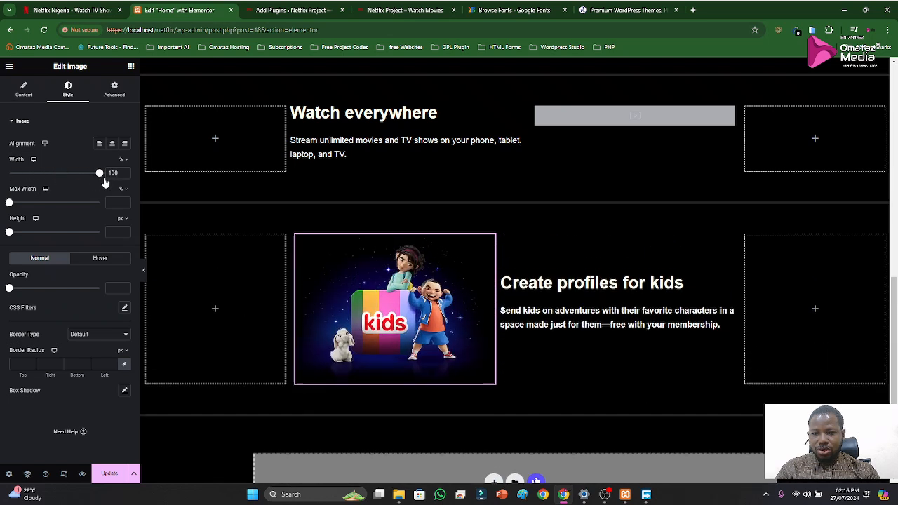
left_click_drag(10, 206, 153, 209)
left_click_drag(9, 233, 79, 239)
key("ctrl+z")
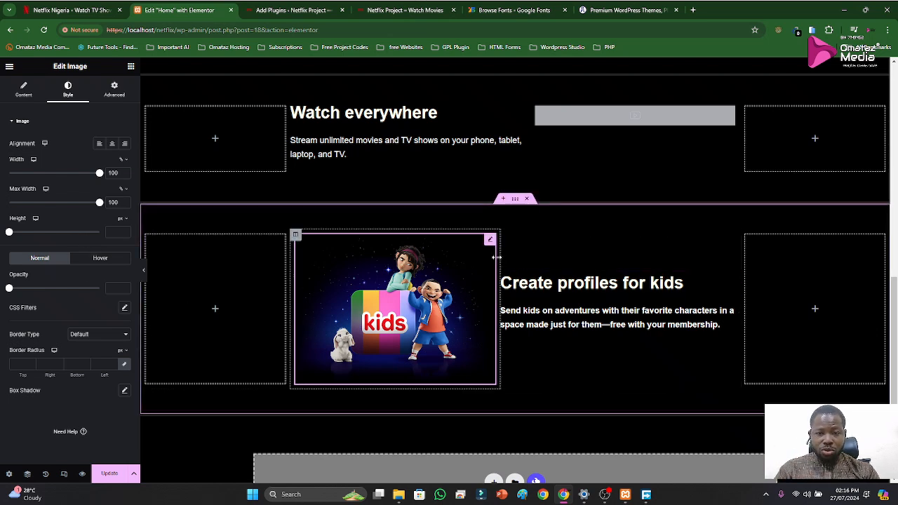
Widen the kids image column slightly toward the text column, and compare the layout with the Netflix reference and the sections above
left_click_drag(502, 261, 517, 269)
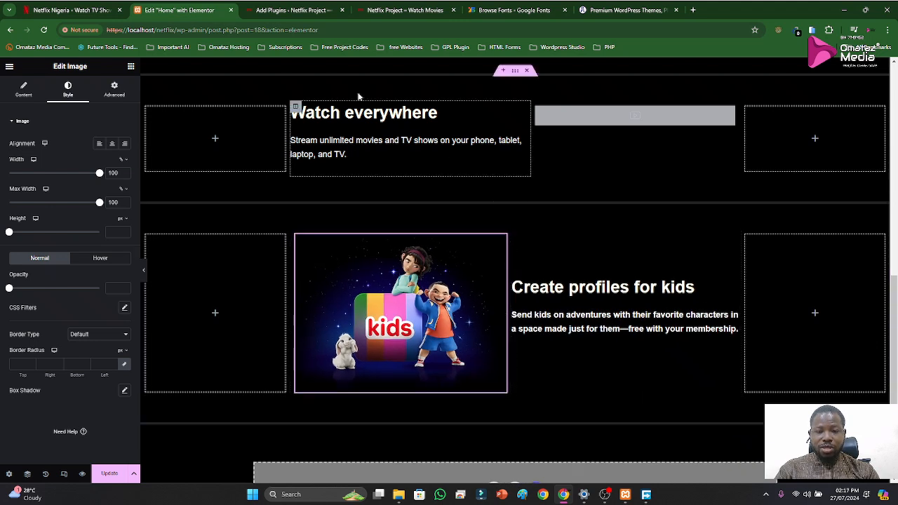
left_click(83, 13)
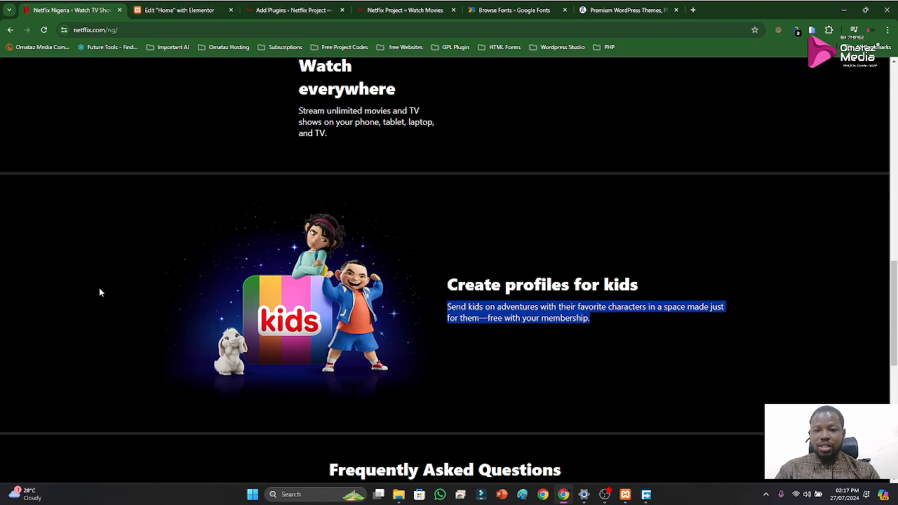
left_click(174, 8)
scroll(407, 281, "up", 3)
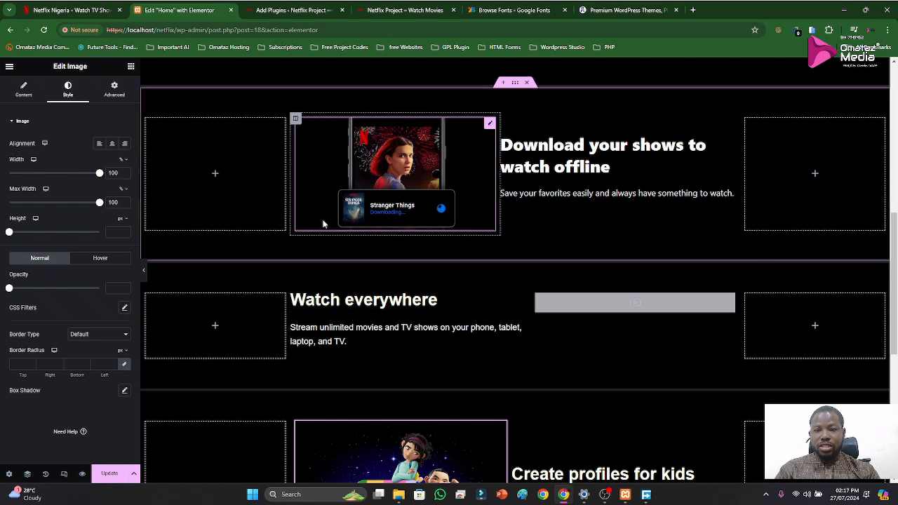
scroll(334, 236, "up", 3)
scroll(330, 218, "down", 4)
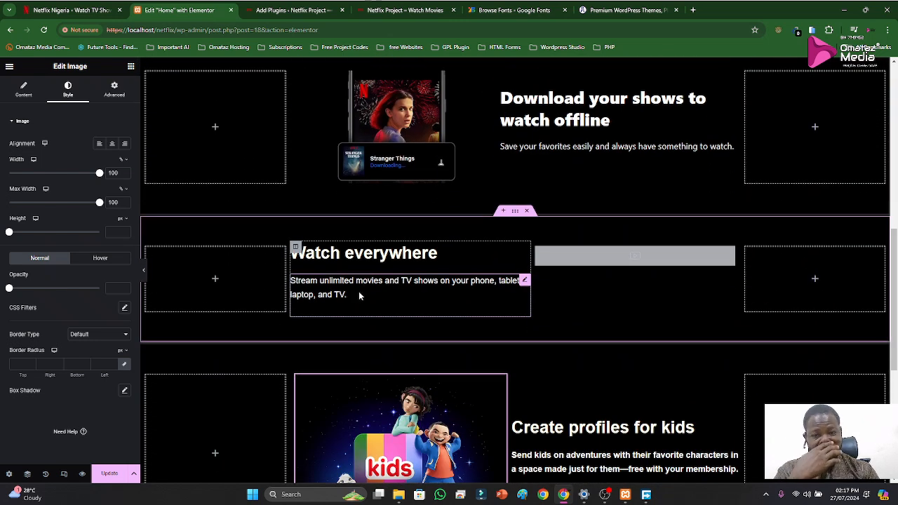
scroll(371, 291, "down", 4)
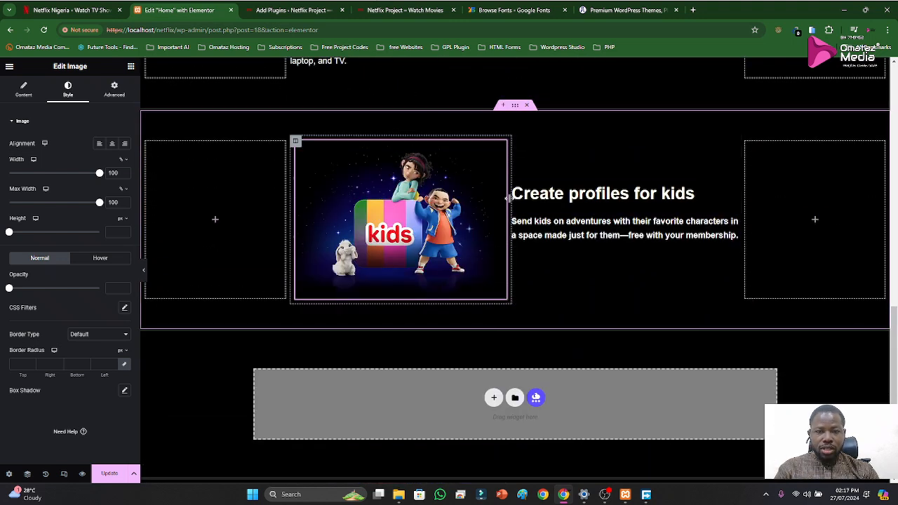
Set the column width of both empty outer columns in the kids section to 15%
left_click(744, 141)
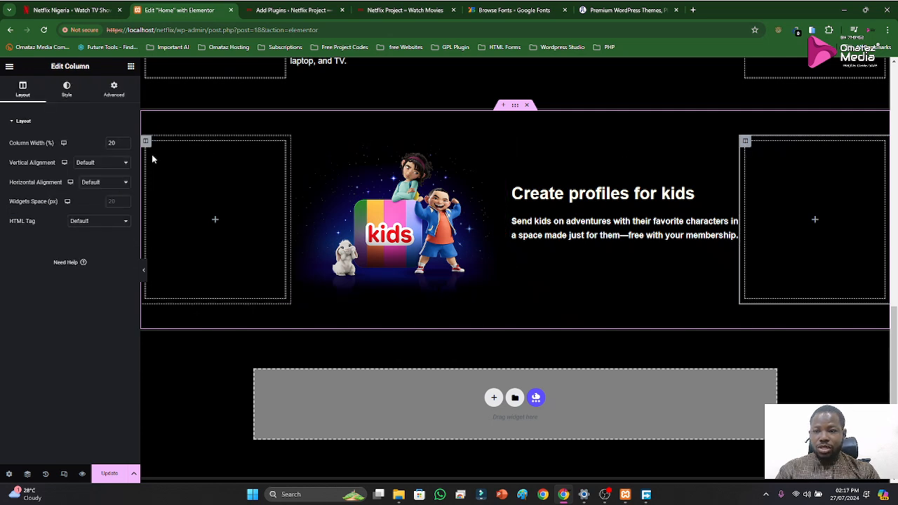
type("15")
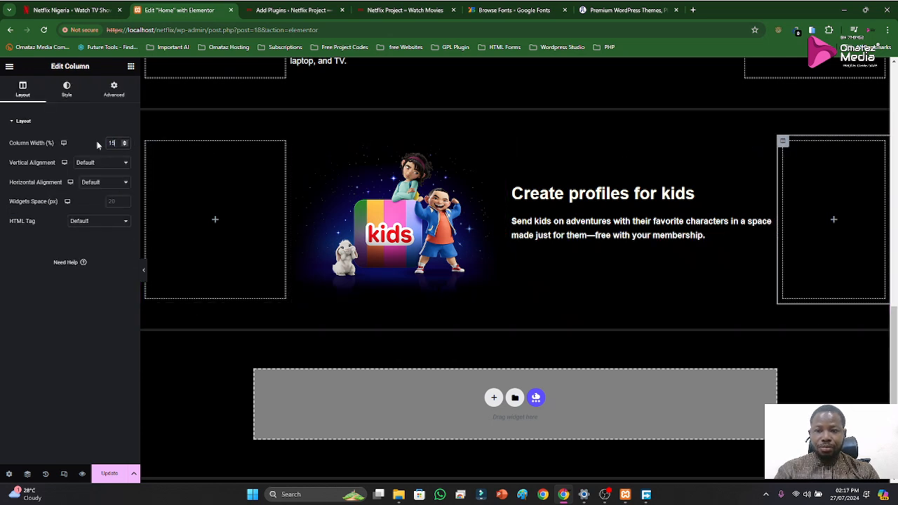
left_click(145, 141)
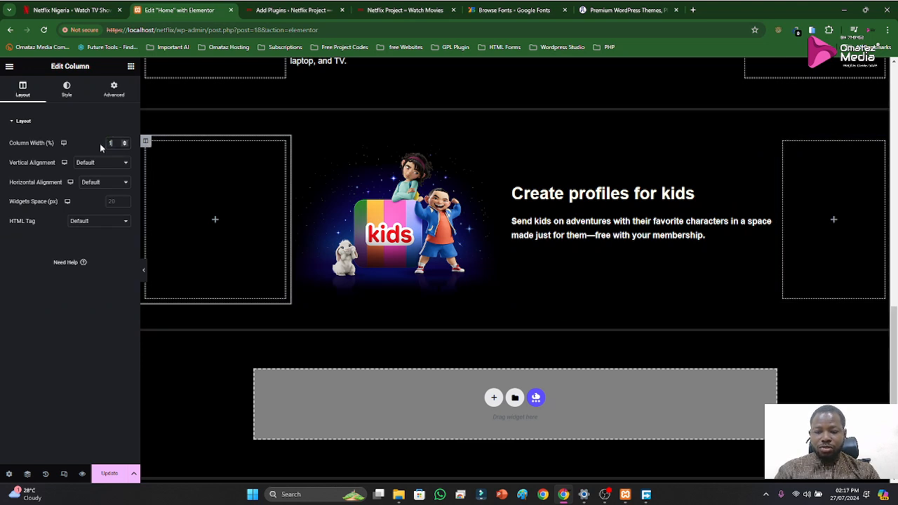
type("15")
scroll(330, 246, "up", 1)
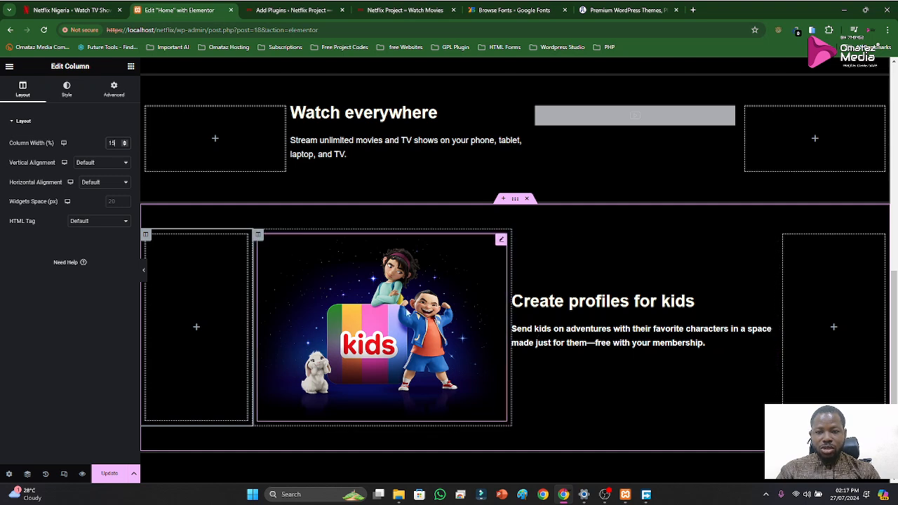
Unlink the kids image column's margins and set its right and left margins to 10 px
left_click(258, 238)
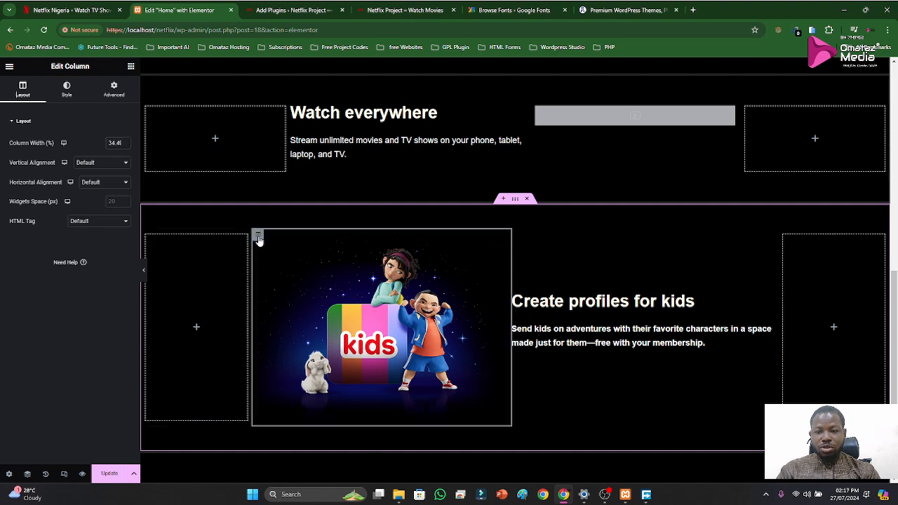
left_click(67, 95)
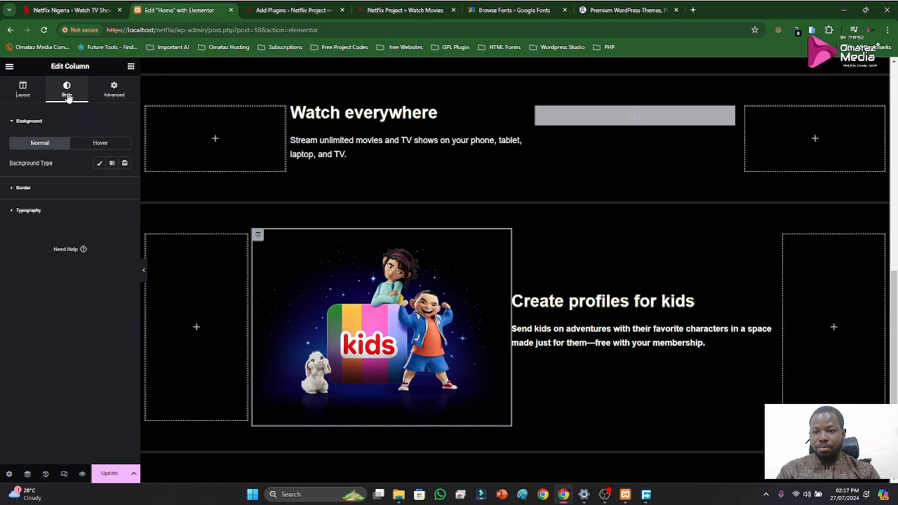
left_click(111, 91)
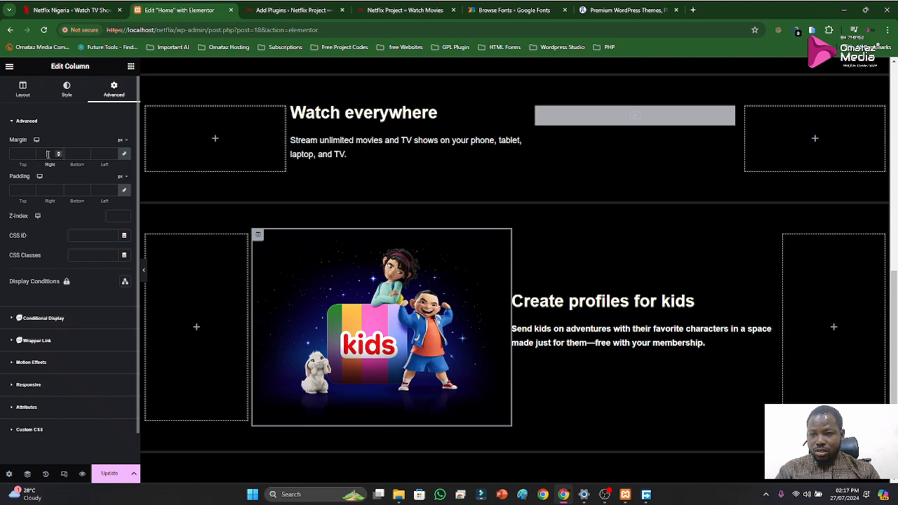
left_click(124, 154)
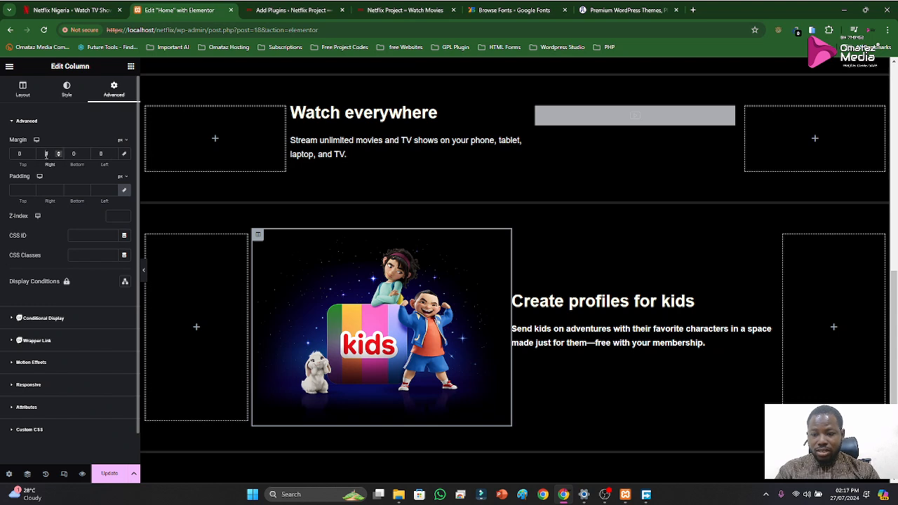
type("10")
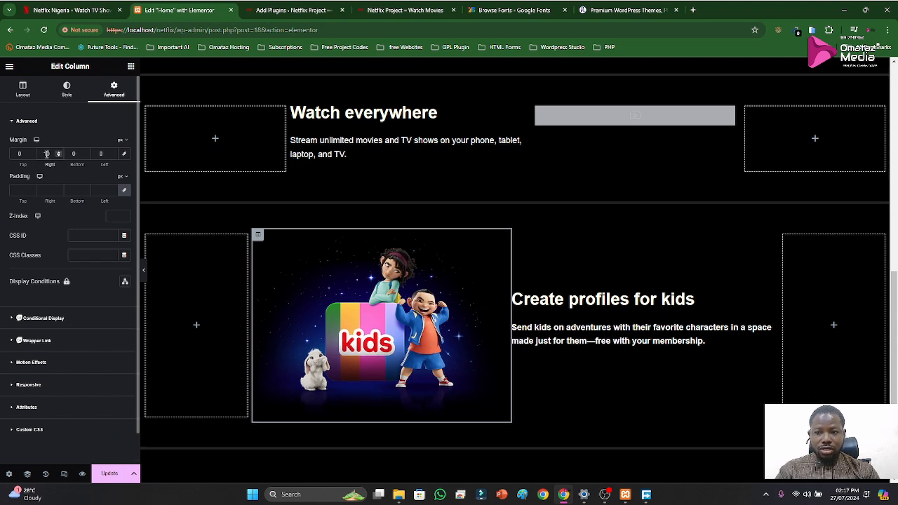
type("10")
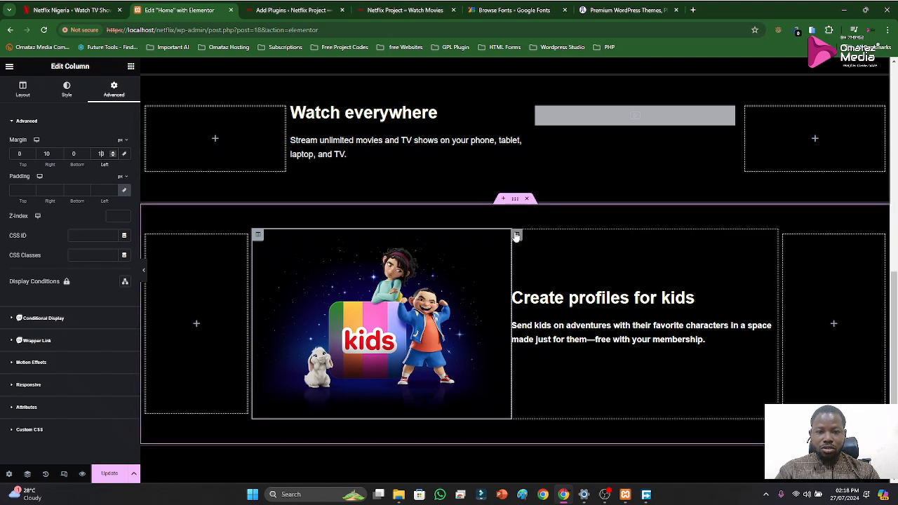
Set the right and left margins of the "Create profiles for kids" text column to 10 px
left_click(516, 235)
left_click(69, 101)
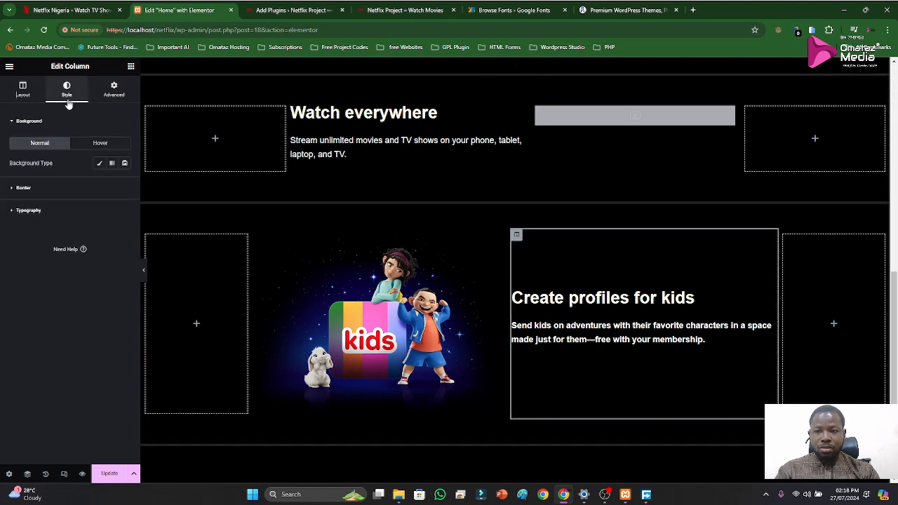
left_click(104, 97)
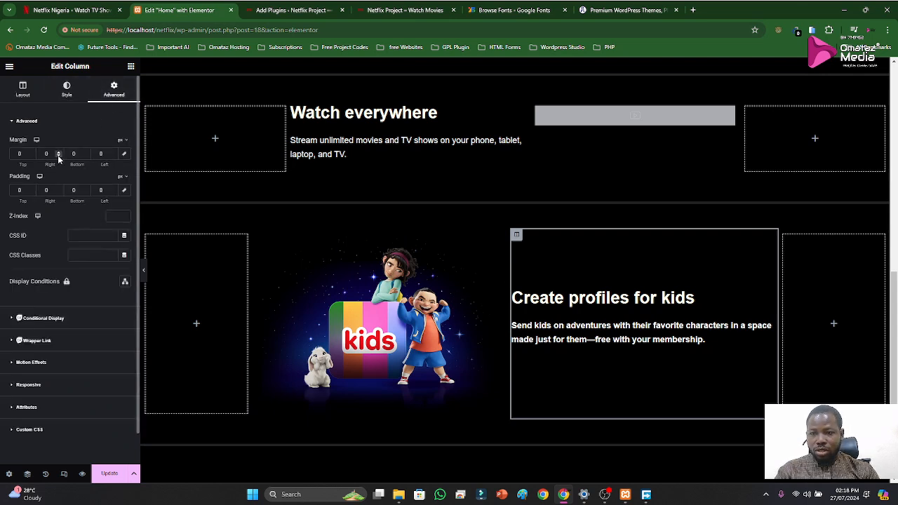
left_click(97, 153)
type("1")
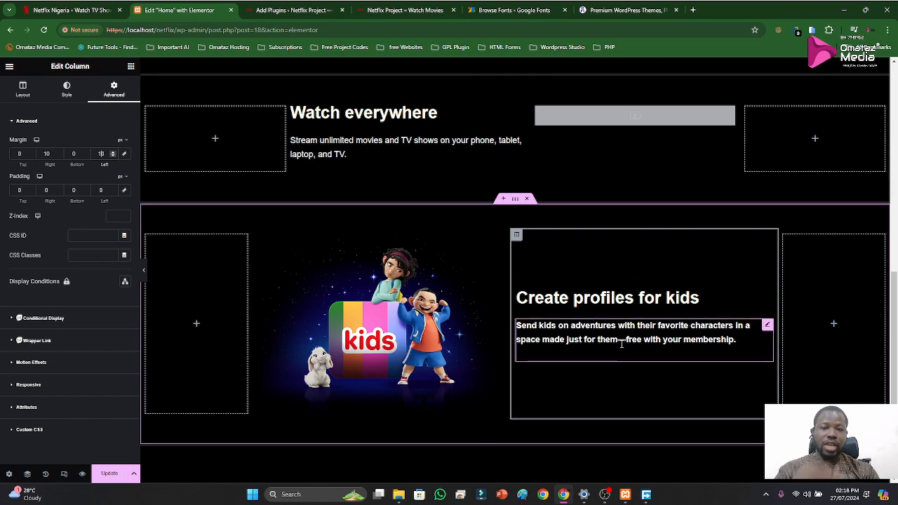
Update the Home page and review the live Netflix Project homepage down to the kids section
left_click(109, 474)
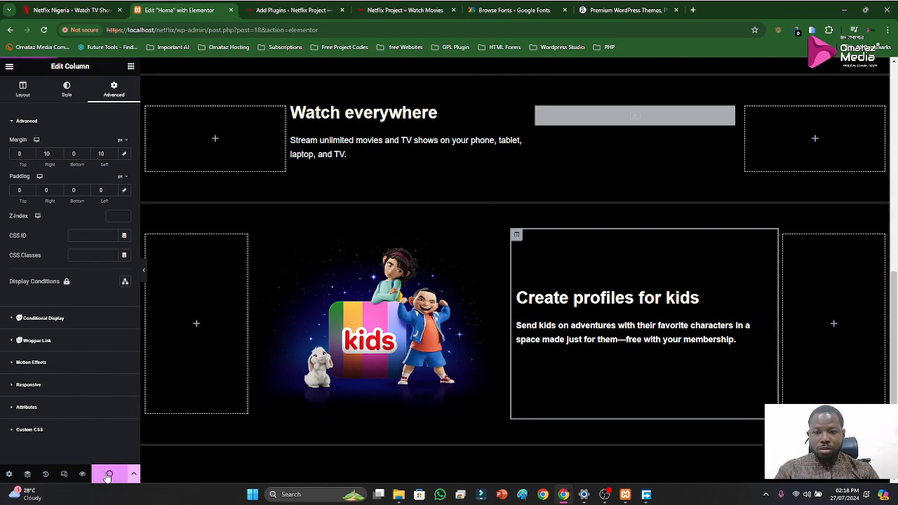
scroll(337, 435, "up", 2)
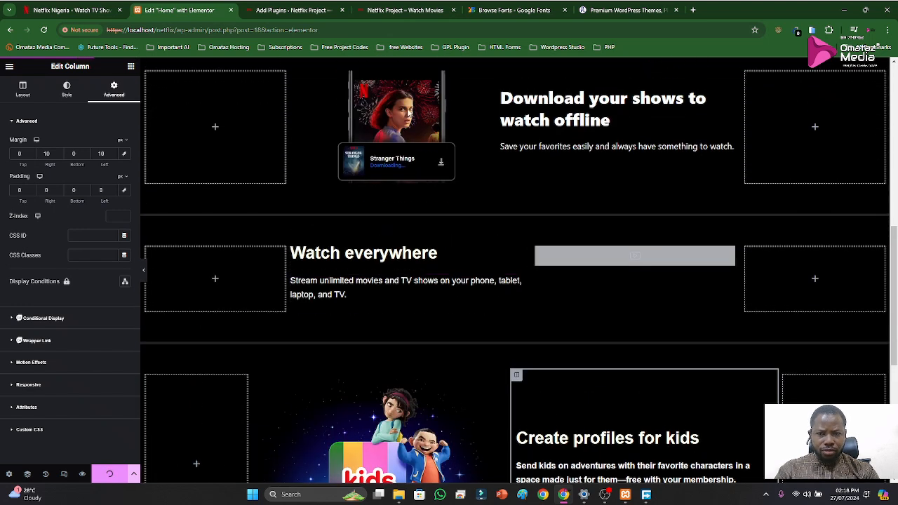
left_click(286, 10)
left_click(389, 11)
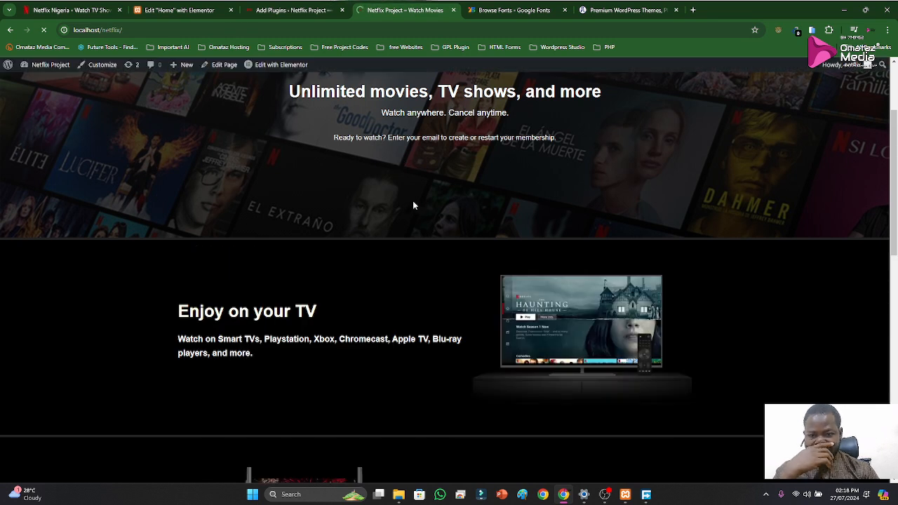
scroll(393, 280, "down", 2)
scroll(374, 309, "down", 3)
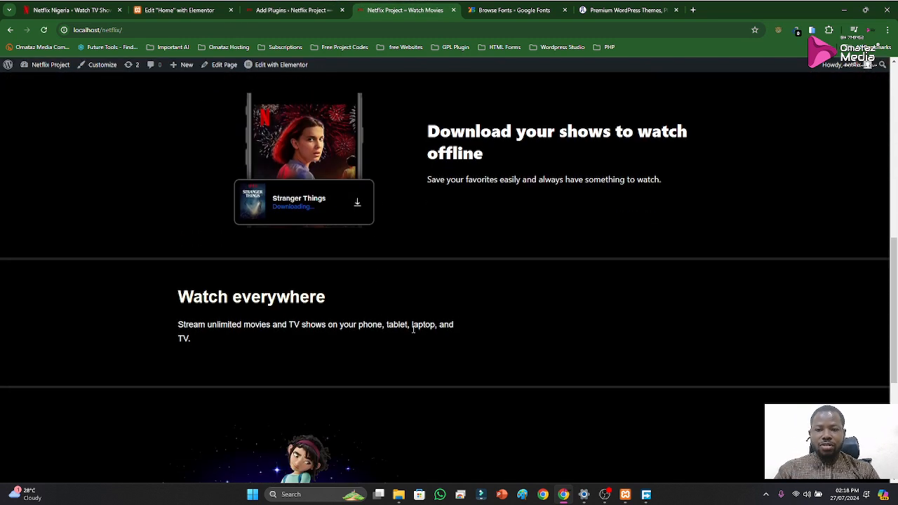
Compare the kids section on the live page with the original Netflix site and examine the original's Frequently Asked Questions section
scroll(417, 323, "down", 3)
scroll(488, 322, "down", 1)
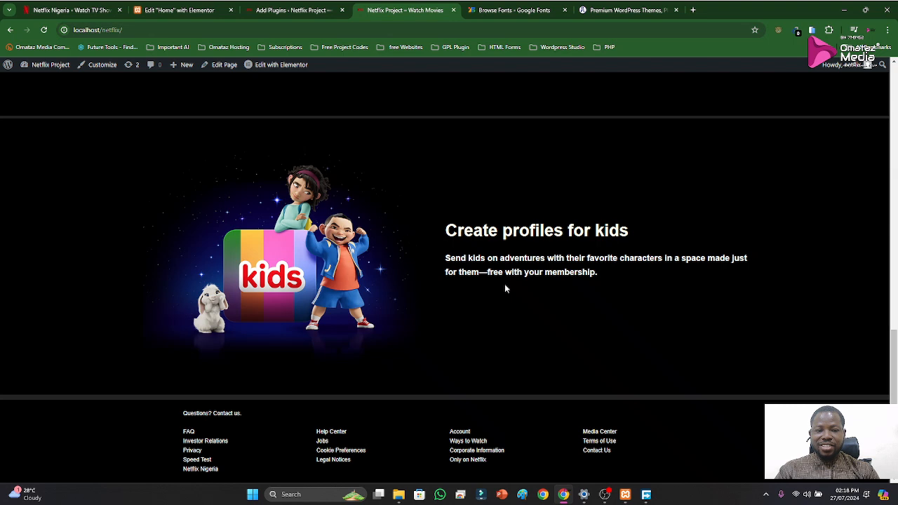
scroll(506, 285, "up", 1)
scroll(508, 315, "down", 1)
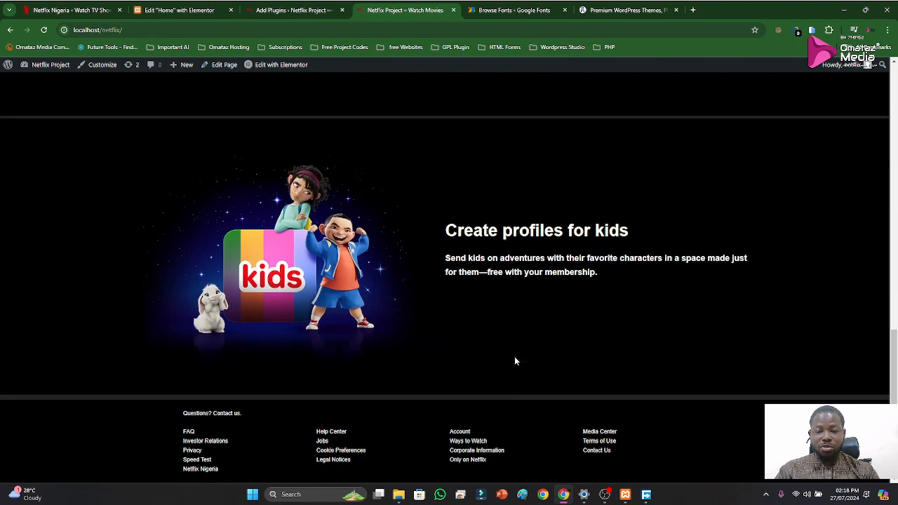
left_click(63, 10)
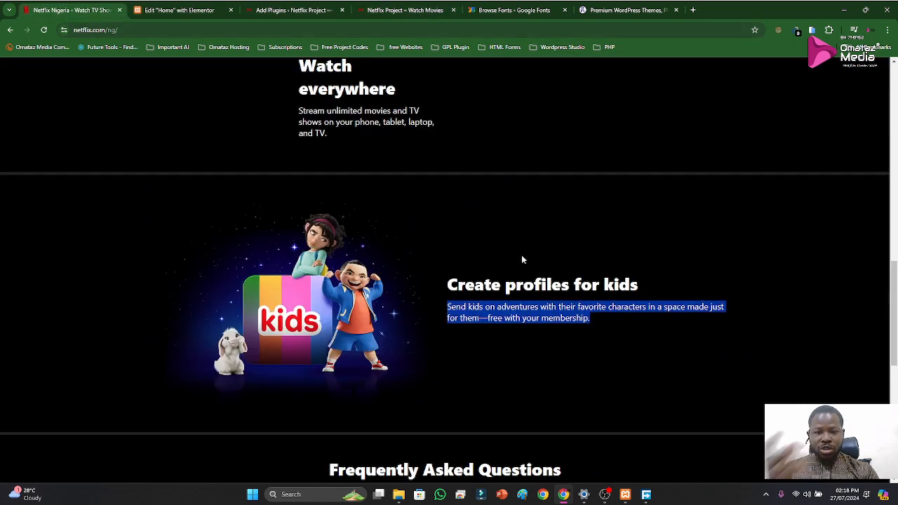
scroll(521, 259, "down", 3)
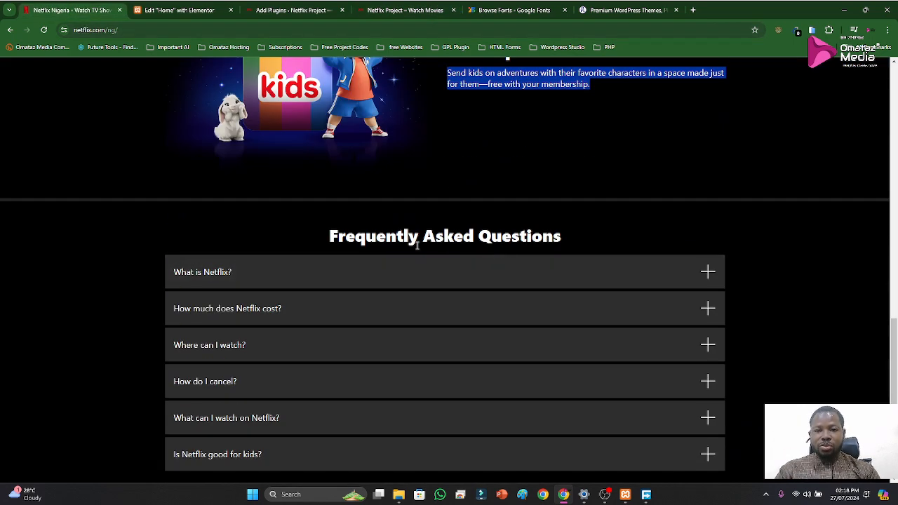
scroll(453, 268, "down", 2)
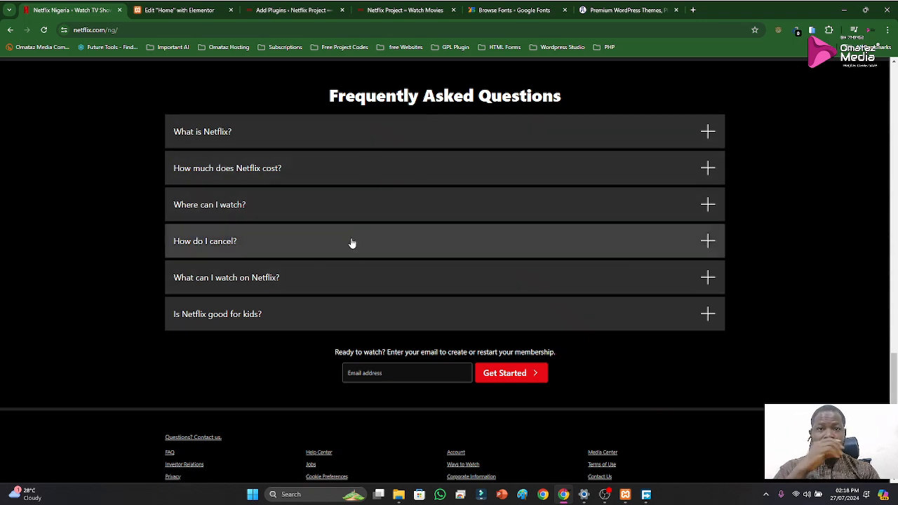
scroll(527, 267, "up", 1)
scroll(539, 249, "up", 2)
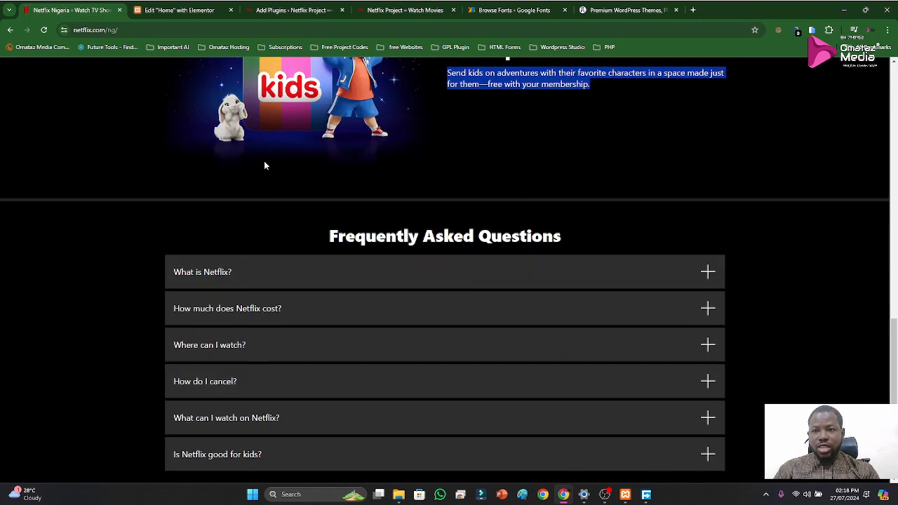
Add a three-column section with a wide middle column below the kids section and set its content width to Full Width
left_click(152, 12)
scroll(563, 382, "down", 5)
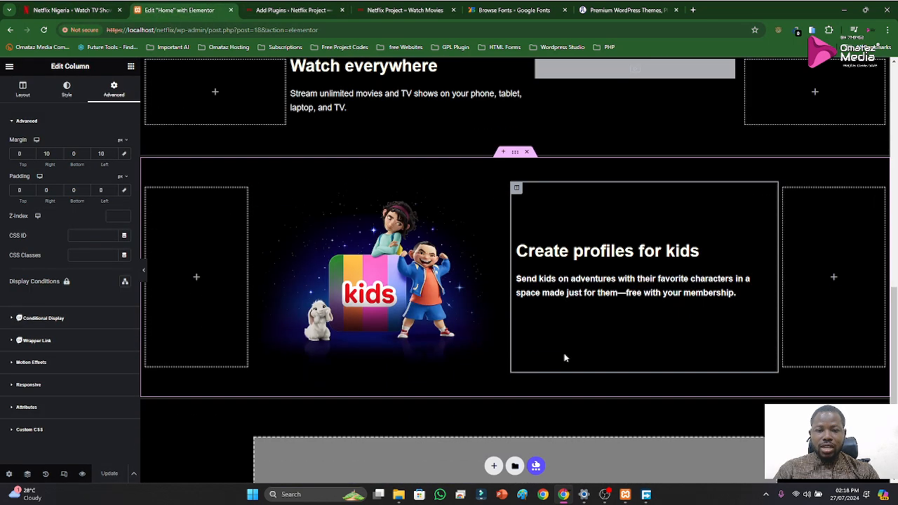
left_click(498, 320)
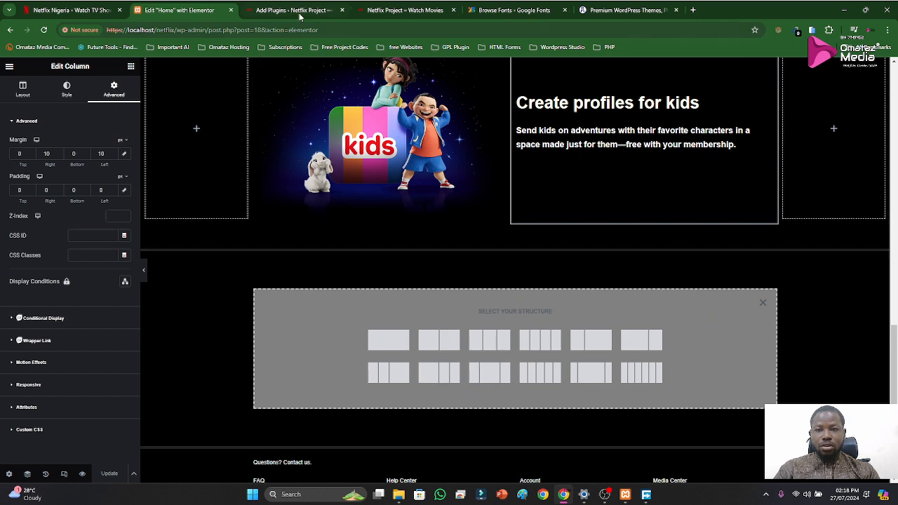
left_click(71, 10)
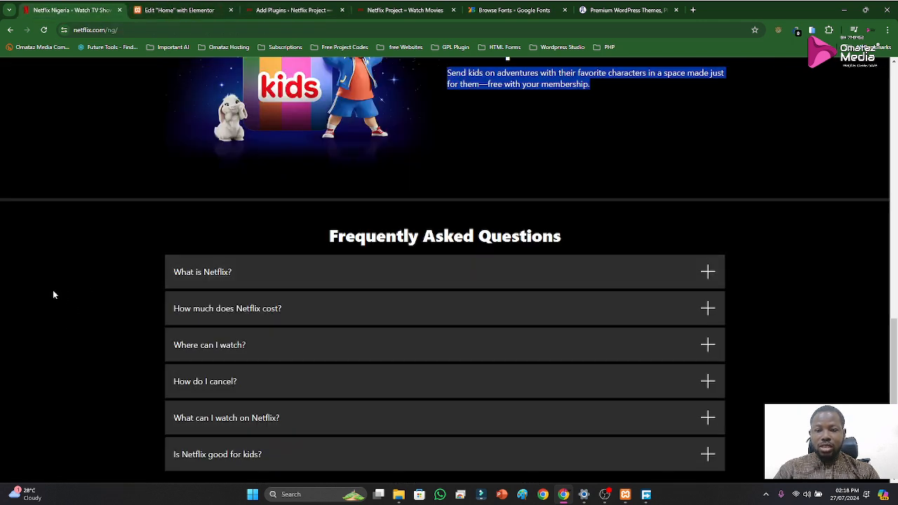
left_click(179, 10)
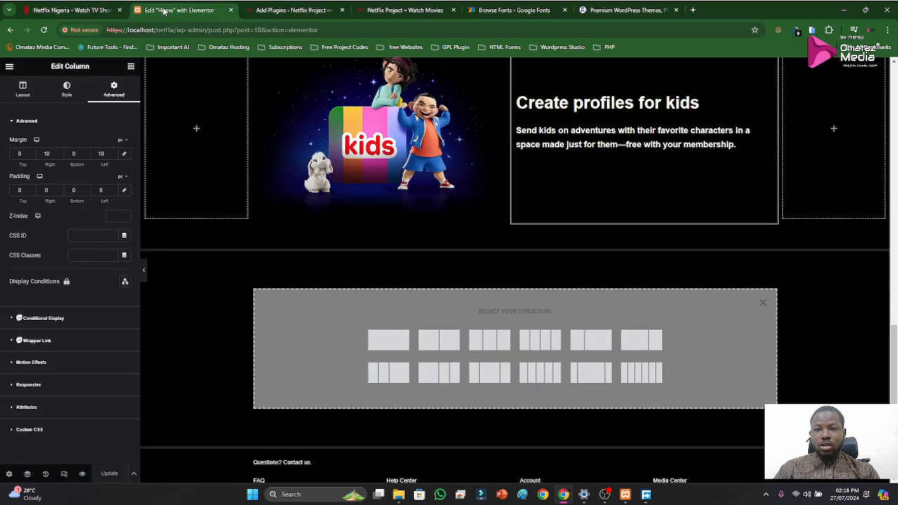
left_click(588, 378)
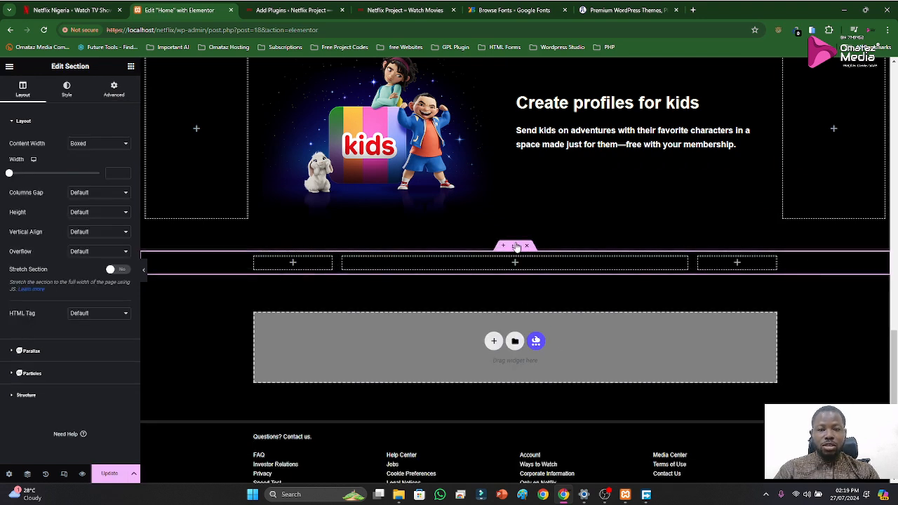
left_click(112, 143)
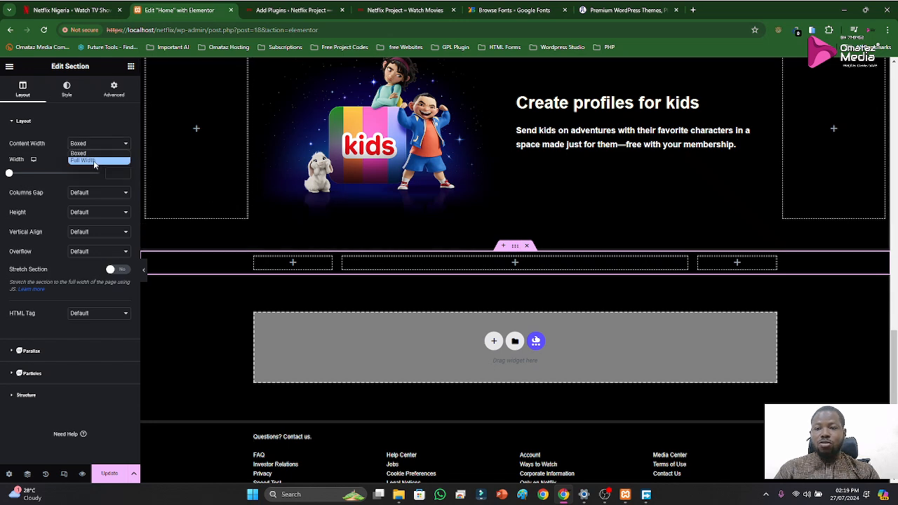
left_click(99, 159)
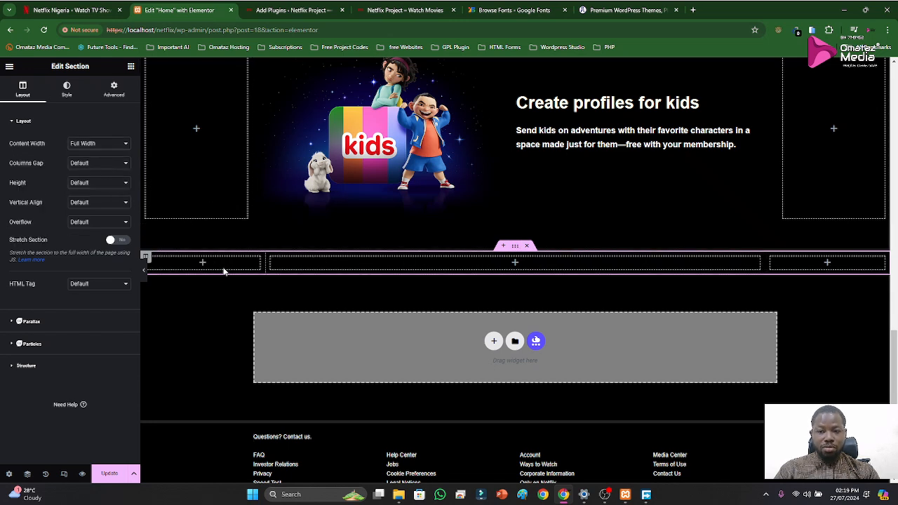
Try a Toggle widget in the new section's middle column and compare its behaviour with the "What is Netflix?" item on the original site
left_click(515, 264)
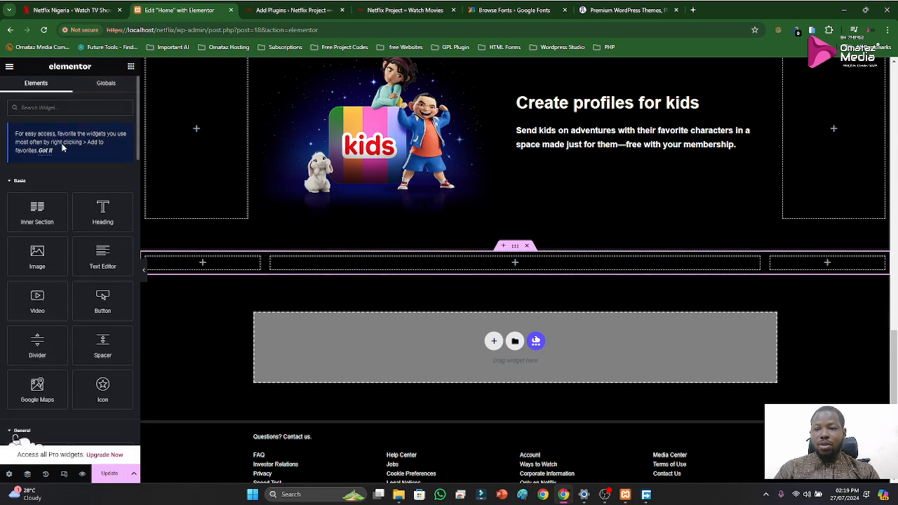
type("acc")
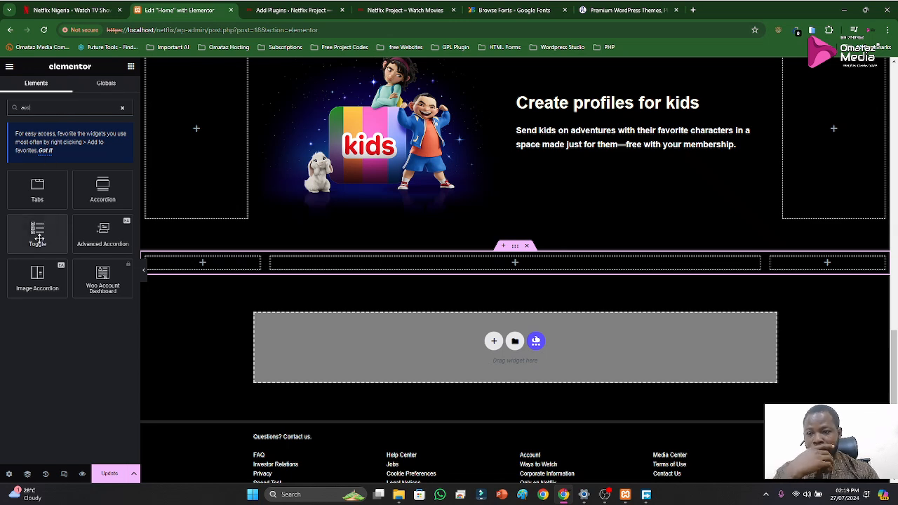
left_click_drag(37, 239, 488, 278)
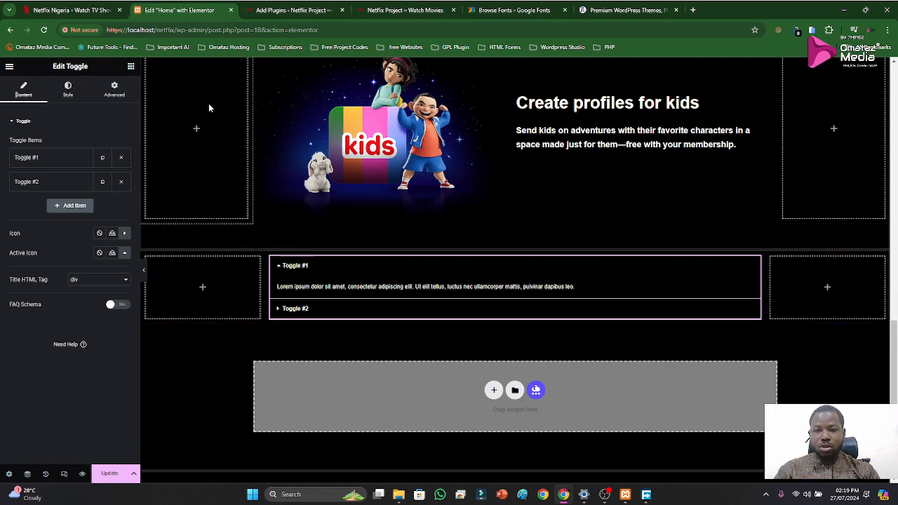
left_click(92, 10)
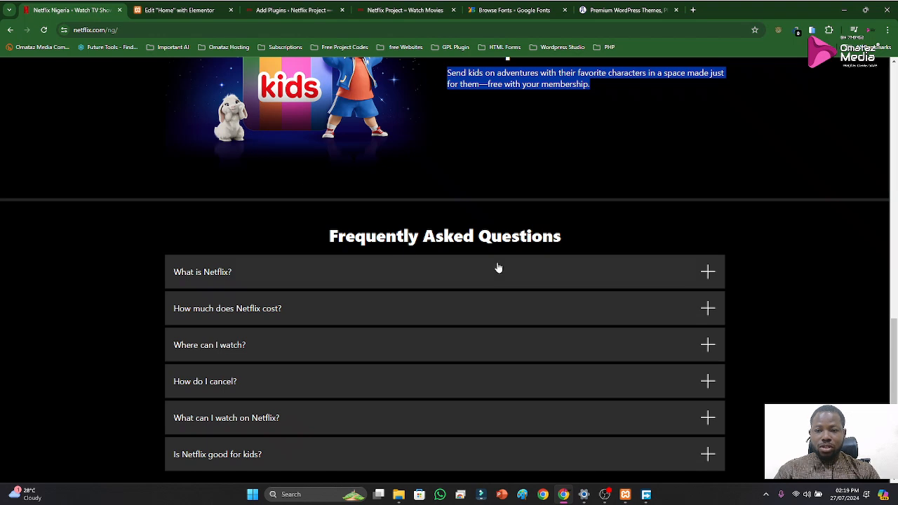
left_click(702, 273)
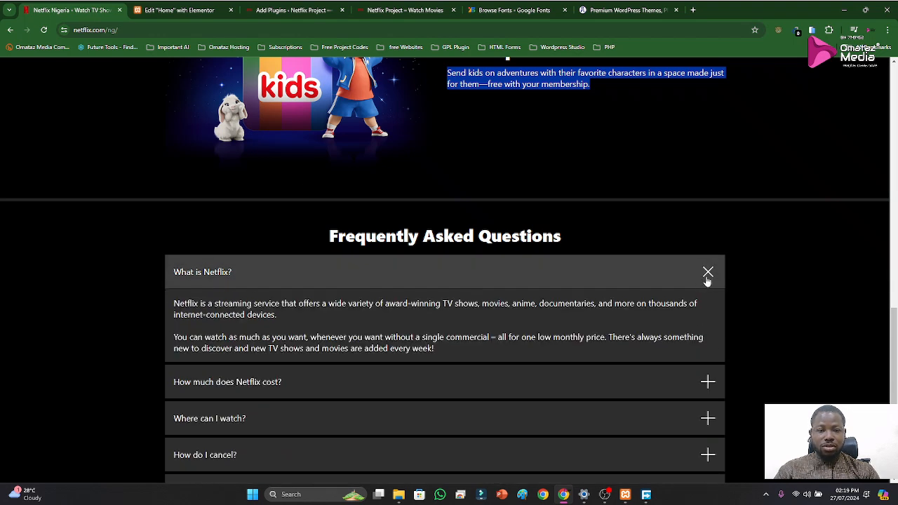
left_click(708, 279)
left_click(175, 10)
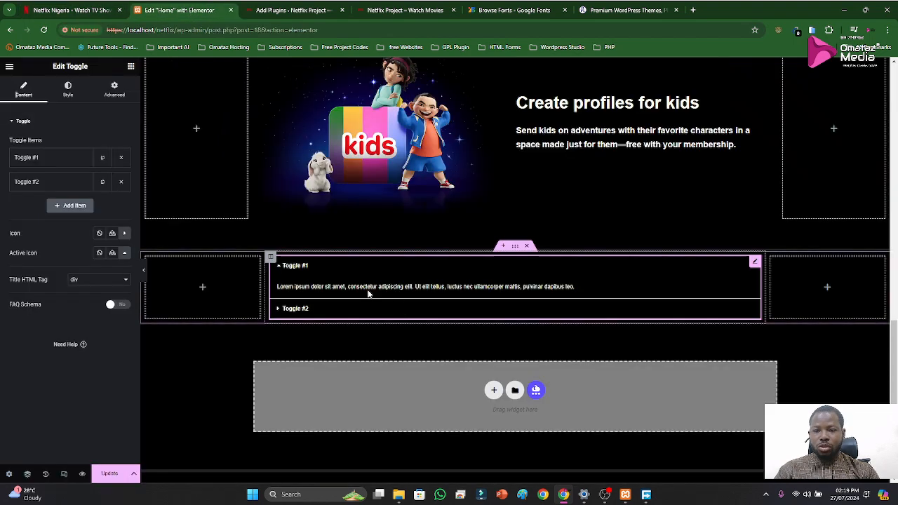
left_click(736, 285)
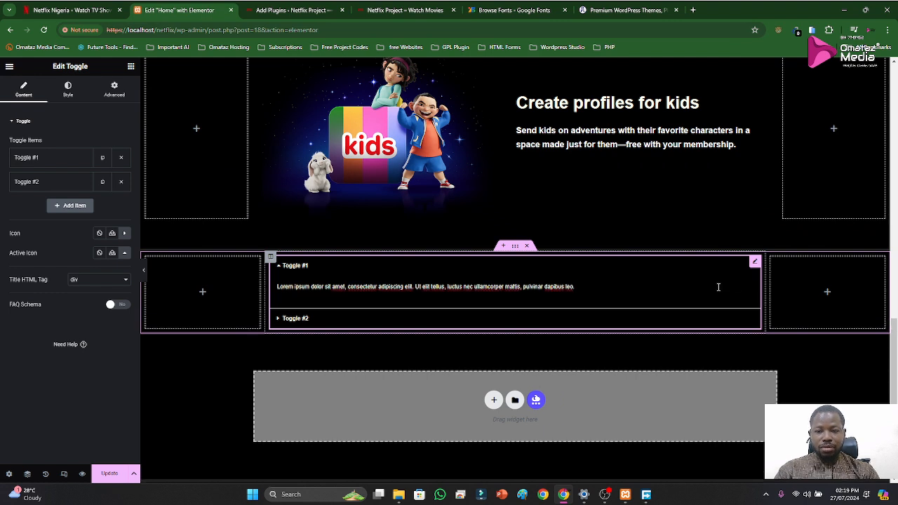
left_click(279, 268)
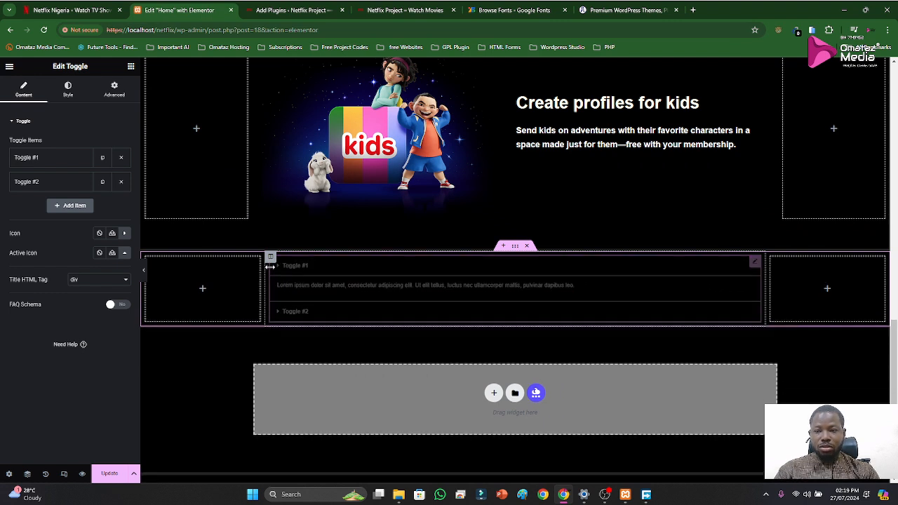
Add an Advanced Accordion widget to the middle column and delete the Toggle widget above it
left_click(130, 65)
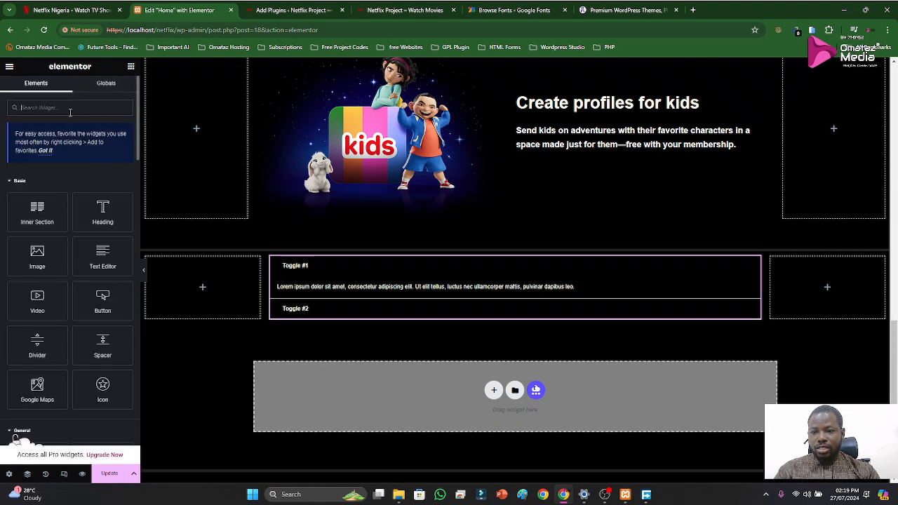
type("acc")
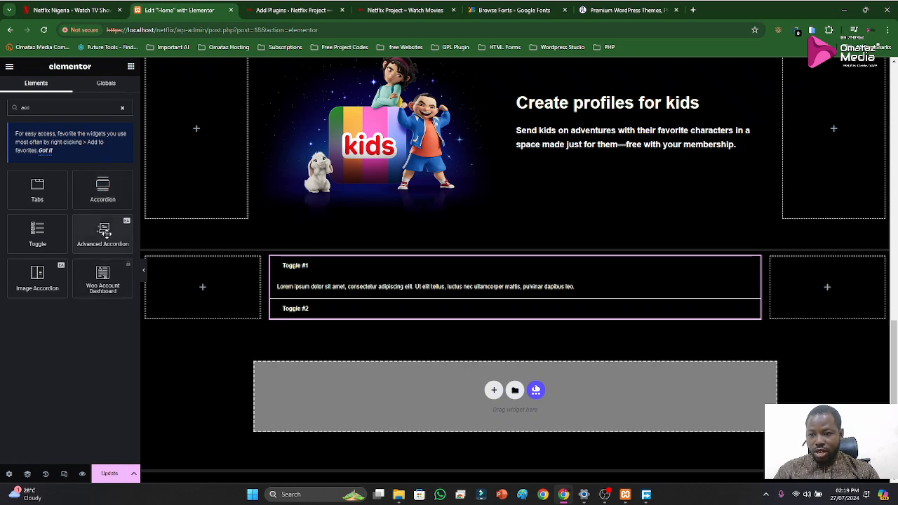
left_click_drag(104, 234, 410, 317)
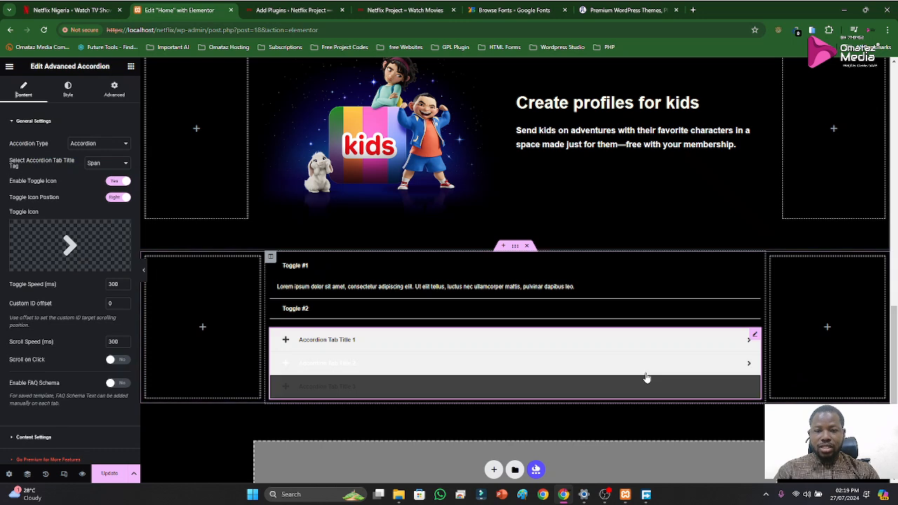
right_click(755, 264)
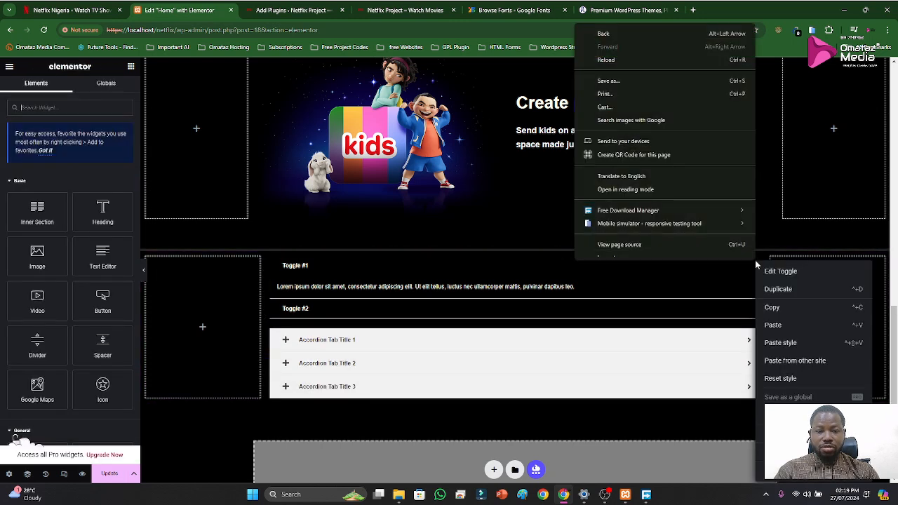
left_click(781, 468)
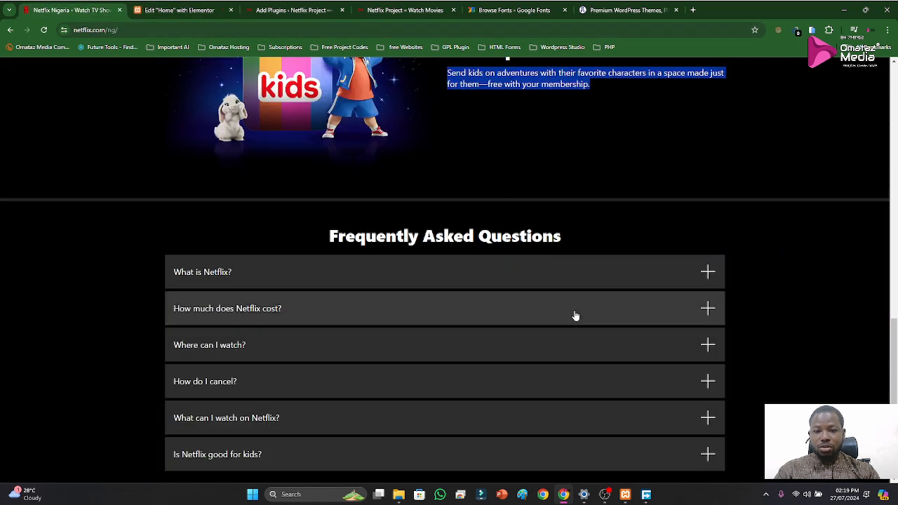
Compare the Advanced Accordion with the original Netflix FAQ and remove the accordion's toggle icon
left_click(179, 9)
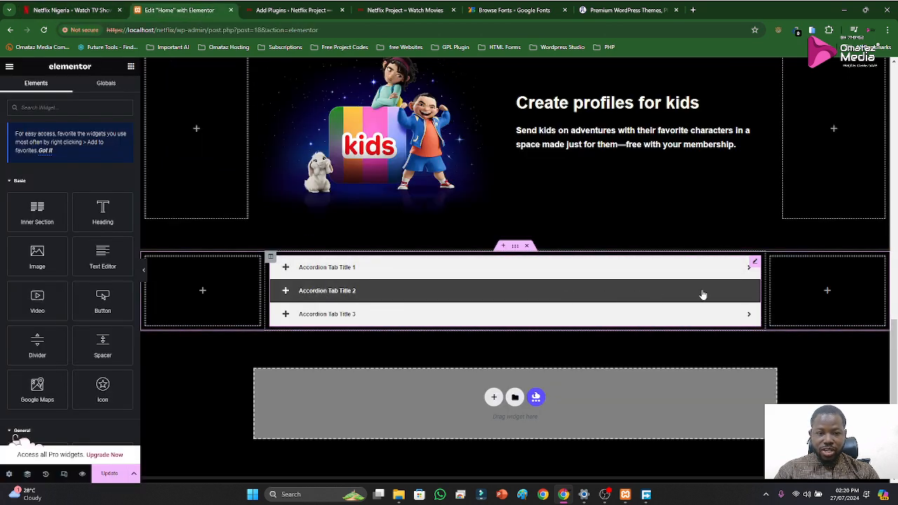
left_click(70, 10)
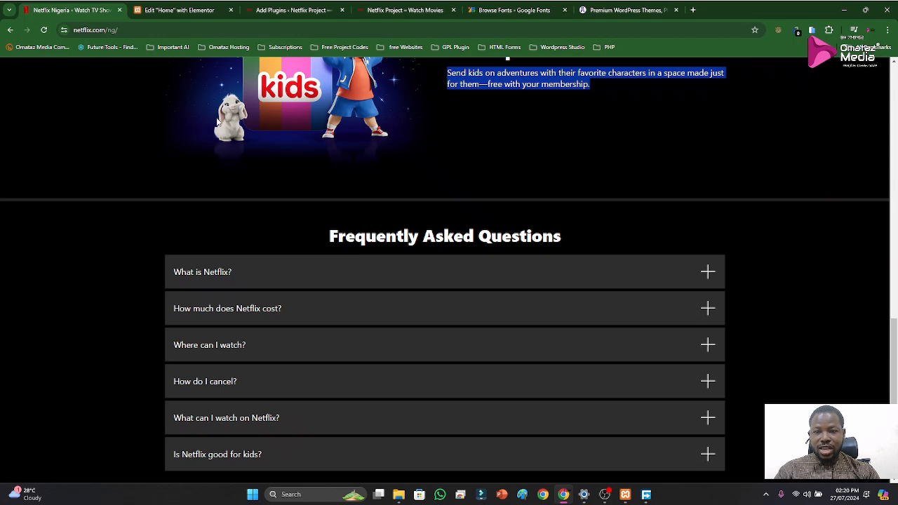
left_click(179, 10)
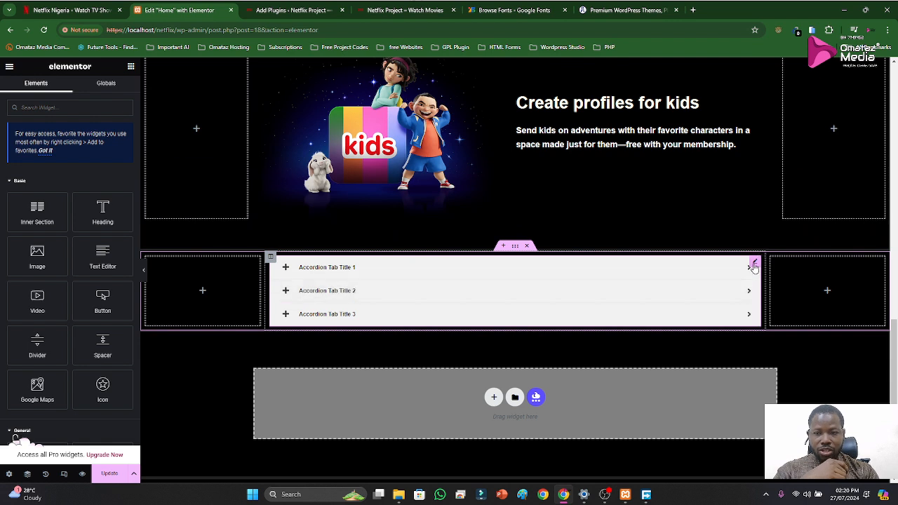
left_click(754, 266)
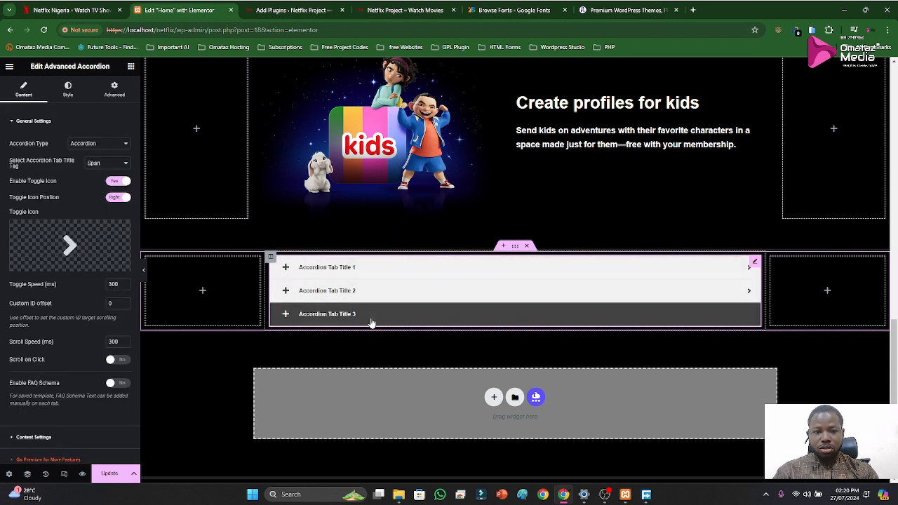
mouse_move(83, 265)
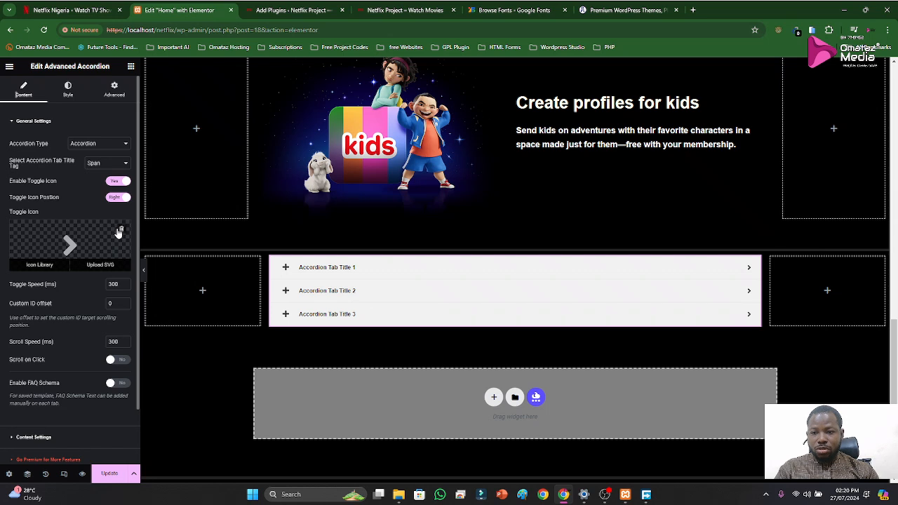
left_click(120, 232)
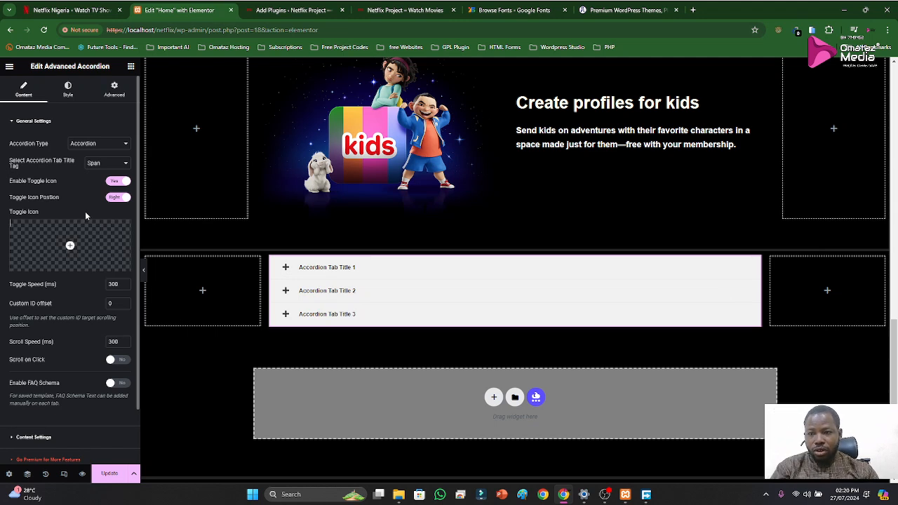
Set the Advanced Accordion's type to Toggle and expand its first tab to test it
left_click(107, 146)
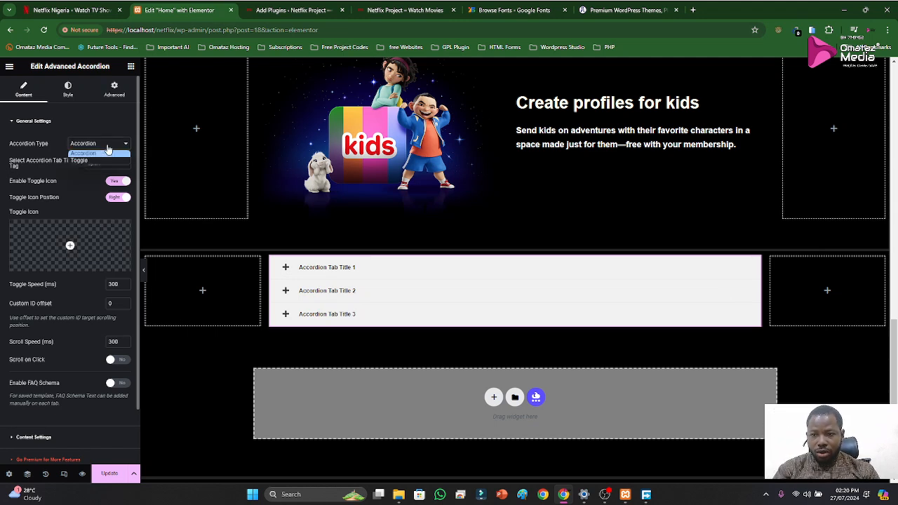
left_click(99, 162)
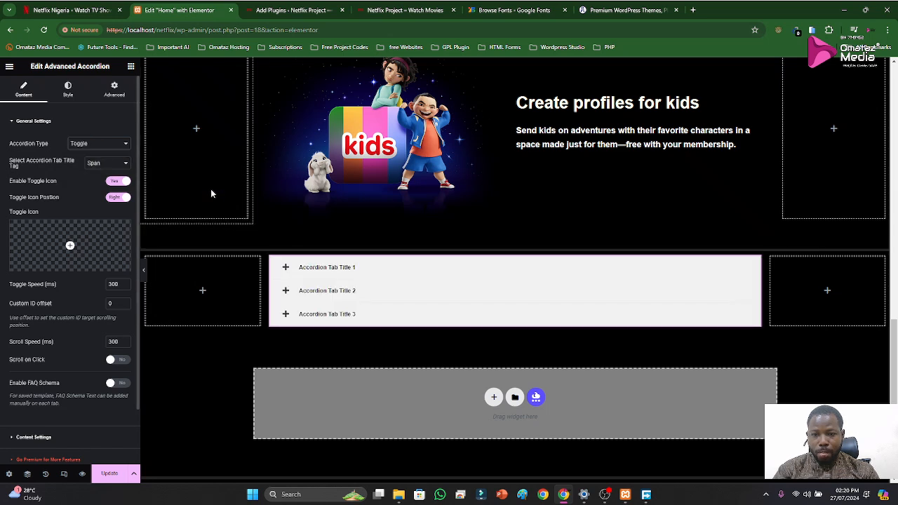
left_click(360, 273)
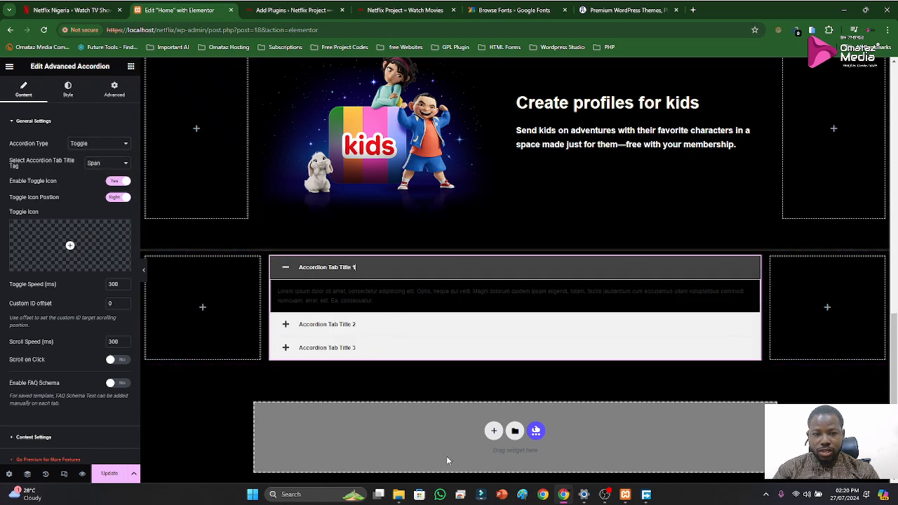
Collapse the accordion's first tab and set the toggle icon position to Left, keeping the toggle icon enabled
left_click(395, 272)
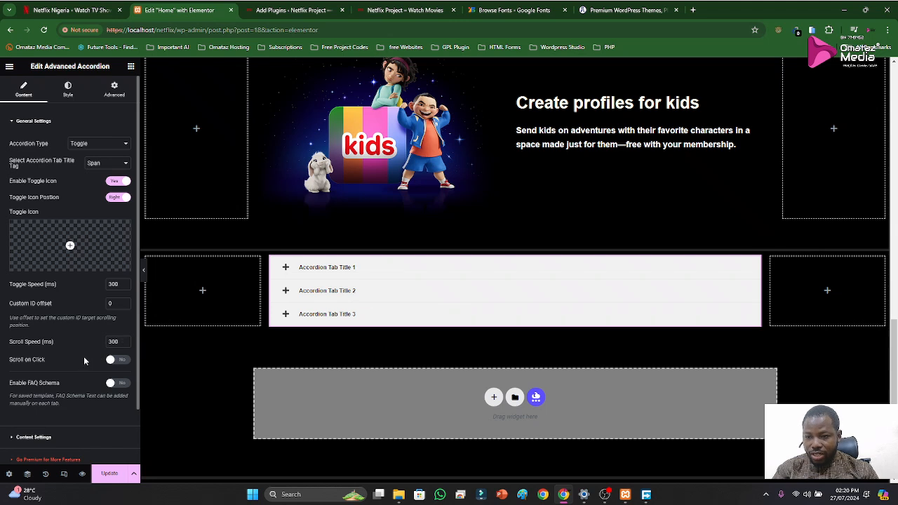
scroll(80, 358, "down", 1)
scroll(69, 354, "up", 1)
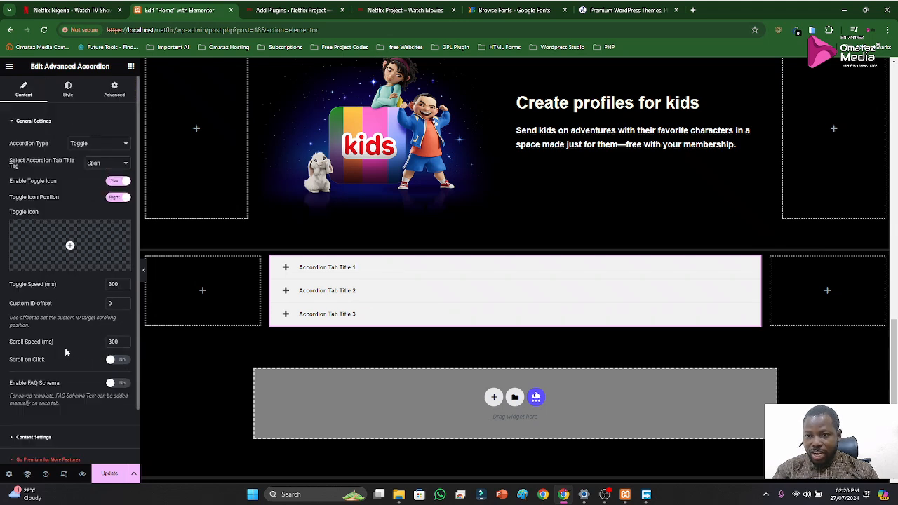
left_click(118, 197)
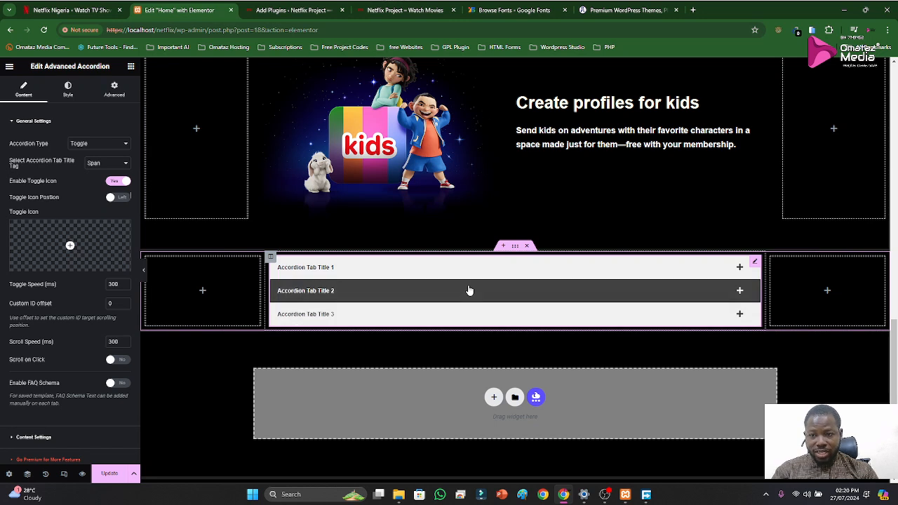
left_click(117, 182)
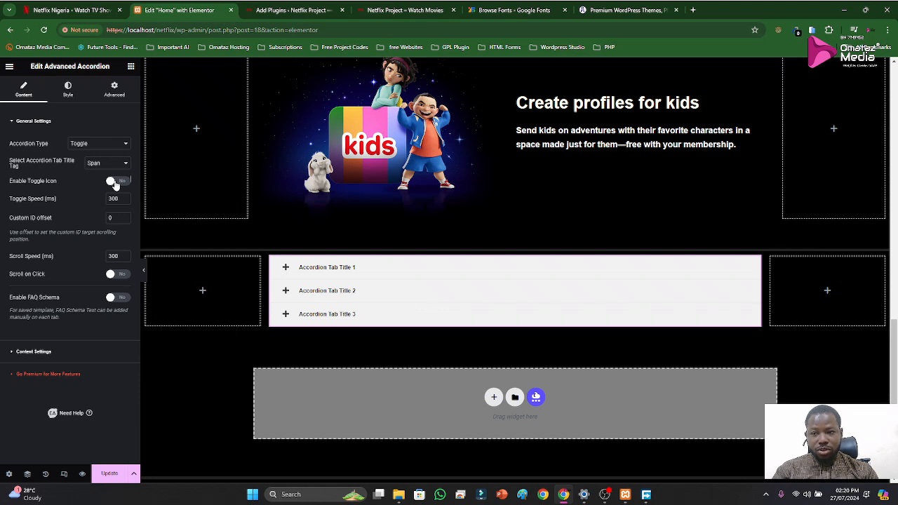
left_click(117, 182)
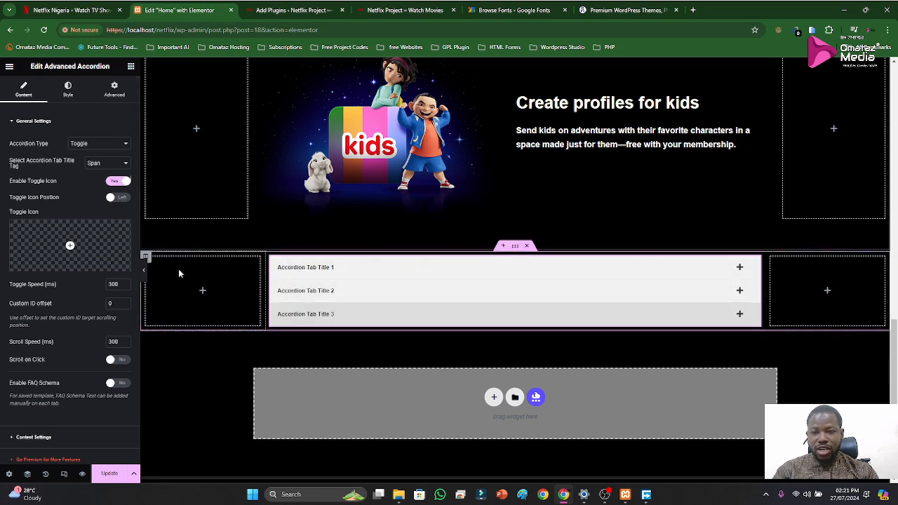
mouse_move(28, 249)
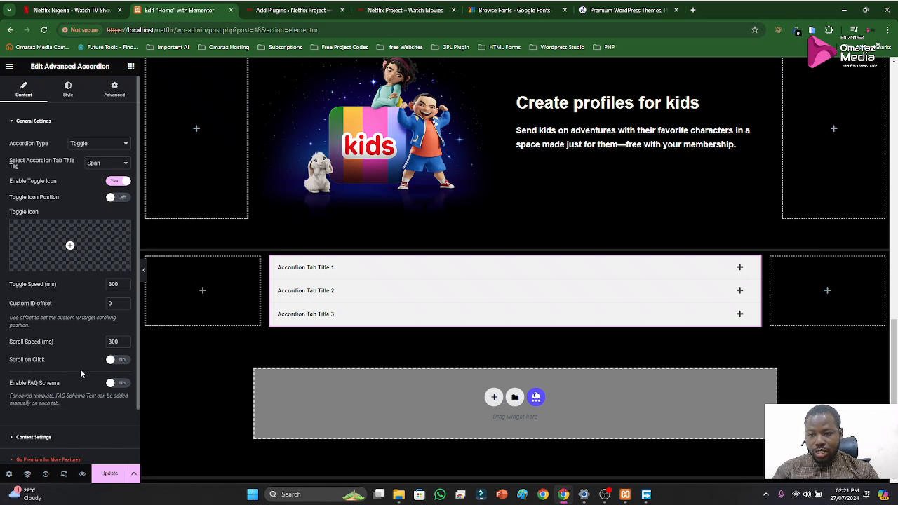
Open the accordion's content settings and examine the "What is Netflix?" item on the original Netflix page
scroll(88, 372, "down", 1)
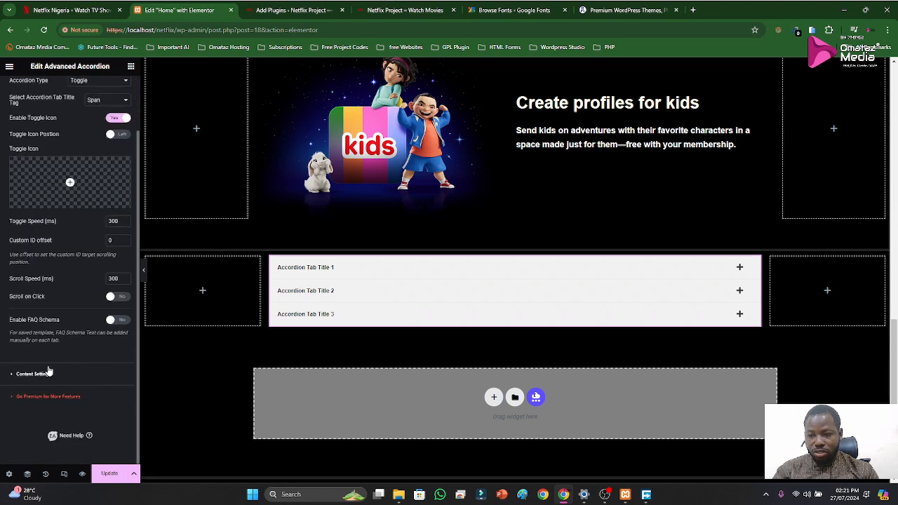
left_click(40, 371)
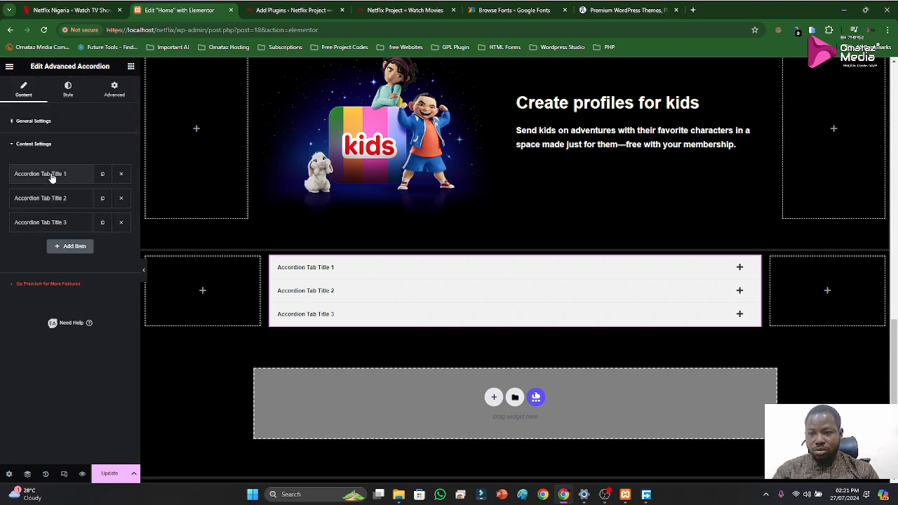
left_click(70, 10)
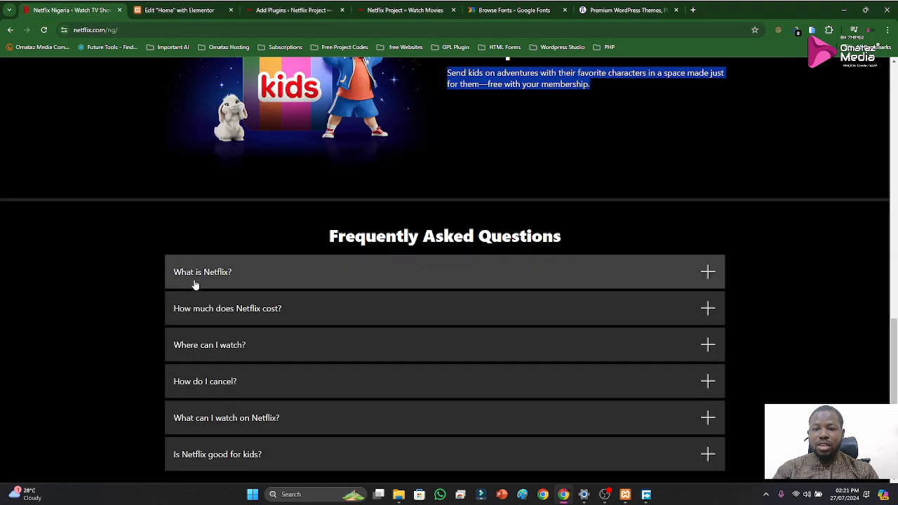
left_click(235, 278)
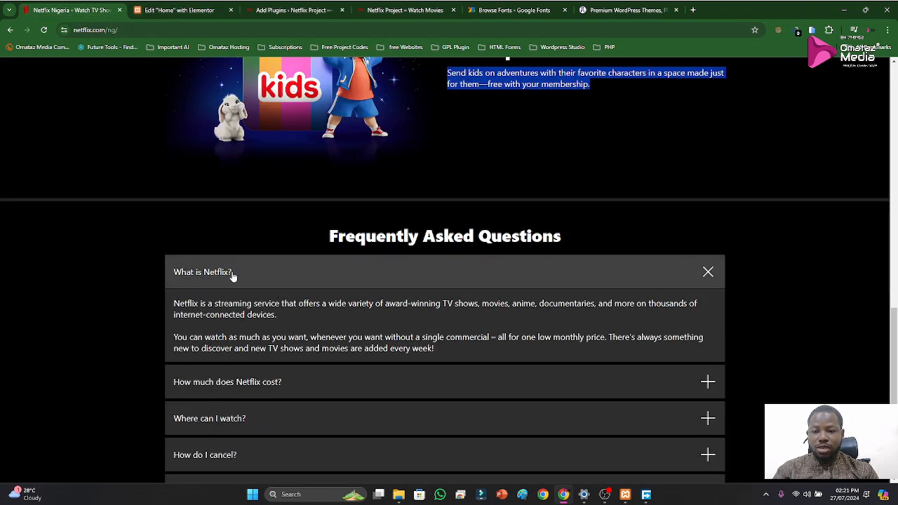
left_click(196, 280)
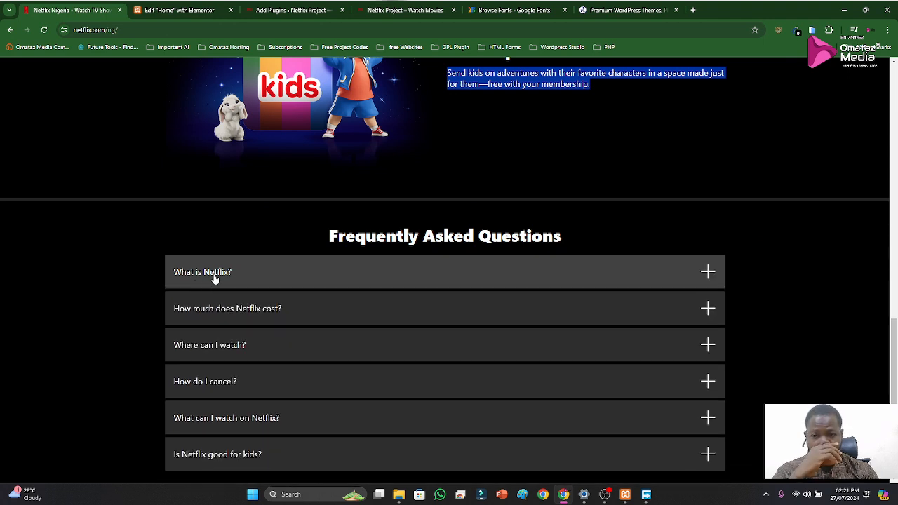
left_click(217, 276)
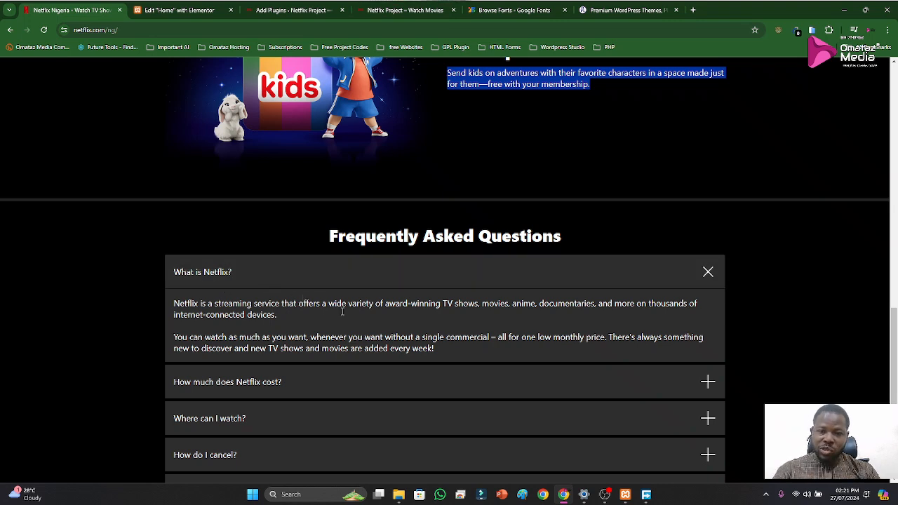
Look through the PowerToys utilities and launch Text Extractor from its quick access list
left_click(766, 494)
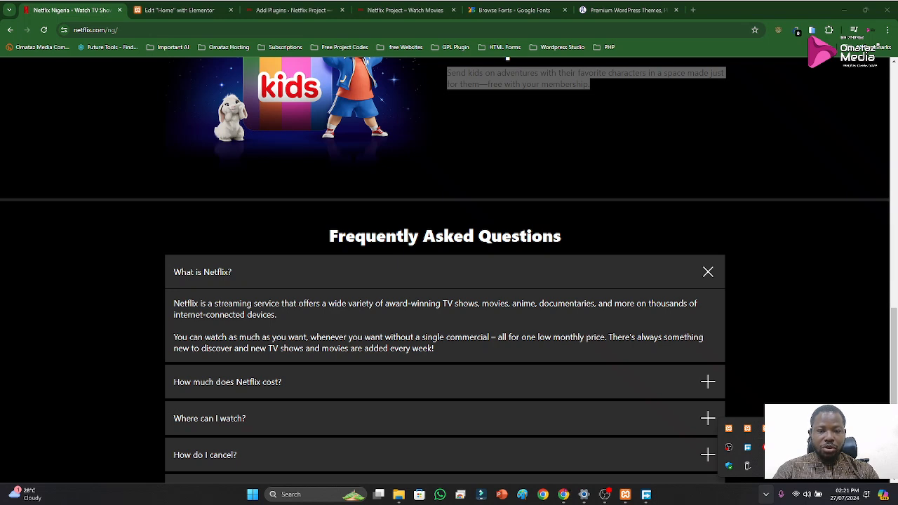
left_click(756, 341)
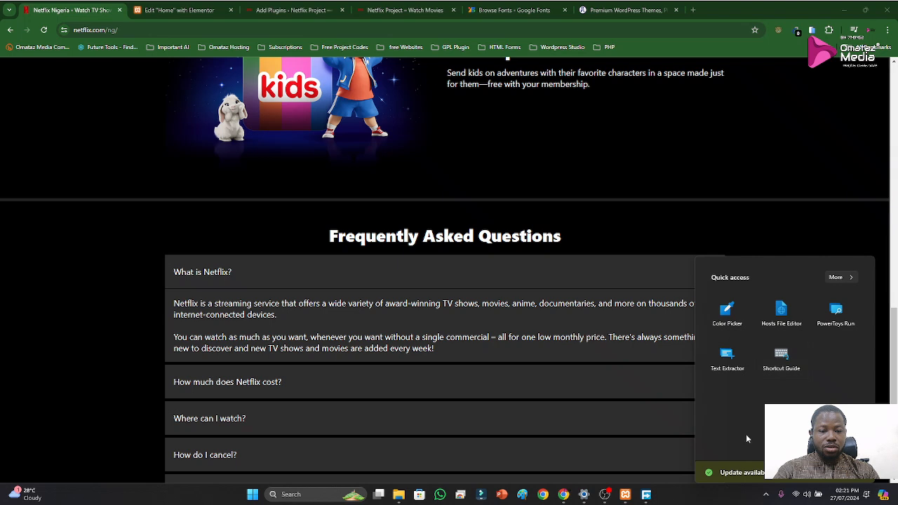
left_click(835, 278)
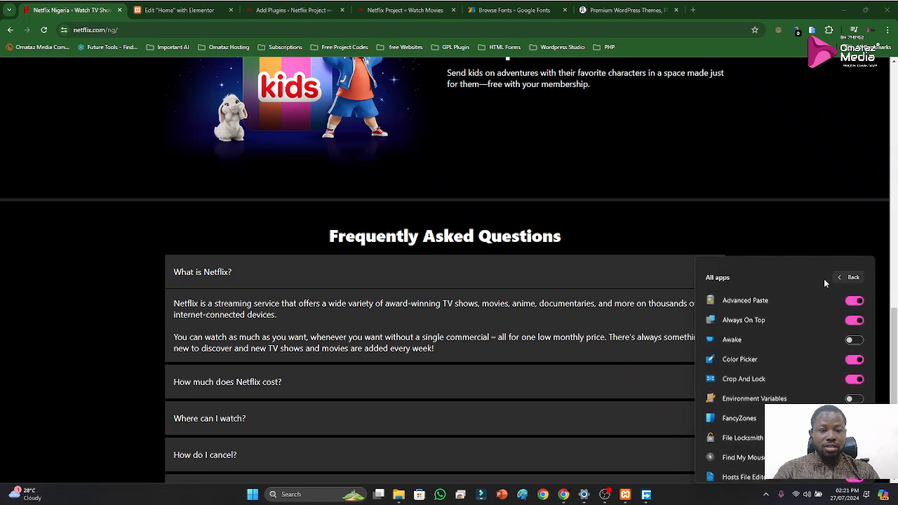
scroll(761, 386, "down", 2)
scroll(772, 372, "up", 1)
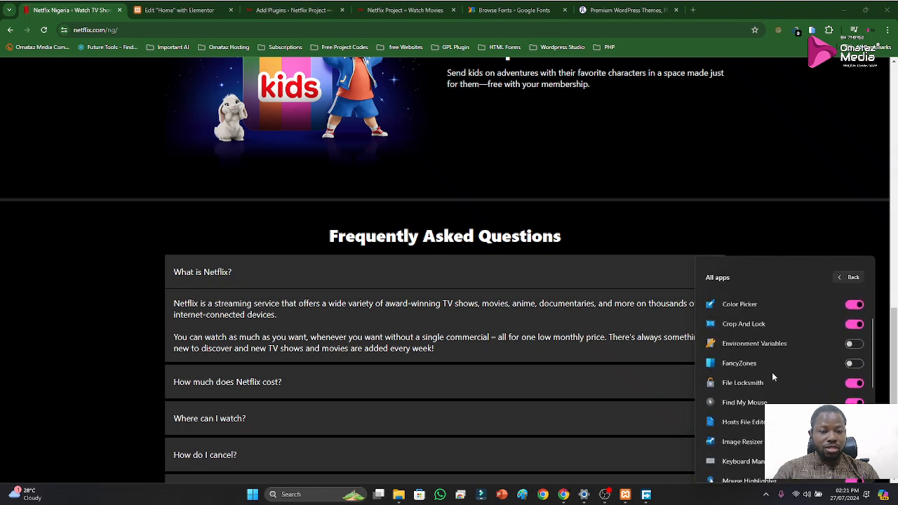
scroll(776, 380, "down", 4)
scroll(778, 397, "down", 1)
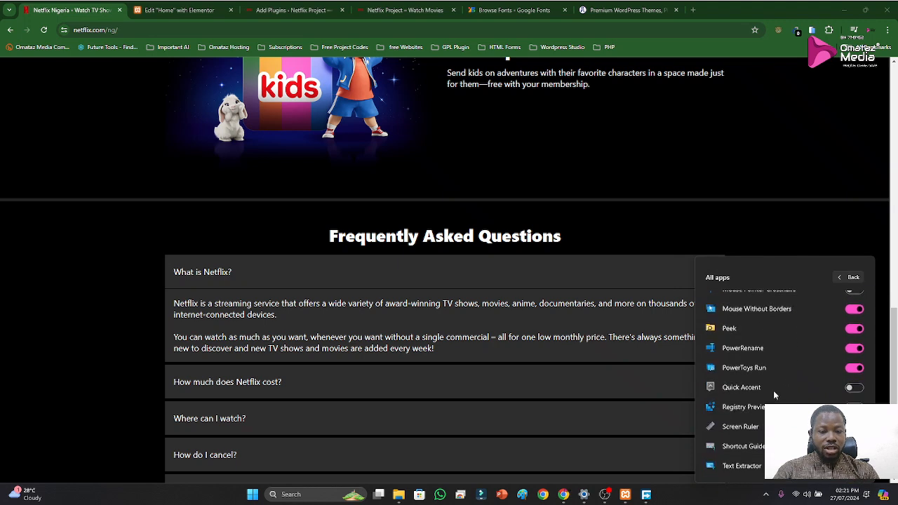
left_click(849, 277)
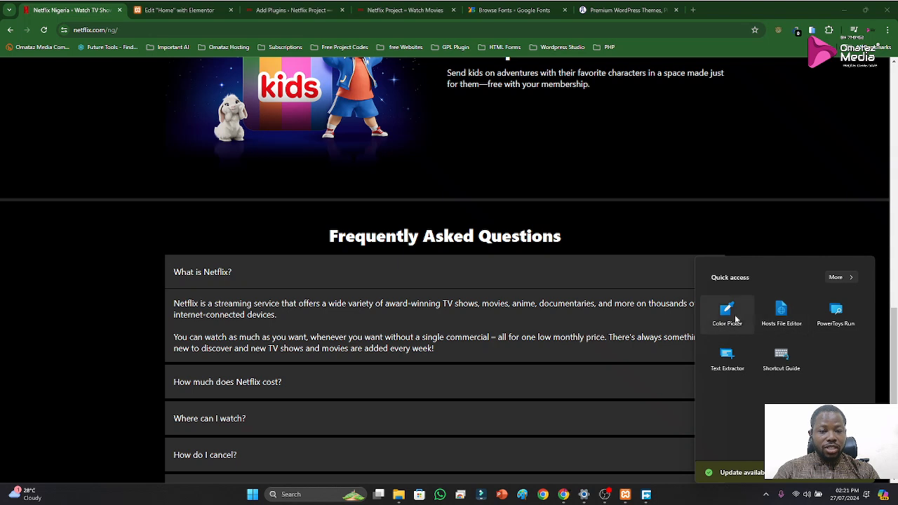
left_click(730, 362)
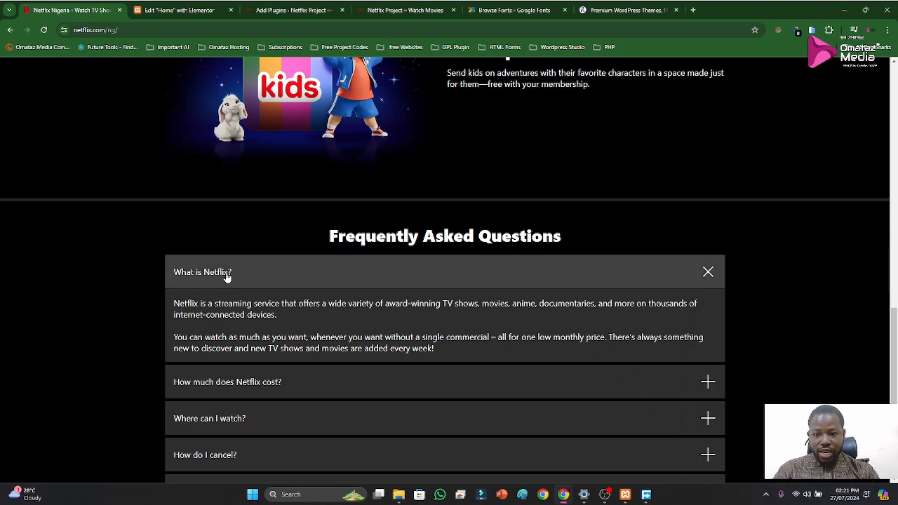
Collapse the "What is Netflix?" item on the original site and capture its question text with Text Extractor
left_click(190, 274)
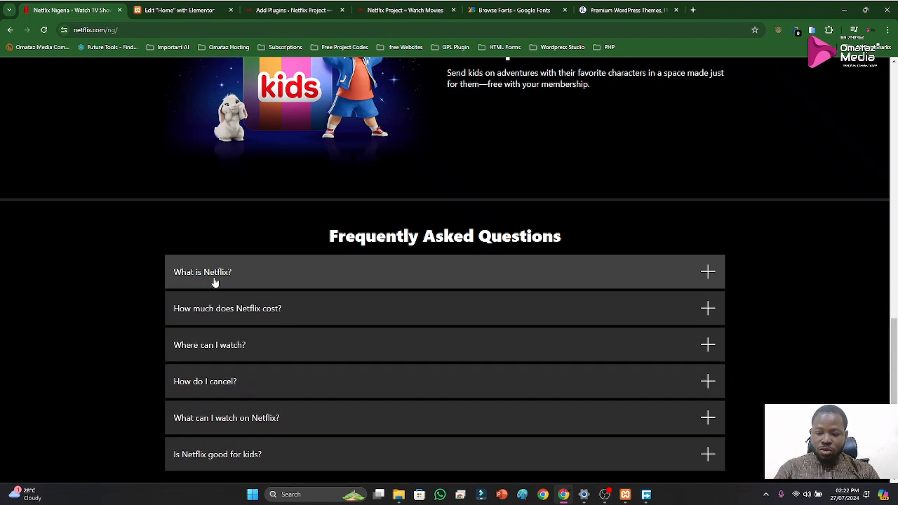
key("super+shift+s")
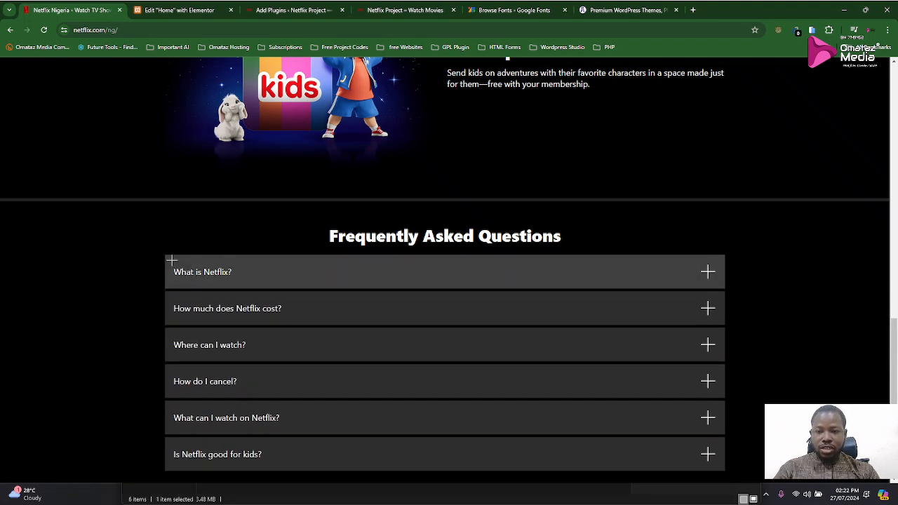
left_click_drag(167, 259, 238, 294)
Set the first accordion tab's title to "What is Netflix?" in Elementor, leaving Active as Default off
left_click(181, 10)
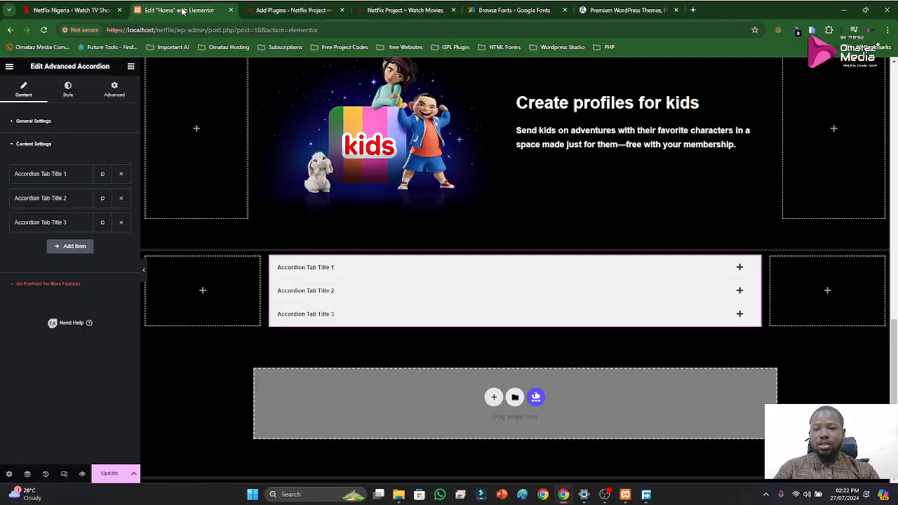
left_click(305, 270)
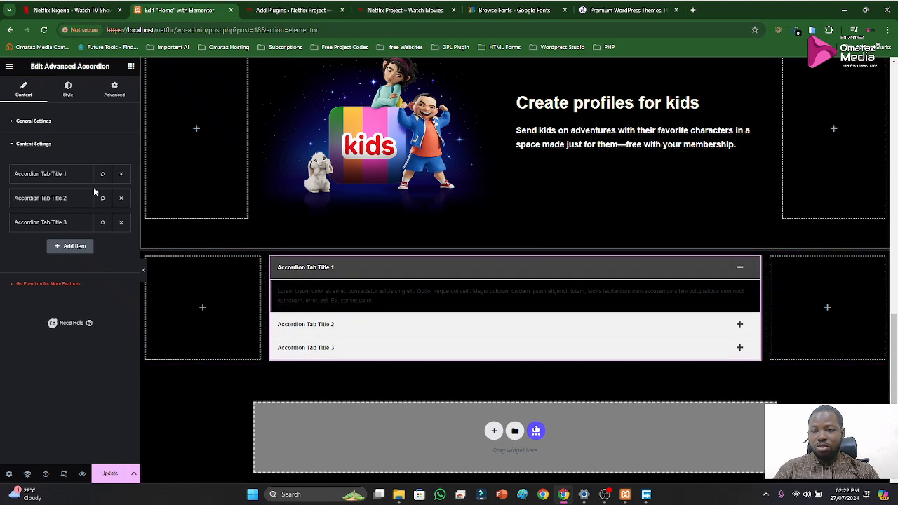
left_click(56, 175)
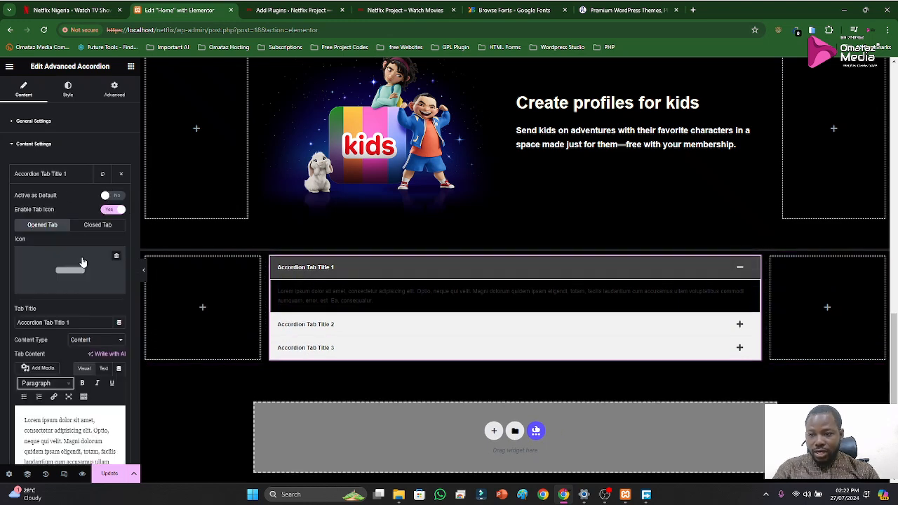
mouse_move(58, 288)
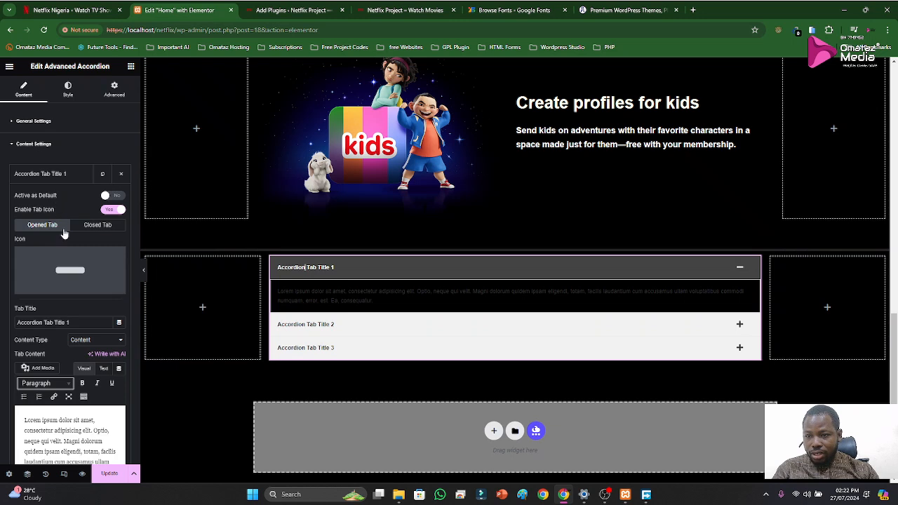
left_click(56, 196)
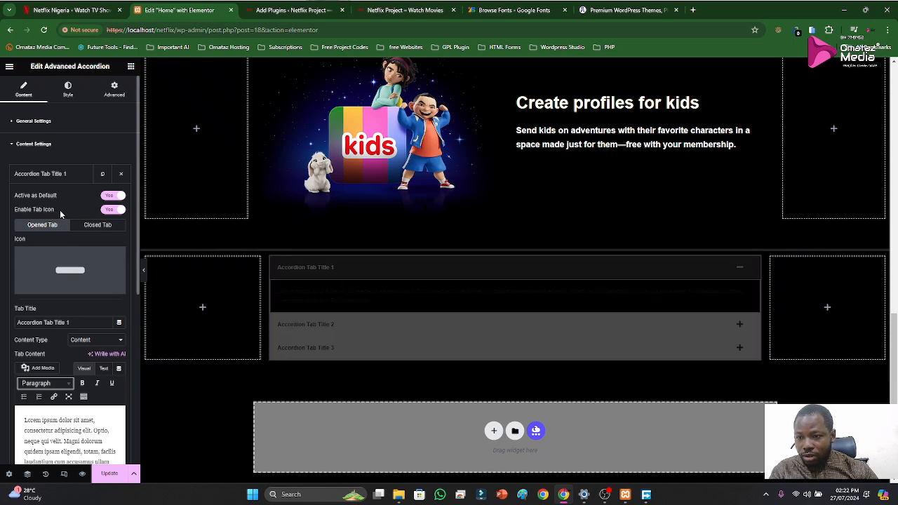
left_click(110, 196)
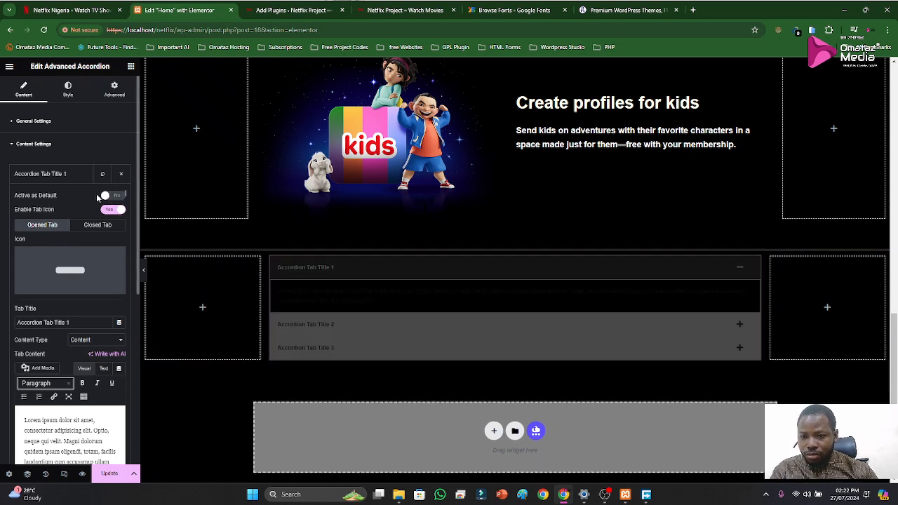
left_click_drag(81, 324, 4, 317)
type("What is Netflix?")
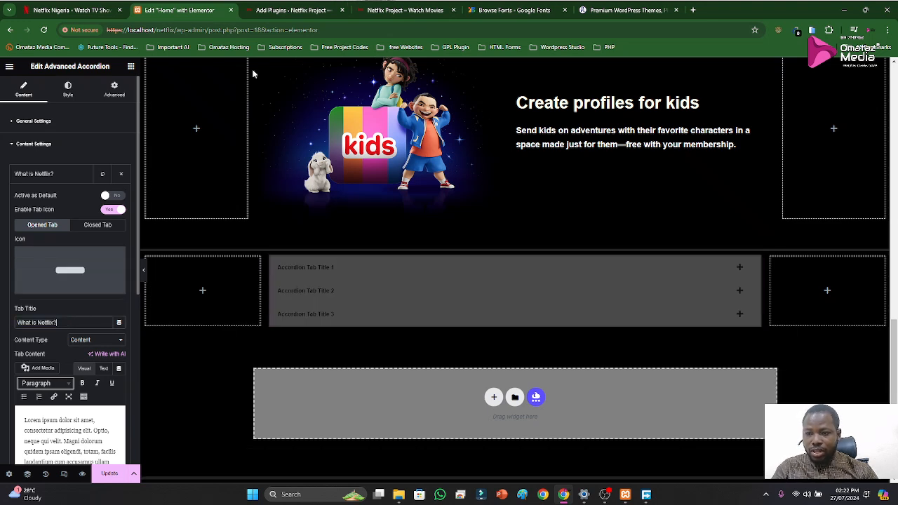
Capture the question text "How much does Netflix cost?" from the original Netflix FAQ with Text Extractor
left_click(94, 10)
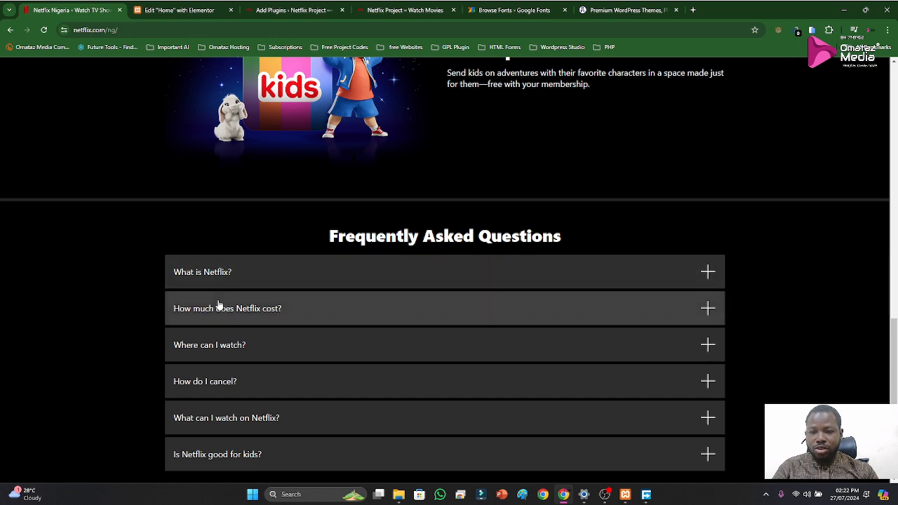
key("Tab")
key("super+shift+t")
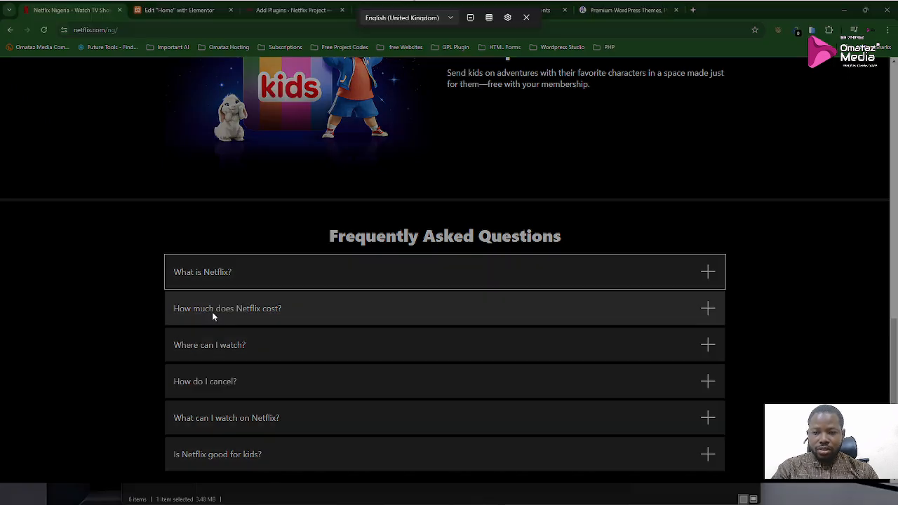
left_click_drag(167, 297, 292, 323)
Replace the second accordion tab's title with "How much does Netflix cost?" in Elementor and collapse its settings
left_click(179, 10)
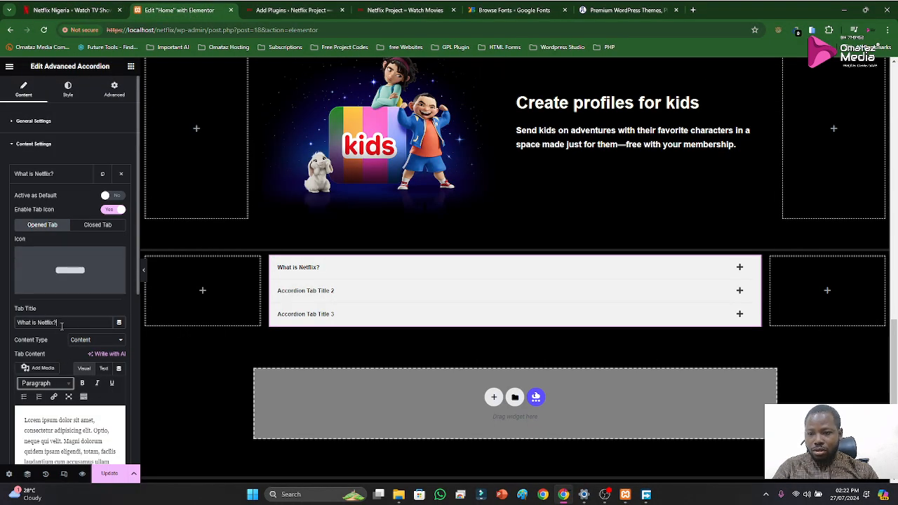
left_click(46, 175)
left_click(41, 202)
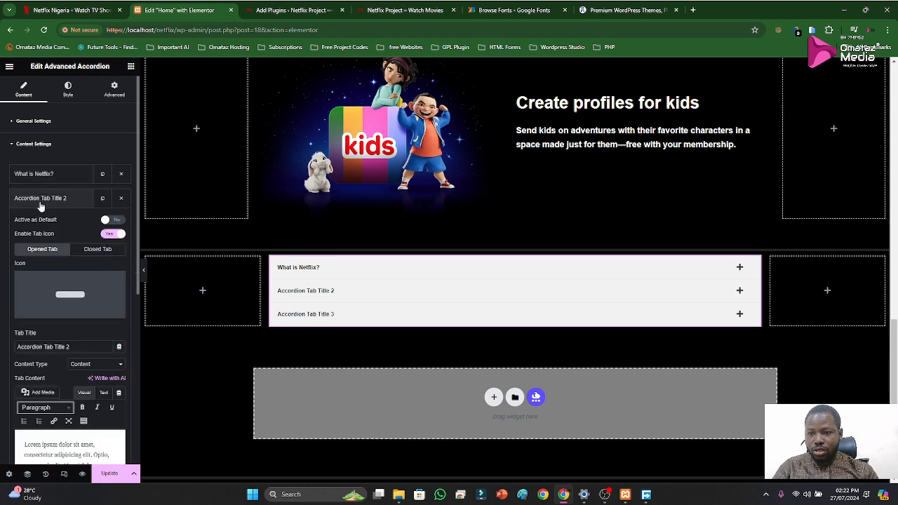
triple_click(84, 349)
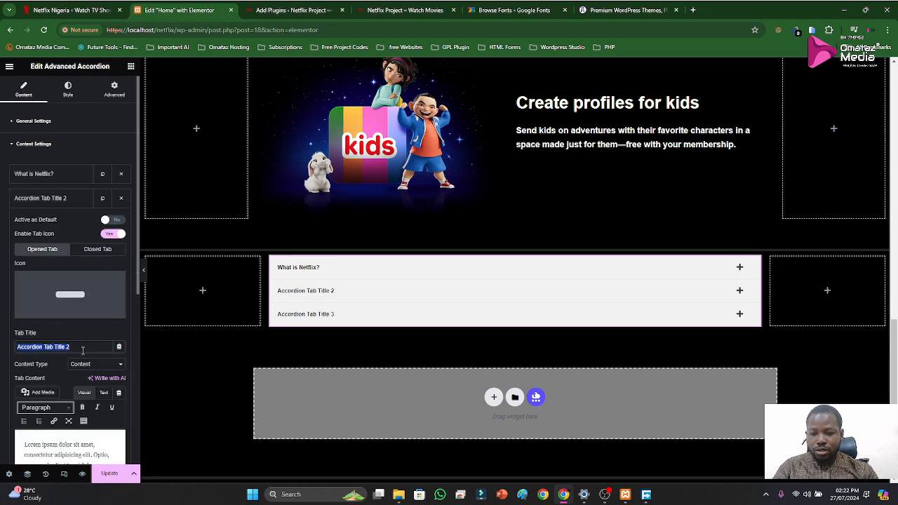
type("How much does Netflix cost?")
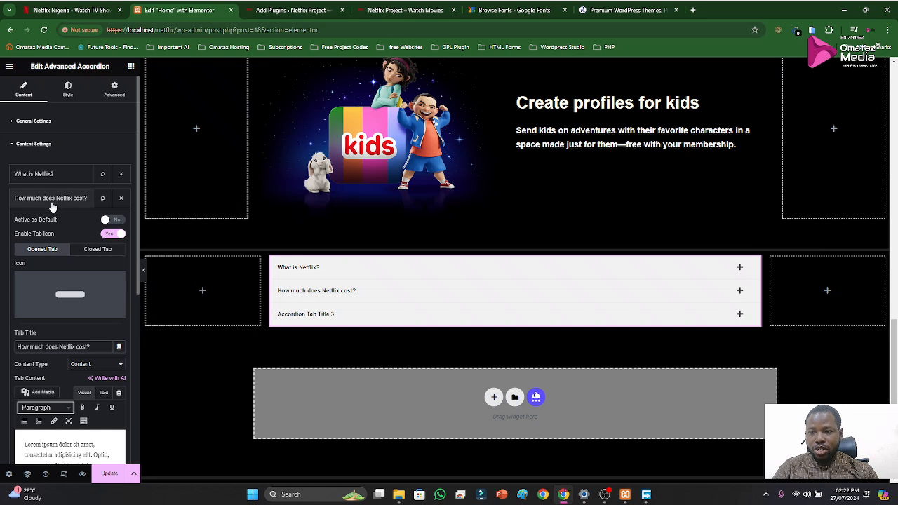
left_click(53, 203)
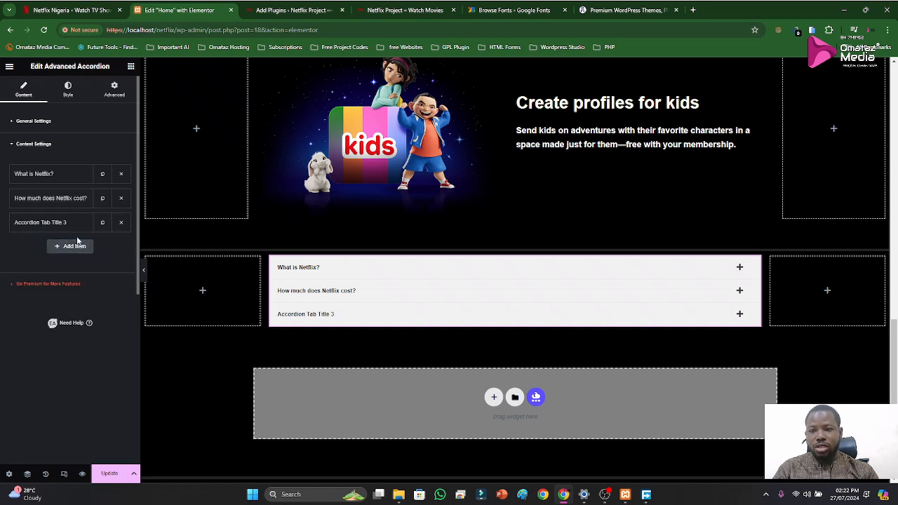
Delete the second and third items from the Advanced Accordion, keeping only "What is Netflix?"
left_click(48, 176)
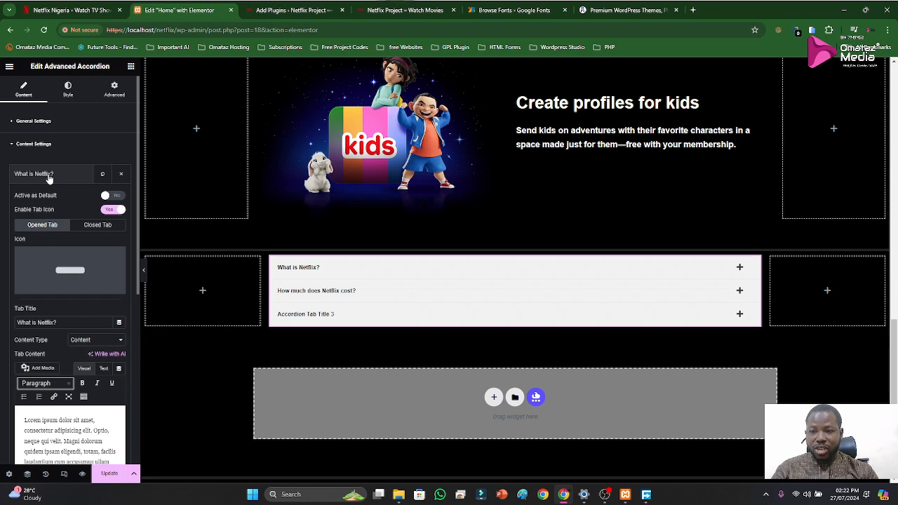
left_click(48, 175)
left_click(121, 197)
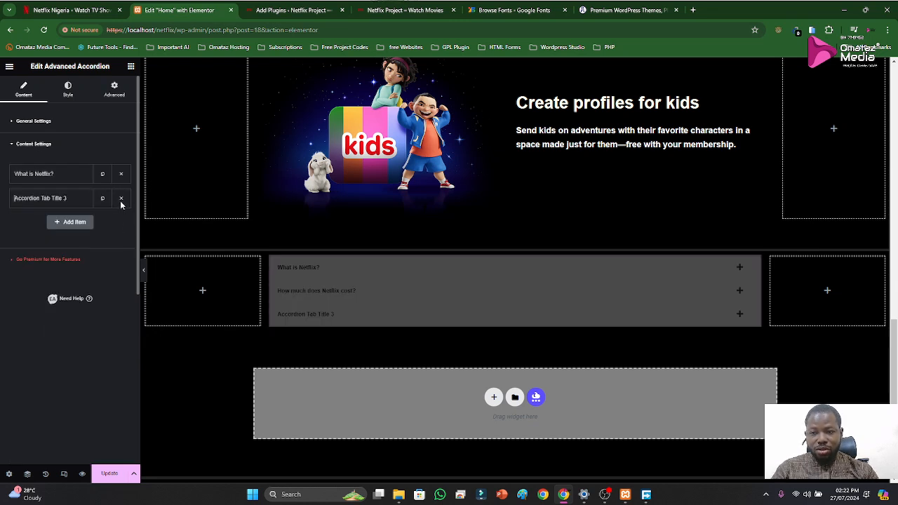
left_click(120, 200)
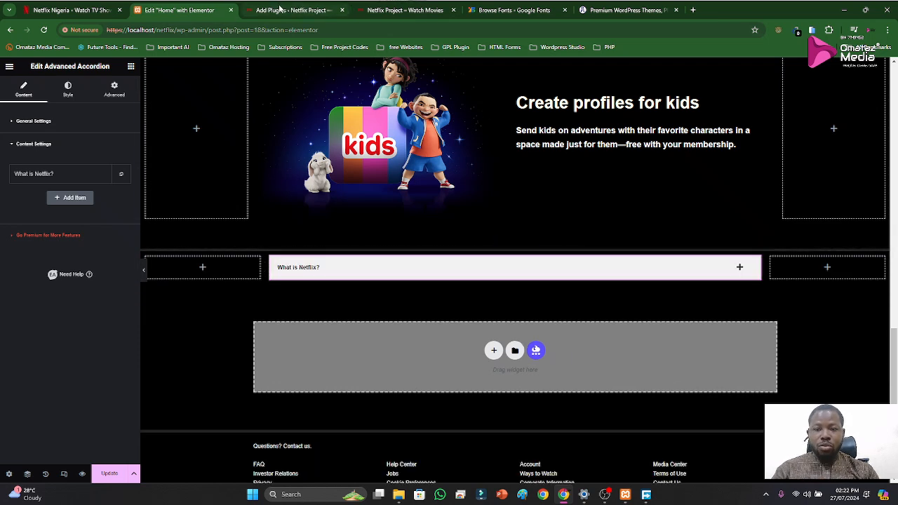
Compare the original Netflix FAQ styling with the accordion's "What is Netflix?" item in its expanded and collapsed states
left_click(100, 10)
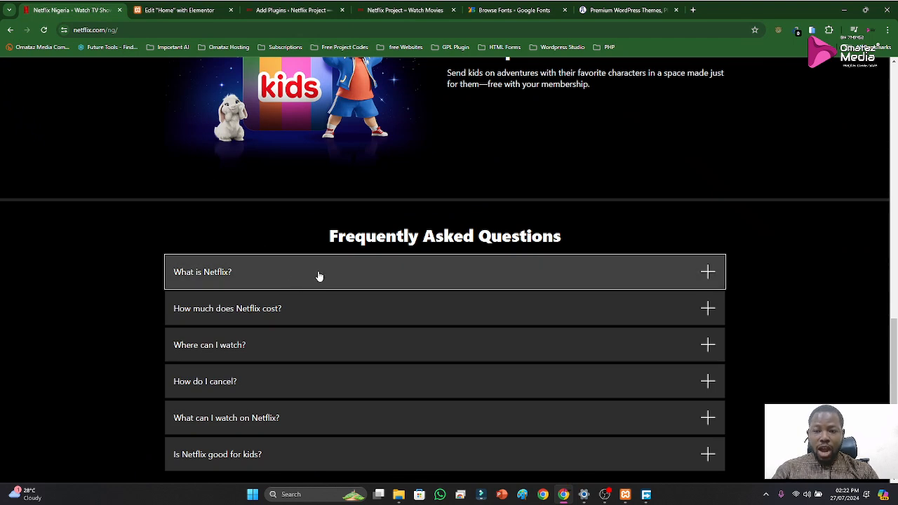
left_click(32, 398)
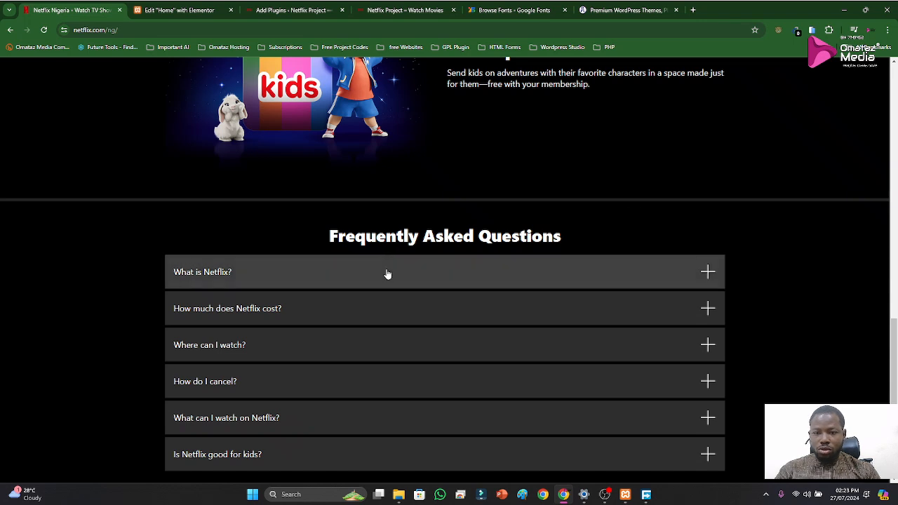
left_click(179, 9)
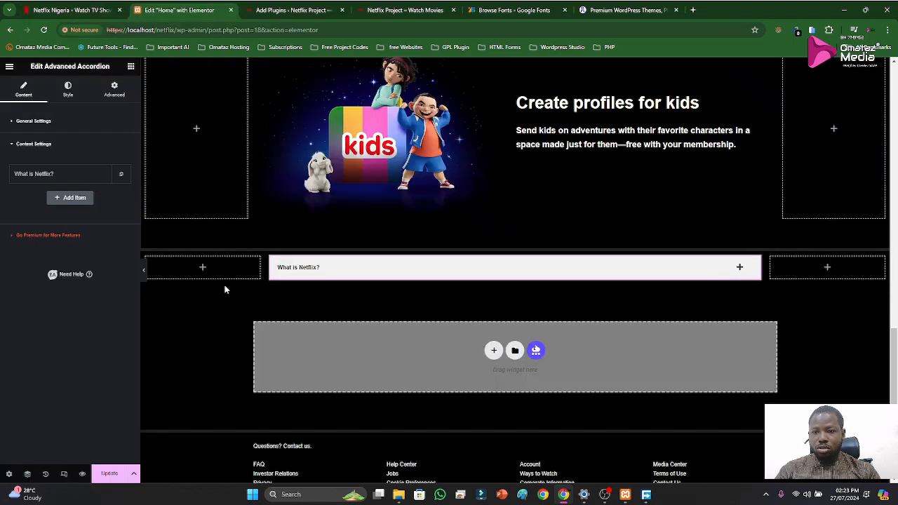
left_click(384, 274)
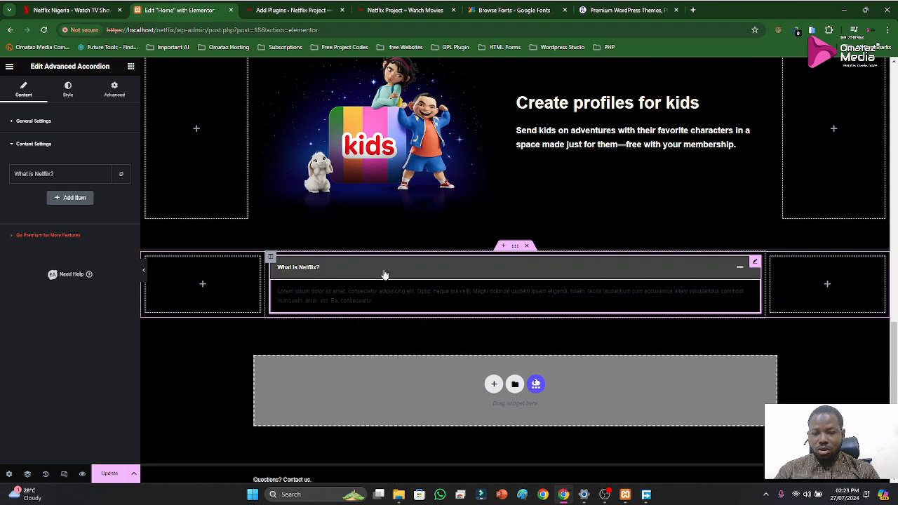
left_click(384, 274)
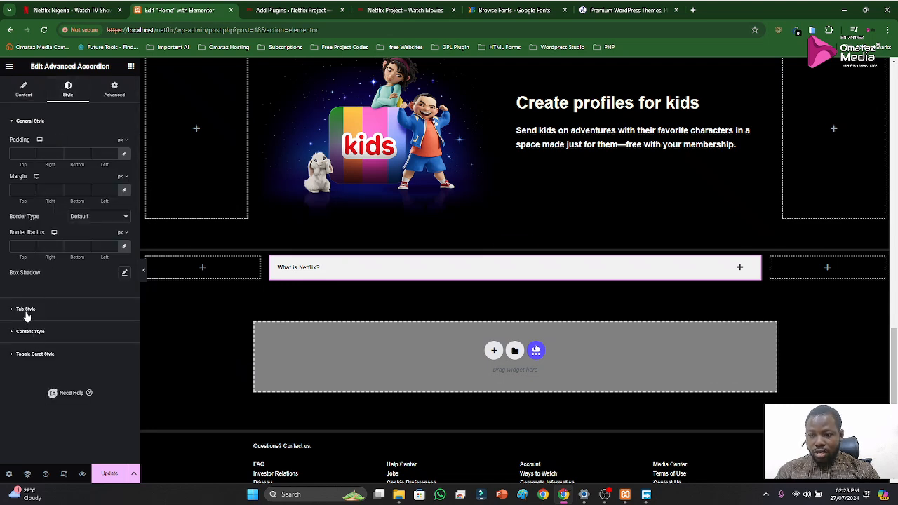
Set the accordion tab's text color for the Active state to 232323, reusing the value from the clipboard history
left_click(26, 309)
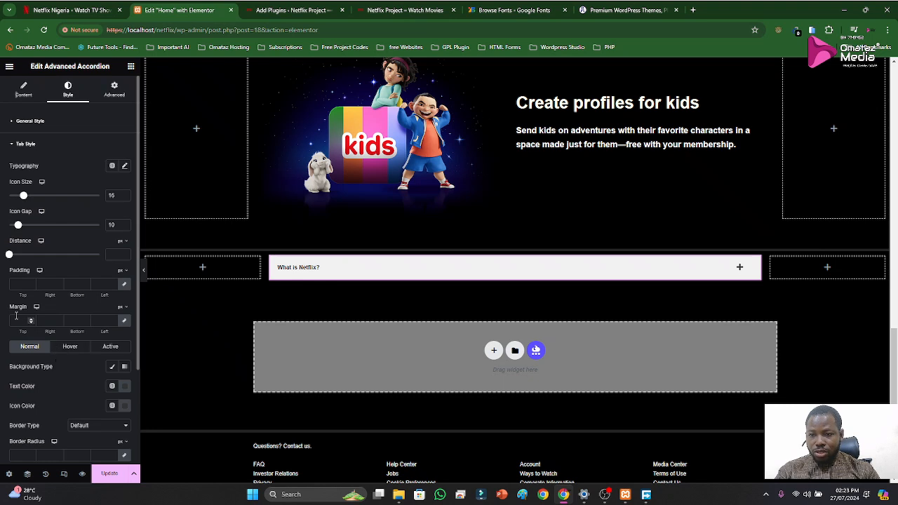
scroll(28, 327, "down", 2)
scroll(44, 315, "up", 2)
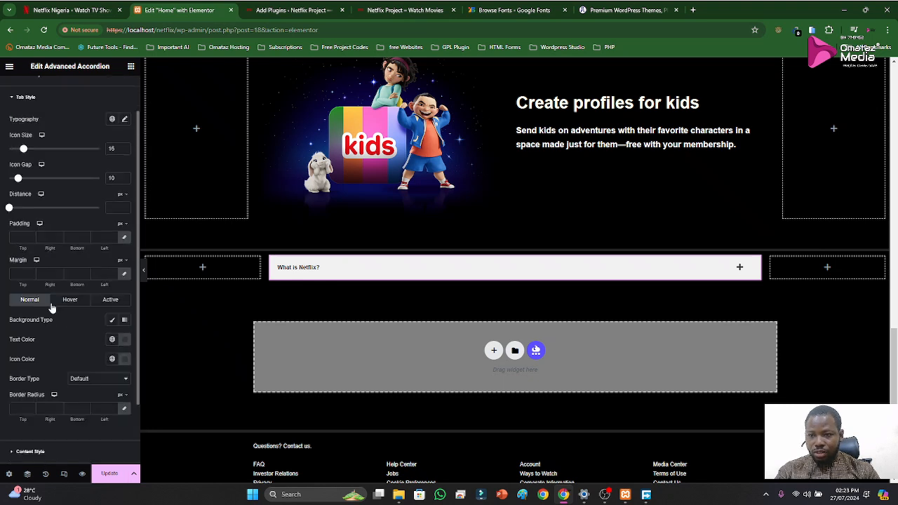
scroll(54, 309, "down", 2)
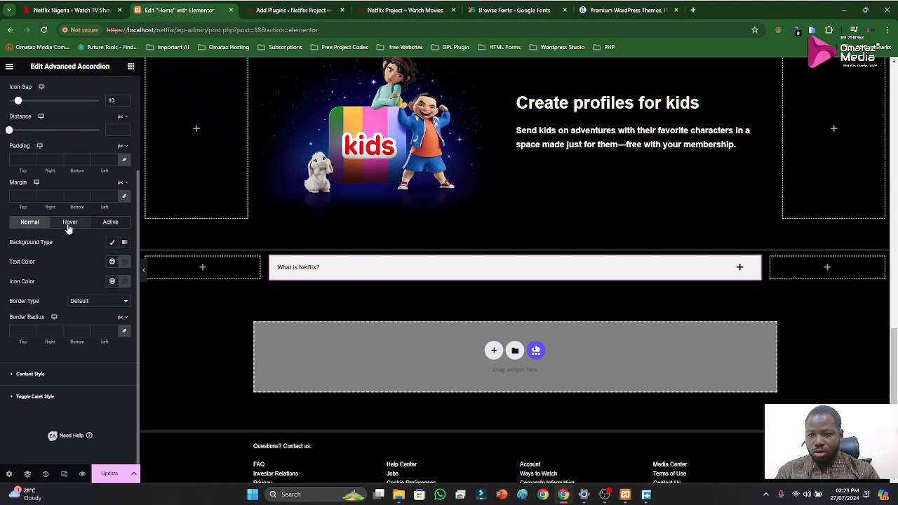
left_click(105, 222)
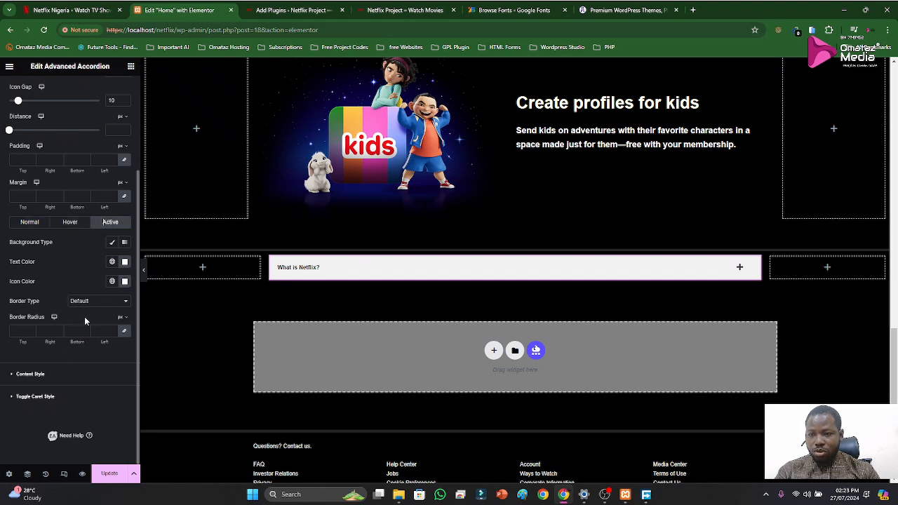
left_click(125, 262)
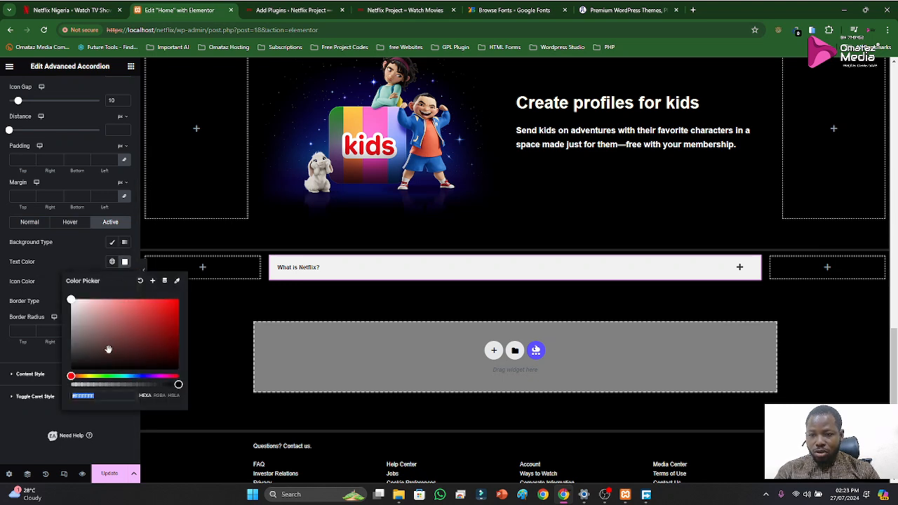
key("super+v")
scroll(126, 346, "down", 3)
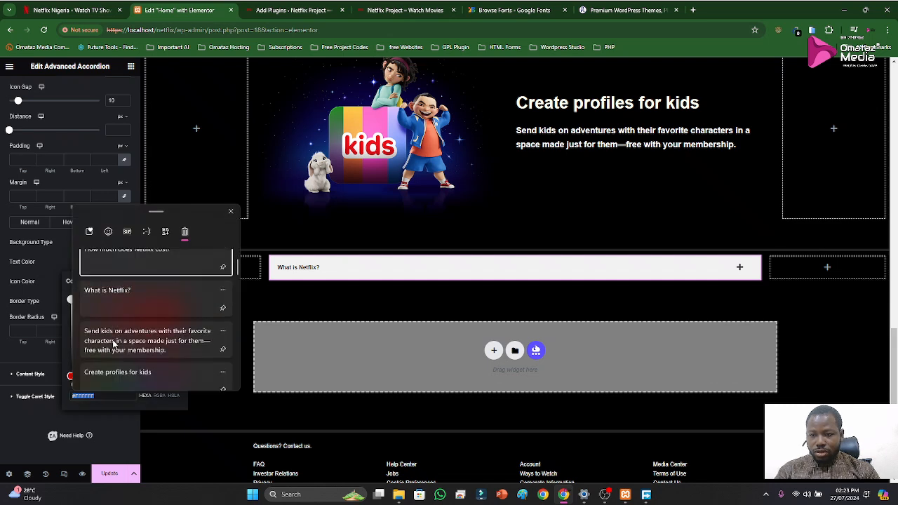
scroll(126, 344, "down", 5)
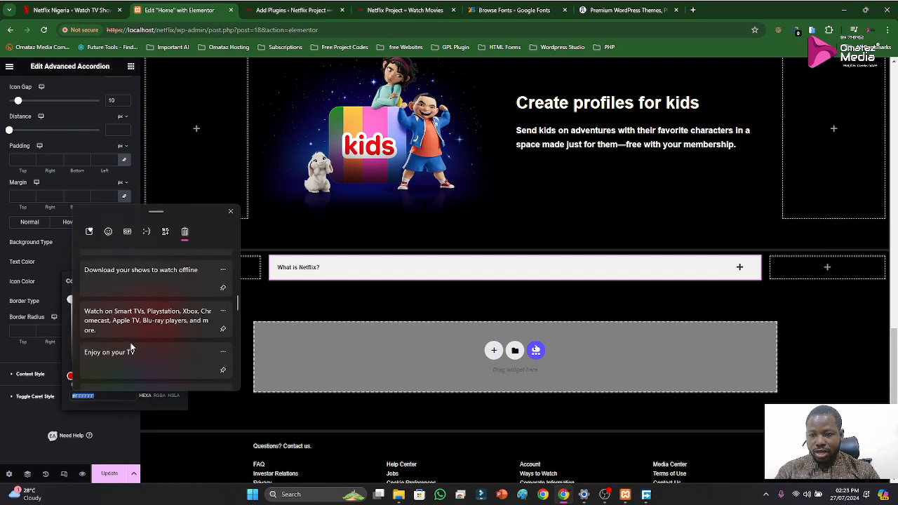
scroll(130, 346, "down", 3)
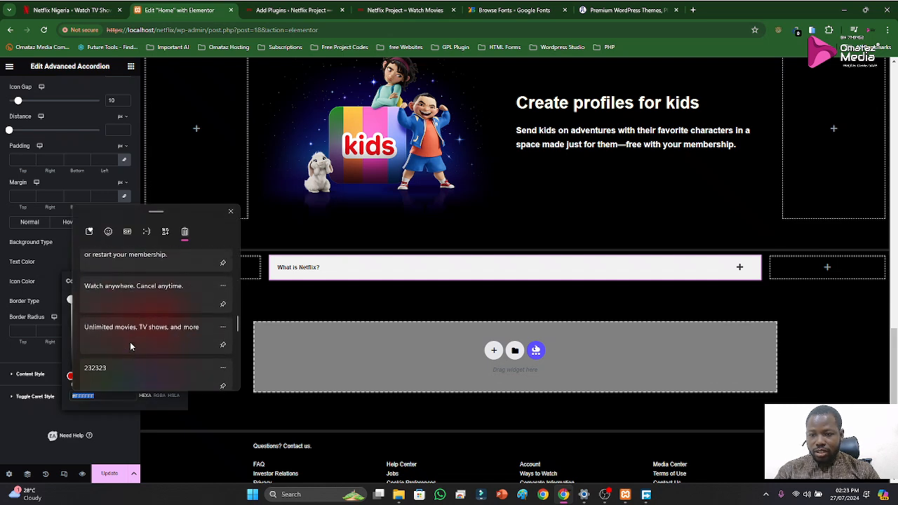
left_click(104, 378)
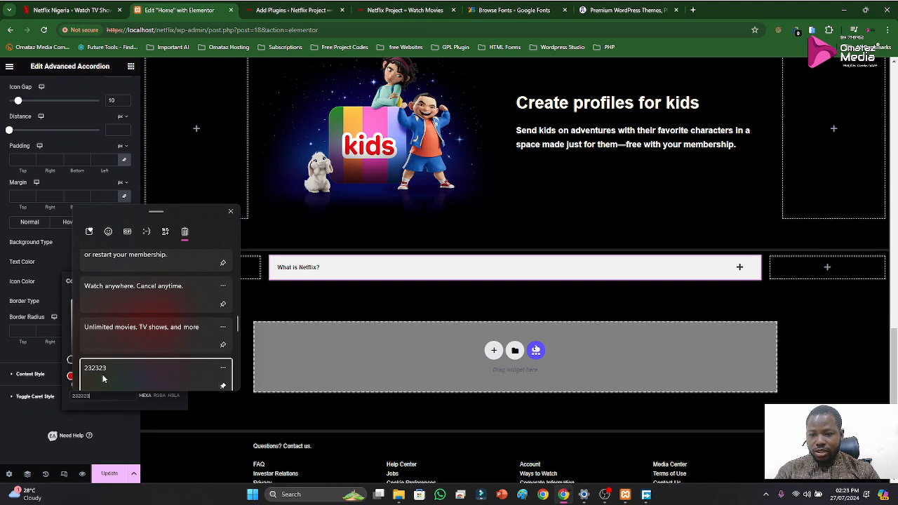
left_click(52, 260)
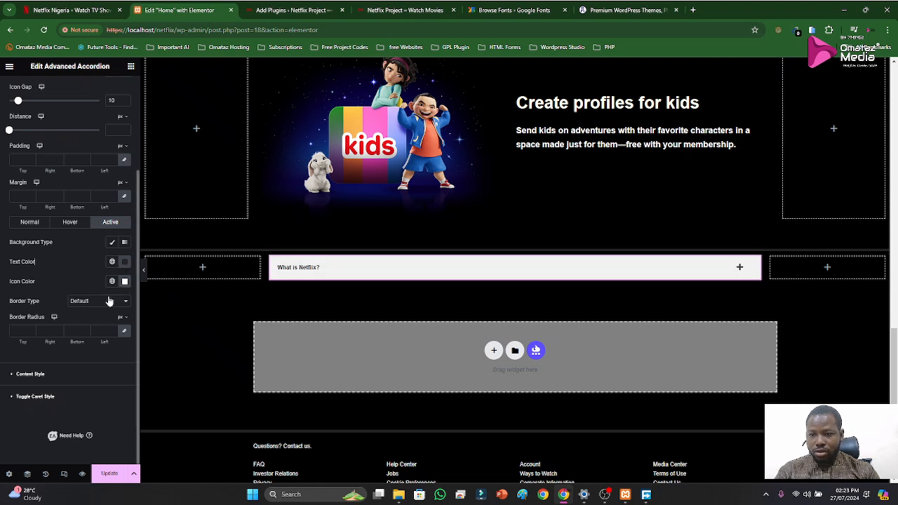
Set the toggle caret's color for the Active state to 232323 from the clipboard history, clearing the history's unpinned entries
left_click(32, 225)
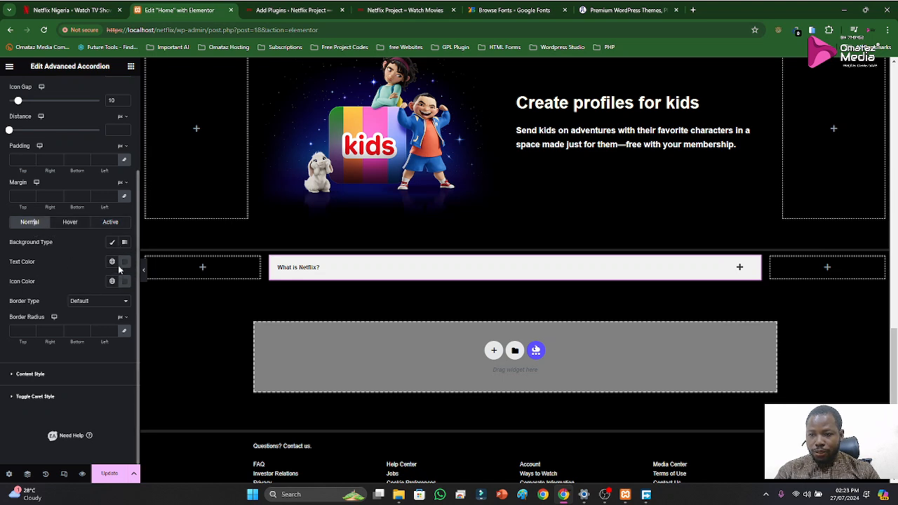
scroll(91, 272, "up", 1)
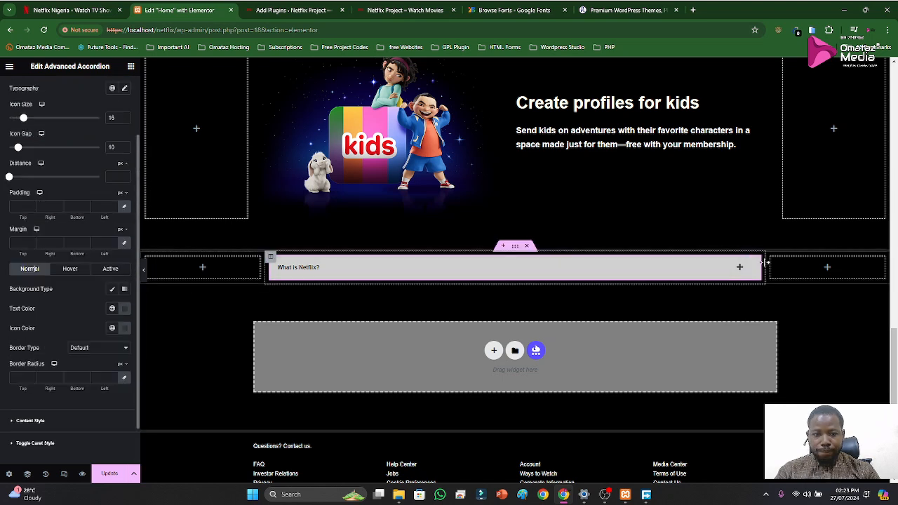
left_click(32, 444)
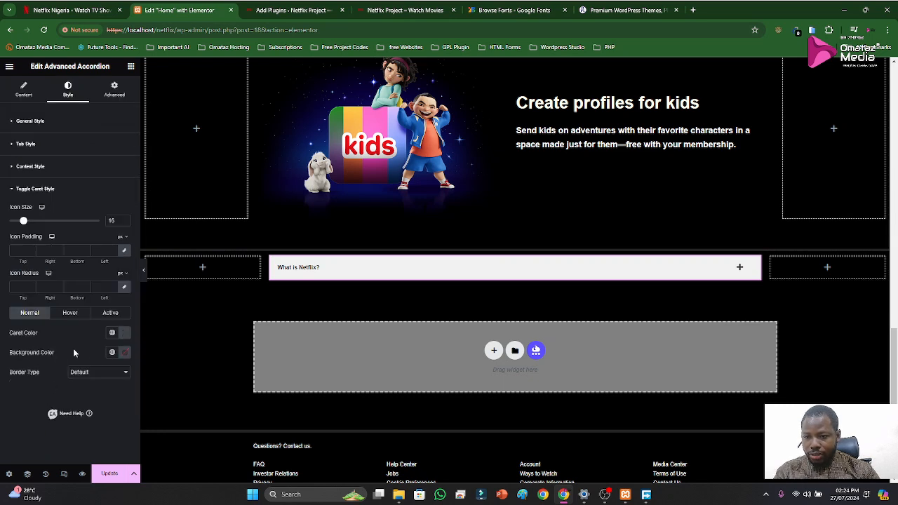
left_click(108, 313)
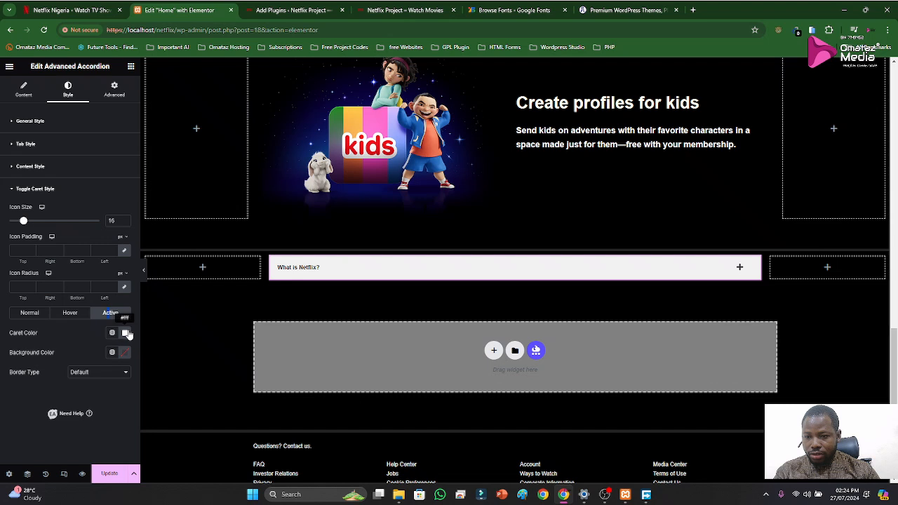
left_click(125, 333)
left_click(111, 468)
key("ctrl+a")
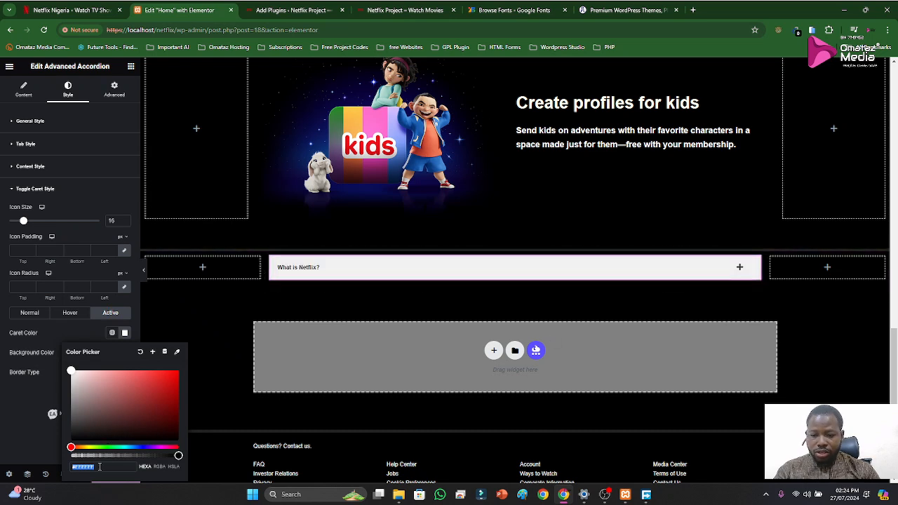
key("super+v")
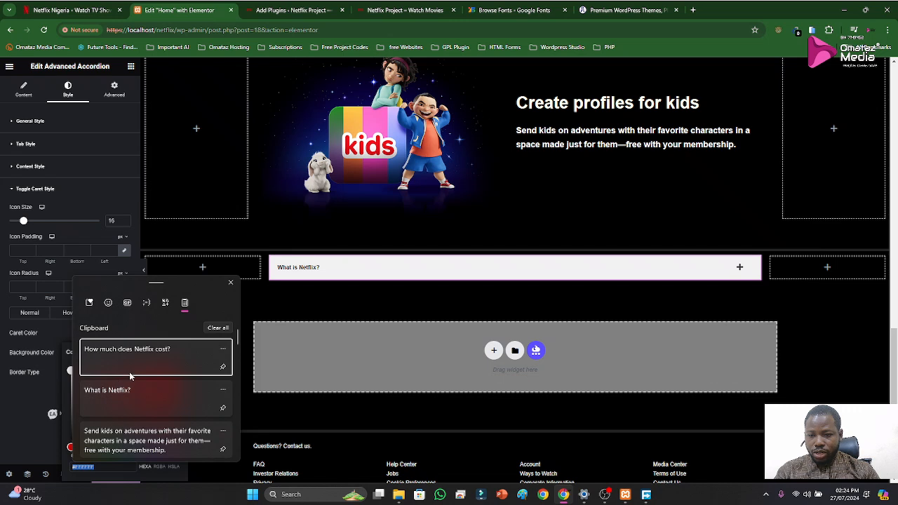
left_click(218, 328)
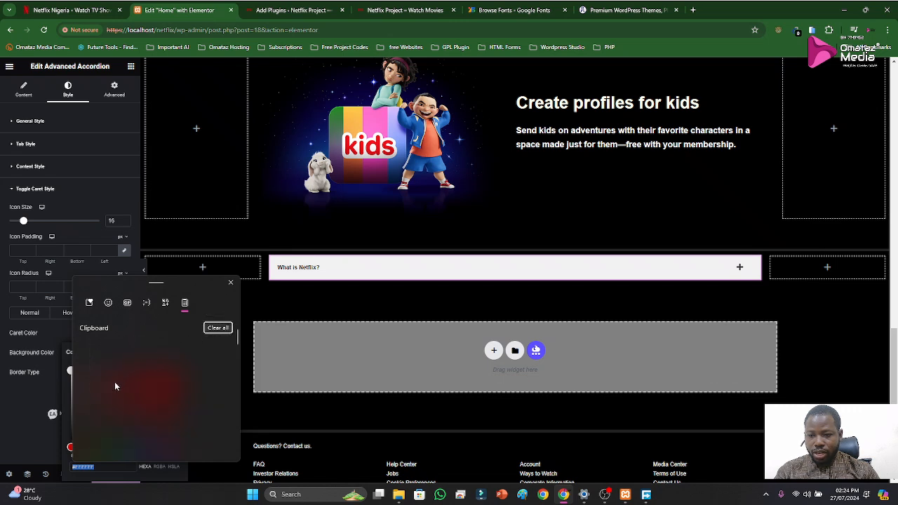
left_click(112, 354)
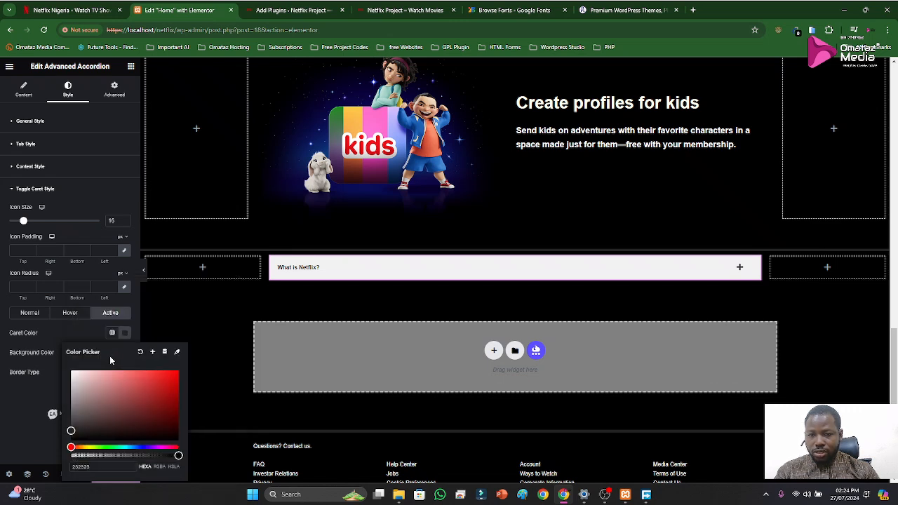
left_click(19, 428)
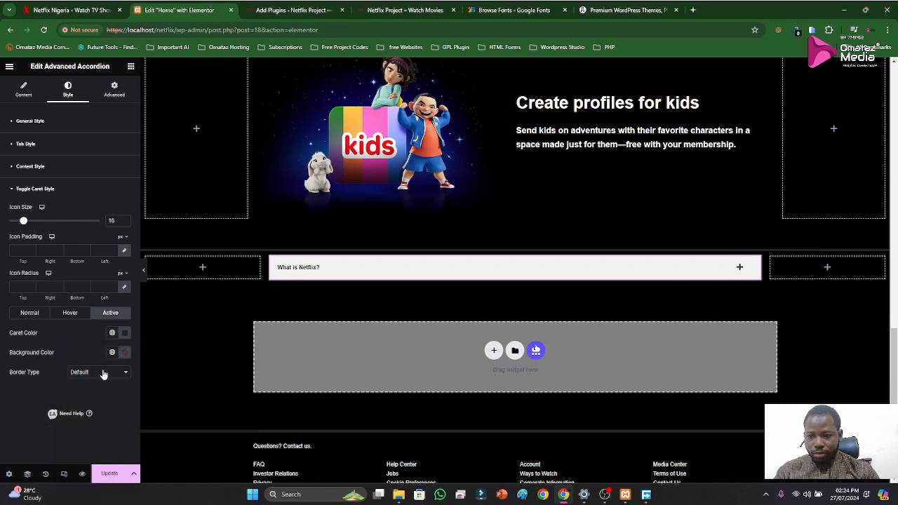
Set the toggle caret's color for the Normal state to 232323, leaving its border type as Default
left_click(104, 373)
left_click(104, 373)
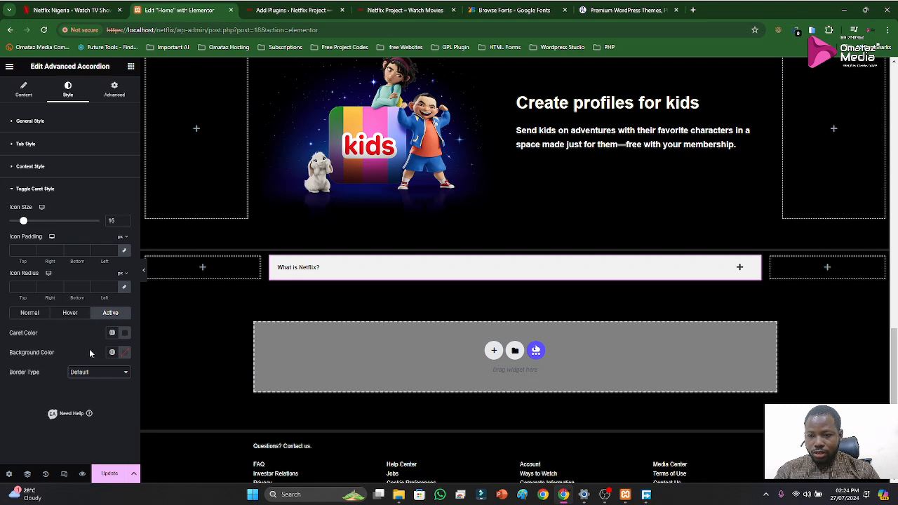
left_click(29, 315)
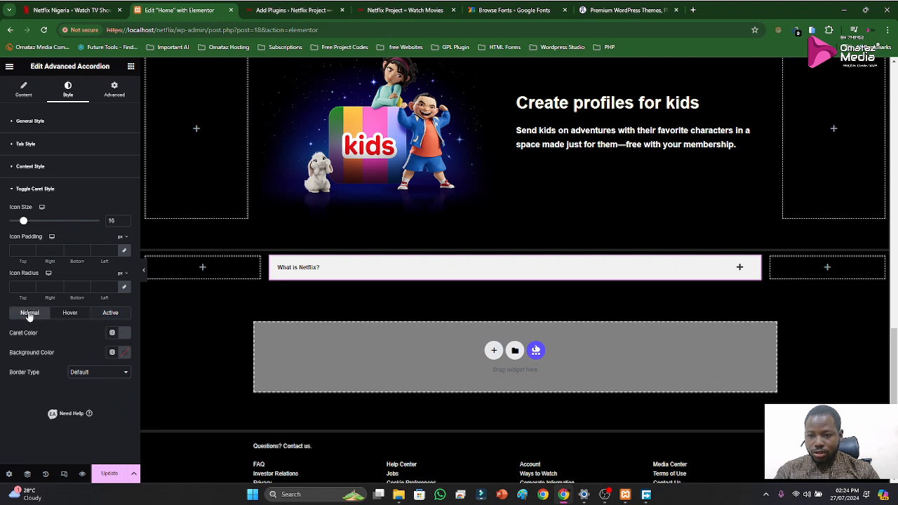
left_click(124, 335)
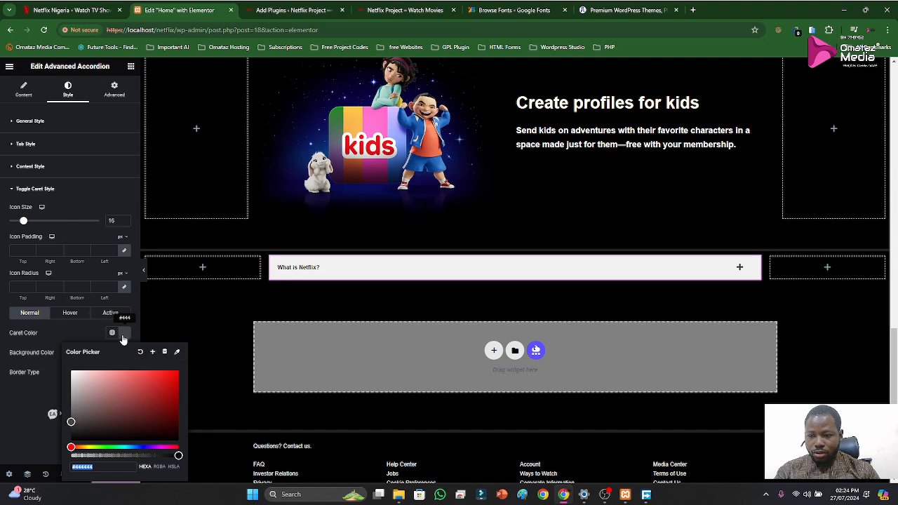
key("super+v")
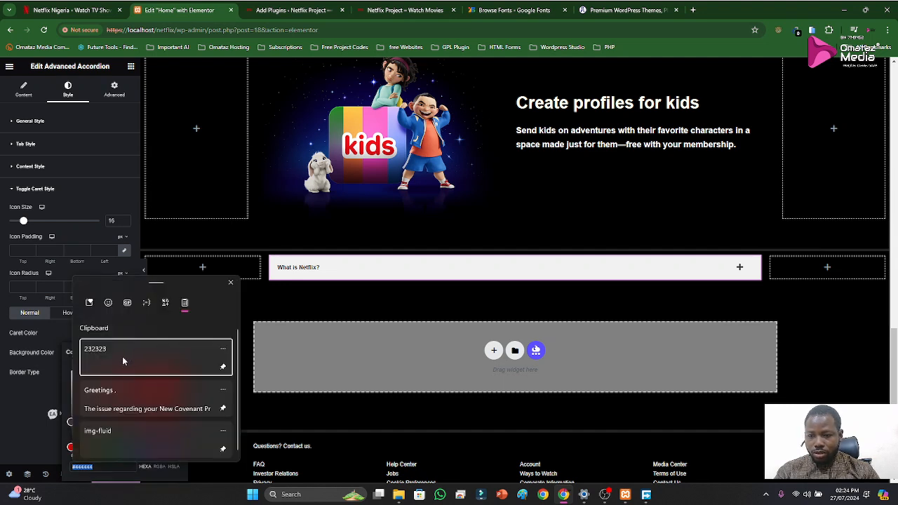
left_click(123, 361)
left_click(30, 378)
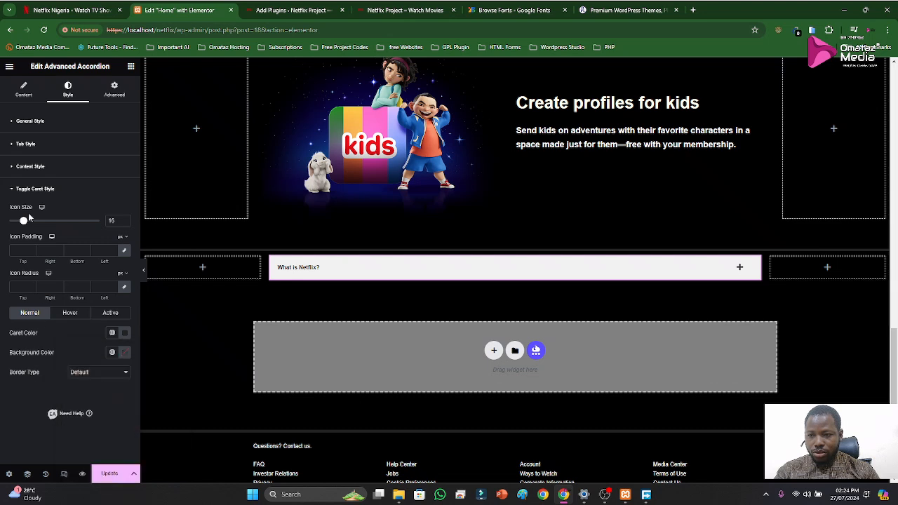
Compare the tab style's Active state settings and the expanded "What is Netflix?" item with the original Netflix FAQ section
left_click(26, 190)
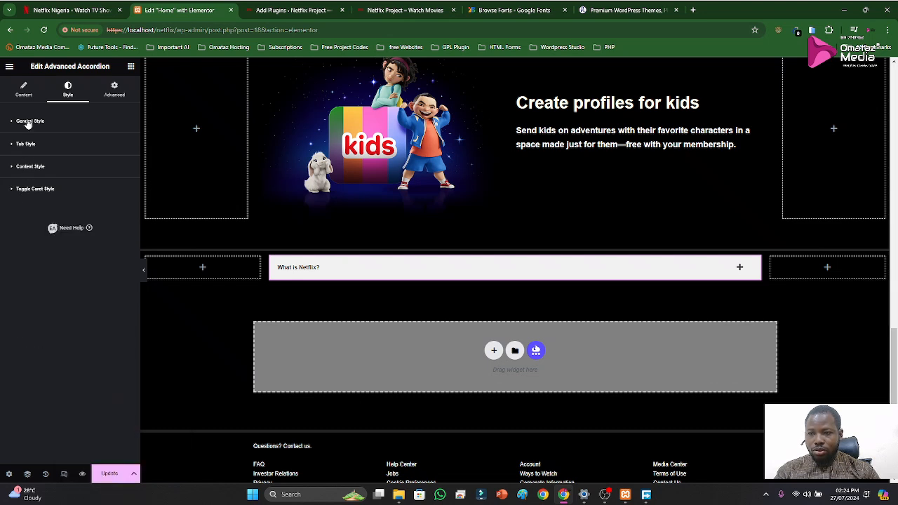
left_click(28, 122)
left_click(28, 122)
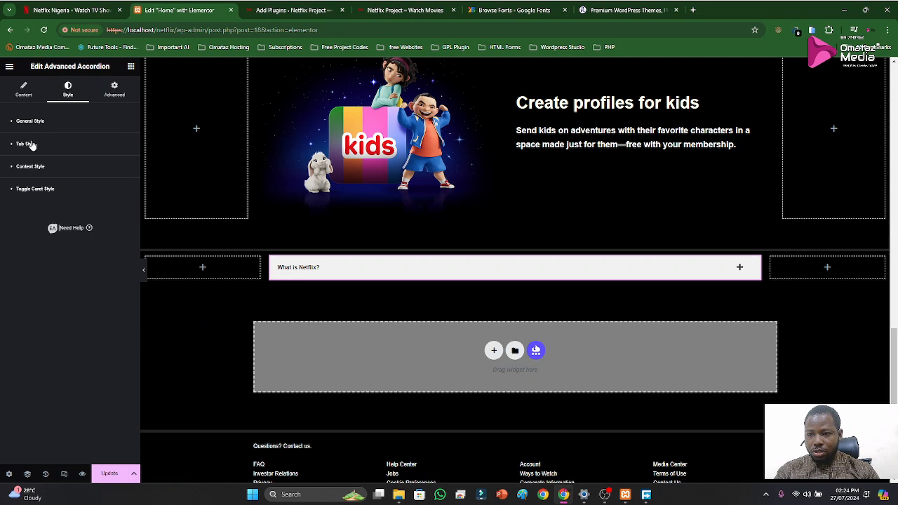
left_click(30, 144)
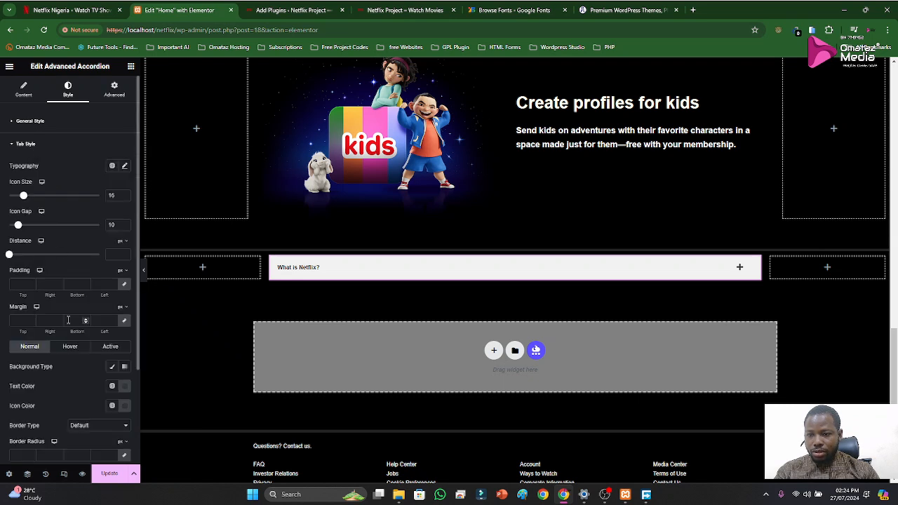
scroll(69, 313, "down", 1)
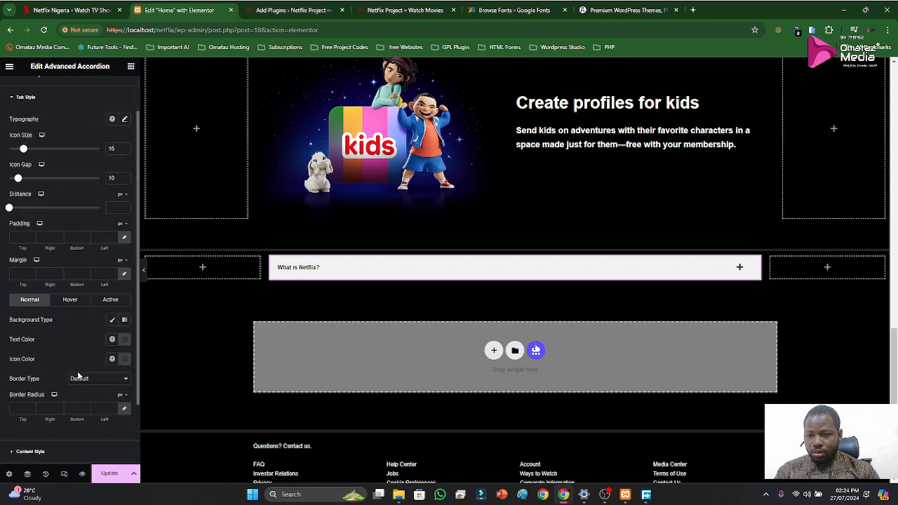
left_click(104, 300)
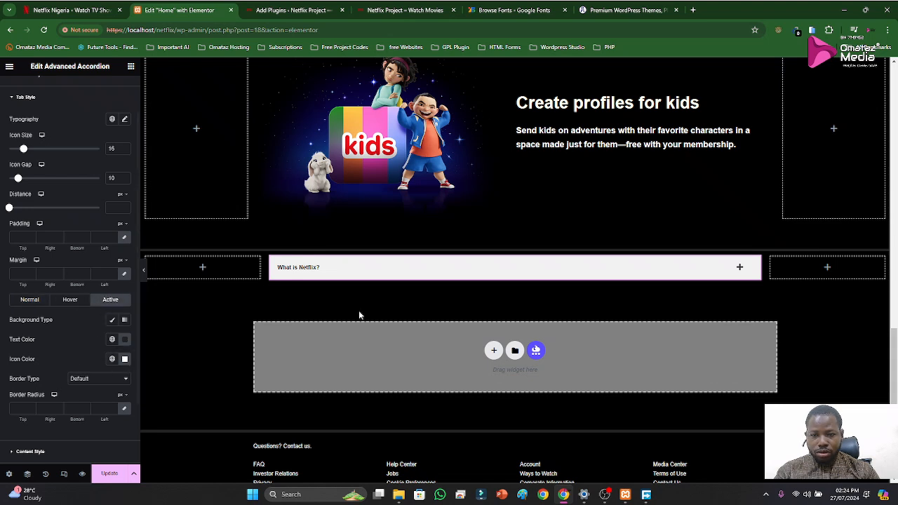
left_click(63, 12)
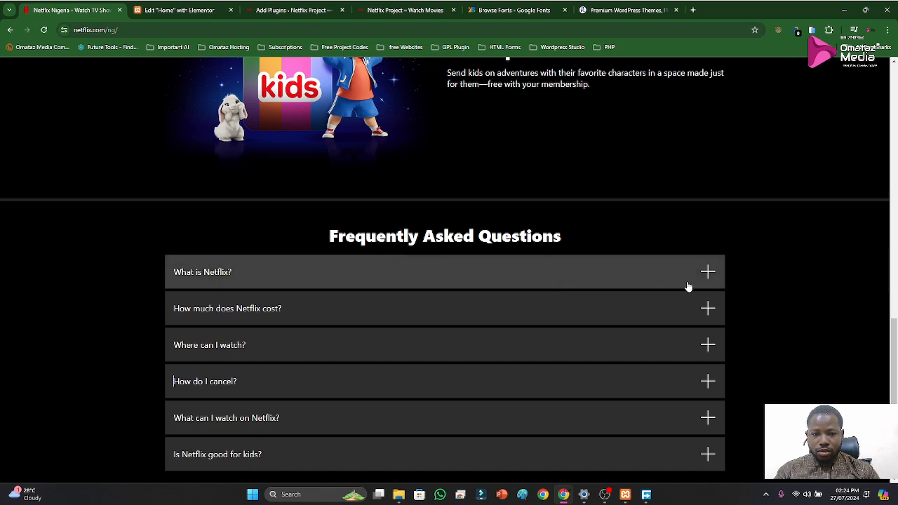
left_click(181, 10)
left_click(550, 273)
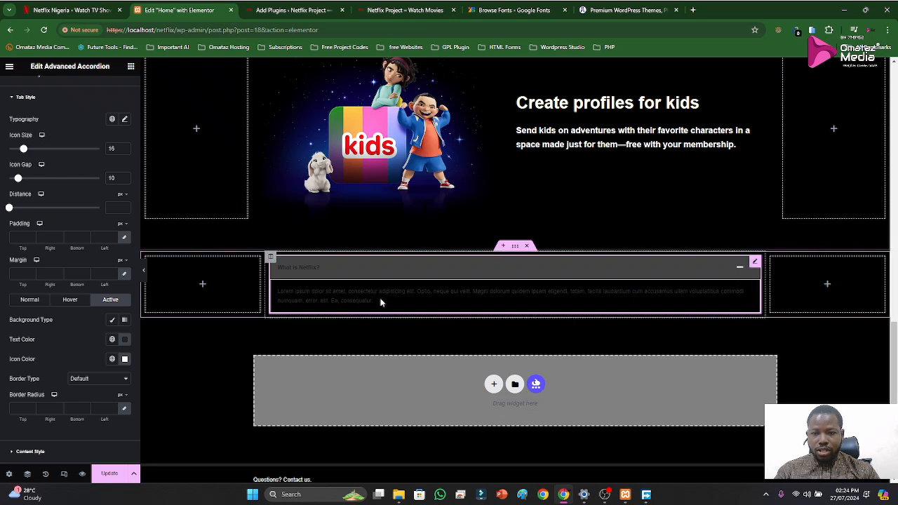
left_click(363, 273)
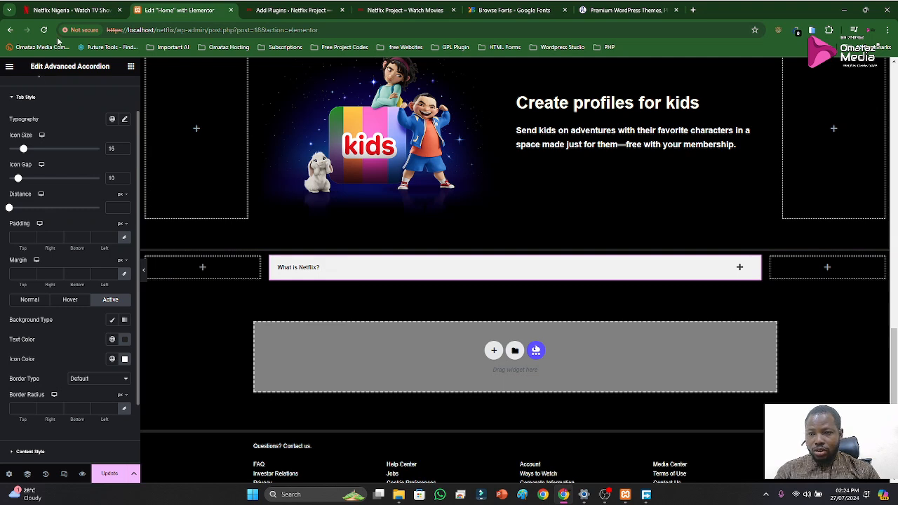
Set the toggle caret's background color for the Normal state to 232323 from the clipboard history, and check the accordion item expanded and collapsed
left_click(20, 97)
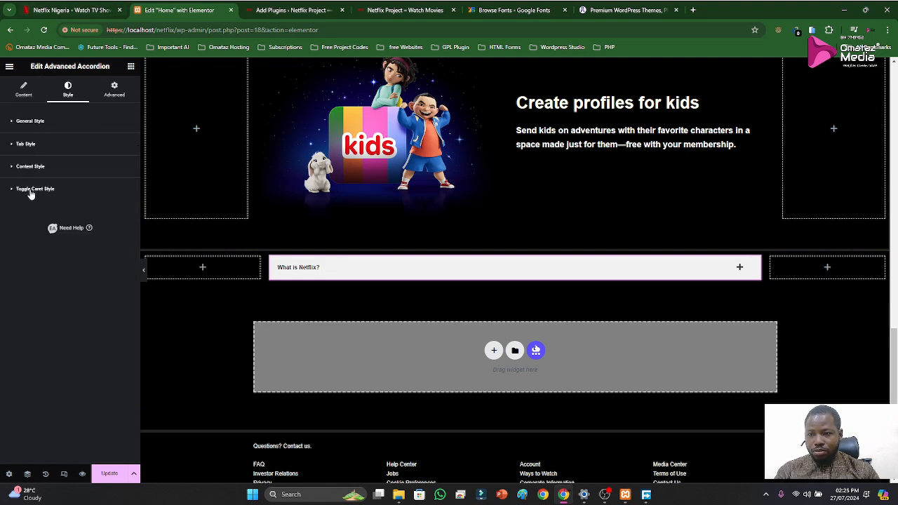
left_click(33, 192)
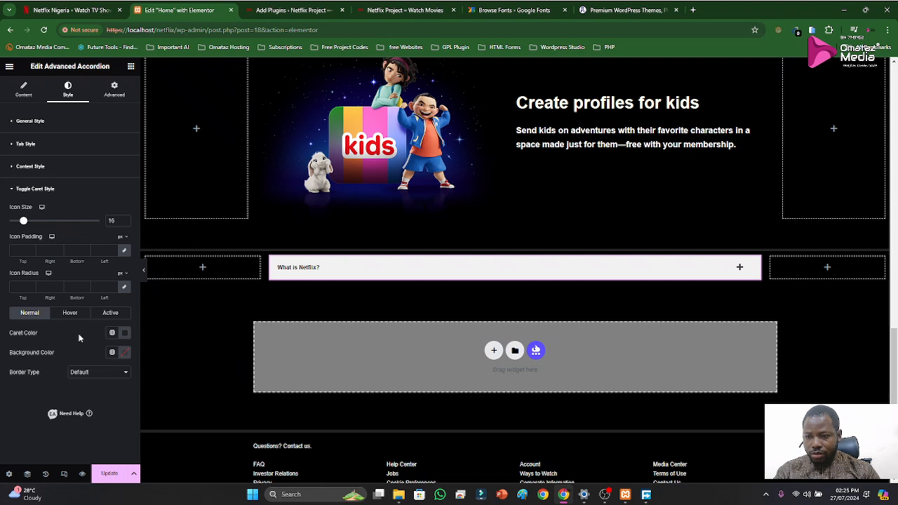
left_click(68, 316)
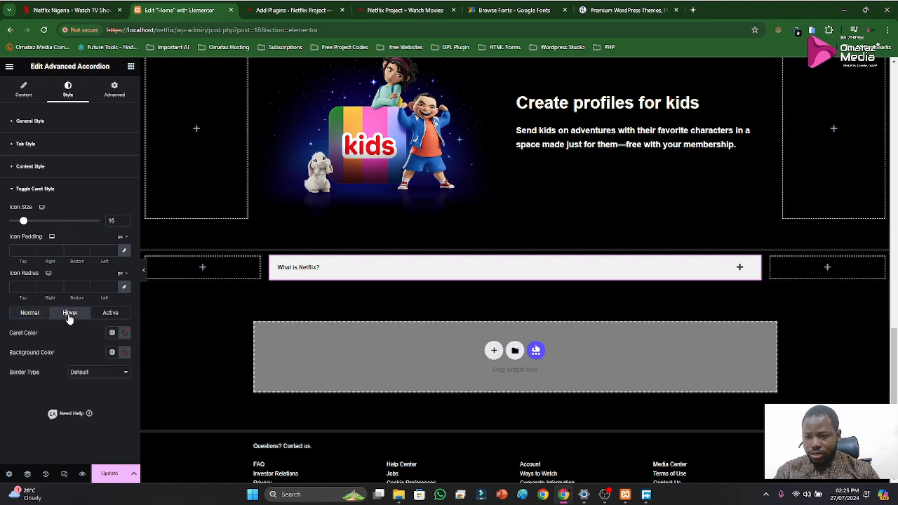
left_click(32, 313)
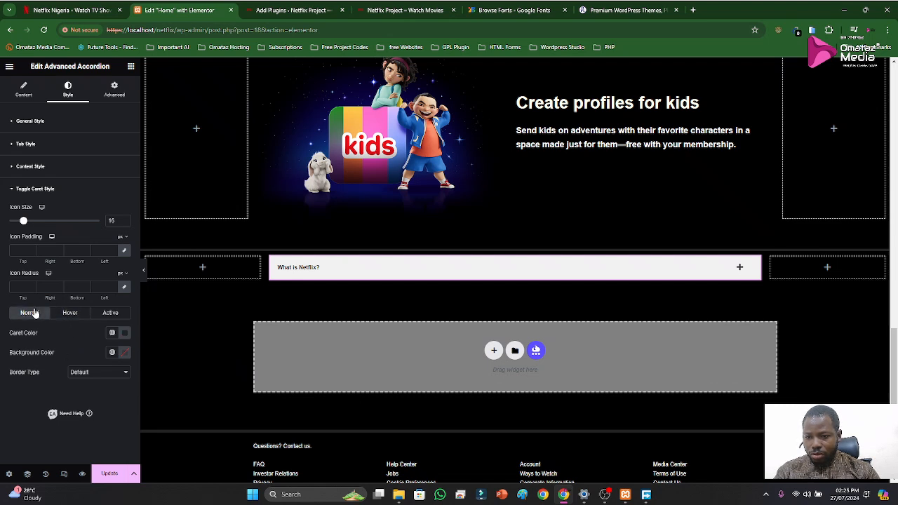
left_click(124, 356)
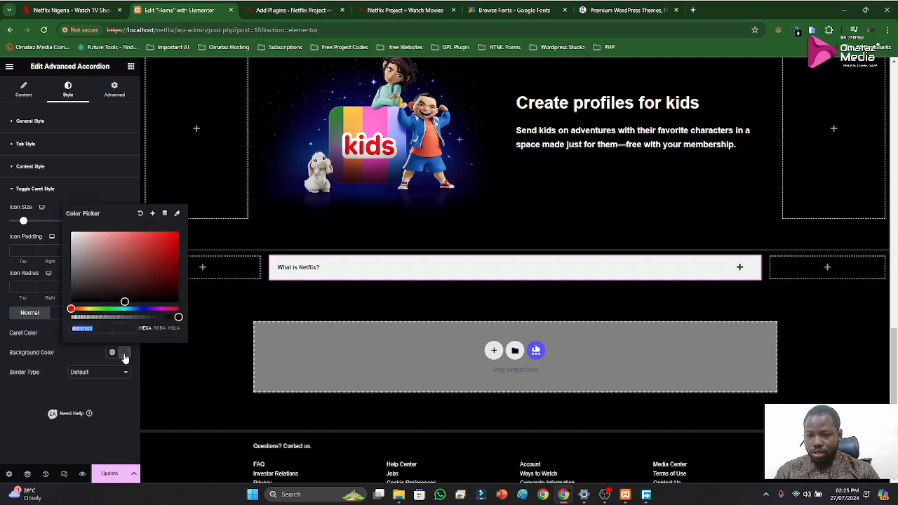
key("super+v")
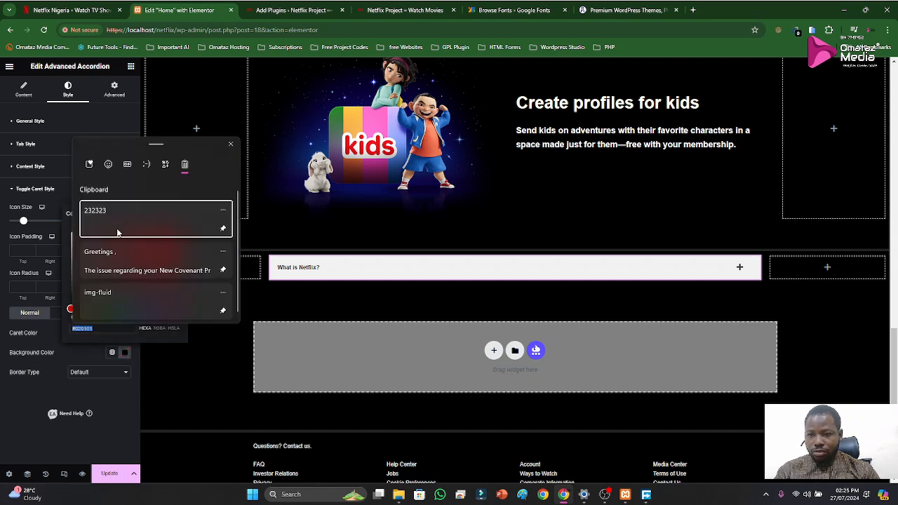
left_click(114, 214)
left_click(62, 352)
left_click(328, 275)
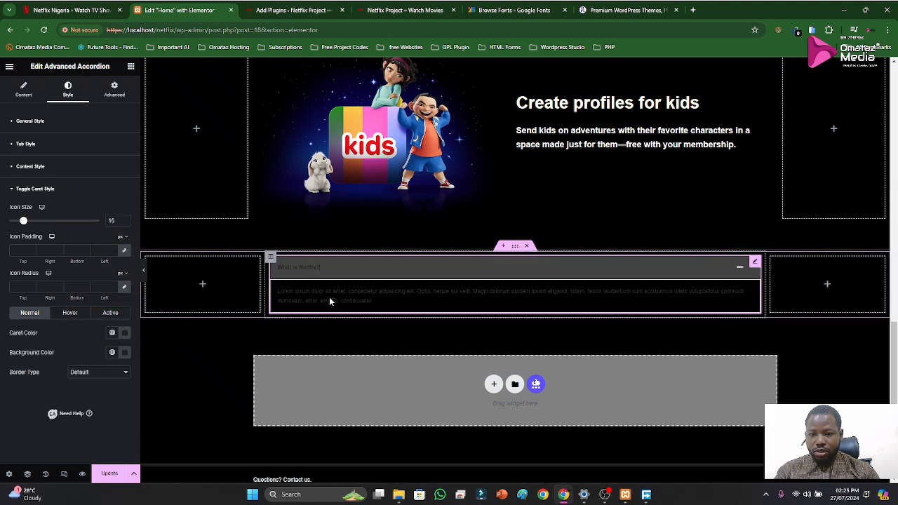
left_click(341, 273)
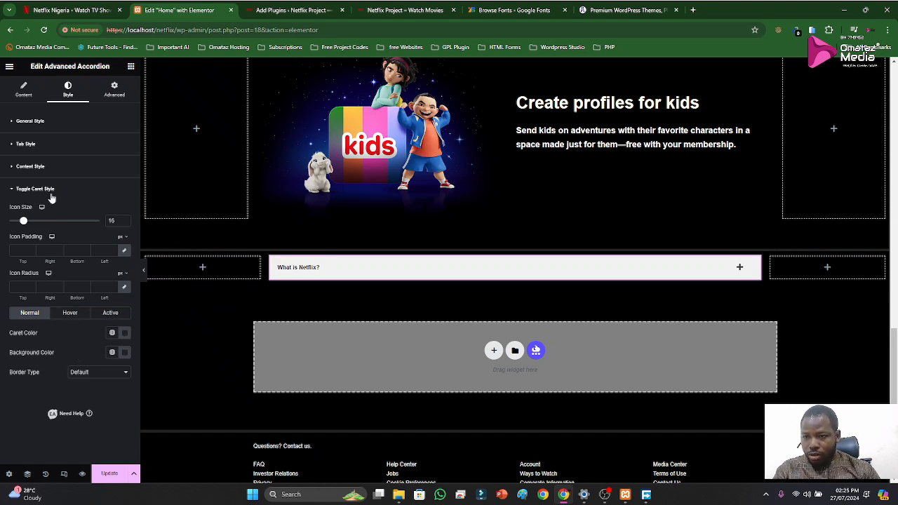
Set the accordion tab's text color for the Normal state to white (#FFFFFF)
left_click(31, 122)
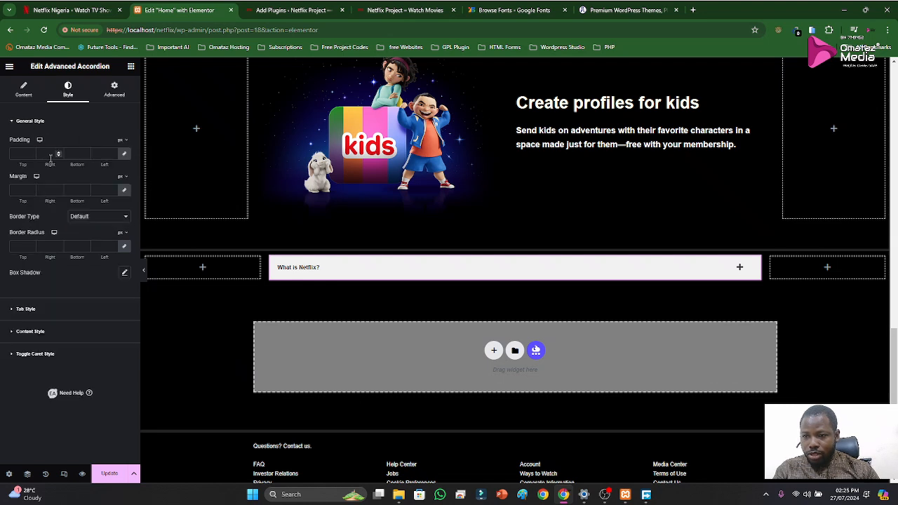
left_click(34, 125)
left_click(29, 145)
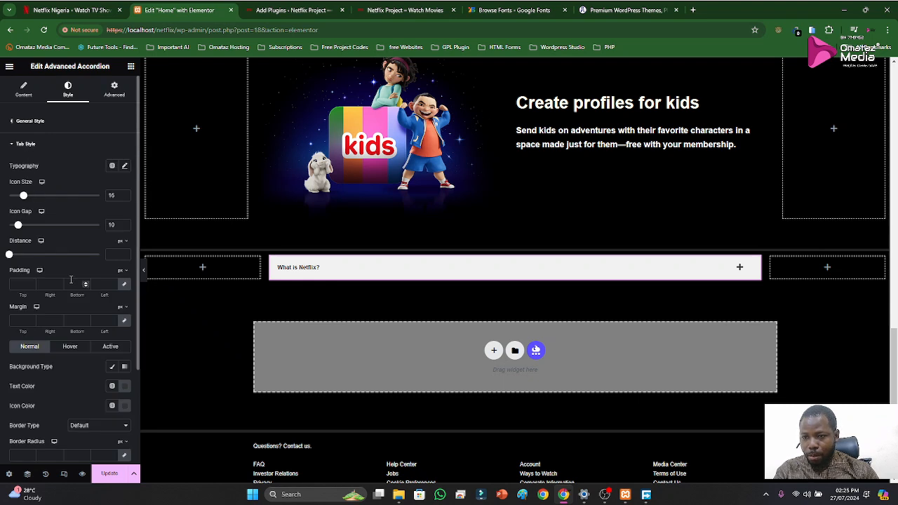
scroll(54, 263, "down", 1)
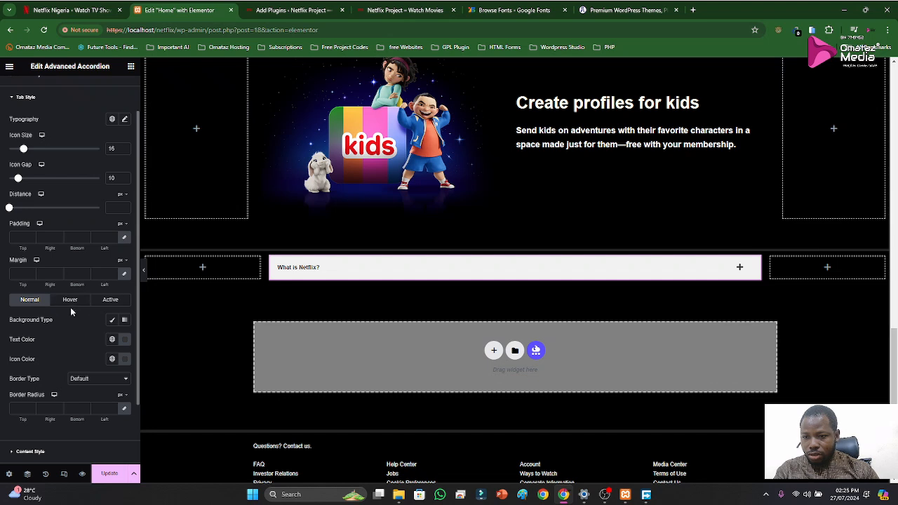
left_click(125, 343)
mouse_move(77, 246)
left_mouse_down()
mouse_move(80, 234)
mouse_move(54, 212)
left_mouse_up()
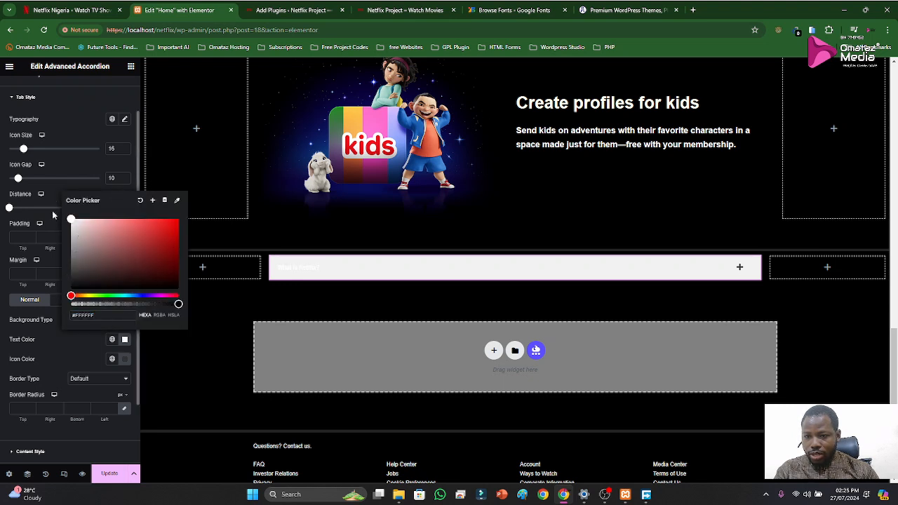
left_click(77, 350)
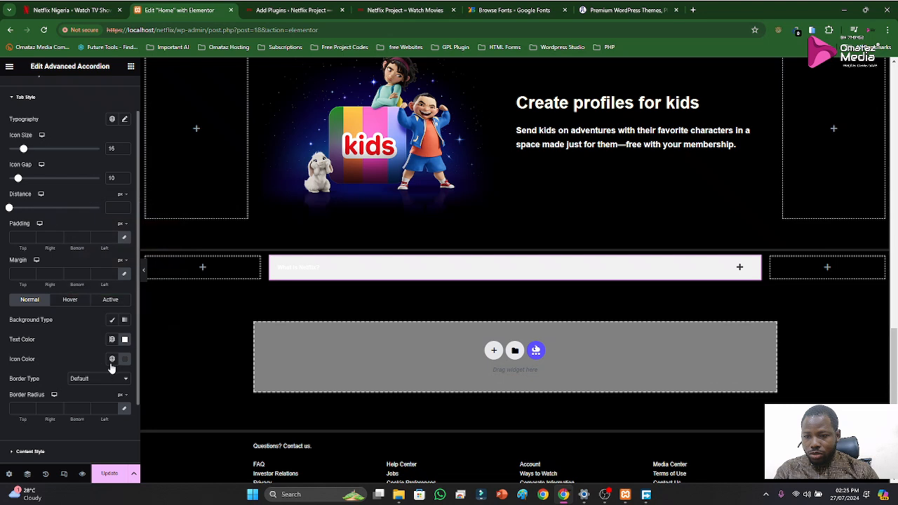
Set the accordion tab's icon color for the Normal state to white (#FFFFFF)
left_click(126, 361)
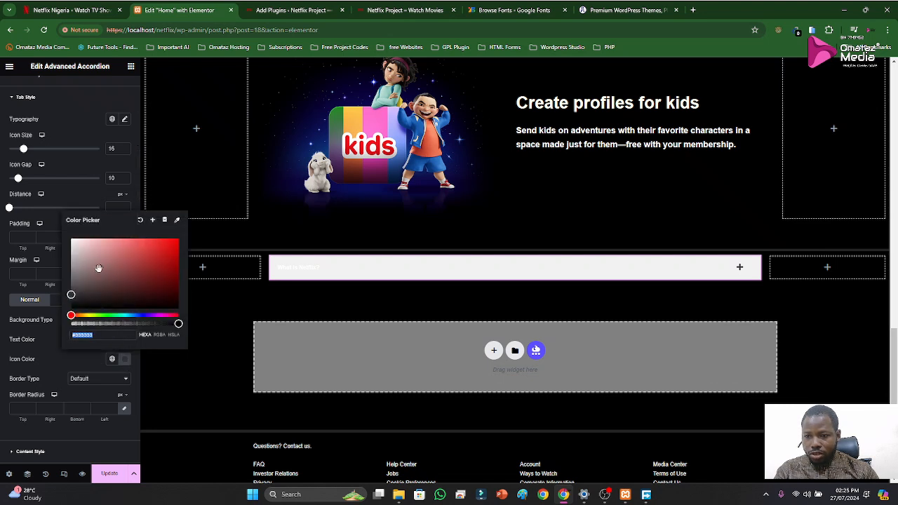
left_click(69, 238)
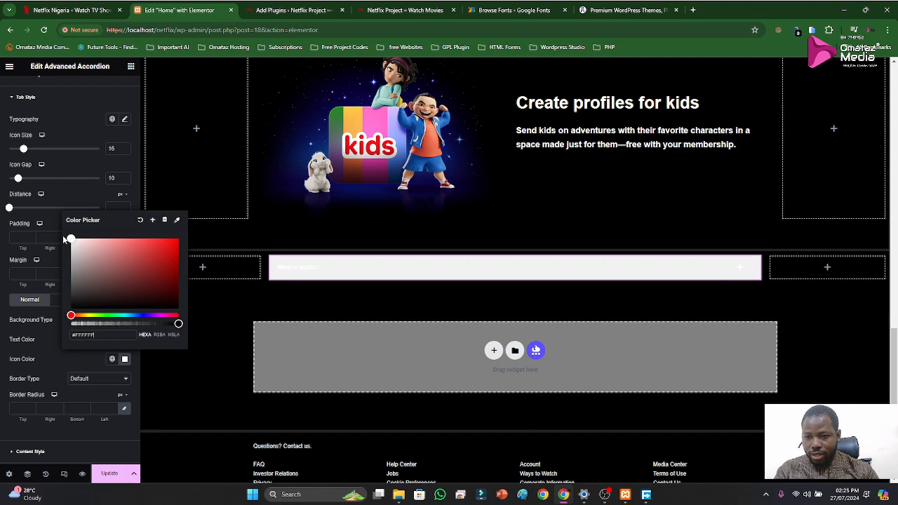
left_click(48, 344)
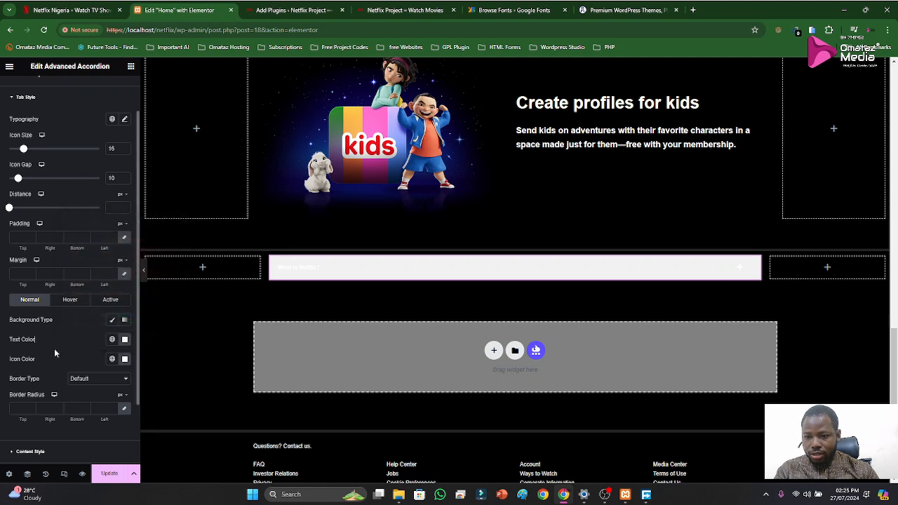
Set the accordion tab's text color for the Active state to white (#FFFFFF), and check the Hover state's colors
left_click(69, 301)
left_click(110, 302)
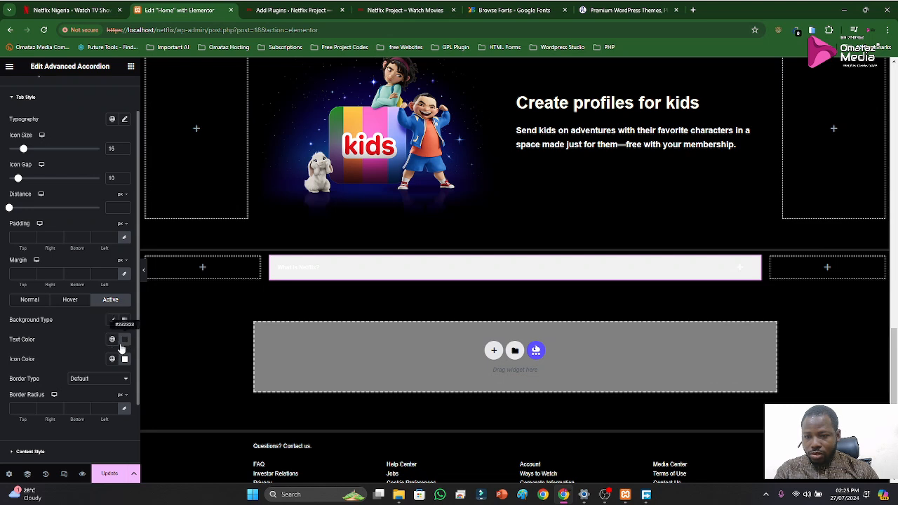
left_click(124, 340)
key("super+c")
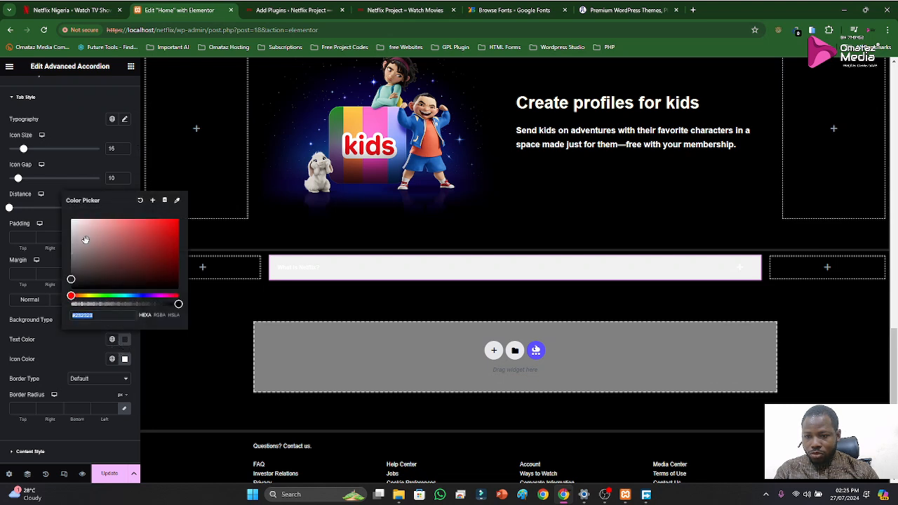
left_click(70, 219)
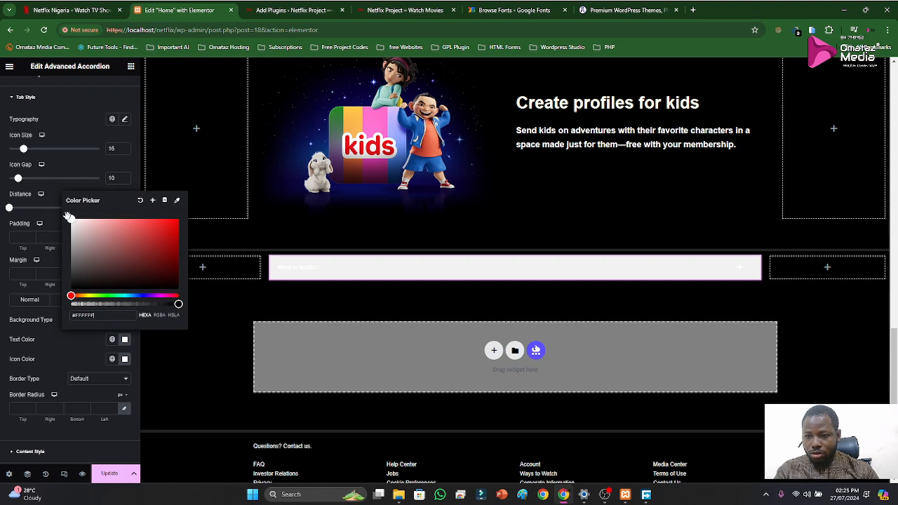
left_click(72, 359)
scroll(77, 354, "down", 1)
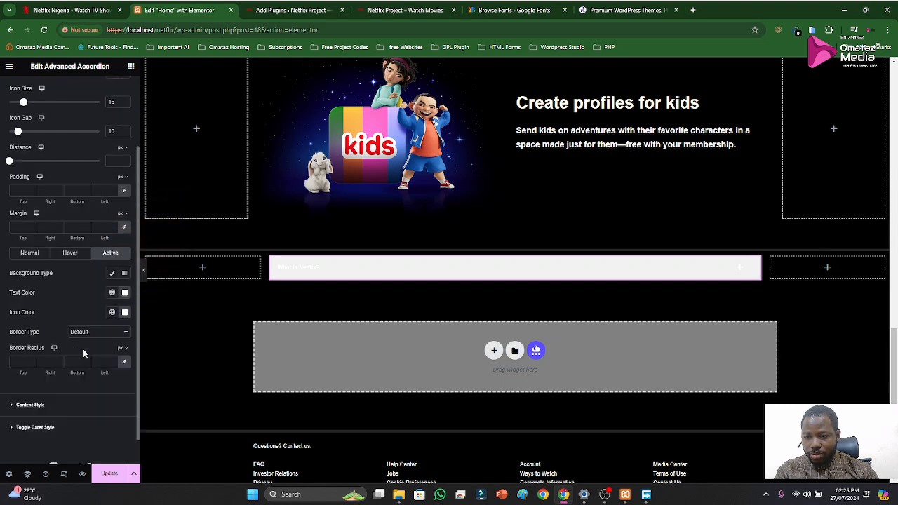
scroll(83, 349, "up", 1)
left_click(71, 299)
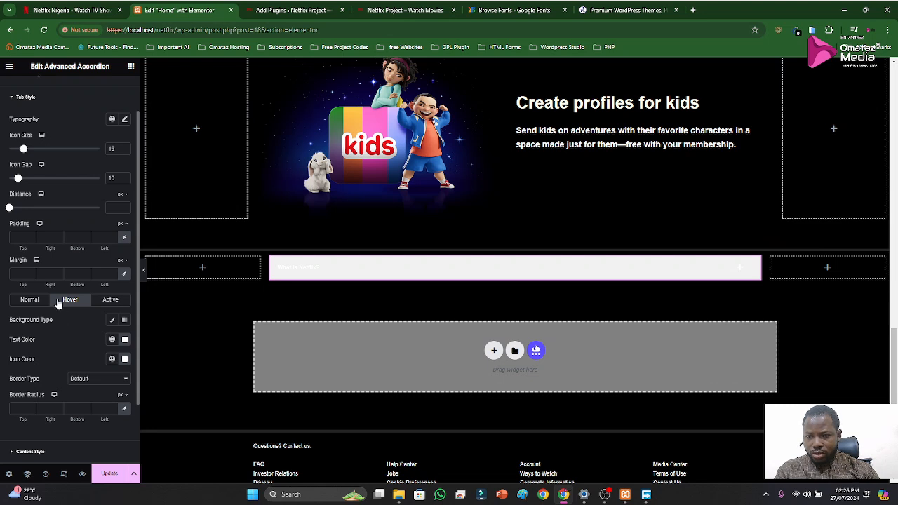
scroll(37, 121, "up", 1)
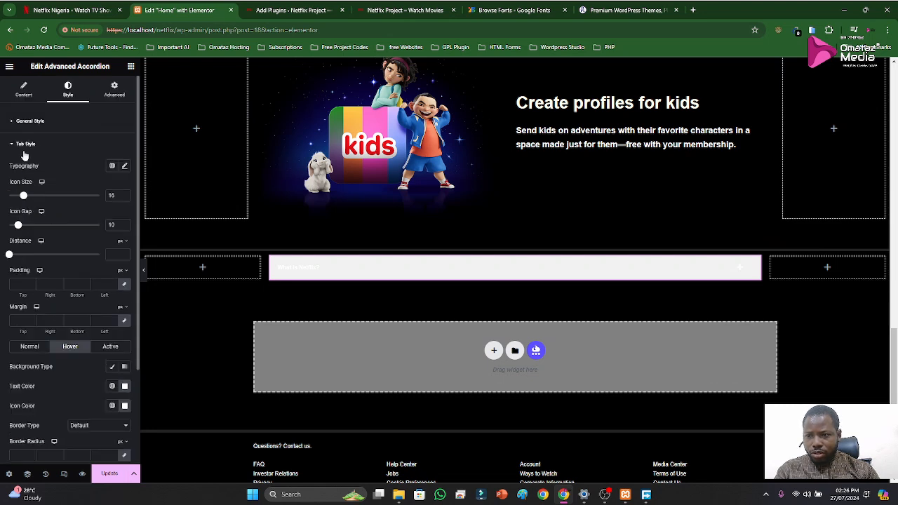
Give the accordion's content area a Classic background with color 232323 from the clipboard history
left_click(14, 146)
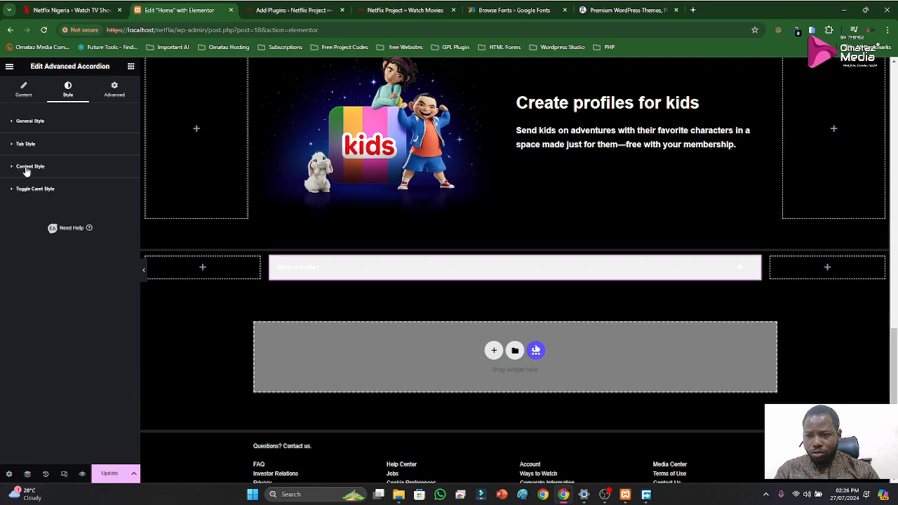
left_click(26, 168)
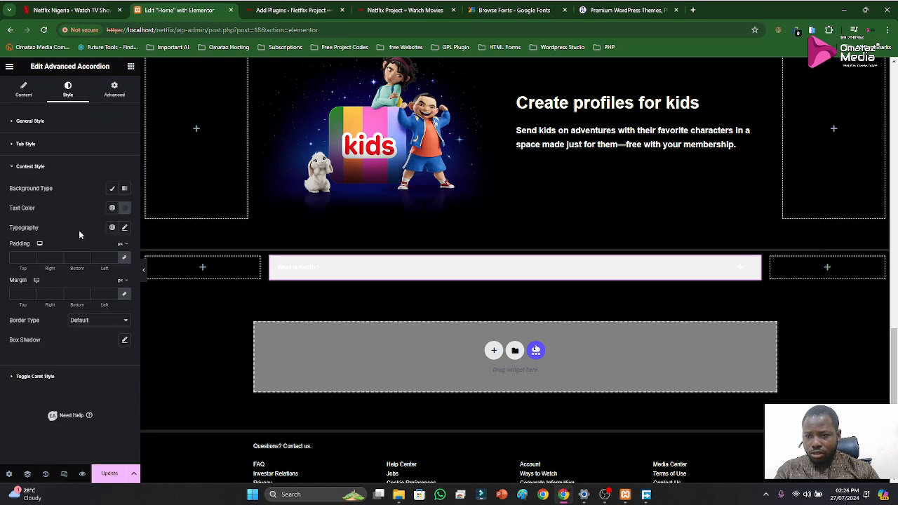
left_click(125, 191)
left_click(125, 191)
left_click(113, 191)
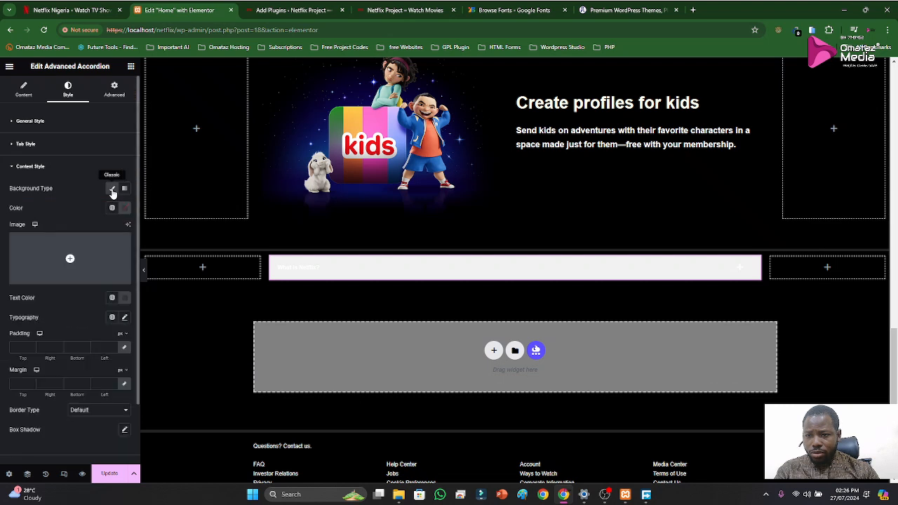
left_click(126, 210)
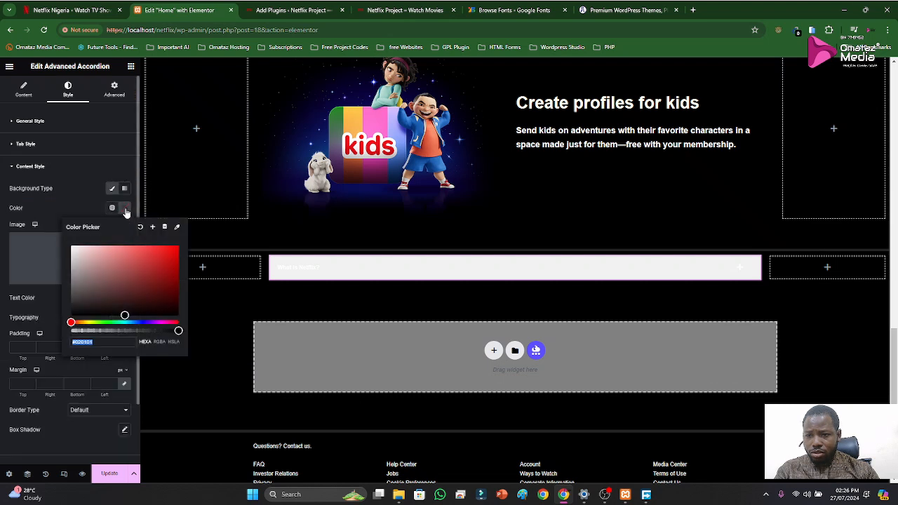
key("super+v")
left_click(105, 229)
left_click(81, 213)
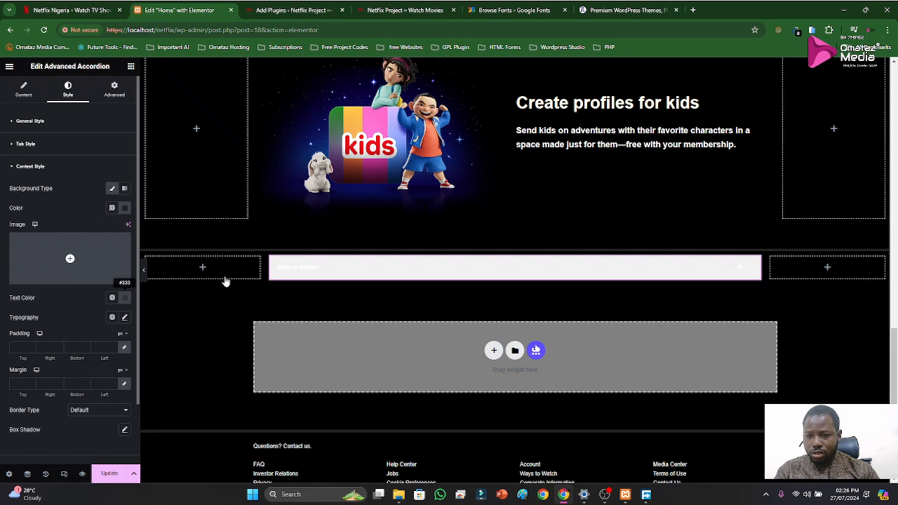
Expand the "What is Netflix?" item in the editor and on the original Netflix page to compare their open states
left_click(303, 273)
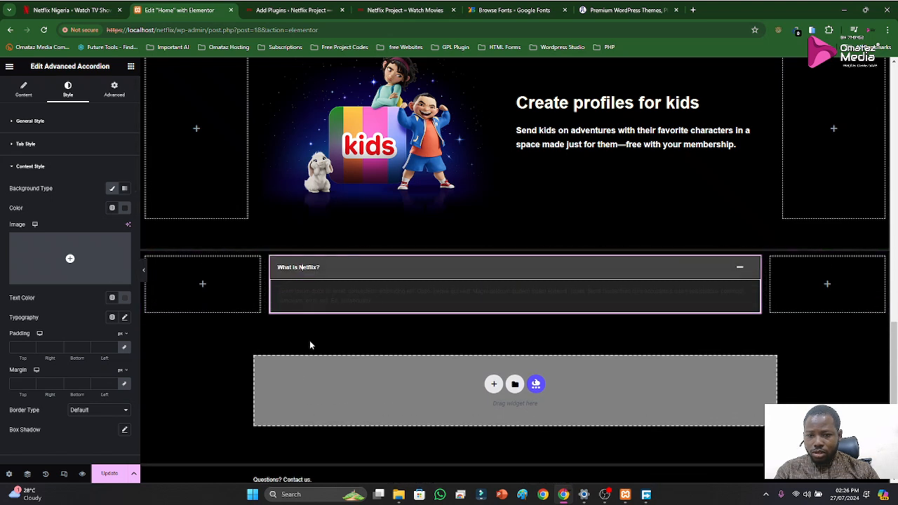
left_click(78, 13)
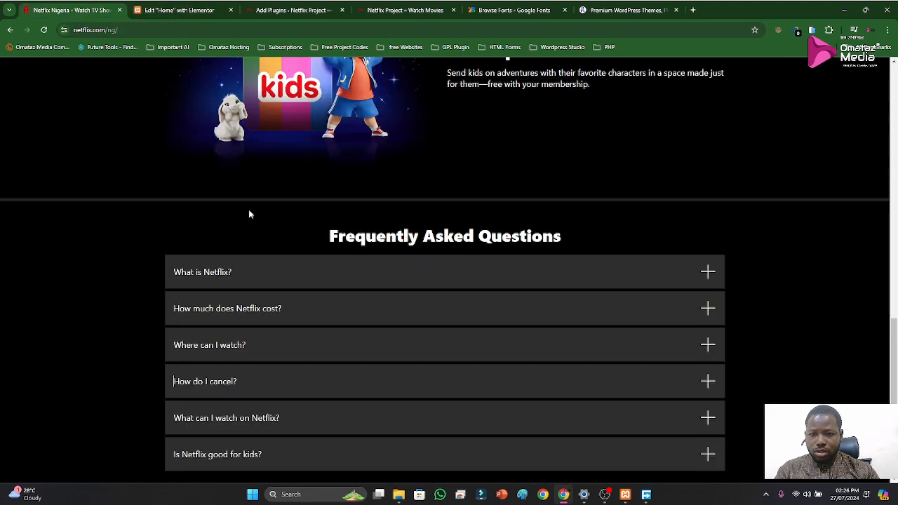
left_click(297, 269)
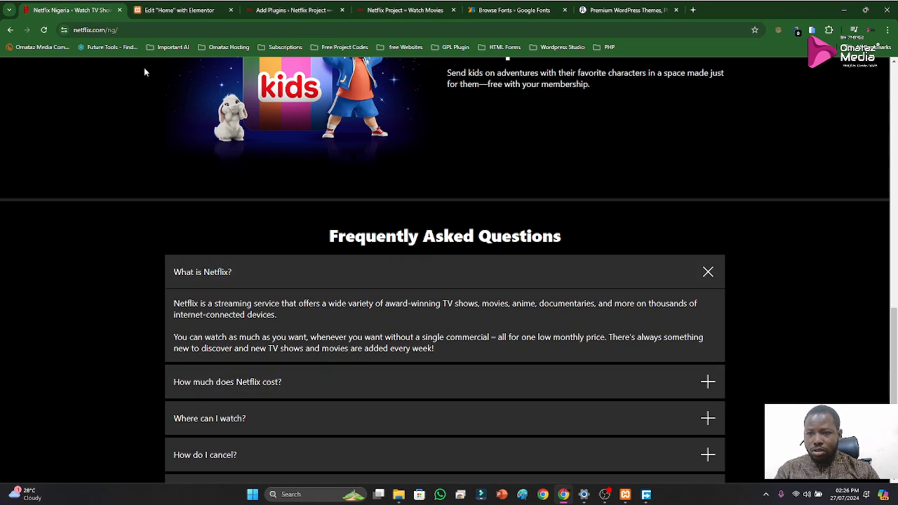
left_click(149, 12)
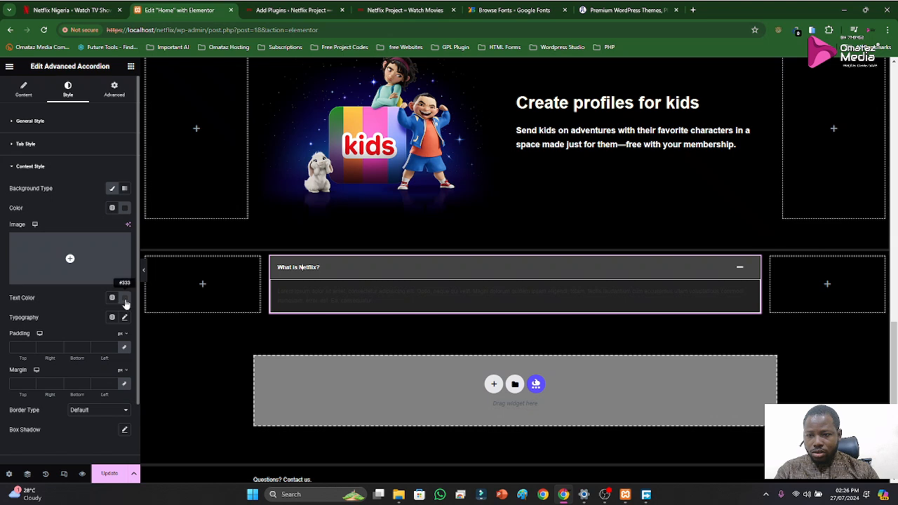
Reapply color 232323 from the clipboard history to the accordion content area's background
left_click(125, 208)
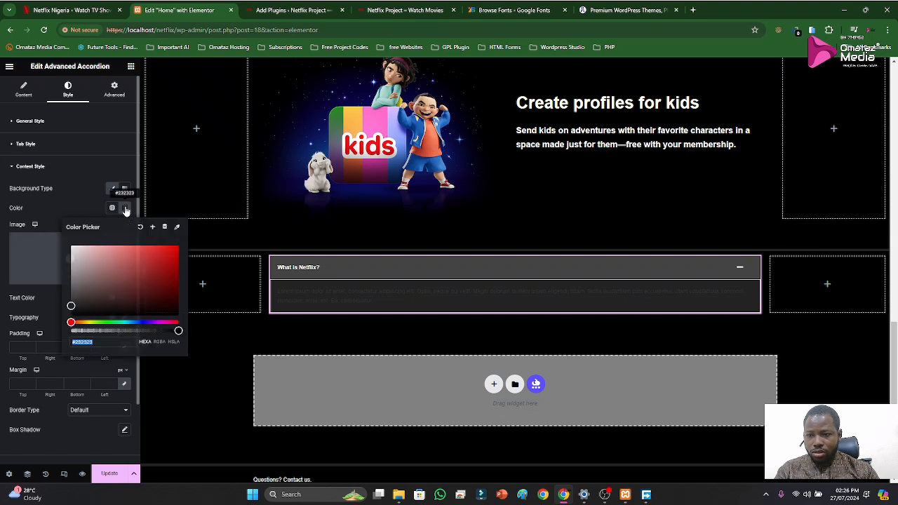
key("super+v")
left_click(118, 243)
left_click(60, 198)
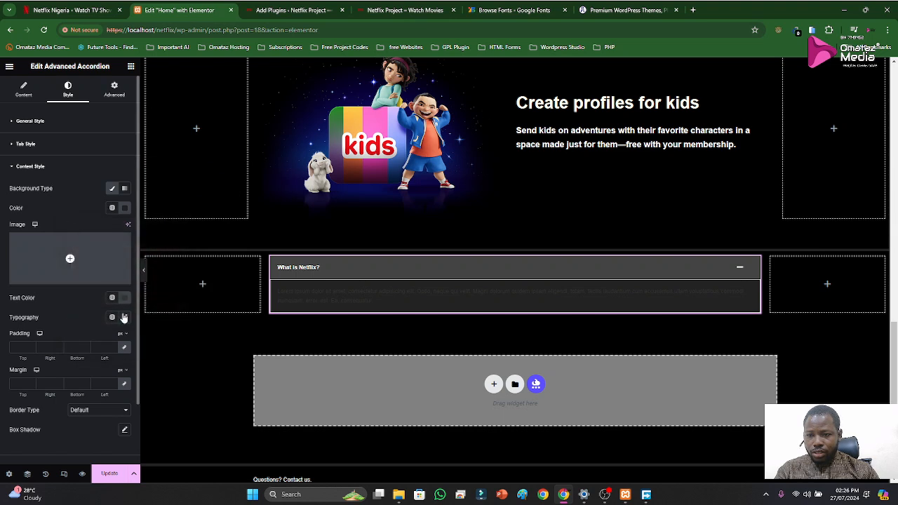
Check the original Netflix FAQ and set the accordion content's text color to white (#FFFFFF)
left_click(90, 13)
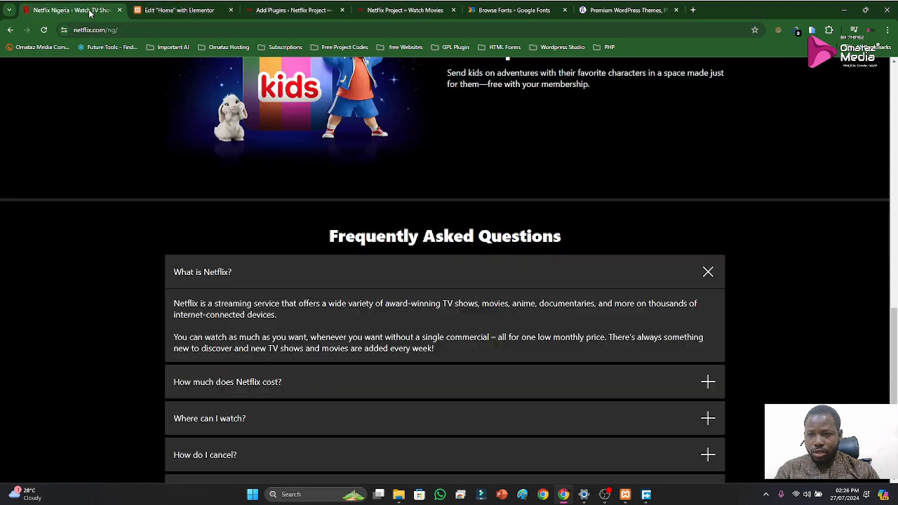
left_click(146, 12)
left_click(126, 297)
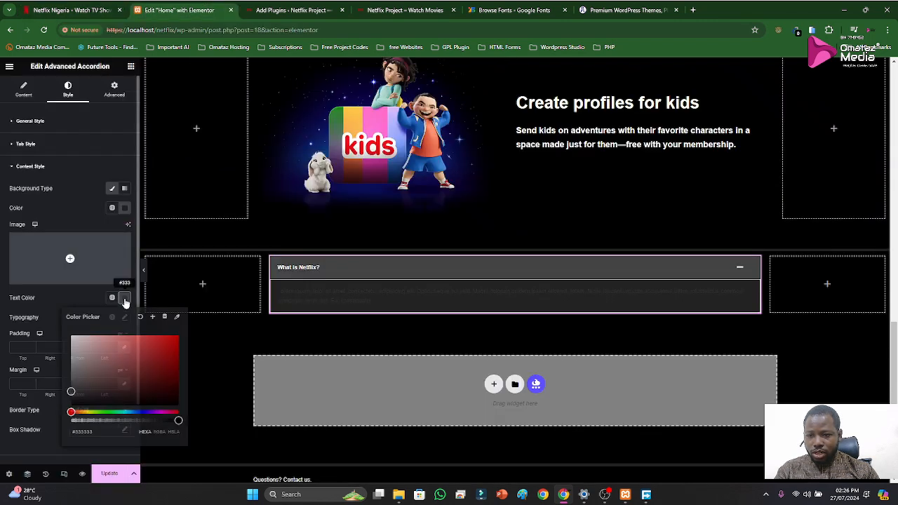
left_click_drag(87, 340, 59, 320)
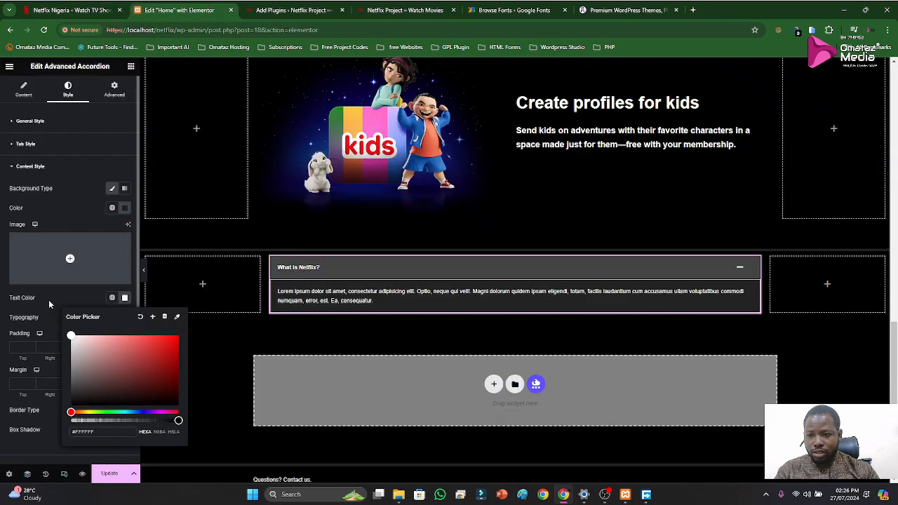
left_click(49, 300)
Review the accordion's remaining content style settings and the toggle caret's Normal and Hover colors, and collapse the preview item
scroll(61, 326, "down", 1)
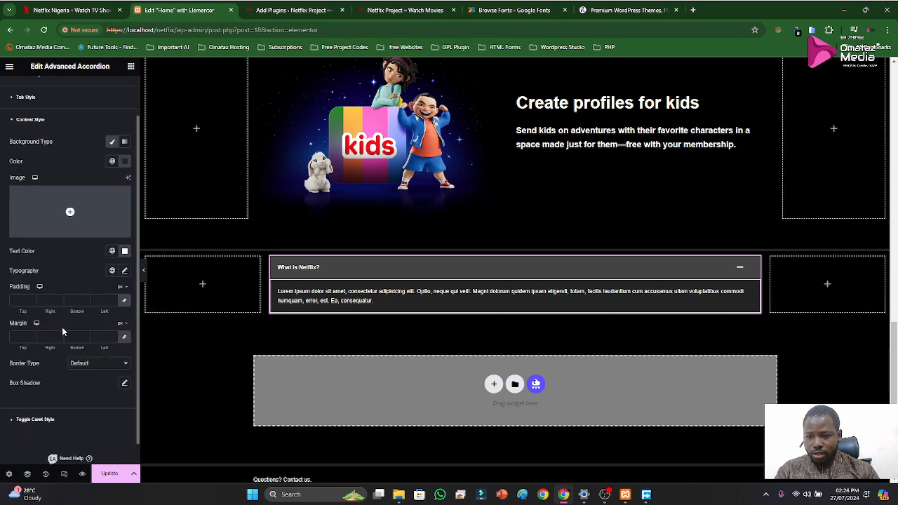
scroll(65, 325, "up", 1)
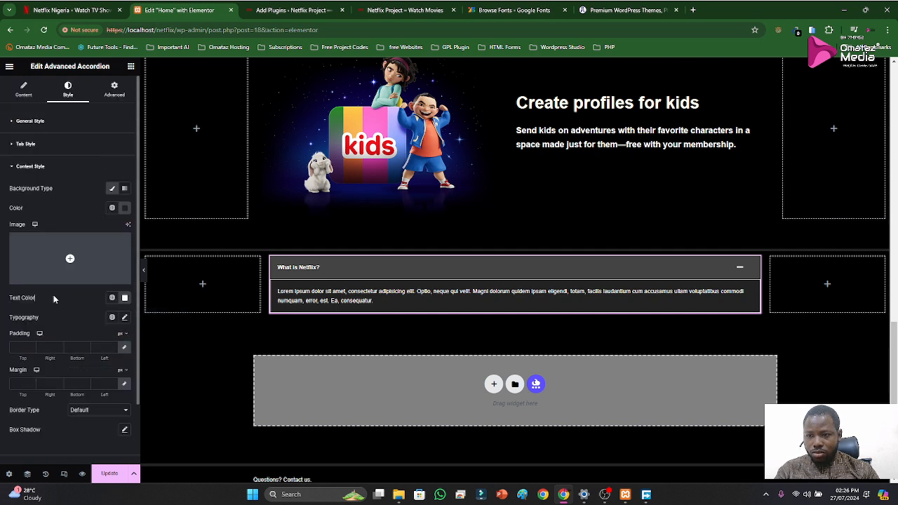
left_click(16, 166)
left_click(15, 166)
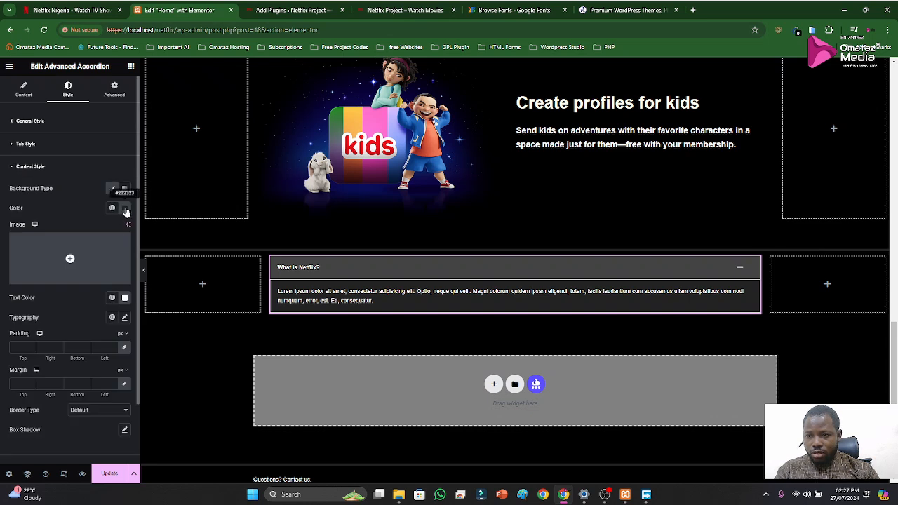
left_click(30, 167)
left_click(23, 189)
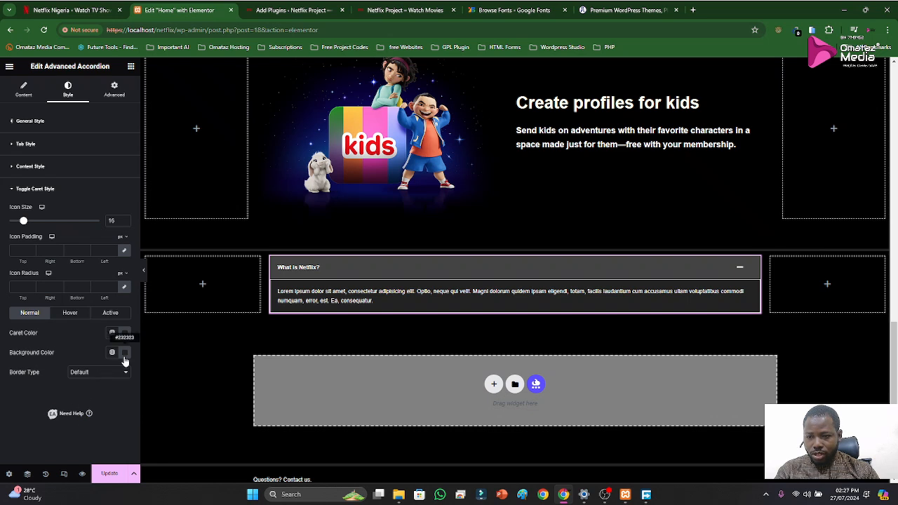
left_click(72, 313)
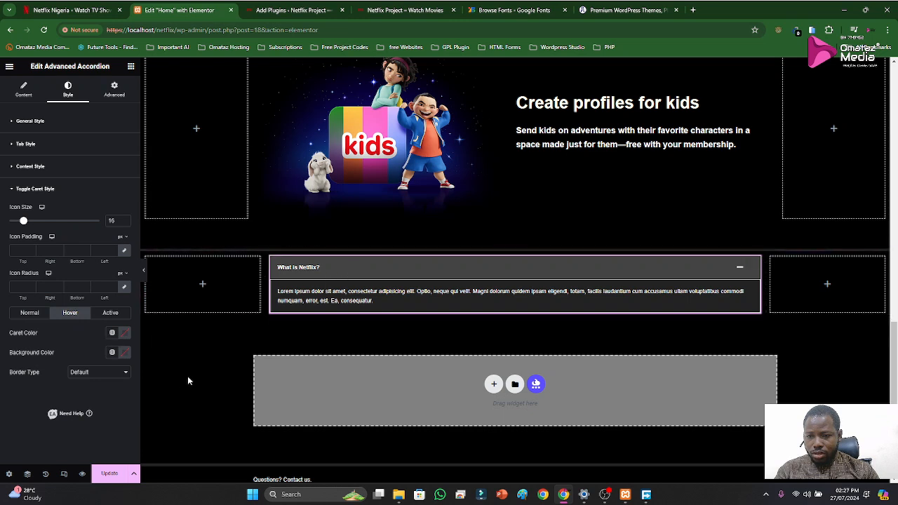
left_click(592, 276)
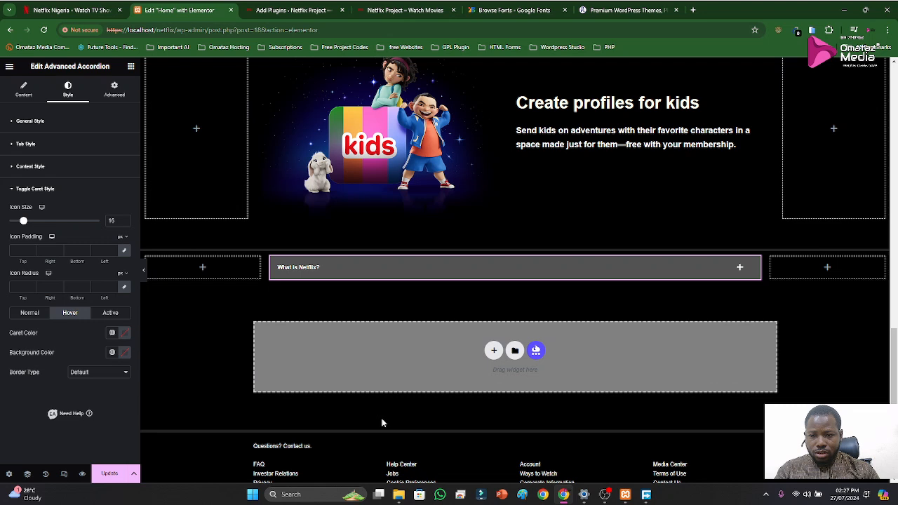
Set the toggle caret's background color for the Active state to 232323 from the clipboard history
left_click(109, 316)
left_click(108, 316)
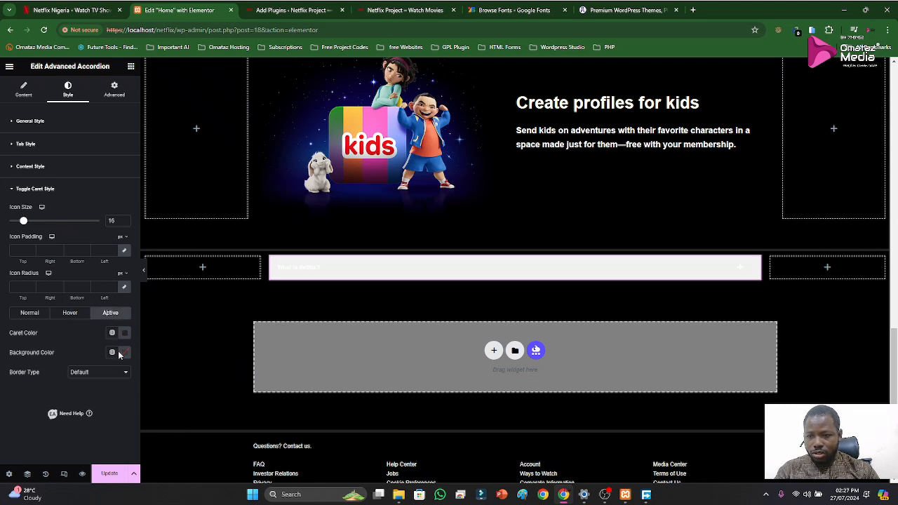
left_click(125, 354)
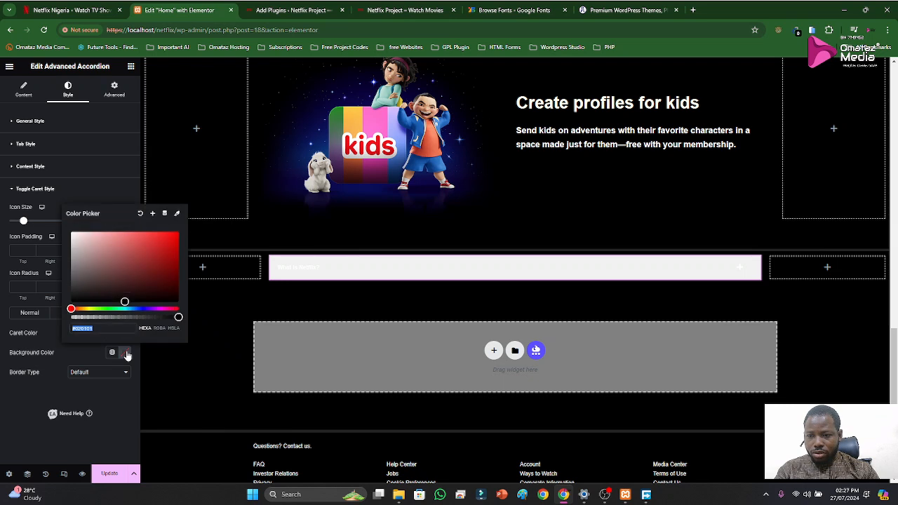
key("super+v")
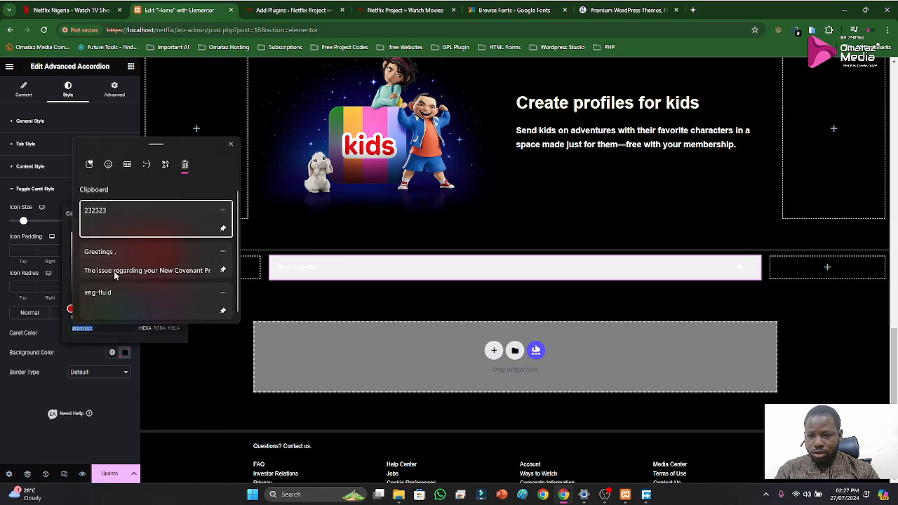
left_click(109, 221)
left_click(57, 348)
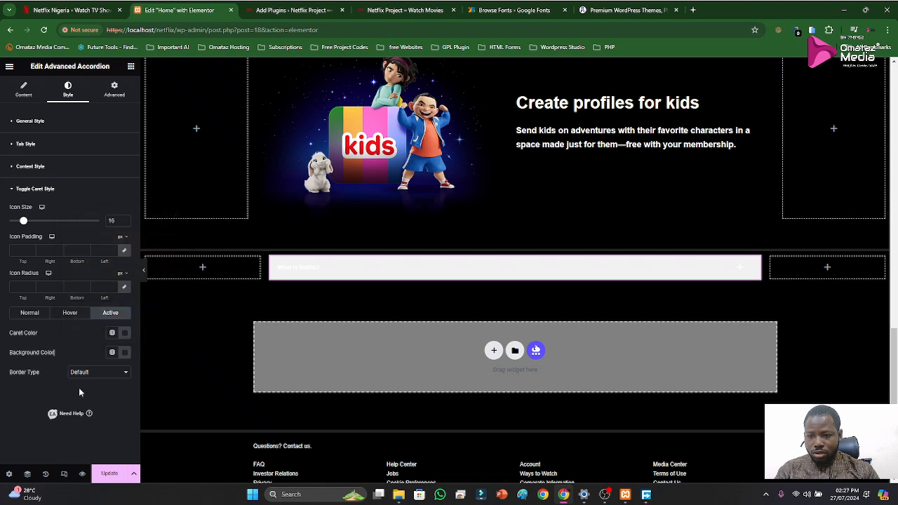
Update the page, reload the live Netflix Project site and expand its "What is Netflix?" item to check the styling
left_click(113, 475)
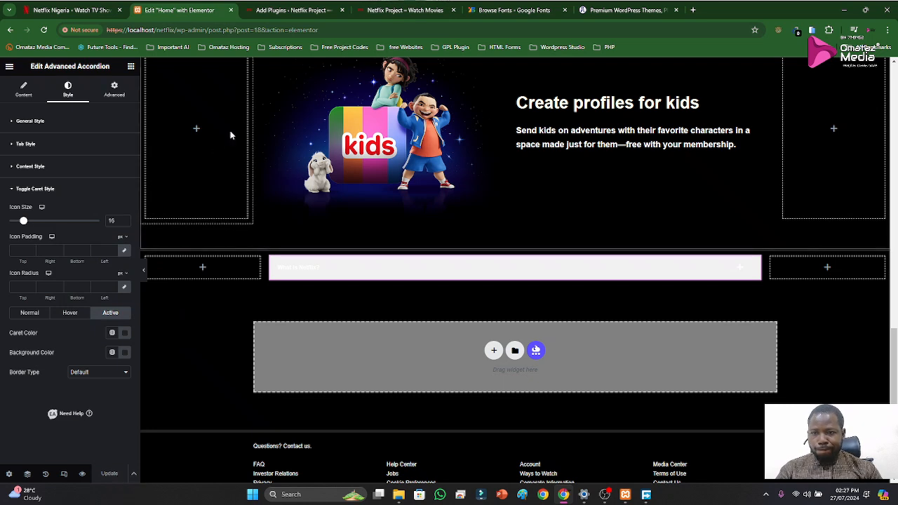
left_click(374, 11)
key("ctrl+r")
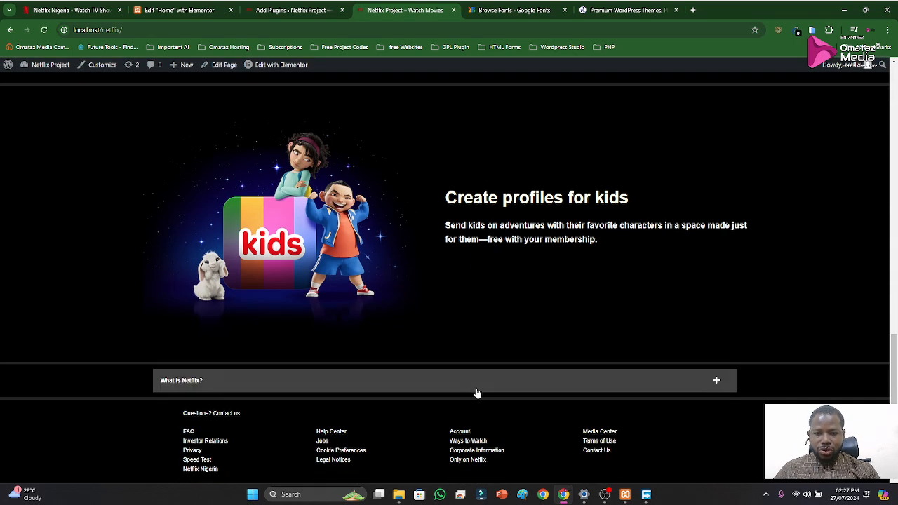
left_click(475, 391)
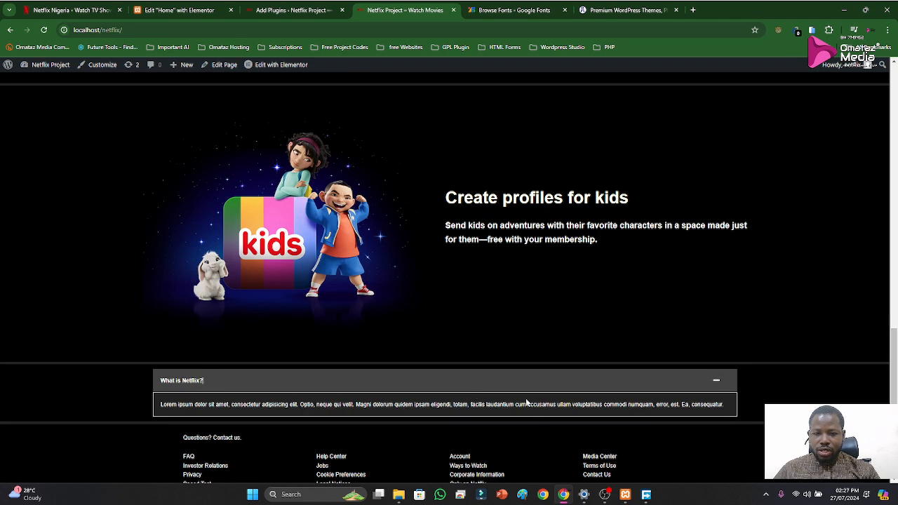
Sample the hover color 414141 from the original Netflix page's first FAQ item and copy its HEX code to the clipboard
left_click(95, 8)
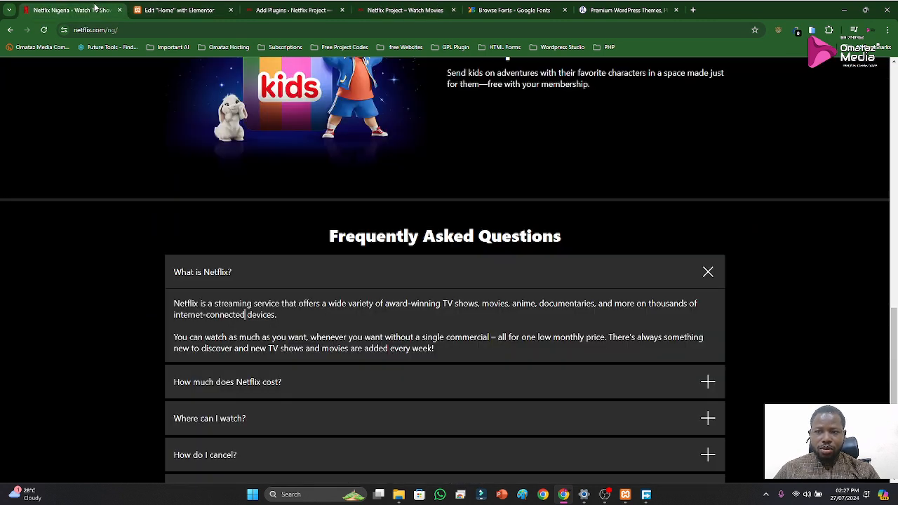
left_click(272, 273)
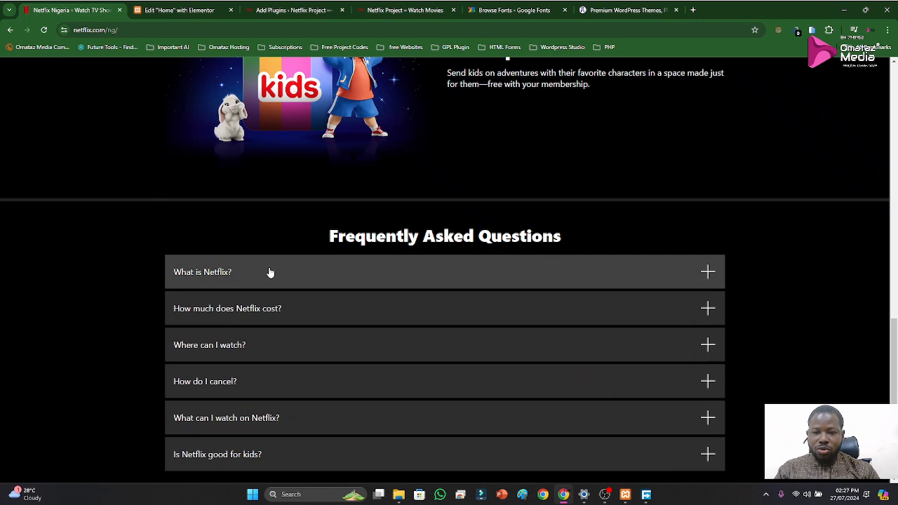
key("super+shift+c")
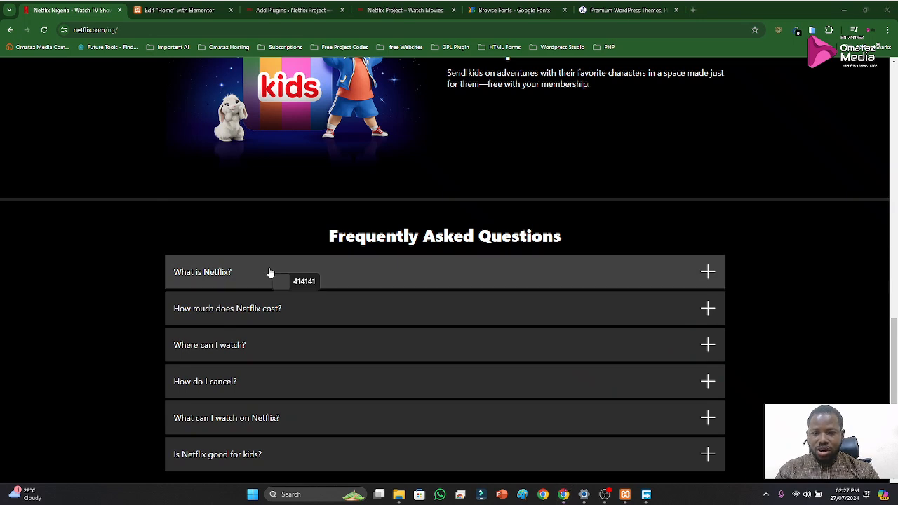
left_click(280, 272)
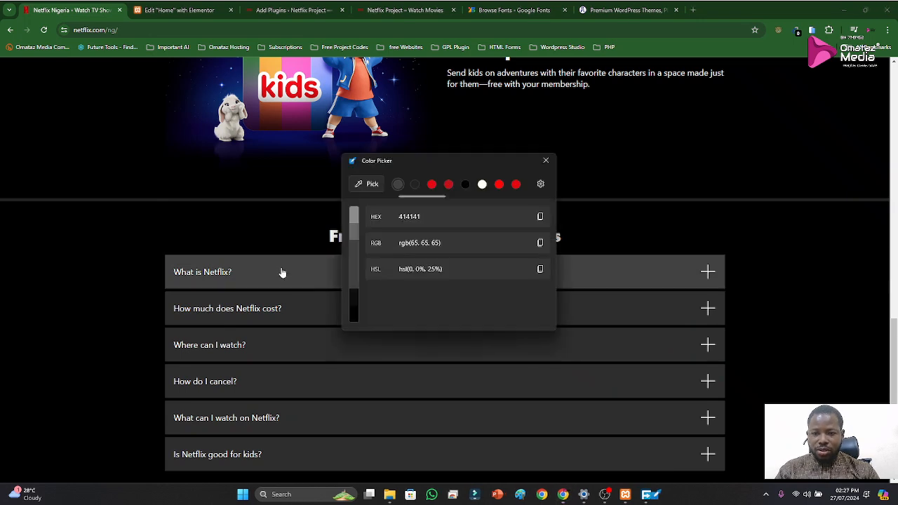
left_click(539, 217)
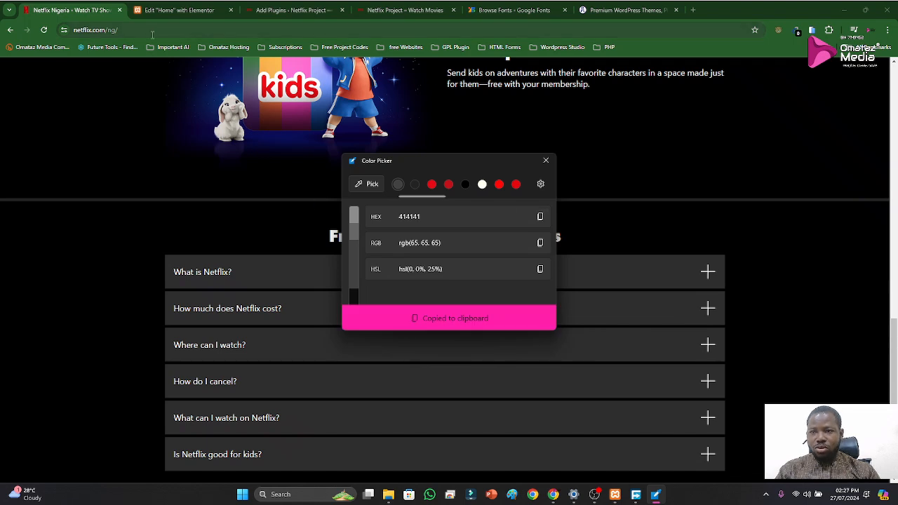
key("super+v")
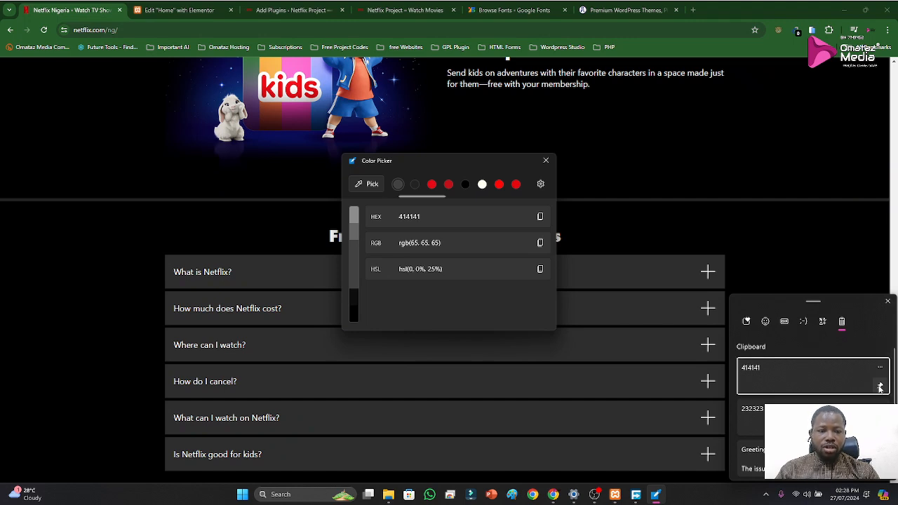
left_click(547, 161)
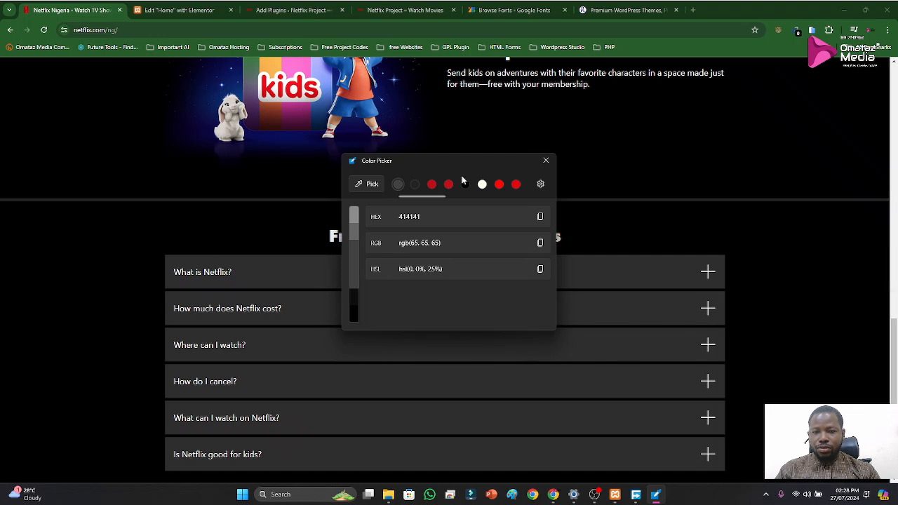
left_click(546, 161)
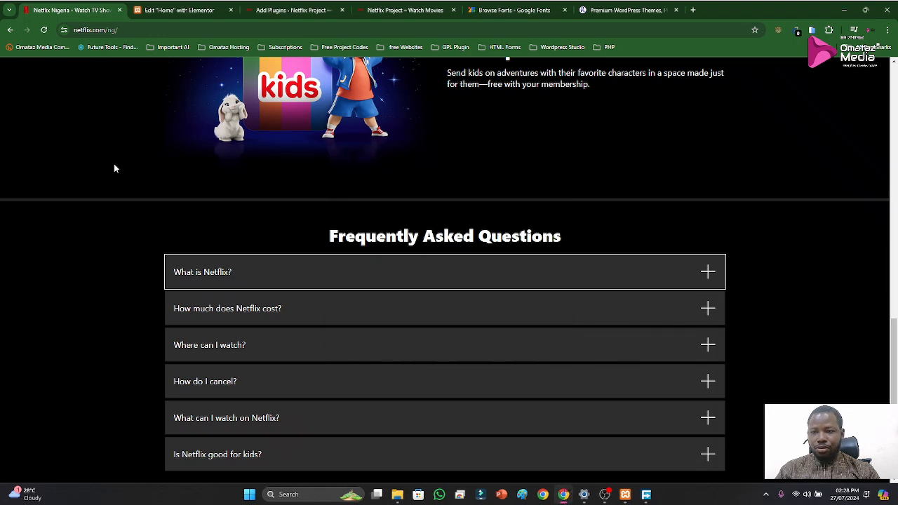
In the Elementor editor, check the accordion's content settings and set its General Style border type to None
left_click(163, 10)
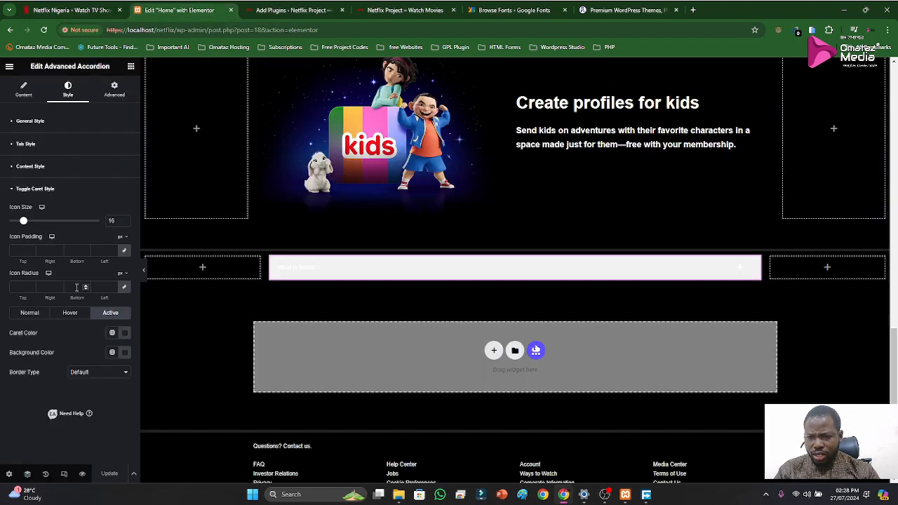
left_click(27, 92)
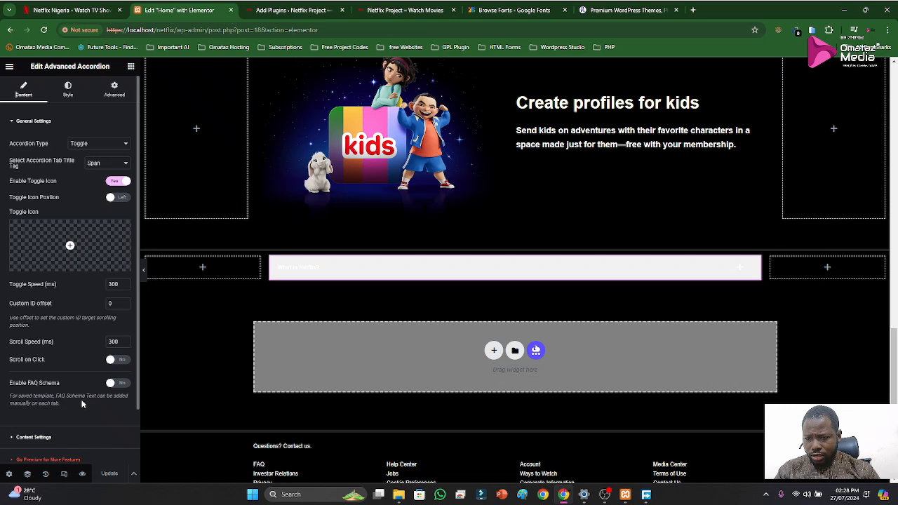
scroll(83, 400, "down", 1)
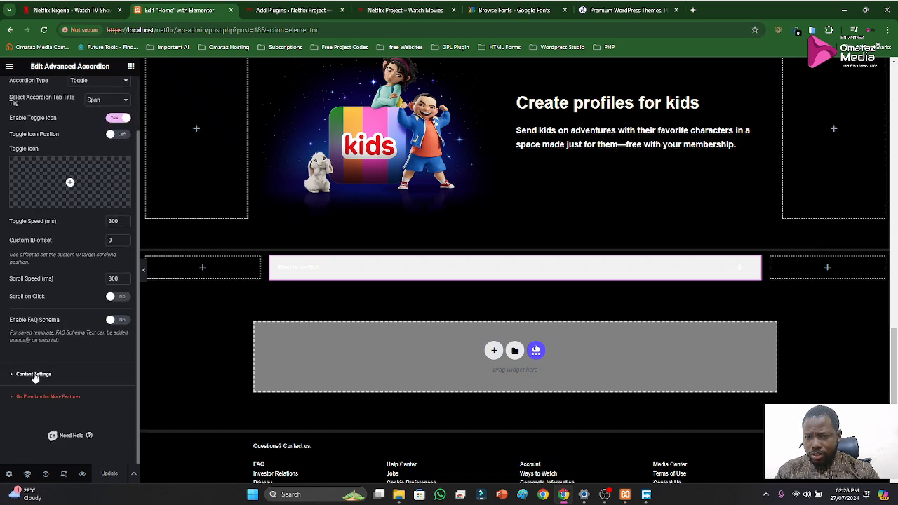
scroll(56, 343, "up", 1)
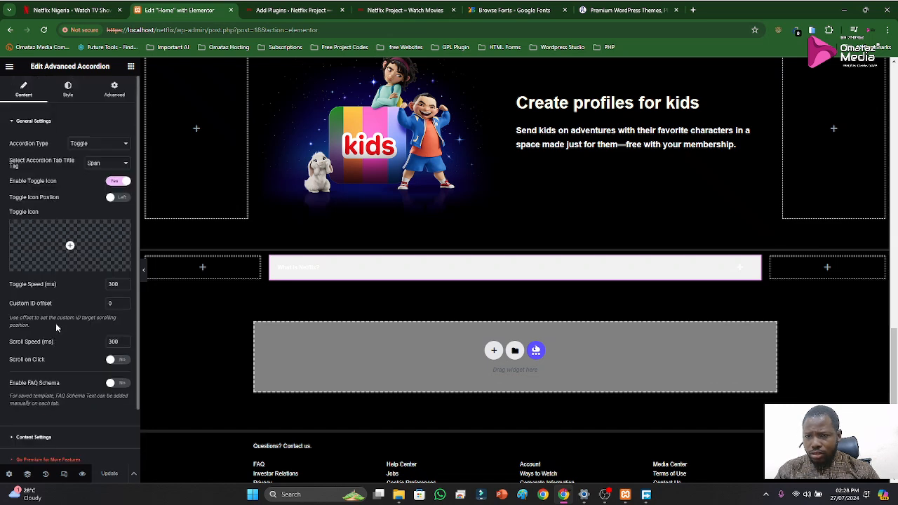
left_click(67, 90)
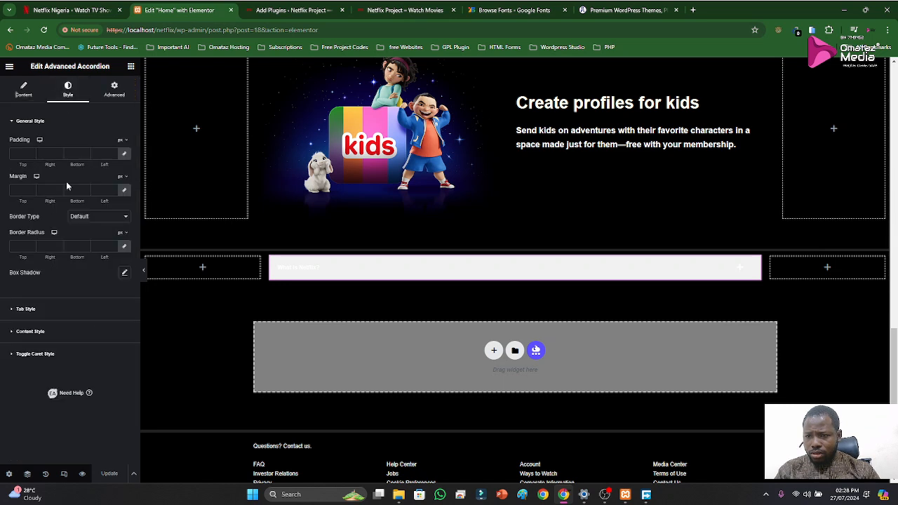
left_click(86, 222)
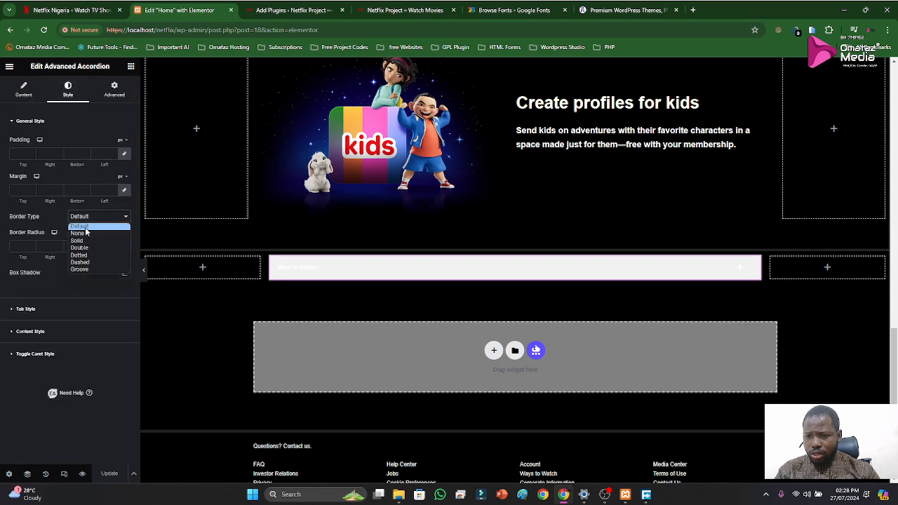
left_click(82, 235)
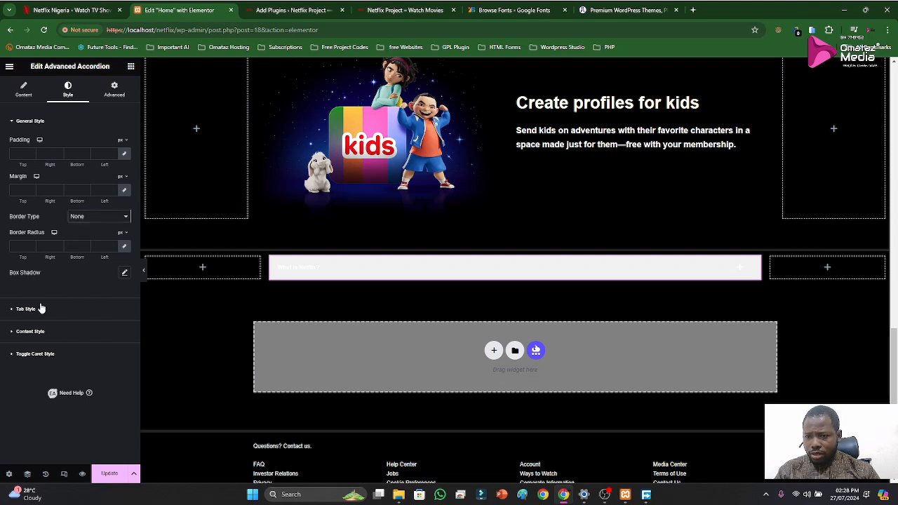
left_click(40, 123)
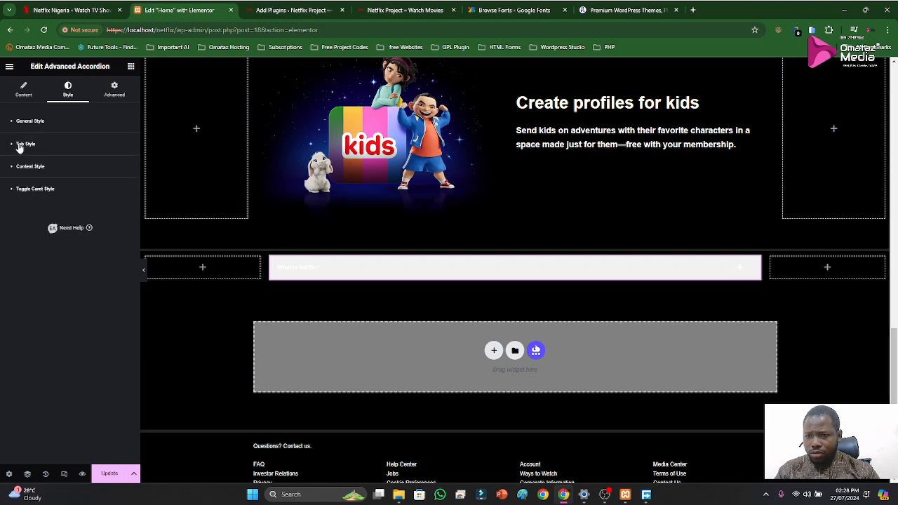
Try 232323 from the clipboard history as the accordion tab's Normal text color and revert it to white
left_click(20, 145)
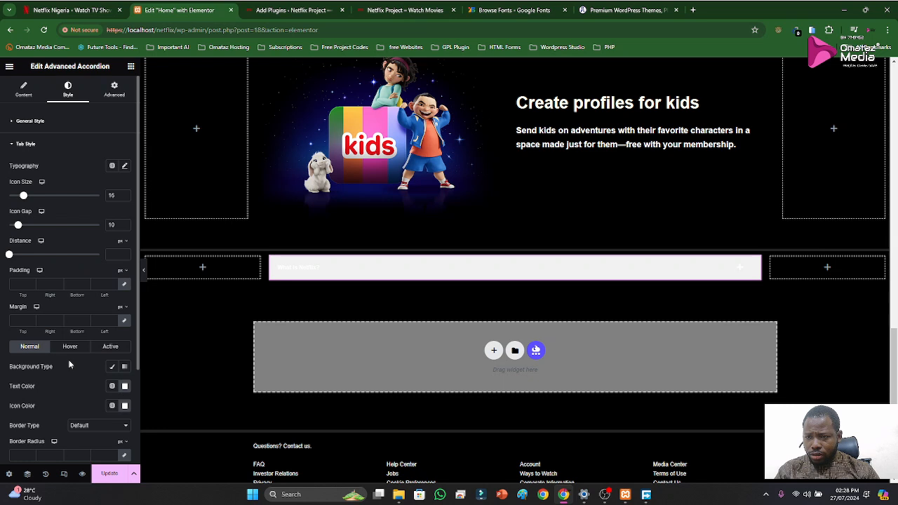
left_click(124, 387)
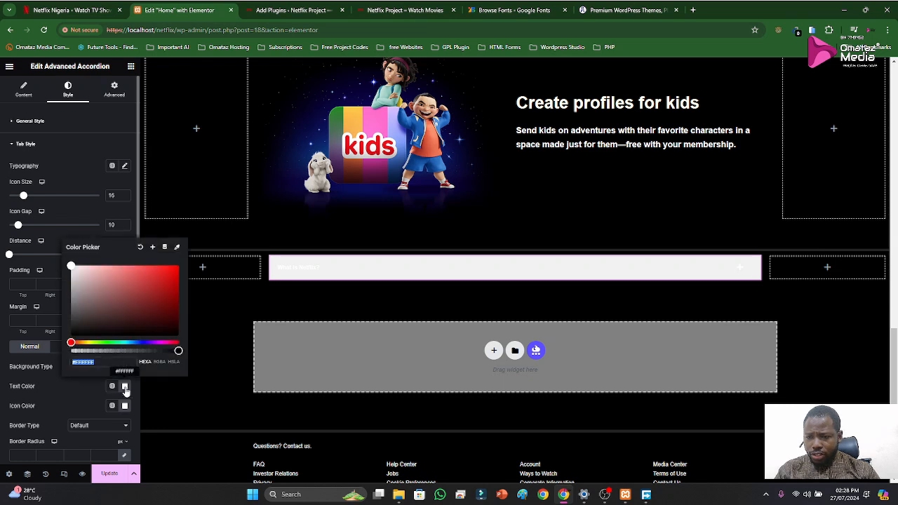
key("super+v")
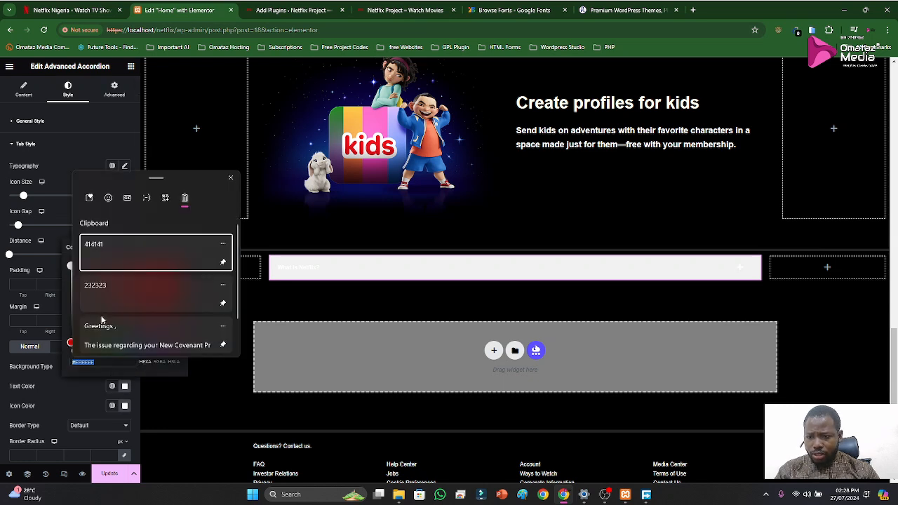
left_click(104, 289)
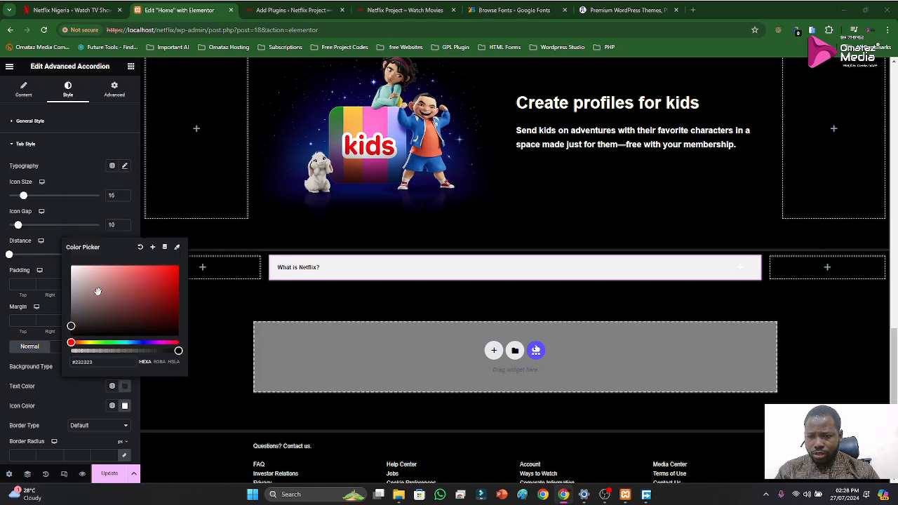
key("super")
left_click_drag(82, 279, 57, 250)
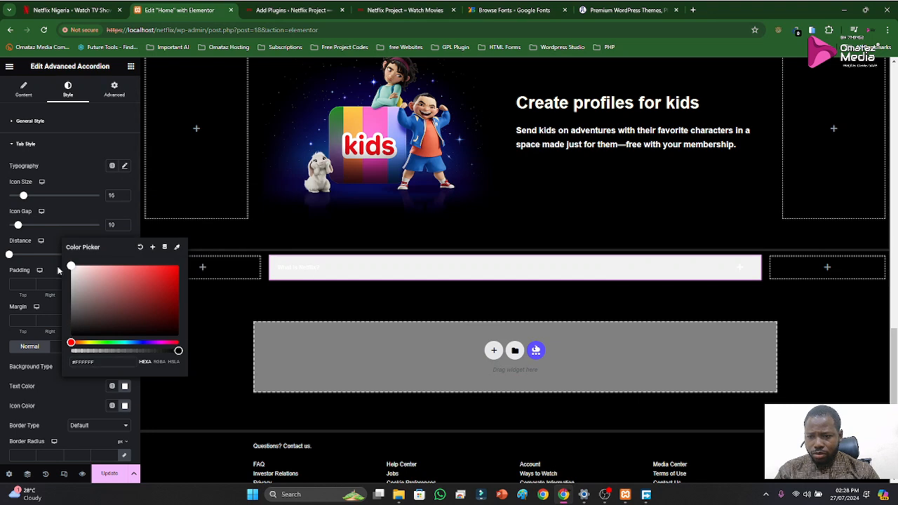
left_click(46, 396)
Review the accordion's remaining tab and content style settings, and expand and collapse the "What is Netflix?" preview item
scroll(73, 391, "down", 2)
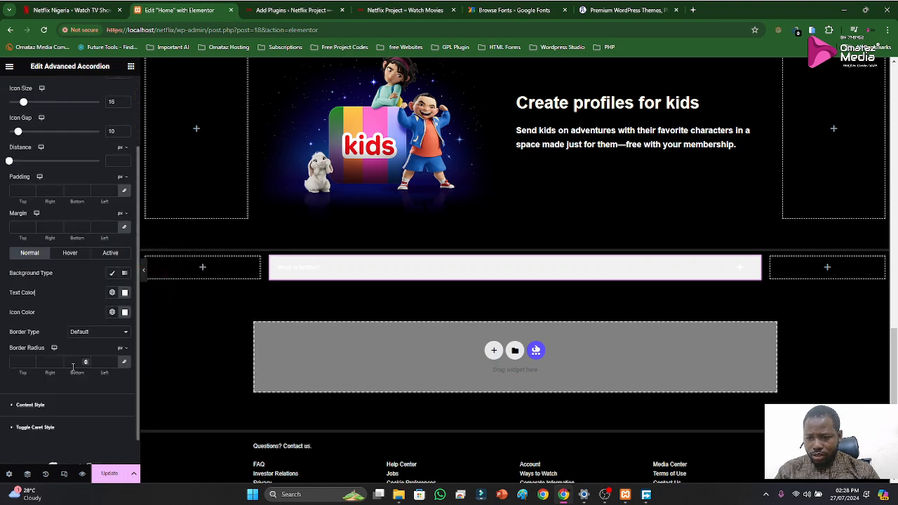
scroll(73, 391, "up", 2)
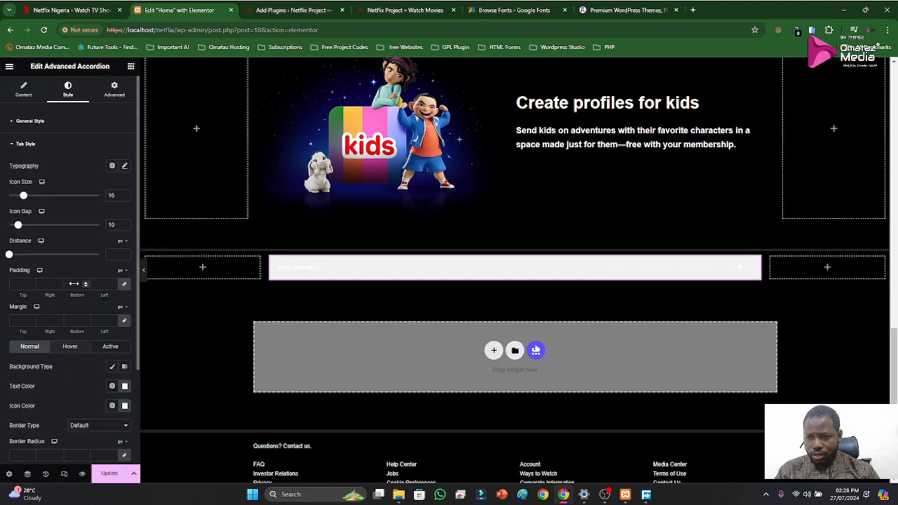
left_click(15, 146)
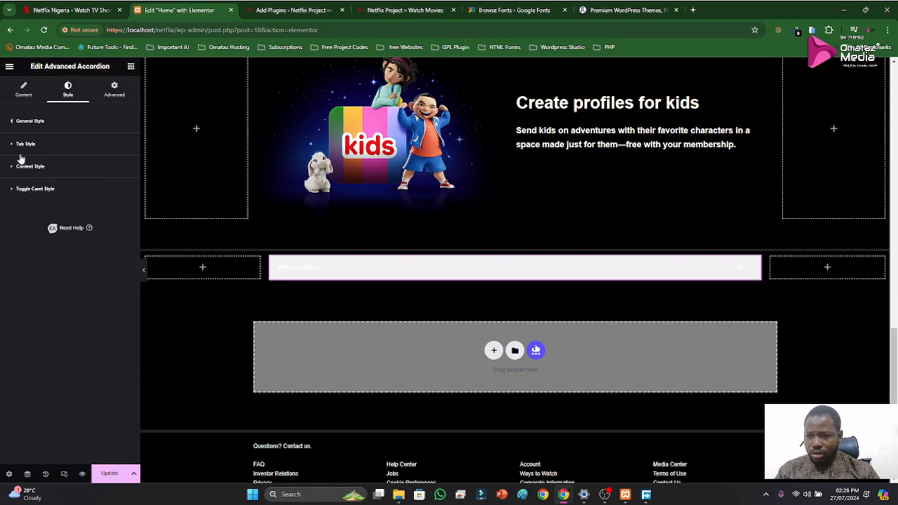
left_click(21, 167)
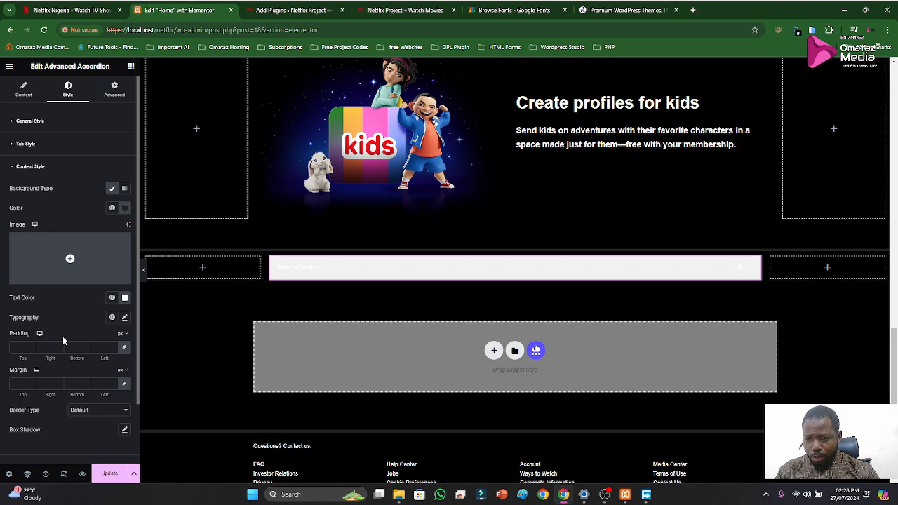
left_click(341, 281)
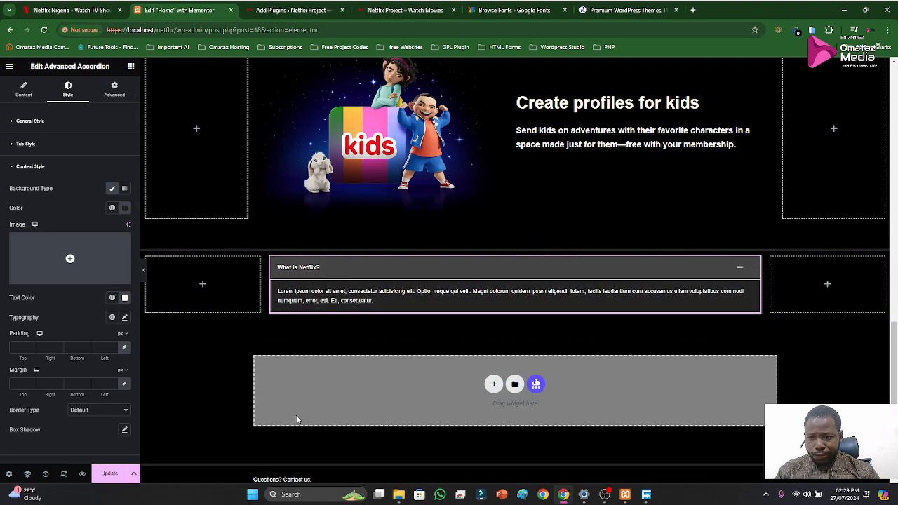
left_click(337, 267)
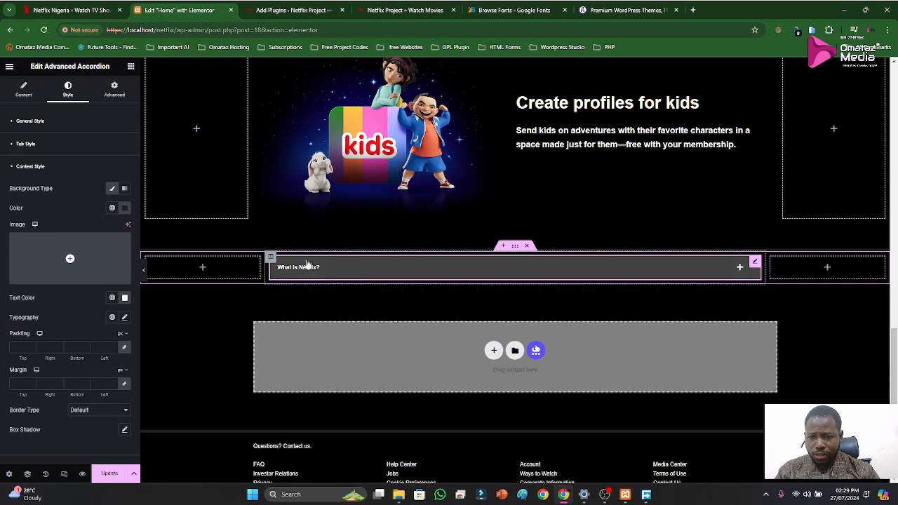
left_click(44, 169)
Set the toggle caret's Hover background color to 232323 from the clipboard history
left_click(31, 190)
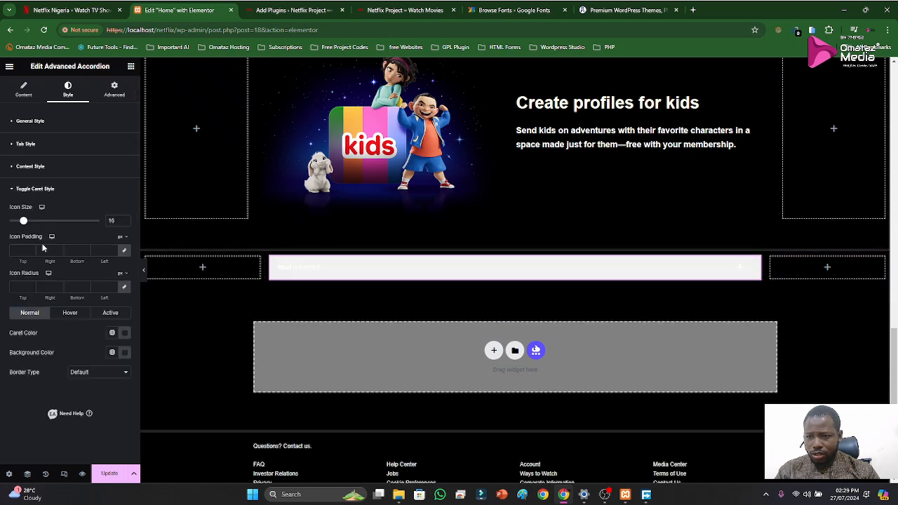
left_click(70, 313)
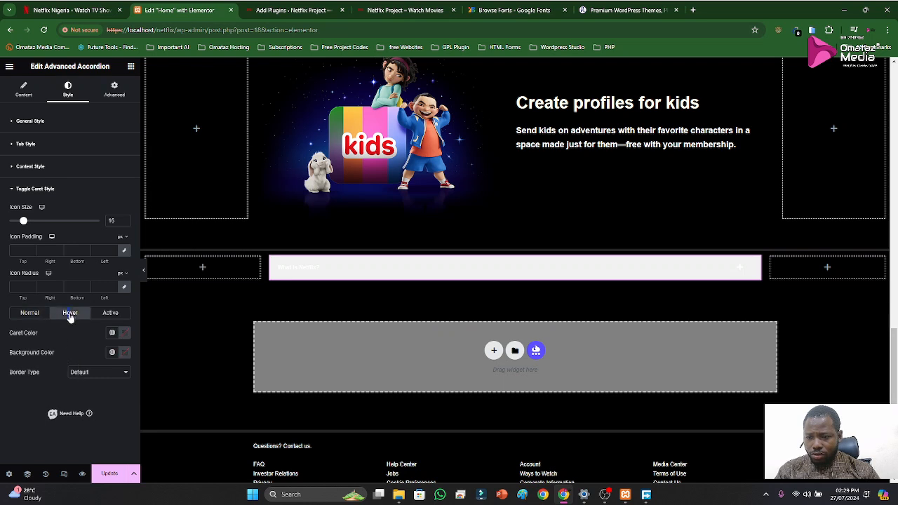
left_click(125, 353)
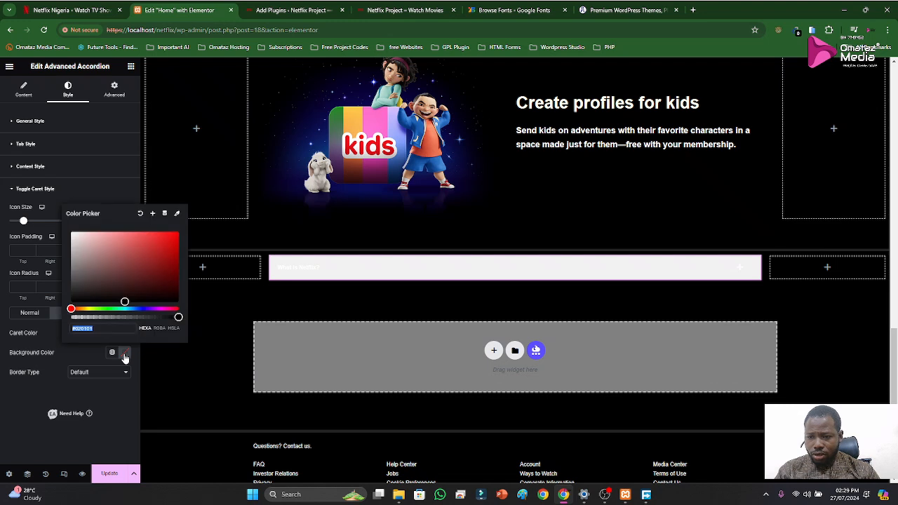
key("super+v")
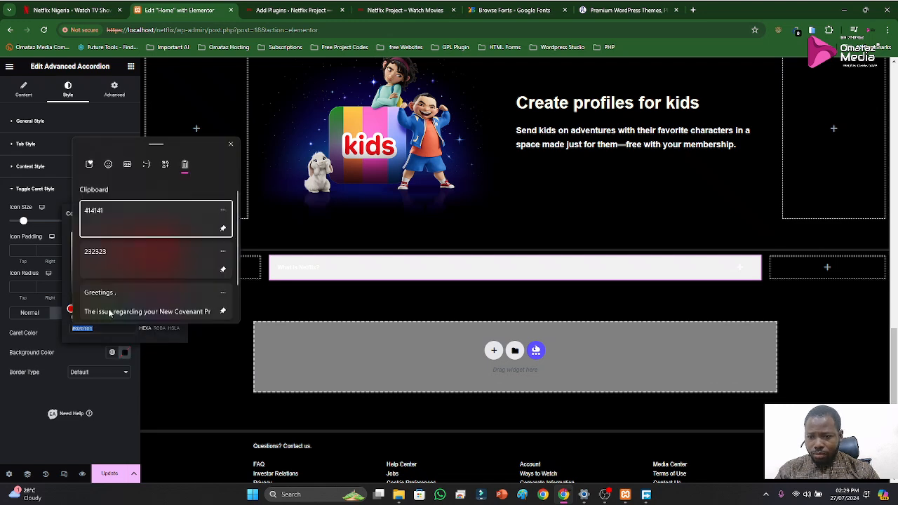
left_click(116, 253)
left_click(83, 367)
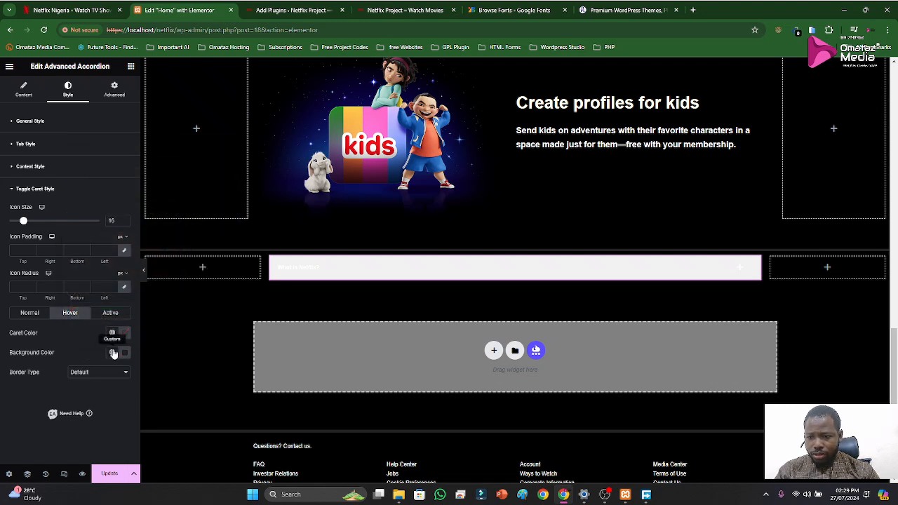
Set the toggle caret's own Hover color to 232323 from the clipboard history
left_click(124, 334)
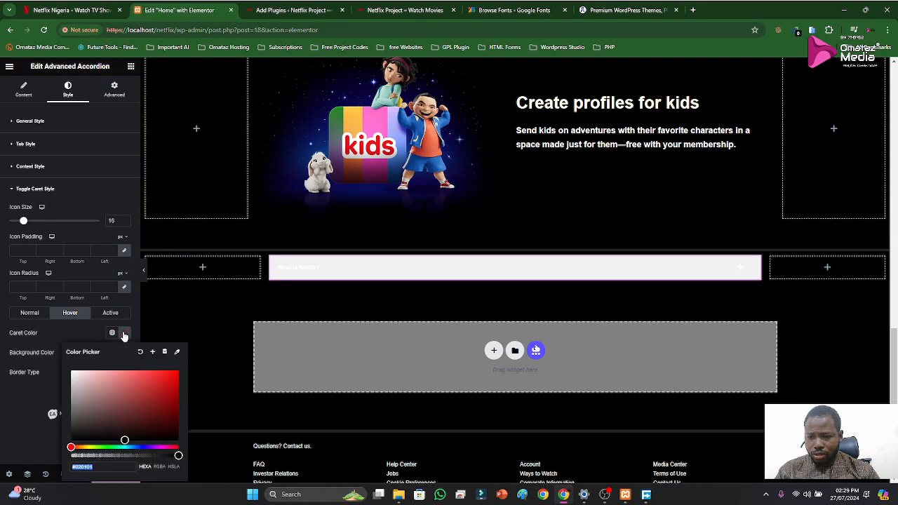
key("super+v")
left_click(96, 393)
left_click(40, 374)
Set the toggle caret's Active border type to None and save the page
left_click(108, 315)
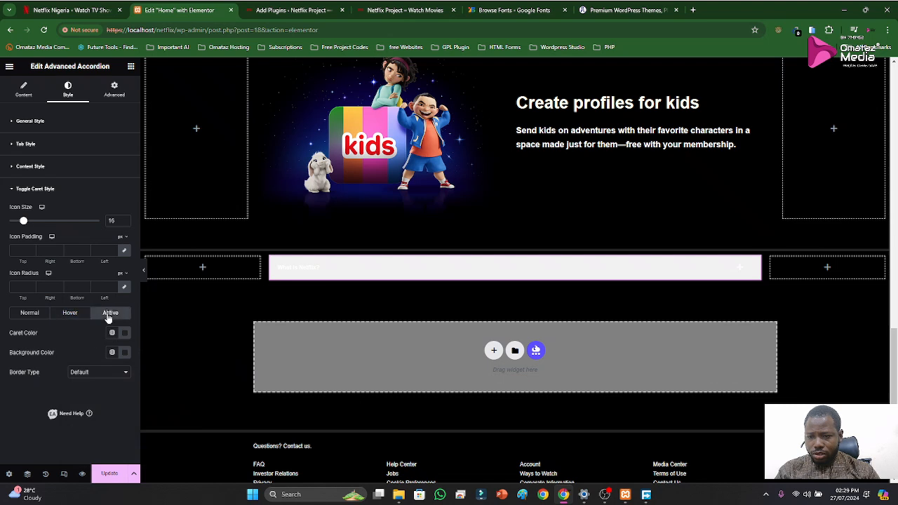
left_click(98, 374)
left_click(96, 389)
key("ctrl+s")
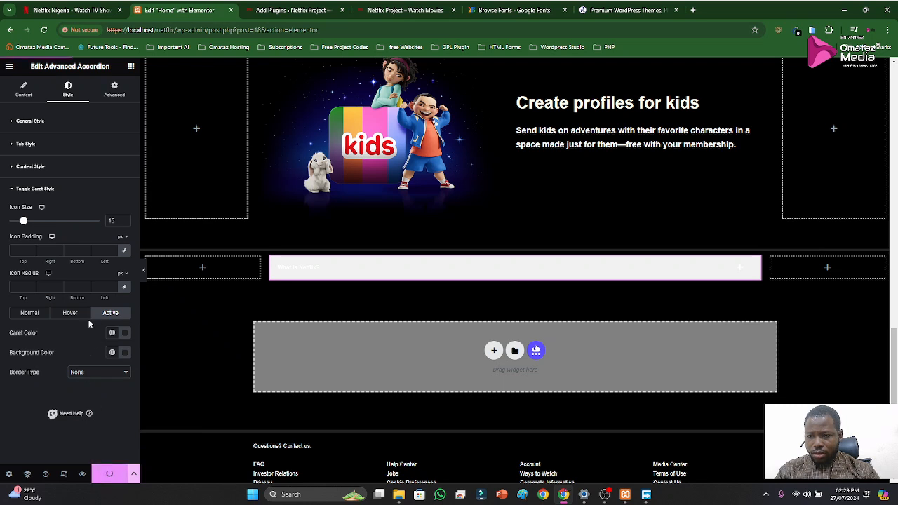
Expand and collapse the "What is Netflix?" item in the editor preview to check its styling
left_click(13, 192)
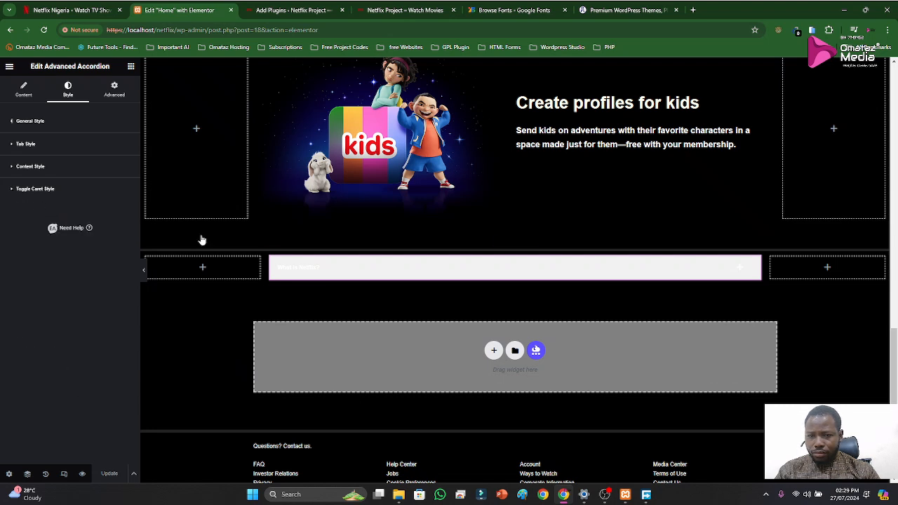
left_click(345, 270)
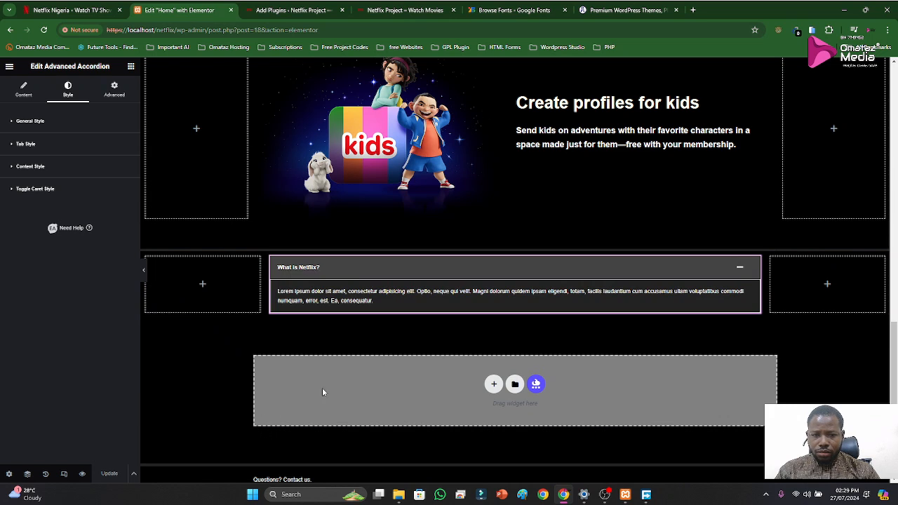
left_click(379, 272)
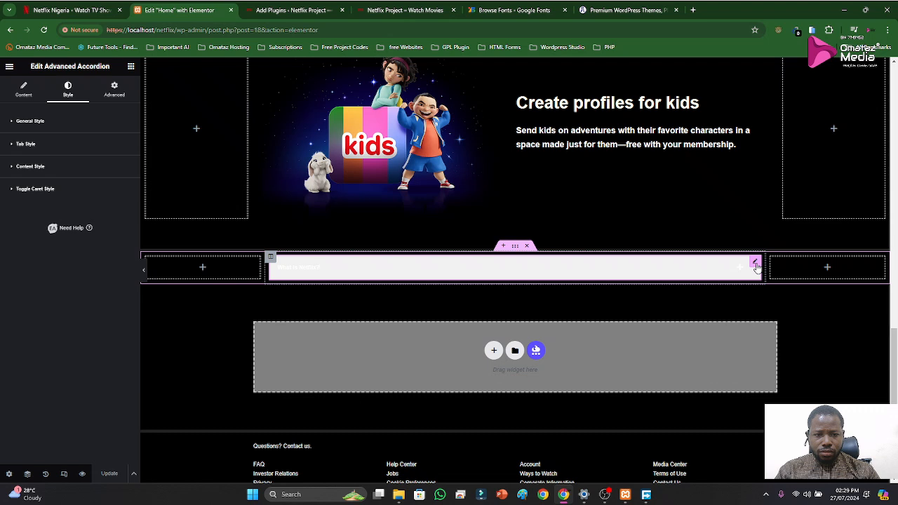
Give the whole Advanced Accordion widget a Classic Normal background with color 232323 taken from the clipboard history
left_click(113, 89)
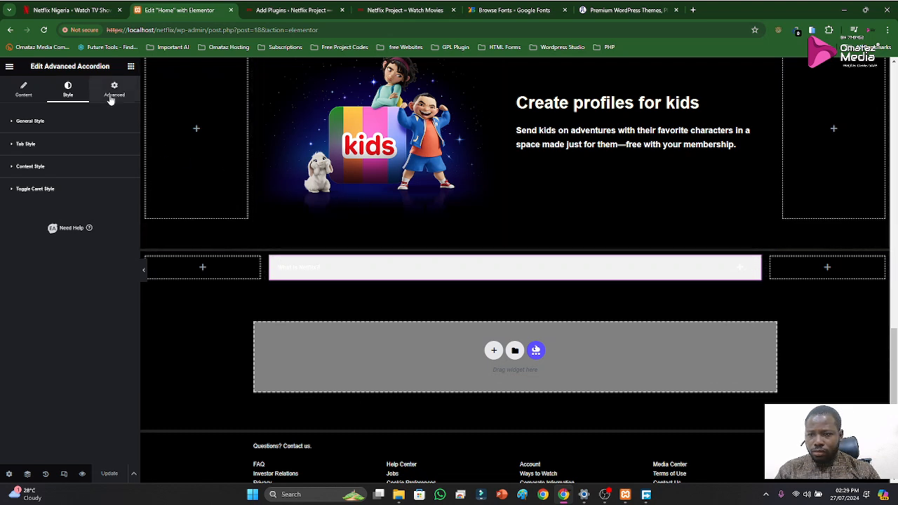
scroll(44, 395, "down", 4)
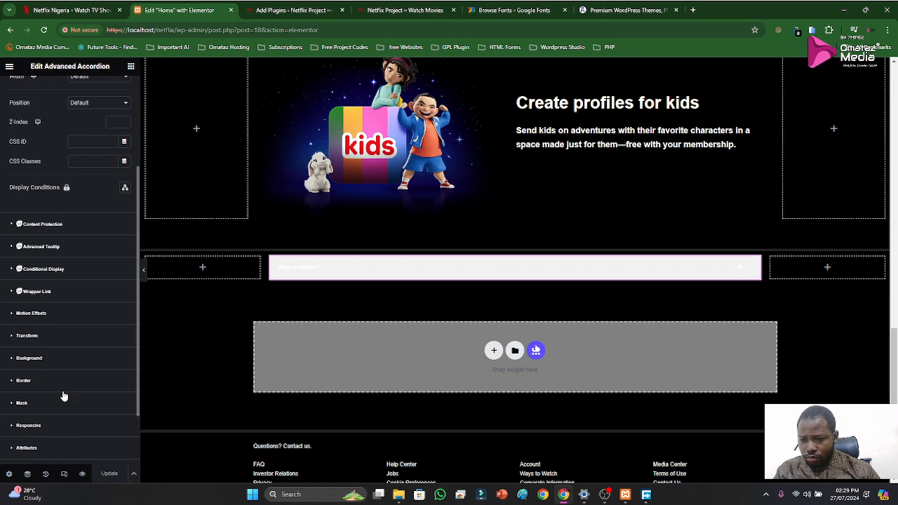
left_click(34, 359)
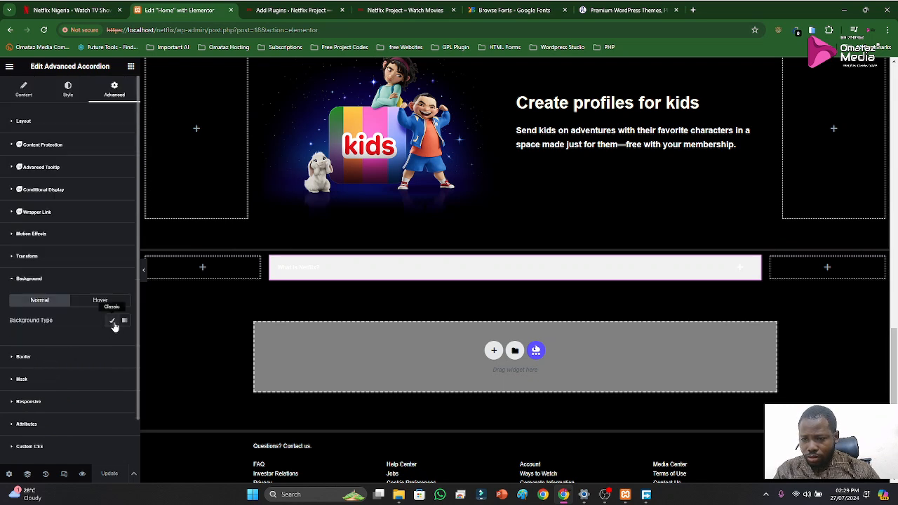
left_click(111, 320)
left_click(122, 342)
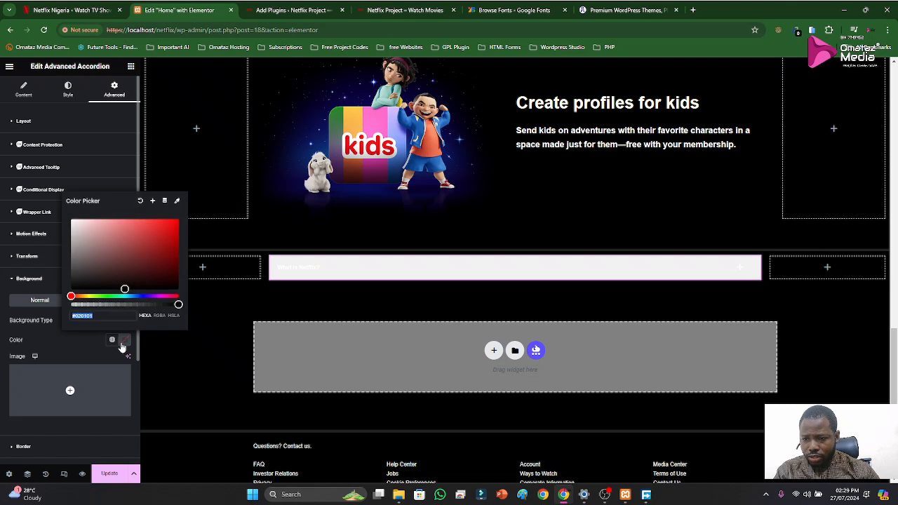
key("super+v")
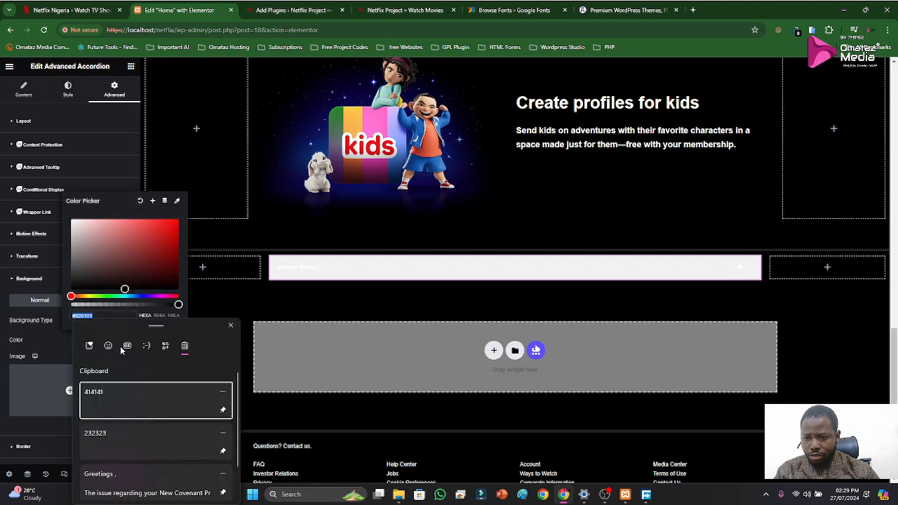
left_click(104, 442)
left_click(75, 343)
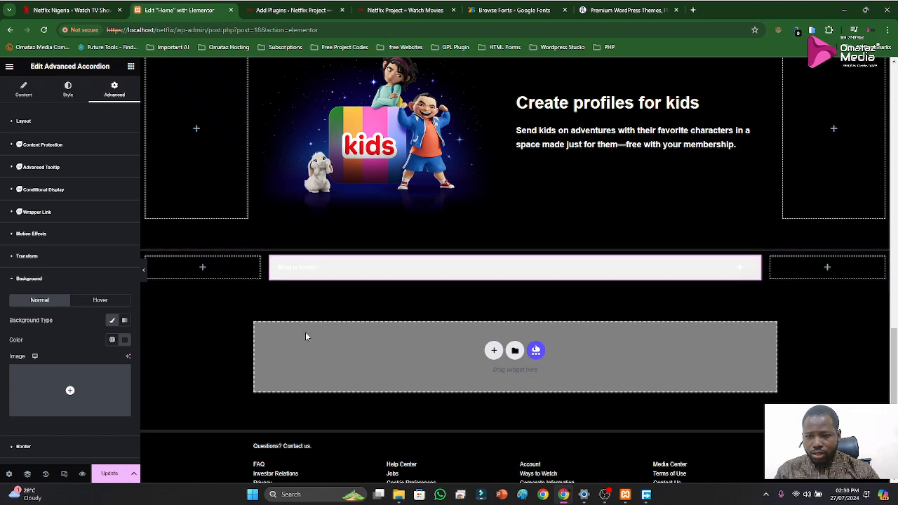
left_click(45, 281)
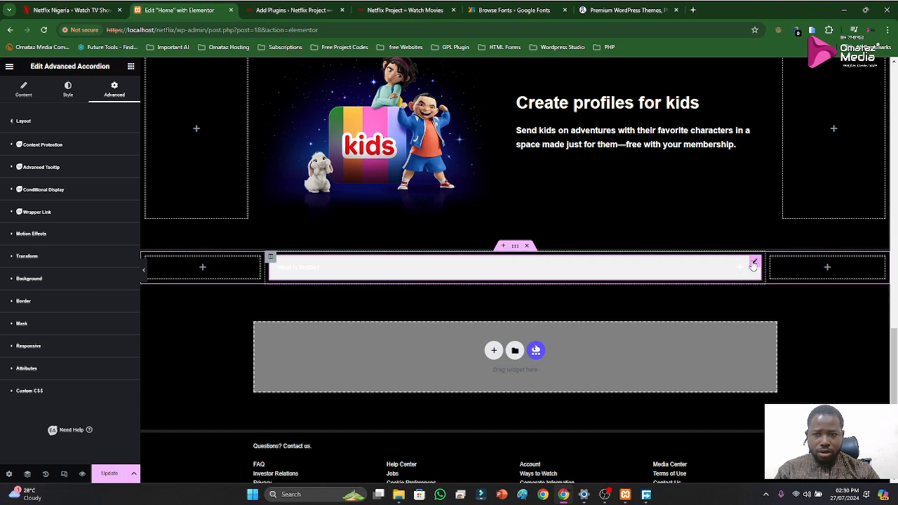
Examine the accordion's Tab Style settings, including the Hover state, and compare them with the FAQ on the original Netflix page
left_click(68, 90)
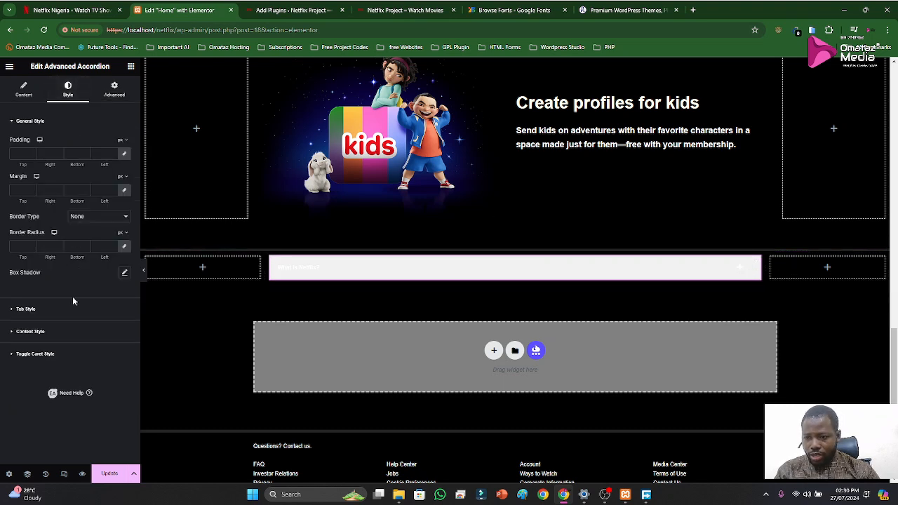
left_click(31, 309)
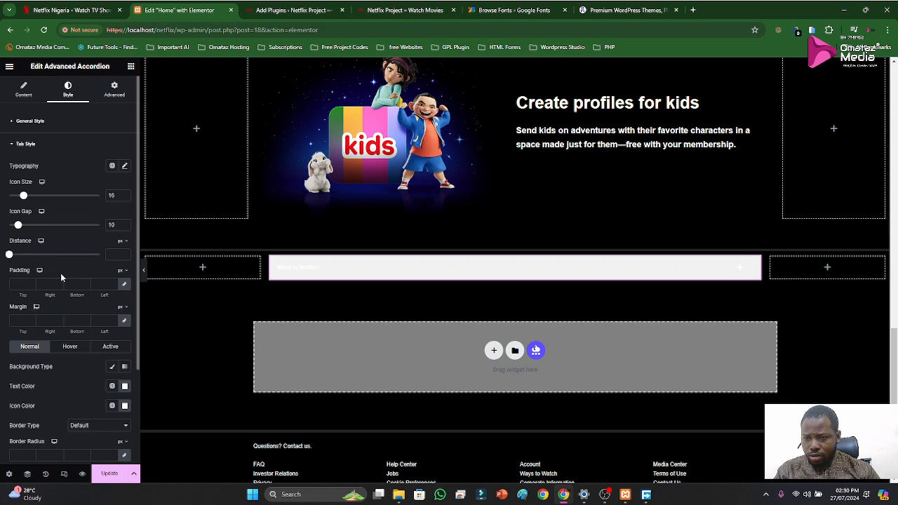
left_click(77, 10)
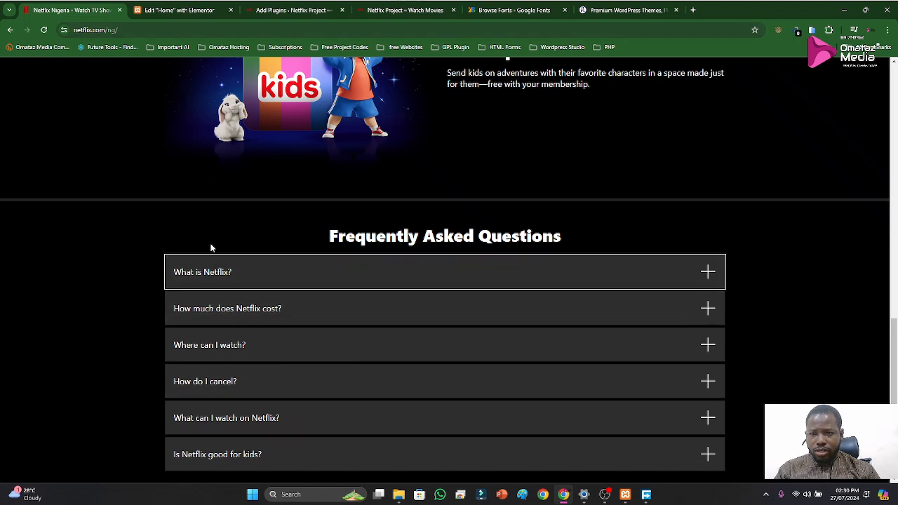
left_click(160, 12)
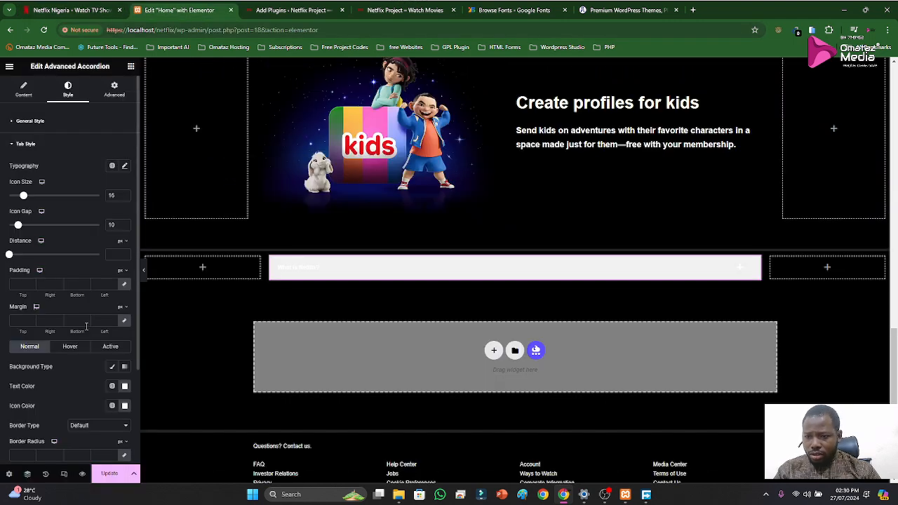
scroll(91, 317, "down", 1)
left_click(70, 300)
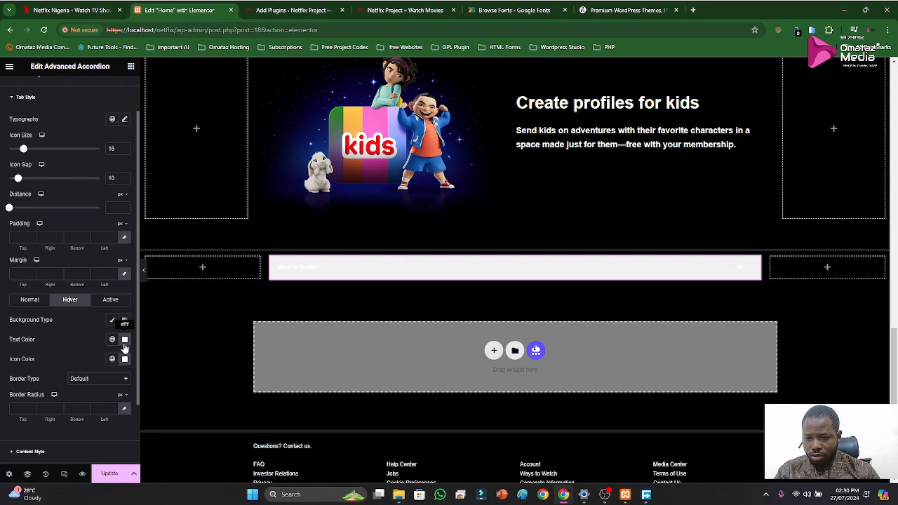
left_click(84, 10)
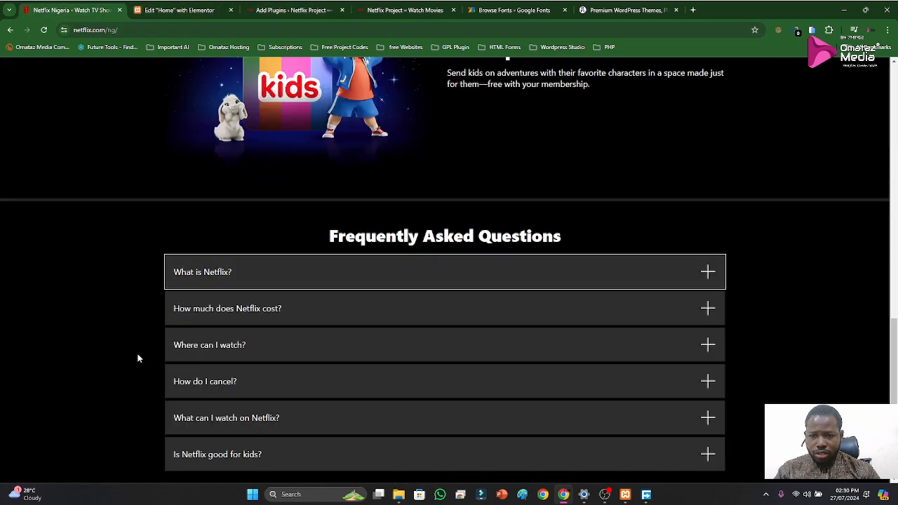
left_click(174, 11)
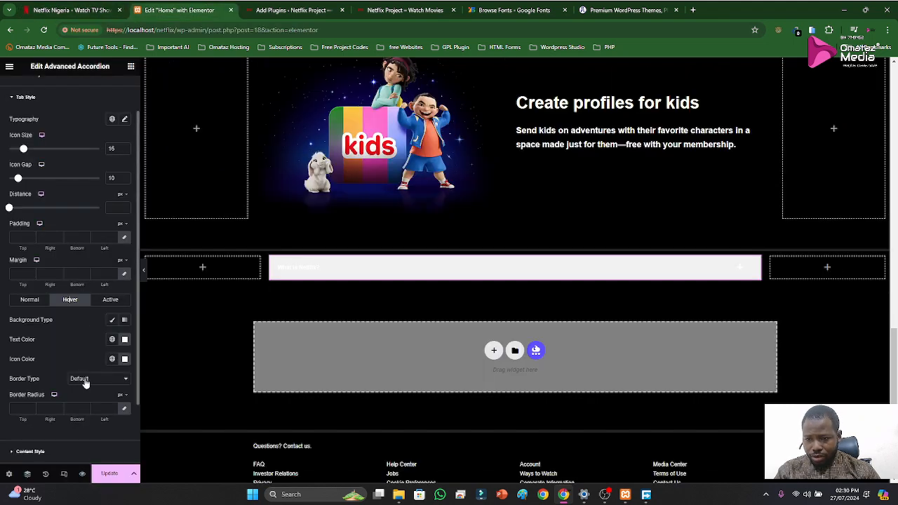
scroll(72, 371, "down", 2)
scroll(74, 364, "up", 3)
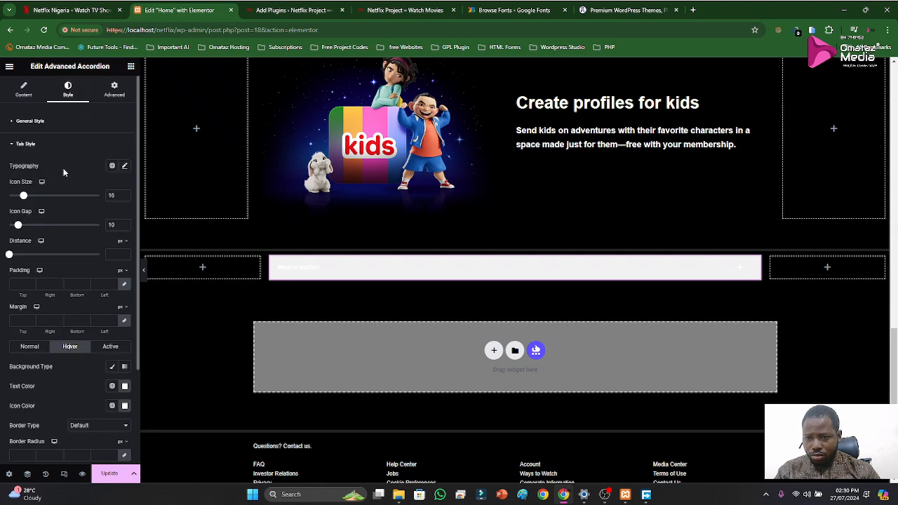
left_click(15, 145)
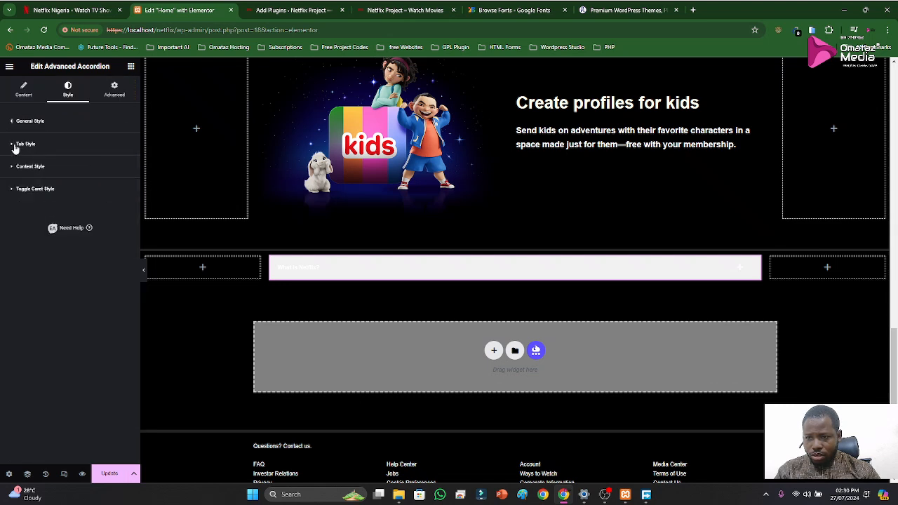
Try a light pinkish-grey content background color and expand the "What is Netflix?" item to see where it applies
left_click(23, 168)
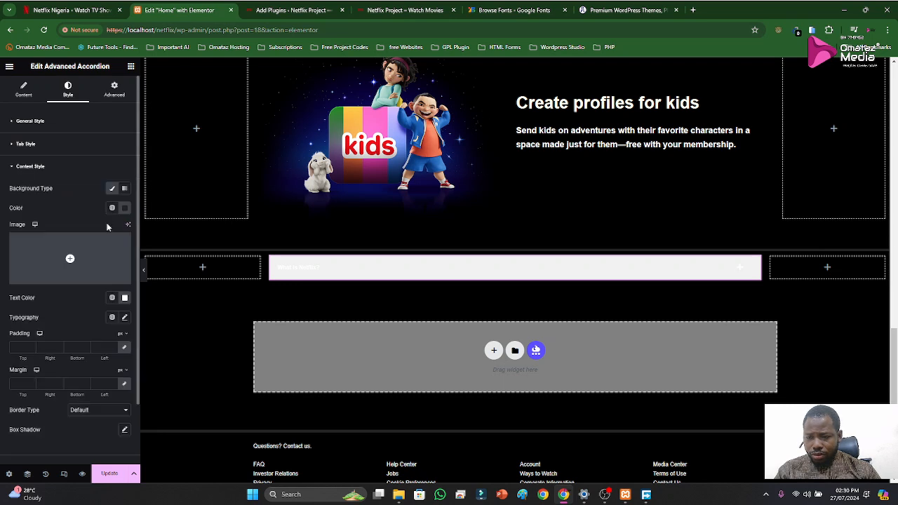
left_click(124, 208)
left_click(70, 246)
left_click(74, 262)
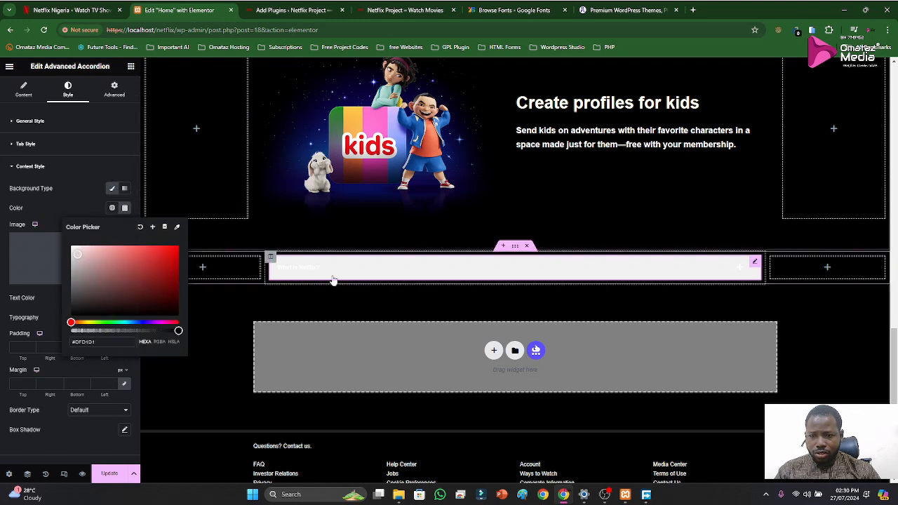
left_click(333, 276)
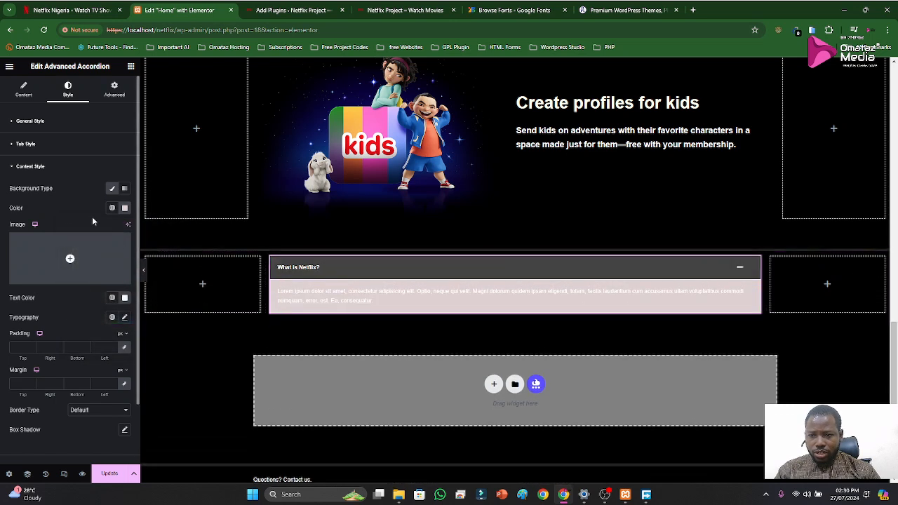
Set the accordion's content background color to 232323 from the clipboard history
left_click(125, 209)
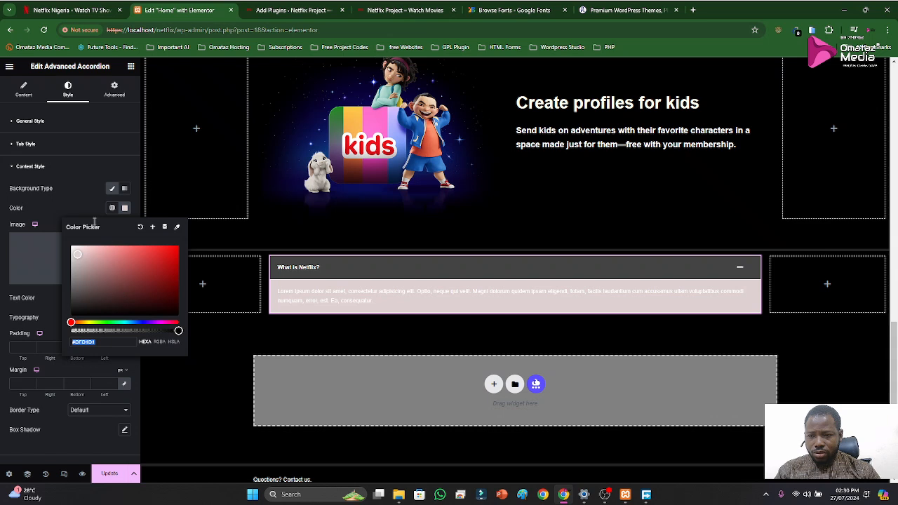
left_click(89, 210)
left_click(125, 210)
key("super+v")
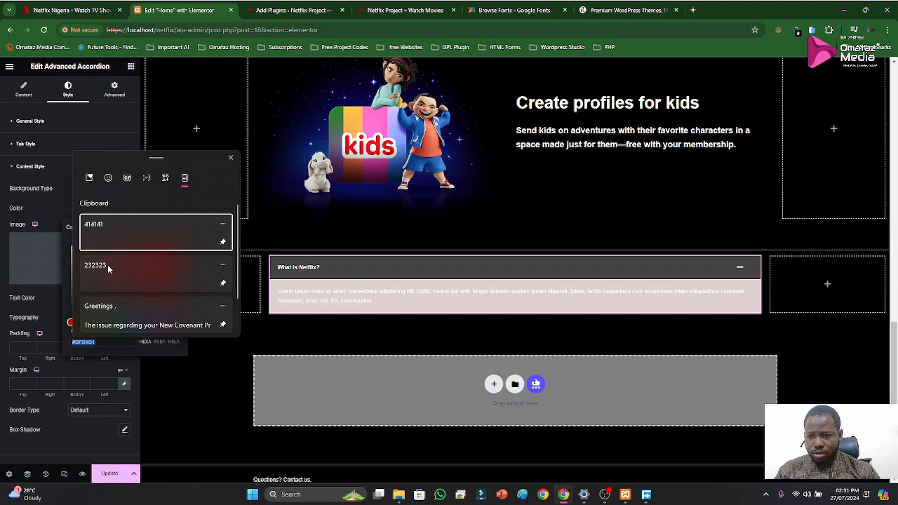
left_click(105, 266)
left_click(73, 193)
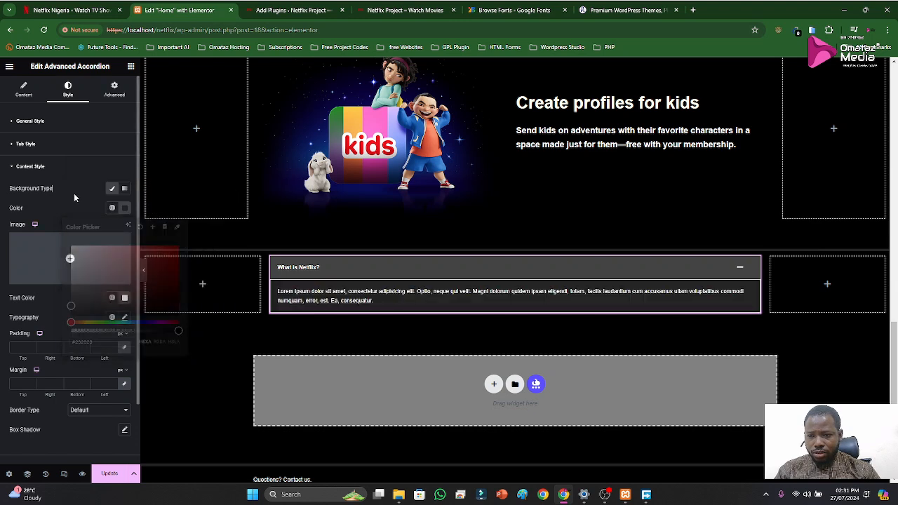
Collapse "What is Netflix?" in the preview, and compare its behavior by expanding and collapsing the same item on the original Netflix page
left_click(326, 266)
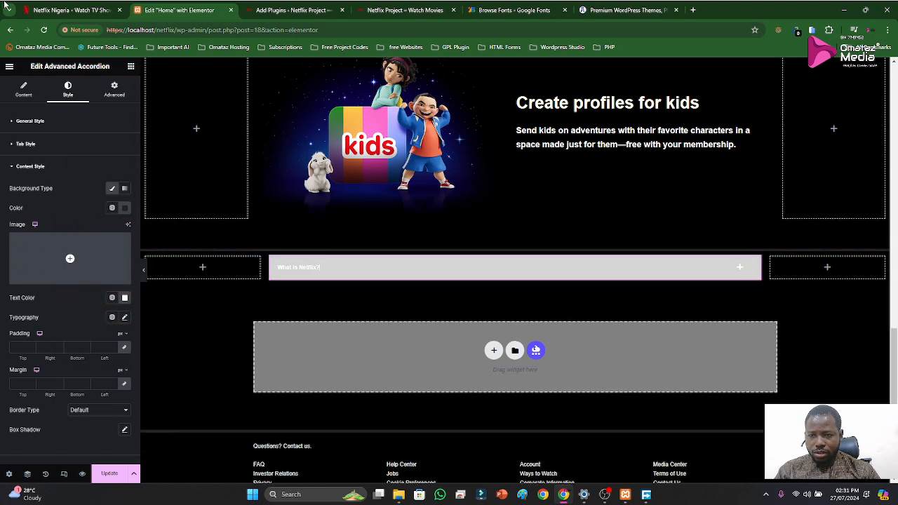
left_click(41, 10)
left_click(331, 266)
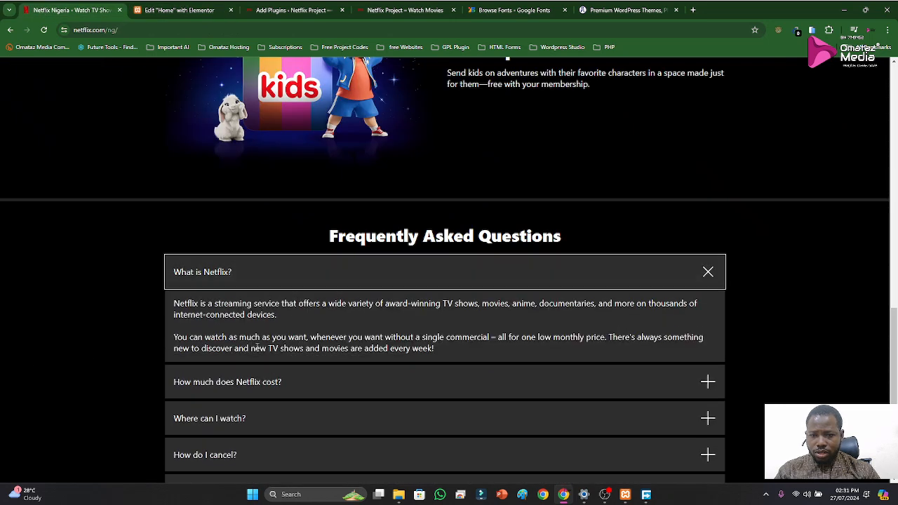
left_click(274, 285)
left_click(176, 10)
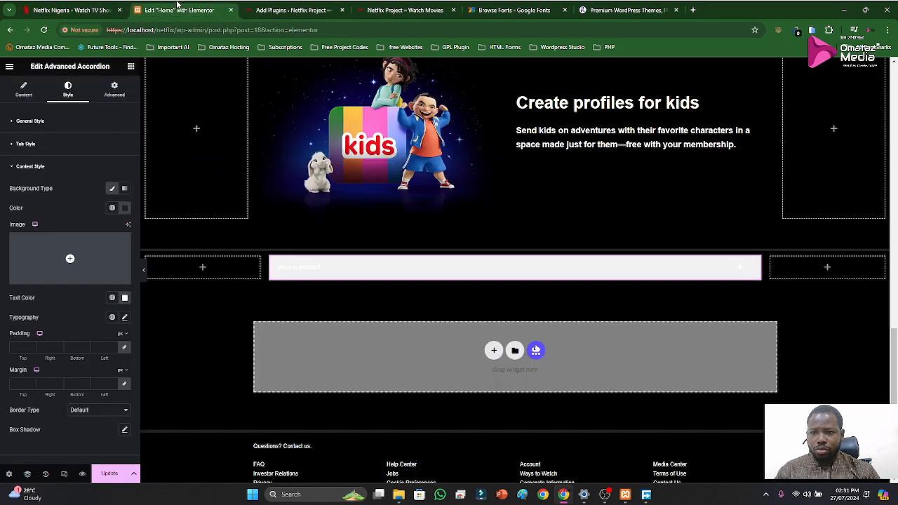
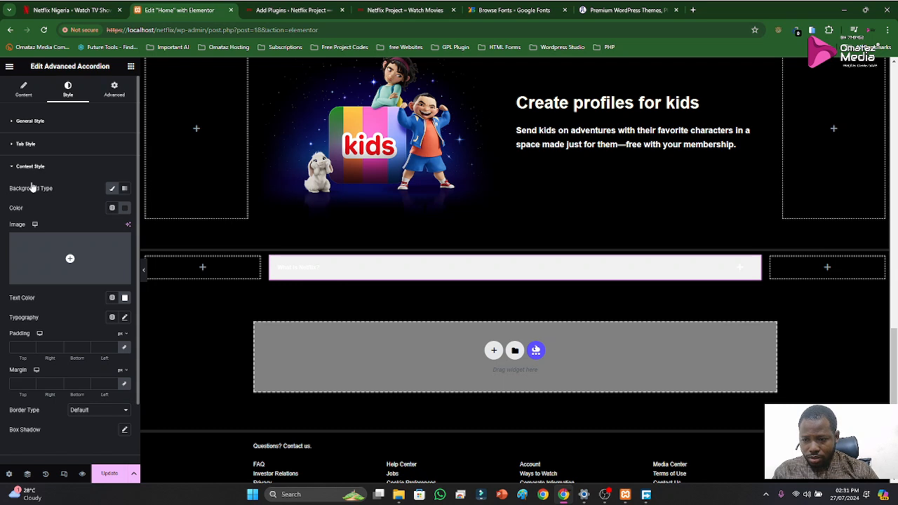
Set the border type of the accordion's content style to None
left_click(97, 411)
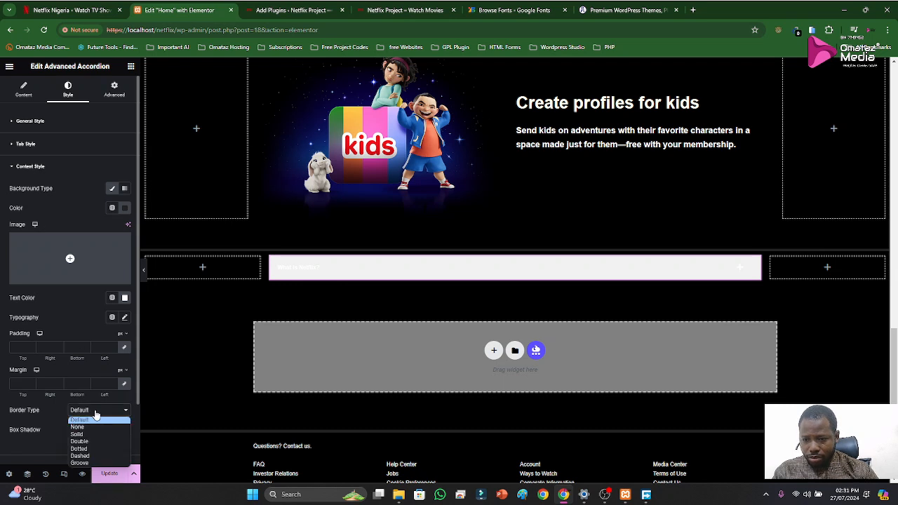
left_click(88, 428)
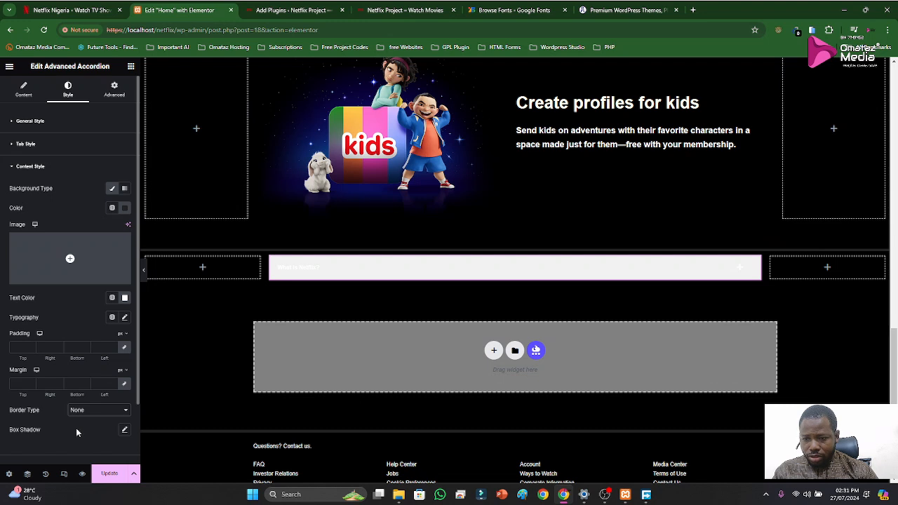
left_click(31, 167)
Set both the background color and the caret color of the toggle caret's Normal state to 232323 from the clipboard history
left_click(30, 188)
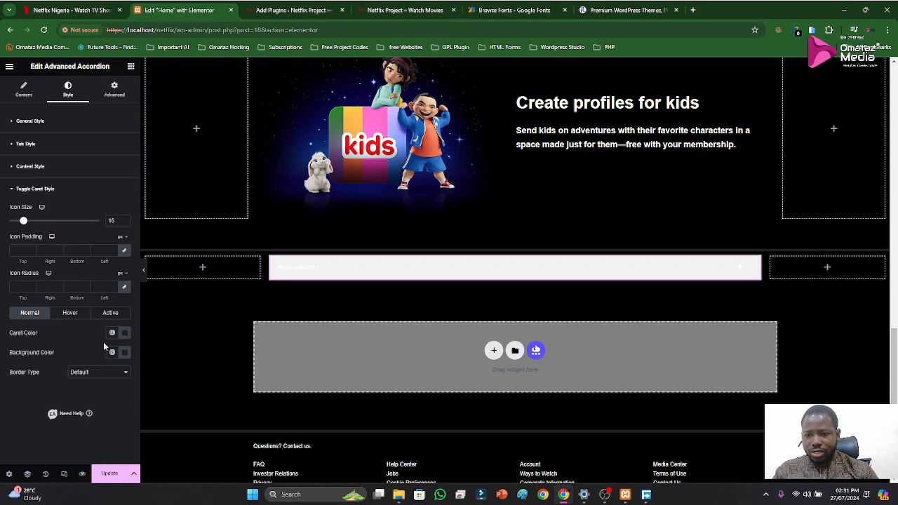
left_click(125, 354)
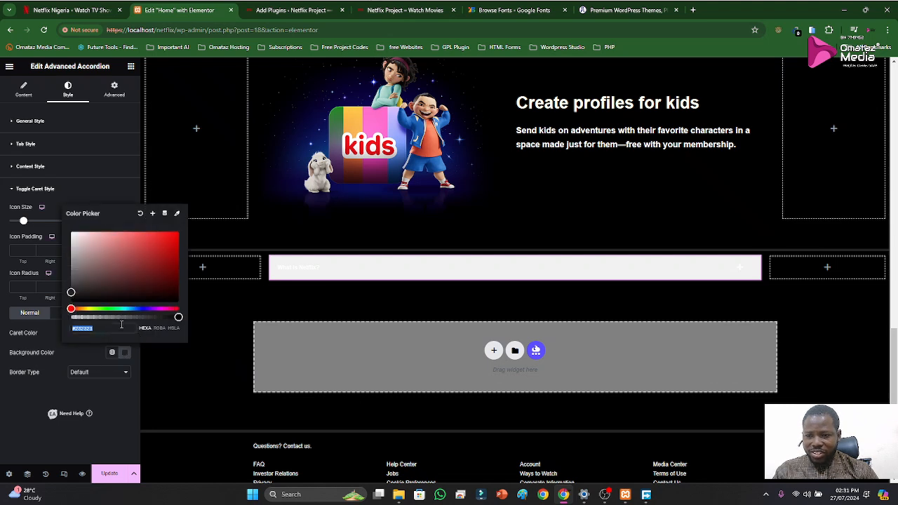
key("super+v")
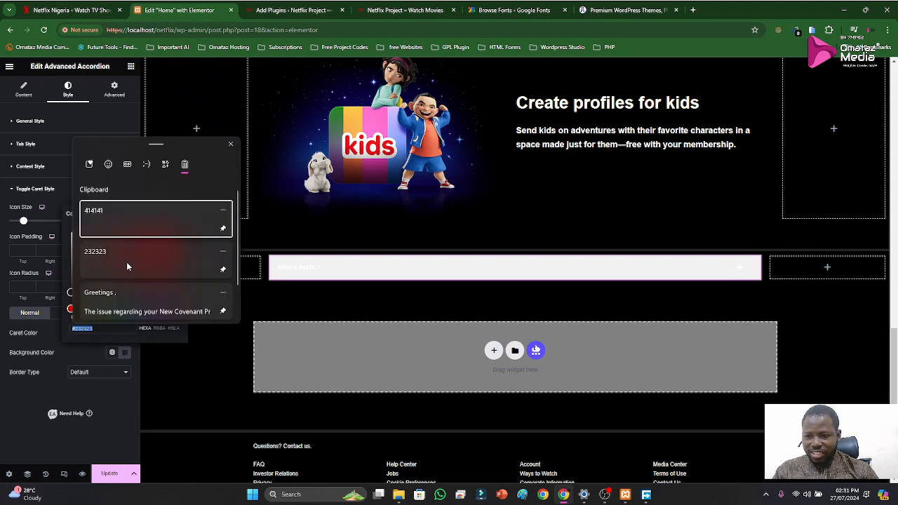
left_click(119, 251)
left_click(85, 353)
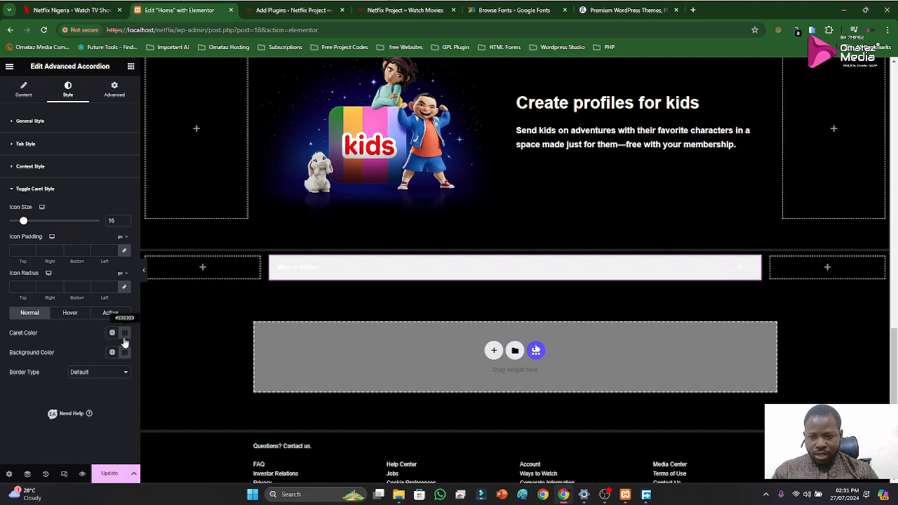
left_click(125, 336)
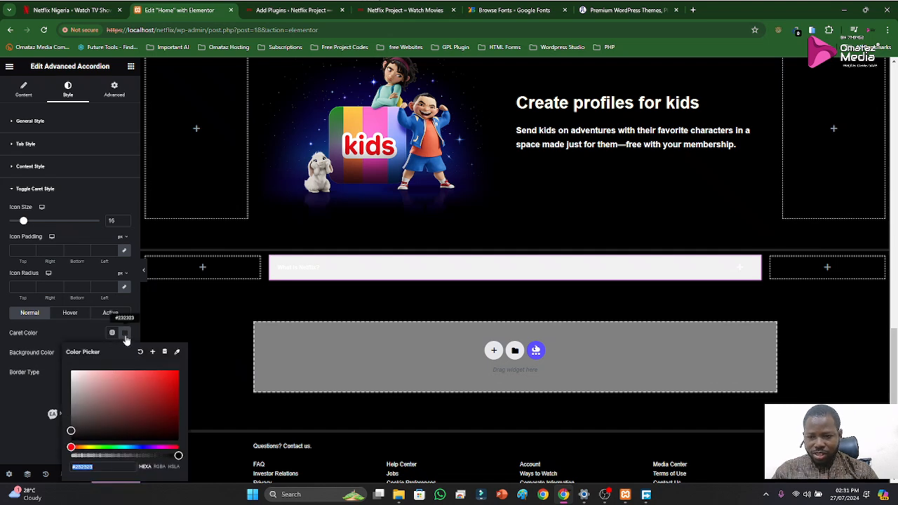
key("super+v")
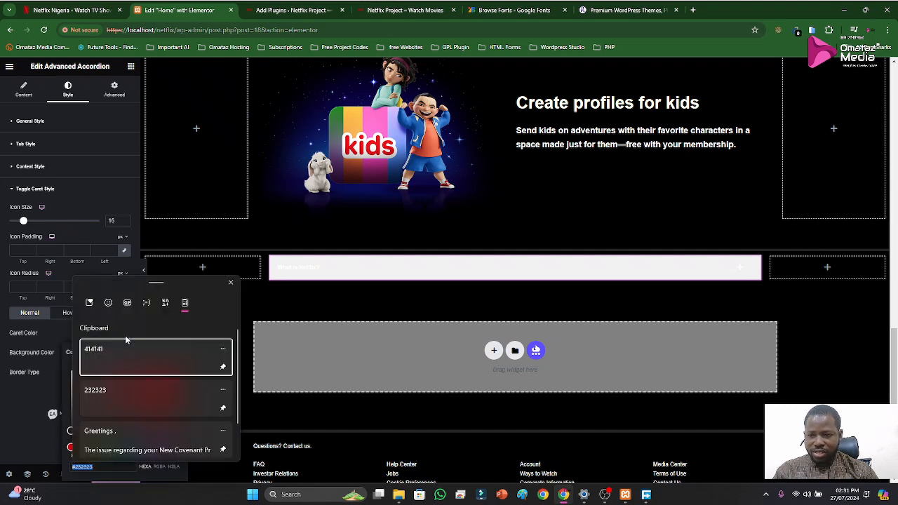
left_click(109, 389)
left_click(78, 330)
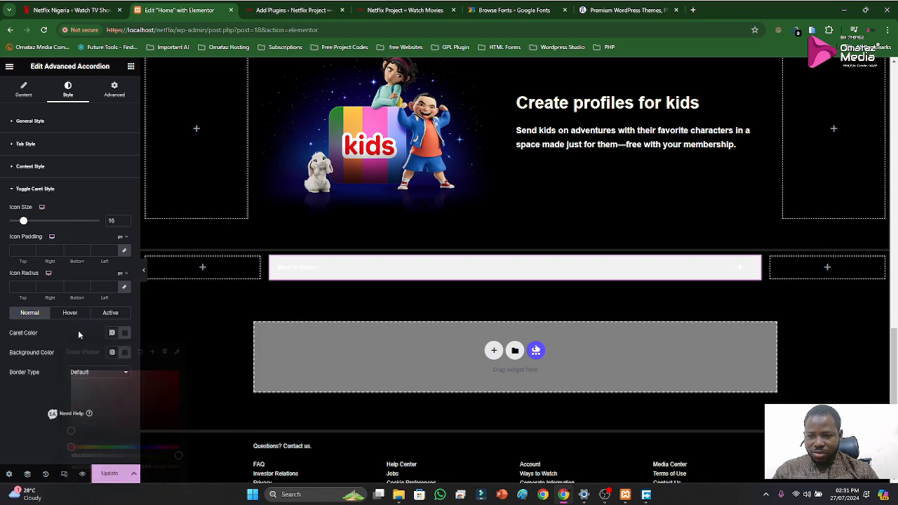
Set the caret color of the toggle caret's Hover state to 414141 from the clipboard history
left_click(69, 316)
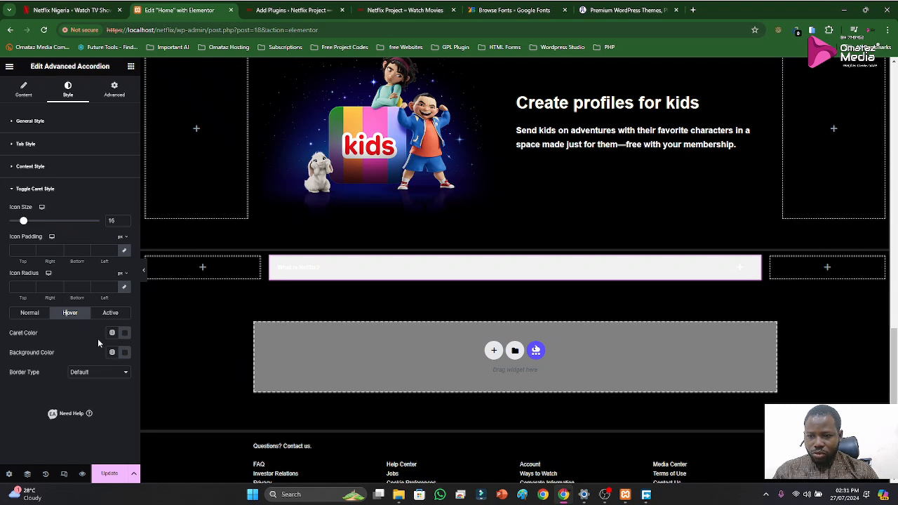
left_click(123, 336)
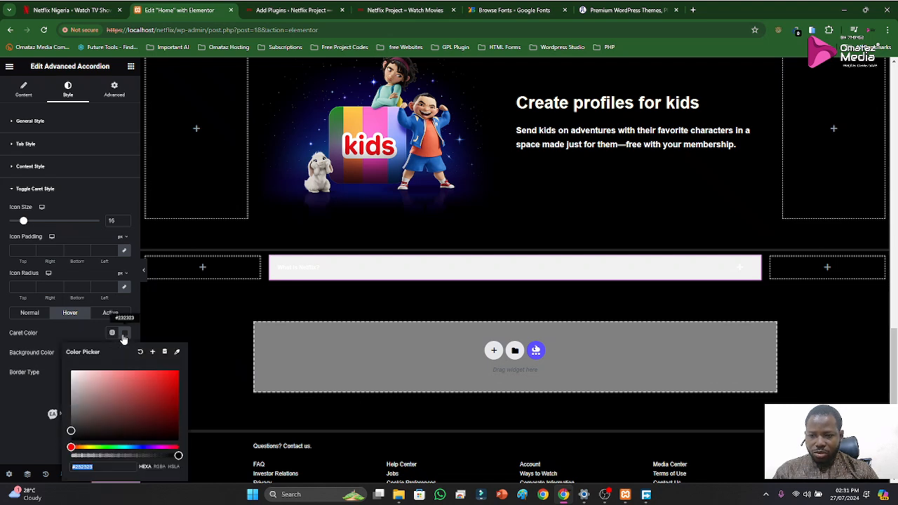
key("super+v")
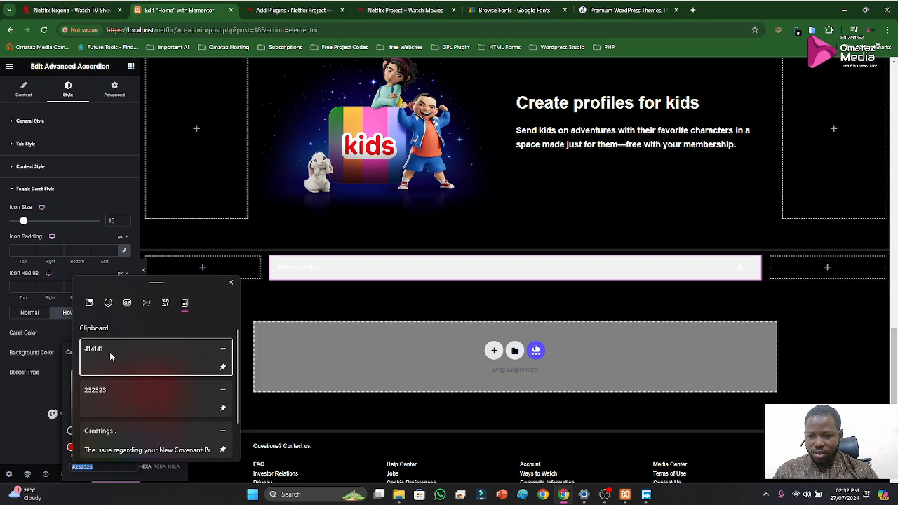
left_click(110, 351)
left_click(85, 323)
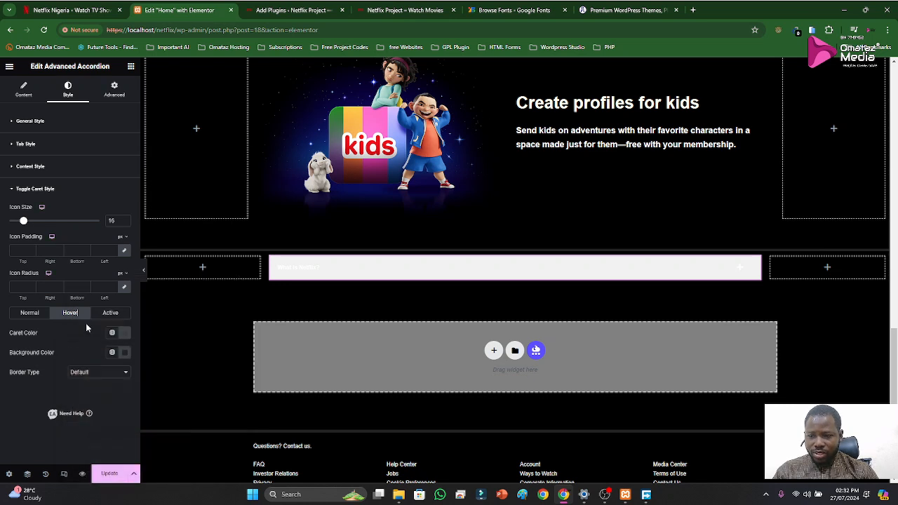
Set the toggle caret's Hover background color to 414141, and expand and collapse "What is Netflix?" in the preview to check it
left_click(125, 356)
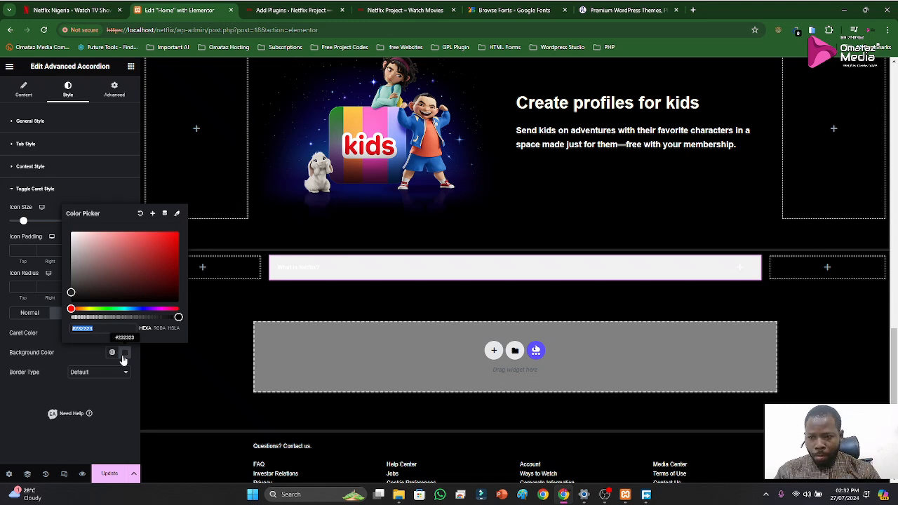
key("super+v")
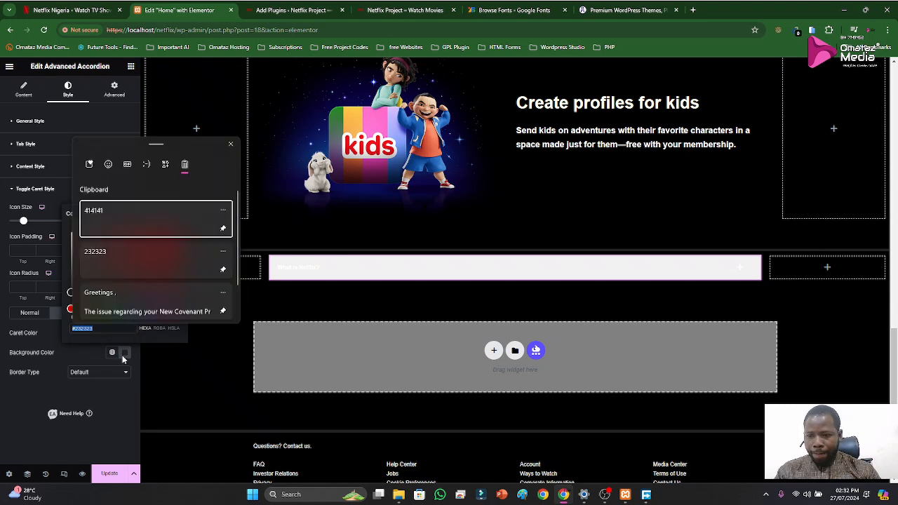
left_click(103, 223)
left_click(73, 359)
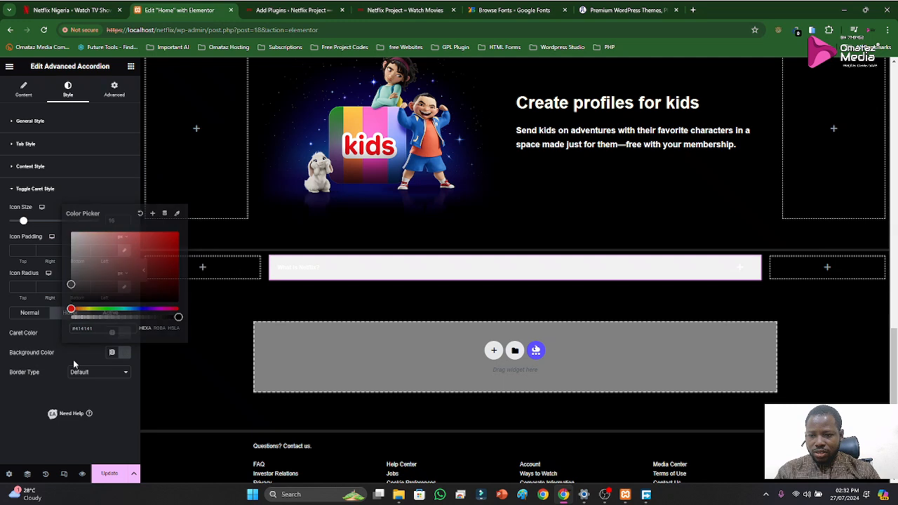
left_click(341, 270)
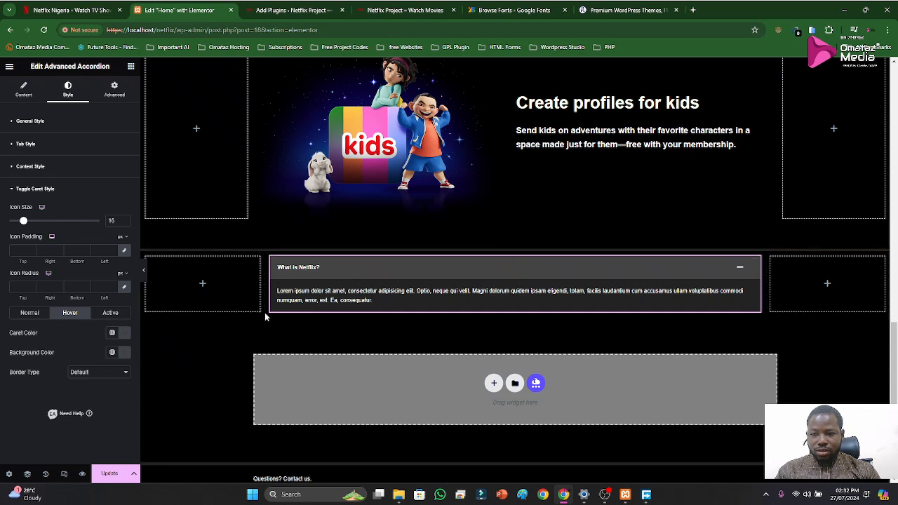
left_click(357, 268)
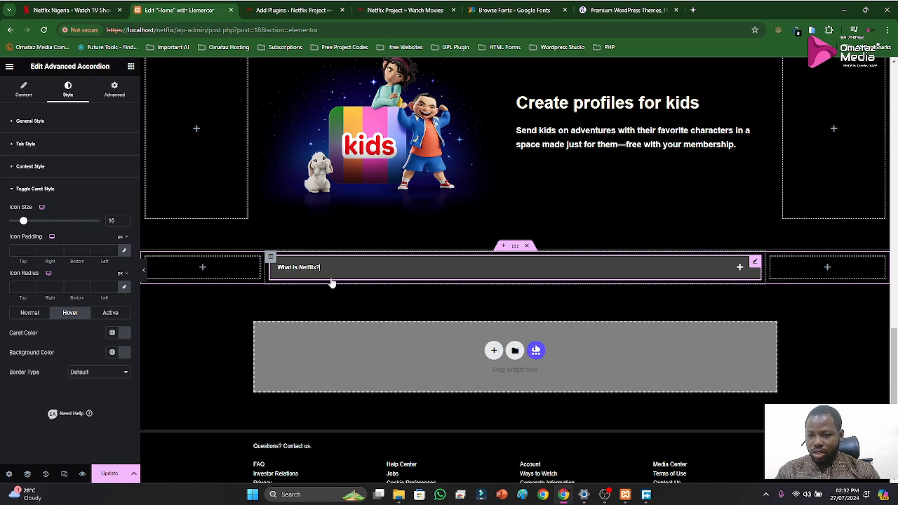
Try the Accent global color, 232323 and a dark red as the Normal-state caret color, and clear the color
left_click(25, 316)
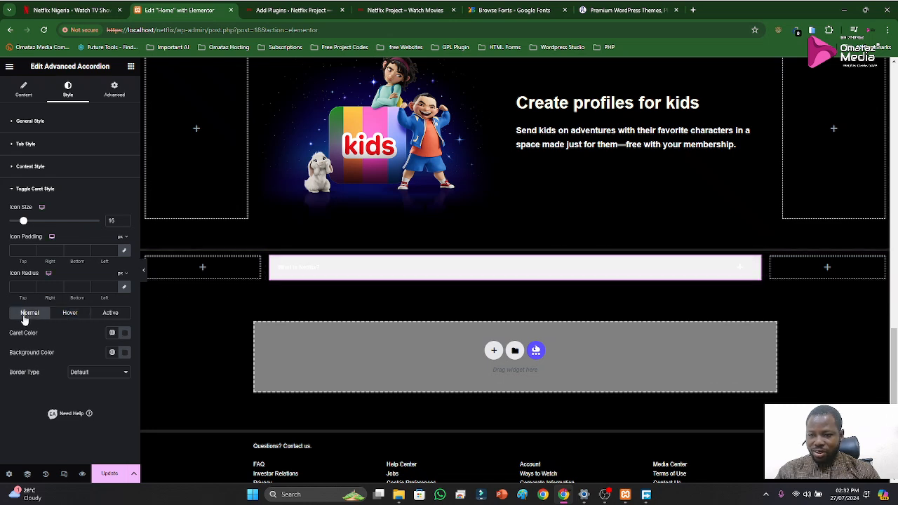
left_click(113, 334)
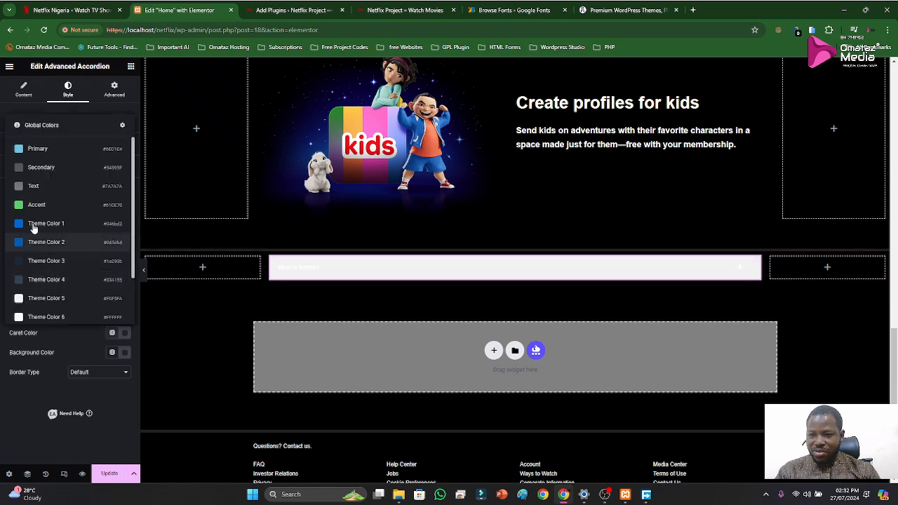
left_click(35, 204)
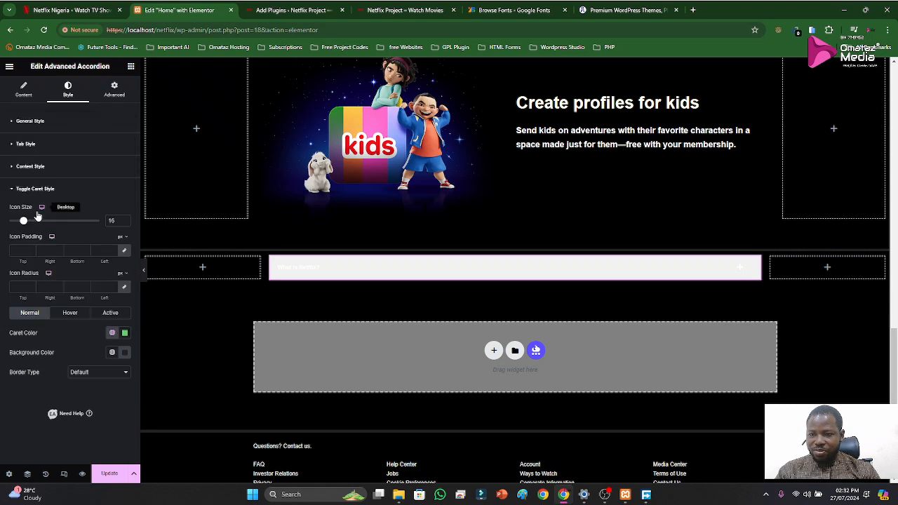
left_click(112, 334)
left_click(124, 332)
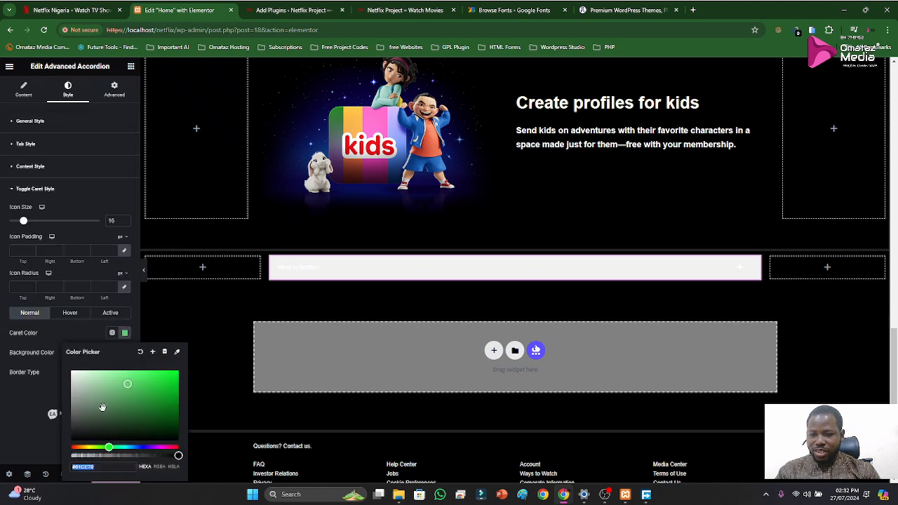
key("super+v")
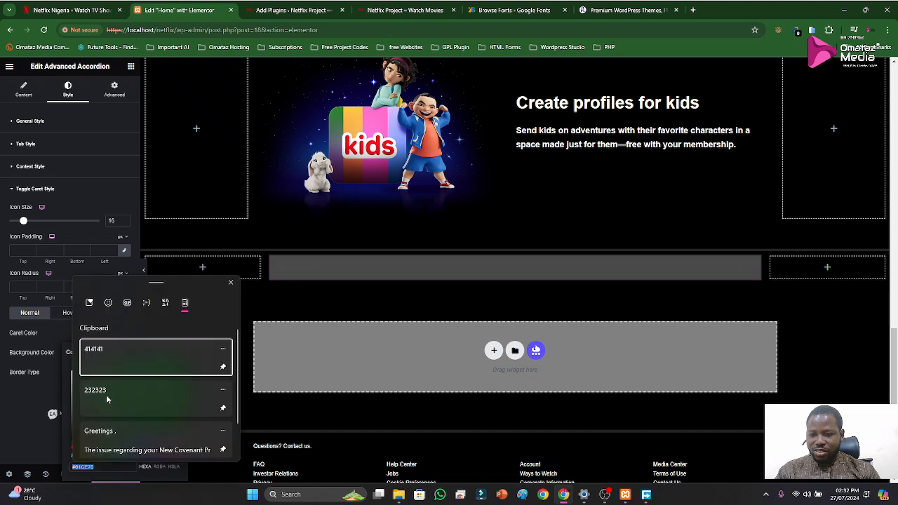
left_click(108, 398)
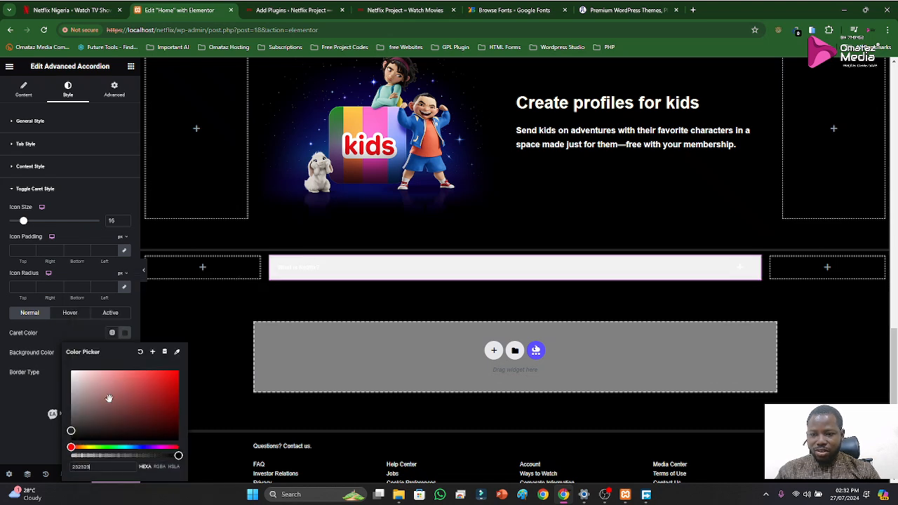
left_click_drag(152, 423, 163, 421)
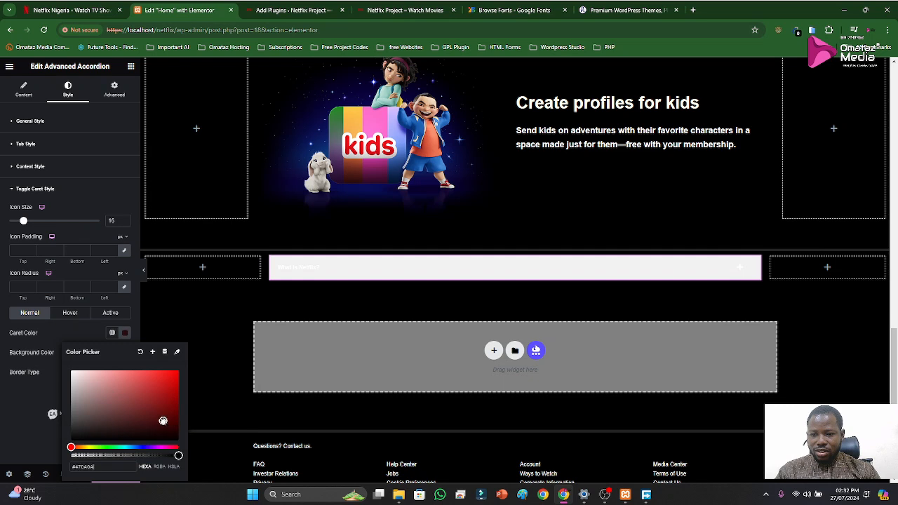
left_click(141, 353)
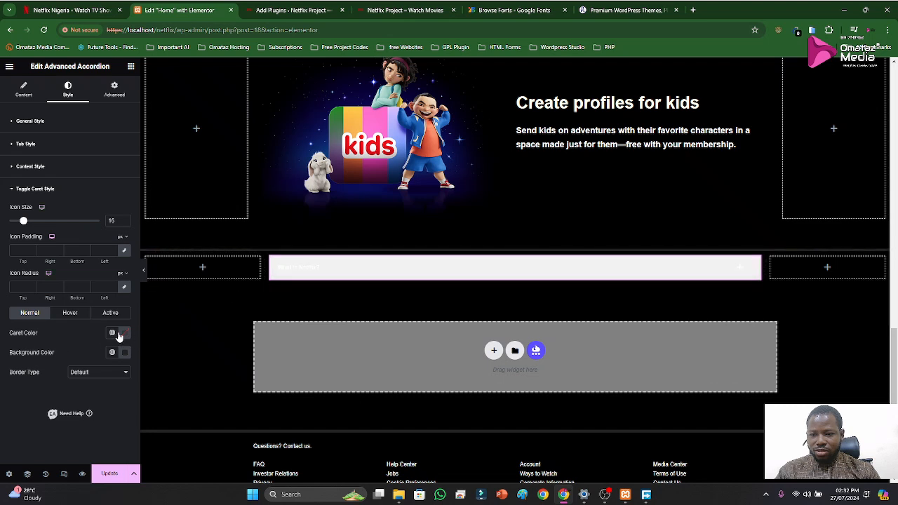
Try Accent as the Normal-state caret color, replace it with 232323 from the clipboard history, and update the page
left_click(112, 334)
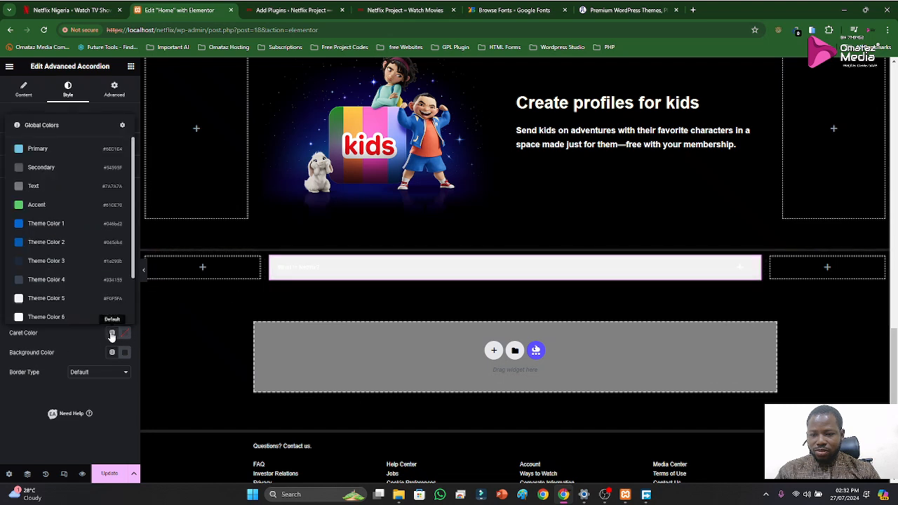
left_click(38, 205)
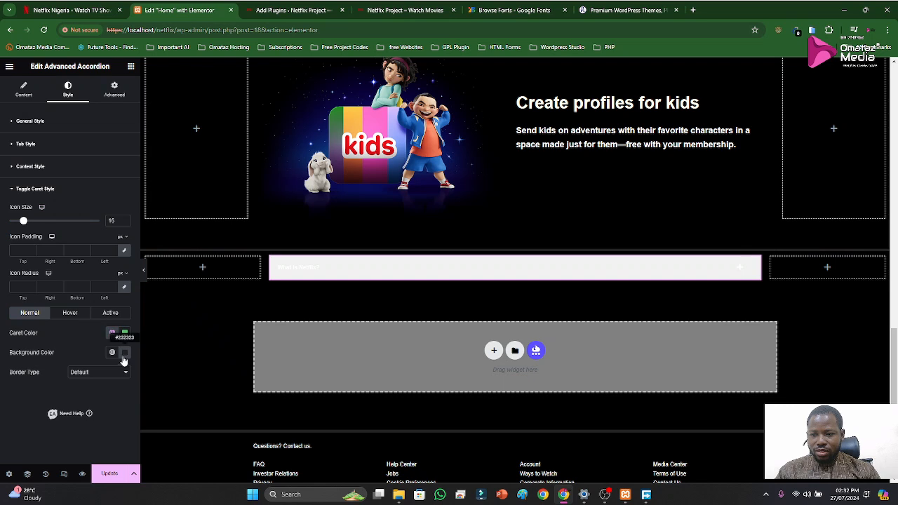
left_click(125, 334)
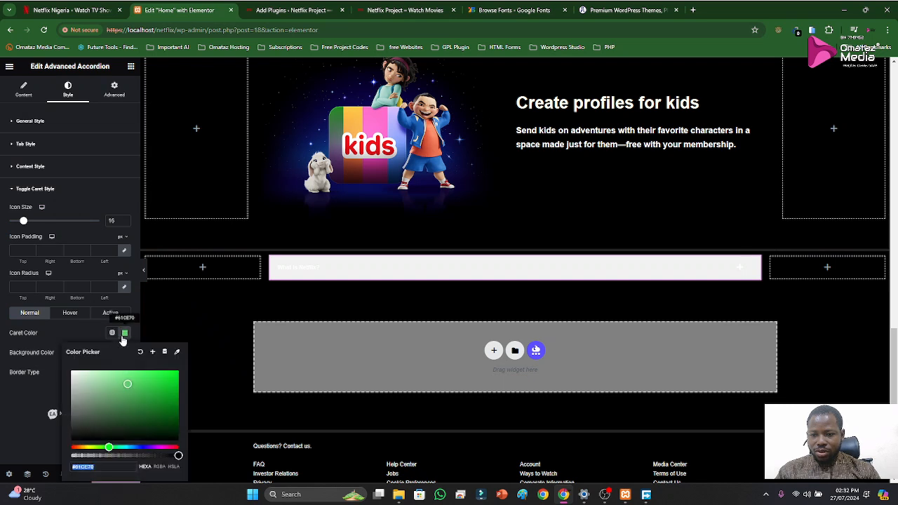
key("super+v")
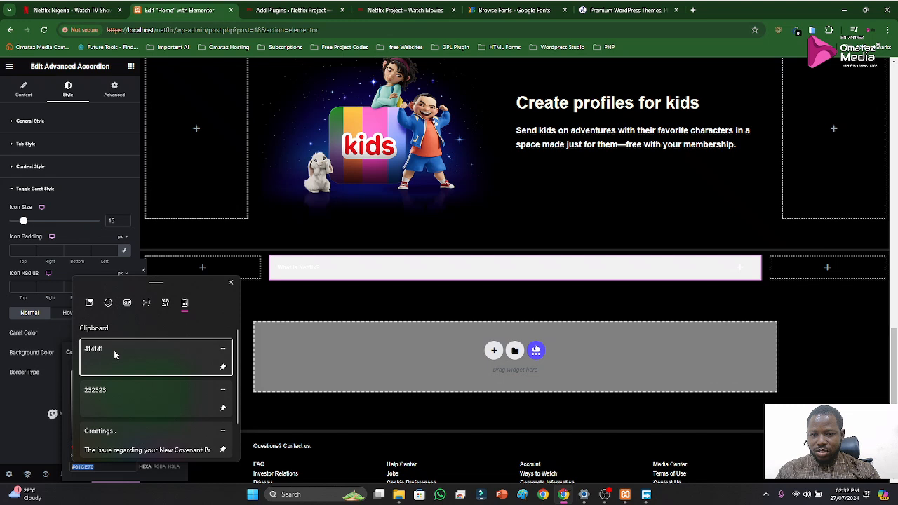
left_click(106, 390)
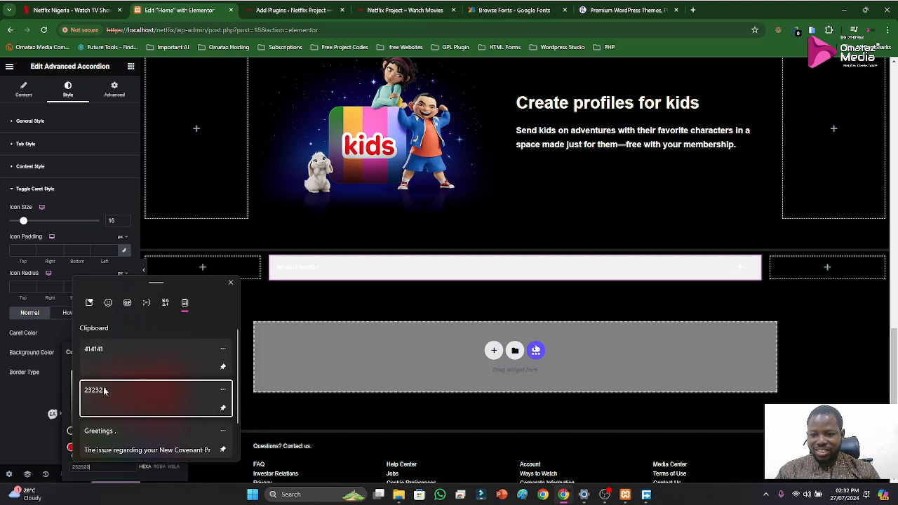
left_click(83, 337)
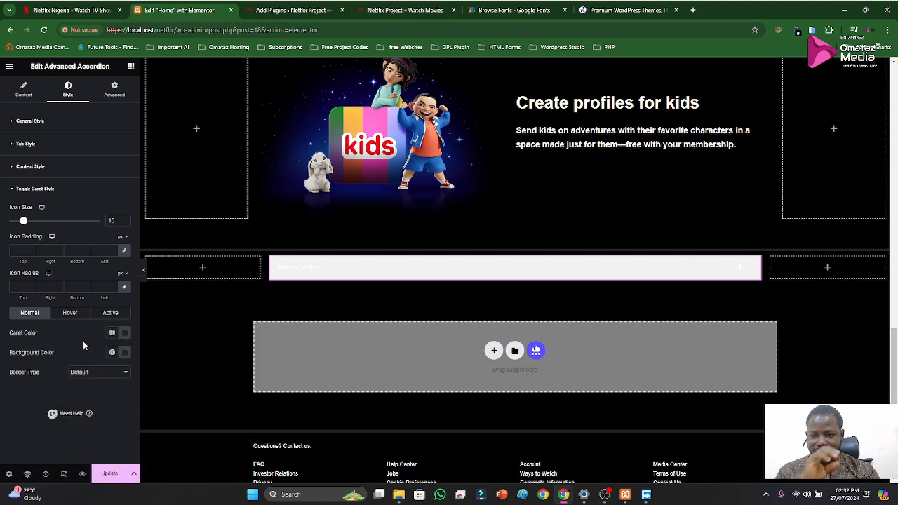
left_click(110, 473)
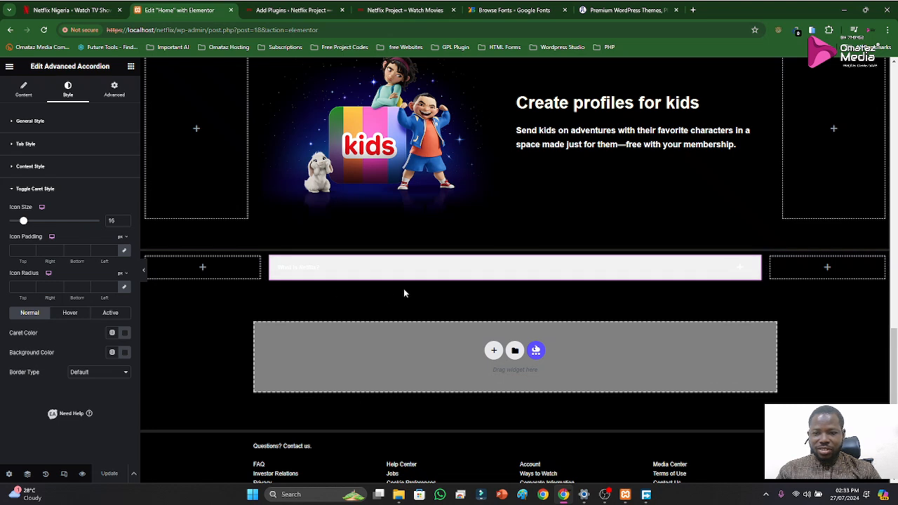
Search the widgets for "acc" and add a second Advanced Accordion below the existing "What is Netflix?" accordion
left_click(130, 66)
type("acc")
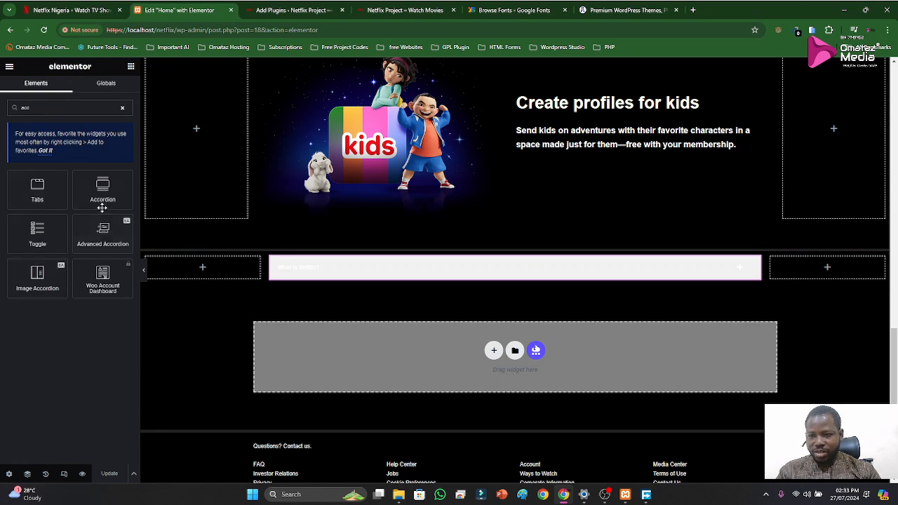
left_click_drag(101, 232, 351, 282)
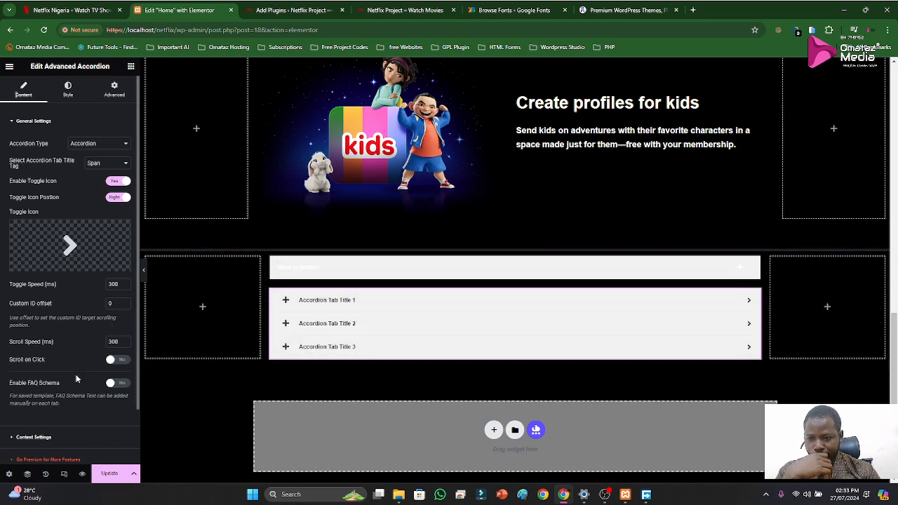
Enable the FAQ Schema for the new Advanced Accordion and look over its Content Settings items
left_click(117, 383)
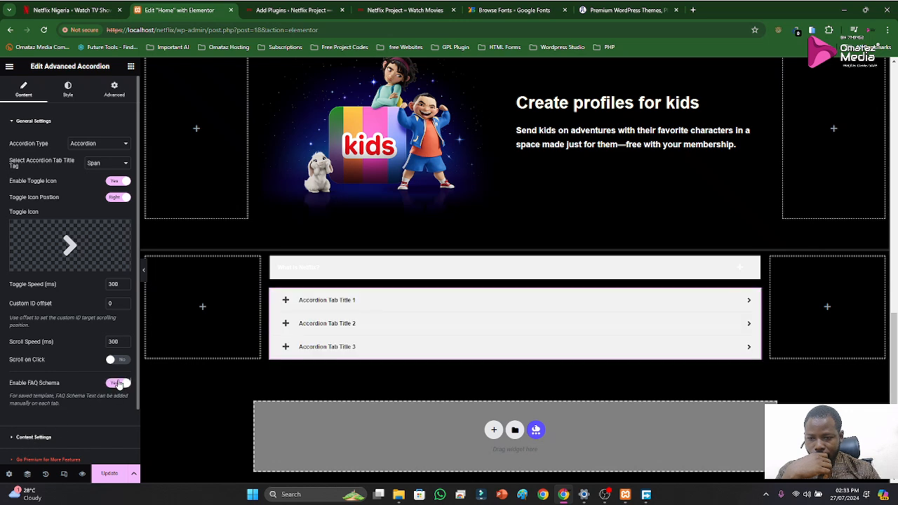
scroll(109, 384, "down", 1)
left_click(40, 373)
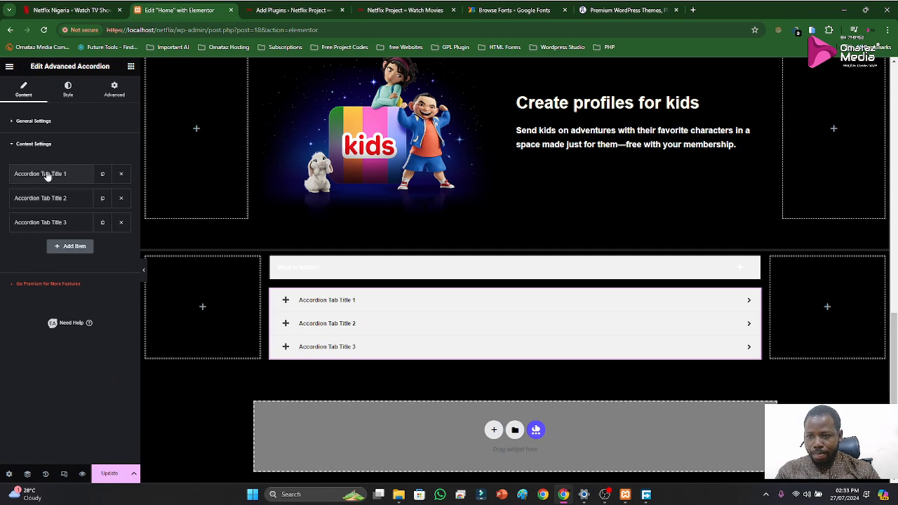
left_click(30, 145)
left_click(24, 121)
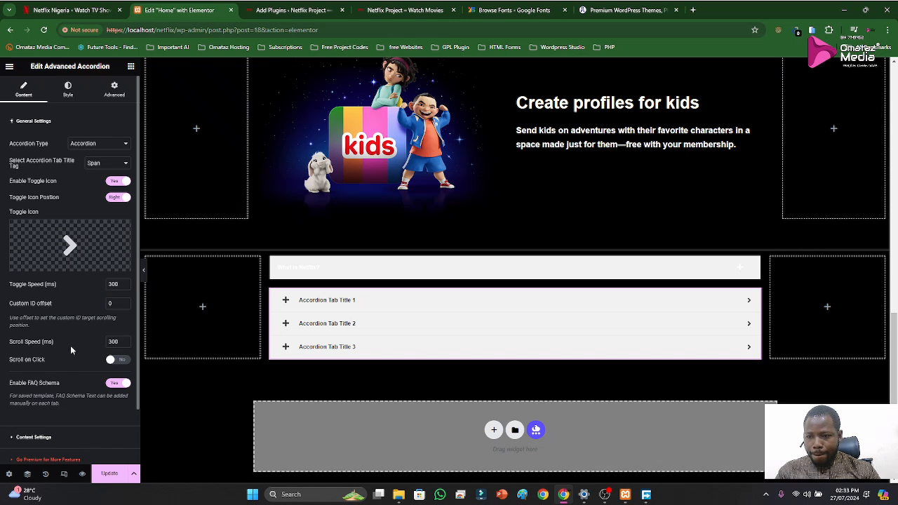
Examine the new accordion's Tab Style settings for the Normal, Active and Hover states, plus its Content Style settings
left_click(70, 92)
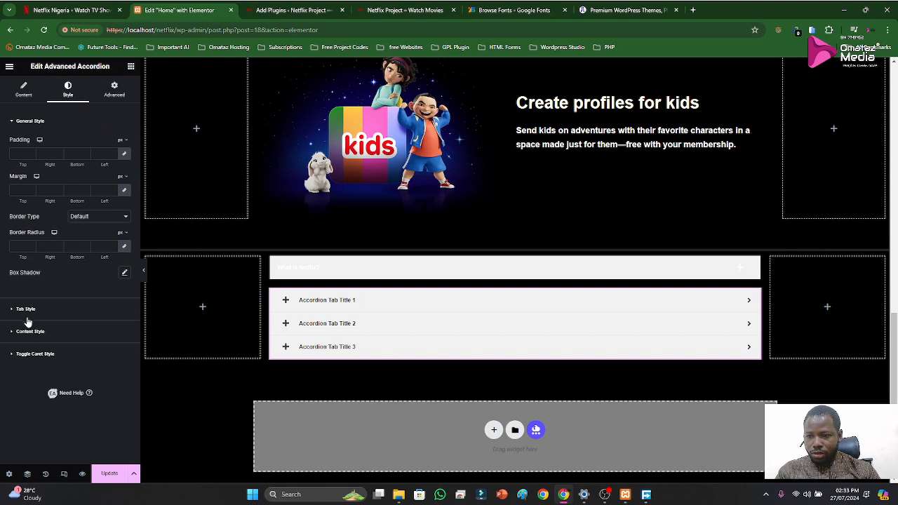
left_click(26, 309)
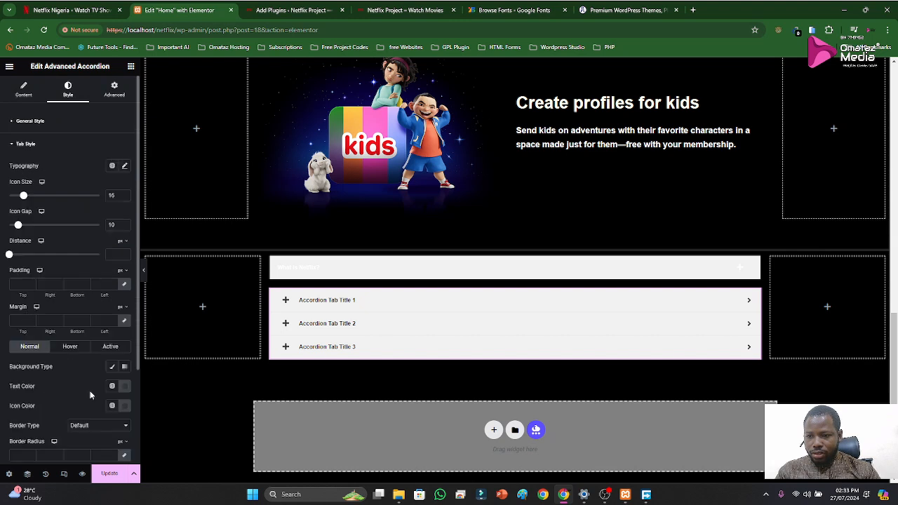
scroll(70, 353, "down", 3)
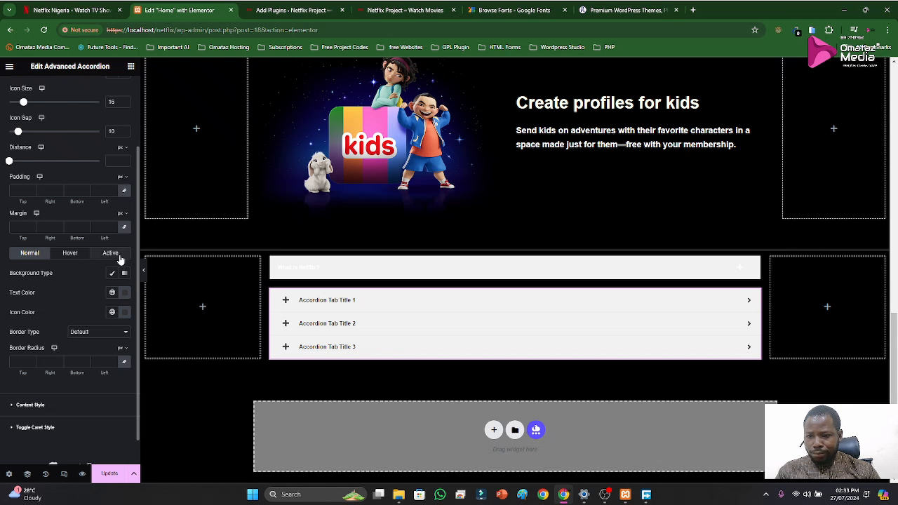
left_click(111, 254)
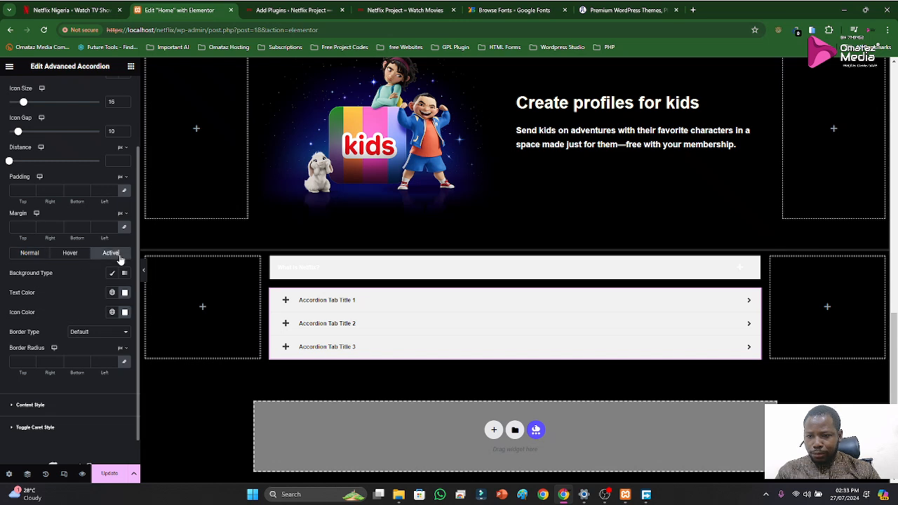
left_click(69, 255)
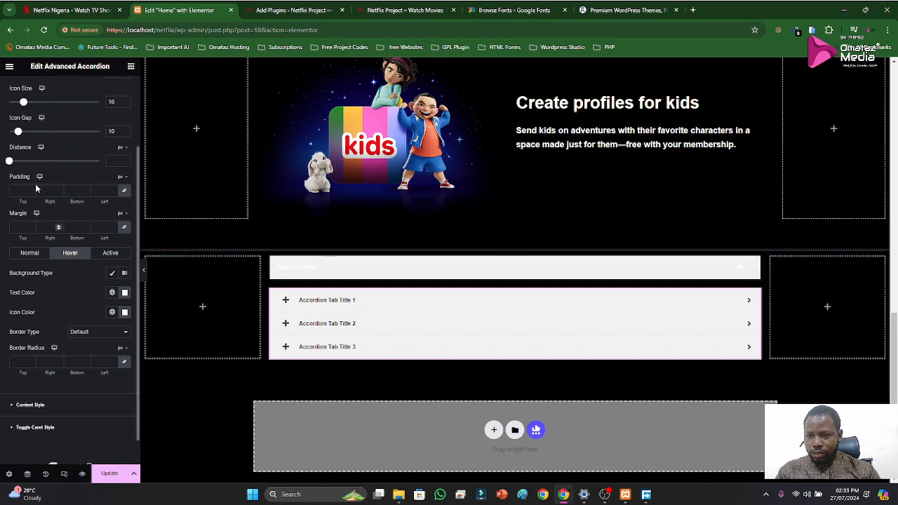
scroll(28, 168, "up", 3)
left_click(23, 144)
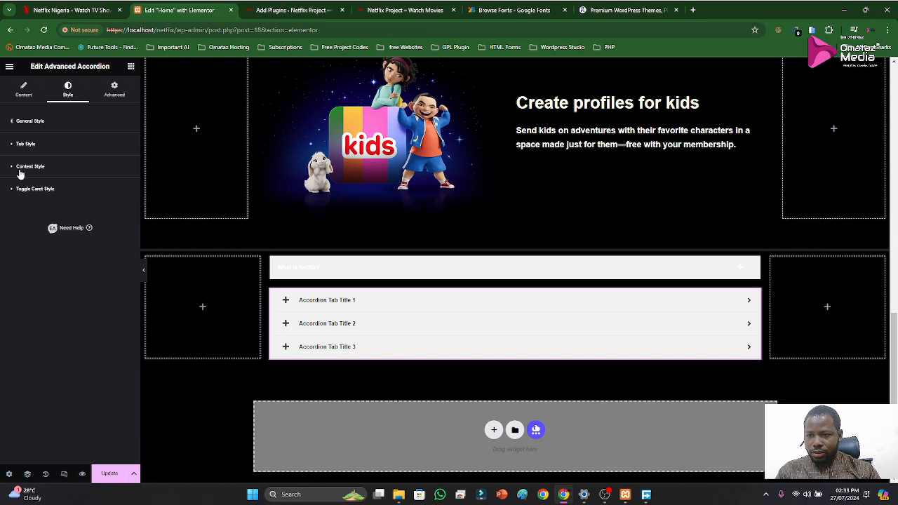
left_click(29, 167)
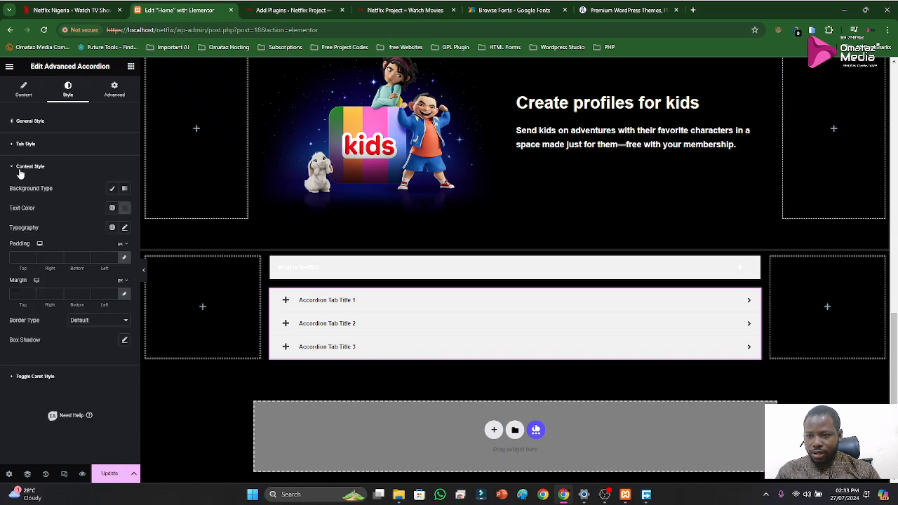
left_click(21, 169)
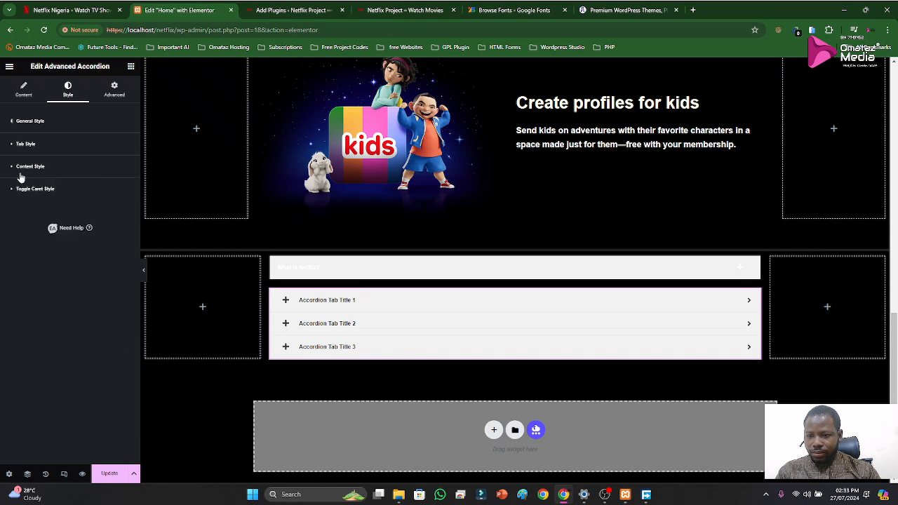
Expand "What is Netflix?" and "Accordion Tab Title 1" in the preview to compare the two accordions' tab colors
left_click(334, 275)
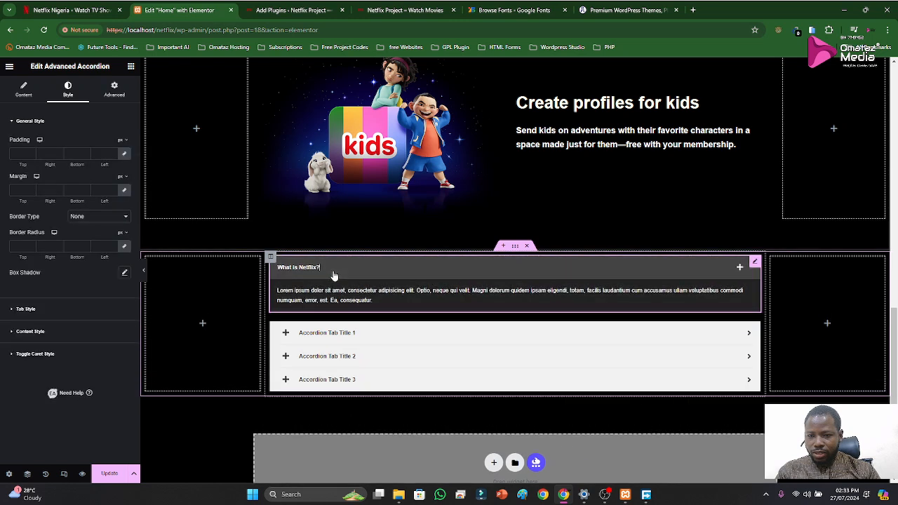
left_click(327, 300)
left_click(327, 301)
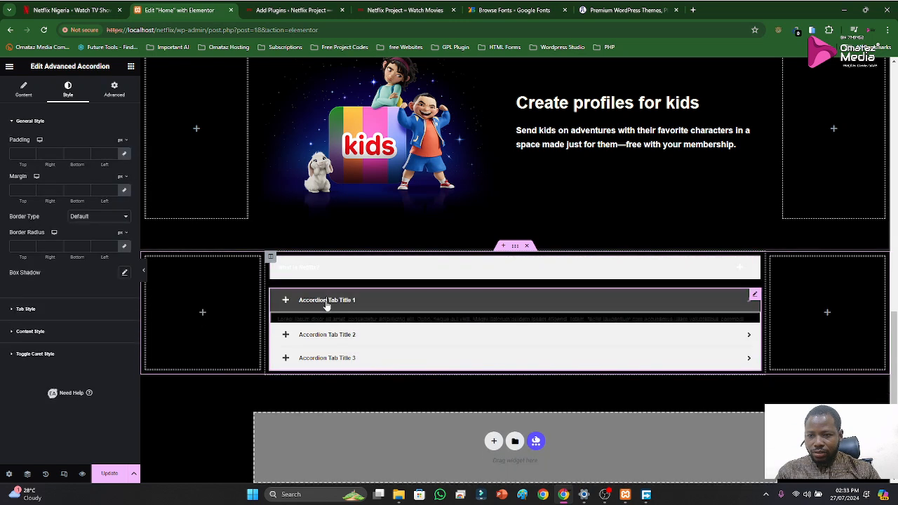
Set the new accordion's Normal-state toggle caret background color to 232323 from the clipboard history
left_click(36, 355)
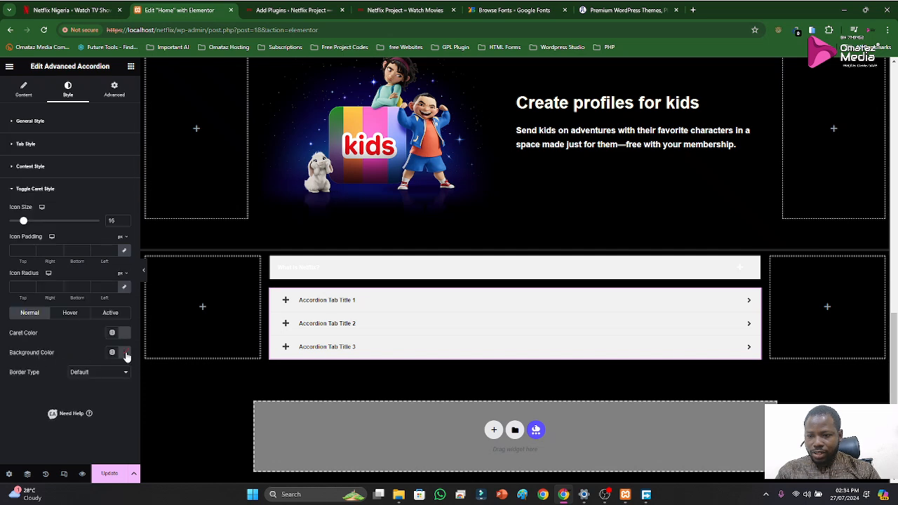
left_click(126, 354)
key("super+v")
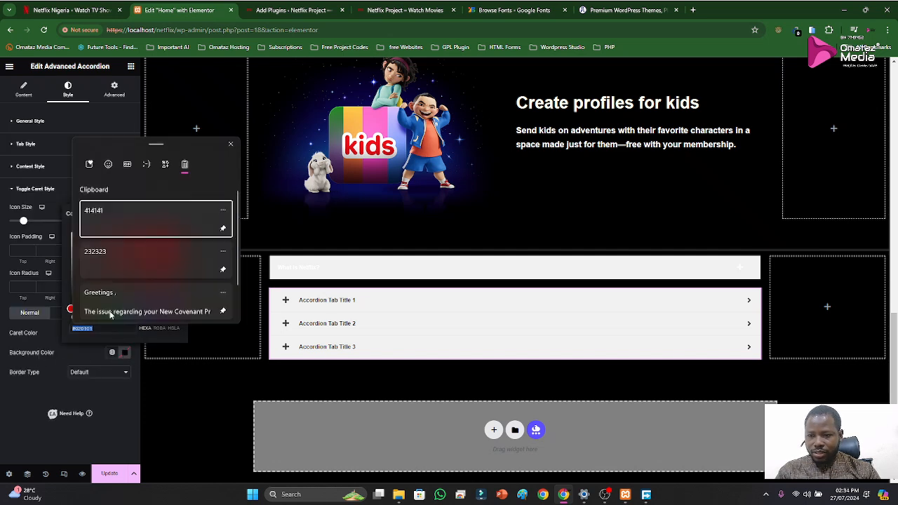
left_click(109, 258)
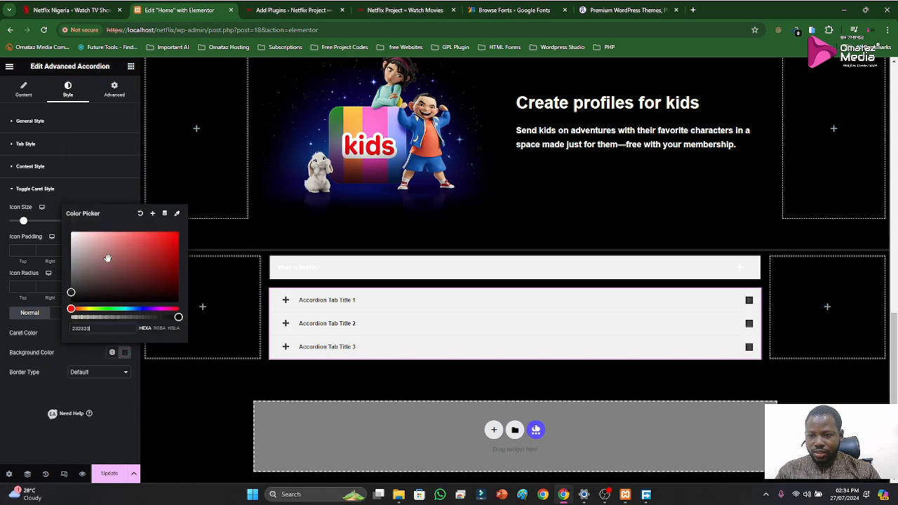
left_click(71, 355)
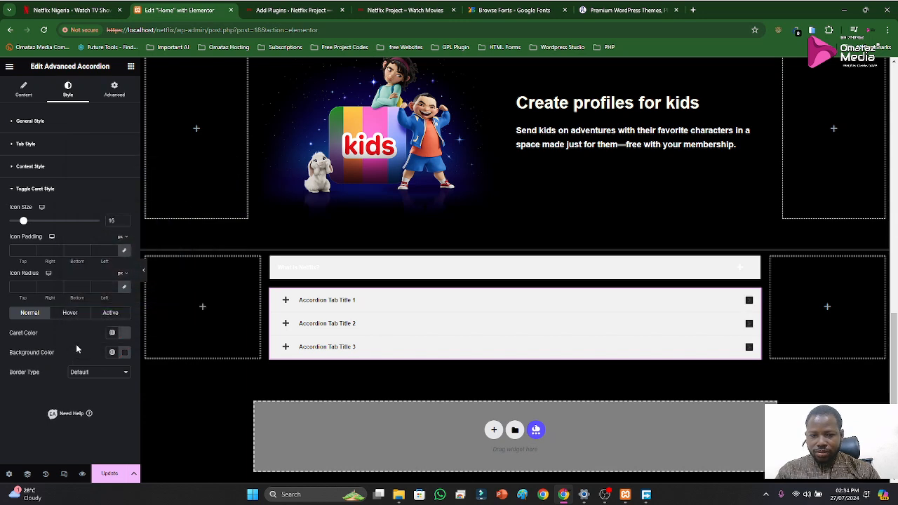
Set the Normal-state toggle caret color to 414141 from the clipboard history and close the caret settings
left_click(123, 334)
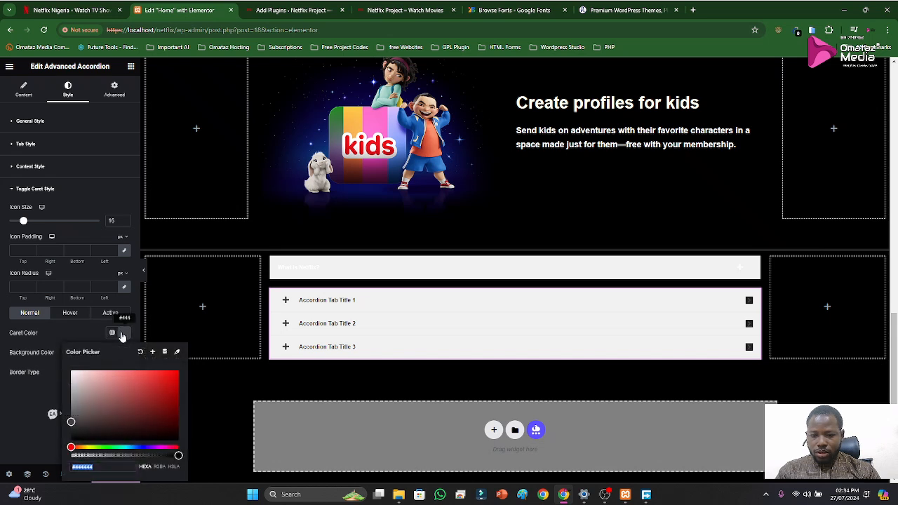
key("super+v")
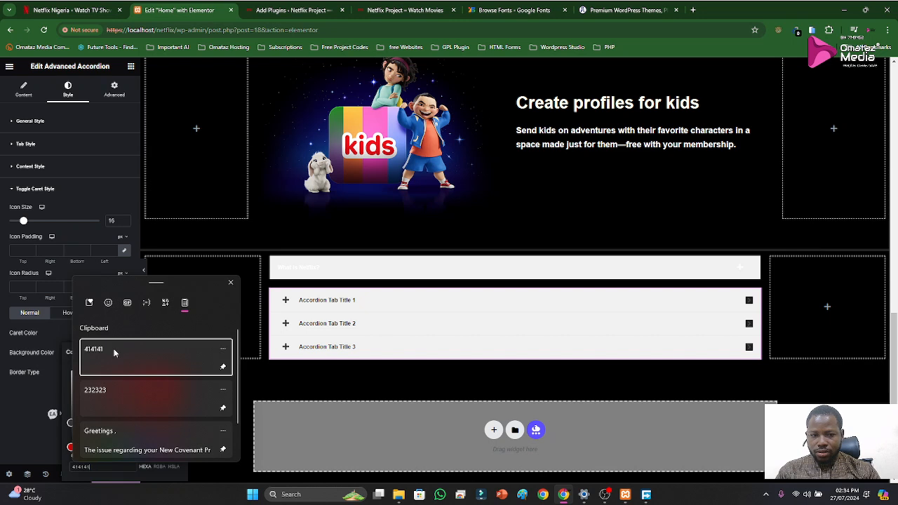
left_click(113, 349)
left_click(75, 334)
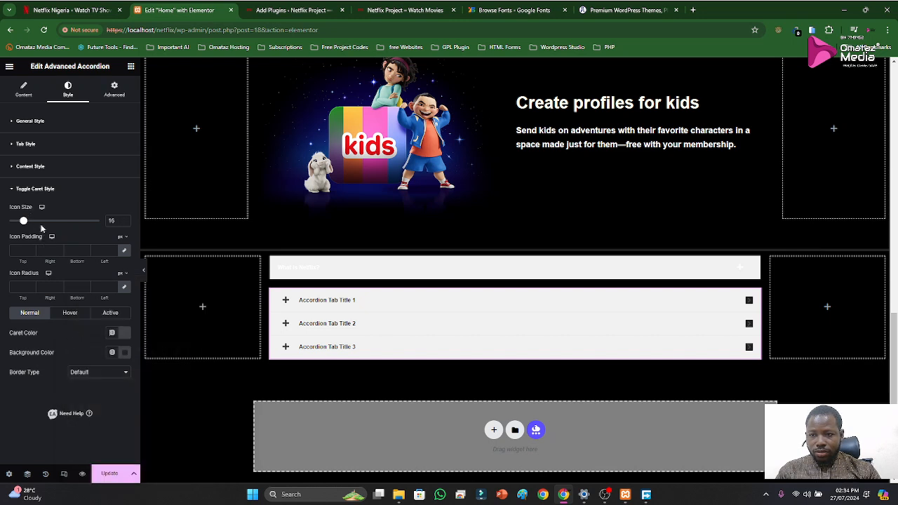
left_click(38, 191)
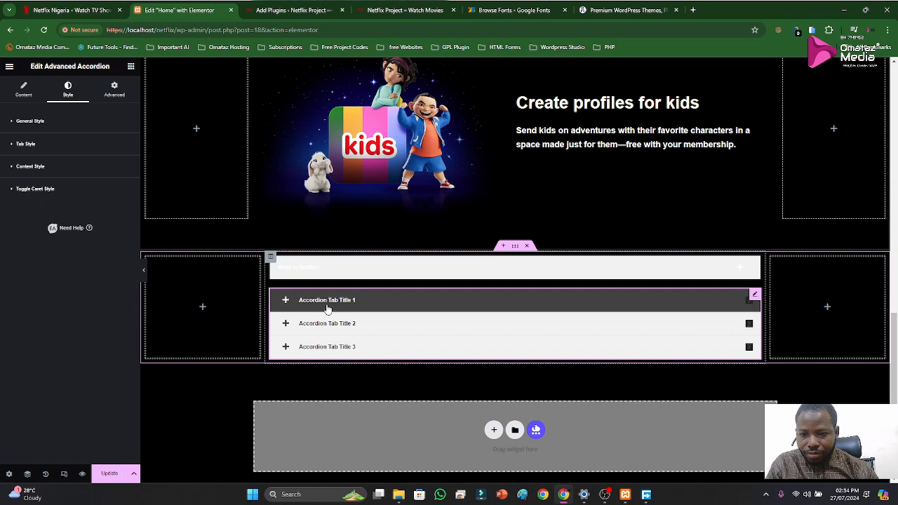
Examine the new accordion's General Style and its Tab Style color settings for the Normal, Hover and Active states
left_click(35, 123)
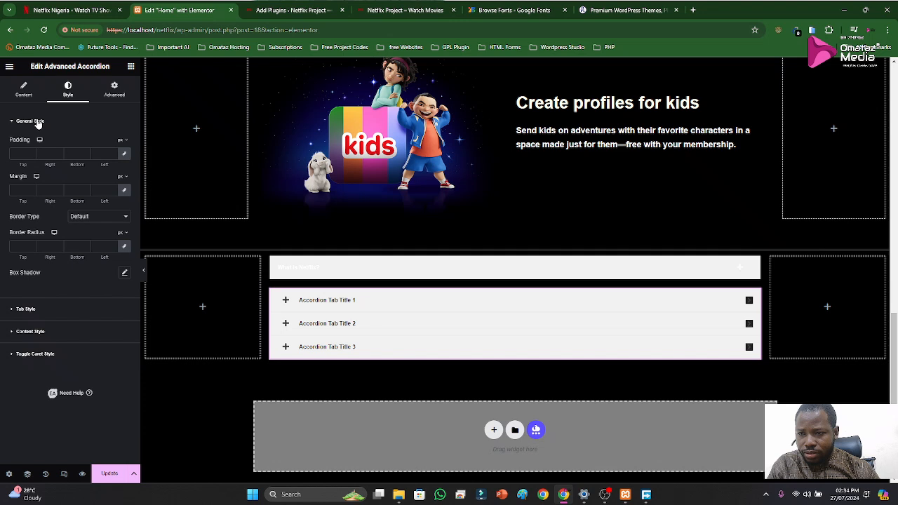
left_click(38, 123)
left_click(36, 144)
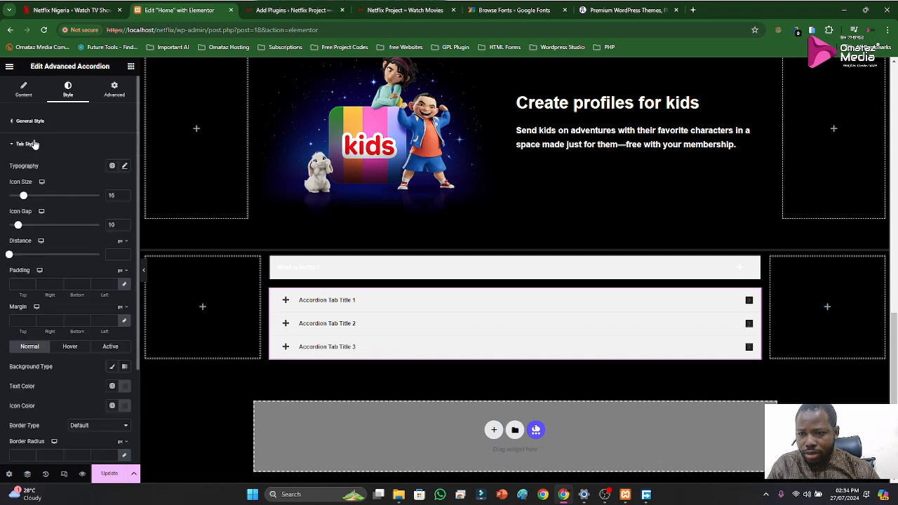
scroll(59, 294, "down", 1)
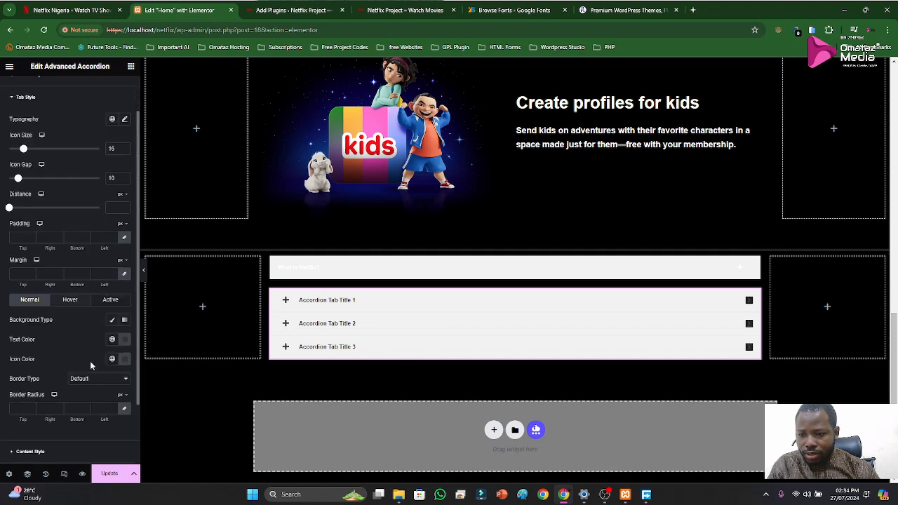
left_click(77, 303)
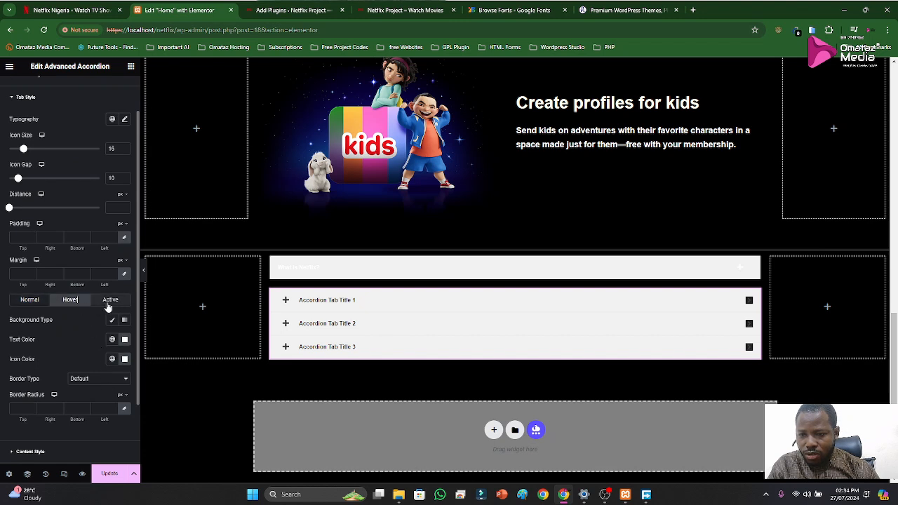
left_click(110, 305)
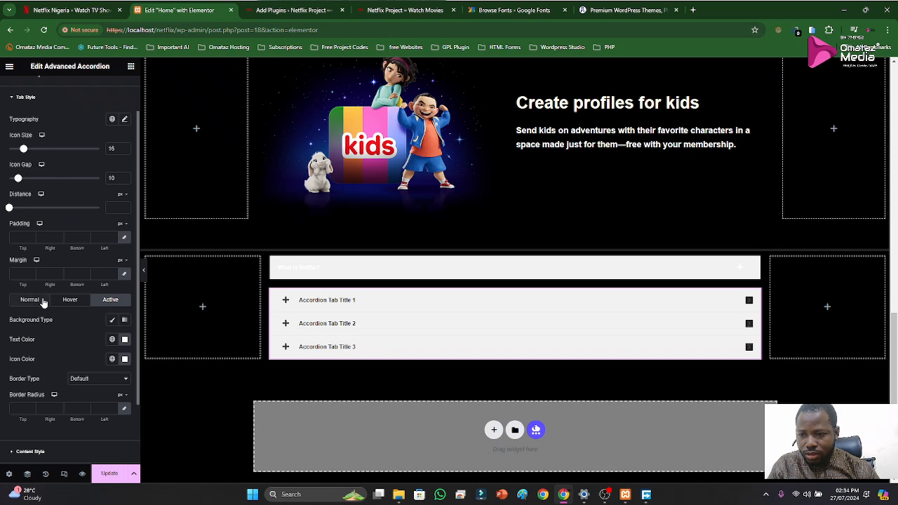
scroll(44, 312, "down", 2)
scroll(41, 318, "up", 3)
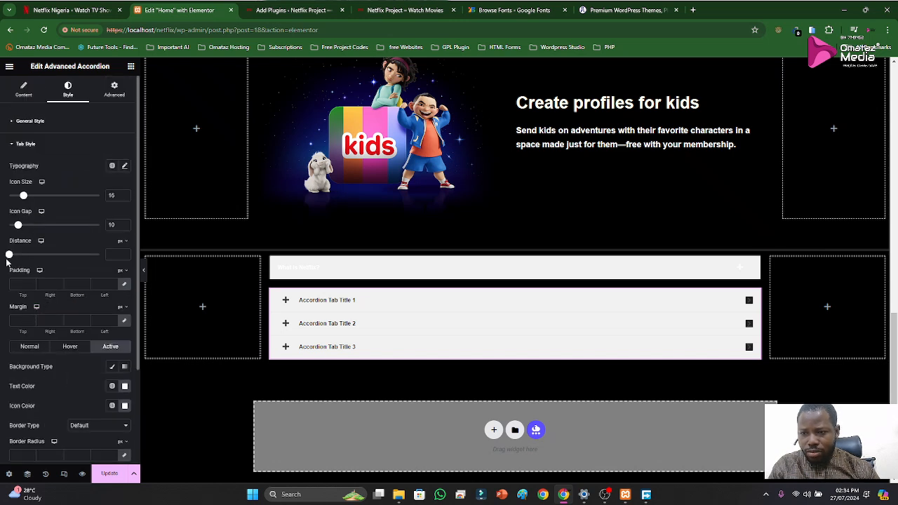
left_click(15, 144)
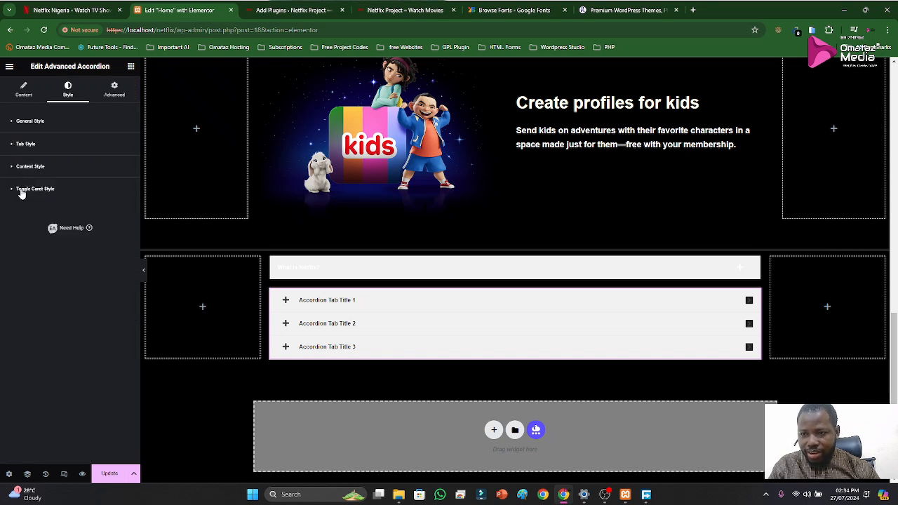
Set the Hover-state toggle caret color to a light pinkish gray and its background color to near-black
left_click(21, 190)
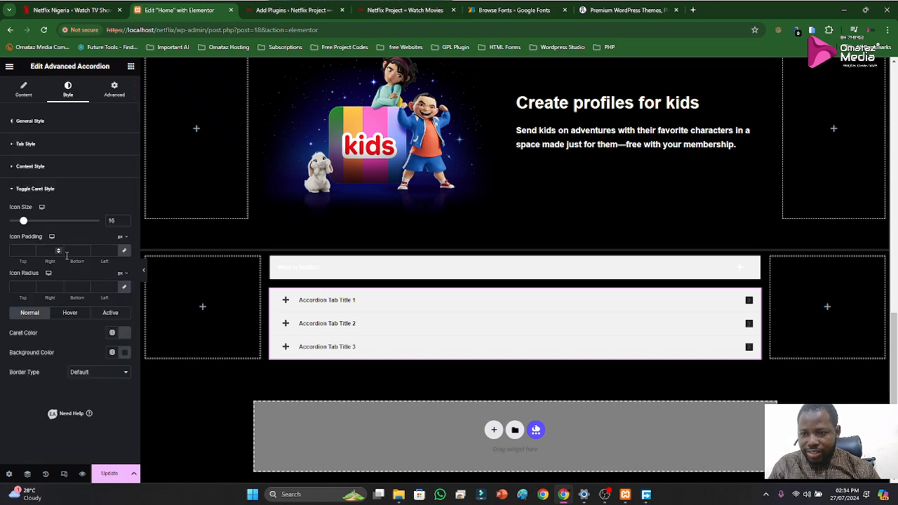
left_click(70, 317)
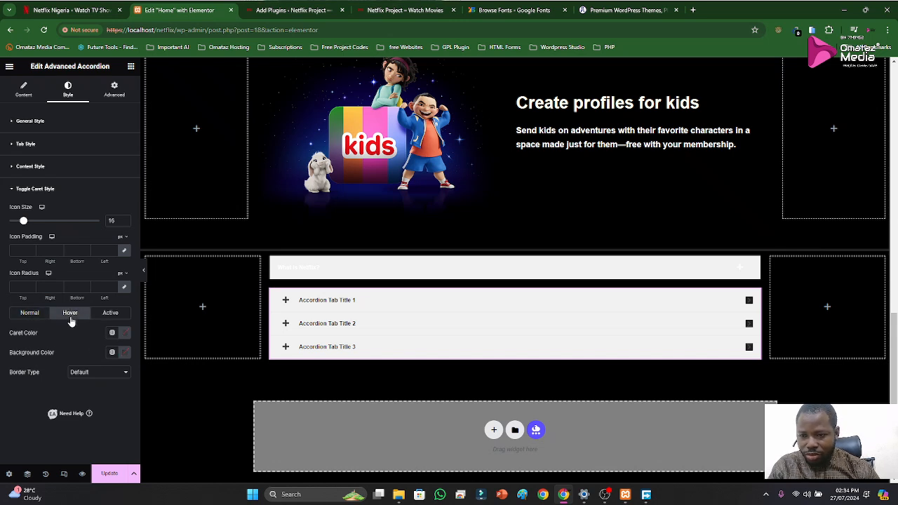
left_click(125, 334)
left_click_drag(99, 383, 80, 381)
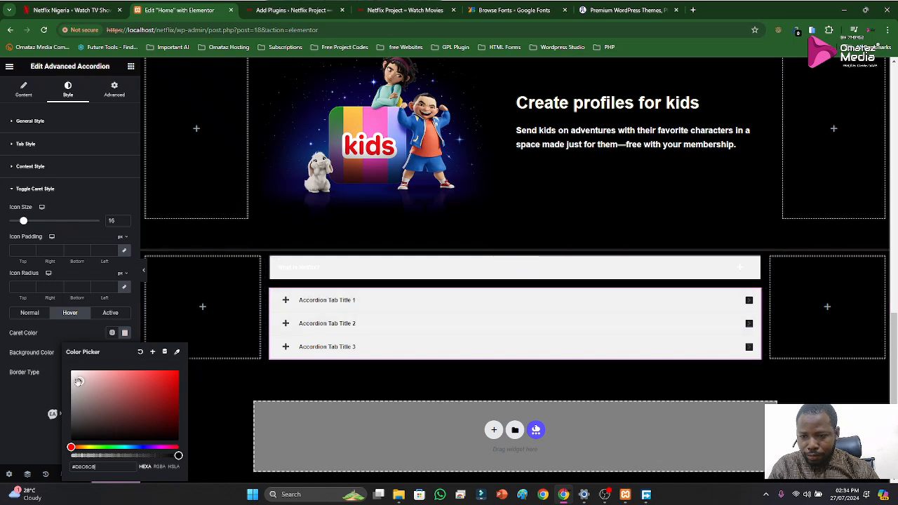
left_click(124, 352)
left_click_drag(84, 287, 87, 257)
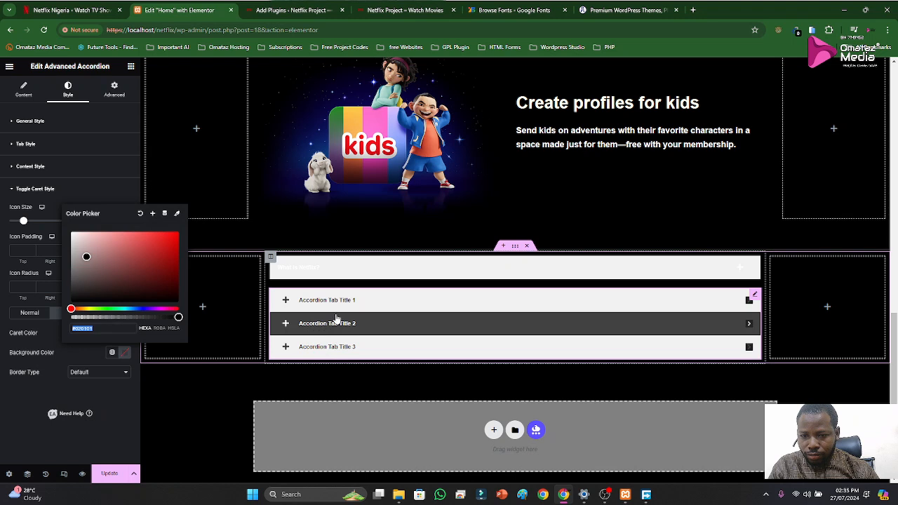
left_click(59, 351)
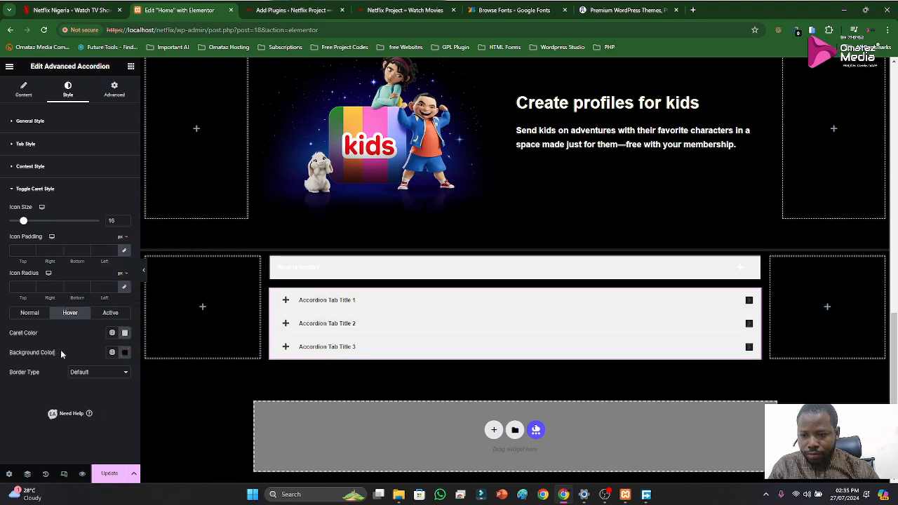
Set the new accordion's Active-state toggle caret color to black (#000000) and close the caret settings
left_click(105, 313)
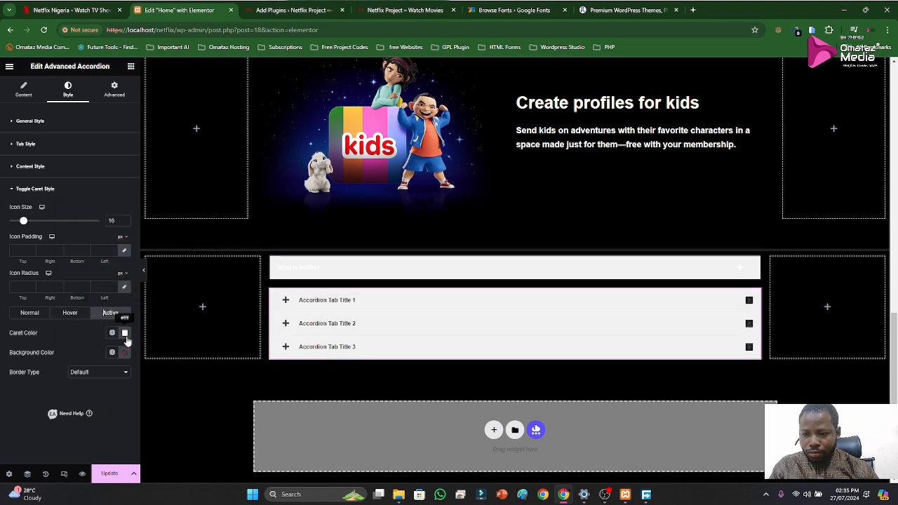
left_click(125, 333)
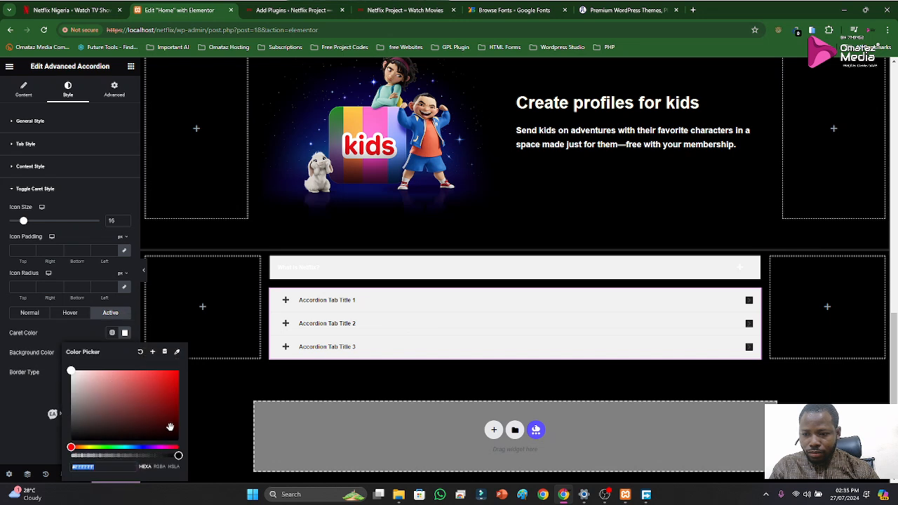
left_click_drag(170, 427, 181, 443)
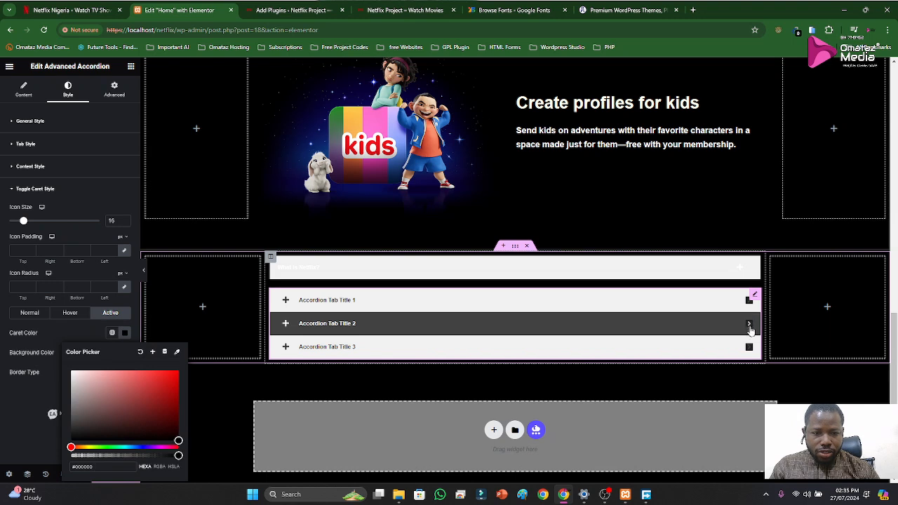
left_click(22, 189)
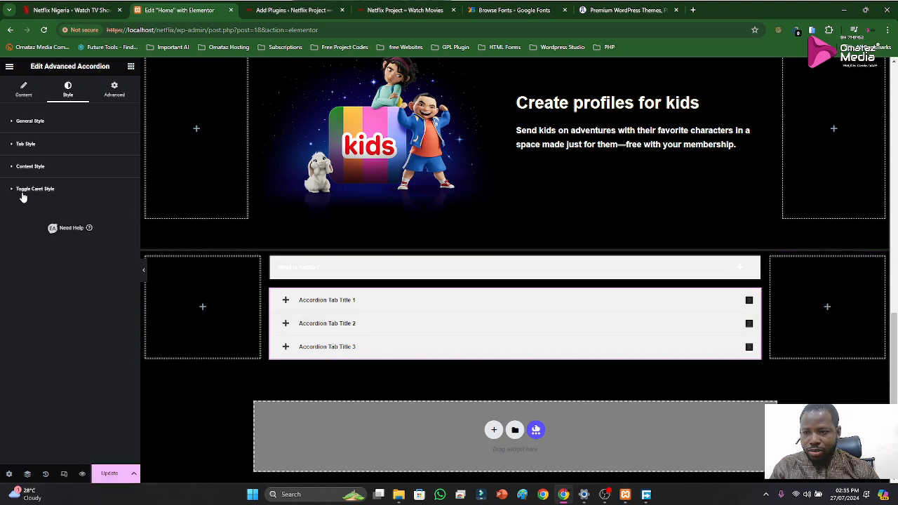
Check the new accordion's advanced layout settings and change its accordion type to Toggle, keeping the Span title tag
left_click(114, 89)
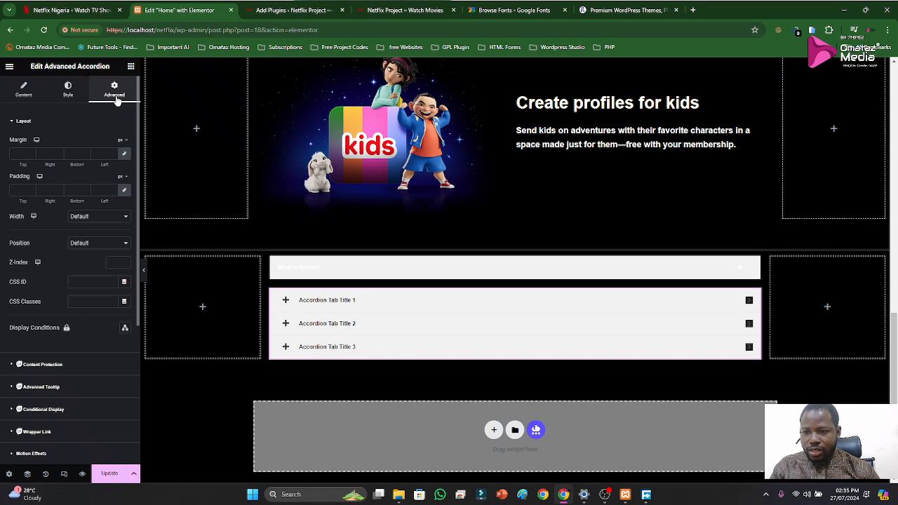
scroll(77, 238, "down", 3)
scroll(79, 250, "up", 3)
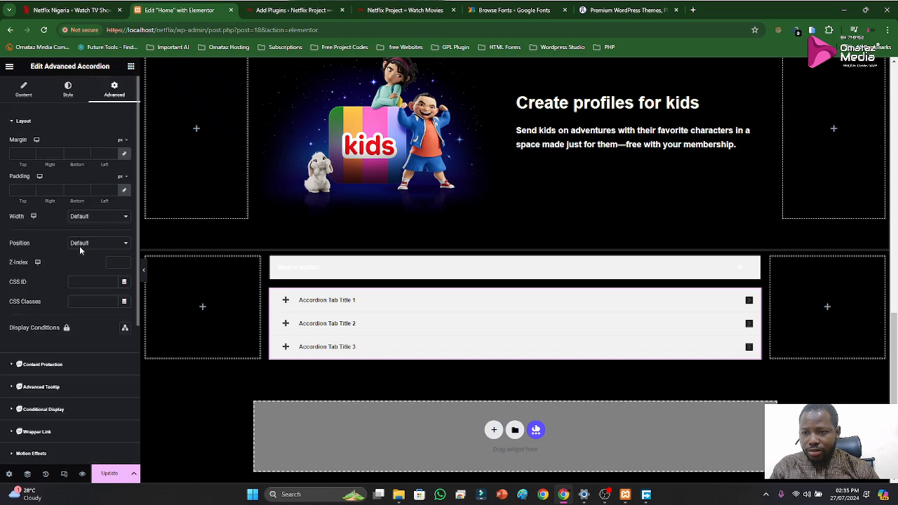
left_click(33, 96)
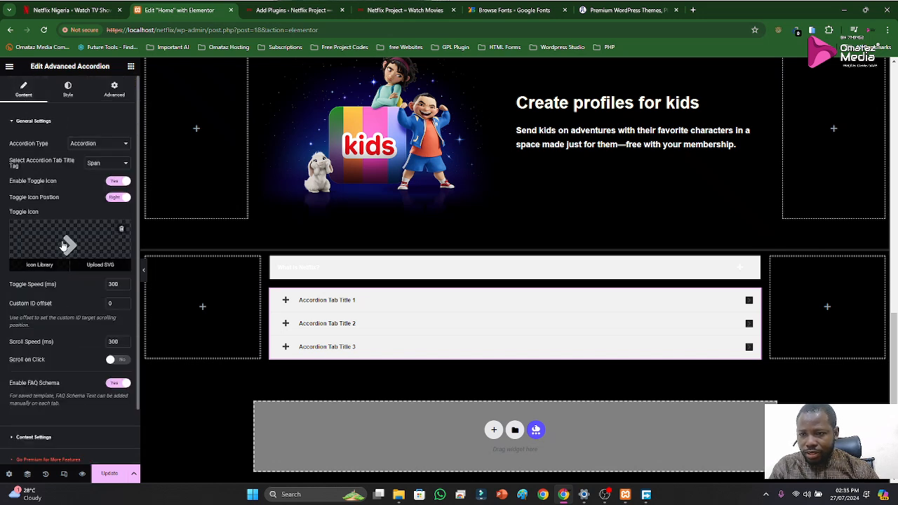
left_click(96, 145)
left_click(89, 161)
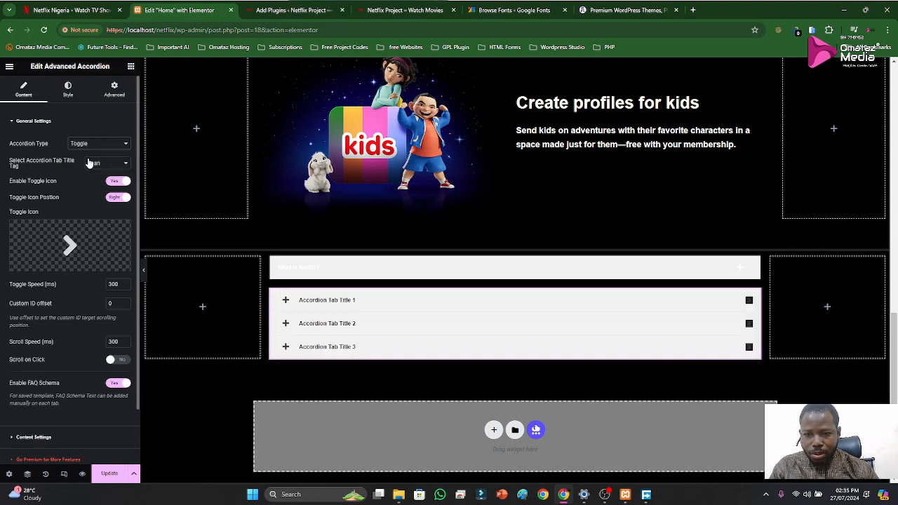
left_click(104, 163)
left_click(105, 162)
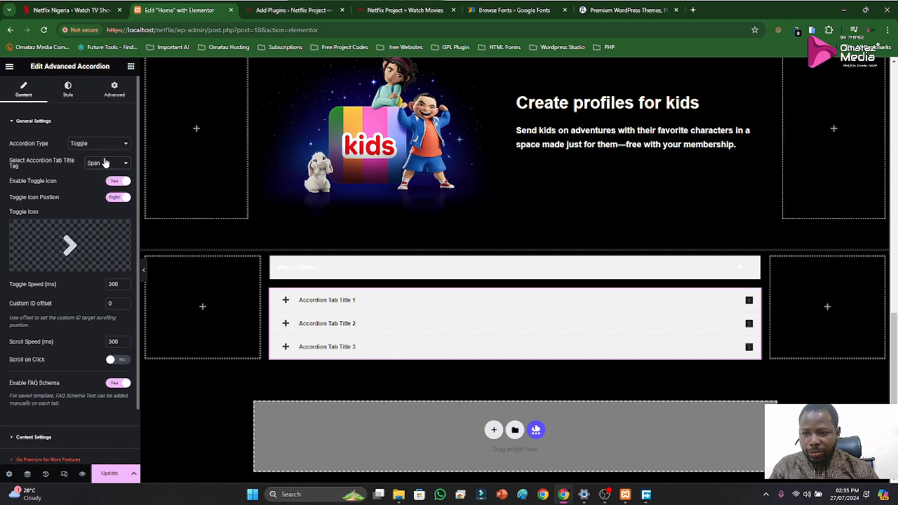
Examine the content settings of the new accordion's first tab, including its opened and closed tab icons, title and content
scroll(73, 339, "down", 1)
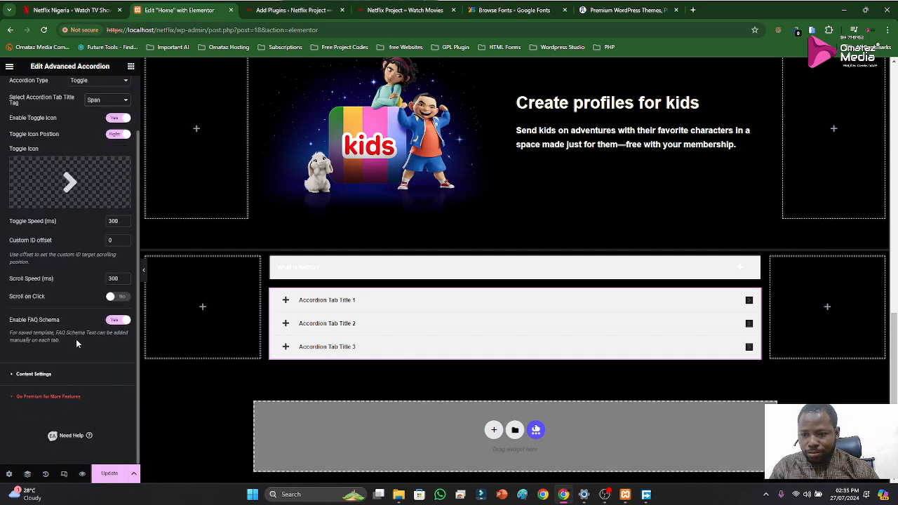
left_click(44, 365)
left_click(67, 178)
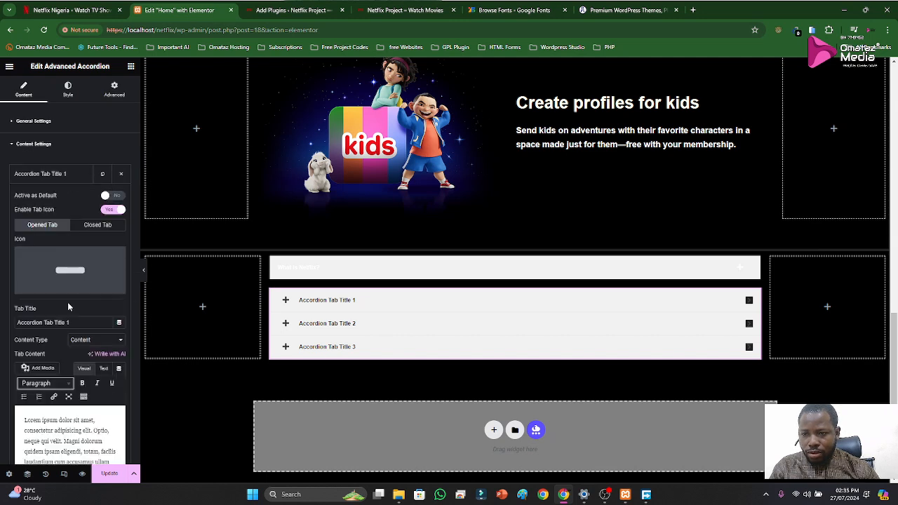
mouse_move(81, 274)
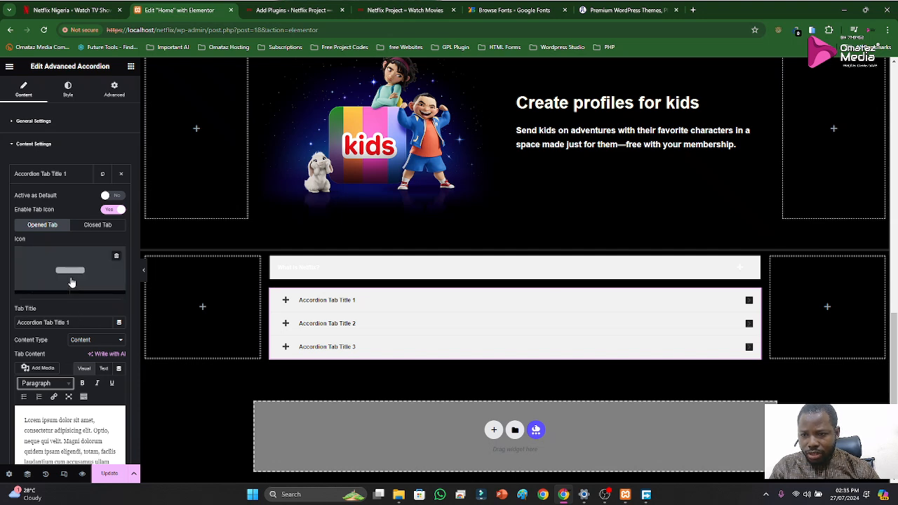
scroll(77, 267, "down", 2)
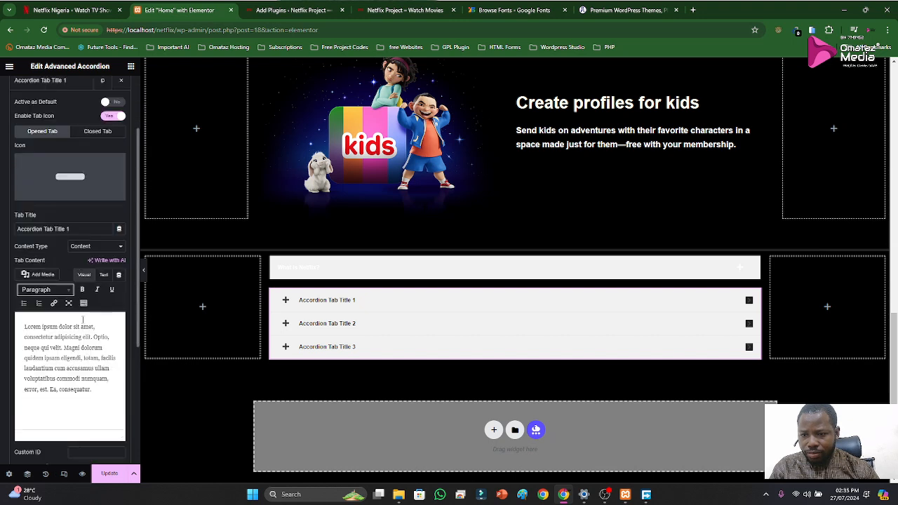
scroll(77, 316, "down", 1)
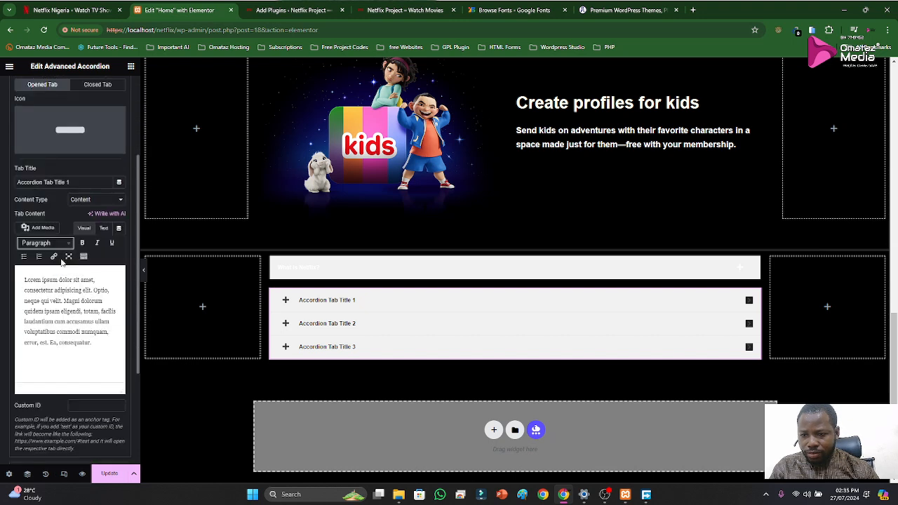
scroll(62, 273, "up", 3)
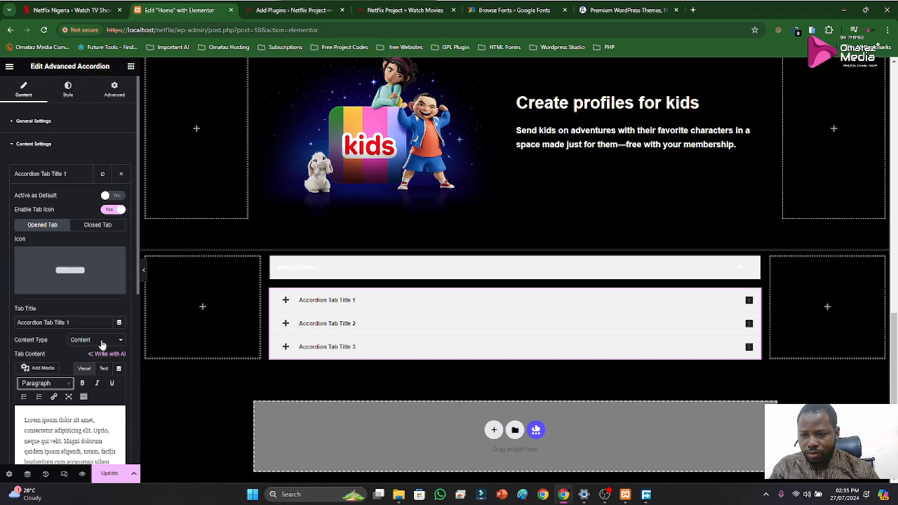
mouse_move(45, 262)
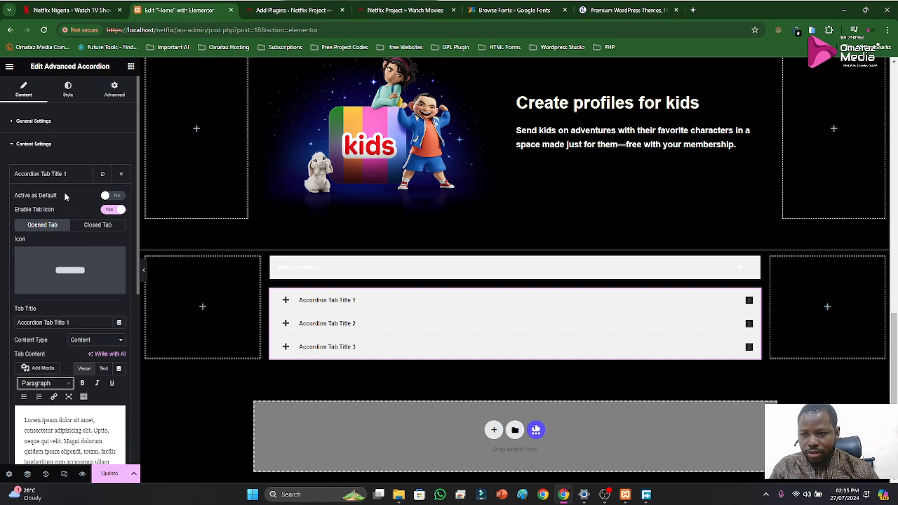
left_click(91, 226)
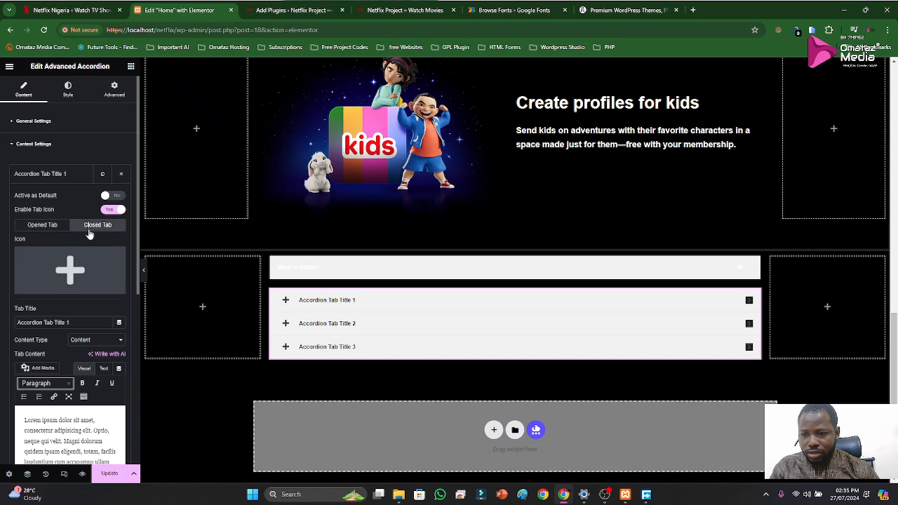
left_click(50, 225)
left_click(42, 175)
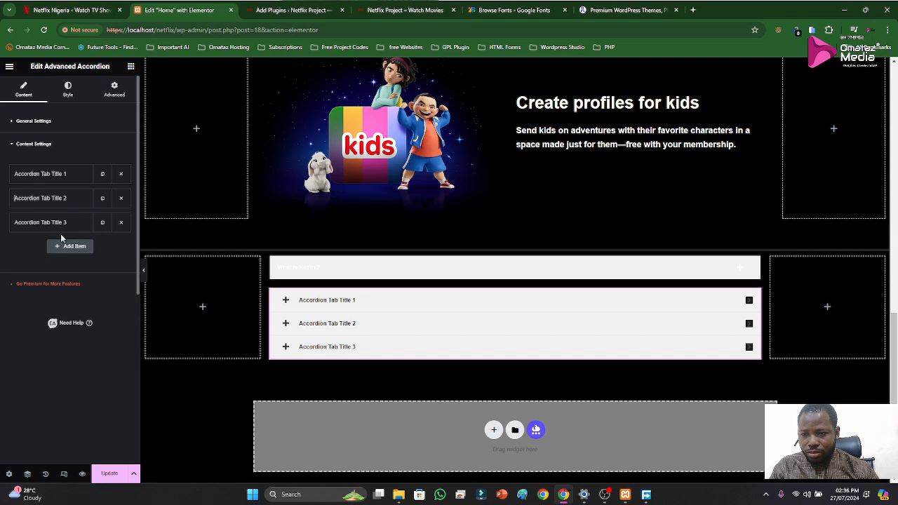
left_click(41, 145)
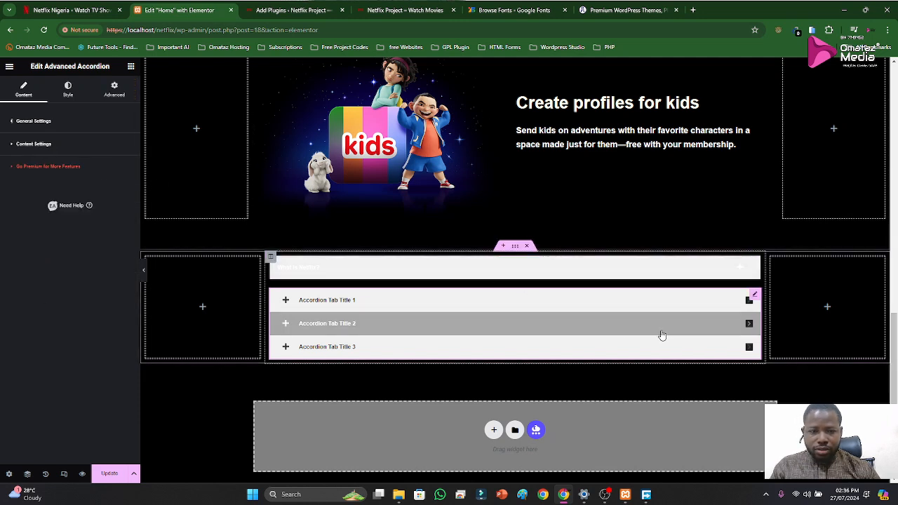
Delete the new three-tab accordion below the "What is Netflix?" accordion
right_click(751, 298)
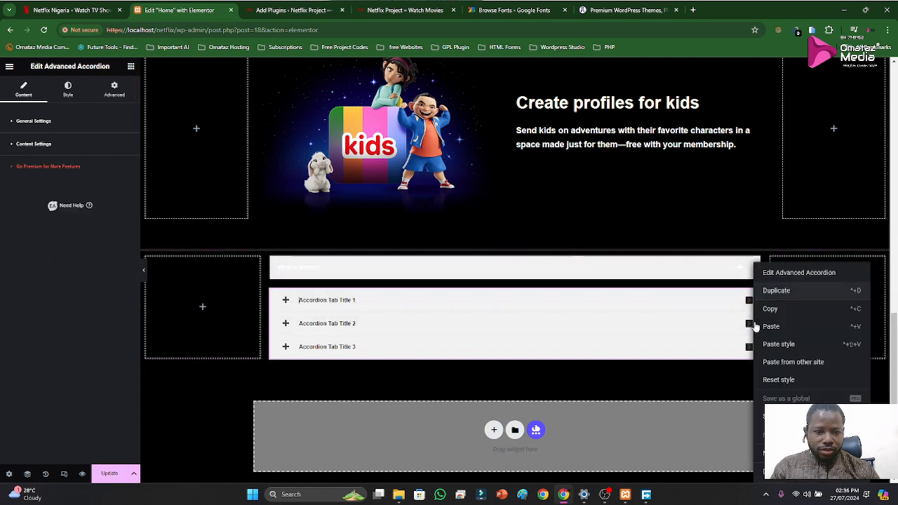
left_click(774, 477)
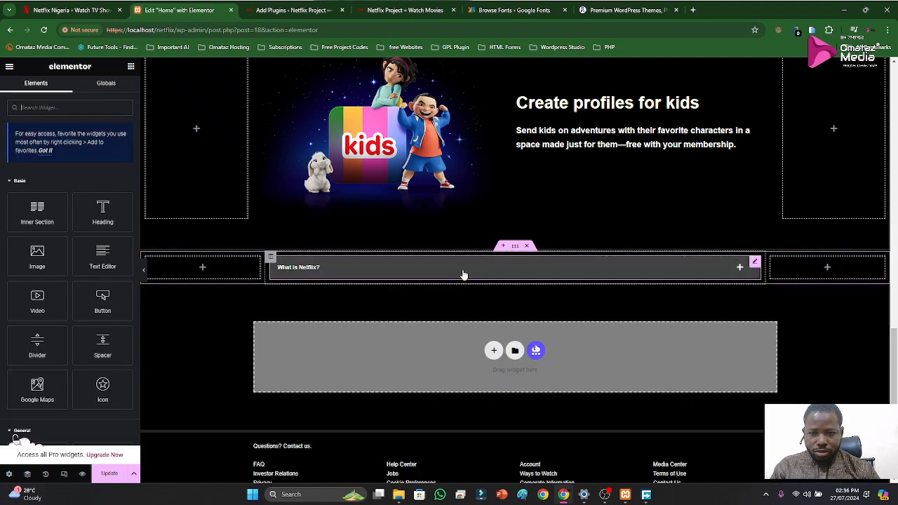
Examine the "What is Netflix?" accordion's Tab Style and Toggle Caret Style settings and its look when expanded and collapsed
left_click(309, 274)
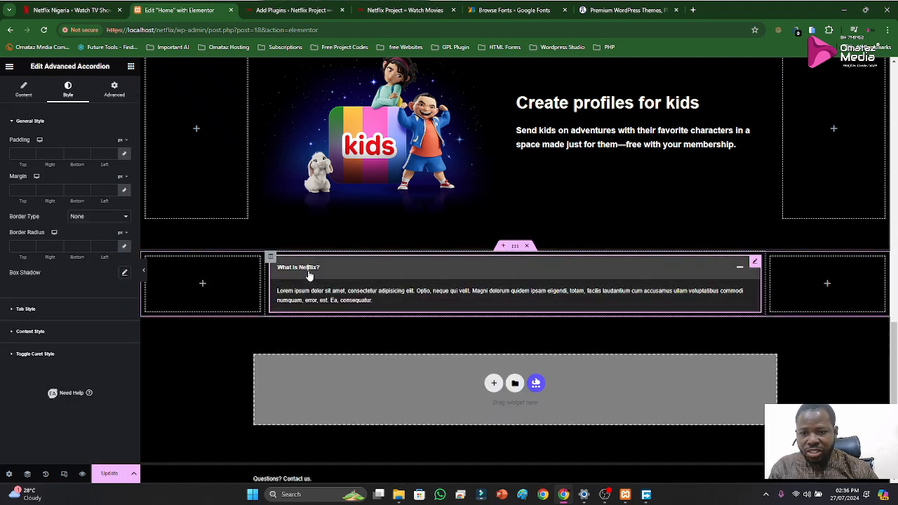
left_click(26, 310)
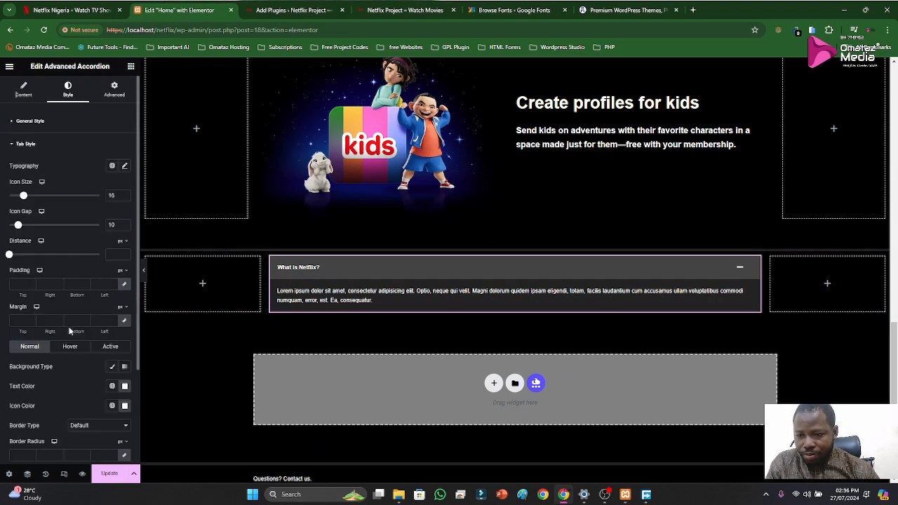
scroll(58, 339, "down", 2)
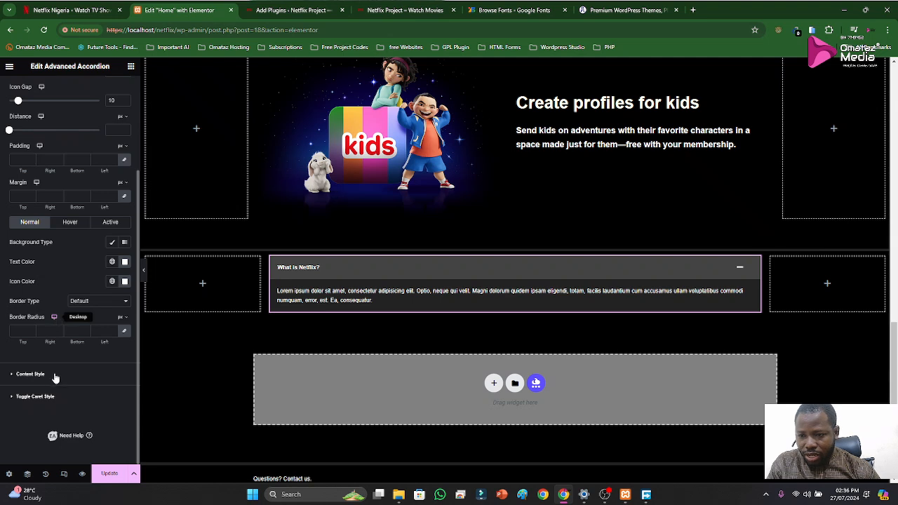
left_click(43, 397)
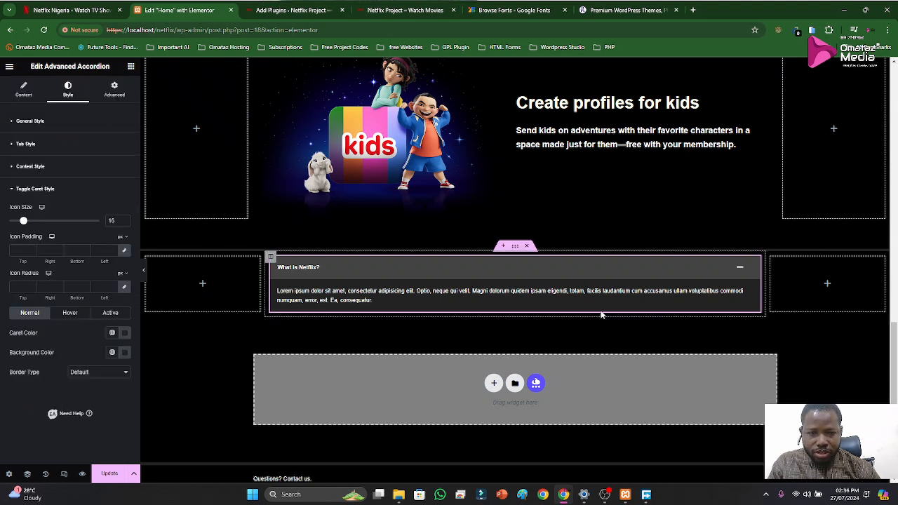
left_click(511, 270)
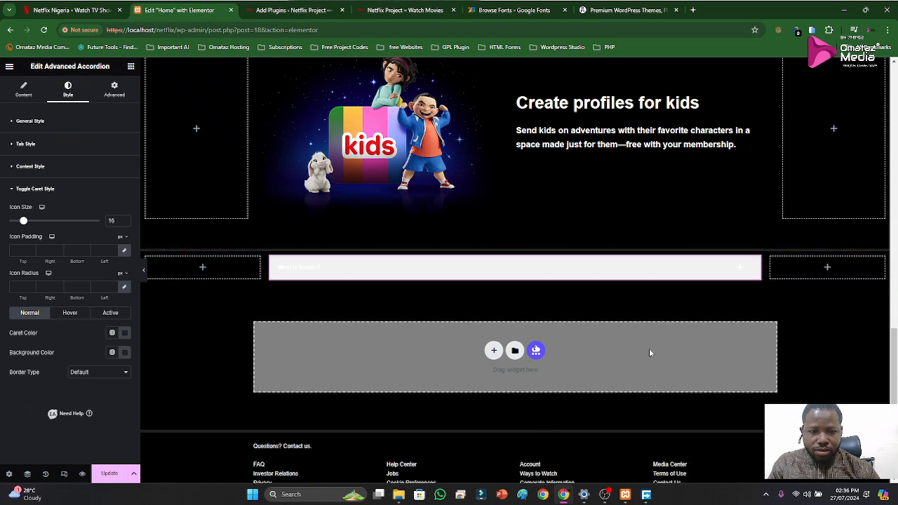
Save the page, reload the editor and log back in by entering the account password
left_click(112, 475)
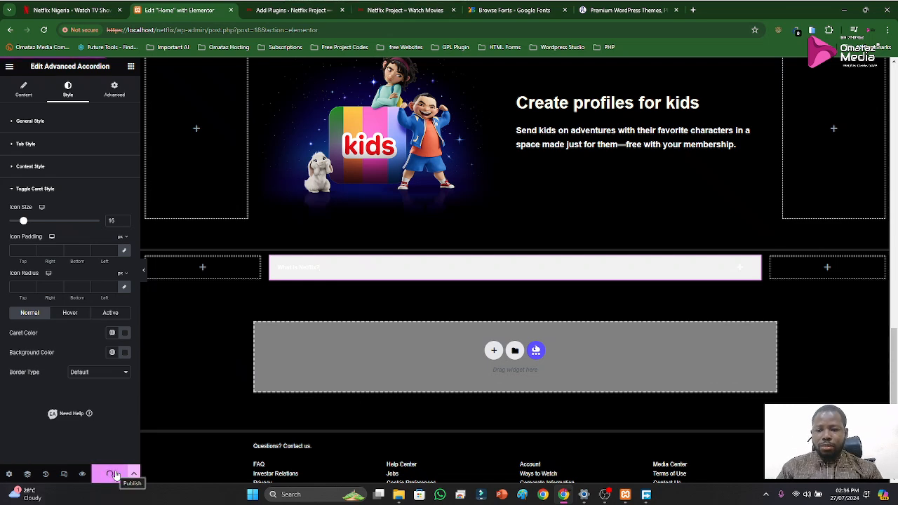
left_click(43, 29)
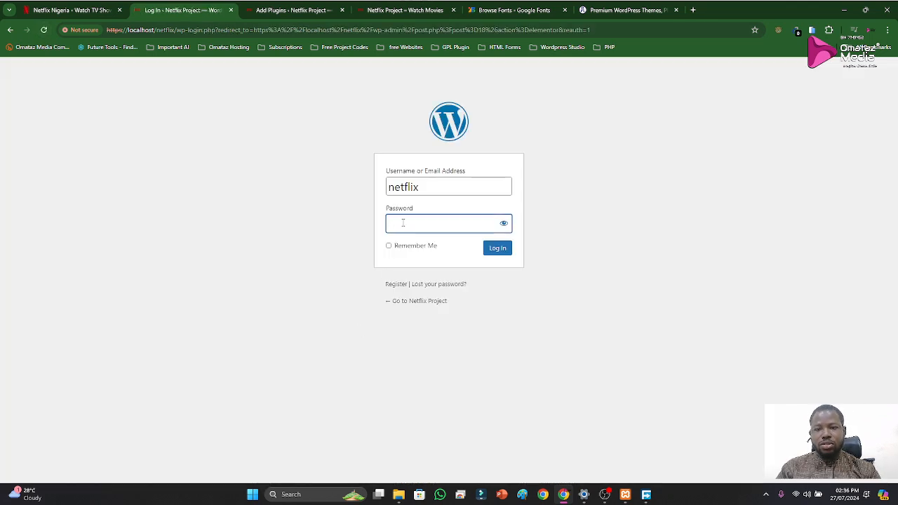
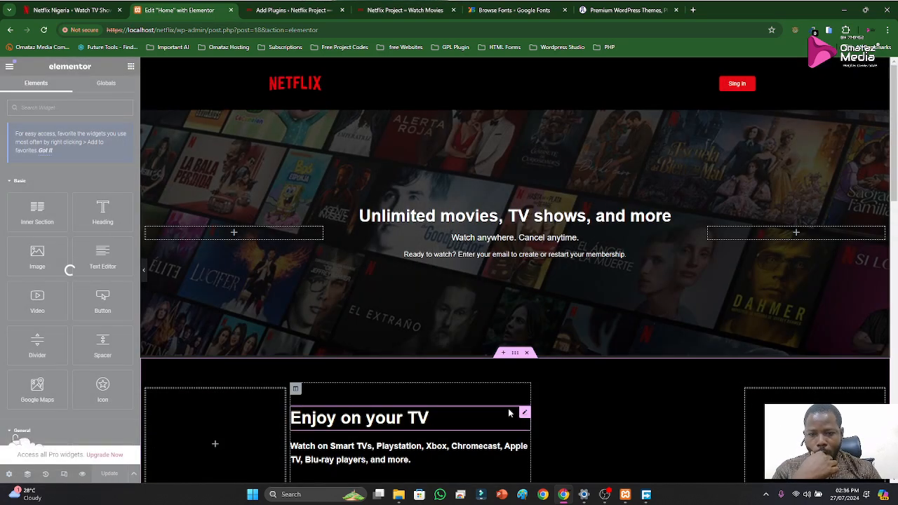
Select the "What is Netflix?" accordion, open its Toggle Caret Style settings and collapse the accordion
scroll(528, 371, "down", 5)
scroll(528, 371, "down", 5)
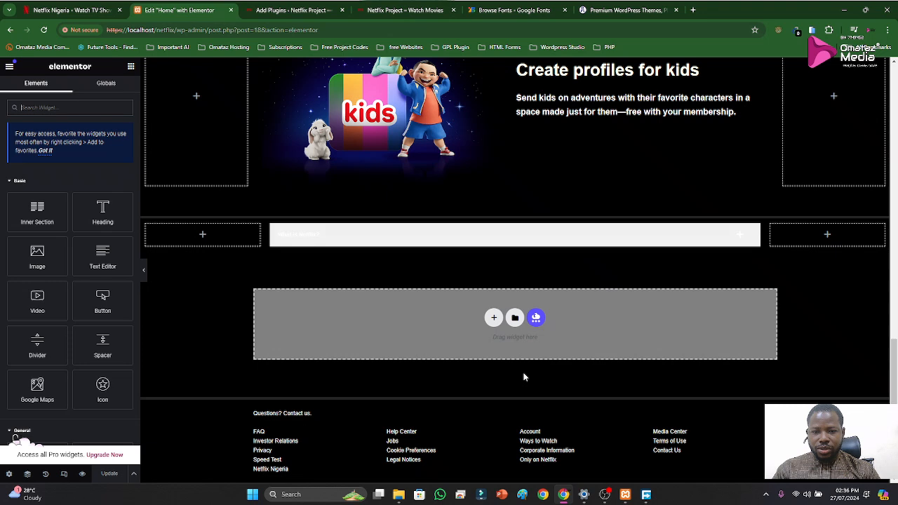
left_click(521, 242)
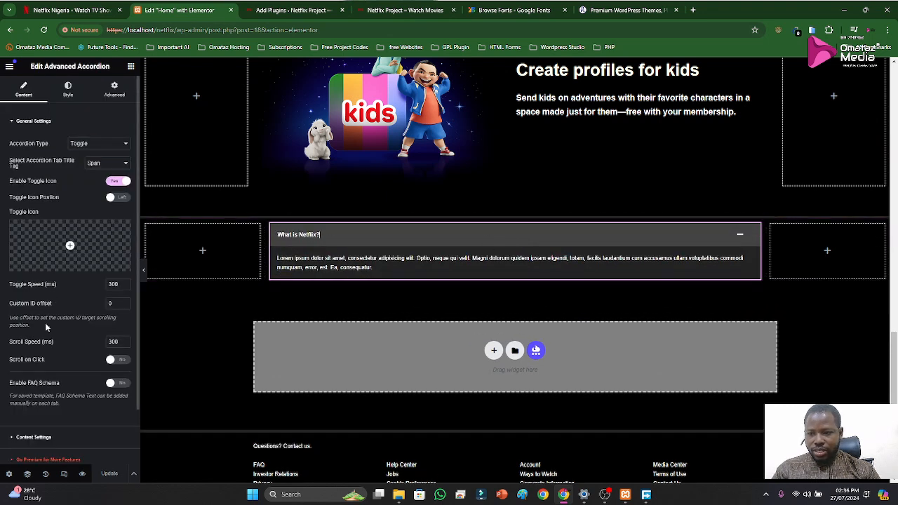
scroll(50, 327, "down", 2)
scroll(53, 267, "up", 3)
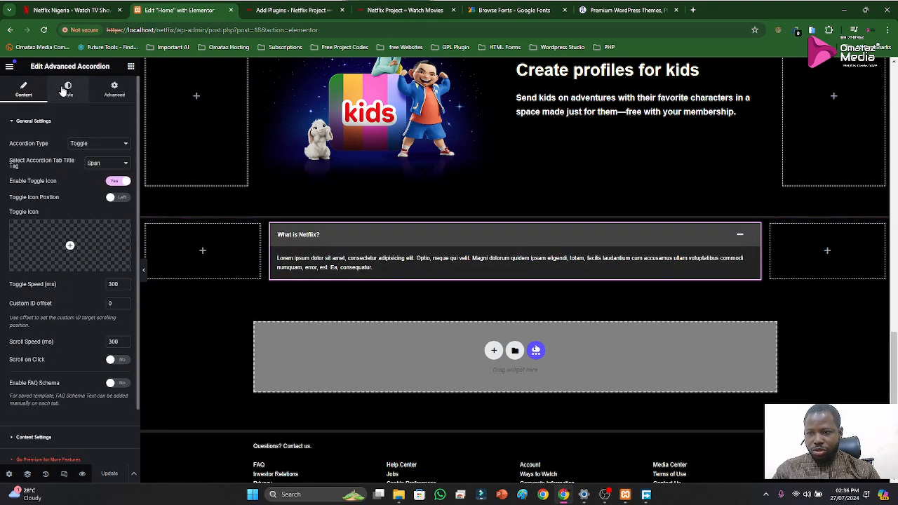
left_click(67, 90)
left_click(36, 355)
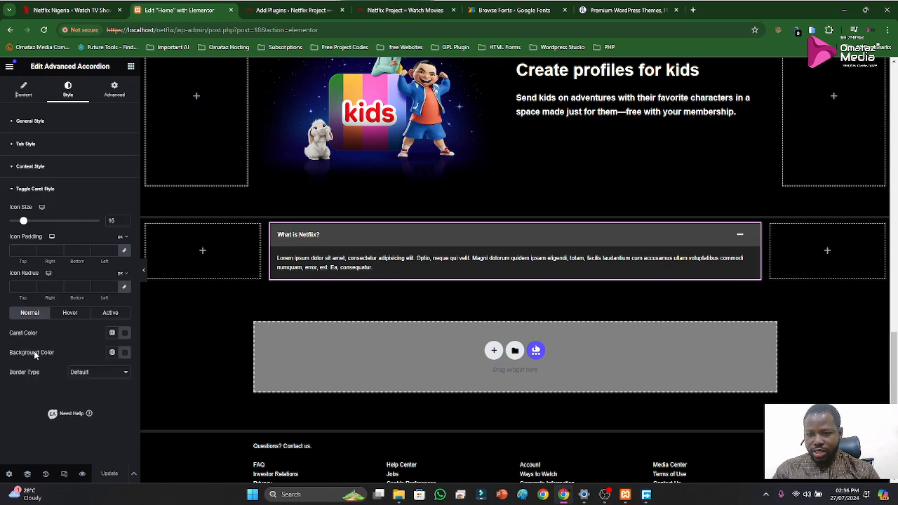
left_click(411, 242)
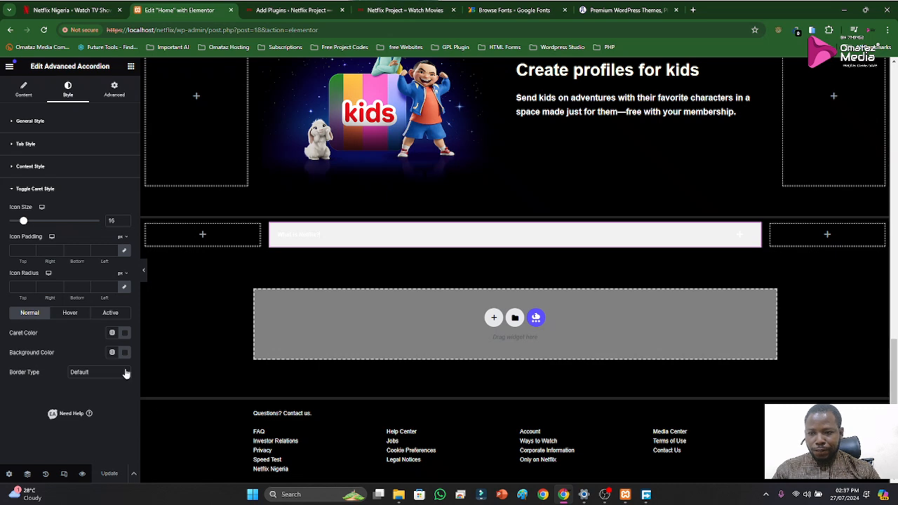
Examine the accordion's caret settings for the Active, Hover and Normal states, as well as its General Style settings
left_click(115, 316)
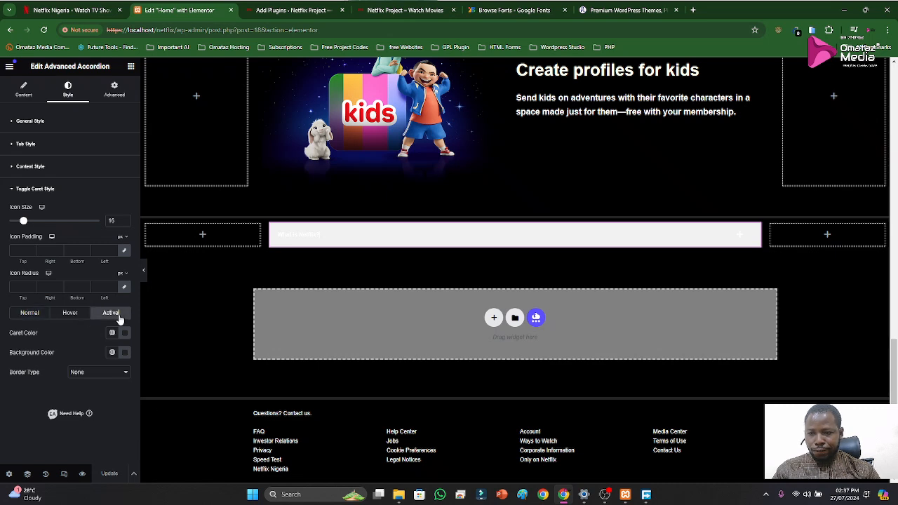
left_click(73, 315)
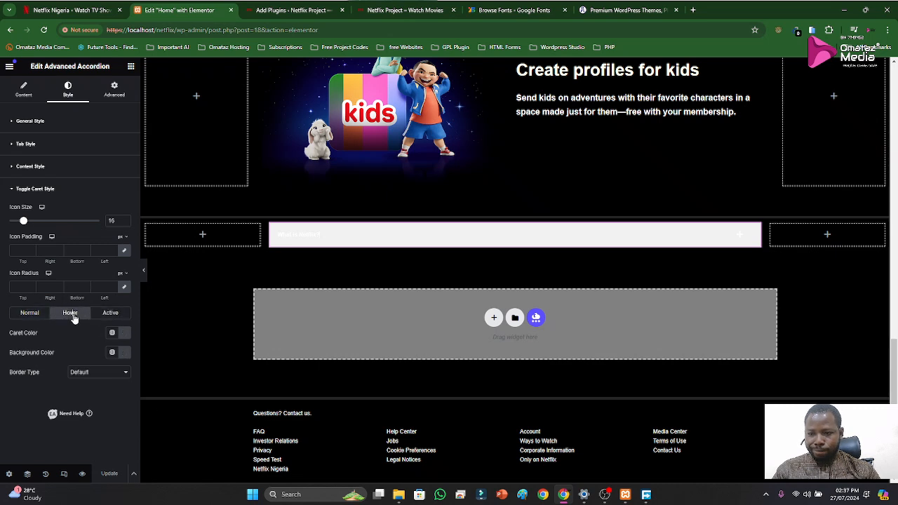
left_click(29, 313)
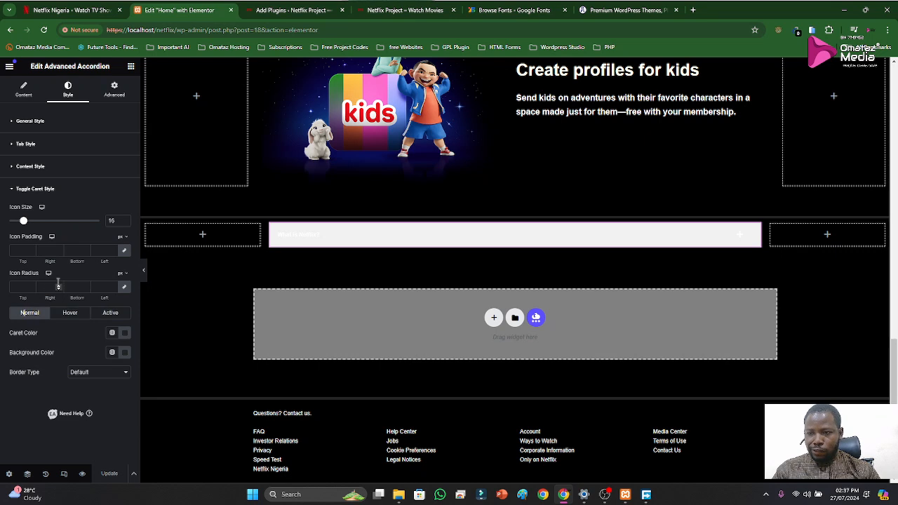
left_click(24, 189)
left_click(20, 188)
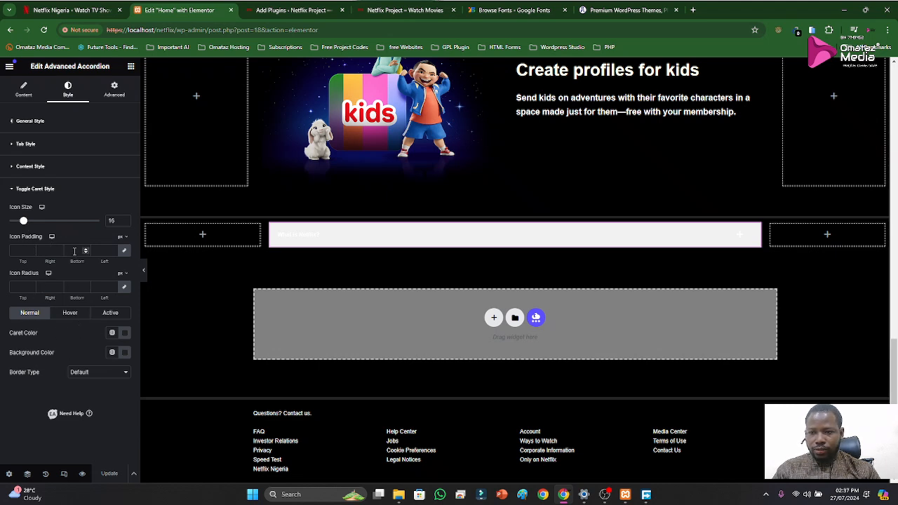
left_click(35, 189)
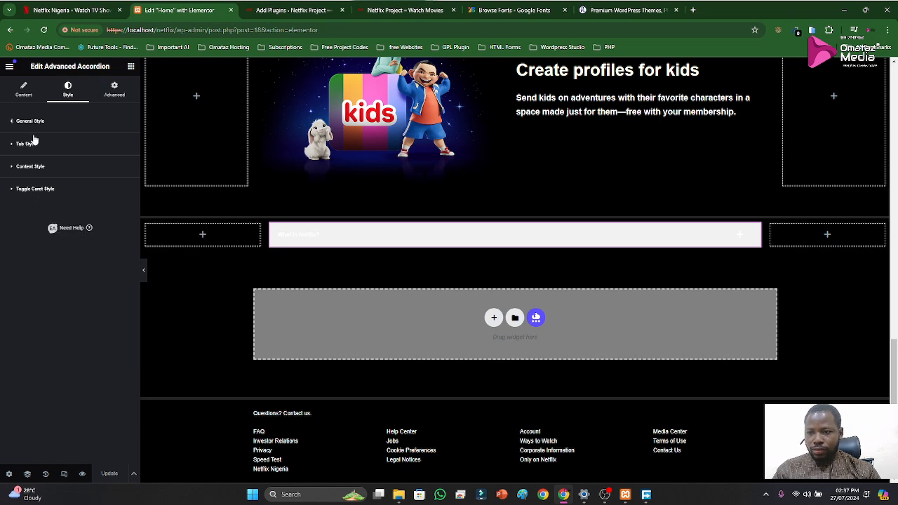
left_click(31, 124)
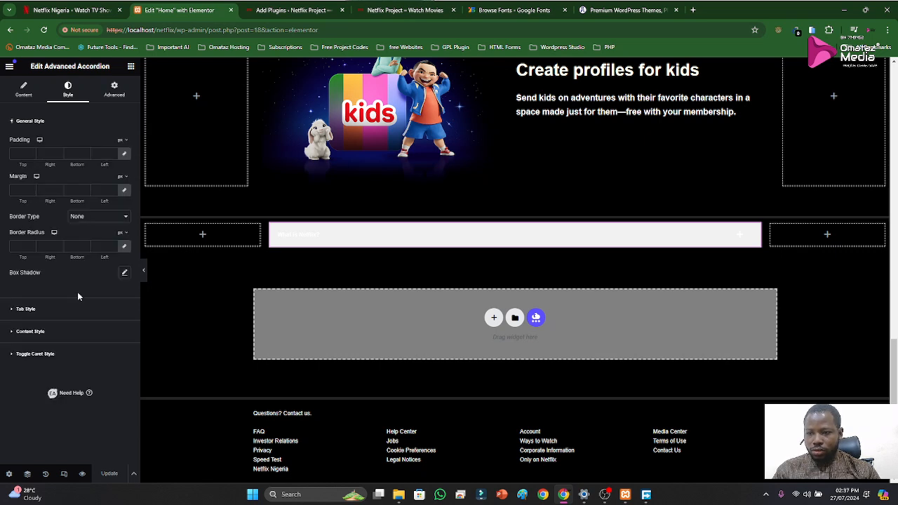
left_click(28, 121)
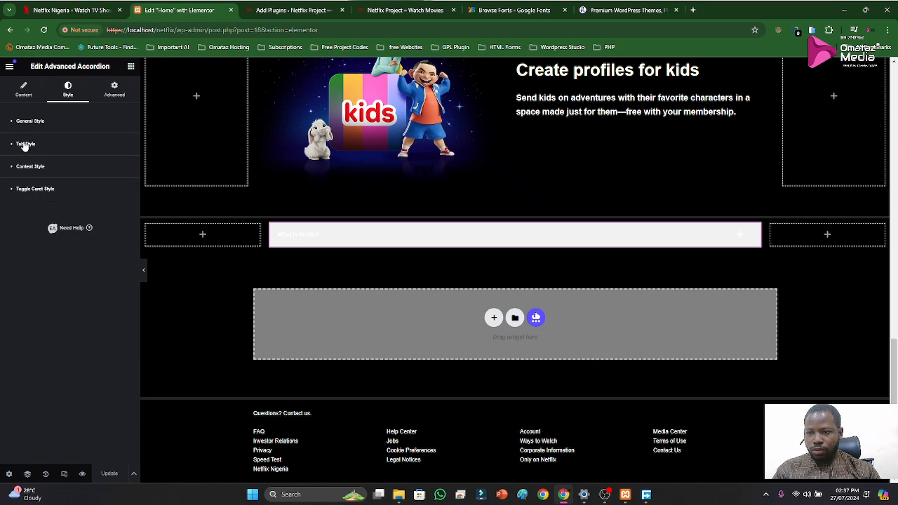
Try 232323 as the accordion tab's normal-state icon color in Tab Style, and undo the change
left_click(25, 144)
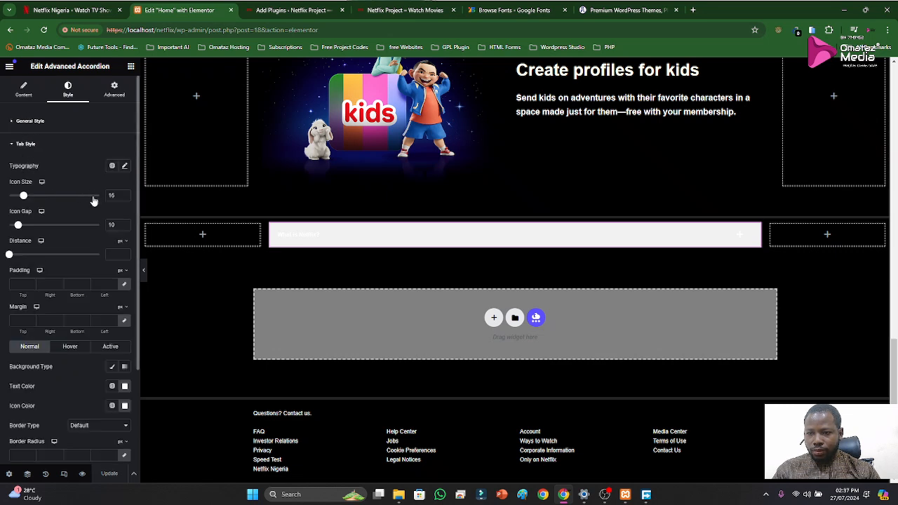
scroll(86, 303, "down", 1)
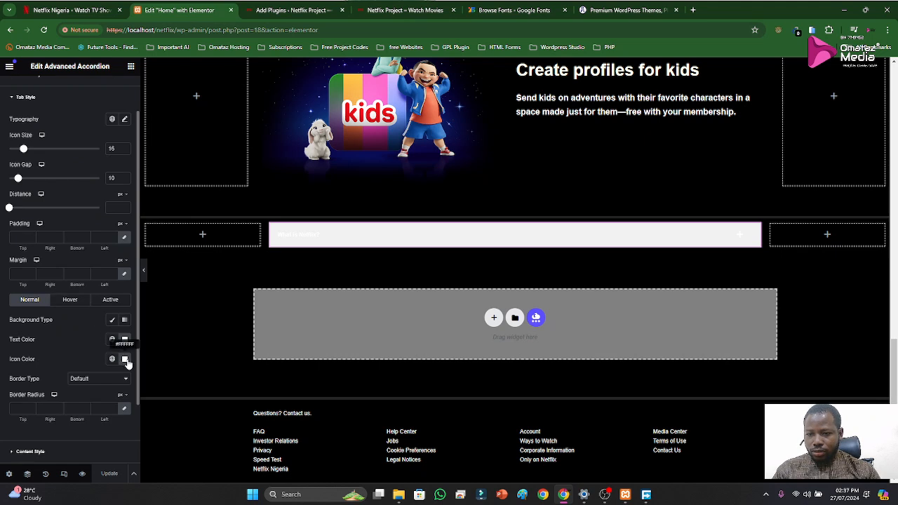
left_click(125, 359)
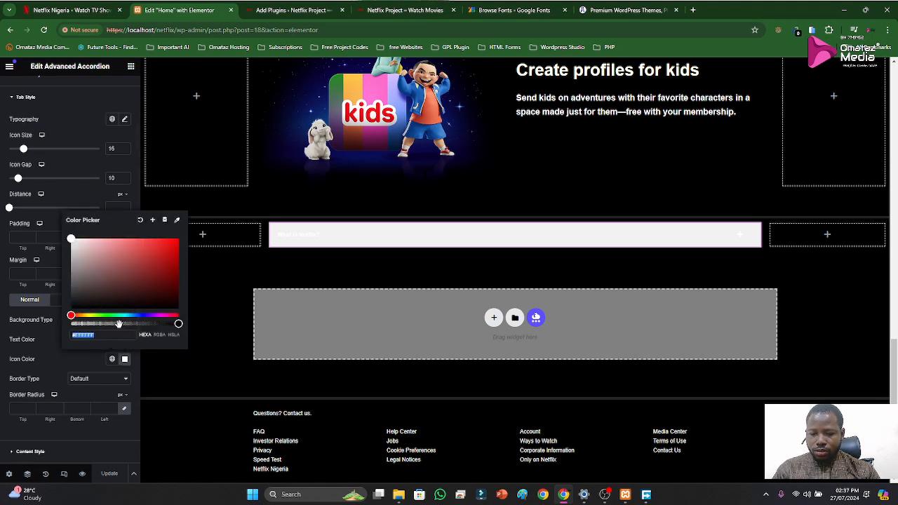
key("super+v")
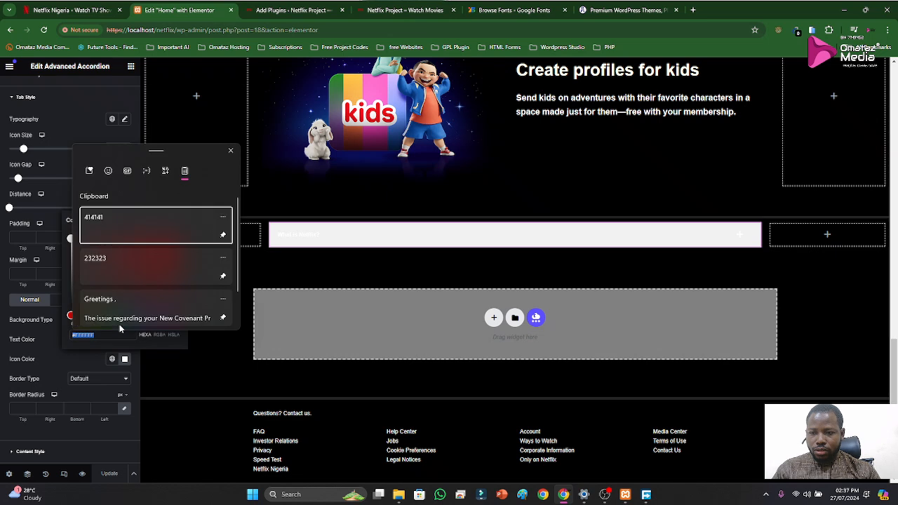
left_click(110, 261)
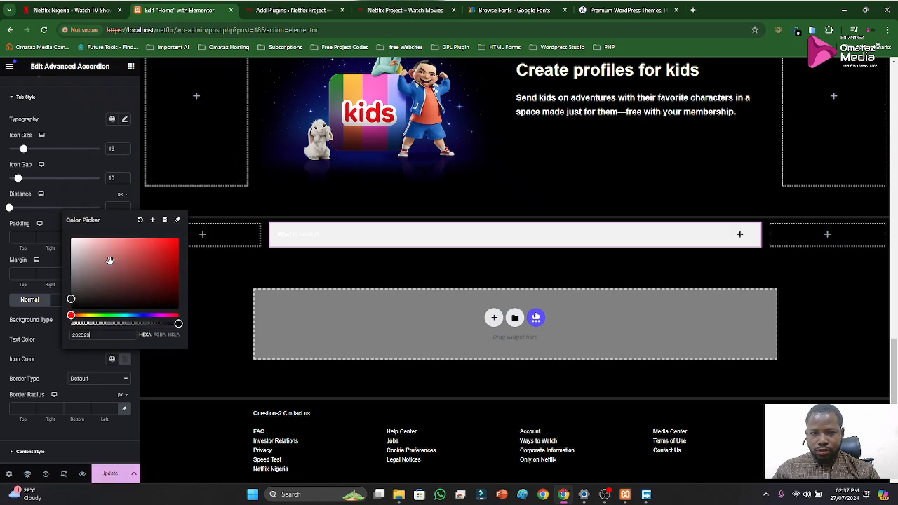
left_click(62, 360)
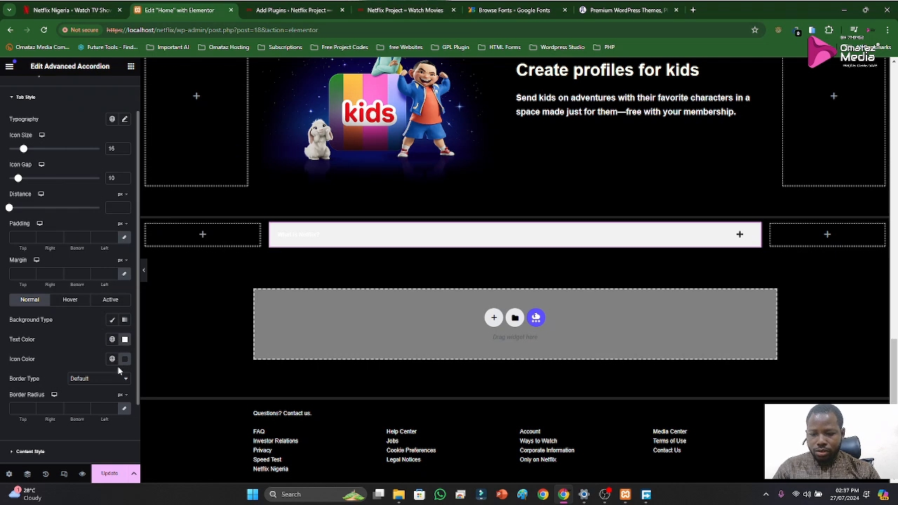
key("ctrl+z")
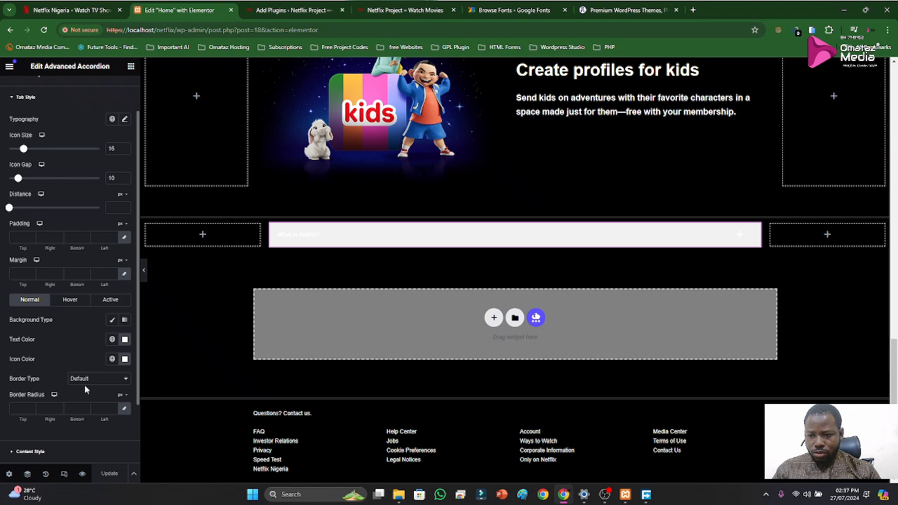
Give the accordion tab's hover state a classic background with the color 232323
scroll(84, 384, "down", 1)
scroll(76, 372, "up", 2)
left_click(70, 316)
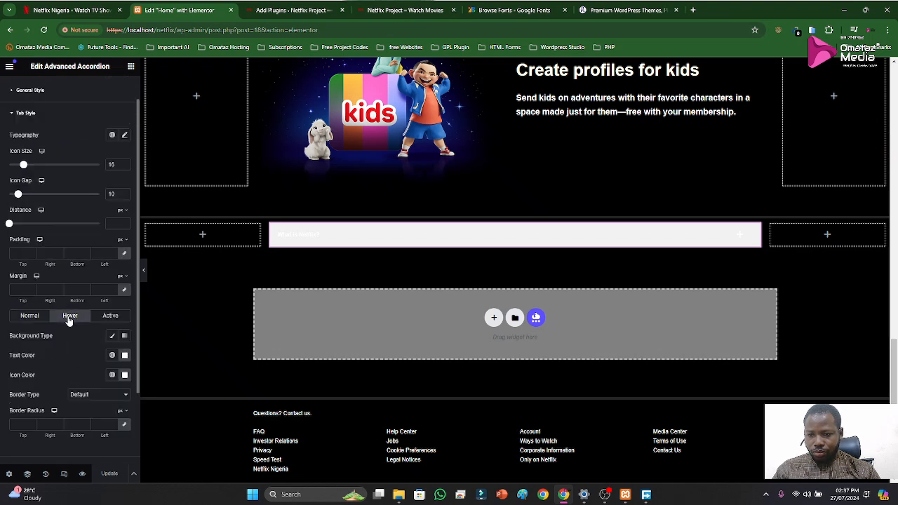
left_click(112, 337)
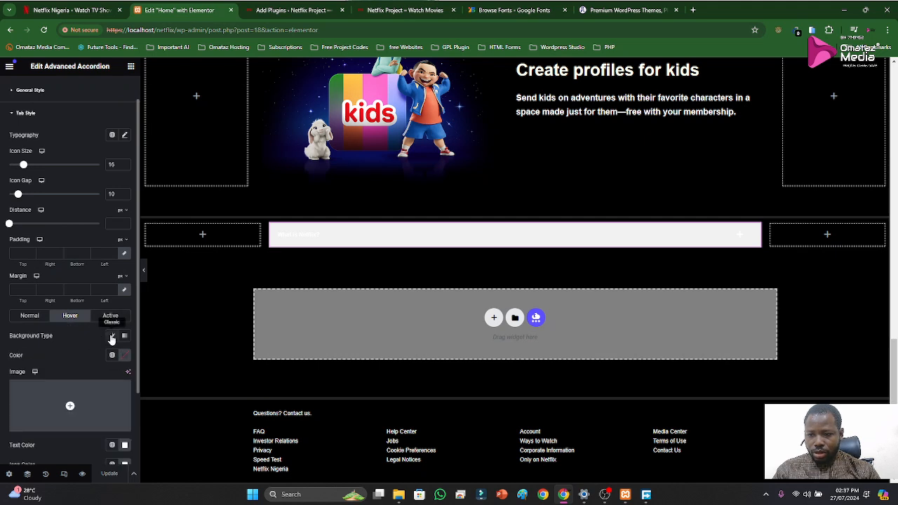
left_click(125, 358)
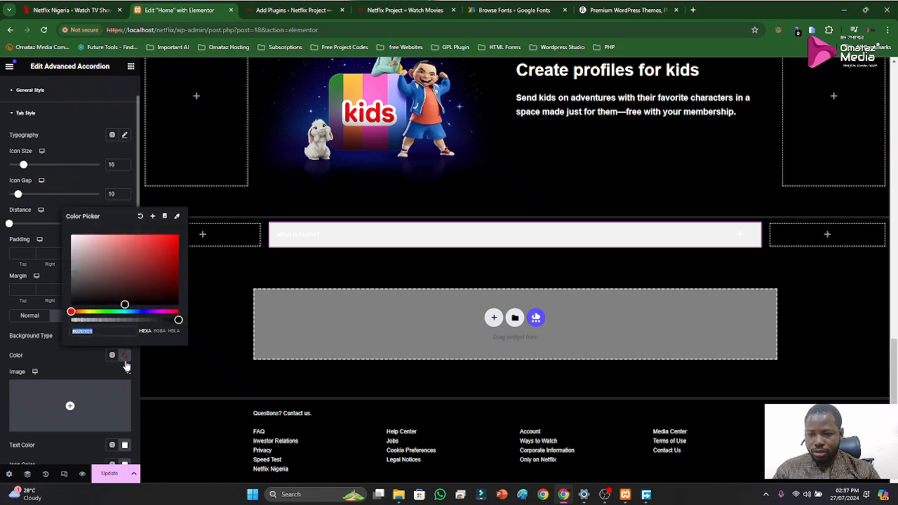
key("super+v")
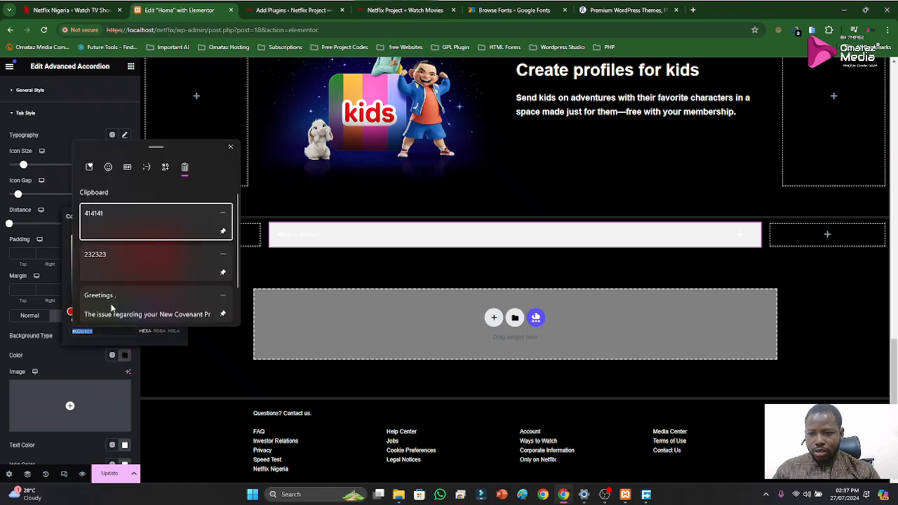
left_click(114, 256)
left_click(89, 365)
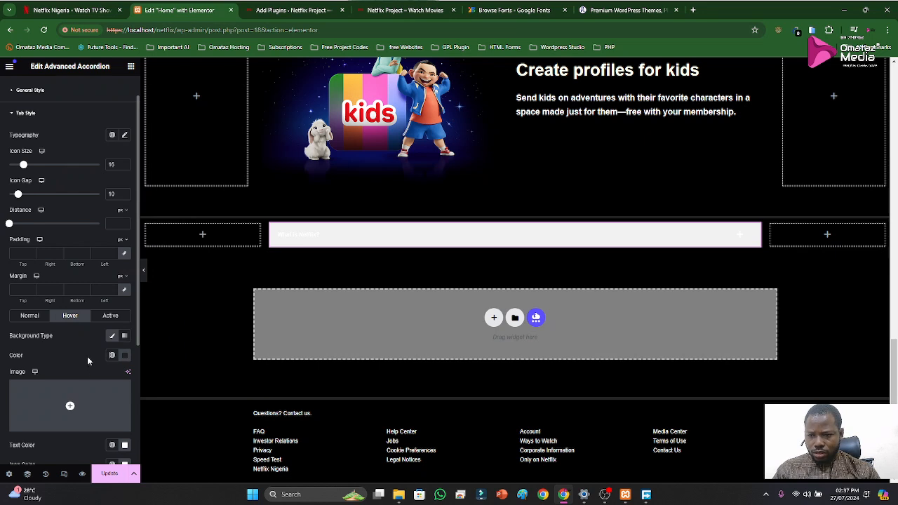
Check the remaining hover settings in Tab Style and the accordion's look when expanded and collapsed
scroll(84, 359, "down", 1)
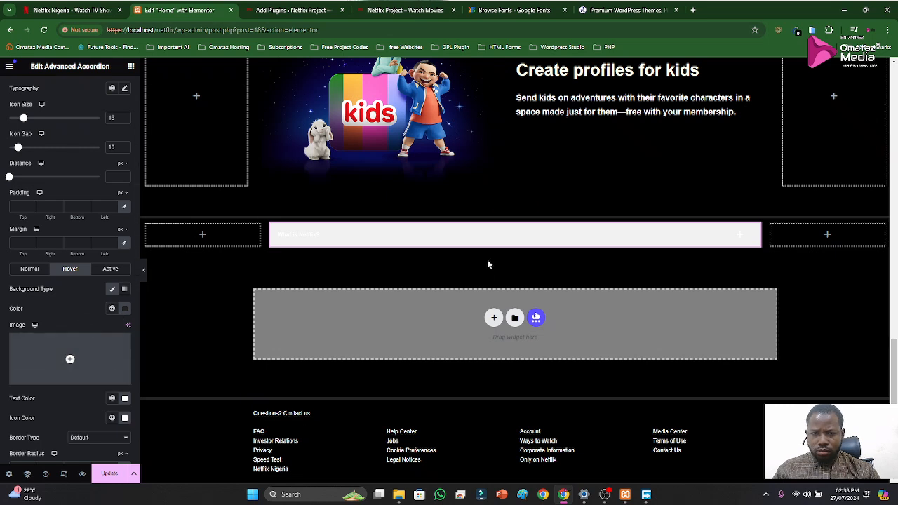
left_click(469, 243)
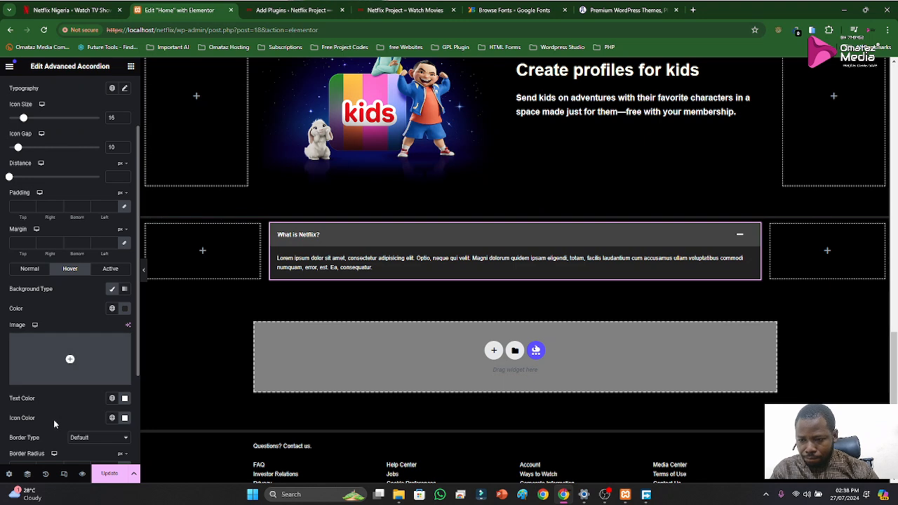
scroll(55, 420, "down", 1)
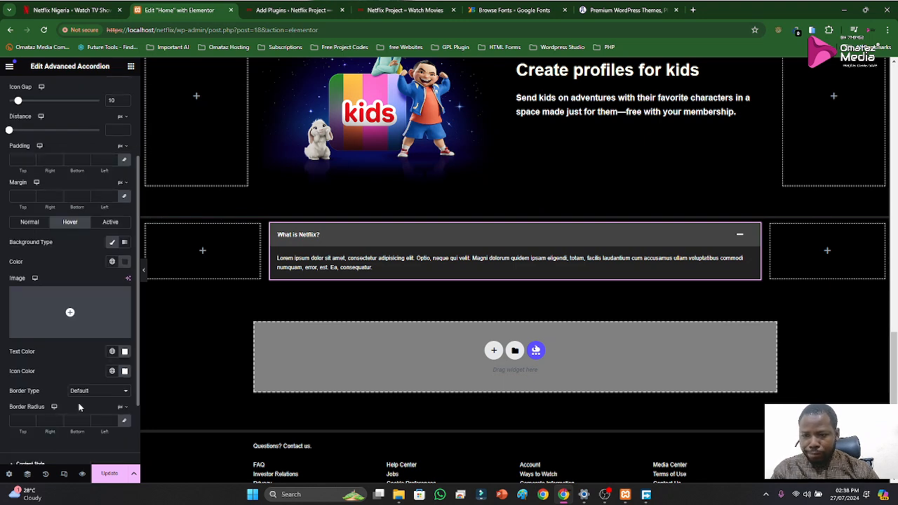
mouse_move(605, 497)
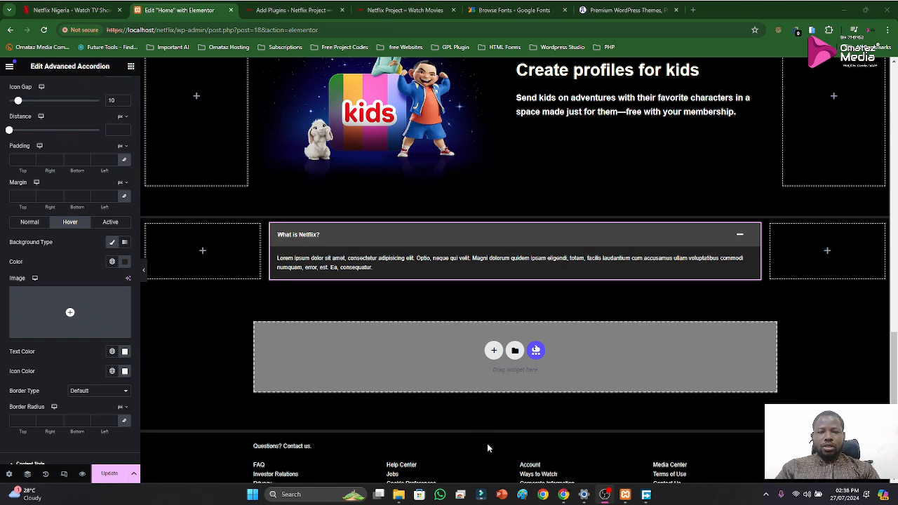
left_click(564, 495)
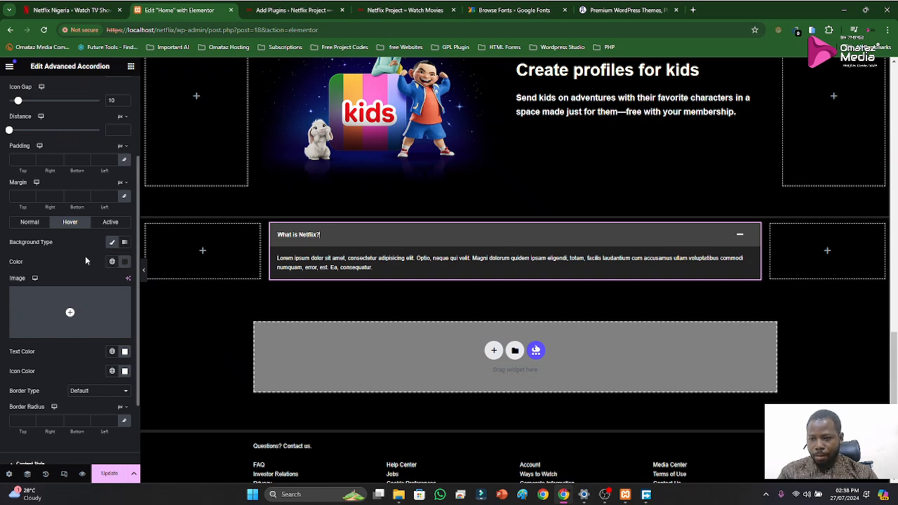
left_click(535, 243)
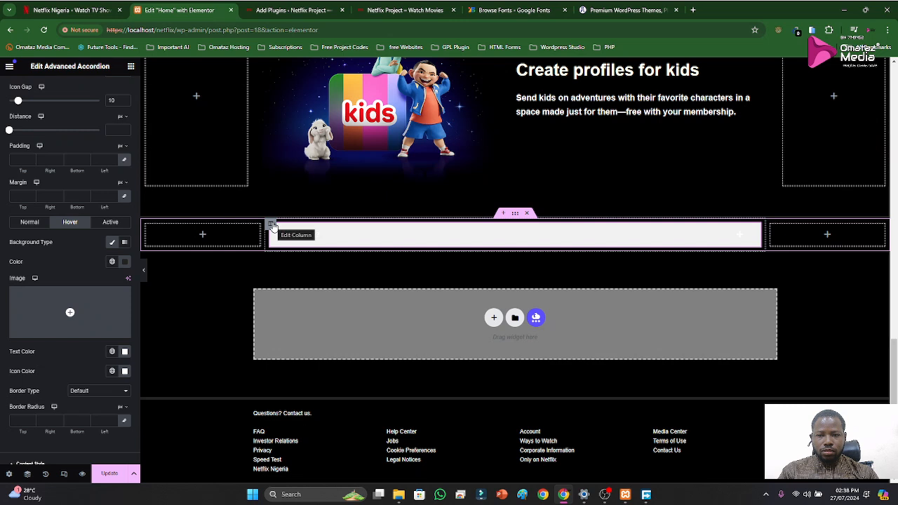
Give the column containing the "What is Netflix?" accordion a classic background with the color 232323
left_click(271, 225)
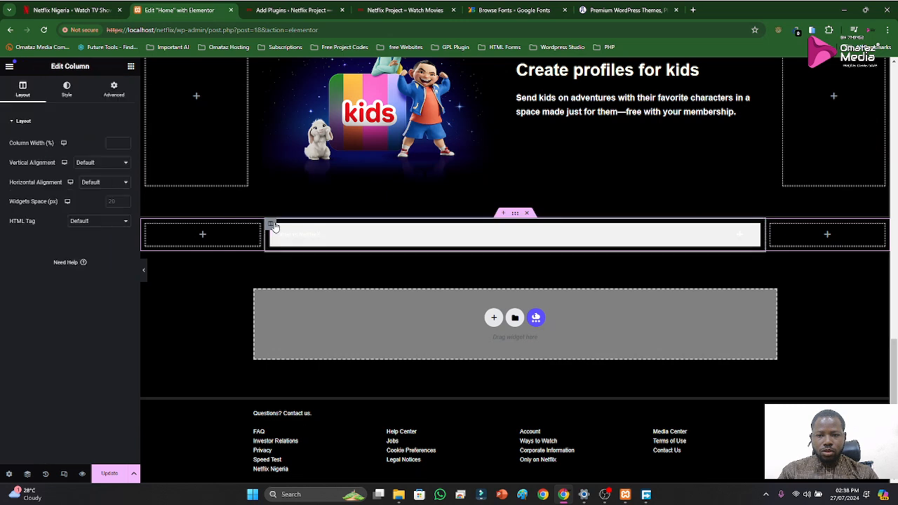
left_click(67, 88)
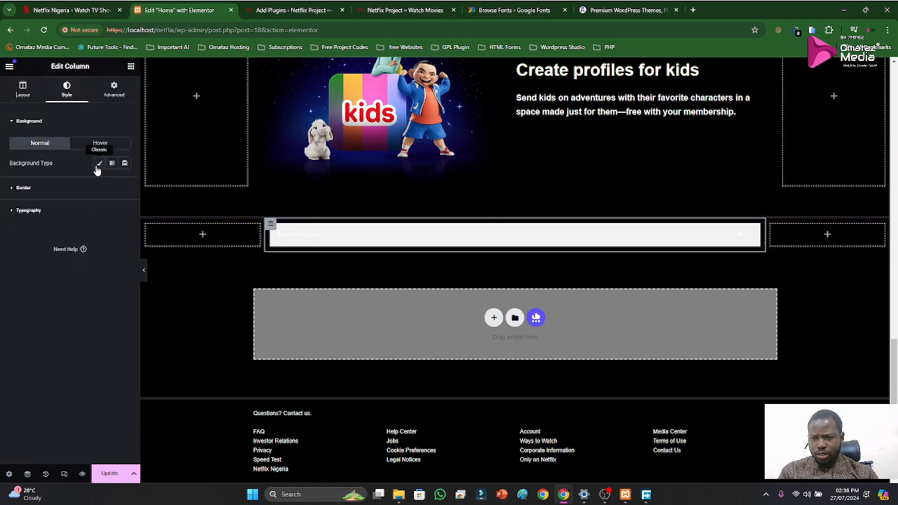
left_click(97, 167)
left_click(124, 184)
key("super+v")
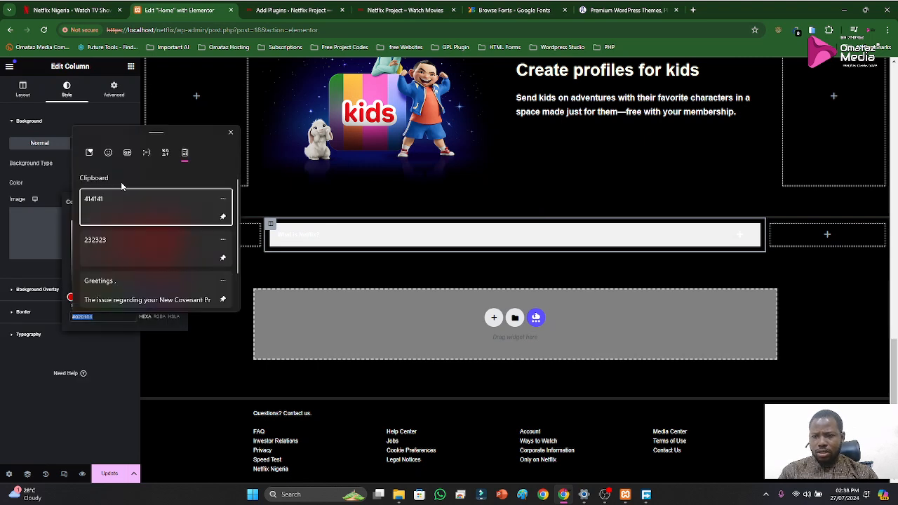
left_click(109, 239)
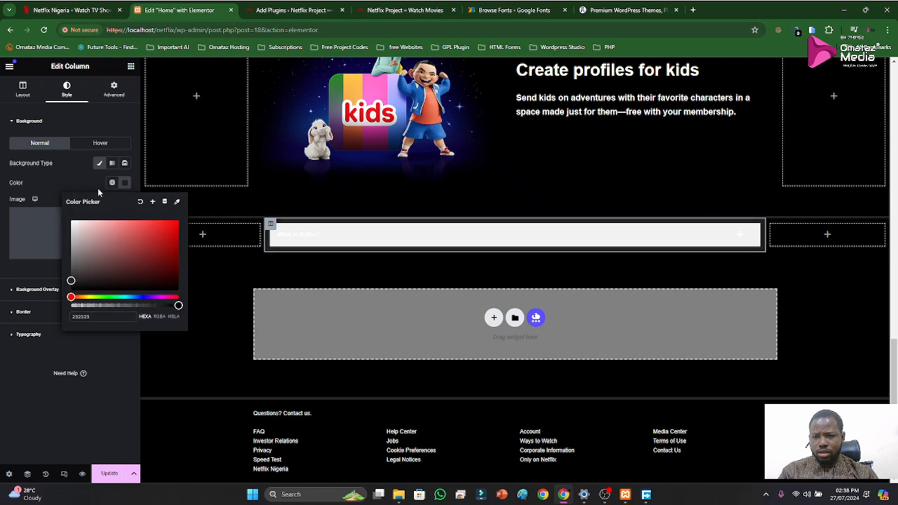
left_click(81, 181)
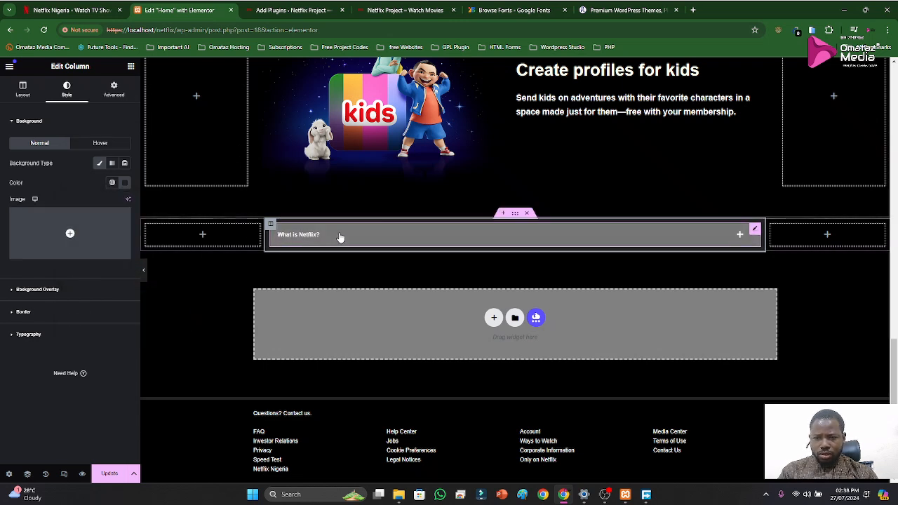
Check the accordion's Content Style background settings and how the "What is Netflix?" item looks when expanded and collapsed
left_click(754, 230)
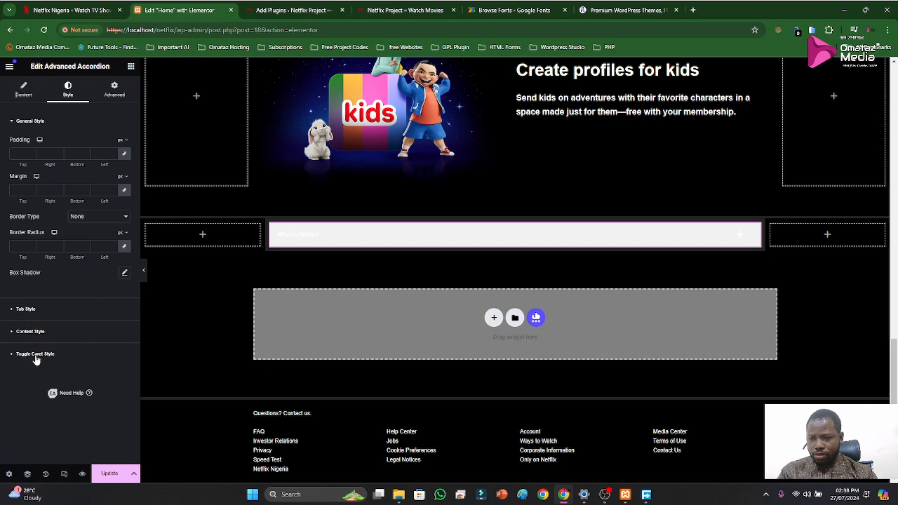
left_click(29, 332)
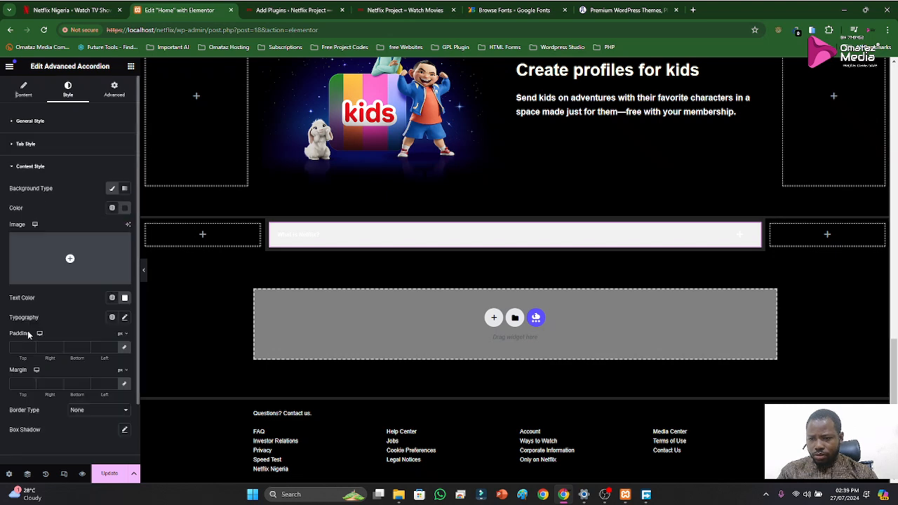
mouse_move(64, 259)
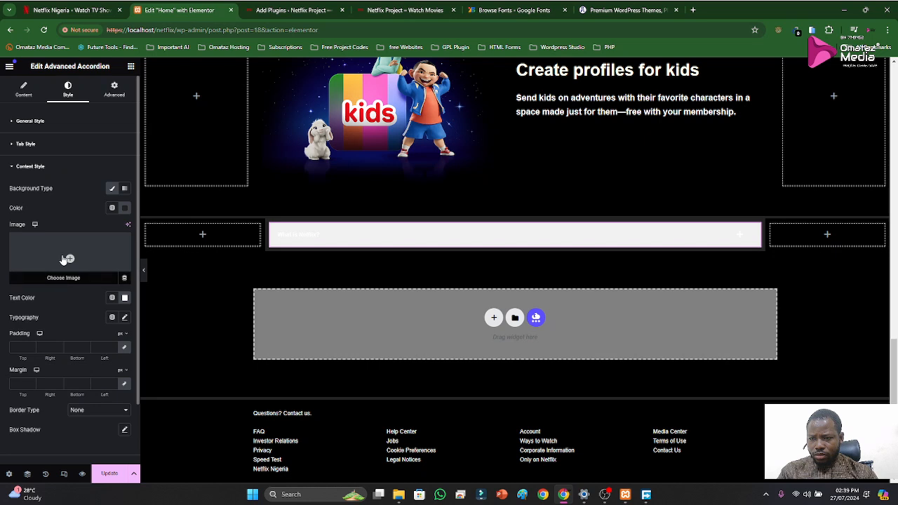
left_click(337, 238)
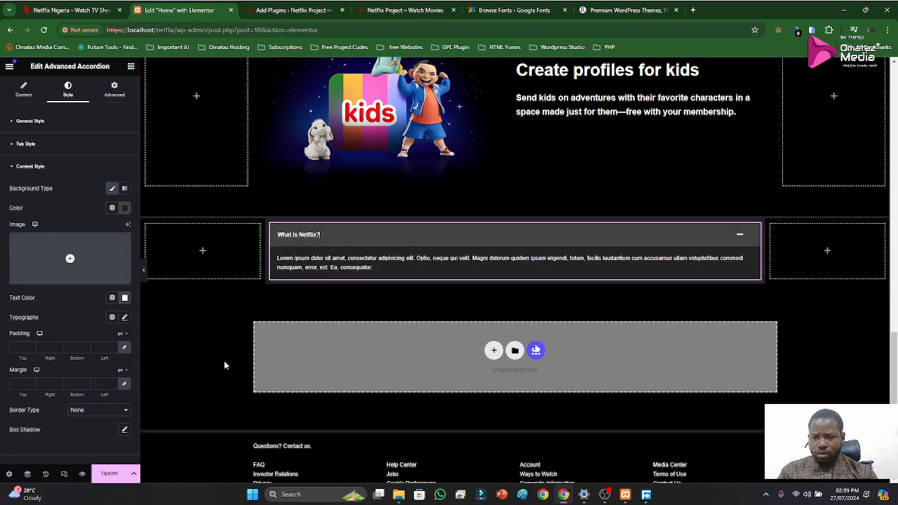
left_click(312, 235)
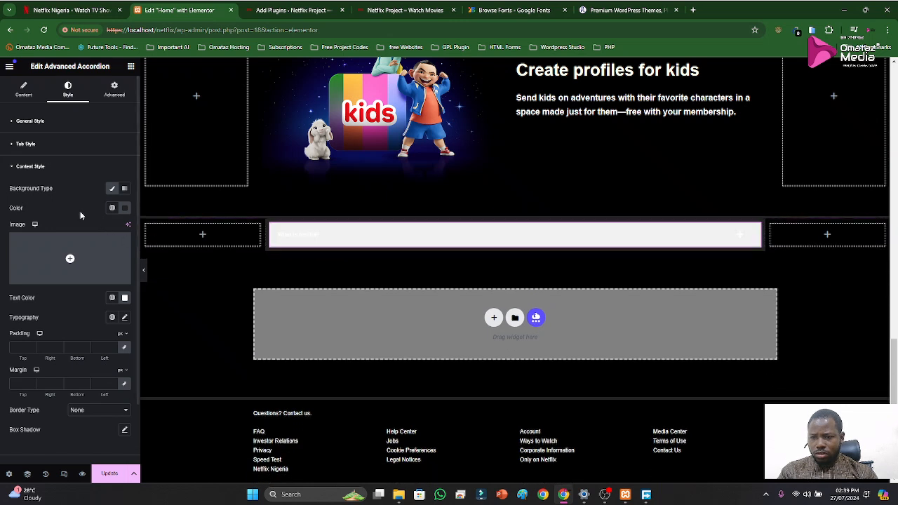
left_click(111, 190)
left_click(111, 190)
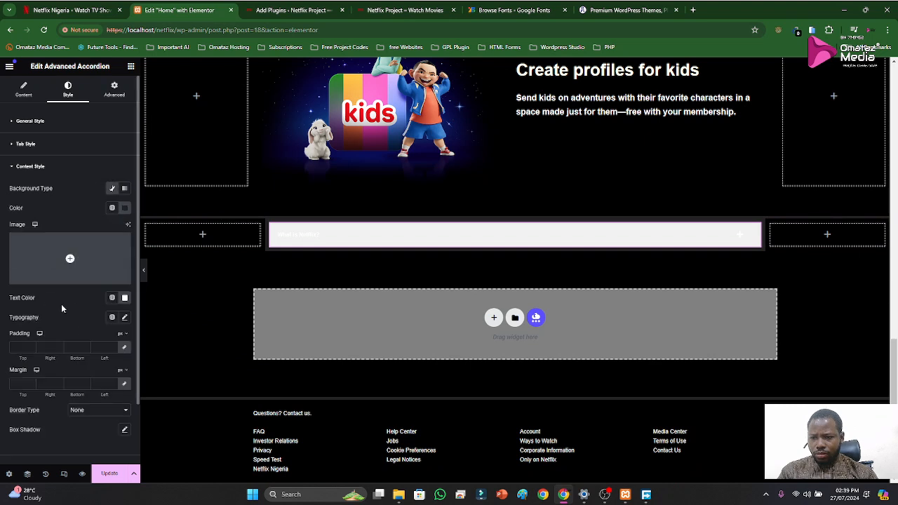
Give the accordion content a solid border with unlinked sides and a top width of 5 px, and expand the item
scroll(68, 332, "down", 1)
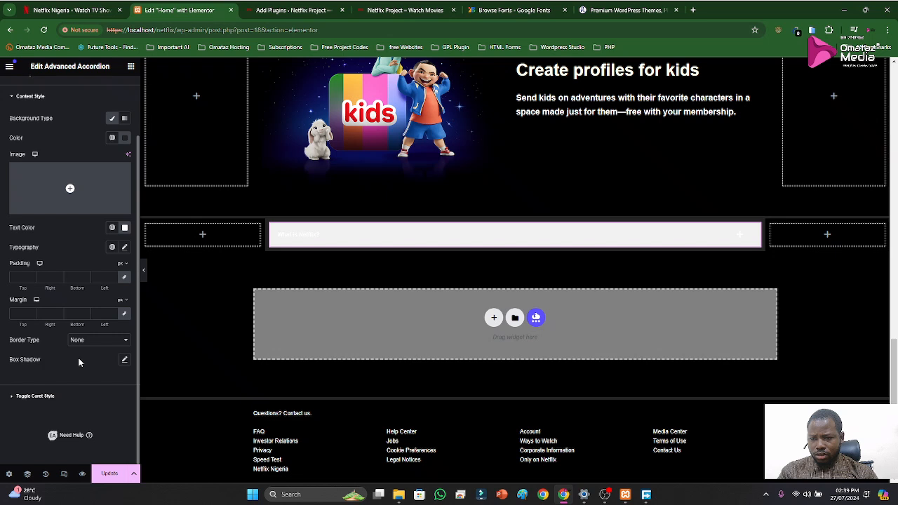
left_click(90, 341)
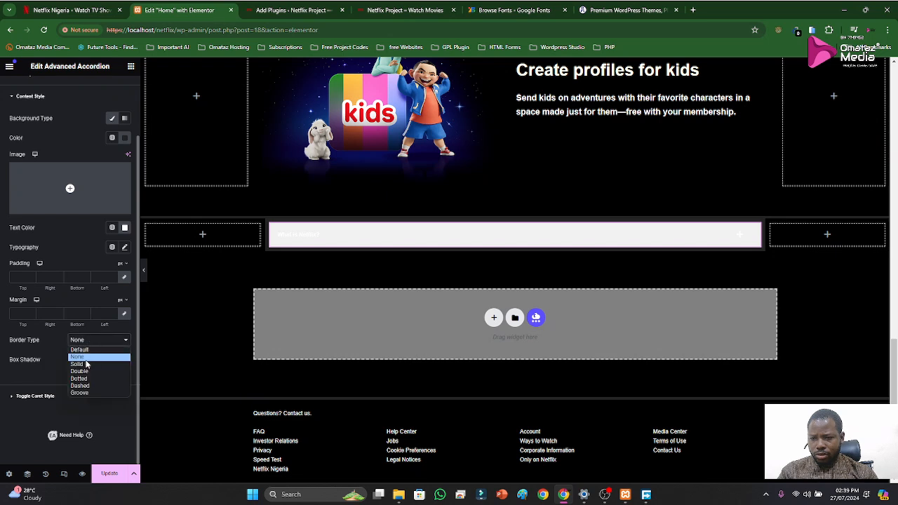
left_click(78, 364)
left_click(124, 373)
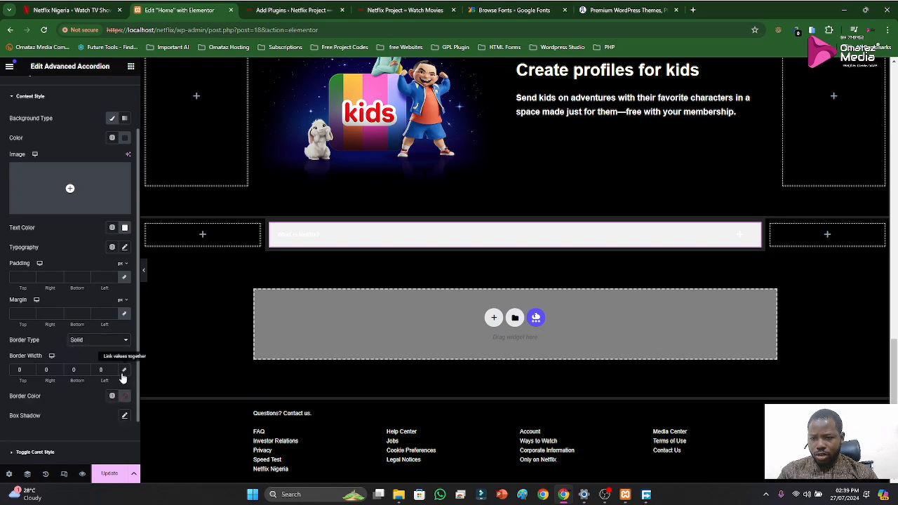
left_click(12, 368)
type("5")
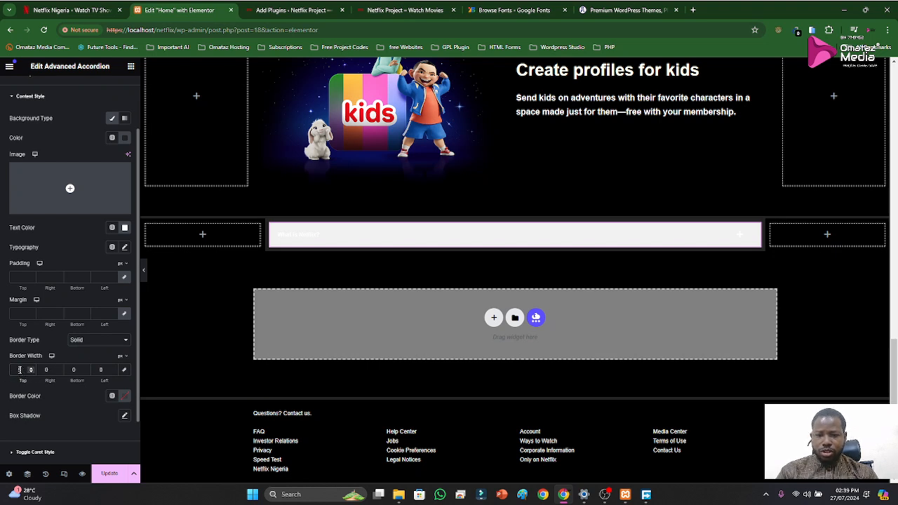
left_click(369, 243)
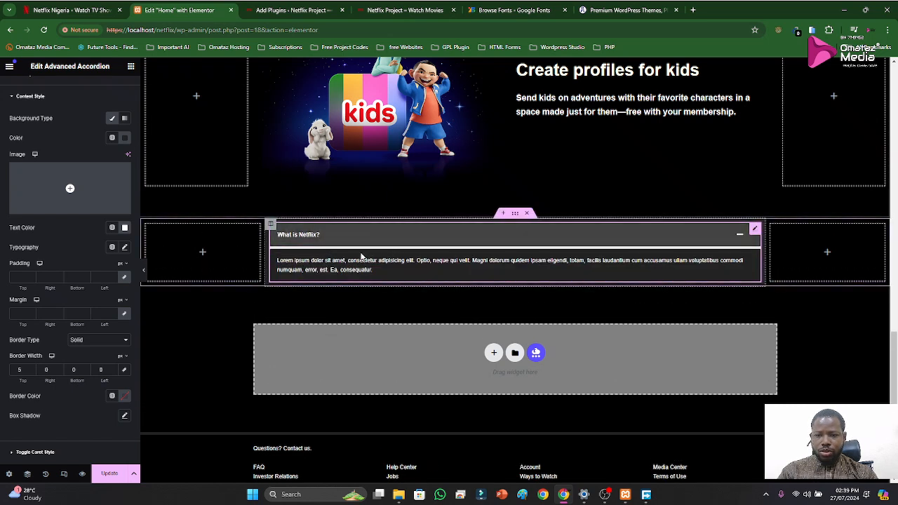
Switch to the original Netflix page and expand its "What is Netflix?" question to examine the divider above the answer
left_click(70, 10)
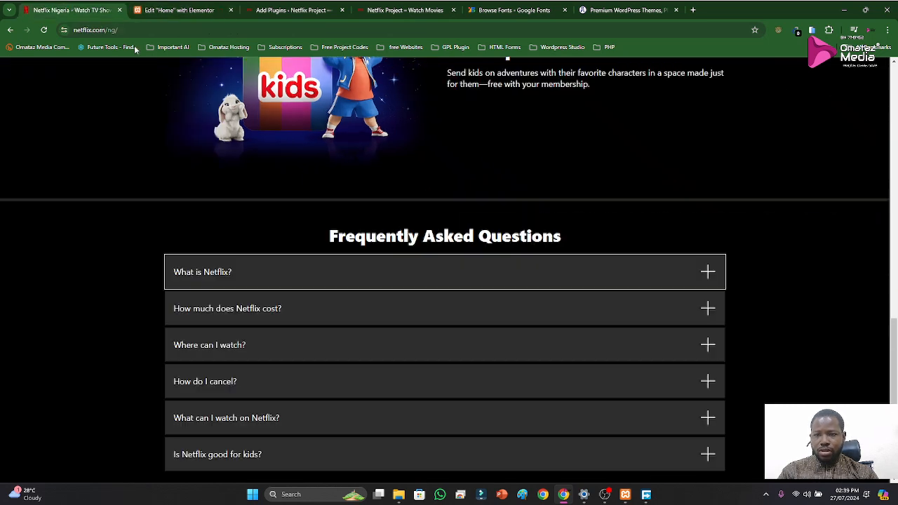
left_click(271, 281)
left_click(87, 440)
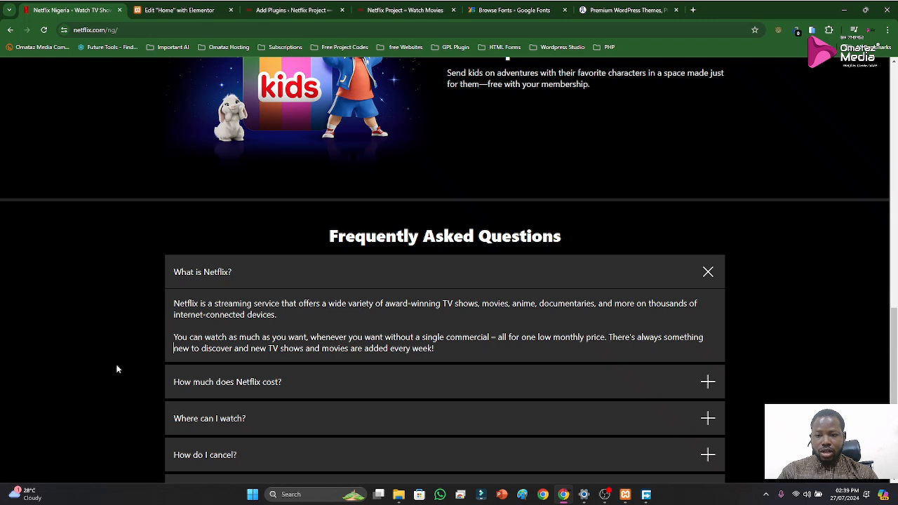
Return to the Elementor editor and set the accordion content's top border width to 1 px
left_click(176, 16)
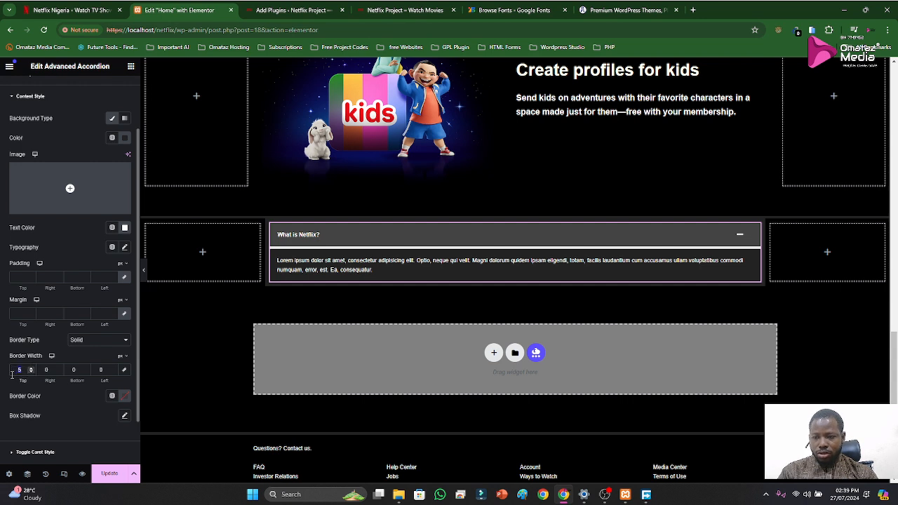
type("1")
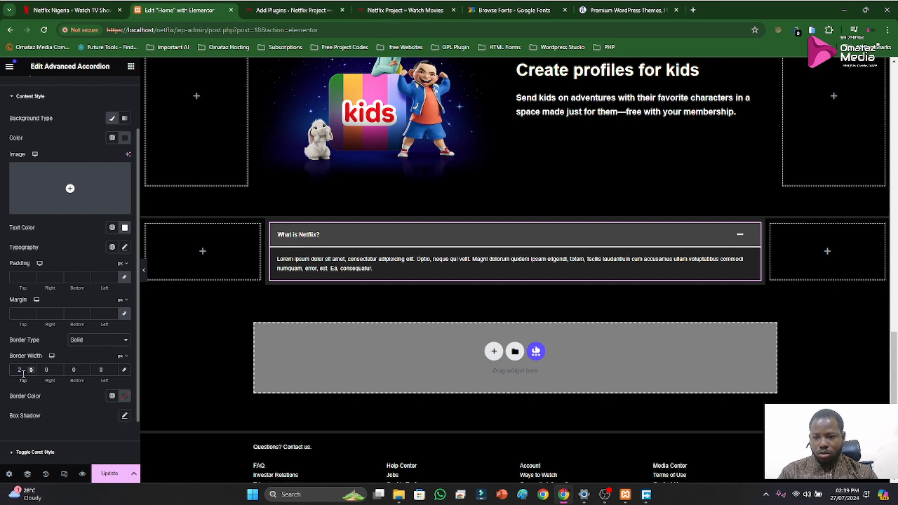
left_click(30, 372)
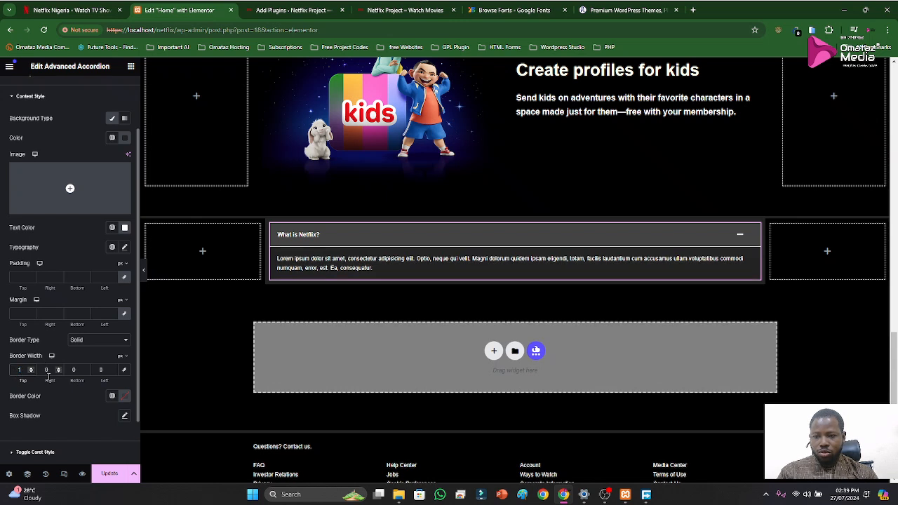
Set the accordion content's border color to #000000 and save the page
left_click(125, 398)
left_click(177, 346)
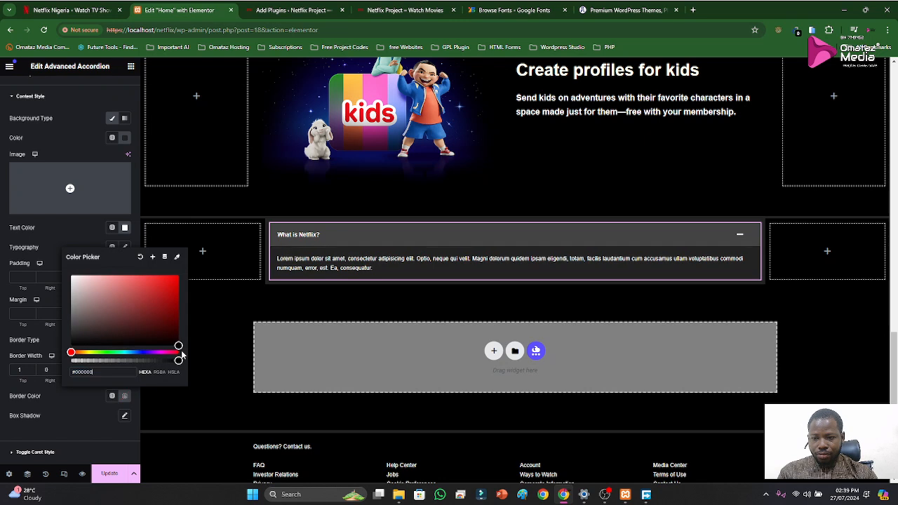
left_click(88, 406)
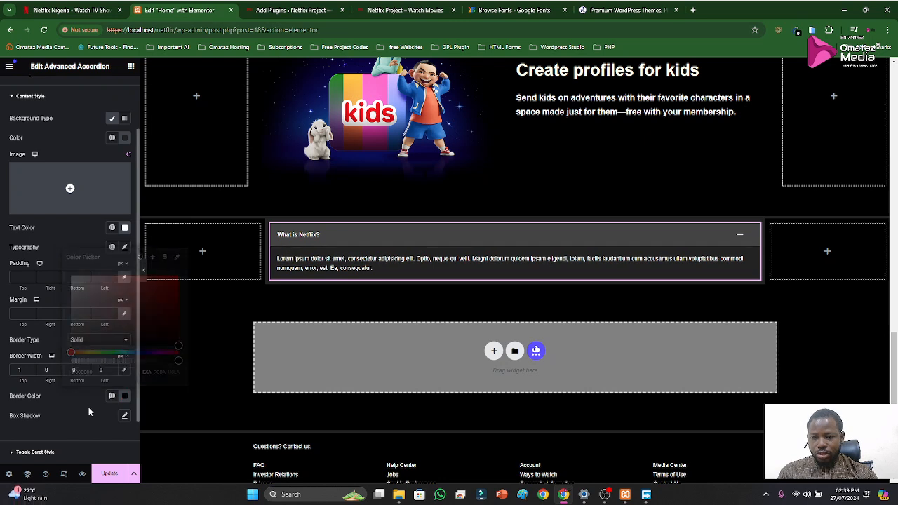
left_click(109, 474)
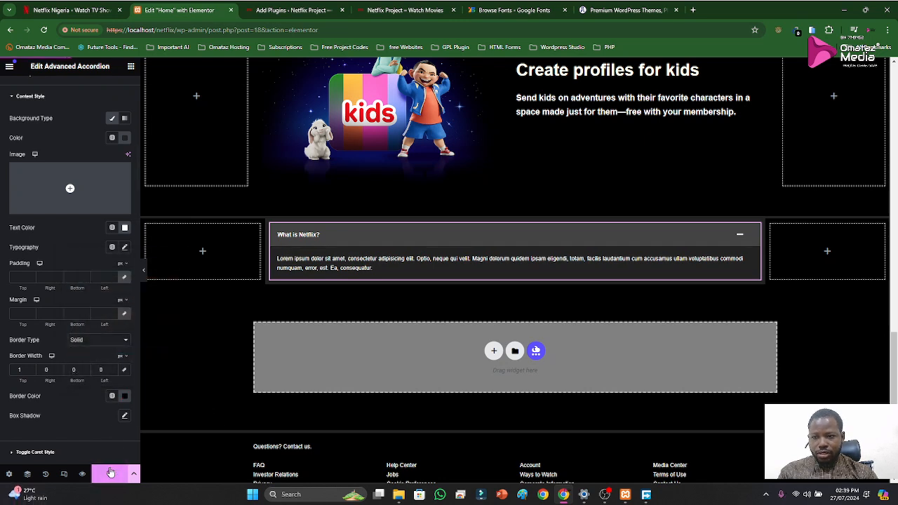
Examine the accordion's Toggle Caret Style settings and its look when collapsed
scroll(83, 277, "up", 3)
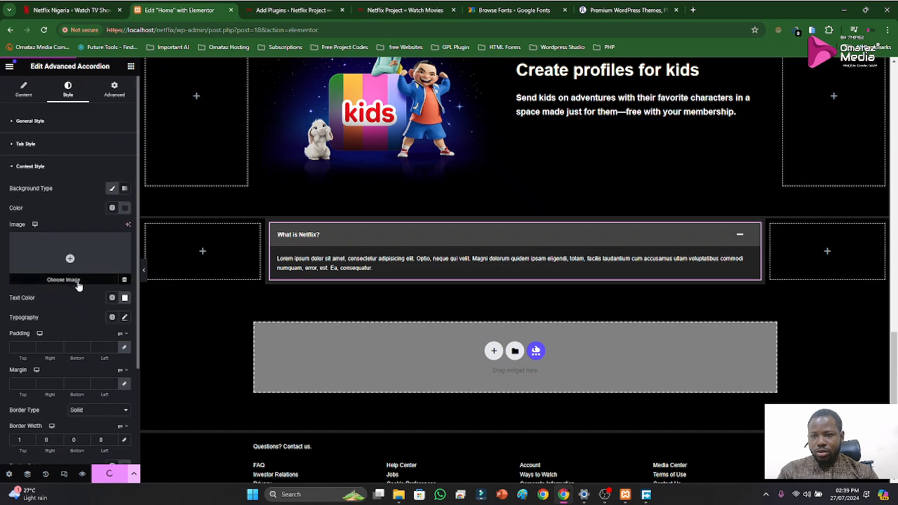
left_click(38, 167)
left_click(35, 194)
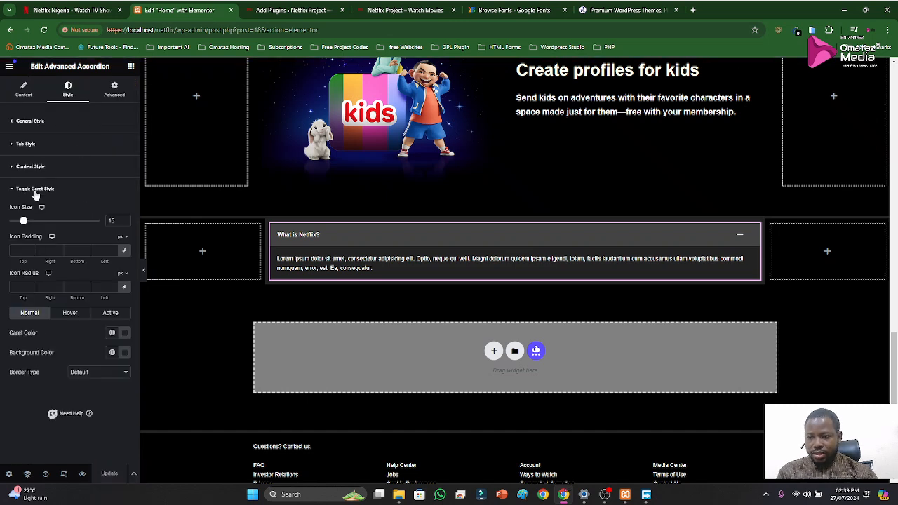
left_click(425, 242)
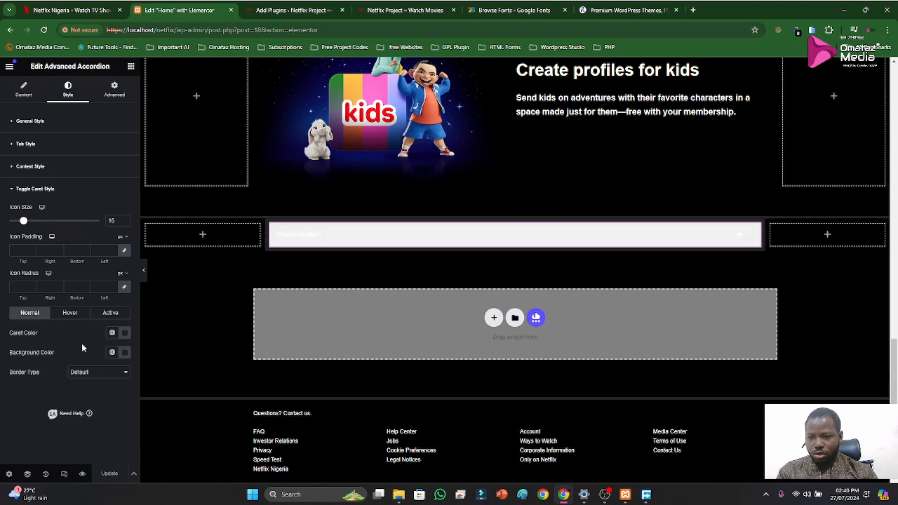
Switch to the live Netflix Project homepage and check how the collapsed accordion looks there
left_click(302, 11)
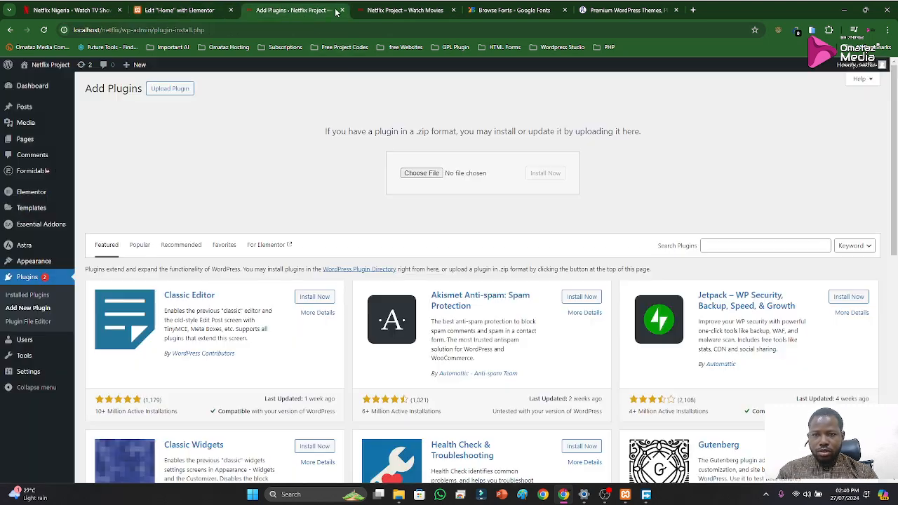
left_click(385, 13)
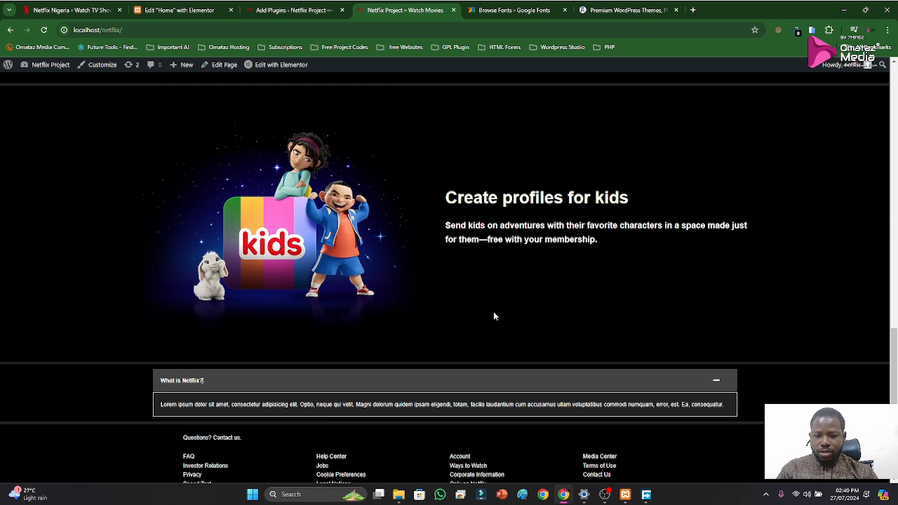
left_click(180, 10)
left_click(403, 9)
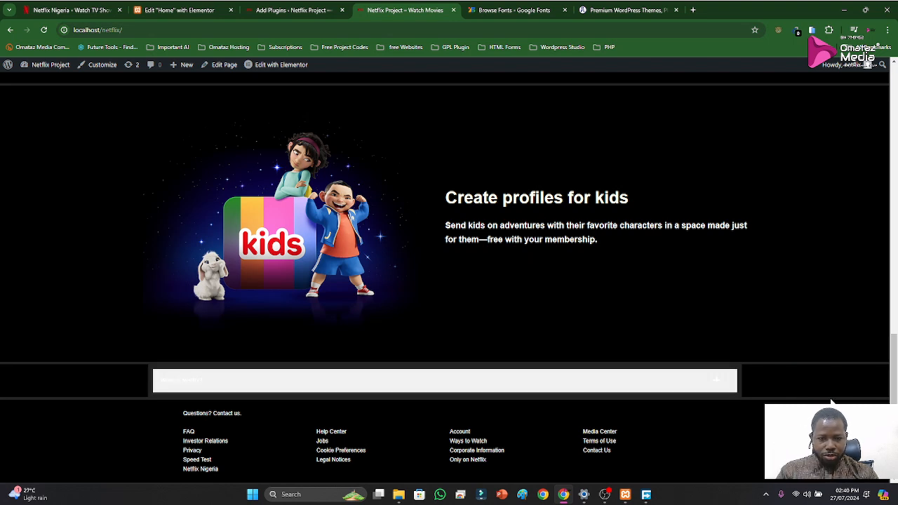
Return to the editor, set the toggle caret's normal-state border type to None, and save the page
left_click(195, 10)
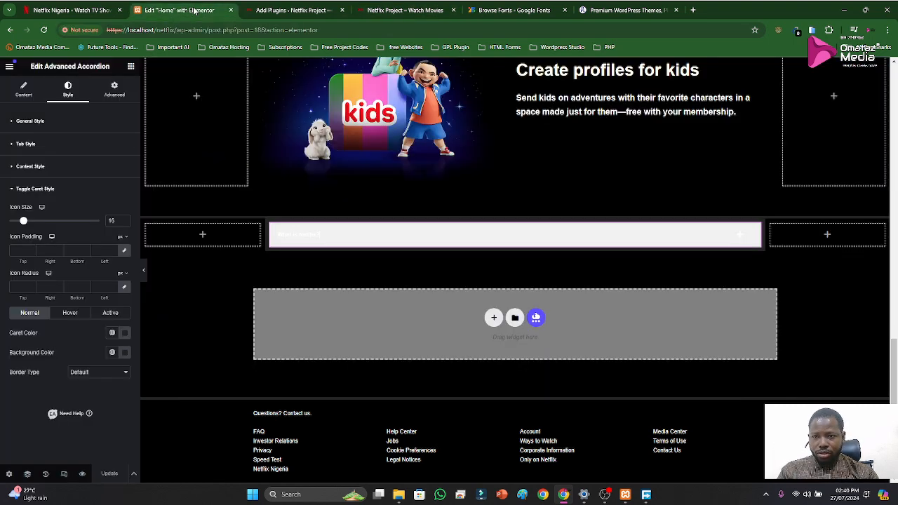
left_click(19, 190)
left_click(19, 190)
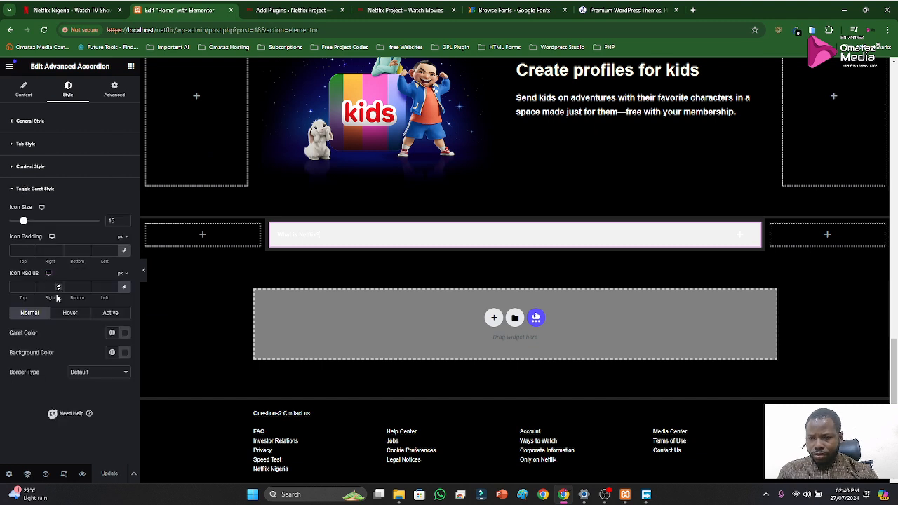
left_click(105, 373)
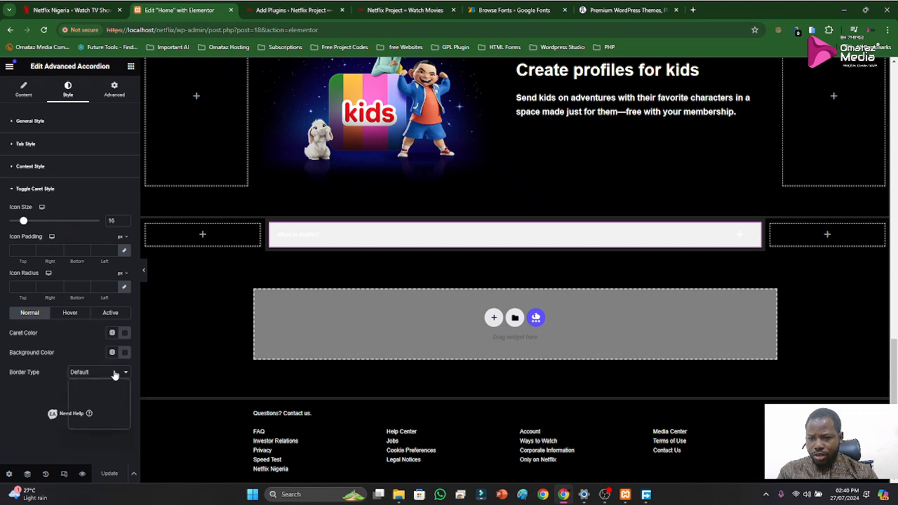
left_click(107, 389)
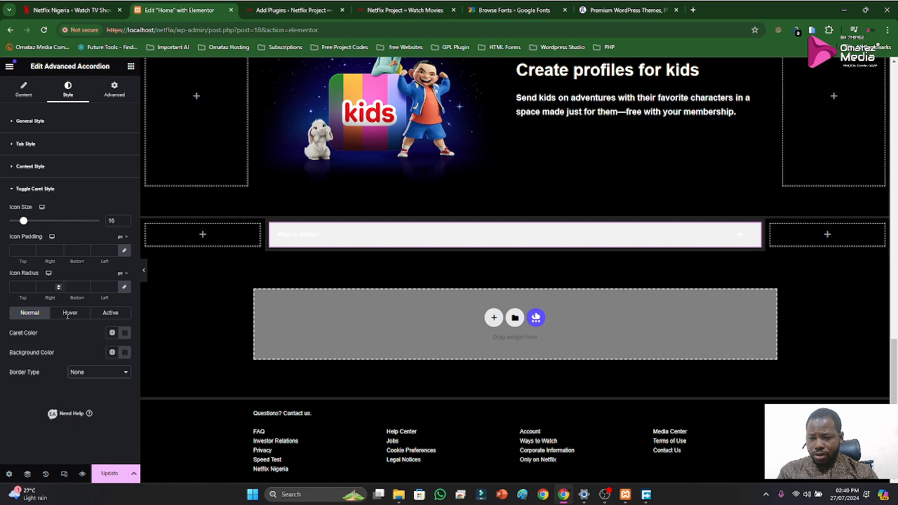
left_click(110, 473)
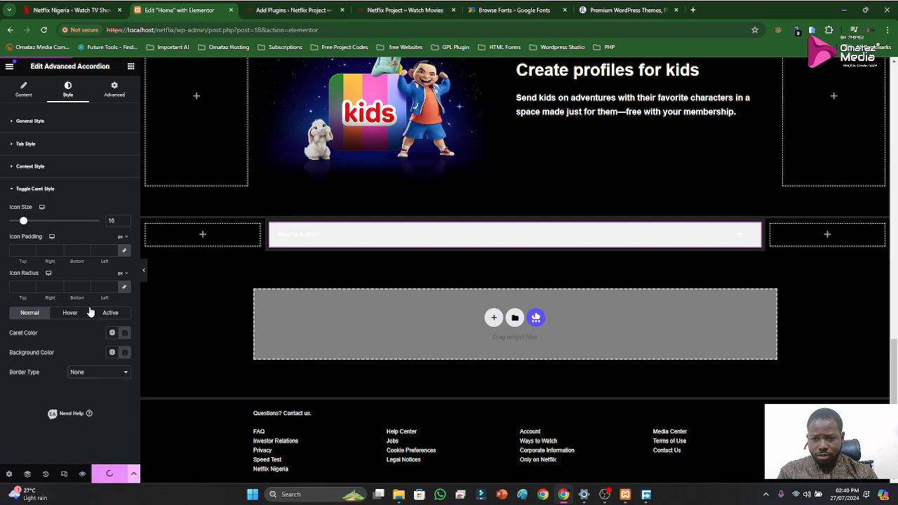
Try the Default border type for the accordion content in Content Style, and set it back to Solid
left_click(33, 190)
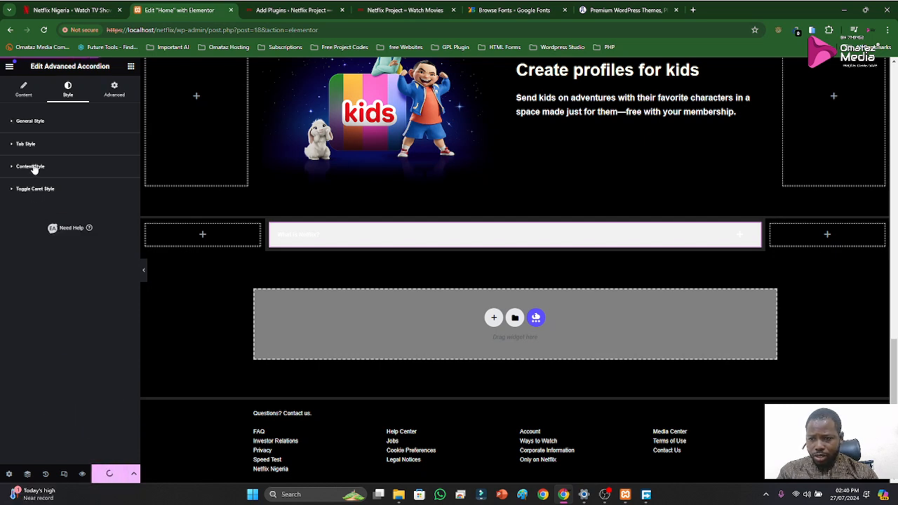
left_click(33, 167)
scroll(76, 351, "down", 2)
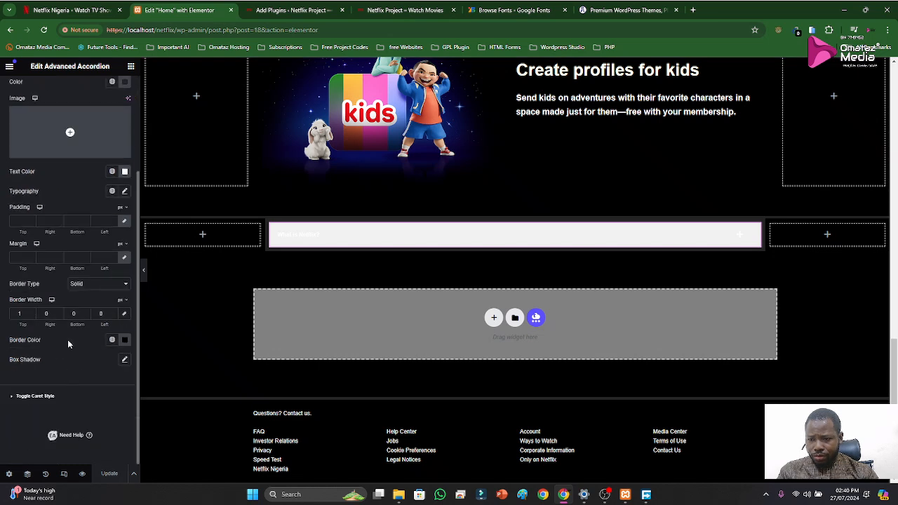
left_click(95, 285)
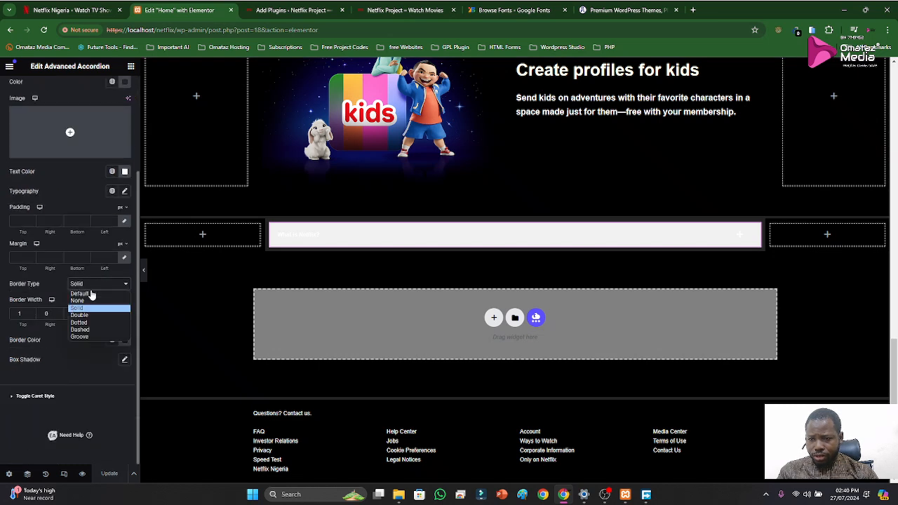
left_click(80, 294)
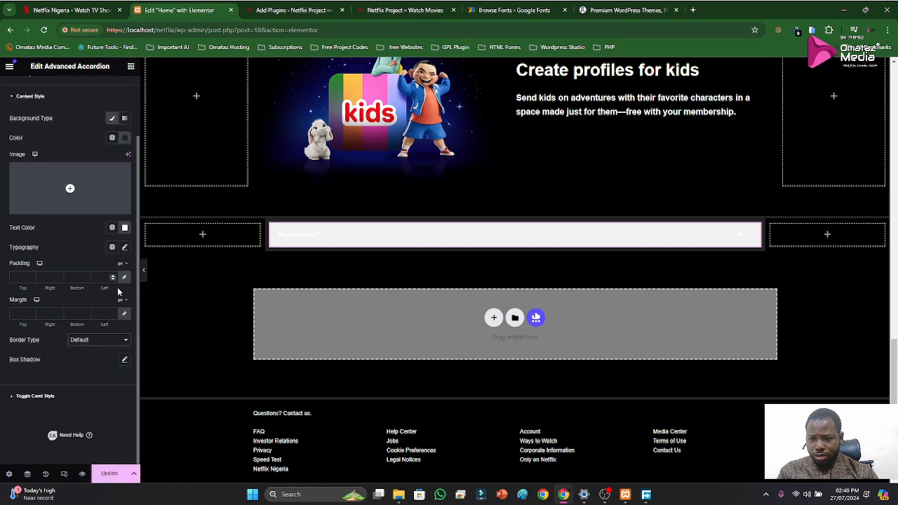
left_click(87, 341)
left_click(87, 365)
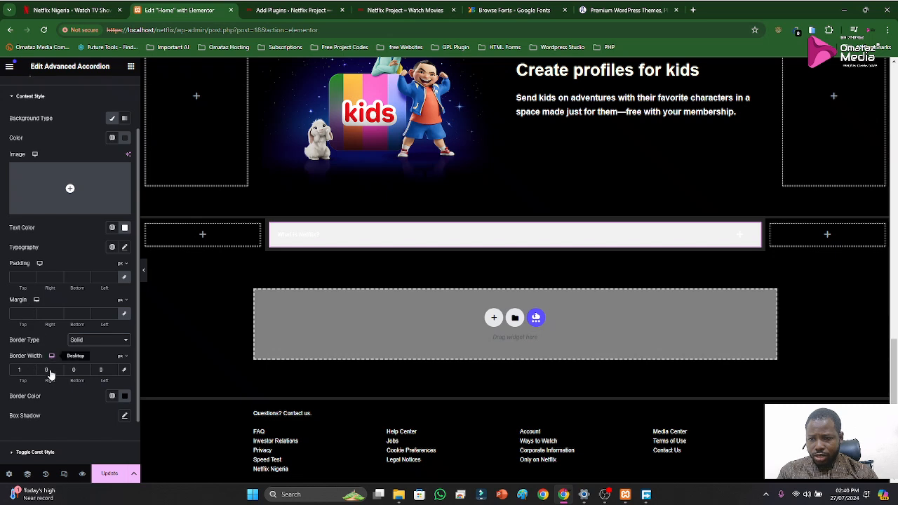
Set the border type of the accordion tab's normal state to None in Tab Style
scroll(19, 147, "up", 2)
left_click(21, 169)
left_click(25, 143)
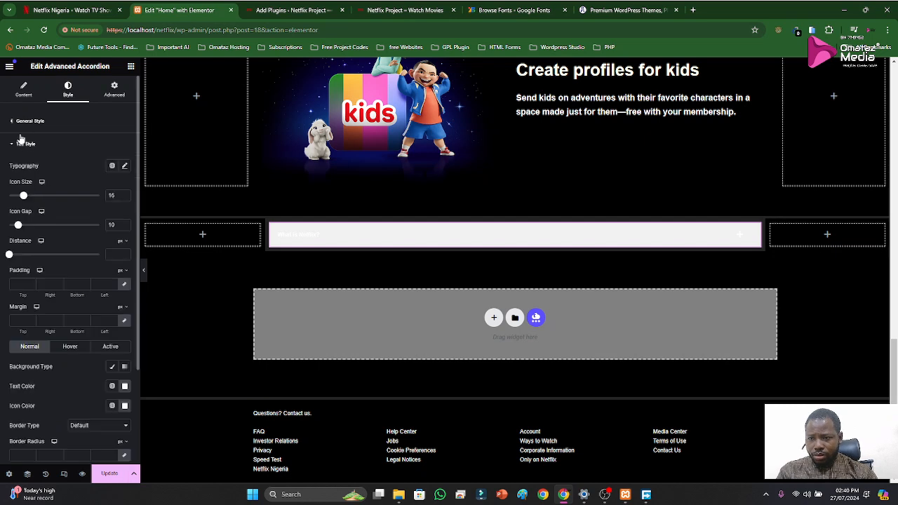
scroll(49, 336, "down", 2)
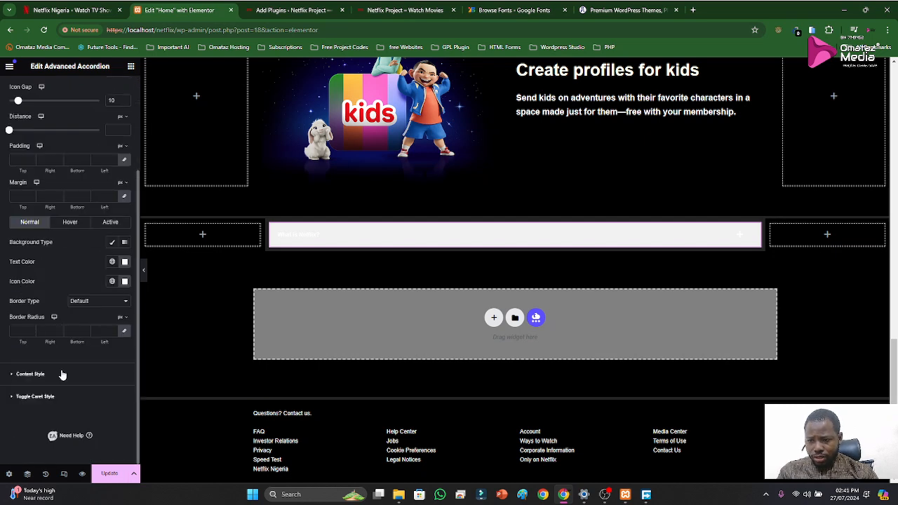
left_click(75, 302)
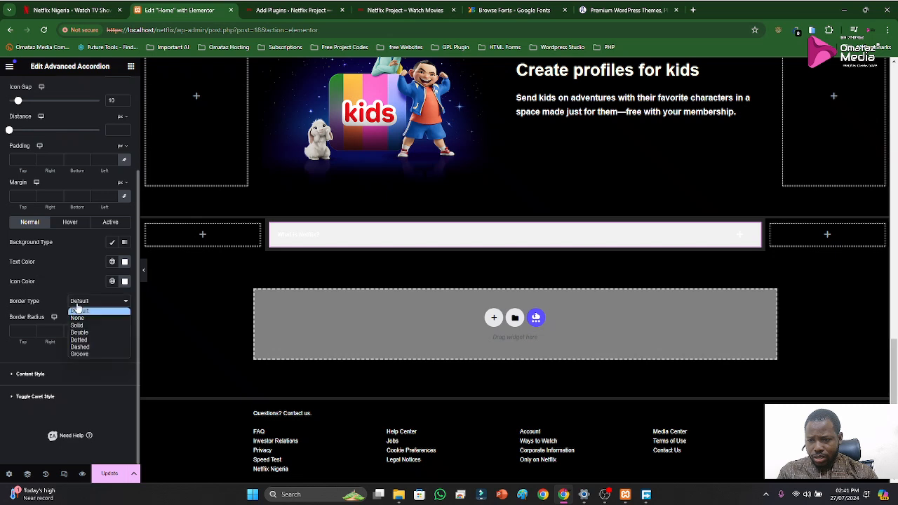
left_click(77, 316)
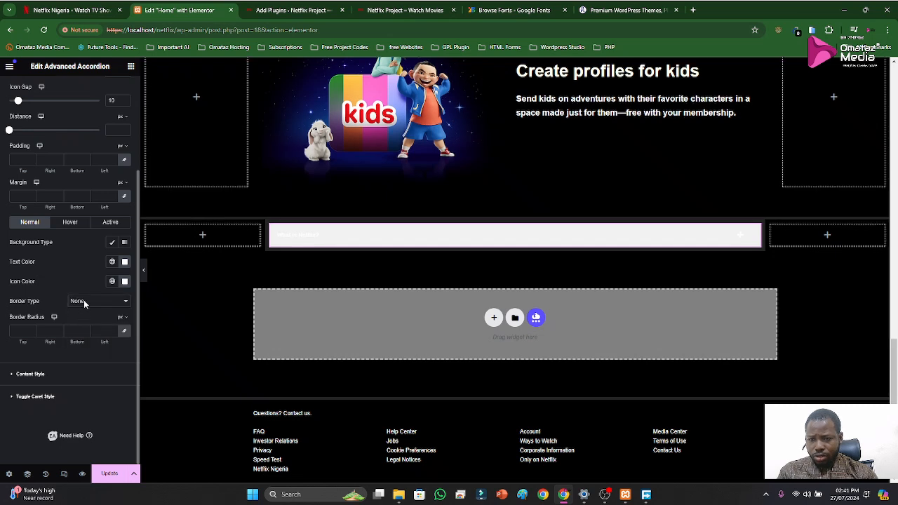
Check the border type options in the accordion's General Style
scroll(90, 280, "up", 3)
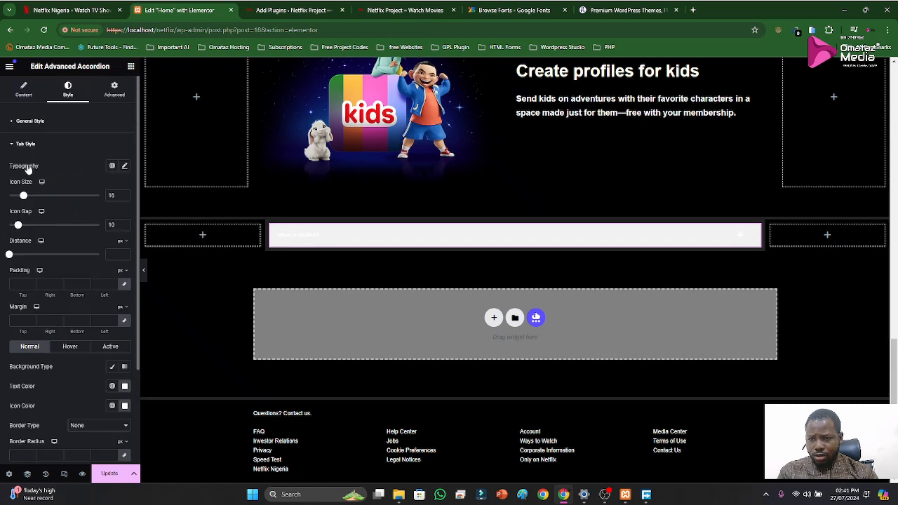
left_click(22, 145)
left_click(27, 122)
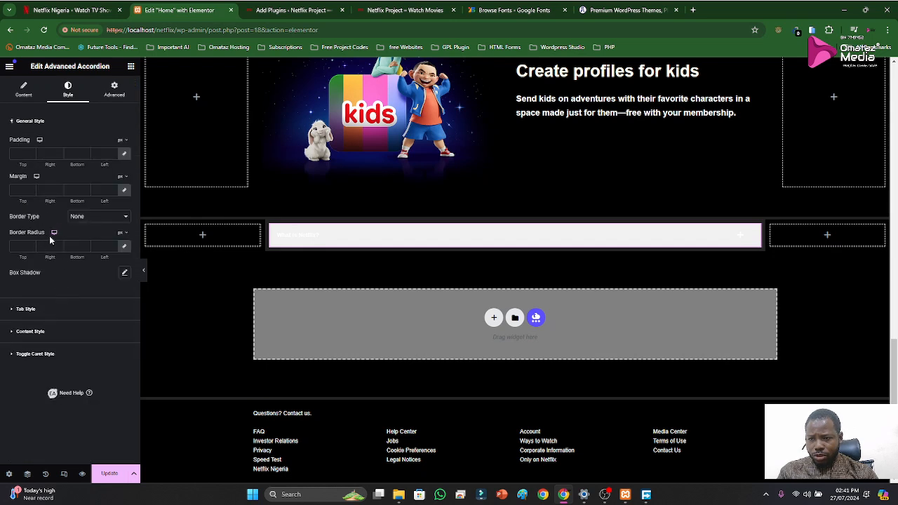
left_click(80, 219)
left_click(81, 222)
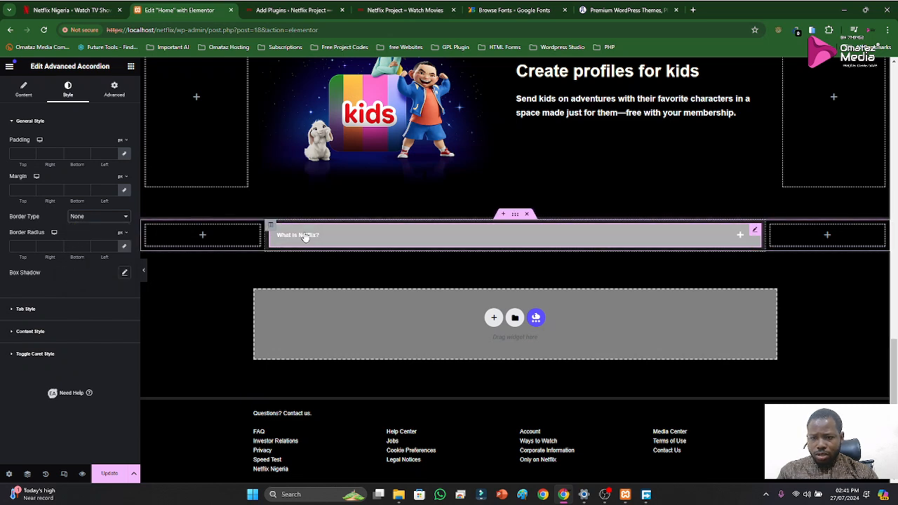
Replace the accordion's section with a new three-column section with a wide middle column, and set its content width to Full Width
left_click(526, 214)
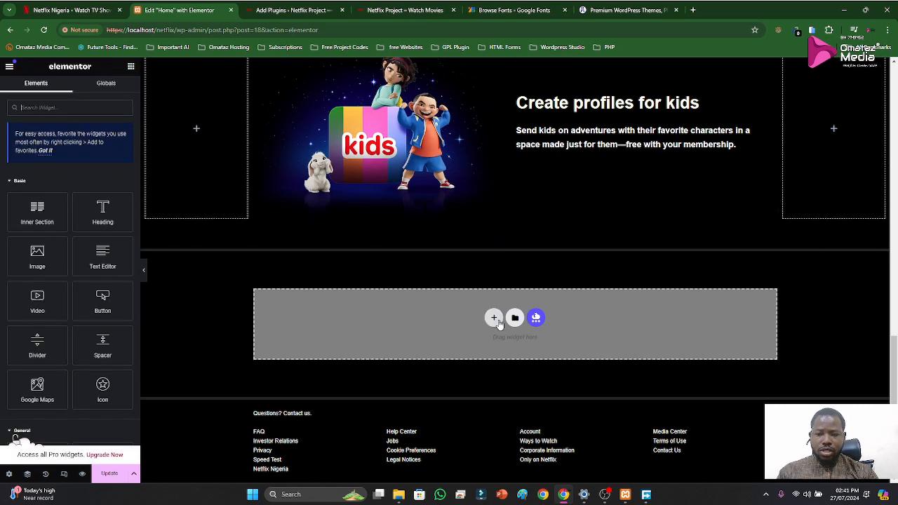
left_click(494, 318)
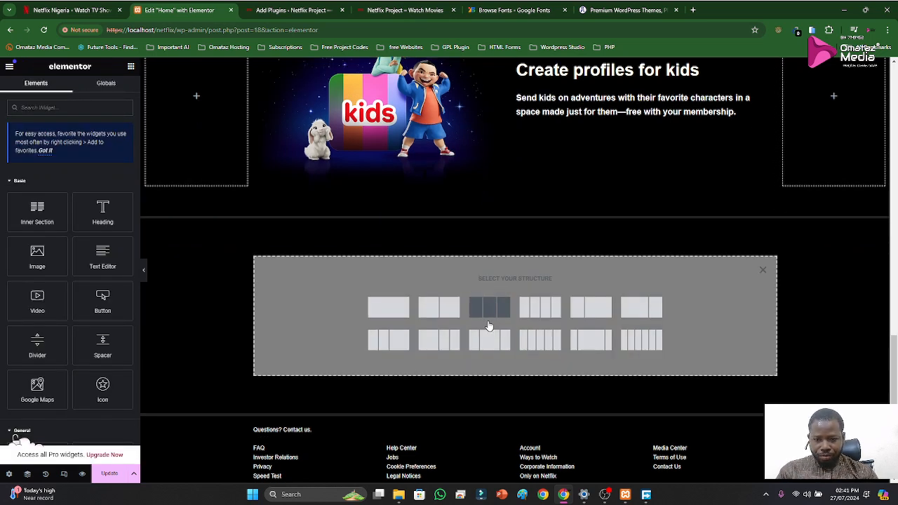
left_click(591, 339)
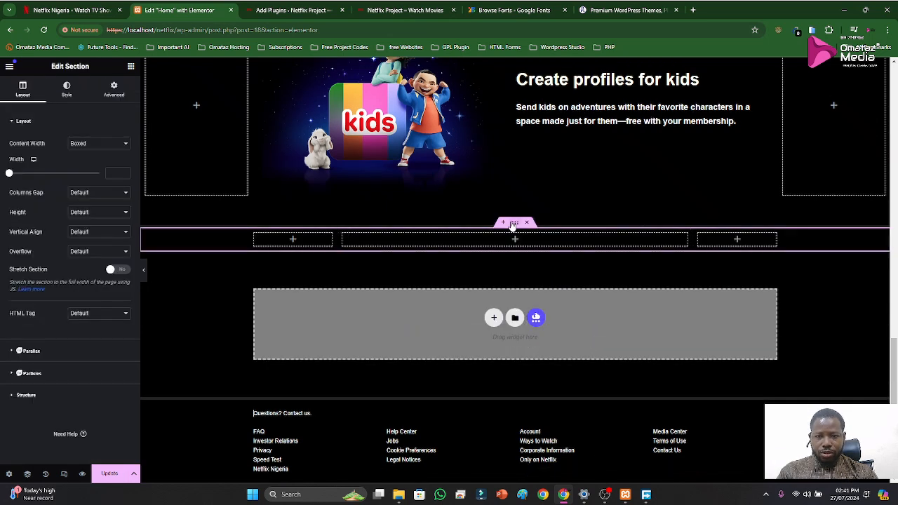
left_click(102, 144)
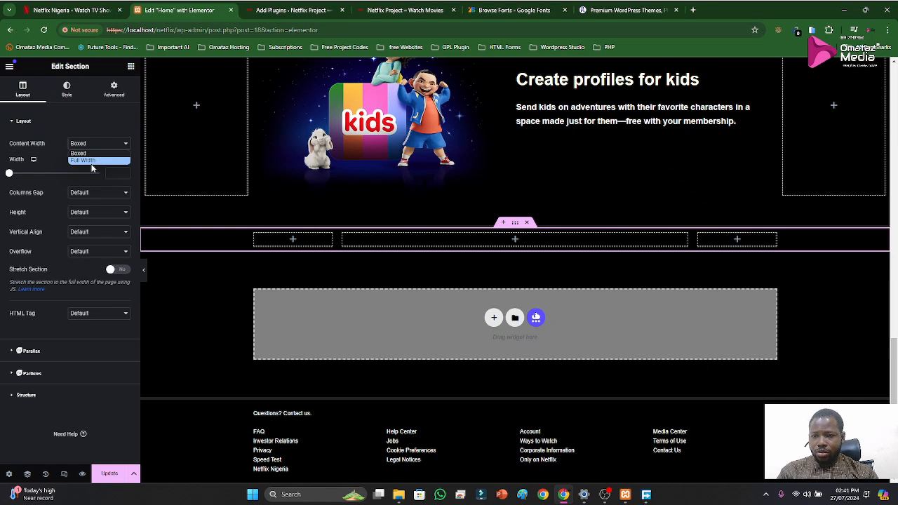
left_click(91, 160)
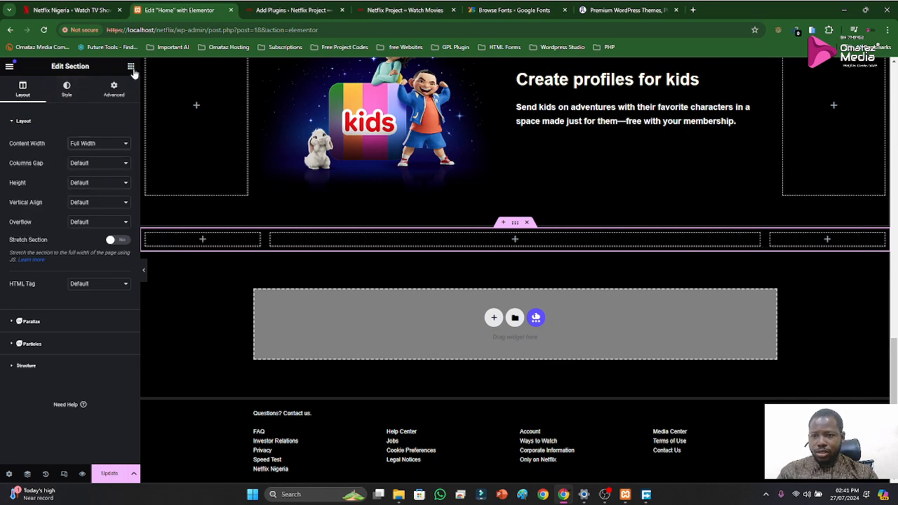
Search the widgets for "acc" and place a Toggle widget in the new section's middle column
left_click(132, 67)
type("acc")
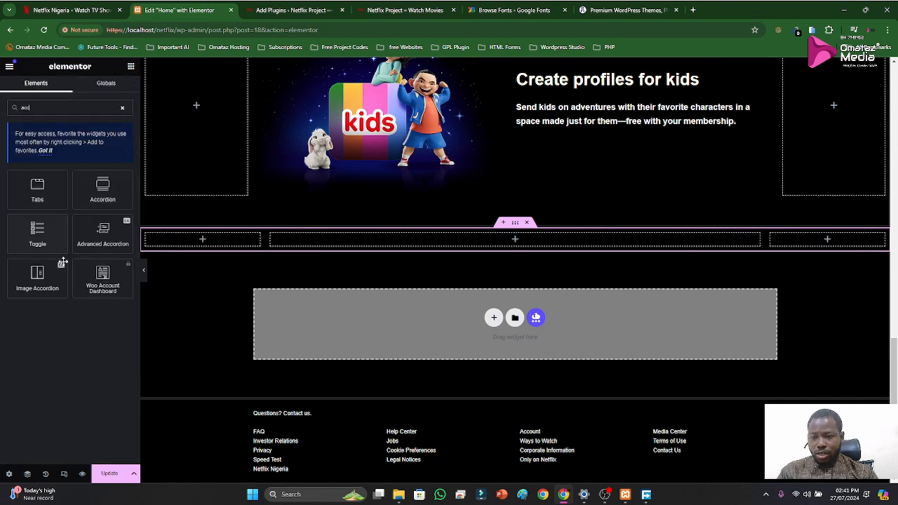
left_click_drag(38, 233, 496, 243)
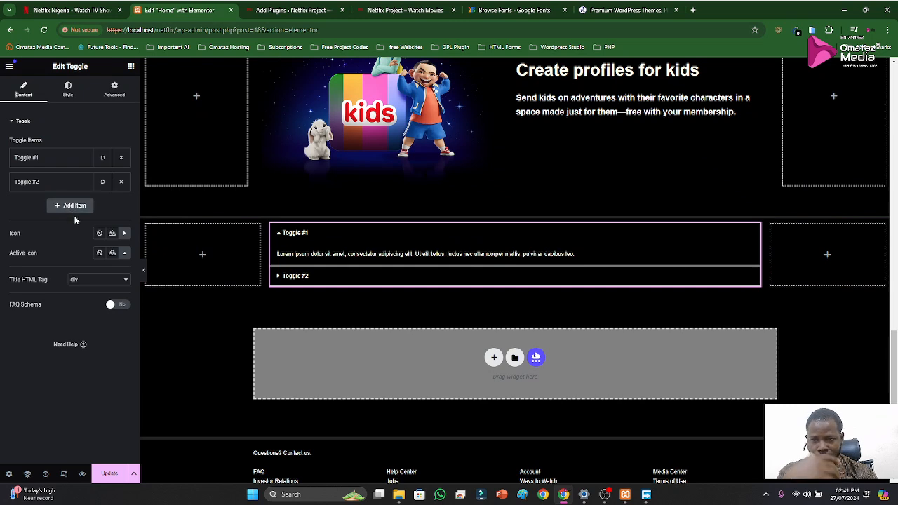
Examine the Toggle widget's FAQ Schema, second item, title HTML tag and icon library options
left_click(115, 307)
left_click(116, 306)
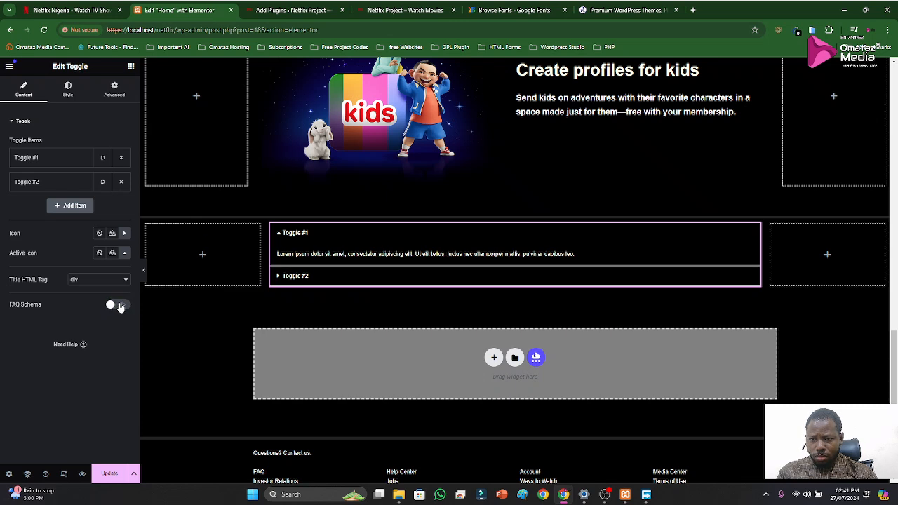
left_click(44, 184)
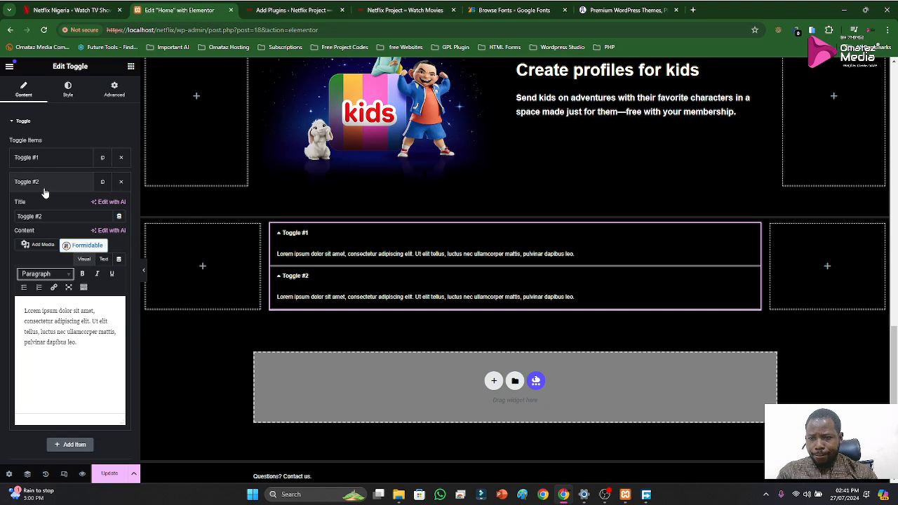
left_click(44, 187)
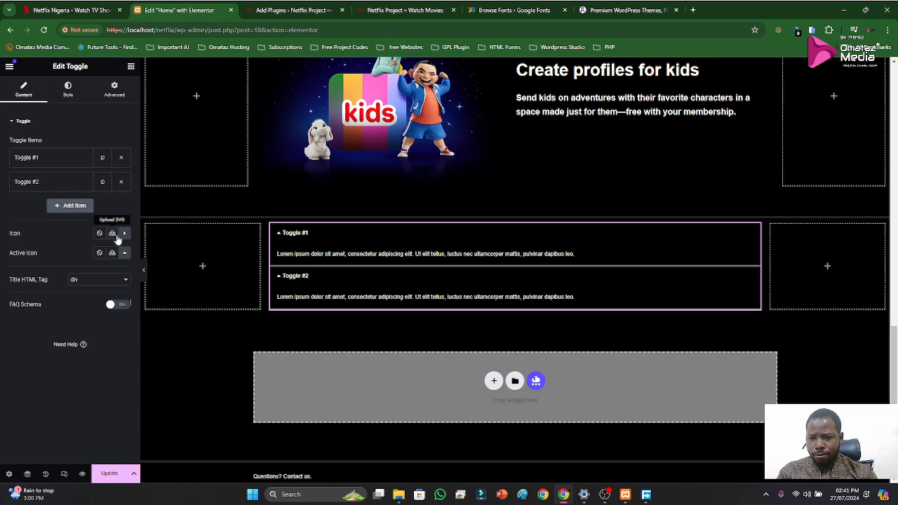
left_click(110, 283)
left_click(109, 284)
left_click(124, 235)
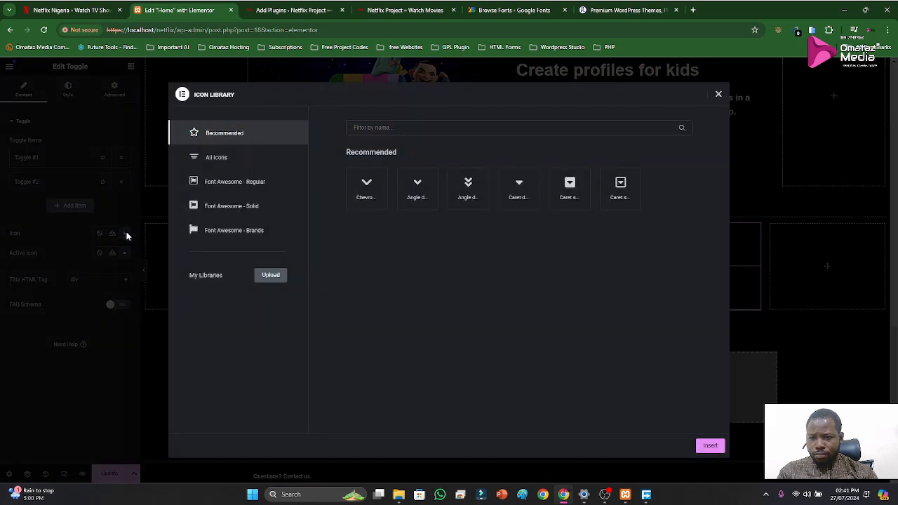
left_click(126, 235)
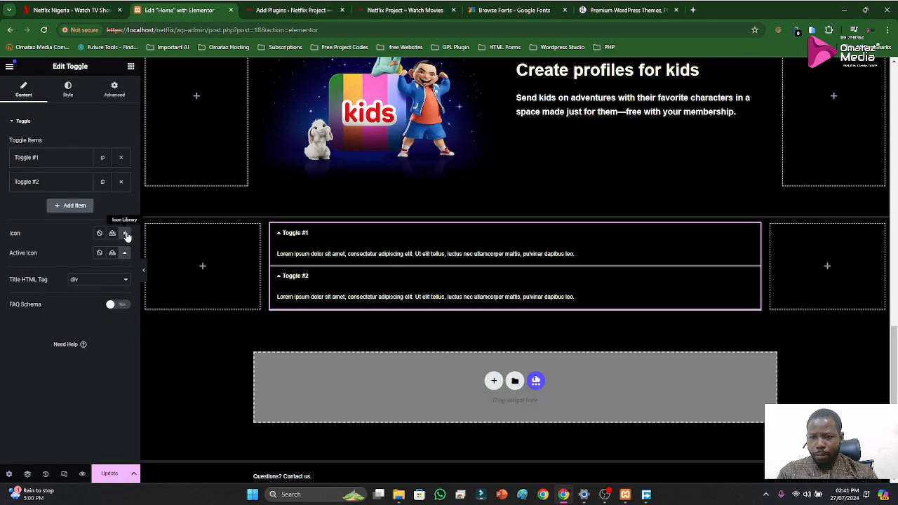
Delete the Toggle widget and place the standard Accordion widget in the middle column instead
right_click(753, 231)
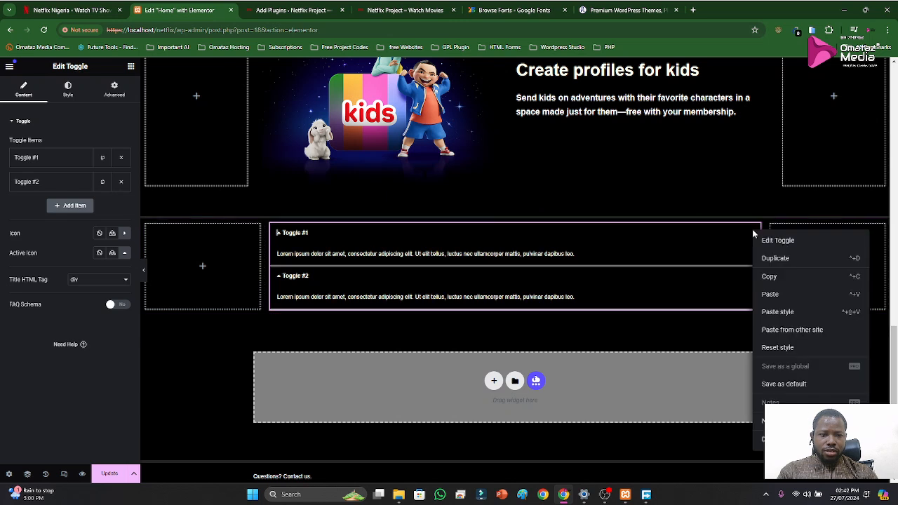
left_click(768, 439)
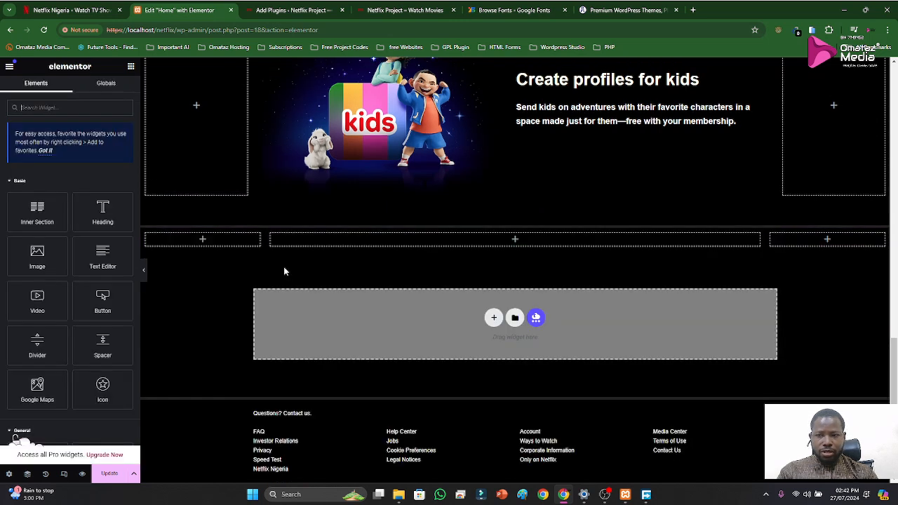
type("acc")
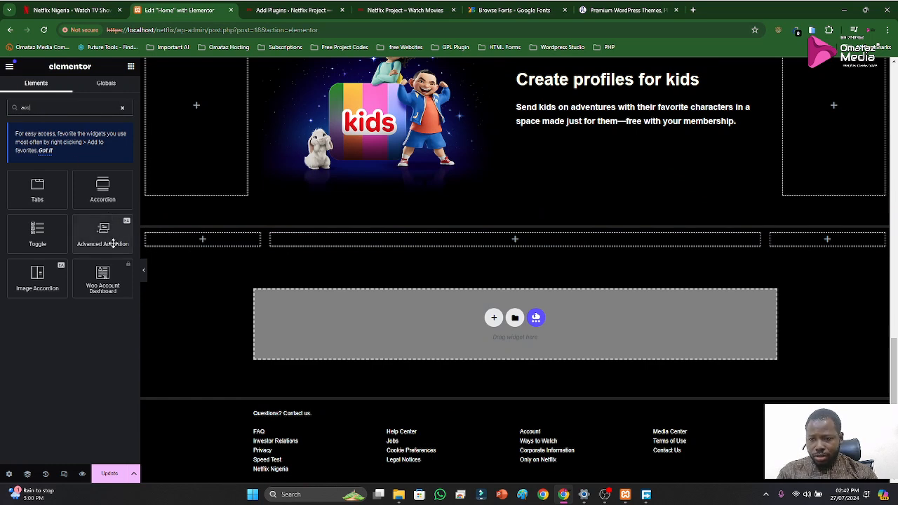
left_click_drag(104, 185, 501, 239)
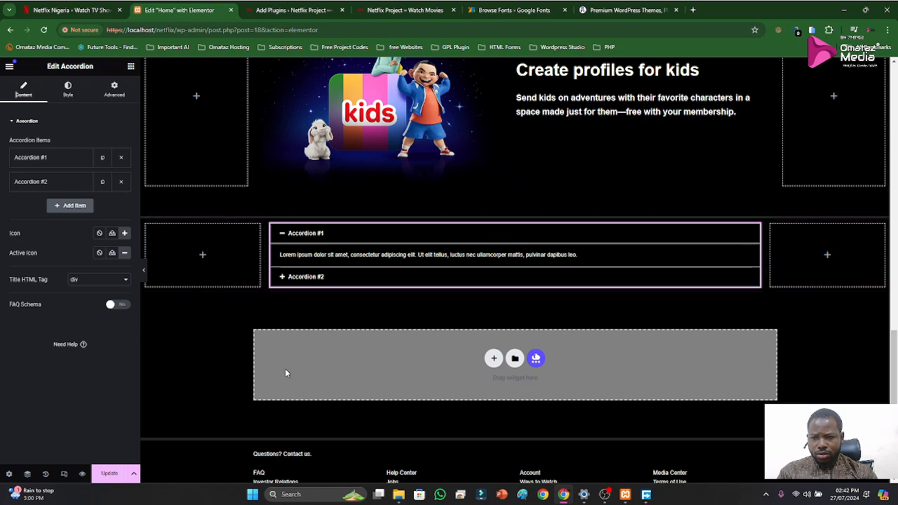
Look through the Accordion widget's style sections and collapse Accordion #1 to inspect its closed look
left_click(69, 91)
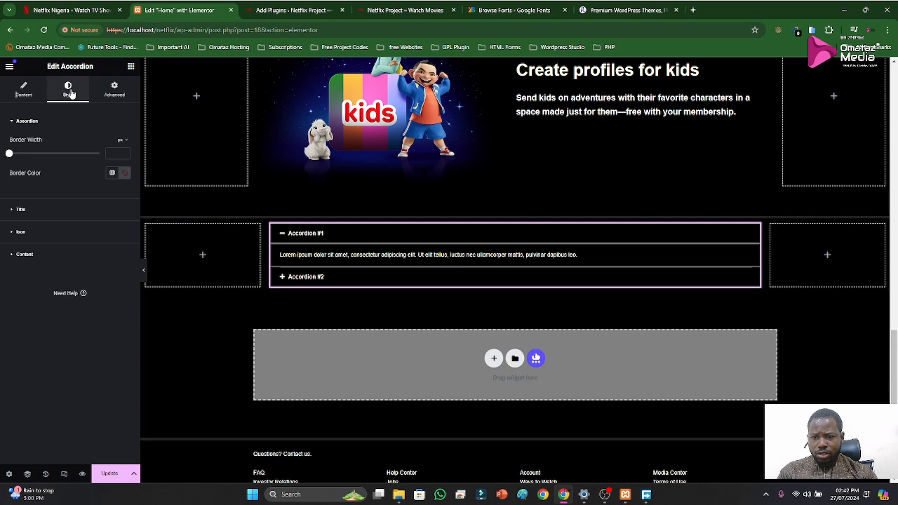
left_click(21, 210)
left_click(20, 145)
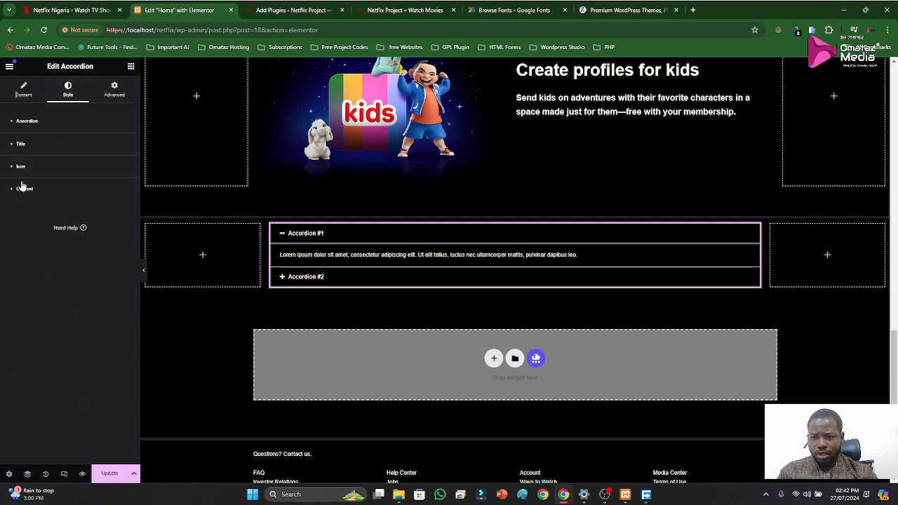
left_click(24, 189)
left_click(25, 192)
left_click(295, 234)
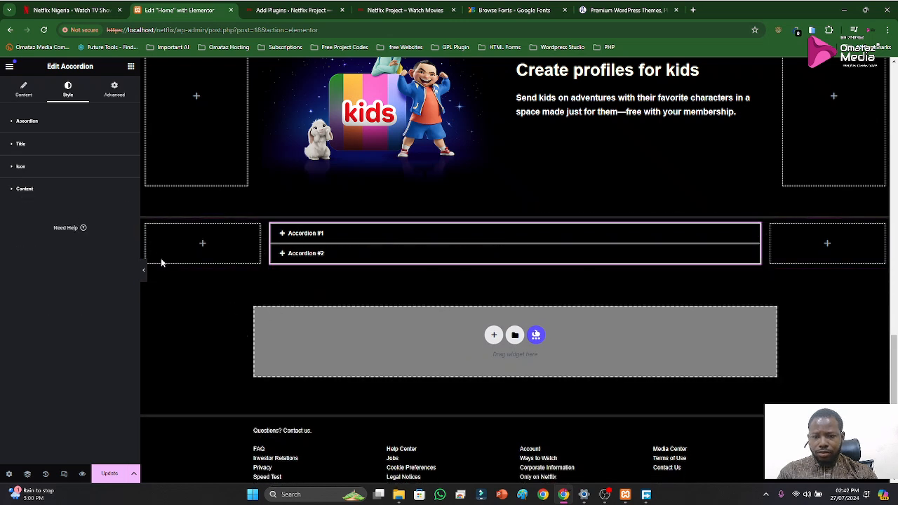
left_click(26, 126)
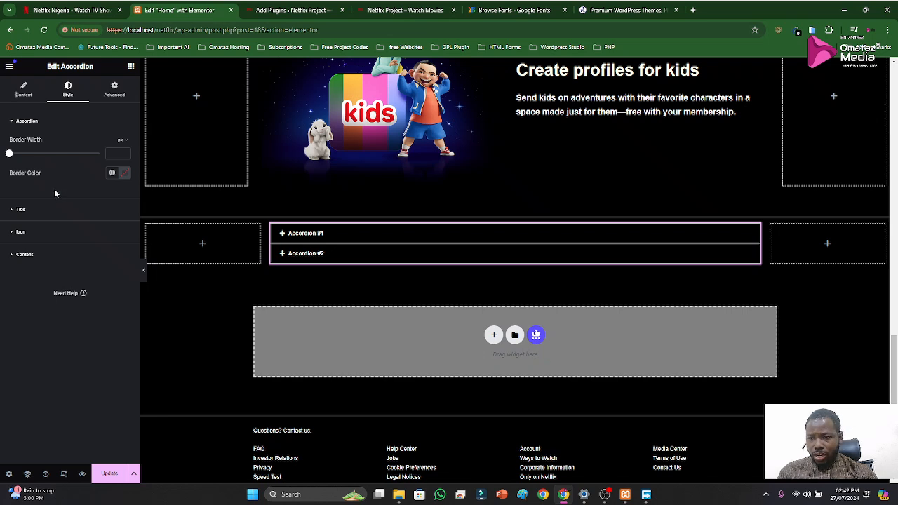
Set the accordion title's background color to 232323
left_click(22, 210)
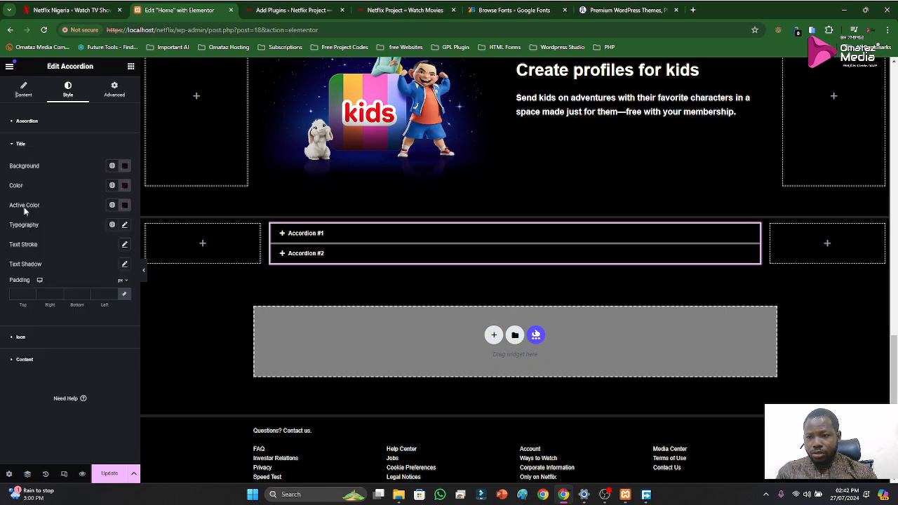
left_click(124, 185)
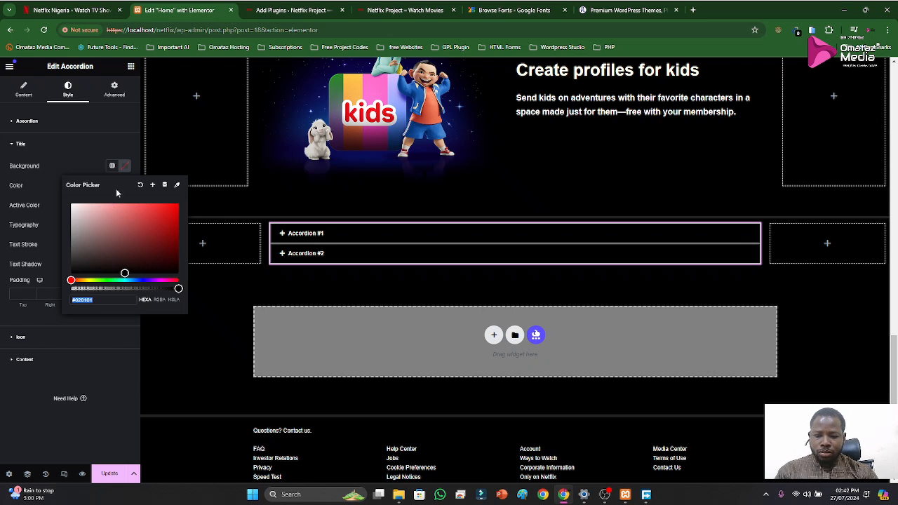
key("super+v")
left_click(118, 425)
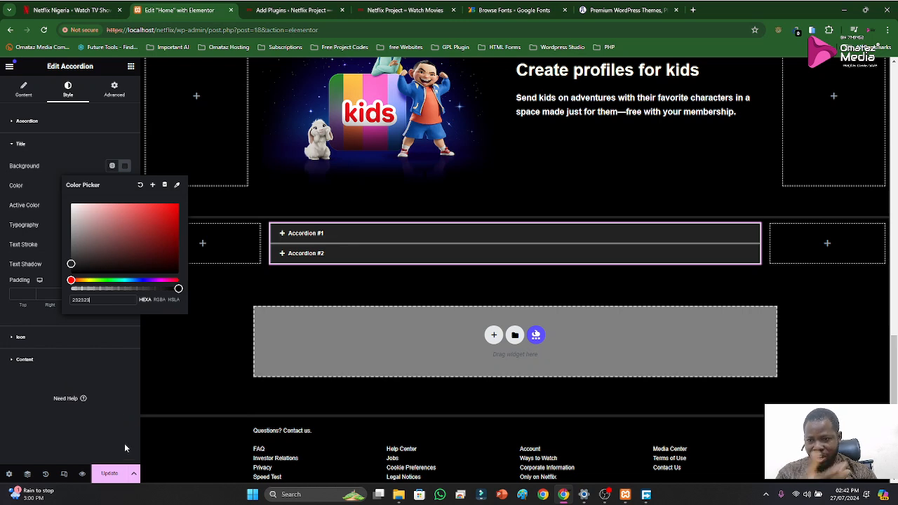
left_click(114, 372)
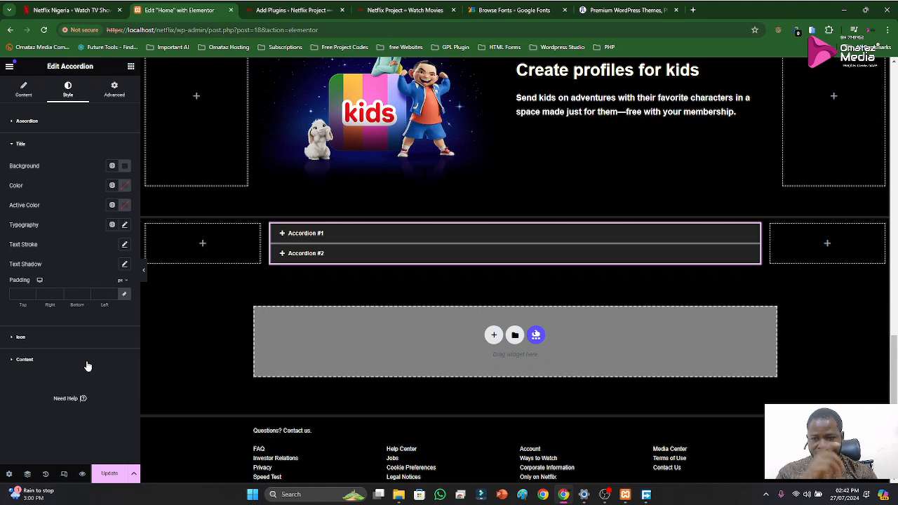
Set the accordion title's active color to 232323 and its regular text color to #FFFFFF
left_click(124, 206)
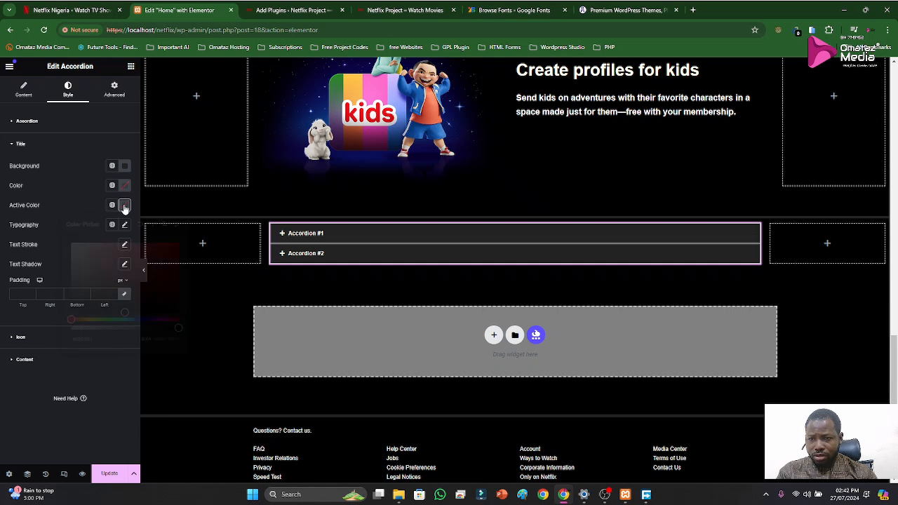
key("super+v")
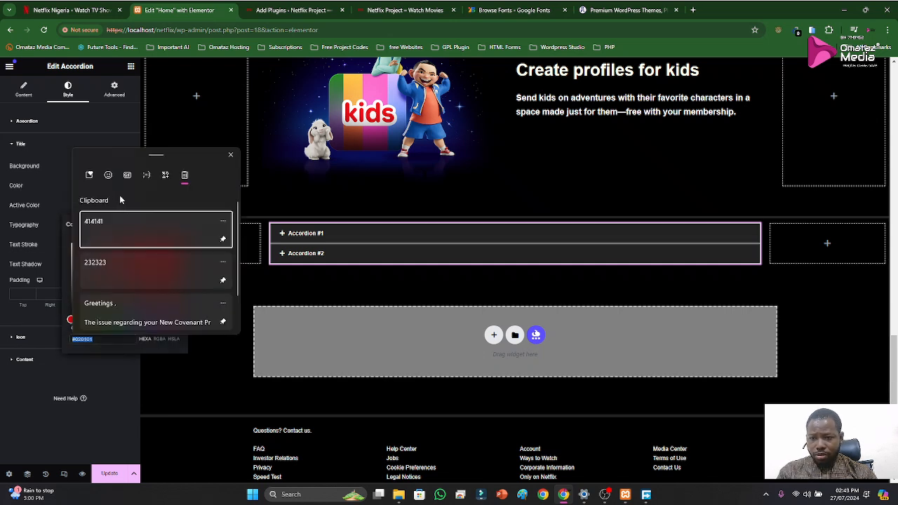
left_click(103, 262)
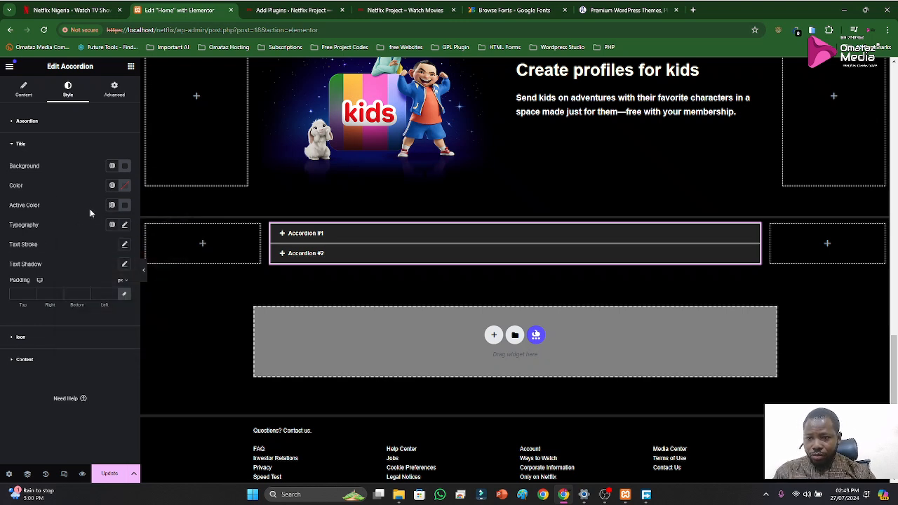
left_click(124, 187)
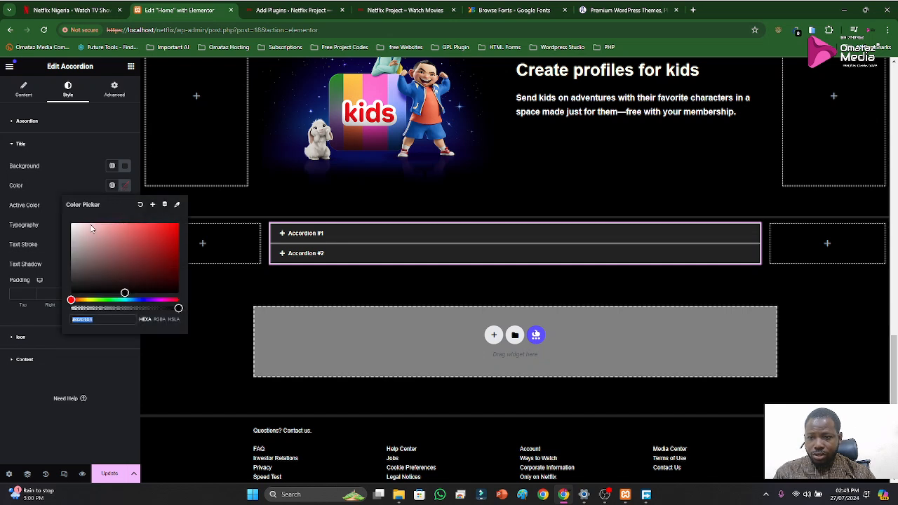
Switch to the original Netflix page and inspect its Frequently Asked Questions section with the browser's developer tools
left_click(43, 186)
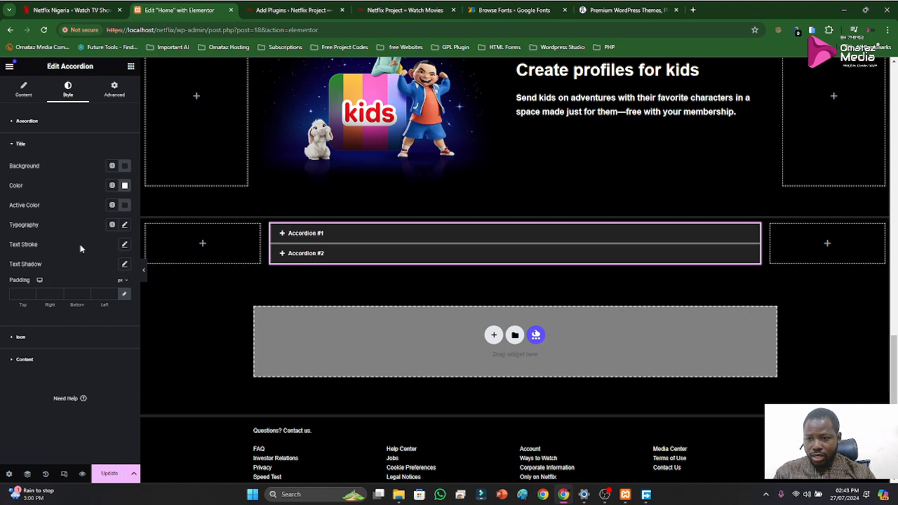
left_click(70, 10)
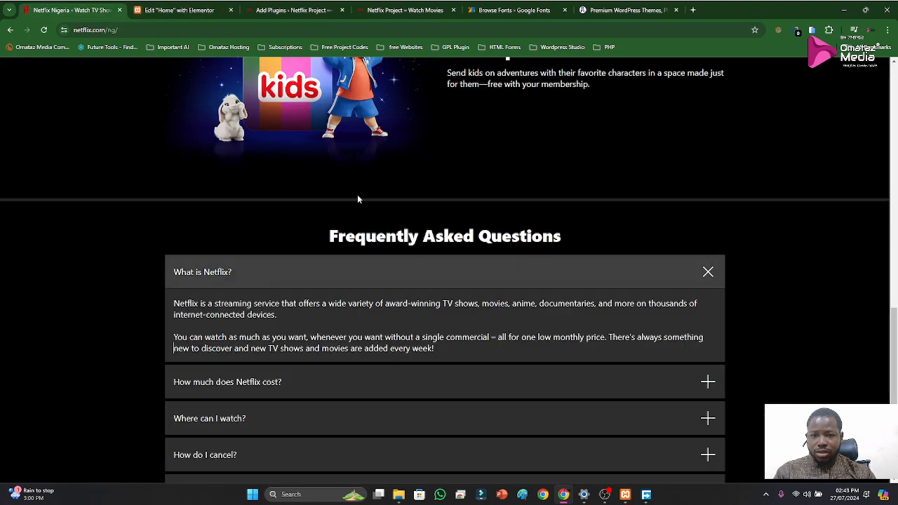
left_click(291, 10)
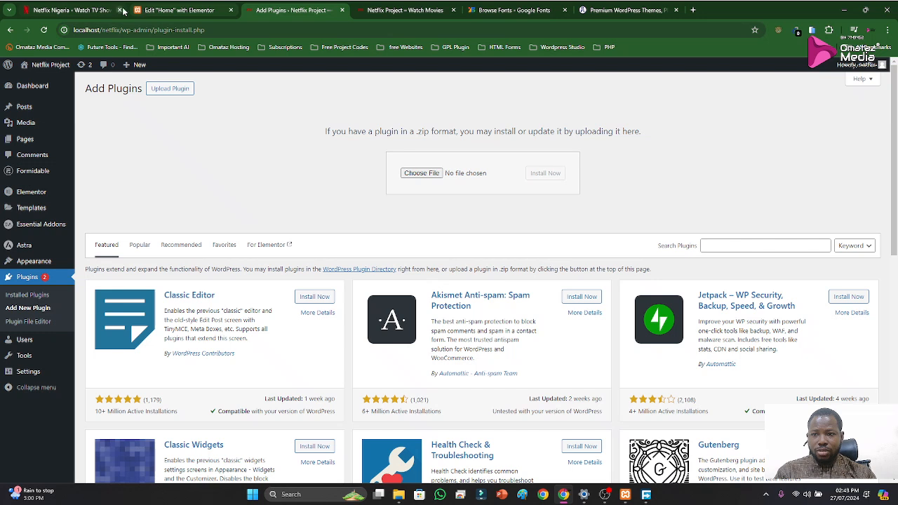
left_click(123, 11)
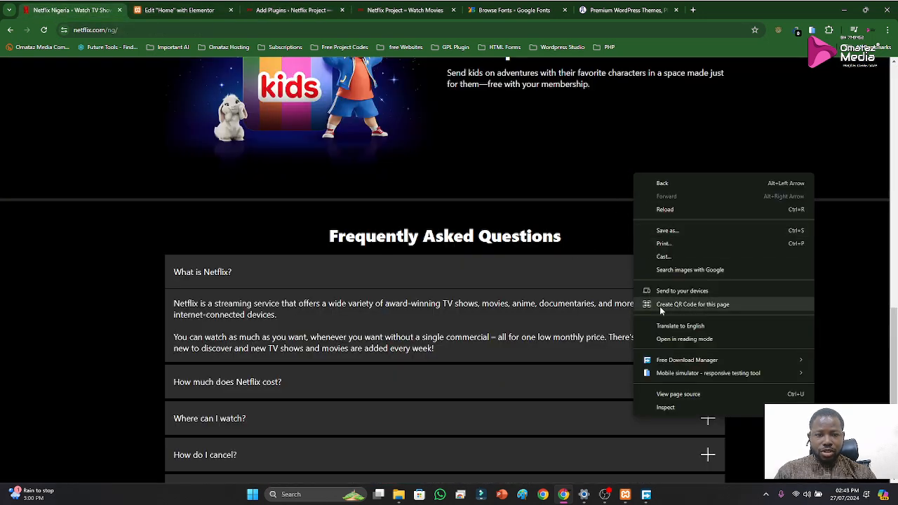
left_click(702, 407)
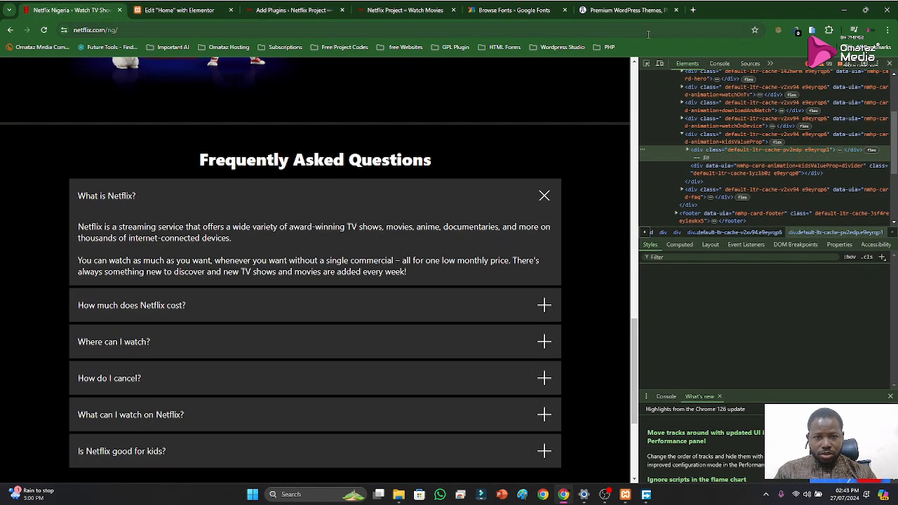
left_click(647, 64)
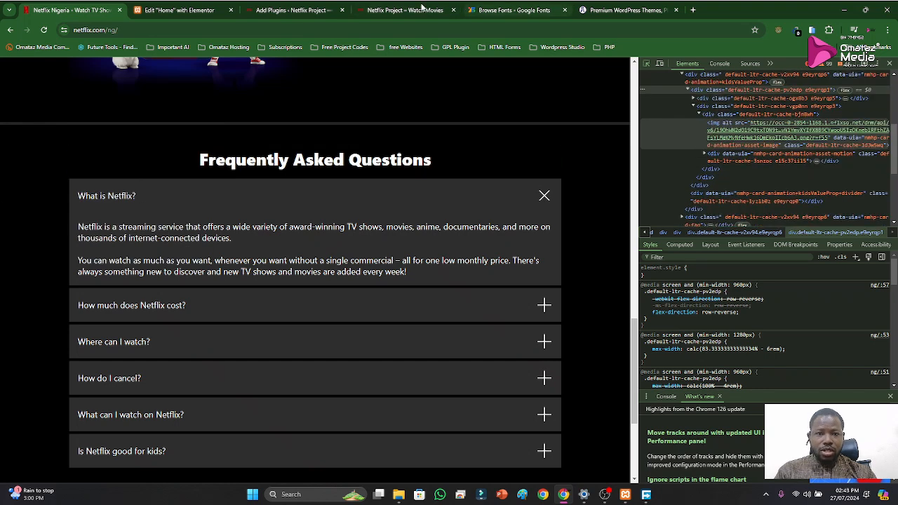
Return to the Elementor editor and delete the Accordion #2 item from the Accordion widget
left_click(179, 10)
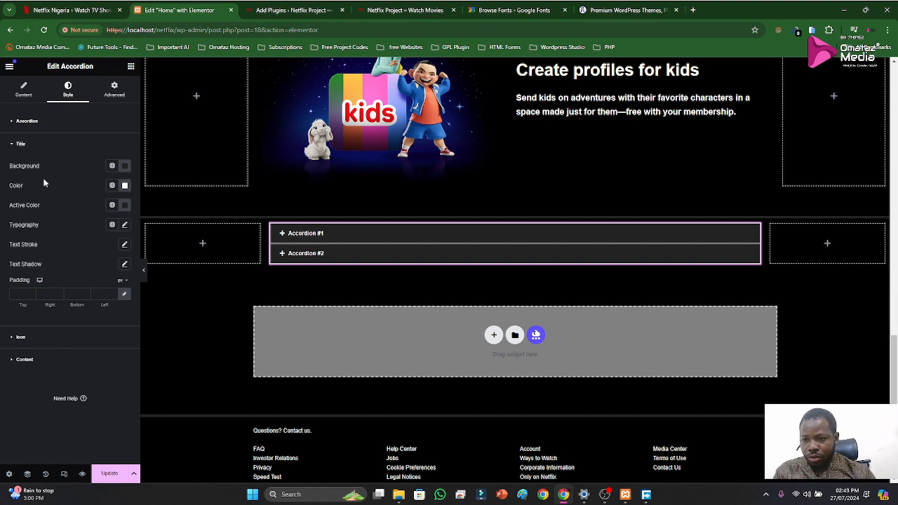
left_click(20, 144)
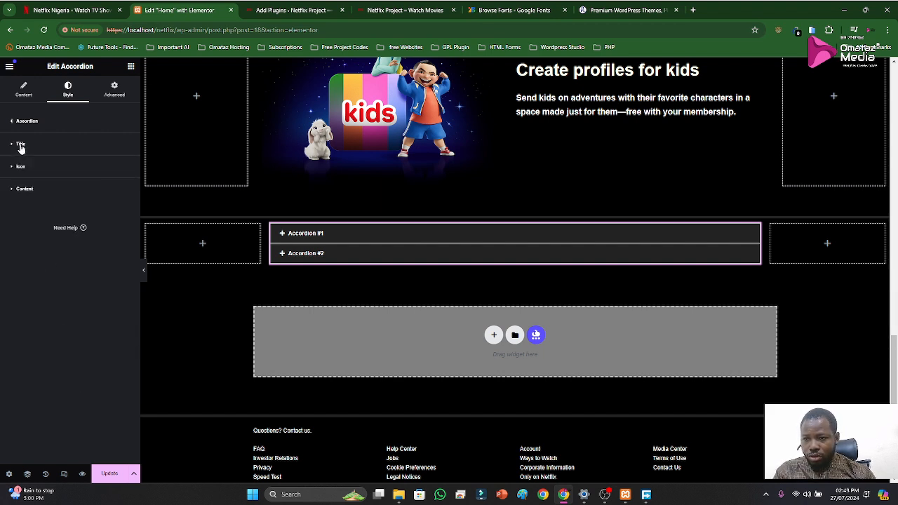
left_click(24, 97)
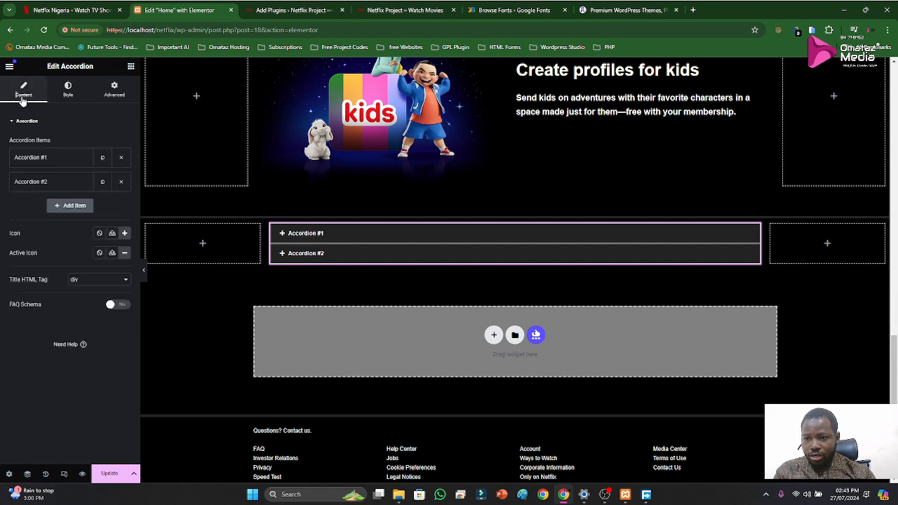
left_click(38, 161)
left_click_drag(60, 191, 2, 194)
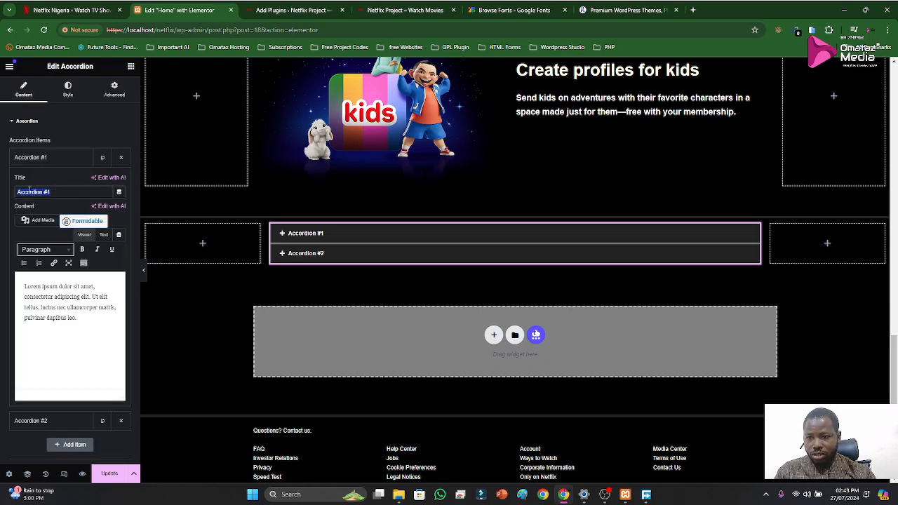
left_click(50, 157)
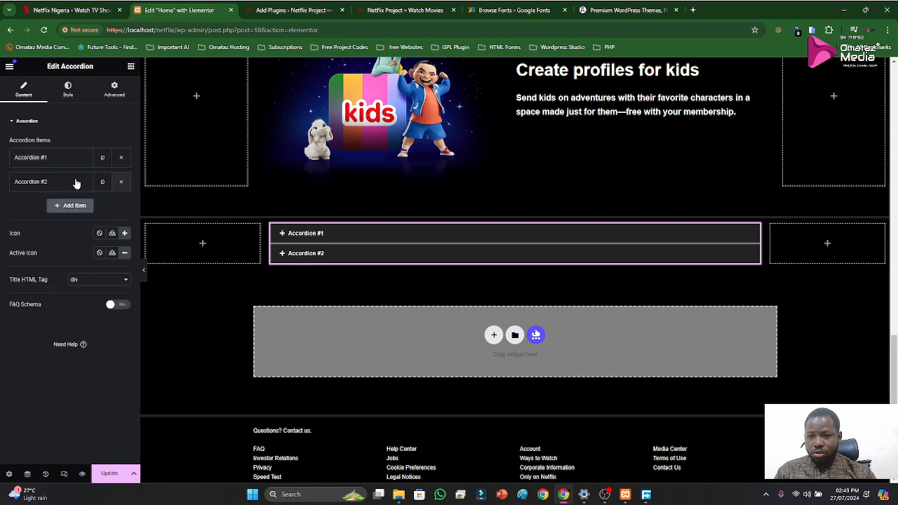
left_click(121, 182)
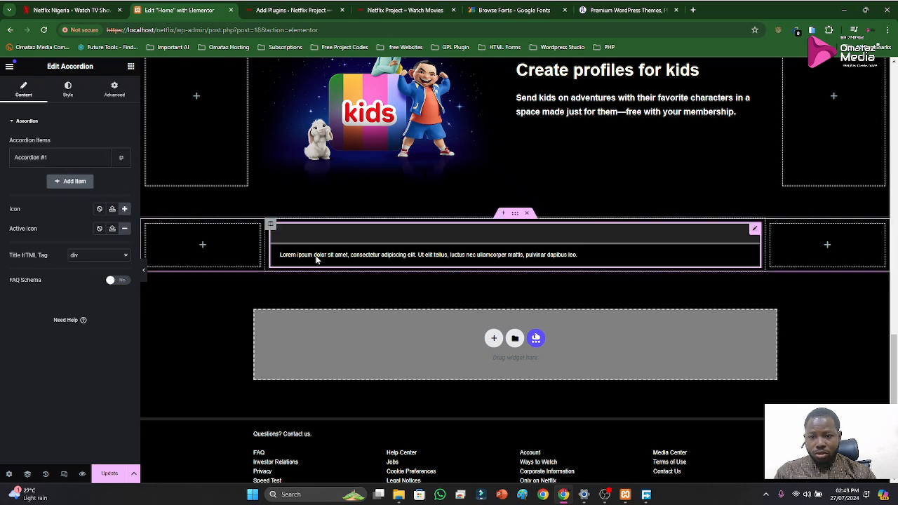
Open the Accordion #1 item, select its title text and check the clipboard history for replacement text
left_click(40, 160)
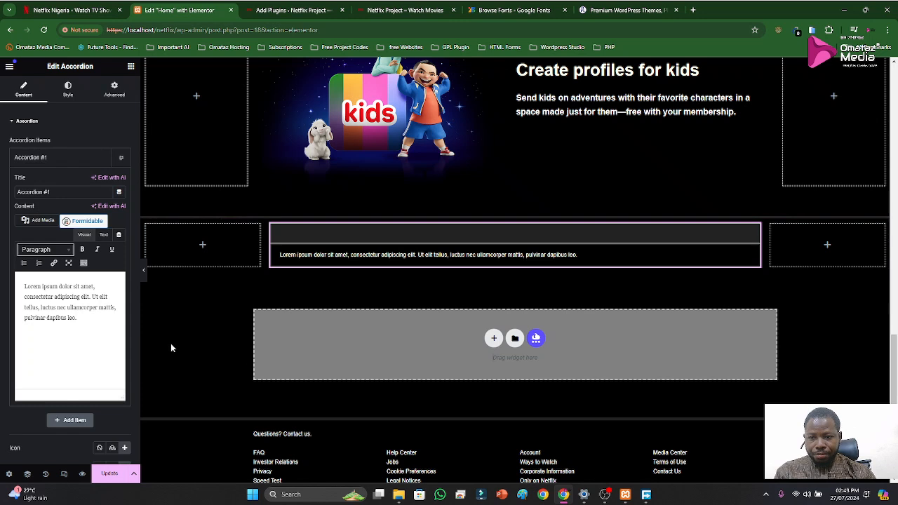
left_click(51, 161)
left_click(52, 160)
left_click_drag(63, 193, 2, 195)
key("super+v")
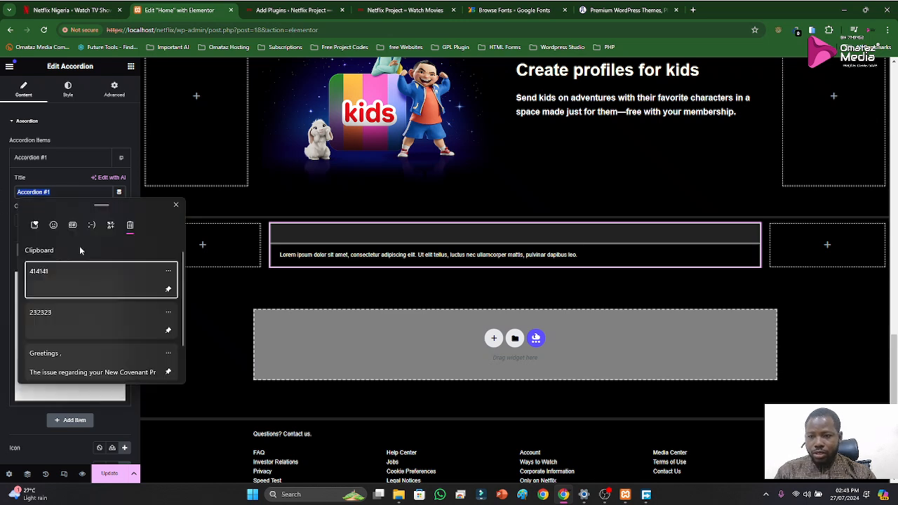
scroll(106, 320, "down", 2)
scroll(87, 281, "up", 2)
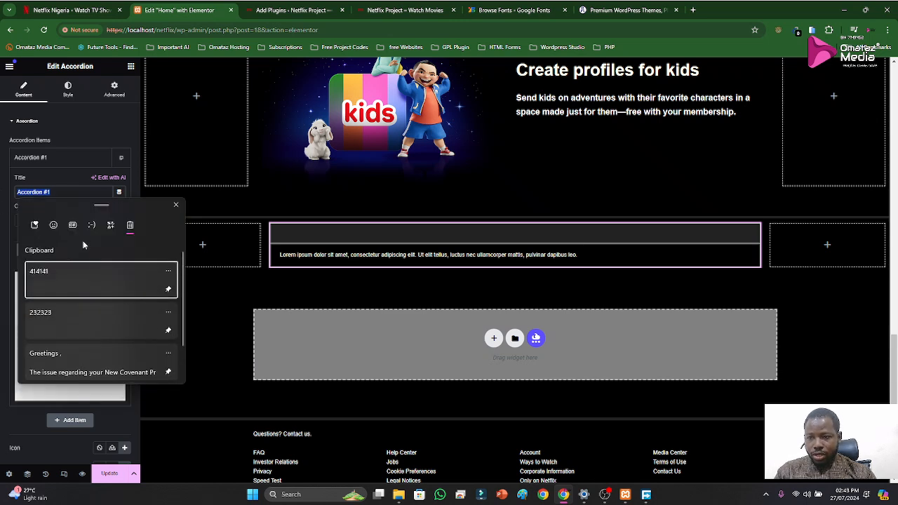
key("Escape")
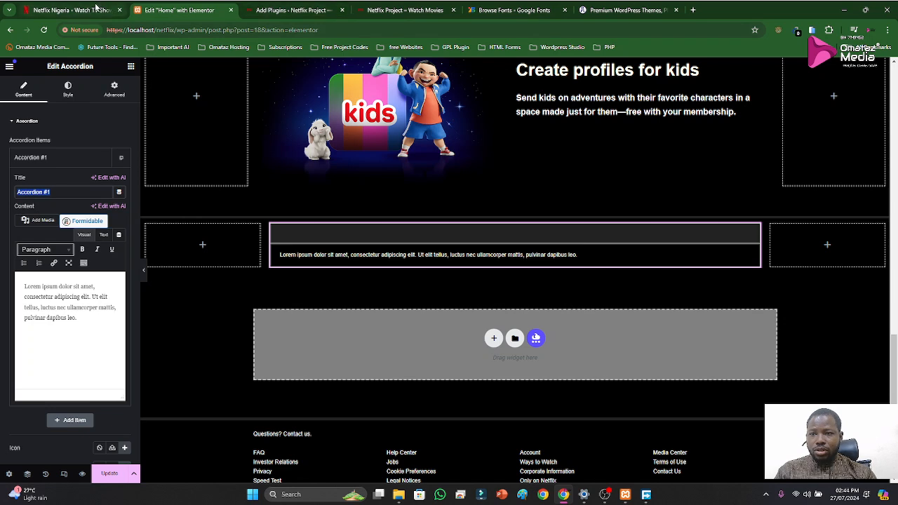
Capture the first question from Netflix's FAQ with the text extractor and paste "What is Netflix?" as the accordion item's title
left_click(105, 10)
left_click(100, 196)
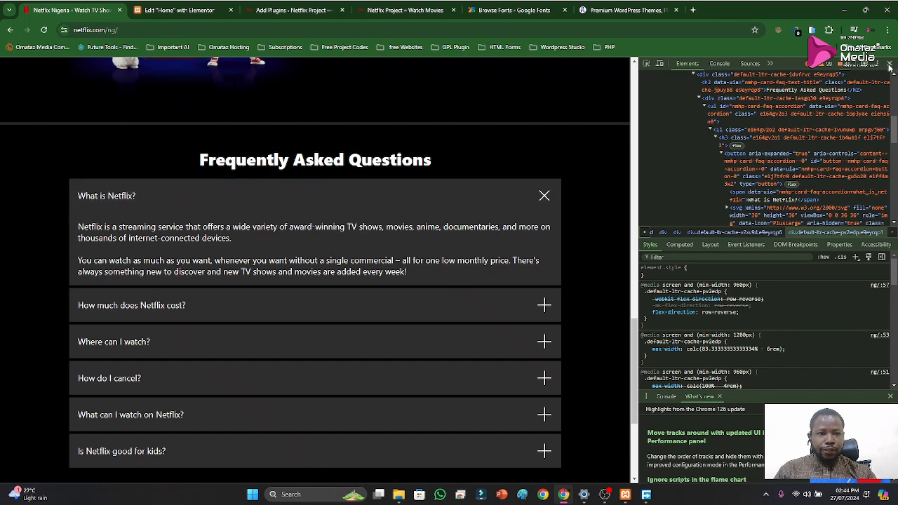
left_click(890, 65)
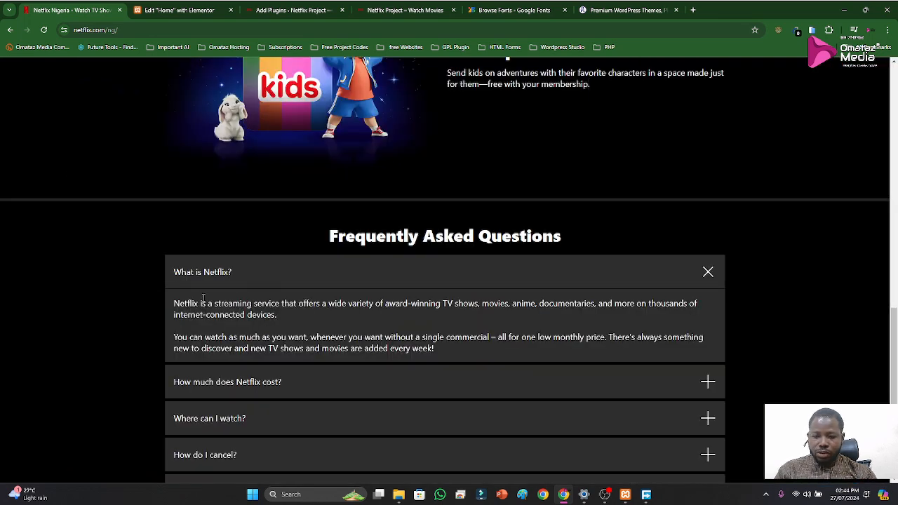
key("super+shift+s")
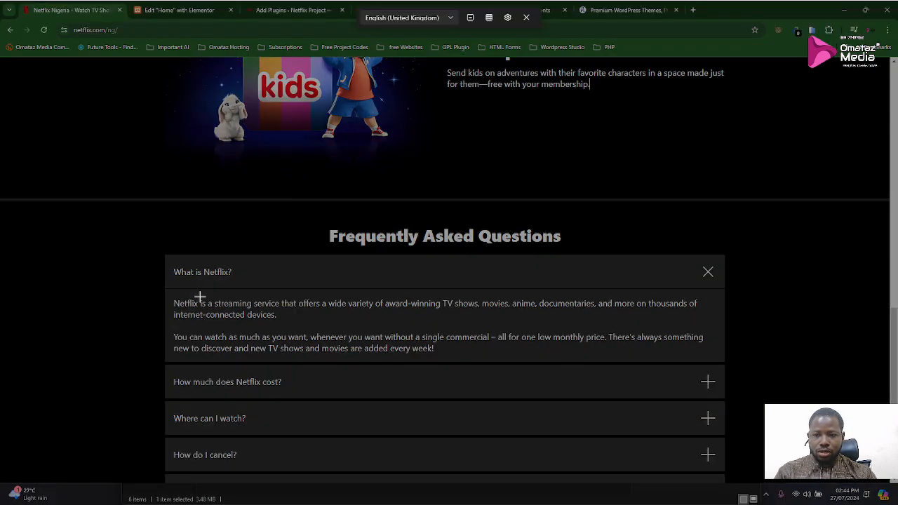
left_click_drag(189, 264, 239, 282)
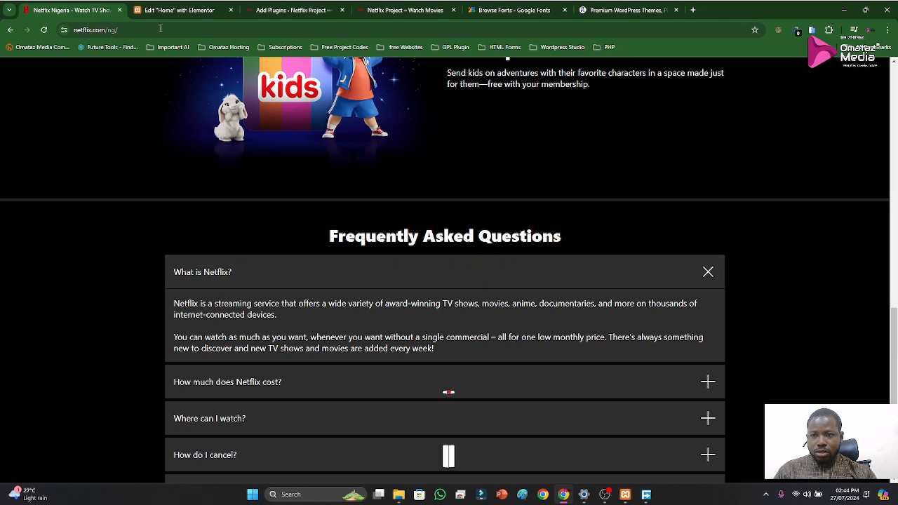
left_click(179, 10)
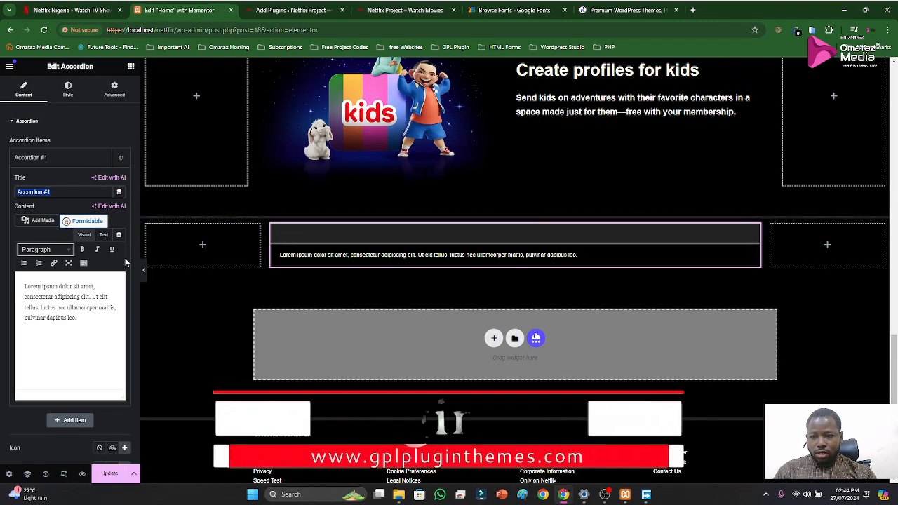
type("What is Netflix?")
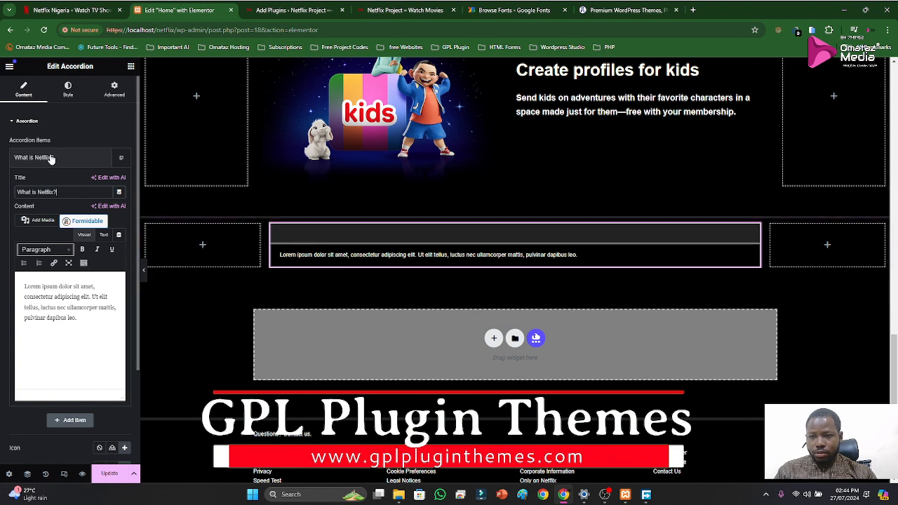
Set the accordion title's active color to #FFFFFF
left_click(28, 121)
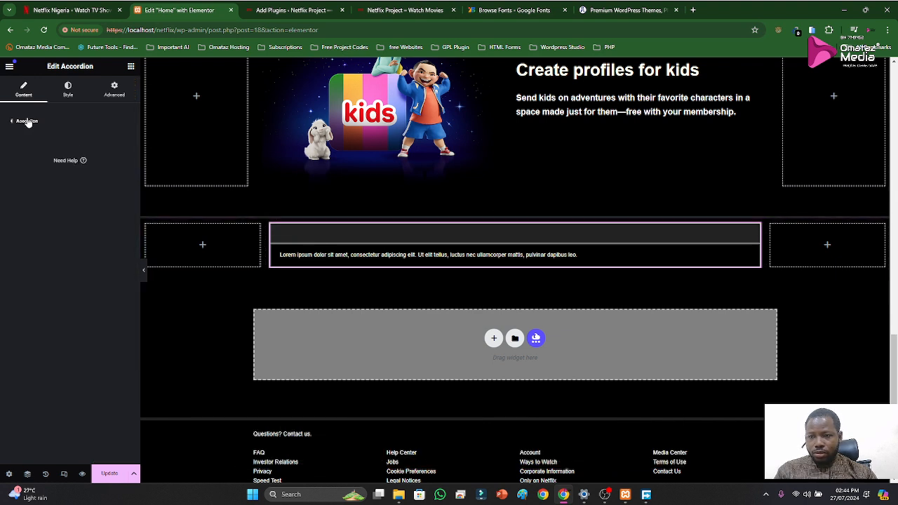
left_click(28, 121)
left_click(67, 91)
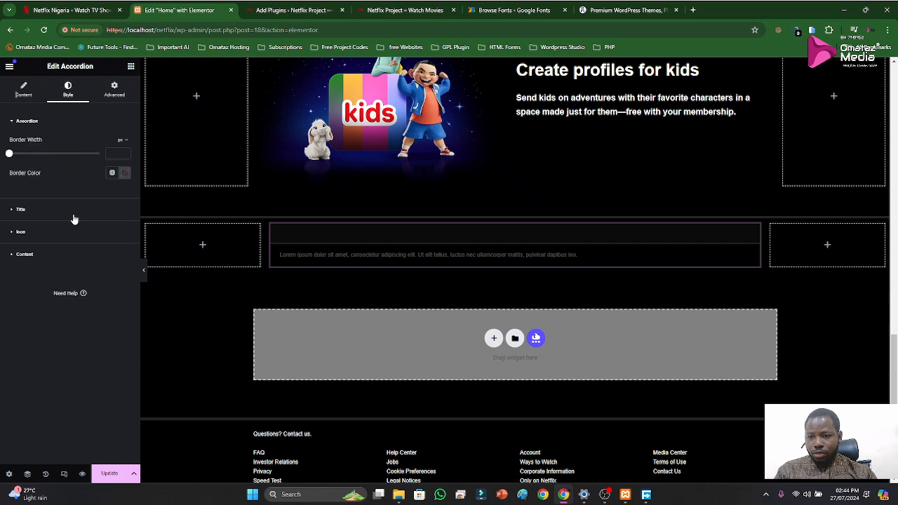
left_click(21, 211)
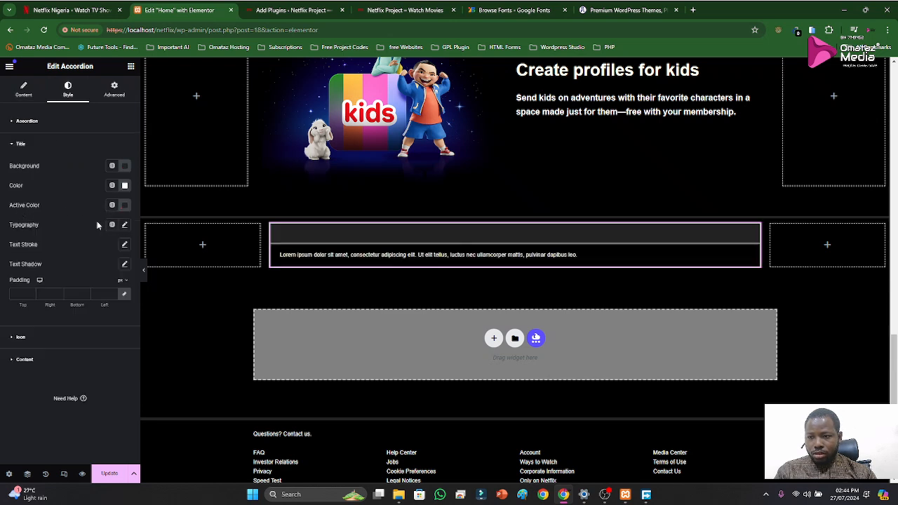
left_click(124, 205)
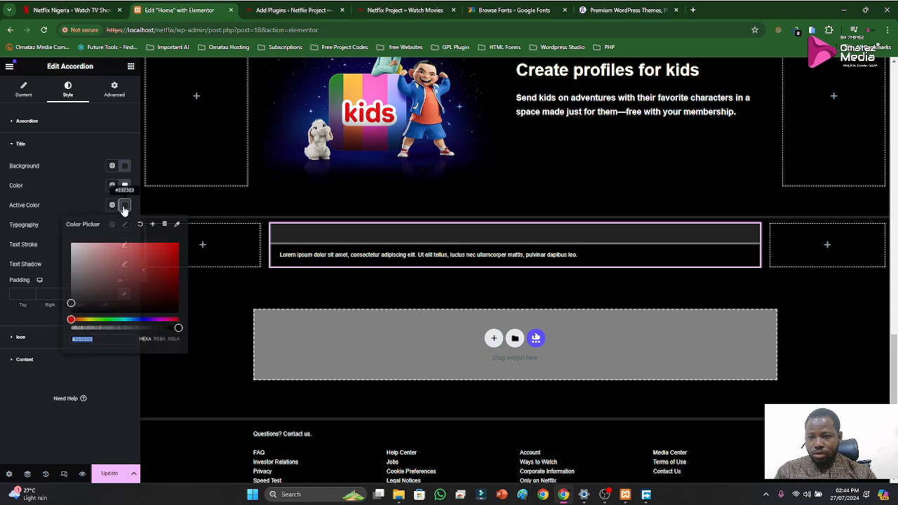
left_click_drag(89, 250, 54, 230)
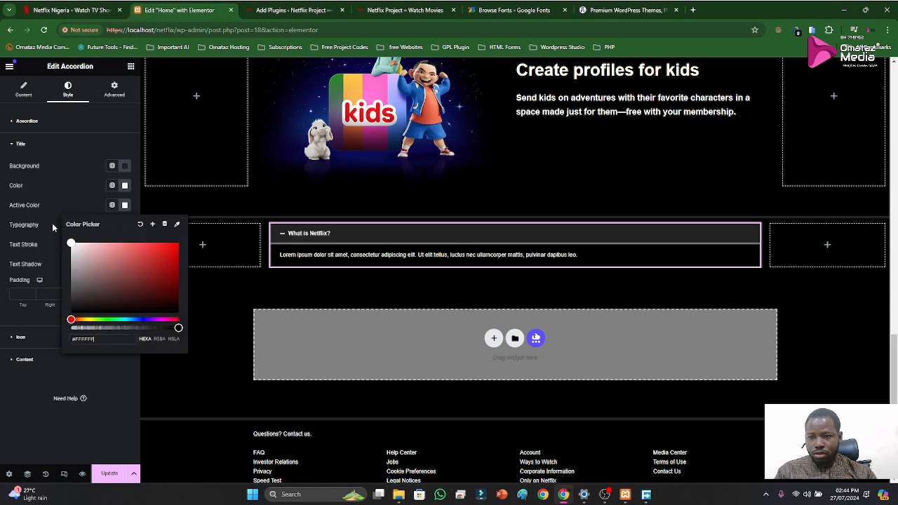
left_click(50, 205)
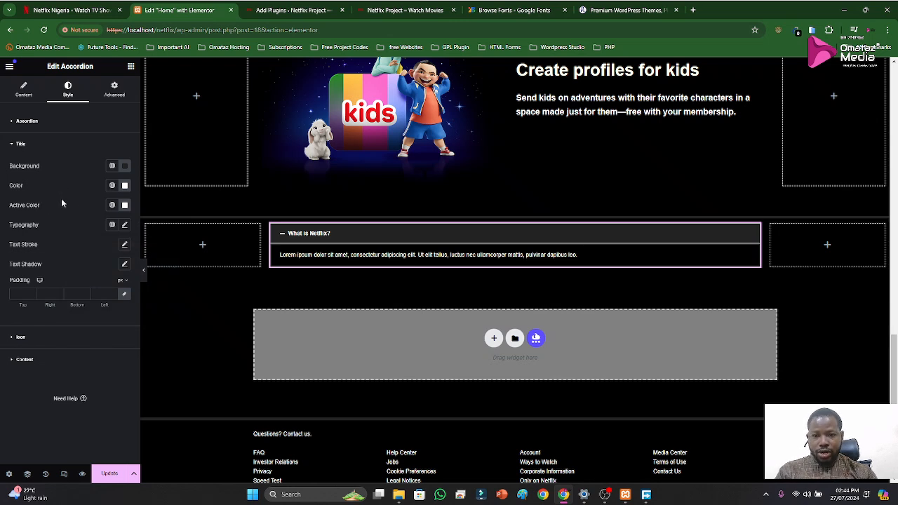
Set the accordion icon's alignment to End and compare it with the FAQ section on the Netflix page
left_click(28, 92)
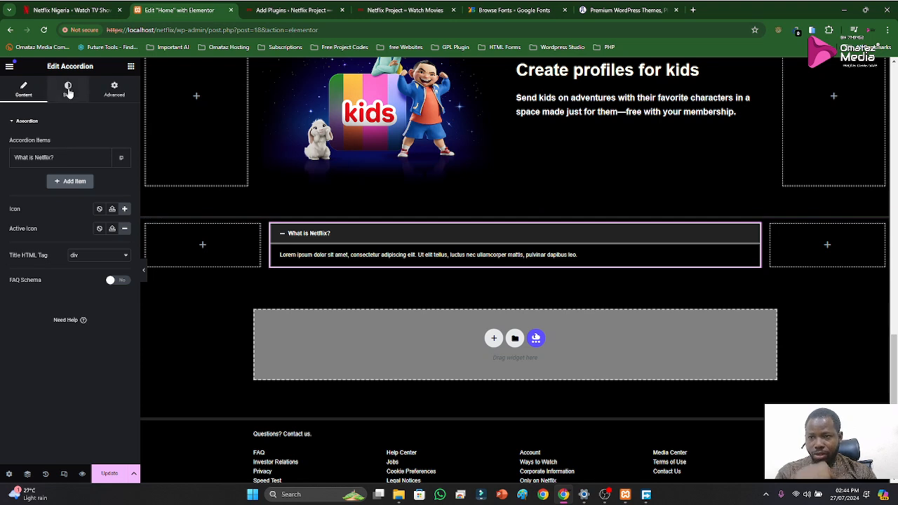
left_click(68, 89)
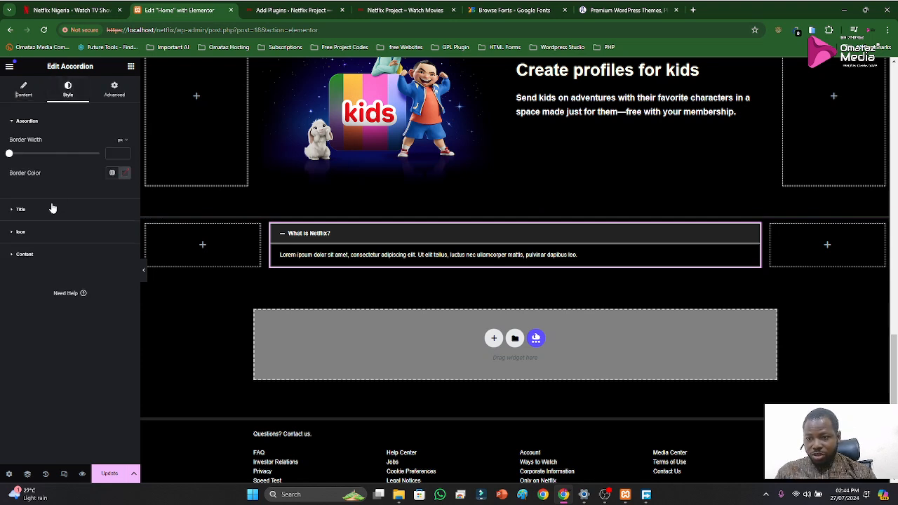
left_click(25, 255)
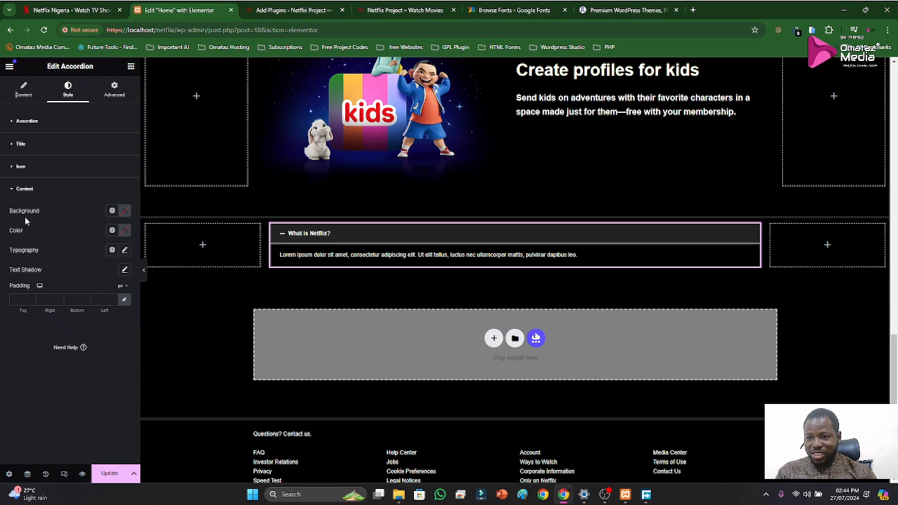
left_click(21, 169)
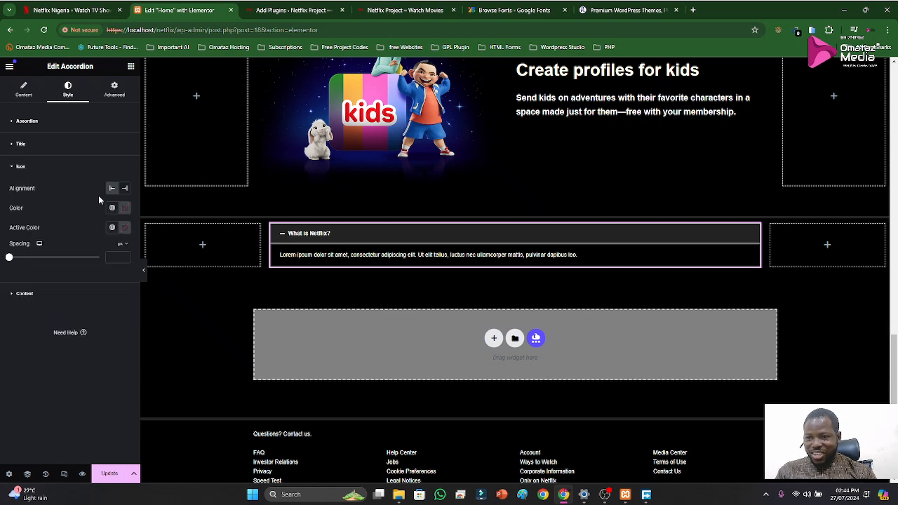
left_click(123, 192)
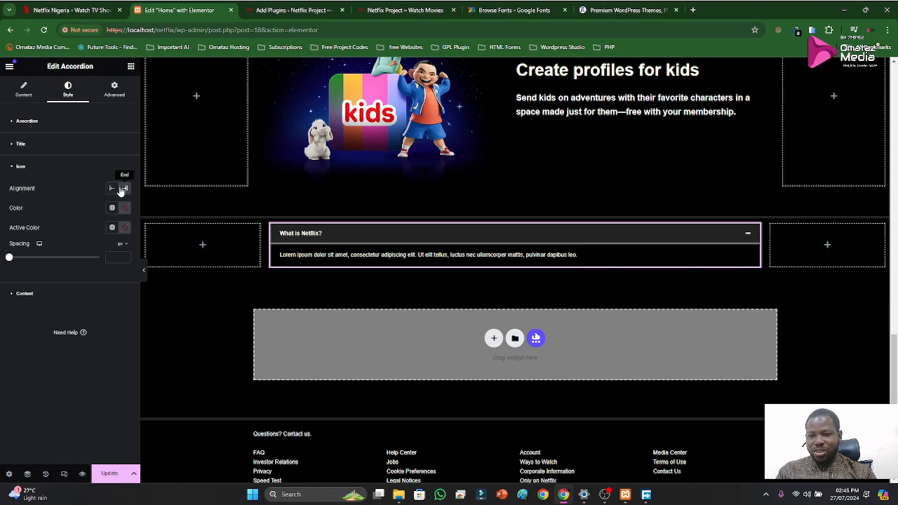
left_click(22, 169)
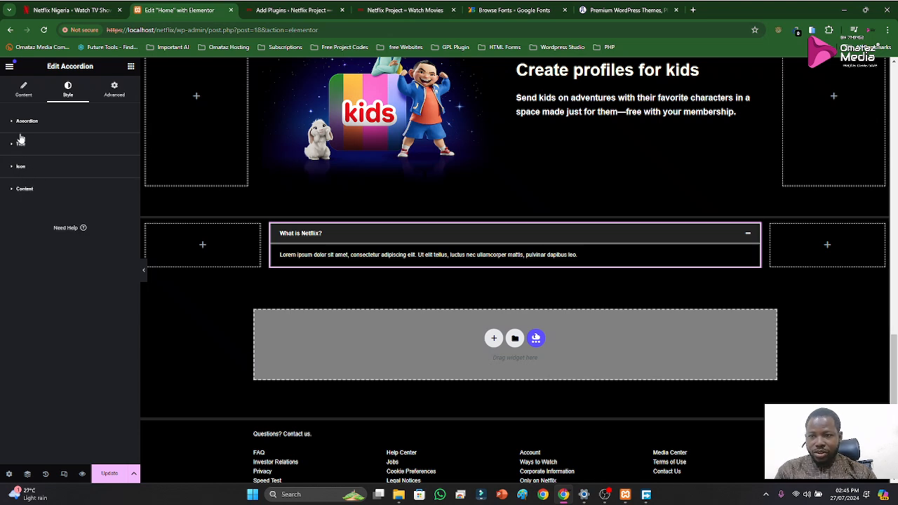
left_click(30, 12)
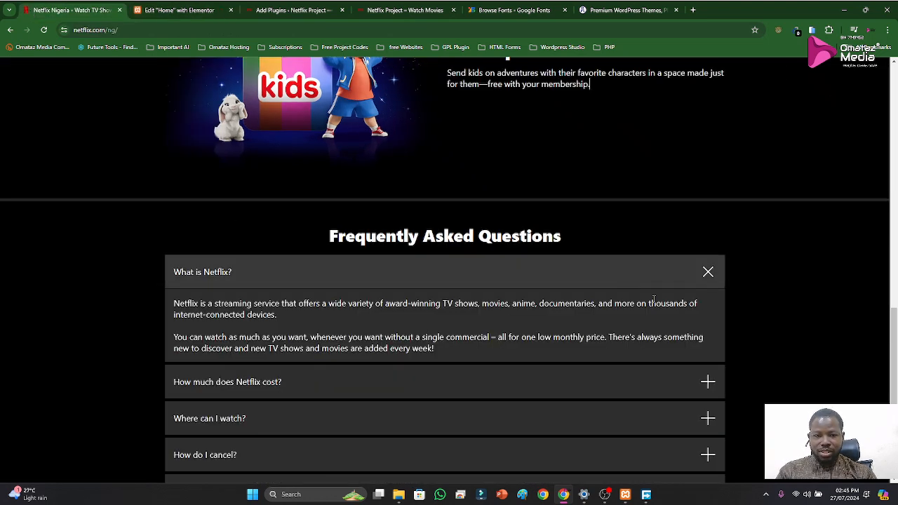
Collapse the "What is Netflix?" answer on the Netflix page and compare its FAQ rows with the Elementor accordion
left_click(710, 272)
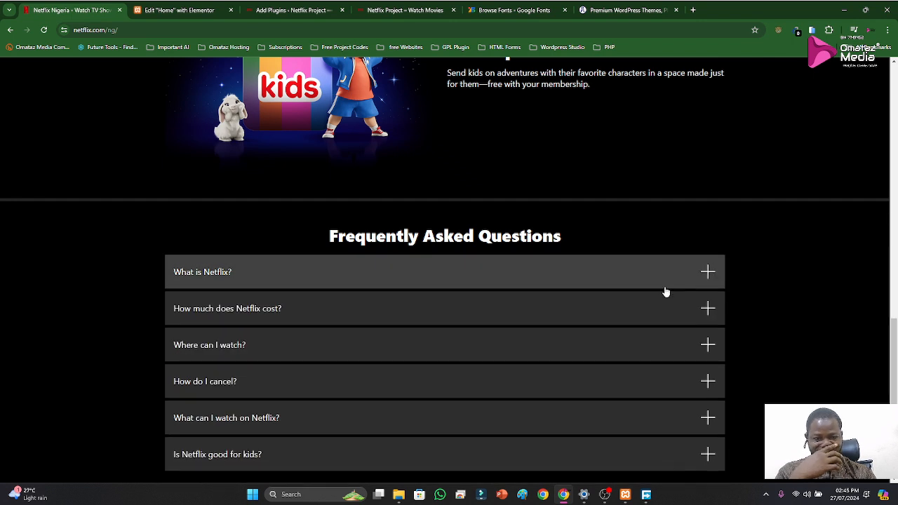
left_click(153, 7)
left_click(423, 238)
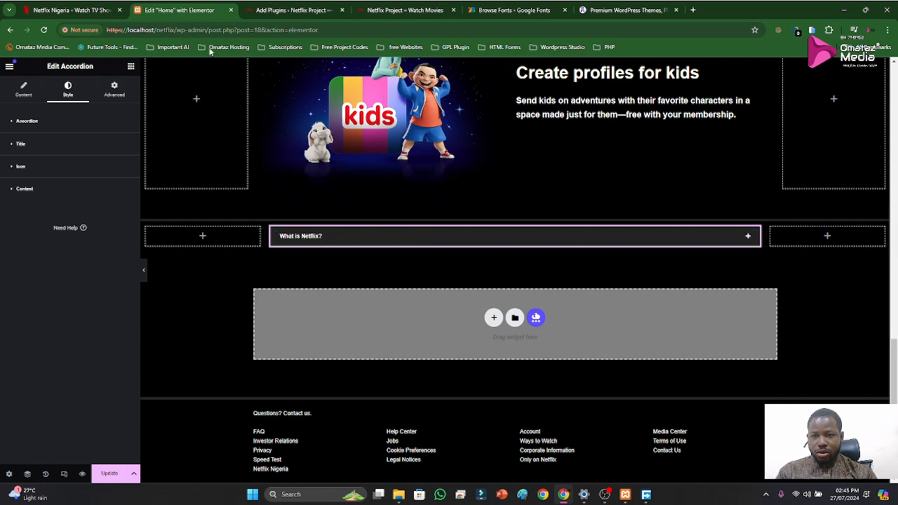
left_click(72, 12)
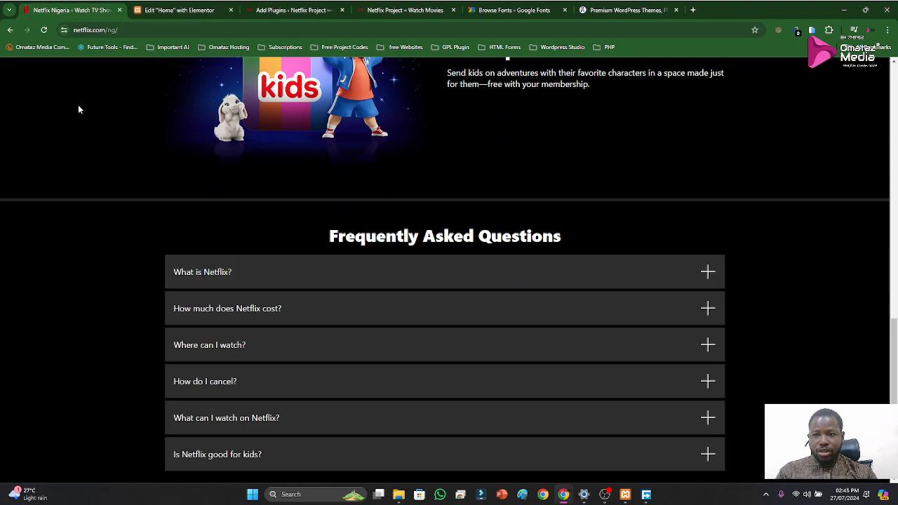
left_click(150, 11)
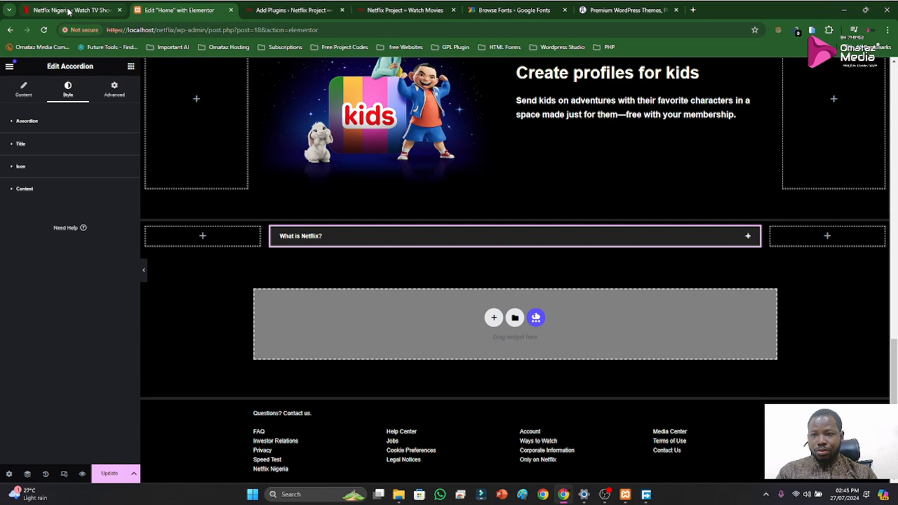
Set the accordion's border width to 0 px
left_click(23, 190)
left_click(21, 121)
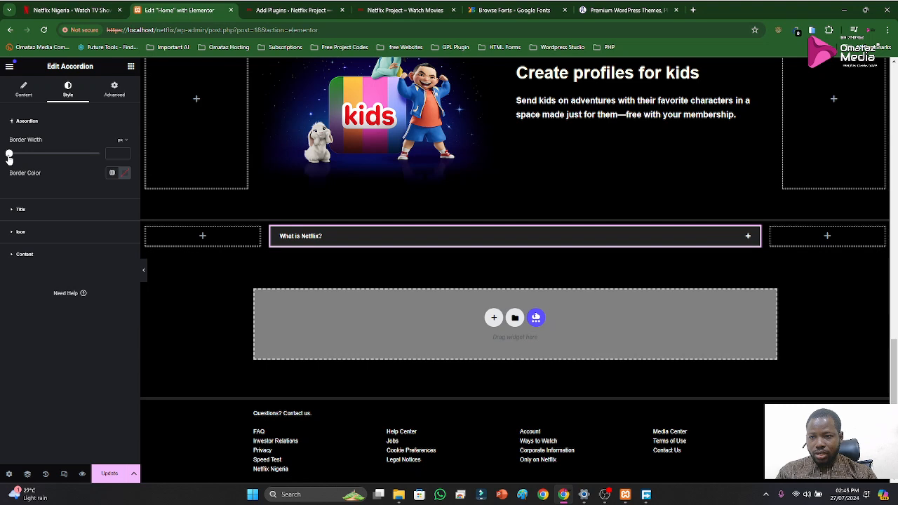
mouse_move(9, 155)
left_mouse_down()
mouse_move(26, 161)
mouse_move(8, 160)
left_mouse_up()
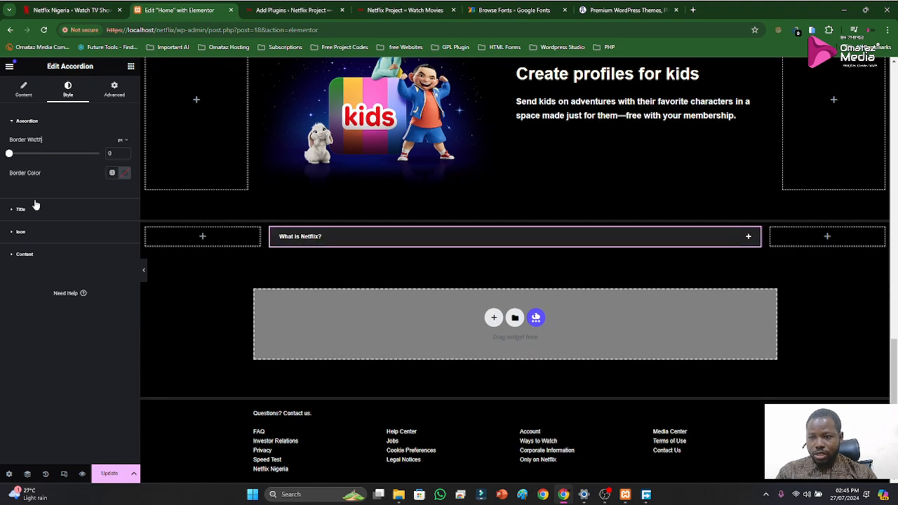
left_click(18, 123)
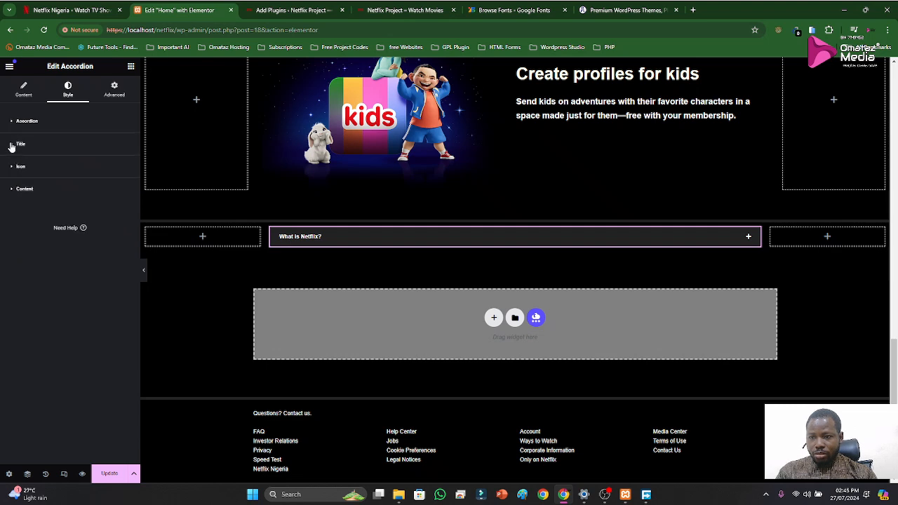
Try accordion title padding of 10, 20 and 30 px, compare it with Netflix's FAQ rows, and set it to 40 px on all sides
left_click(18, 145)
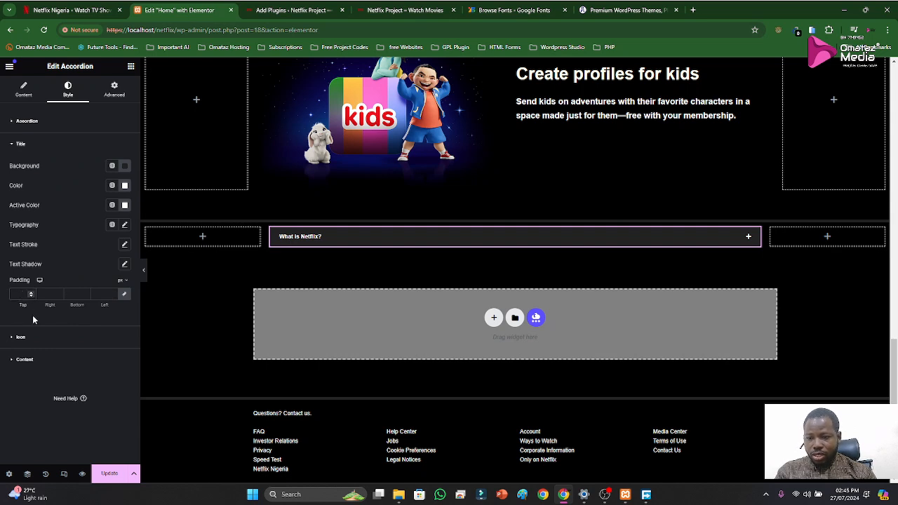
type("10")
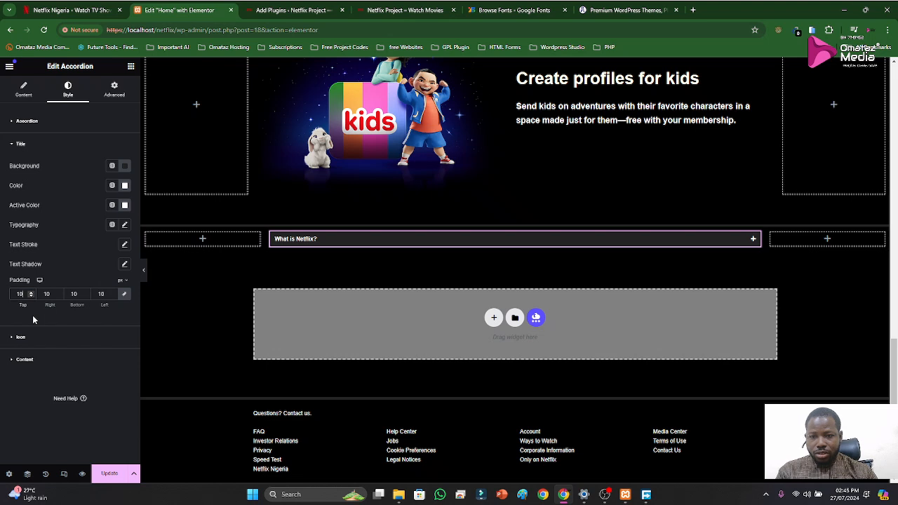
key("BackSpace")
key("BackSpace")
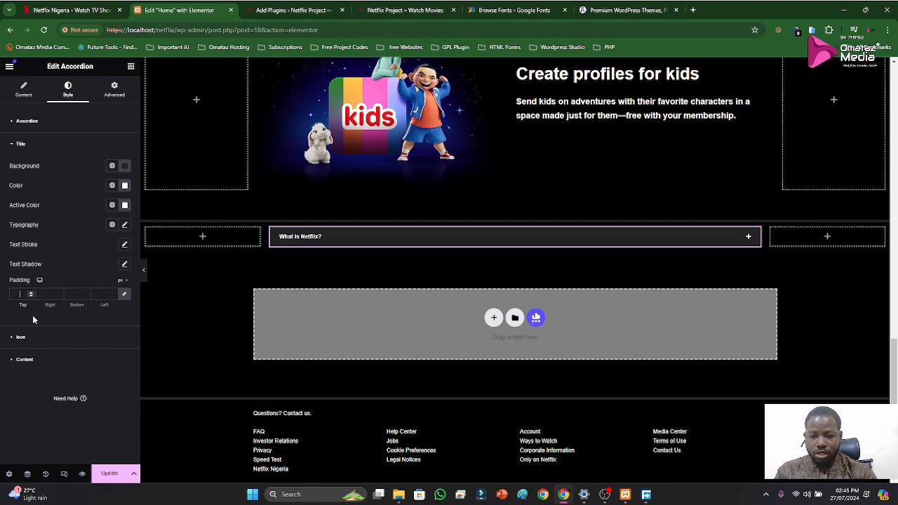
type("20")
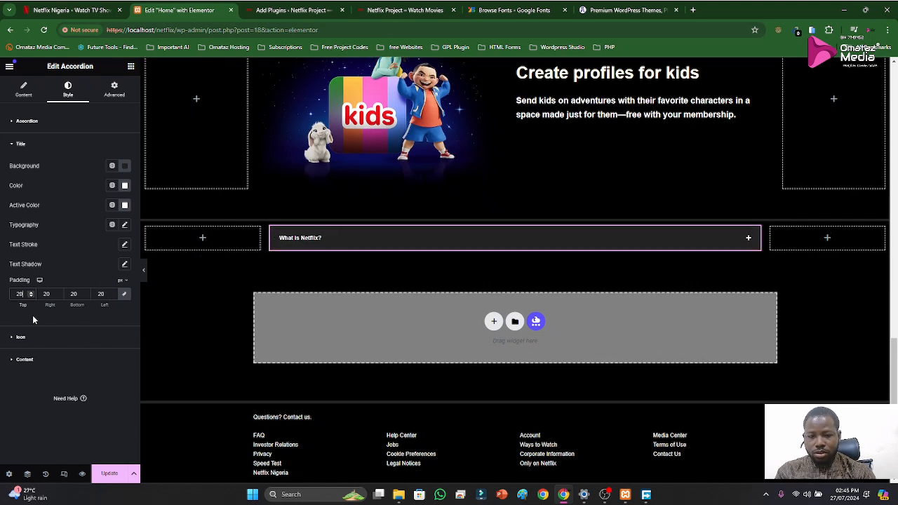
key("BackSpace")
key("BackSpace")
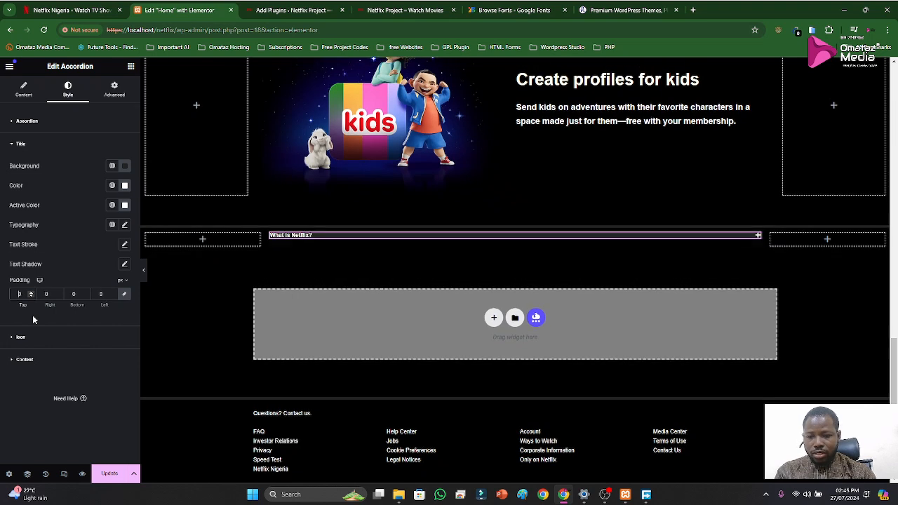
type("30")
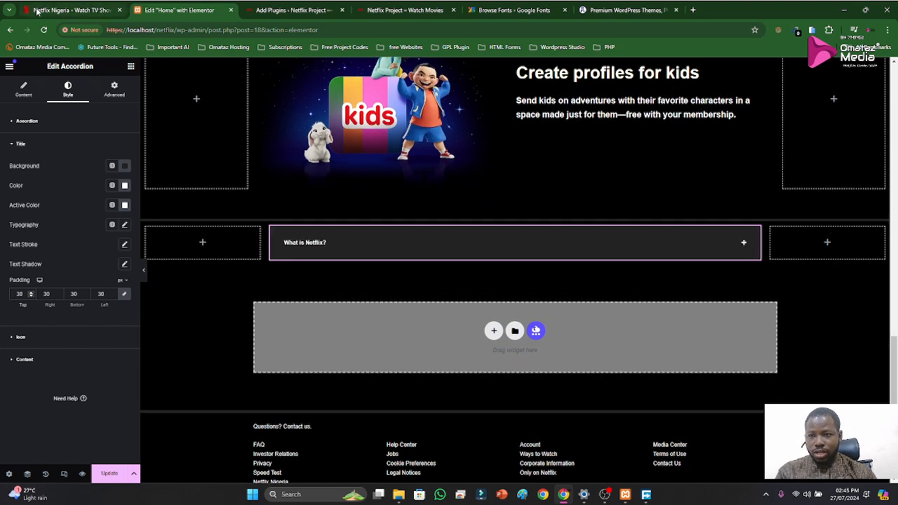
left_click(67, 10)
left_click(165, 9)
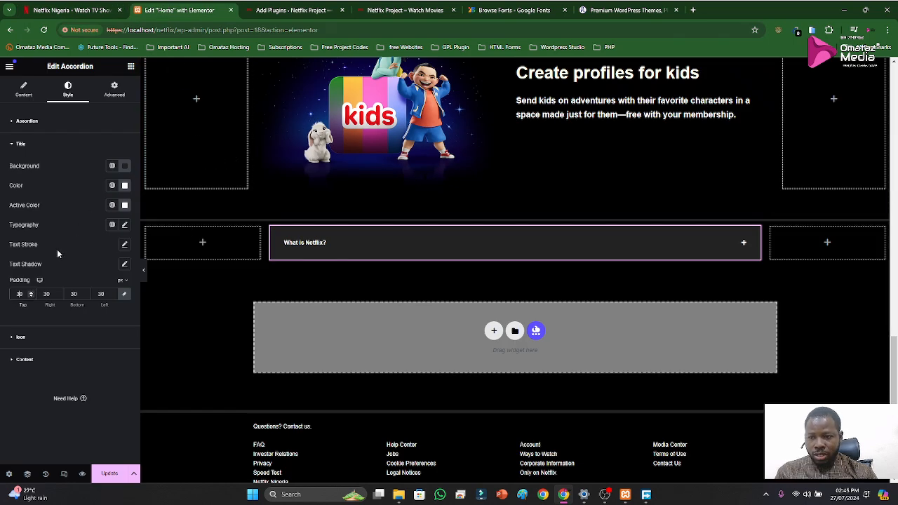
key("BackSpace")
type("4")
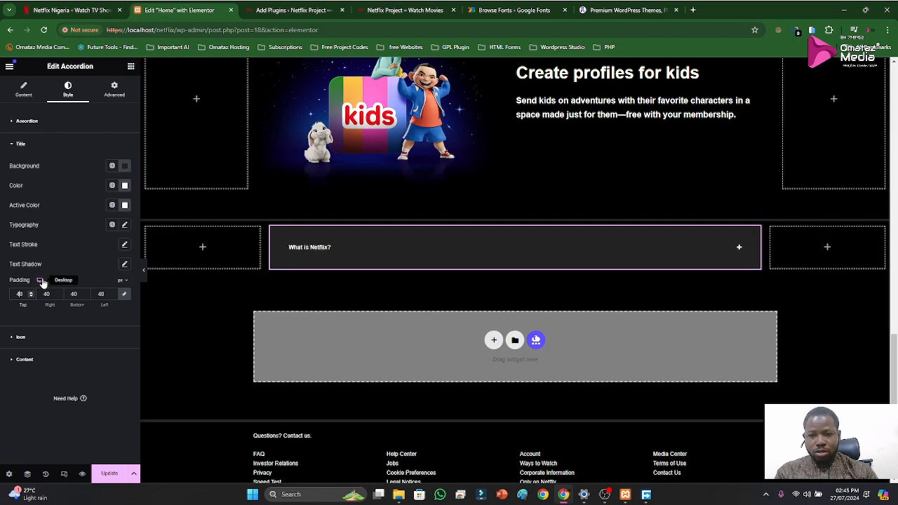
Inspect the Netflix page's FAQ section in the developer tools and activate the element picker
left_click(77, 13)
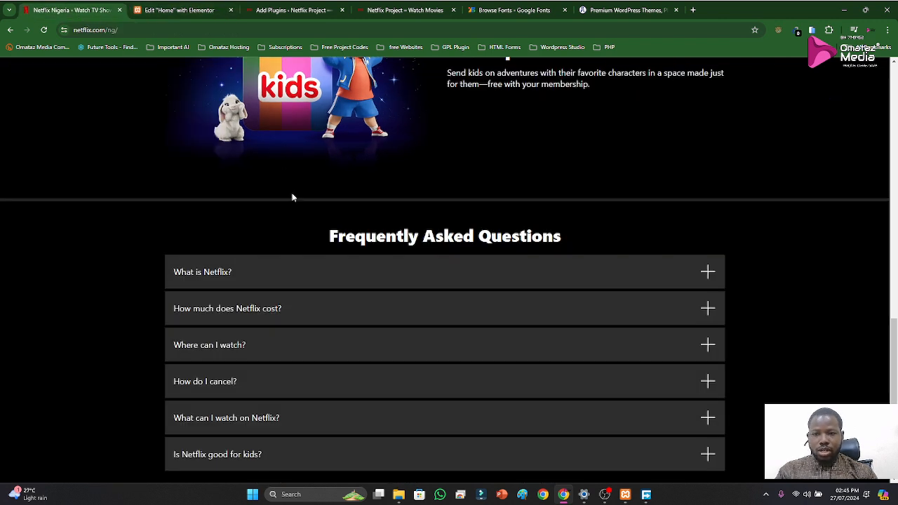
right_click(291, 230)
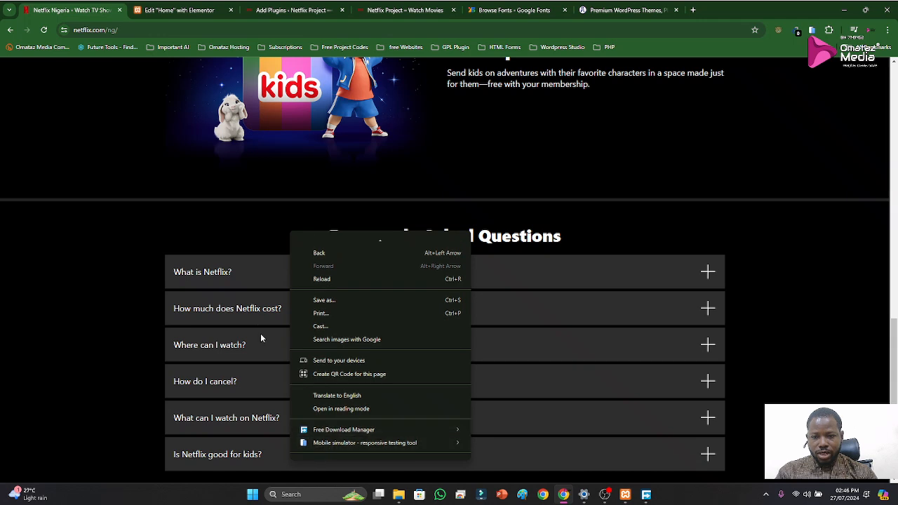
left_click(90, 332)
right_click(802, 280)
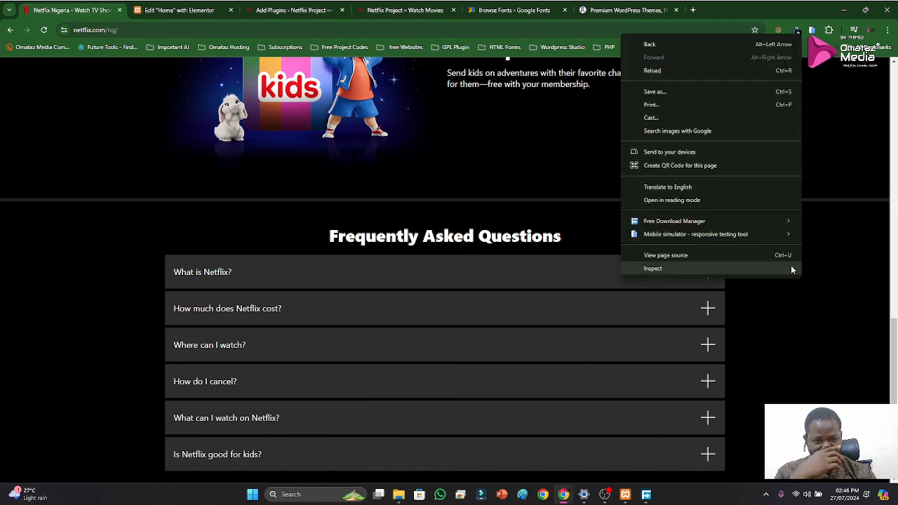
left_click(681, 270)
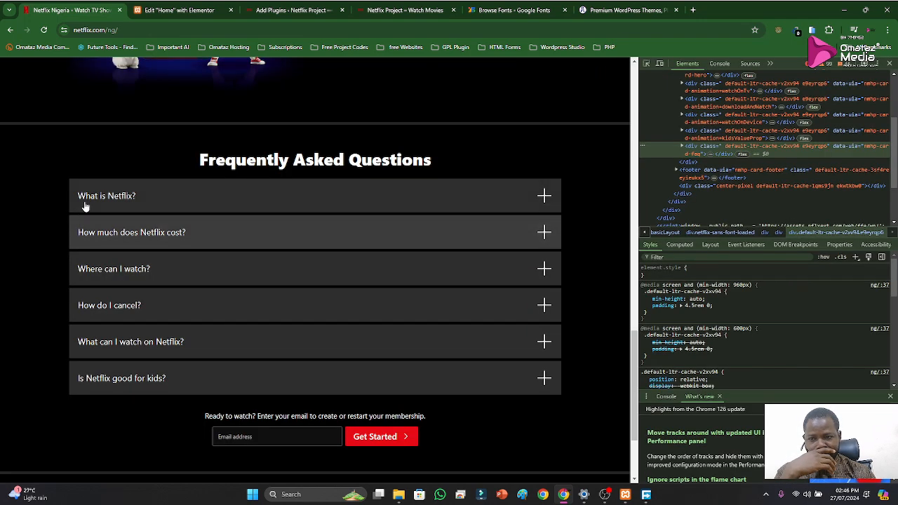
left_click(646, 64)
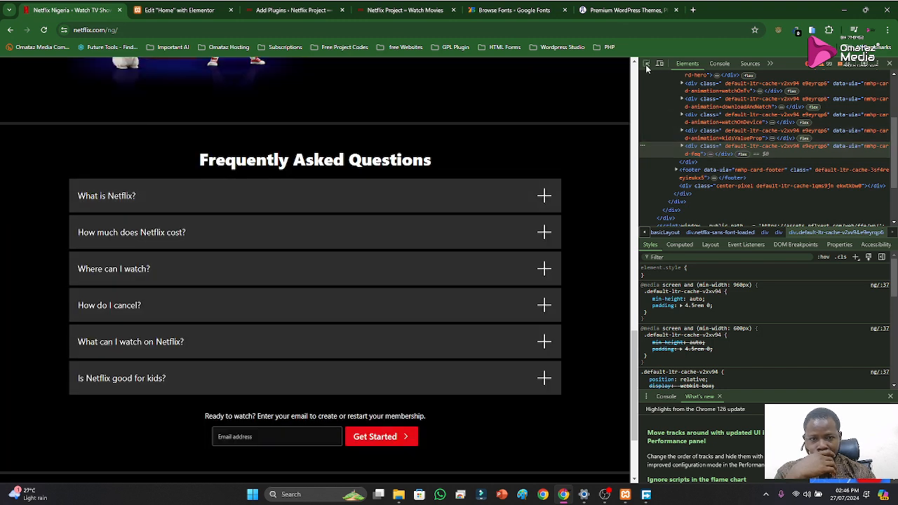
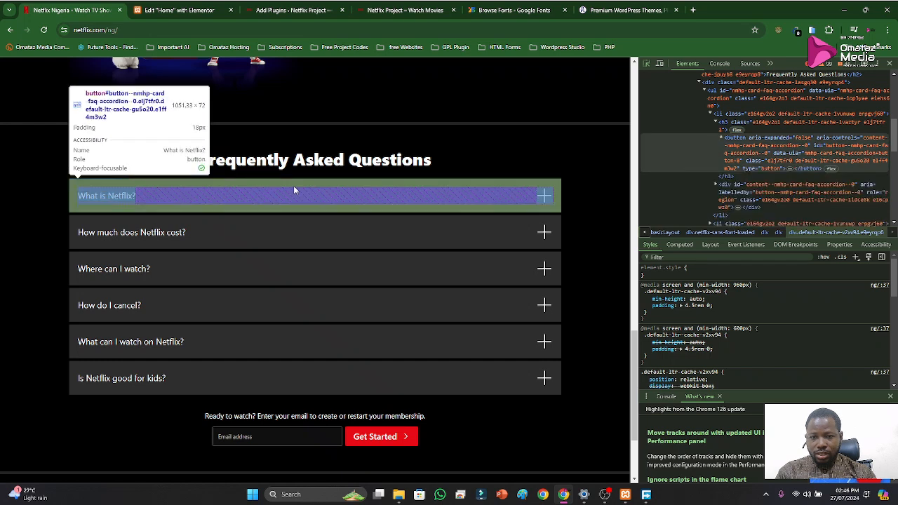
Close the developer tools on the Netflix page and set the Elementor accordion's title padding to 18 px on all sides
left_click(890, 63)
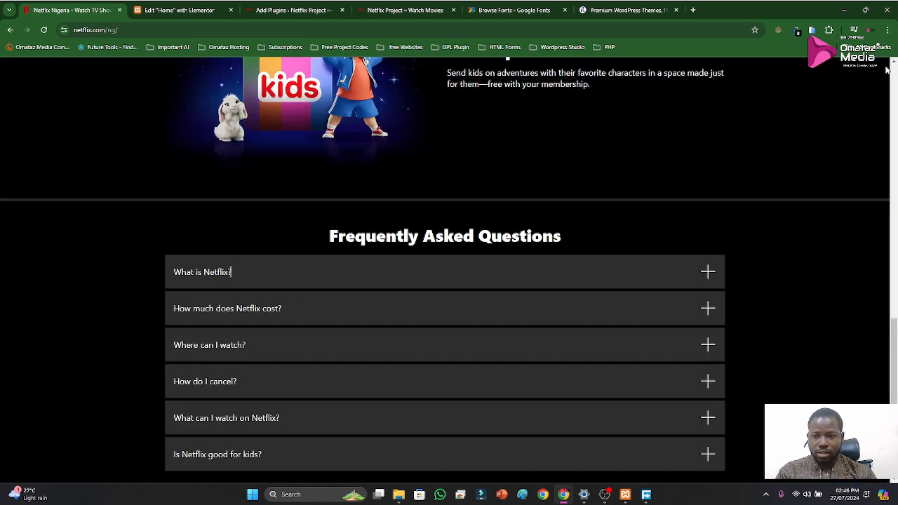
left_click(165, 10)
left_click(113, 10)
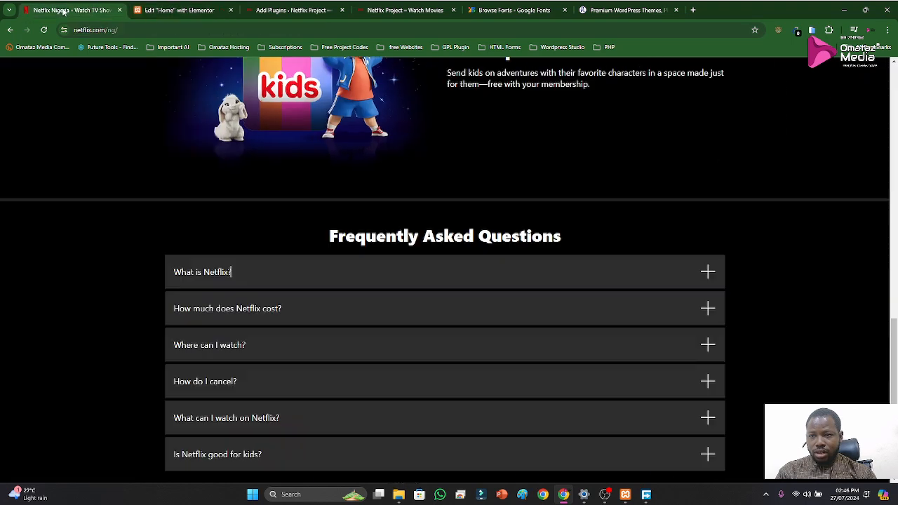
left_click(179, 10)
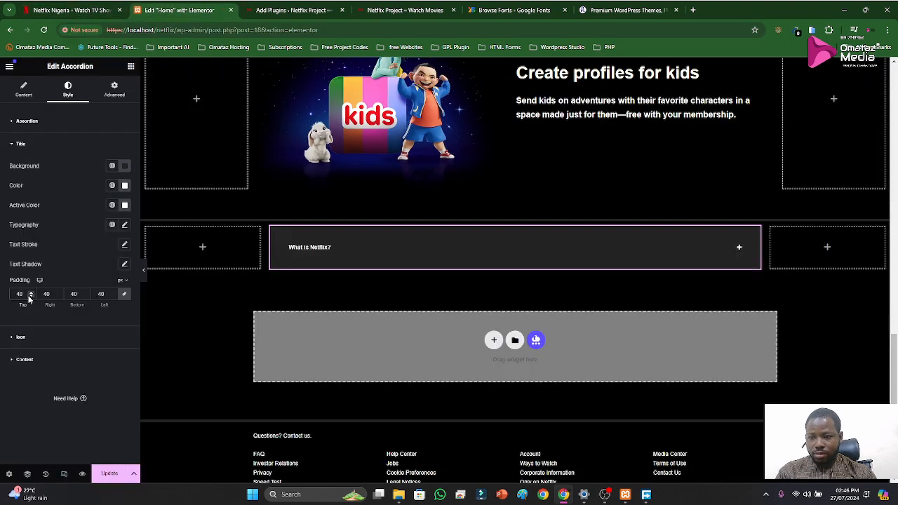
left_click_drag(26, 295, 9, 296)
type("18")
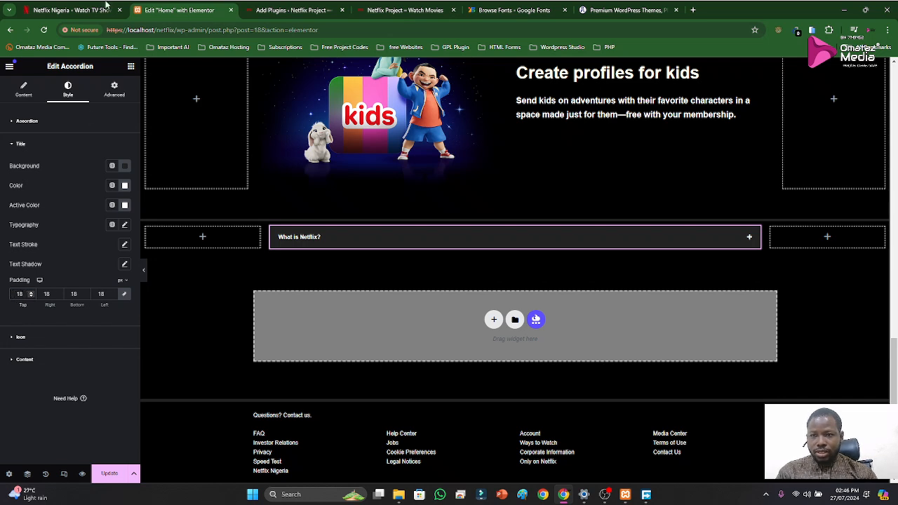
Inspect the Netflix page's FAQ section in the developer tools with the element picker, and close the tools
left_click(106, 5)
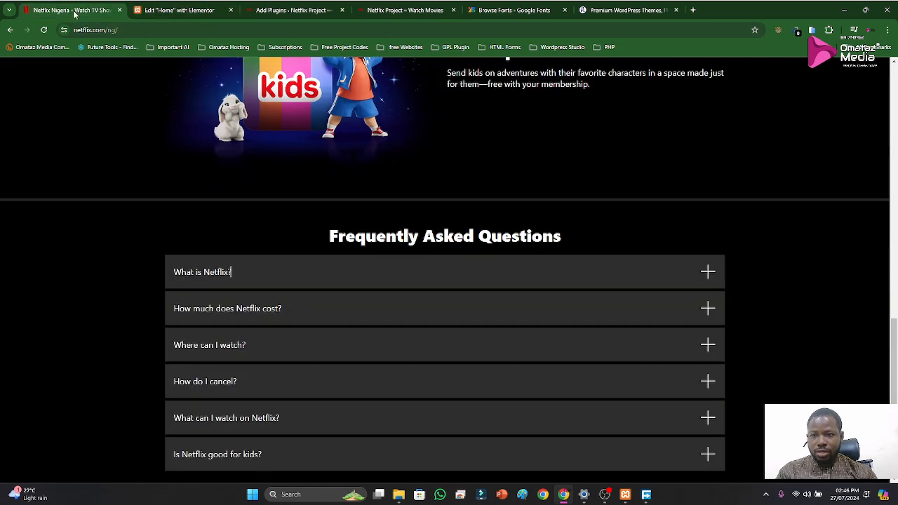
right_click(421, 212)
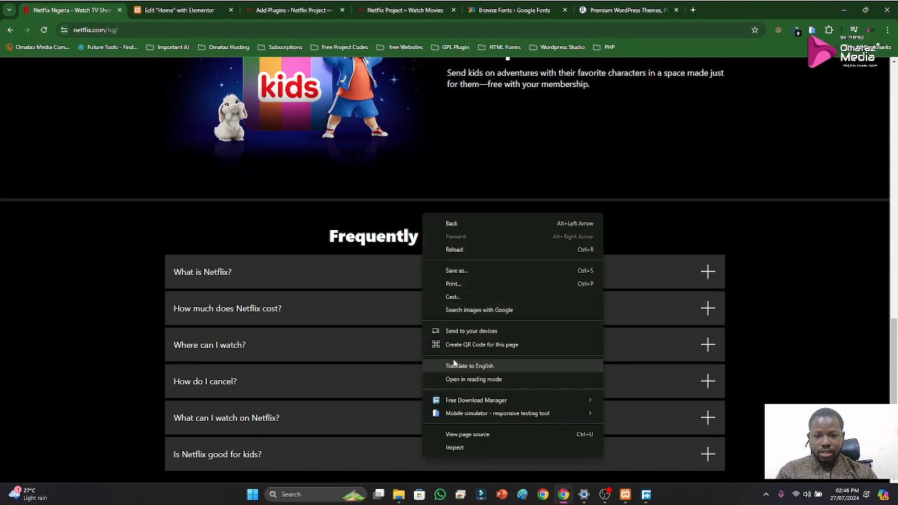
left_click(456, 449)
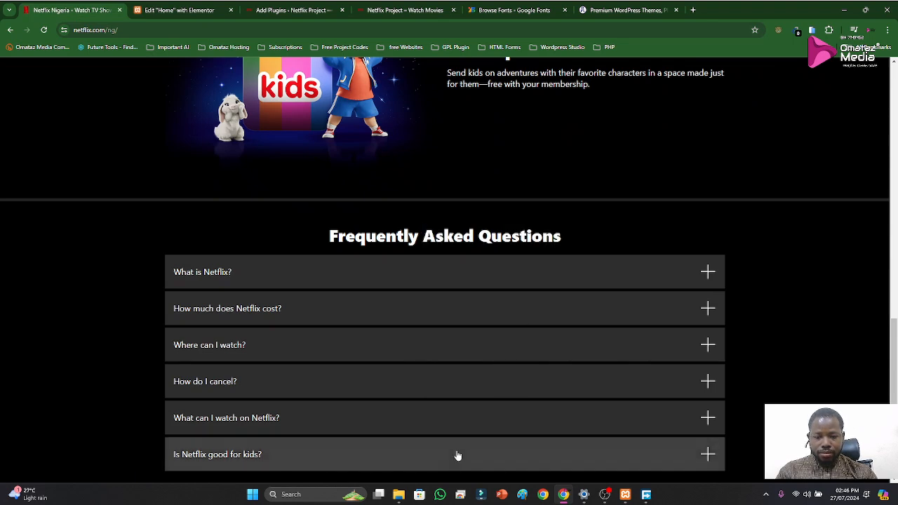
left_click(647, 64)
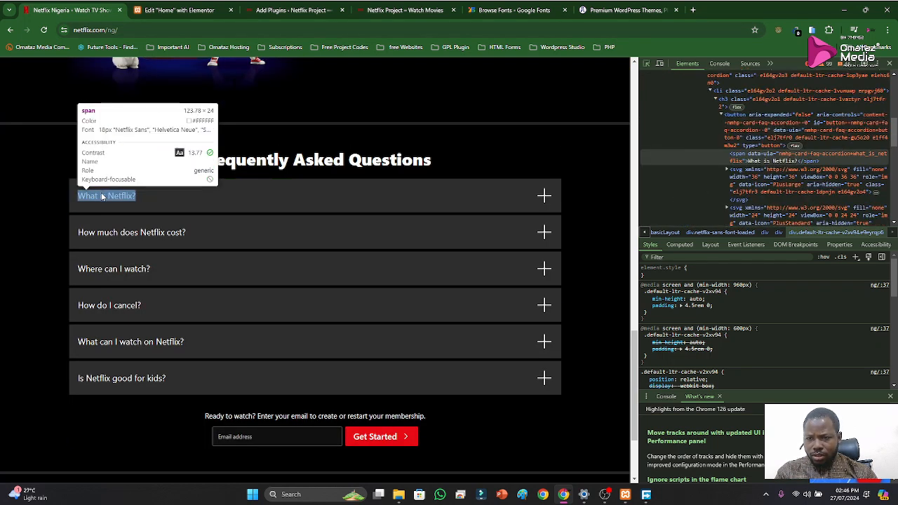
left_click(890, 63)
Set the Elementor accordion's title font size to 18 px
left_click(184, 10)
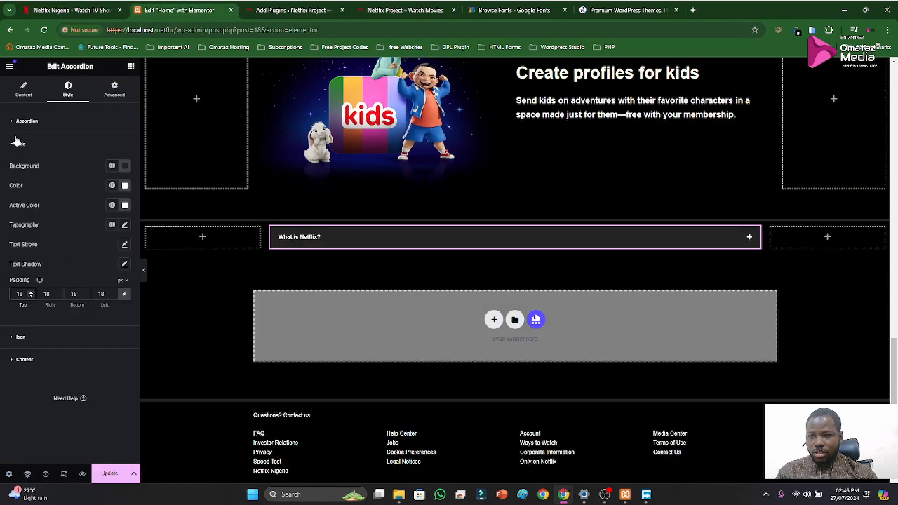
left_click(18, 99)
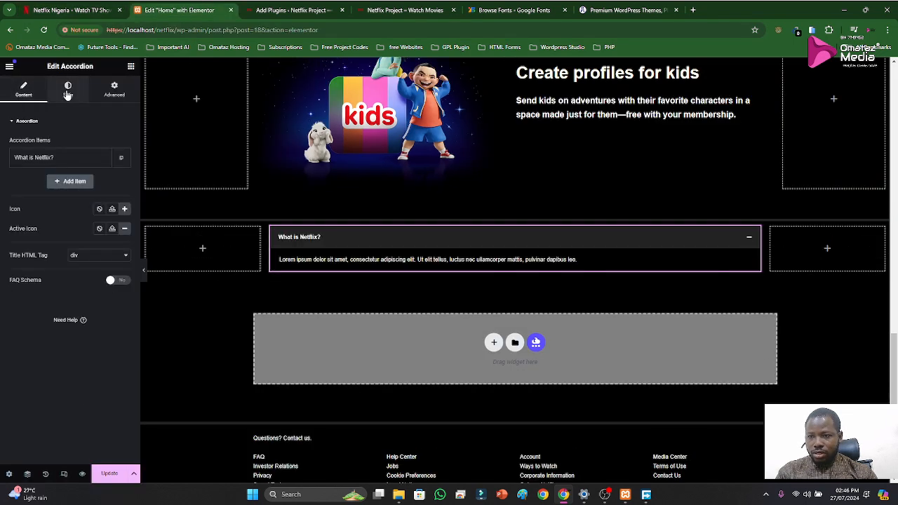
left_click(67, 94)
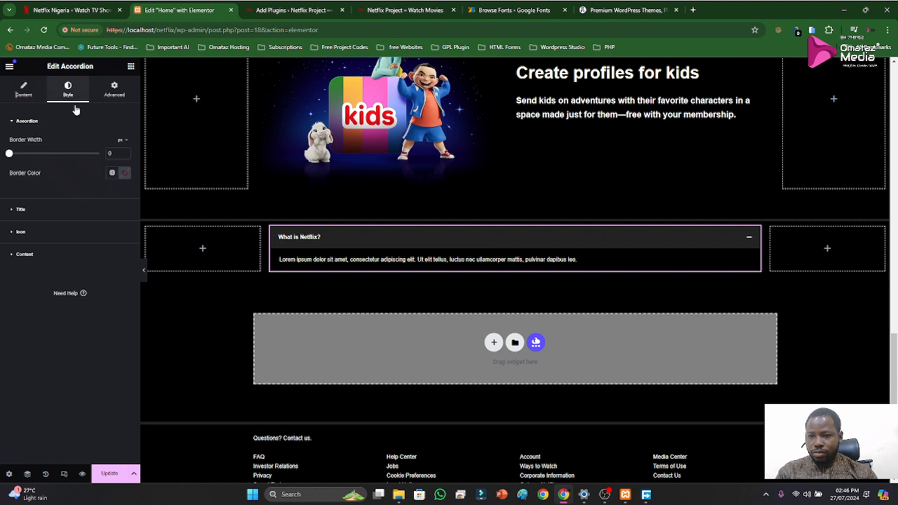
left_click(28, 123)
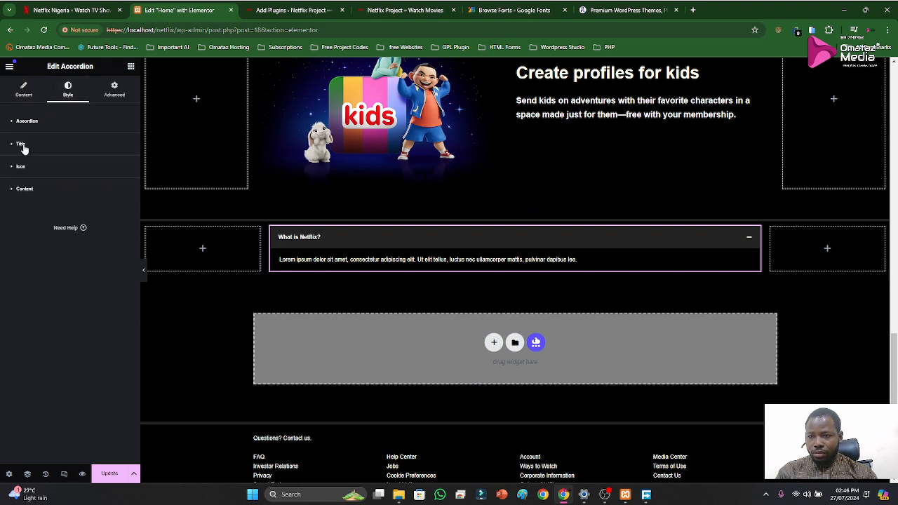
left_click(22, 145)
left_click(125, 225)
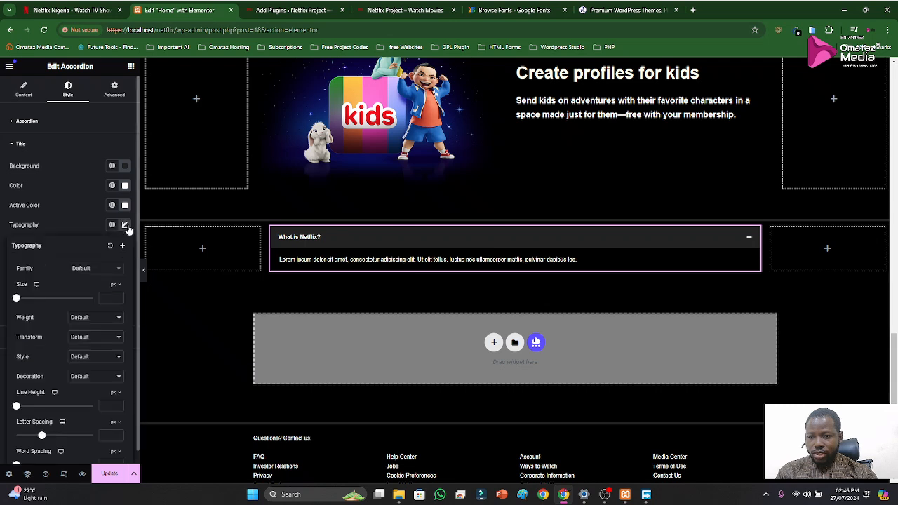
left_click(103, 295)
type("18")
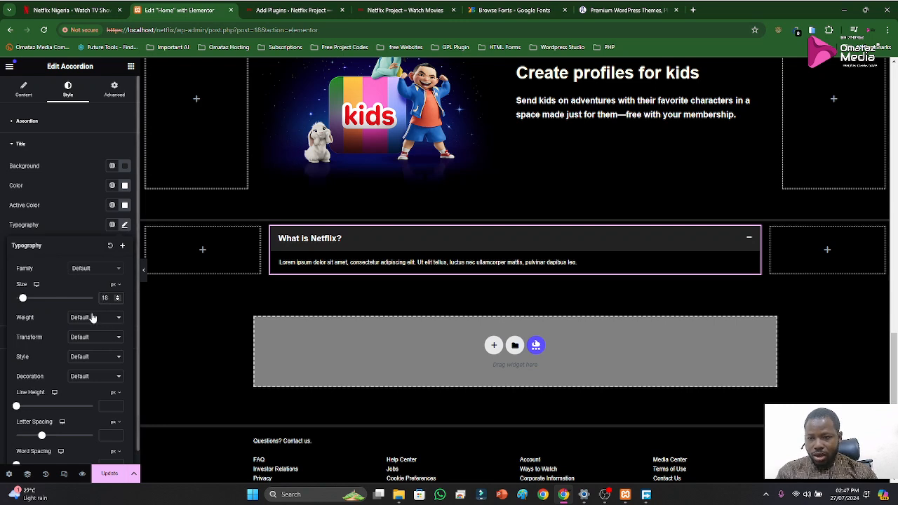
left_click(64, 227)
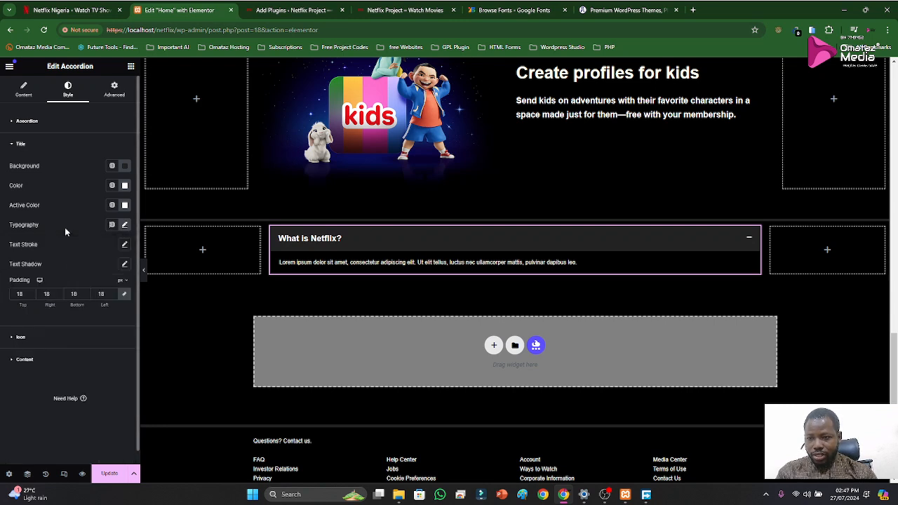
Set the accordion's content typography to 15 px Helvetica
left_click(33, 360)
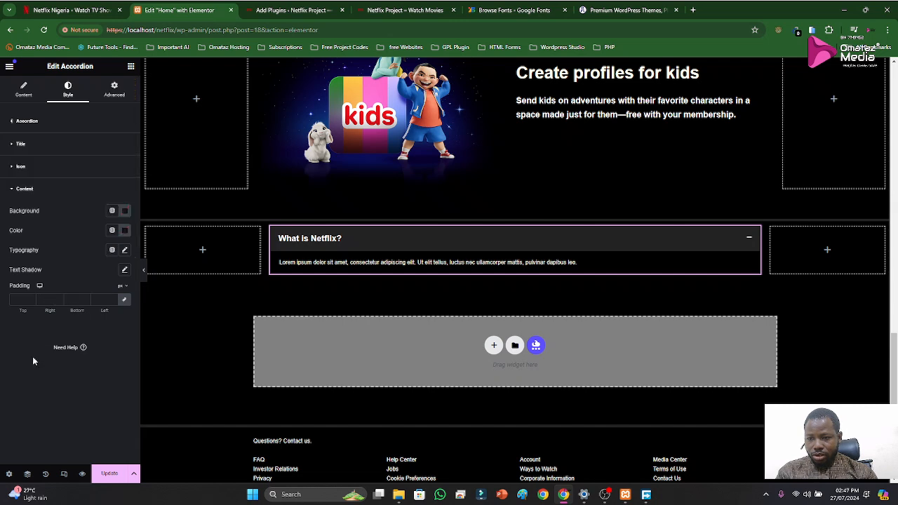
left_click(125, 250)
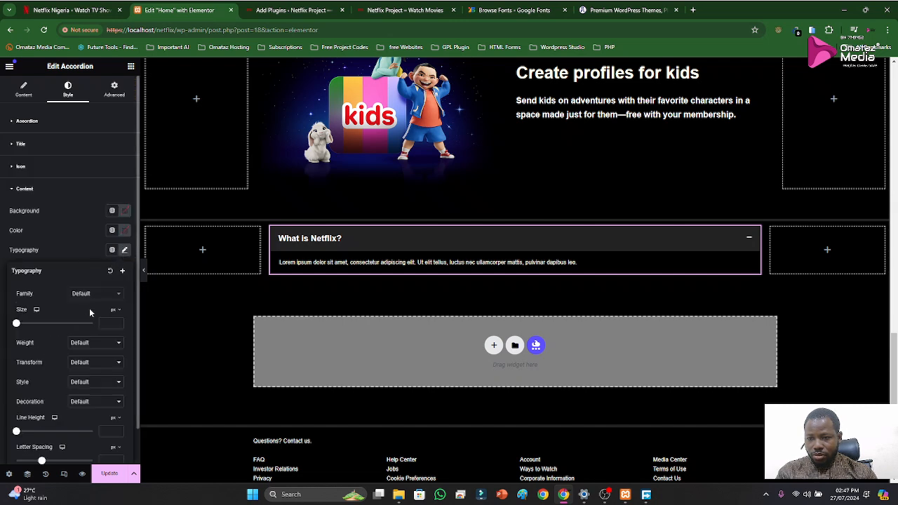
left_click(103, 327)
type("15")
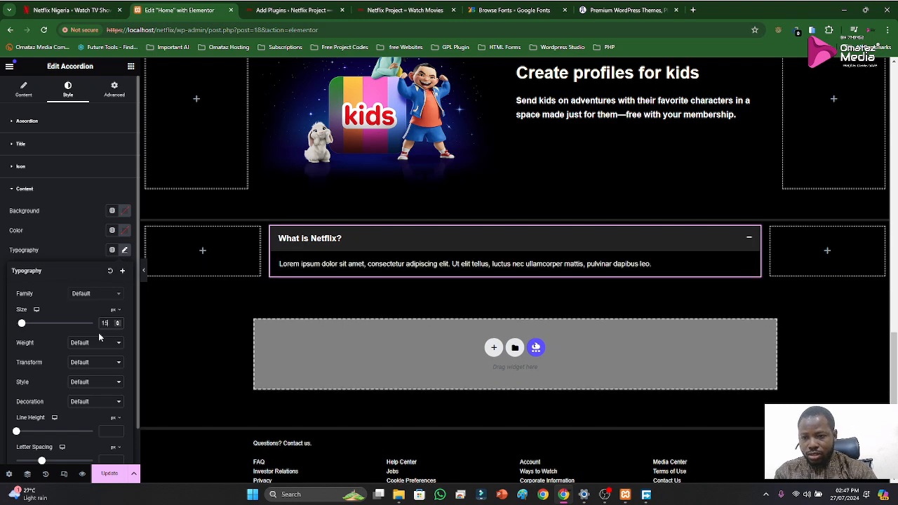
left_click(92, 294)
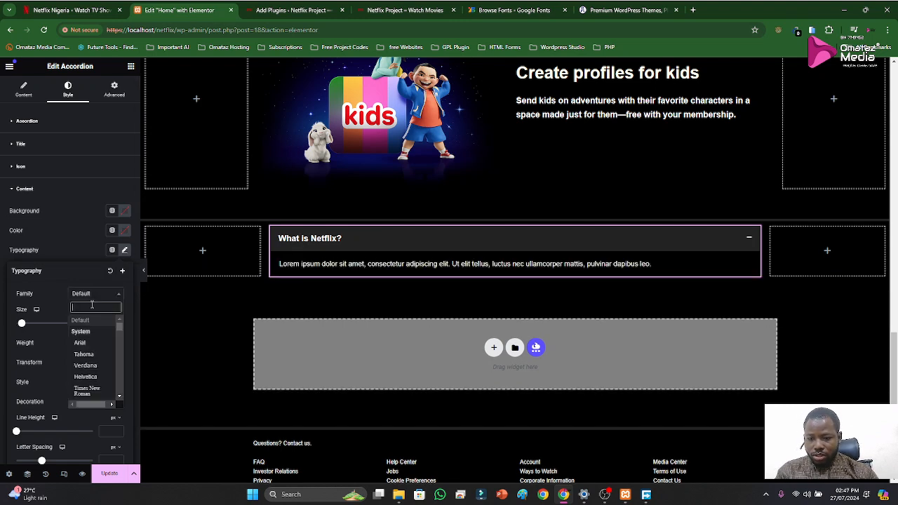
type("hel")
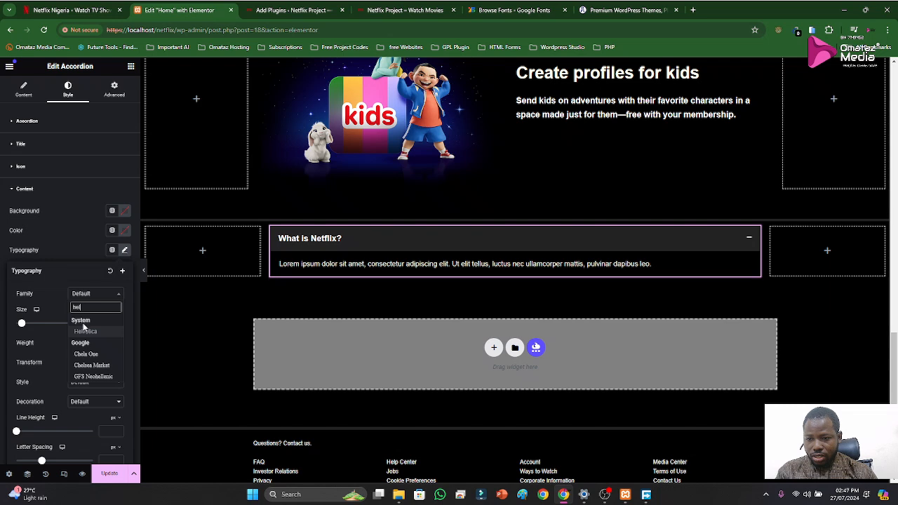
left_click(84, 331)
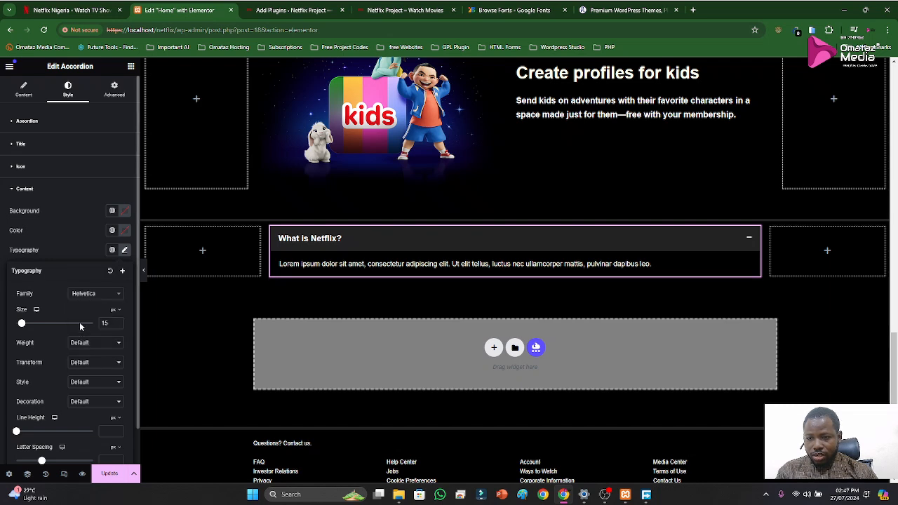
left_click(75, 259)
left_click(32, 189)
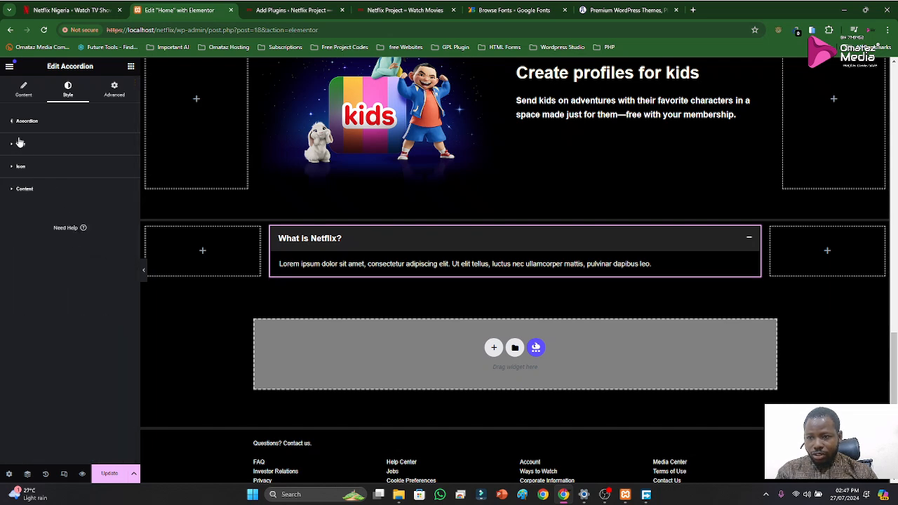
Set the accordion's title font family to Helvetica
left_click(20, 144)
left_click(124, 244)
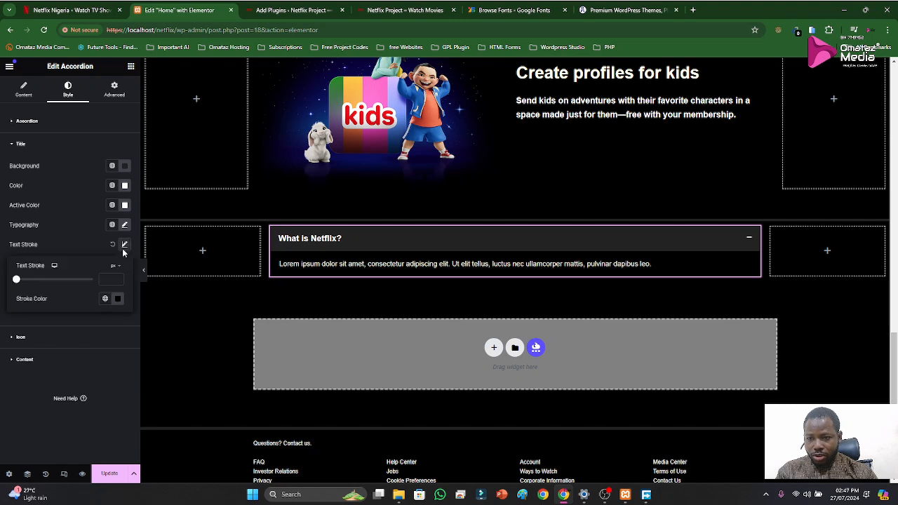
left_click(67, 255)
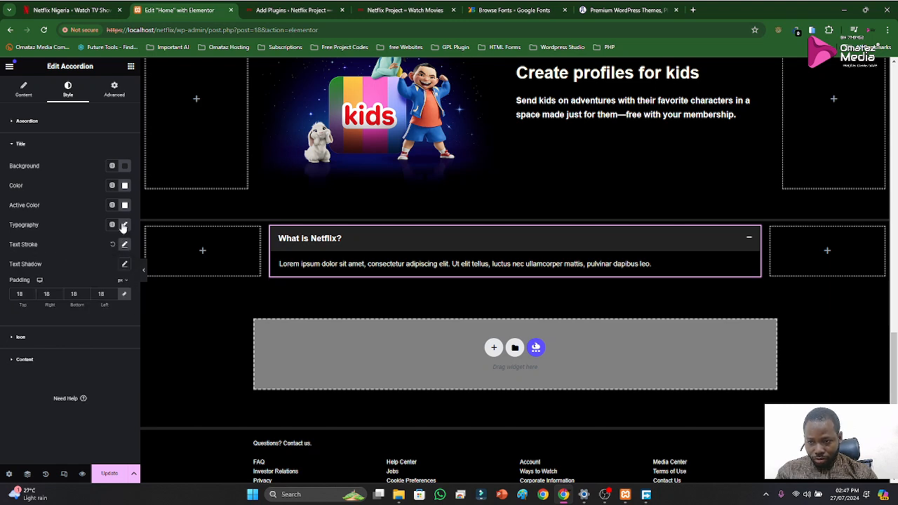
left_click(125, 224)
left_click(96, 263)
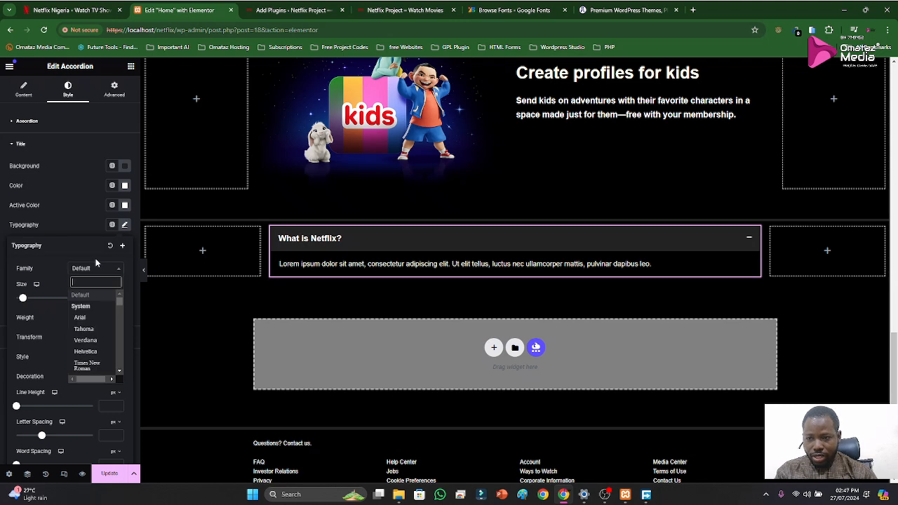
type("hel")
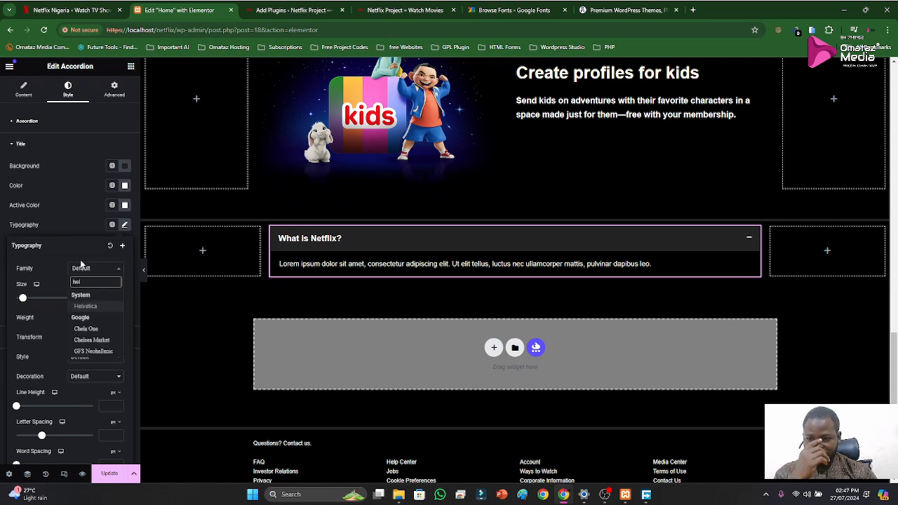
left_click(96, 310)
left_click(77, 229)
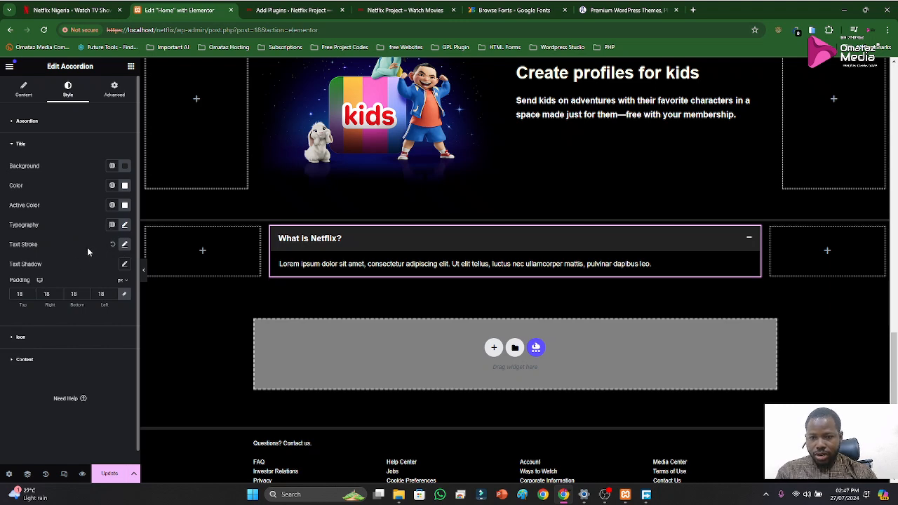
Set the accordion's content background color to #232323 by pasting the hex value from the clipboard history
left_click(25, 359)
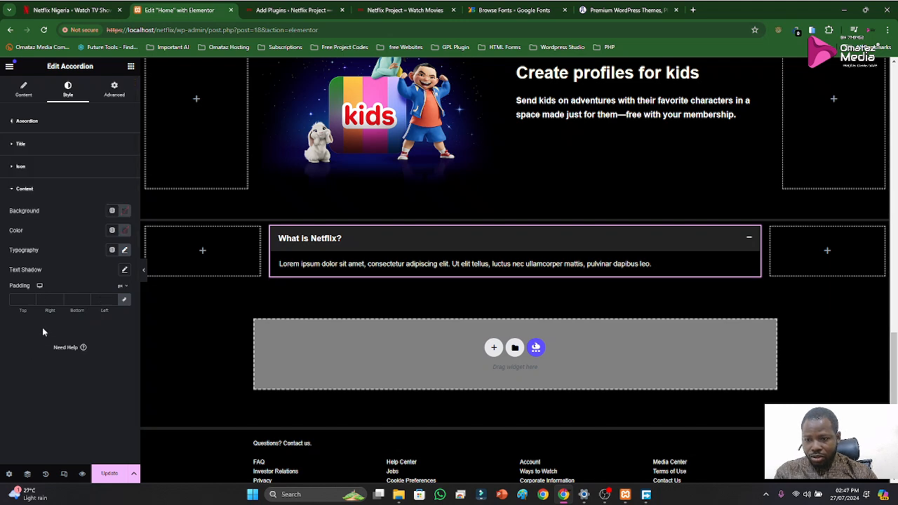
left_click(125, 211)
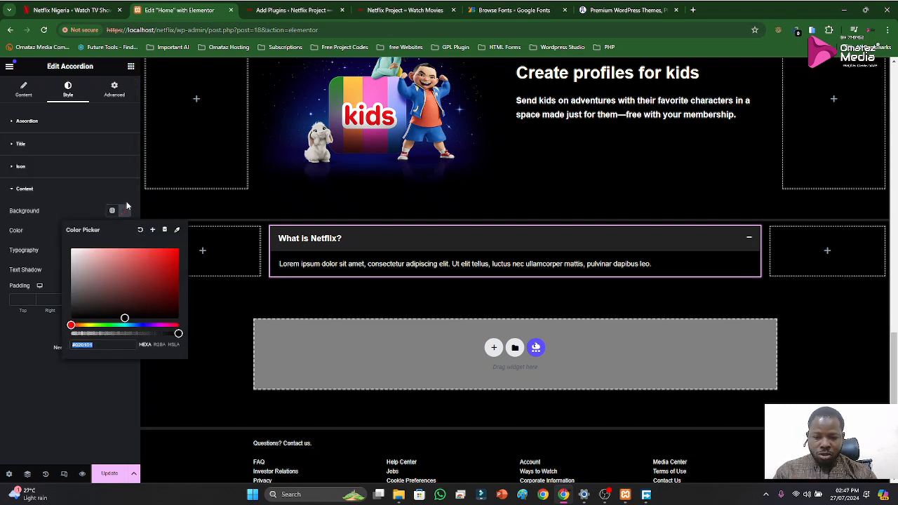
key("super+v")
left_click(121, 321)
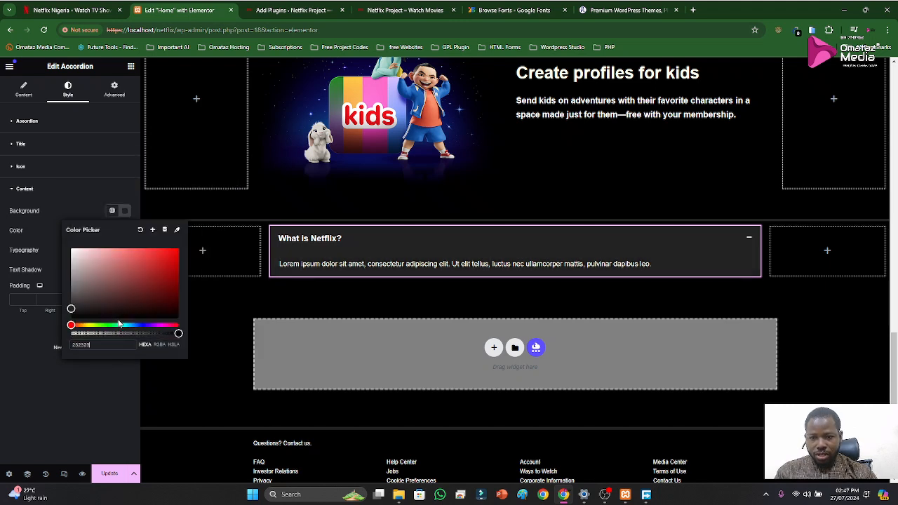
left_click(60, 199)
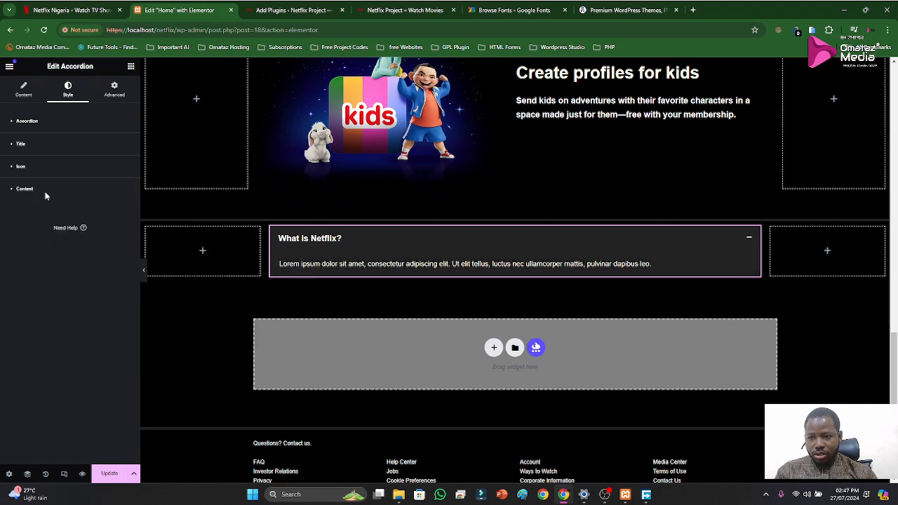
Review the accordion's content style settings and check Netflix's FAQ rows for comparison with the Elementor accordion
left_click(33, 190)
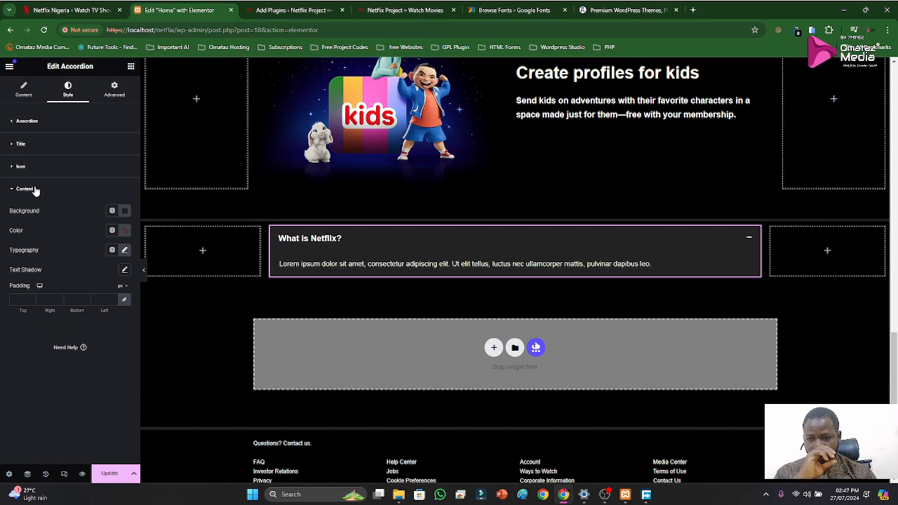
left_click(32, 189)
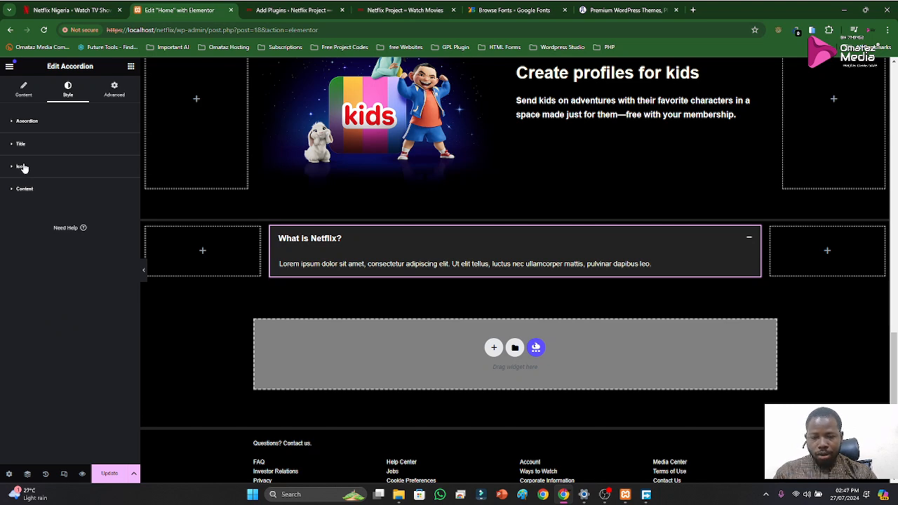
left_click(75, 11)
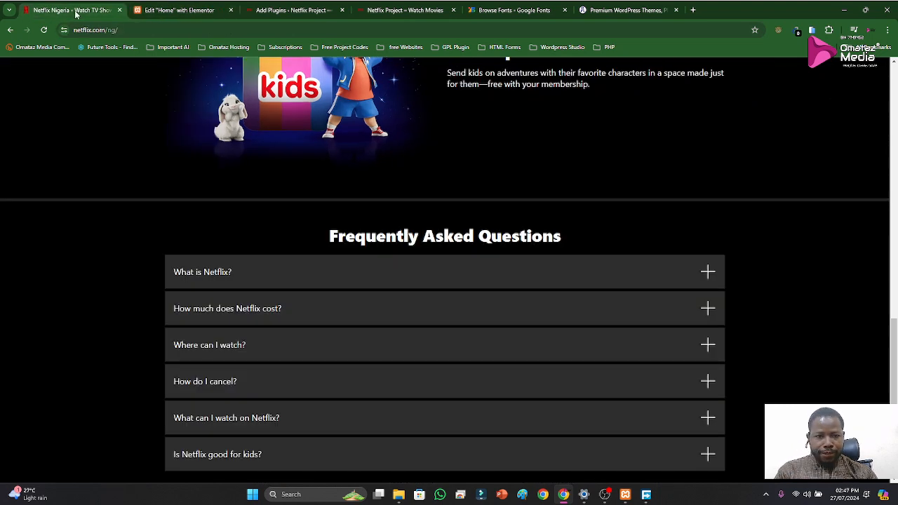
left_click(144, 10)
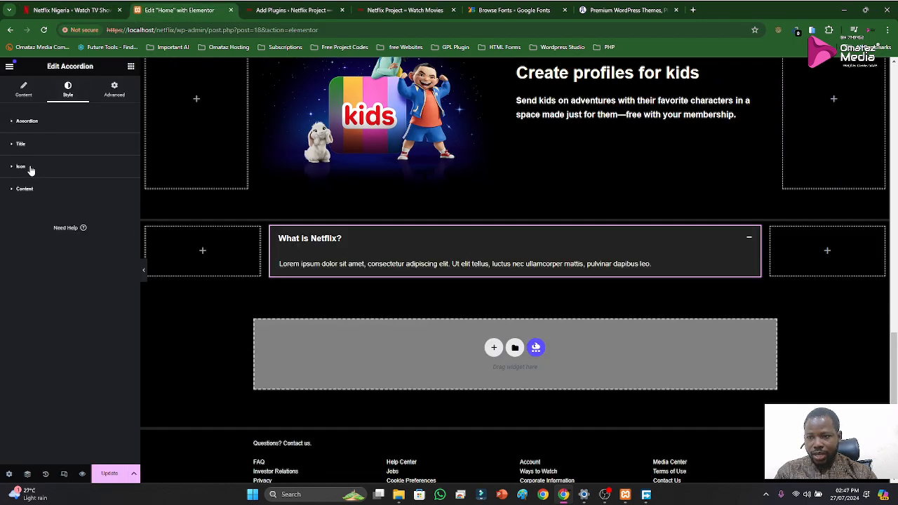
Set the accordion icon's spacing to 13 px and compare the icon with the plus icons in Netflix's FAQ rows
left_click(30, 169)
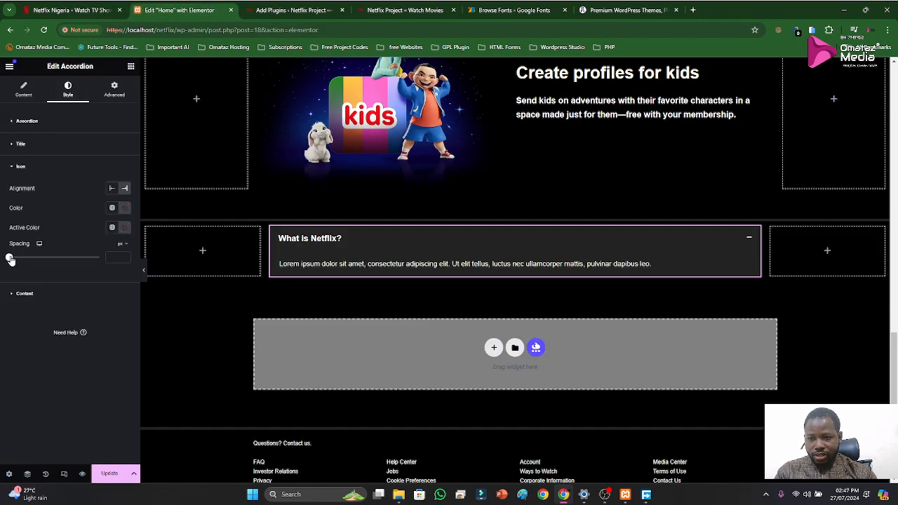
mouse_move(10, 259)
left_mouse_down()
mouse_move(34, 261)
mouse_move(22, 261)
left_mouse_up()
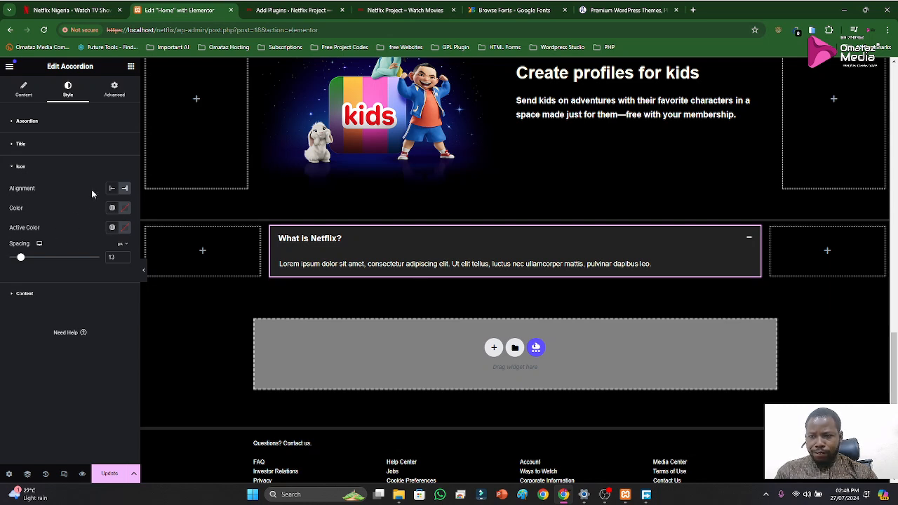
left_click(70, 9)
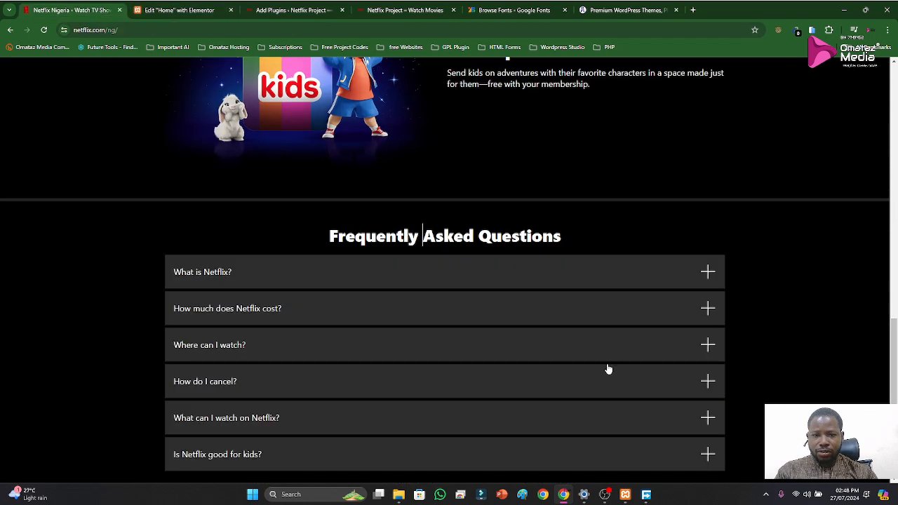
left_click(681, 272)
left_click(666, 277)
left_click(204, 10)
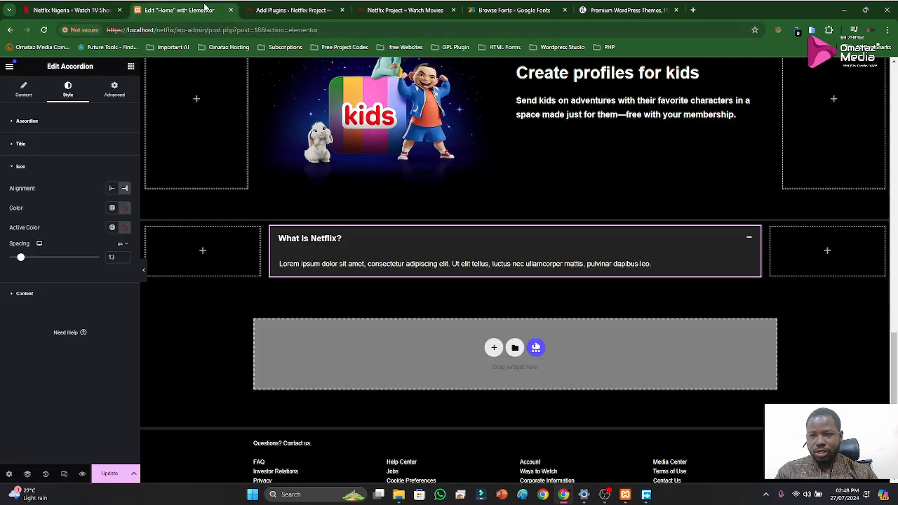
Set both the color and the active color of the accordion's icon to white
left_click(125, 207)
left_click(52, 235)
left_click(125, 228)
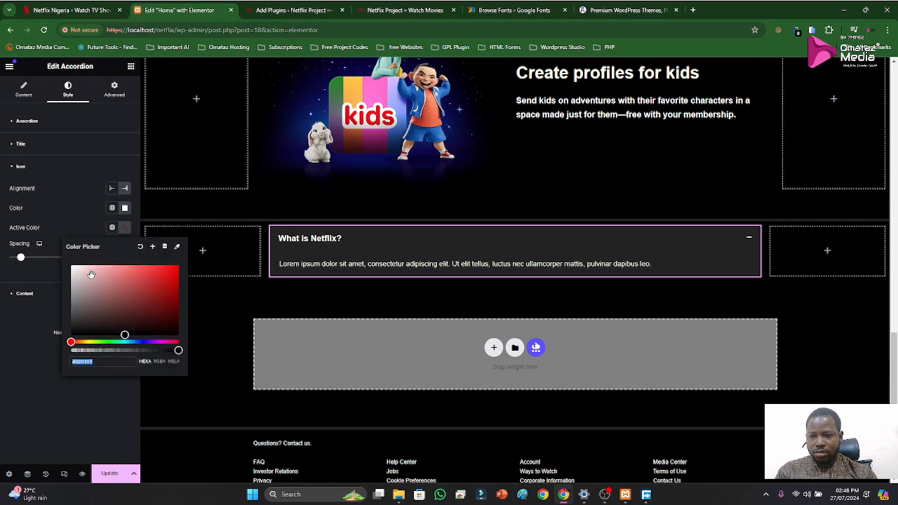
left_click(66, 211)
left_click(21, 166)
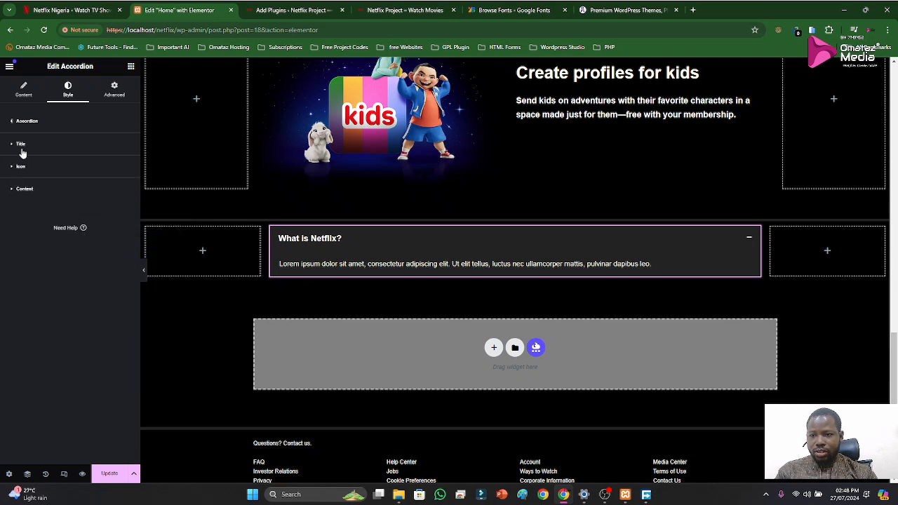
Give the accordion a 1 px black border and collapse its "What is Netflix?" item
left_click(19, 123)
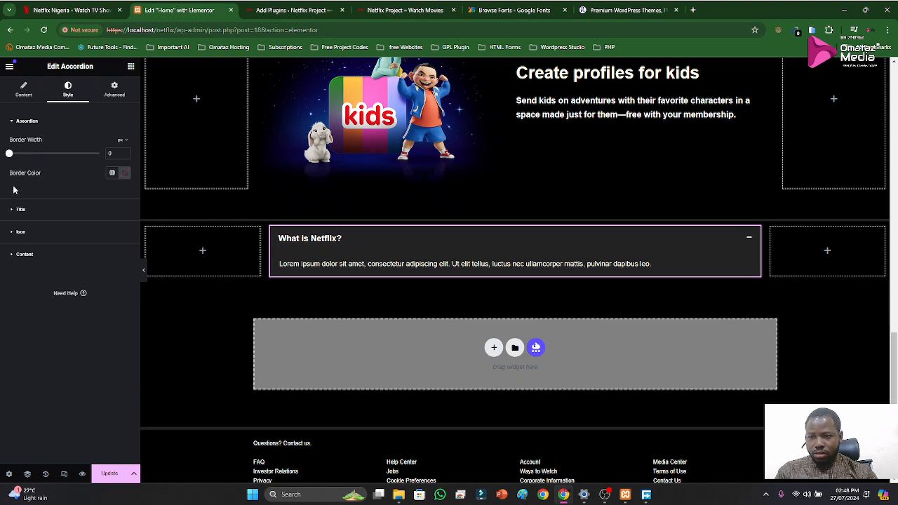
left_click_drag(9, 155, 13, 155)
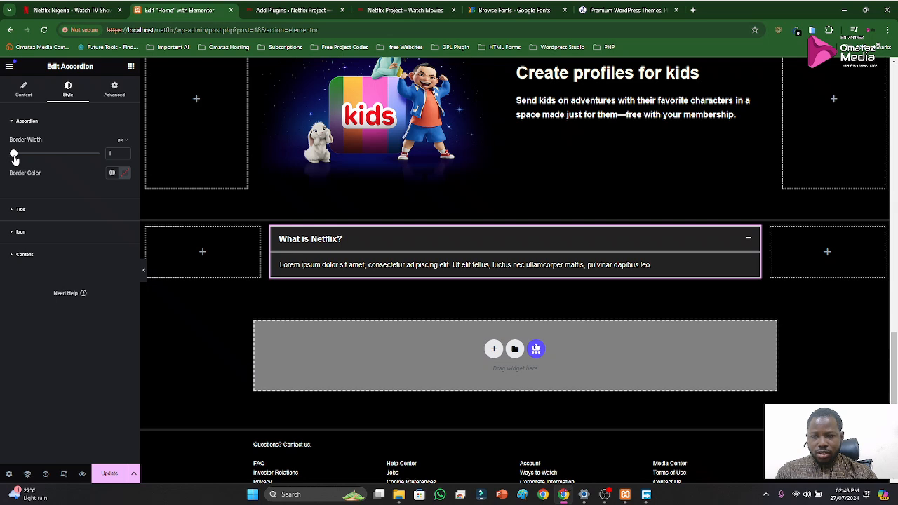
left_click(124, 175)
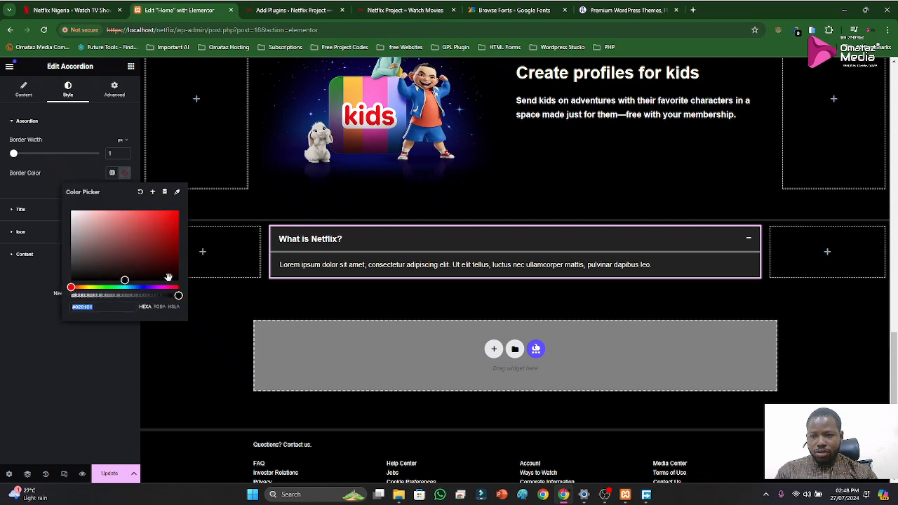
left_click(77, 172)
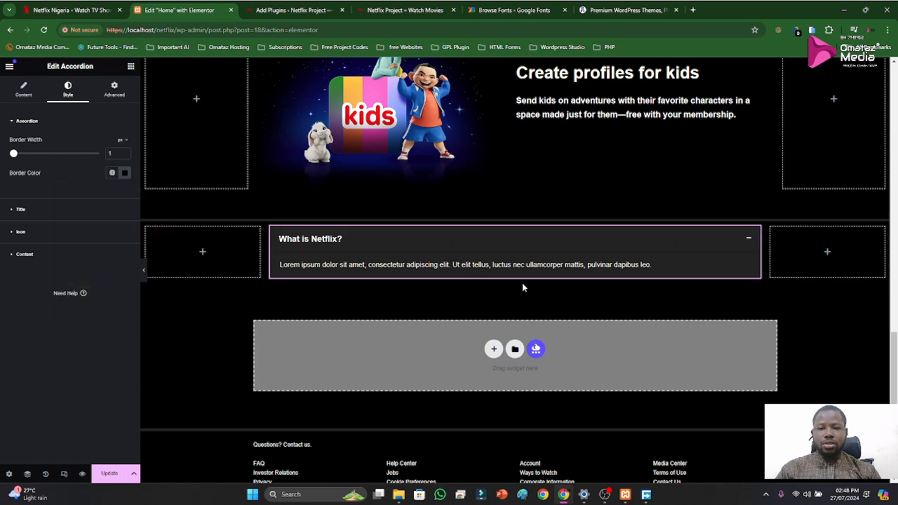
left_click(383, 236)
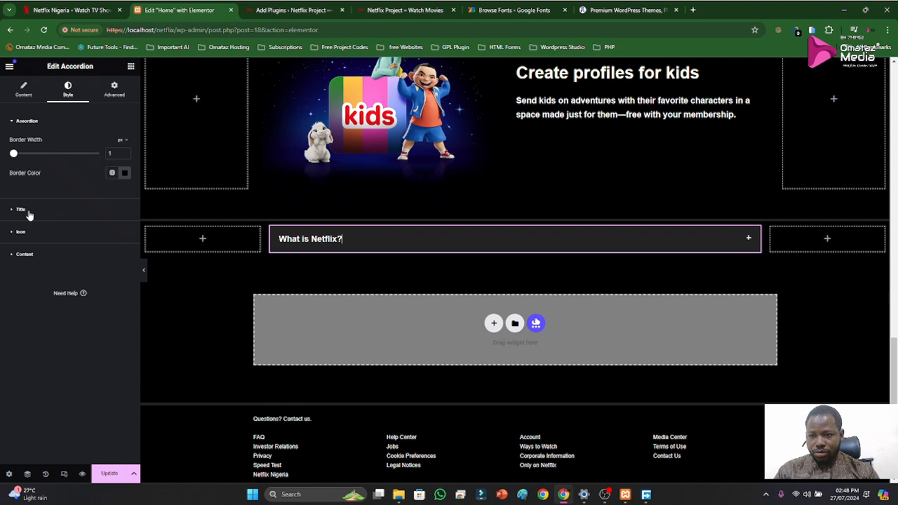
Set the line height of the accordion's title typography to 30 px
left_click(29, 211)
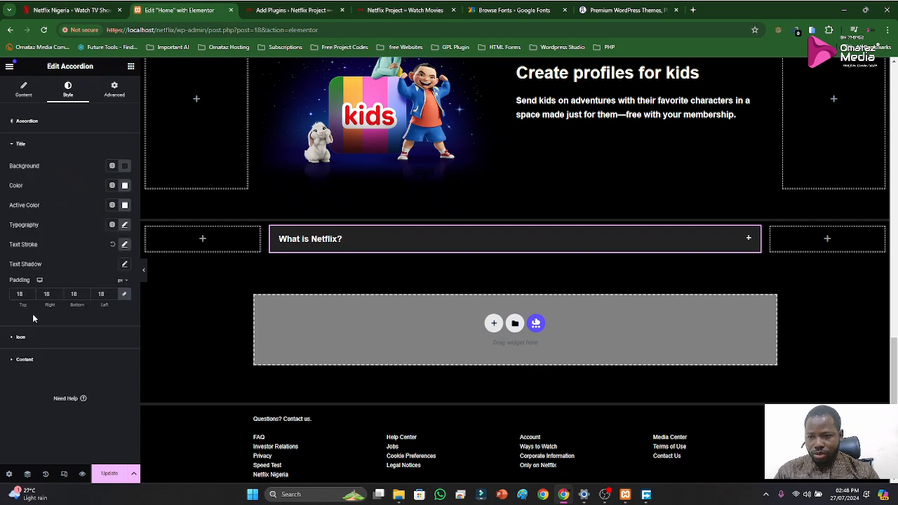
left_click(125, 226)
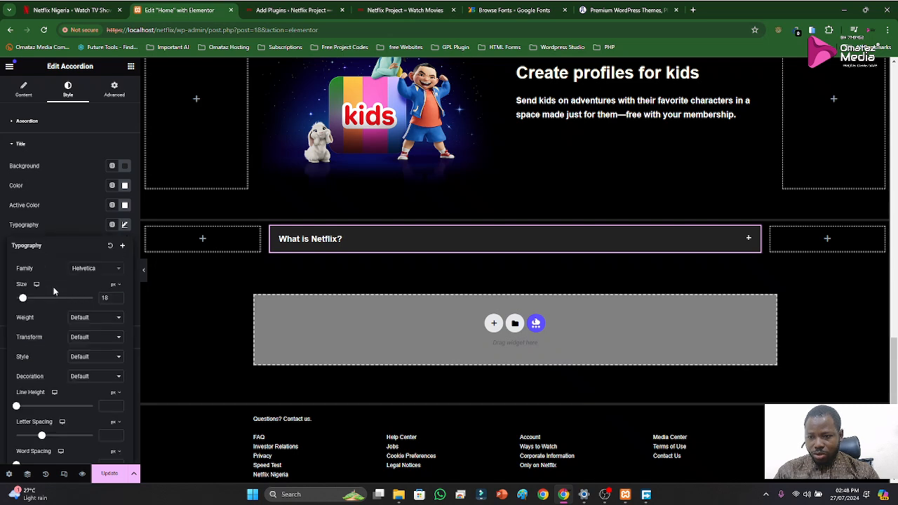
scroll(51, 329, "down", 1)
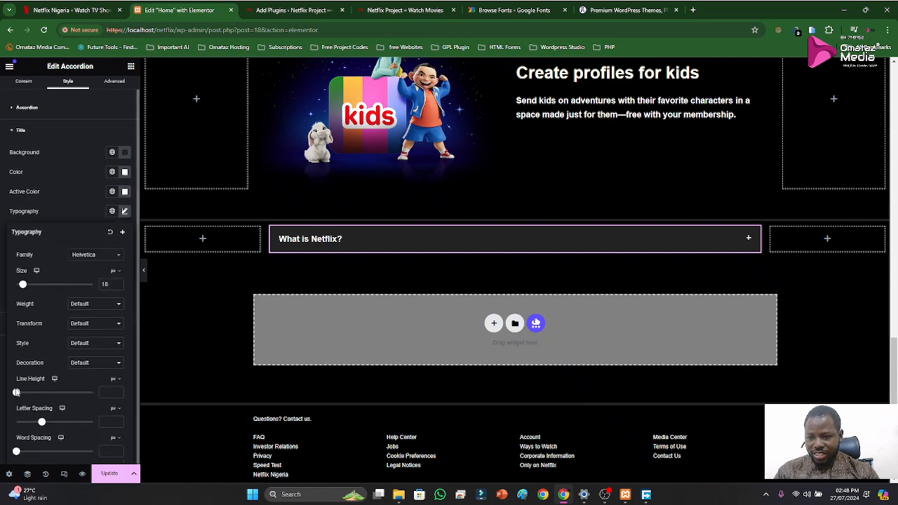
left_click_drag(16, 392, 40, 402)
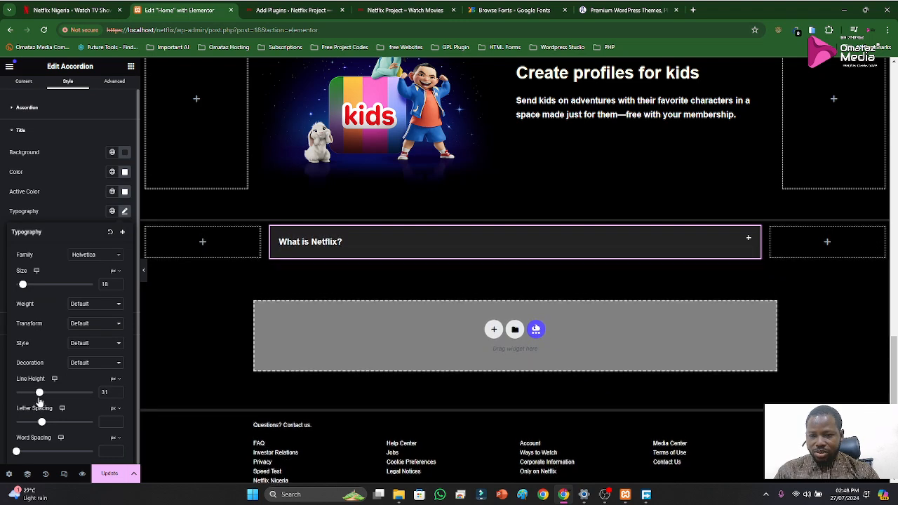
left_click(118, 395)
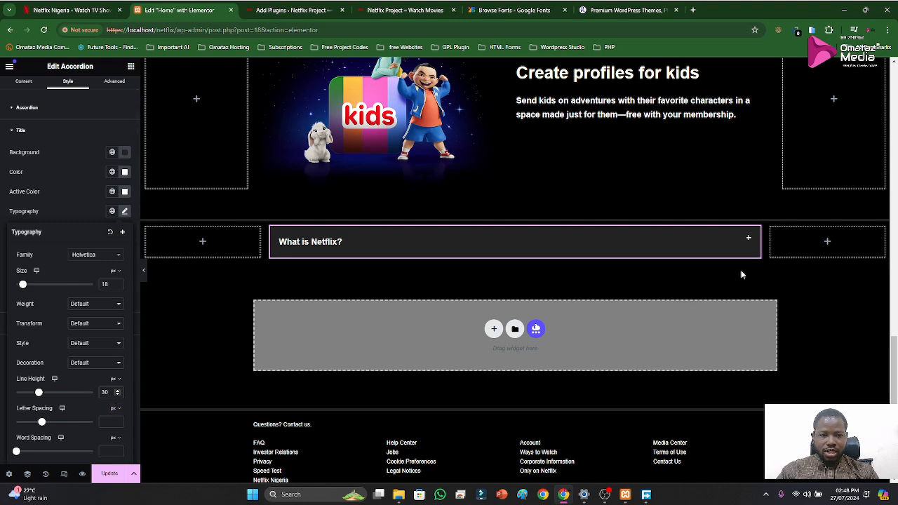
left_click(31, 218)
left_click(14, 131)
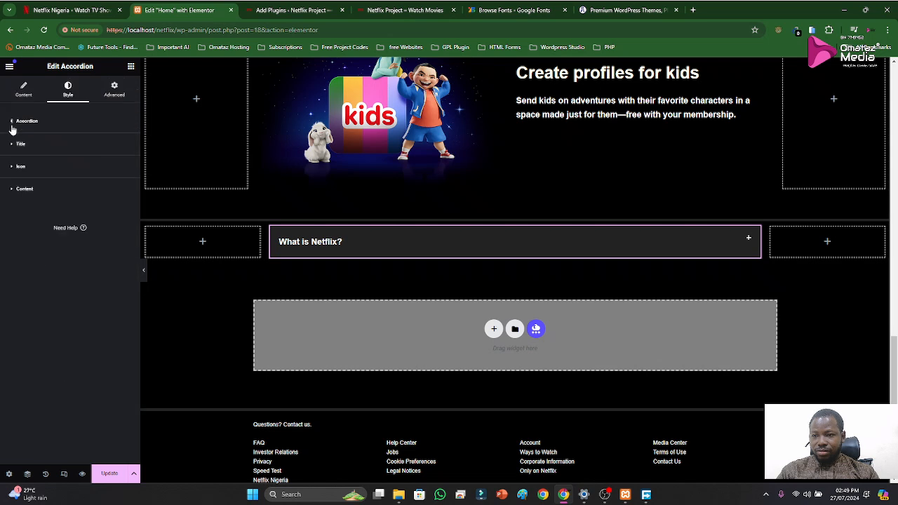
Reduce the accordion icon's spacing to 0 px
left_click(19, 167)
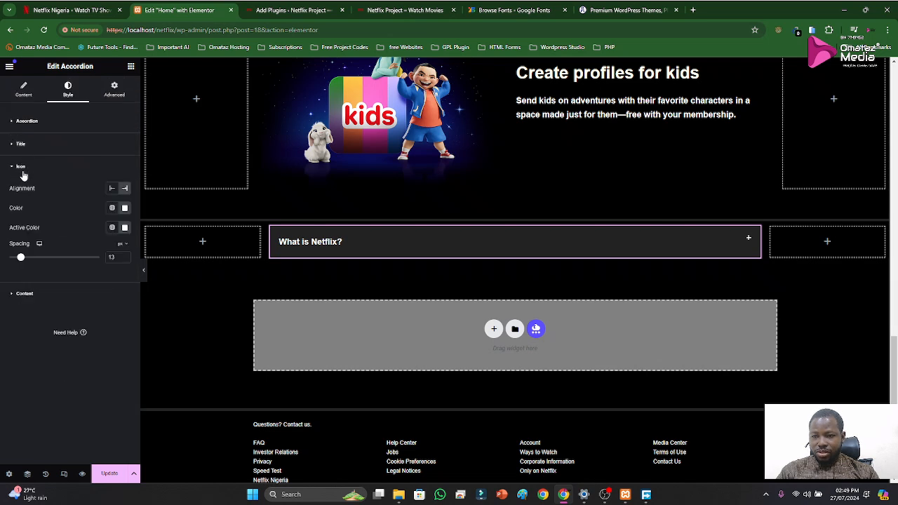
mouse_move(26, 259)
left_mouse_down()
mouse_move(80, 265)
mouse_move(9, 258)
left_mouse_up()
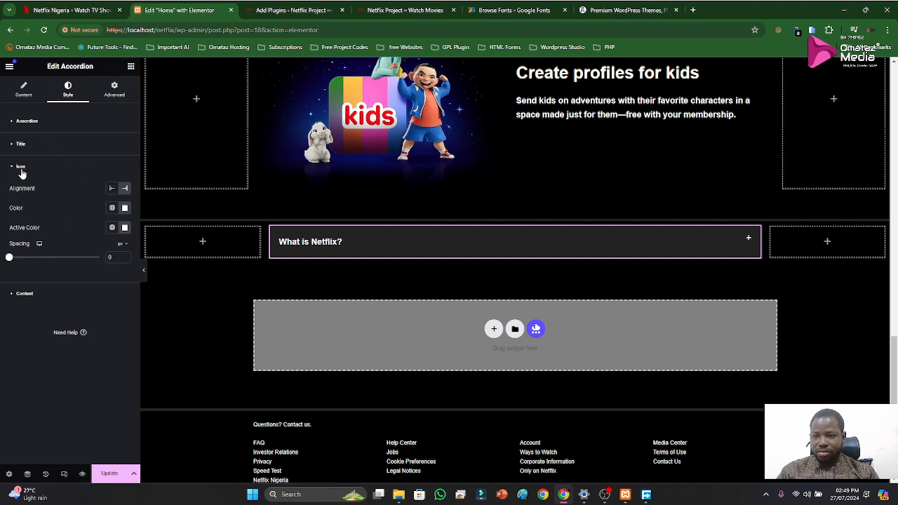
left_click(20, 167)
Set the line height of the accordion's title typography to 20 px
left_click(20, 144)
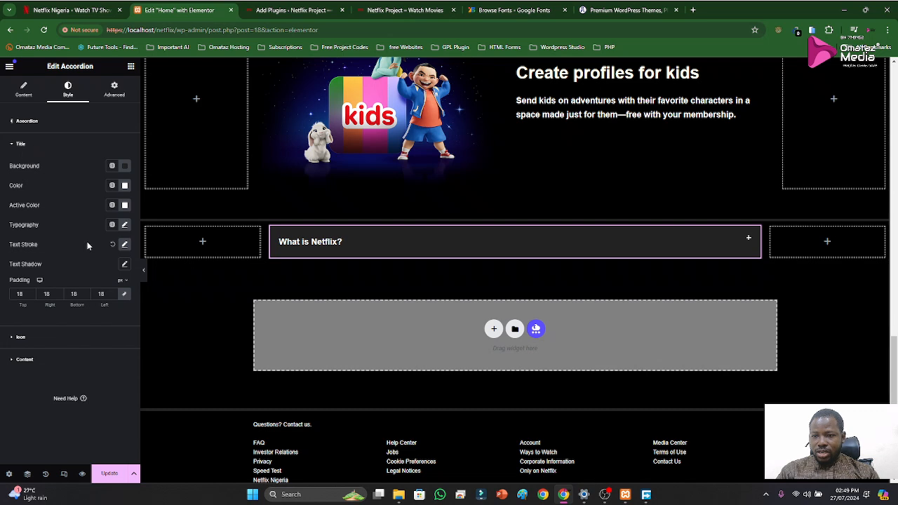
left_click(124, 226)
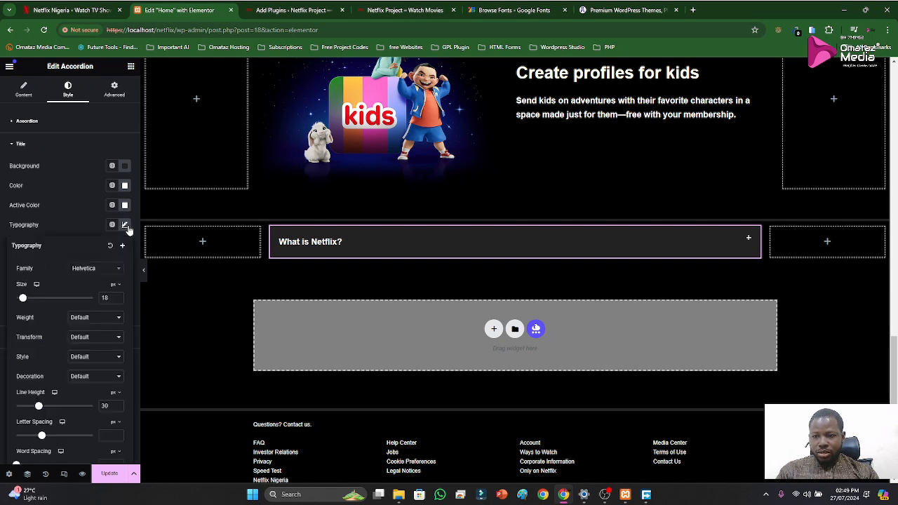
scroll(93, 392, "down", 1)
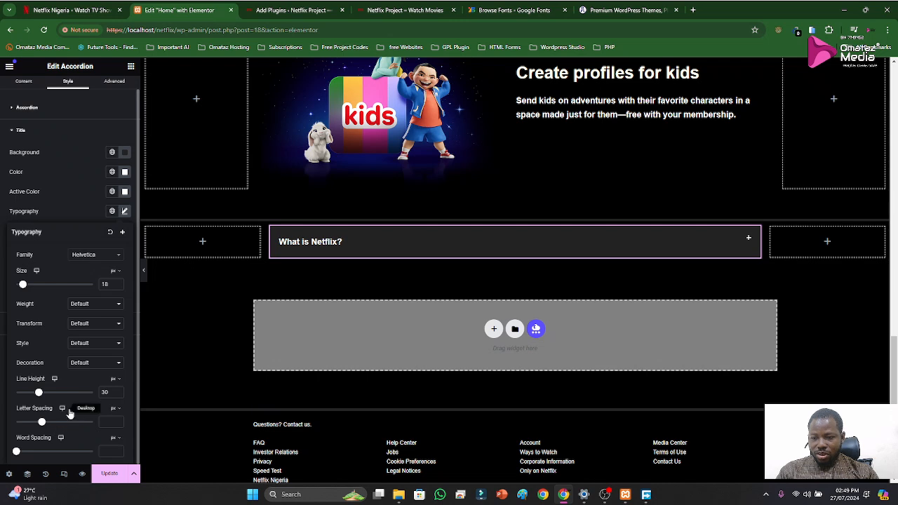
left_click_drag(40, 392, 30, 395)
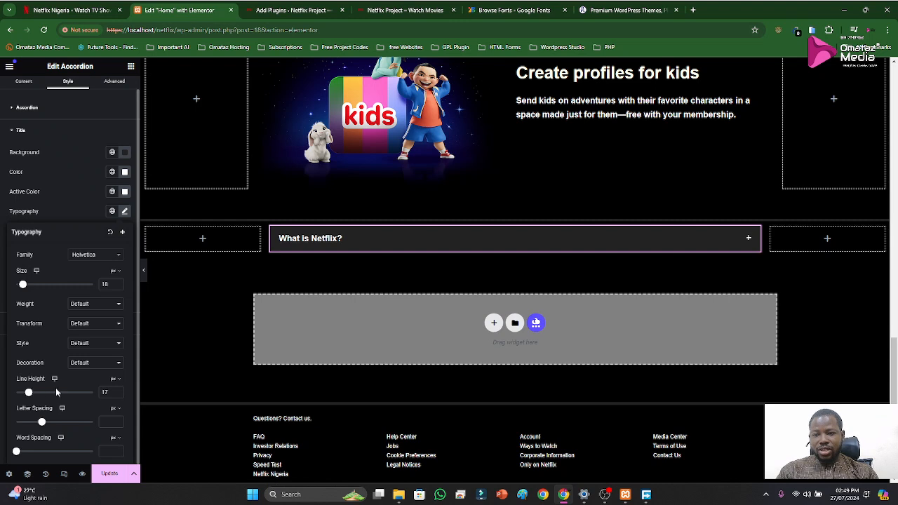
double_click(105, 392)
type("20")
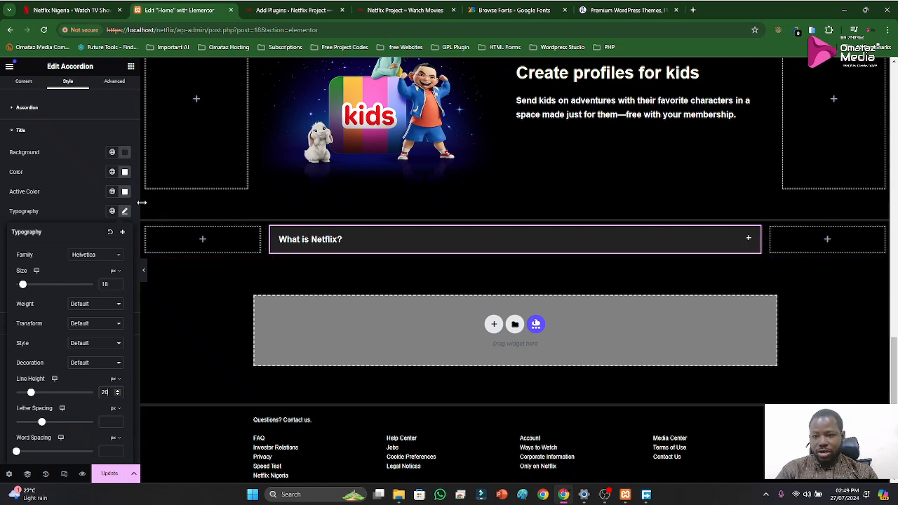
left_click(77, 197)
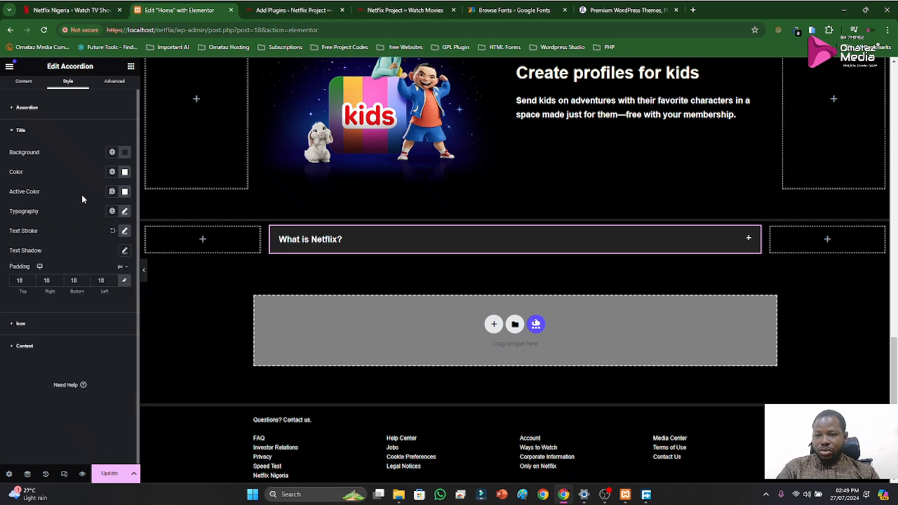
left_click(21, 324)
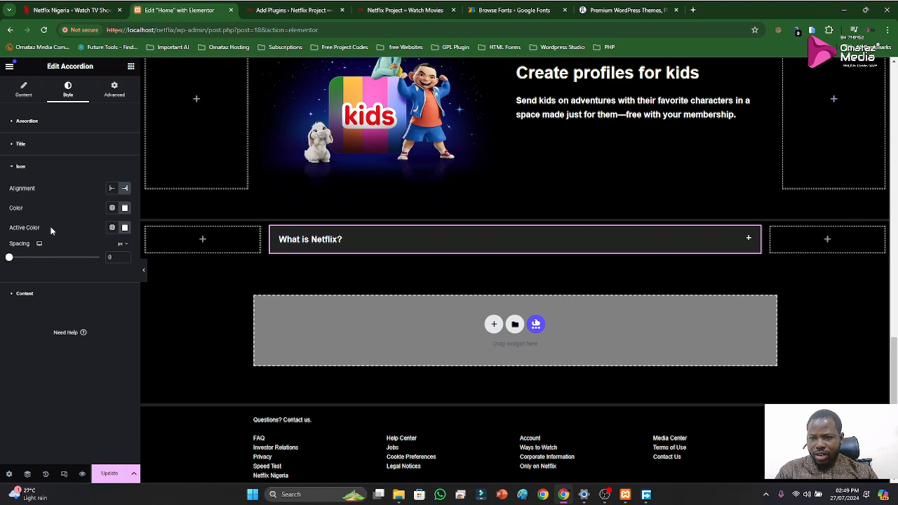
left_click(21, 166)
left_click(23, 122)
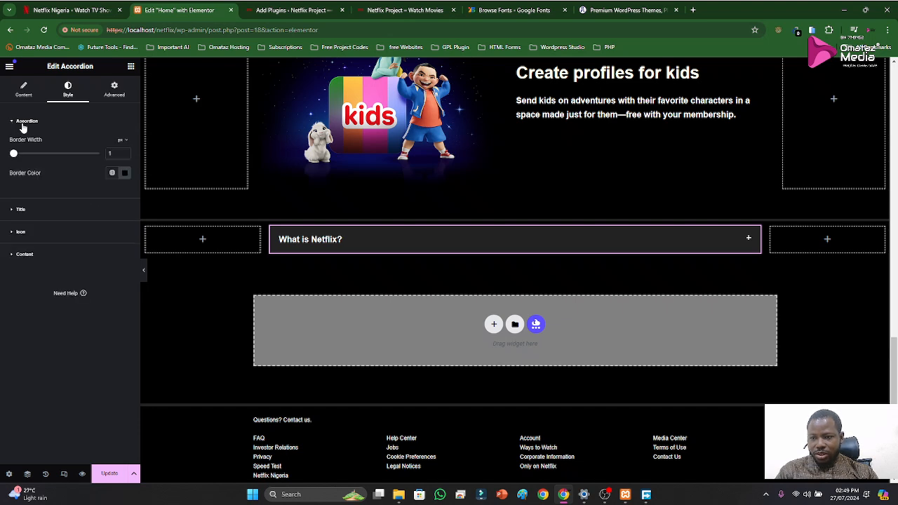
left_click(24, 125)
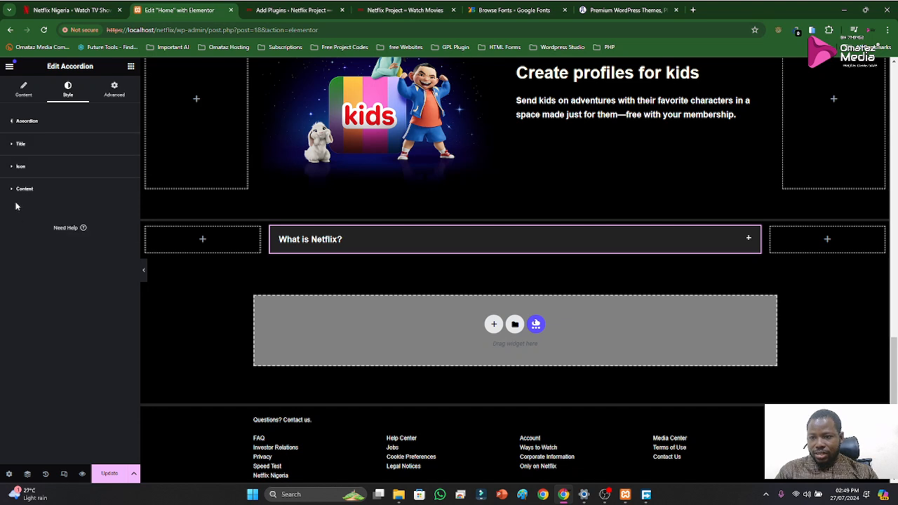
left_click(14, 190)
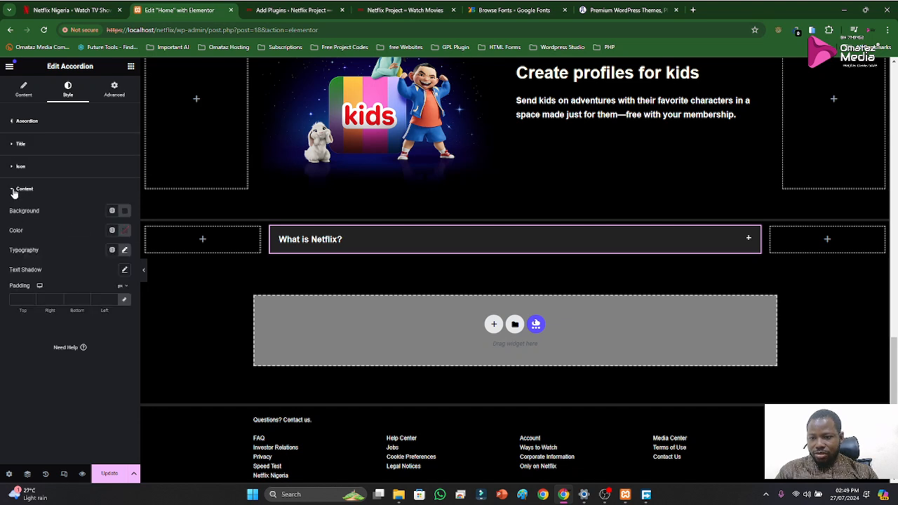
left_click(13, 191)
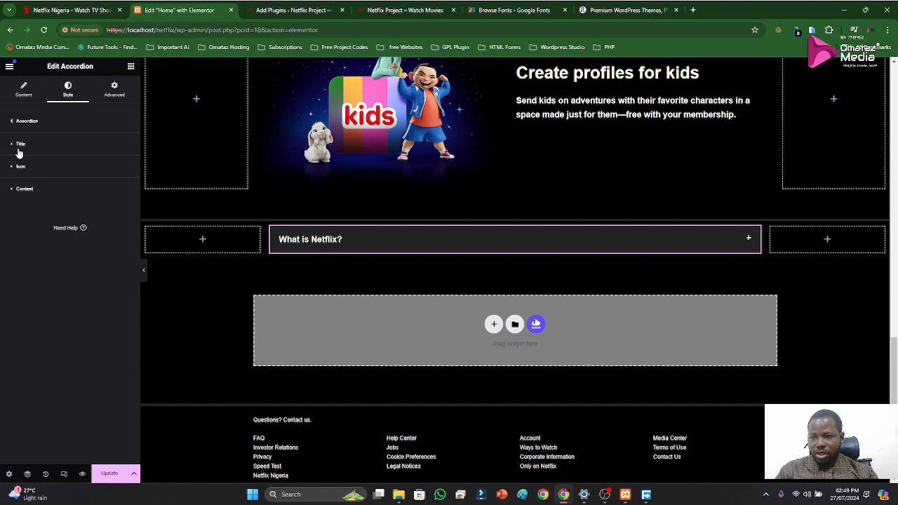
Set the accordion's title padding to 25 px on all sides and compare the result with Netflix's FAQ rows
left_click(20, 144)
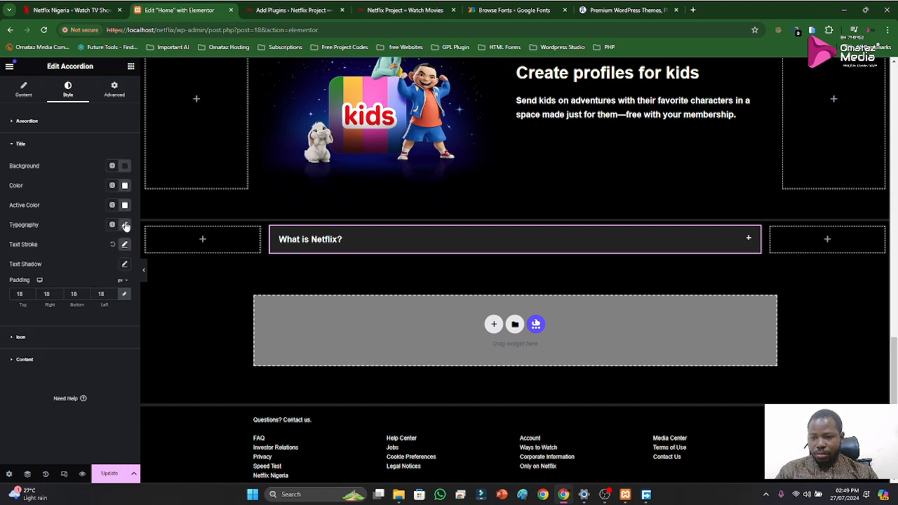
left_click_drag(24, 293, 4, 295)
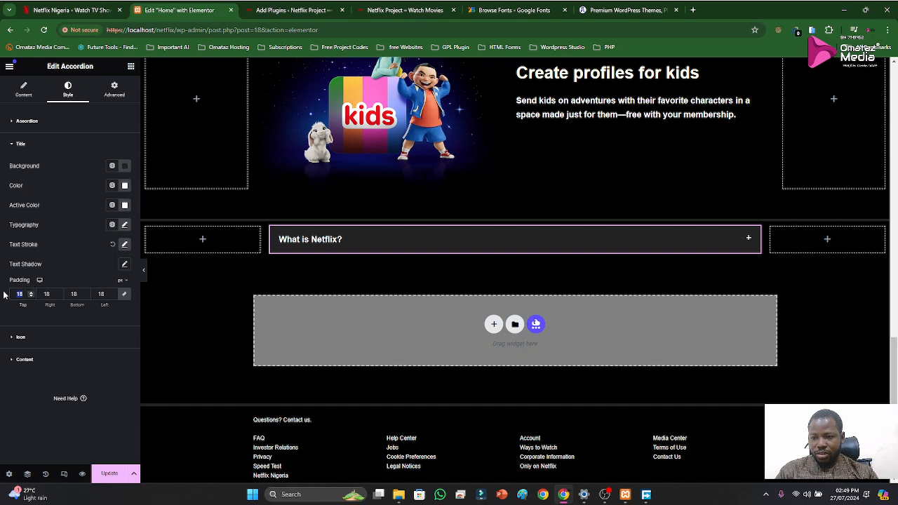
type("25")
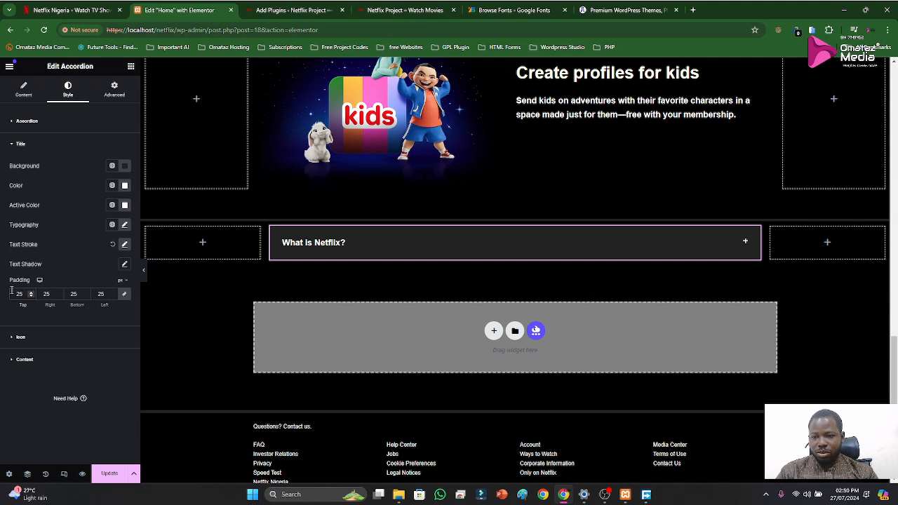
left_click(81, 9)
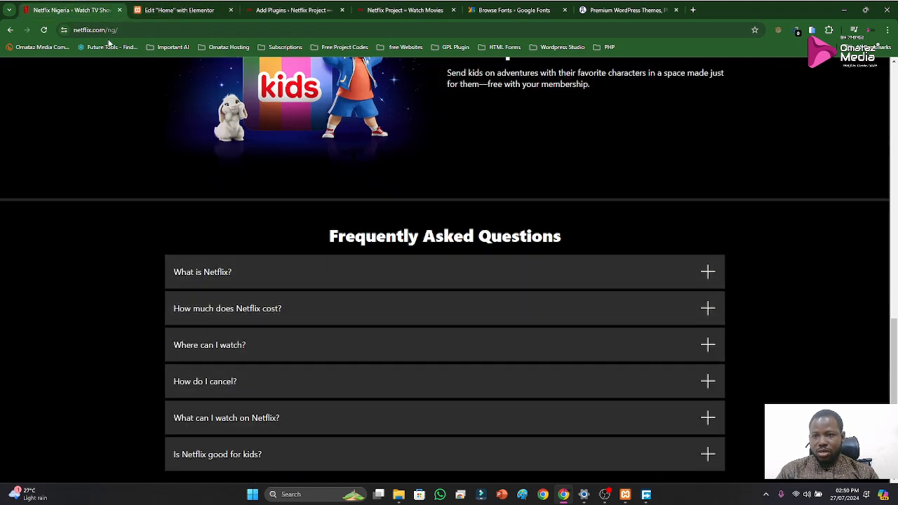
left_click(144, 11)
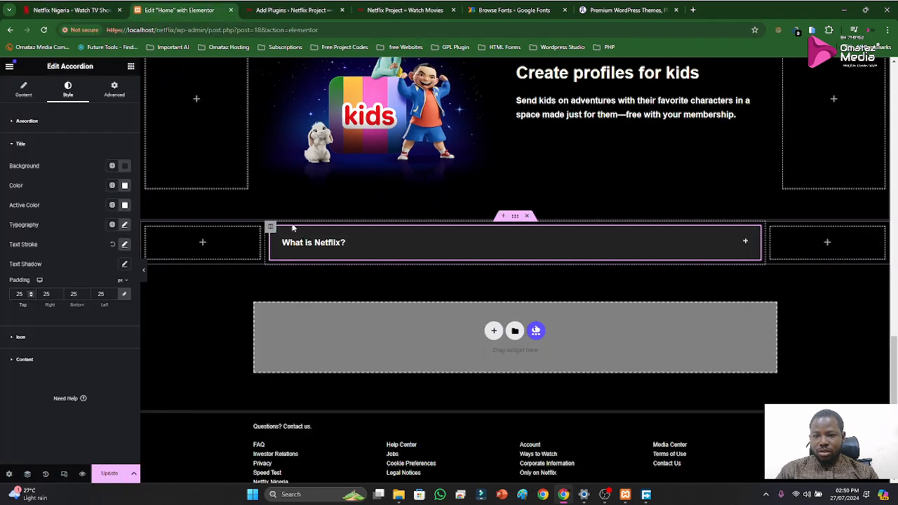
Replace the placeholder content of the accordion's "What is Netflix?" item with the answer copied from Netflix's FAQ
left_click(18, 144)
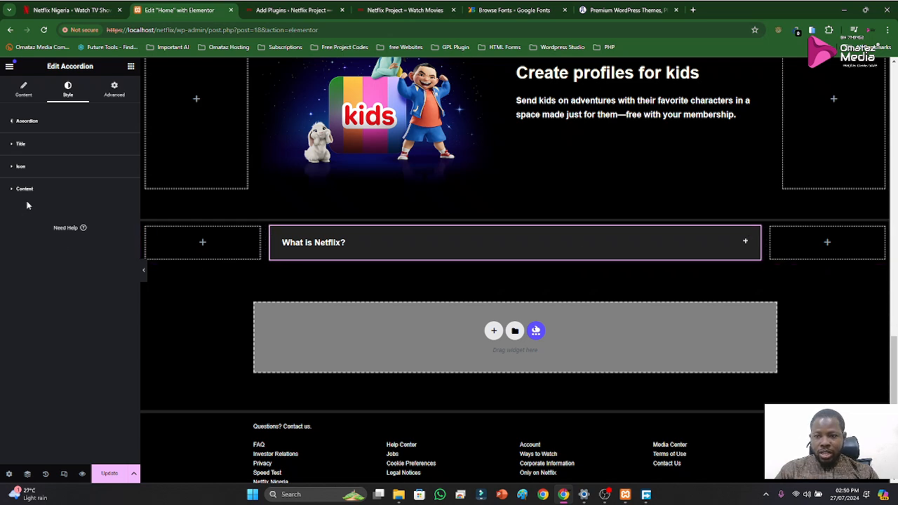
left_click(23, 193)
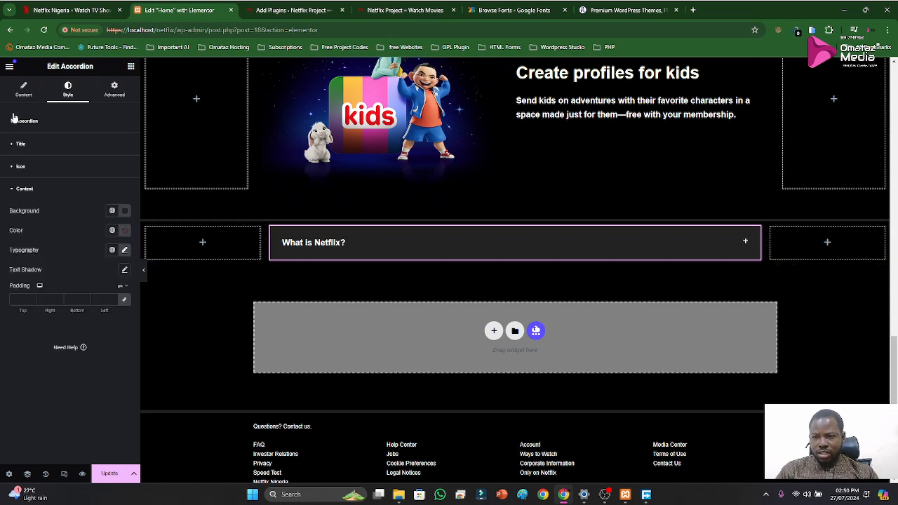
left_click(23, 90)
left_click(24, 156)
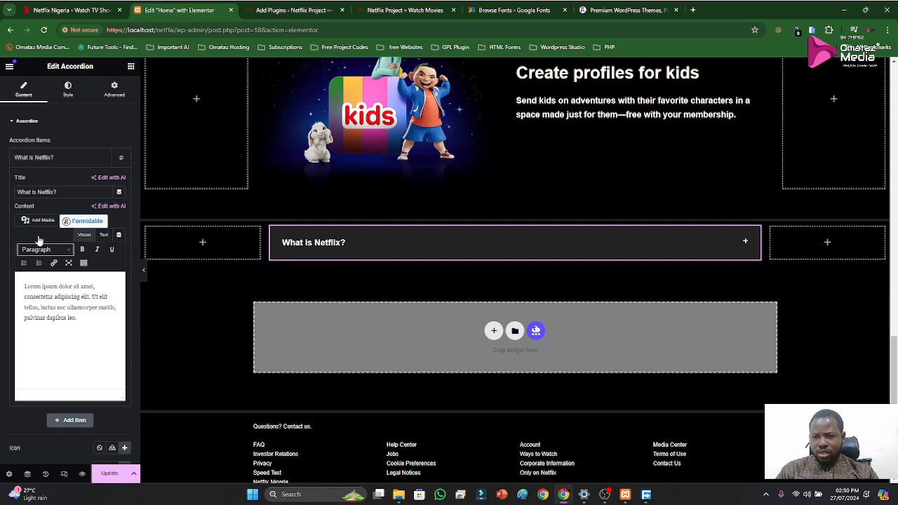
left_click(63, 9)
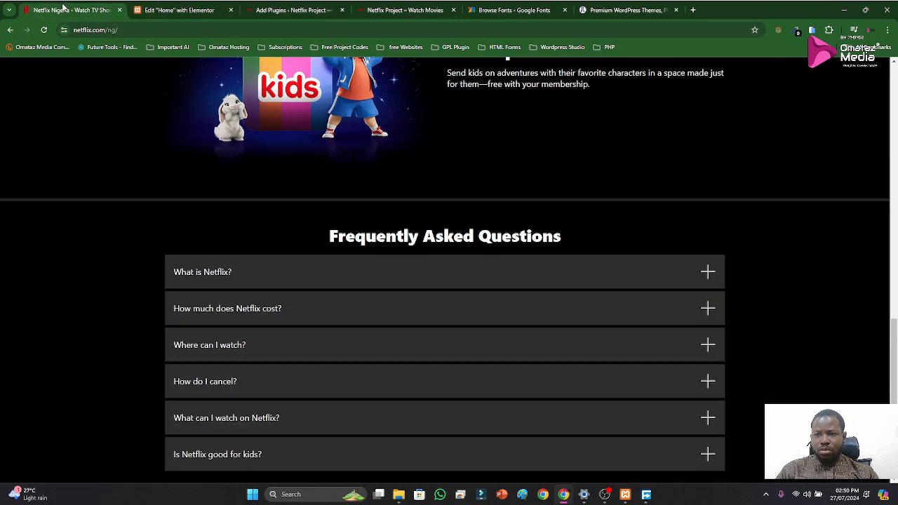
left_click(257, 261)
left_click_drag(175, 298, 450, 358)
key("ctrl+c")
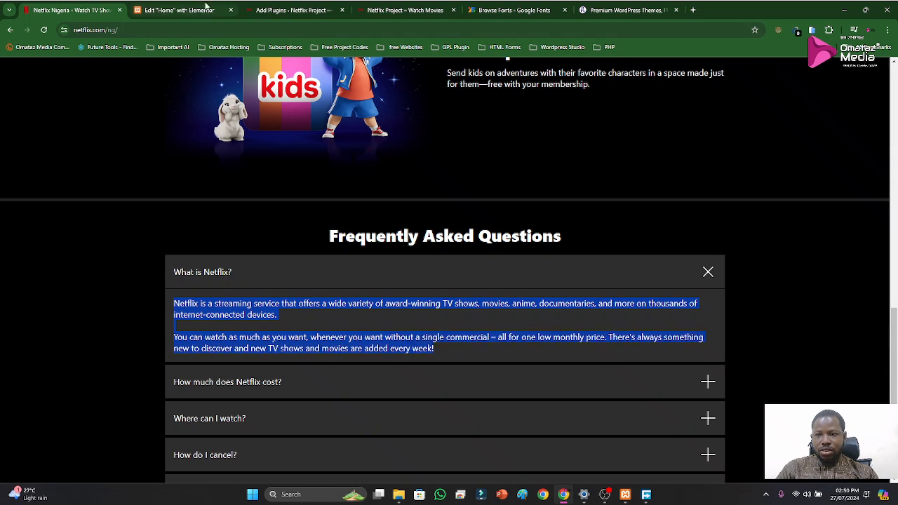
left_click(181, 10)
left_click(59, 317)
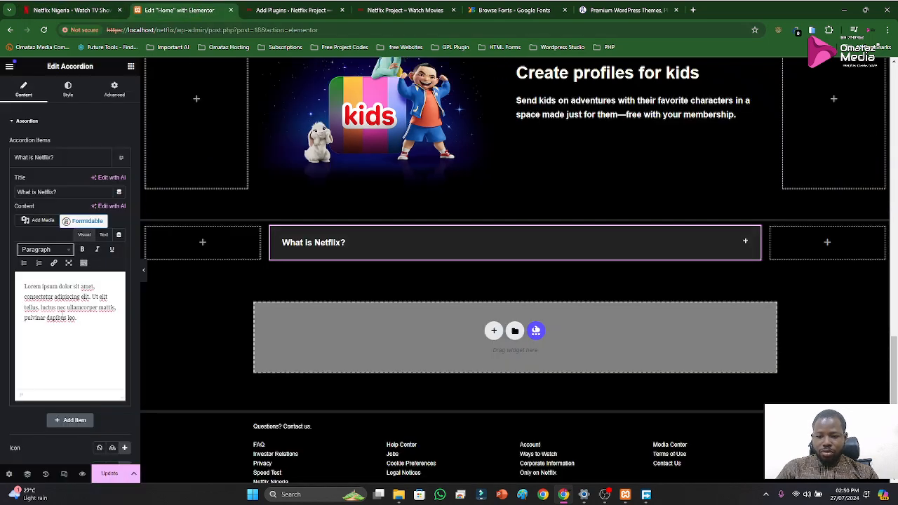
key("ctrl+a")
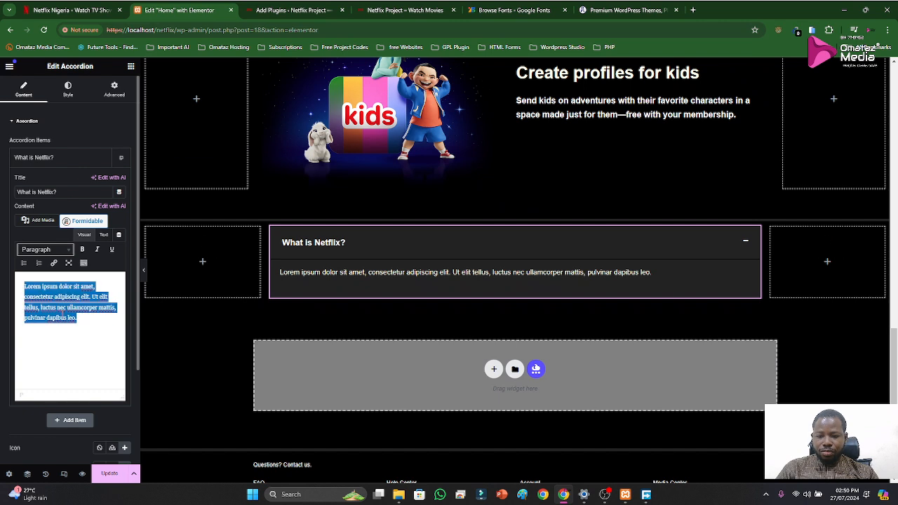
key("ctrl+v")
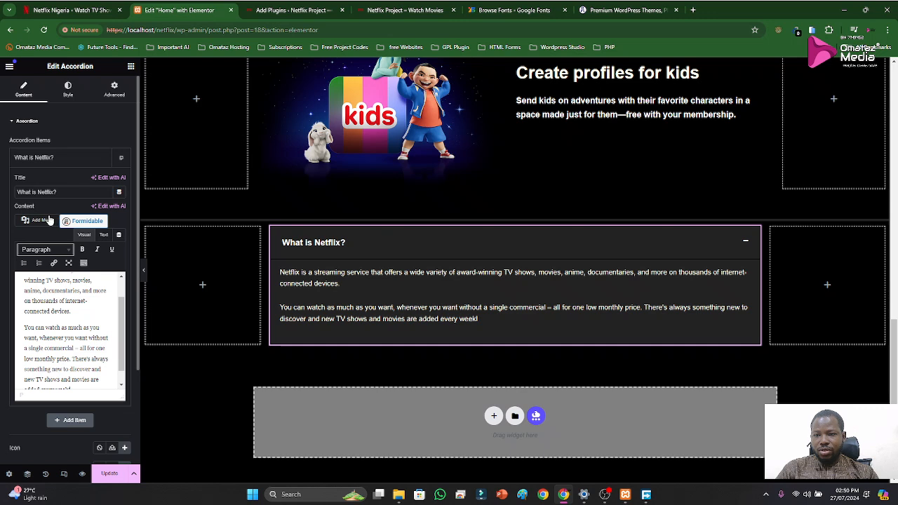
left_click(40, 157)
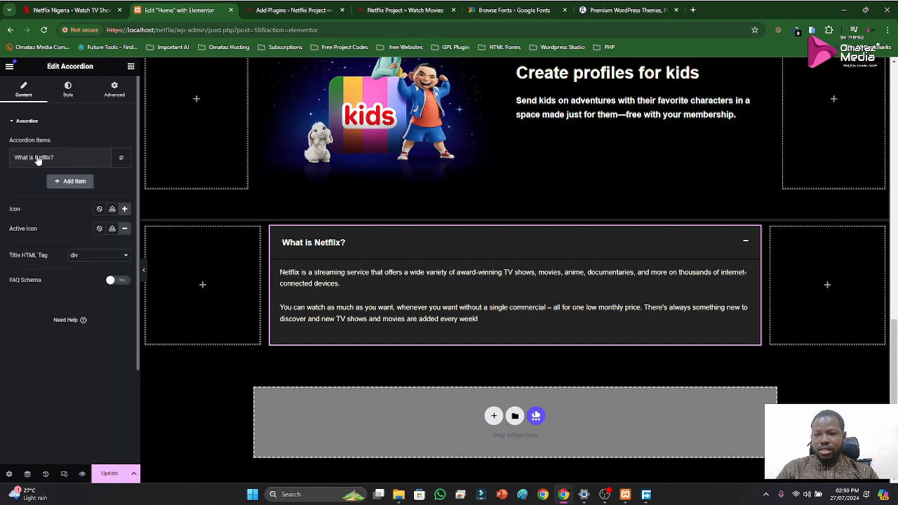
Duplicate the "What is Netflix?" accordion item until there are six items, checking the number of questions in Netflix's FAQ
left_click(121, 161)
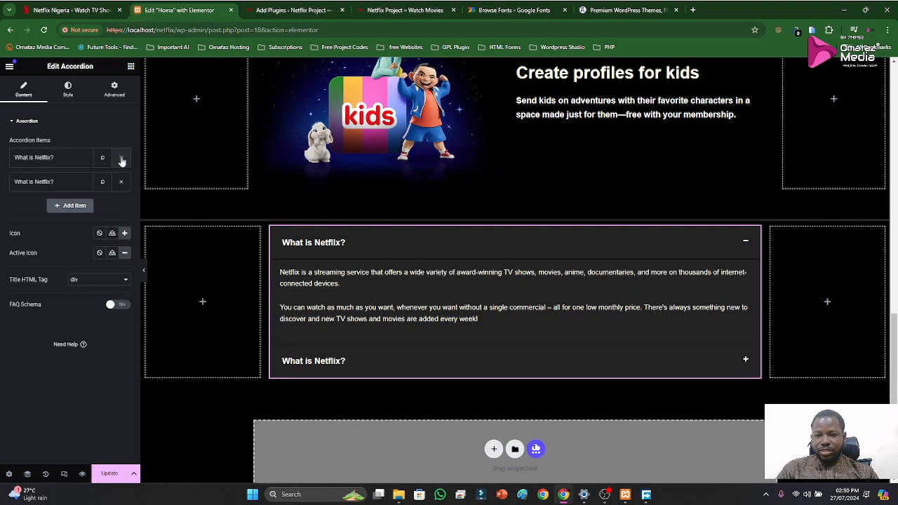
left_click(357, 247)
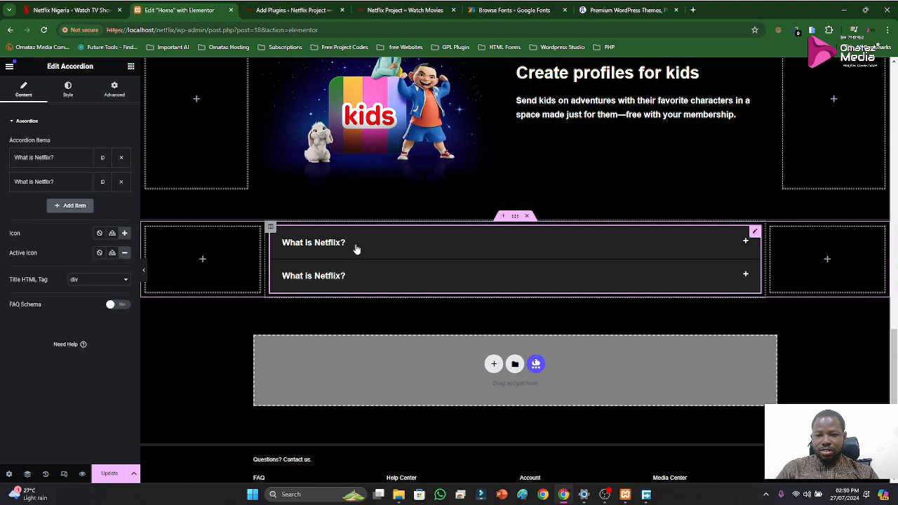
left_click(103, 182)
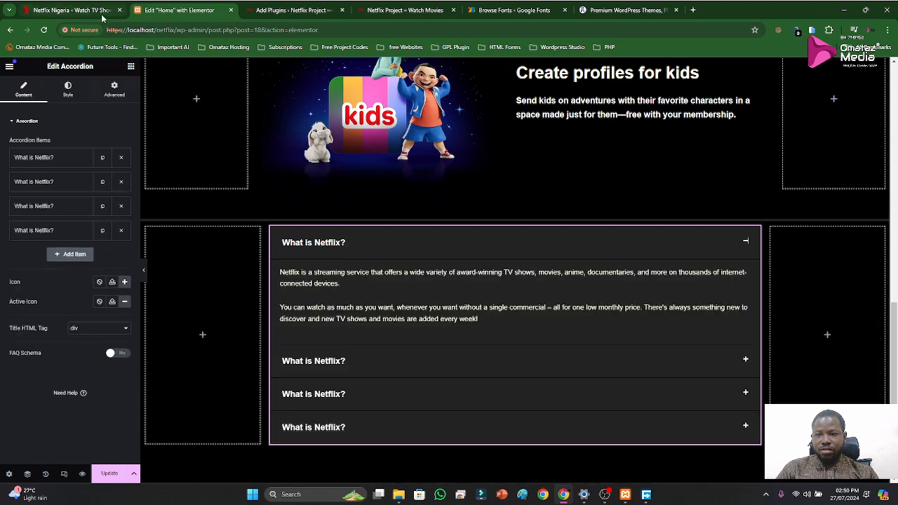
left_click(70, 10)
scroll(384, 196, "down", 2)
left_click(383, 192)
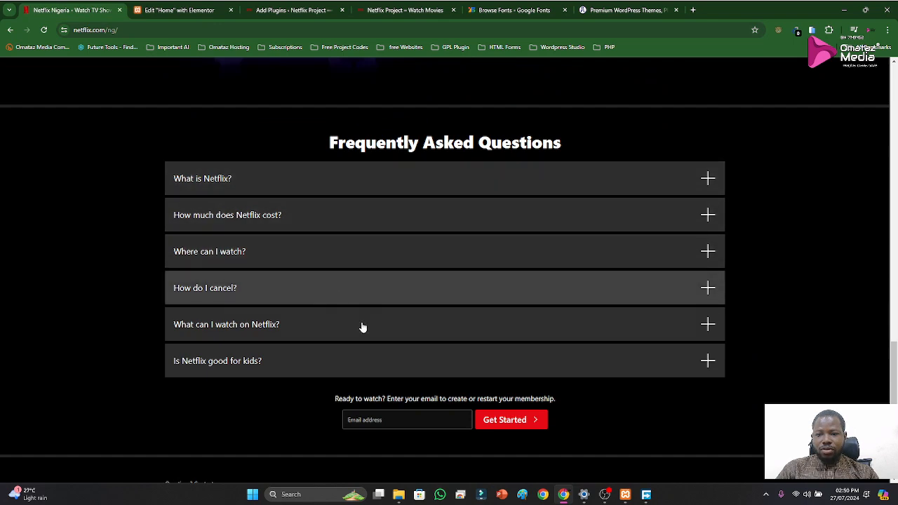
left_click(154, 9)
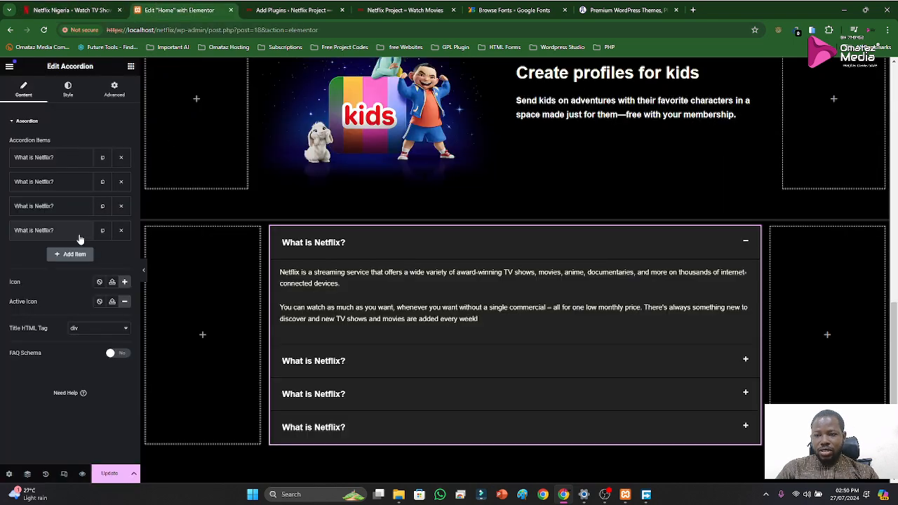
left_click(102, 232)
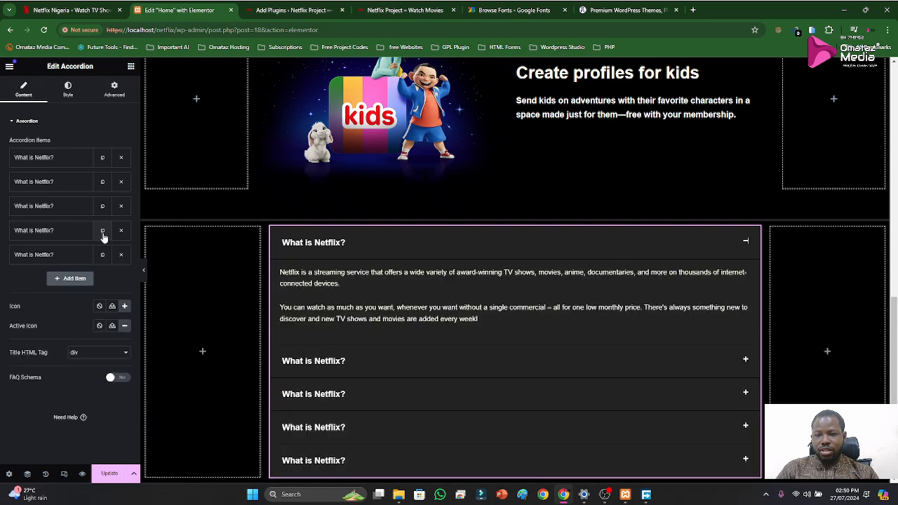
left_click(103, 231)
left_click(322, 252)
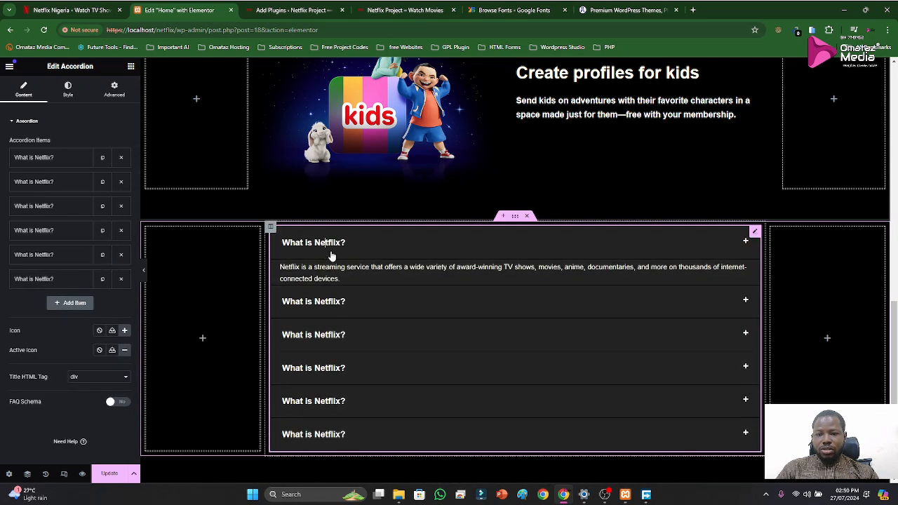
Replace the second accordion item's content with Netflix's answer to "How much does Netflix cost?"
left_click(73, 14)
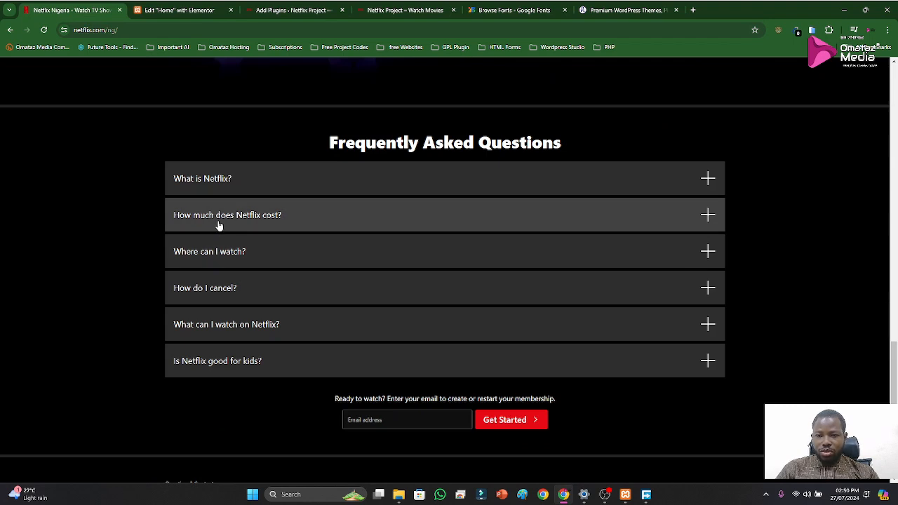
left_click(248, 223)
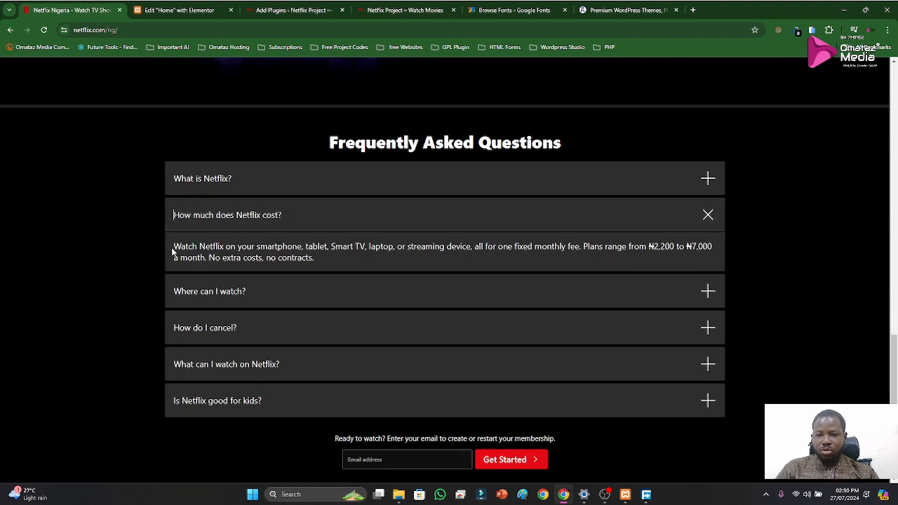
left_click_drag(175, 246, 335, 270)
key("ctrl+c")
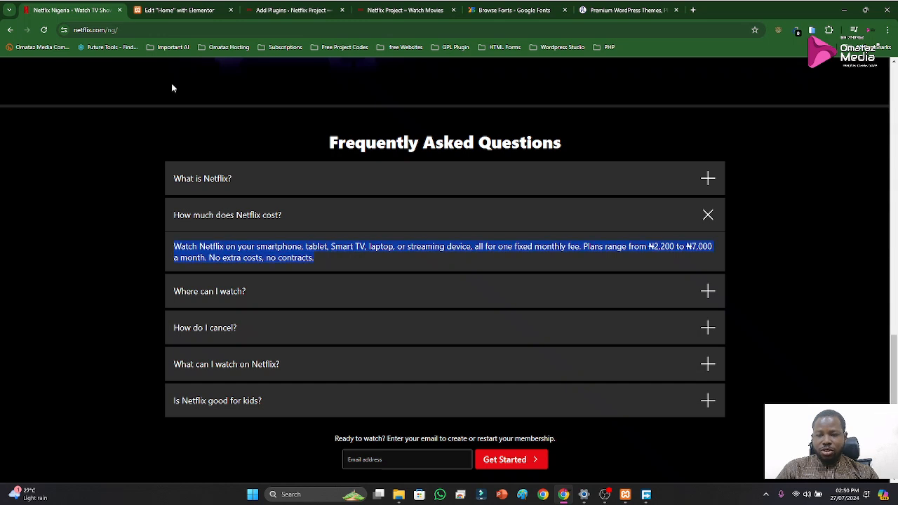
left_click(179, 10)
left_click(48, 181)
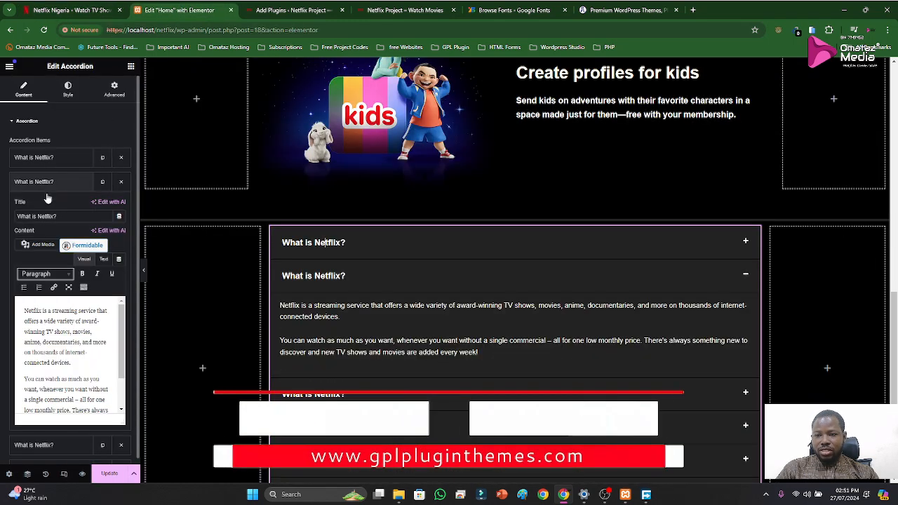
left_click(70, 337)
key("ctrl+a")
key("ctrl+v")
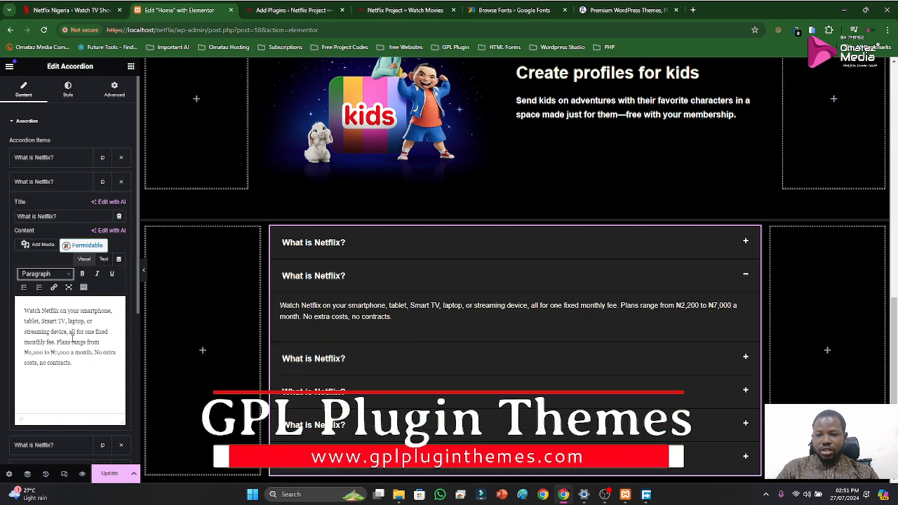
Replace the third accordion item's content with Netflix's answer to "Where can I watch?"
left_click(70, 9)
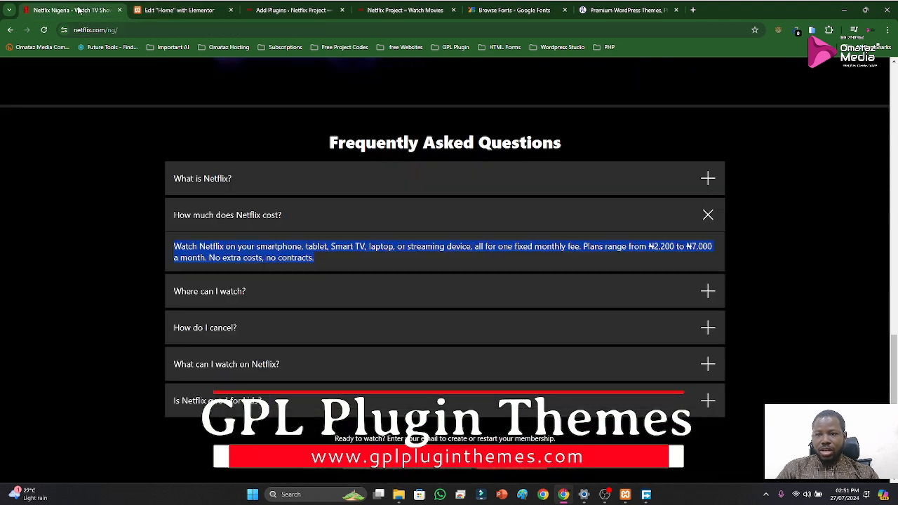
left_click(175, 292)
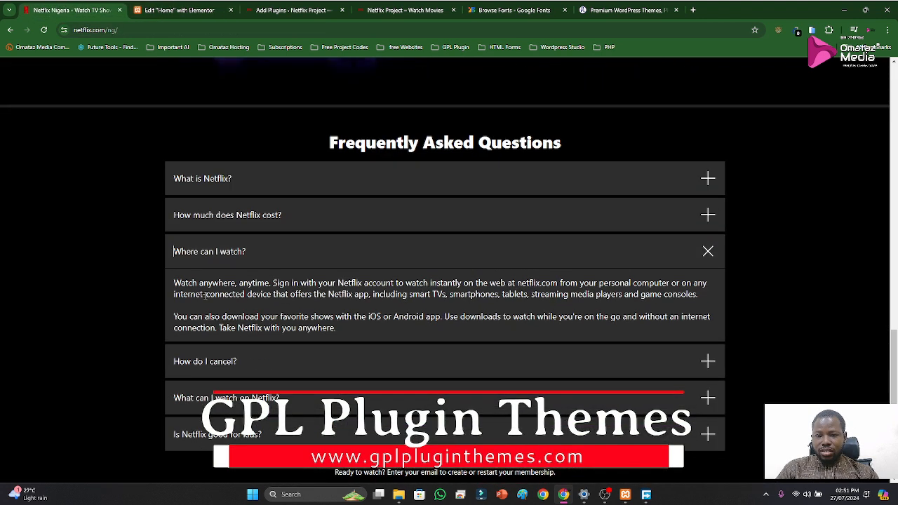
left_click_drag(174, 281, 345, 333)
left_click(140, 10)
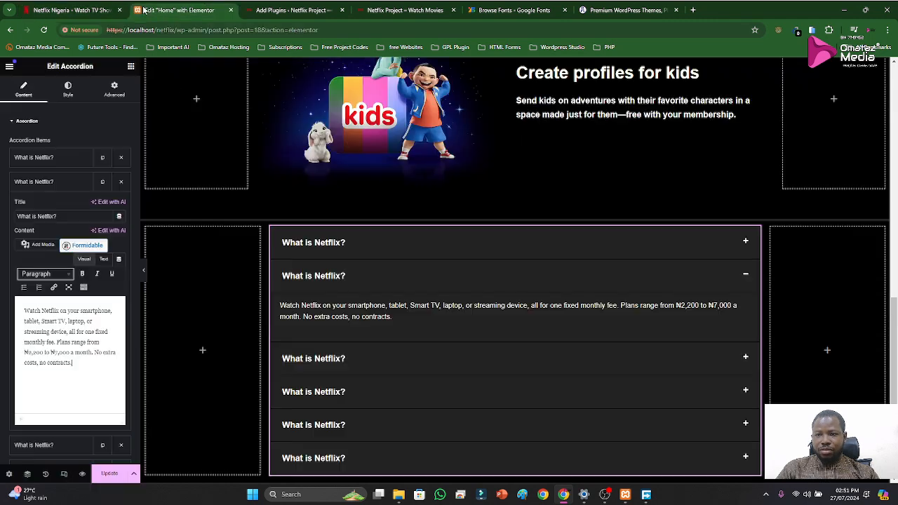
left_click(45, 158)
left_click(32, 161)
left_click(37, 165)
left_click(37, 165)
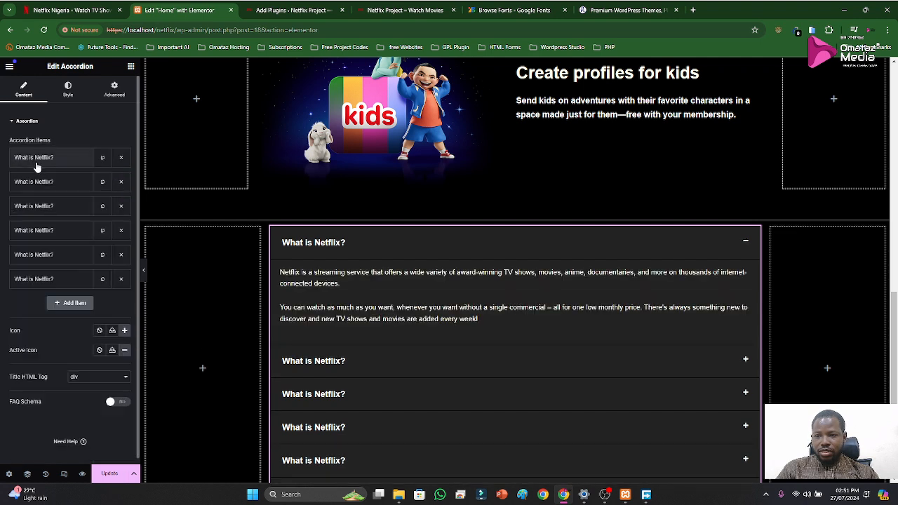
left_click(38, 208)
left_click(54, 332)
key("ctrl+a")
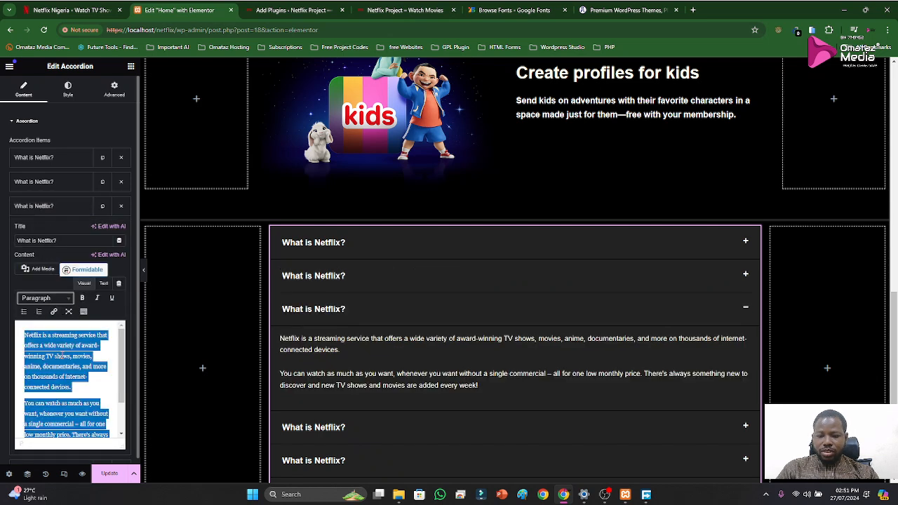
key("ctrl+v")
left_click(42, 208)
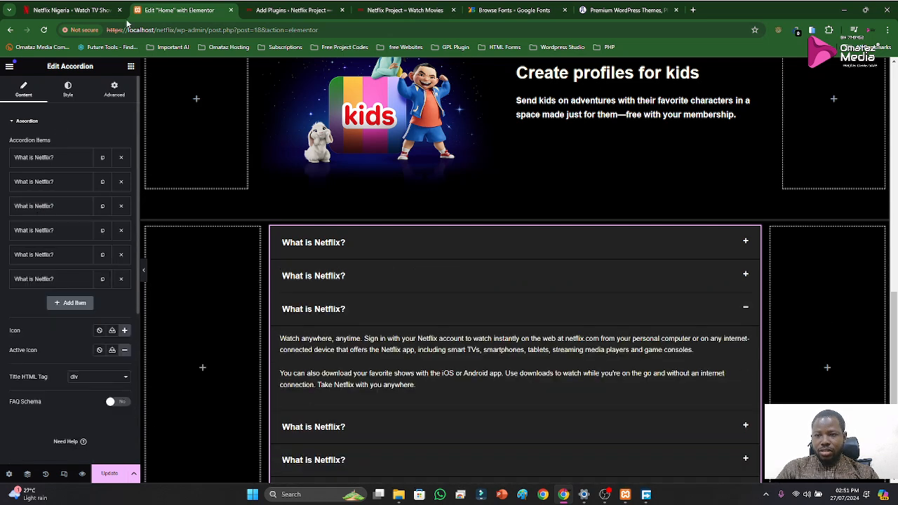
Replace the fourth accordion item's content with Netflix's answer to "How do I cancel?"
left_click(70, 10)
left_click(204, 364)
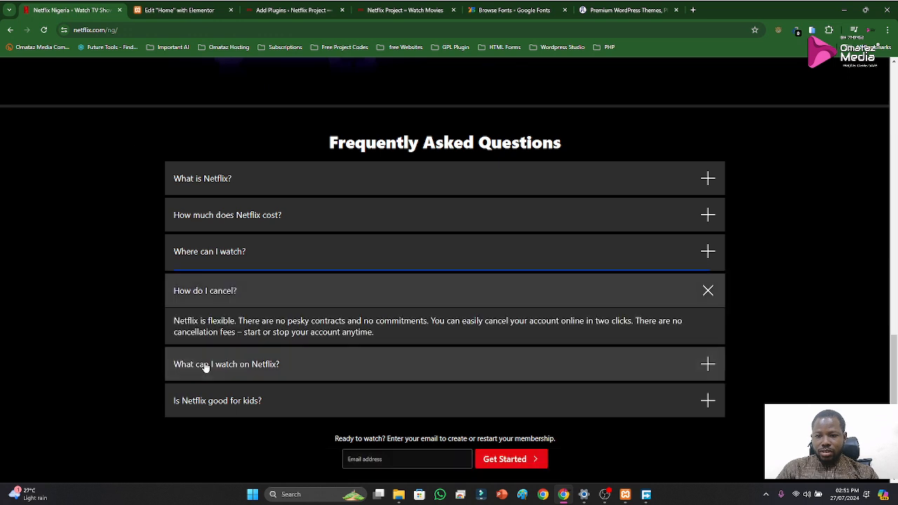
scroll(232, 330, "down", 1)
left_click_drag(171, 225, 391, 247)
key("ctrl+c")
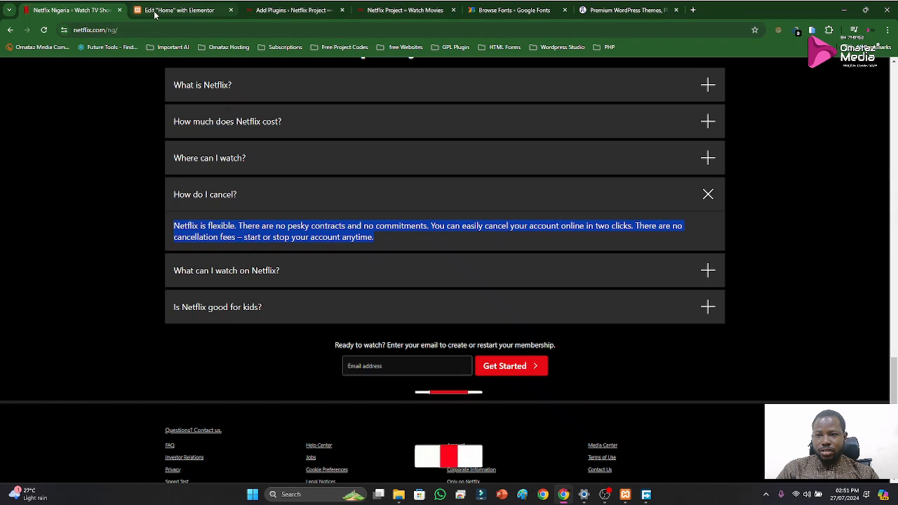
left_click(179, 10)
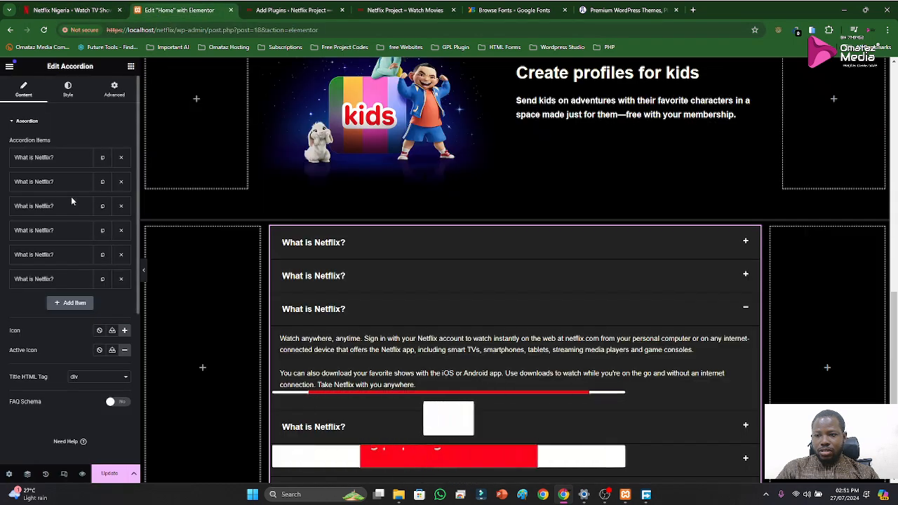
left_click(40, 231)
left_click(55, 386)
key("ctrl+a")
key("ctrl+v")
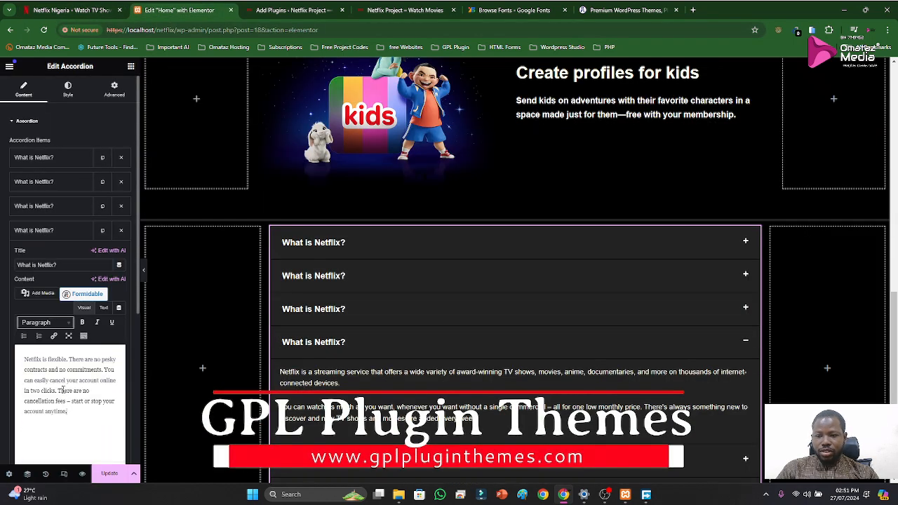
left_click(42, 230)
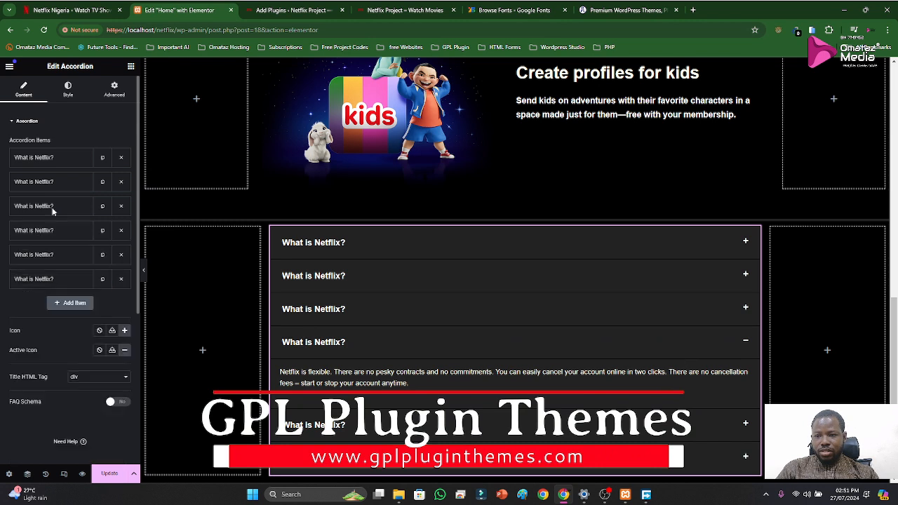
Replace the fifth accordion item's content with Netflix's answer to "What can I watch on Netflix?"
left_click(70, 10)
left_click(263, 283)
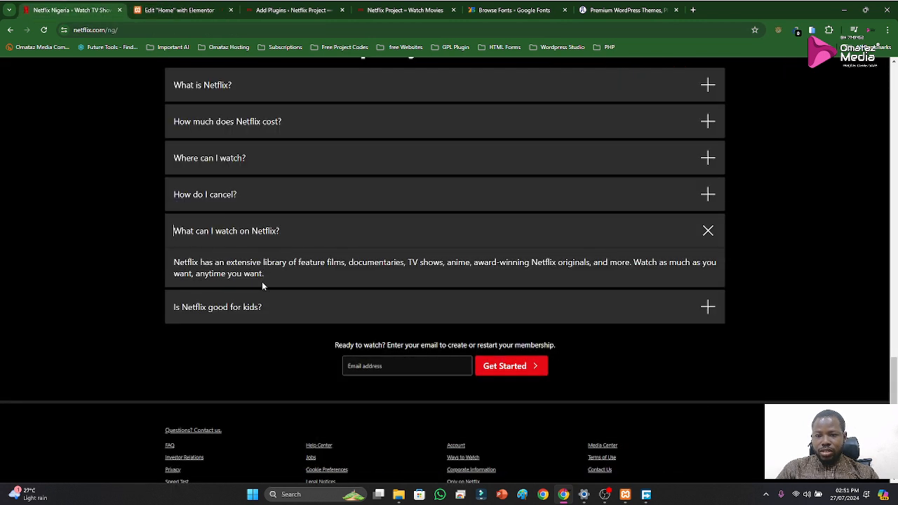
left_click_drag(267, 278, 175, 263)
key("ctrl+c")
left_click(179, 10)
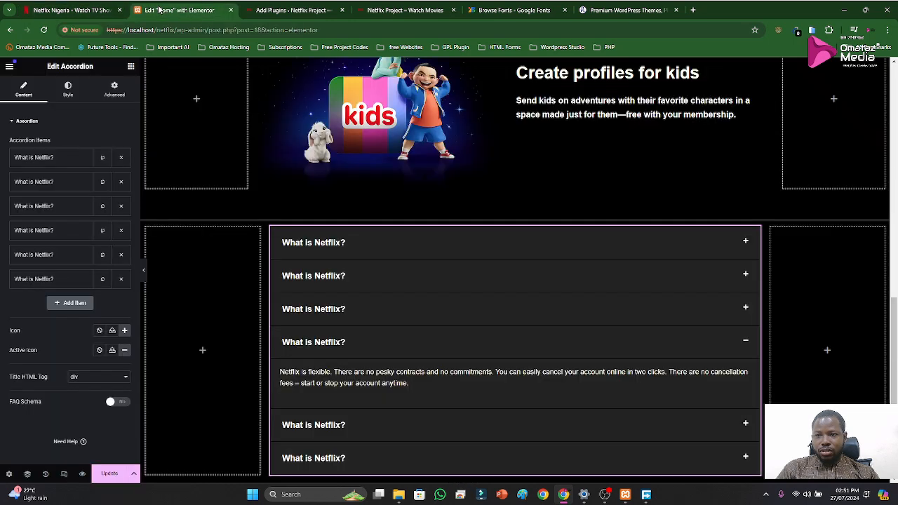
left_click(49, 255)
left_click(42, 231)
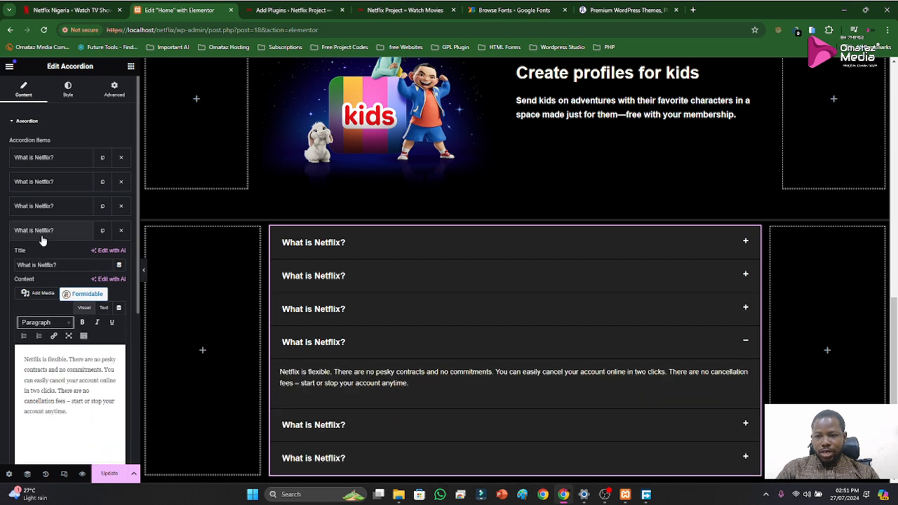
left_click(42, 233)
left_click(39, 255)
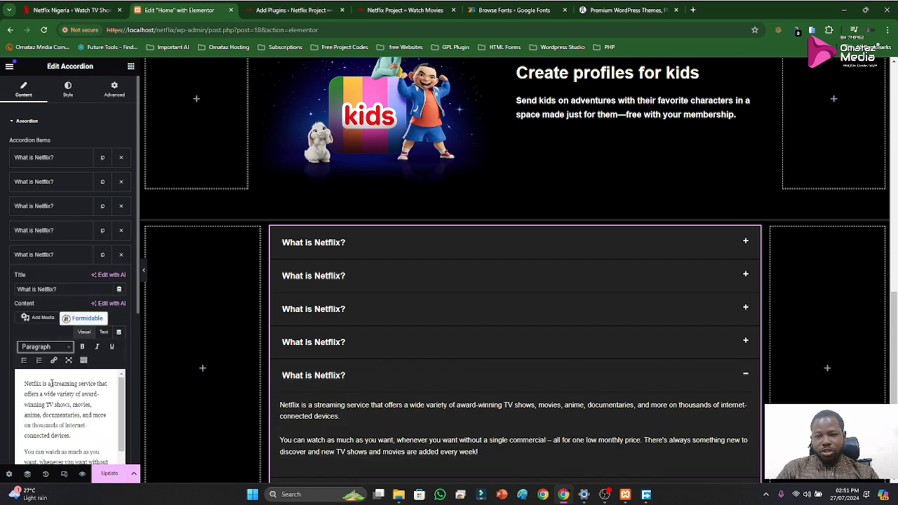
key("ctrl+a")
key("ctrl+v")
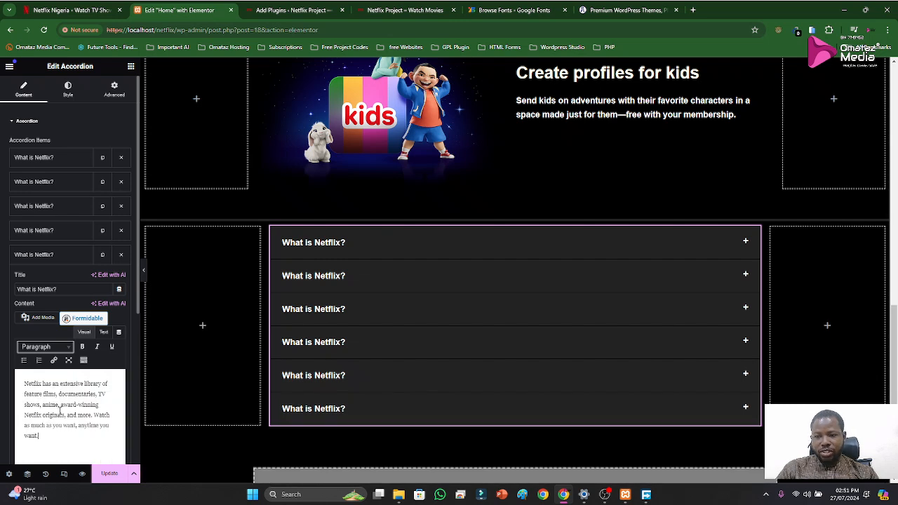
left_click(40, 257)
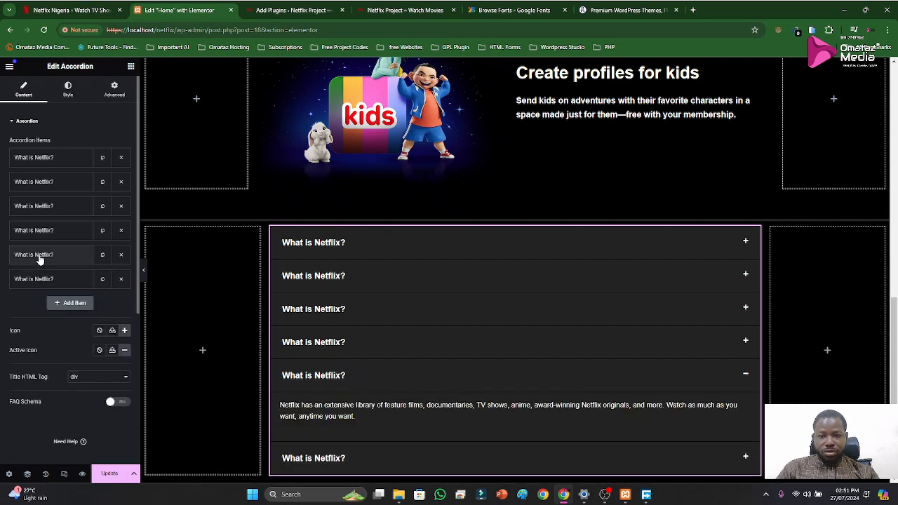
Replace the sixth accordion item's content with Netflix's answer to "Is Netflix good for kids?"
left_click(88, 14)
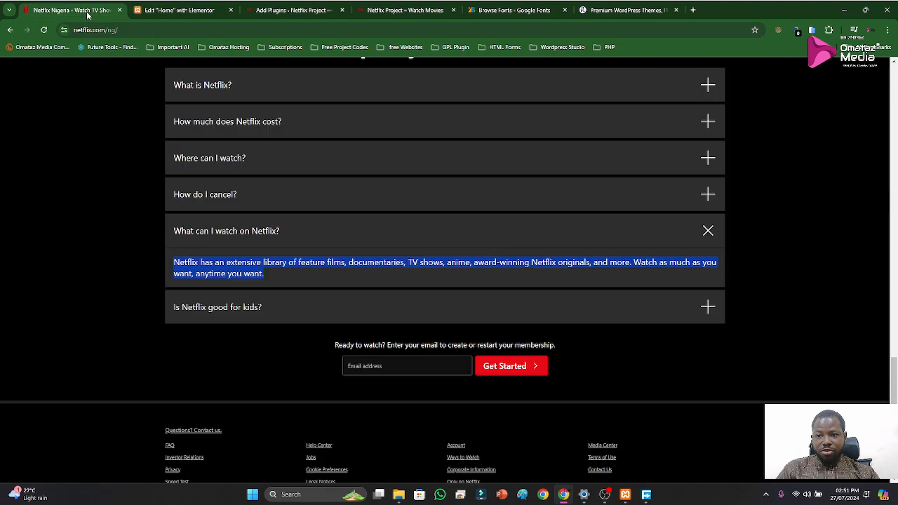
left_click(237, 306)
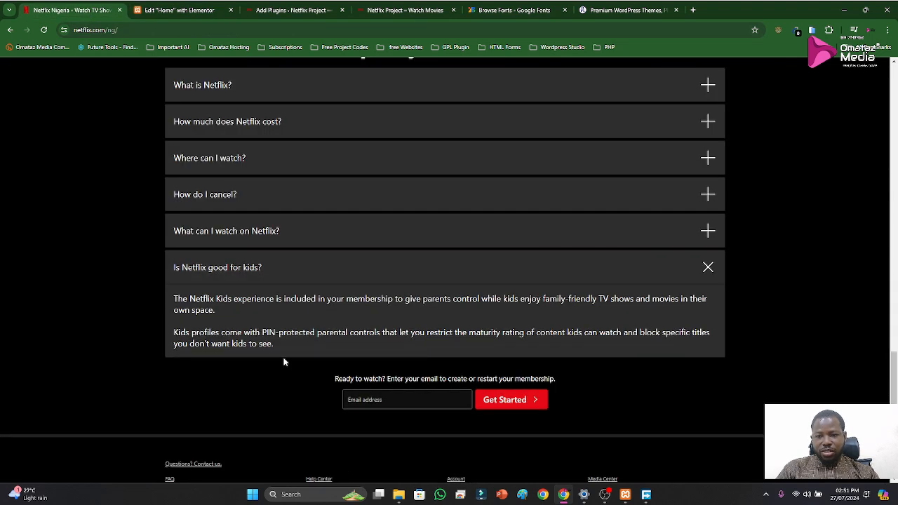
left_click_drag(279, 346, 178, 294)
key("ctrl+c")
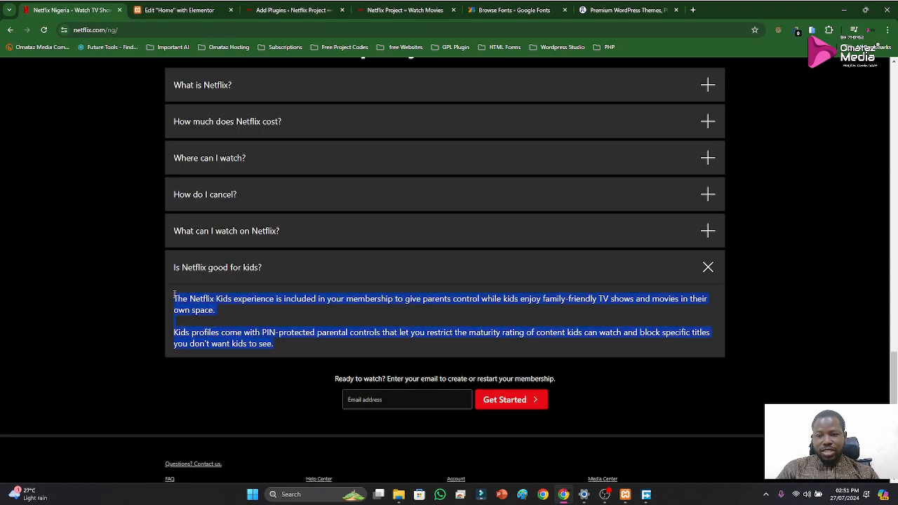
left_click(169, 7)
left_click(38, 278)
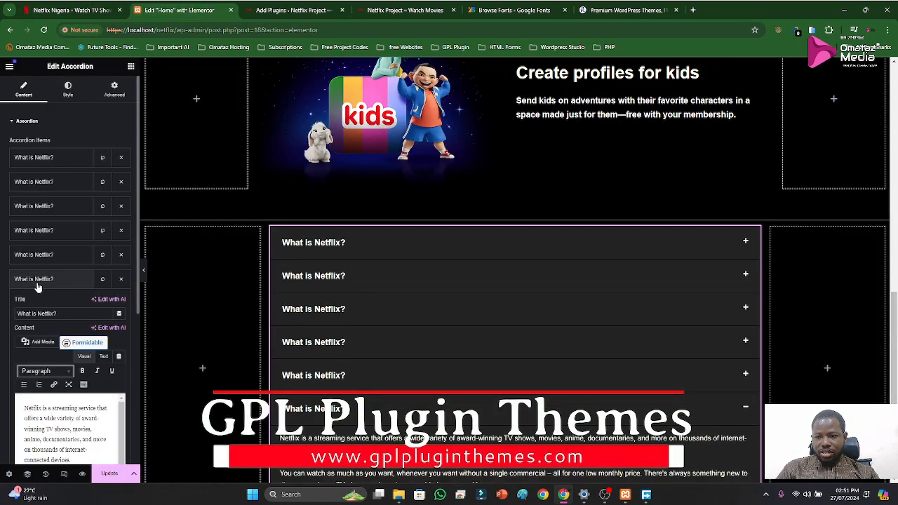
left_click(45, 344)
key("ctrl+a")
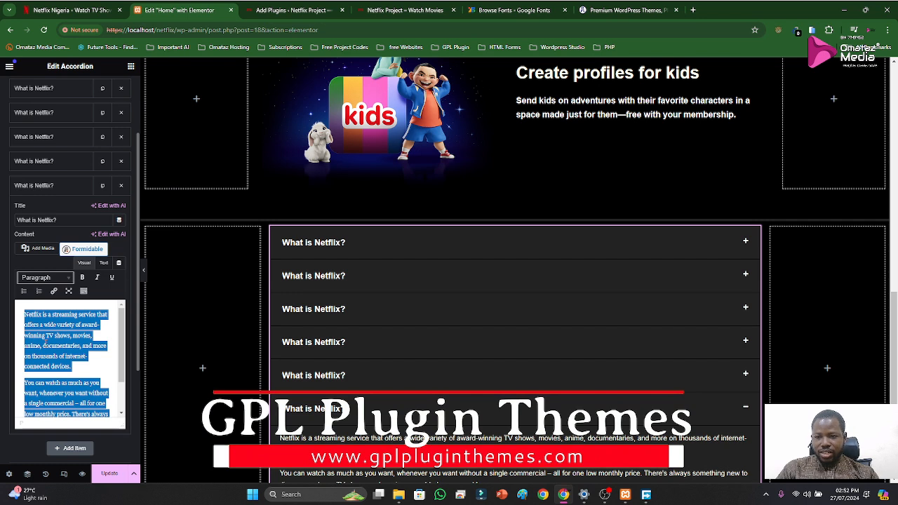
key("ctrl+v")
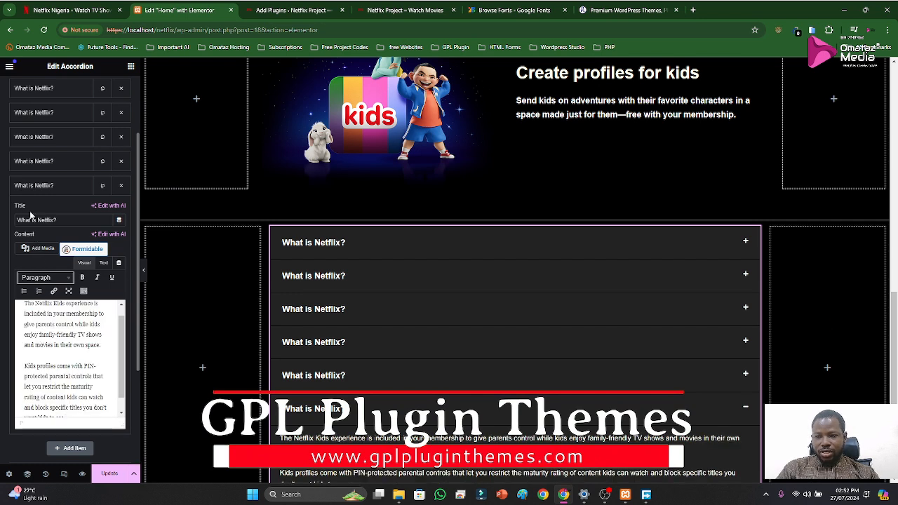
left_click(31, 185)
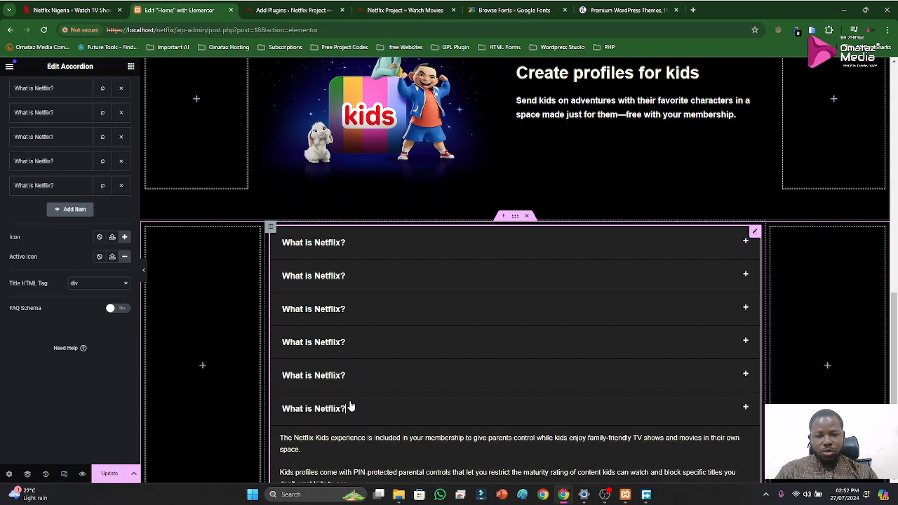
Look over the accordion, then collapse the open "Is Netflix good for kids?" answer on Netflix's page and view its FAQ questions
scroll(499, 417, "up", 1)
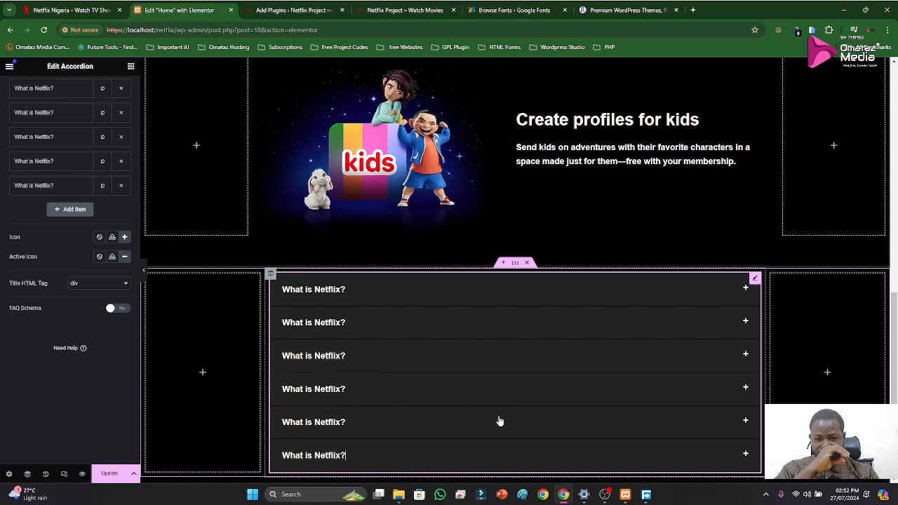
scroll(475, 393, "down", 2)
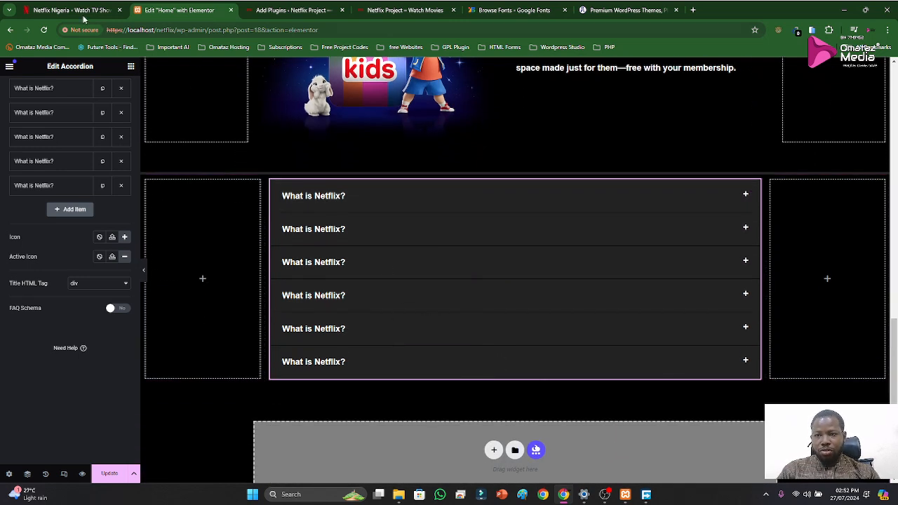
left_click(70, 10)
left_click(112, 261)
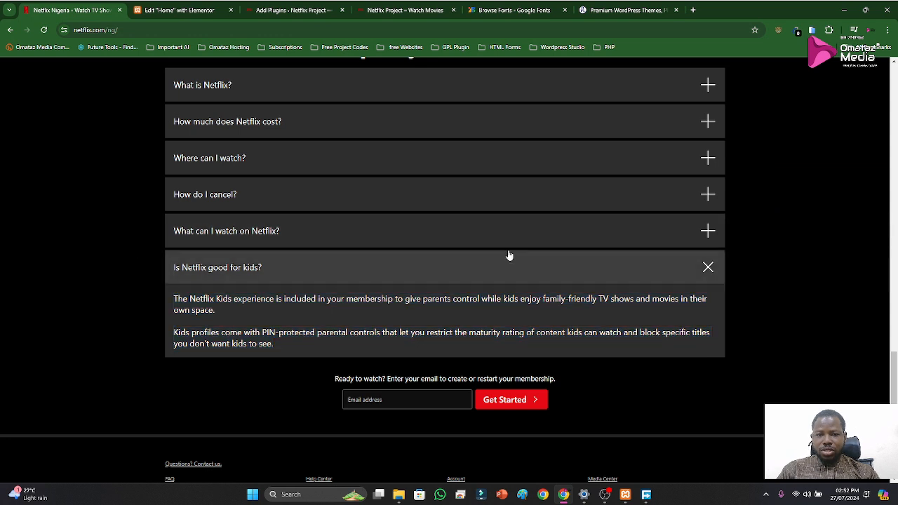
left_click(377, 275)
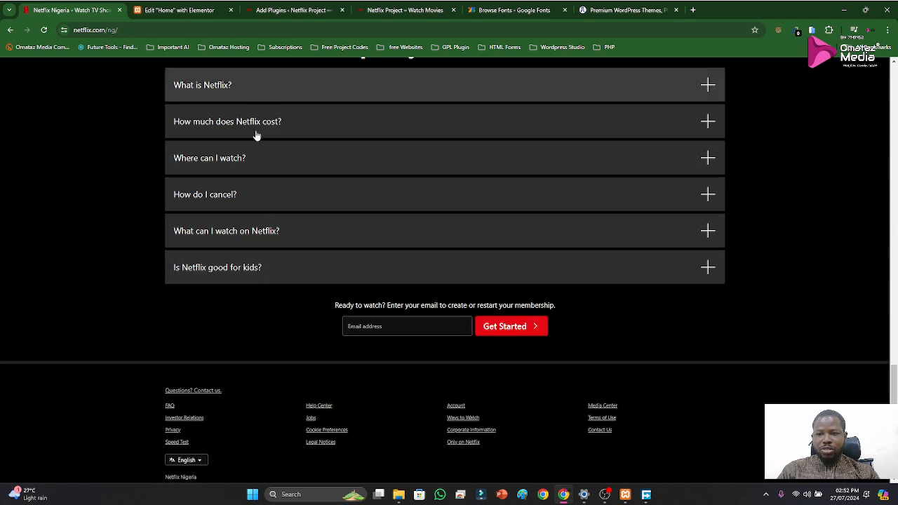
scroll(401, 203, "up", 1)
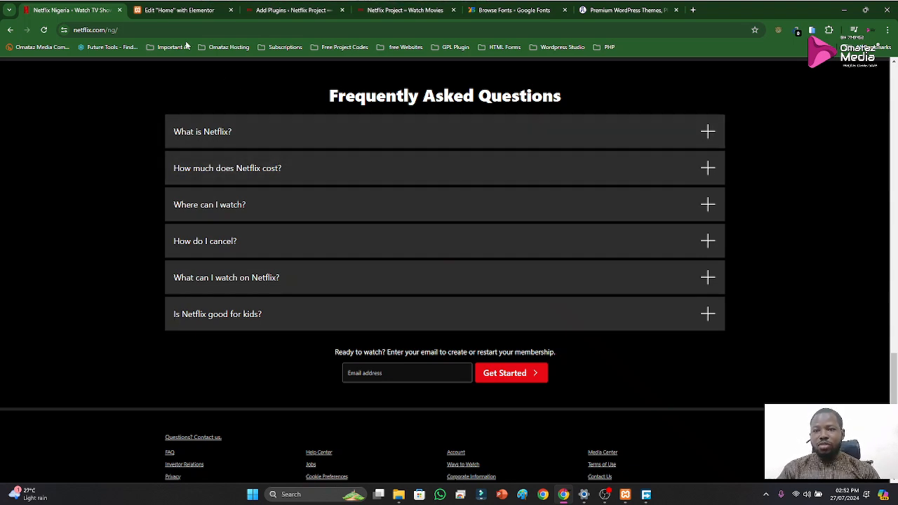
Extract the question text "How much does Netflix cost?" from Netflix's FAQ with the screen text extractor
left_click(162, 11)
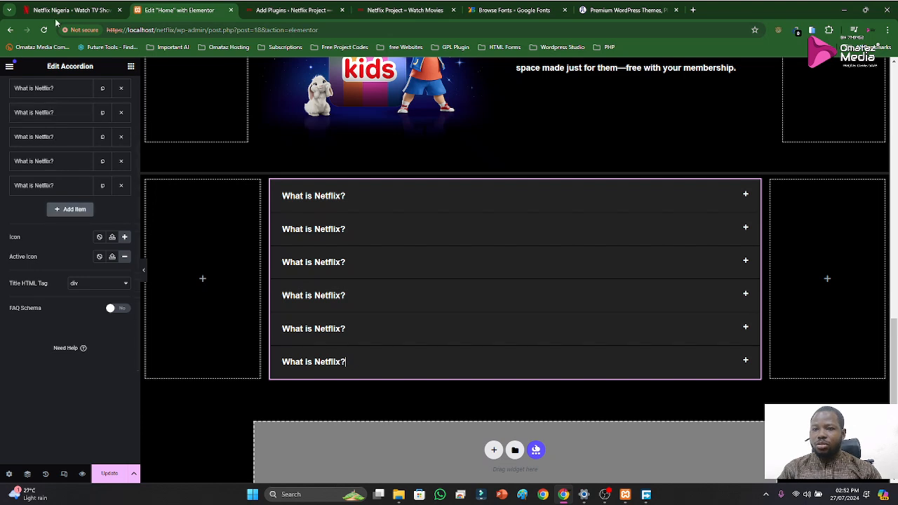
left_click(51, 12)
key("shift")
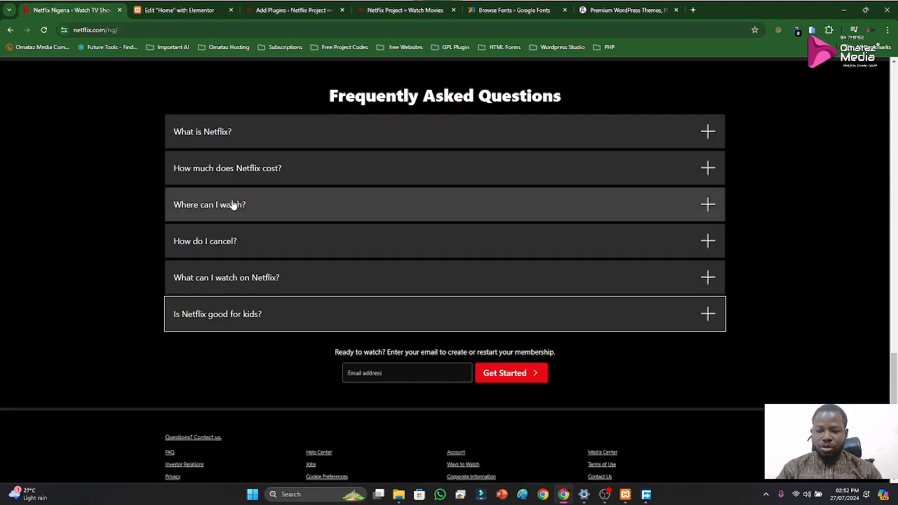
key("shift+super+t")
left_click_drag(169, 156, 303, 190)
Set the third accordion item's title in the Elementor editor to "How much does Netflix cost?"
left_click(153, 10)
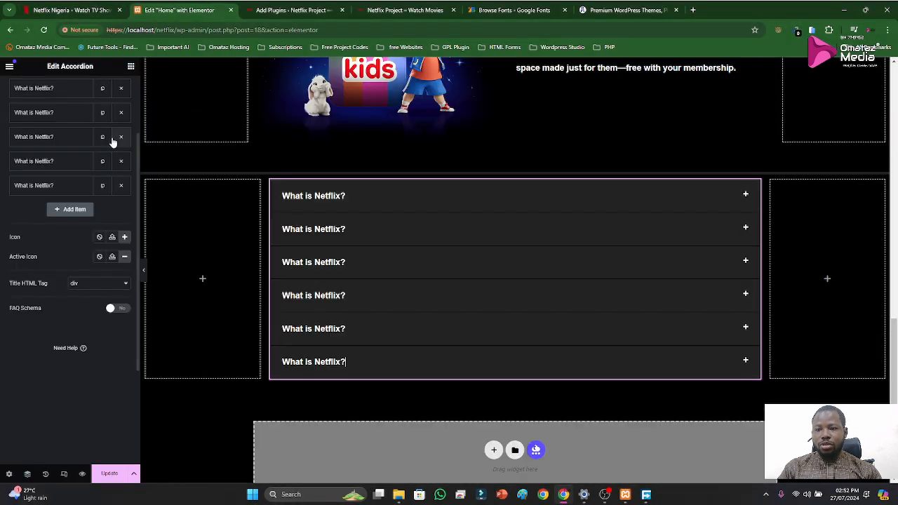
left_click(44, 115)
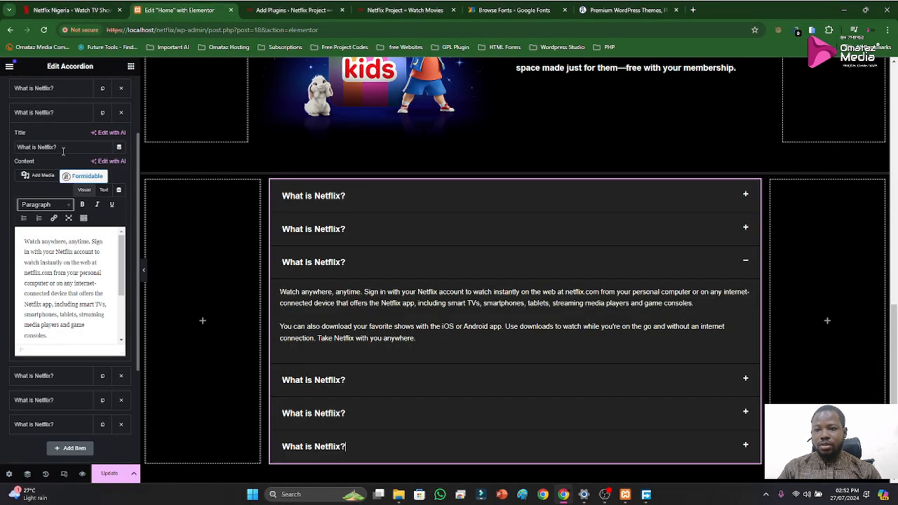
key("ctrl+a")
type("How much does Netflix cost?")
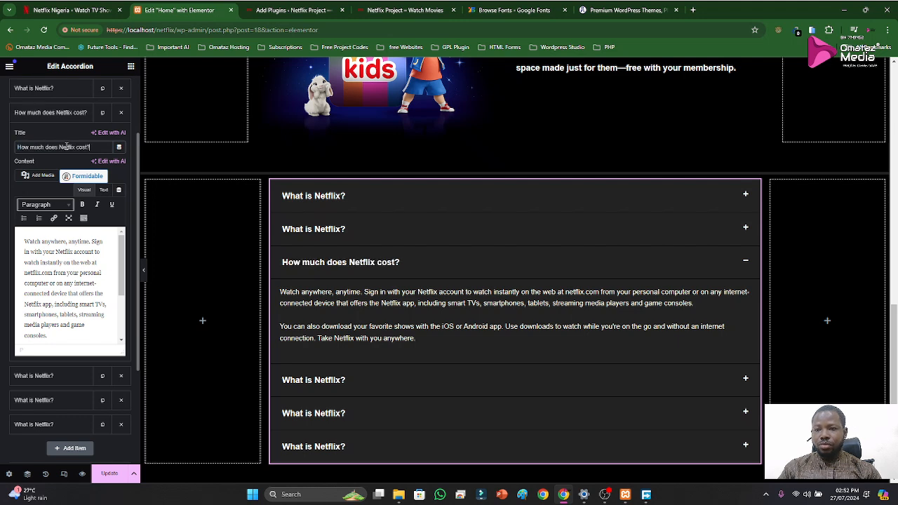
left_click(54, 113)
Extract the question text "Where can I watch?" from Netflix's FAQ with the screen text extractor
left_click(70, 10)
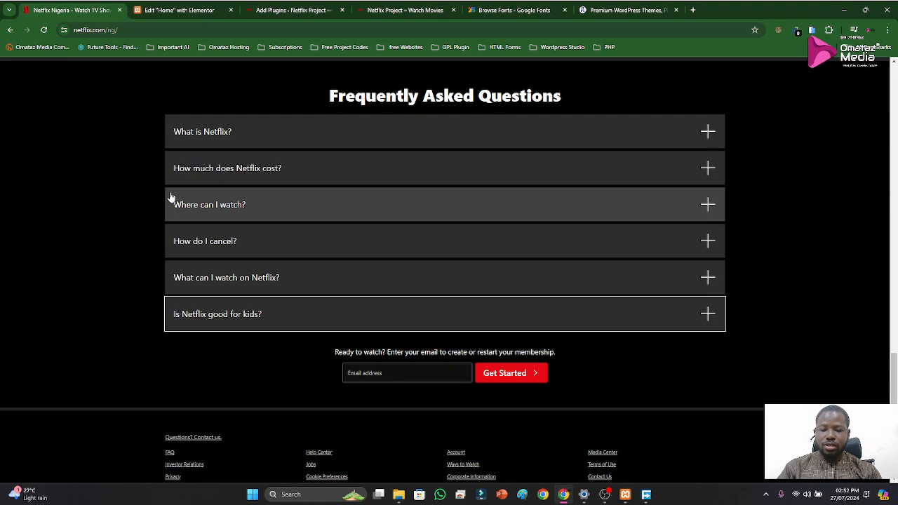
key("super+shift+t")
left_click_drag(169, 194, 257, 218)
Try "Where can I watch?" as the third accordion item's title, check the second item's content, and undo the title change
left_click(179, 10)
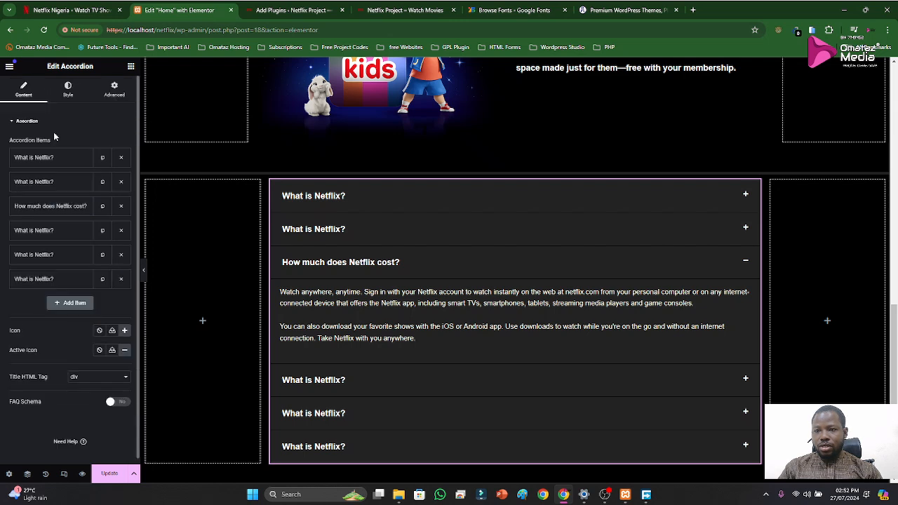
left_click(42, 206)
triple_click(66, 241)
type("Where can I watch?")
left_click(44, 184)
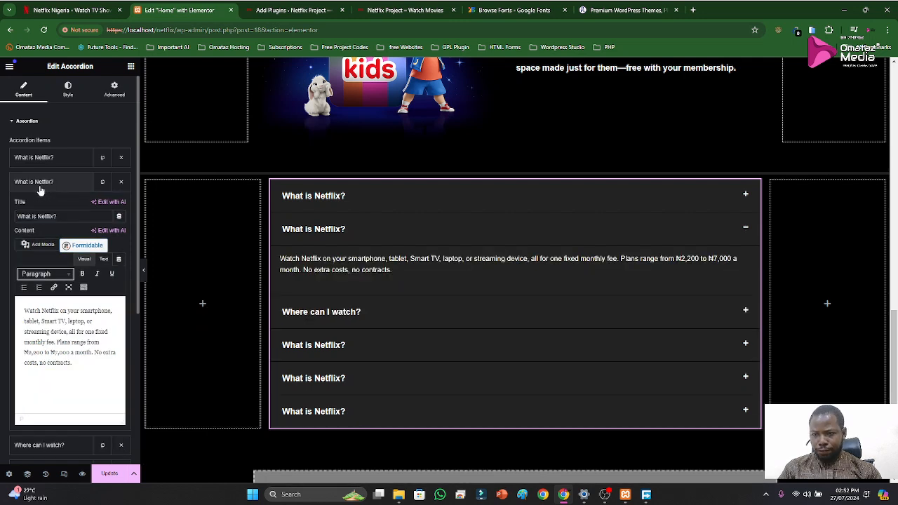
left_click(40, 188)
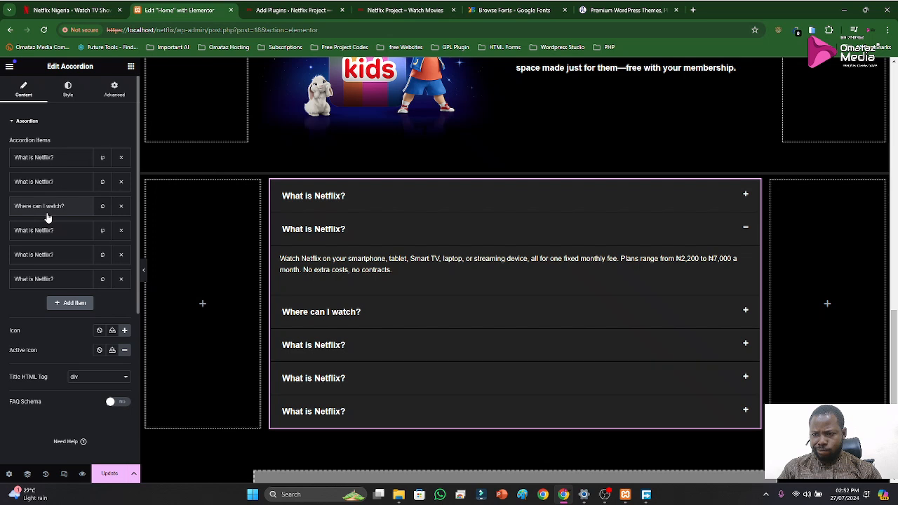
key("ctrl+z")
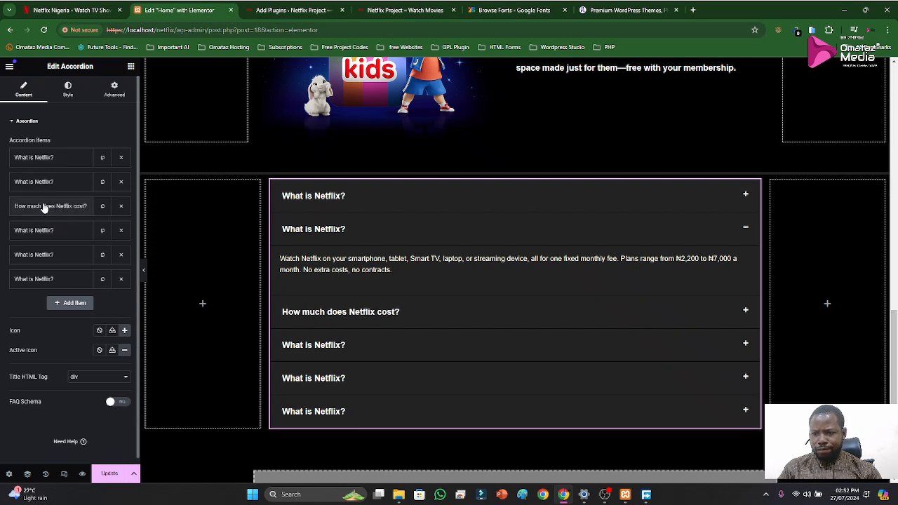
Set the third accordion item's title to "Where can I watch?"
left_click(43, 209)
triple_click(63, 240)
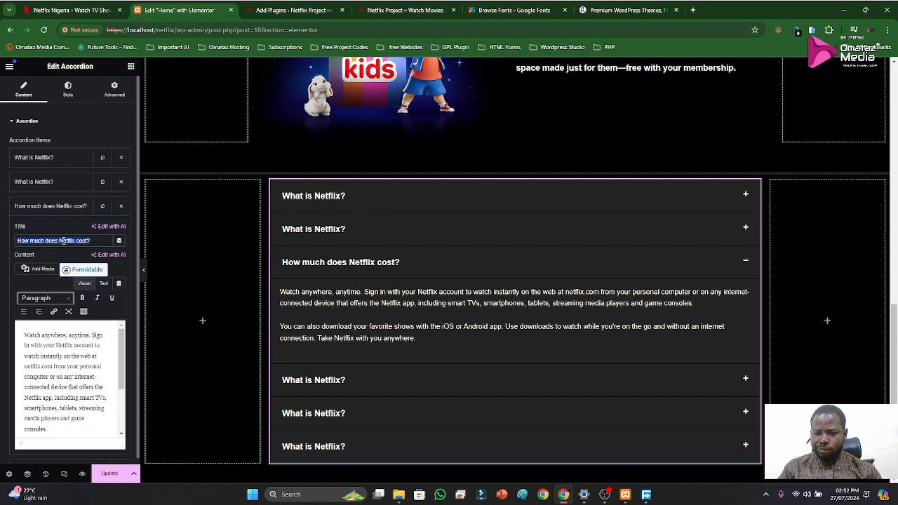
type("Where can I watch?")
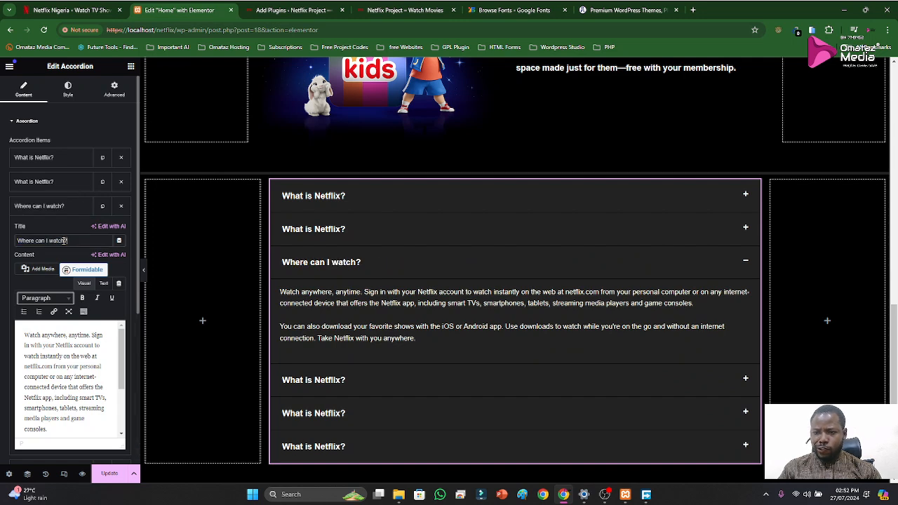
left_click(53, 206)
Set the second accordion item's title to "How much does Netflix cost?", reusing the text from the clipboard history
left_click(44, 182)
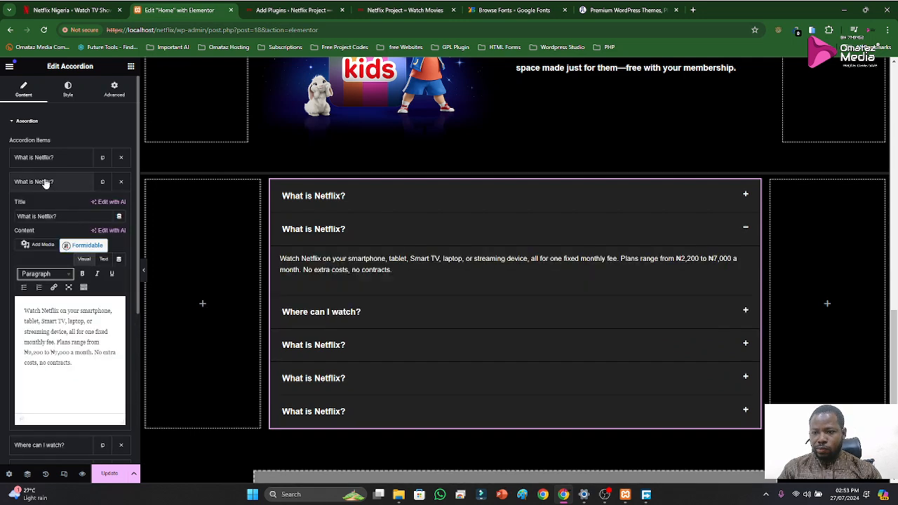
triple_click(65, 216)
key("super+v")
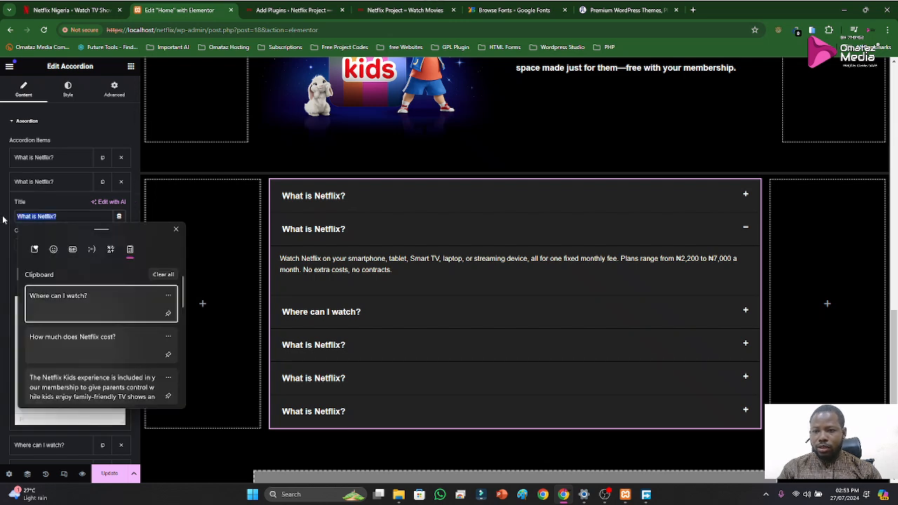
left_click(56, 338)
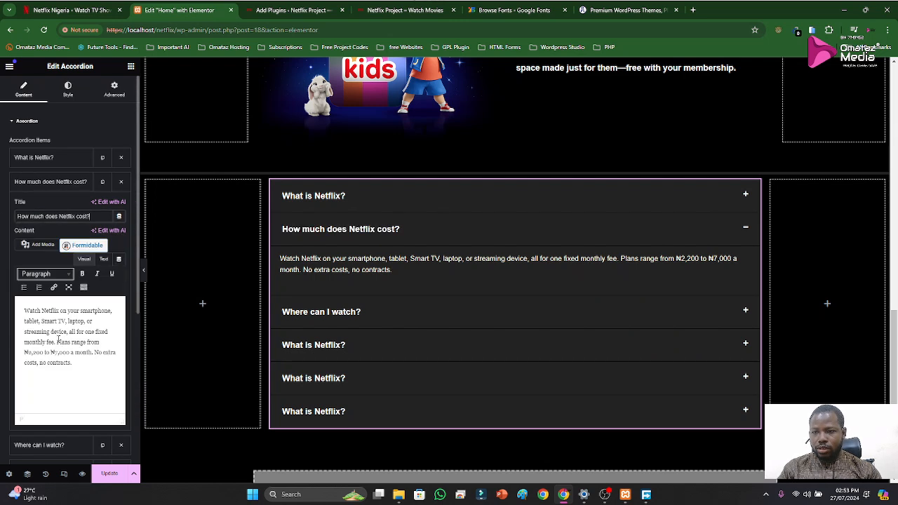
left_click(42, 182)
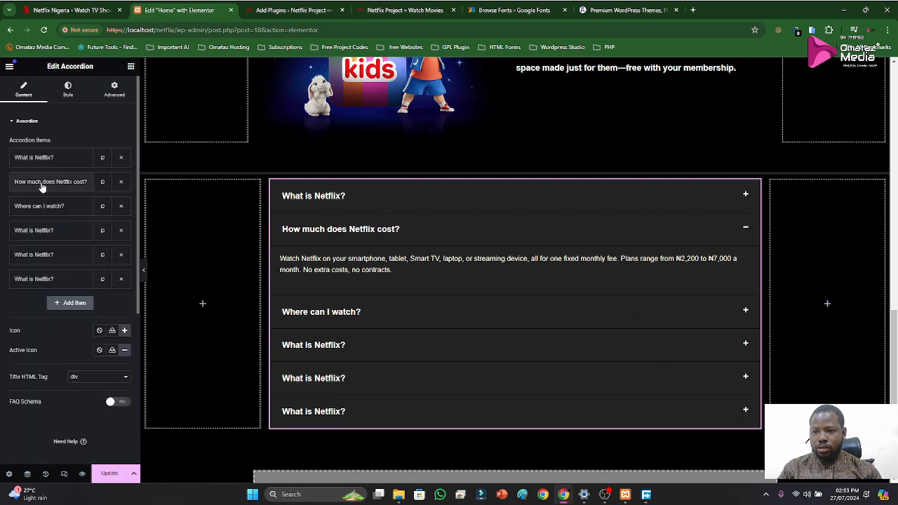
Extract the question text "How do I cancel?" from Netflix's FAQ with the screen text extractor
left_click(43, 230)
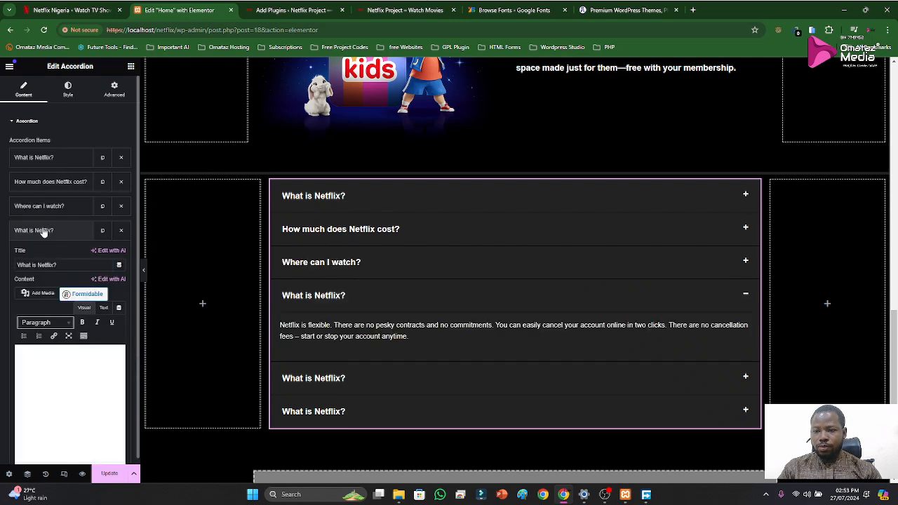
left_click(76, 10)
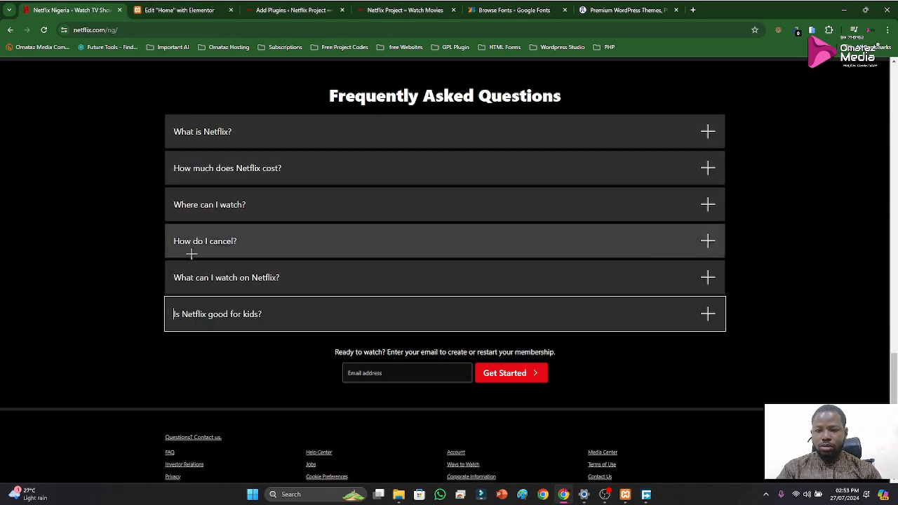
key("super+shift+s")
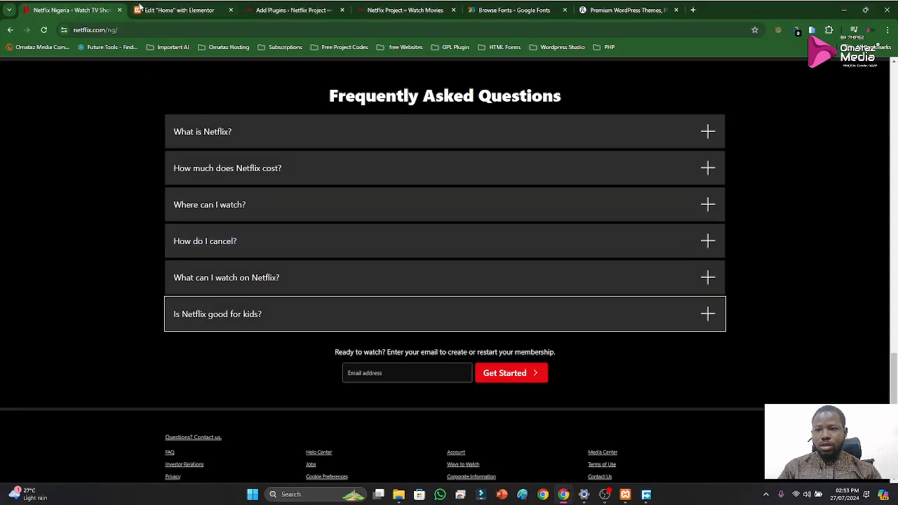
Set the fourth accordion item's title to "How do I cancel?" in the Elementor editor
left_click(150, 7)
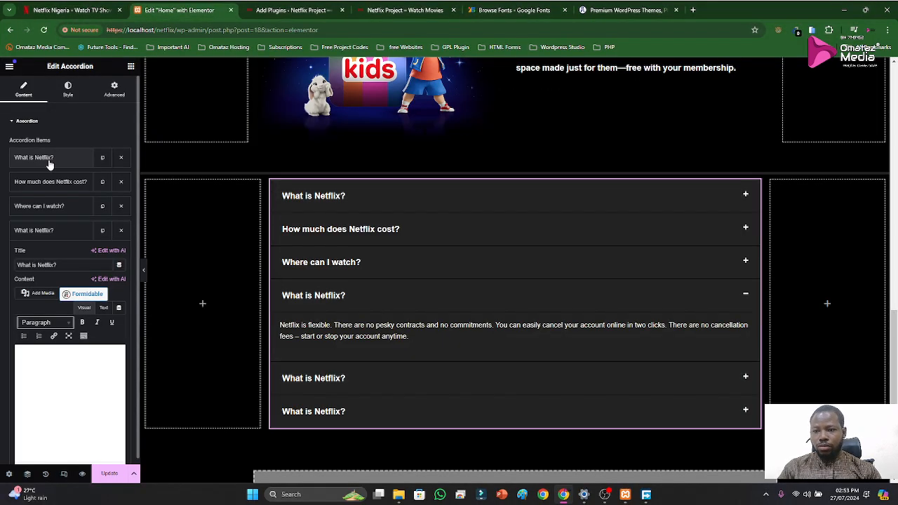
left_click(32, 237)
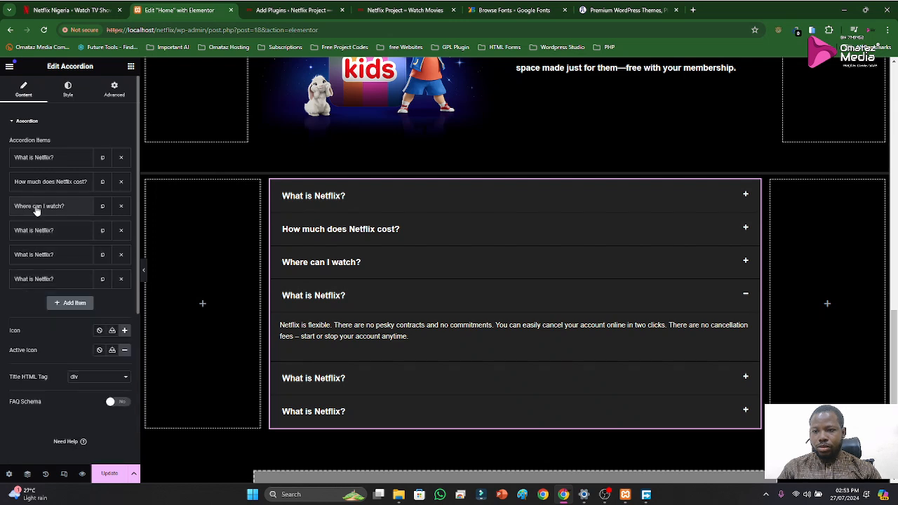
left_click(29, 232)
left_click(71, 264)
key("ctrl+a")
type("How do I cancel?")
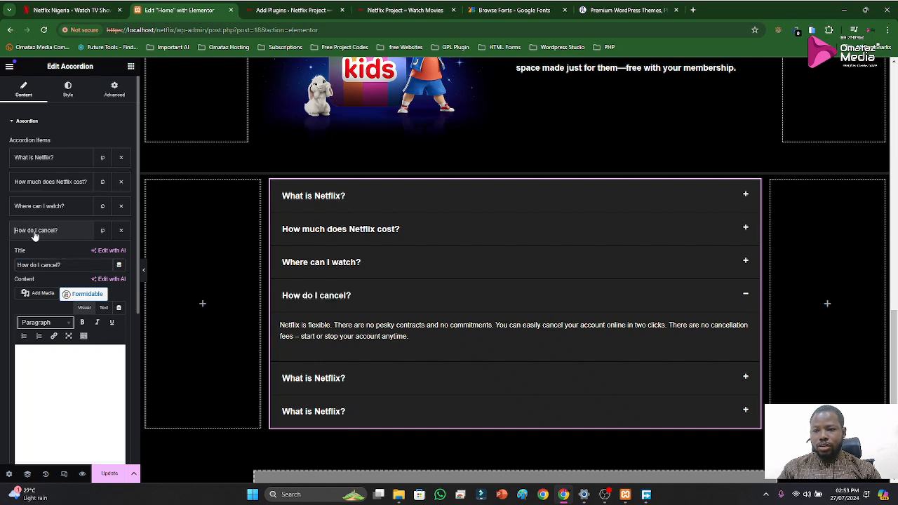
left_click(31, 231)
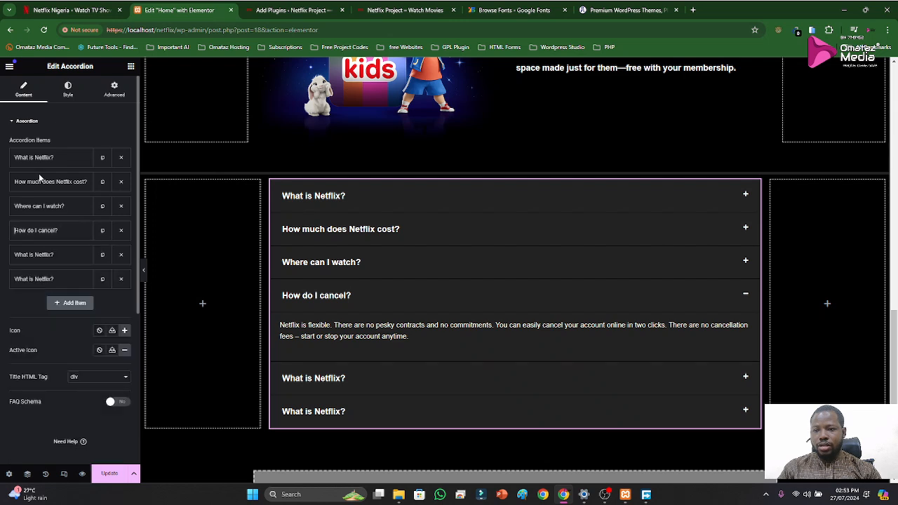
Extract the question text "What can I watch on Netflix?" from Netflix's FAQ with the screen text extractor
left_click(78, 12)
scroll(280, 284, "down", 1)
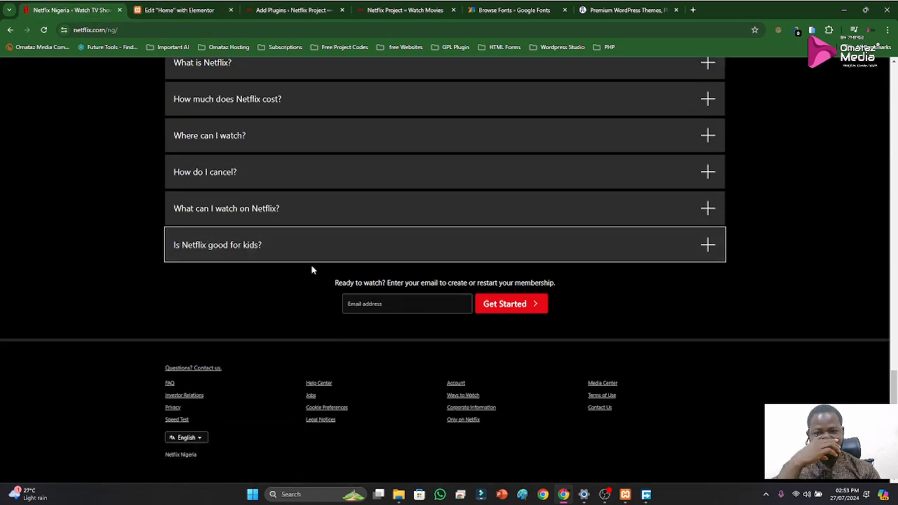
scroll(249, 242, "up", 1)
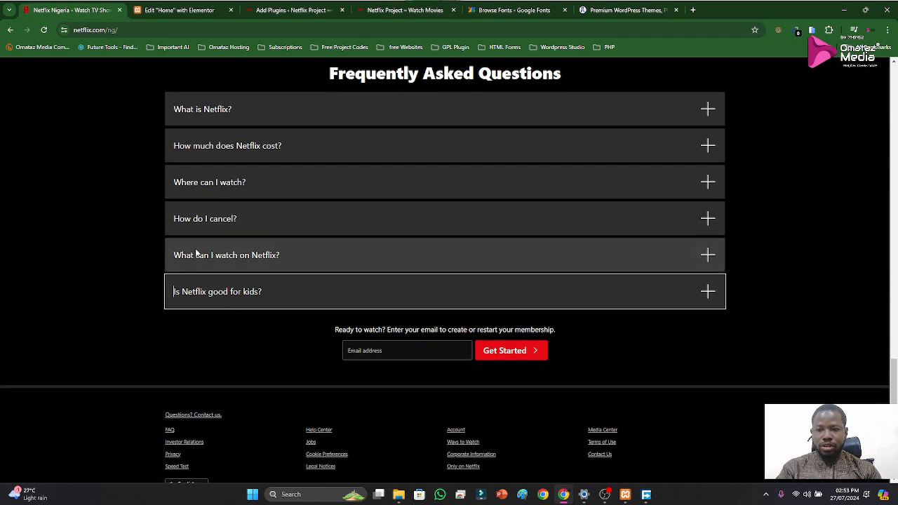
key("super+shift+t")
left_click_drag(172, 244, 299, 273)
Set the fifth accordion item's title to "What can I watch on Netflix?" in the Elementor editor
left_click(155, 11)
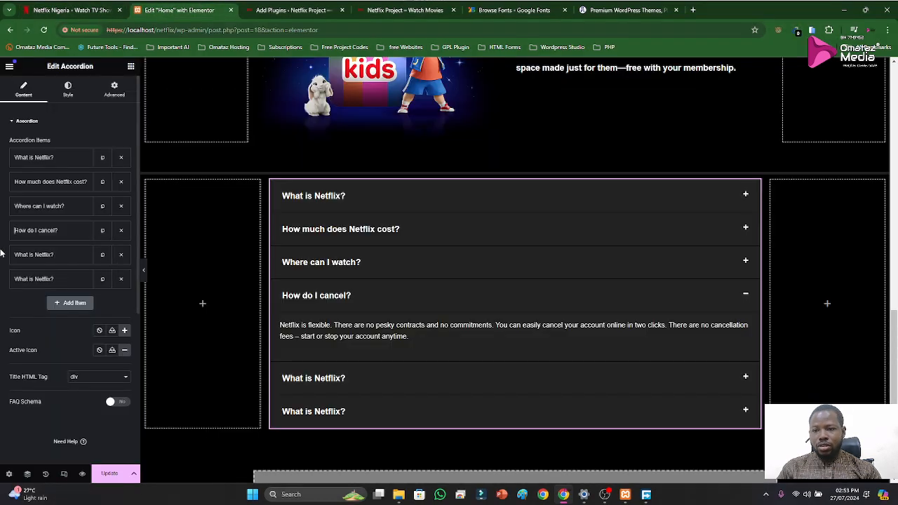
left_click(28, 254)
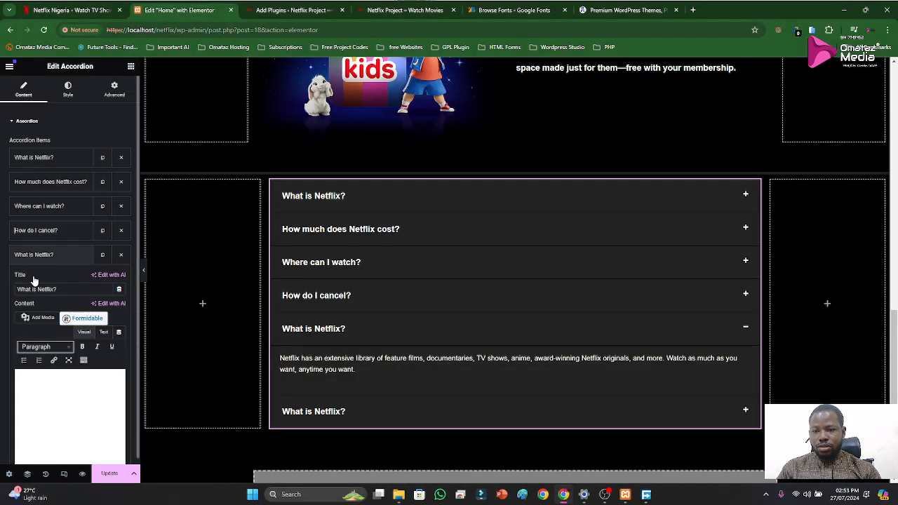
triple_click(60, 291)
type("What can I watch on Netflix?")
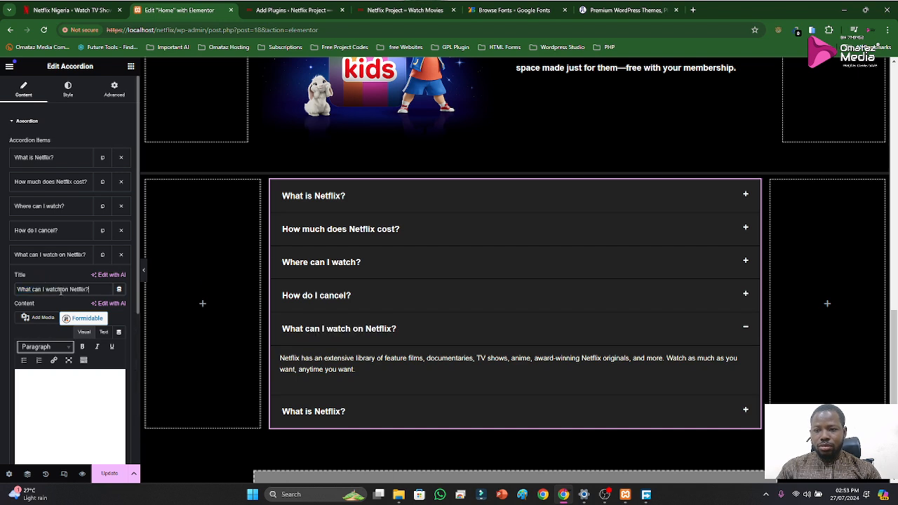
left_click(42, 257)
Extract the question text "Is Netflix good for kids?" from Netflix's FAQ with the screen text extractor
left_click(70, 10)
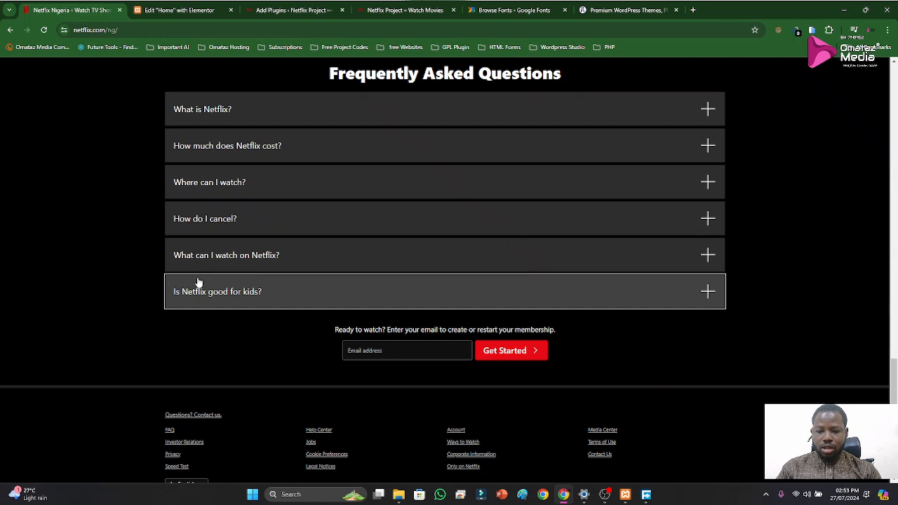
key("shift+super+s")
left_click_drag(170, 278, 266, 300)
Set the sixth accordion item's title to "Is Netflix good for kids?" and collapse that item in the page preview
left_click(141, 10)
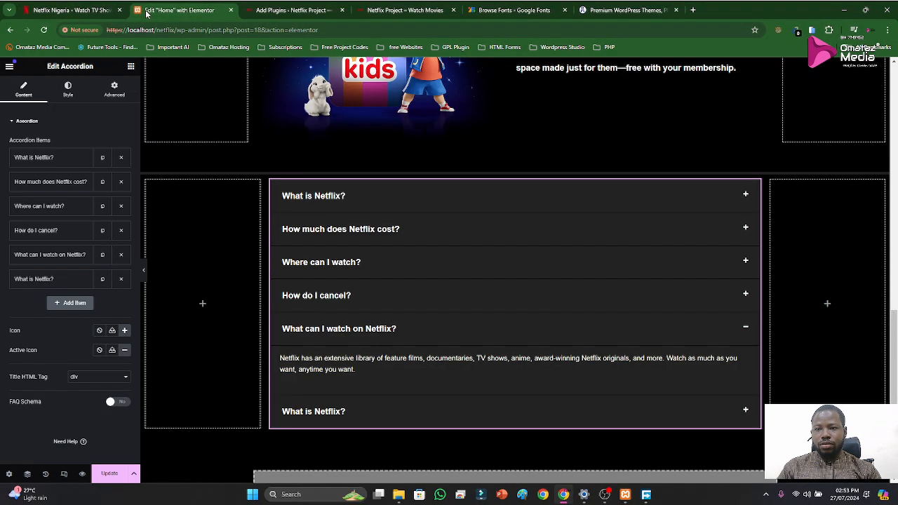
left_click(51, 275)
key("ctrl+a")
type("Ils Netflix good for kids?")
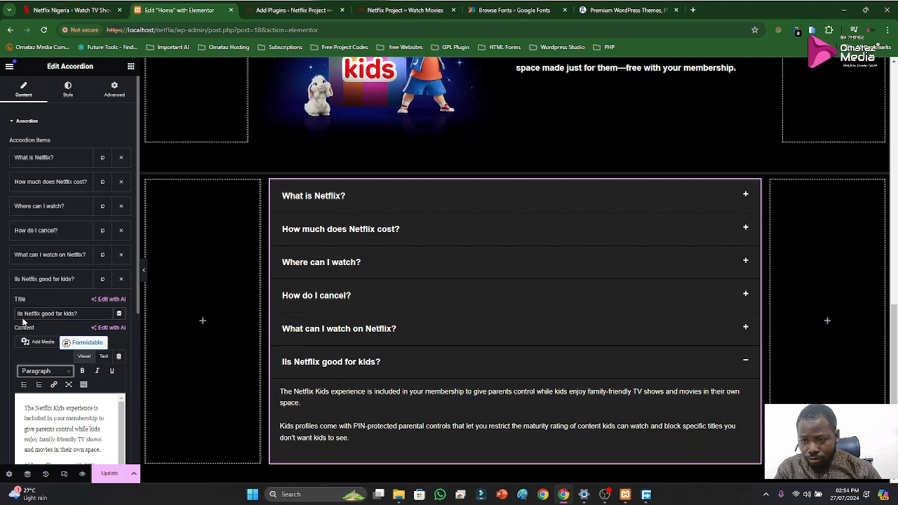
key("BackSpace")
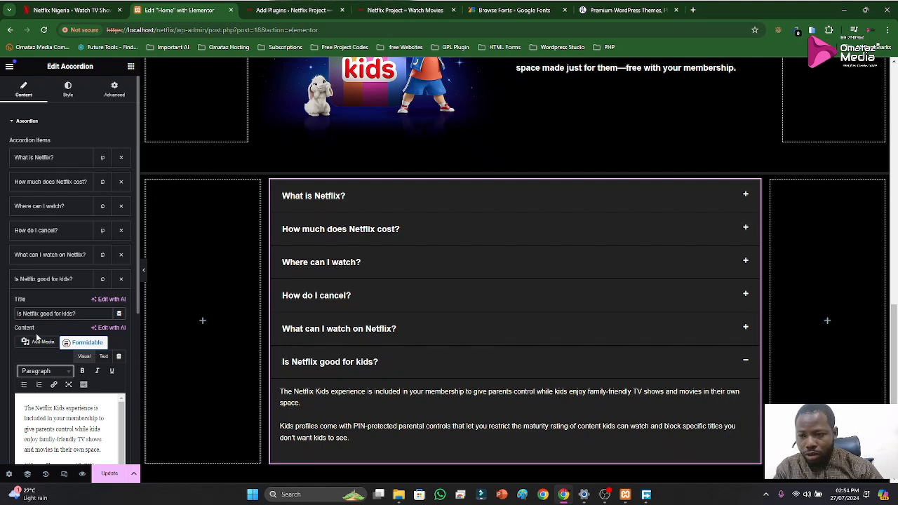
left_click(43, 279)
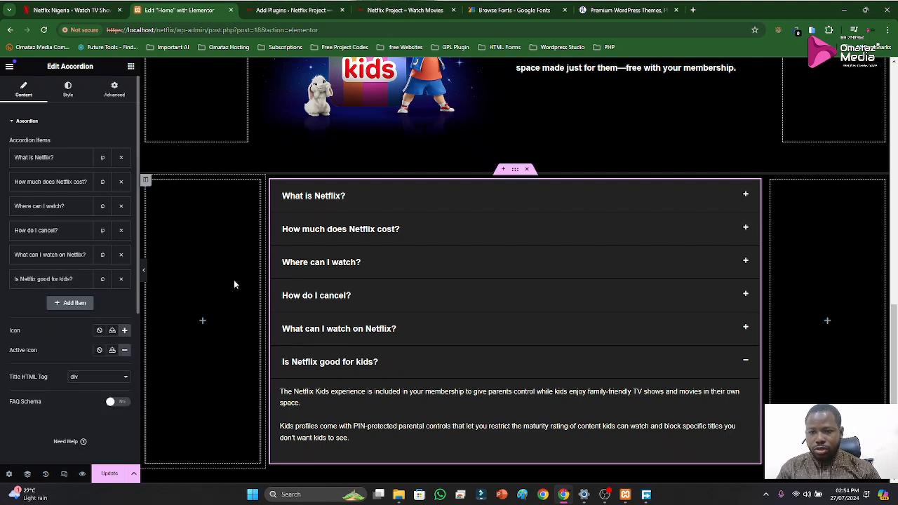
left_click(377, 364)
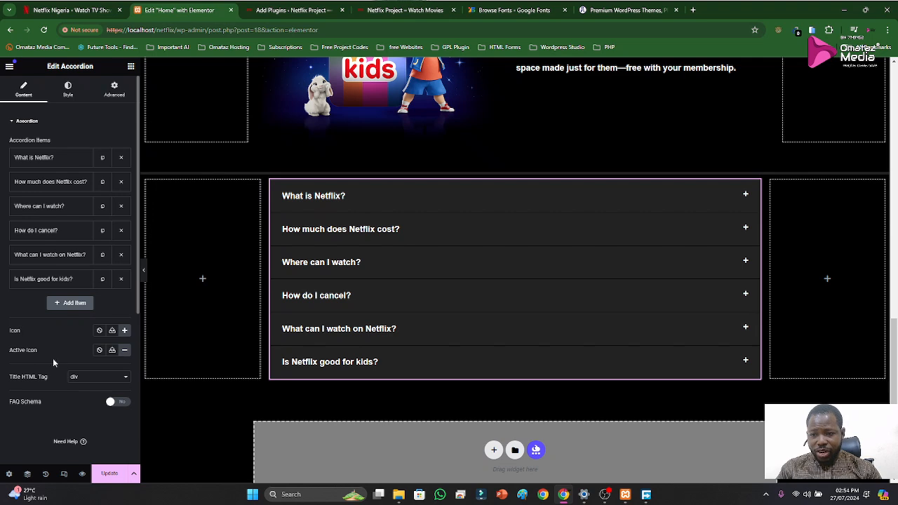
Set the spacing of the accordion's icons to 13 px
left_click(67, 89)
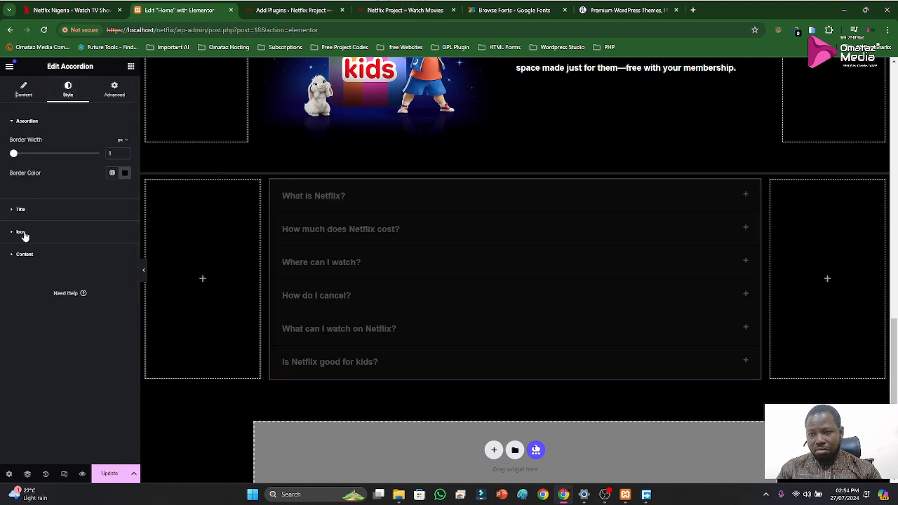
left_click(20, 233)
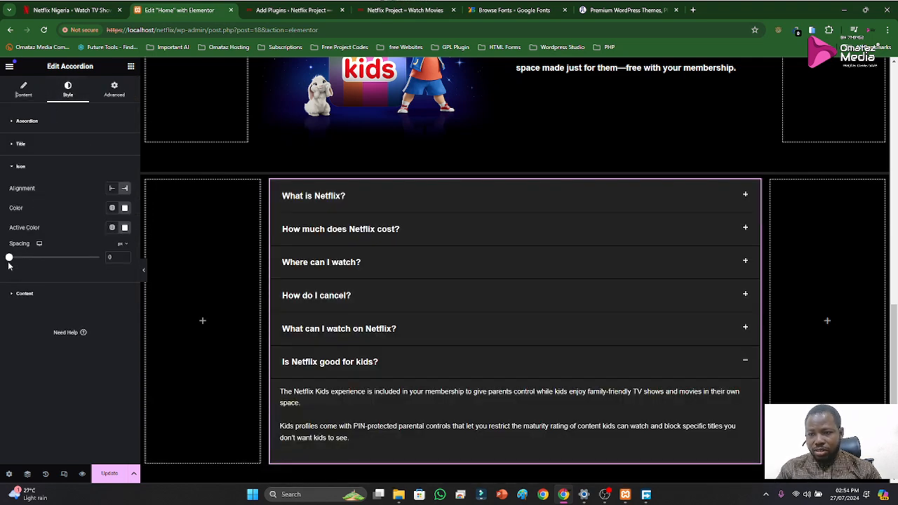
left_click_drag(9, 259, 22, 260)
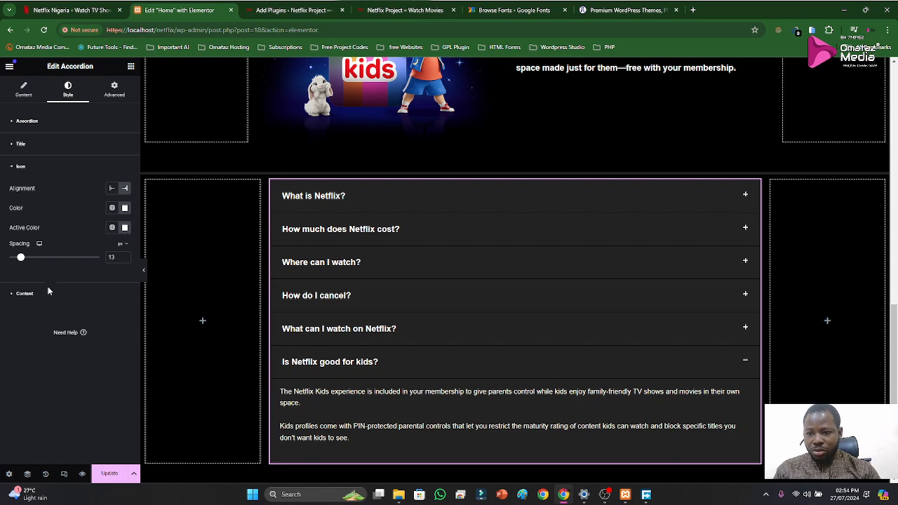
Set the accordion's border width to 8 px and save the page
left_click(25, 294)
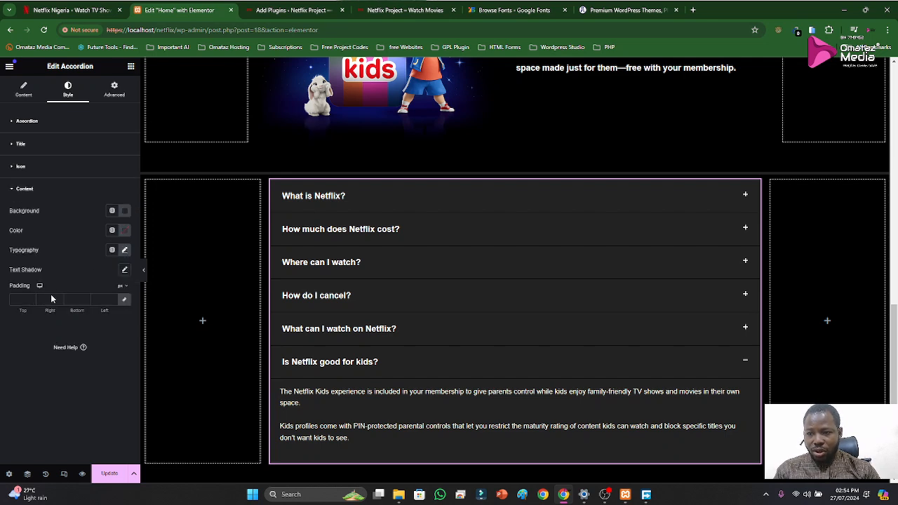
left_click(20, 193)
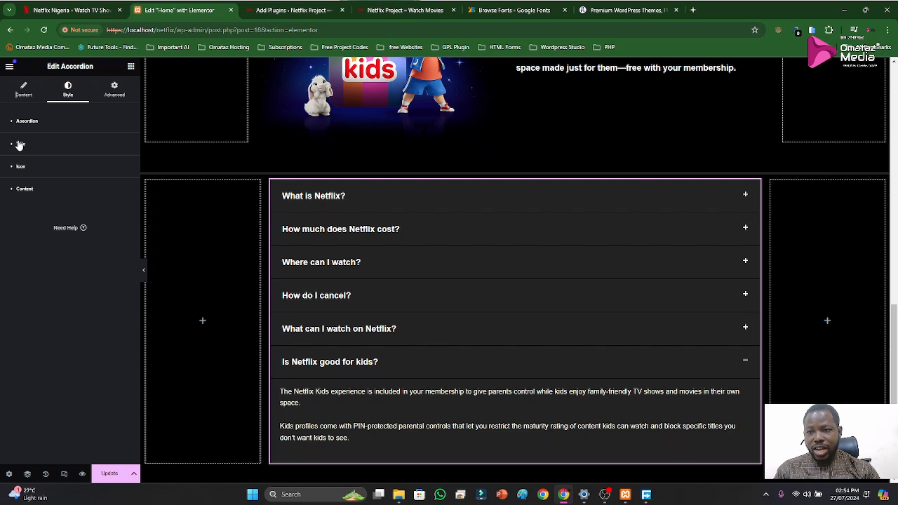
left_click(19, 130)
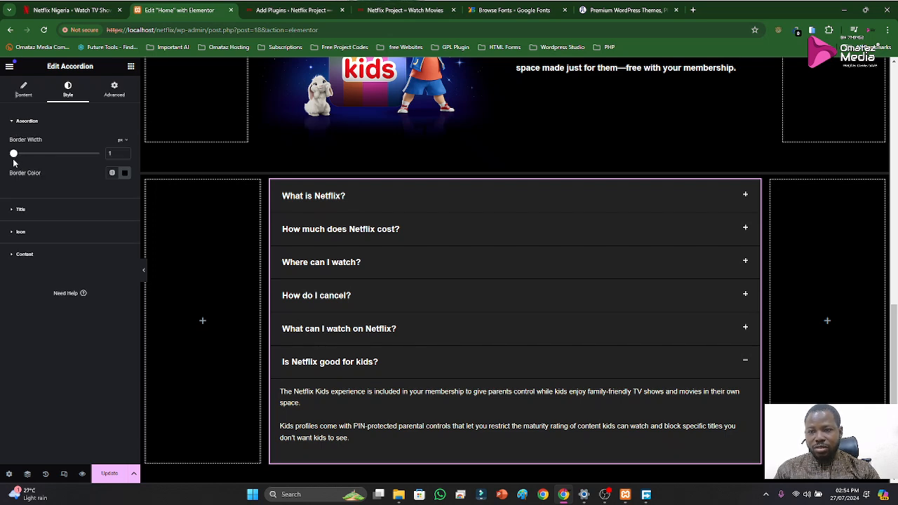
left_click_drag(14, 159, 35, 159)
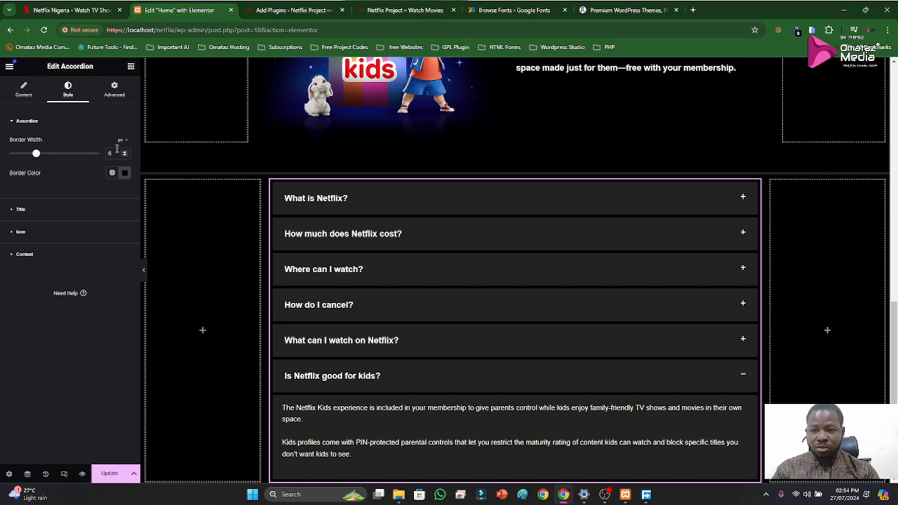
type("8")
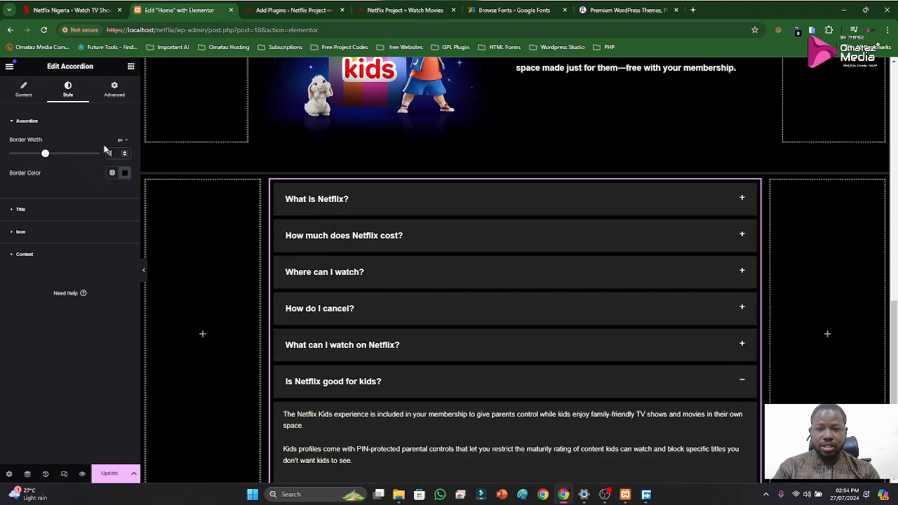
left_click(109, 478)
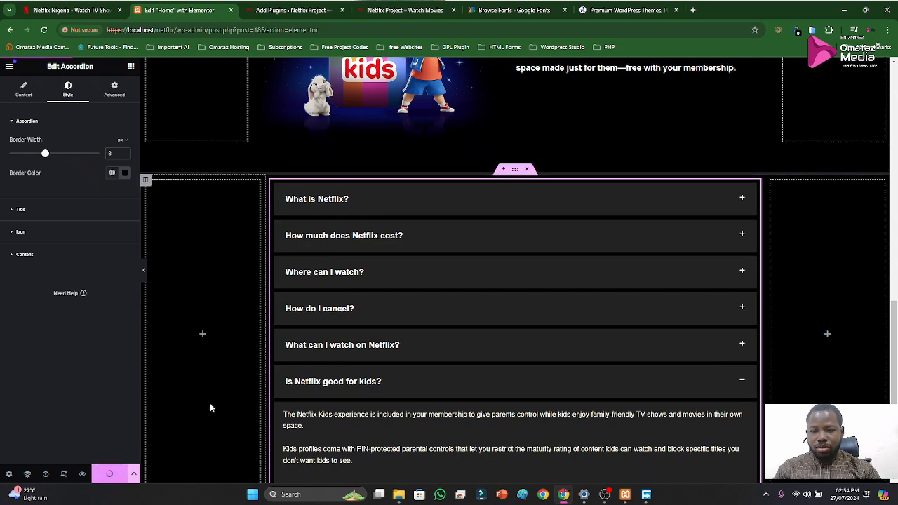
left_click(414, 417)
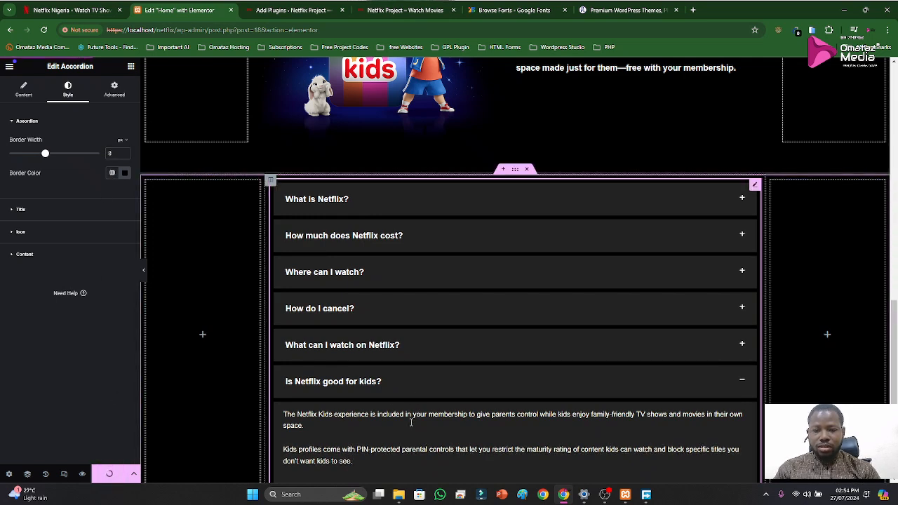
Reload the published Netflix Project homepage and check the FAQ accordion, collapsing its first item
left_click(399, 9)
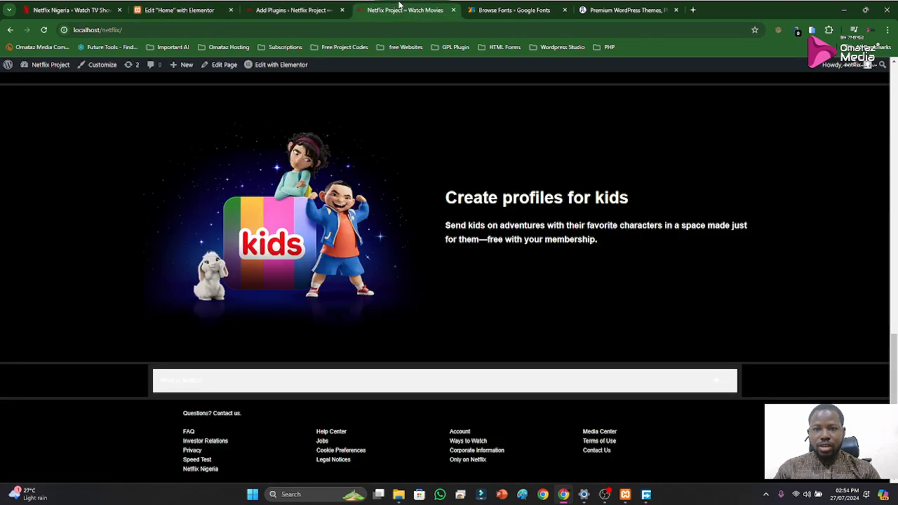
key("F5")
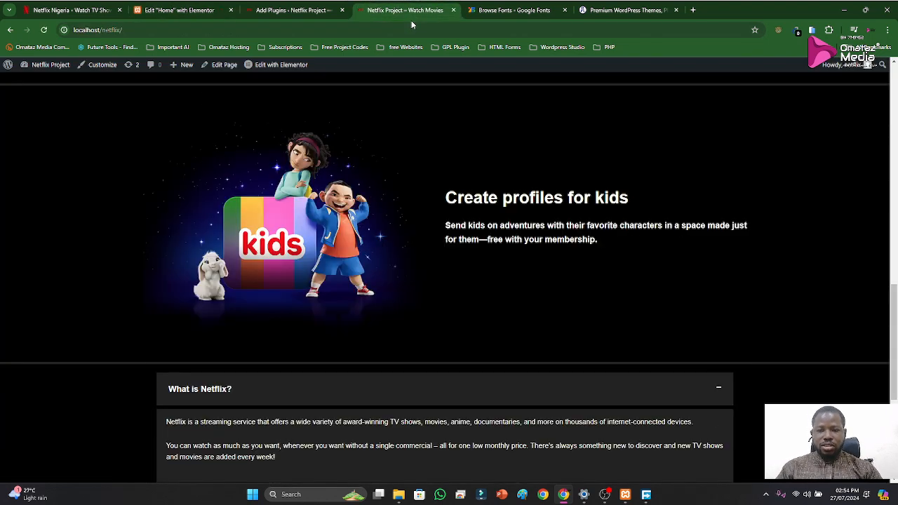
scroll(419, 185, "down", 4)
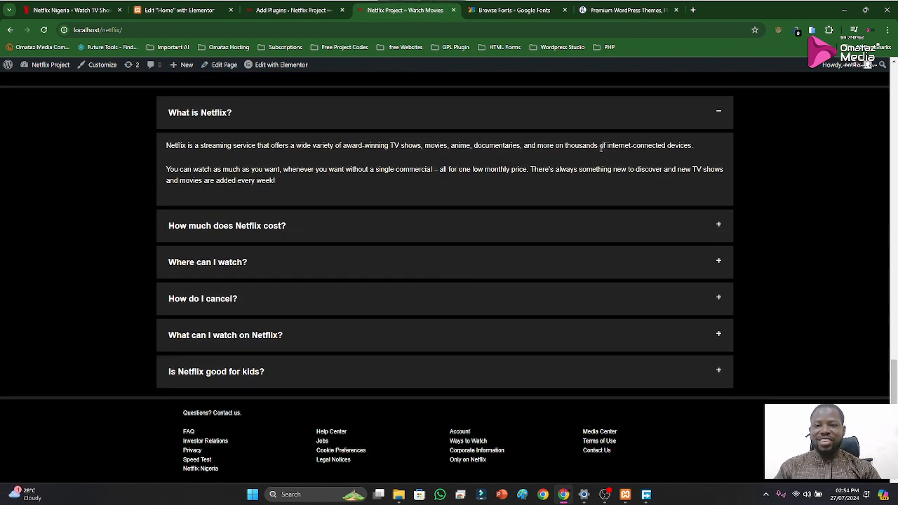
left_click(437, 127)
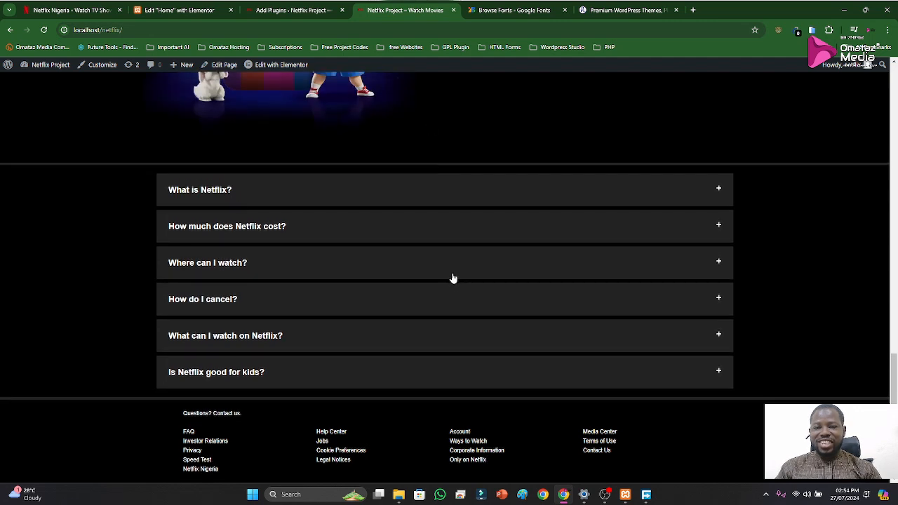
Select the heading text "Frequently Asked Questions" above the FAQ on Netflix's original page
left_click(71, 9)
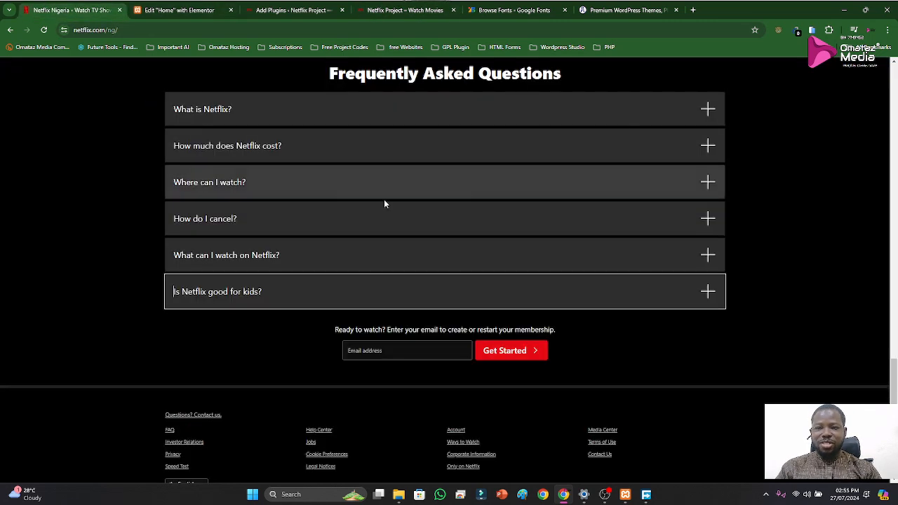
scroll(384, 199, "up", 1)
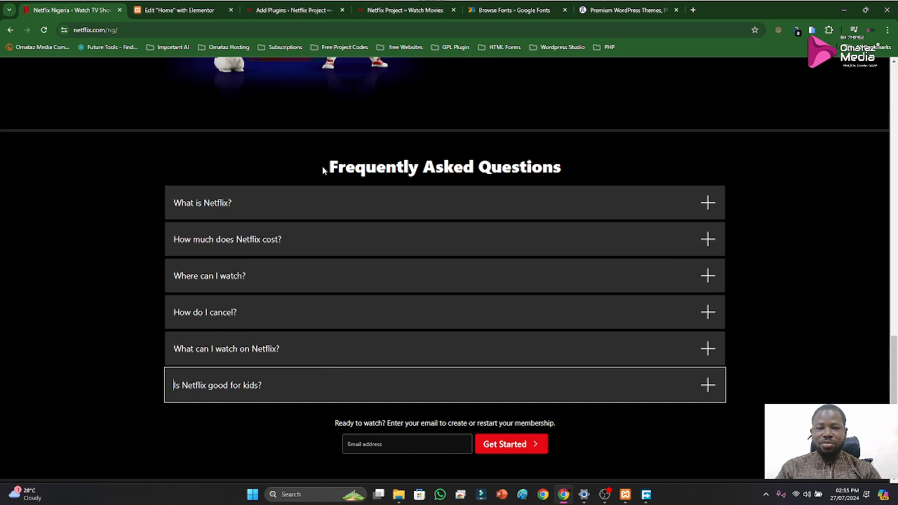
left_click_drag(328, 168, 592, 168)
key("ctrl+c")
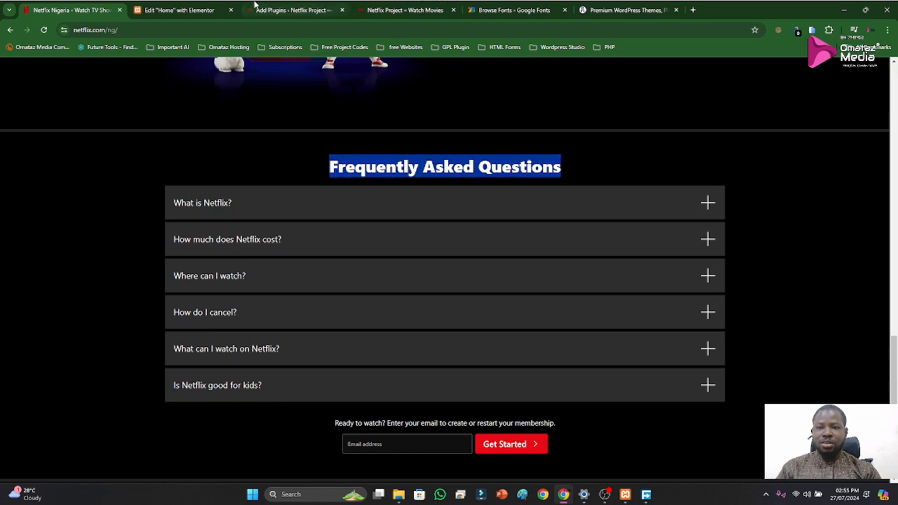
Add a Heading widget above the FAQ accordion with the title "Frequently Asked Questions" and set its HTML tag to H1
left_click(179, 10)
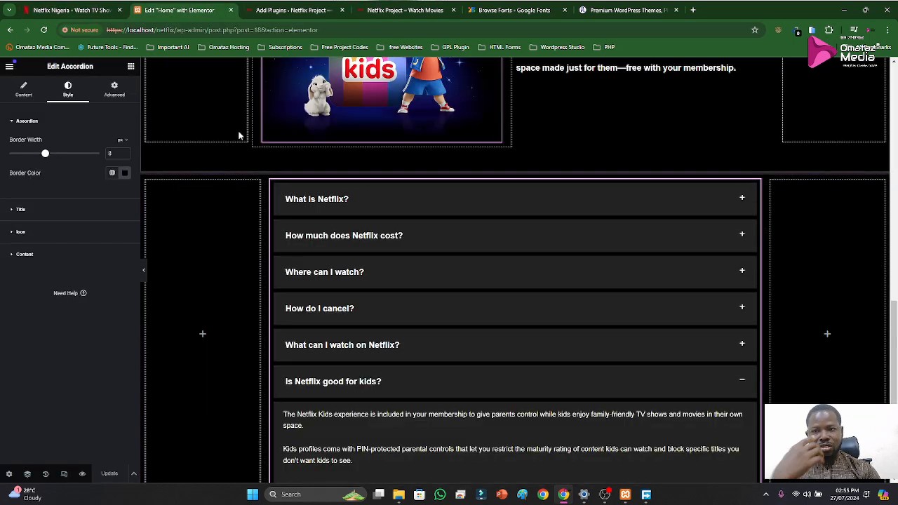
left_click(130, 67)
left_click_drag(104, 212, 461, 200)
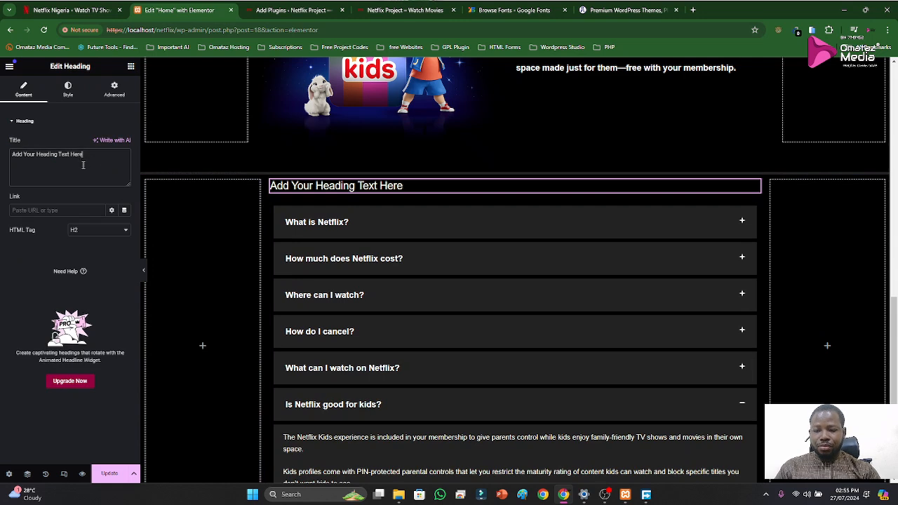
key("ctrl+a")
key("ctrl+v")
left_click(77, 232)
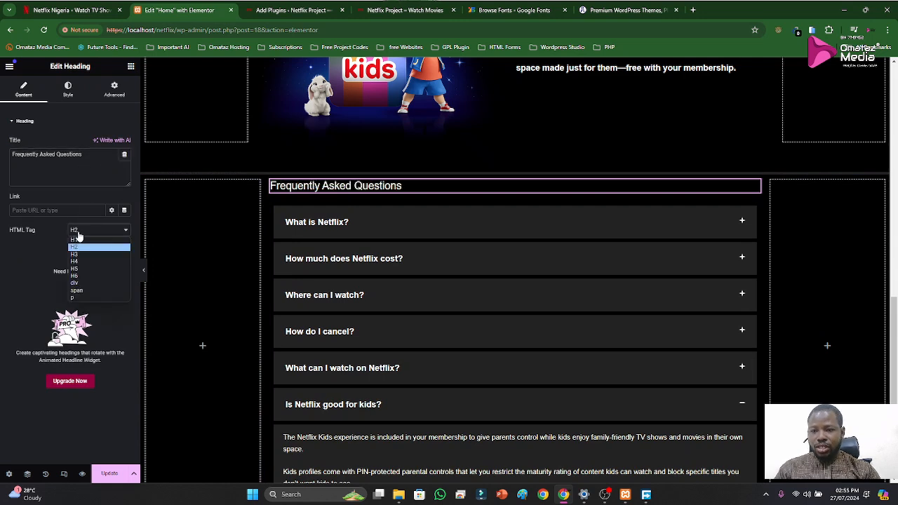
left_click(75, 245)
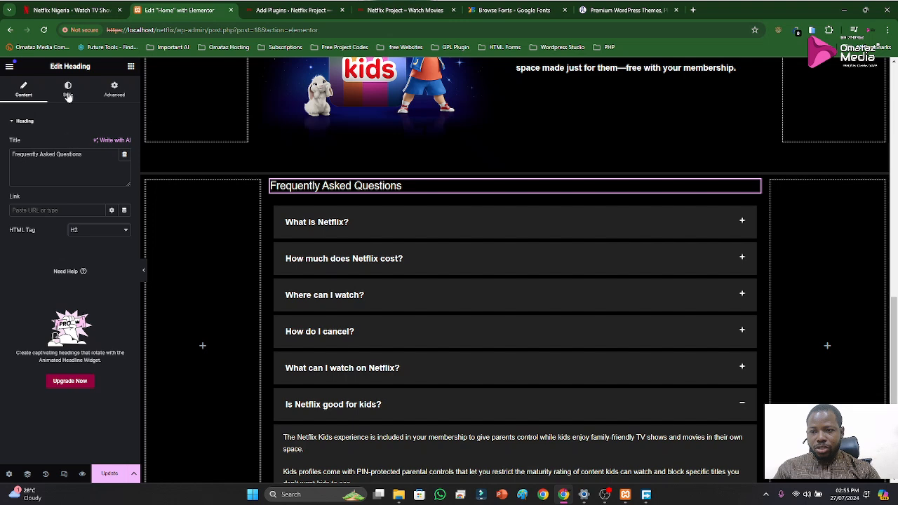
Center the "Frequently Asked Questions" heading and set its text color to white
left_click(68, 90)
left_click(99, 143)
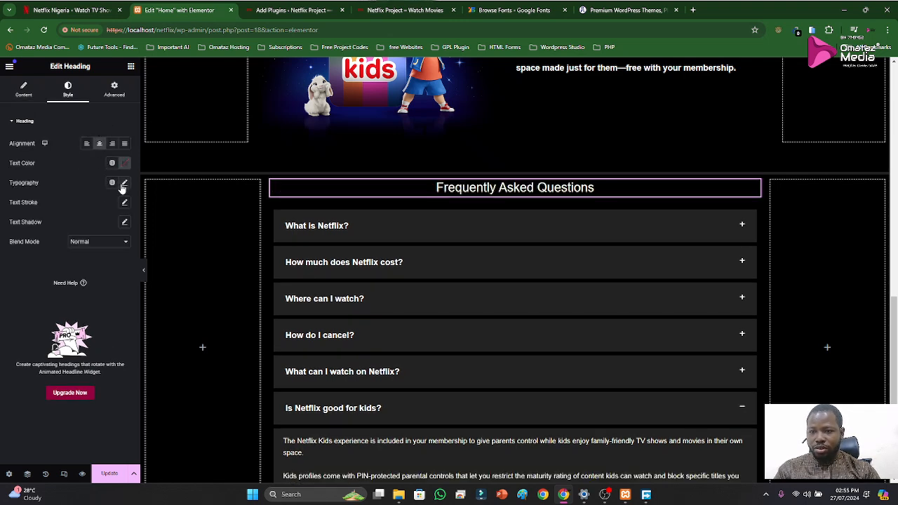
left_click(126, 164)
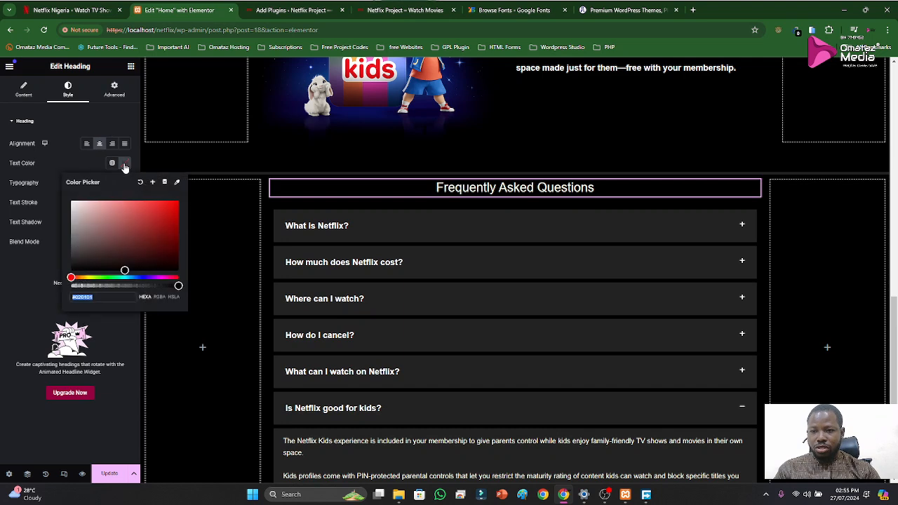
left_click(56, 171)
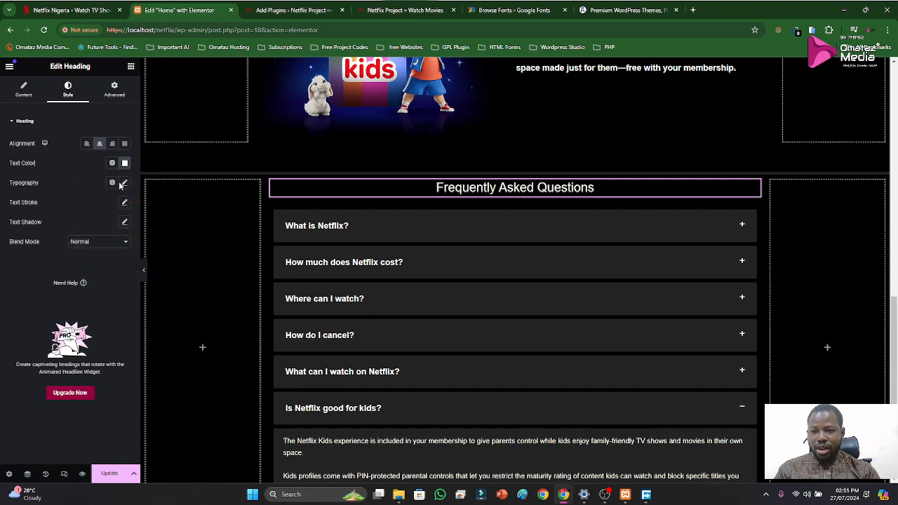
Set the FAQ heading's font family to Helvetica
left_click(125, 183)
left_click(97, 227)
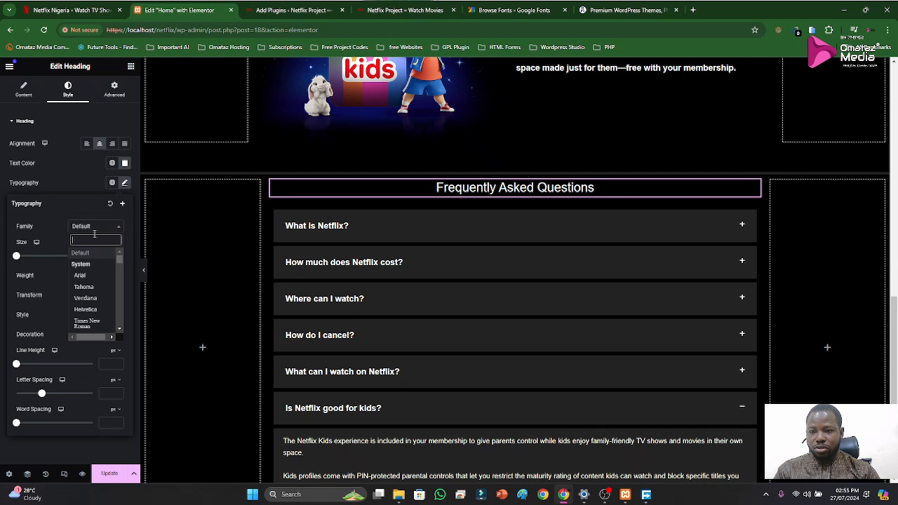
type("hel")
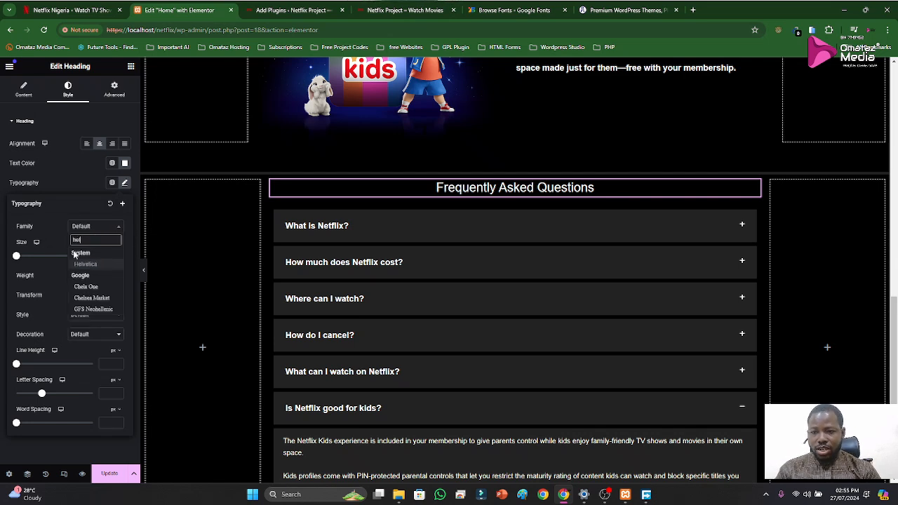
left_click(82, 264)
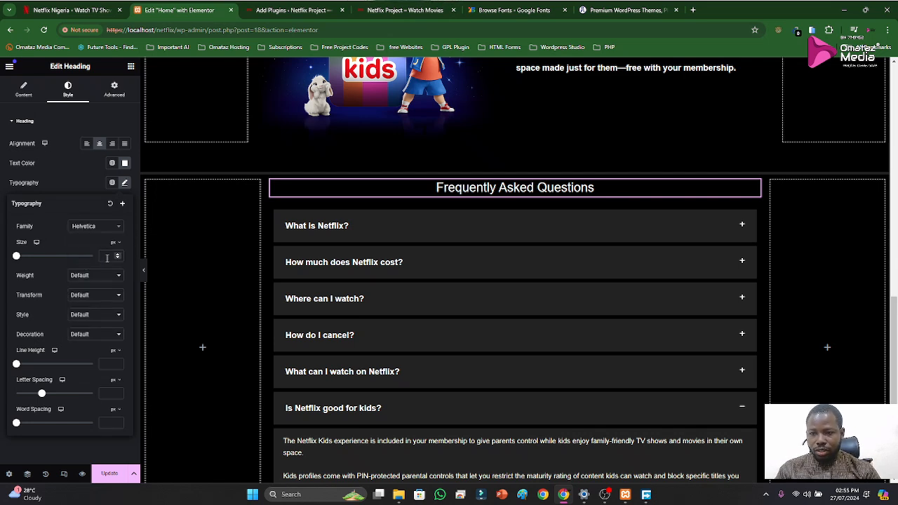
Inspect the "Frequently Asked Questions" heading on Netflix's original page for its font styling
left_click(70, 10)
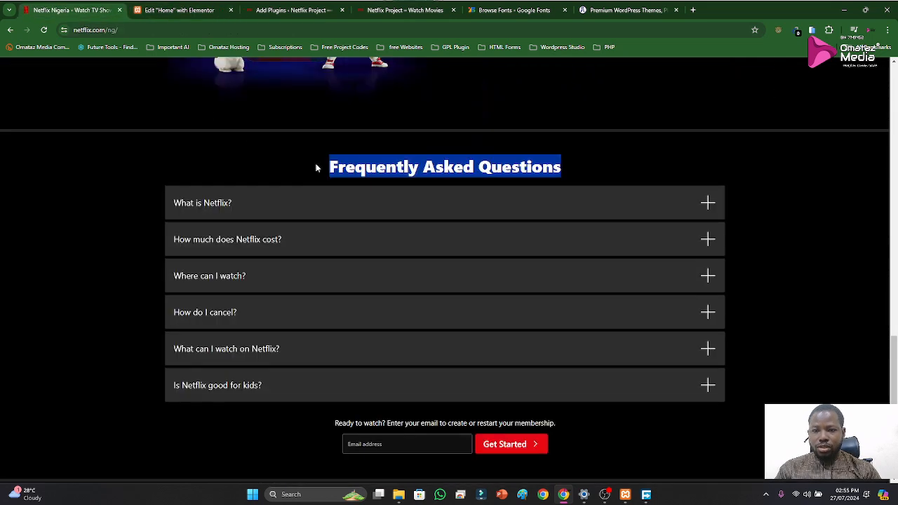
right_click(371, 171)
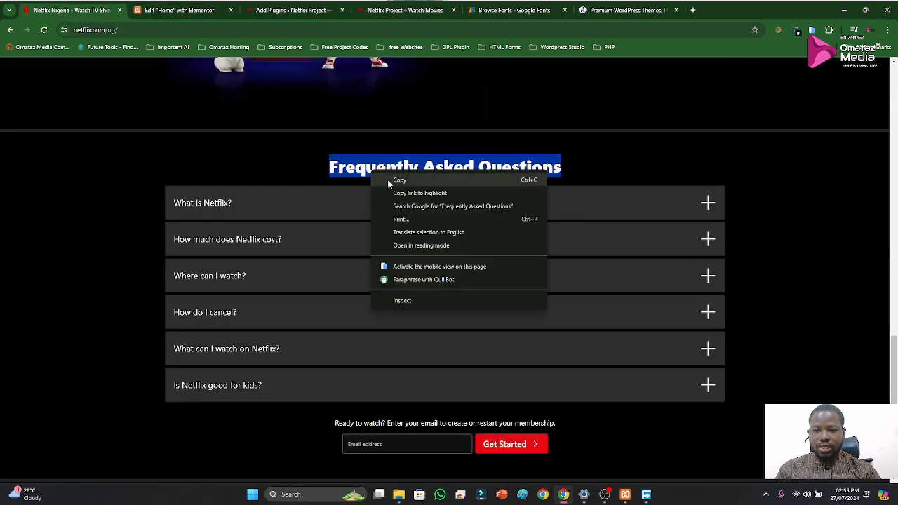
left_click(393, 311)
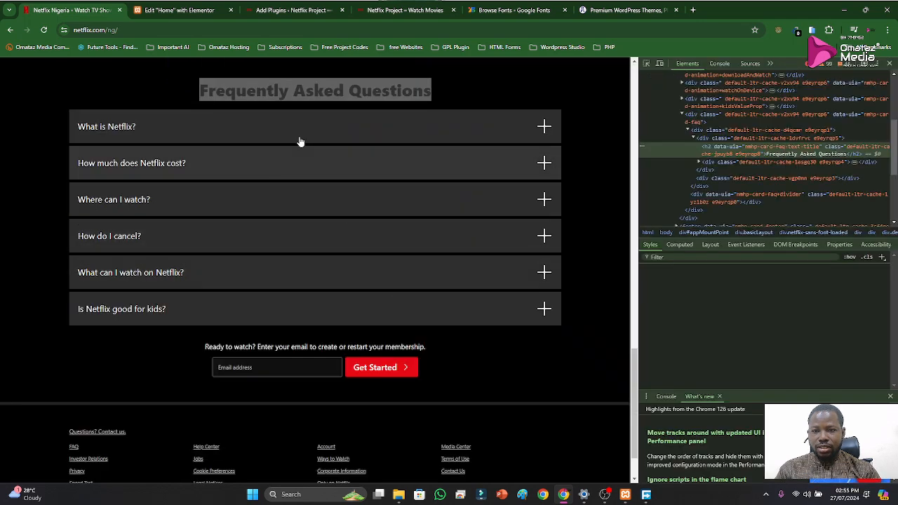
left_click(647, 64)
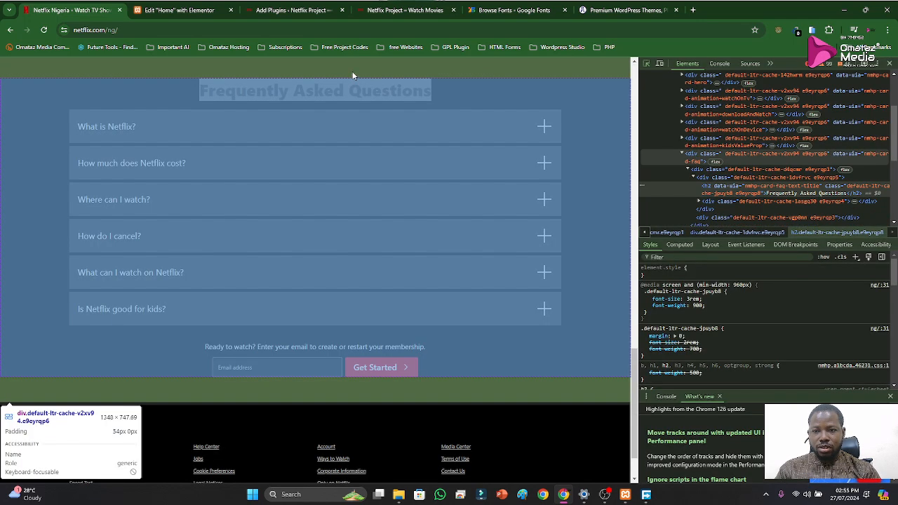
left_click(307, 91)
left_click(890, 64)
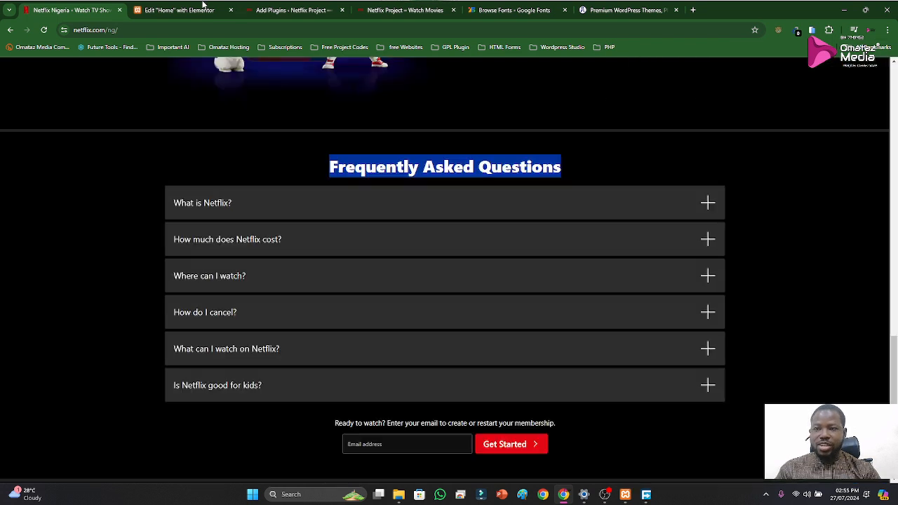
Set the FAQ heading's font size to 36 px and its weight to 700 (Bold) in Elementor
left_click(179, 10)
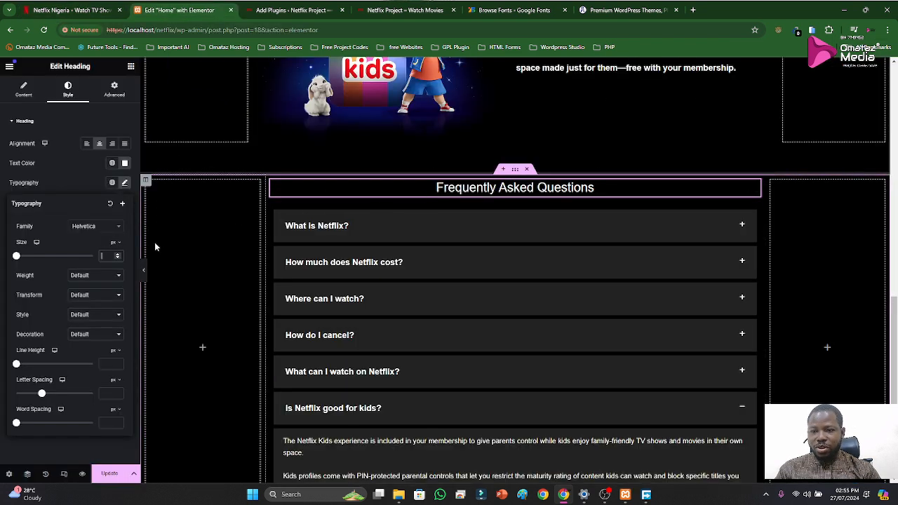
type("34")
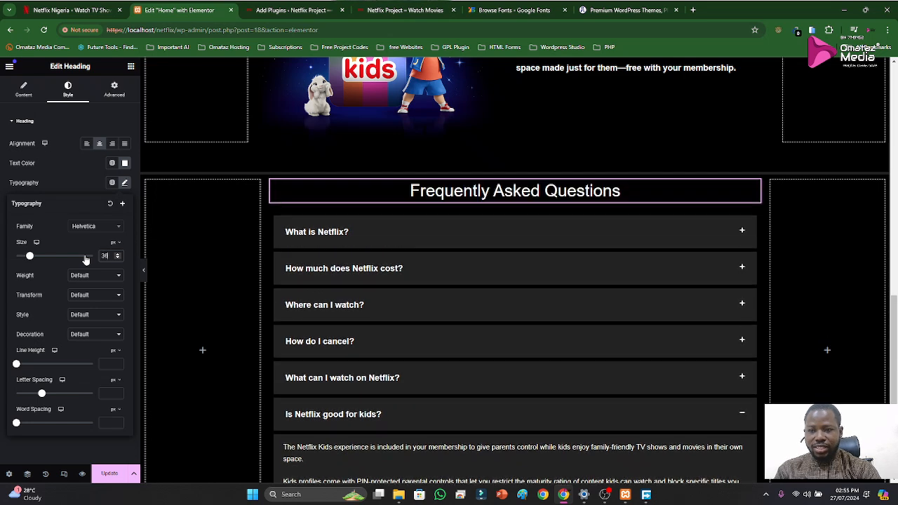
left_click(78, 279)
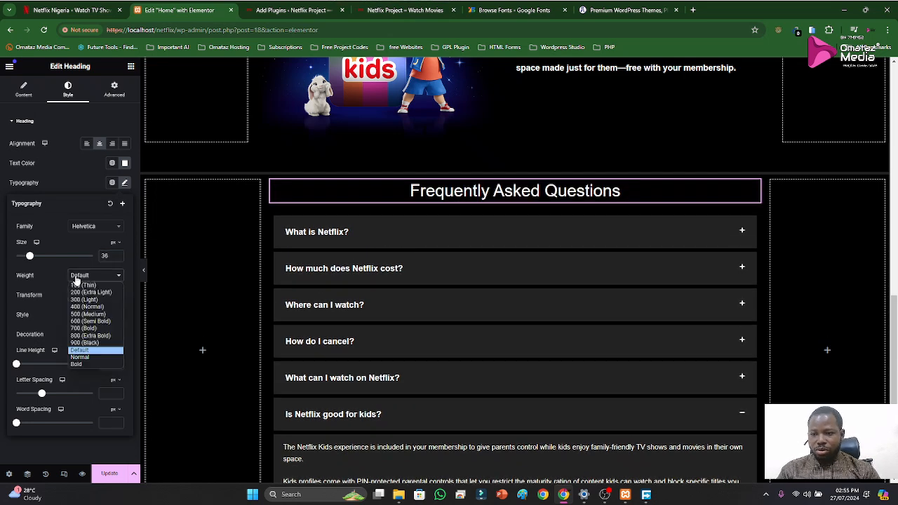
left_click(91, 330)
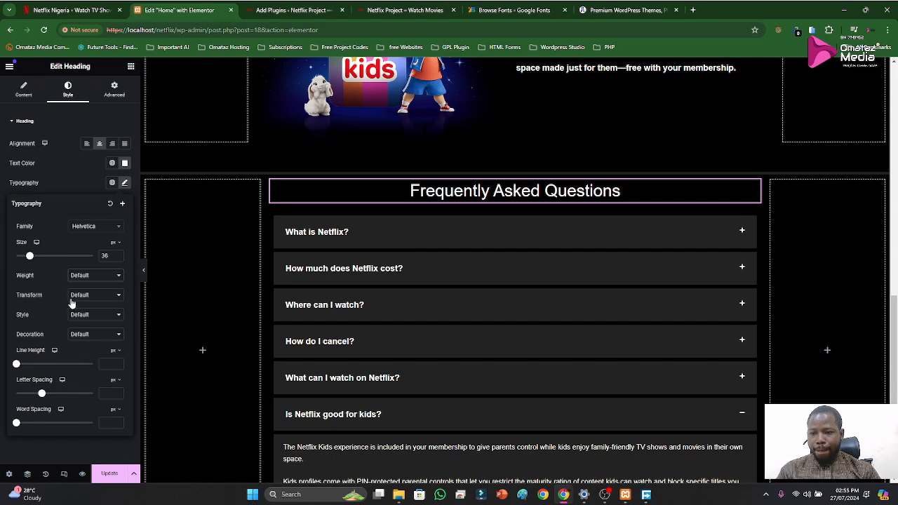
left_click(82, 181)
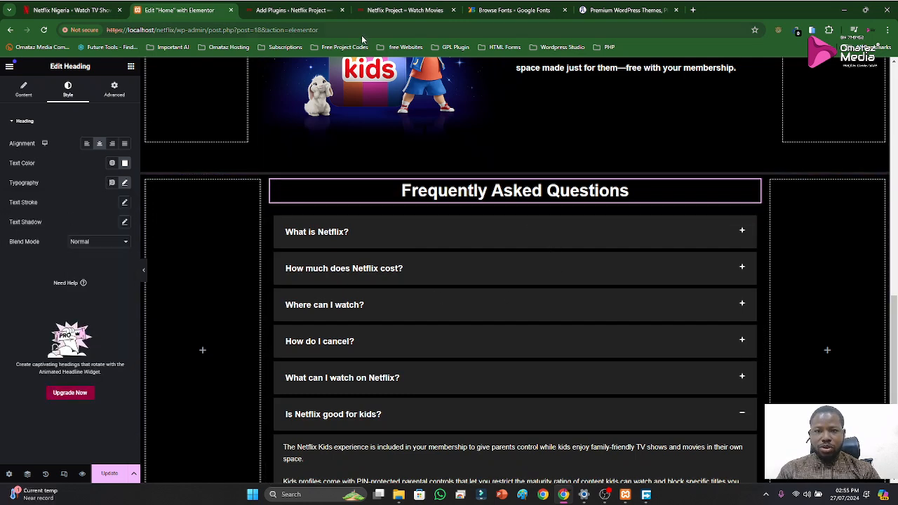
Compare the FAQ heading with Netflix's original page, and unlink its margin values in Elementor to set a top margin of 20 px
left_click(70, 10)
scroll(475, 195, "up", 1)
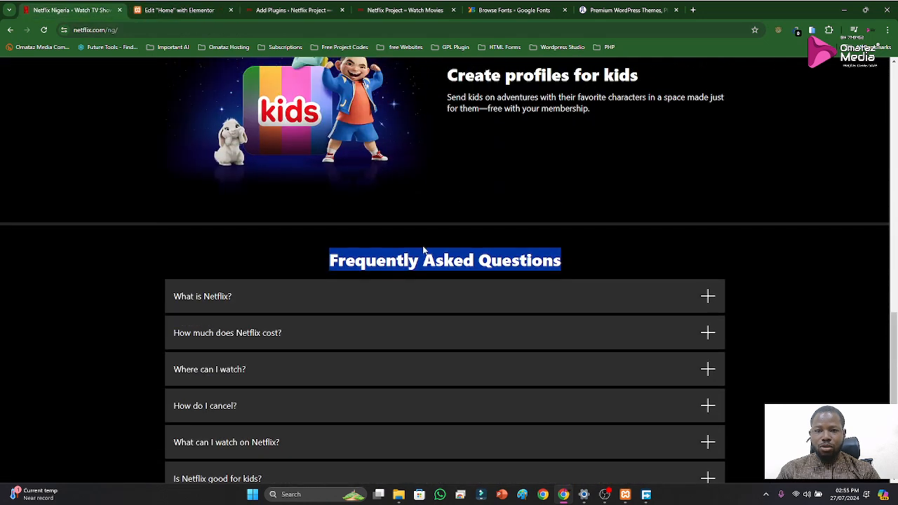
left_click(180, 11)
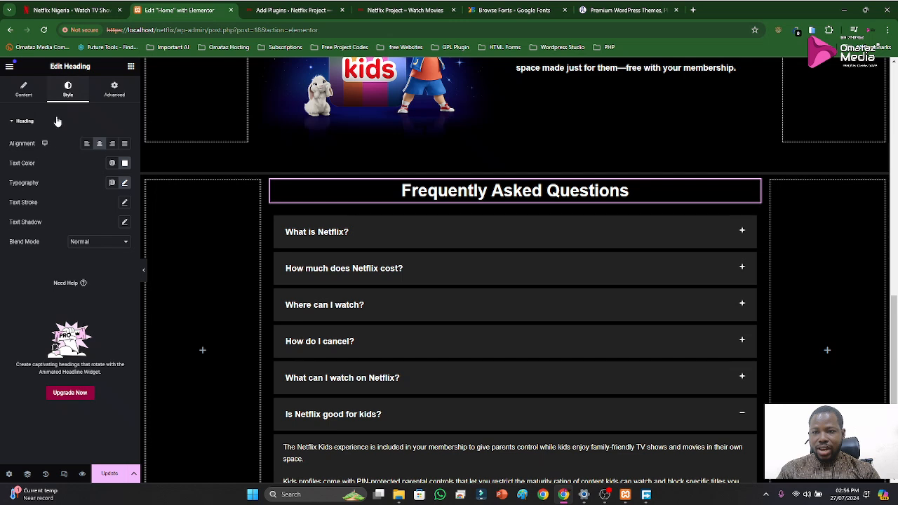
left_click(28, 96)
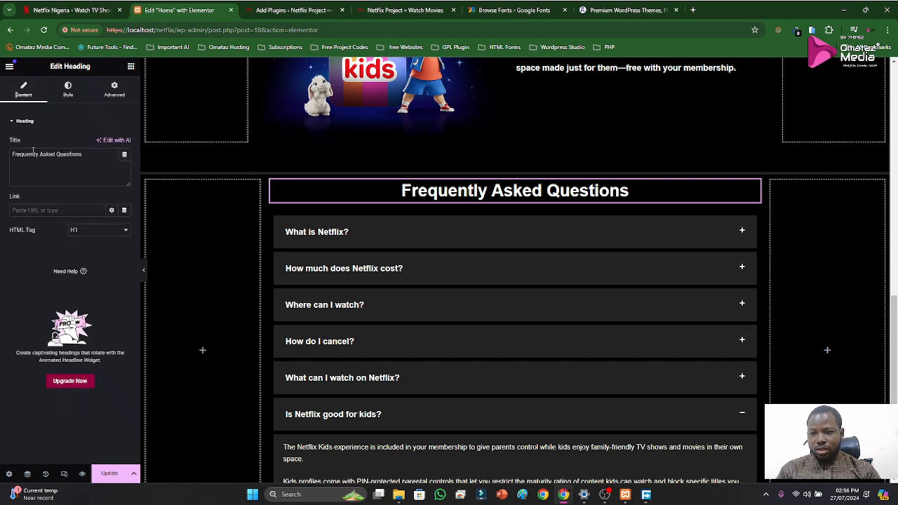
left_click(68, 96)
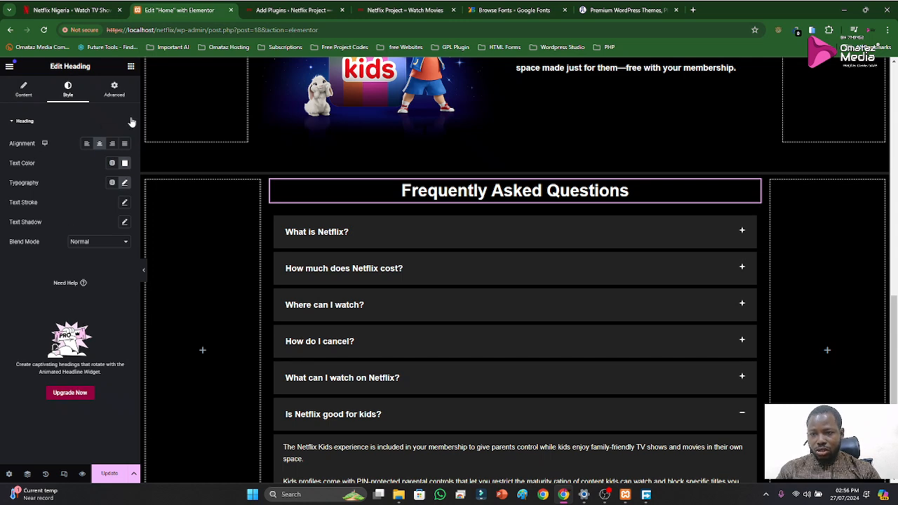
left_click(117, 100)
scroll(54, 327, "down", 3)
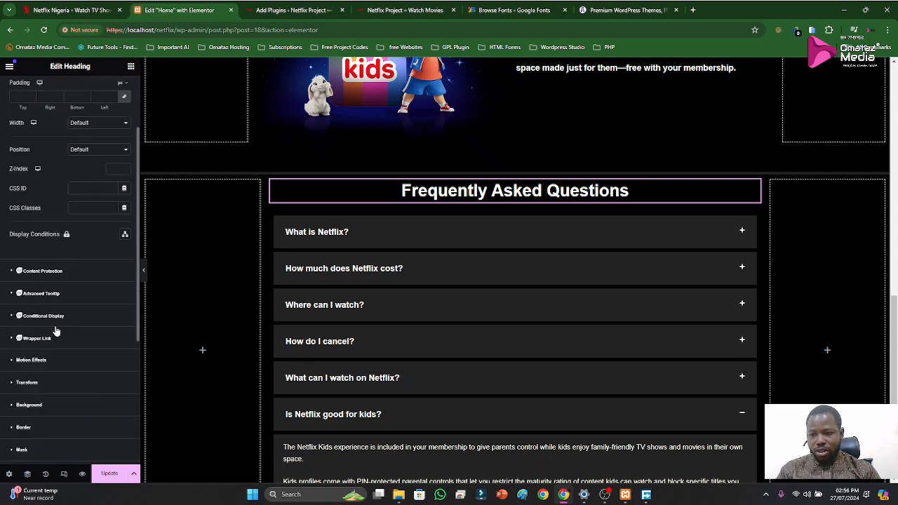
scroll(50, 405, "down", 1)
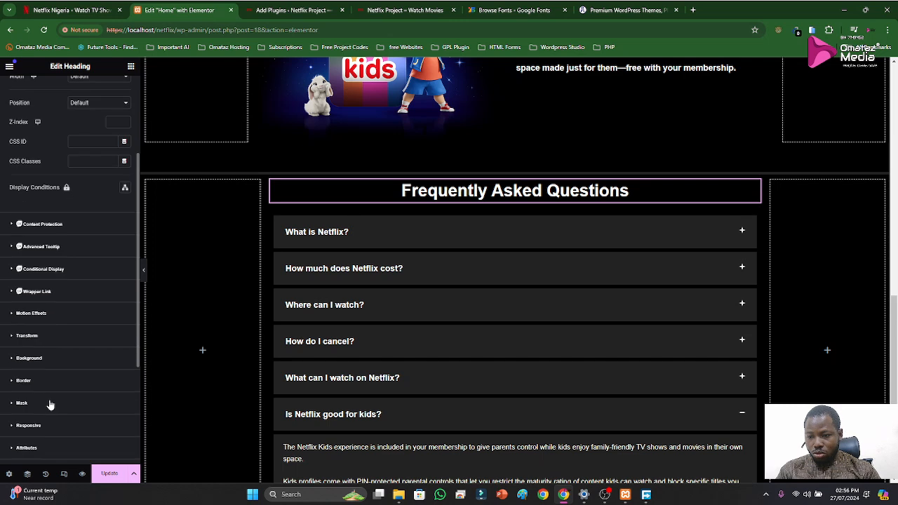
scroll(51, 405, "up", 3)
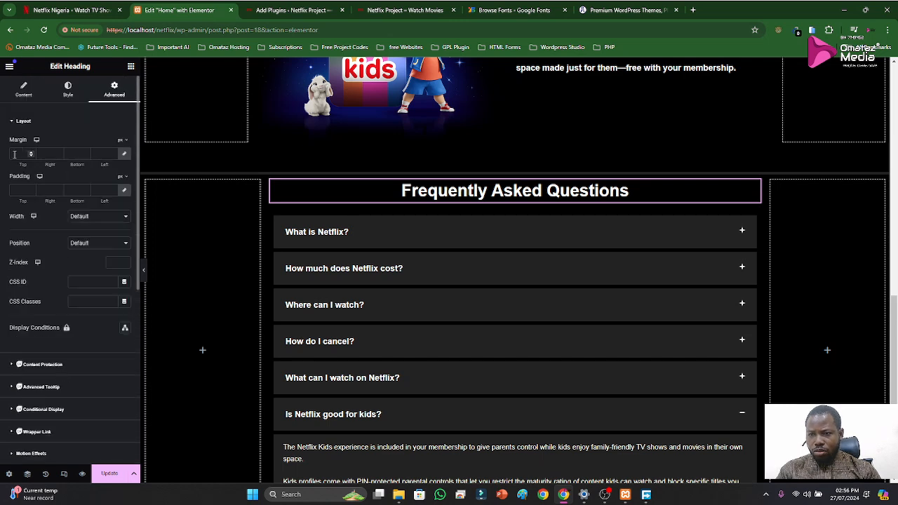
left_click(124, 156)
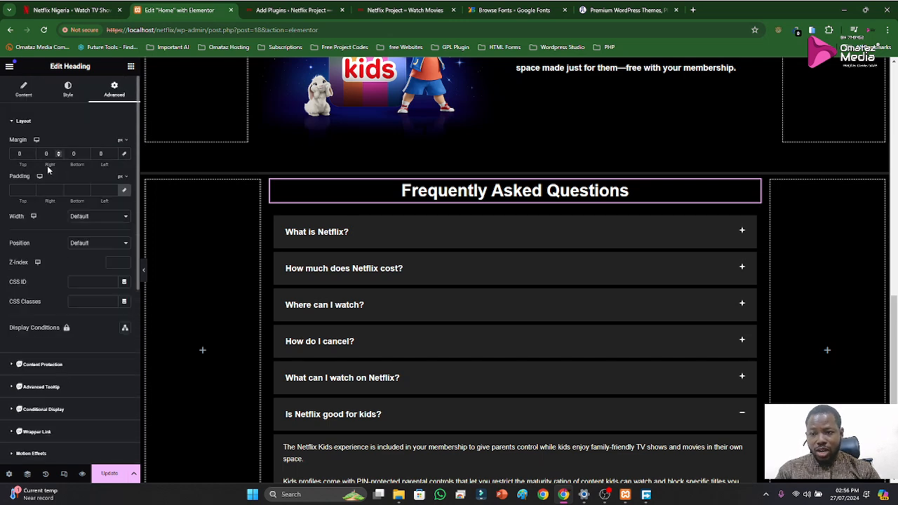
type("20")
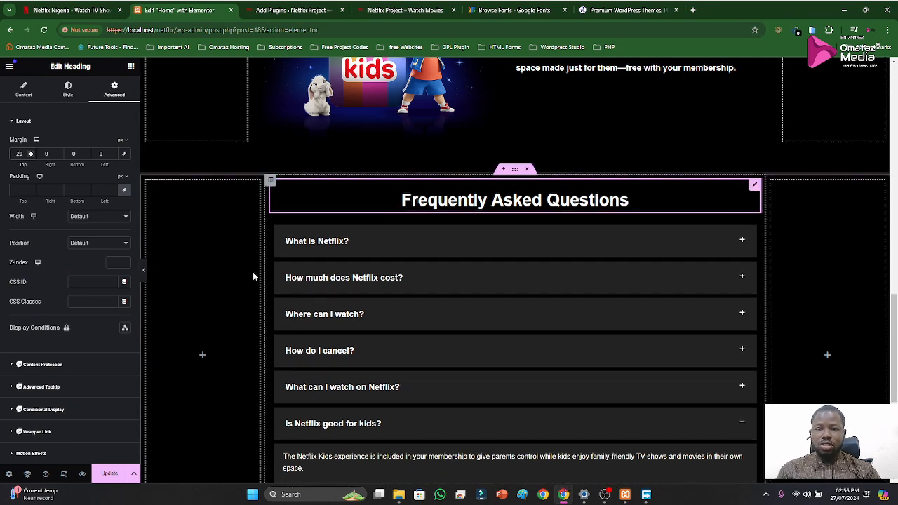
Check the spacing around the FAQ section and reopen the heading's margin settings
left_click(197, 303)
scroll(474, 310, "down", 2)
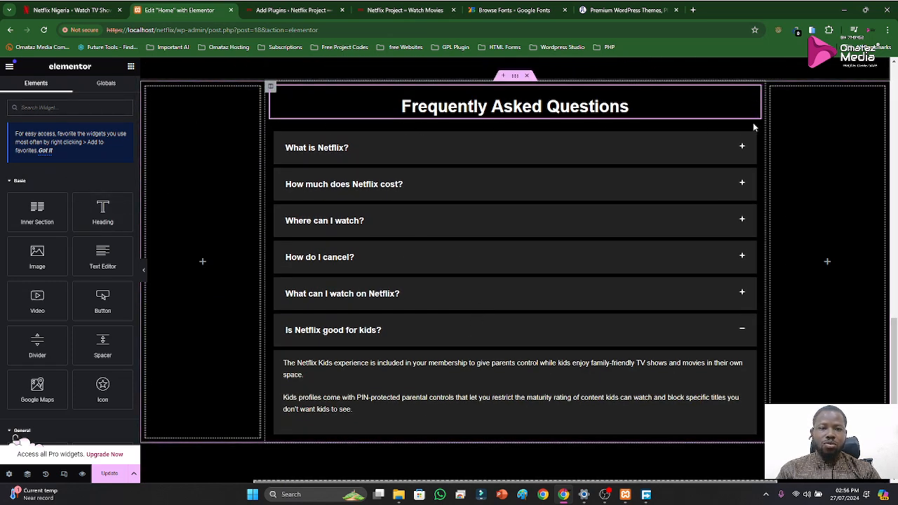
left_click(752, 94)
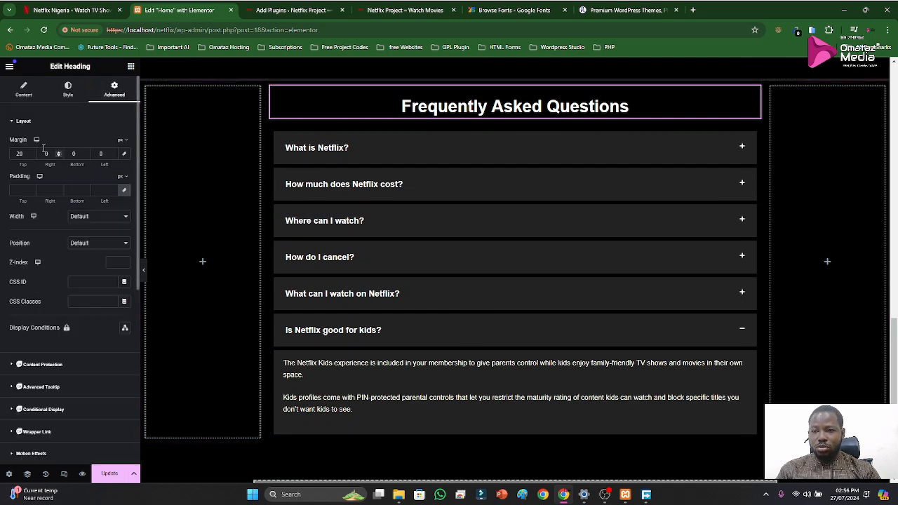
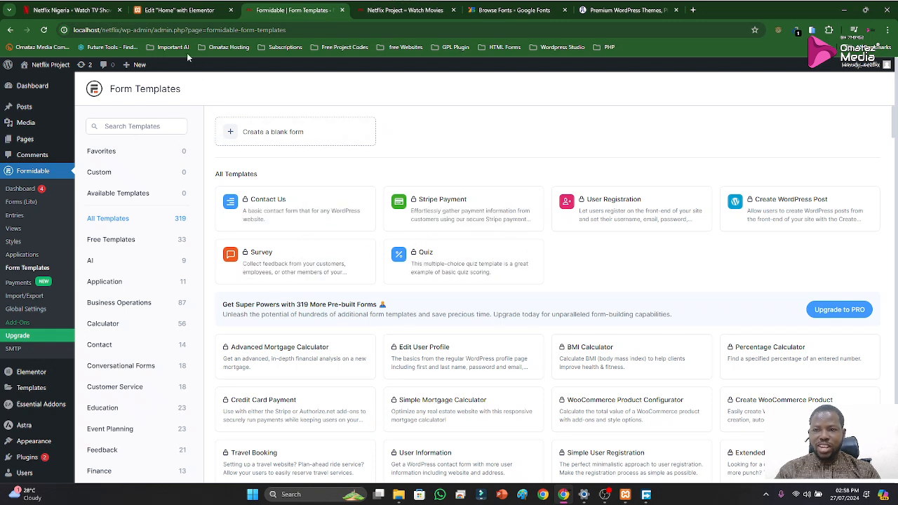
Switch to the original Netflix Nigeria page and examine the email sign-up form in its hero section
left_click(83, 11)
scroll(469, 191, "up", 5)
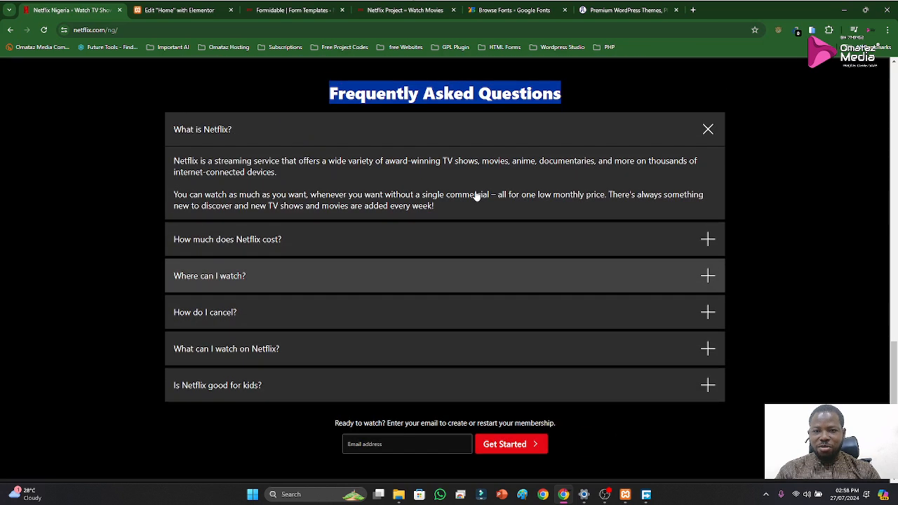
scroll(473, 195, "up", 15)
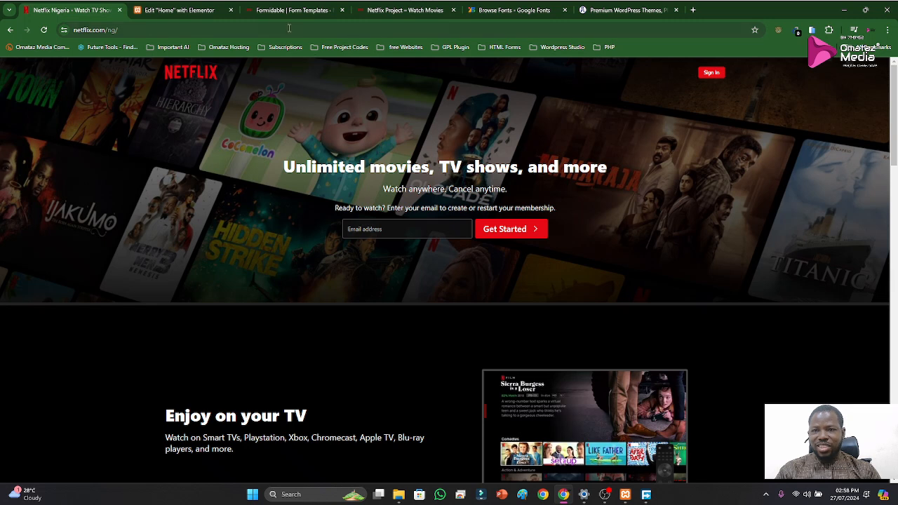
Return to the Home page in the Elementor editor and review its sections up to the hero section
left_click(184, 11)
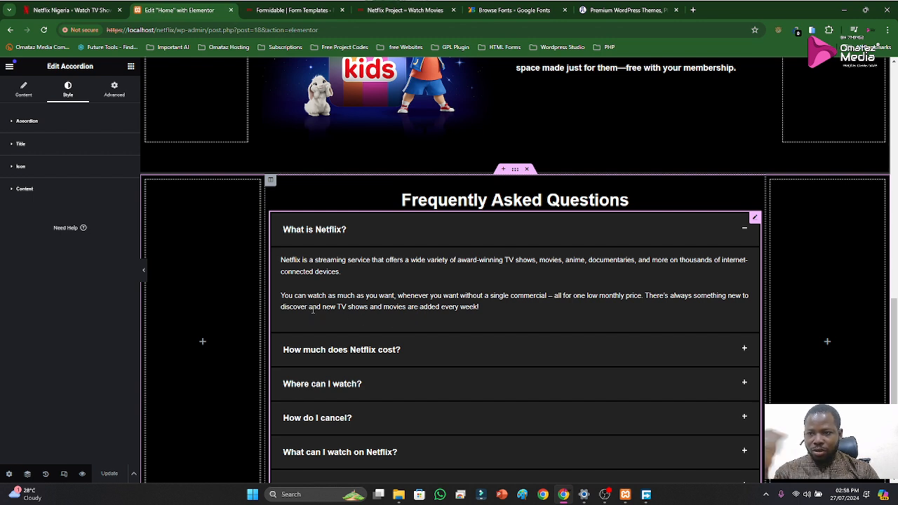
scroll(465, 298, "up", 10)
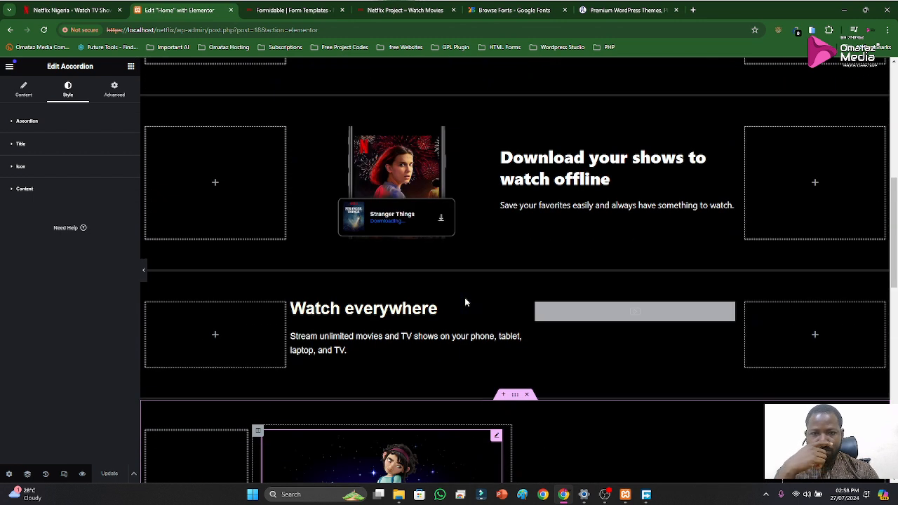
scroll(464, 297, "up", 3)
scroll(470, 292, "down", 5)
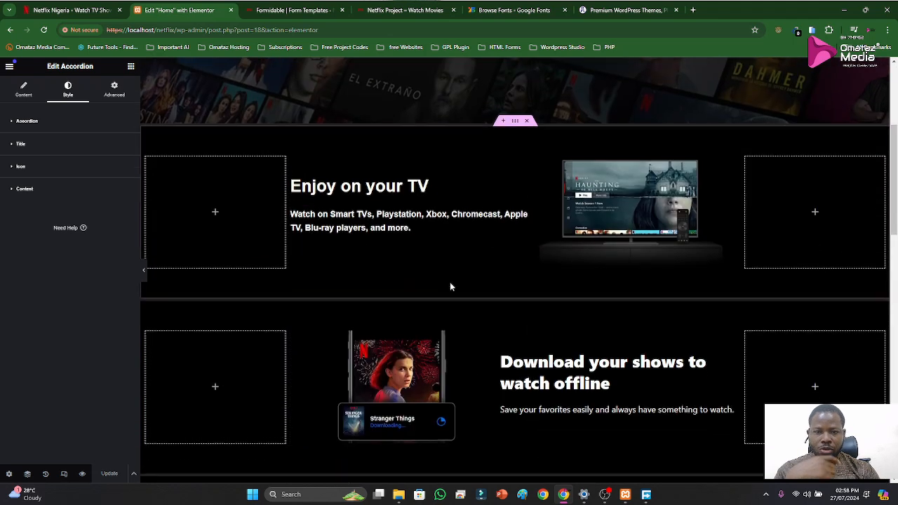
scroll(469, 303, "down", 3)
scroll(483, 294, "up", 7)
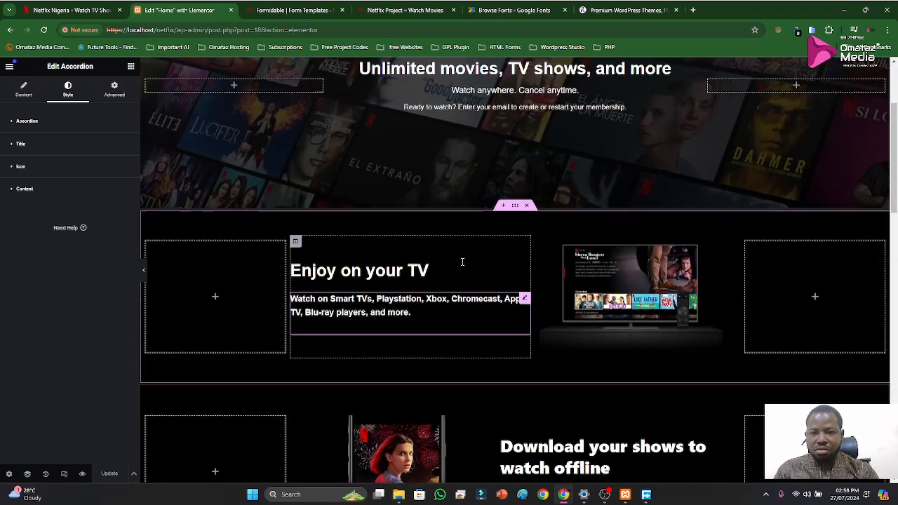
Open the widget library and look through the Basic and General widgets for a form widget
left_click(131, 66)
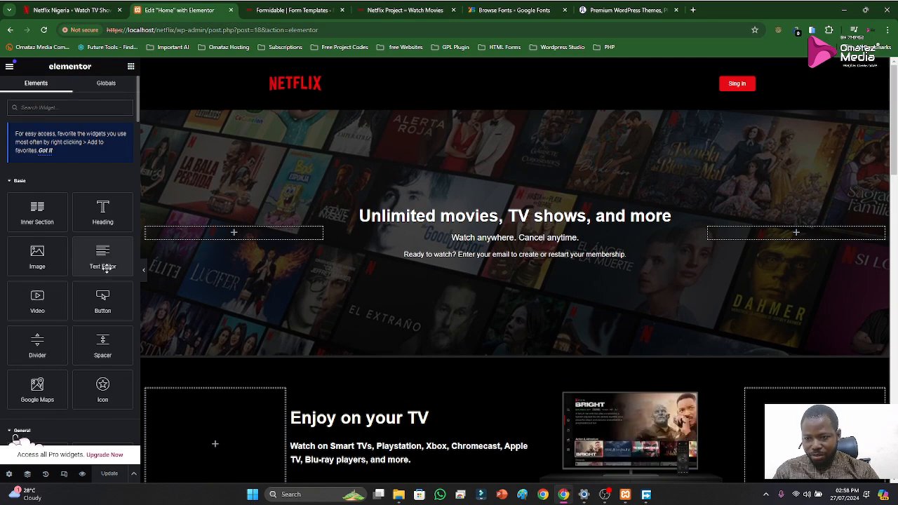
scroll(84, 302, "down", 1)
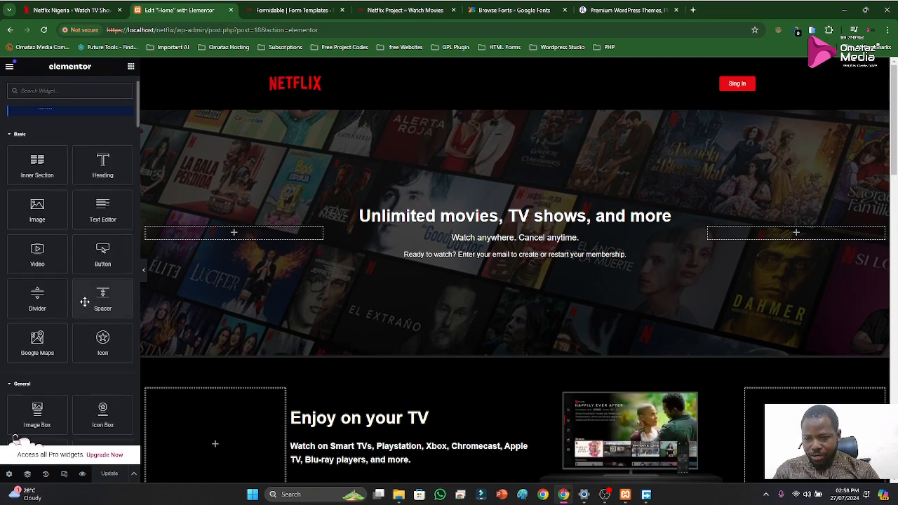
scroll(84, 302, "down", 3)
scroll(84, 302, "down", 2)
scroll(84, 302, "down", 3)
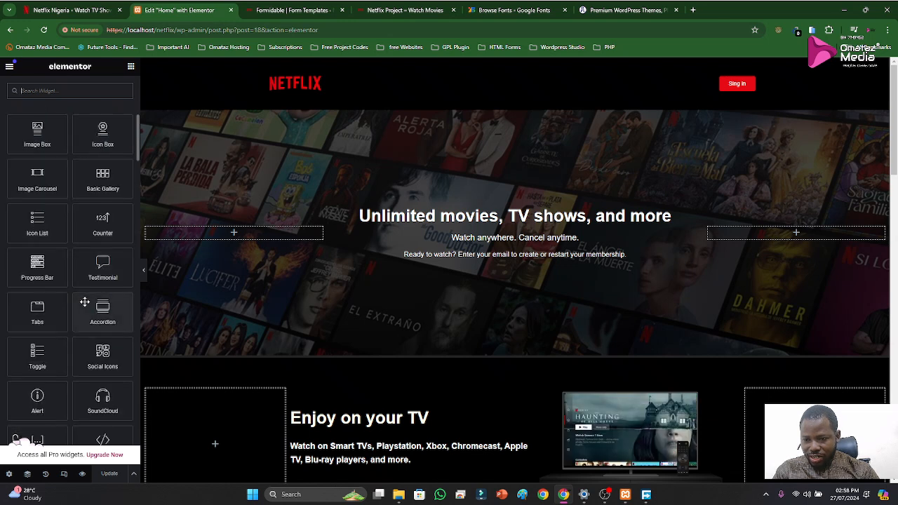
scroll(84, 302, "down", 1)
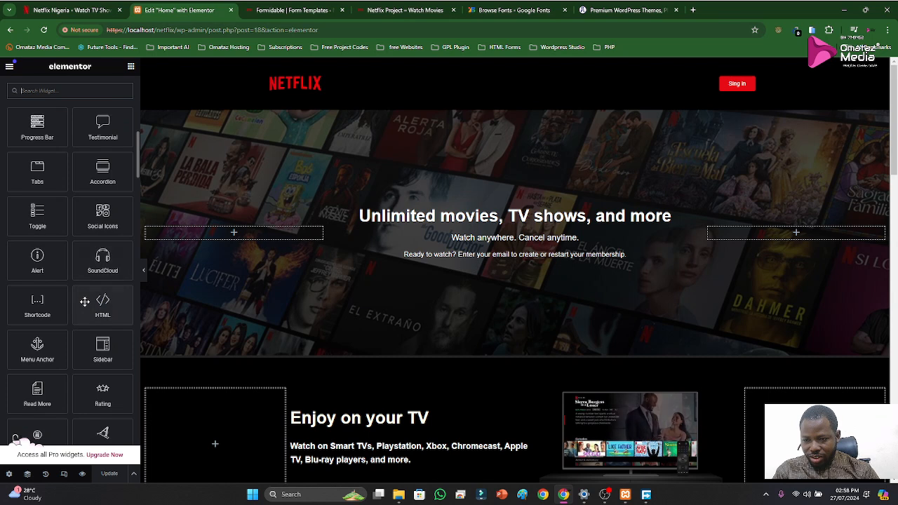
scroll(84, 301, "down", 1)
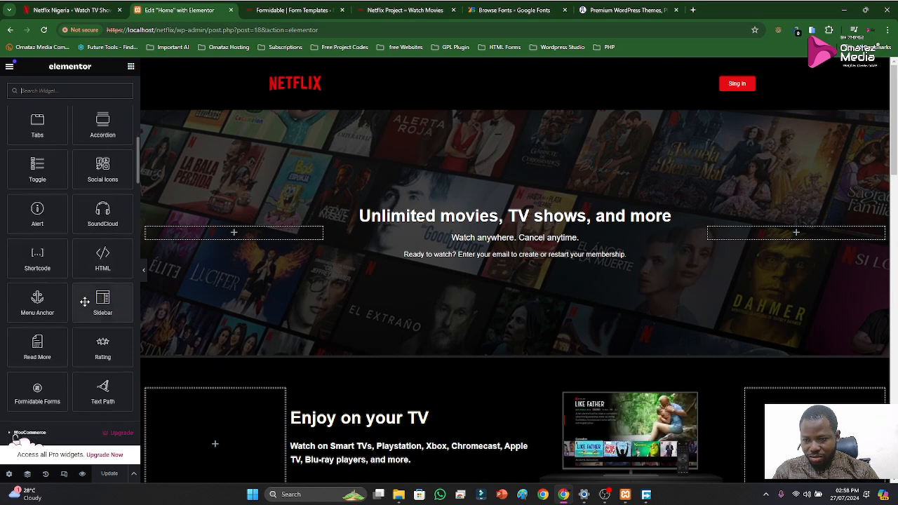
scroll(84, 301, "down", 1)
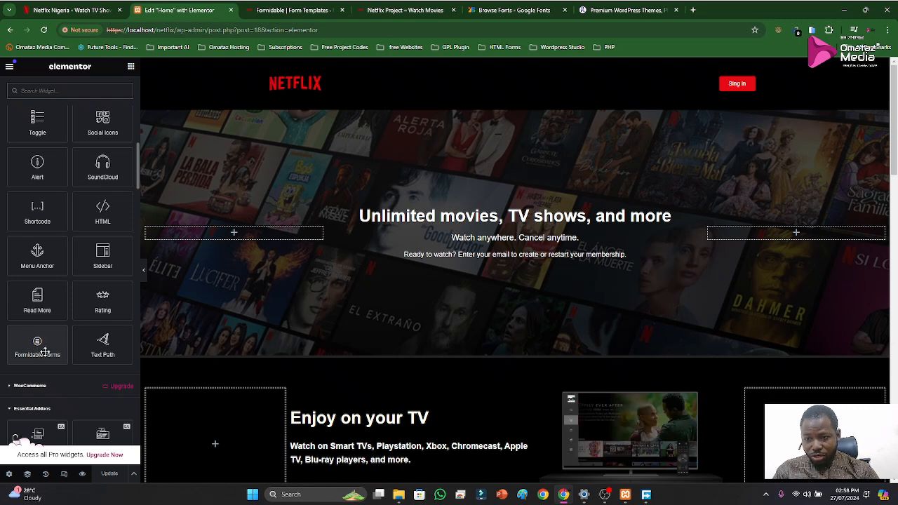
Look through the Essential Addons widgets for one that can provide the email sign-up form
scroll(74, 342, "down", 2)
scroll(84, 326, "down", 1)
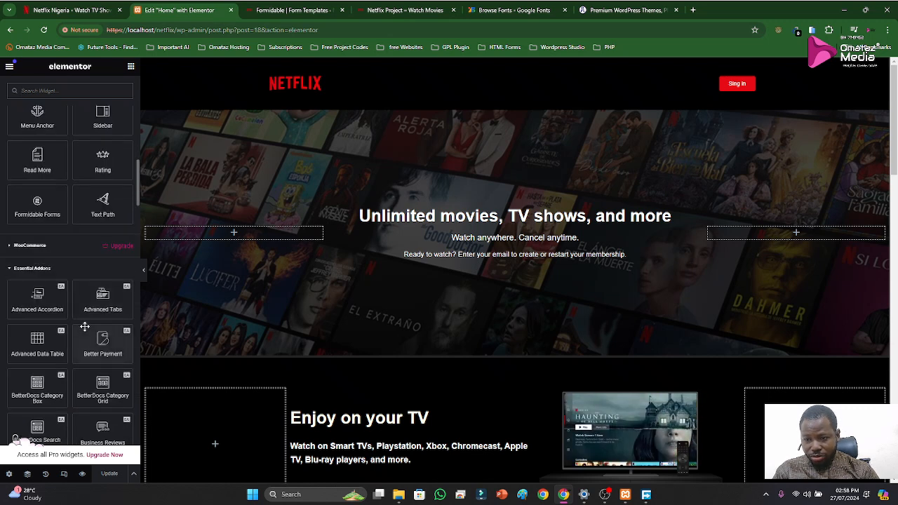
scroll(84, 326, "down", 1)
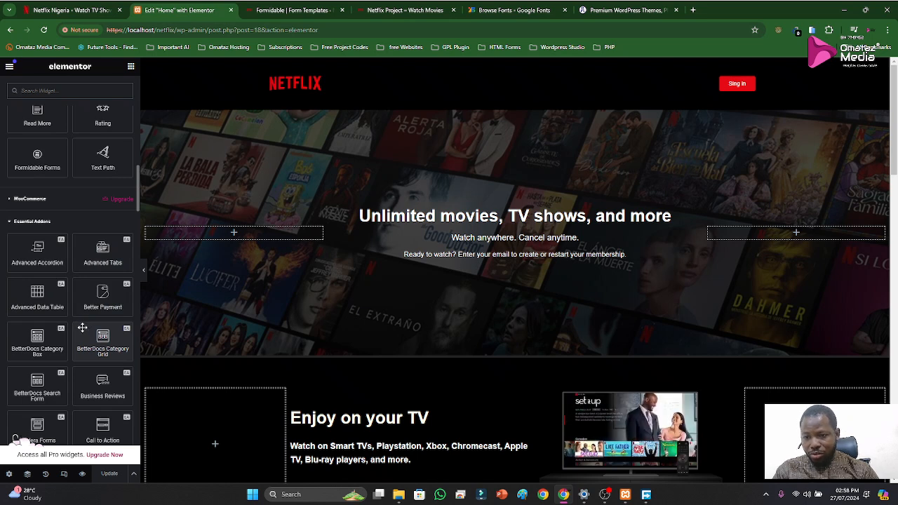
scroll(77, 333, "down", 3)
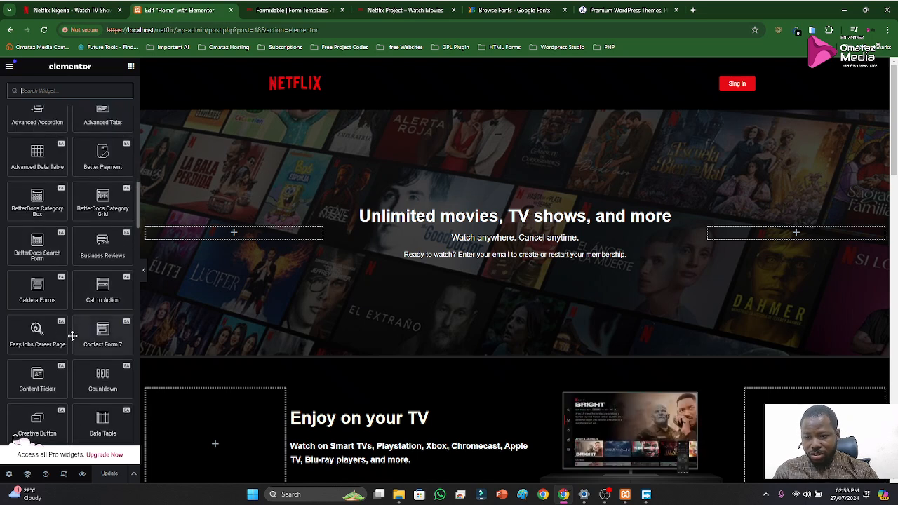
scroll(72, 336, "down", 1)
scroll(72, 336, "down", 1)
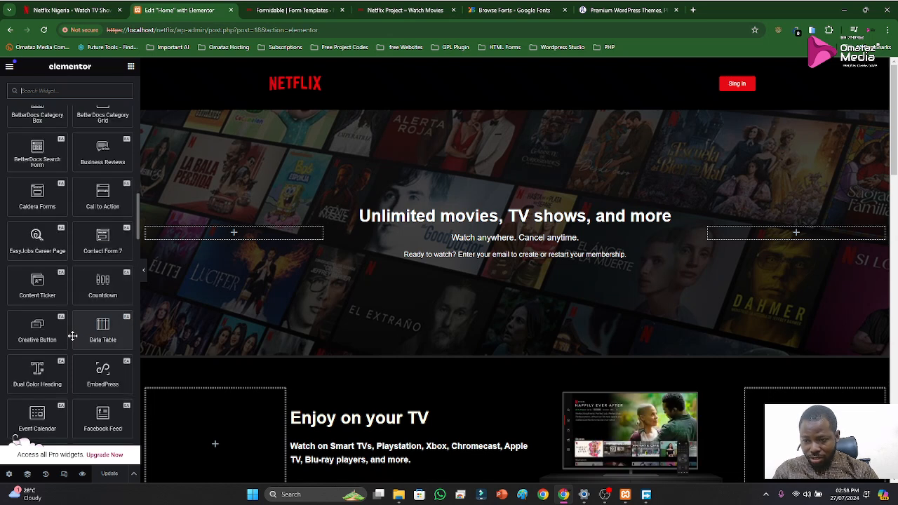
scroll(72, 337, "down", 2)
scroll(72, 337, "down", 3)
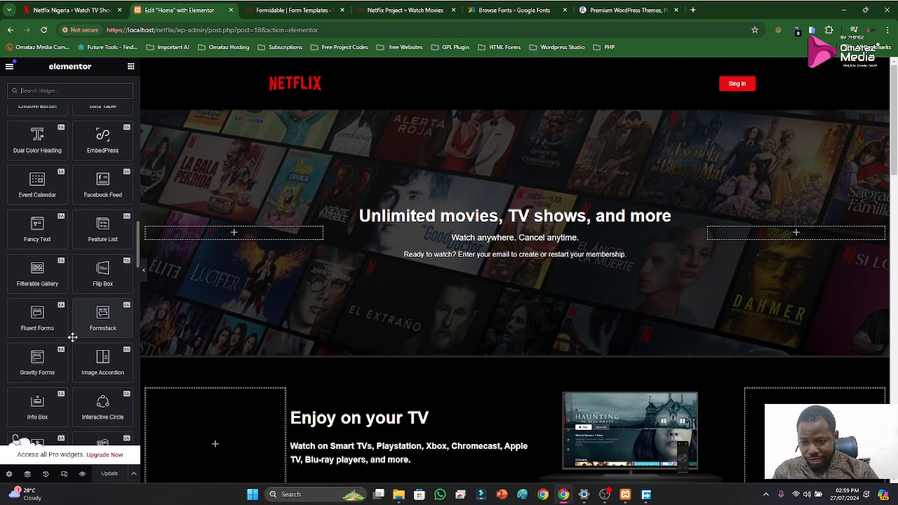
scroll(73, 340, "down", 2)
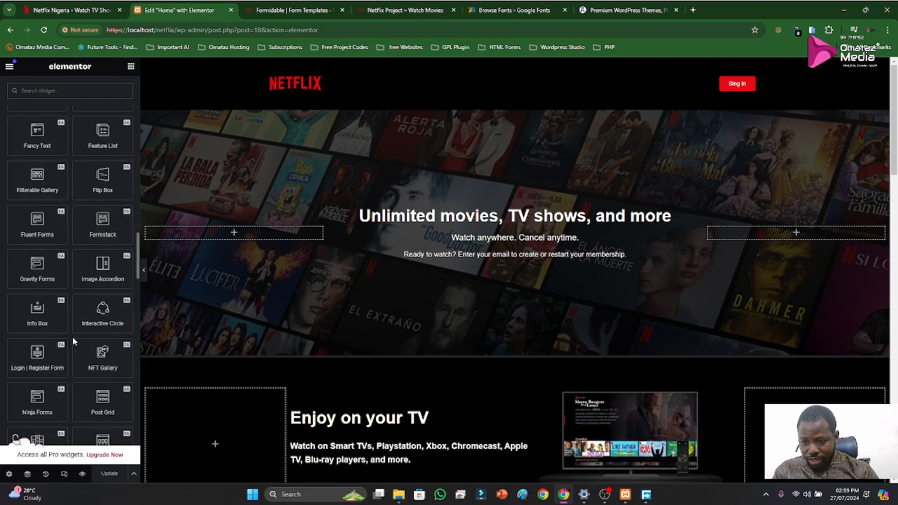
scroll(72, 338, "down", 1)
scroll(72, 338, "down", 1)
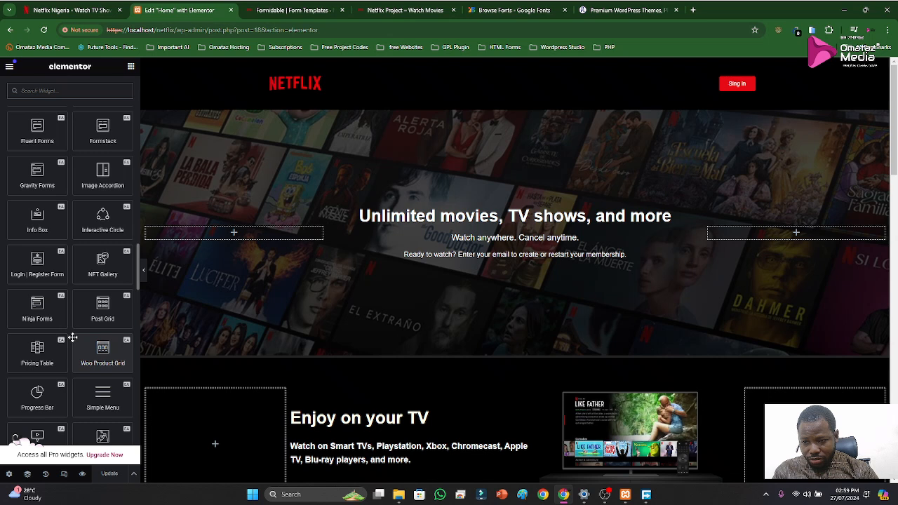
scroll(73, 338, "down", 2)
scroll(73, 338, "down", 2)
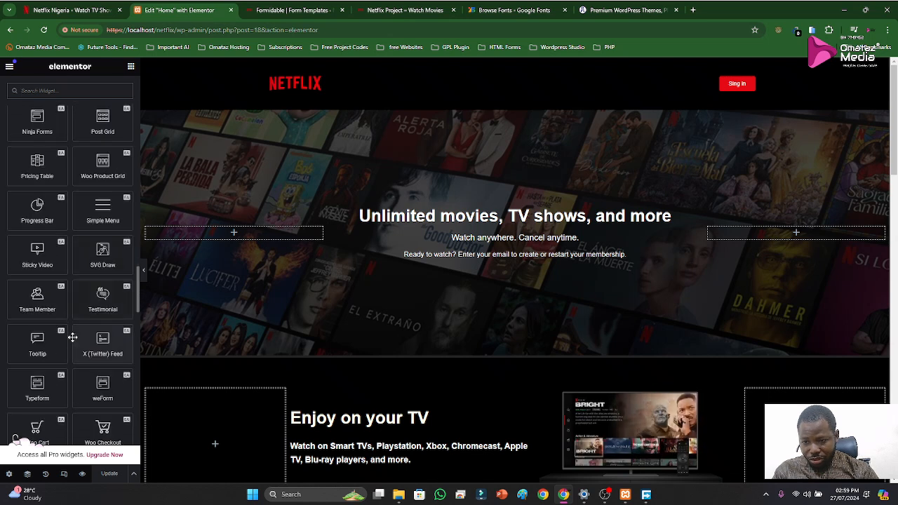
scroll(73, 338, "down", 1)
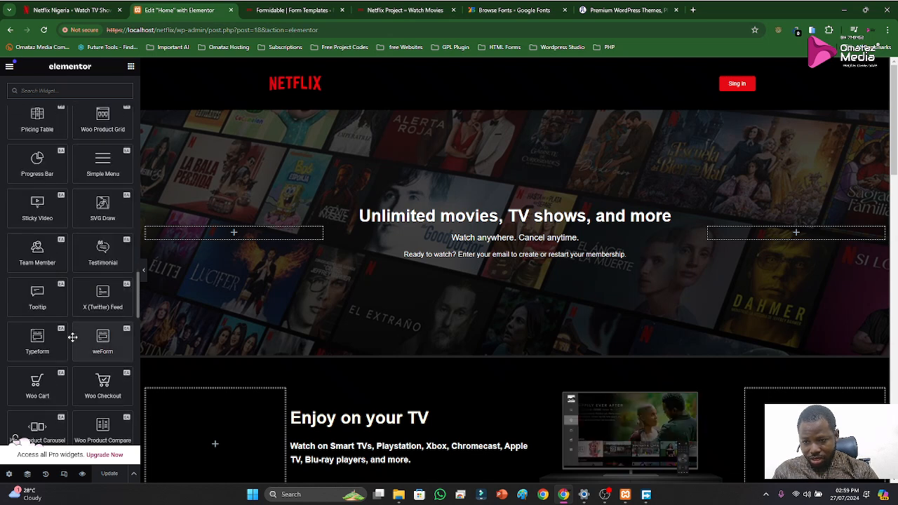
scroll(73, 338, "down", 1)
scroll(72, 338, "down", 2)
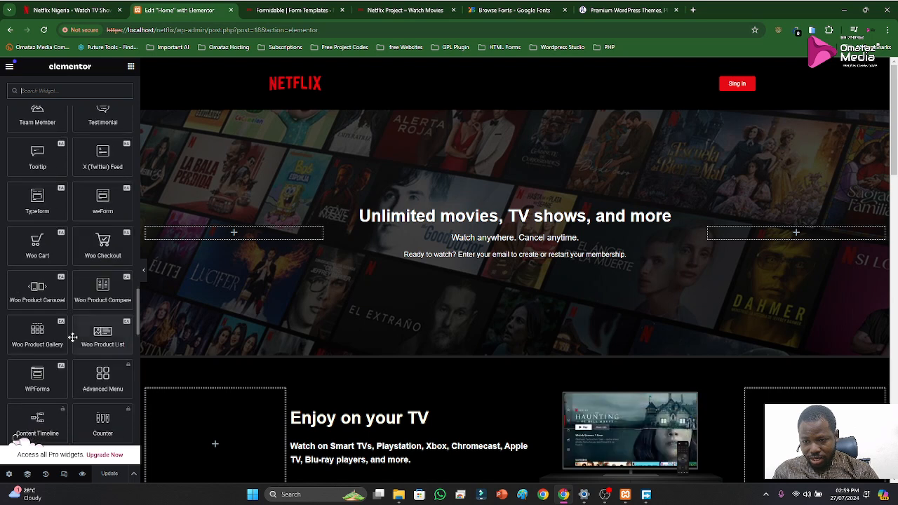
scroll(73, 337, "down", 2)
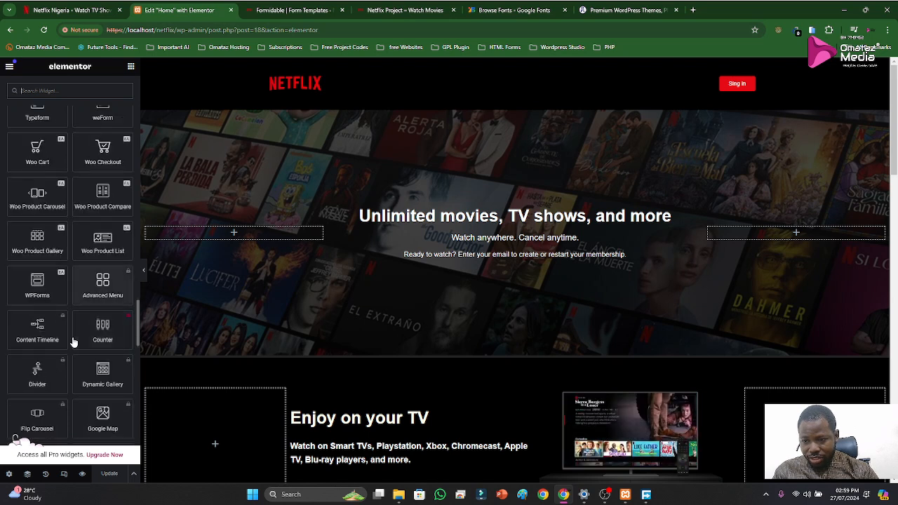
scroll(73, 342, "down", 1)
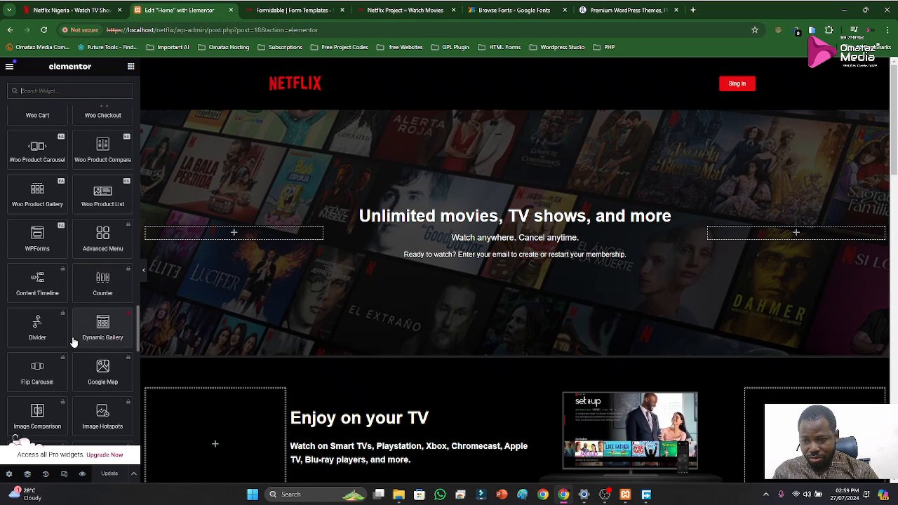
scroll(74, 341, "down", 2)
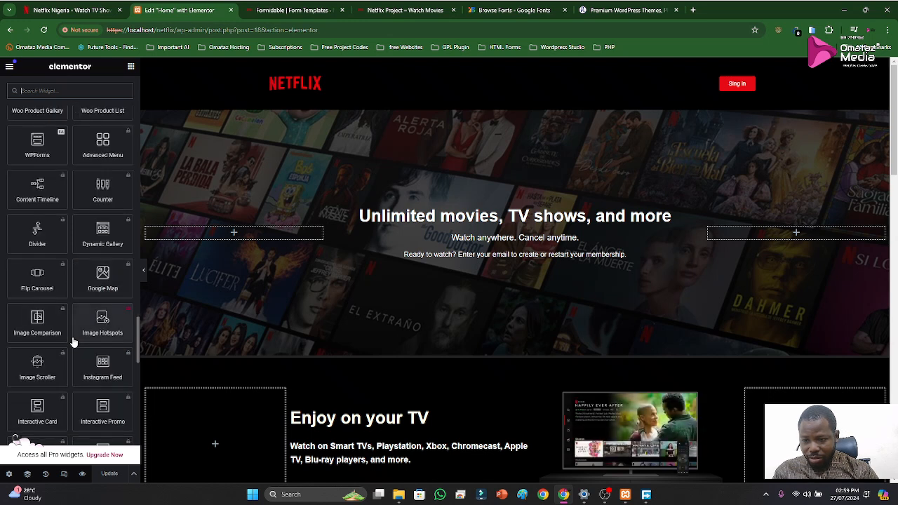
scroll(74, 341, "down", 1)
scroll(74, 342, "down", 4)
scroll(74, 342, "down", 2)
scroll(74, 342, "down", 3)
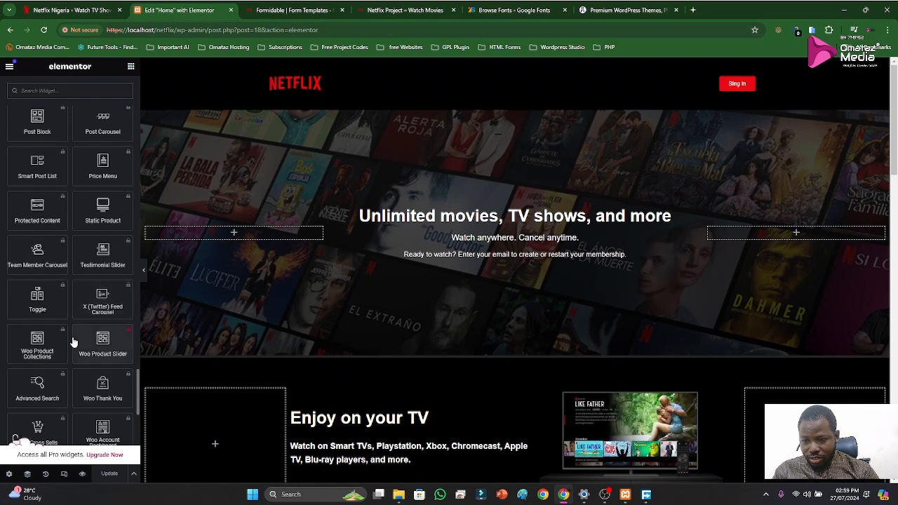
scroll(74, 342, "down", 1)
scroll(74, 342, "down", 2)
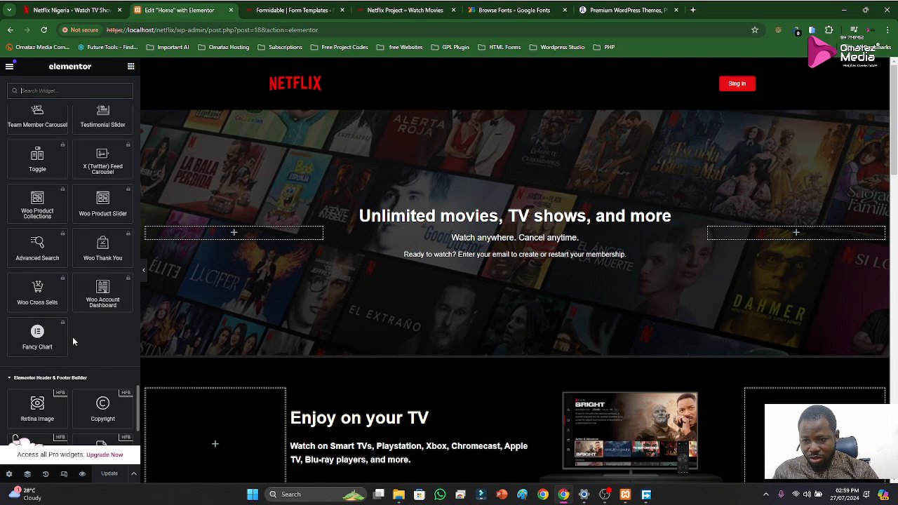
Examine the Elementor Header & Footer Builder widgets, and expand the WordPress category to check its widgets for a form
scroll(74, 338, "down", 1)
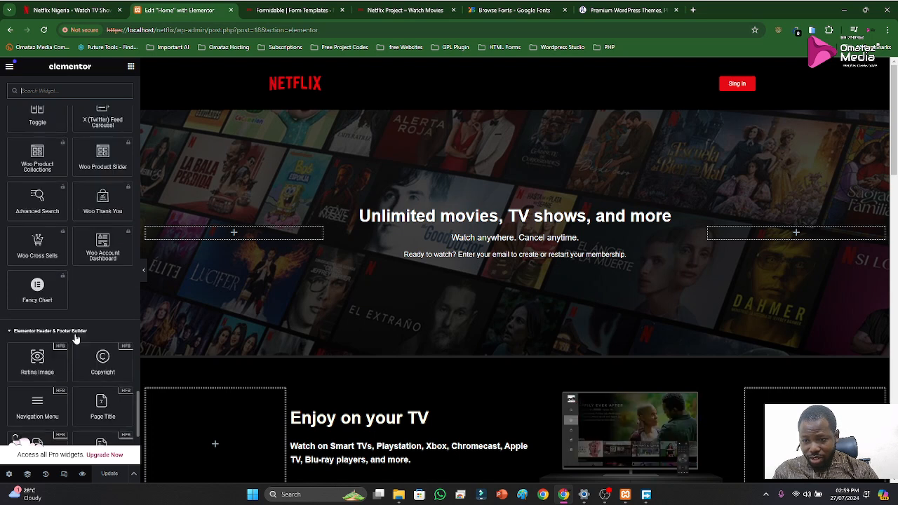
scroll(81, 320, "down", 1)
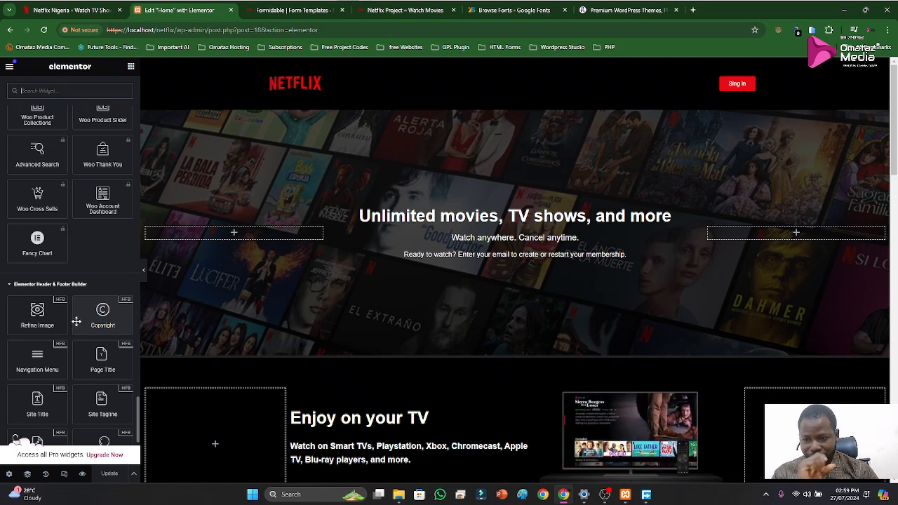
scroll(77, 315, "down", 1)
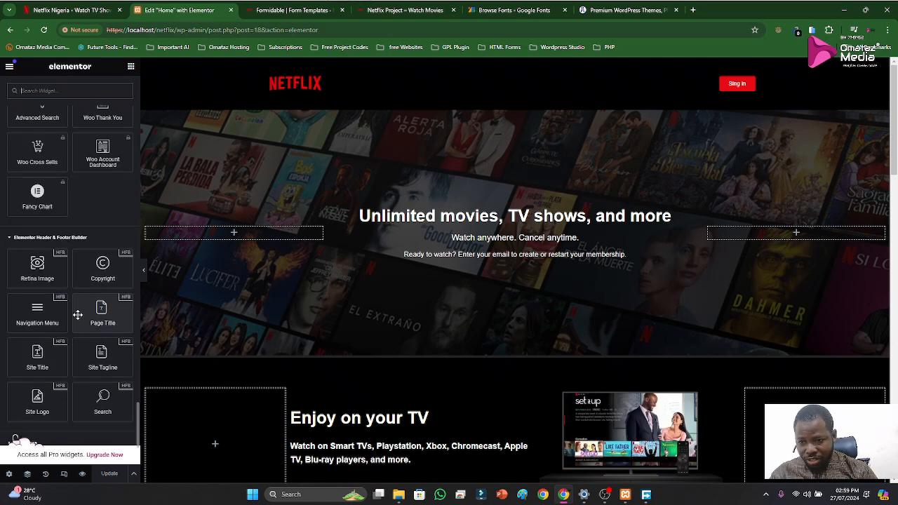
scroll(77, 316, "down", 3)
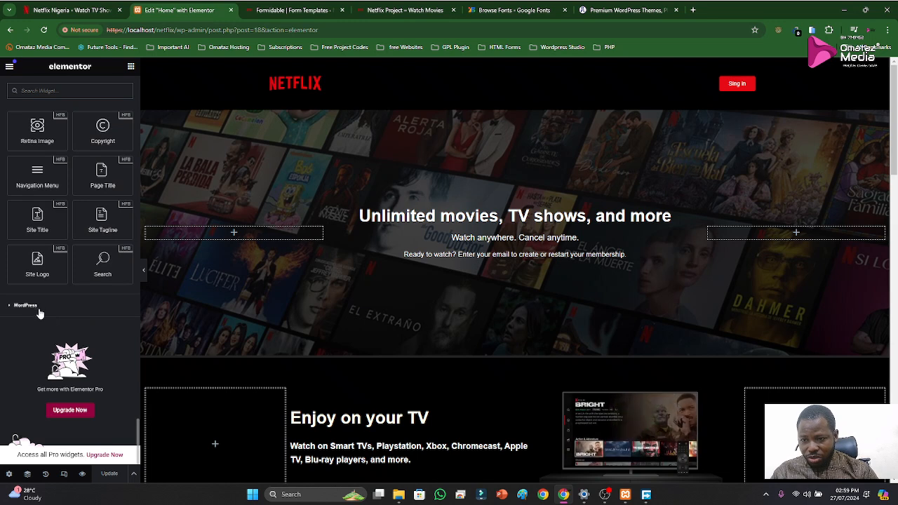
left_click(29, 306)
scroll(49, 318, "down", 2)
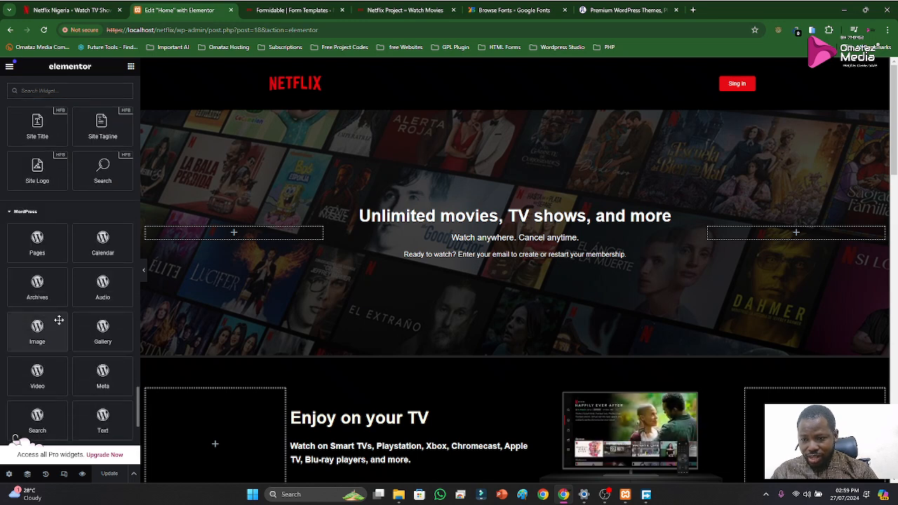
scroll(59, 320, "down", 1)
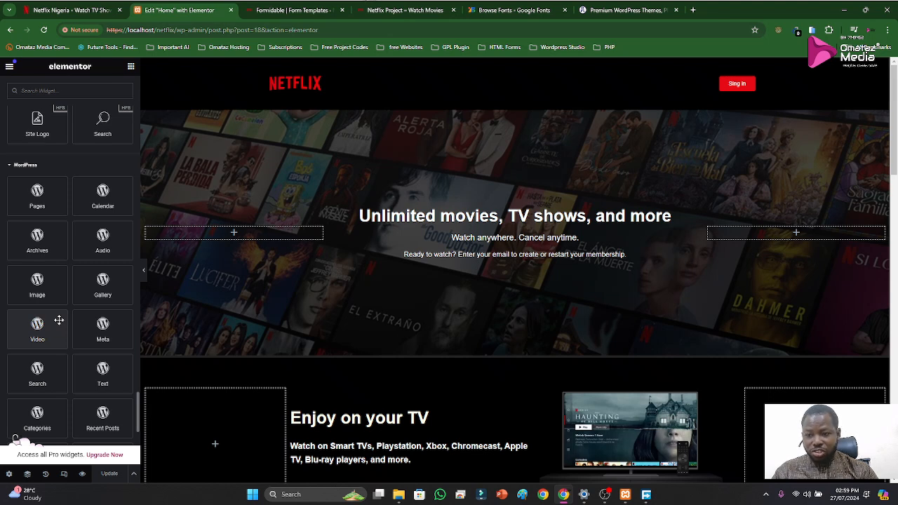
scroll(59, 320, "down", 1)
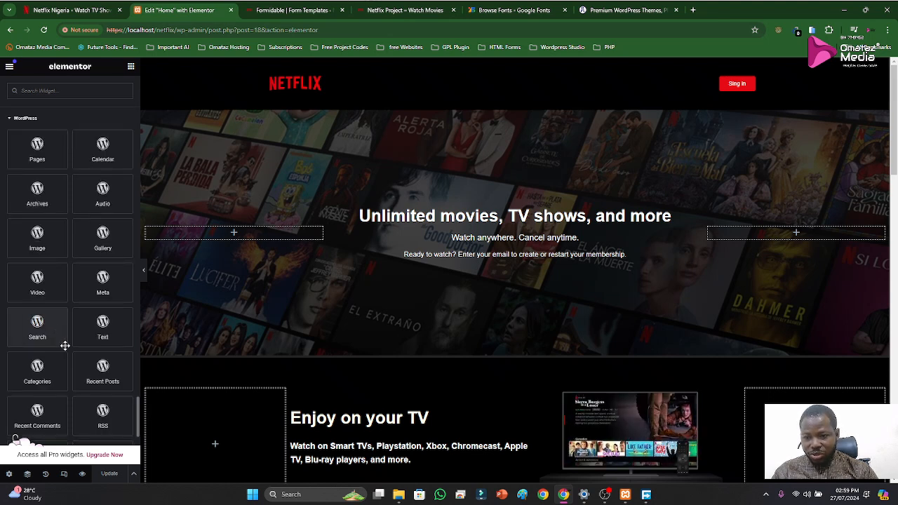
scroll(64, 345, "down", 1)
scroll(65, 345, "down", 2)
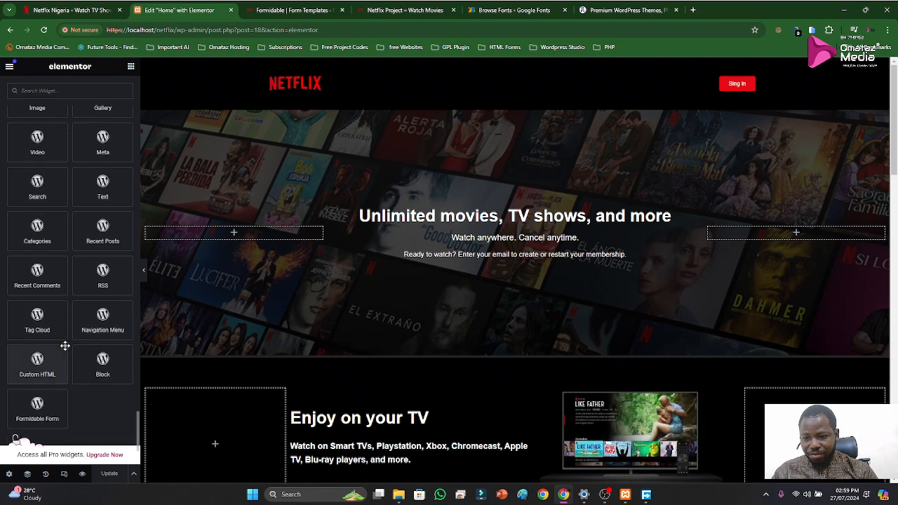
Check the remaining WordPress widgets, including Formidable Form, and search the widget library for "form"
scroll(64, 346, "down", 1)
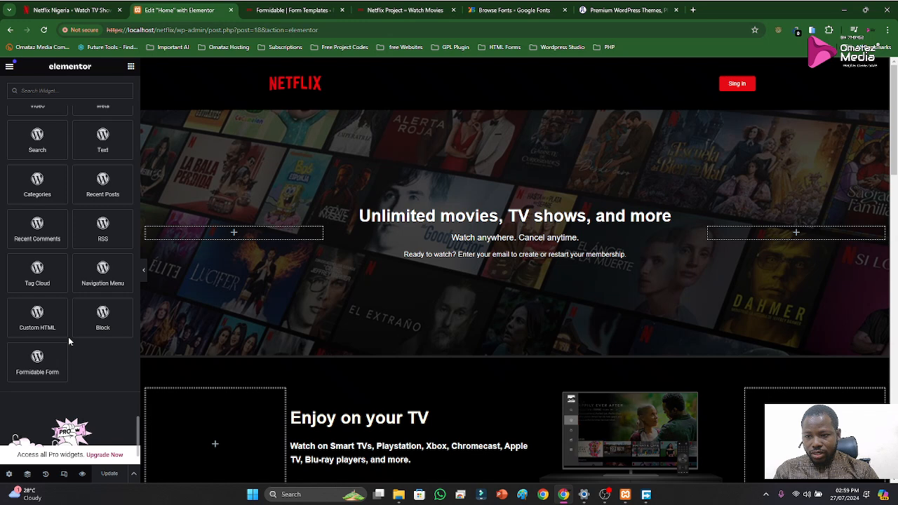
scroll(77, 288, "up", 2)
scroll(88, 290, "up", 1)
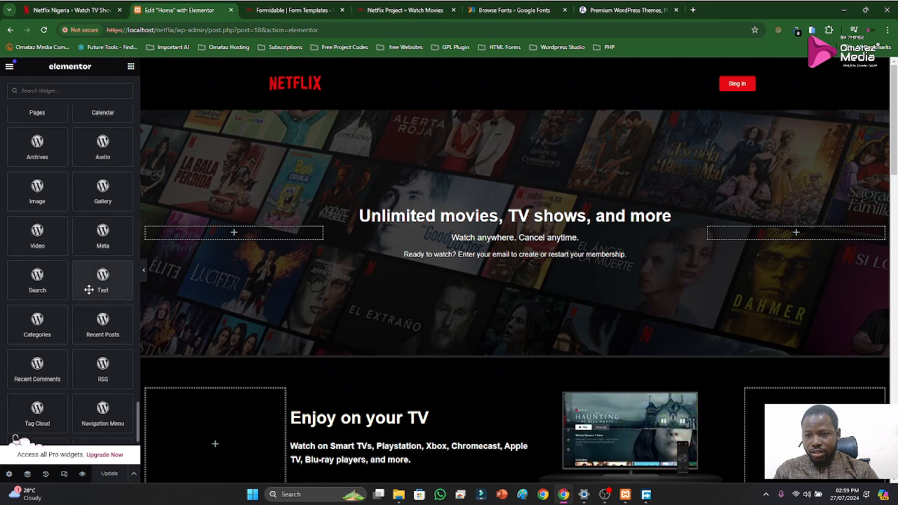
scroll(89, 290, "up", 1)
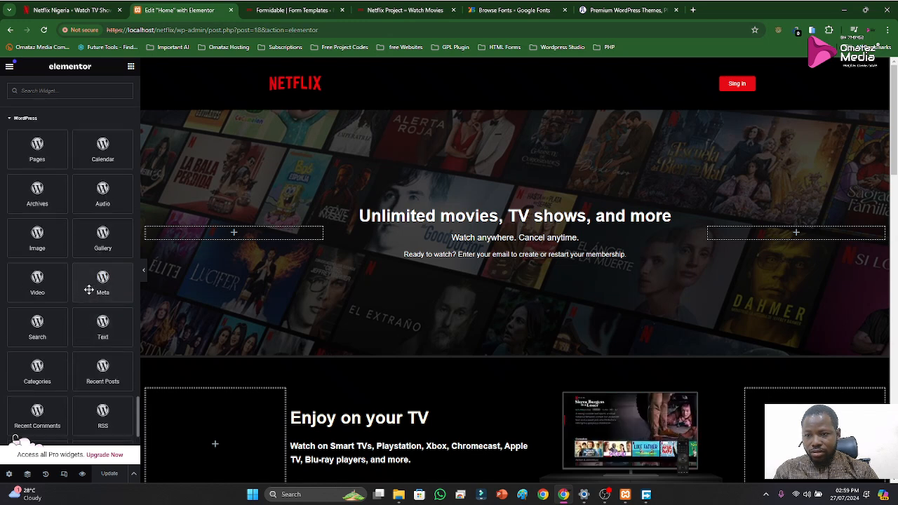
scroll(89, 290, "up", 10)
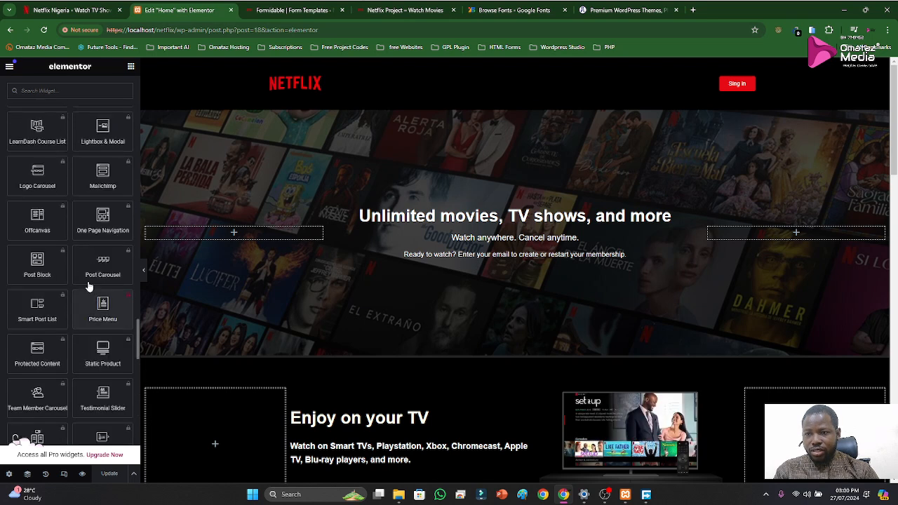
left_click(63, 94)
type("fo")
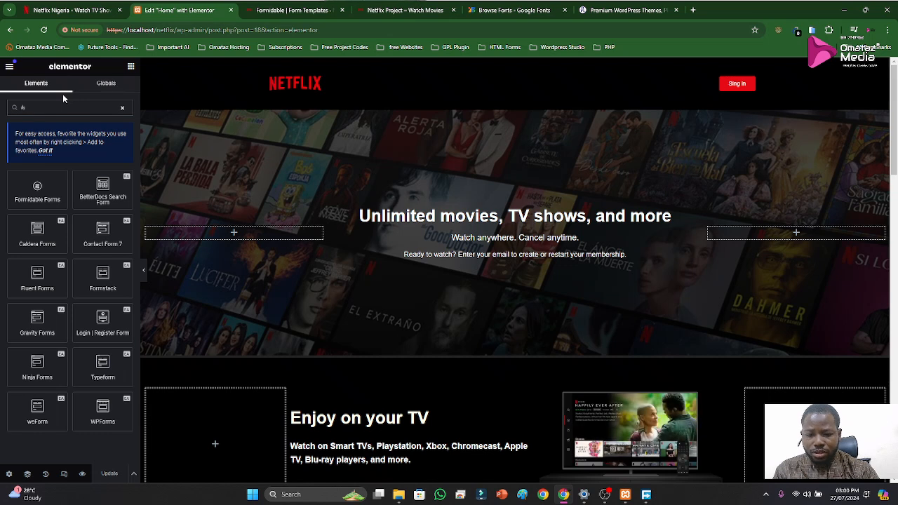
type("rm")
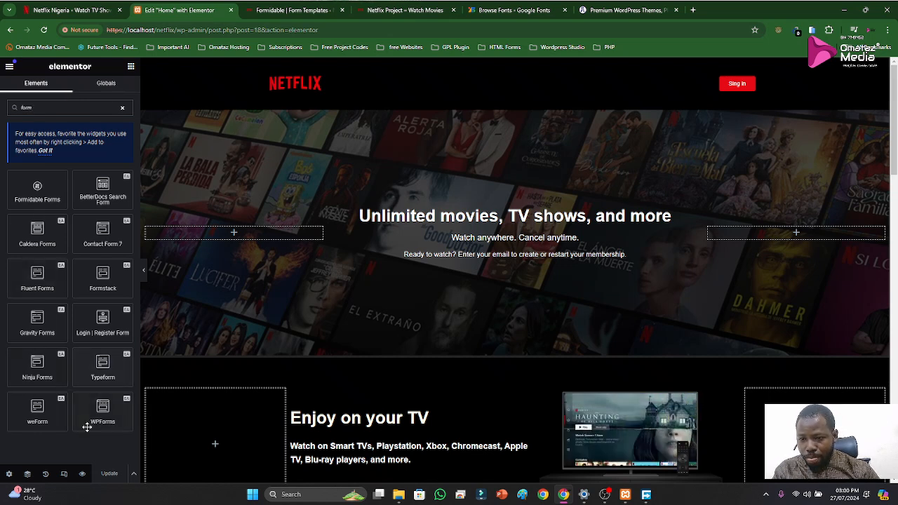
Open gplpluginthemes.com in a new incognito browser window and dismiss the site's chat pop-up
left_click(889, 30)
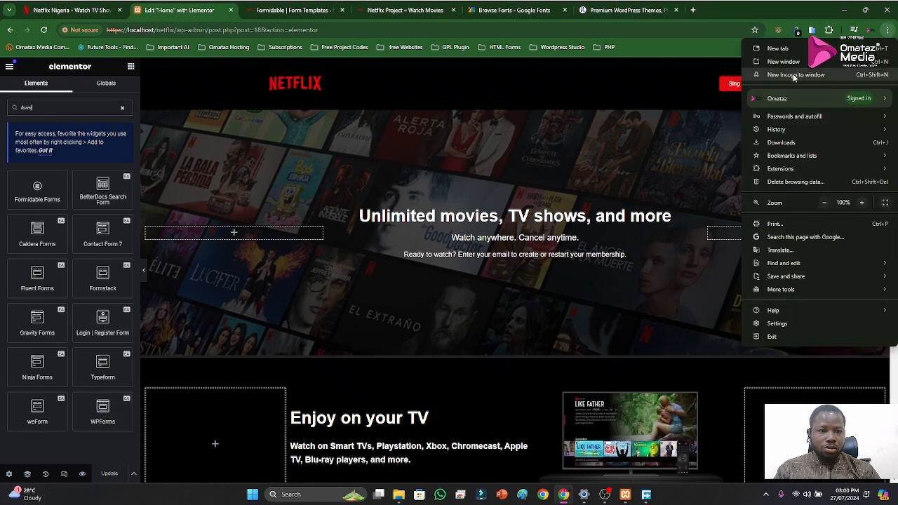
left_click(795, 75)
type("gplpluginthemes.com")
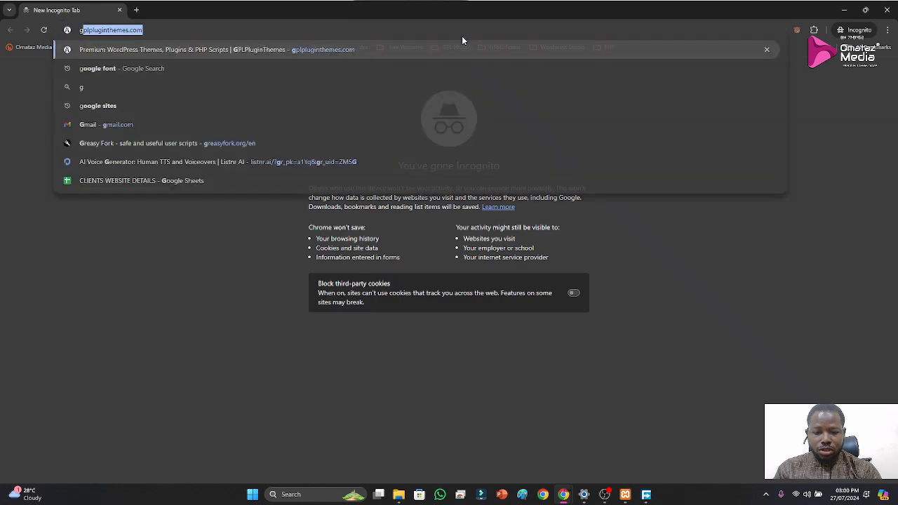
key("Return")
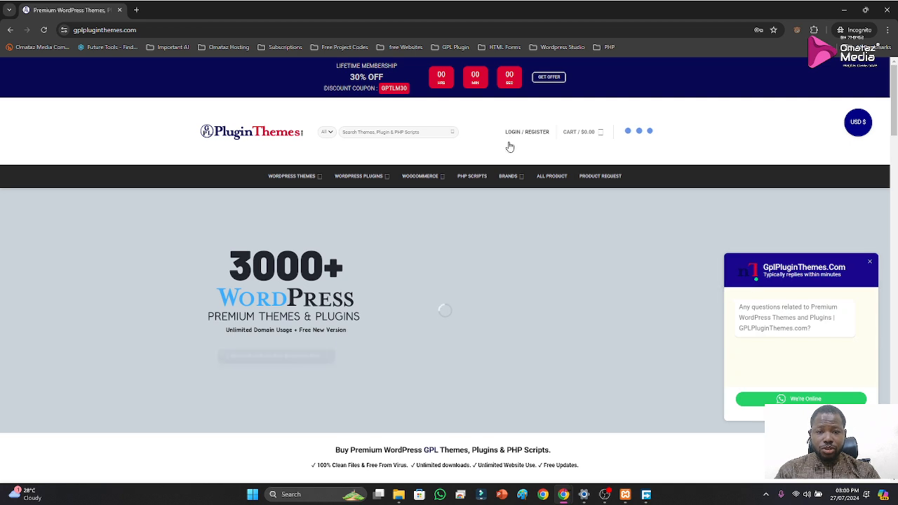
left_click(870, 264)
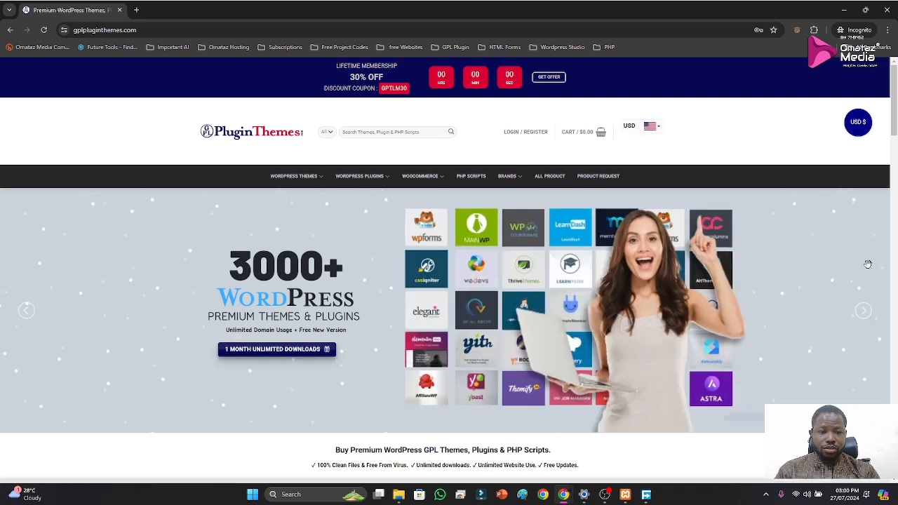
Search the plugin store for "elementor" and look through the suggested products
left_click(420, 132)
type("ele")
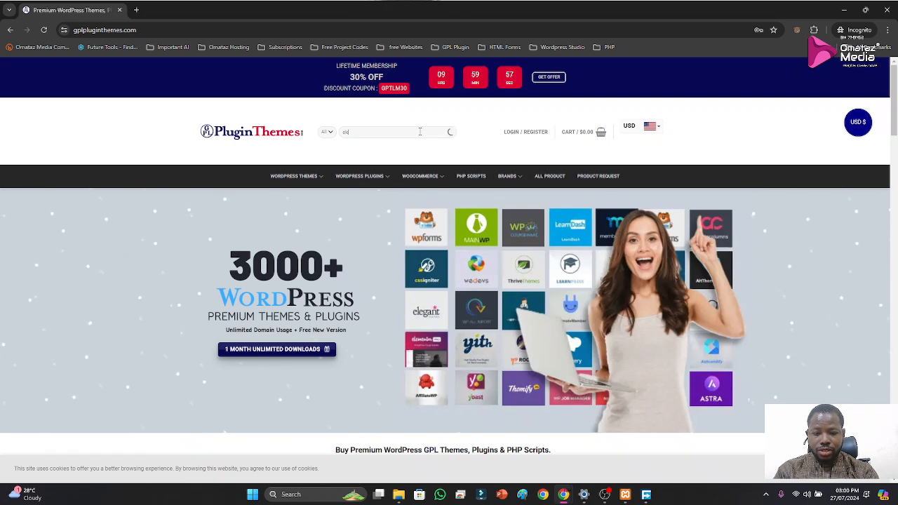
type("mentor")
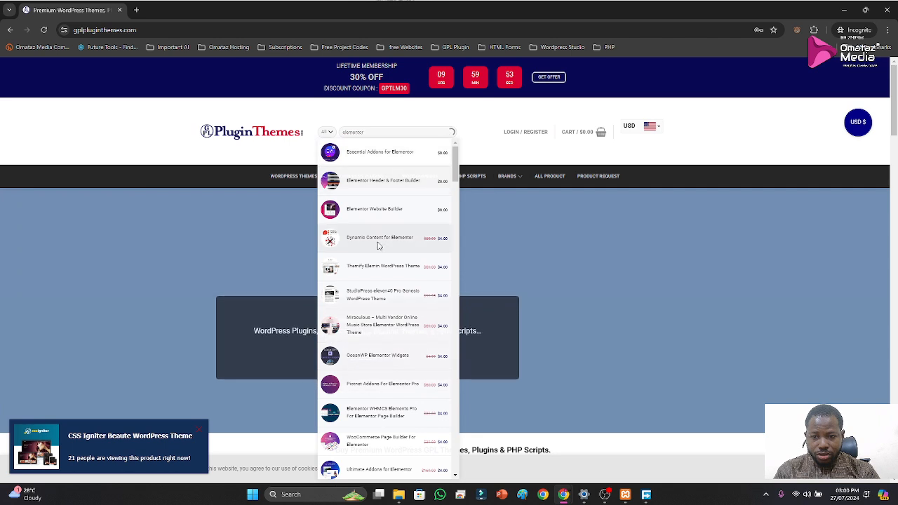
scroll(372, 367, "down", 3)
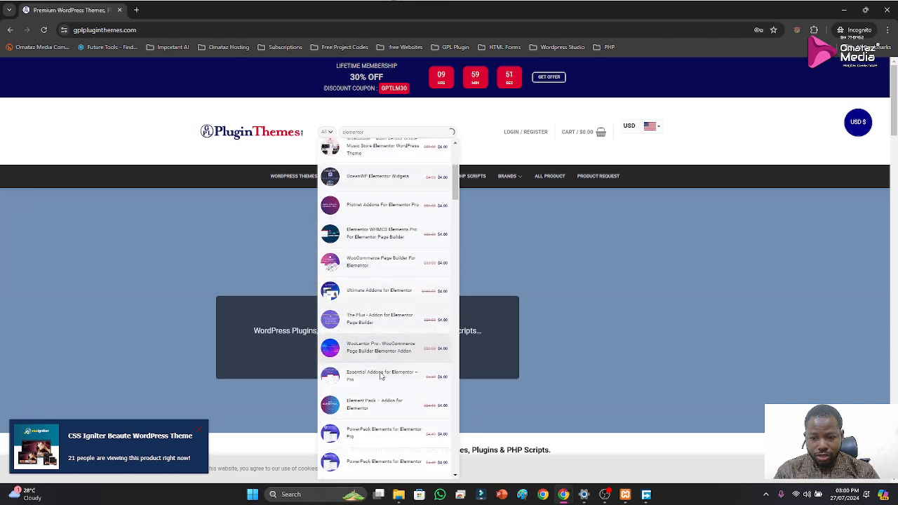
left_click(378, 369)
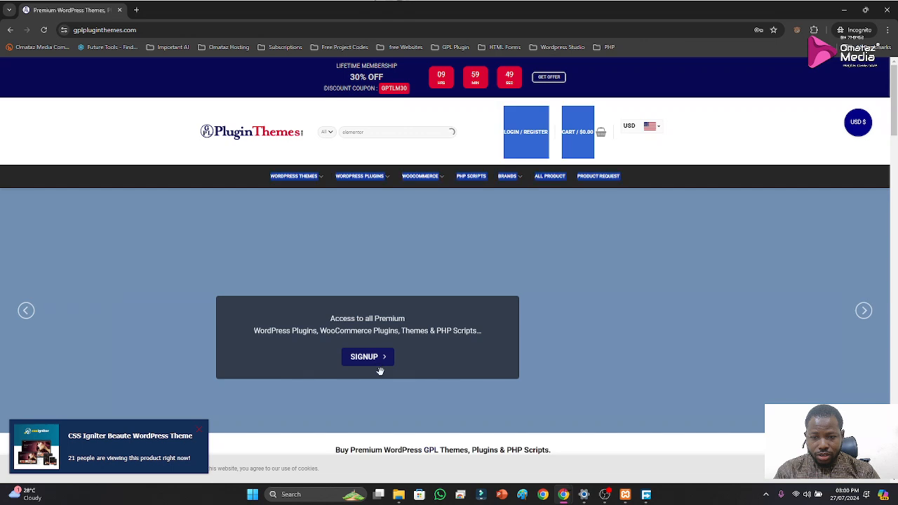
Refine the store search to "elementor pro" and look through the suggestions for the Elementor Pro plugin
left_click(386, 134)
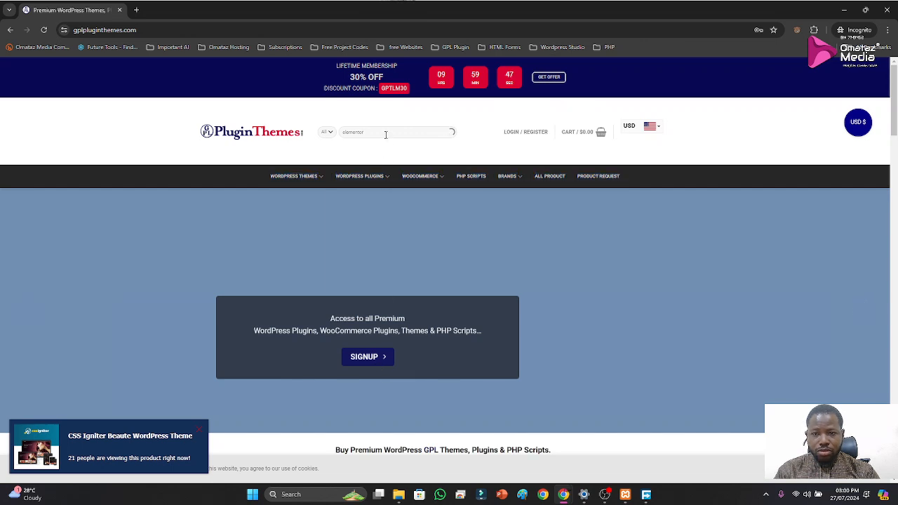
type("pro")
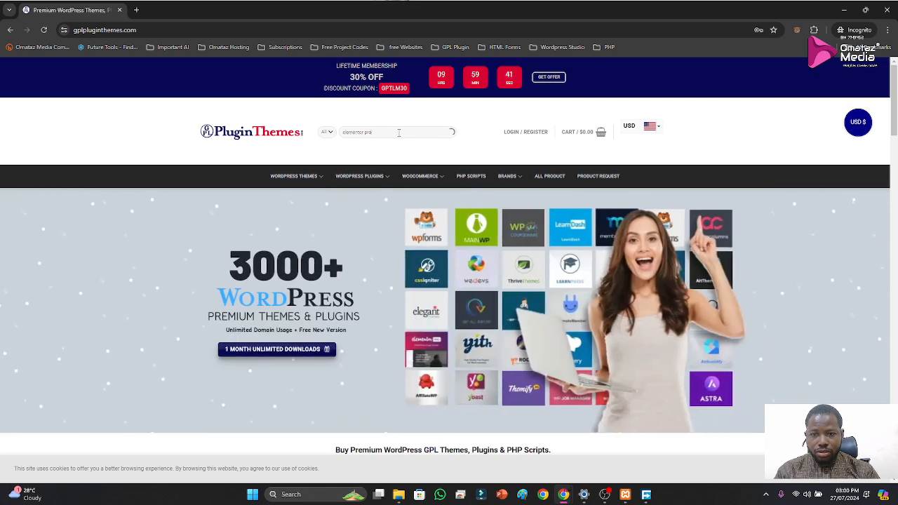
scroll(354, 319, "down", 5)
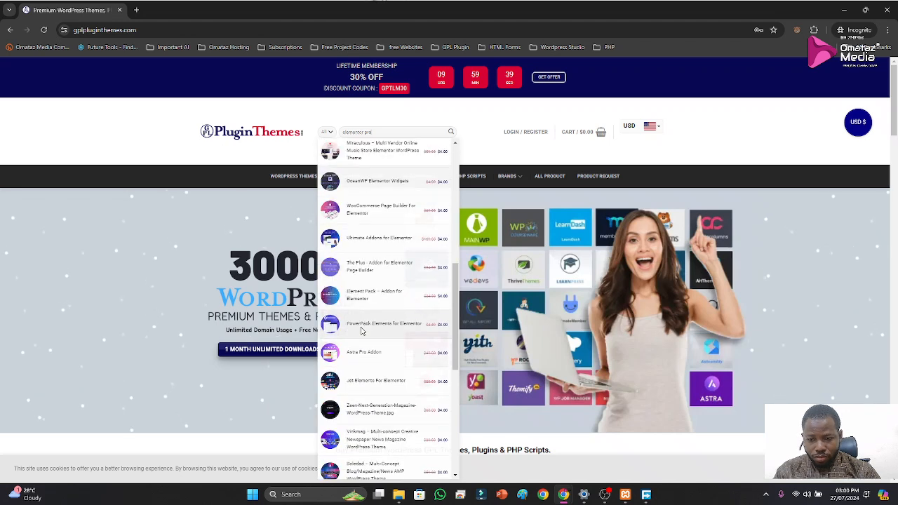
scroll(362, 331, "down", 3)
scroll(375, 338, "down", 3)
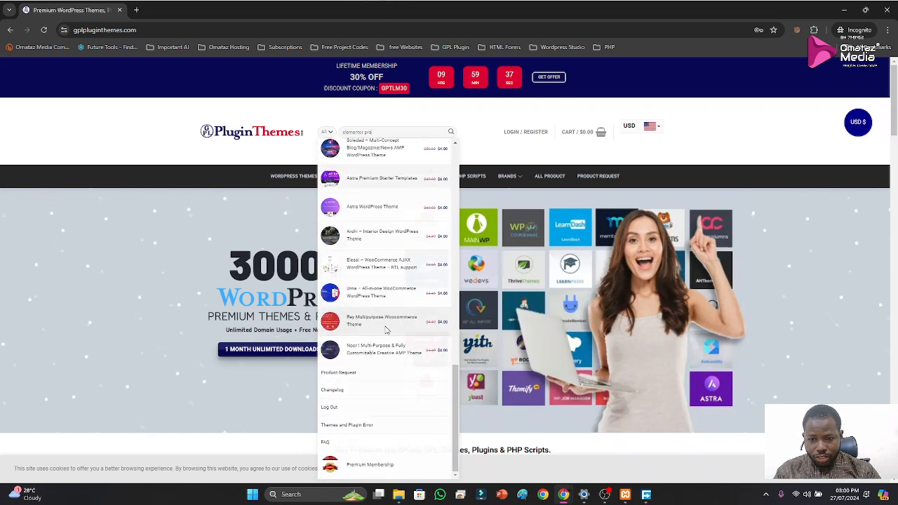
scroll(385, 305, "up", 4)
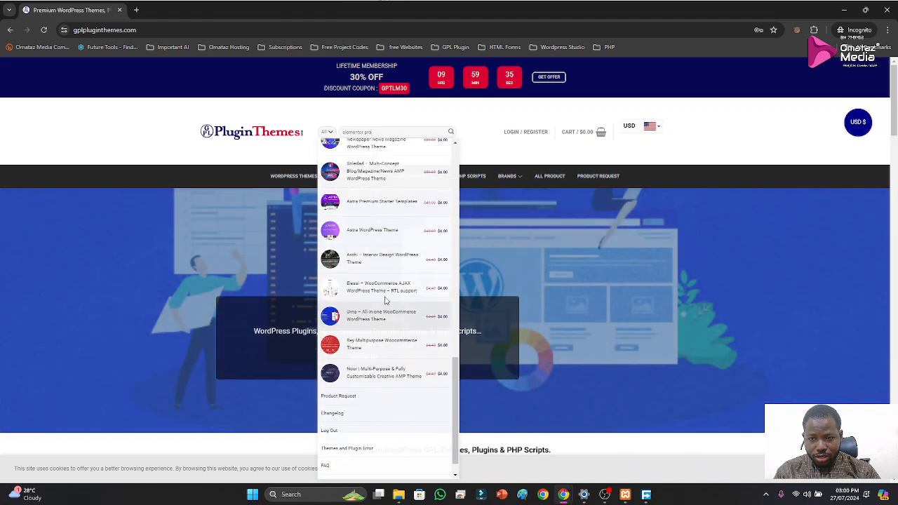
scroll(387, 296, "up", 3)
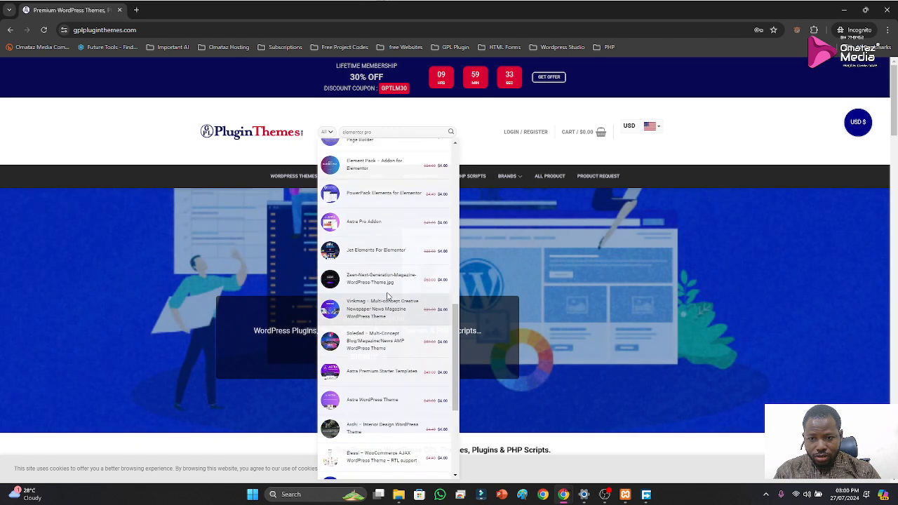
scroll(386, 291, "up", 6)
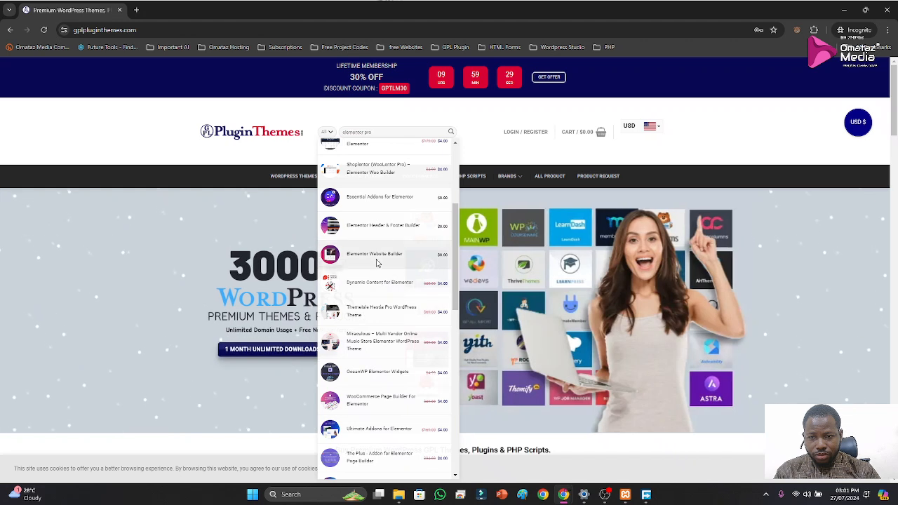
scroll(395, 227, "up", 4)
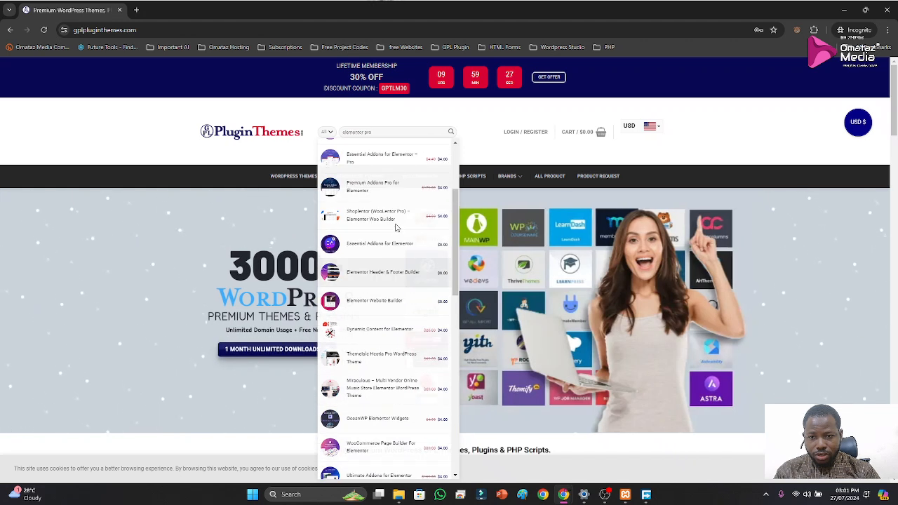
scroll(395, 226, "up", 2)
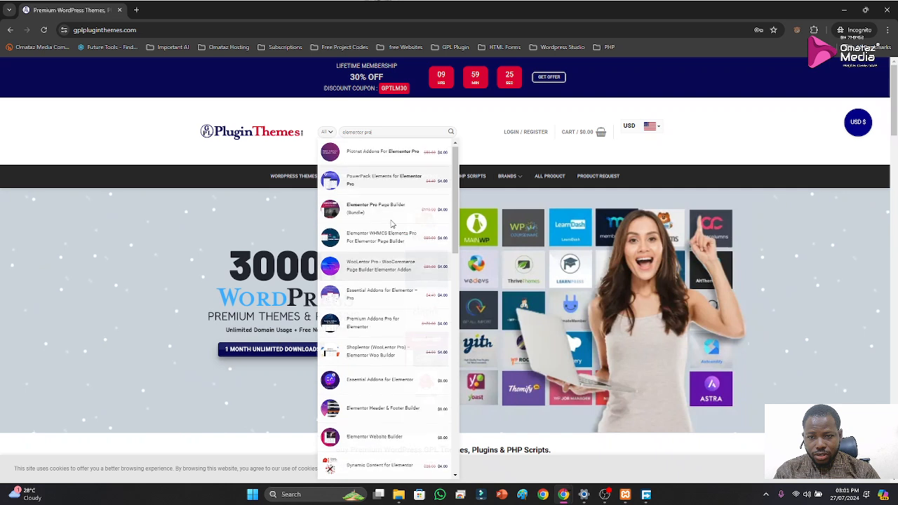
Open the Elementor Pro Page Builder (Bundle) product page and review its details and purchase options
left_click(376, 208)
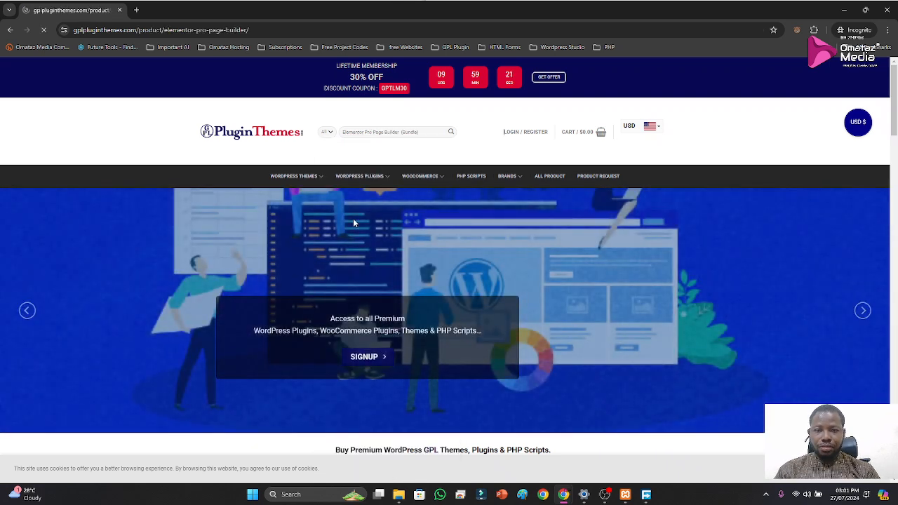
scroll(488, 371, "down", 2)
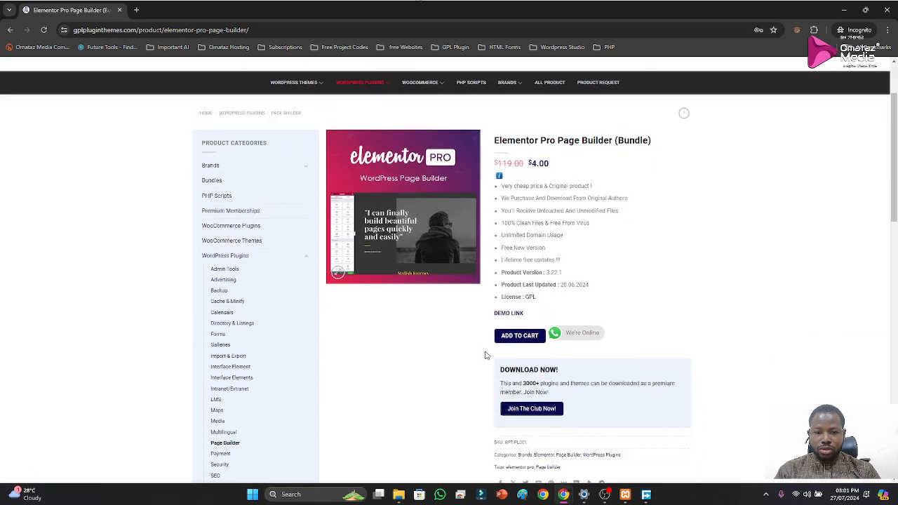
scroll(513, 344, "down", 3)
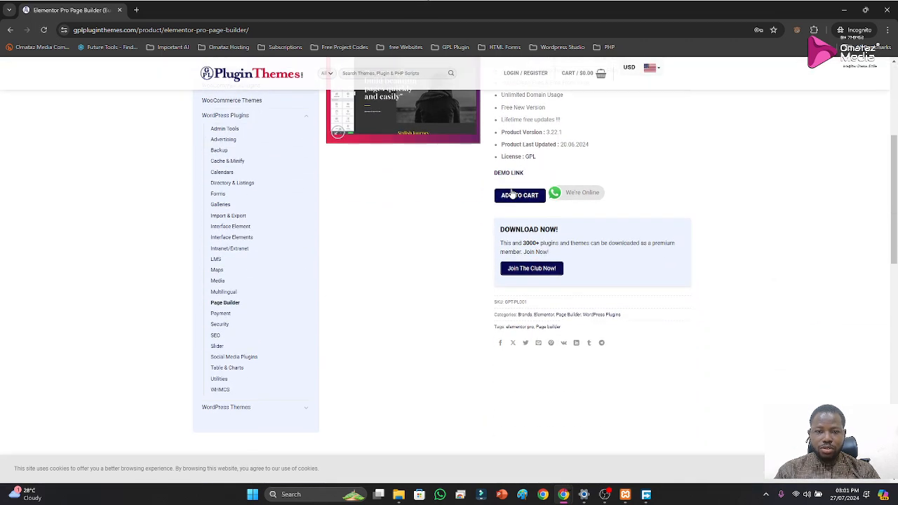
scroll(497, 275, "up", 2)
scroll(497, 281, "up", 1)
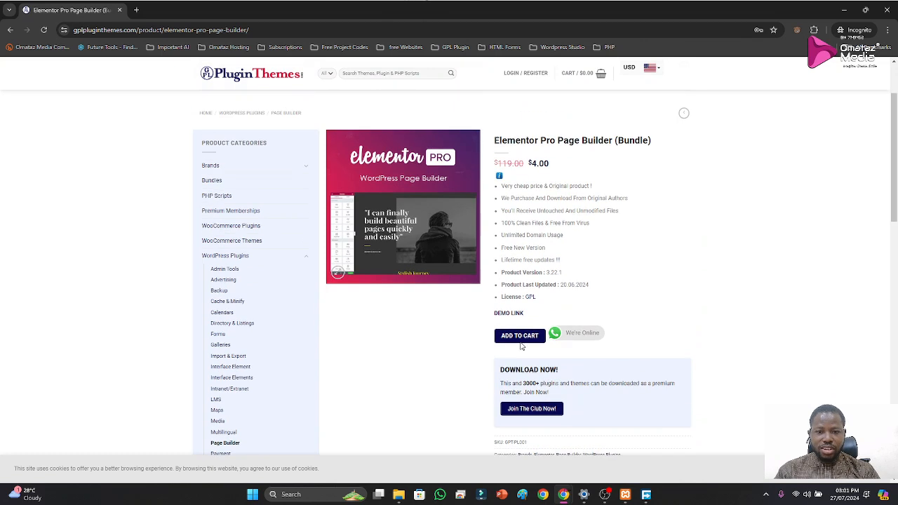
scroll(526, 249, "up", 2)
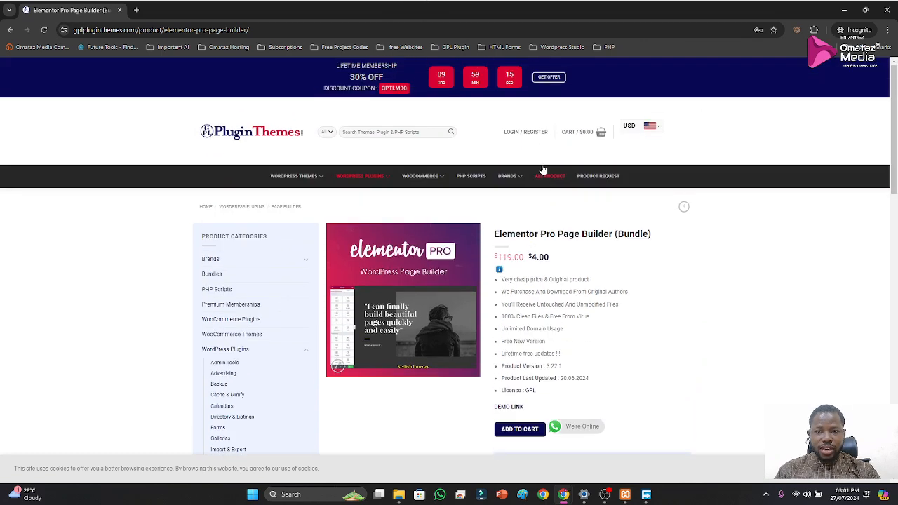
Log in to the store with the saved username and password, authorising the autofill with the Windows PIN, and dismiss the currency selection pop-up
left_click(526, 132)
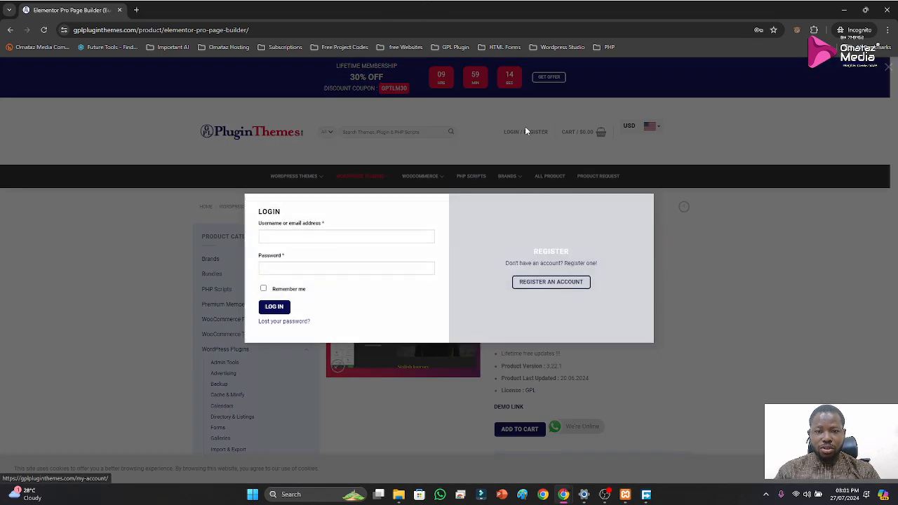
left_click(339, 249)
left_click(343, 261)
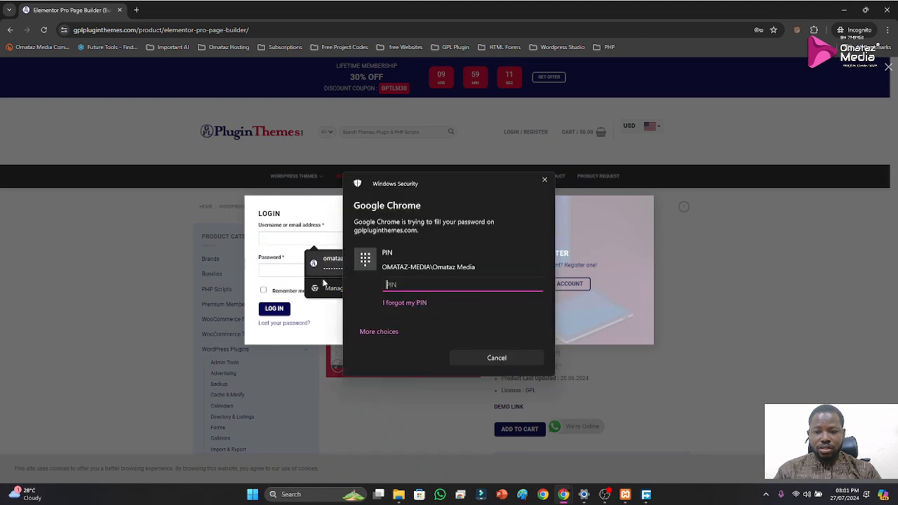
left_click(276, 309)
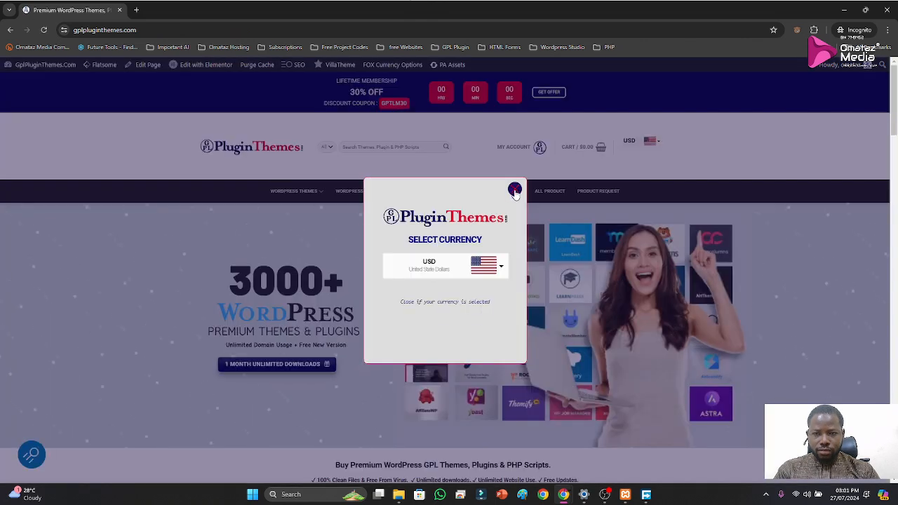
left_click(515, 191)
mouse_move(513, 194)
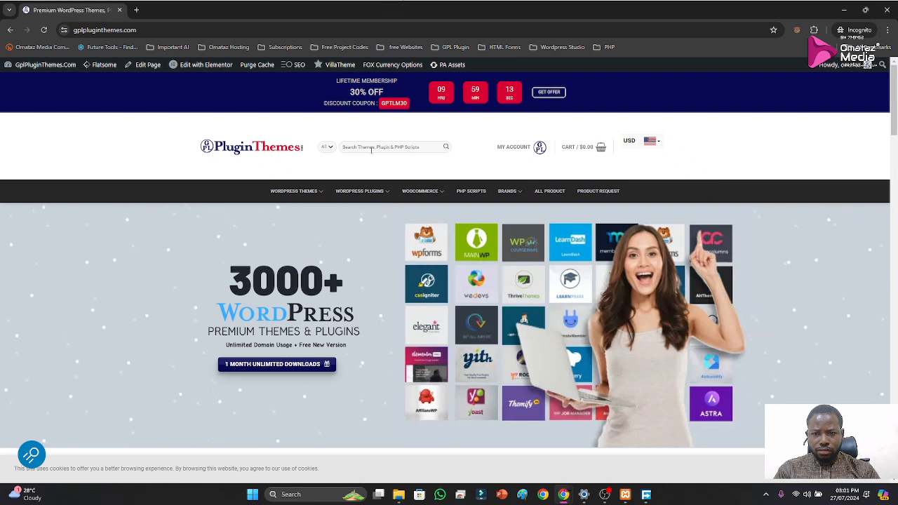
Search the plugin store for "elem" and open the Elementor Pro Page Builder (Bundle) product page from the suggestions
left_click(371, 150)
type("ele")
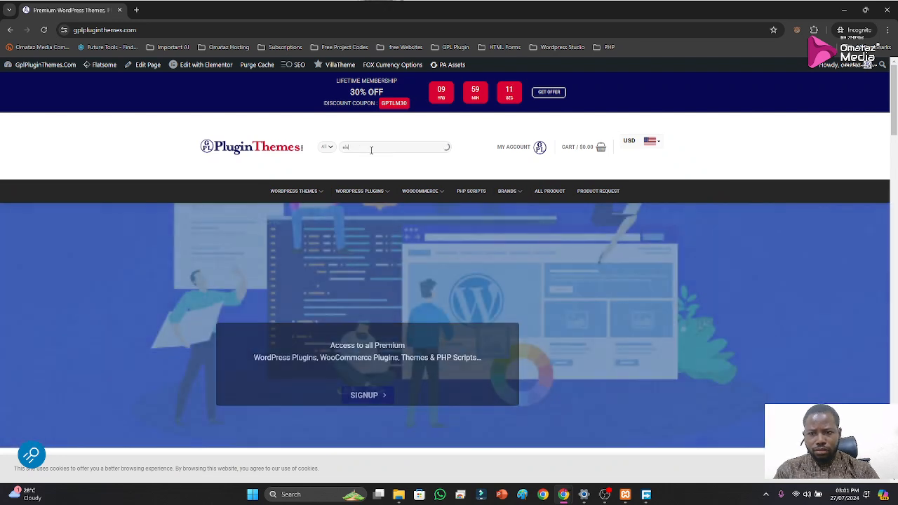
type("me")
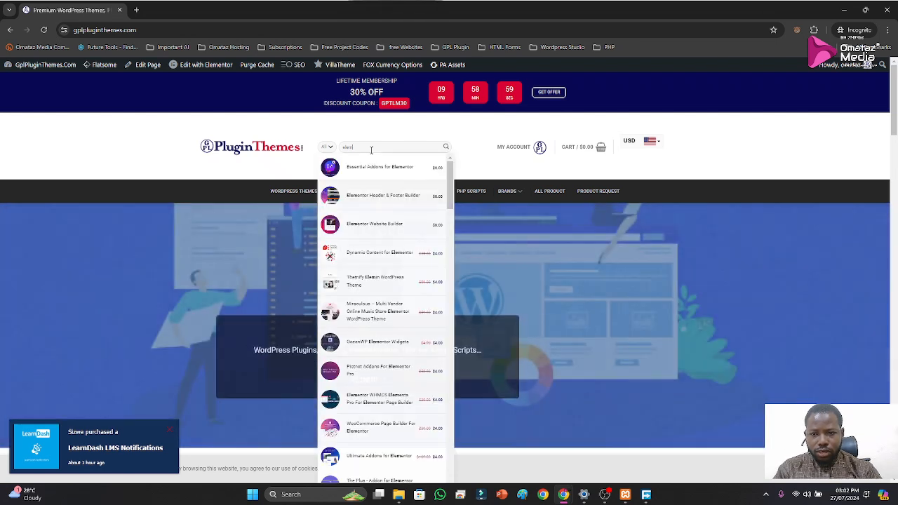
scroll(365, 295, "down", 2)
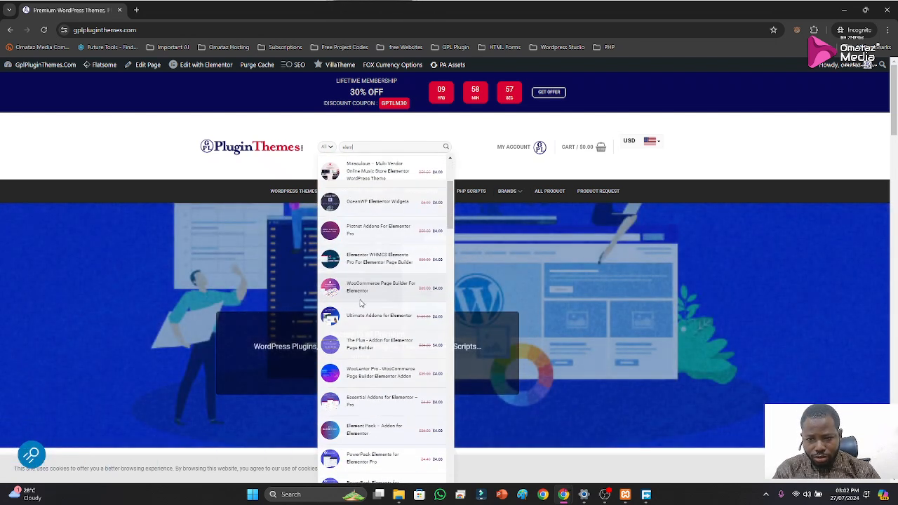
scroll(368, 314, "down", 1)
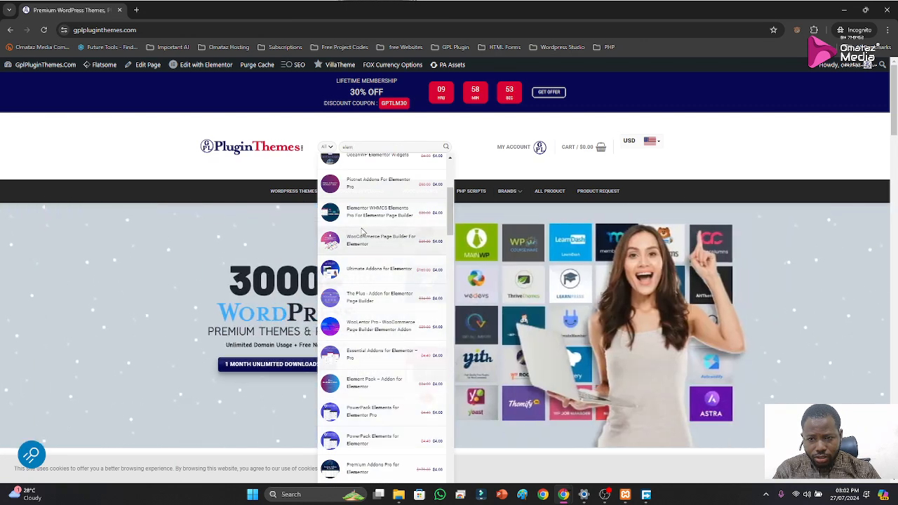
scroll(379, 330, "down", 2)
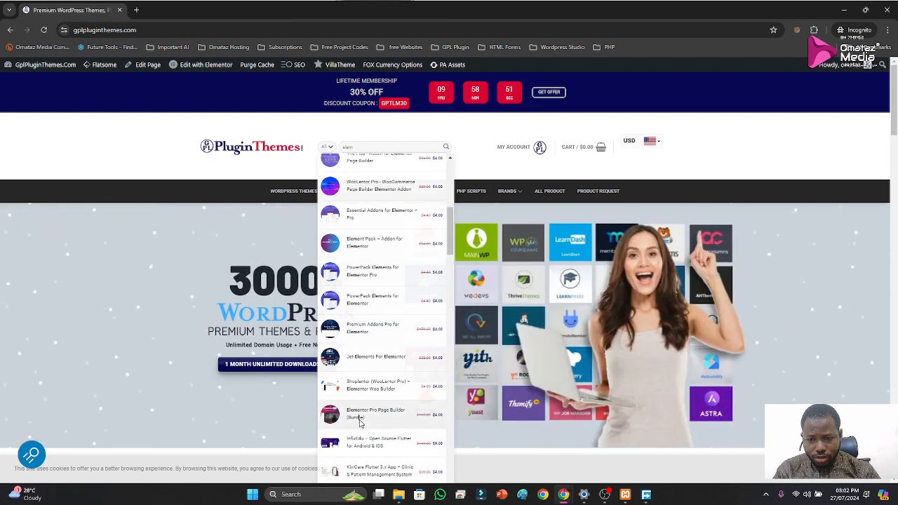
left_click(360, 419)
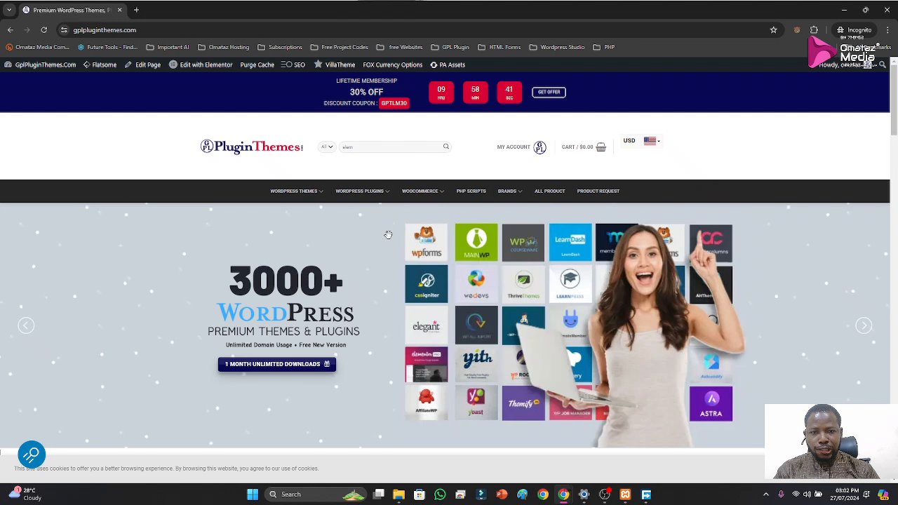
left_click(375, 149)
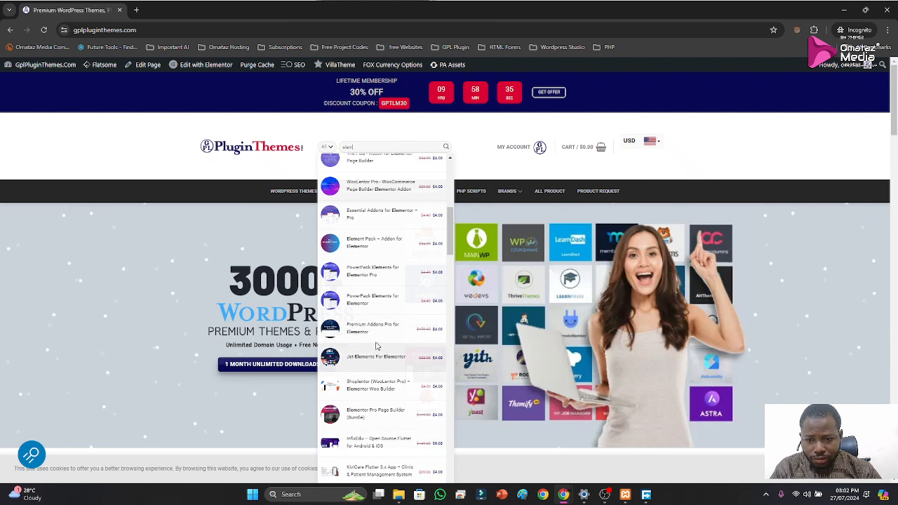
scroll(386, 277, "down", 1)
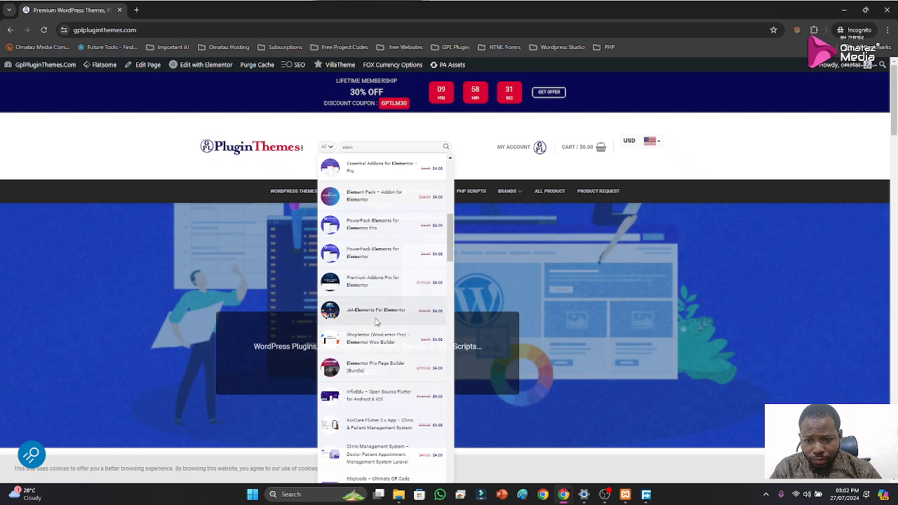
left_click(353, 370)
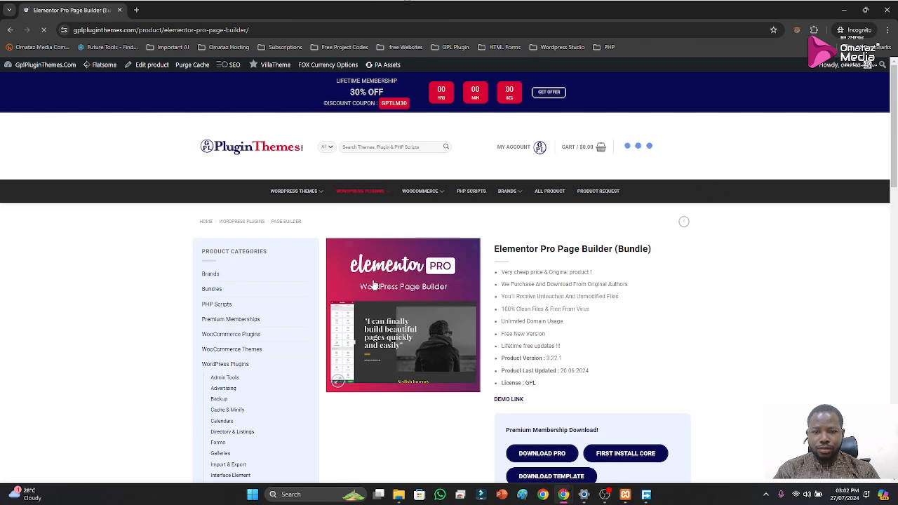
Download the Elementor Pro package and save it as elementor-pro-package.3.22.1-1vq9si.zip in the Downloads folder
scroll(510, 301, "down", 3)
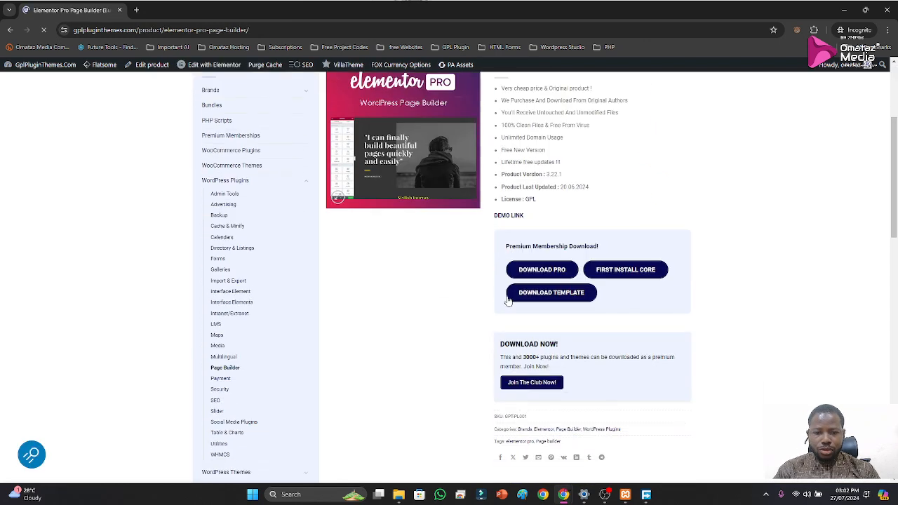
left_click(547, 268)
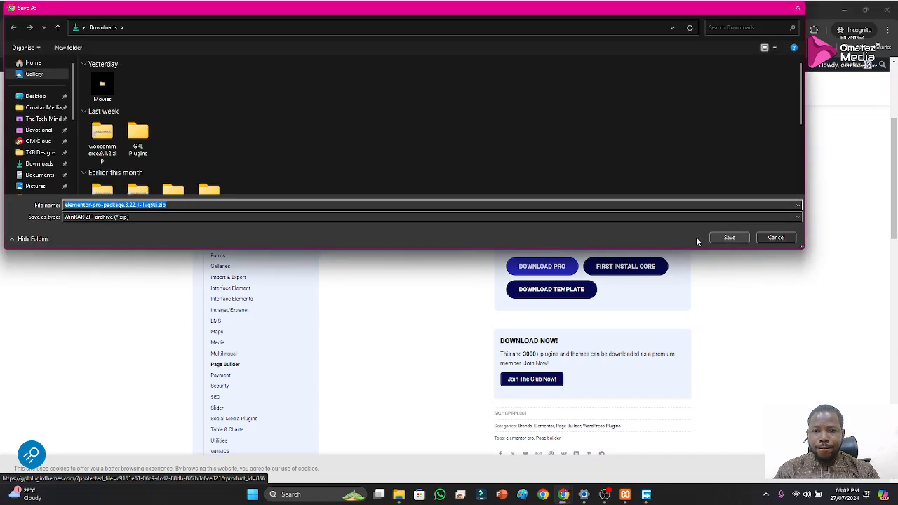
left_click(730, 239)
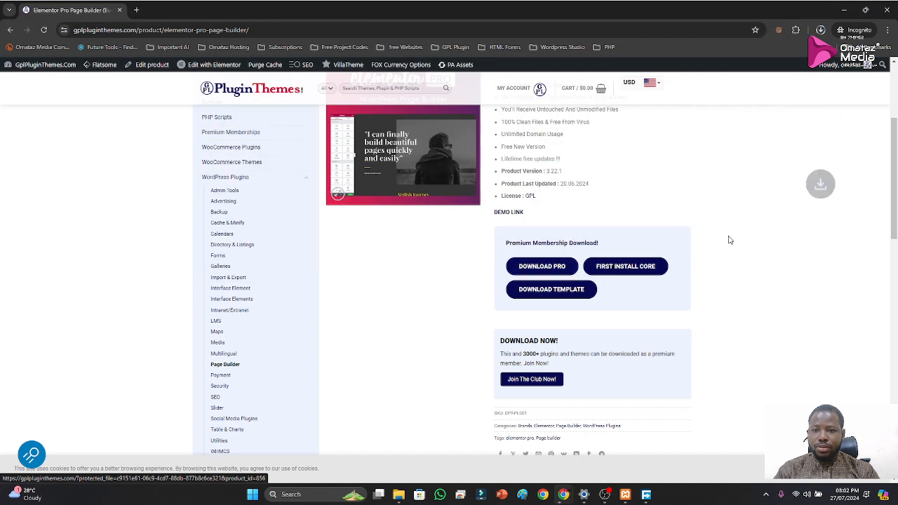
Try to download the Elementor core plugin from the product page, check the running download, and return to the shop
left_click(616, 267)
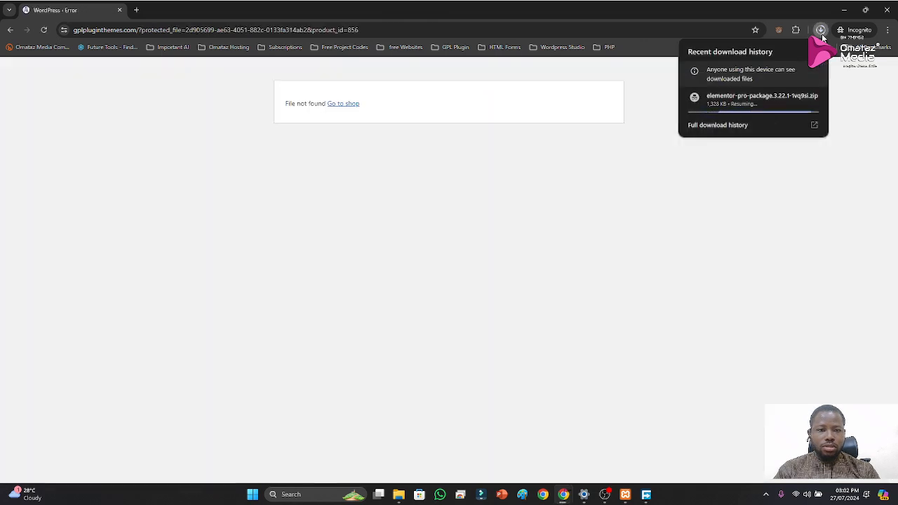
mouse_move(757, 113)
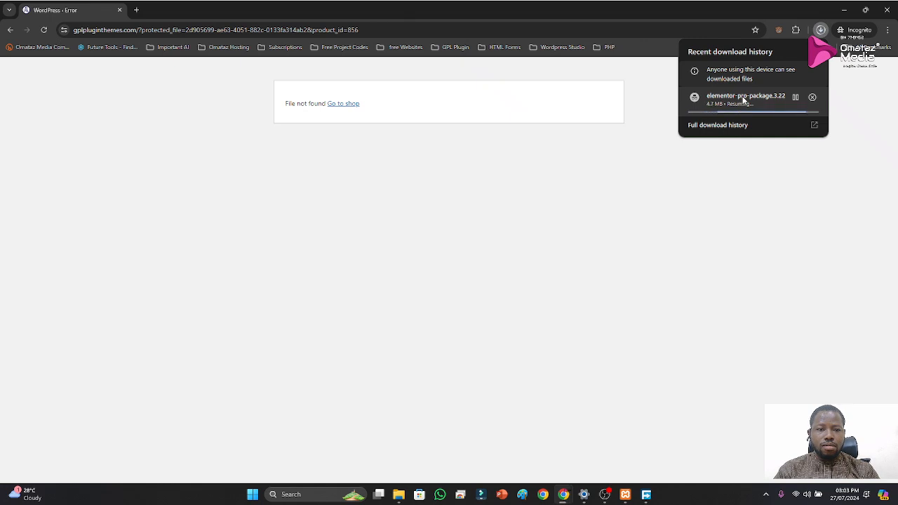
left_click(351, 107)
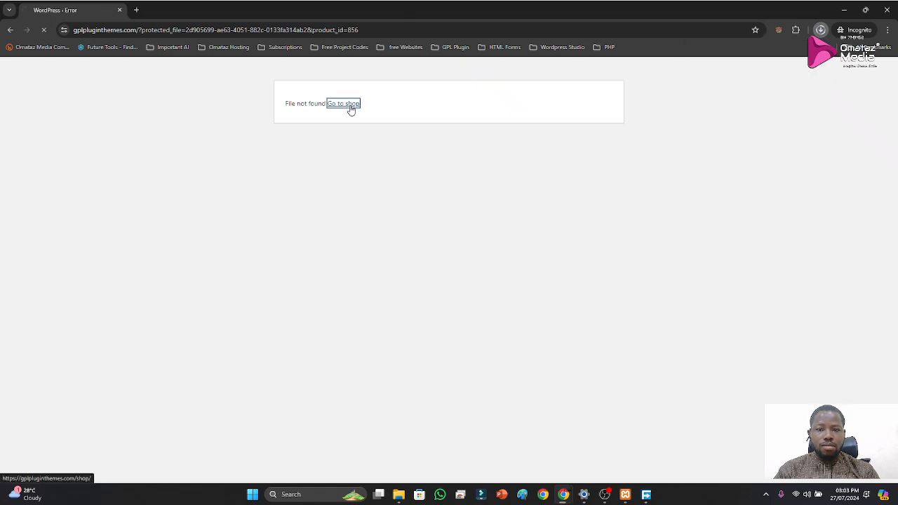
Set the Elementor Pro package to open when its download completes and minimise the private browsing window
left_click(821, 29)
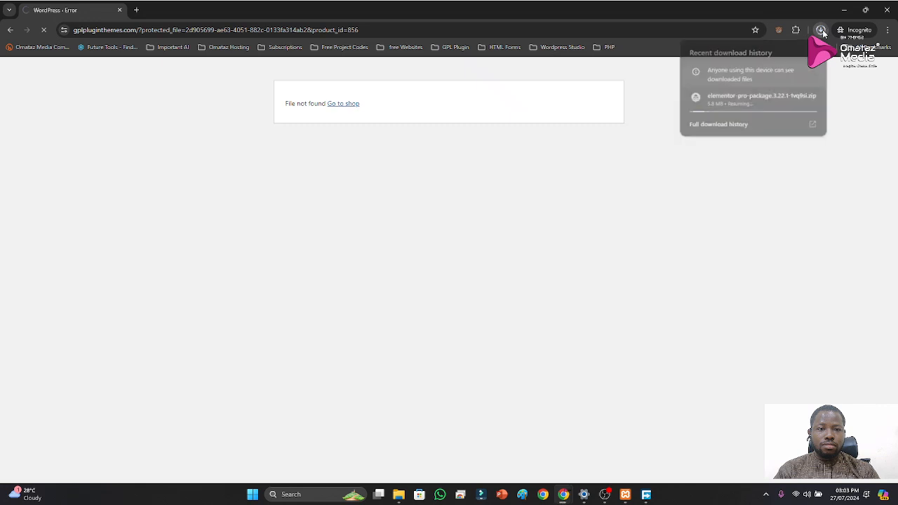
left_click(744, 100)
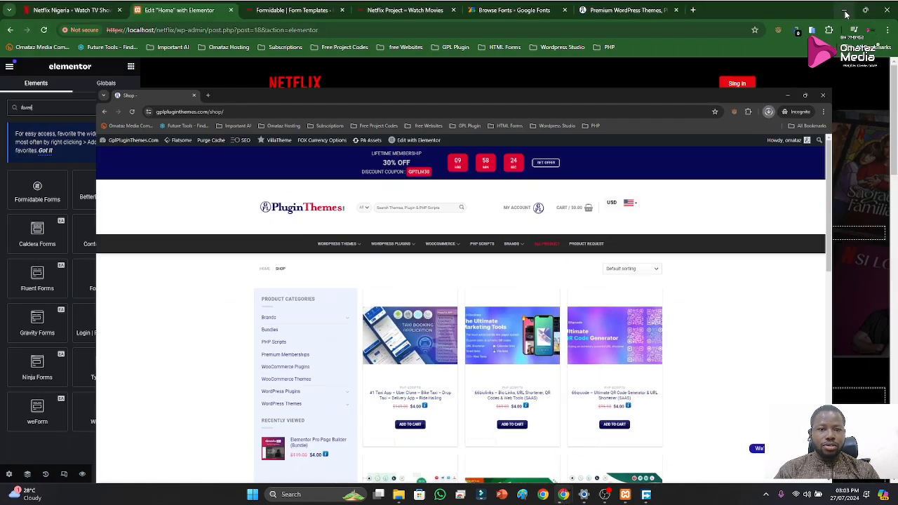
left_click(844, 10)
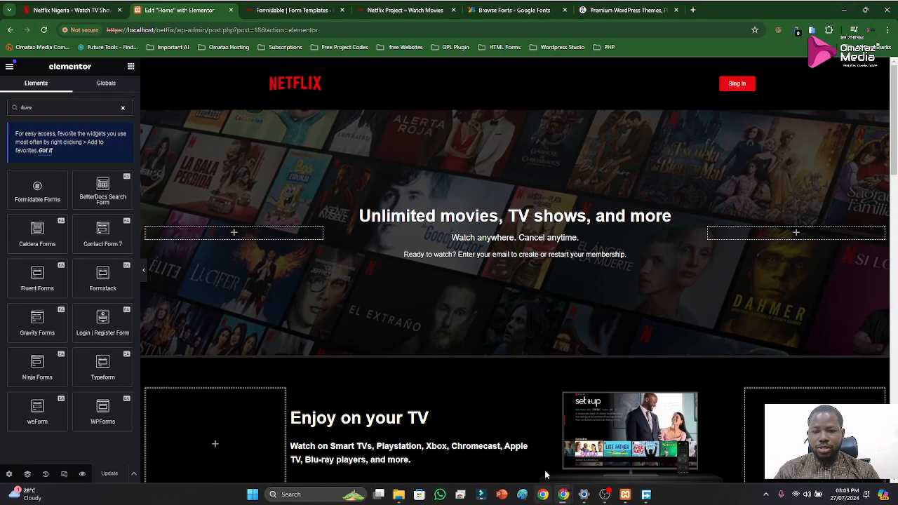
Create a blank form from the Formidable form templates and add an Email field to it
scroll(551, 393, "down", 7)
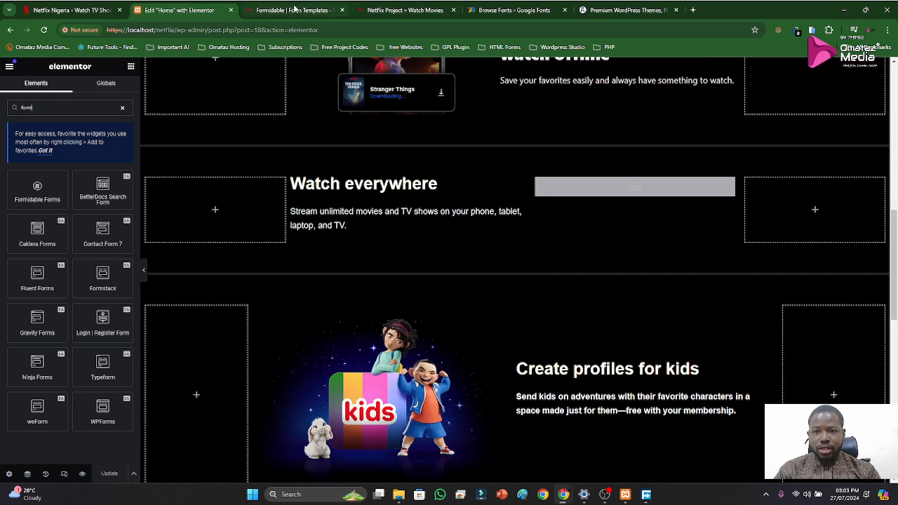
left_click(296, 8)
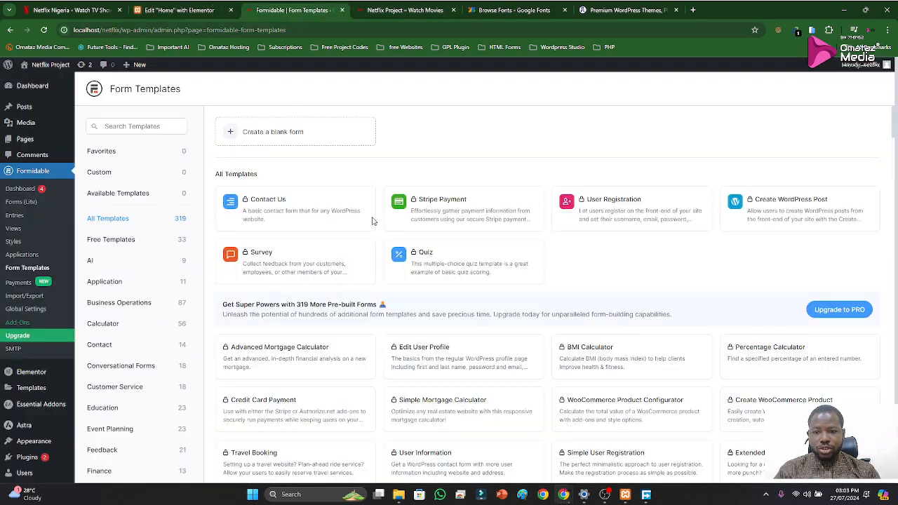
left_click(273, 137)
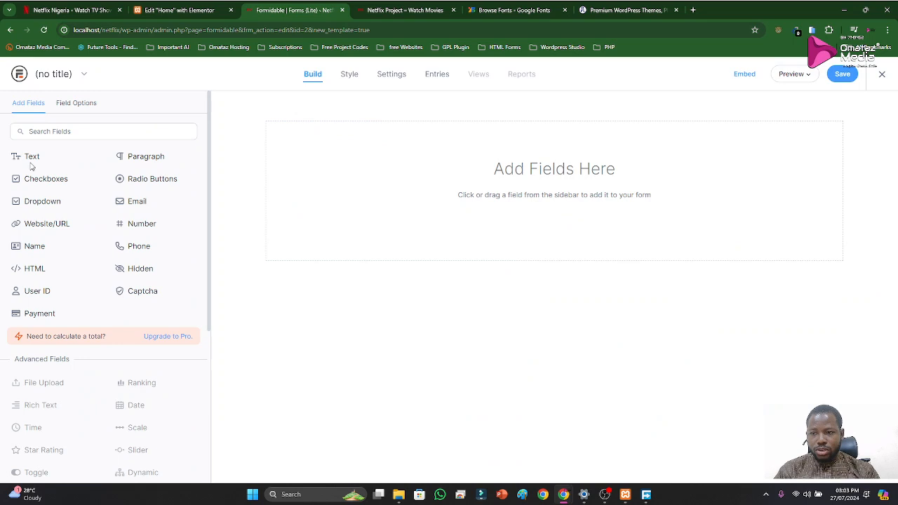
left_click_drag(140, 204, 491, 208)
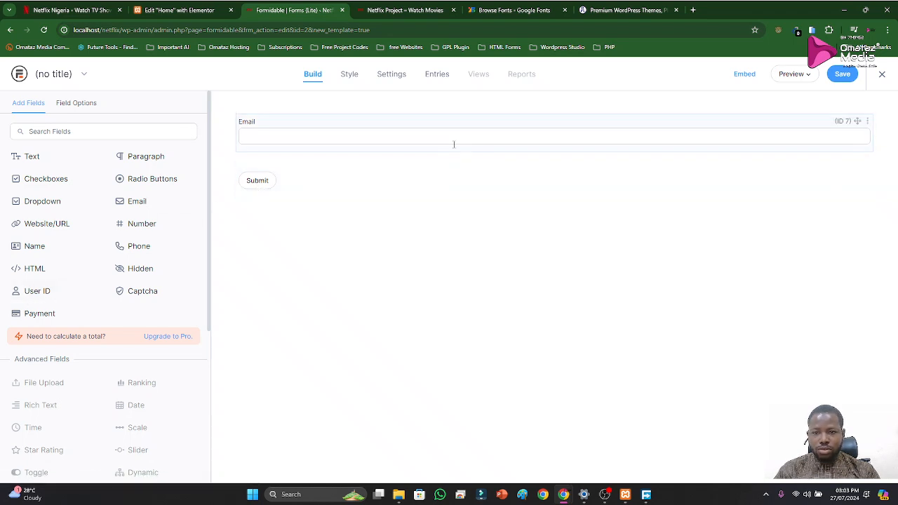
left_click(867, 123)
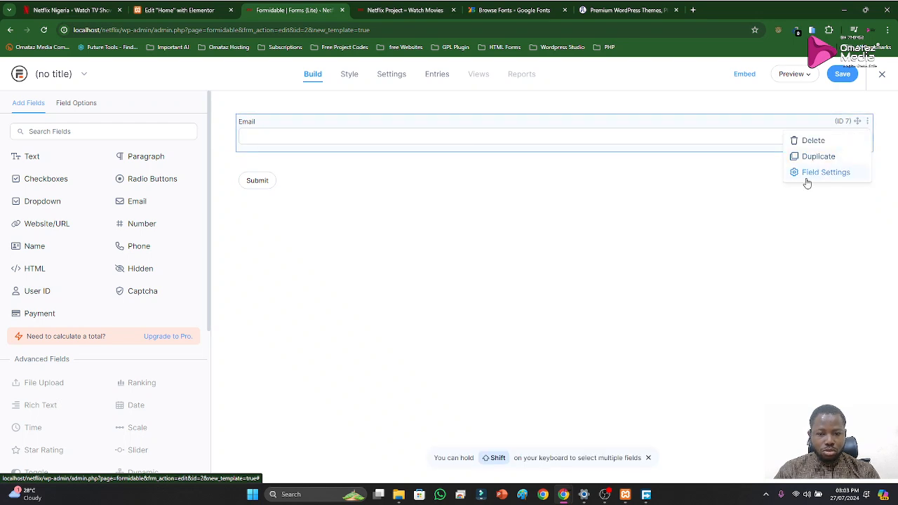
left_click(581, 257)
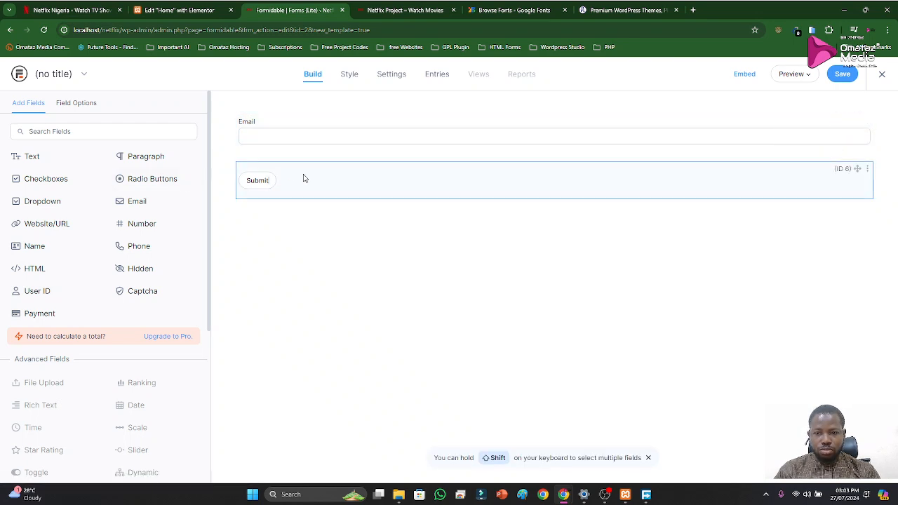
Set the Submit button's field key to "Get Started >" in its advanced settings, following the button wording on the original Netflix page
left_click_drag(842, 148, 814, 165)
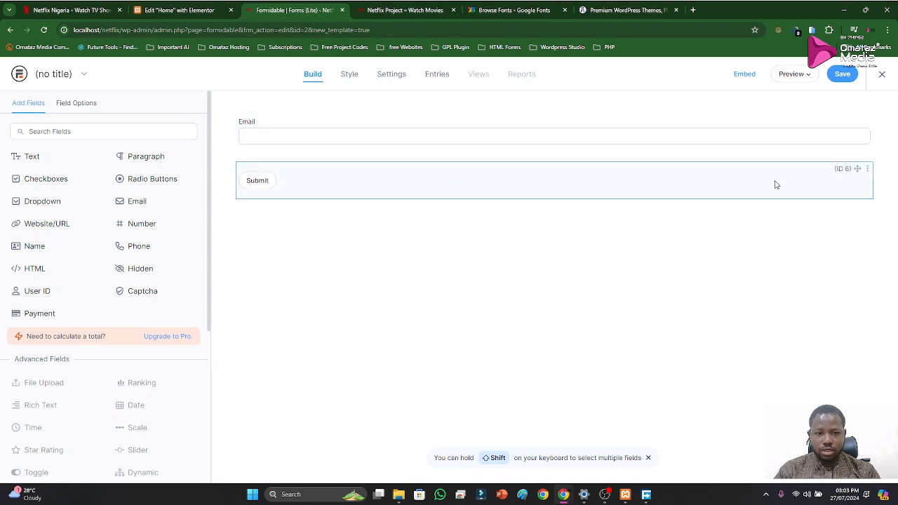
left_click(868, 170)
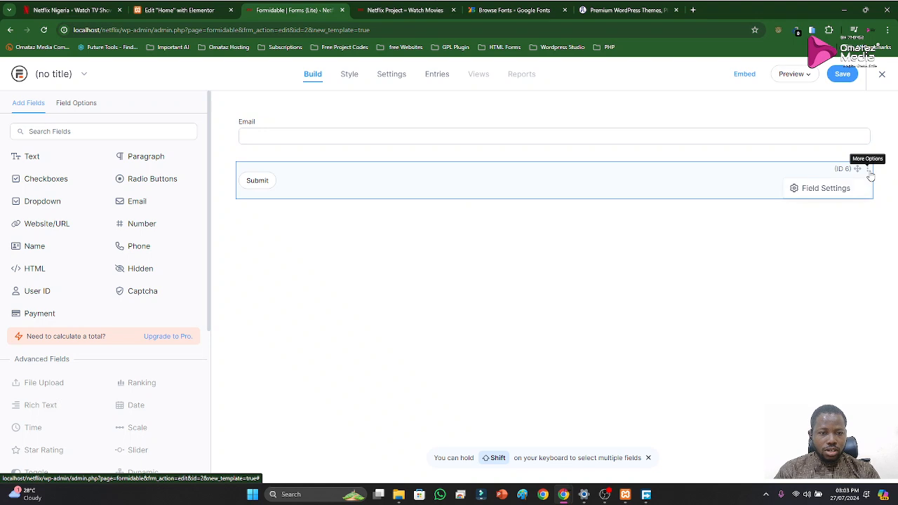
left_click(834, 193)
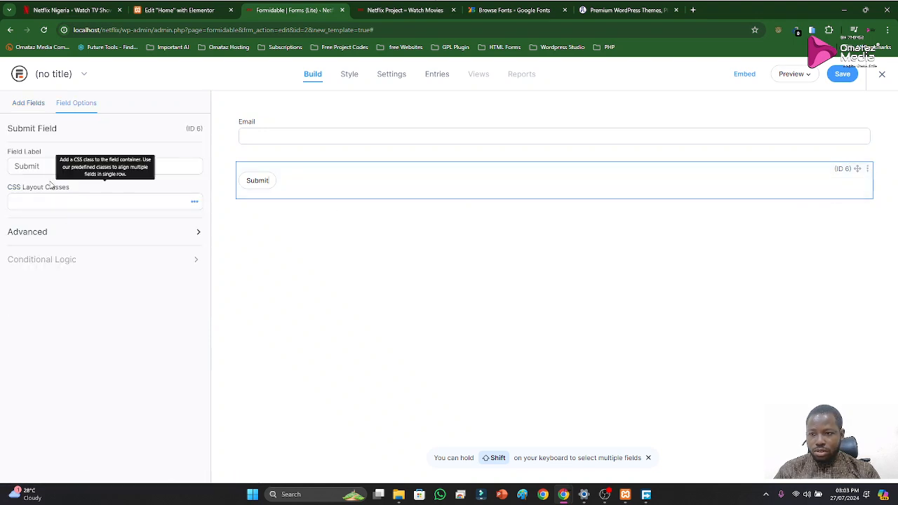
left_click(52, 236)
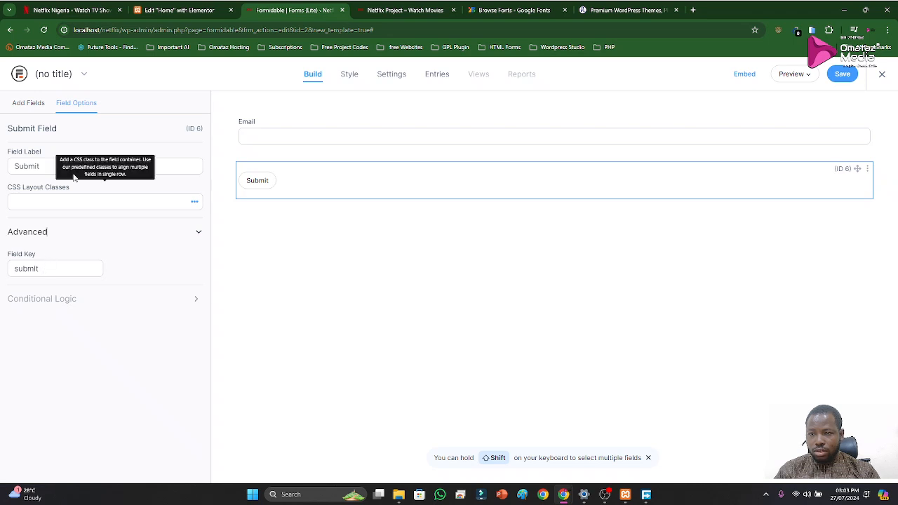
left_click(70, 10)
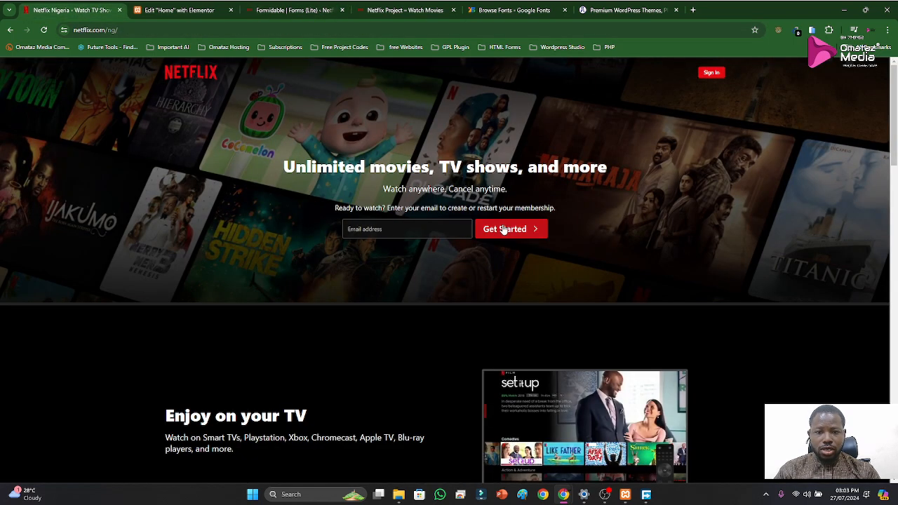
left_click(169, 11)
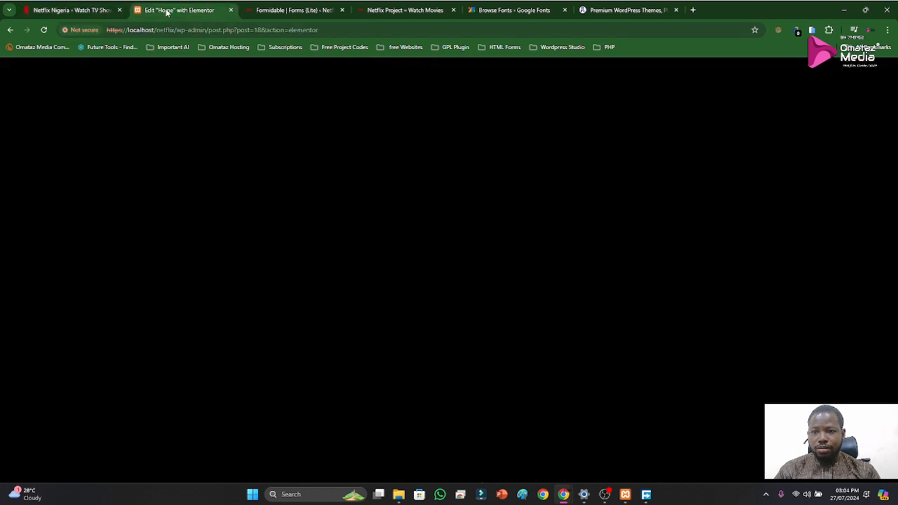
left_click(278, 10)
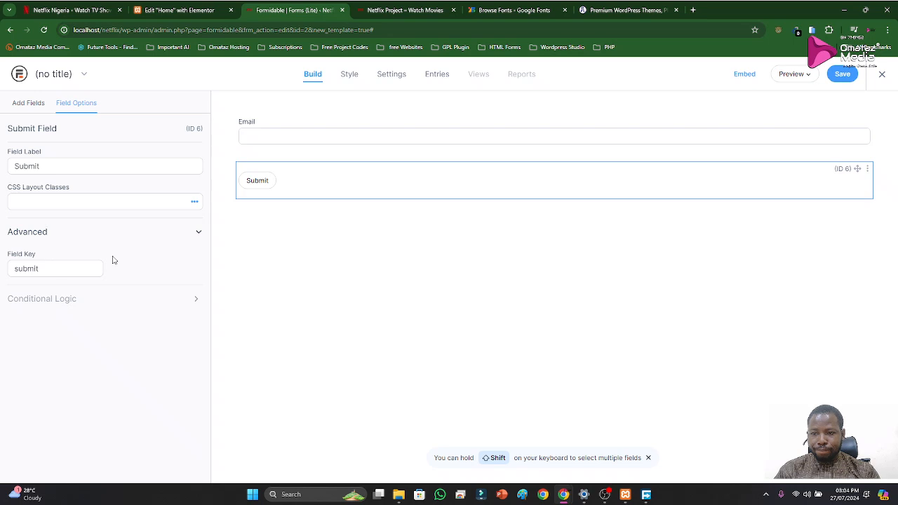
left_click_drag(48, 273, 5, 275)
type("Get Started")
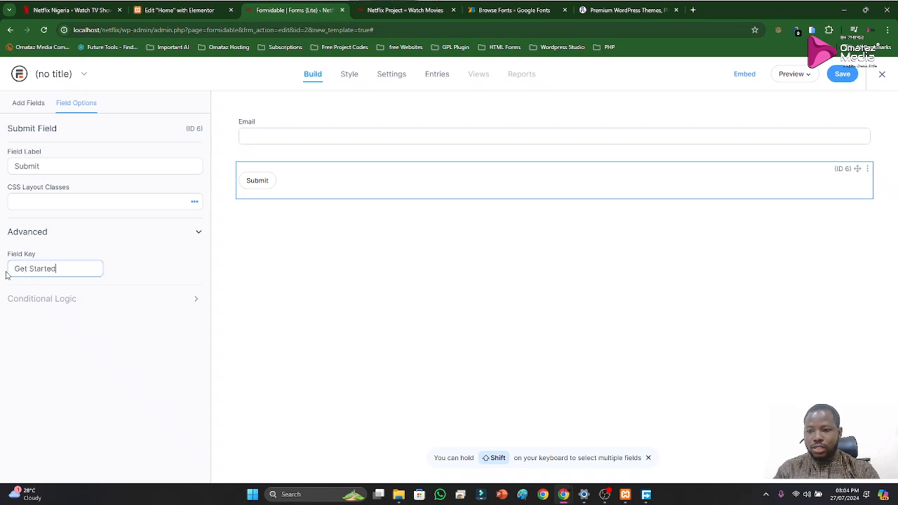
type(" >")
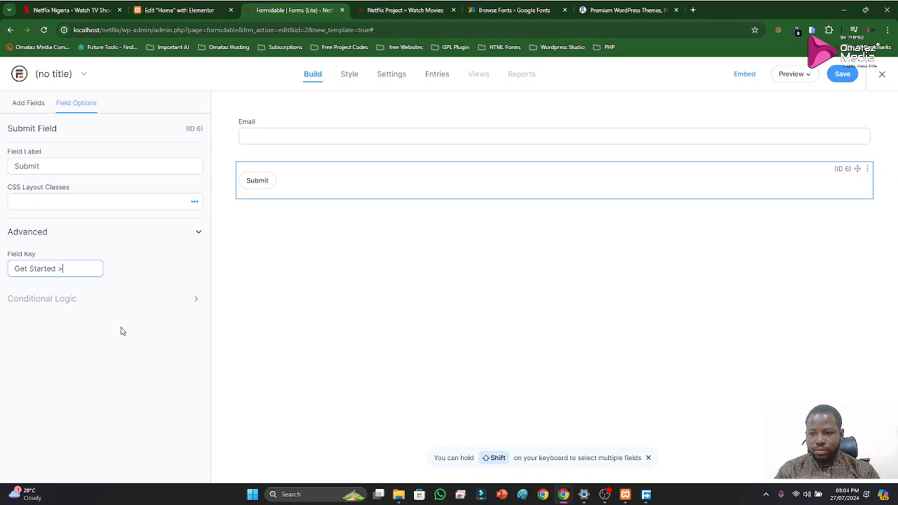
left_click(521, 361)
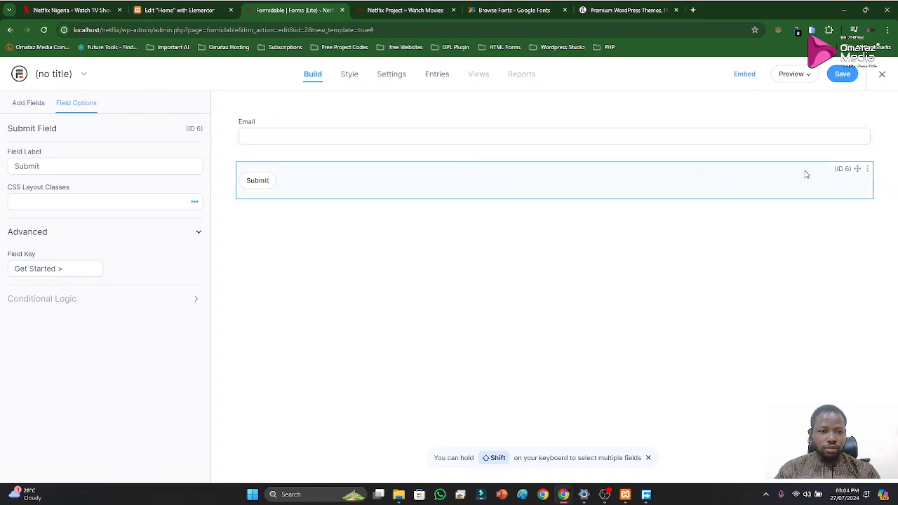
Make the form's Email field required and minimise the opened Elementor Pro package folder
left_click(433, 125)
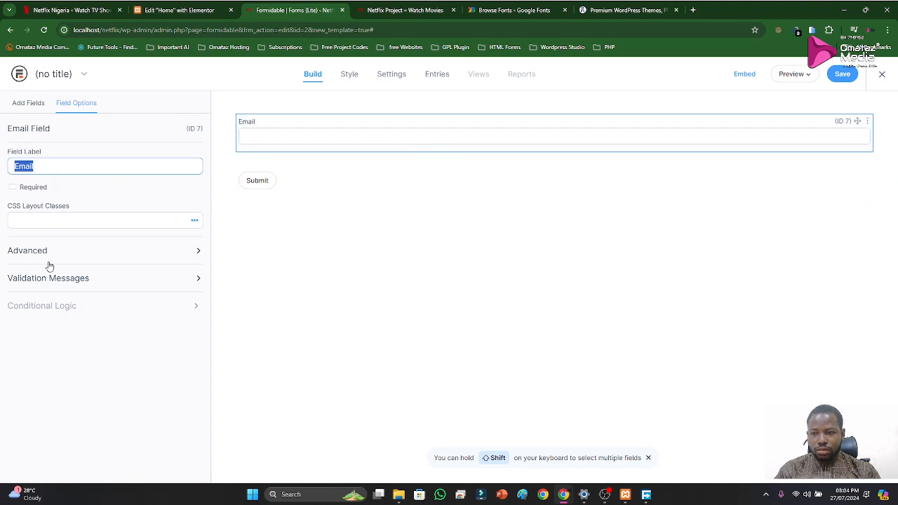
left_click(12, 188)
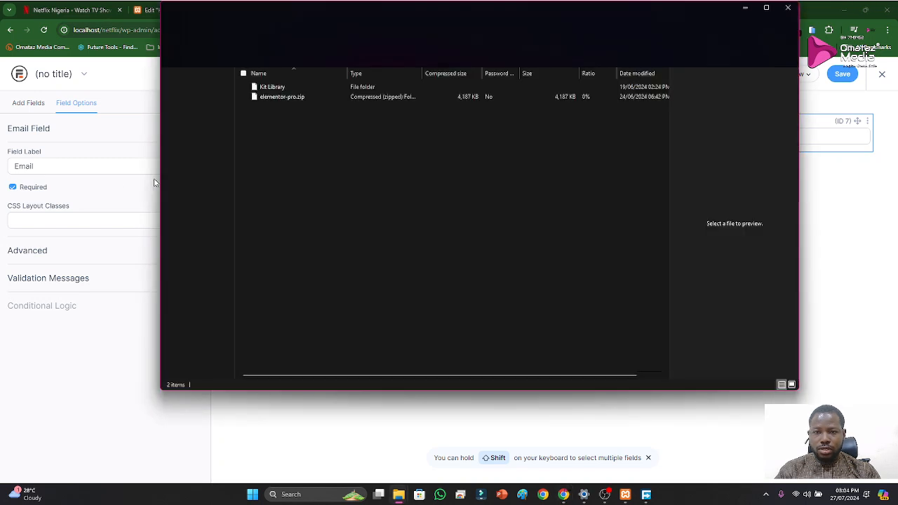
left_click(289, 98)
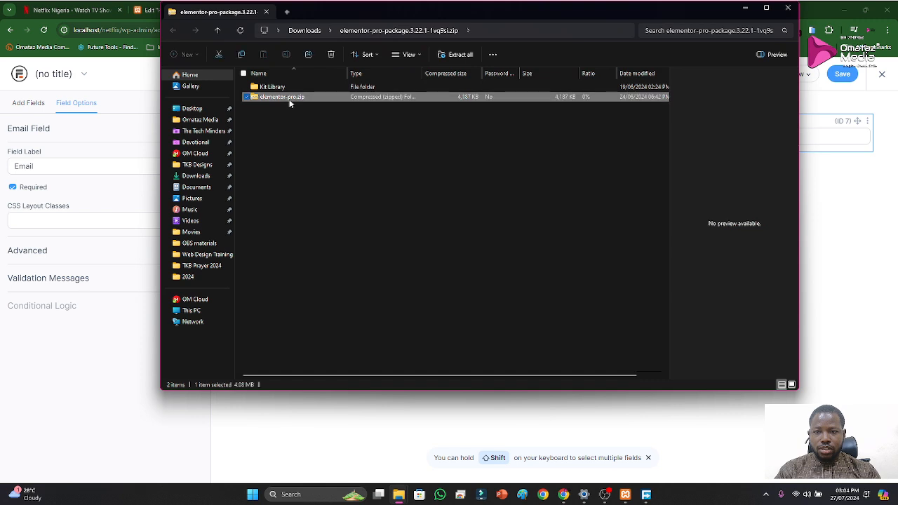
left_click(745, 8)
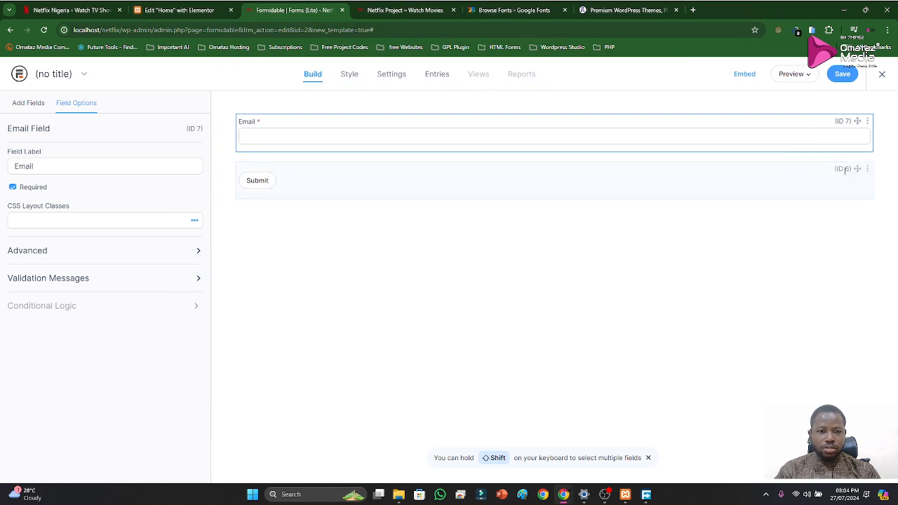
Save the new form under the name "Netflix"
left_click(387, 73)
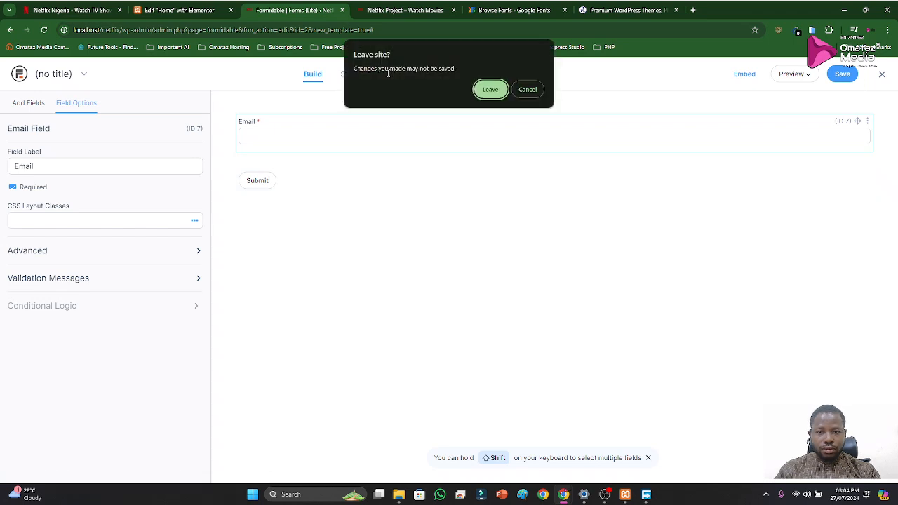
left_click(491, 91)
left_click(843, 74)
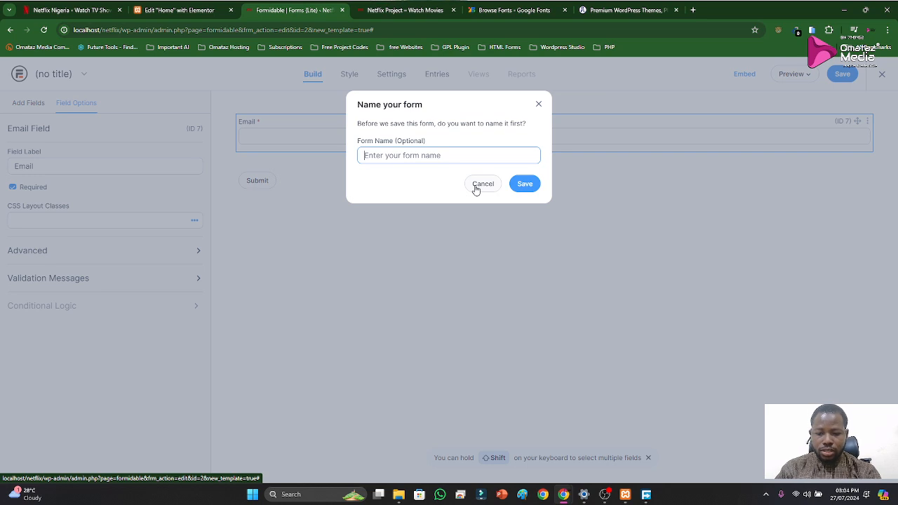
type("Netflix")
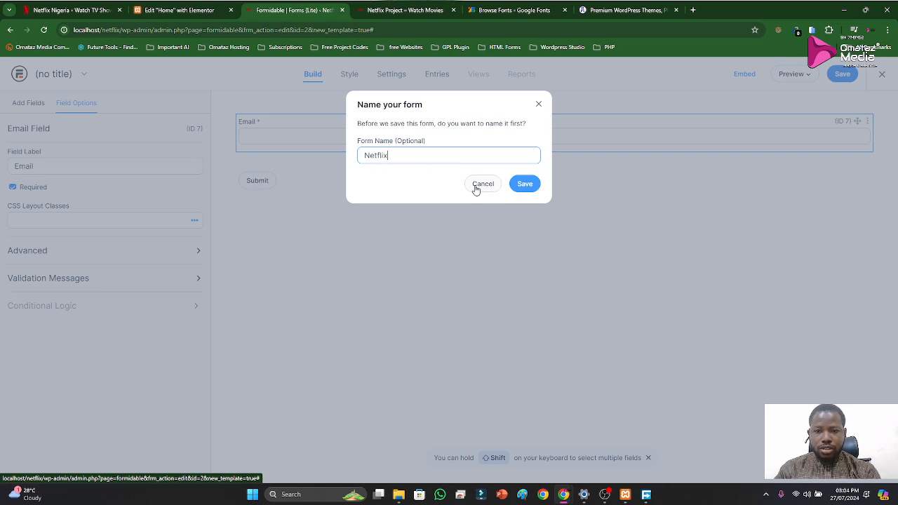
left_click(526, 193)
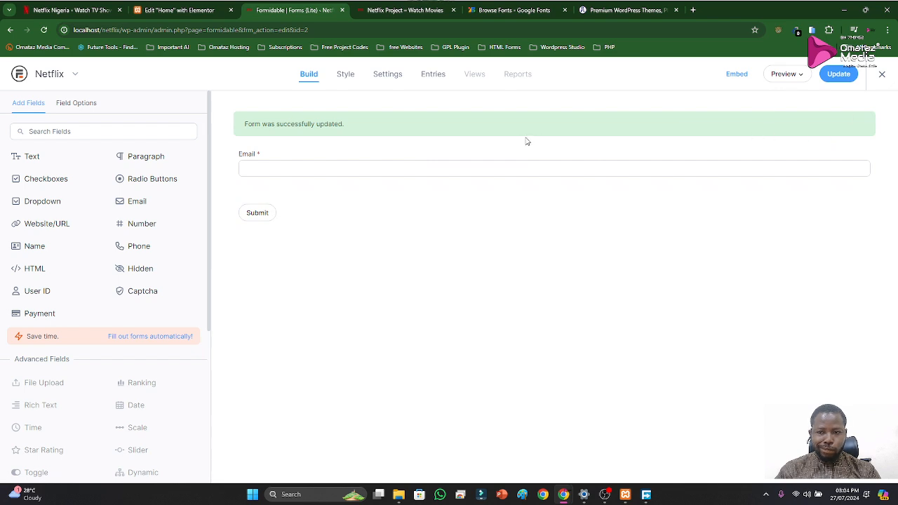
Try the Left label position in the Email field's advanced settings, restore it to Default, and update the form
left_click(867, 153)
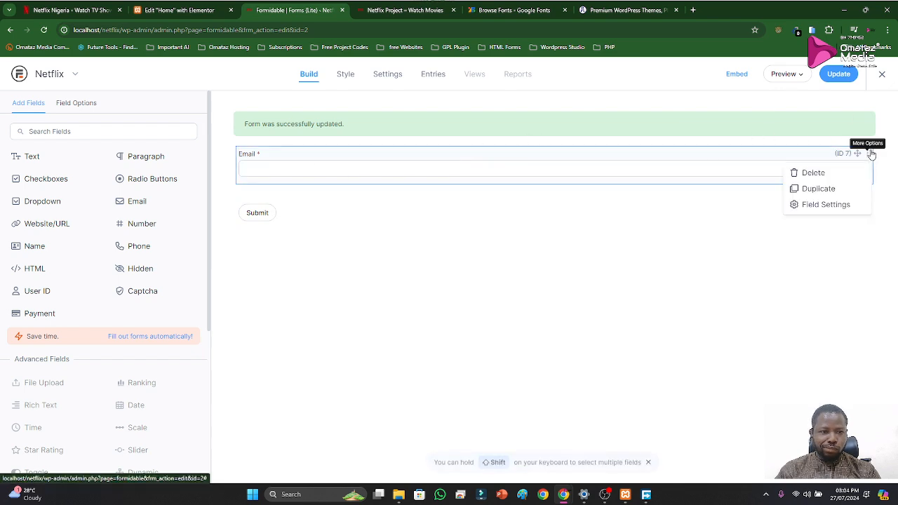
left_click(815, 205)
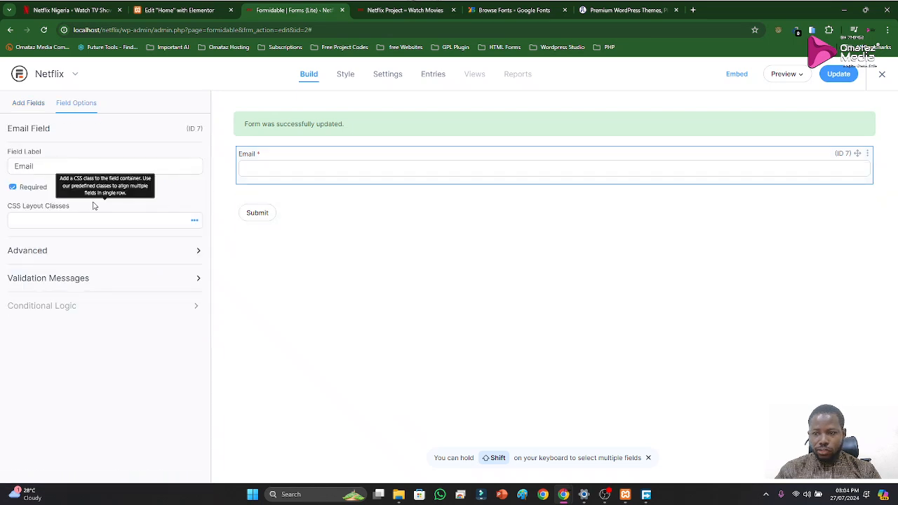
left_click(80, 278)
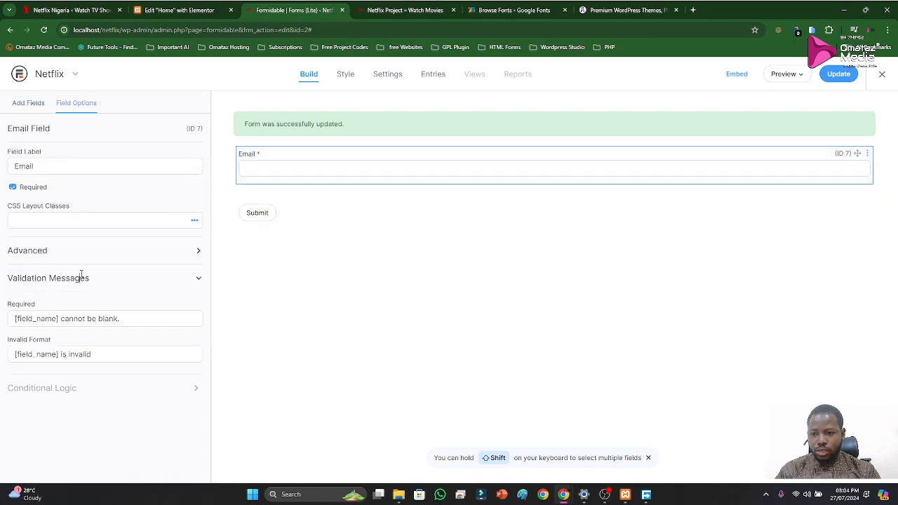
left_click(96, 251)
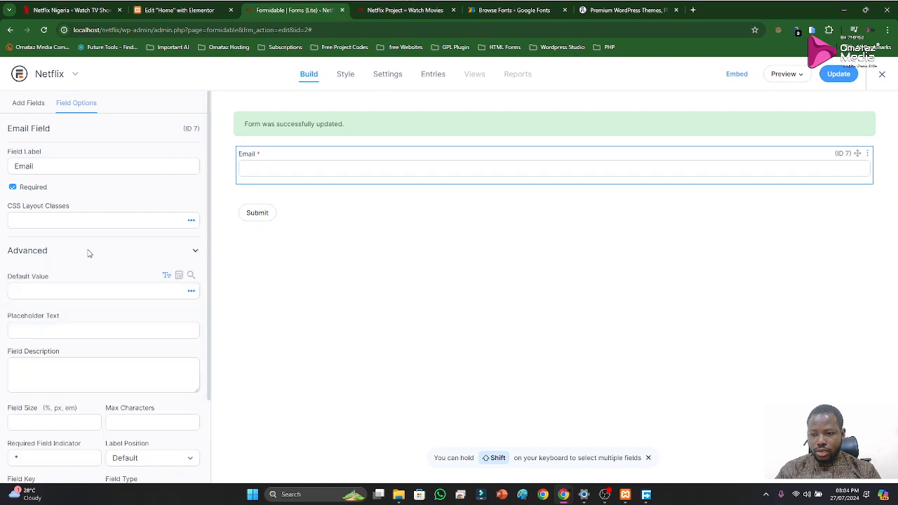
scroll(97, 287, "down", 2)
scroll(77, 337, "down", 1)
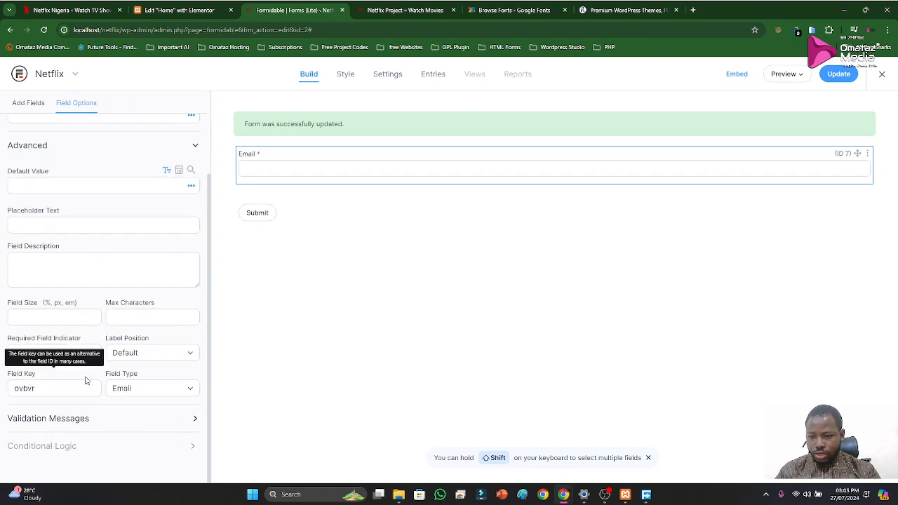
left_click(141, 354)
left_click(130, 387)
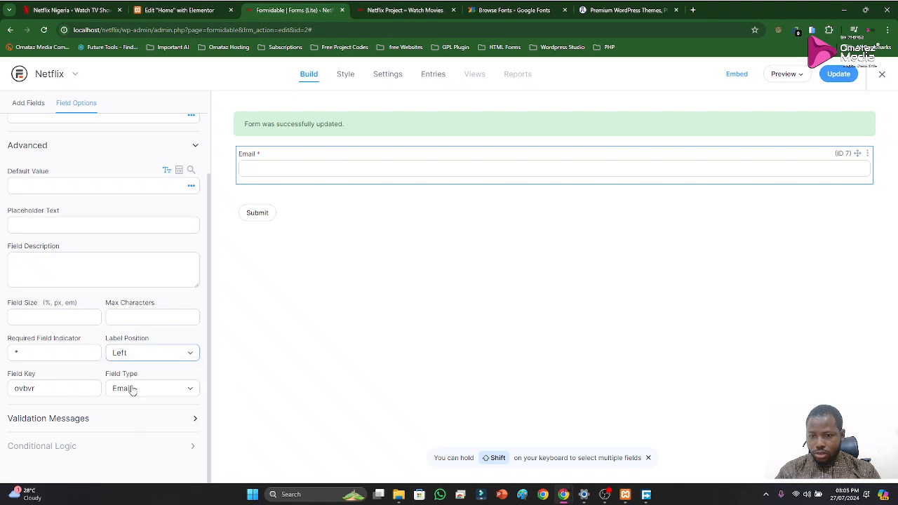
left_click(141, 354)
left_click(126, 364)
scroll(88, 238, "up", 3)
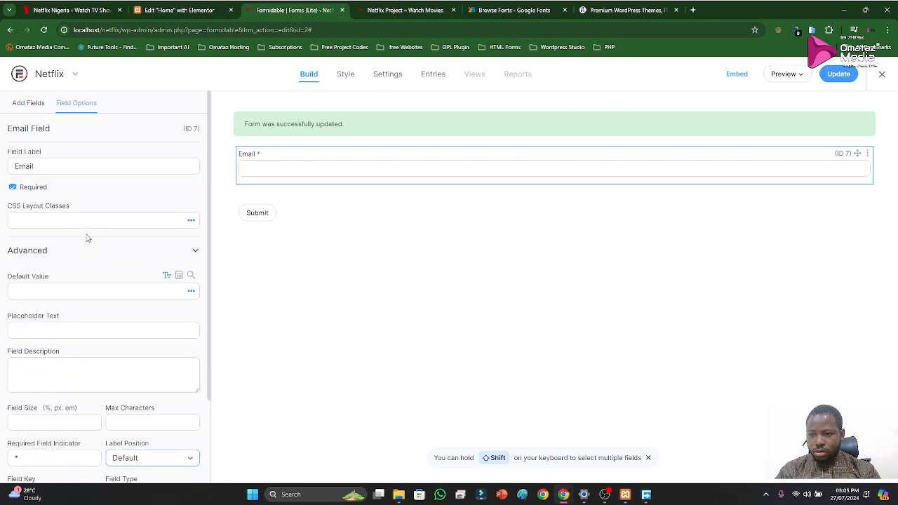
left_click(310, 290)
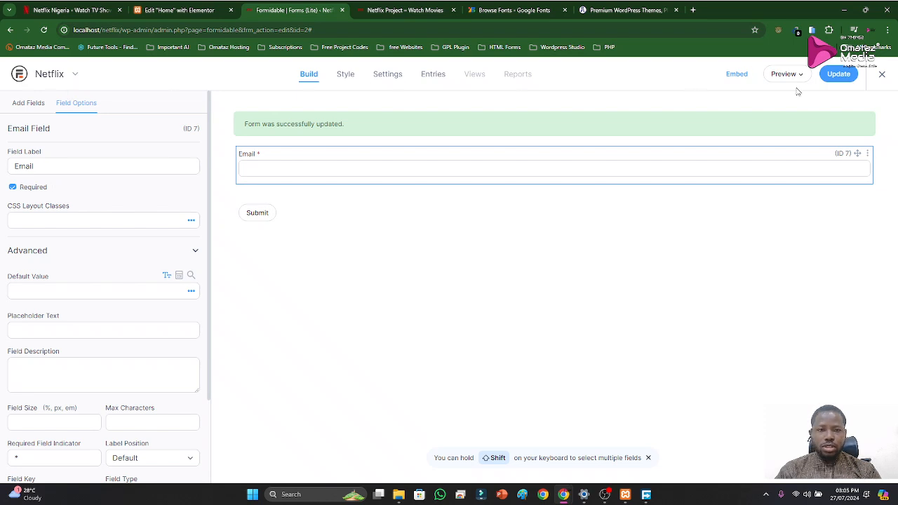
left_click(834, 77)
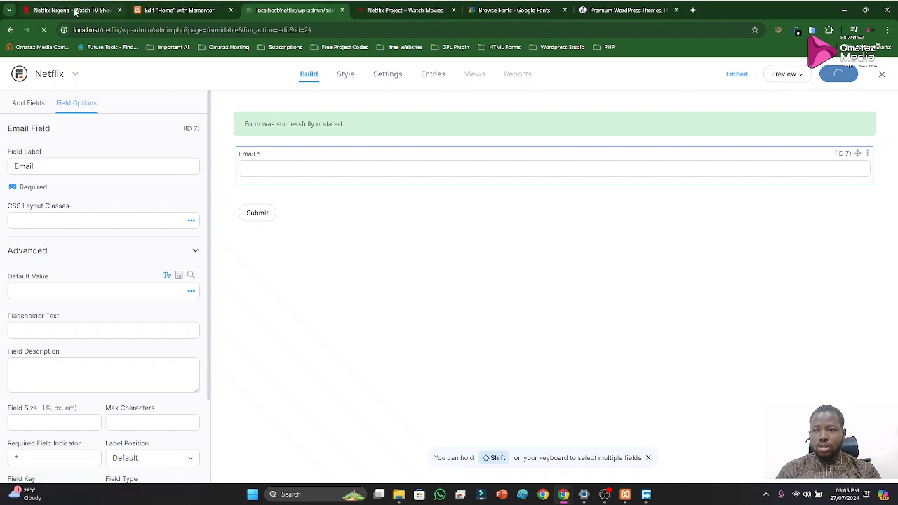
Add a Formidable Forms widget below the "Ready to watch?" line in the Elementor page's hero section
left_click(76, 12)
left_click(179, 9)
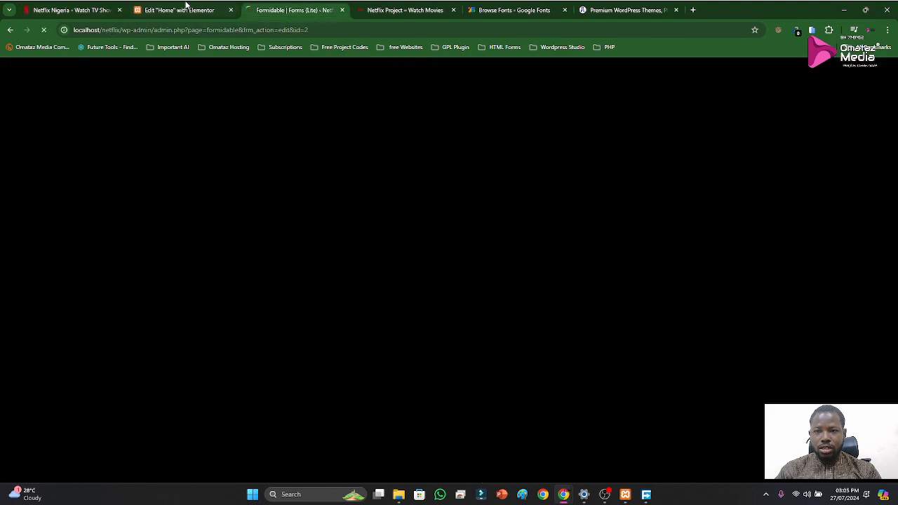
scroll(587, 215, "up", 10)
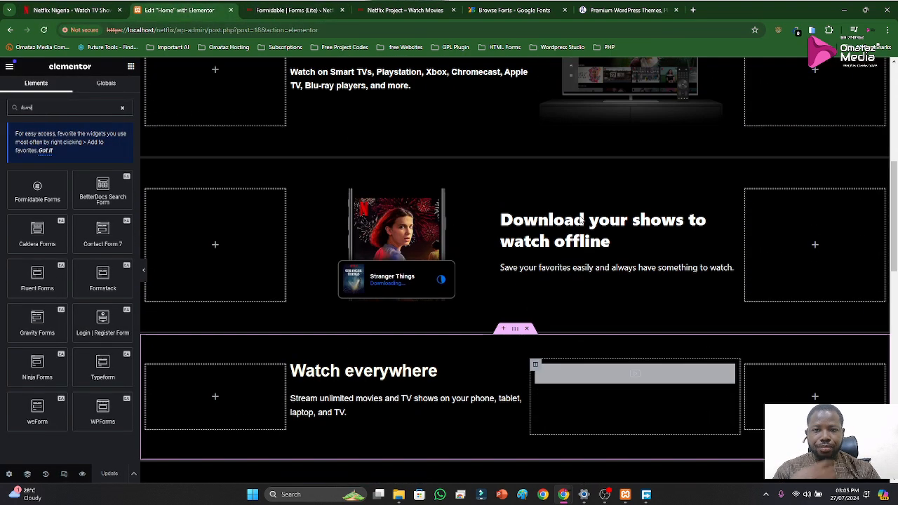
scroll(489, 234, "down", 1)
scroll(489, 234, "up", 2)
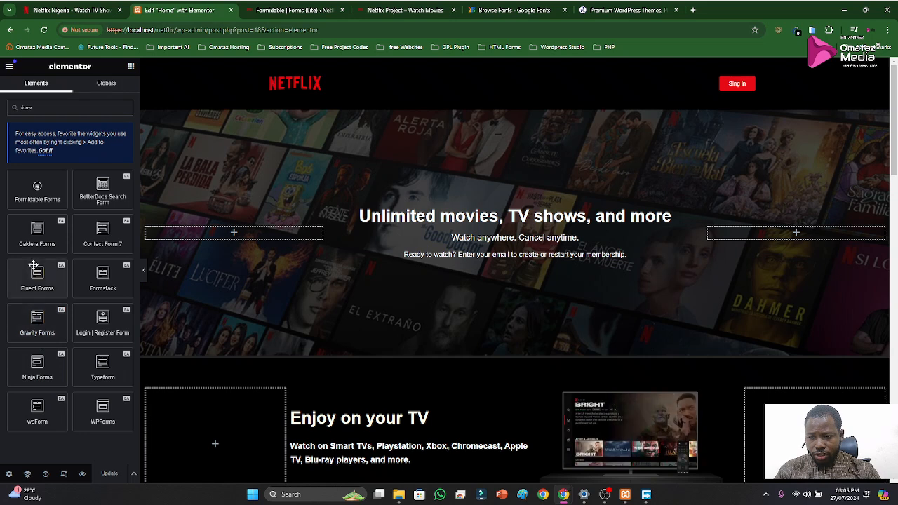
left_click_drag(37, 191, 525, 259)
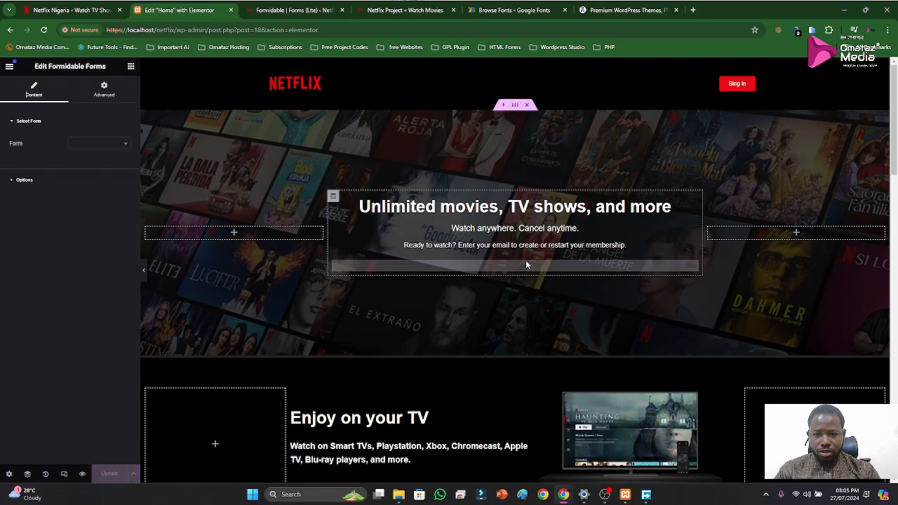
Look for the Netflix form among the widget's selectable forms and update the page
left_click(117, 145)
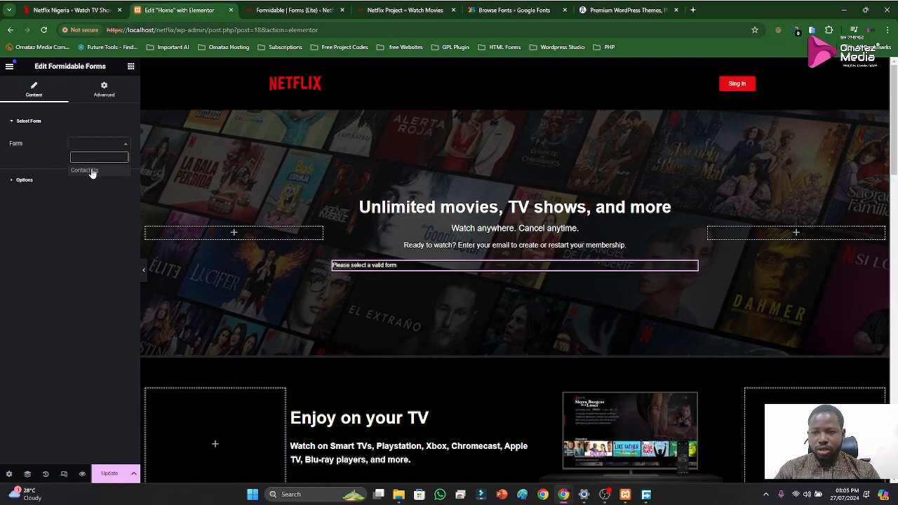
left_click(89, 193)
left_click(125, 146)
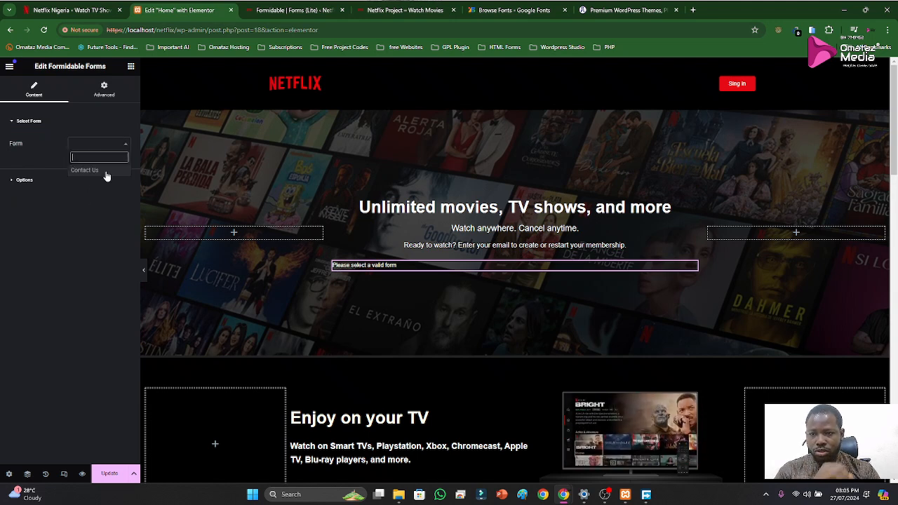
left_click(80, 233)
left_click(110, 475)
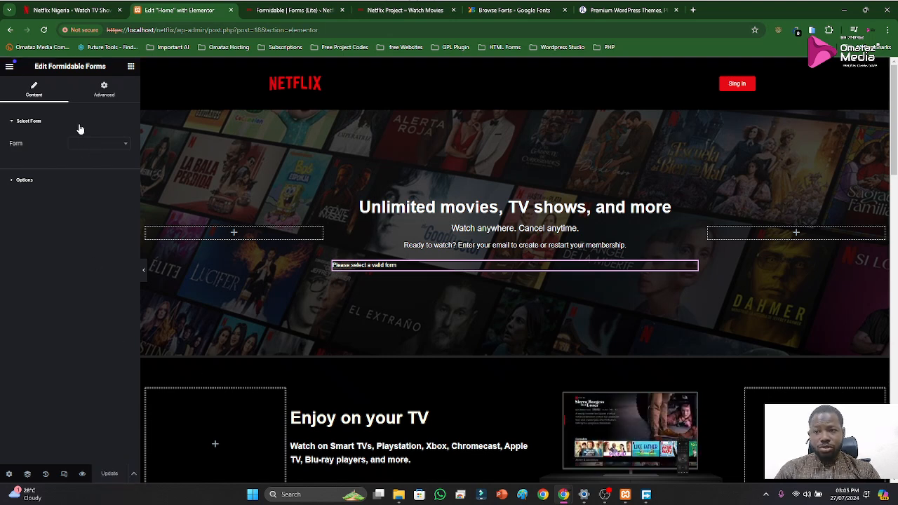
Reload the Home page's Elementor editor and sign back in to WordPress with the account password
left_click(43, 30)
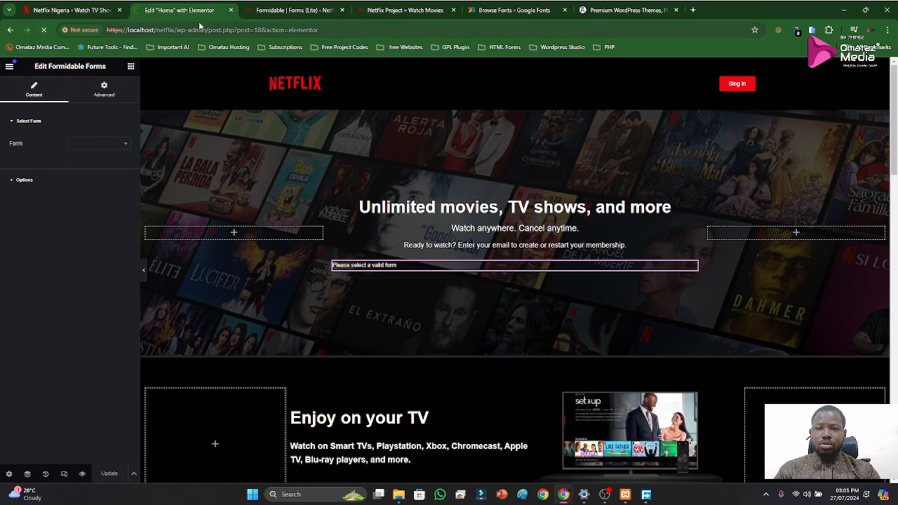
left_click(294, 8)
left_click(196, 8)
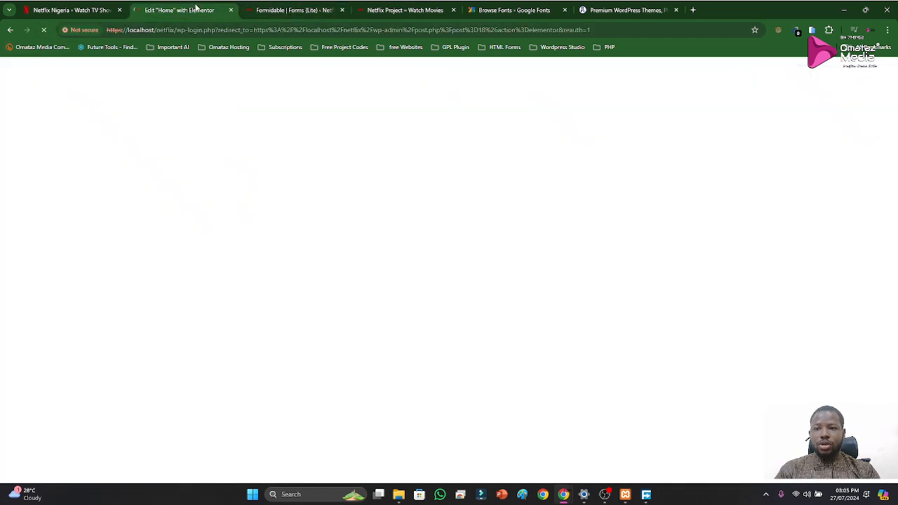
type("••")
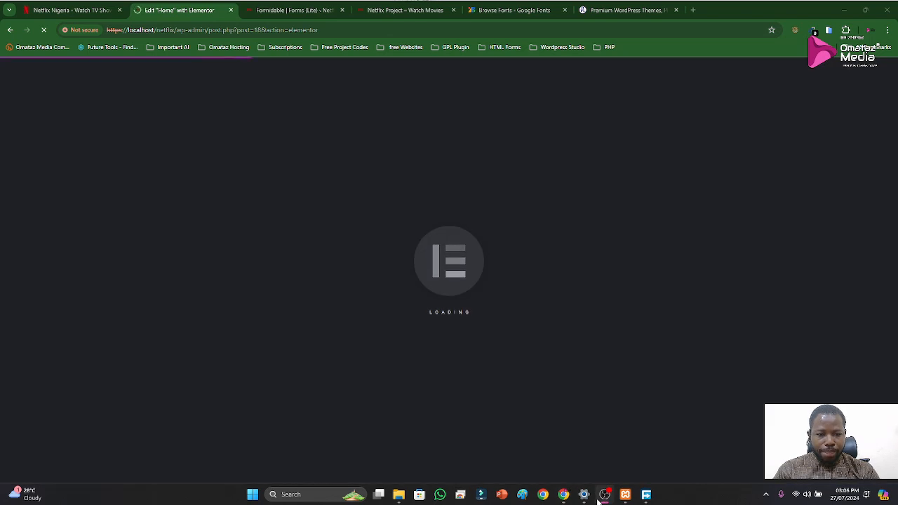
left_click(606, 498)
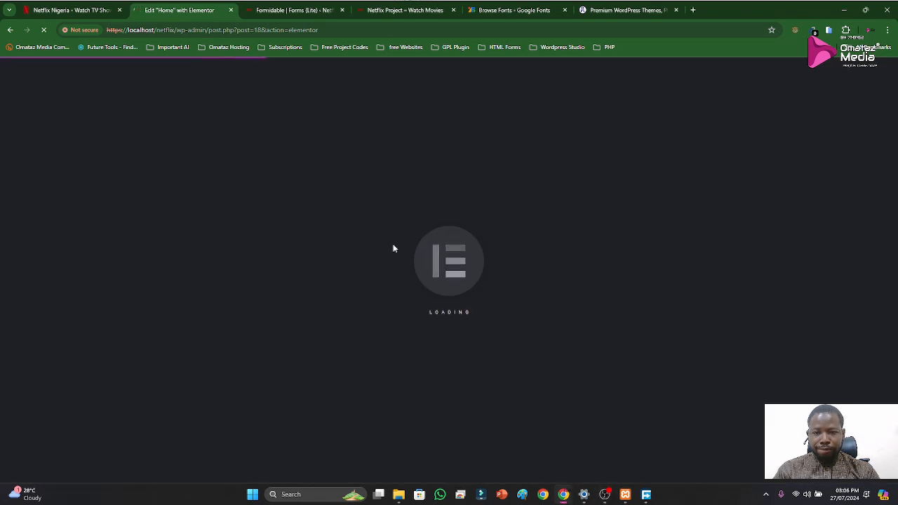
key("ctrl+shift+Tab")
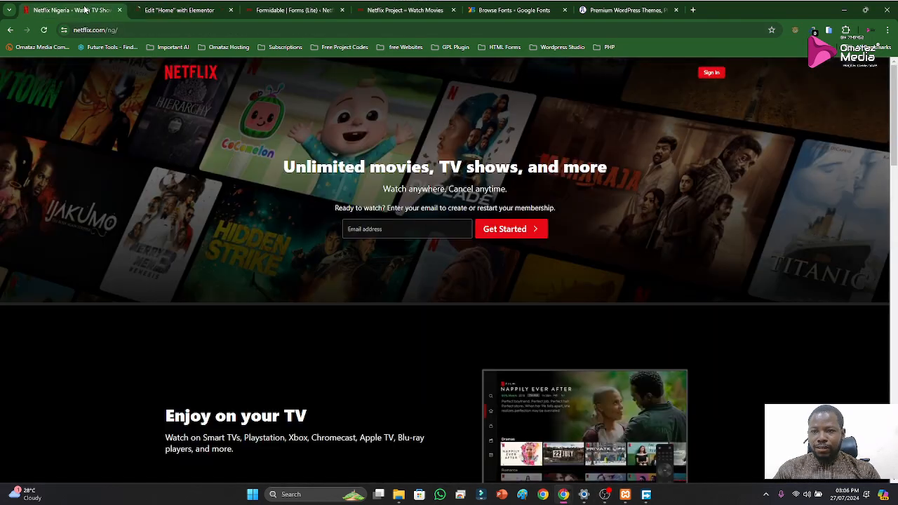
left_click(298, 8)
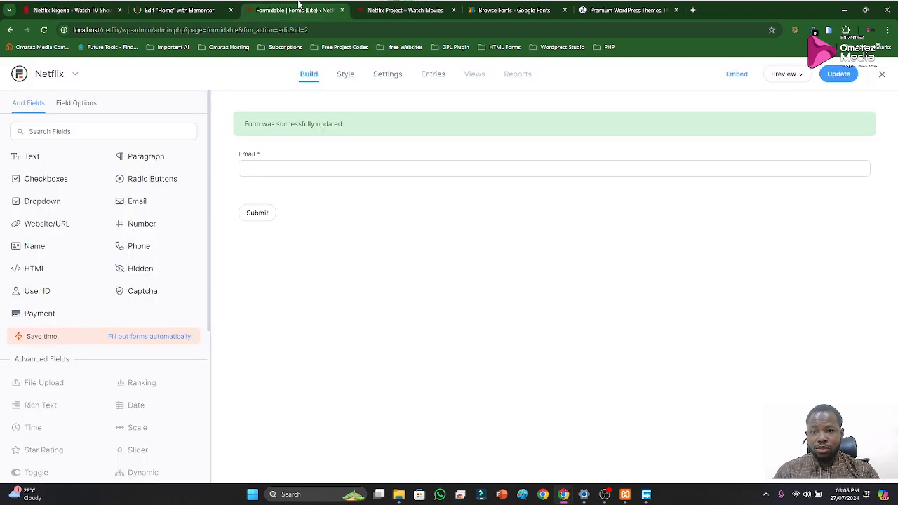
left_click(174, 10)
left_click(254, 9)
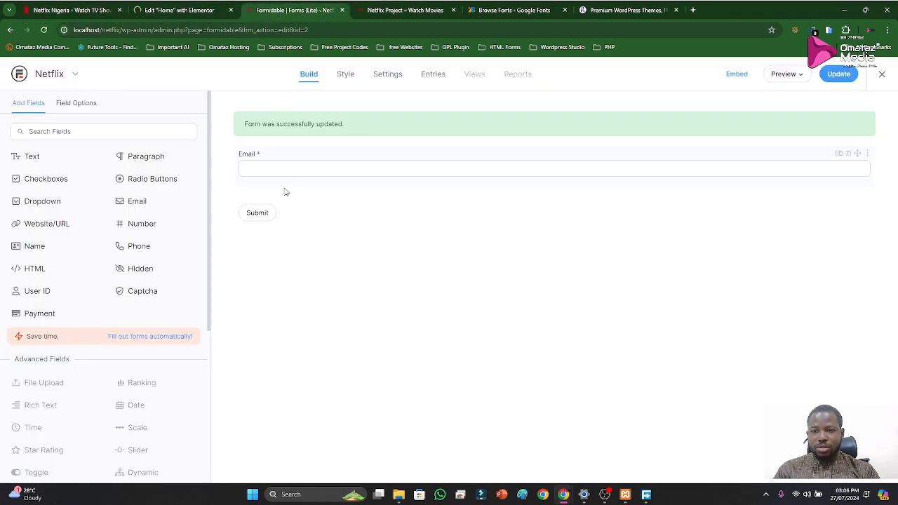
key("ctrl+shift+Tab")
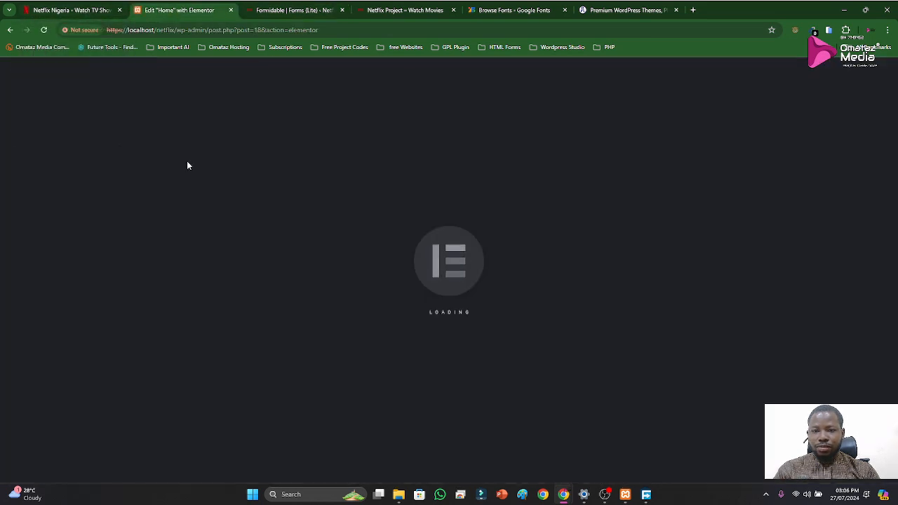
left_click(83, 10)
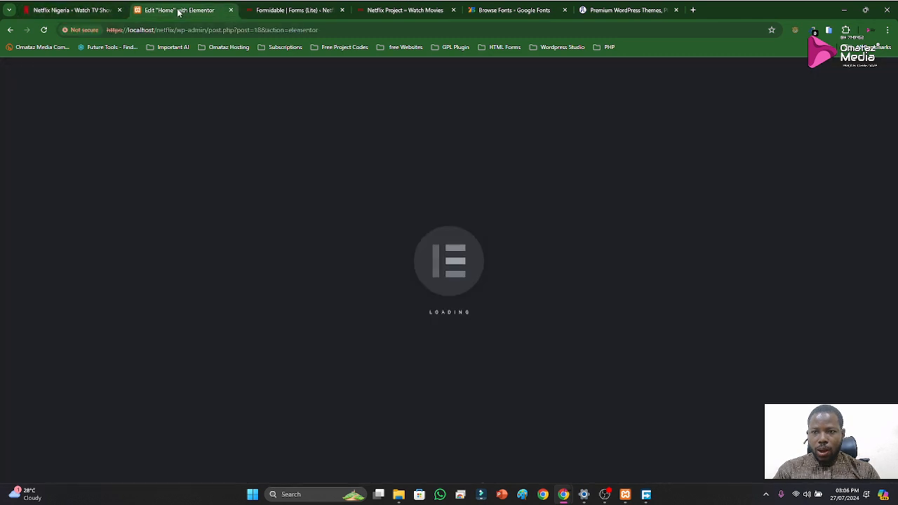
left_click(179, 10)
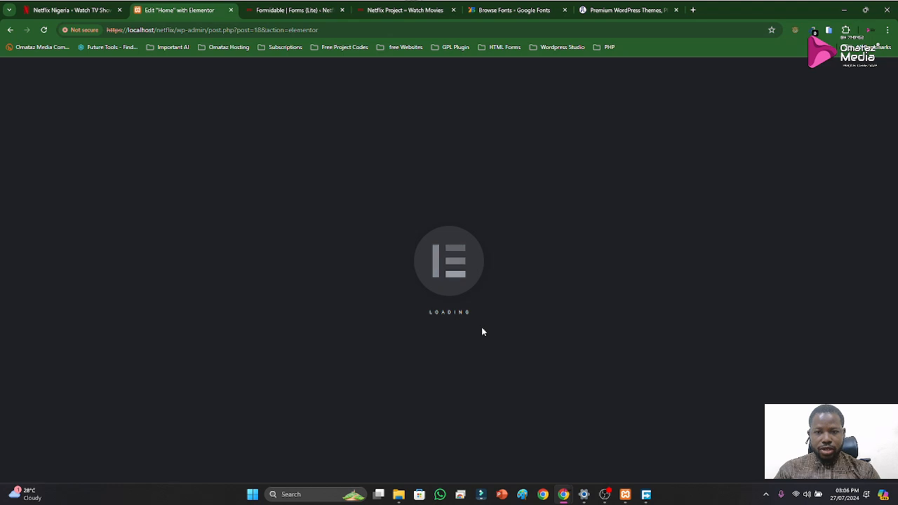
scroll(449, 242, "down", 1)
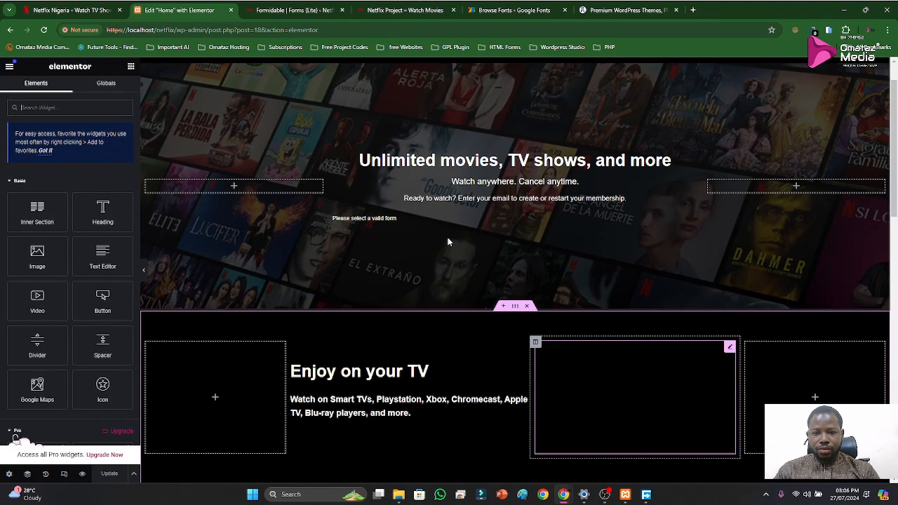
Select the Netflix form in the Formidable Forms widget below the hero's "Ready to watch?" line
left_click(365, 219)
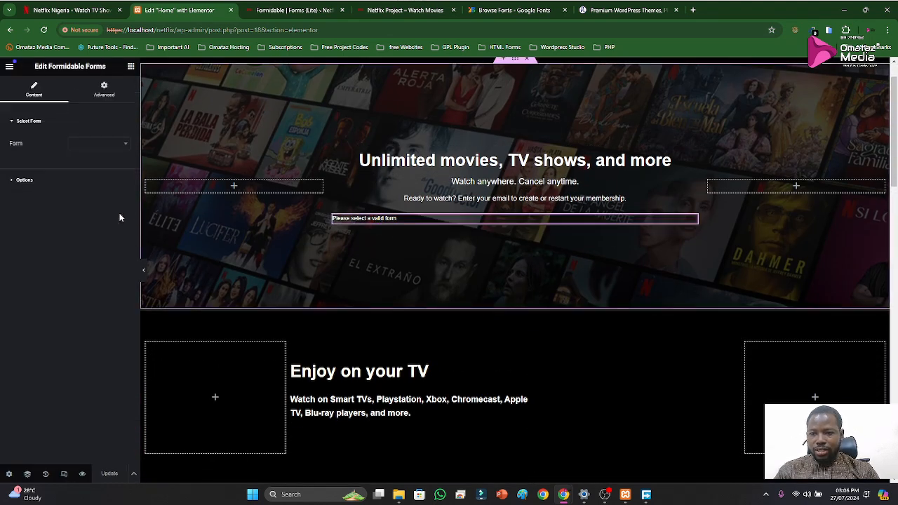
left_click(127, 145)
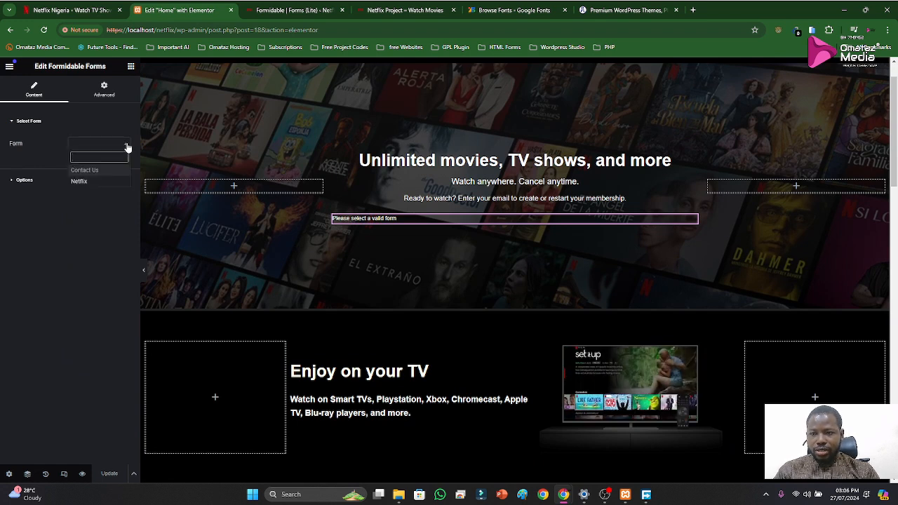
left_click(86, 183)
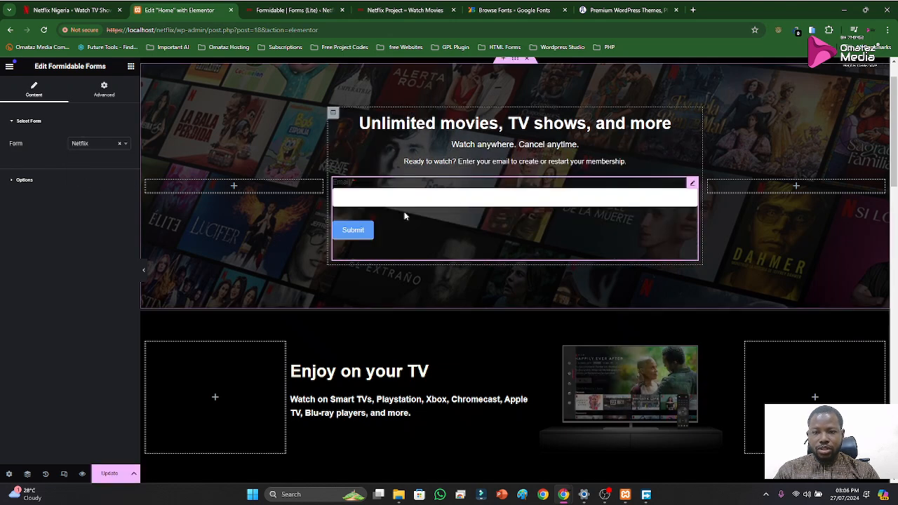
Turn on Minimize HTML for the Formidable Forms widget and open its advanced layout settings
left_click(30, 180)
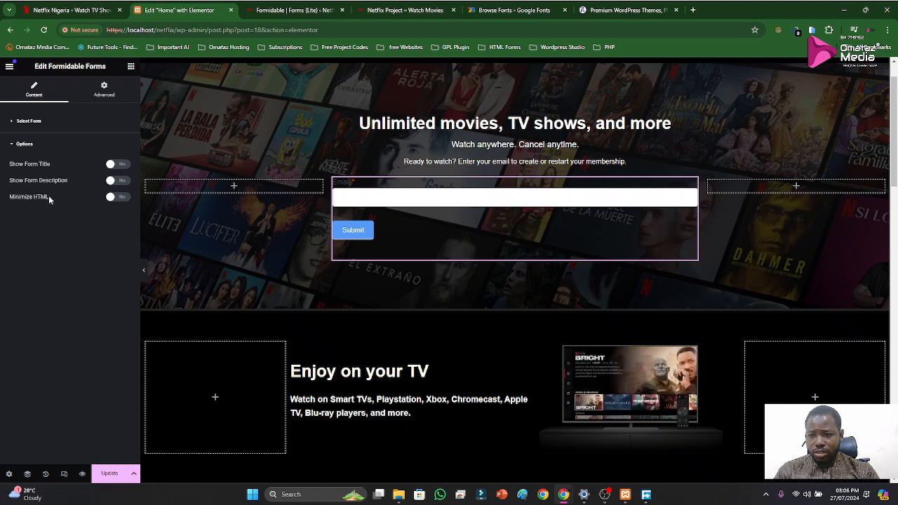
left_click(119, 198)
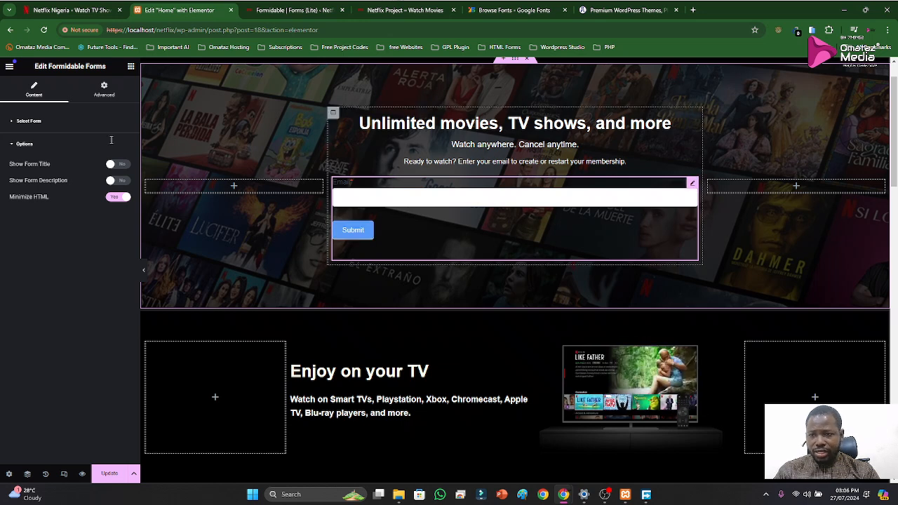
left_click(35, 144)
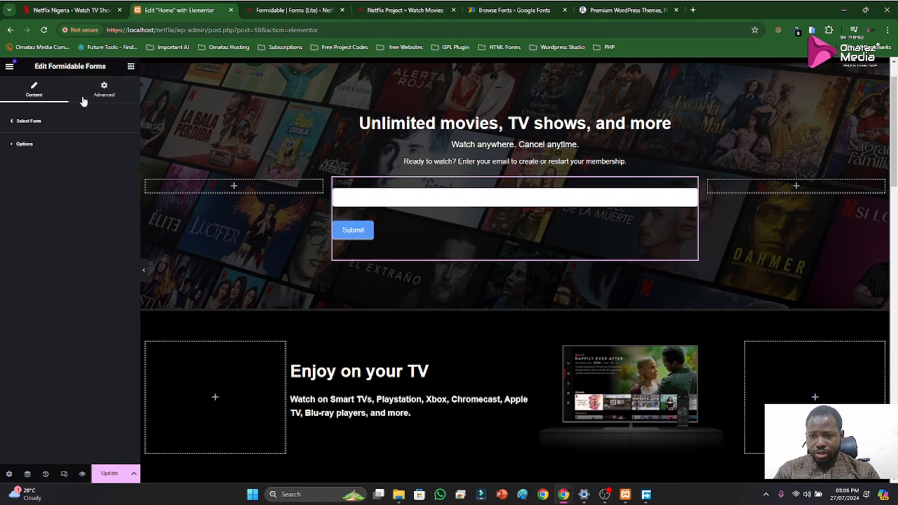
left_click(103, 89)
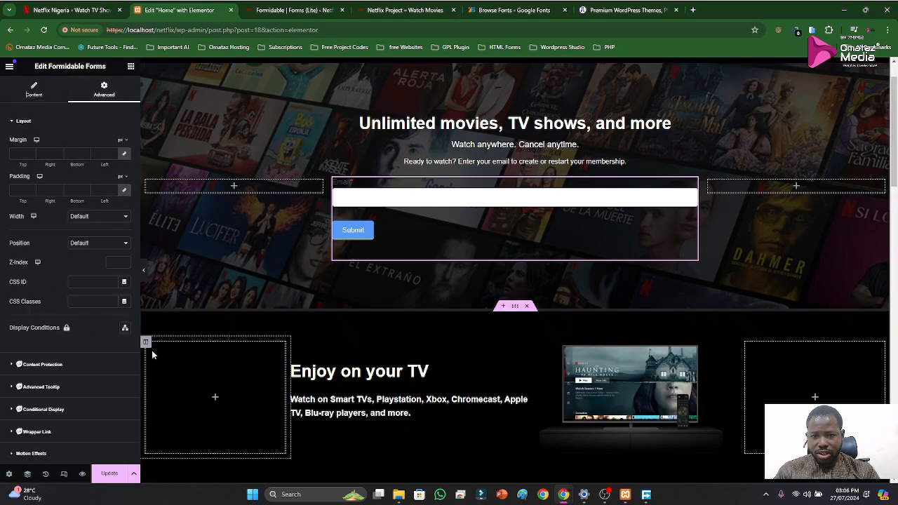
Look over the available field types in the Formidable builder for the Netflix form
left_click(292, 10)
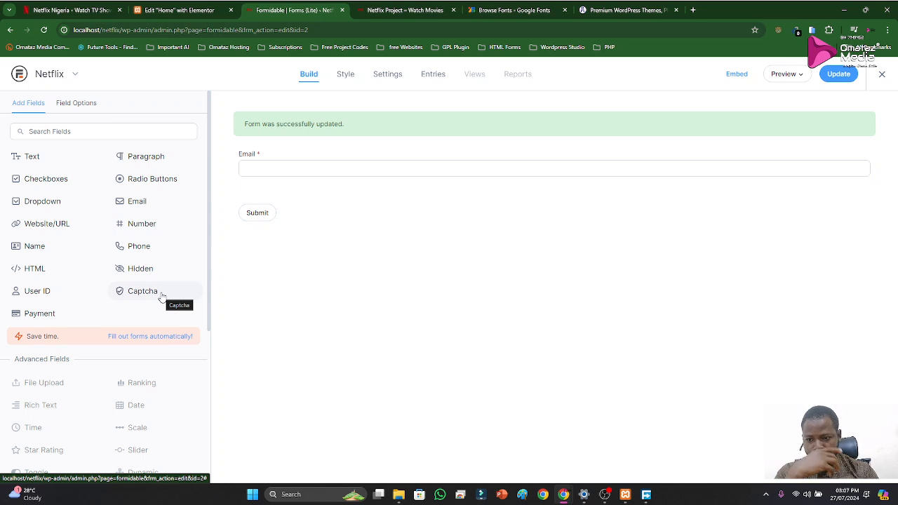
scroll(76, 304, "down", 2)
scroll(91, 259, "up", 2)
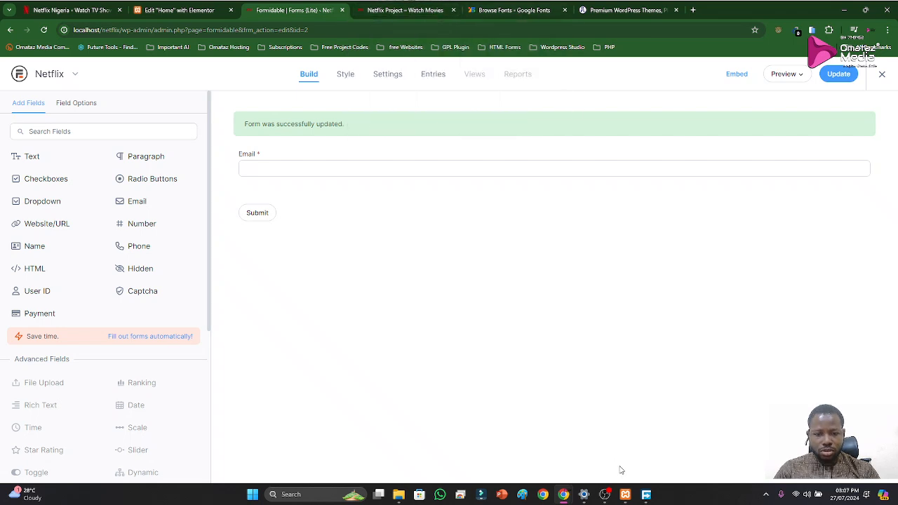
Switch to the GPL Plugin Themes shop, search for "gravity" and open the Gravity Forms WordPress Plugin product page
mouse_move(564, 495)
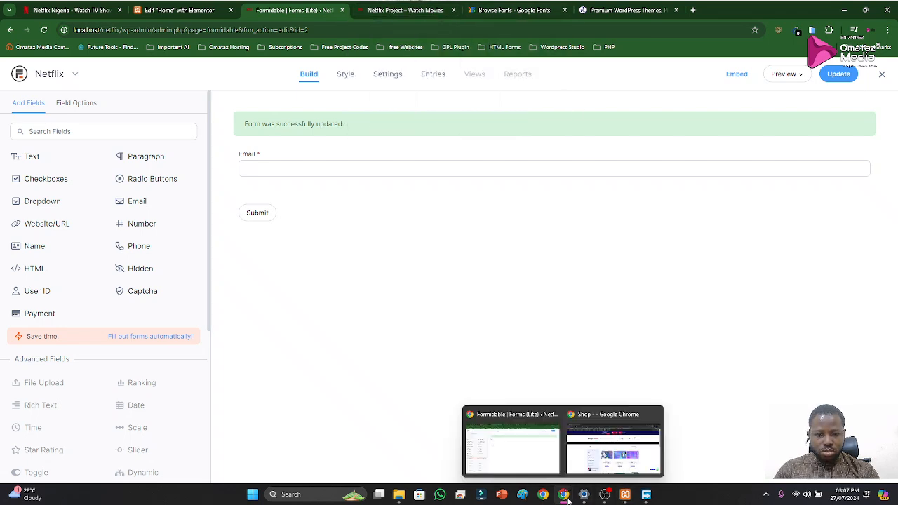
left_click(601, 456)
type("el")
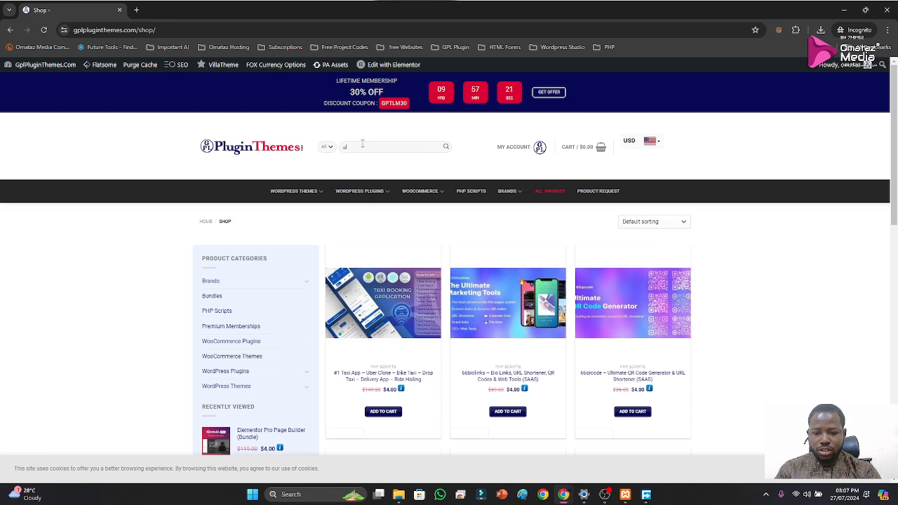
type("y")
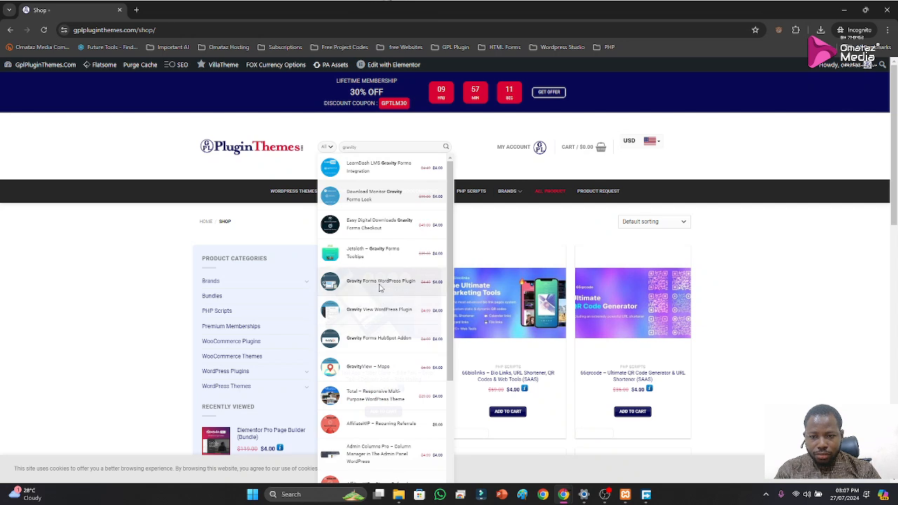
left_click(380, 283)
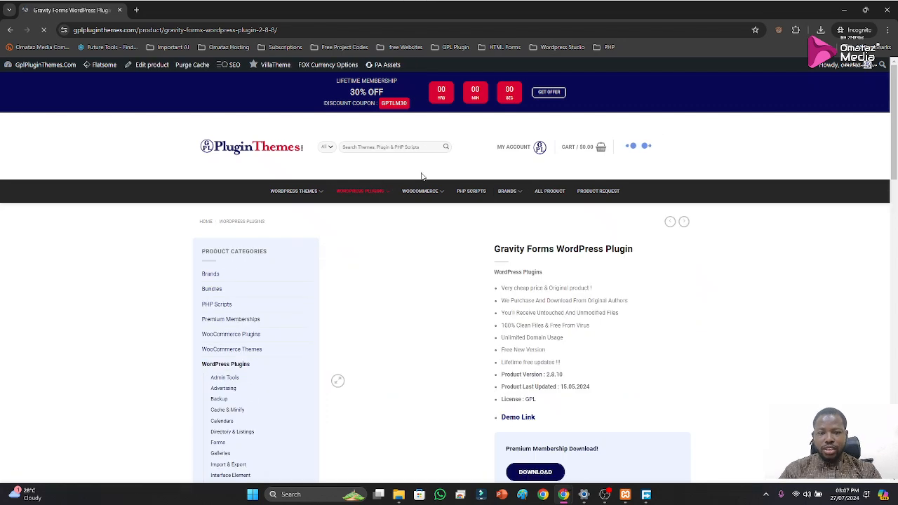
Download the Gravity Forms plugin archive as a premium member and return to the Formidable form builder
scroll(541, 291, "down", 2)
scroll(542, 291, "down", 2)
scroll(491, 295, "down", 2)
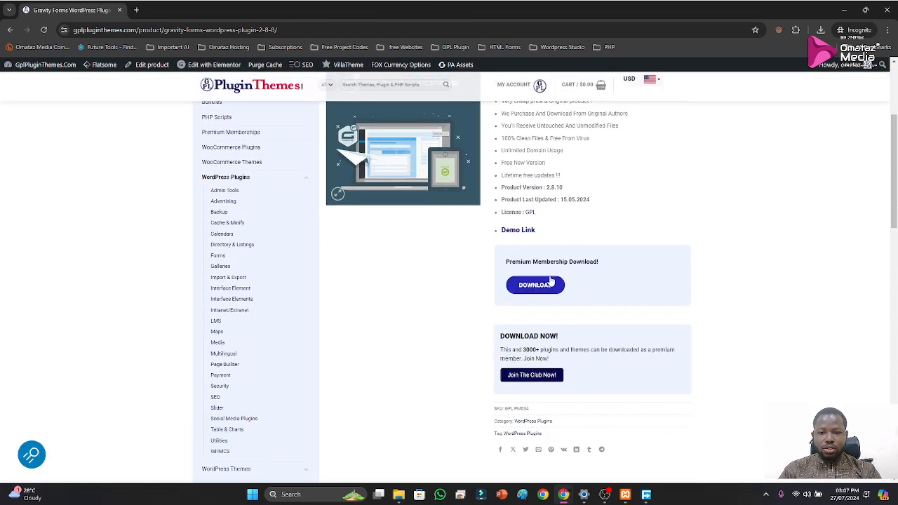
left_click(544, 287)
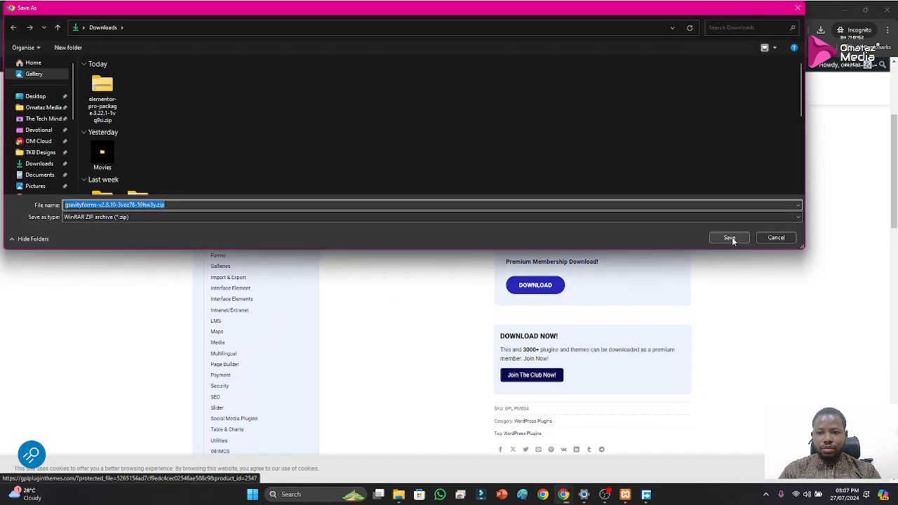
left_click(730, 239)
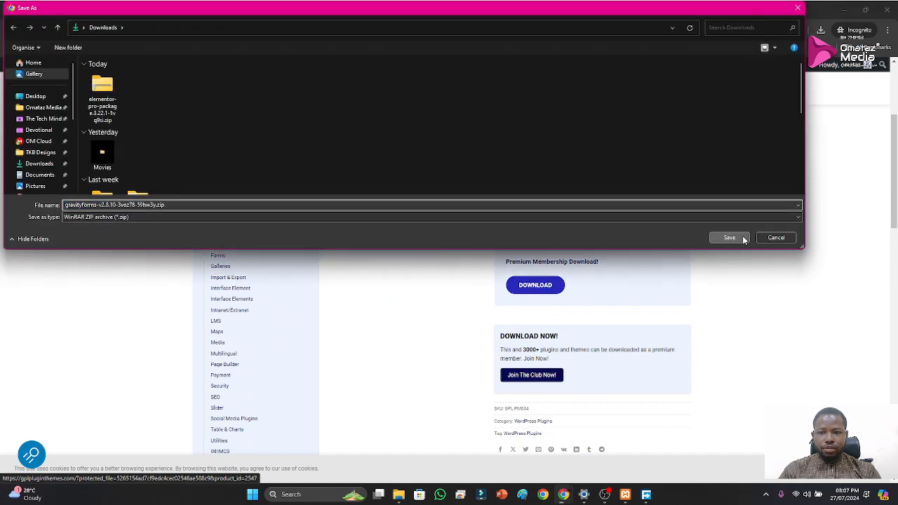
left_click(845, 11)
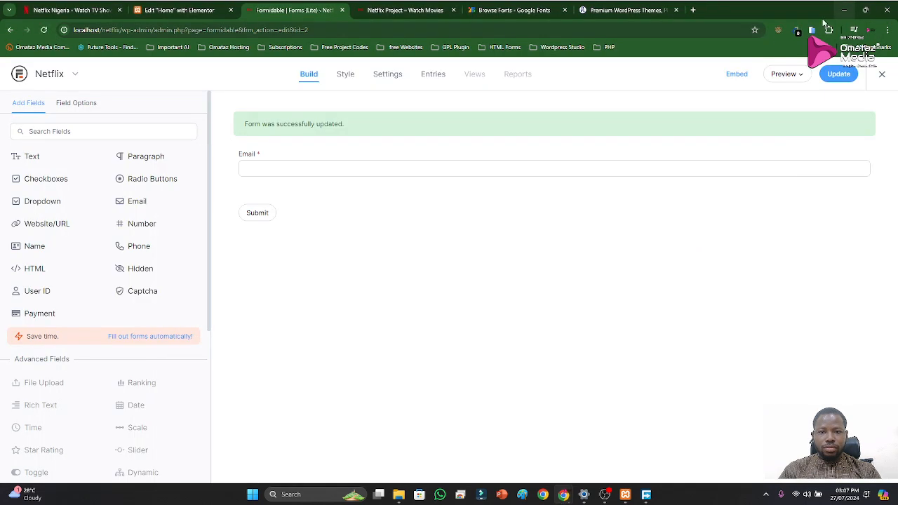
Examine the email sign-up form in the hero of the original Netflix site
left_click(65, 12)
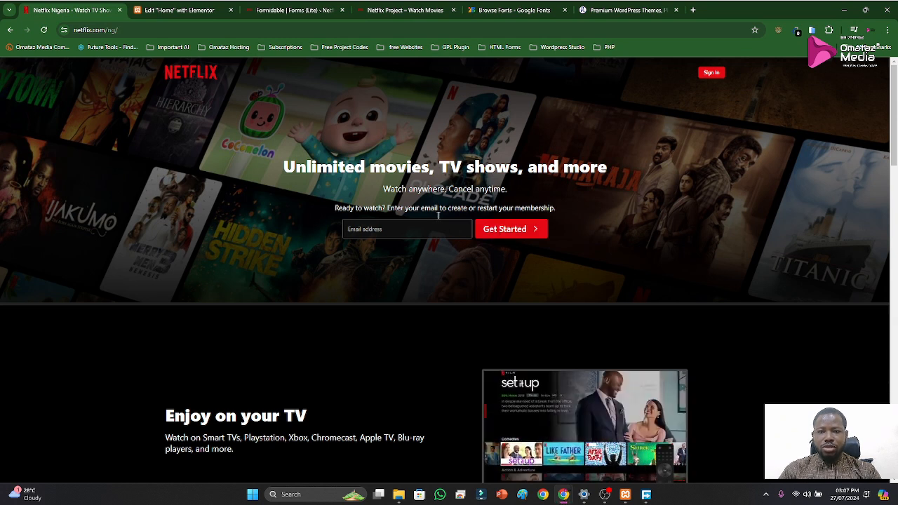
left_click(175, 12)
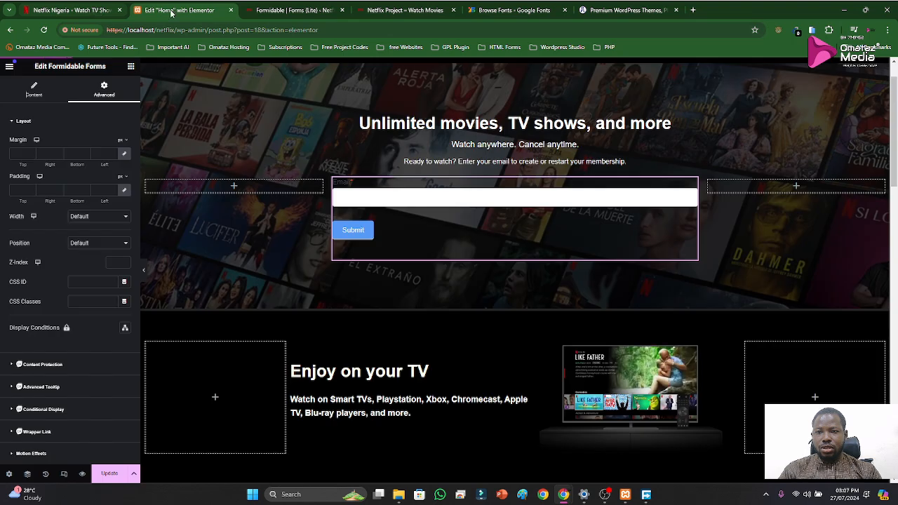
left_click(280, 14)
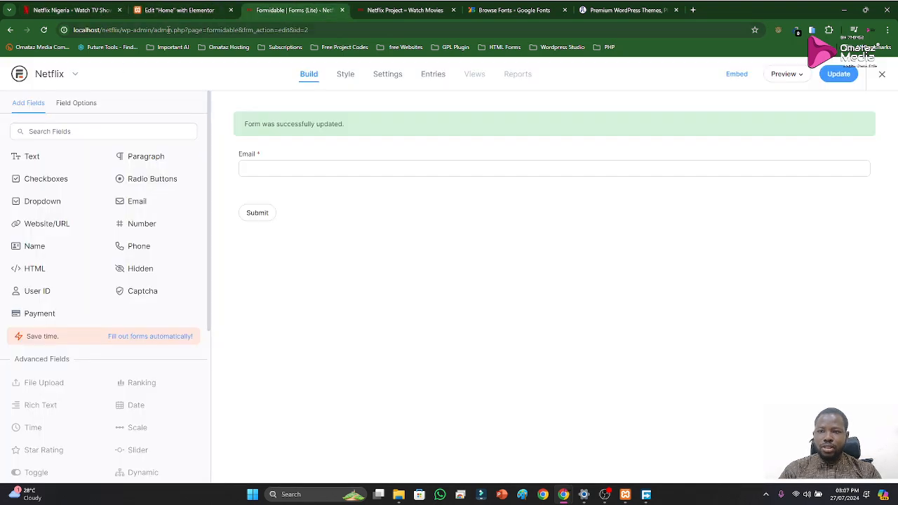
left_click(397, 13)
left_click(292, 12)
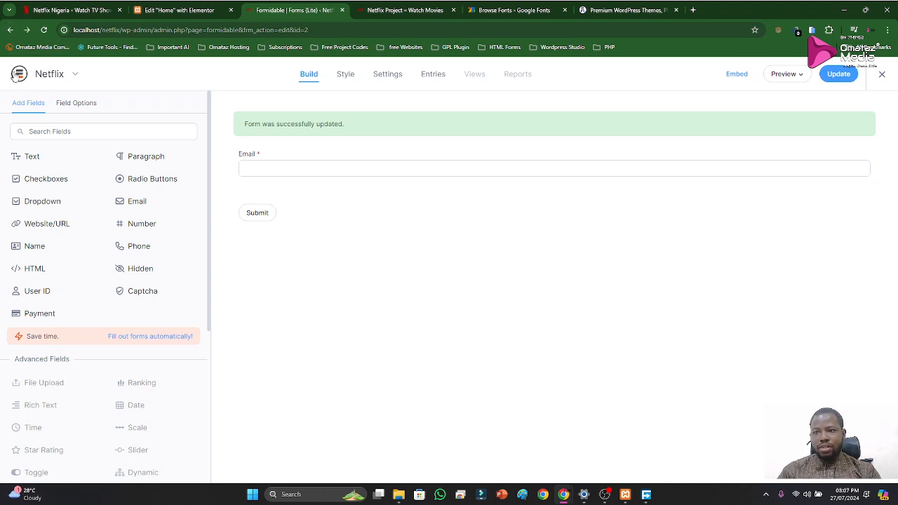
Go back from the Formidable builder and sign in to the WordPress dashboard with the username and account password
left_click(10, 31)
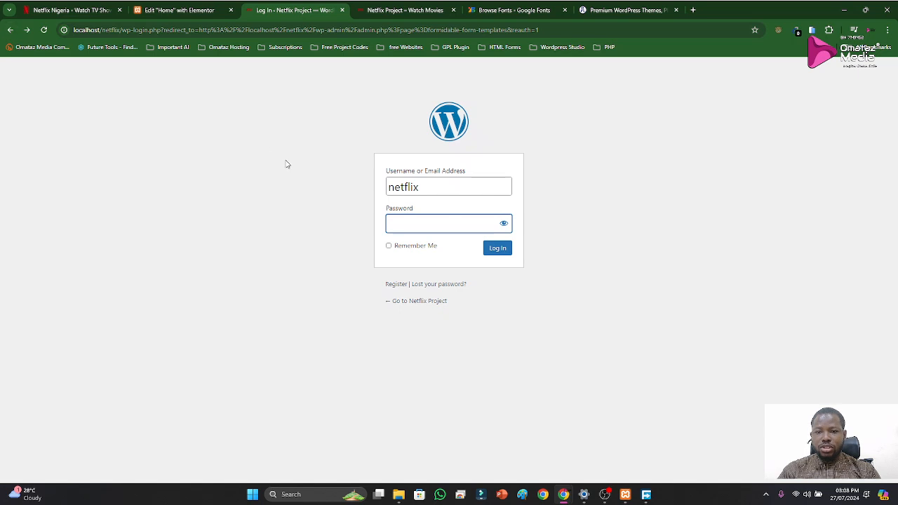
left_click(11, 30)
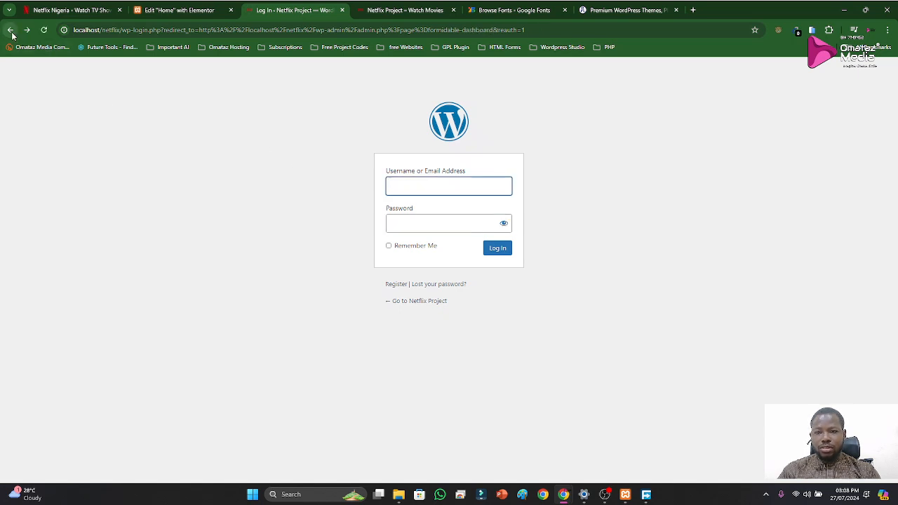
left_click(397, 179)
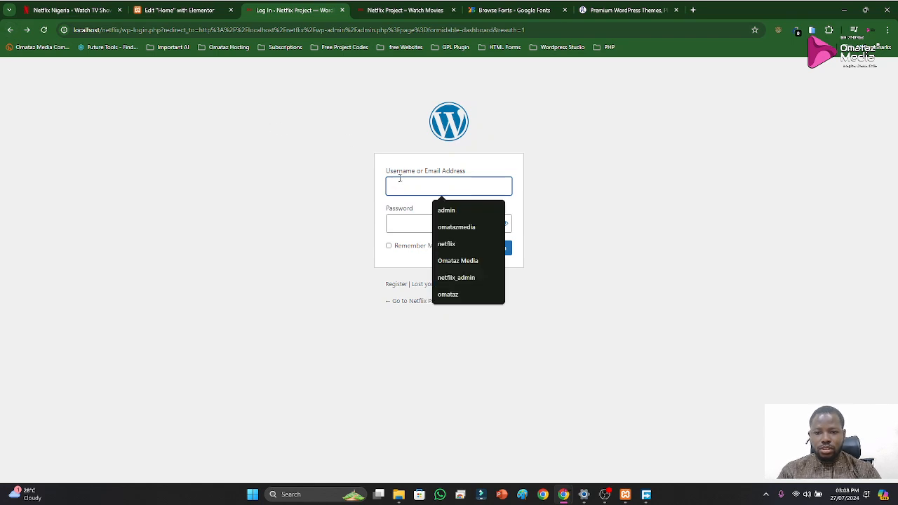
left_click(472, 245)
left_click(435, 222)
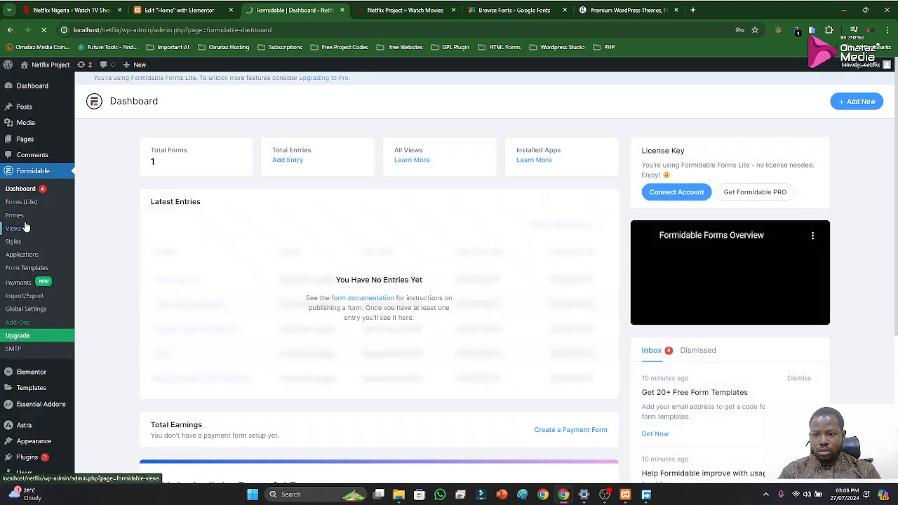
Try to install elementor-pro-package.3.22.1-1vq9si.zip from Downloads as an uploaded WordPress plugin
left_click(28, 463)
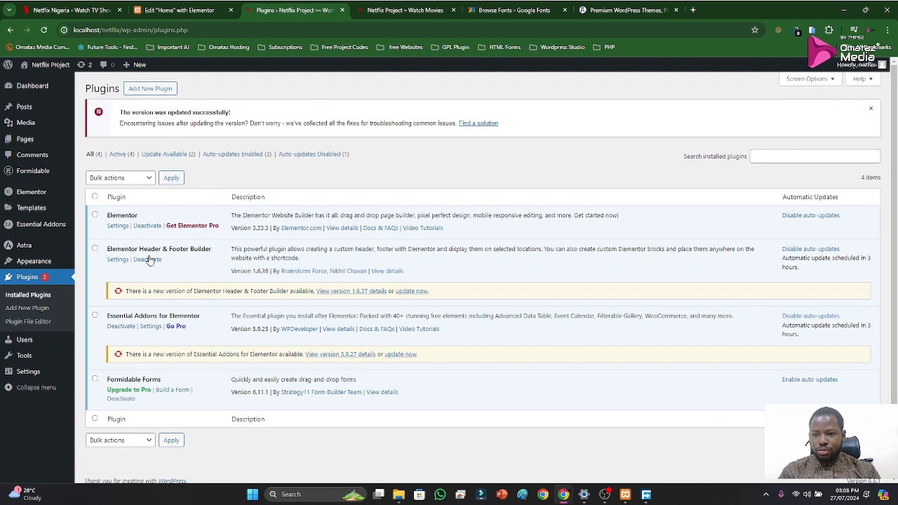
left_click(148, 88)
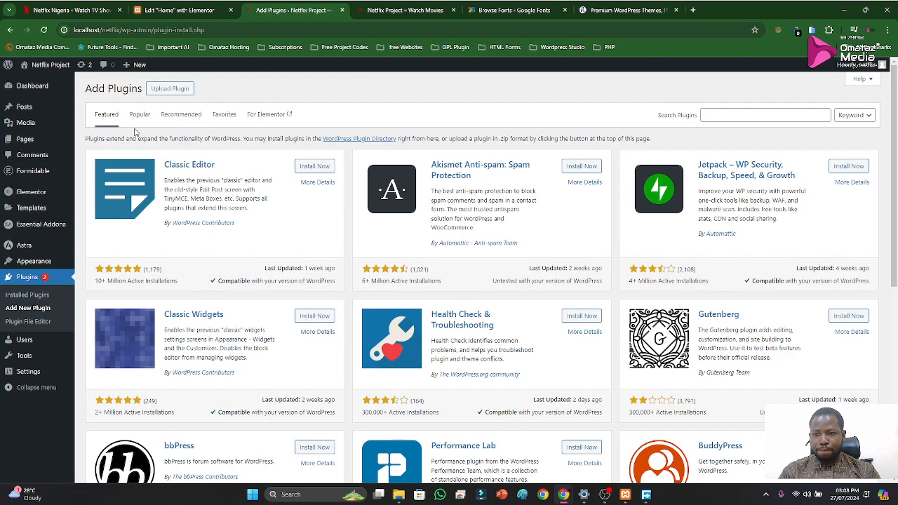
left_click(158, 89)
left_click(406, 174)
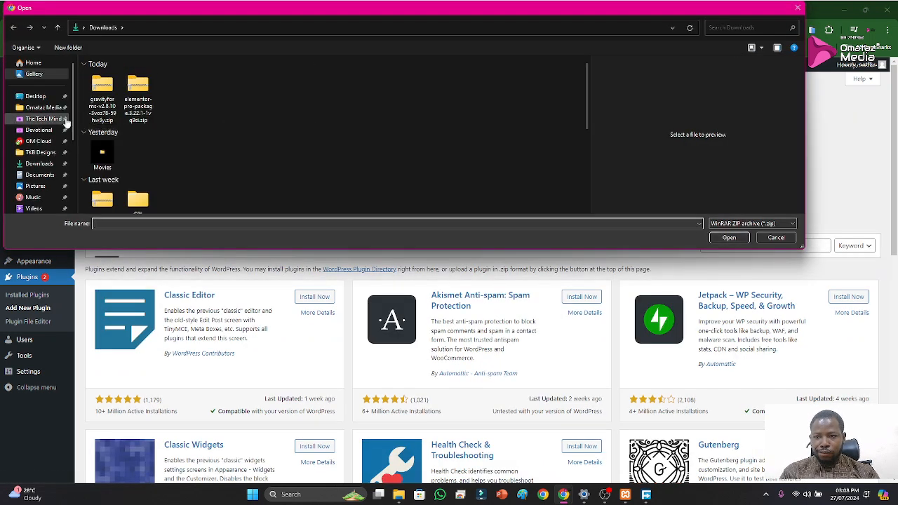
left_click(148, 116)
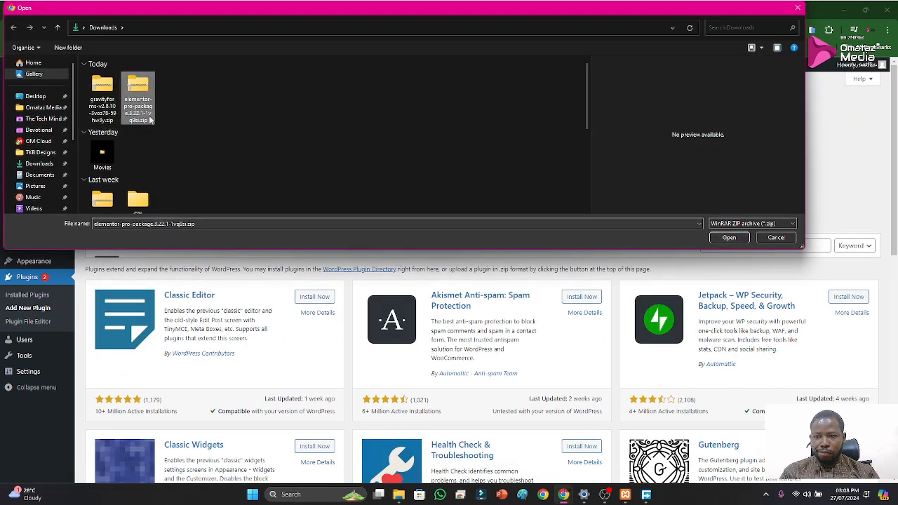
left_click(723, 238)
left_click(544, 180)
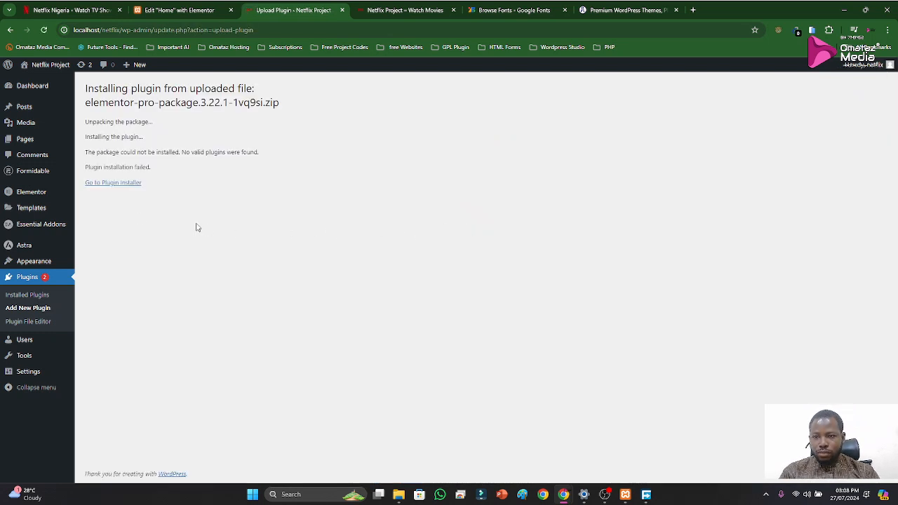
Switch to the File Explorer window of the Elementor Pro package and inspect the contents of elementor-pro.zip
mouse_move(399, 494)
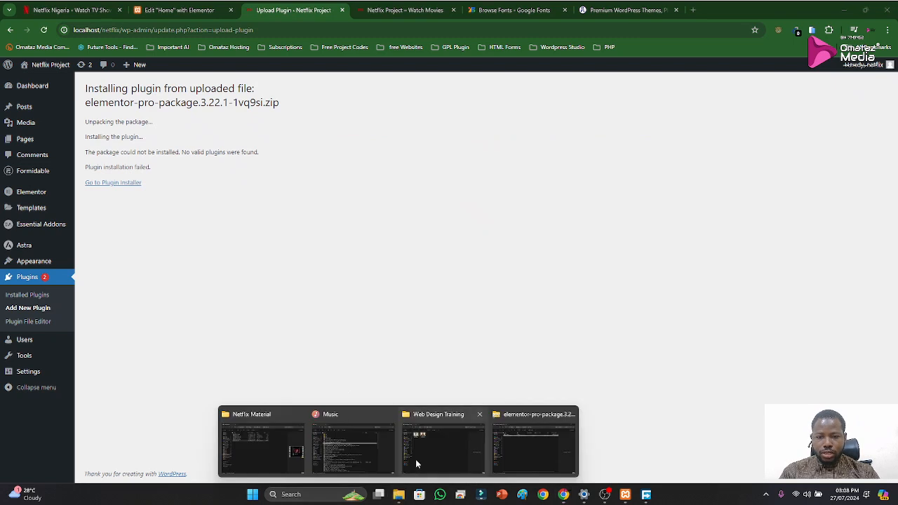
left_click(524, 453)
left_click(279, 179)
double_click(279, 97)
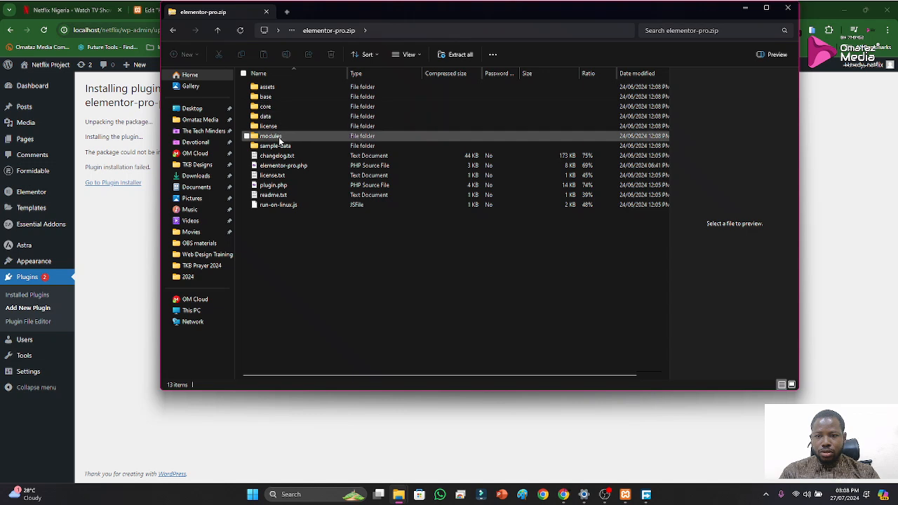
Leave the opened archive and go to the Downloads folder containing the Elementor Pro package
left_click(217, 32)
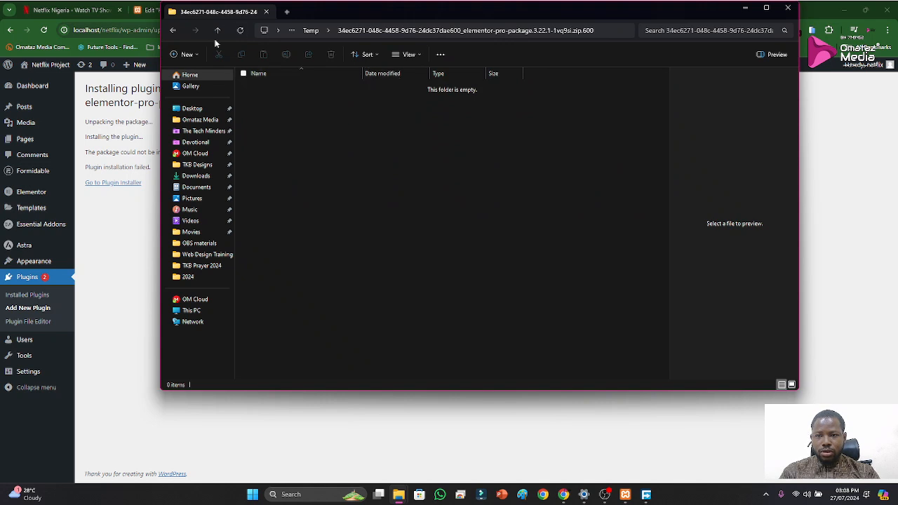
left_click(218, 30)
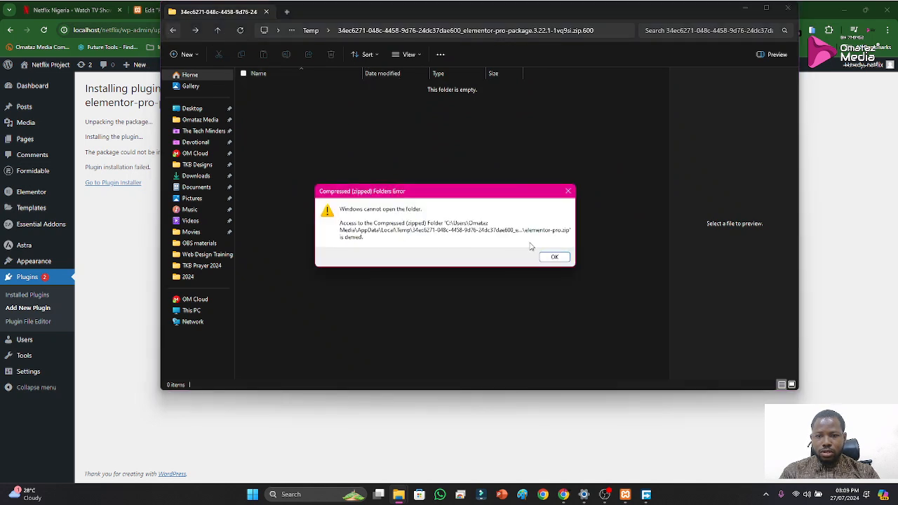
left_click(555, 257)
left_click(197, 176)
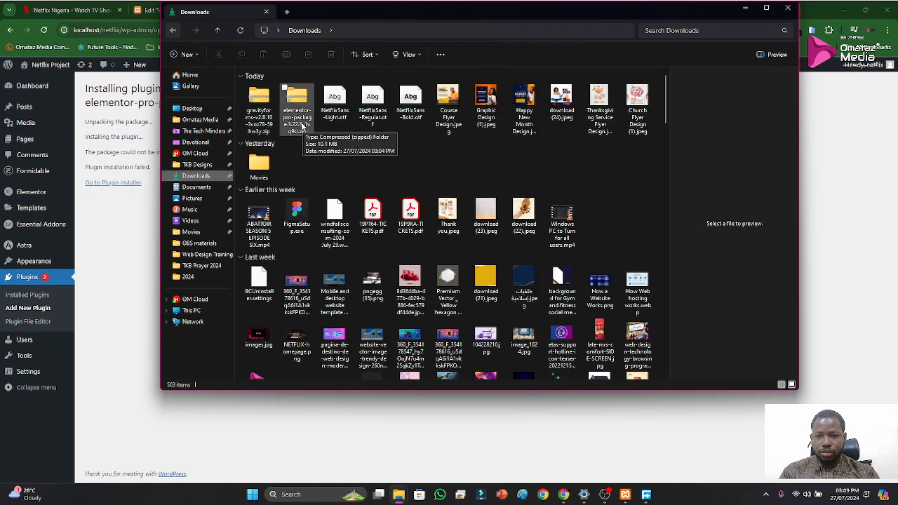
Extract elementor-pro-package.3.22.1-1vq9si.zip into the Downloads folder using WinRAR, and close the archive
double_click(302, 124)
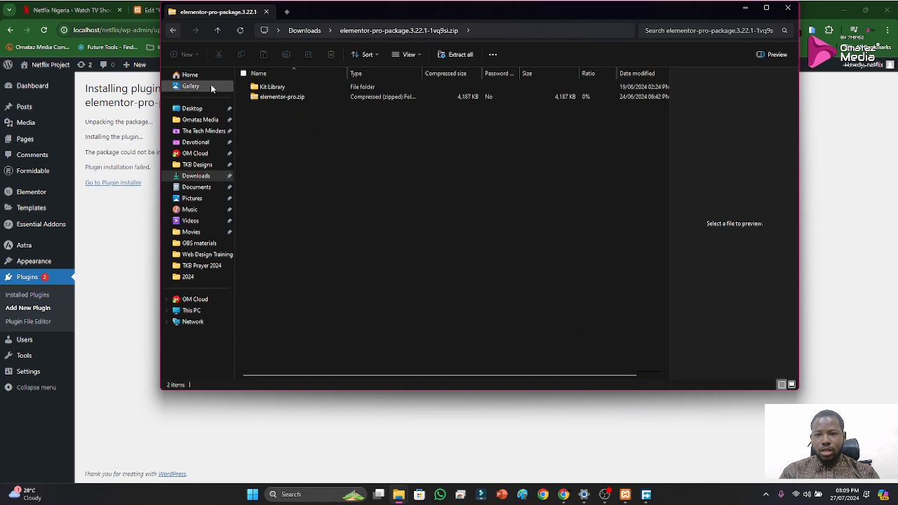
left_click(173, 30)
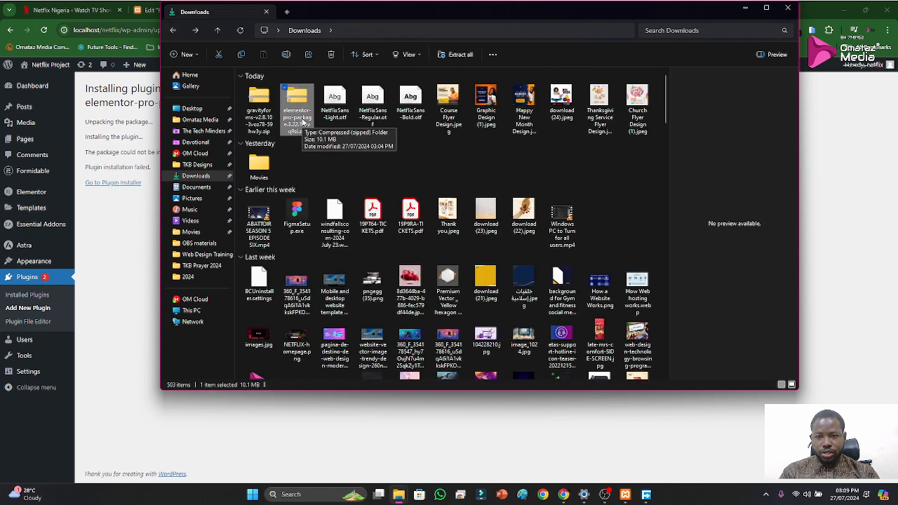
right_click(301, 119)
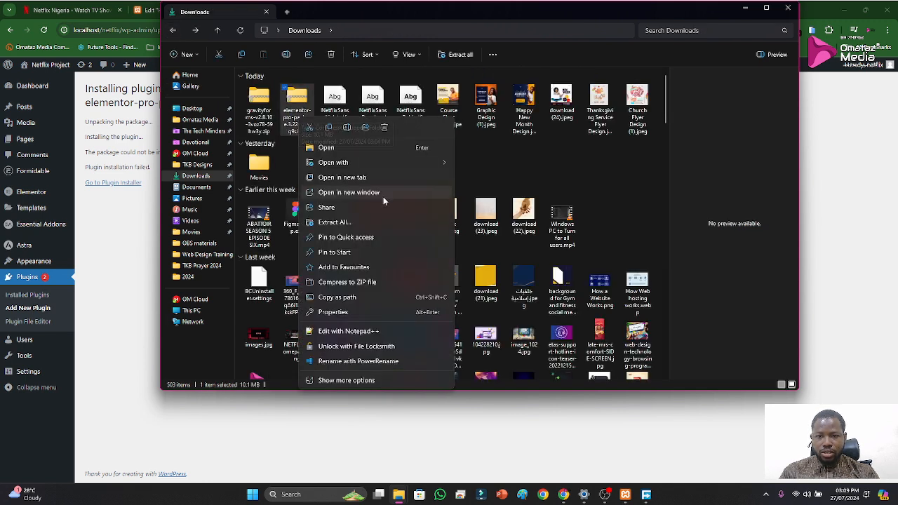
mouse_move(381, 162)
left_click(491, 194)
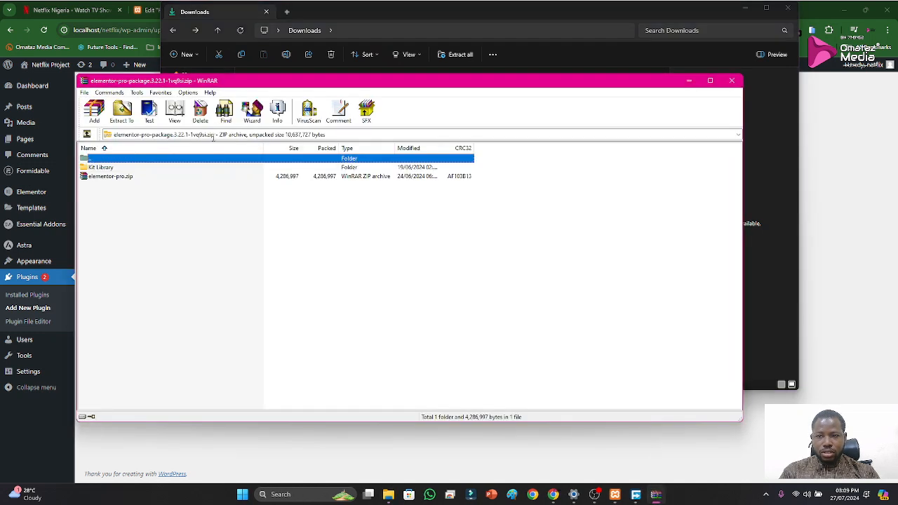
left_click(122, 114)
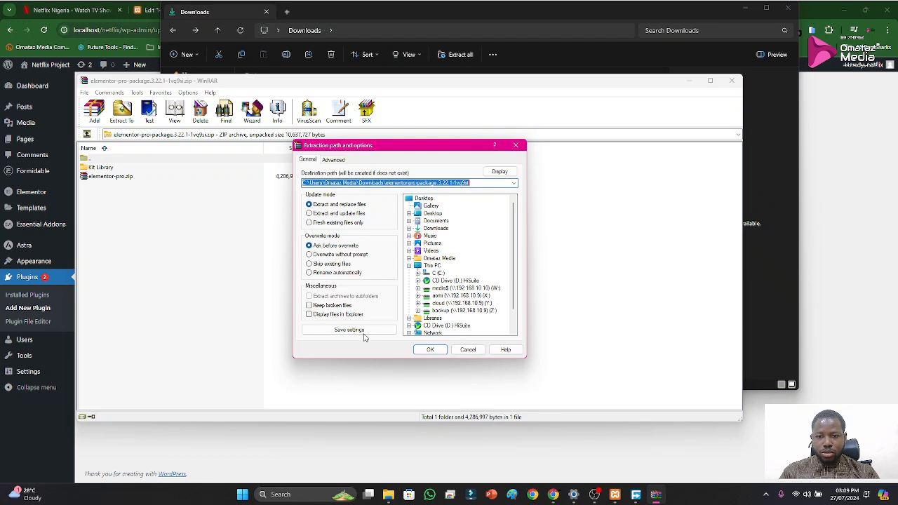
left_click(435, 228)
left_click(431, 349)
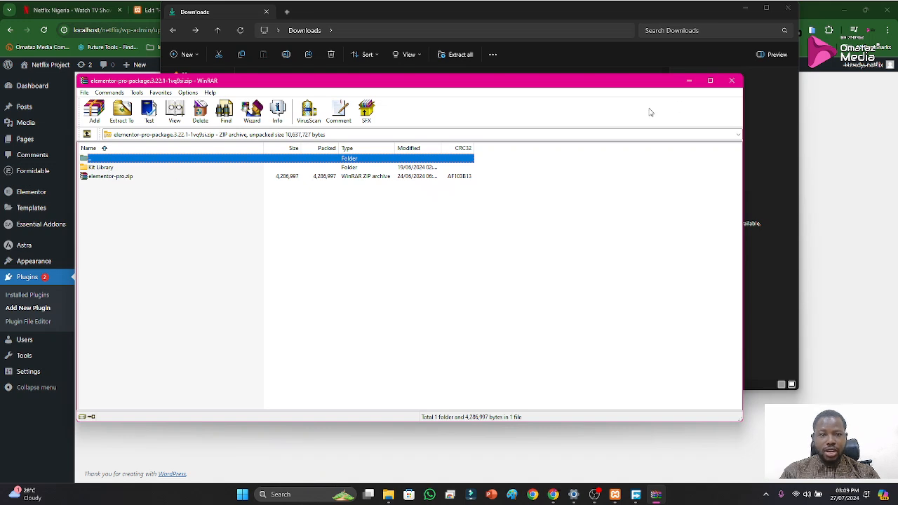
left_click(731, 82)
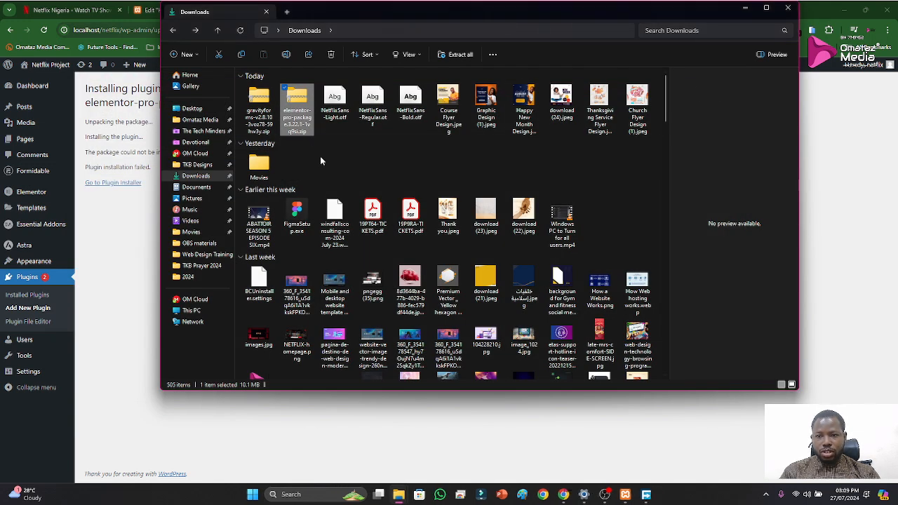
Search the Downloads folder for "elementor pro" and select elementor-pro.zip
left_click(365, 144)
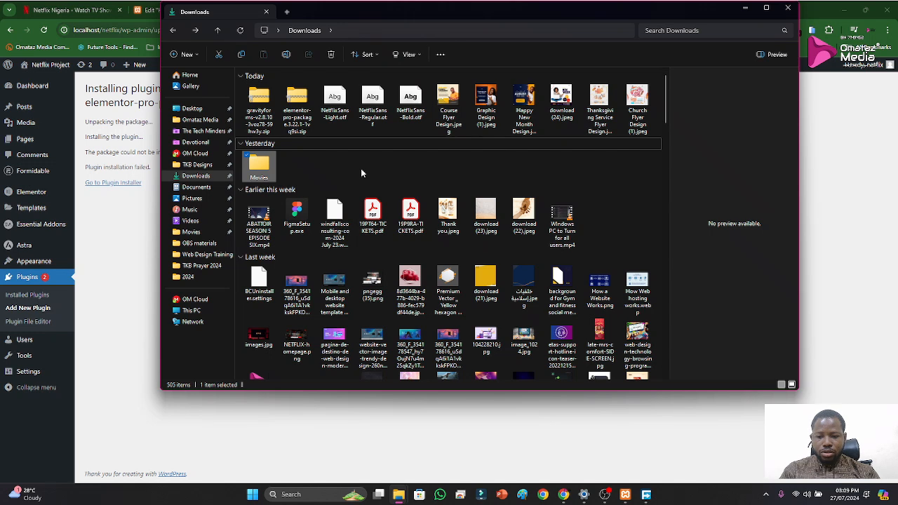
type("el")
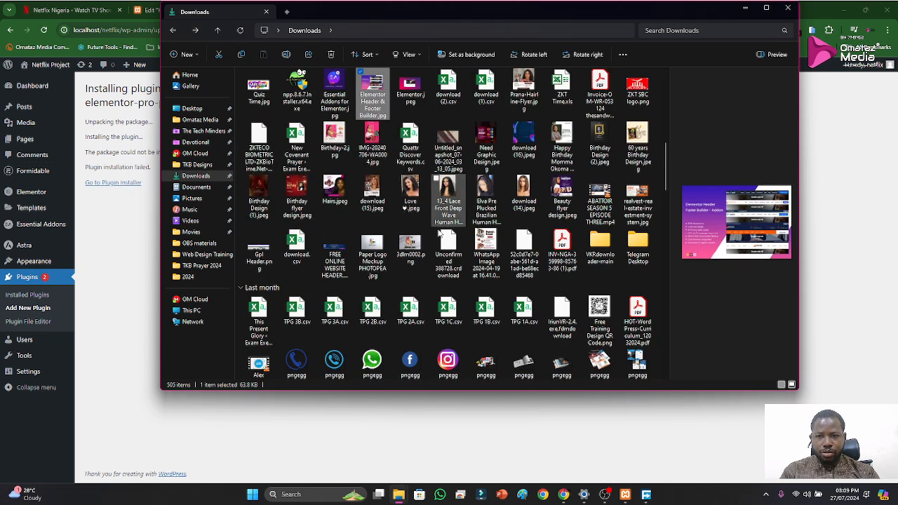
scroll(407, 205, "up", 10)
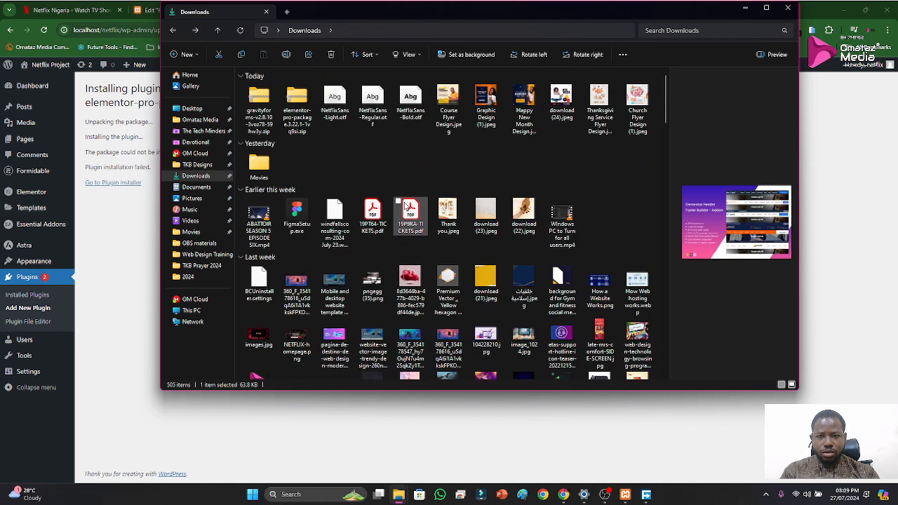
left_click(699, 35)
type("elemen")
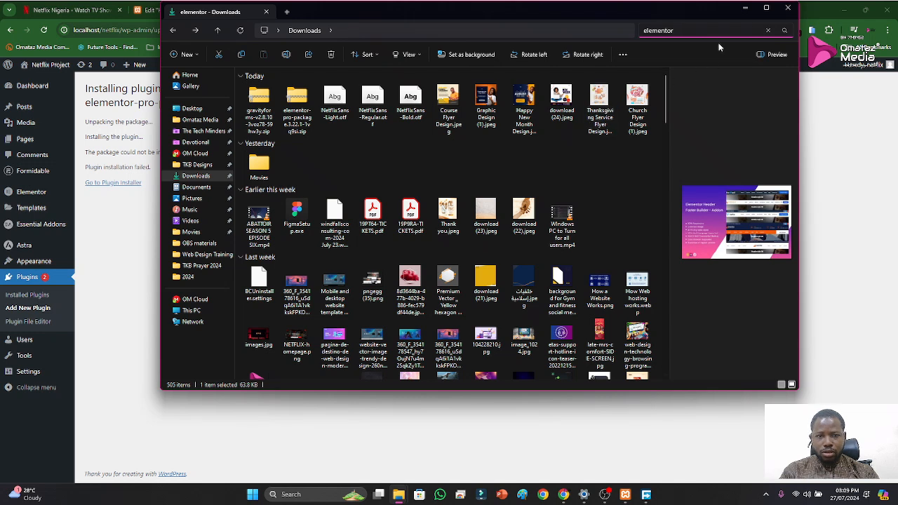
type("tor pro")
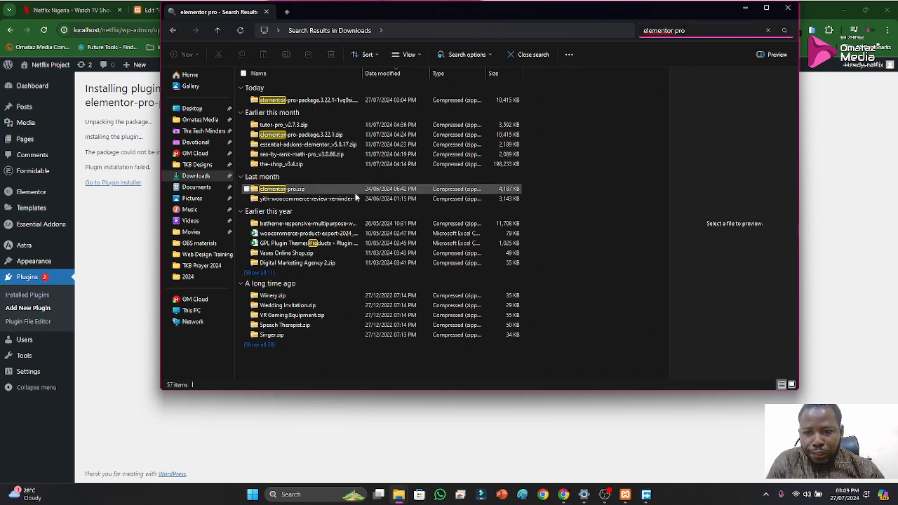
left_click(289, 193)
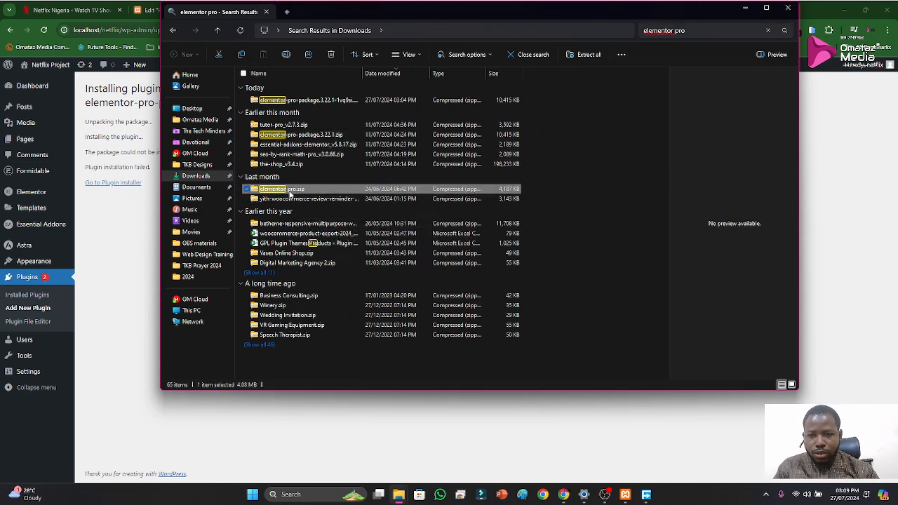
Return to WordPress's Add Plugins page in the browser and show the plugin upload form
left_click(106, 195)
left_click(11, 36)
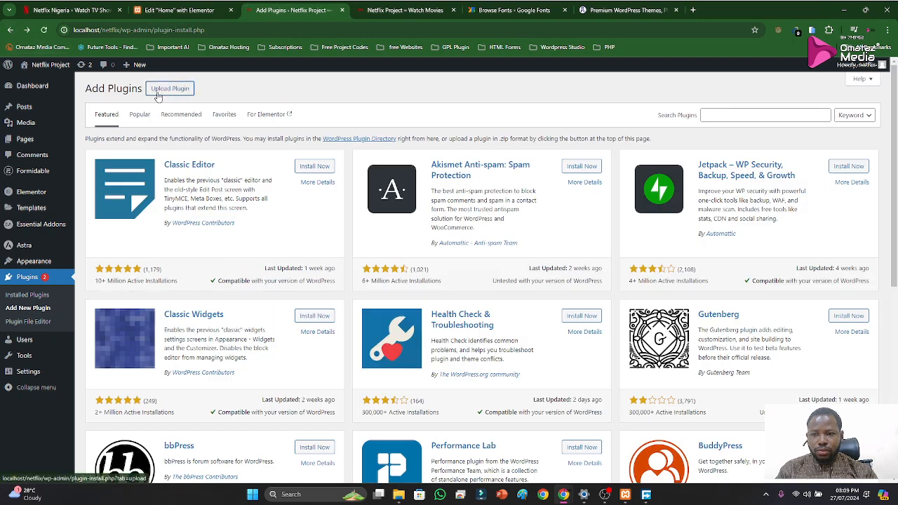
left_click(160, 93)
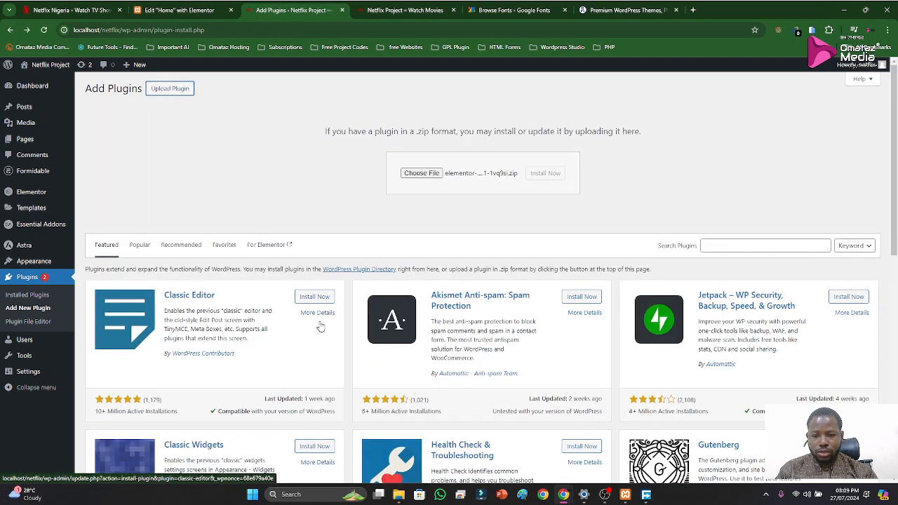
Supply elementor-pro.zip from the File Explorer search results as the plugin upload, install it and activate it
mouse_move(398, 494)
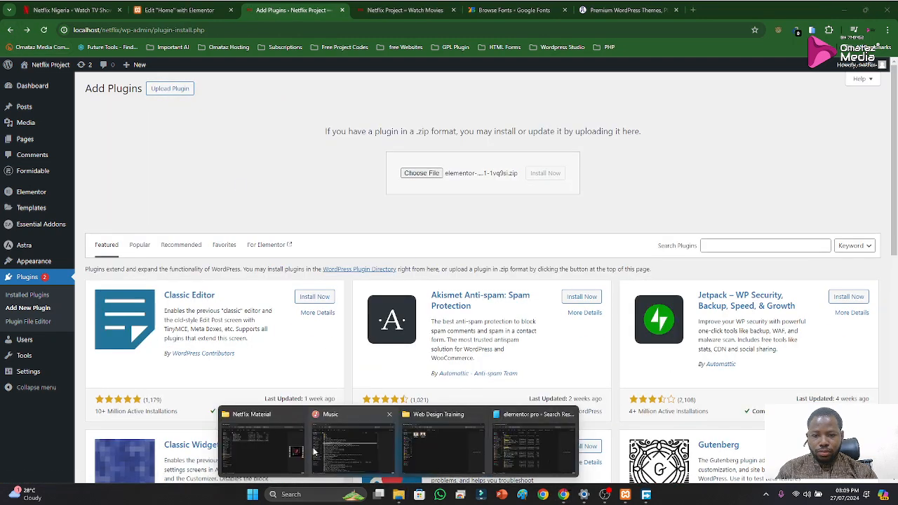
left_click(535, 448)
left_click_drag(311, 19, 637, 114)
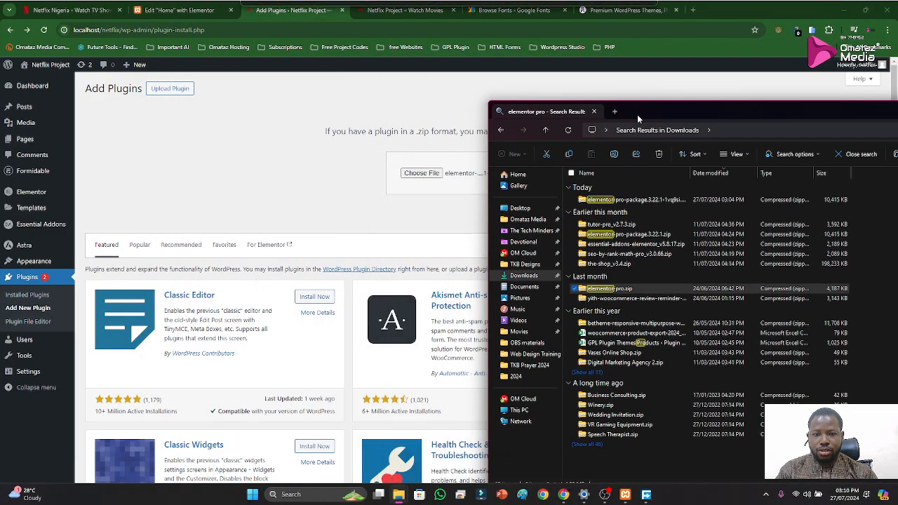
left_click_drag(611, 289, 414, 177)
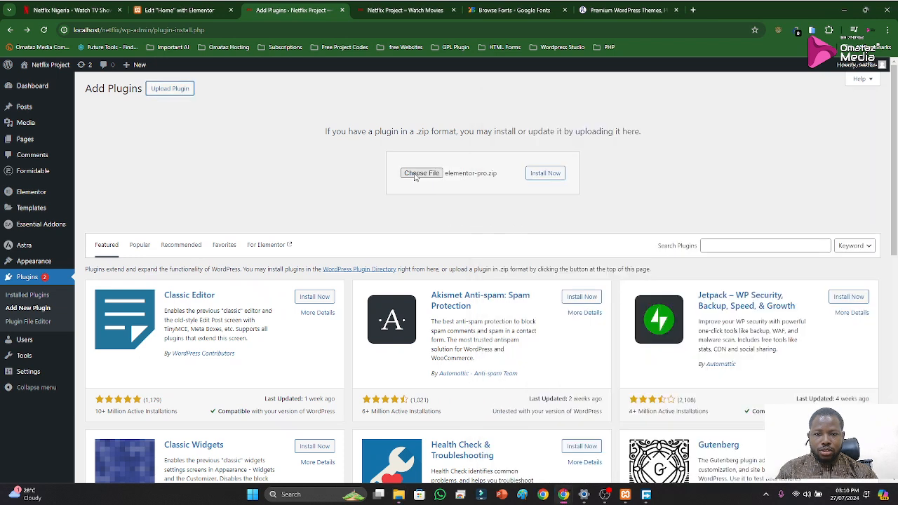
left_click(531, 180)
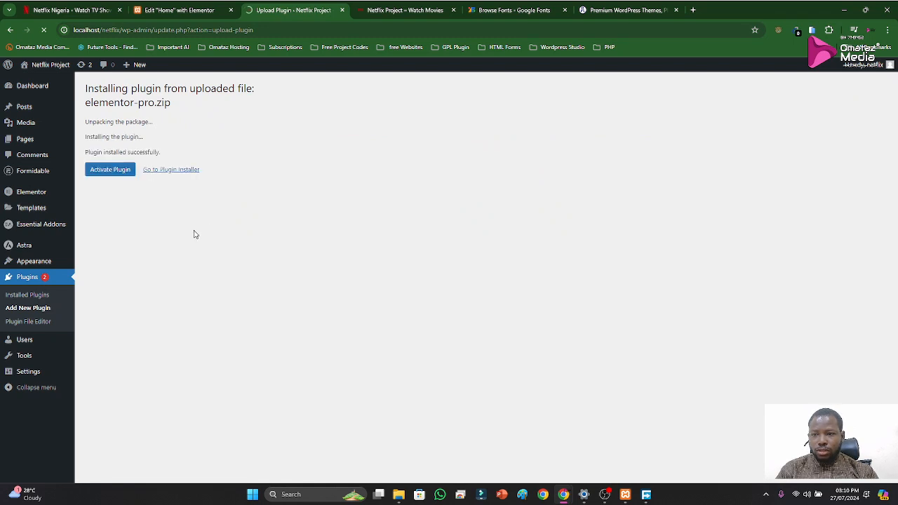
left_click(96, 173)
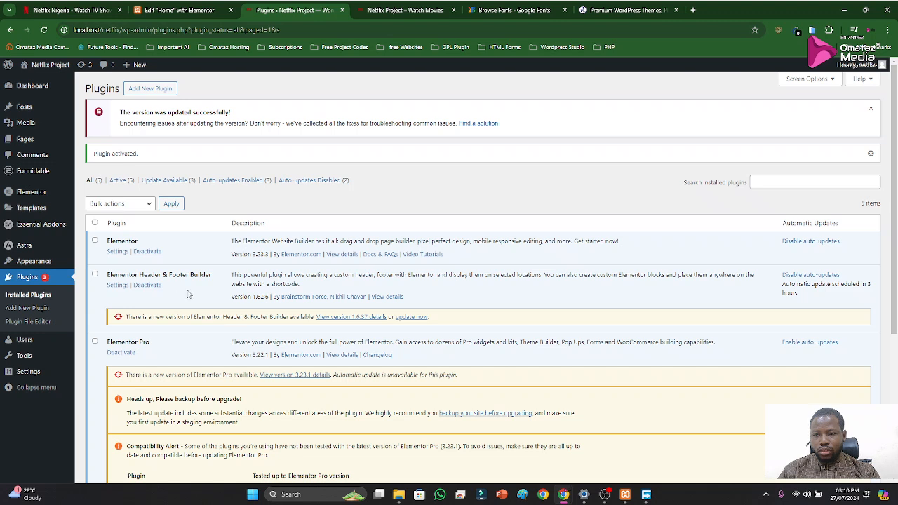
Reload the Elementor editor of the Home page, discarding unsaved changes, and sign in again with the account password
left_click(200, 11)
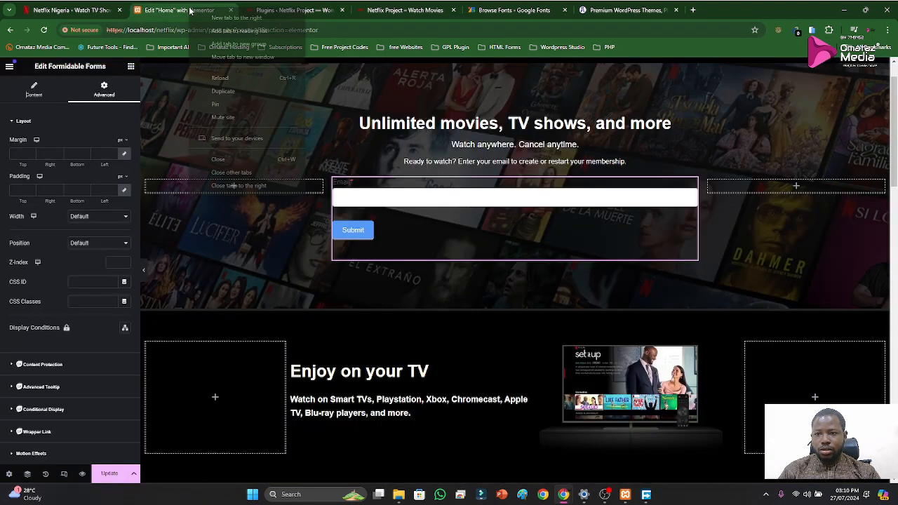
right_click(191, 10)
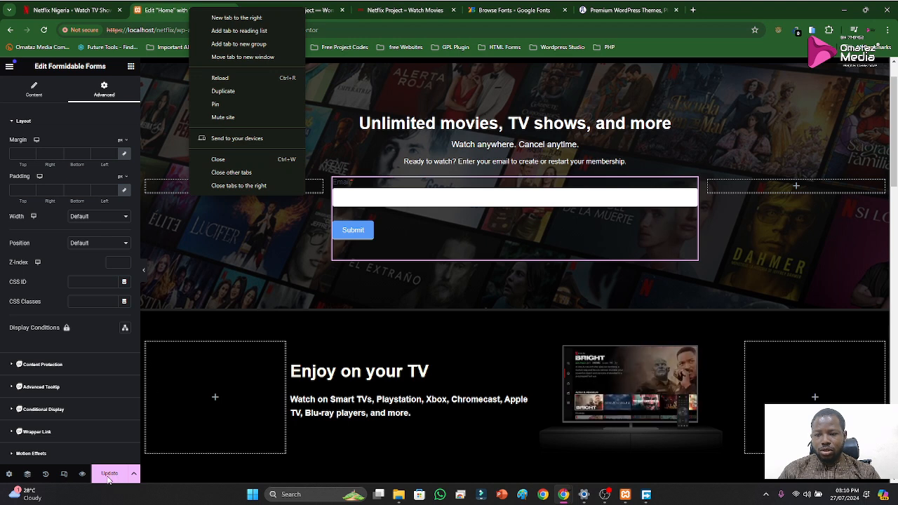
left_click(220, 79)
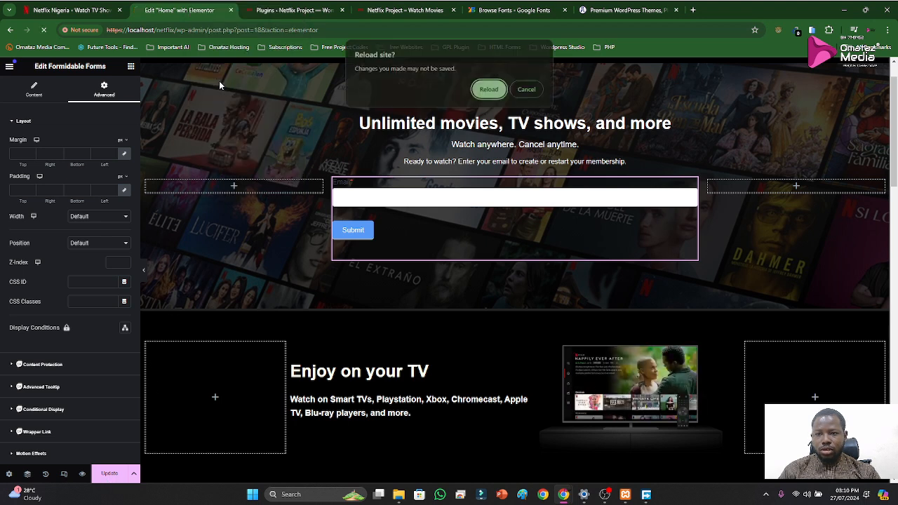
left_click(494, 87)
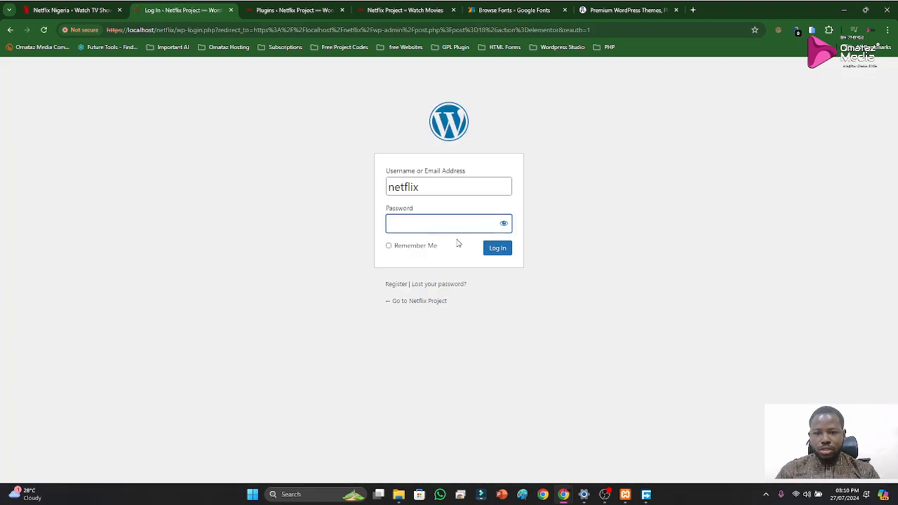
type("•••")
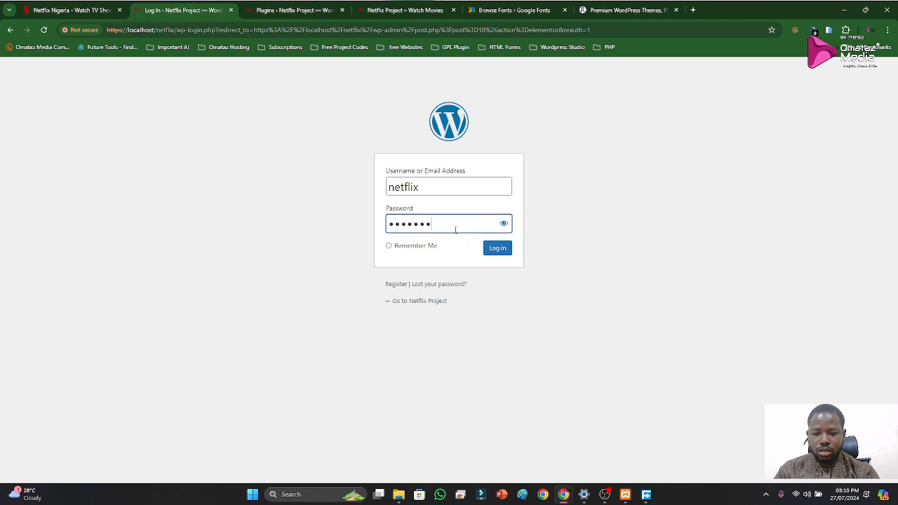
type("••••••••••")
key("Return")
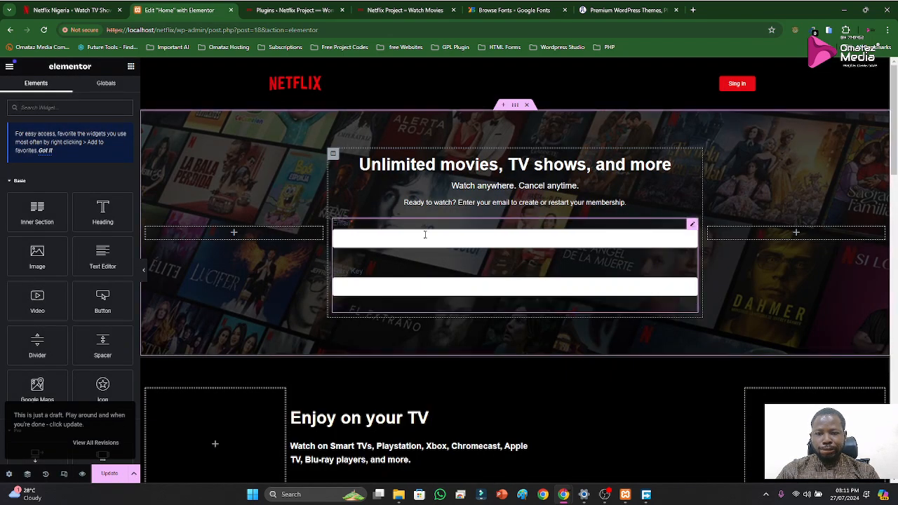
Look up the "form" widgets and delete the Formidable Forms widget from the hero section
scroll(91, 348, "down", 2)
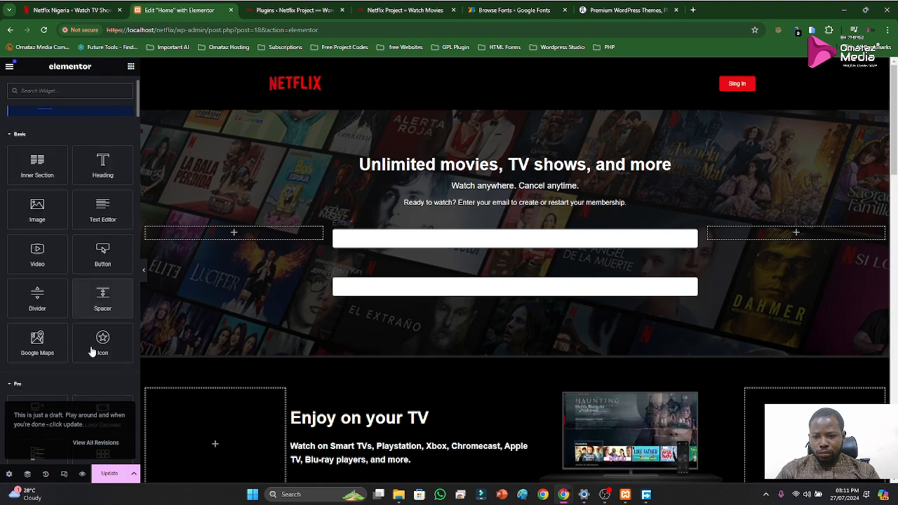
left_click(53, 91)
type("form")
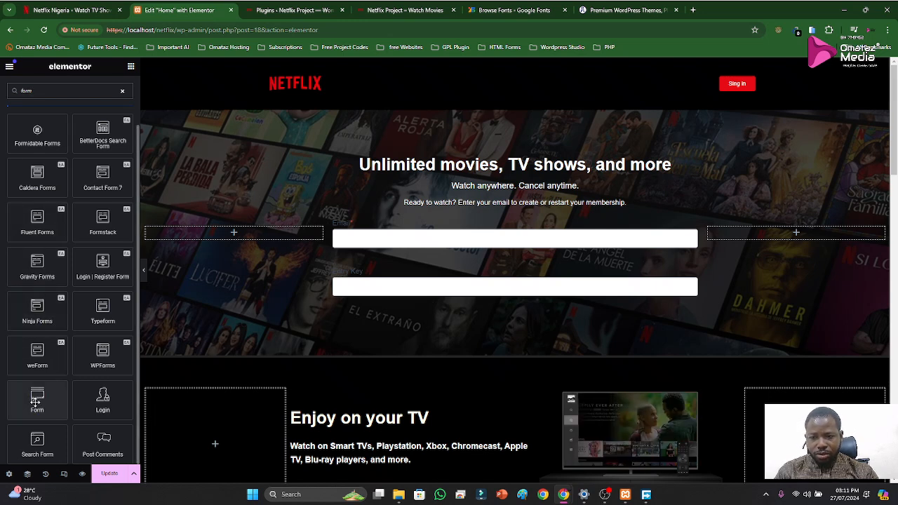
right_click(691, 227)
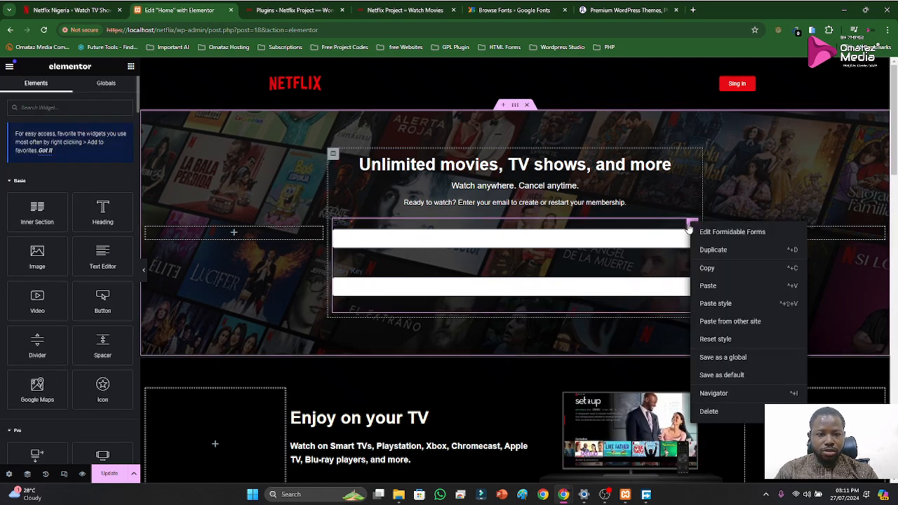
left_click(704, 413)
Search the widgets for "form", place the Form widget below the hero text and open its Email field settings
scroll(53, 373, "down", 2)
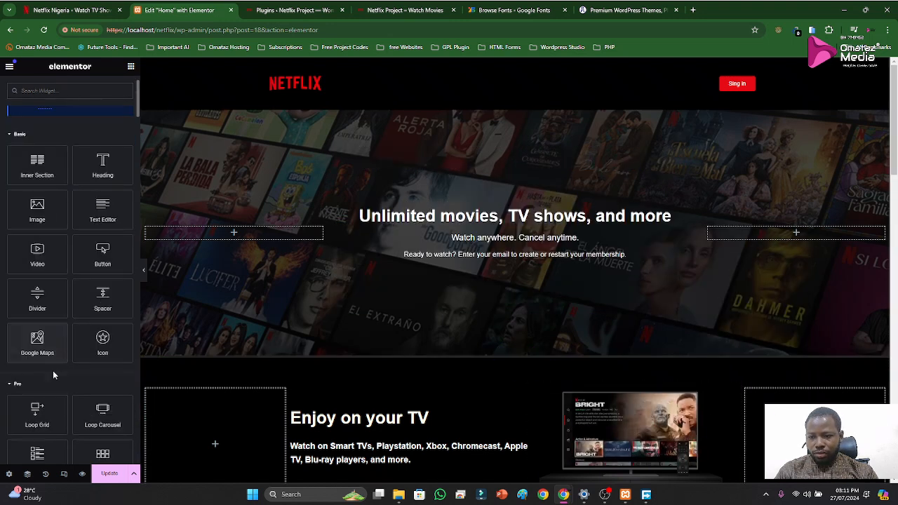
scroll(82, 309, "up", 2)
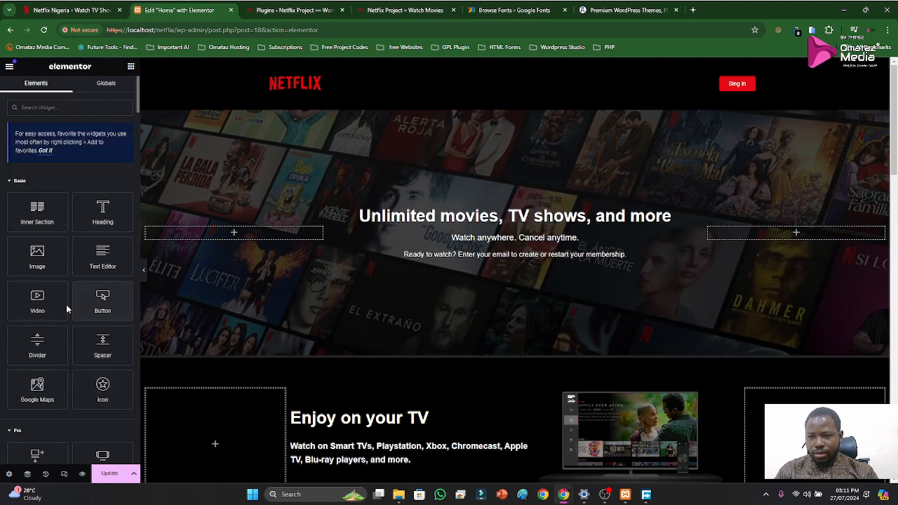
scroll(82, 309, "down", 5)
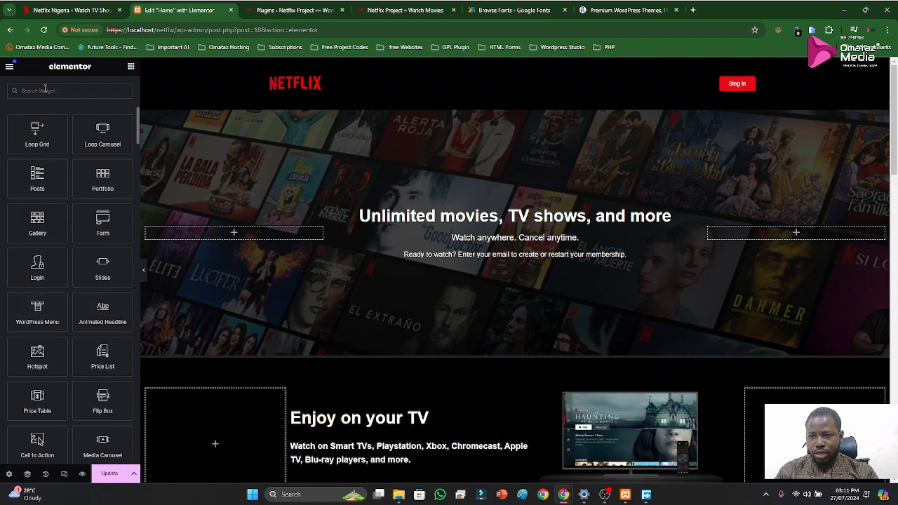
type("form")
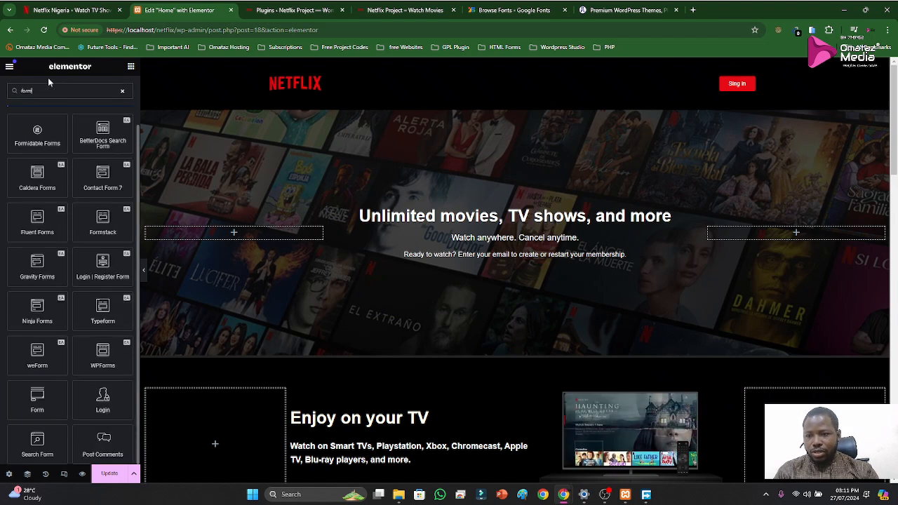
left_click_drag(35, 410, 508, 265)
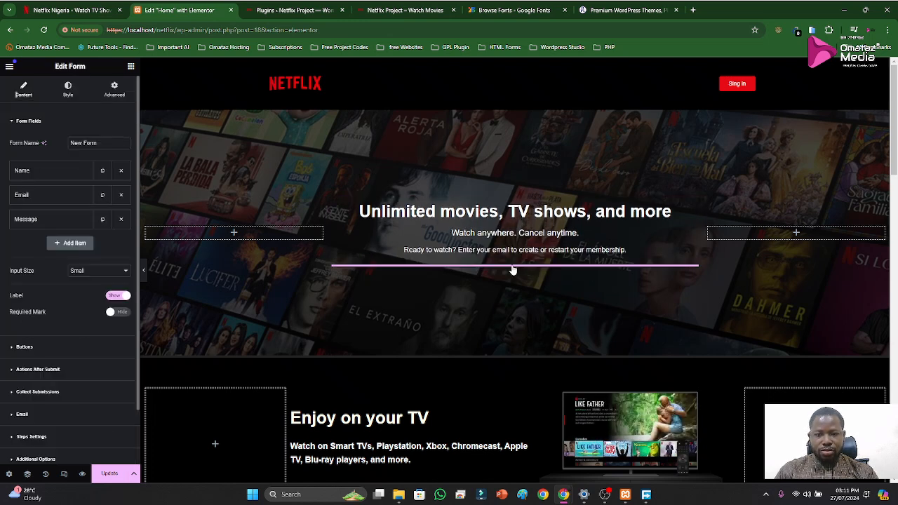
left_click(32, 197)
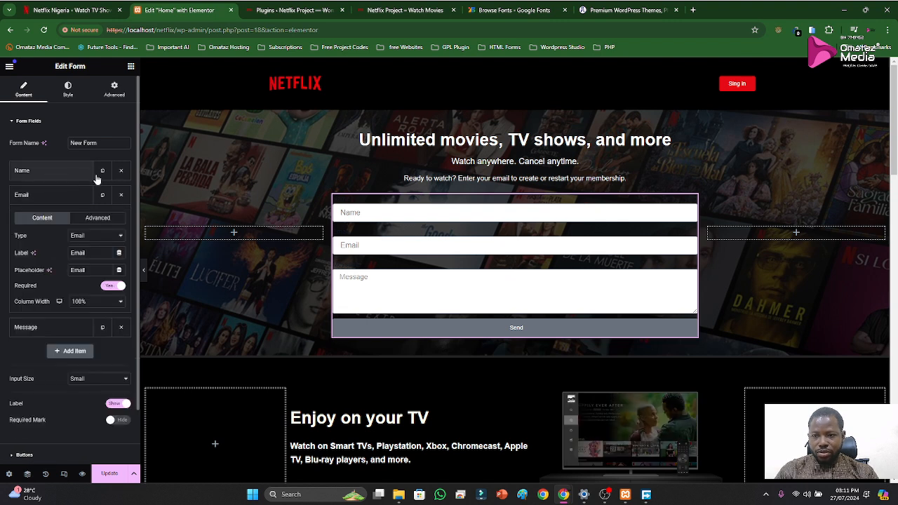
Remove the Name and Message fields from the form and set the Email field's column width to 50%
left_click(121, 171)
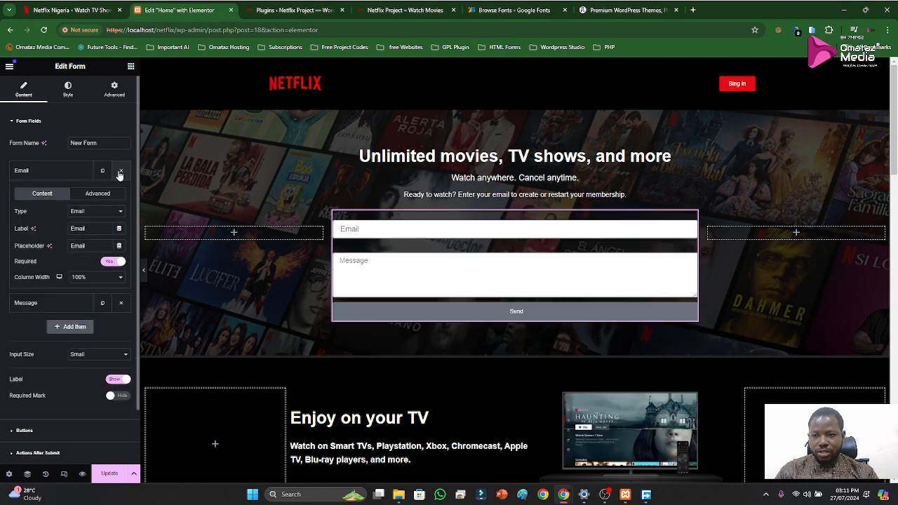
left_click(49, 176)
left_click(122, 195)
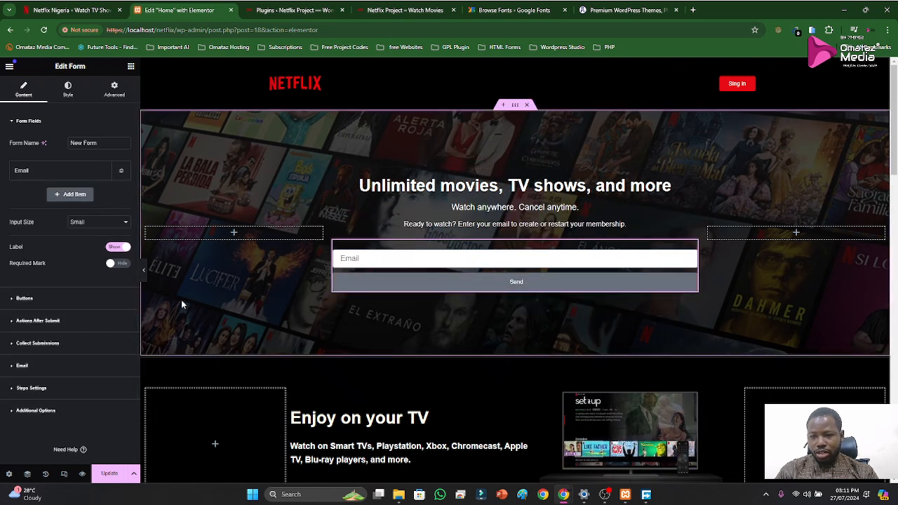
left_click(27, 173)
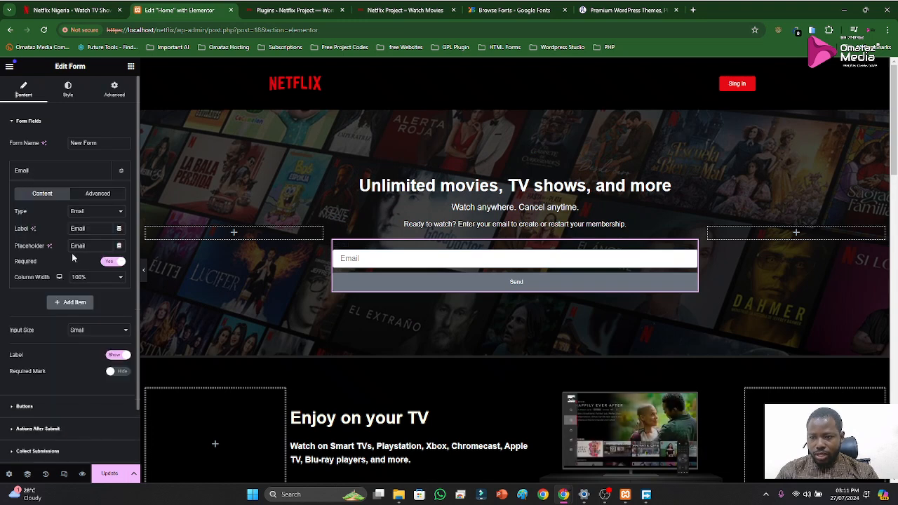
left_click(86, 277)
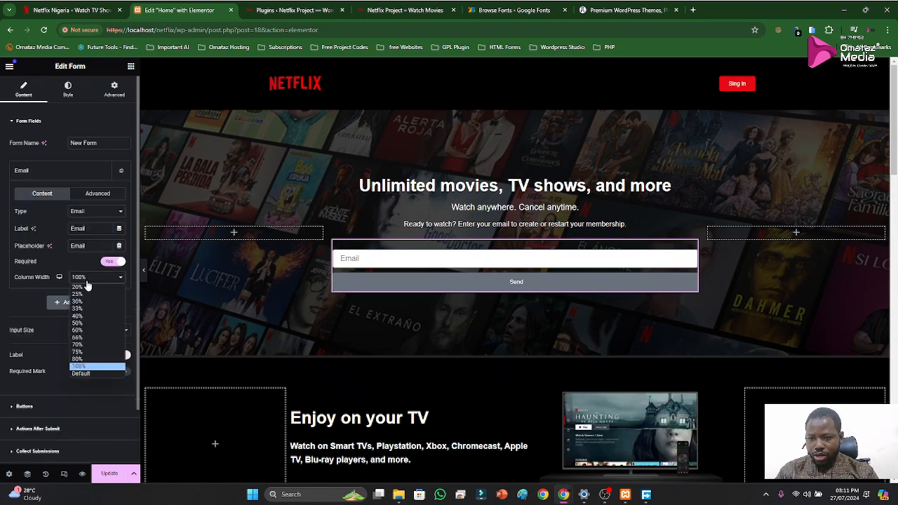
left_click(85, 323)
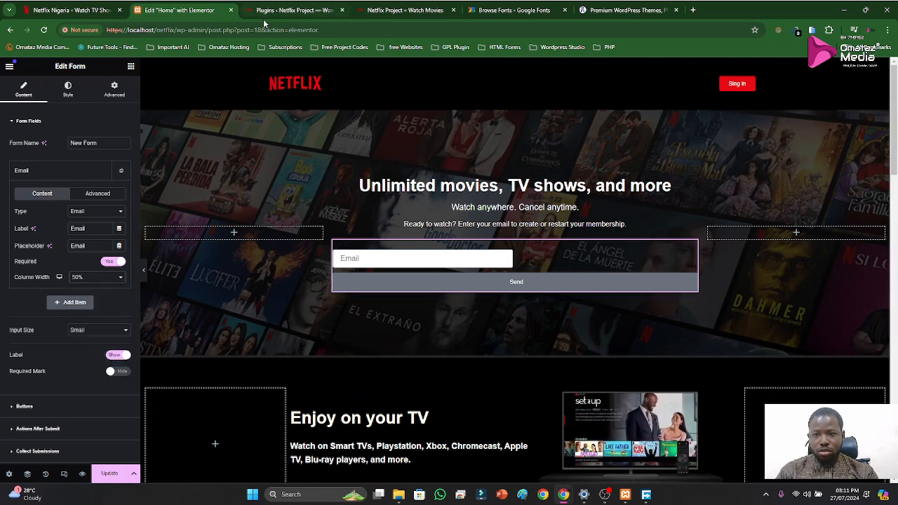
Check the original Netflix page's sign-up layout, insert an inner section above the form in the Home page editor and add a third column
left_click(84, 8)
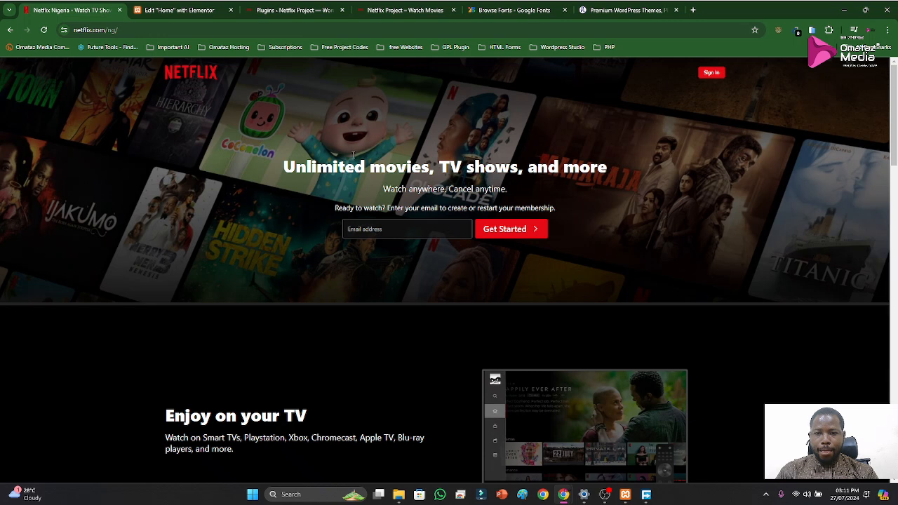
left_click(157, 14)
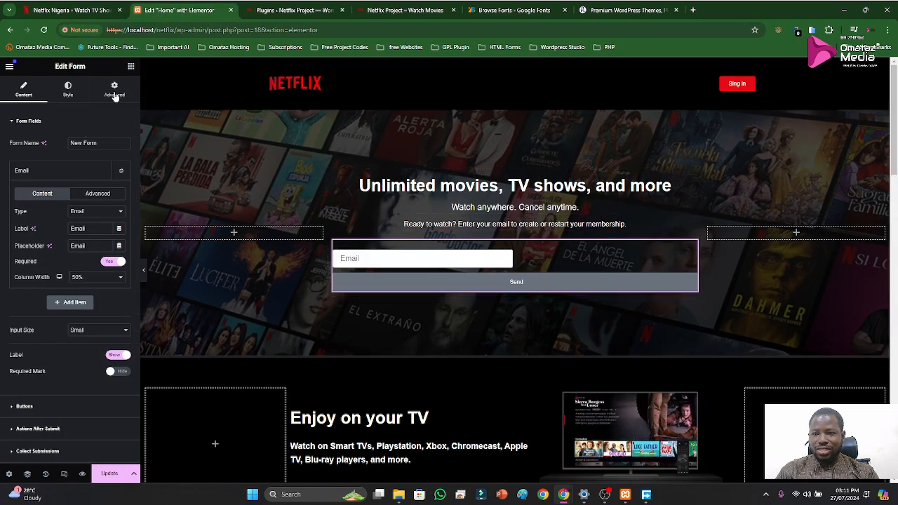
left_click(131, 66)
left_click_drag(42, 210, 484, 254)
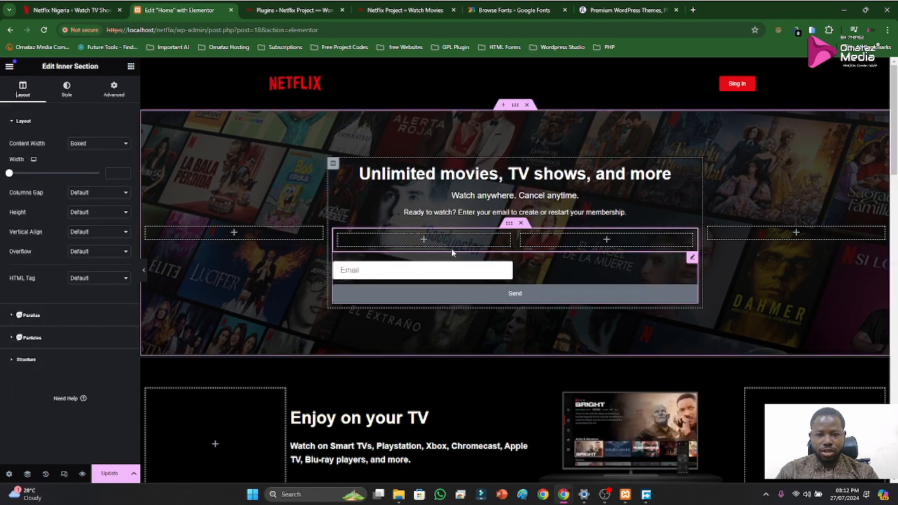
key("ctrl+r")
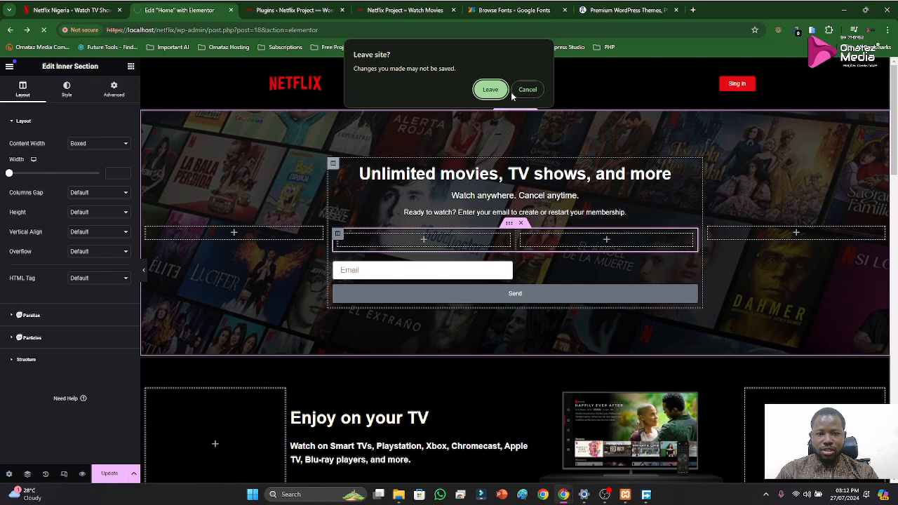
left_click(514, 93)
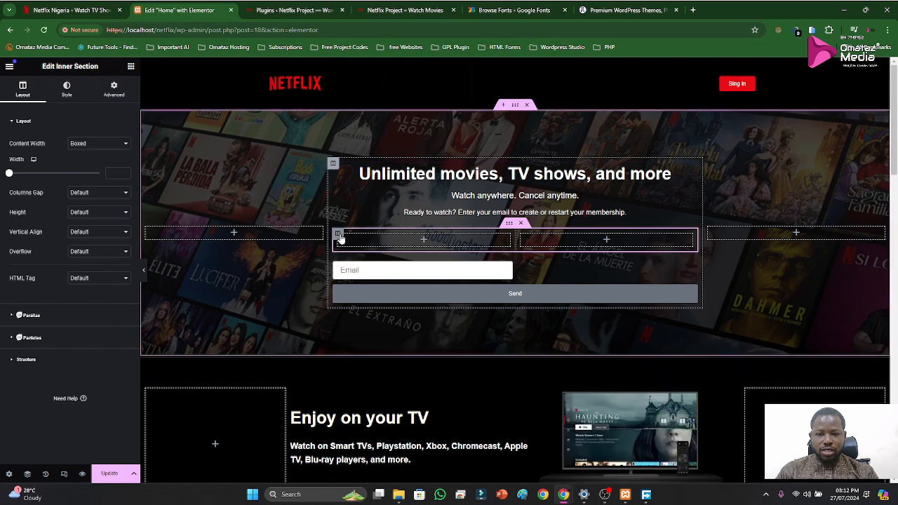
right_click(339, 238)
left_click(393, 264)
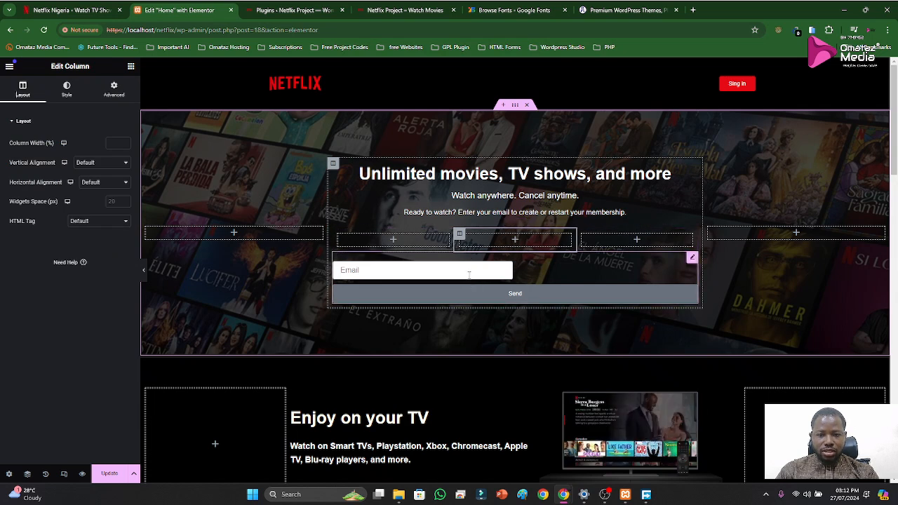
Move the form into the inner section's middle column and set both outer columns' width to 10%
left_click_drag(692, 259, 512, 261)
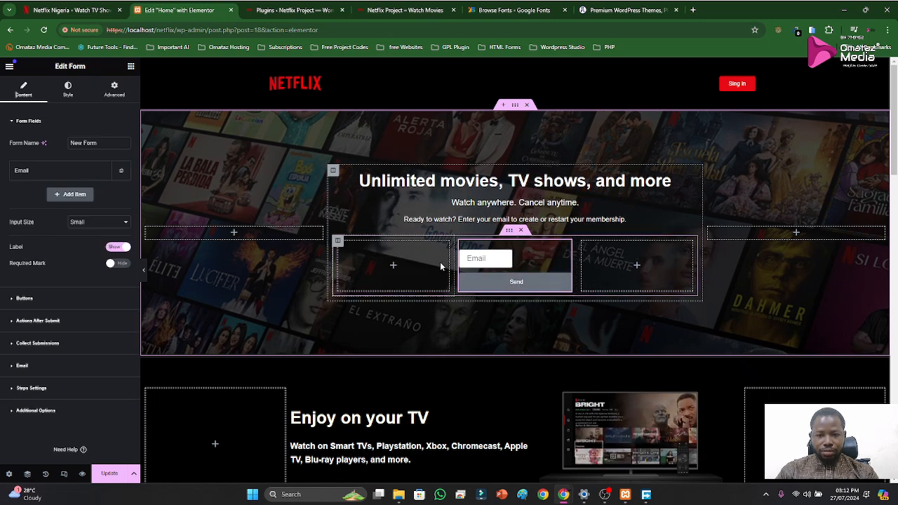
left_click_drag(452, 261, 375, 263)
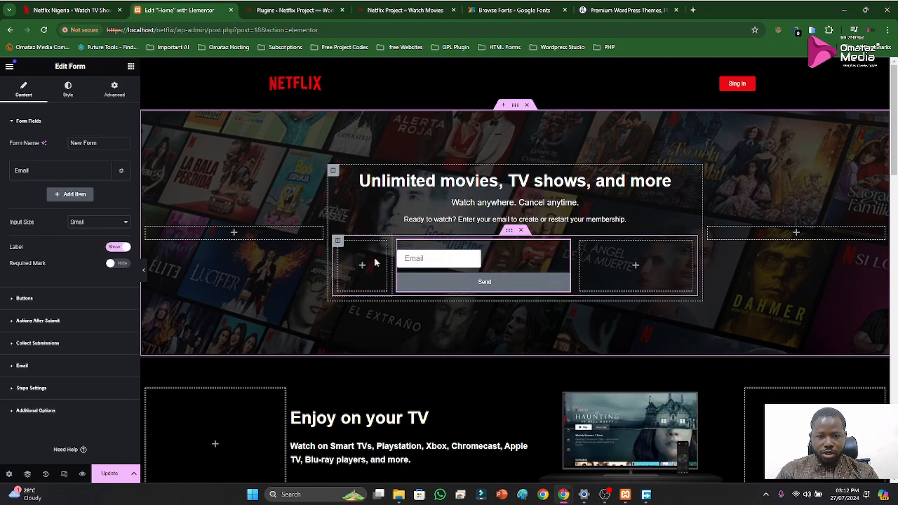
left_click(338, 243)
double_click(115, 143)
type("10")
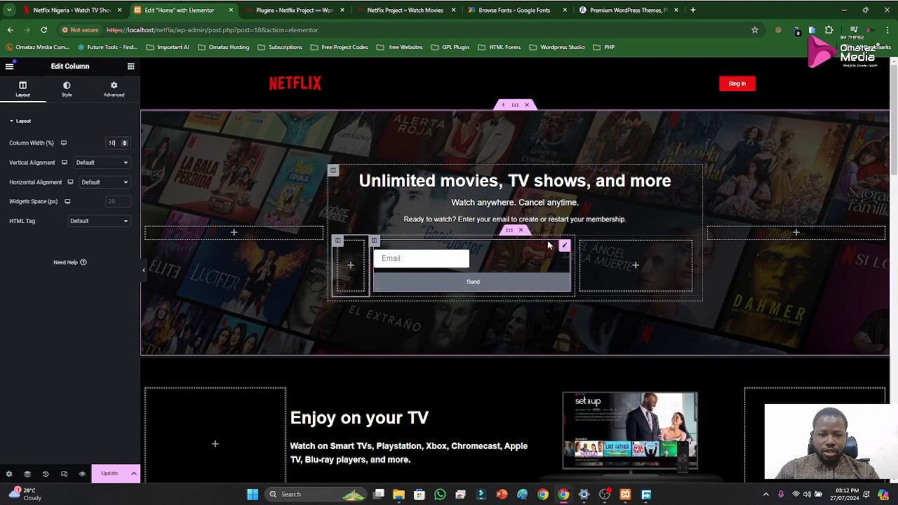
left_click(580, 243)
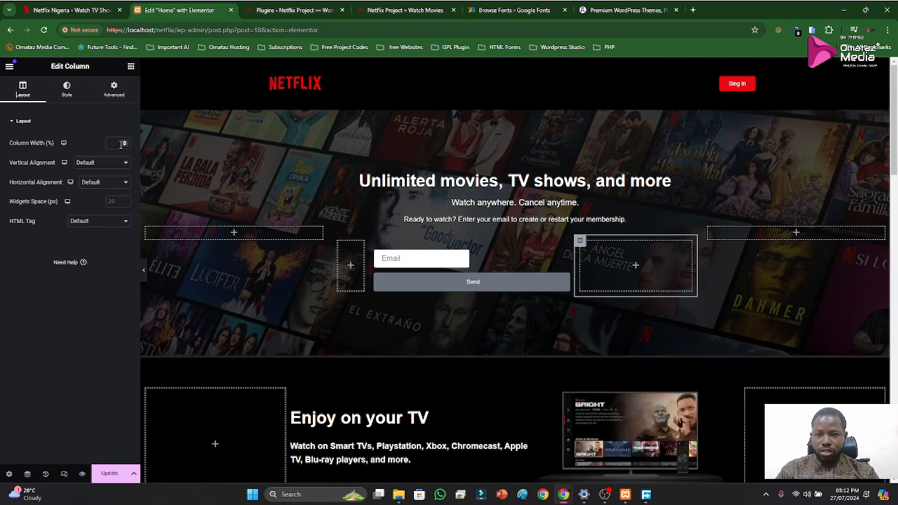
type("10")
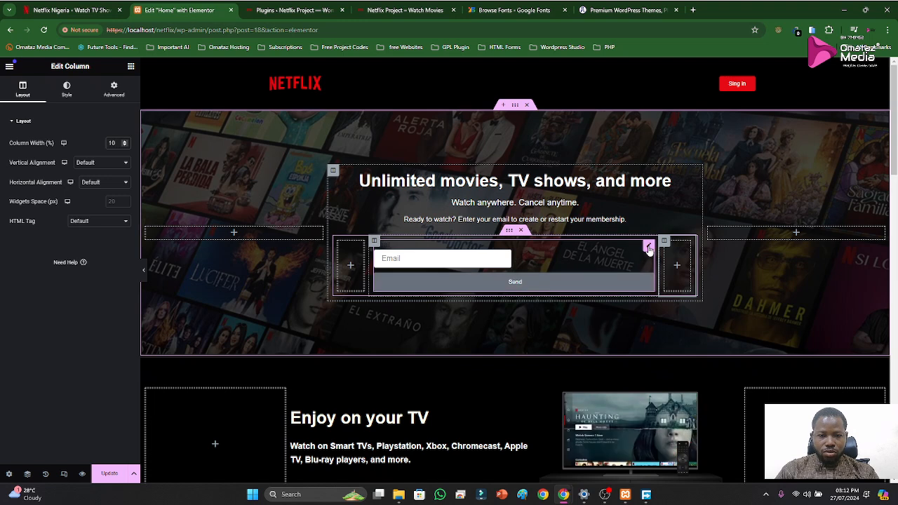
Change the form's submit button text to "Get Started"
left_click(648, 247)
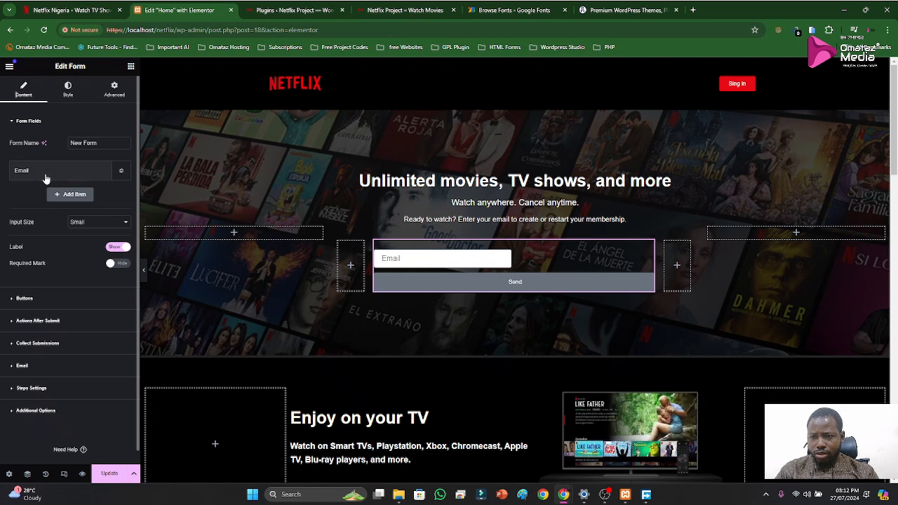
left_click(37, 298)
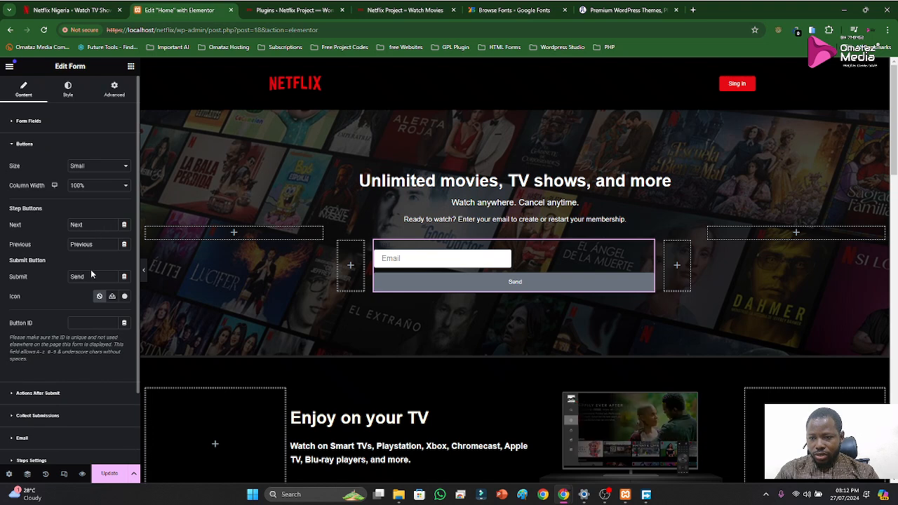
left_click_drag(90, 279, 61, 282)
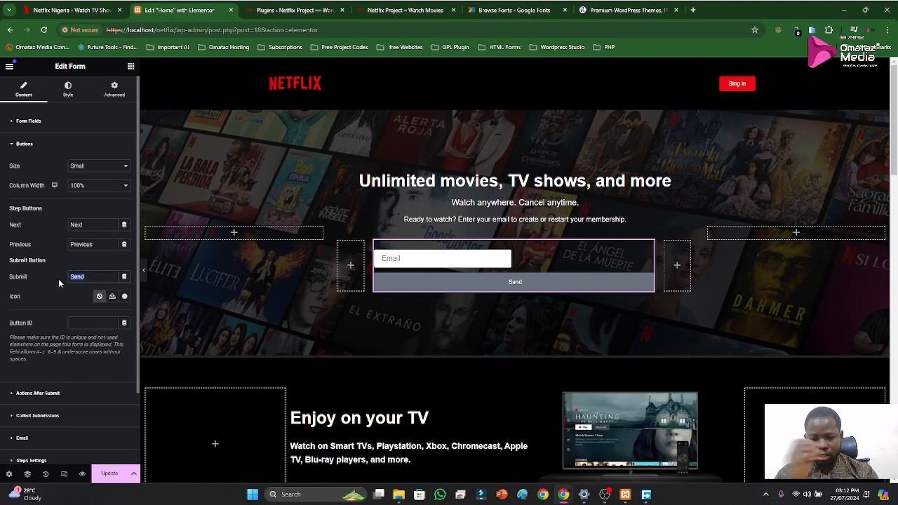
type("Get Started")
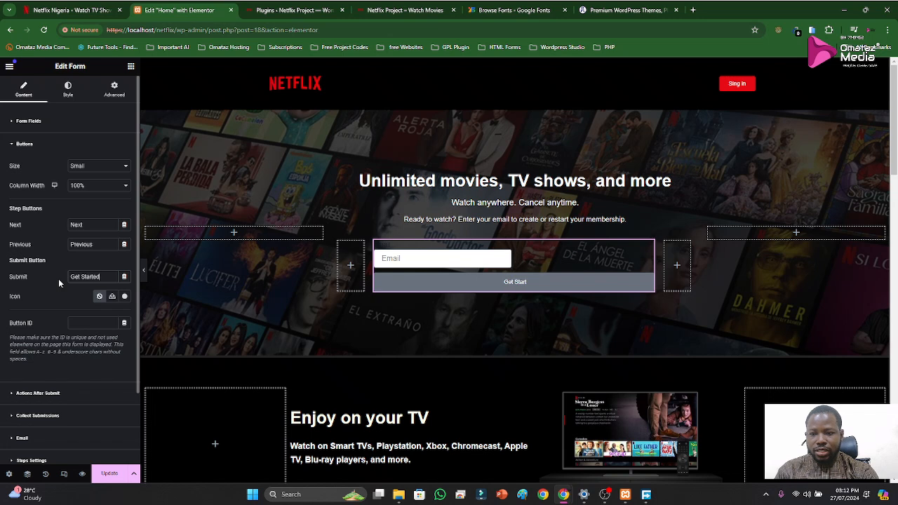
Give the submit button the right-pointing chevron icon from the icon library and place it after the text
left_click(123, 297)
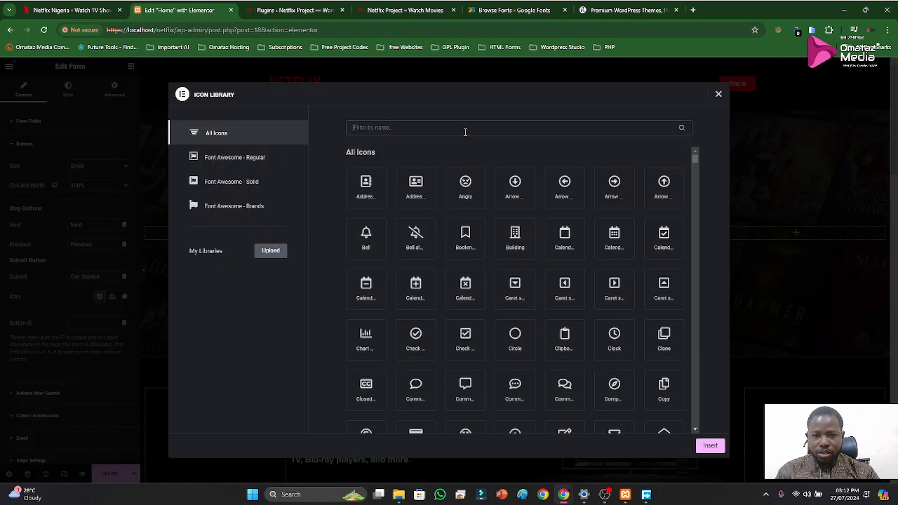
type("arro")
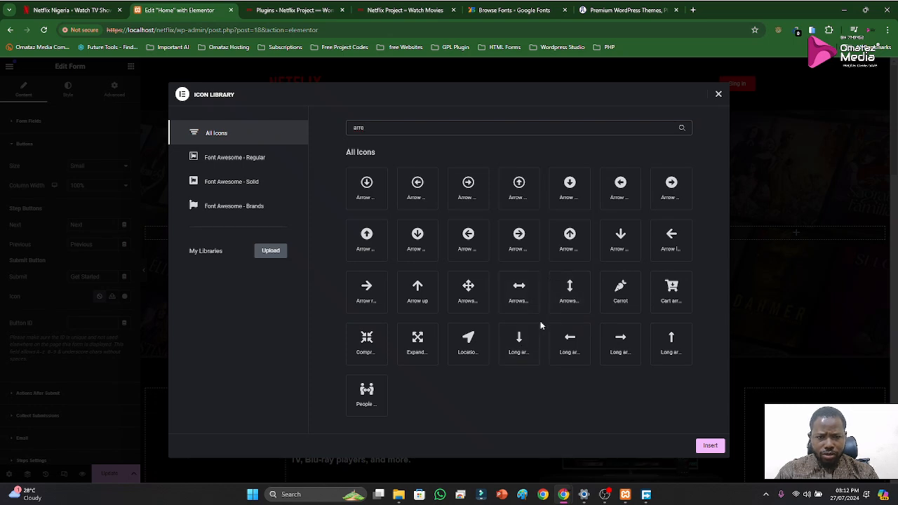
key("BackSpace")
key("BackSpace")
key("BackSpace")
key("BackSpace")
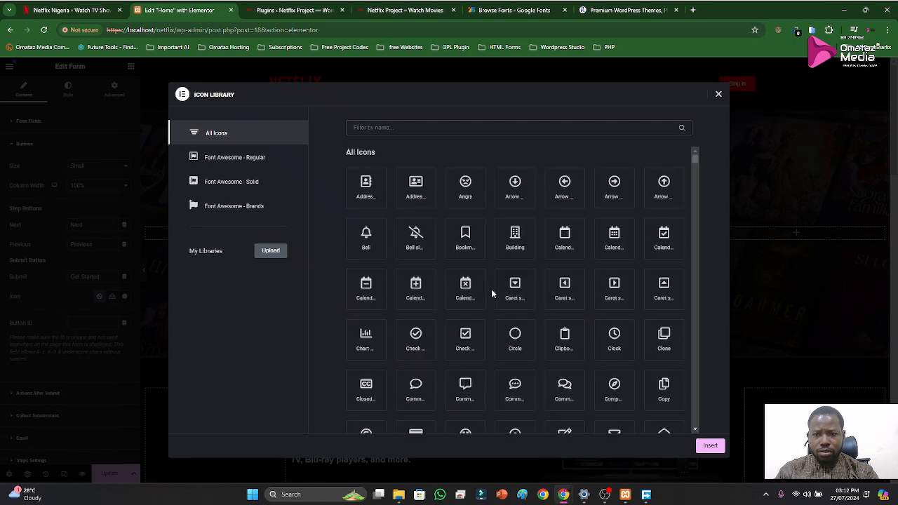
type("right")
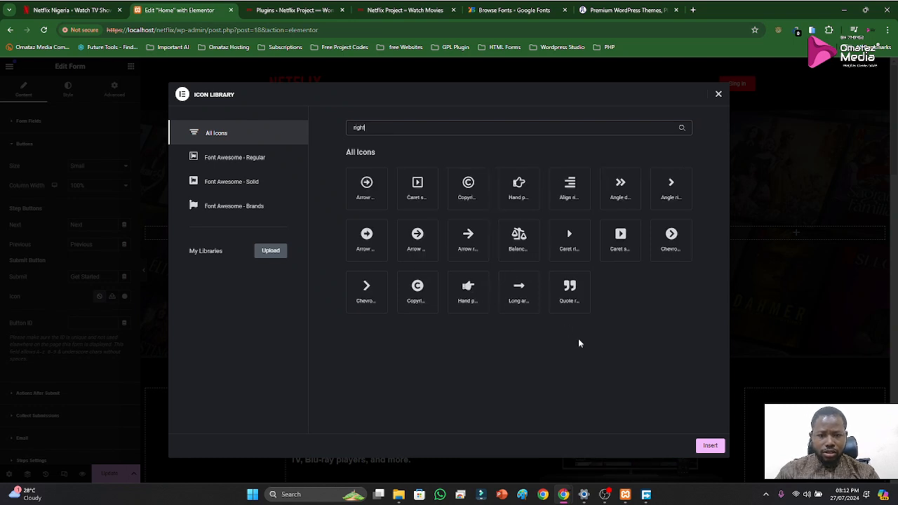
left_click(366, 287)
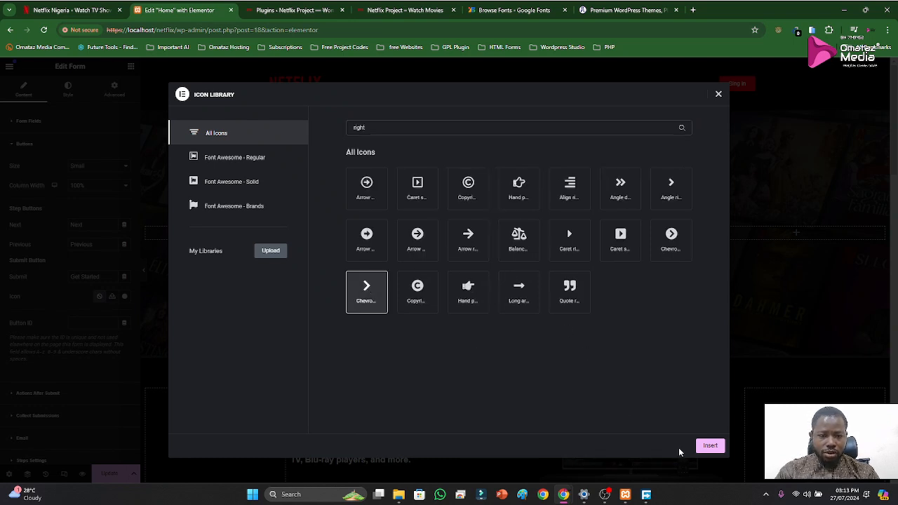
left_click(710, 447)
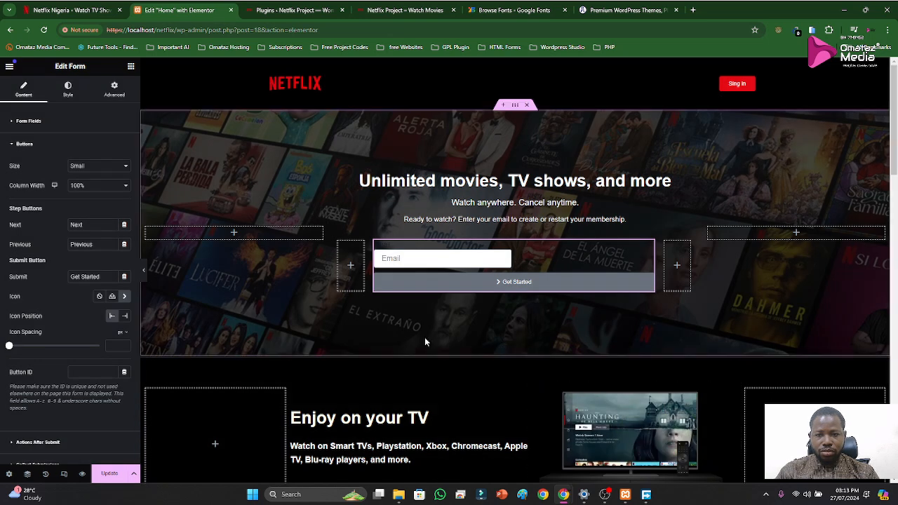
left_click(125, 317)
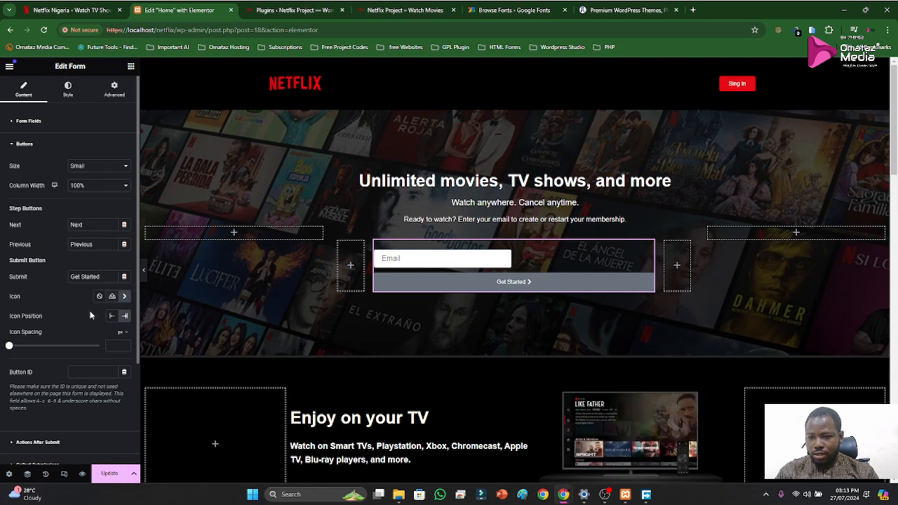
Set the submit button's column width to 40%
scroll(103, 358, "down", 2)
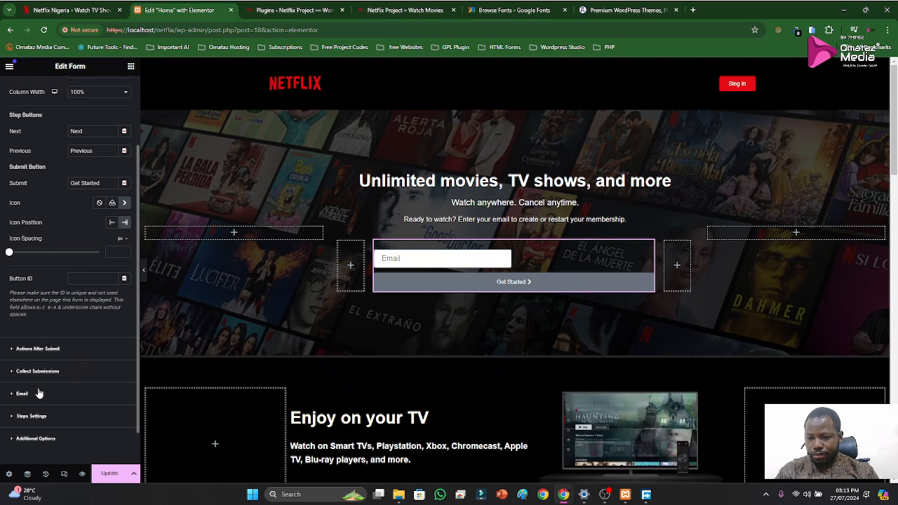
scroll(50, 374, "up", 2)
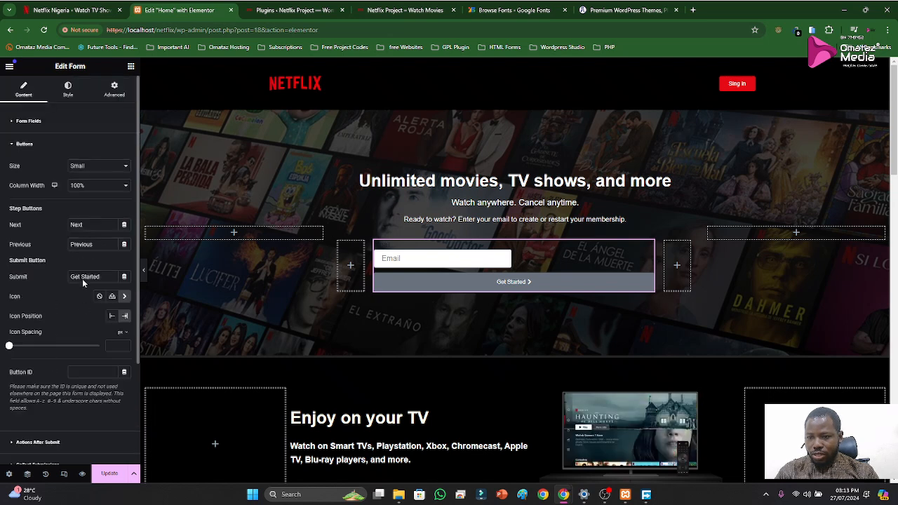
left_click(91, 186)
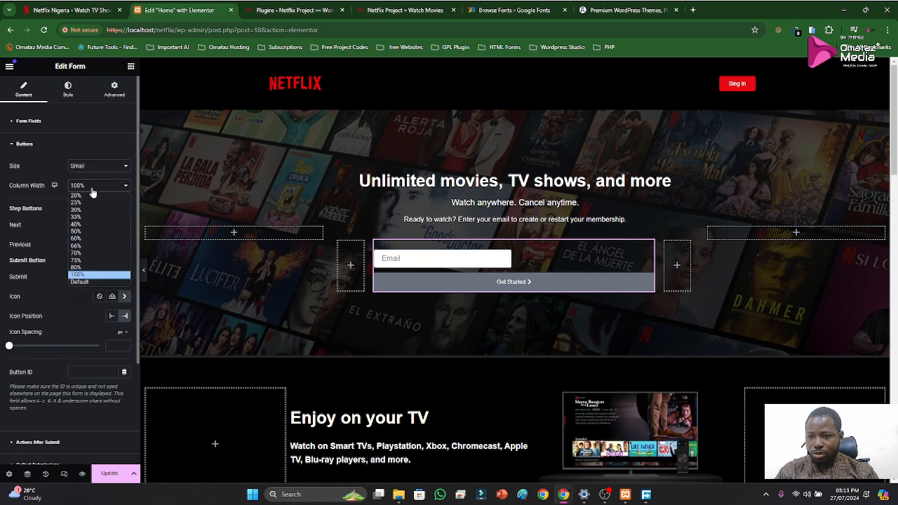
left_click(83, 224)
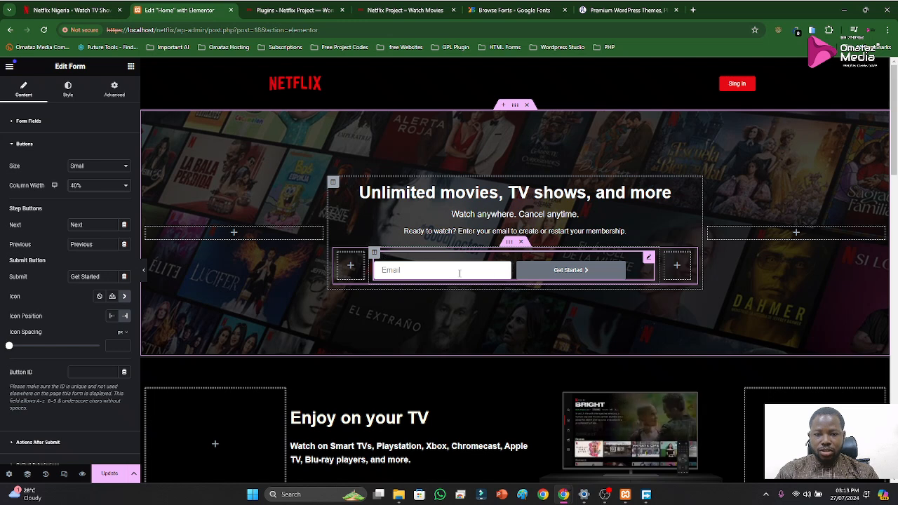
Set the Email field's column width to 60% so it fills the row beside the button
left_click(24, 144)
left_click(27, 127)
left_click(42, 172)
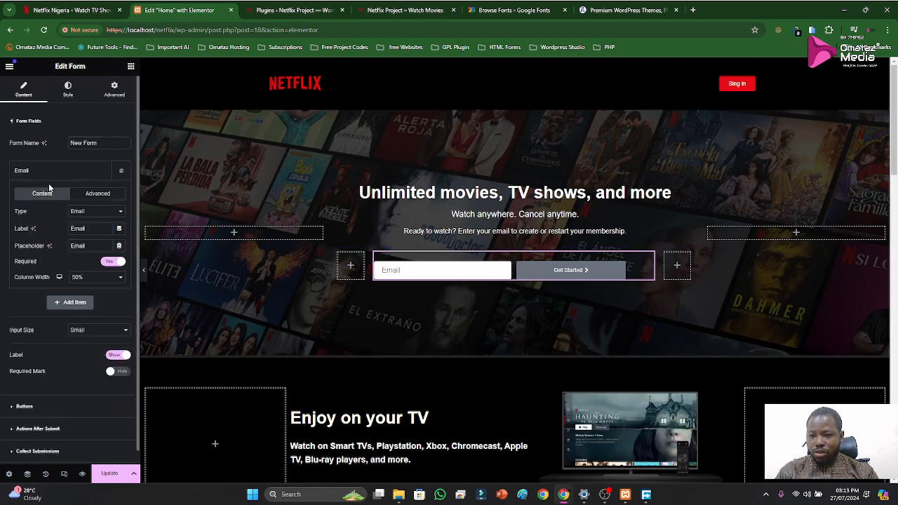
left_click(89, 280)
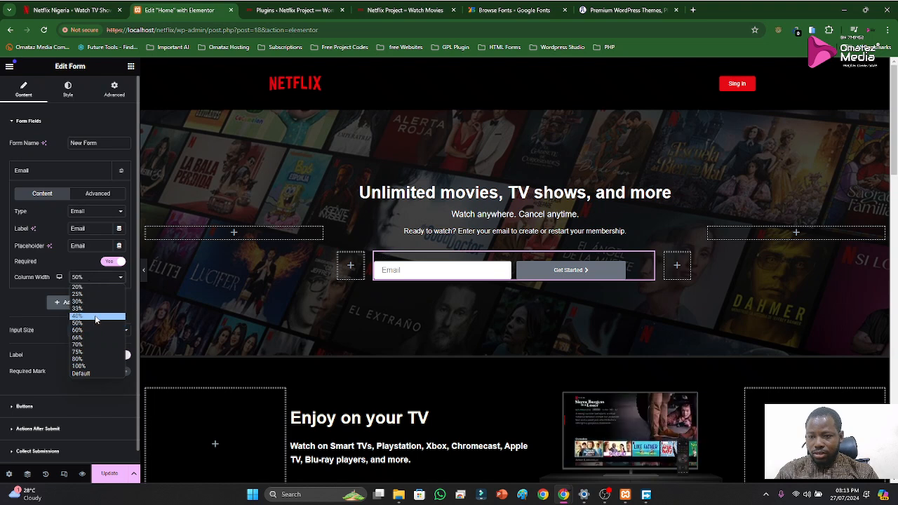
left_click(90, 330)
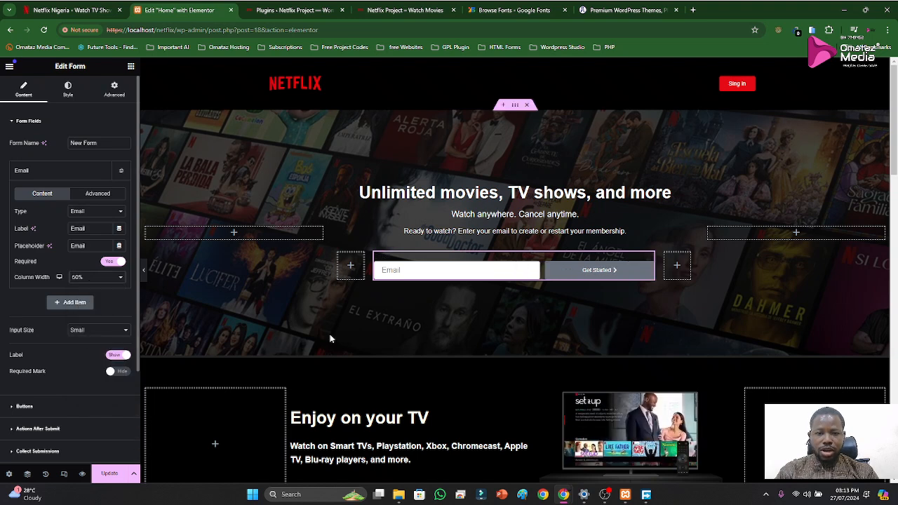
Check the original Netflix sign-up form and set the form field's text color to white
left_click(267, 11)
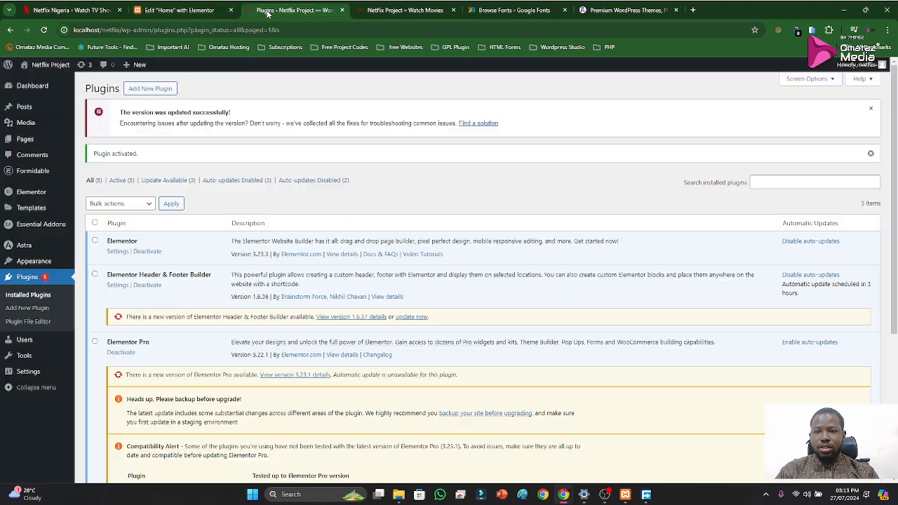
left_click(85, 10)
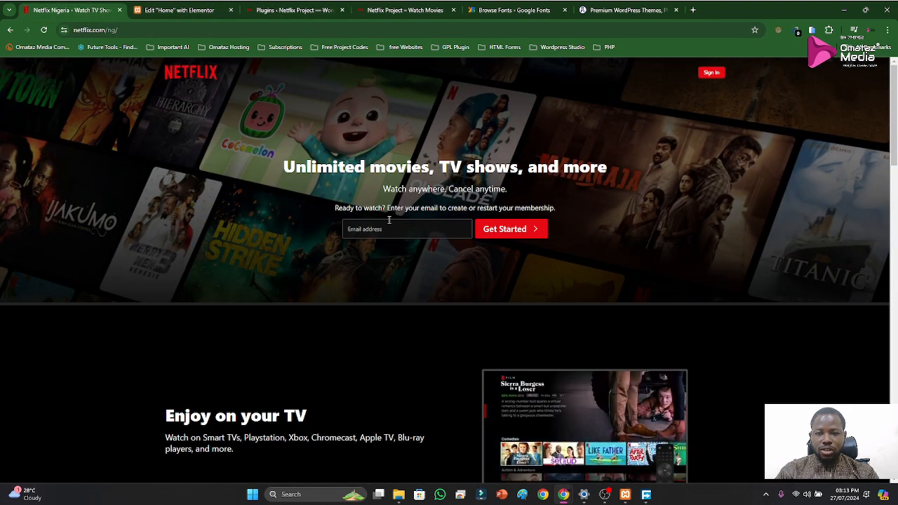
left_click(141, 7)
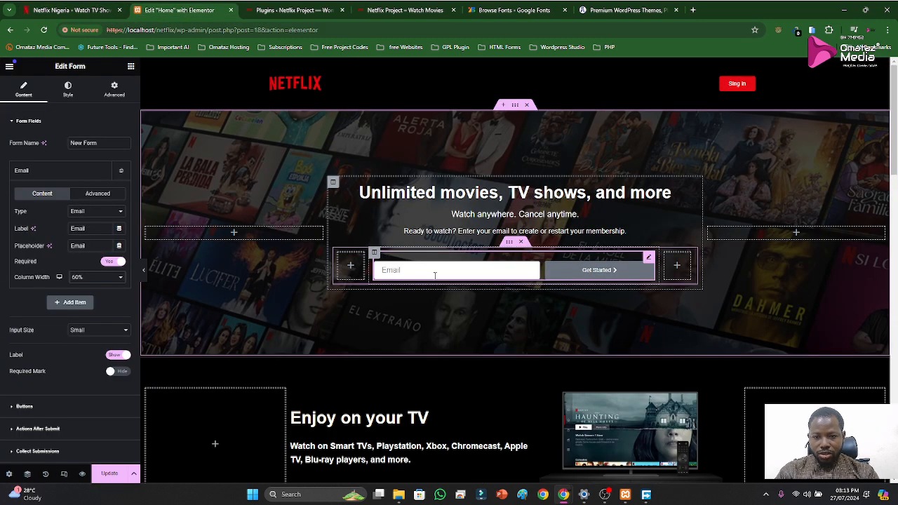
left_click(46, 119)
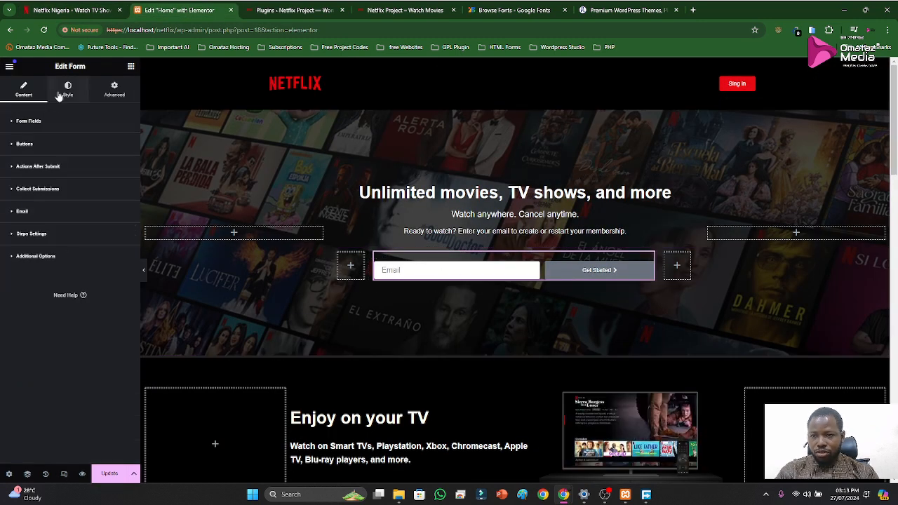
left_click(64, 92)
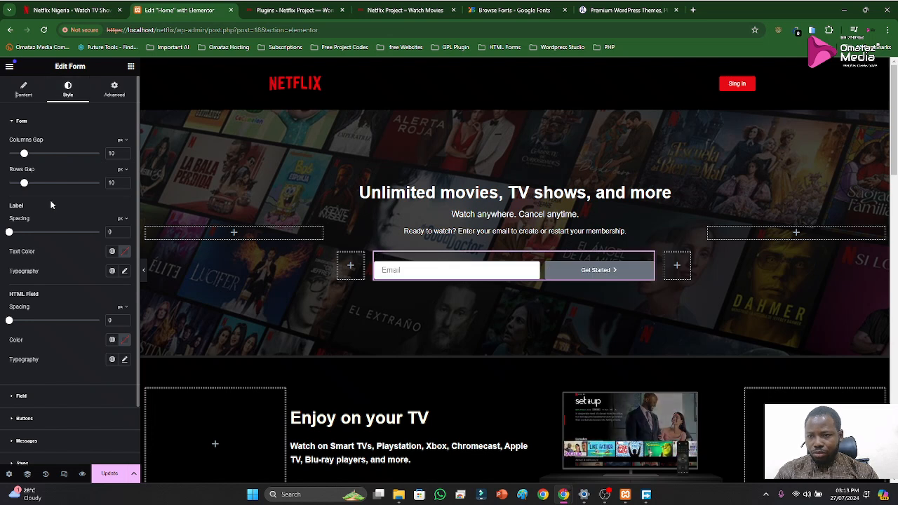
scroll(60, 325, "down", 1)
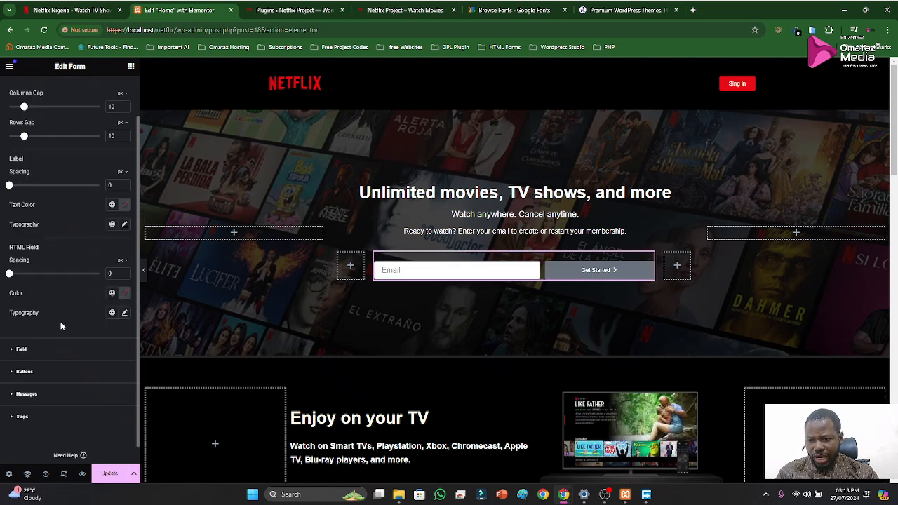
left_click(30, 350)
left_click(124, 172)
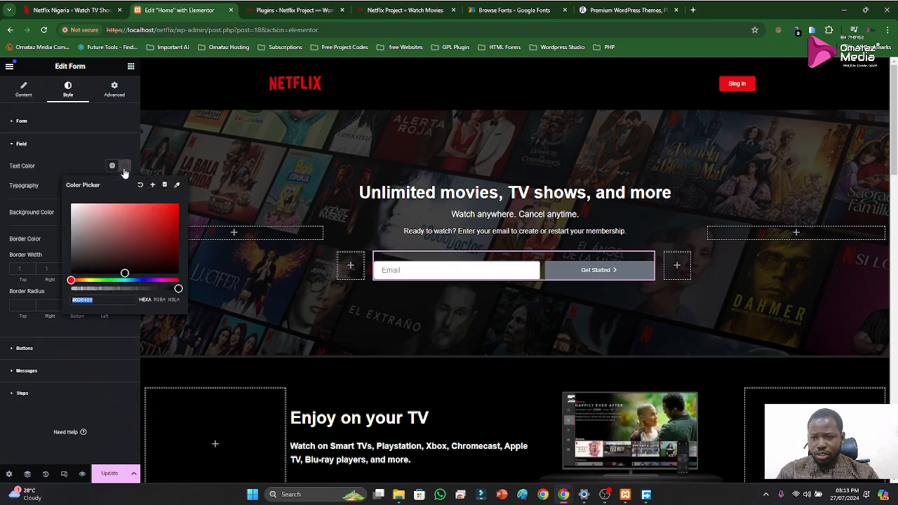
left_click(66, 11)
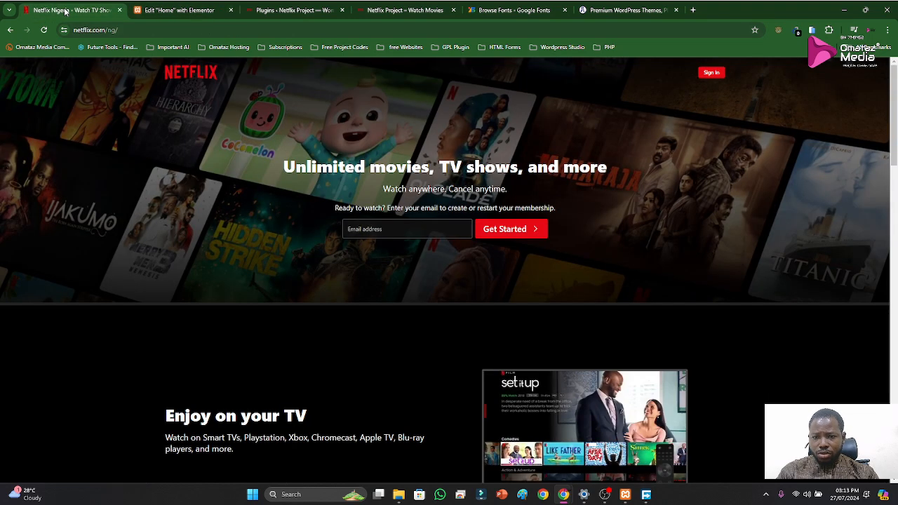
left_click(150, 13)
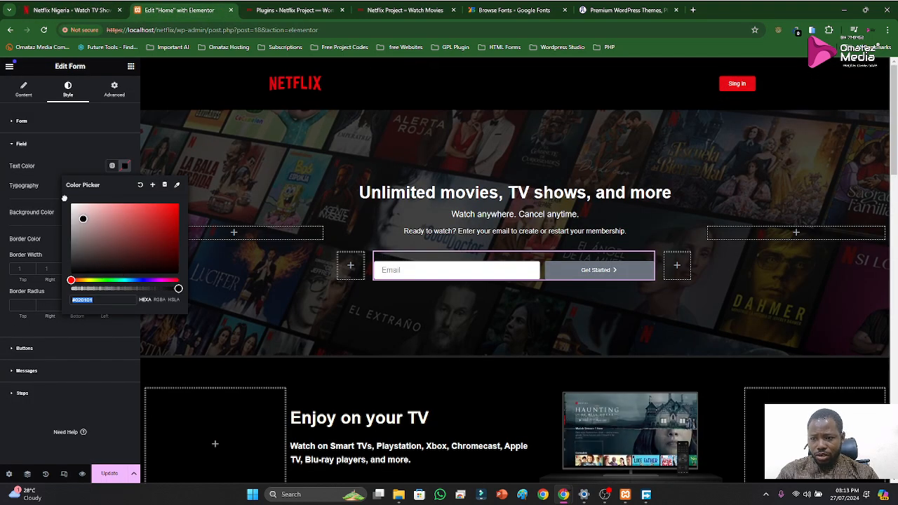
type("#FFFFFF")
left_click(67, 166)
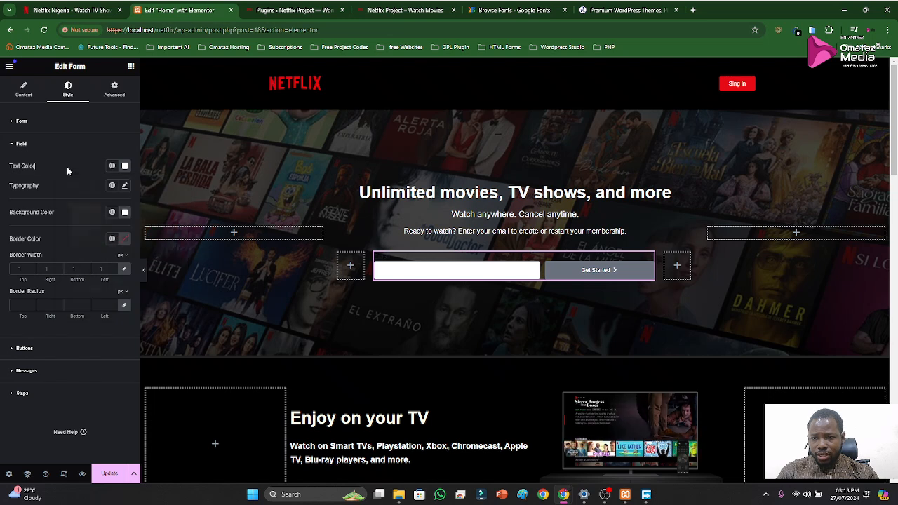
Make the form field's background black at about 41% opacity and compare it with the original Netflix page
left_click(125, 212)
left_click_drag(144, 298, 116, 343)
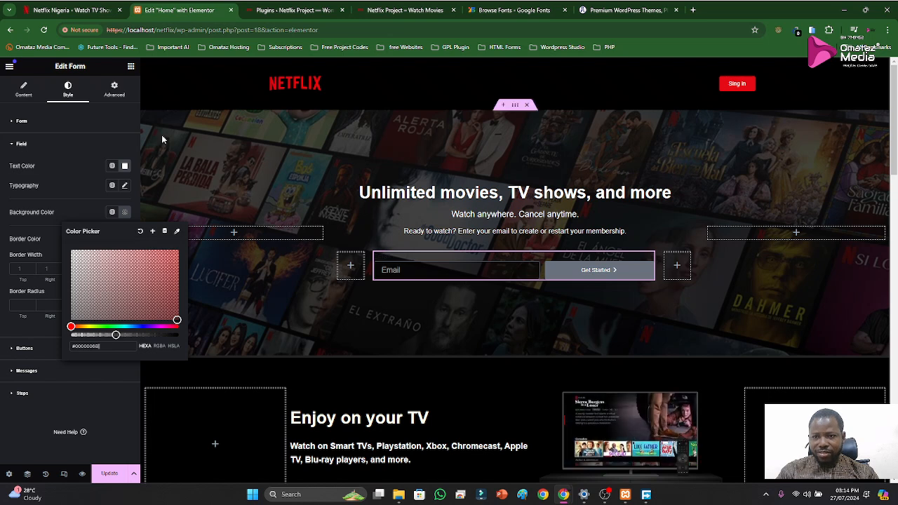
left_click(89, 16)
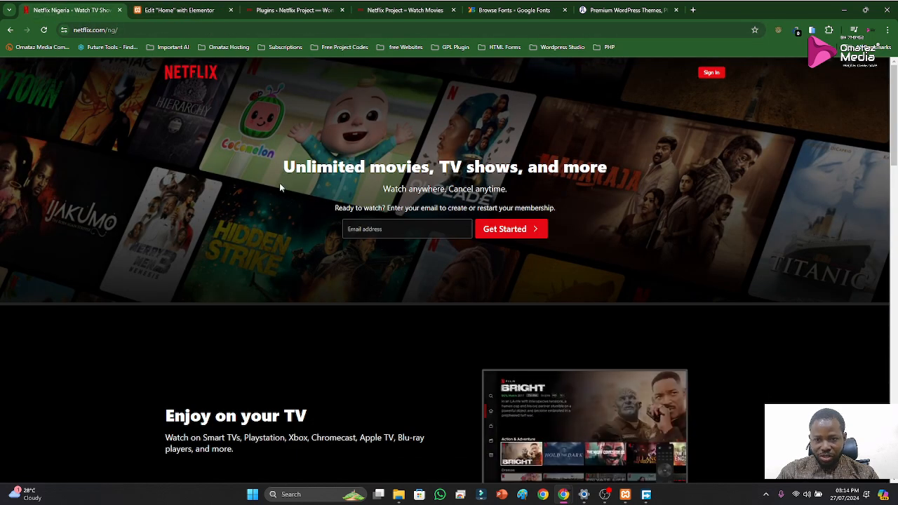
left_click(180, 11)
left_click(74, 175)
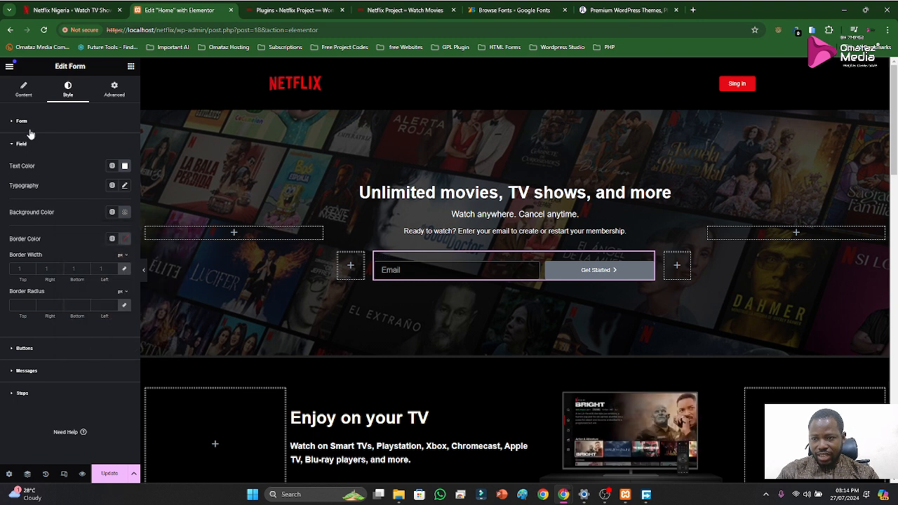
Clear the email field's label and set its placeholder to "Email Address"
left_click(21, 145)
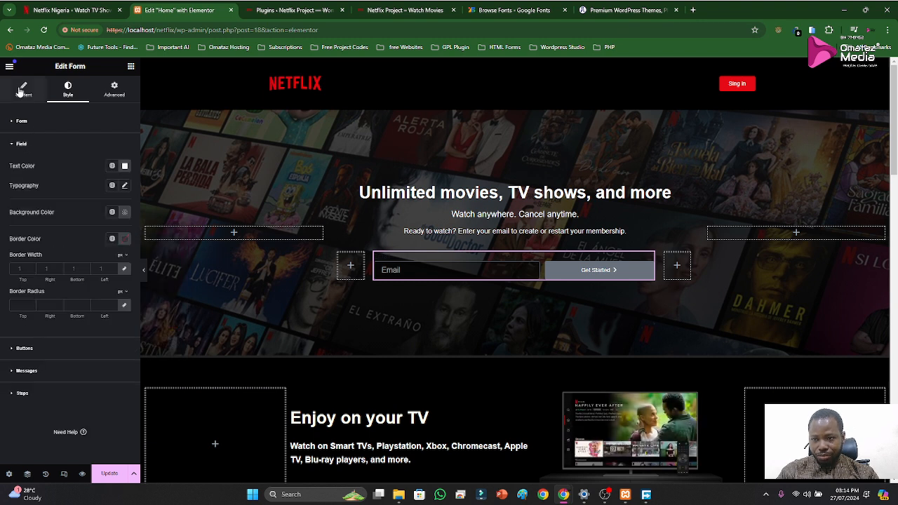
left_click(23, 90)
left_click(42, 173)
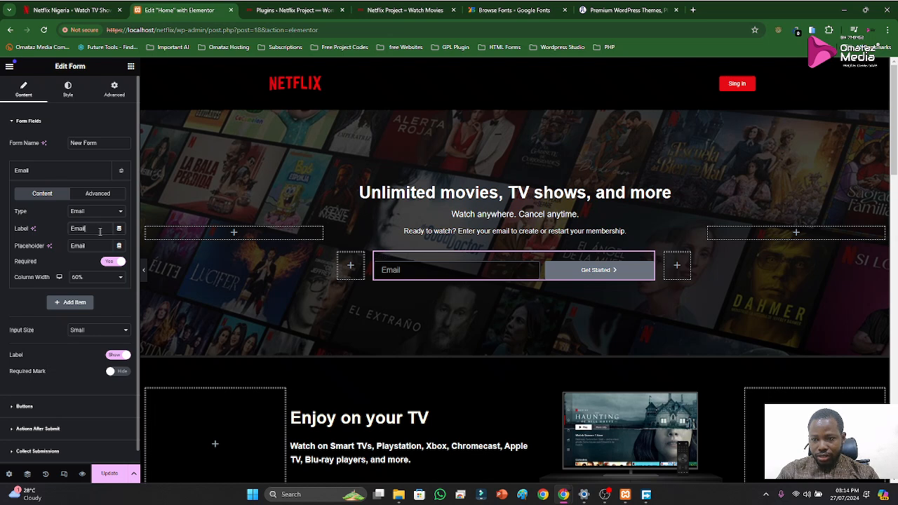
type("ddress")
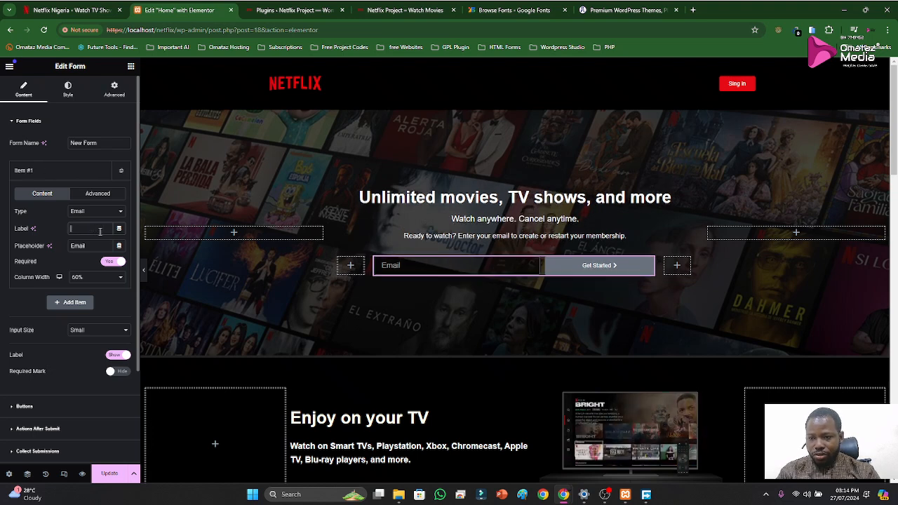
left_click(95, 248)
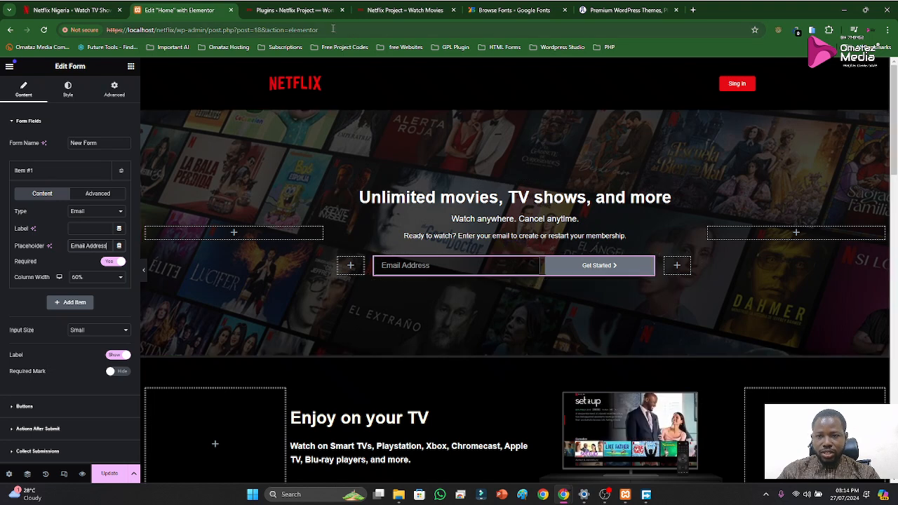
Compare the form with the original Netflix page and rename the form as "Netflix Form"
left_click(293, 12)
left_click(79, 9)
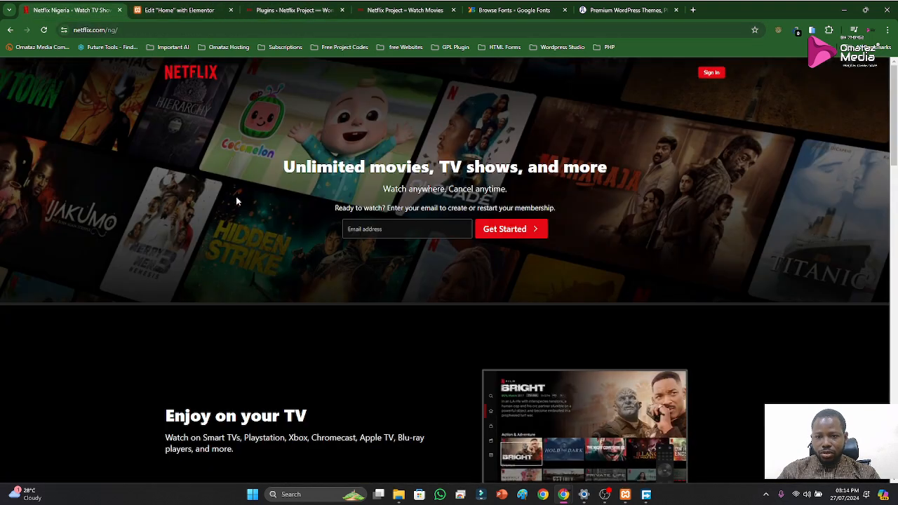
left_click(179, 10)
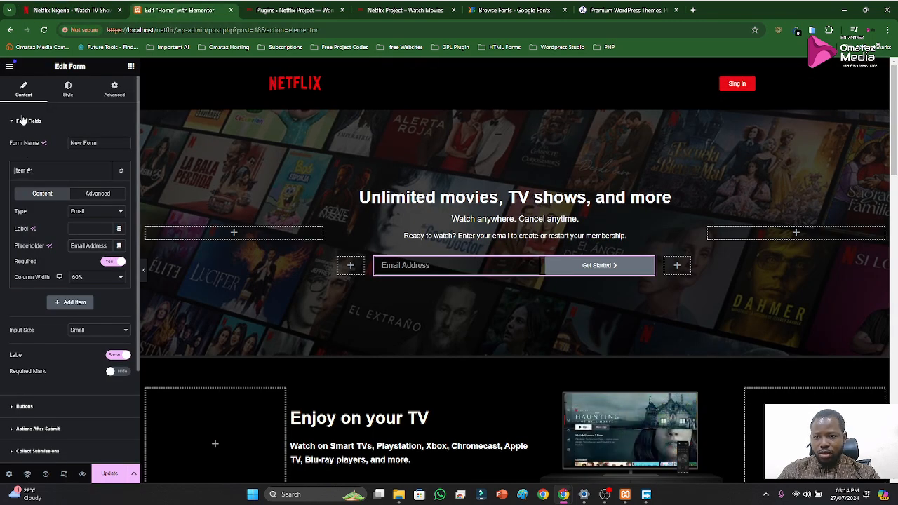
left_click(101, 144)
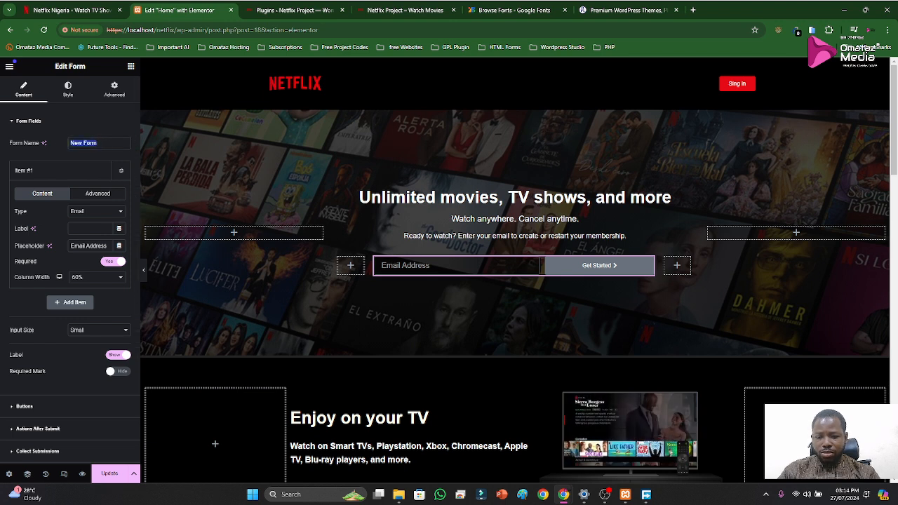
type("Netflix Form")
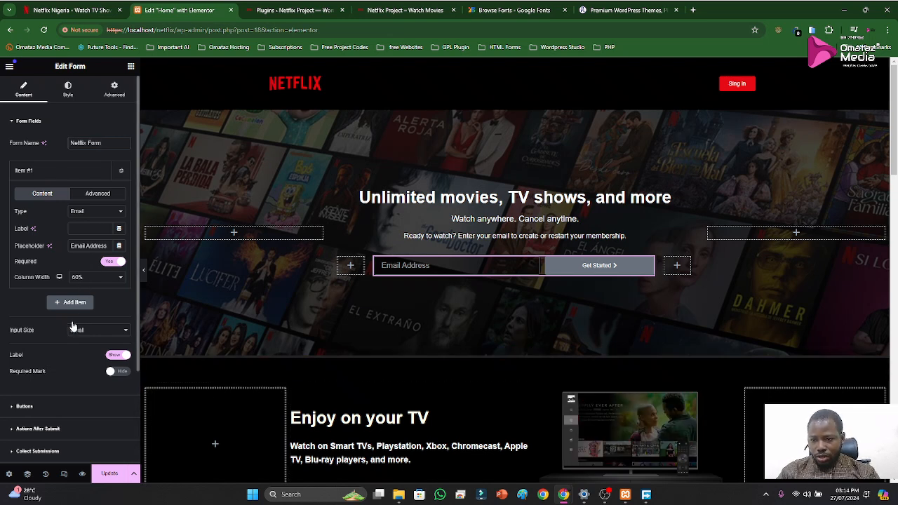
Give the email field a white border with an 8 px radius on all corners and update the page
scroll(67, 327, "down", 3)
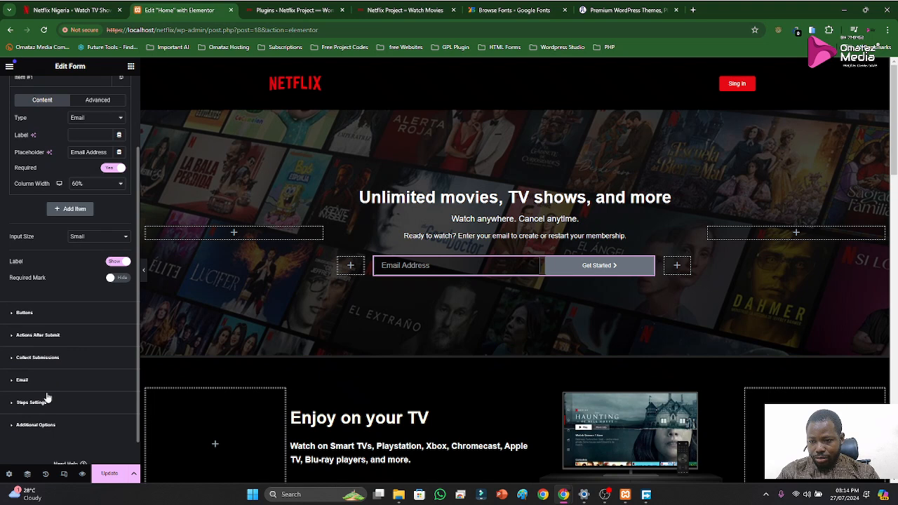
scroll(39, 277, "up", 3)
left_click(68, 87)
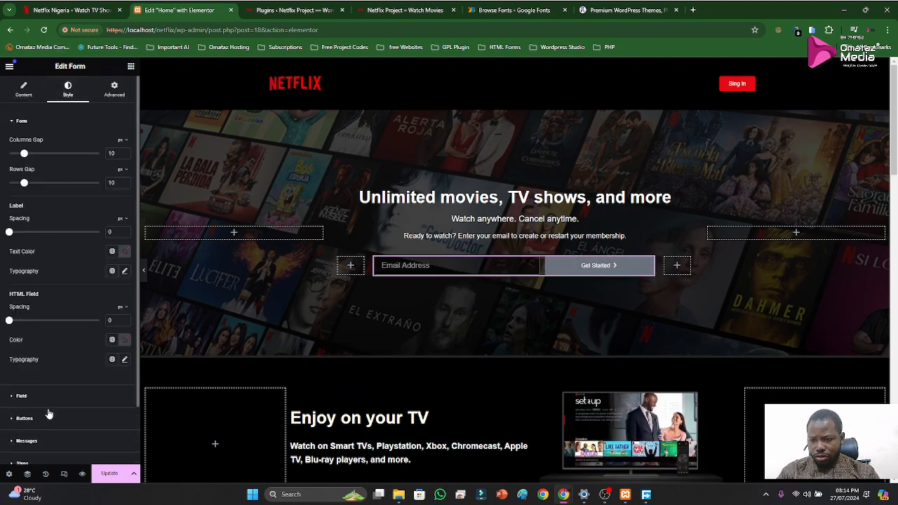
scroll(49, 414, "down", 1)
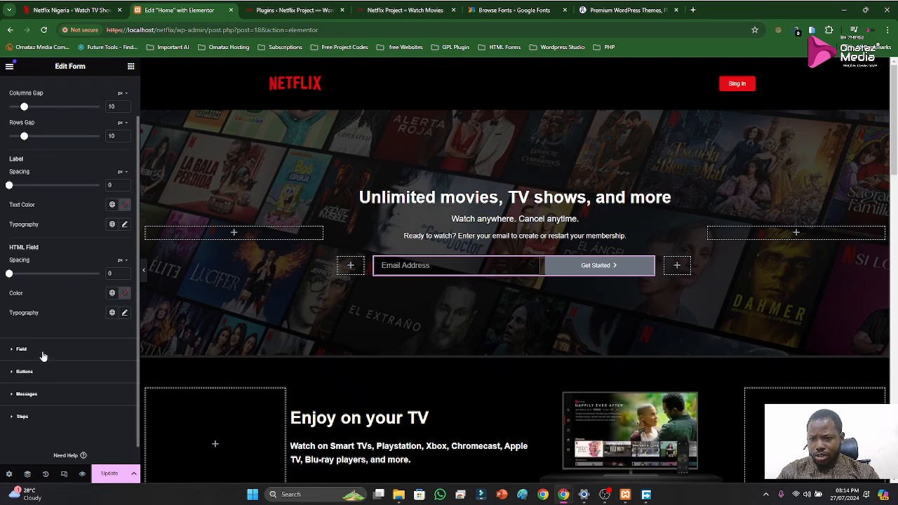
scroll(43, 344, "up", 1)
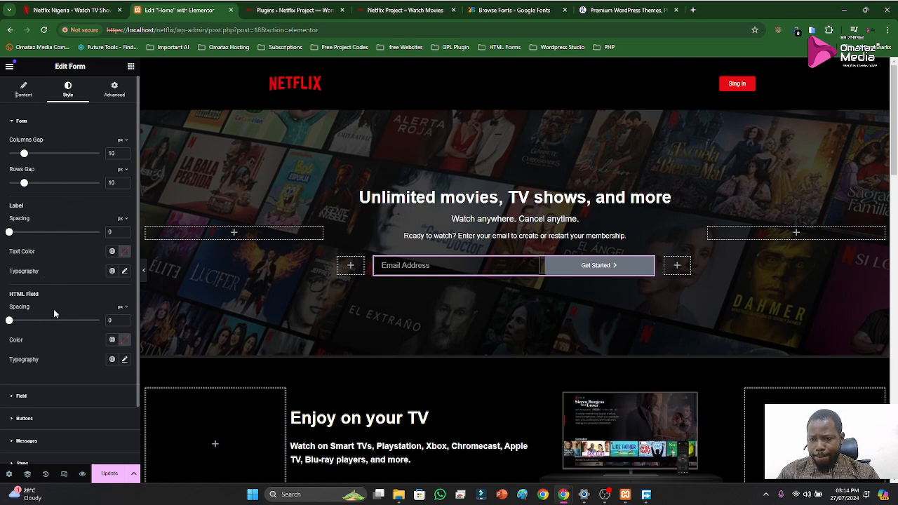
scroll(53, 211, "down", 1)
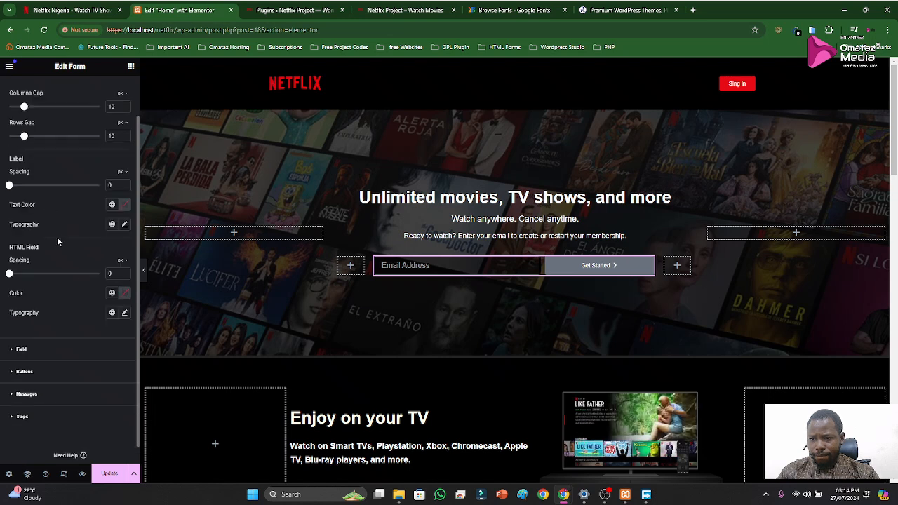
left_click(36, 356)
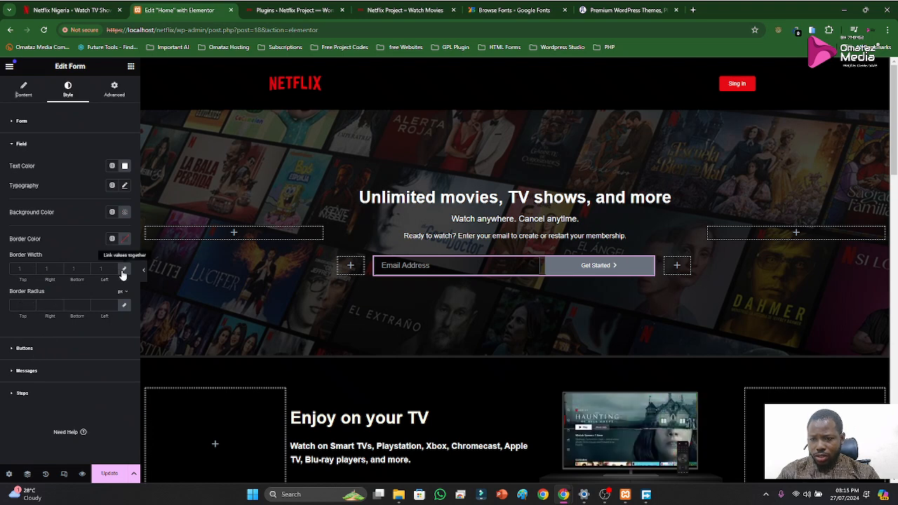
left_click(126, 241)
left_click_drag(80, 280, 58, 272)
left_click(67, 238)
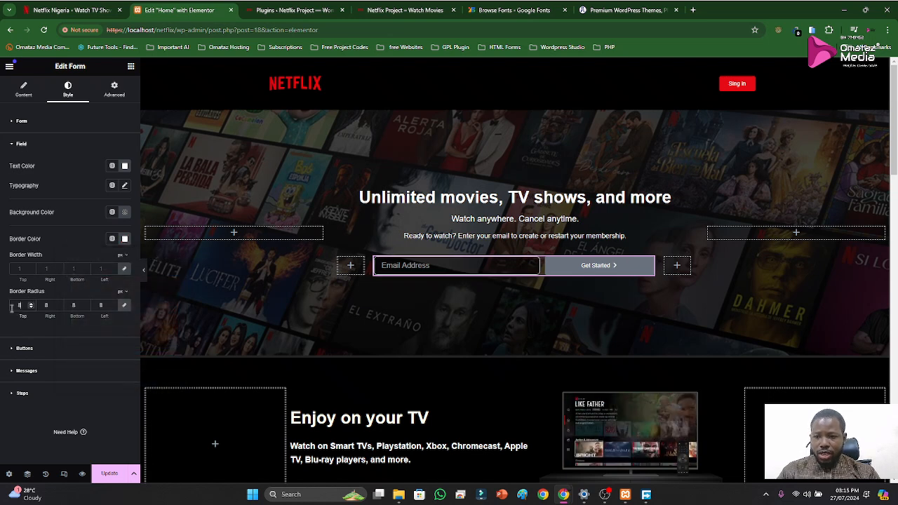
left_click(109, 473)
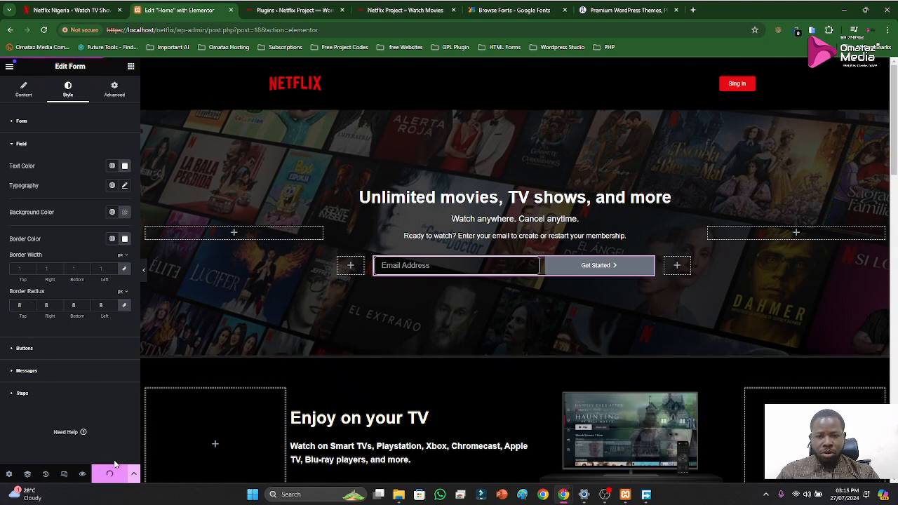
Set the email field's border radius to 4 px on all corners, update the page and compare with the original
double_click(19, 304)
type("4")
left_click(105, 478)
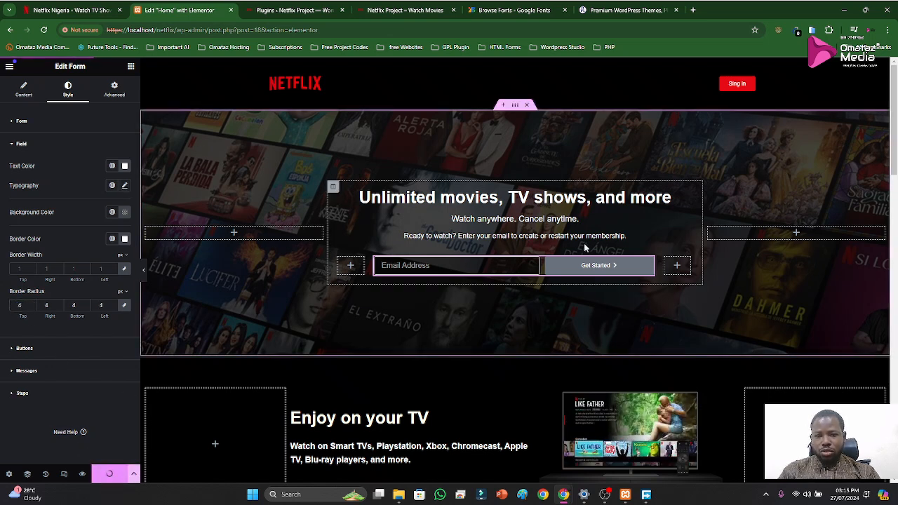
left_click(47, 7)
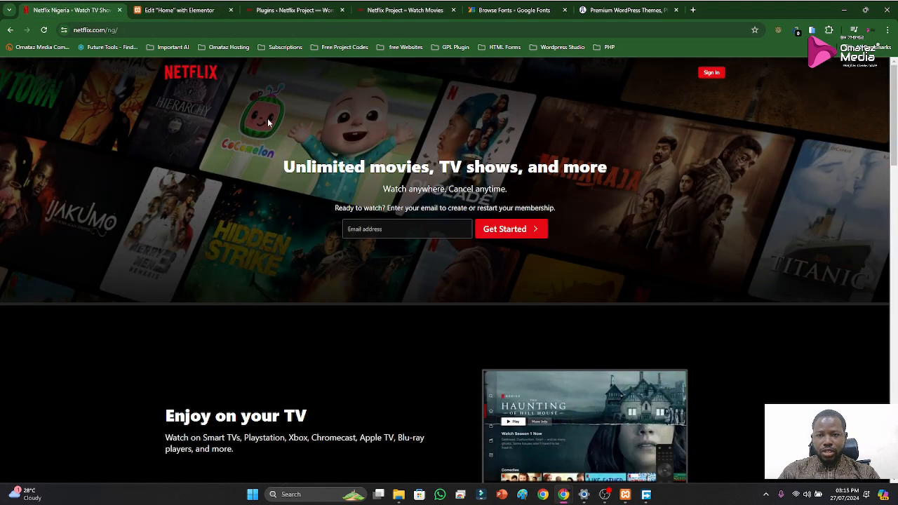
left_click(177, 11)
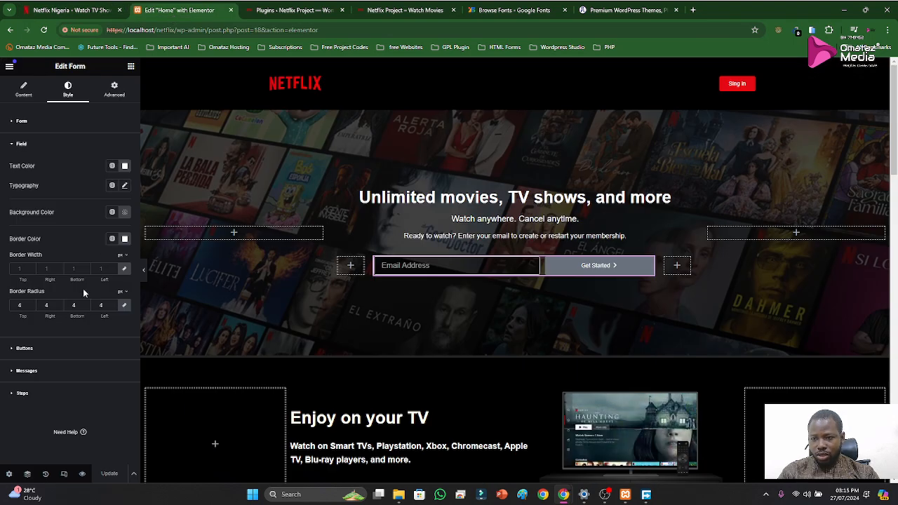
Set the form's HTML field spacing to 8 px
left_click(23, 145)
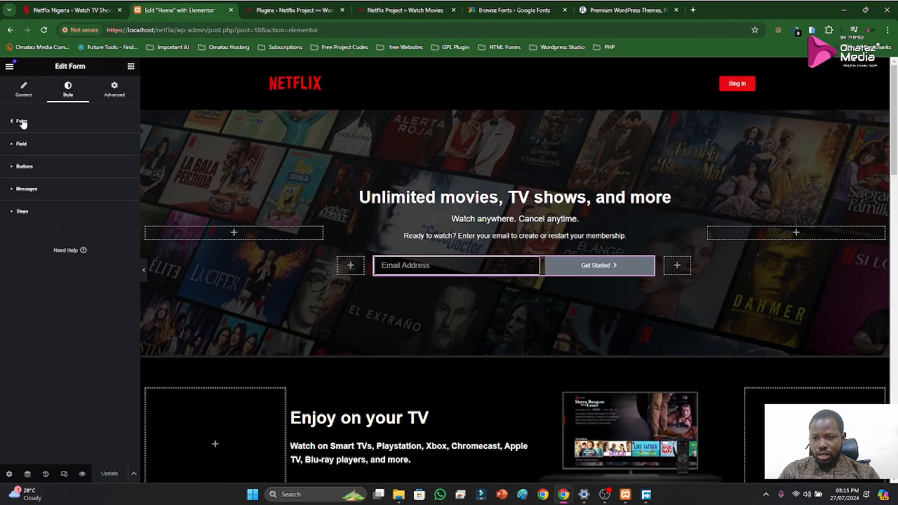
left_click(21, 120)
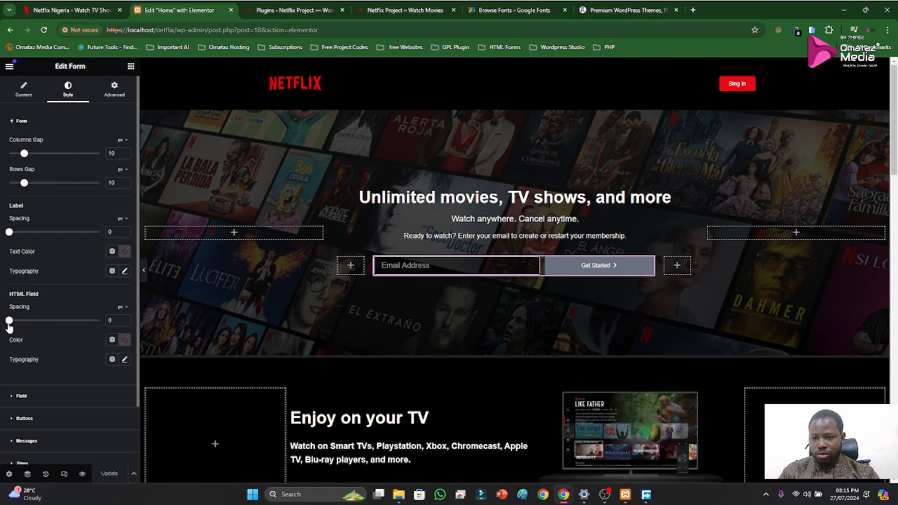
left_click_drag(10, 320, 22, 320)
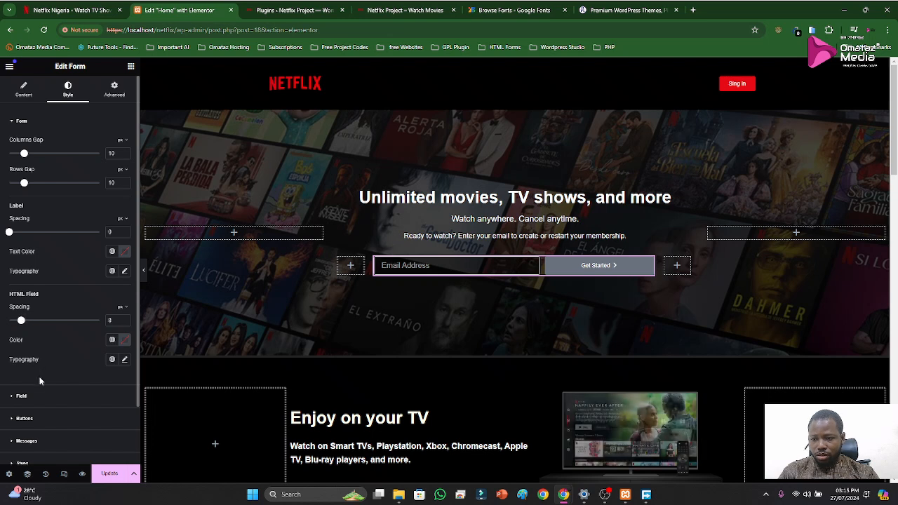
Set the line height of the form's field typography to 6 px
scroll(24, 397, "down", 2)
left_click(22, 329)
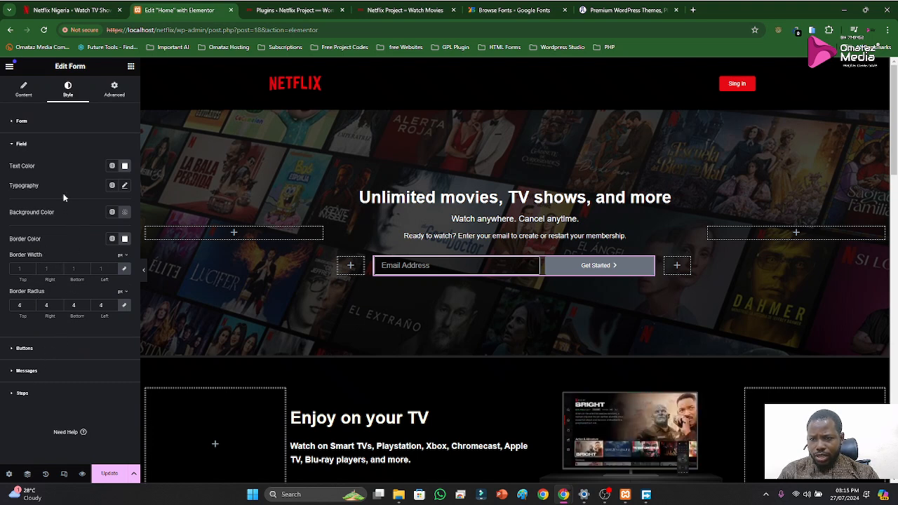
left_click(124, 187)
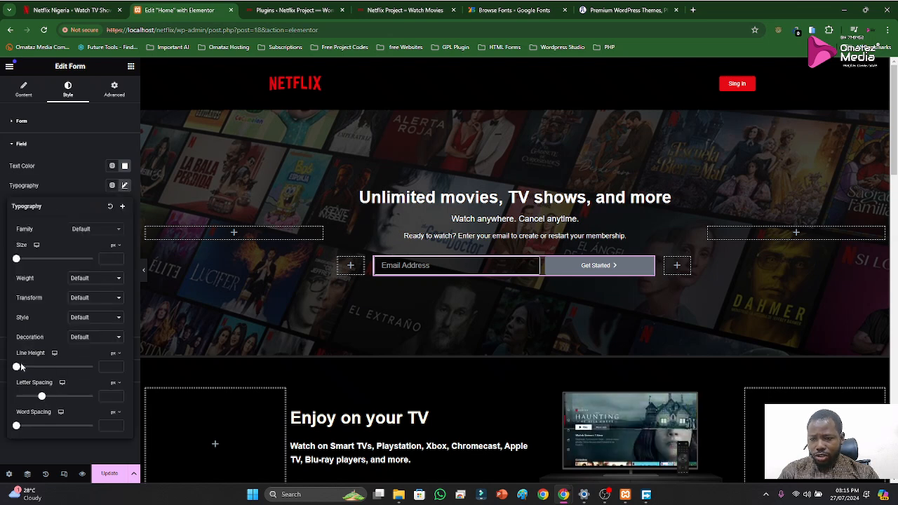
left_click_drag(23, 370, 32, 372)
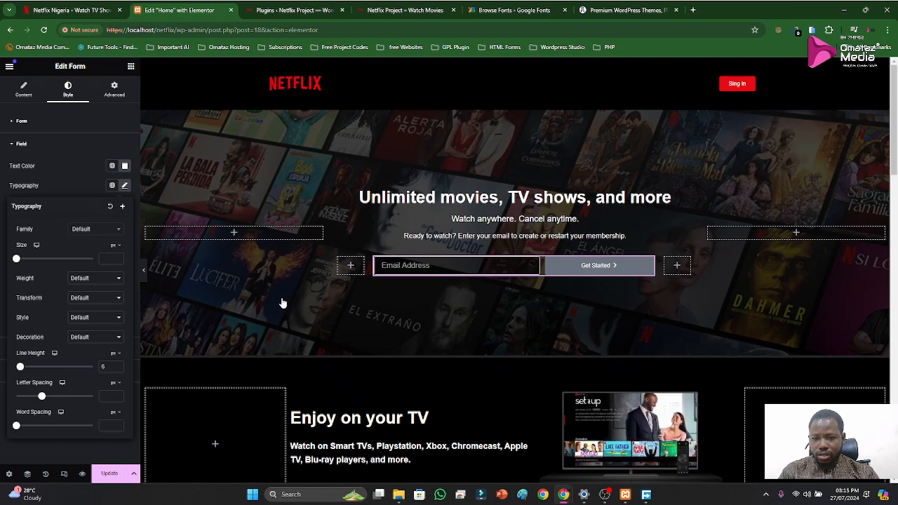
left_click(405, 264)
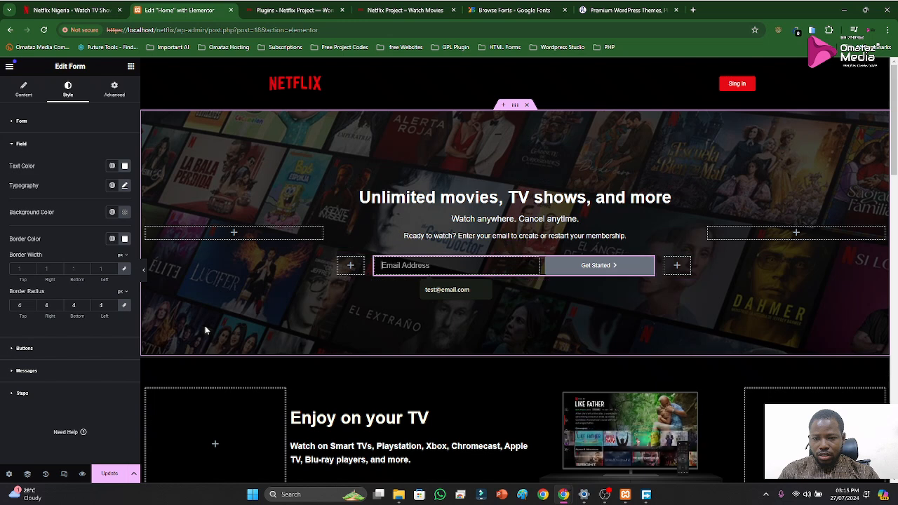
Try a 16 px columns gap on the form, restore it to 10 px, set the rows gap to 3 px and reopen the field styling
left_click(22, 144)
left_click(22, 122)
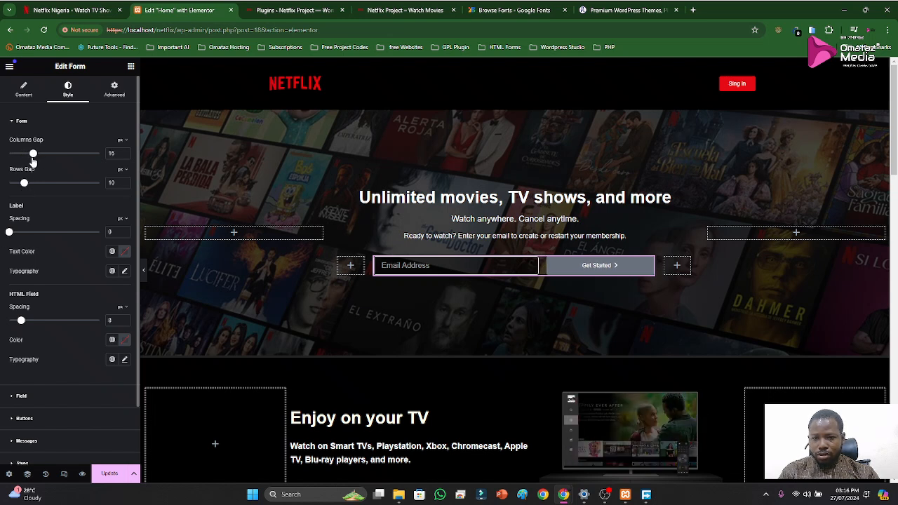
left_click_drag(27, 160, 9, 185)
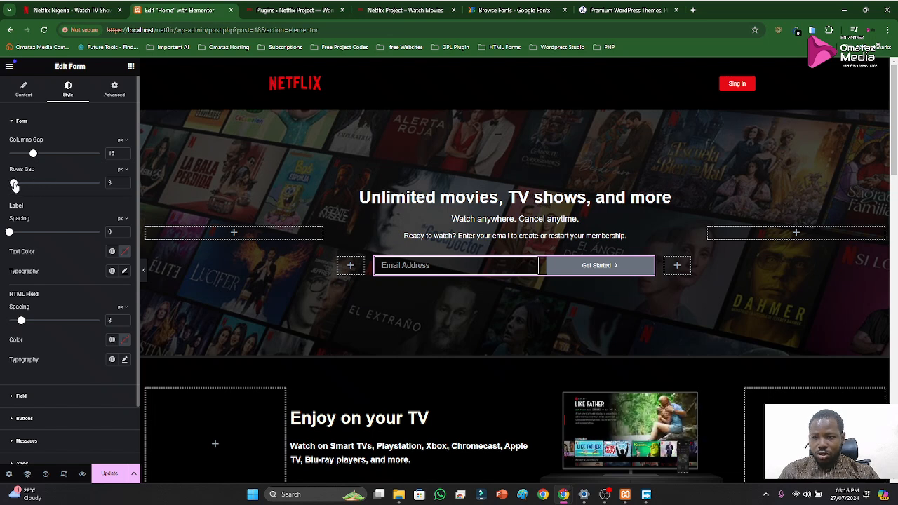
scroll(85, 319, "down", 1)
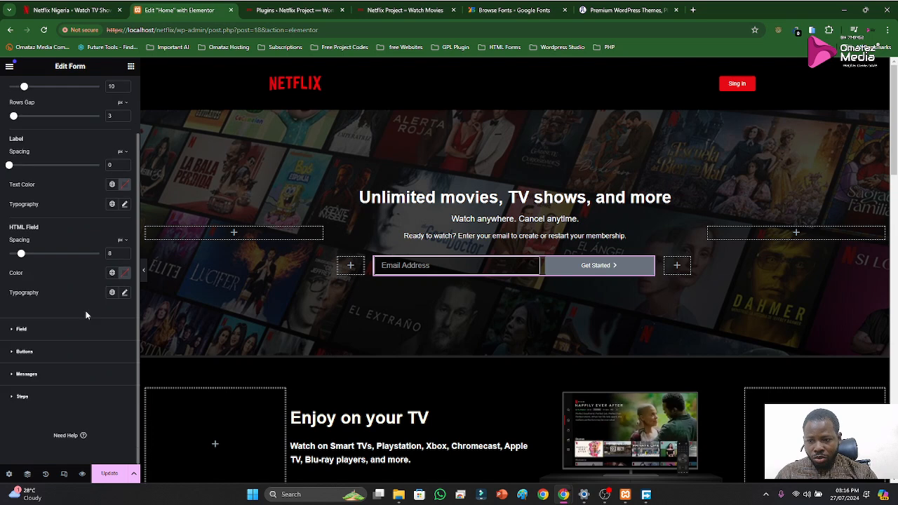
left_click(22, 329)
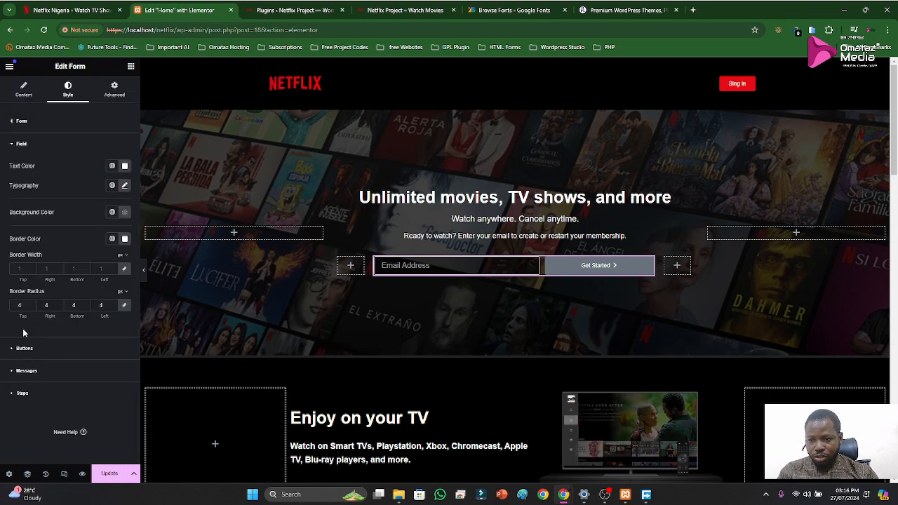
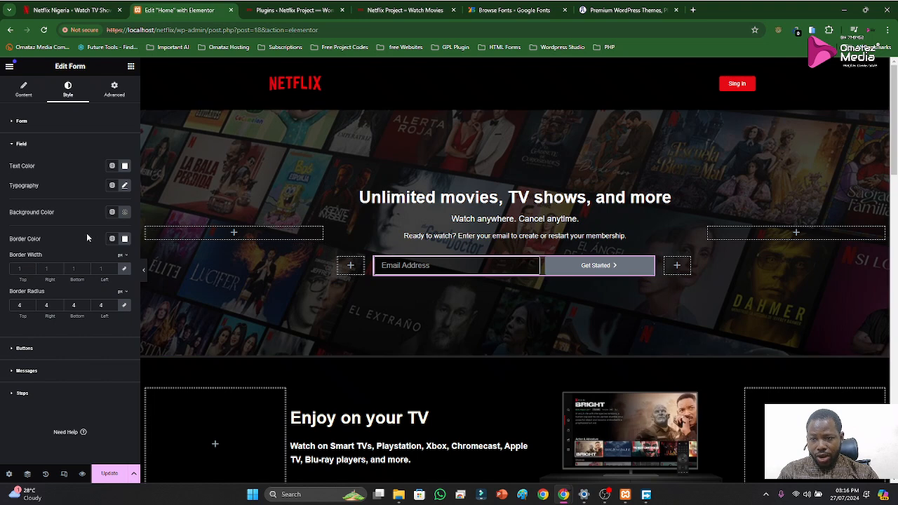
Set the form's button position to centre and compare the sign-up form with the original Netflix page
left_click(25, 349)
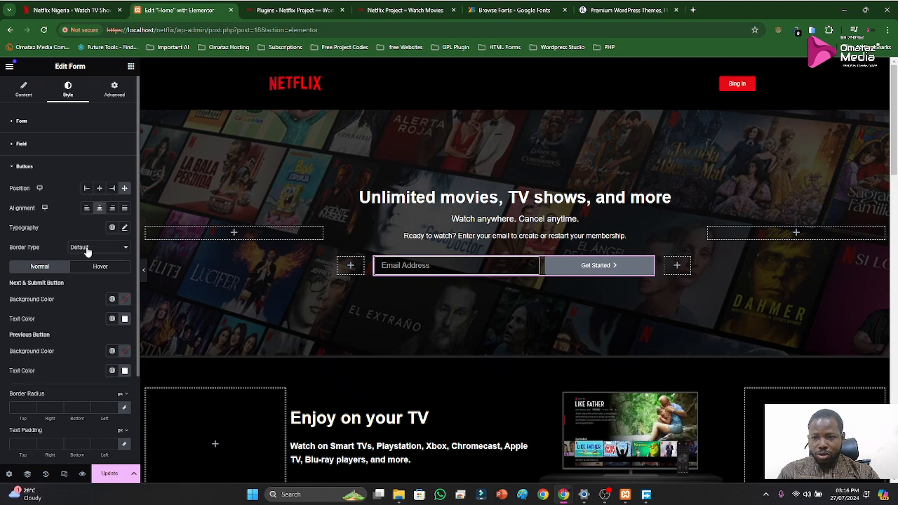
left_click(102, 189)
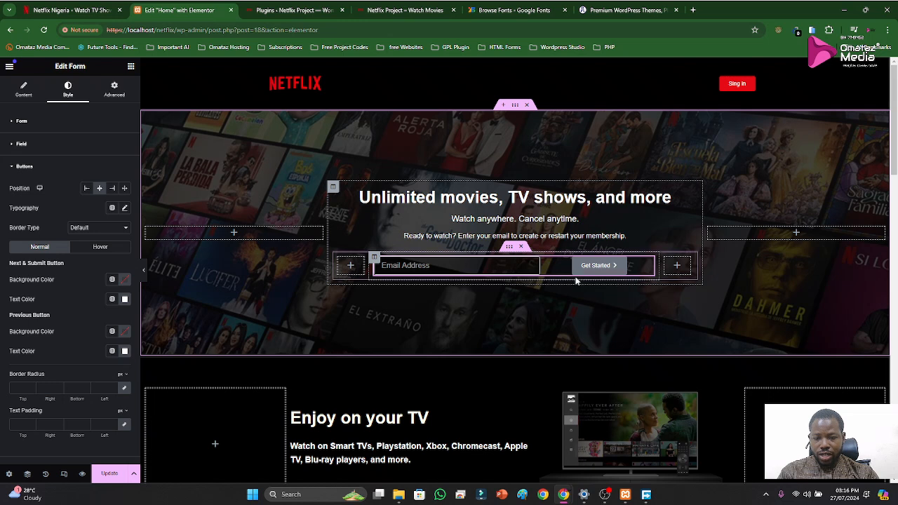
key("ctrl+shift+Tab")
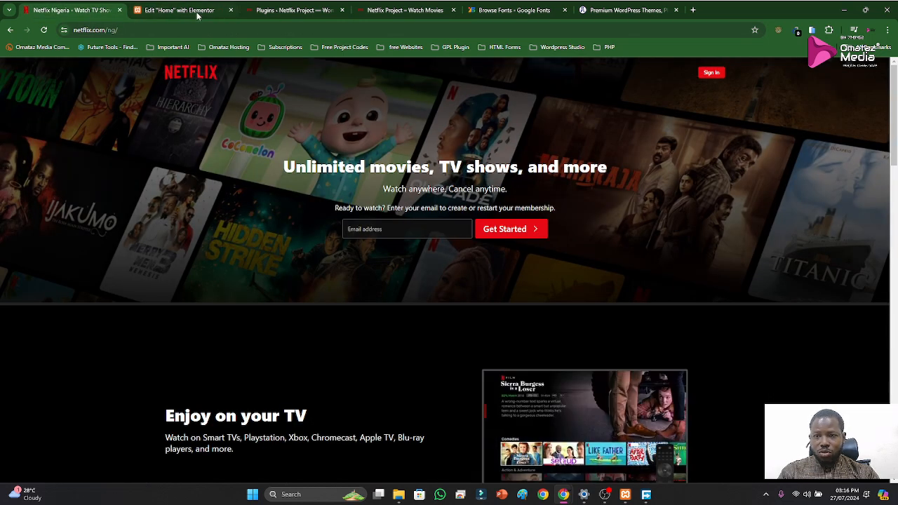
left_click(197, 14)
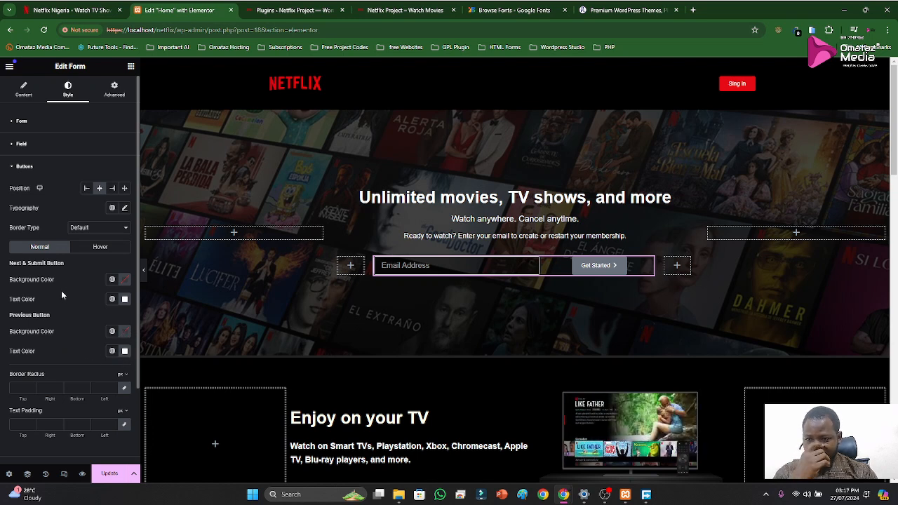
Set the font family of the form's button typography to Helvetica
left_click(124, 208)
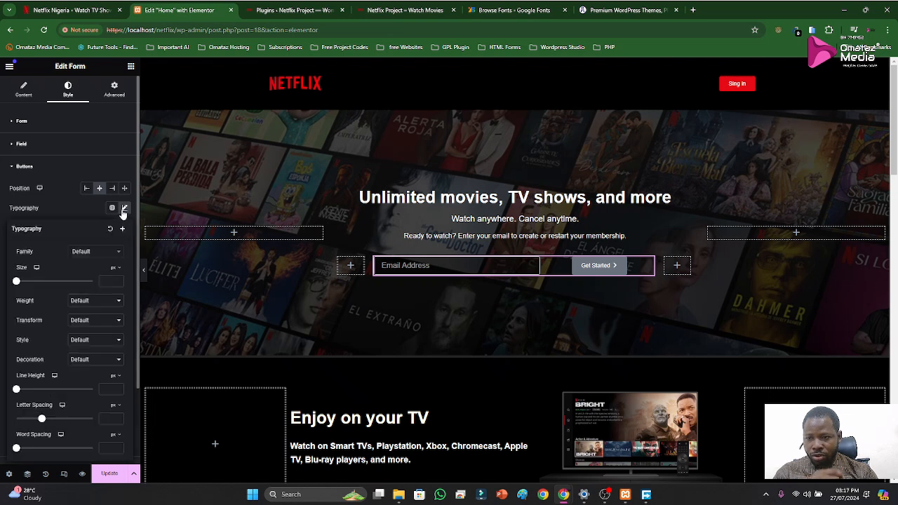
left_click(84, 253)
left_click(100, 267)
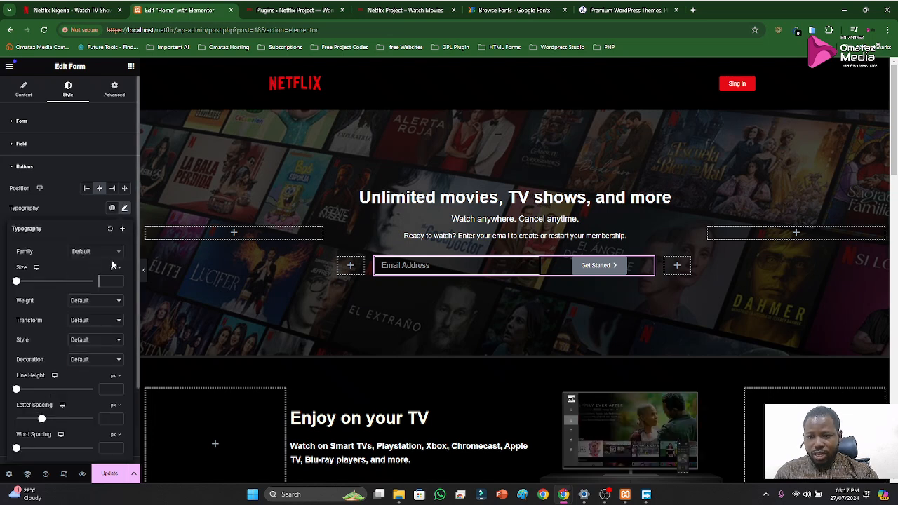
left_click(99, 254)
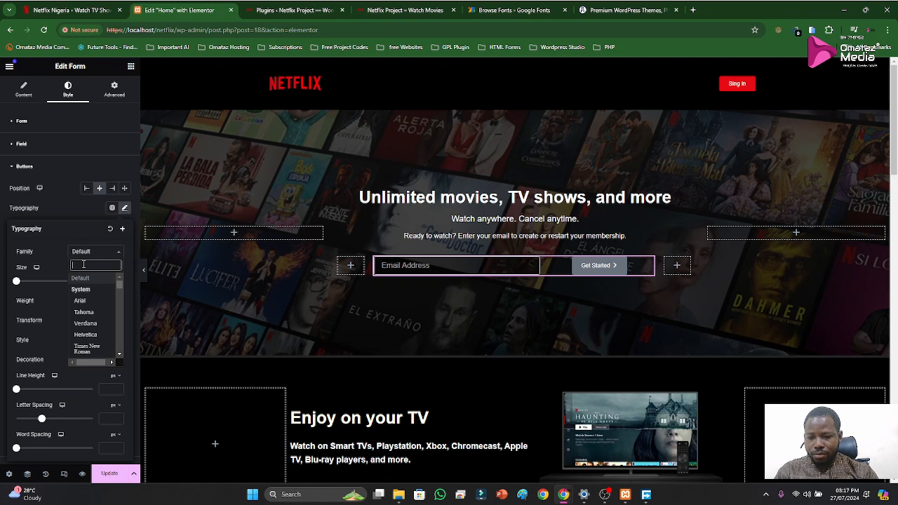
type("helvg")
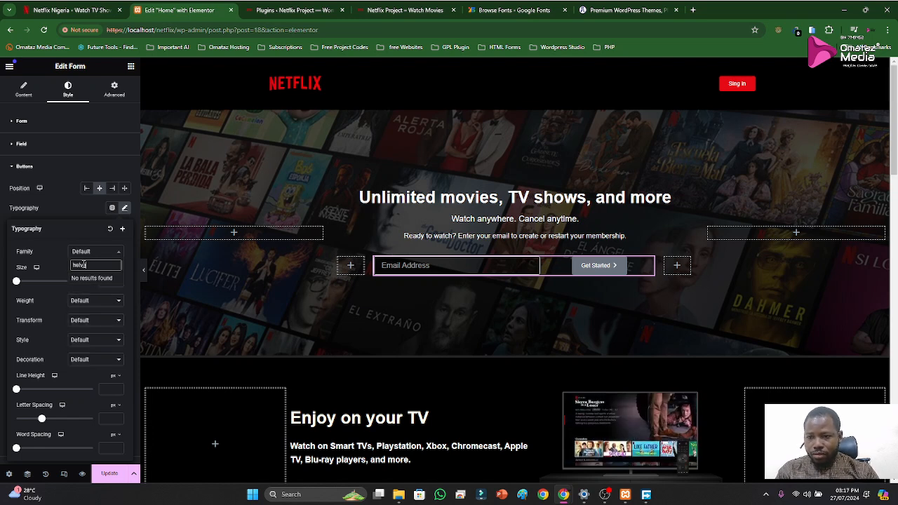
left_click(83, 252)
left_click(81, 253)
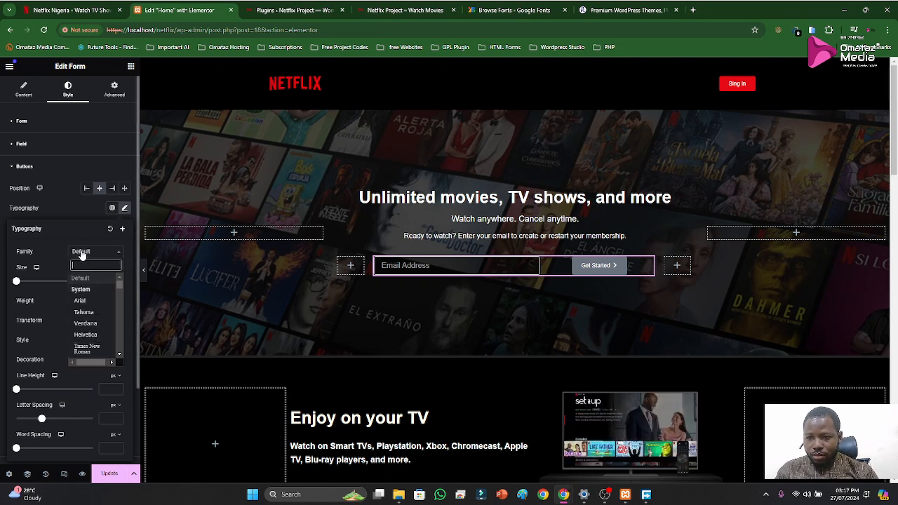
type("hel")
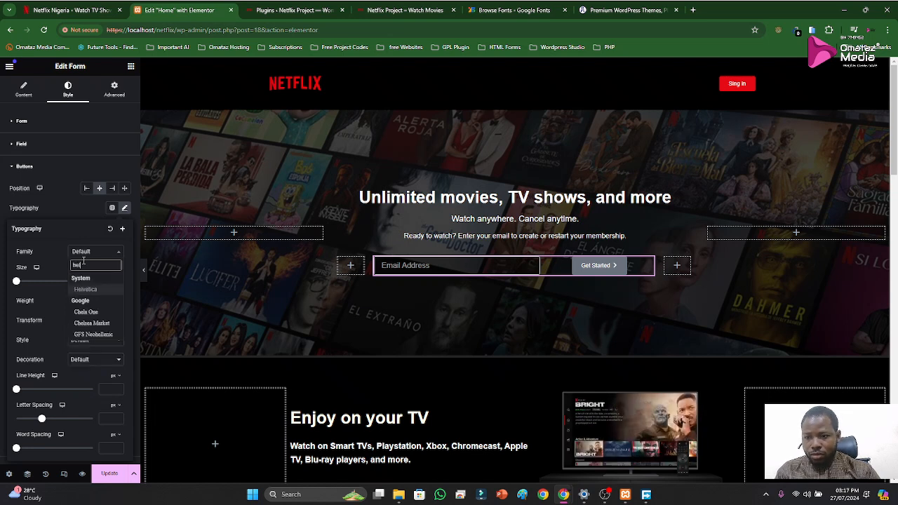
left_click(92, 291)
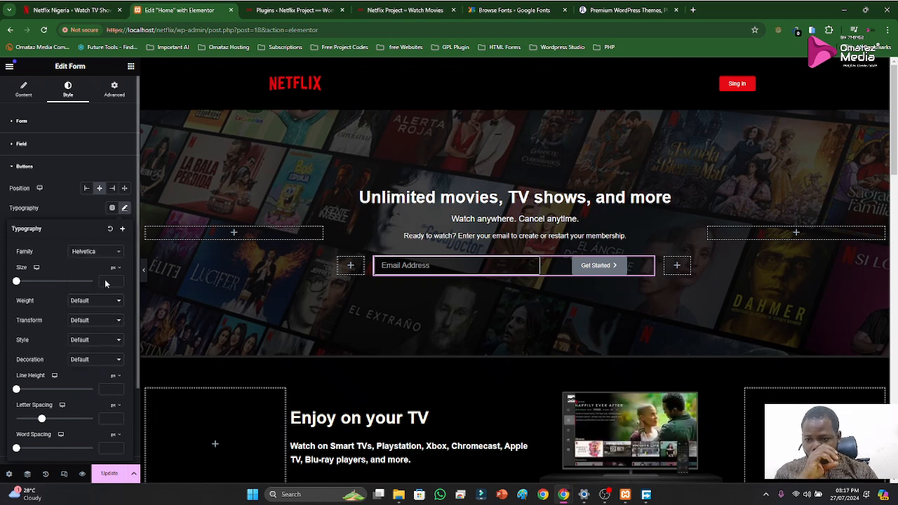
Inspect the email address field's size and padding on the original Netflix page with the developer tools
left_click(63, 11)
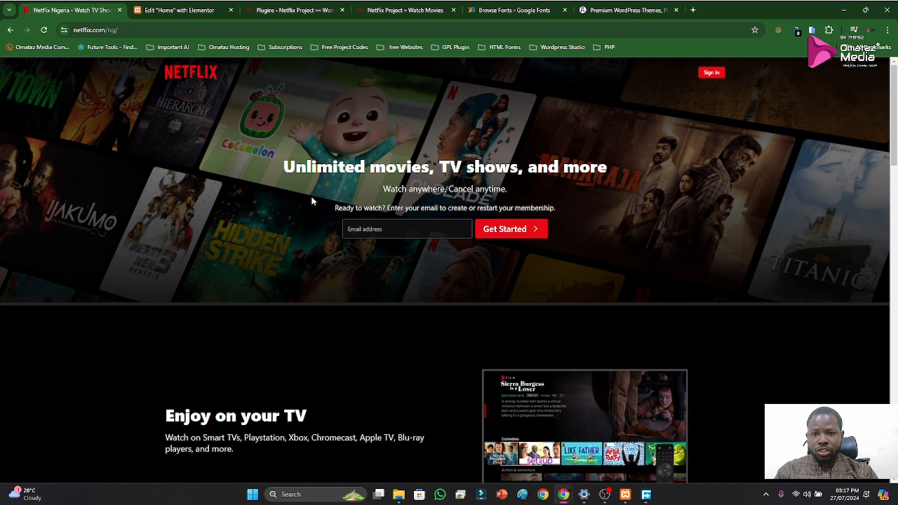
right_click(583, 257)
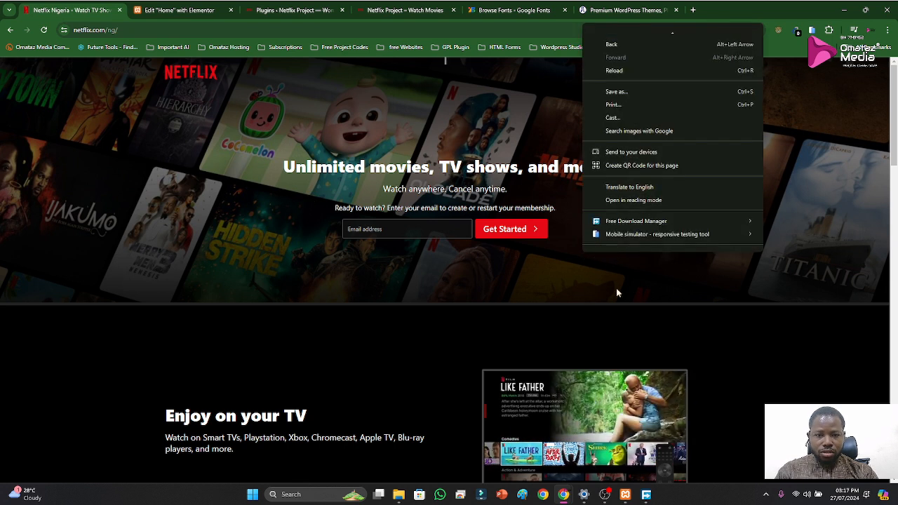
right_click(621, 273)
left_click(653, 260)
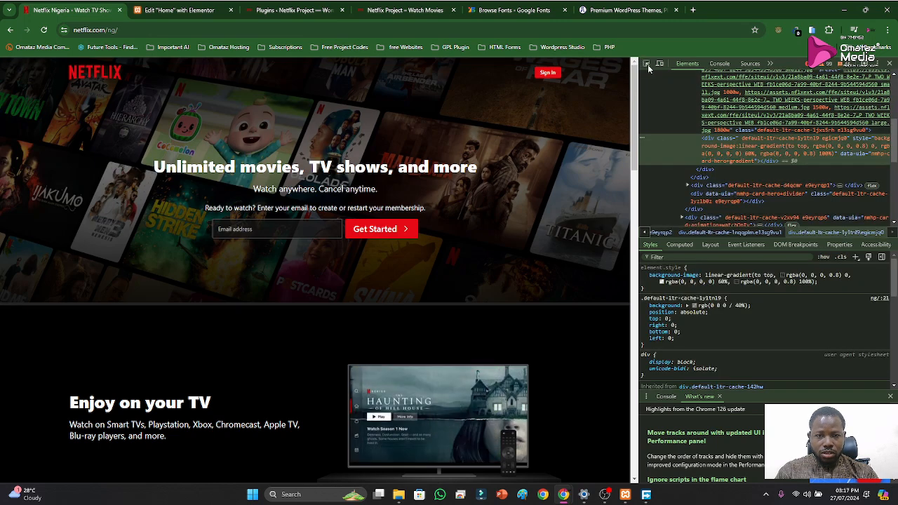
left_click(647, 64)
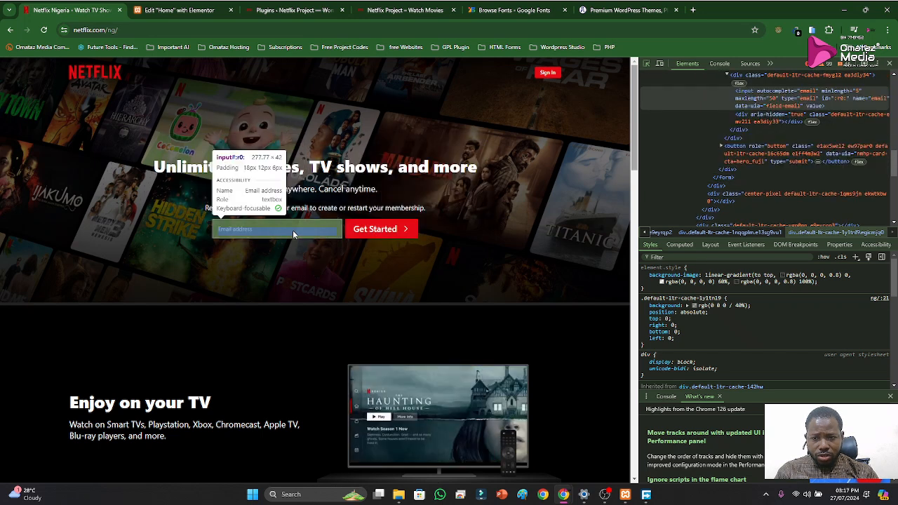
left_click(293, 230)
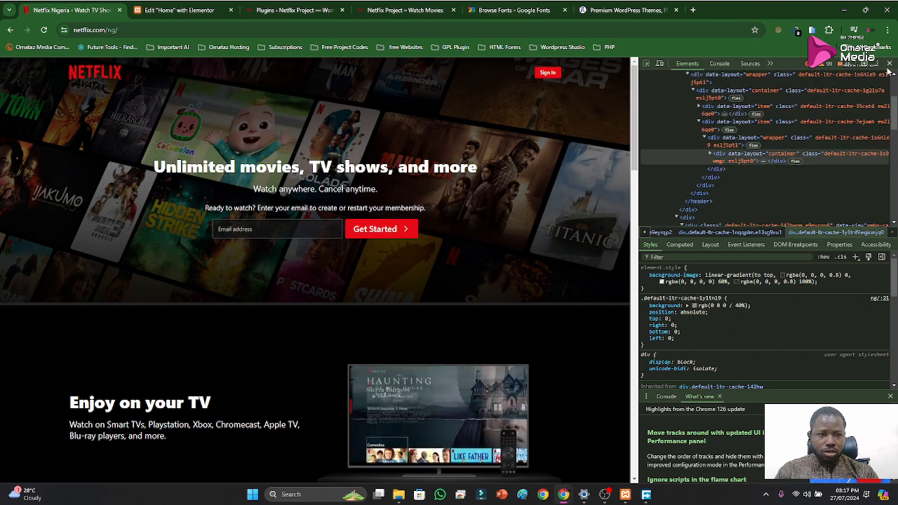
left_click(890, 63)
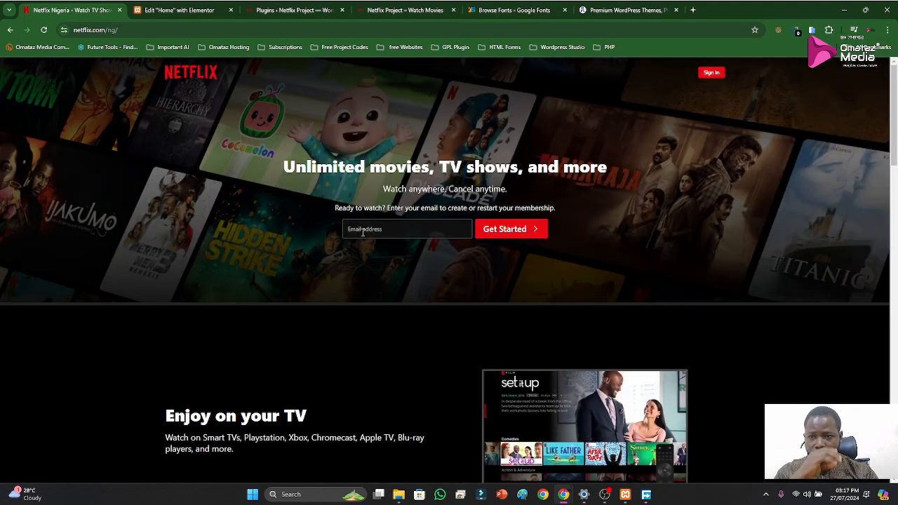
left_click(198, 14)
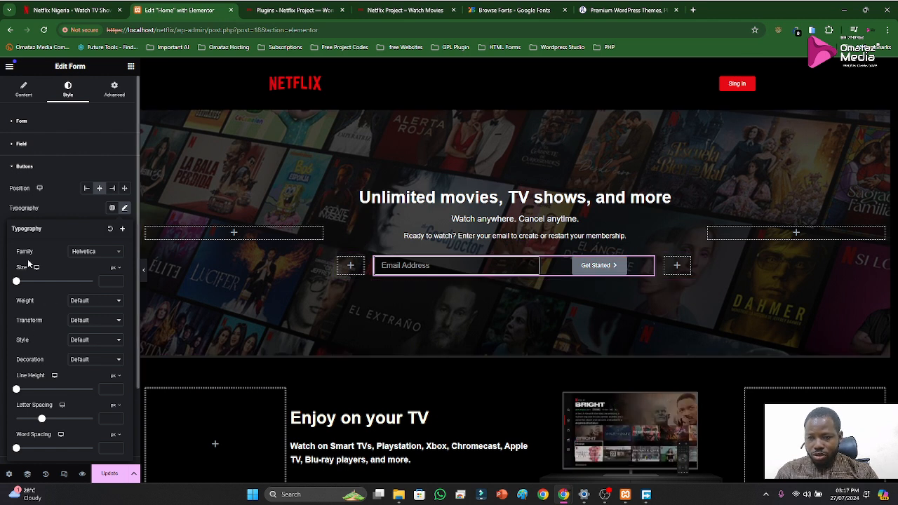
scroll(84, 374, "down", 2)
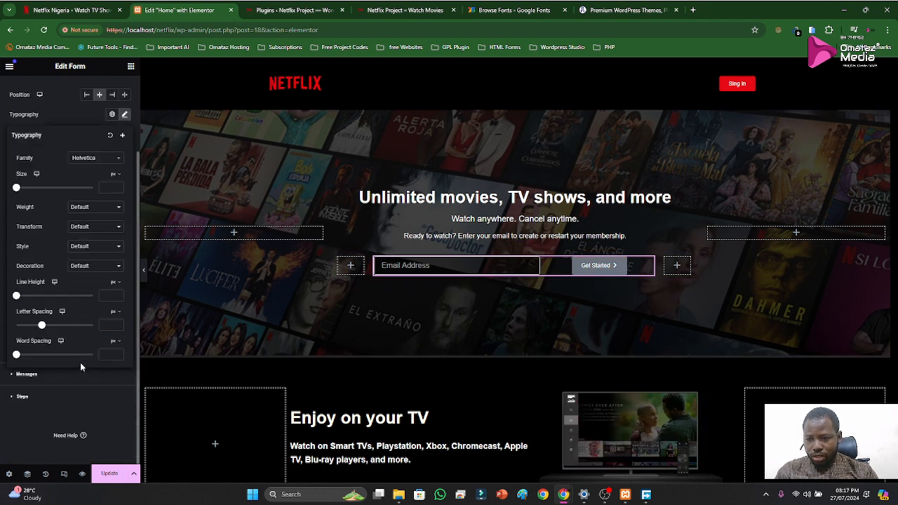
scroll(57, 292, "up", 2)
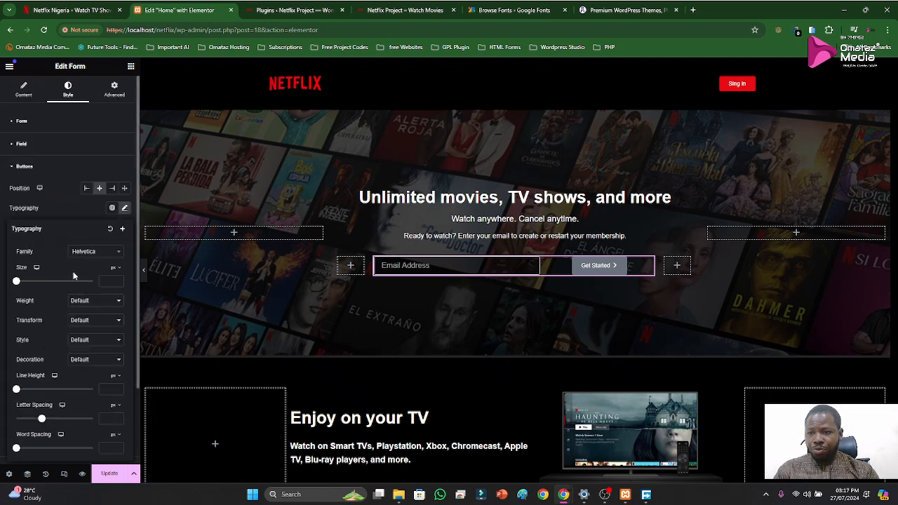
left_click(10, 168)
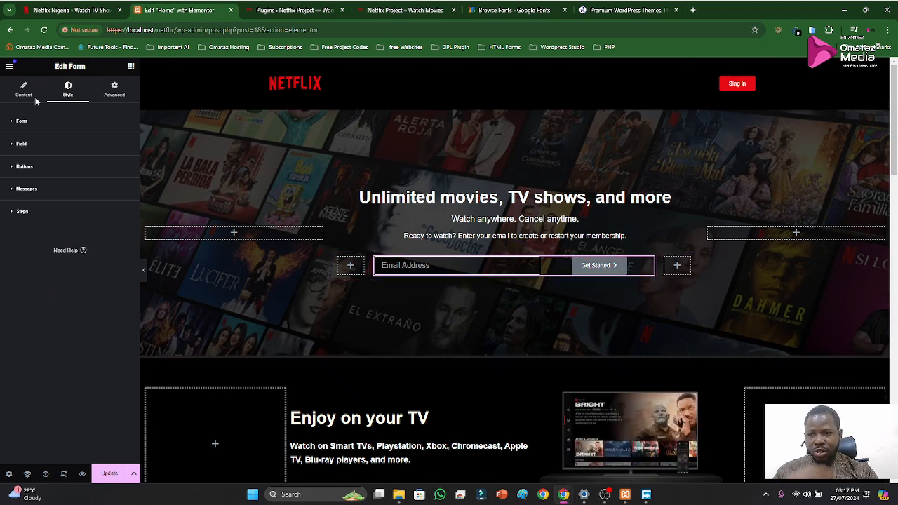
left_click(22, 167)
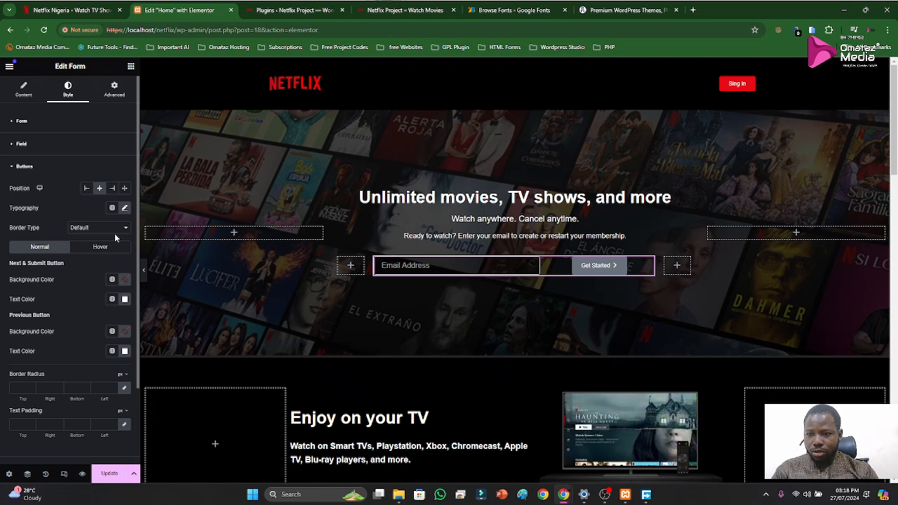
Set the submit button's normal background colour to dark red #9B0202
mouse_move(595, 500)
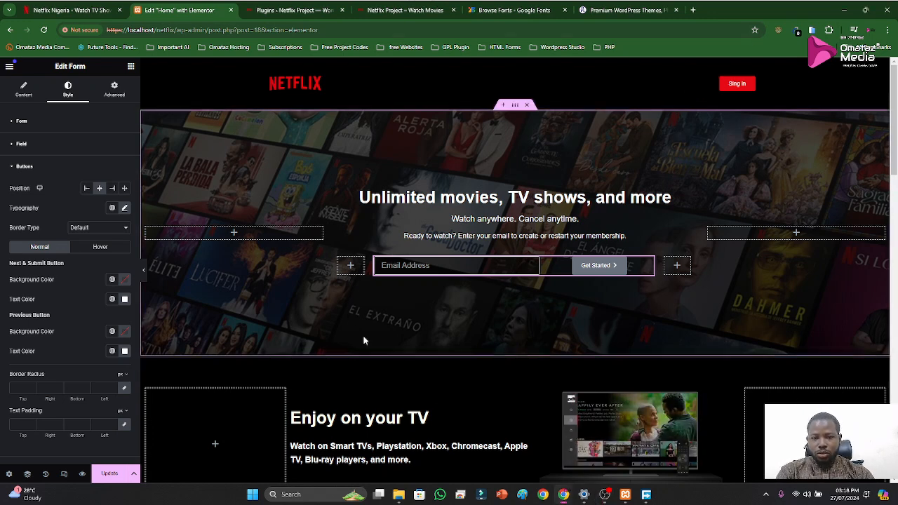
left_click(124, 280)
left_click(179, 343)
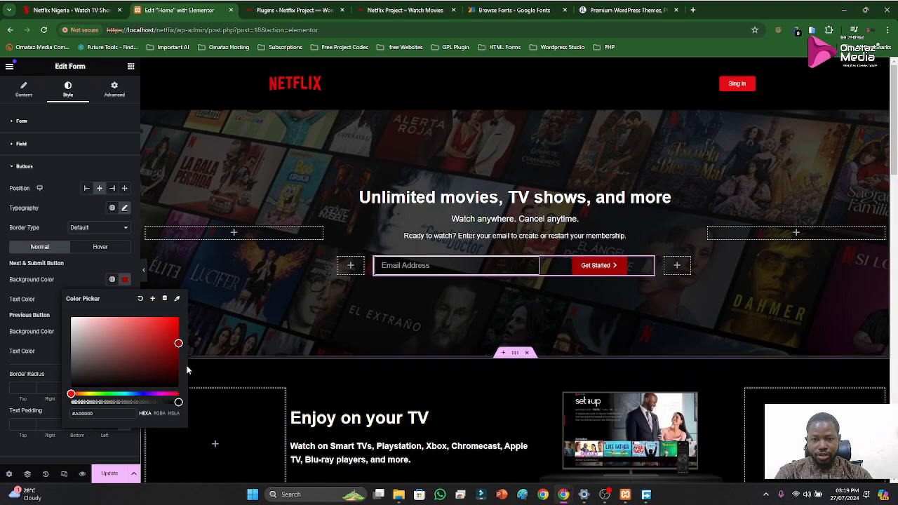
left_click(179, 366)
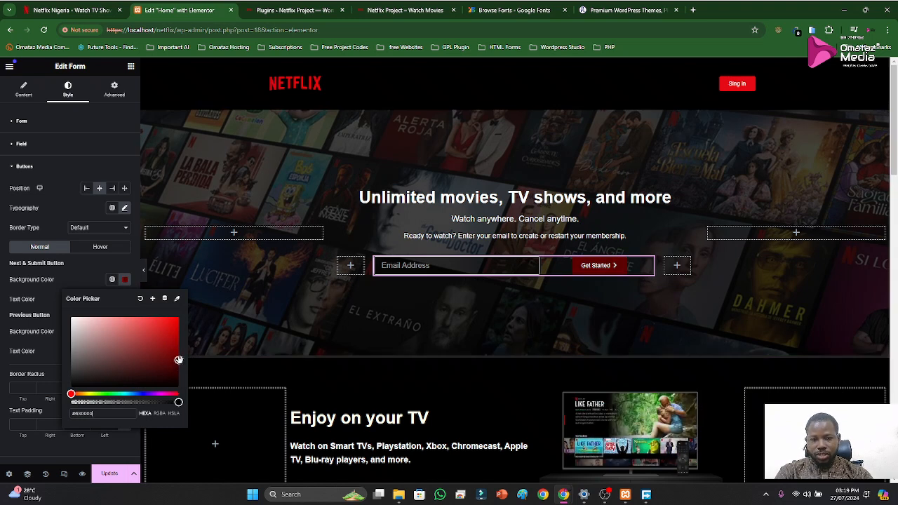
left_click(176, 345)
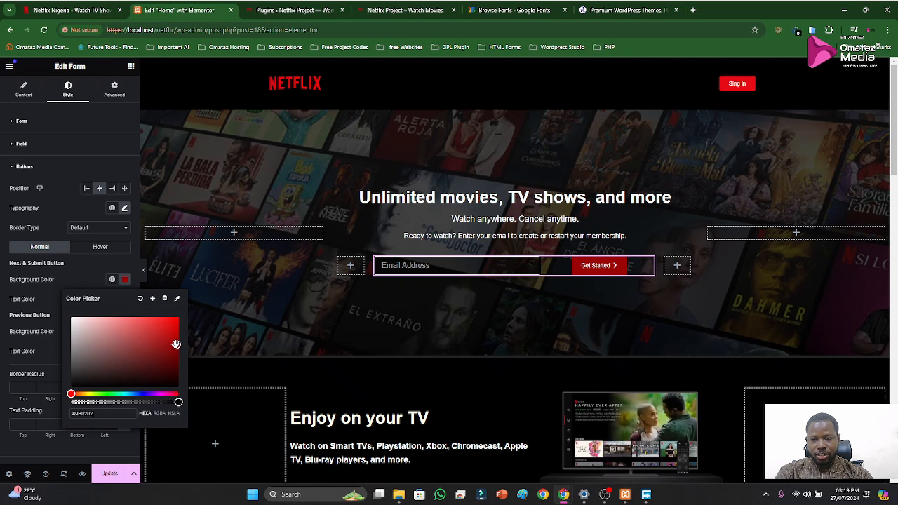
left_click(81, 274)
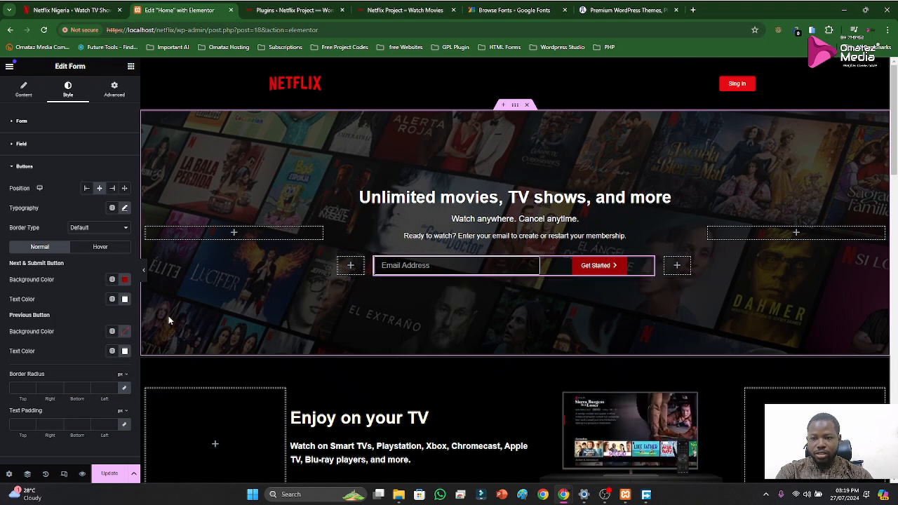
Set the submit button's hover background colour to a darker red, #860000
left_click(100, 247)
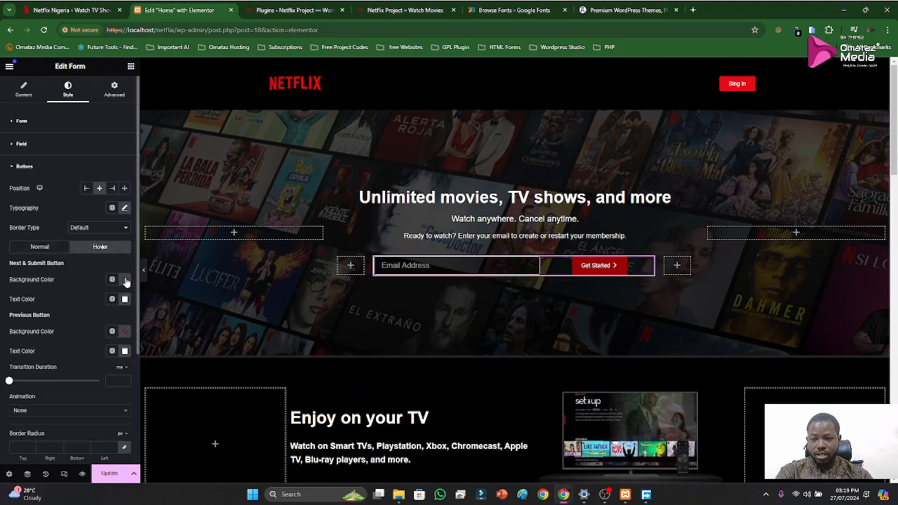
left_click(125, 279)
left_click(179, 359)
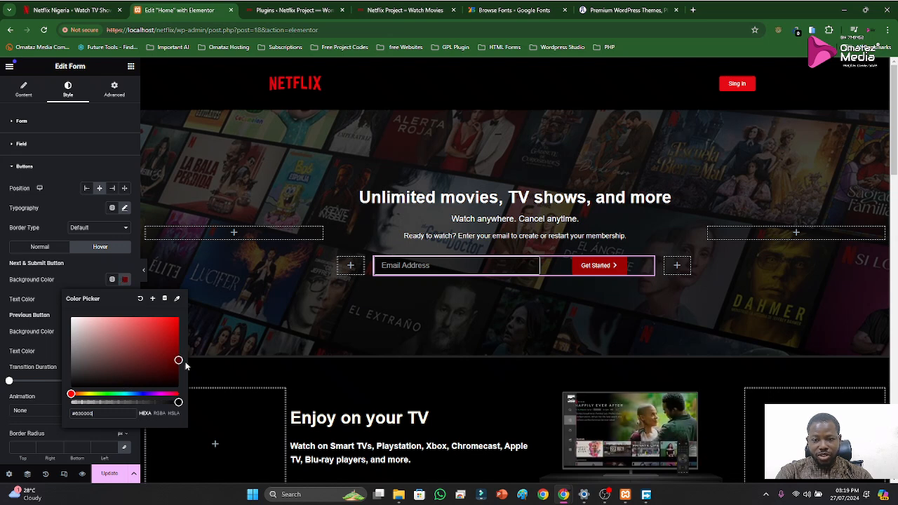
left_click_drag(186, 364, 185, 369)
left_click_drag(92, 279, 87, 273)
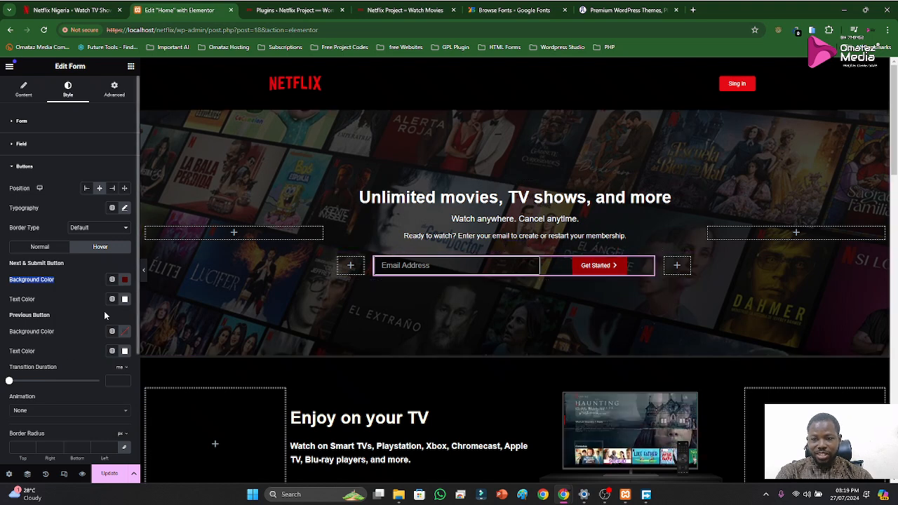
left_click(125, 280)
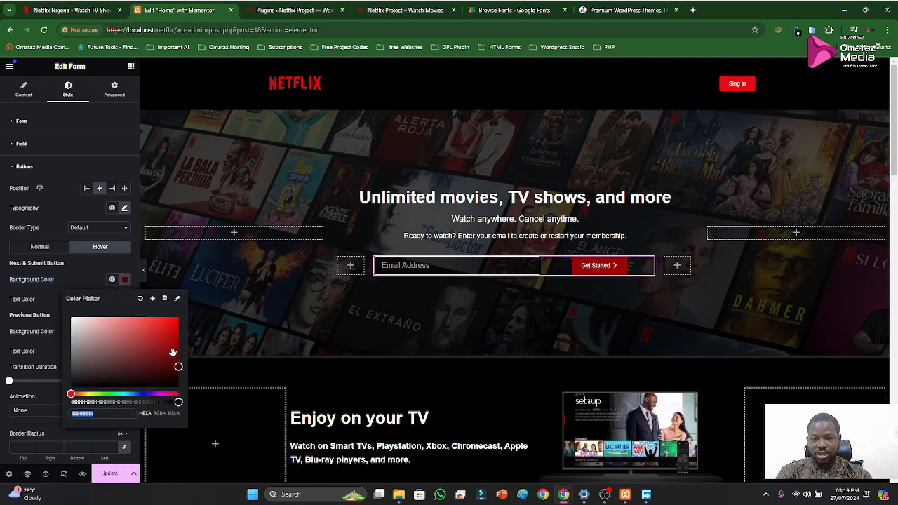
left_click_drag(178, 355, 179, 350)
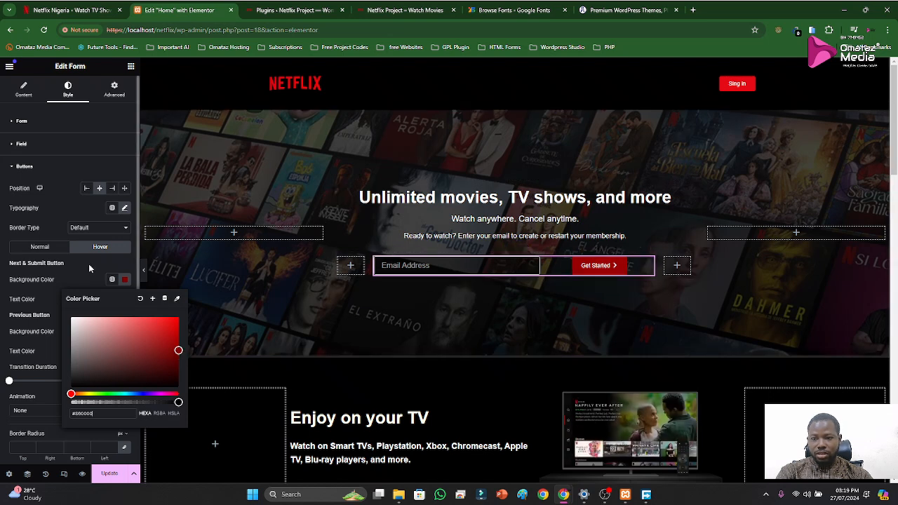
left_click(49, 260)
Return to the button's normal state, widen the empty column after the form to about 15.6% and open that column's layout settings
left_click(43, 247)
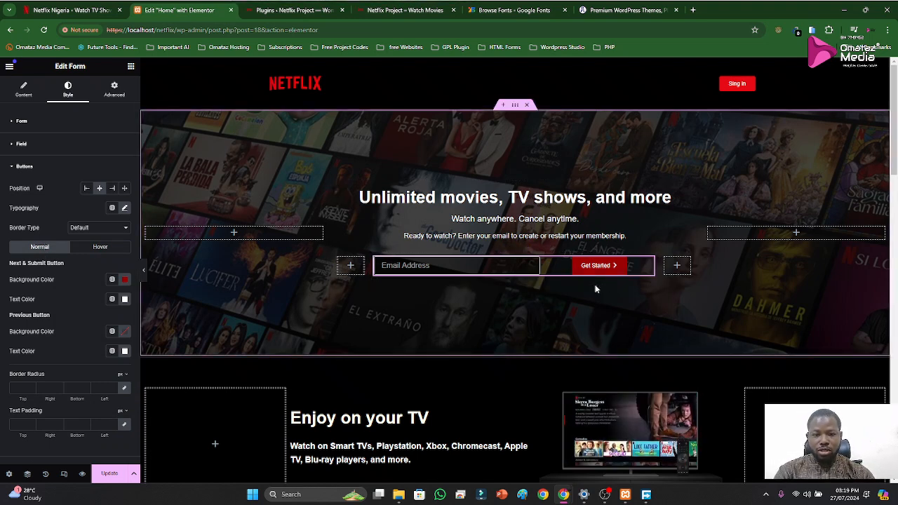
left_click_drag(658, 267, 635, 267)
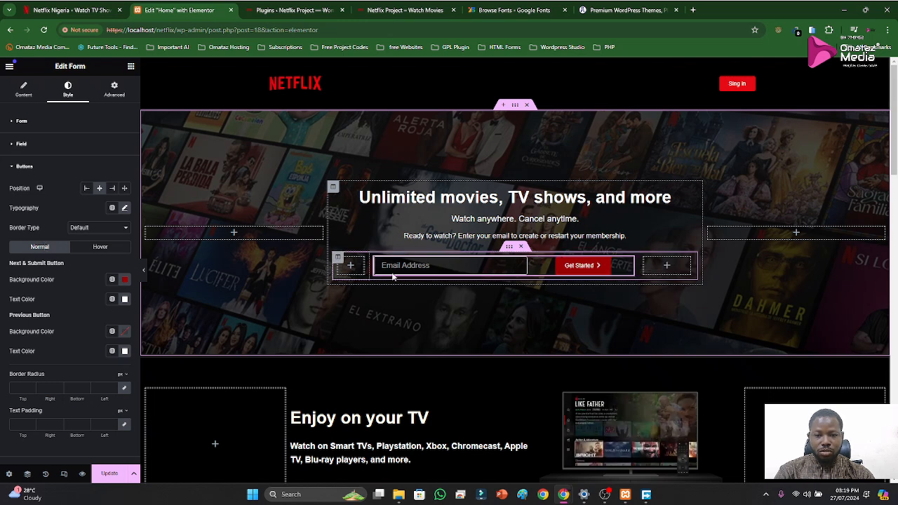
left_click(645, 263)
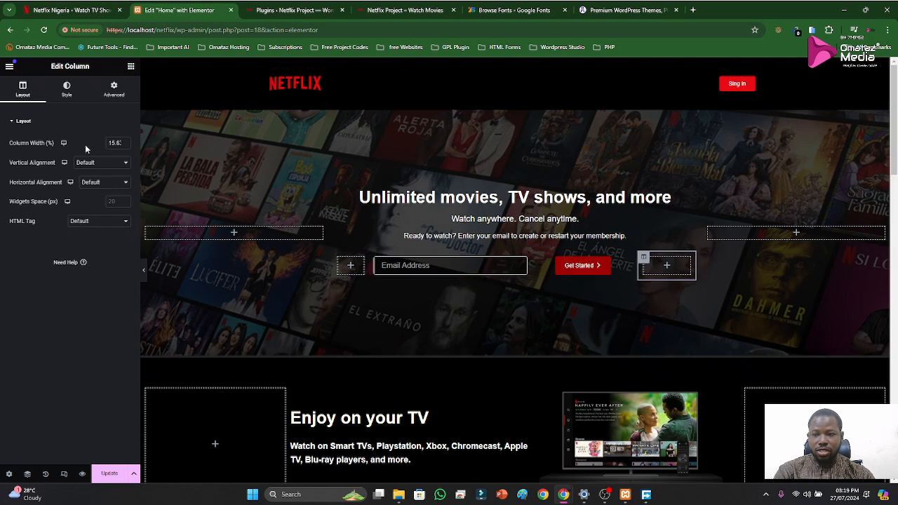
Set the empty columns before and after the email form to 15% width each
double_click(109, 143)
type("15")
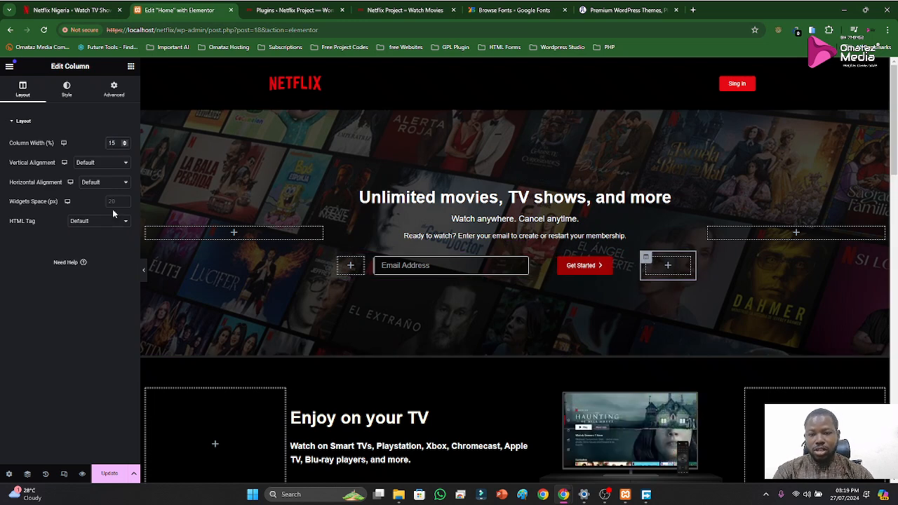
left_click(341, 261)
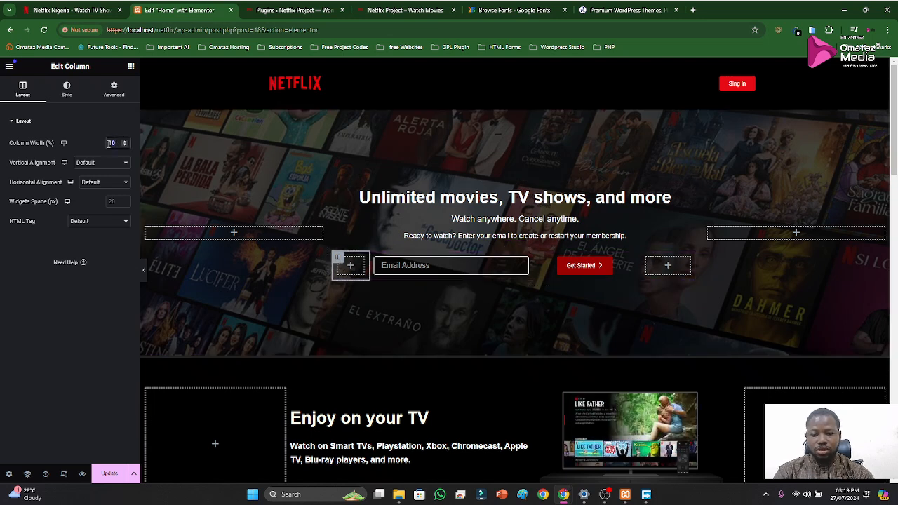
type("15")
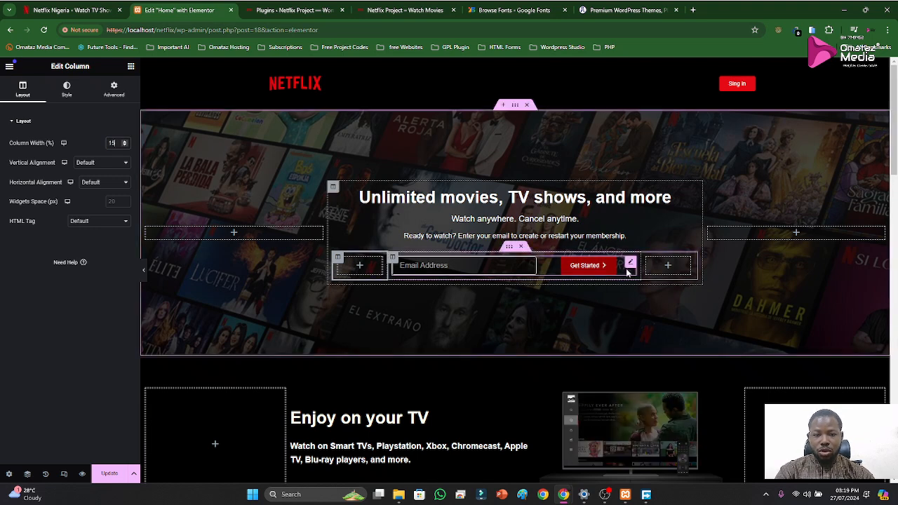
Set the form's columns gap and rows gap to 0 and the HTML field spacing to 7 px
left_click(630, 262)
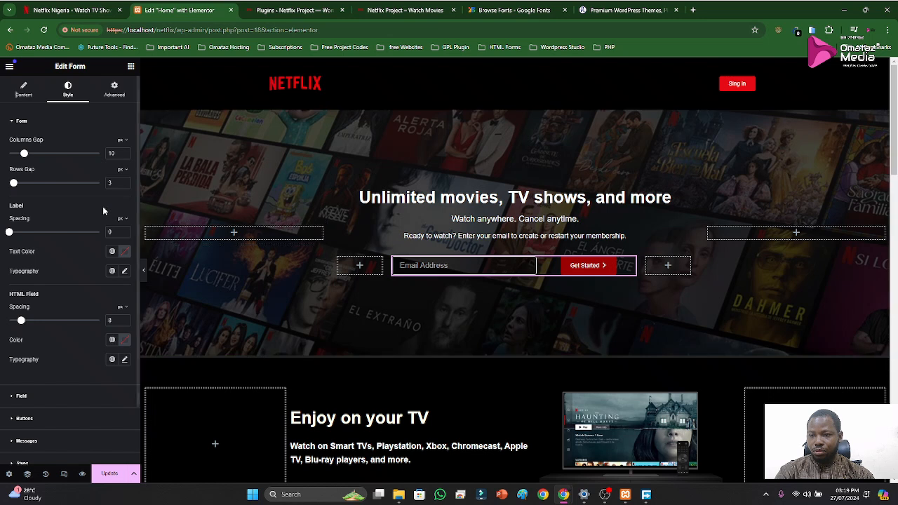
left_click_drag(25, 154, 9, 156)
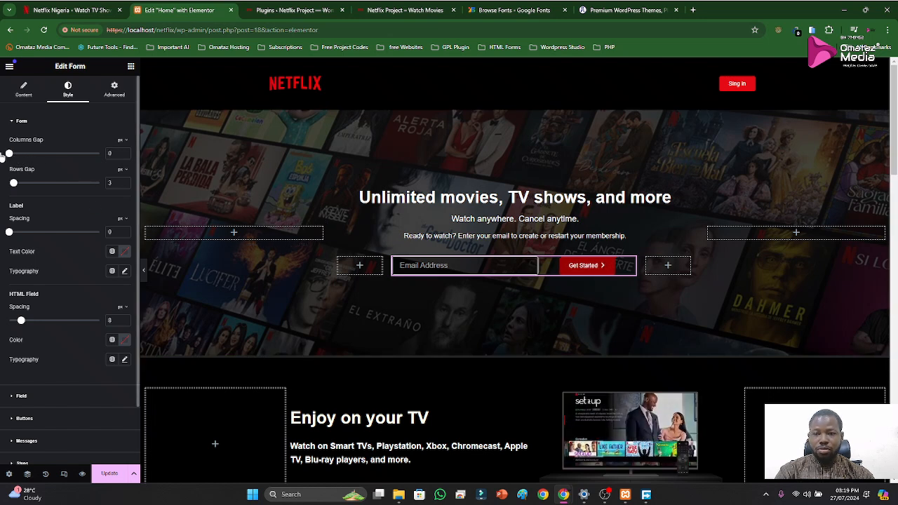
left_click_drag(15, 187, 7, 188)
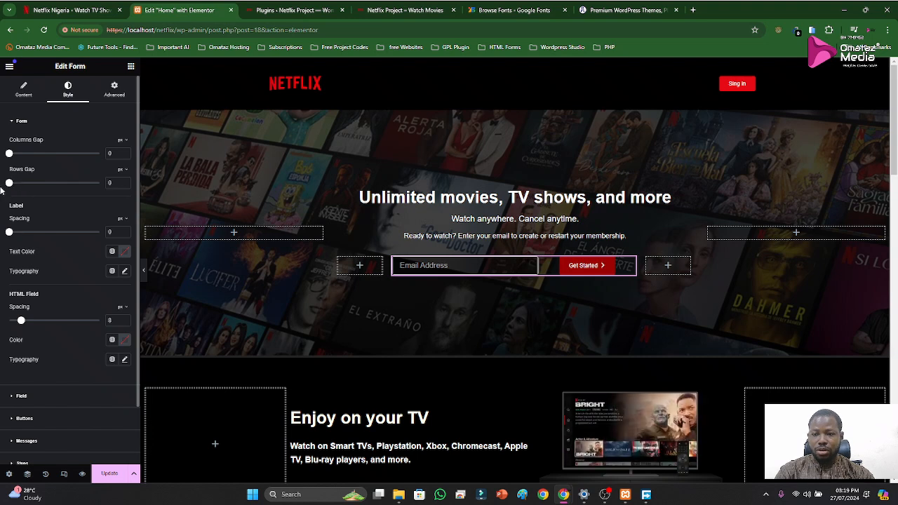
mouse_move(19, 323)
left_mouse_down()
mouse_move(7, 325)
mouse_move(20, 321)
left_mouse_up()
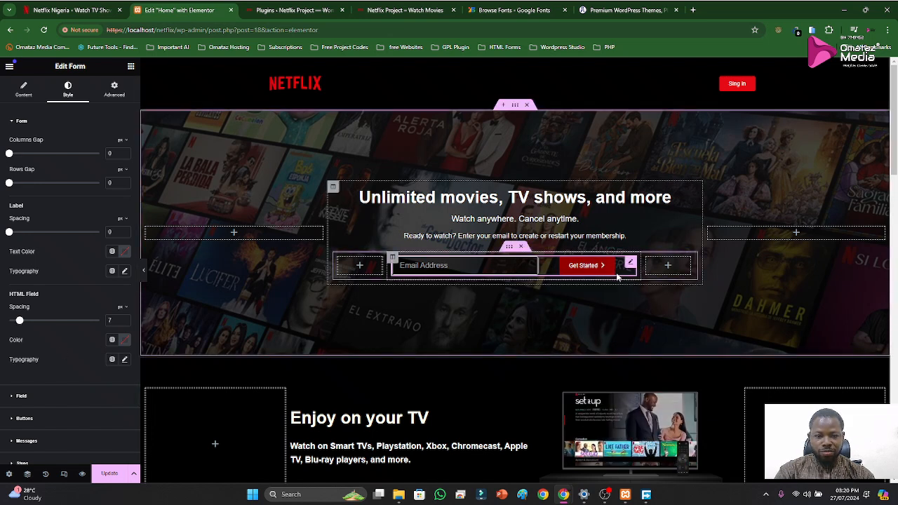
Stretch the Get Started button across its column and give it a 4 px border radius on all corners
scroll(79, 211, "down", 1)
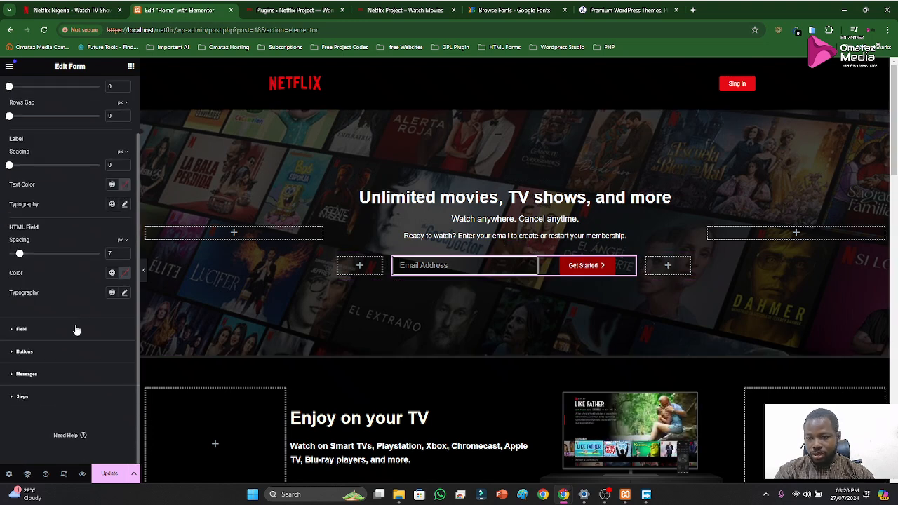
left_click(25, 352)
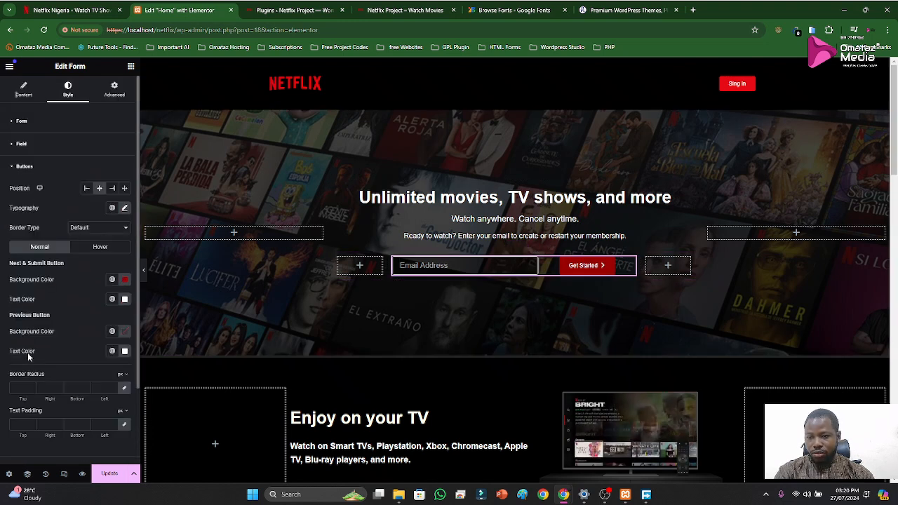
left_click(125, 190)
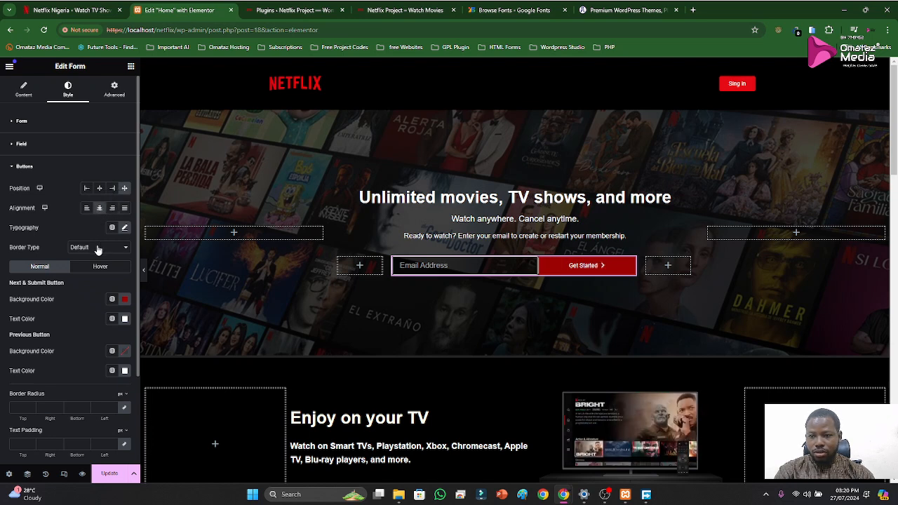
scroll(86, 353, "down", 1)
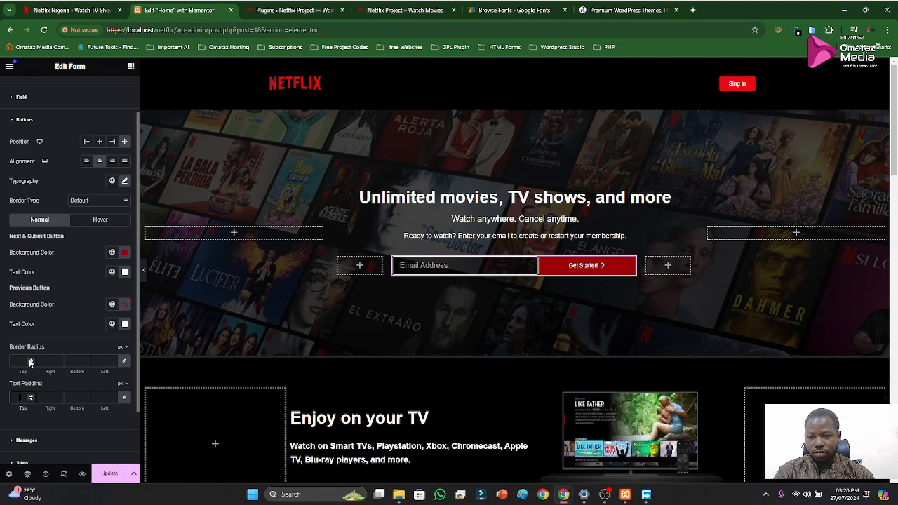
scroll(30, 362, "down", 1)
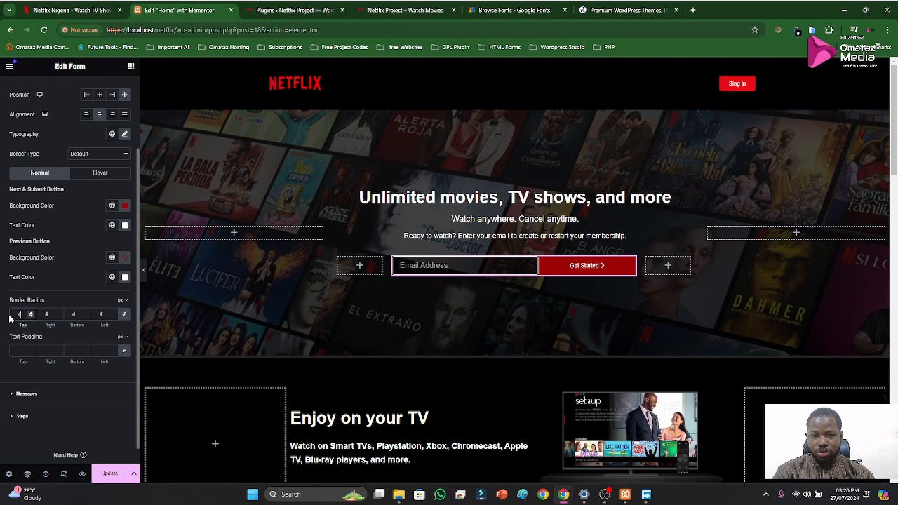
scroll(62, 237, "up", 2)
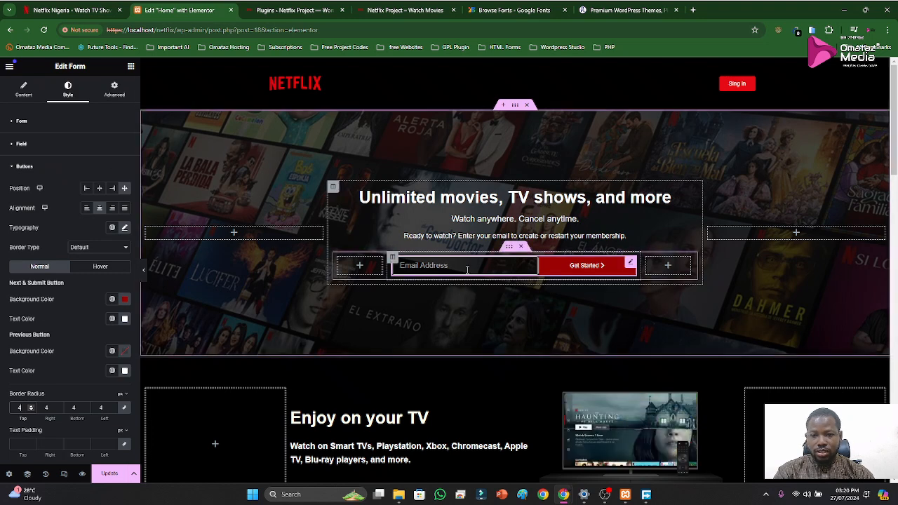
Set the email field's column width to 70% in the form fields
left_click(25, 166)
left_click(20, 123)
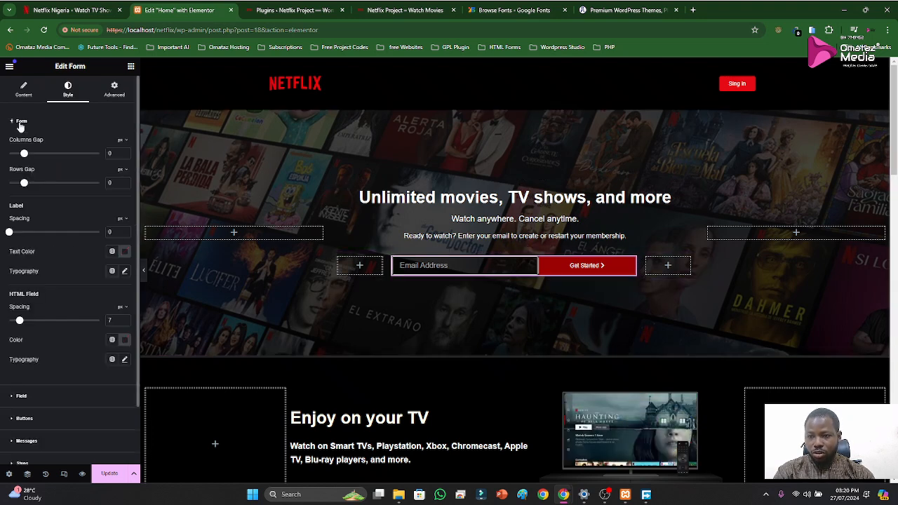
left_click(24, 95)
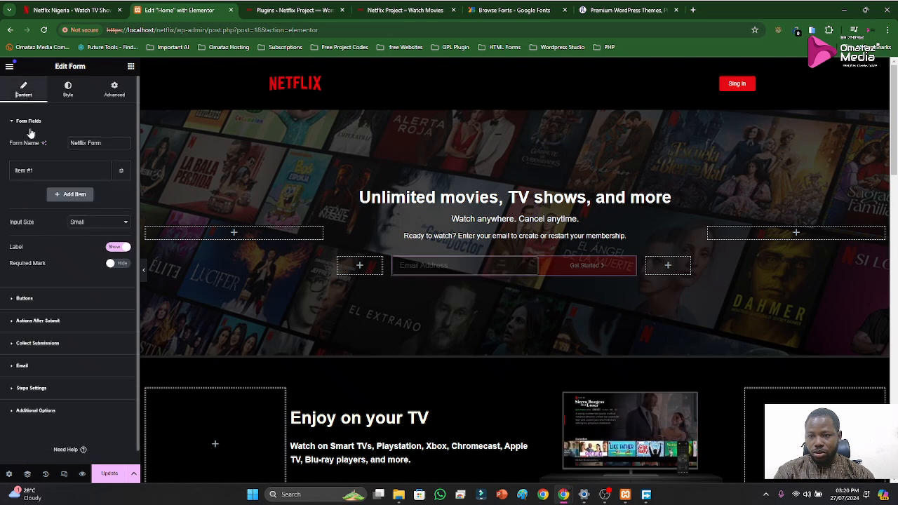
left_click(35, 180)
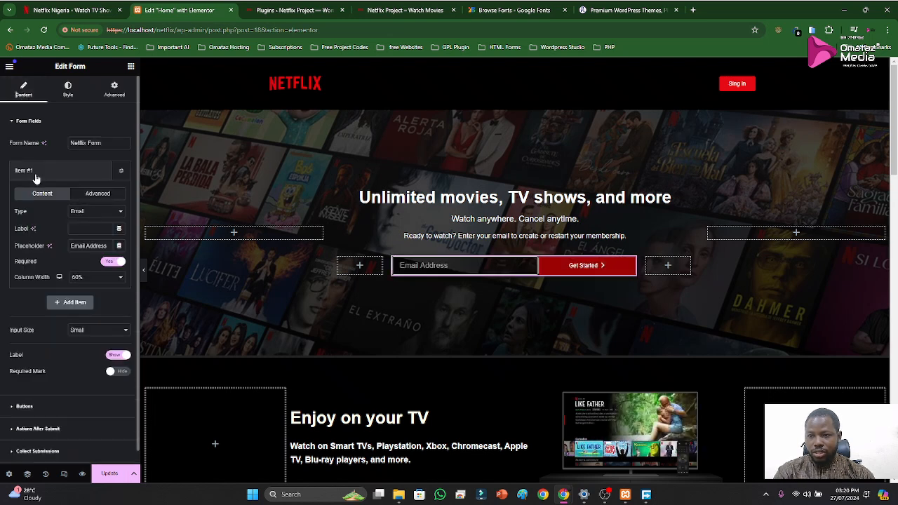
left_click(115, 278)
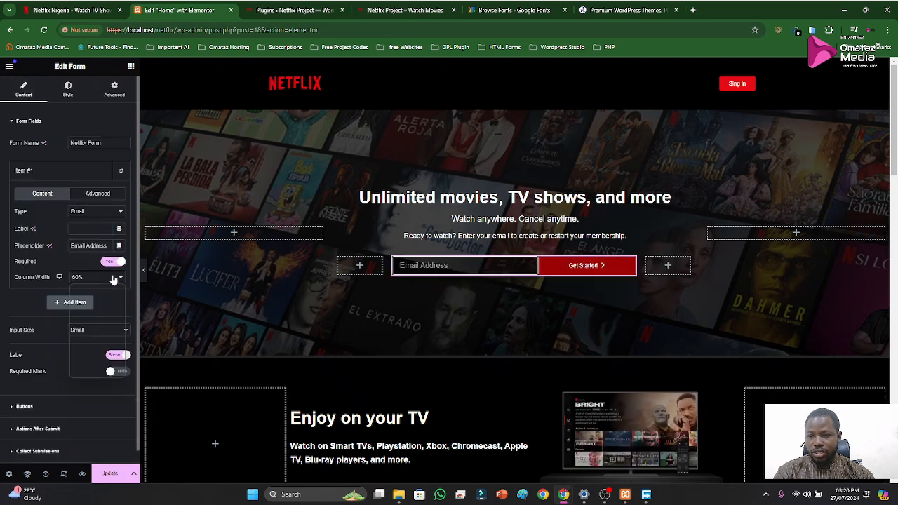
left_click(83, 345)
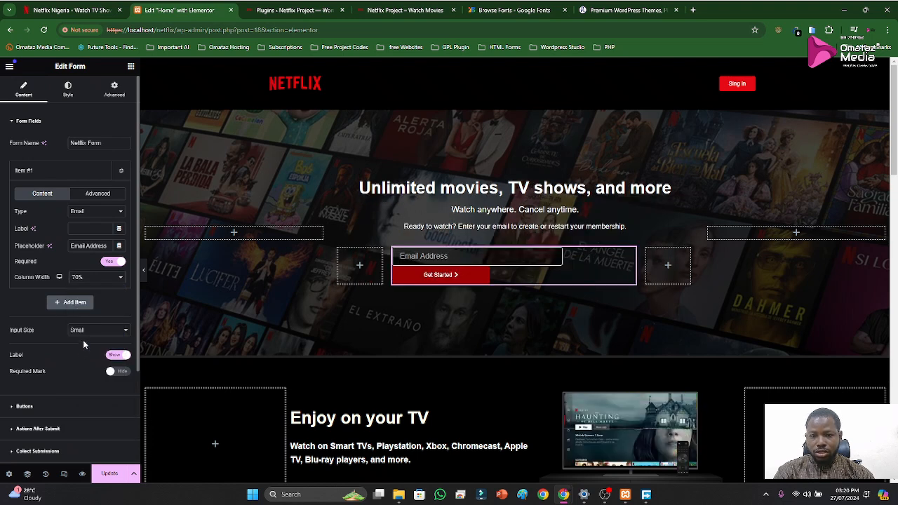
left_click(44, 171)
Set the Get Started button's column width to 30%
left_click(32, 303)
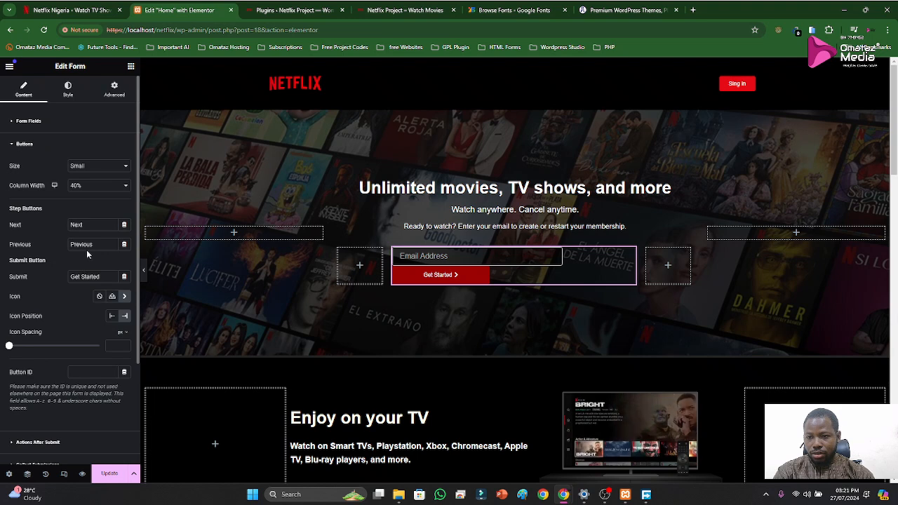
left_click(81, 188)
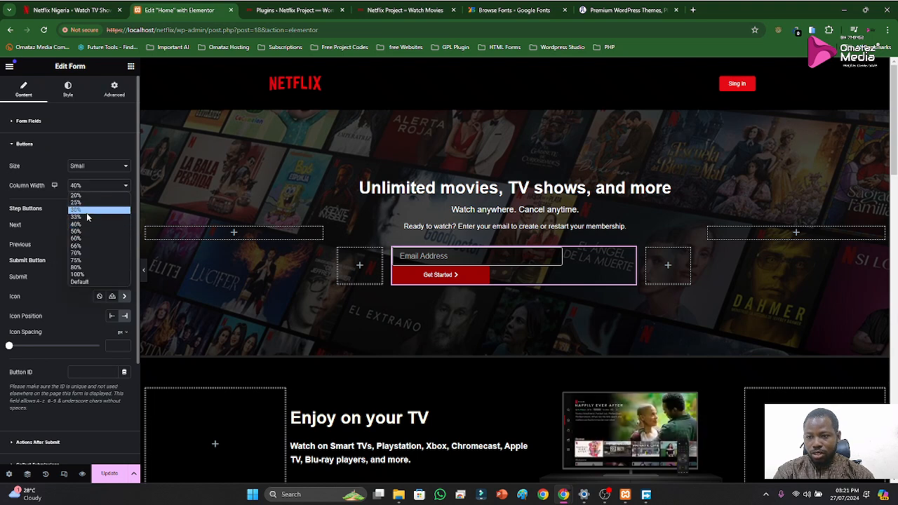
key("Escape")
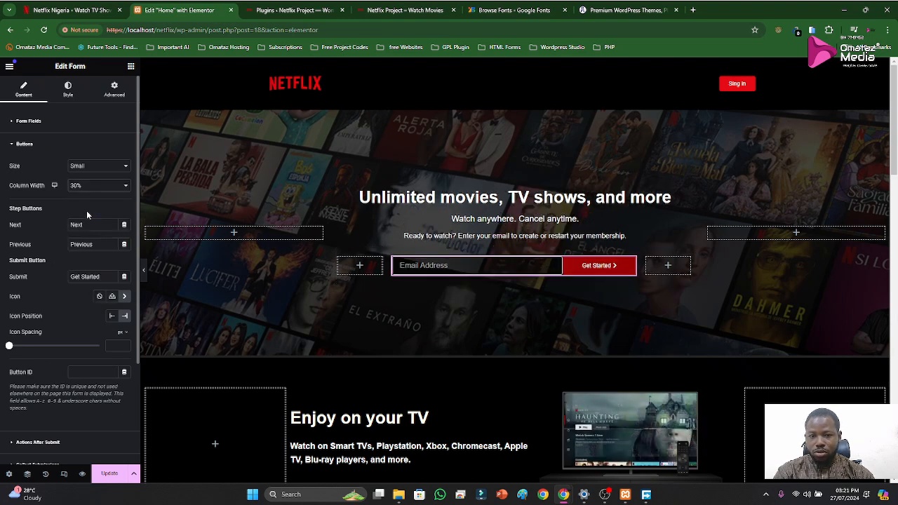
left_click(16, 145)
Set the form's columns gap to 17 px and compare the field-button spacing with the original Netflix page
left_click(69, 90)
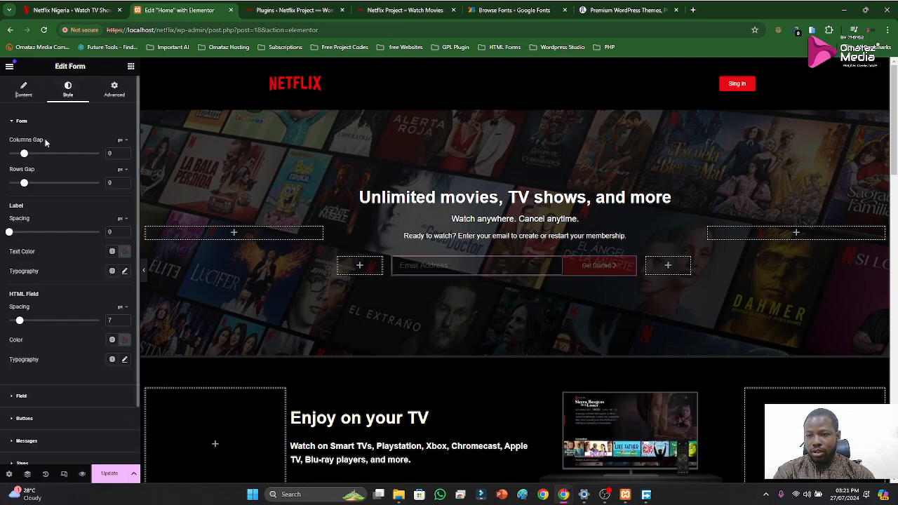
left_click_drag(29, 154, 35, 155)
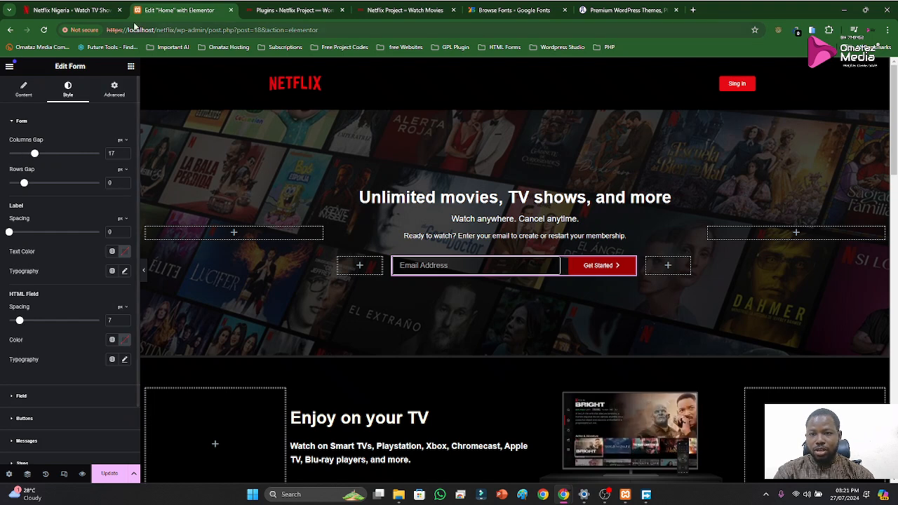
left_click(72, 11)
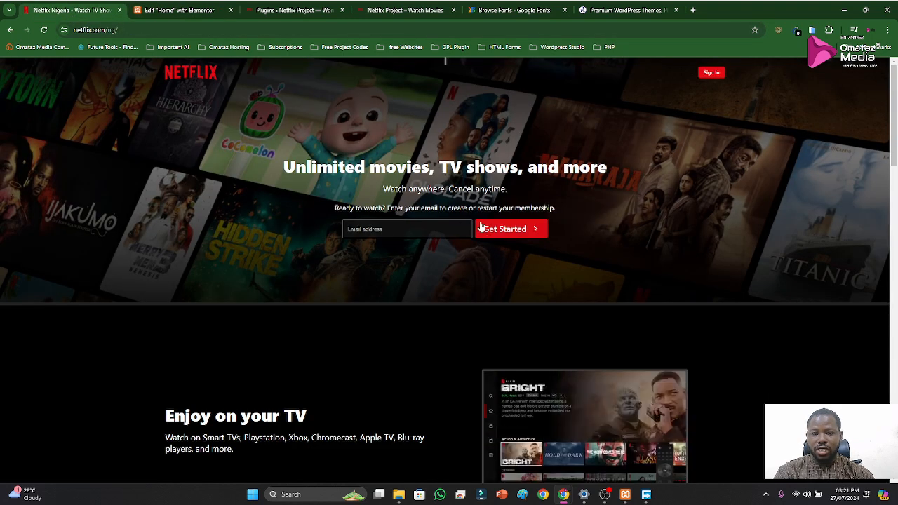
left_click(182, 13)
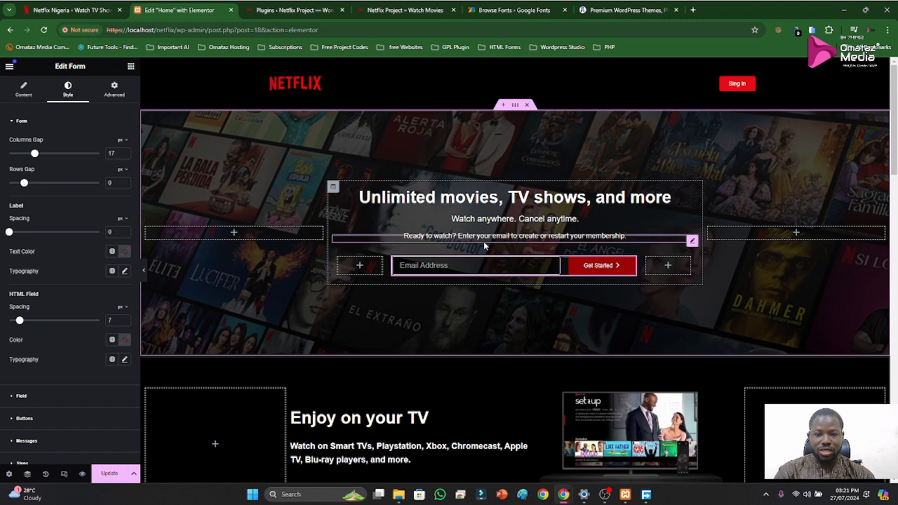
Widen the empty column before the email form and set its width to 20%
left_click_drag(386, 267, 413, 270)
left_click(340, 260)
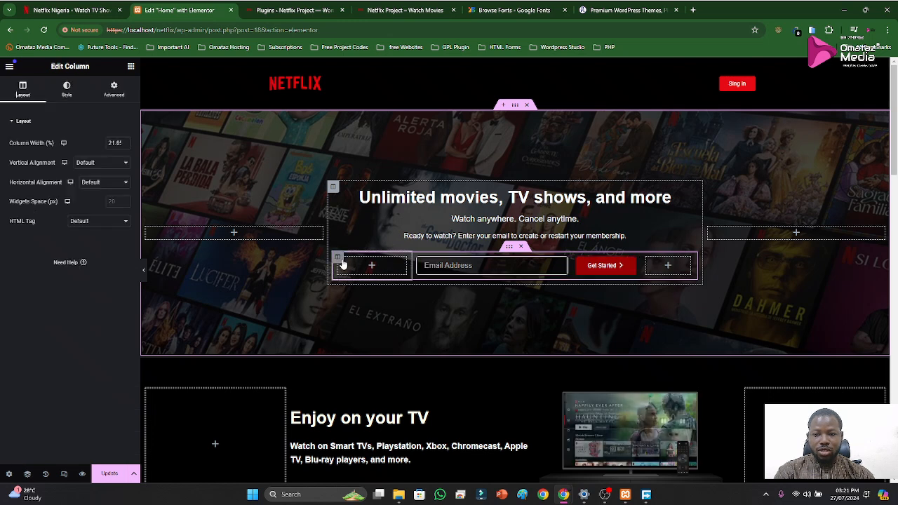
key("ctrl+a")
type("20")
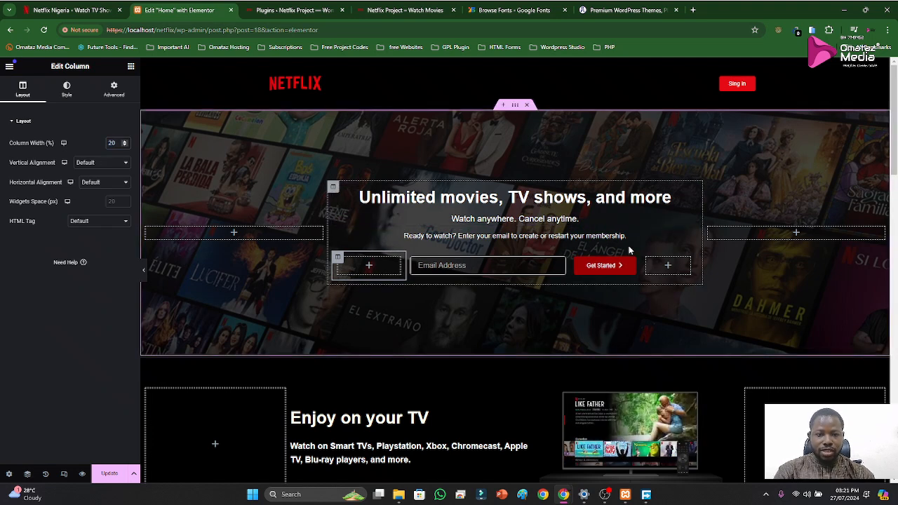
Set the empty column after the form to 20% width and update the page
left_click(645, 259)
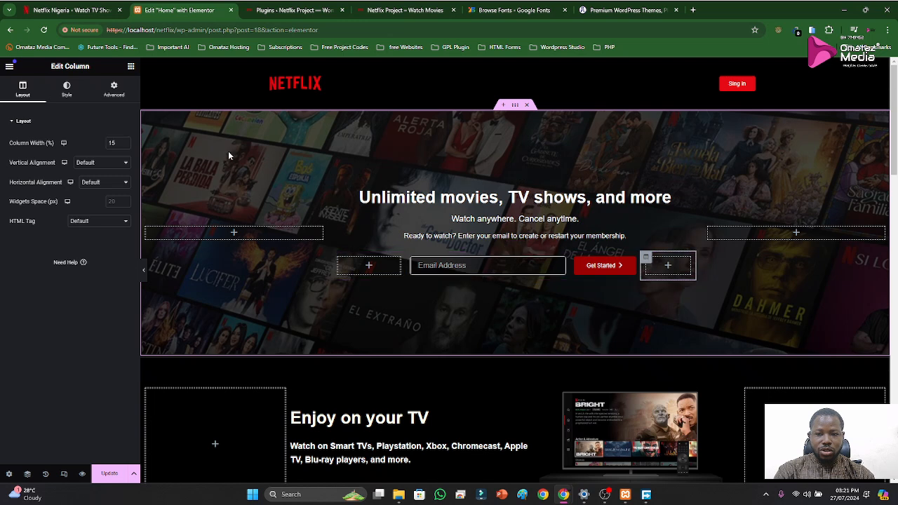
double_click(120, 144)
type("20")
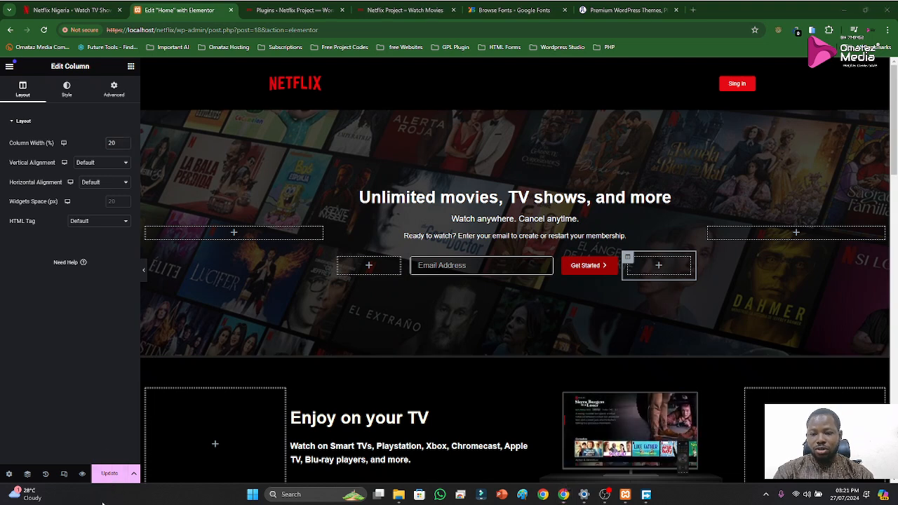
left_click(110, 474)
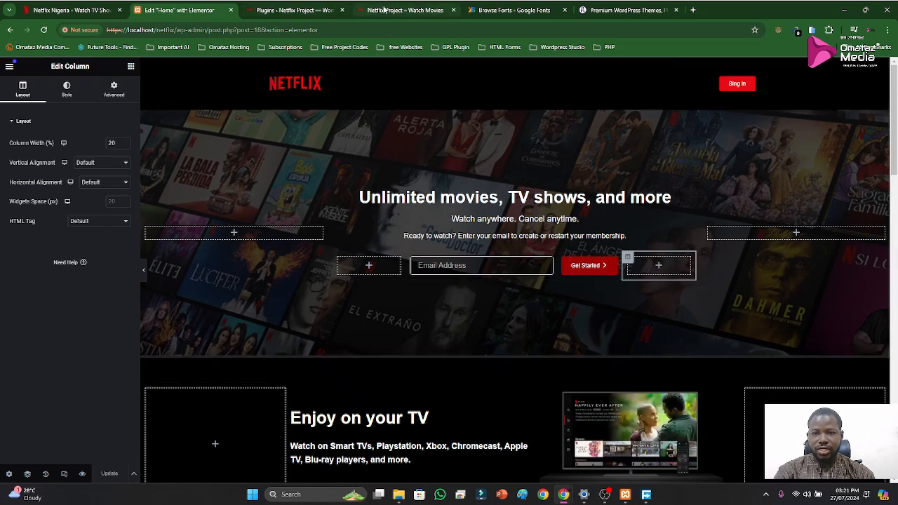
Review the live clone page from the hero form down to the FAQ and footer, and switch to the original Netflix page
left_click(388, 8)
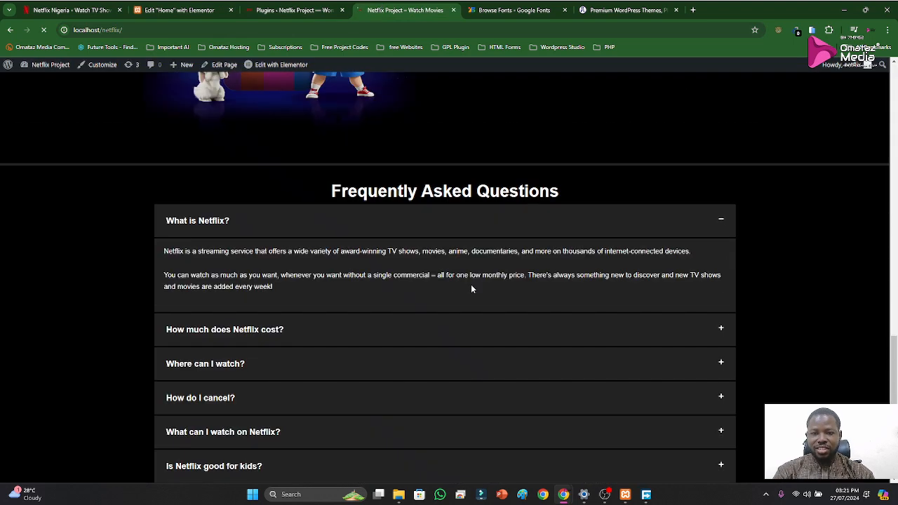
scroll(521, 274, "down", 1)
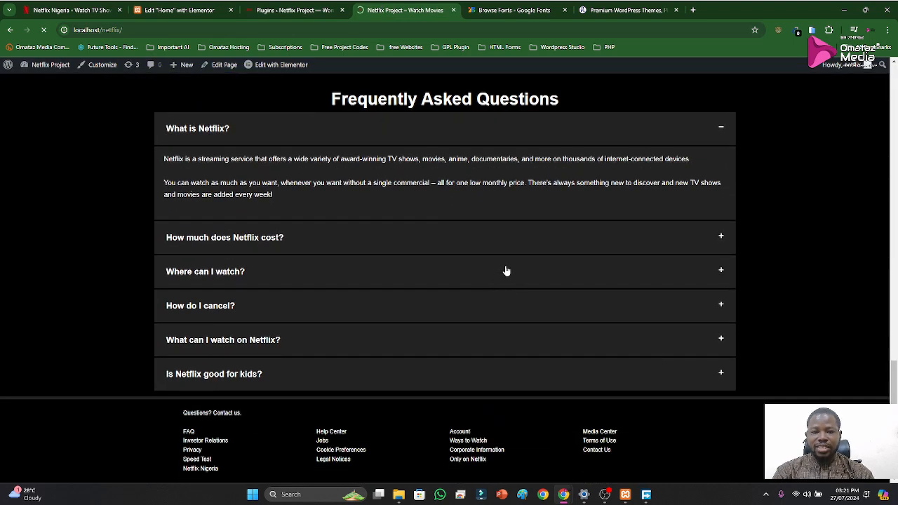
scroll(517, 248, "up", 16)
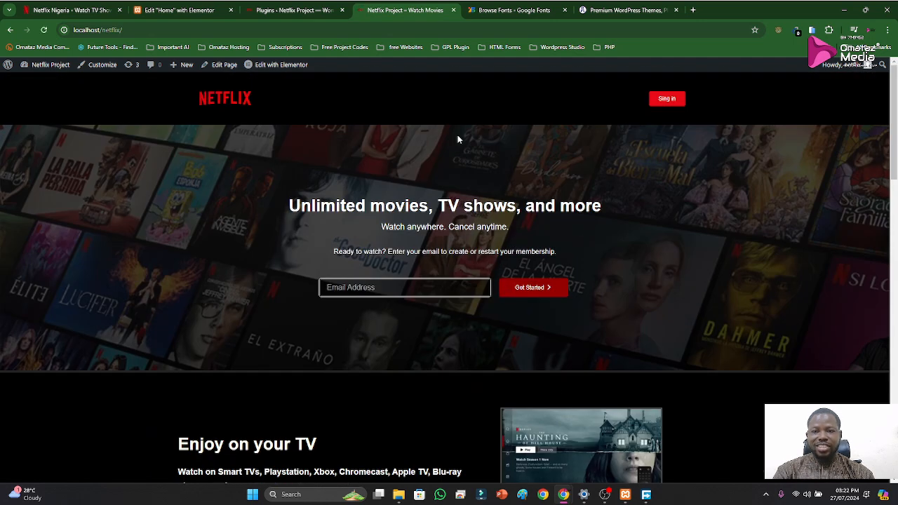
scroll(480, 218, "down", 16)
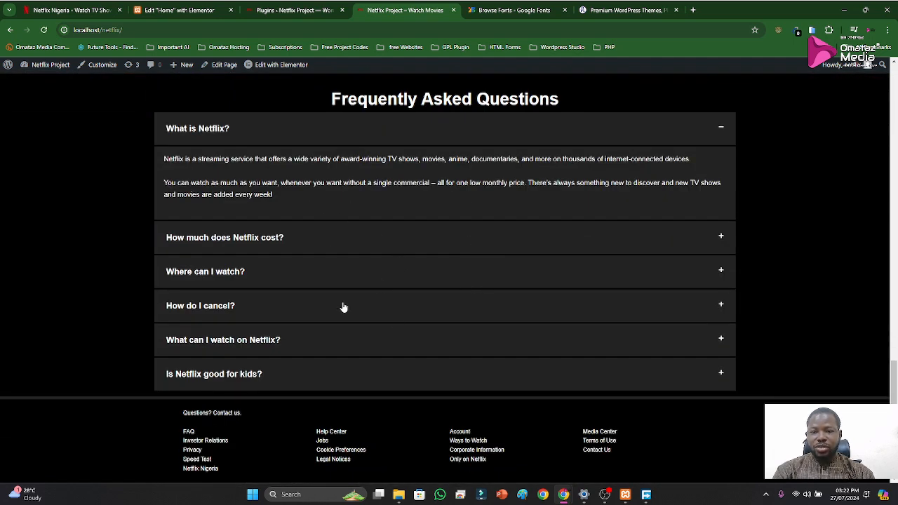
left_click(70, 10)
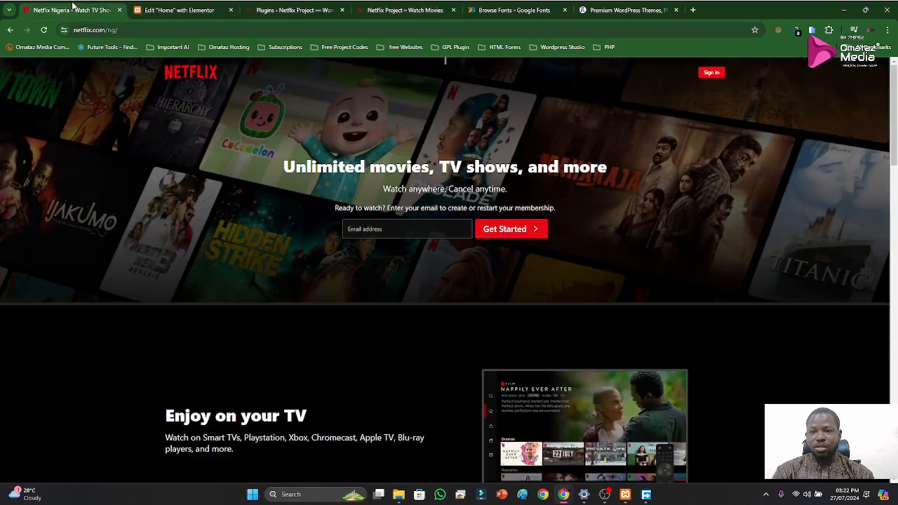
Duplicate the hero's email form inner section and move the copy directly below the last FAQ question, matching the original's layout
scroll(452, 285, "down", 3)
scroll(452, 288, "down", 15)
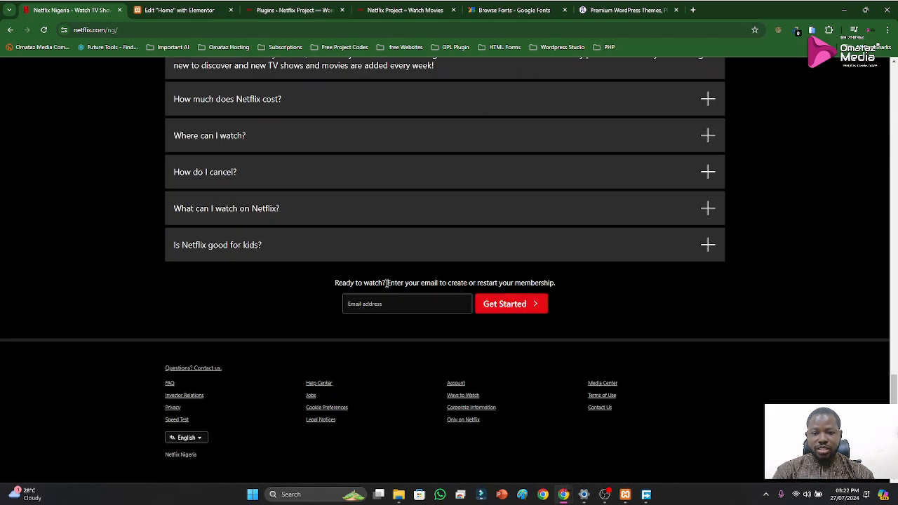
left_click(179, 10)
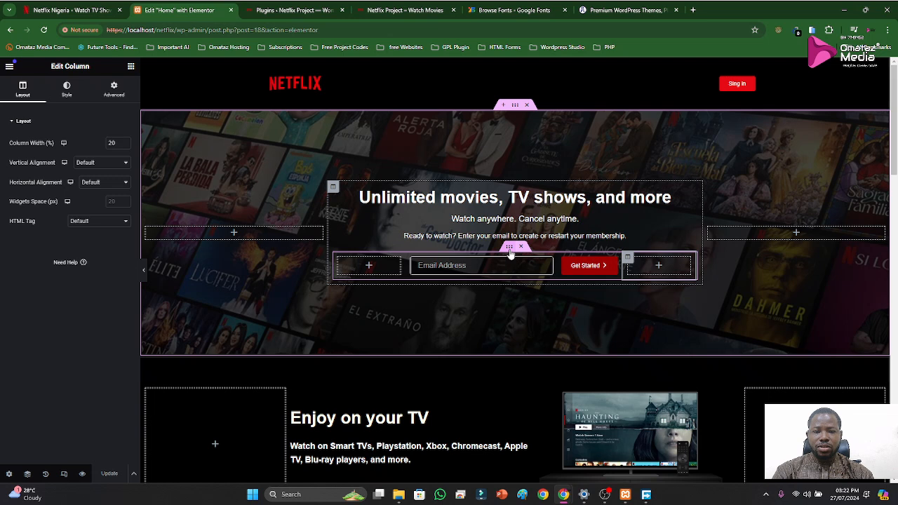
right_click(510, 253)
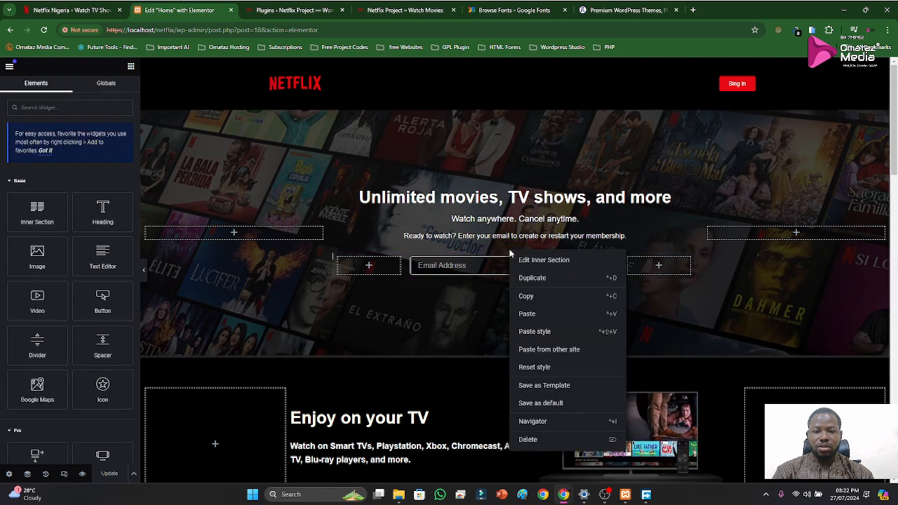
left_click(529, 281)
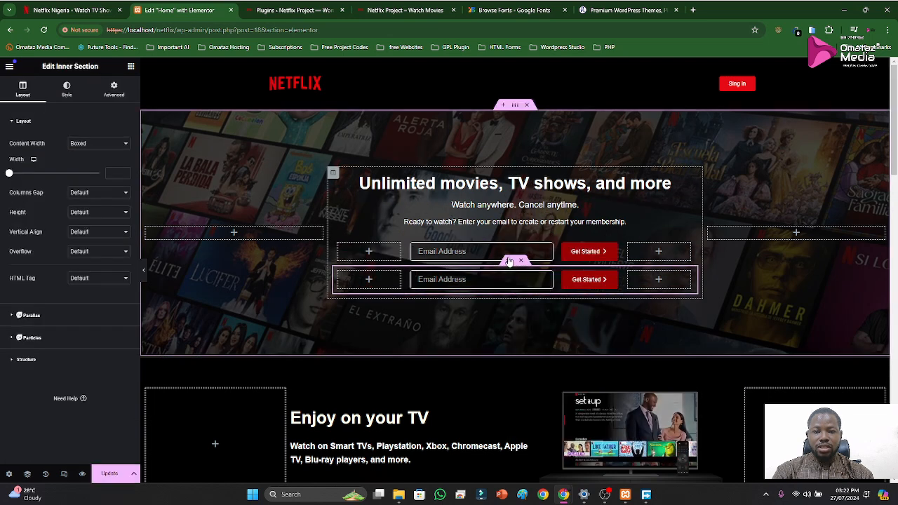
left_click_drag(509, 261, 483, 328)
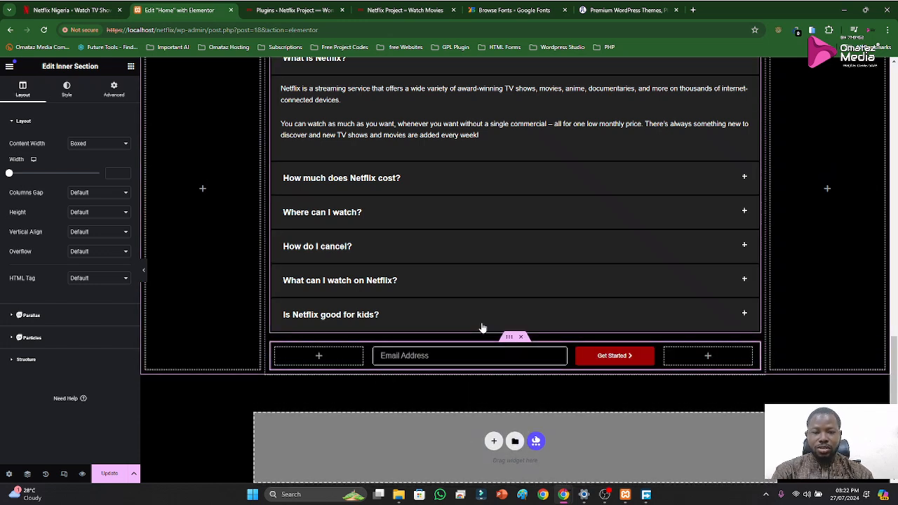
Add a heading above the FAQ form with the original's text "Ready to watch? Enter your email to create or restart your membership."
key("ctrl+1")
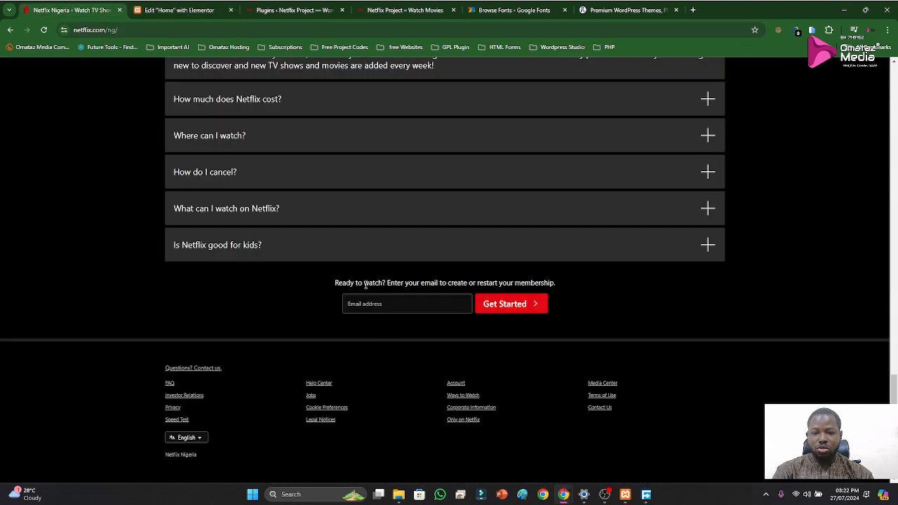
left_click_drag(333, 283, 562, 283)
key("ctrl+c")
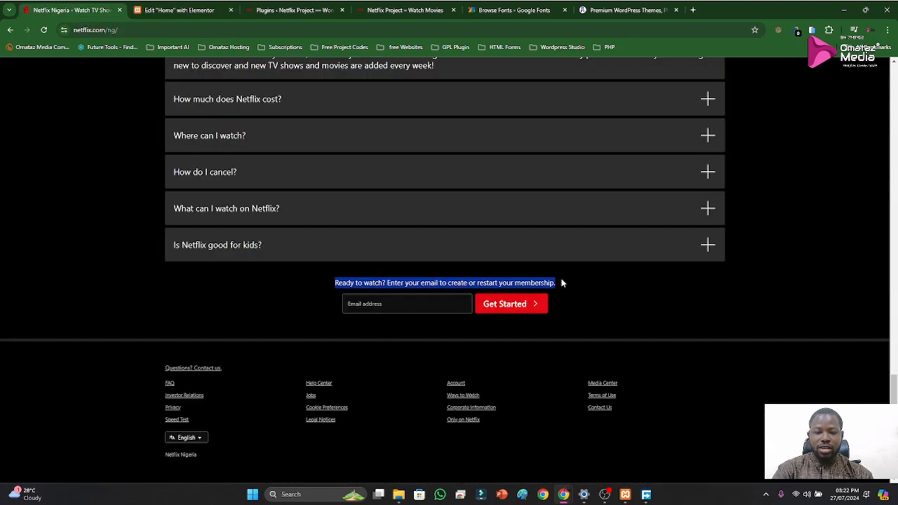
left_click(203, 10)
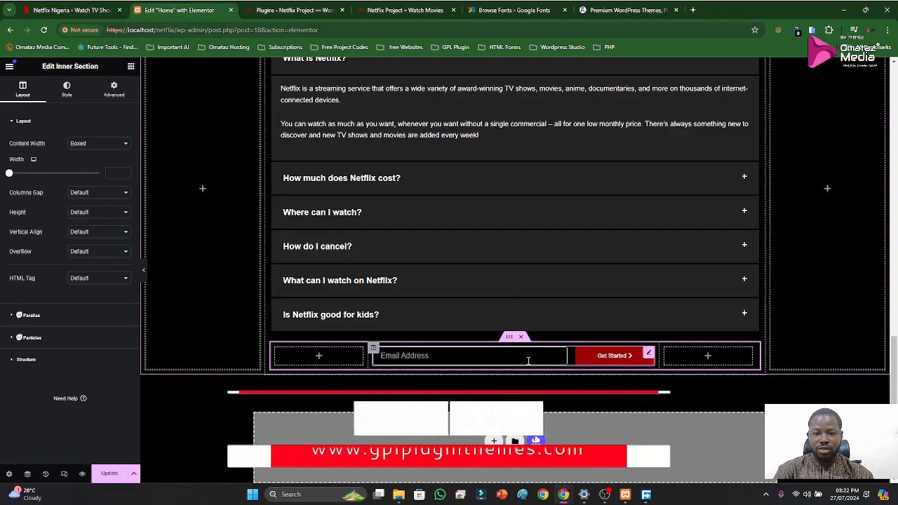
left_click(131, 66)
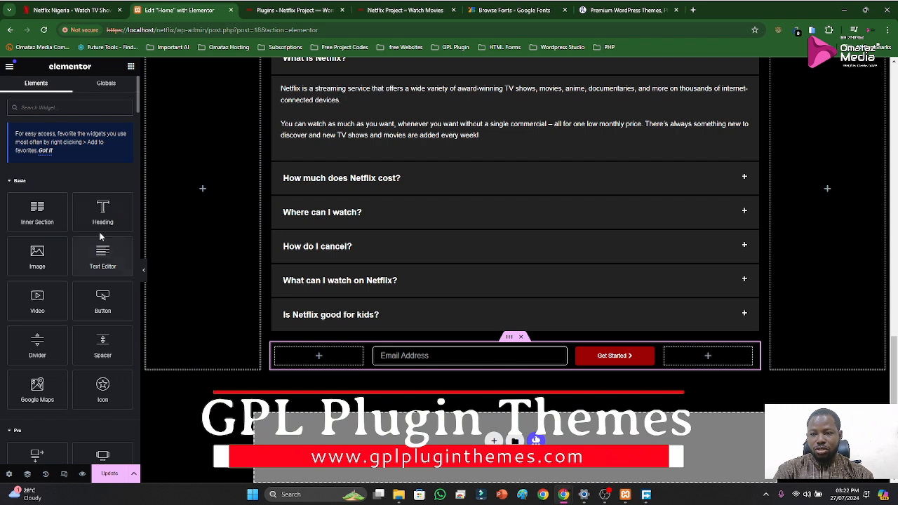
left_click_drag(102, 217, 525, 331)
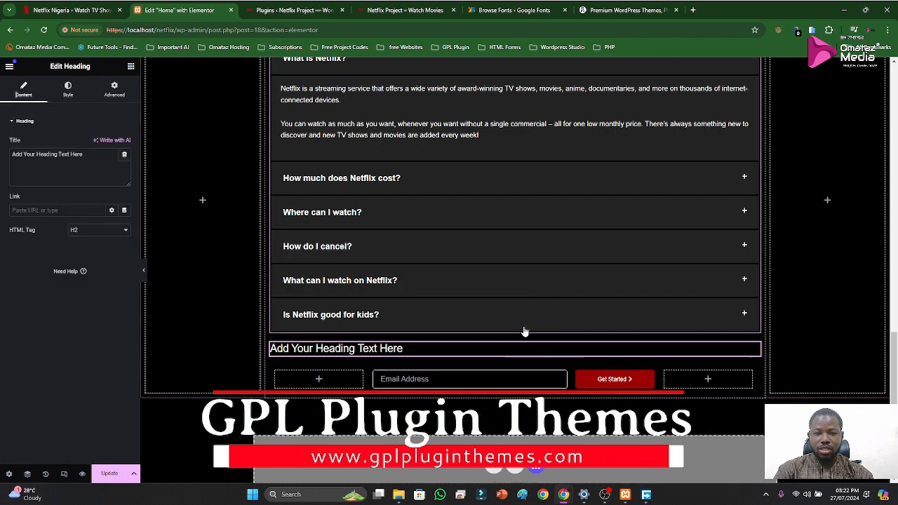
key("ctrl+a")
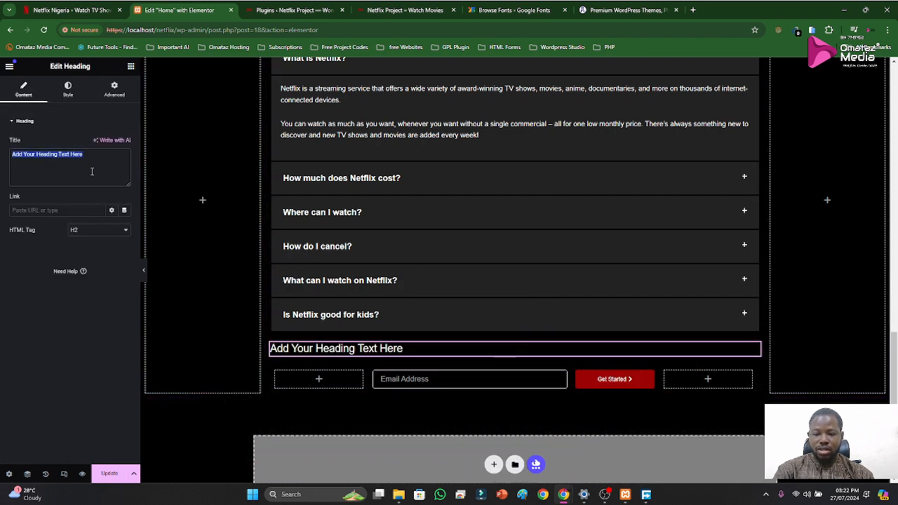
key("ctrl+v")
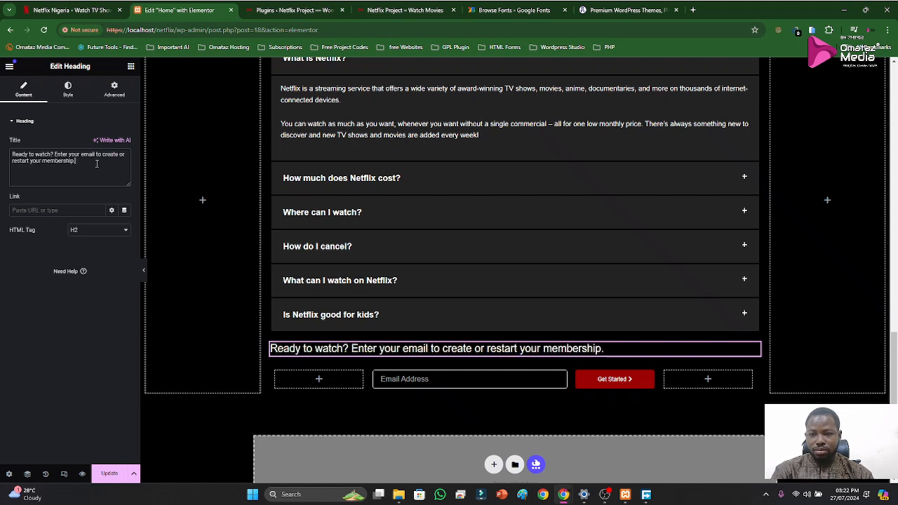
Set the new heading's HTML tag to H4 and centre its text
left_click(91, 231)
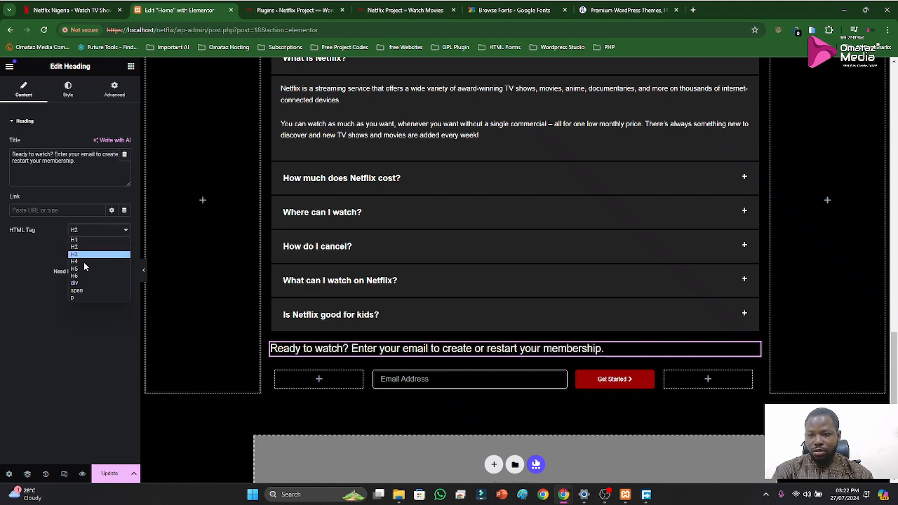
left_click(83, 262)
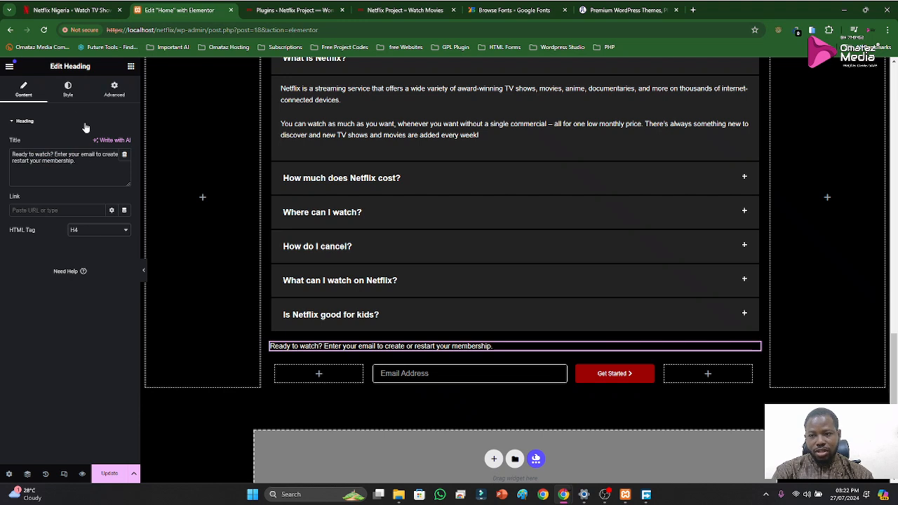
left_click(68, 89)
left_click(100, 144)
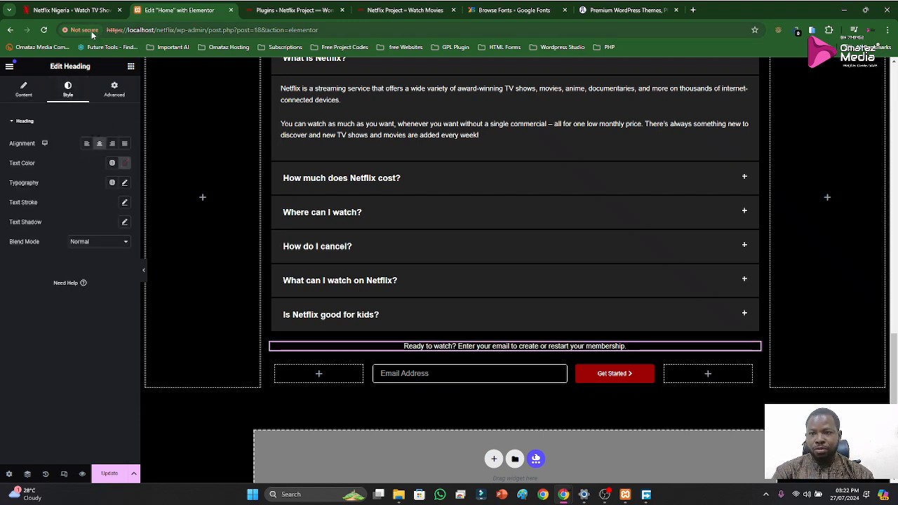
Check the original's spacing above the form text, set only the heading's top margin to 10 px, and update the page
left_click(73, 10)
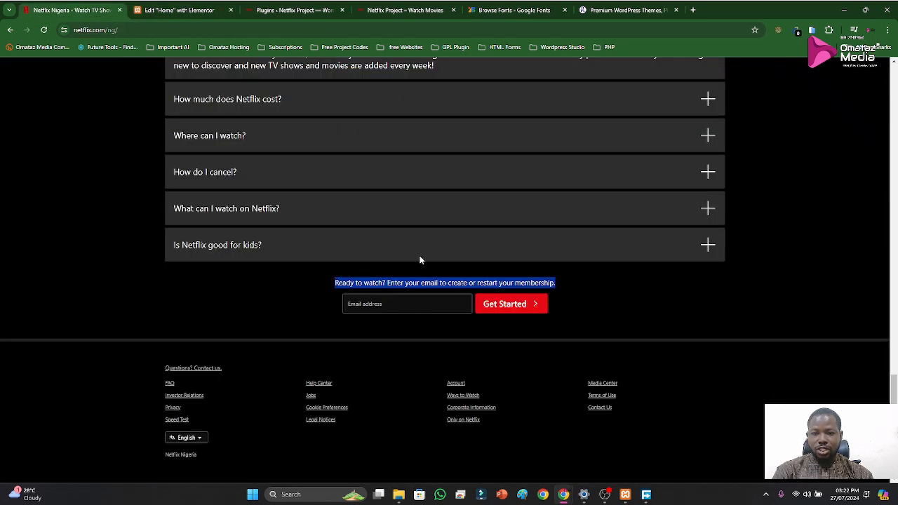
left_click(189, 10)
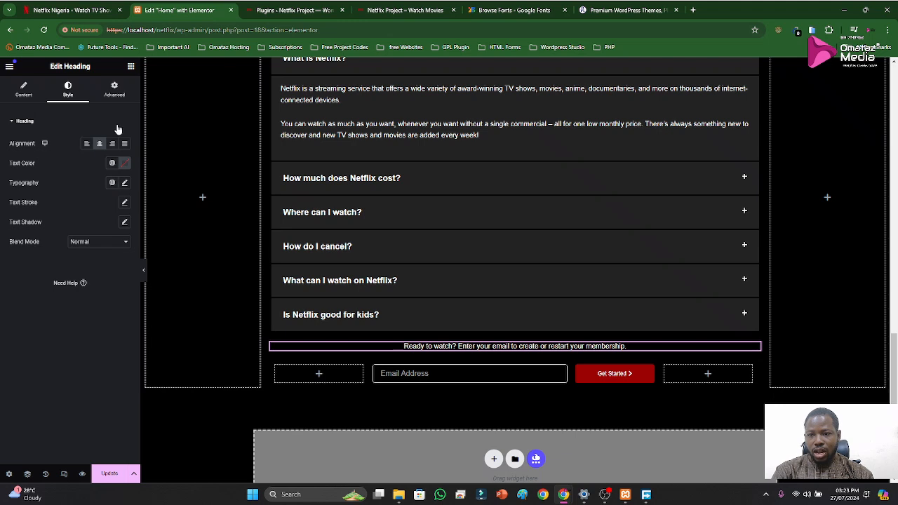
left_click(111, 93)
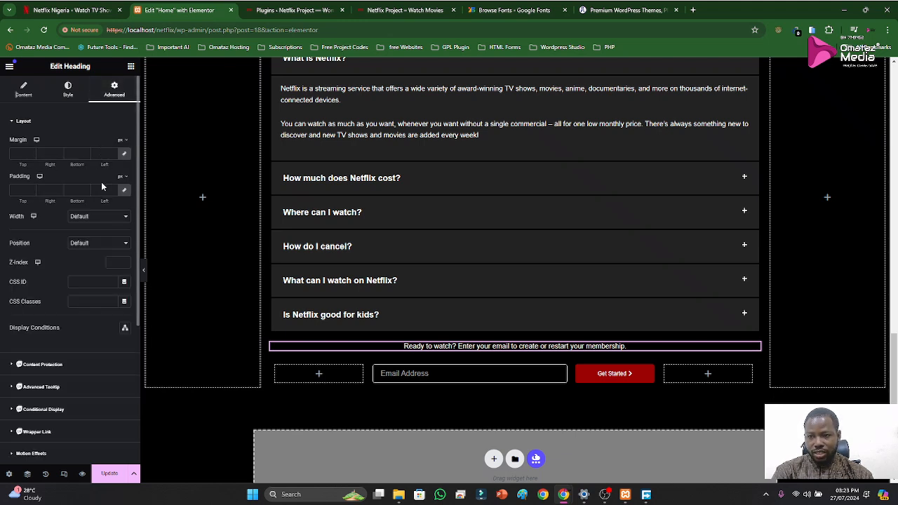
left_click(125, 155)
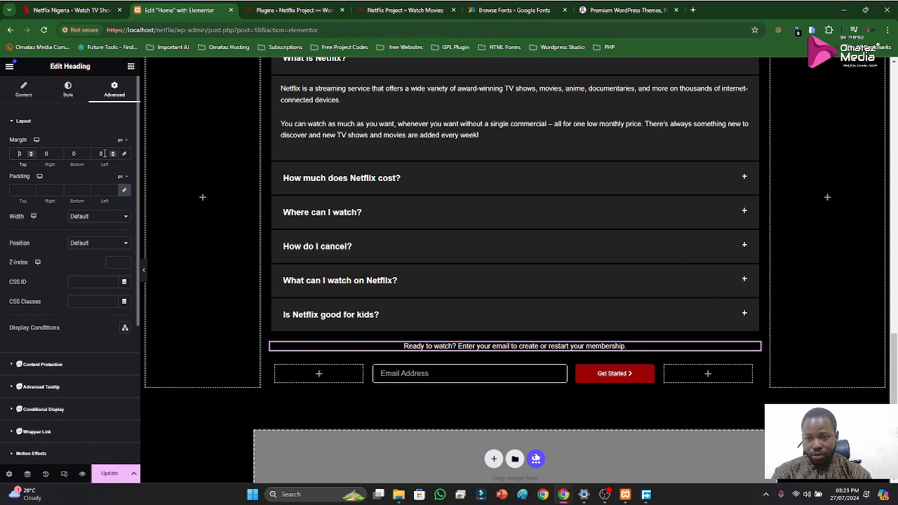
type("2")
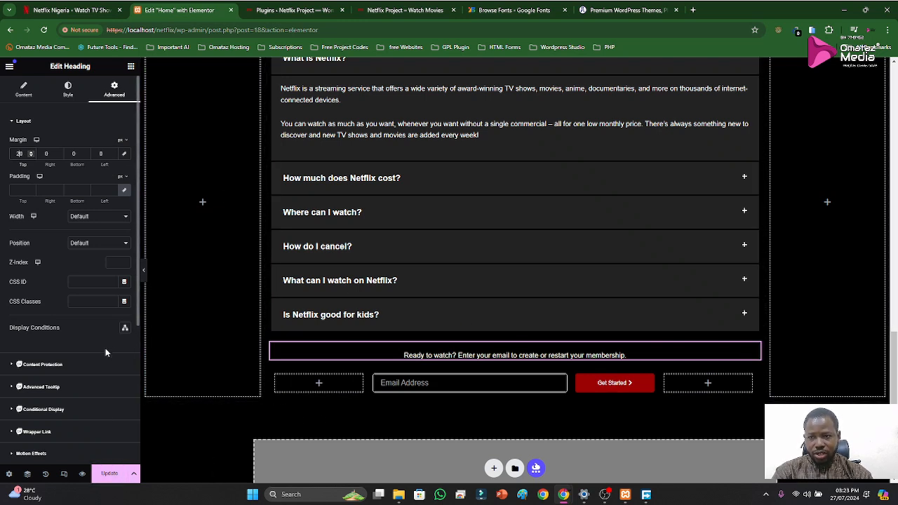
key("BackSpace")
type("1")
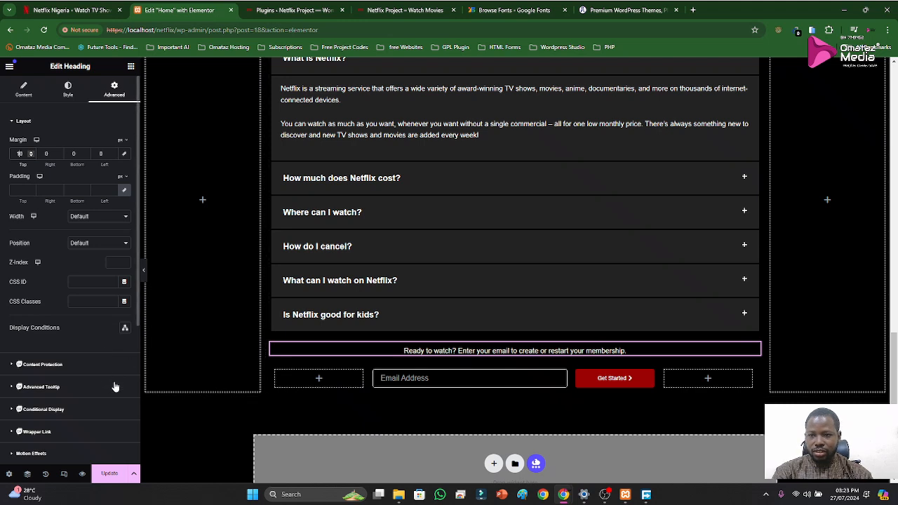
left_click(105, 475)
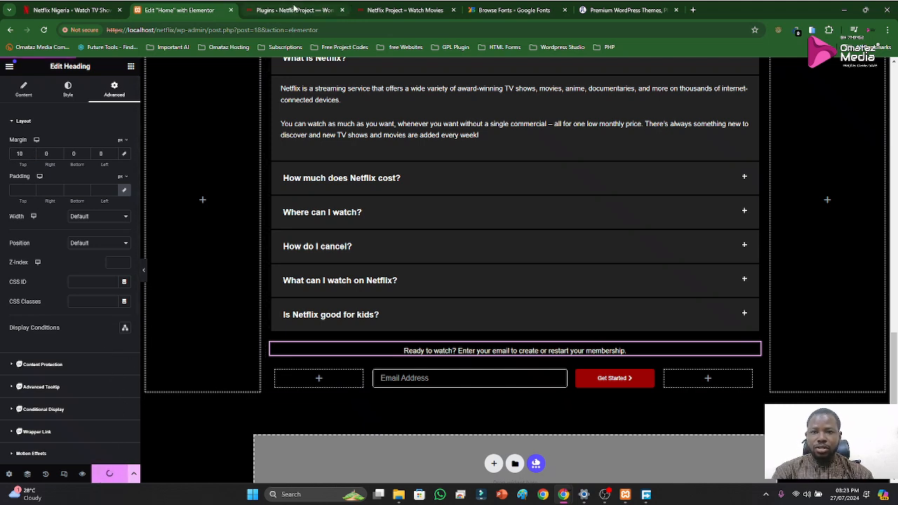
Compare the spacing between the FAQ email form and the footer on the live clone with the original Netflix page
scroll(524, 257, "down", 1)
scroll(528, 254, "down", 2)
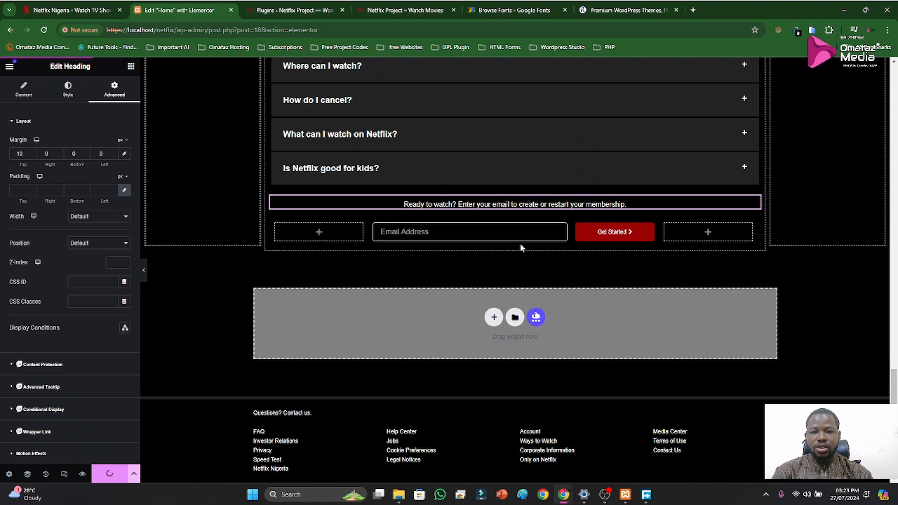
scroll(530, 253, "up", 2)
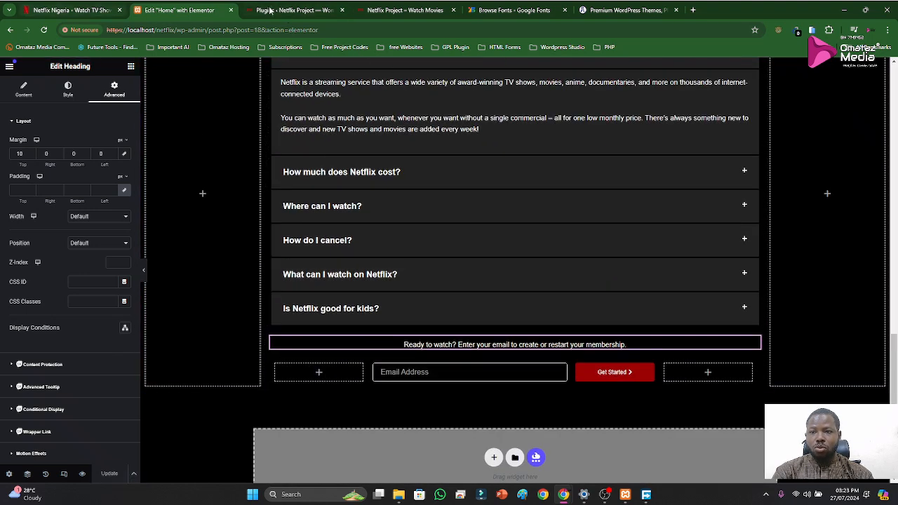
left_click(416, 9)
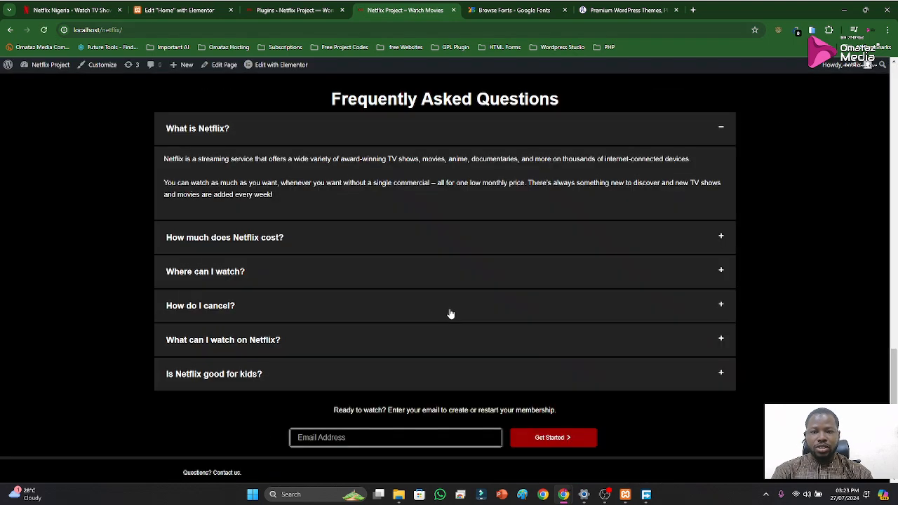
scroll(500, 312, "down", 1)
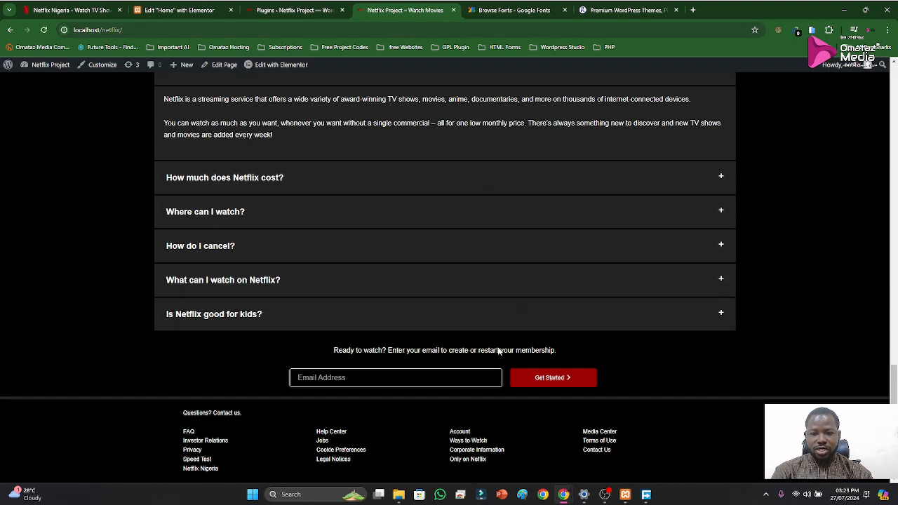
left_click(89, 13)
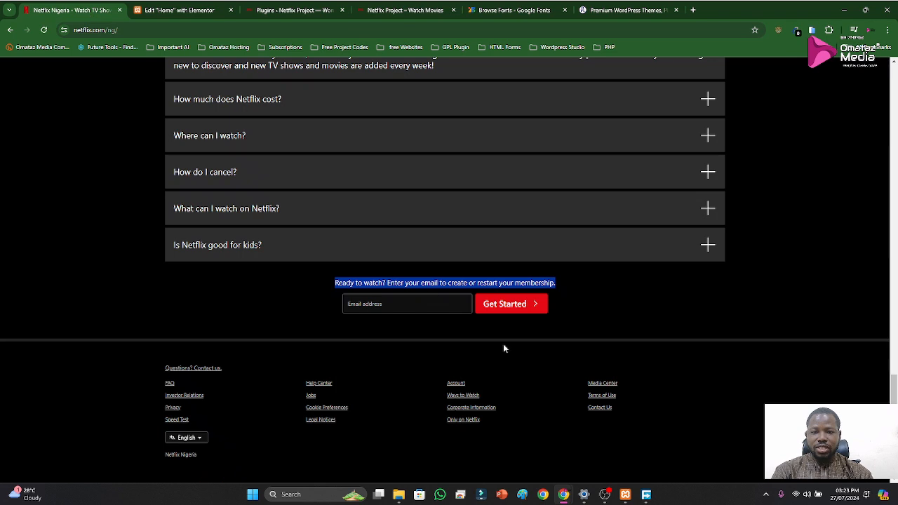
Give the FAQ form's inner section a 20 px bottom margin with 0 at the top, update the page, and return to the original
left_click(179, 10)
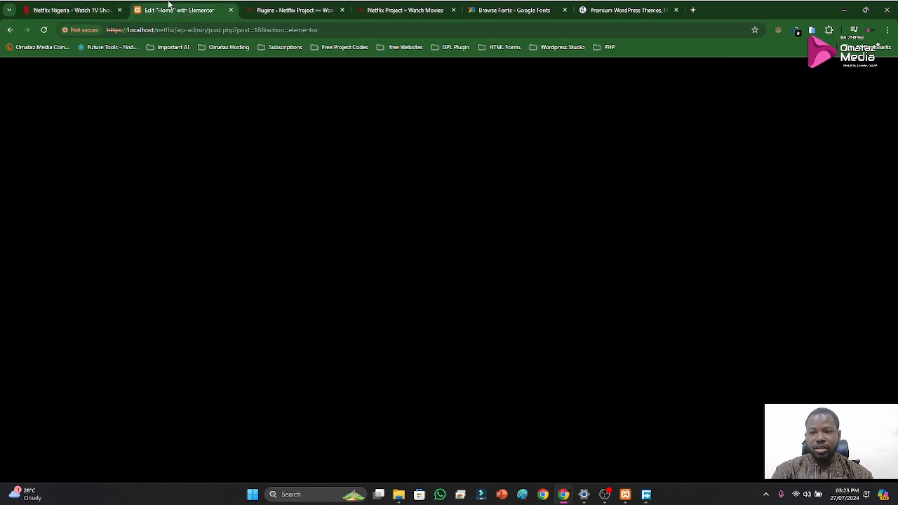
scroll(456, 313, "down", 1)
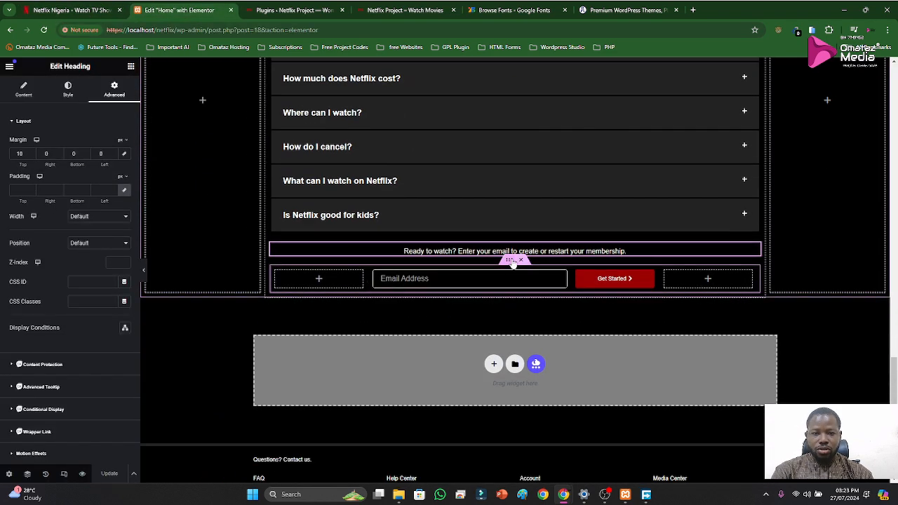
left_click(509, 261)
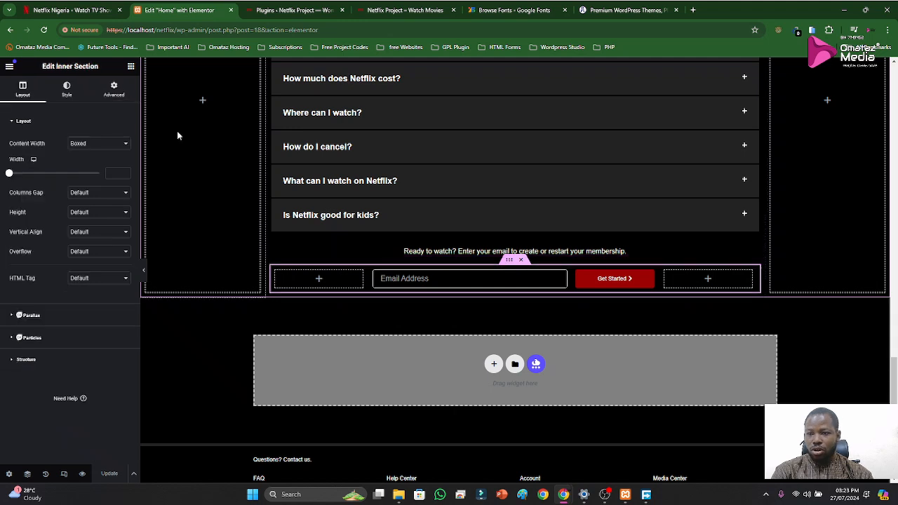
left_click(115, 94)
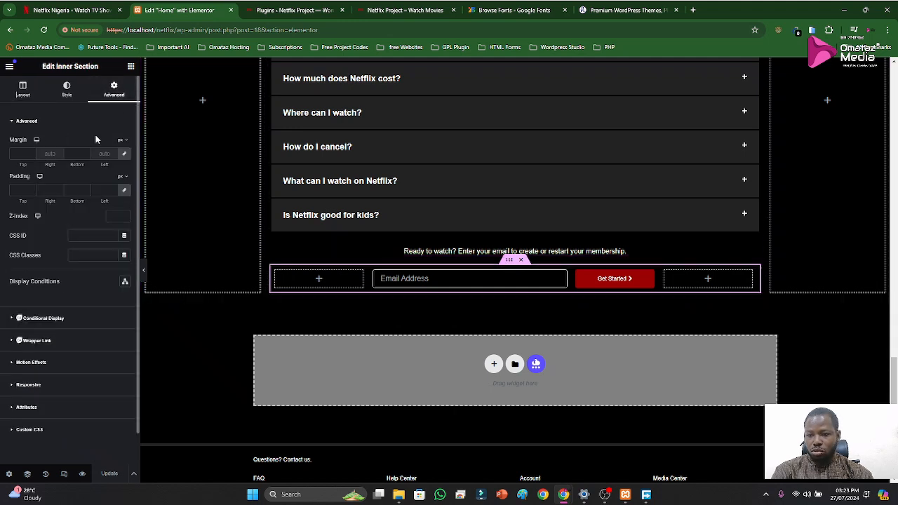
left_click(124, 155)
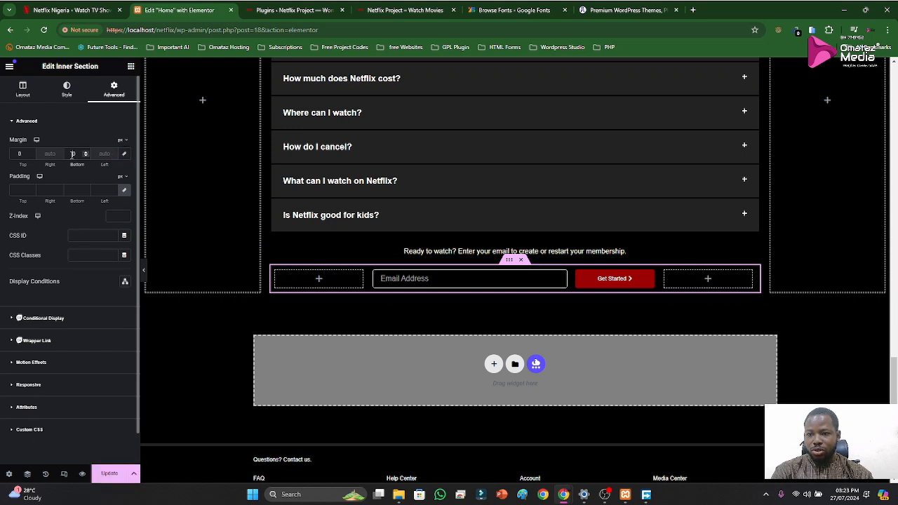
type("20")
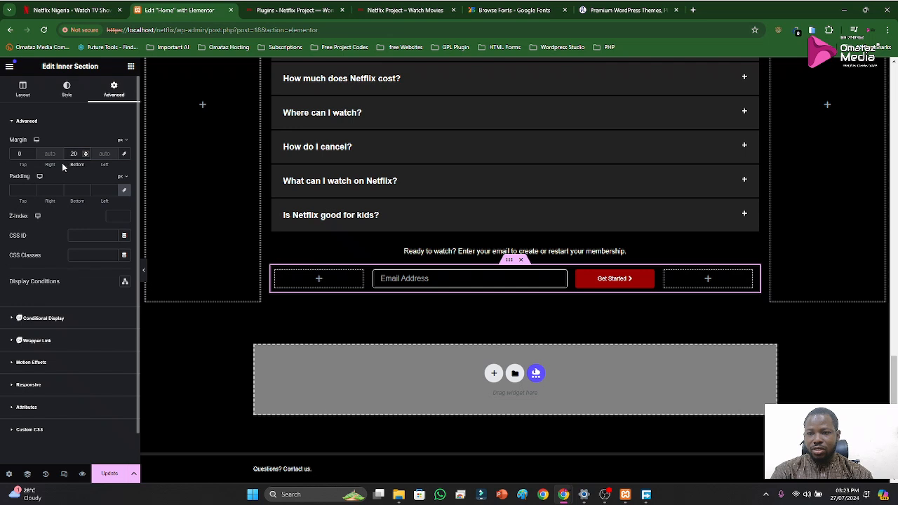
left_click(113, 473)
left_click(265, 11)
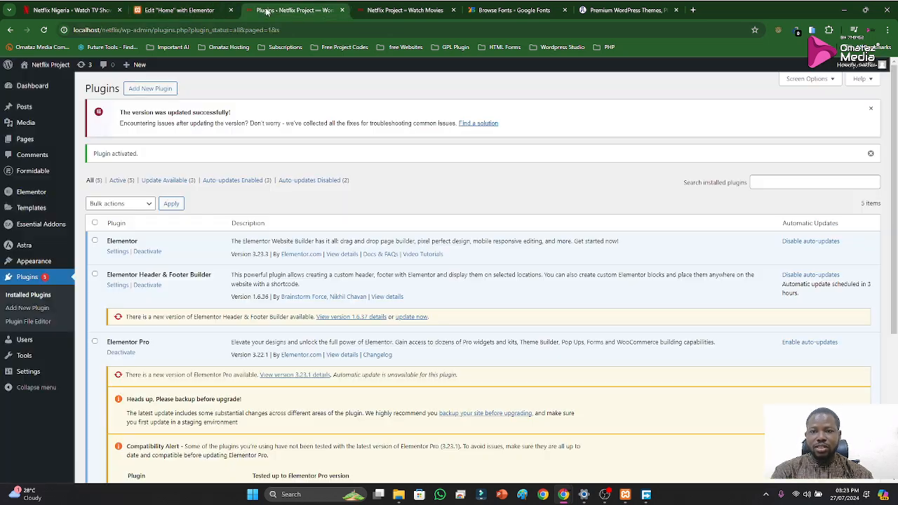
left_click(181, 10)
left_click(75, 11)
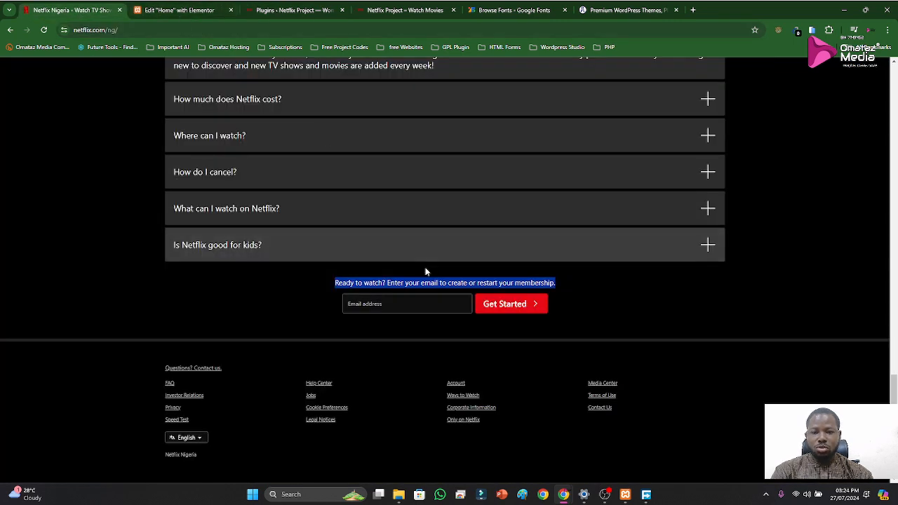
Review the finished live clone page from the hero banner through the feature sections and FAQ email form down to the footer
left_click(177, 10)
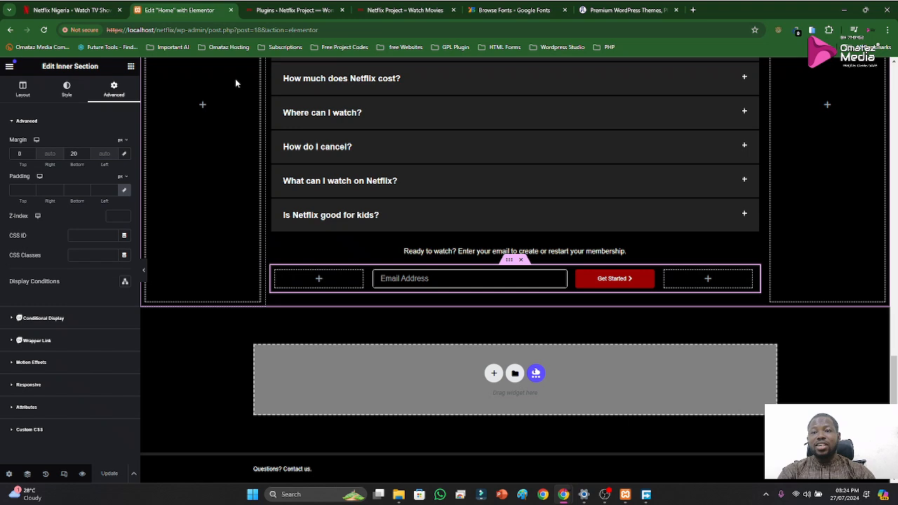
left_click(371, 11)
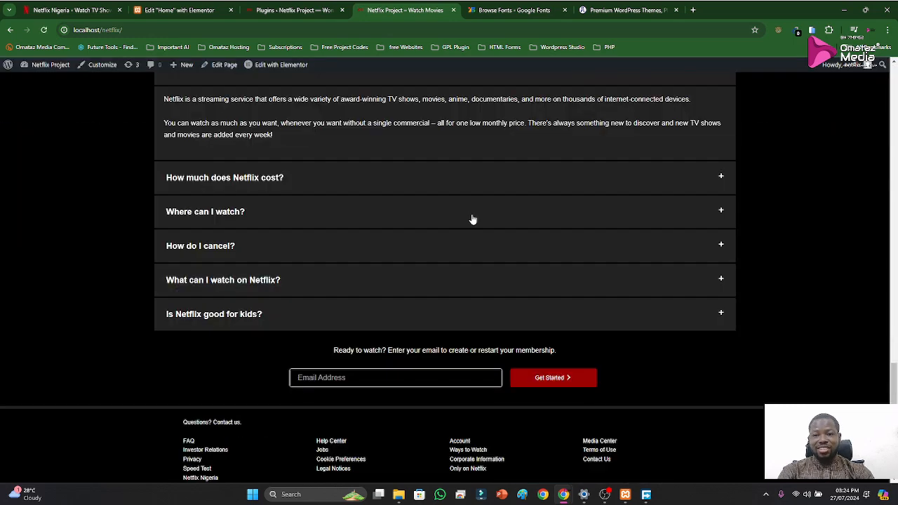
scroll(558, 285, "up", 20)
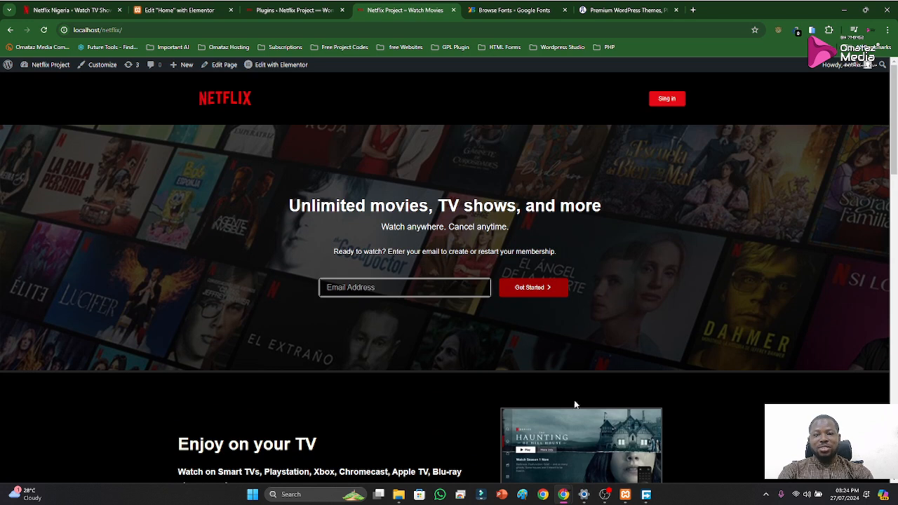
scroll(567, 305, "down", 2)
scroll(565, 301, "up", 2)
left_click(286, 9)
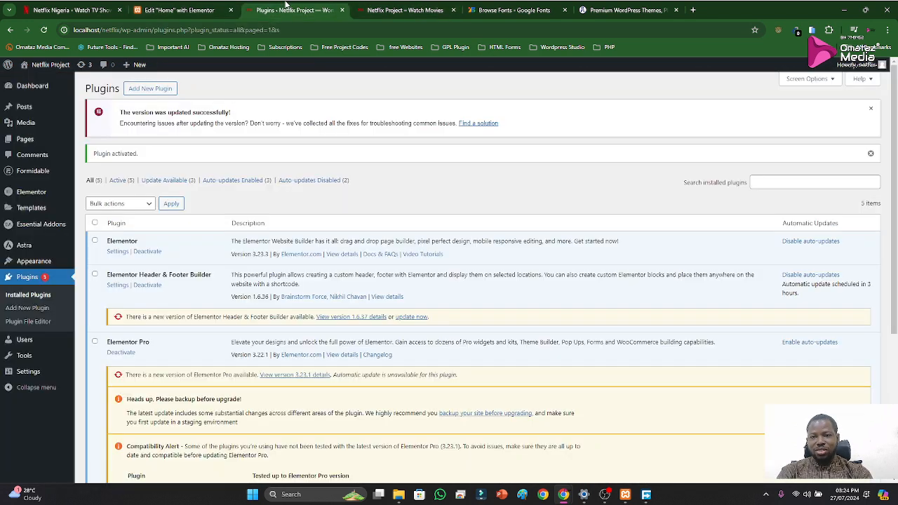
left_click(400, 10)
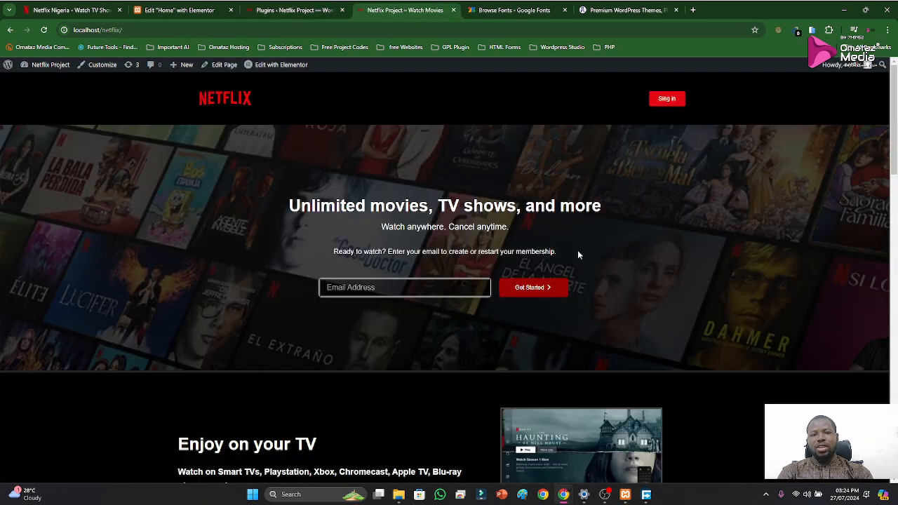
scroll(567, 276, "down", 3)
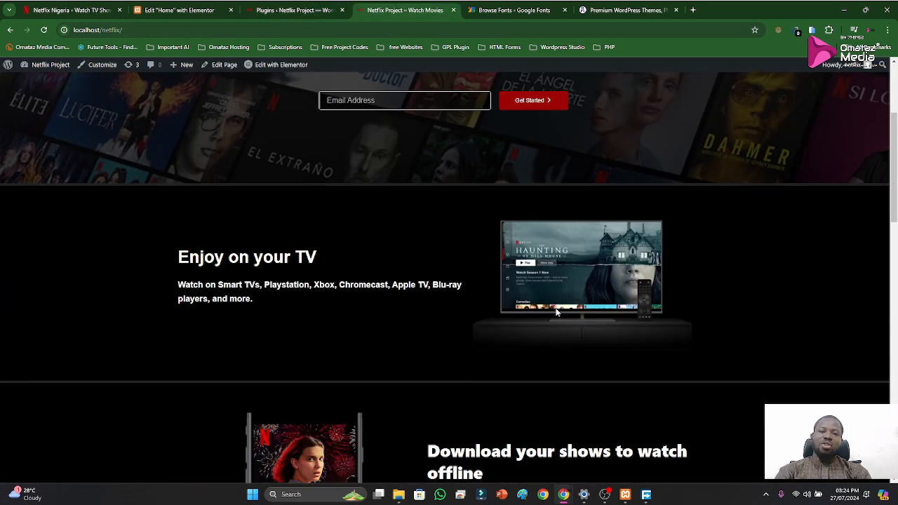
scroll(567, 306, "down", 3)
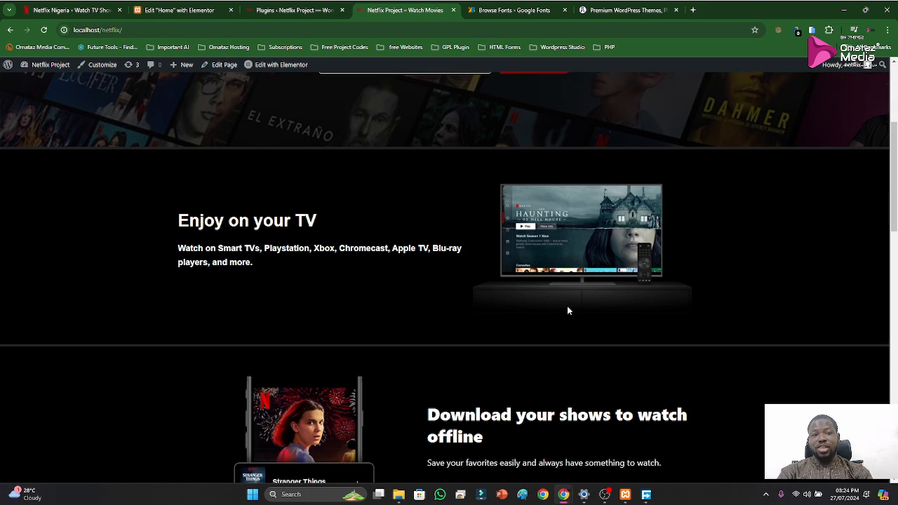
scroll(574, 296, "up", 5)
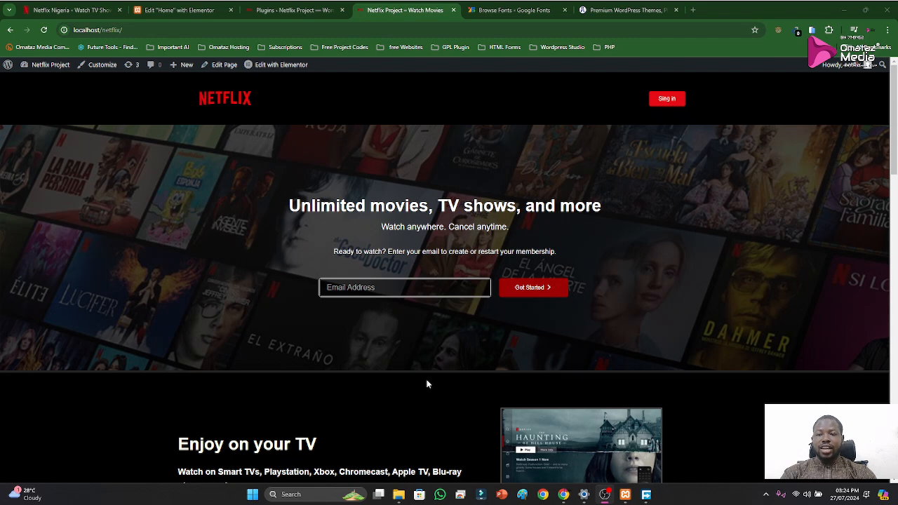
scroll(56, 336, "down", 5)
scroll(56, 335, "down", 12)
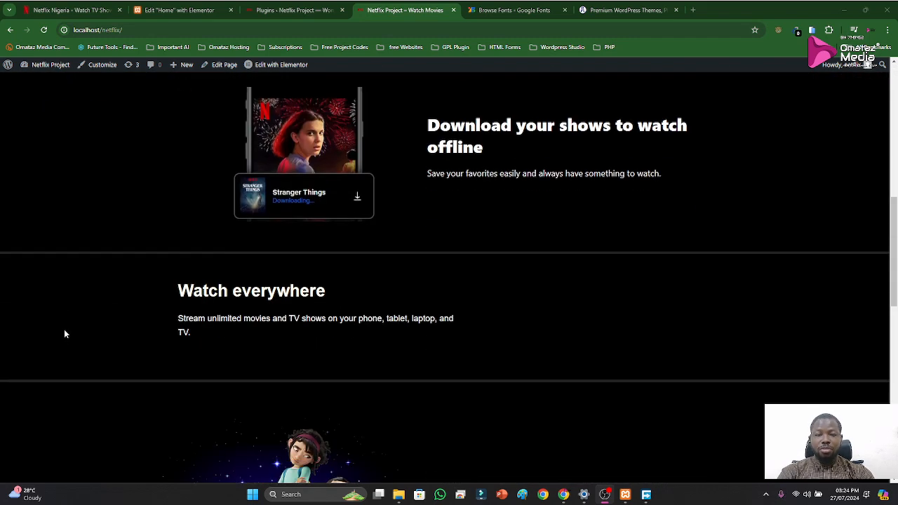
scroll(55, 333, "down", 1)
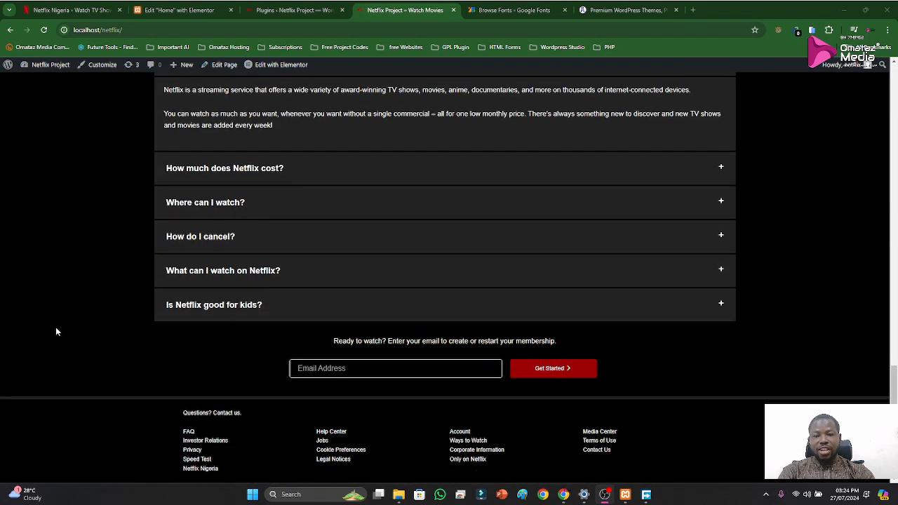